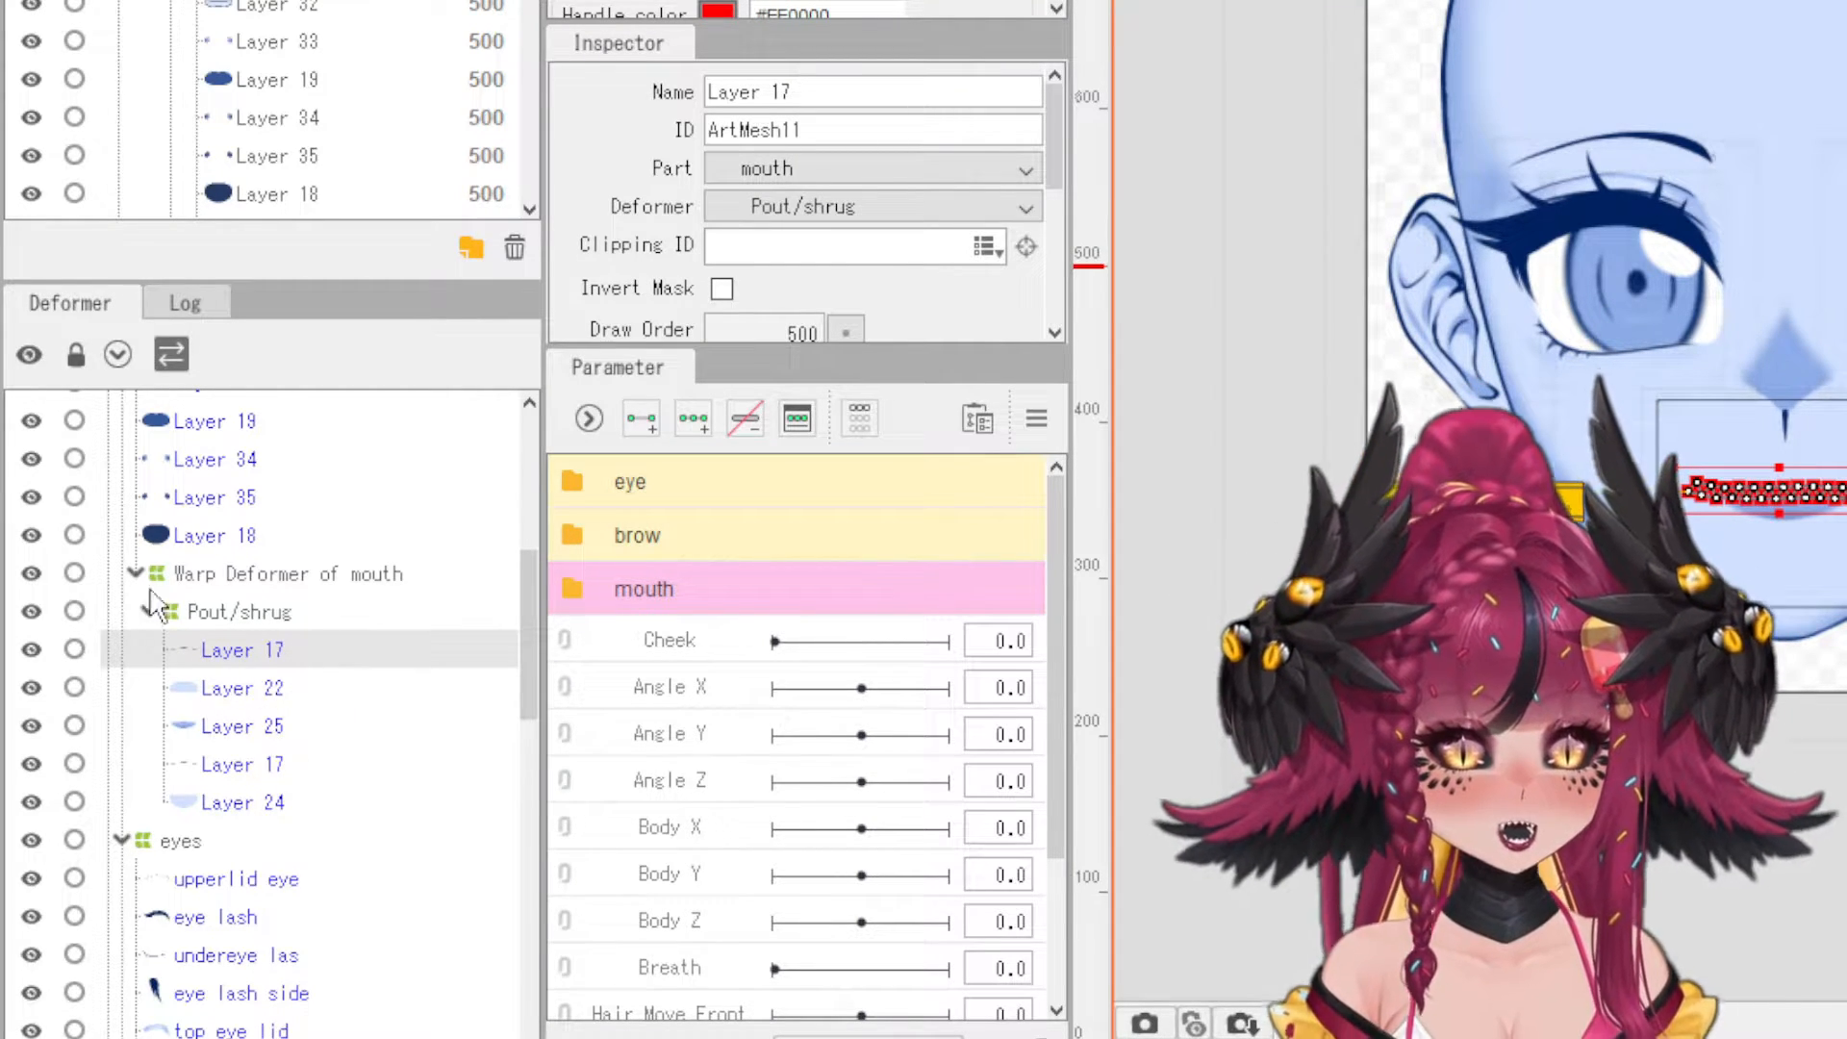
- Select the Warp Deformer of mouth and examine the layers grouped with it in the deformer hierarchy
scroll(258, 693, "up", 1)
left_click(282, 713)
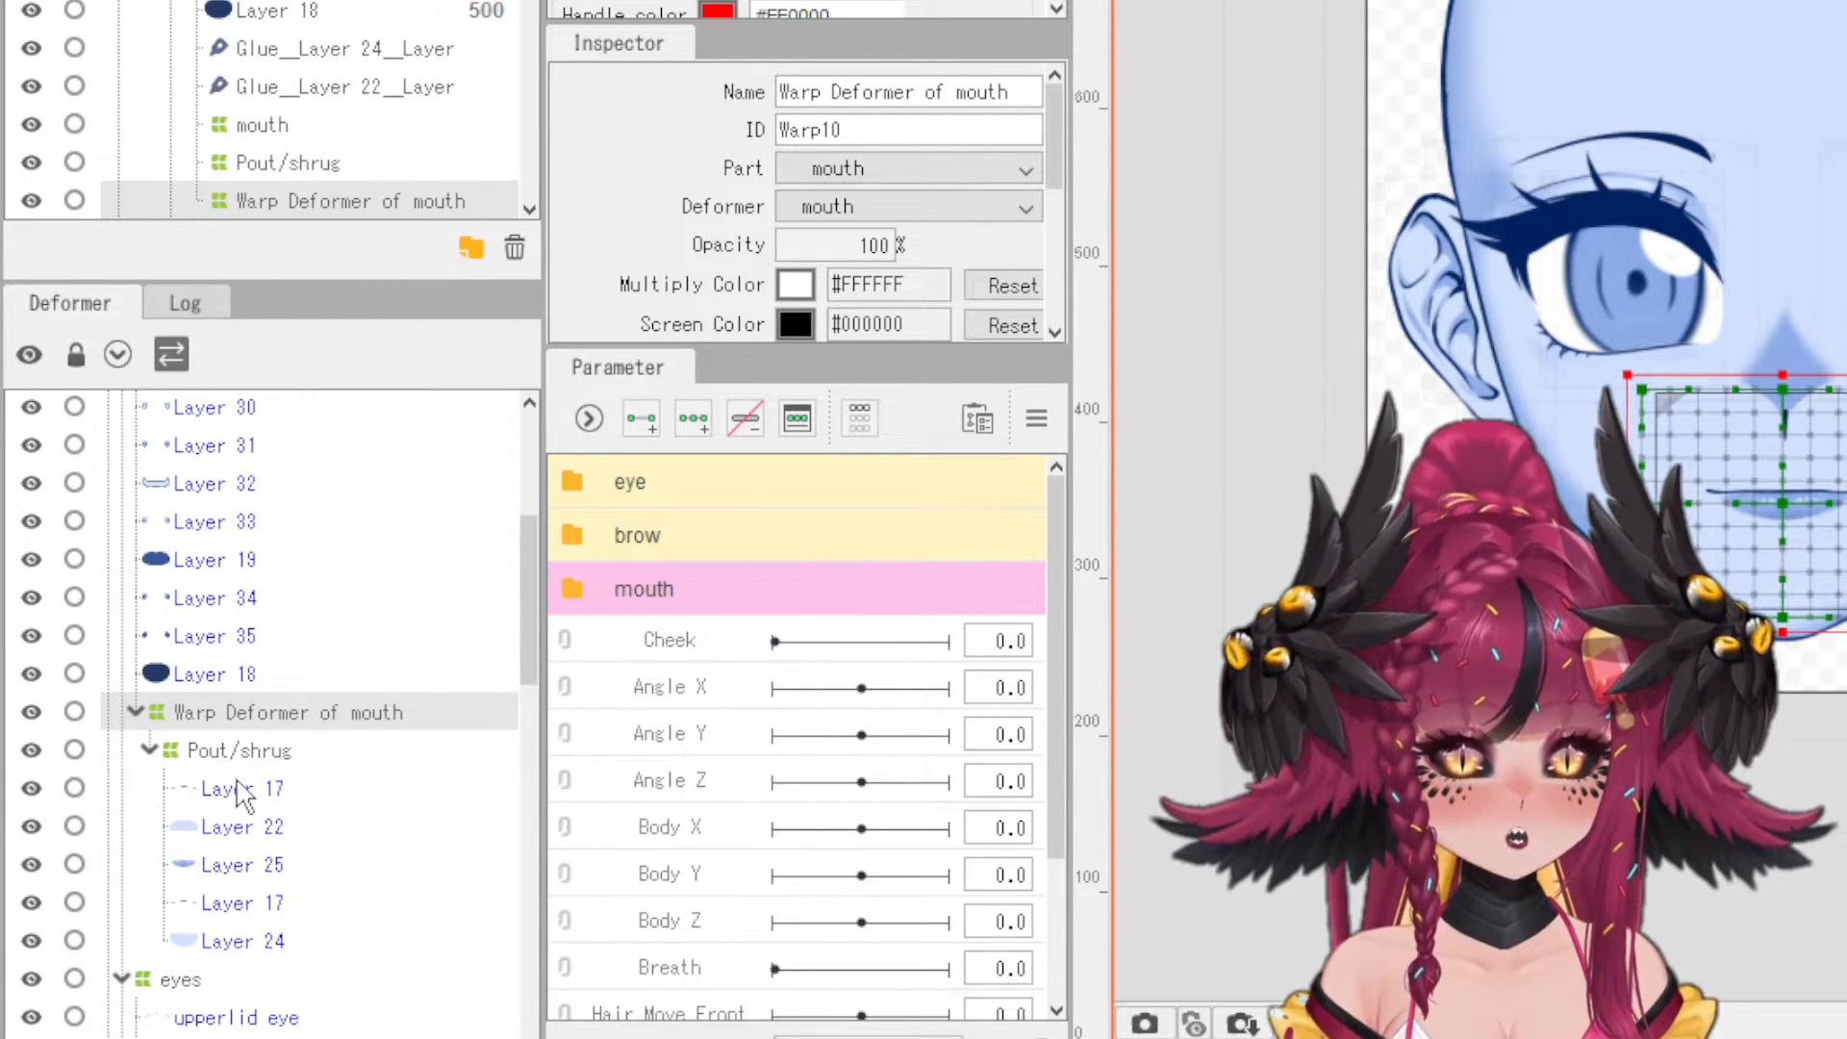
scroll(241, 794, "up", 2)
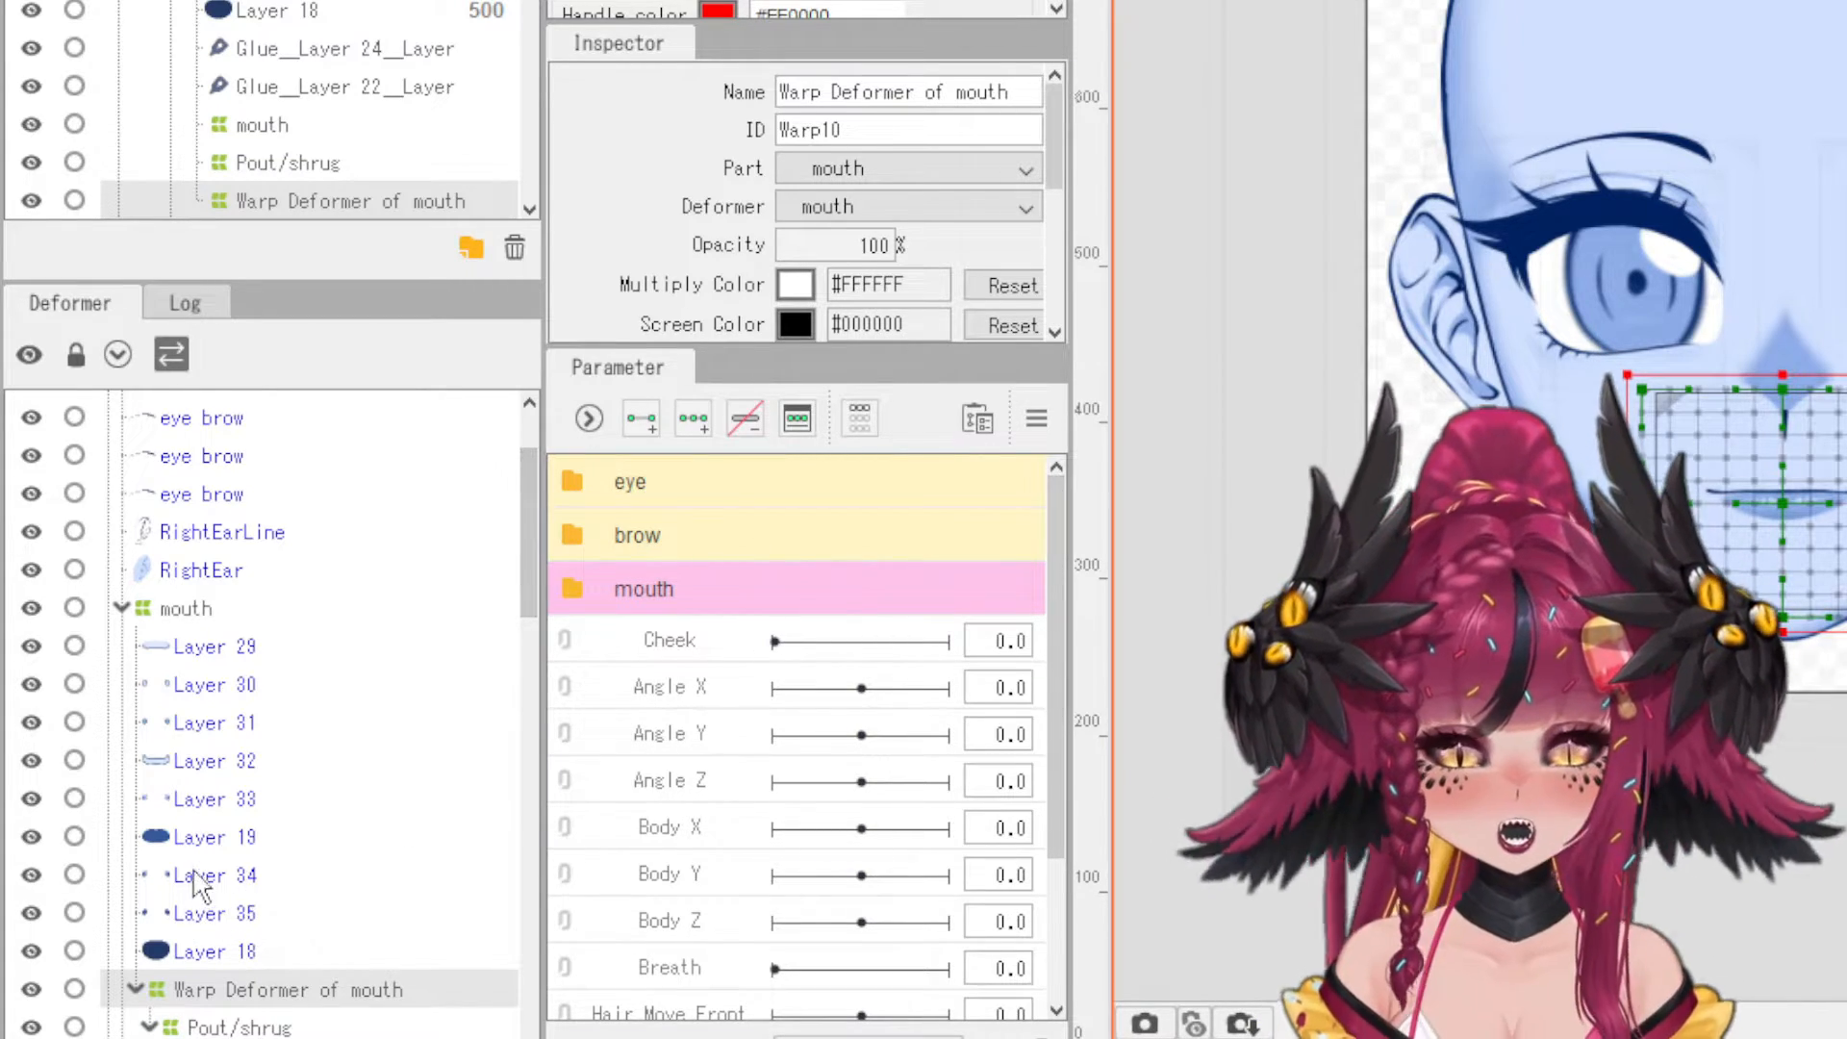
- Collapse both eyes deformer groups in the deformer hierarchy
scroll(192, 866, "down", 3)
scroll(193, 866, "down", 1)
scroll(202, 876, "down", 1)
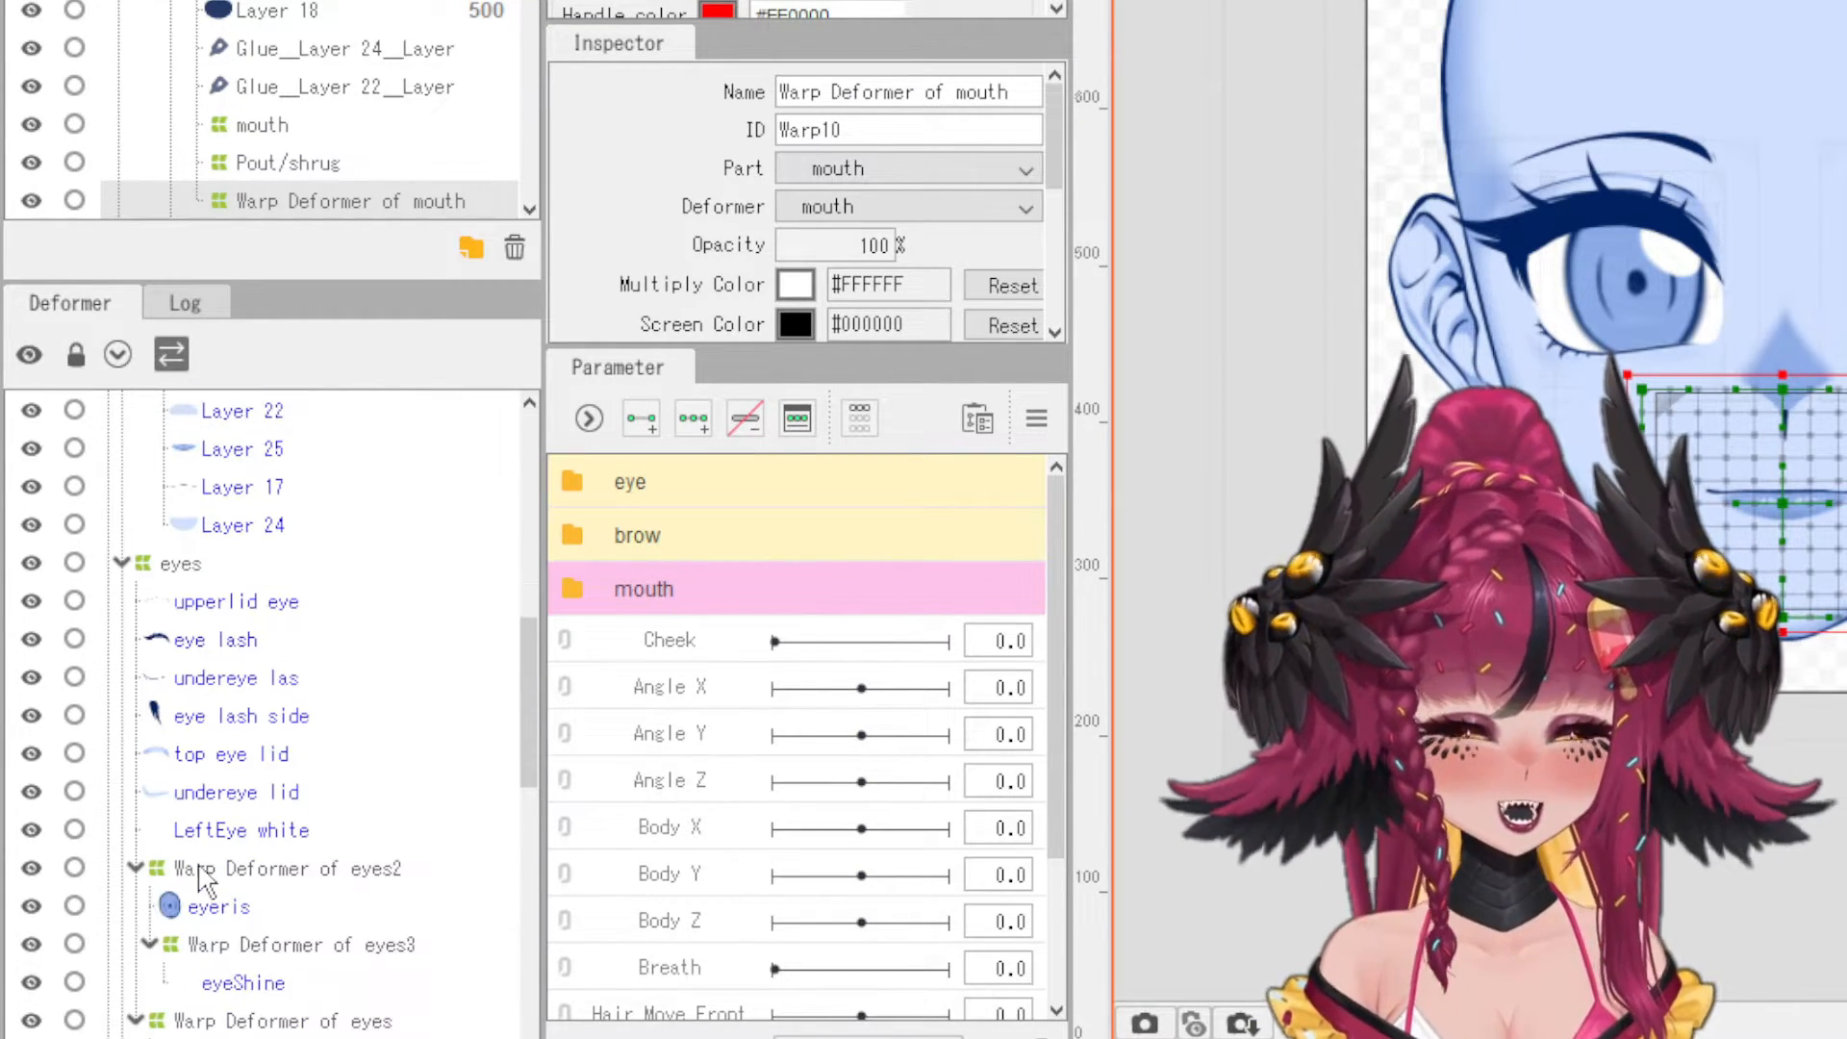
left_click(122, 563)
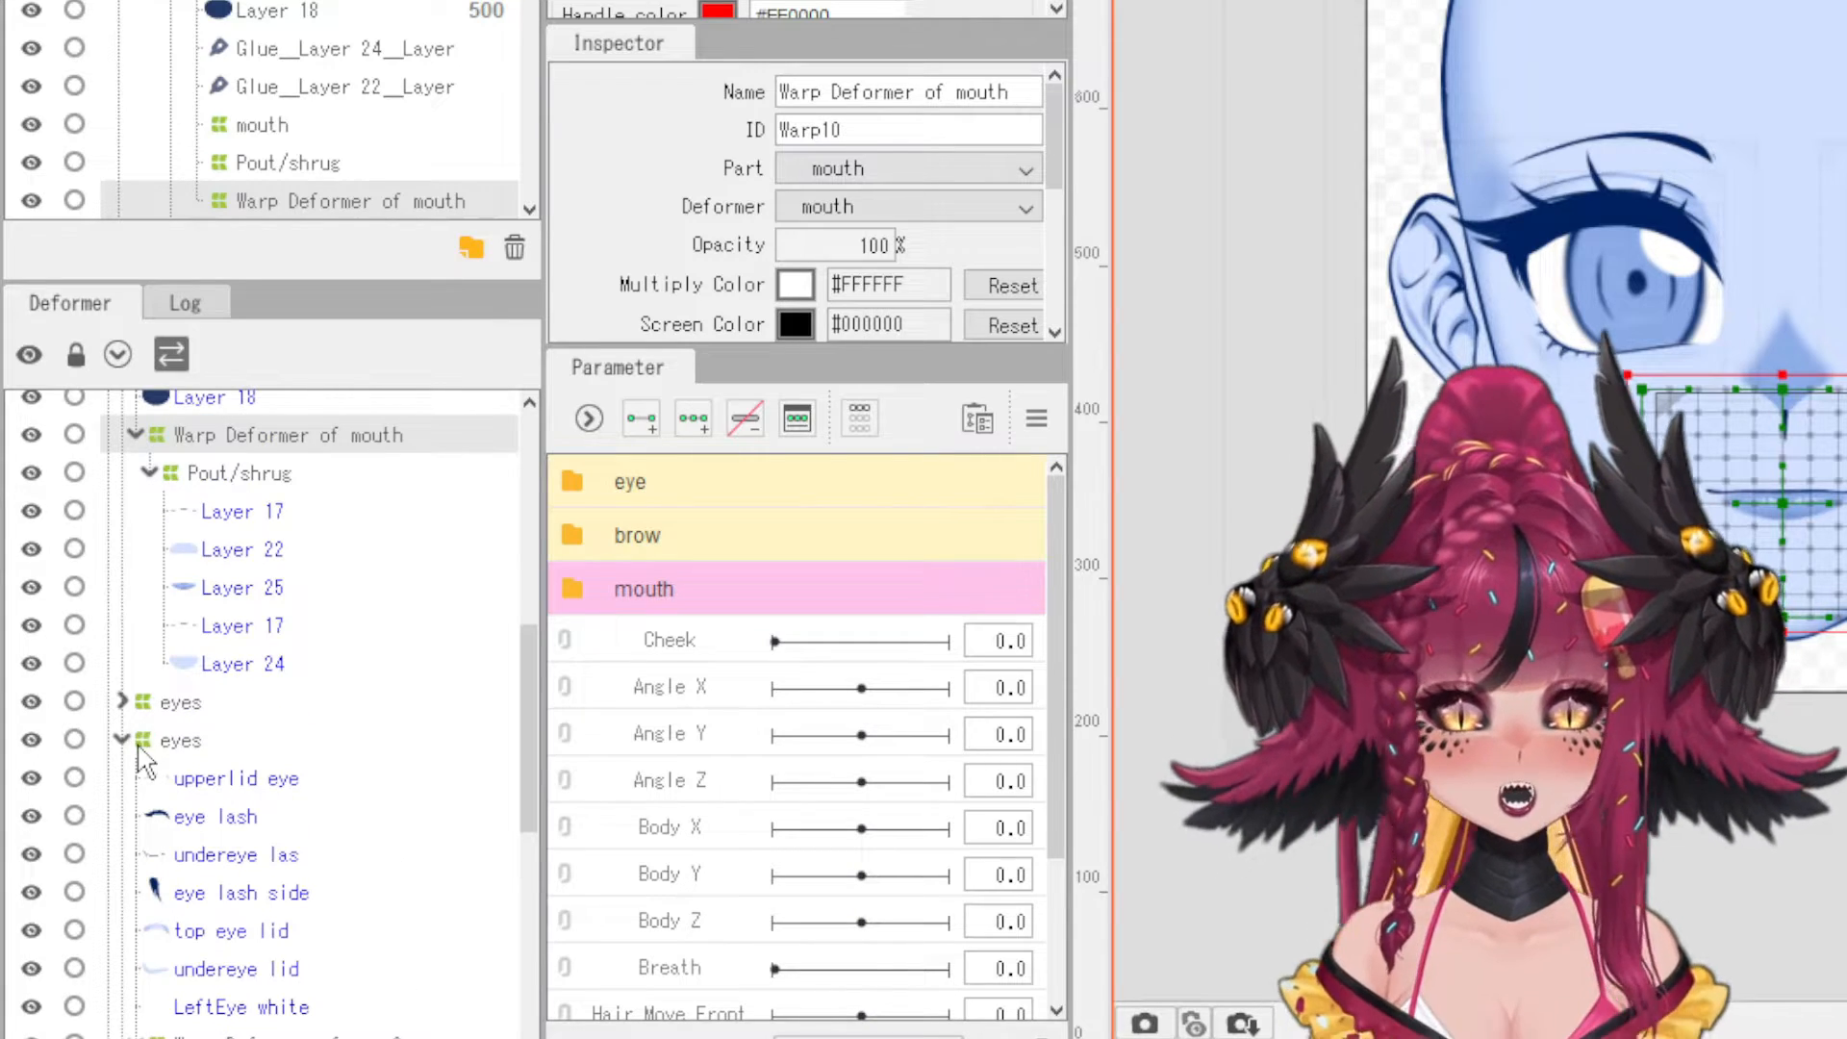
left_click(122, 741)
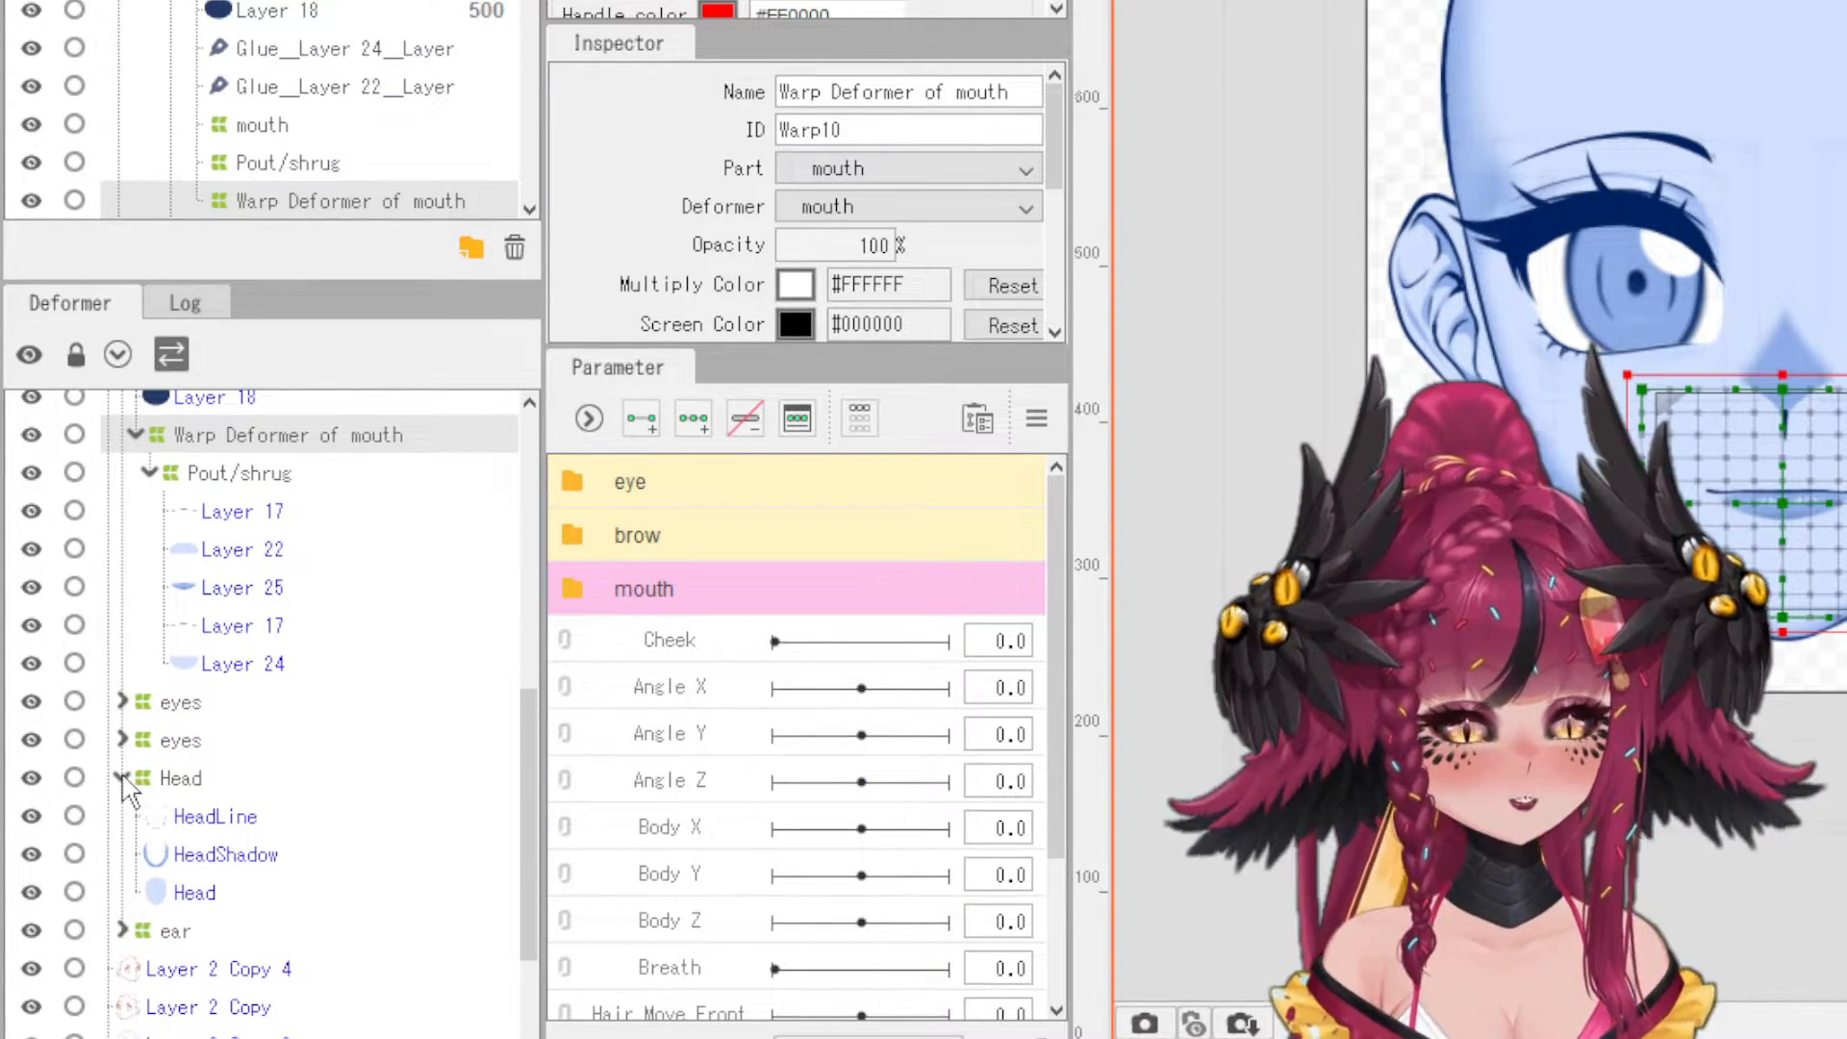
- Examine the Head deformer and its child meshes HeadLine, HeadShadow and Head
left_click(123, 778)
left_click(187, 785)
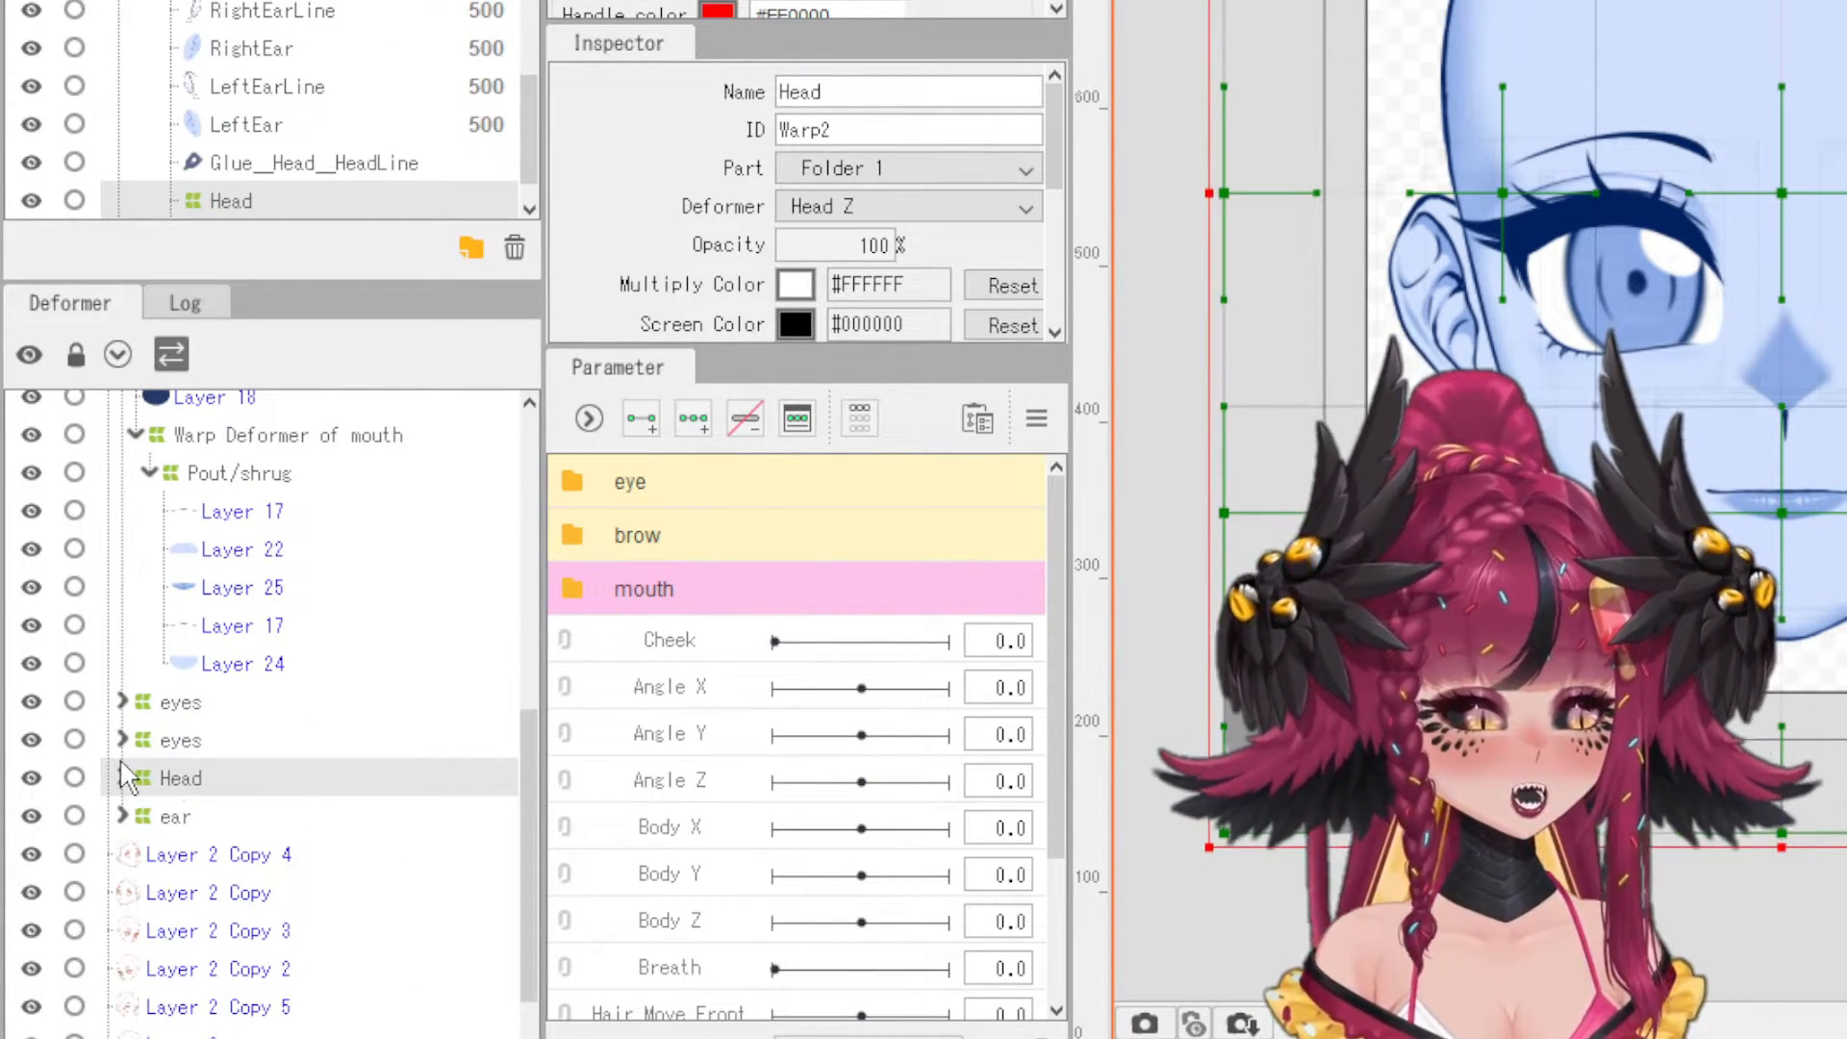
left_click(122, 777)
left_click(214, 814)
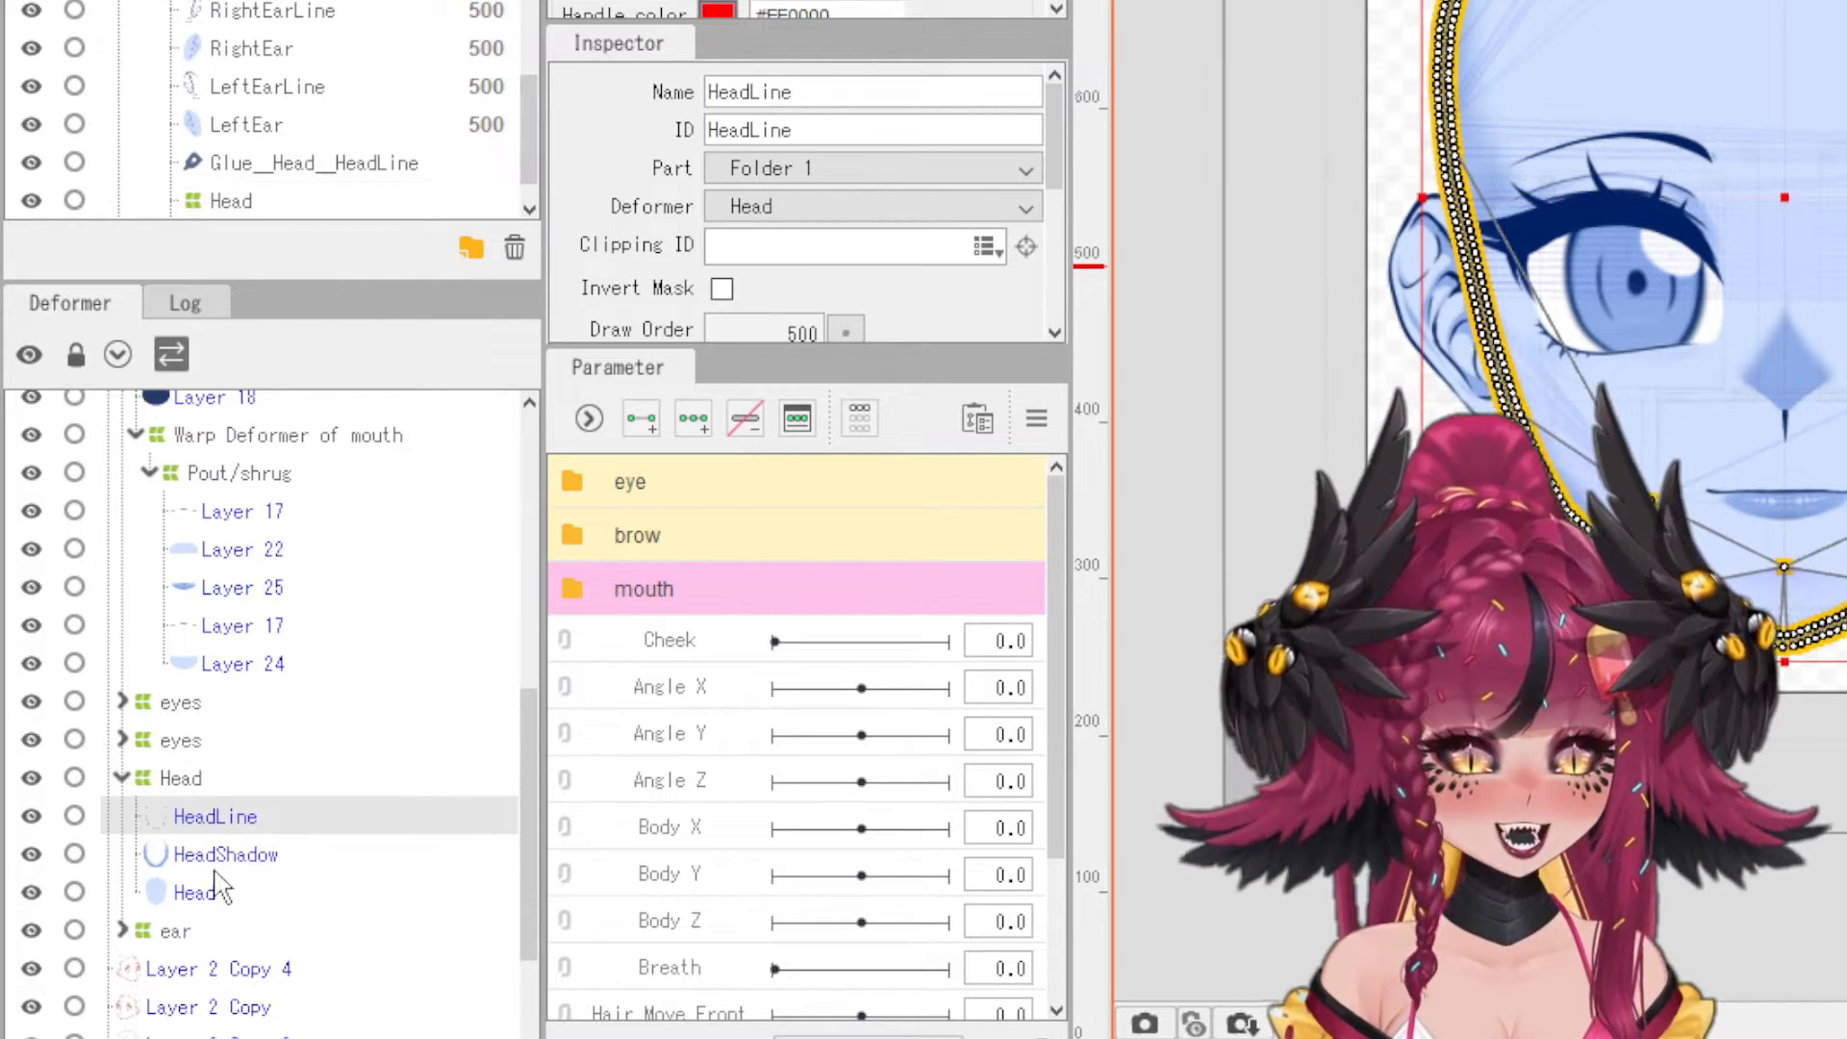
left_click(192, 892, "shift")
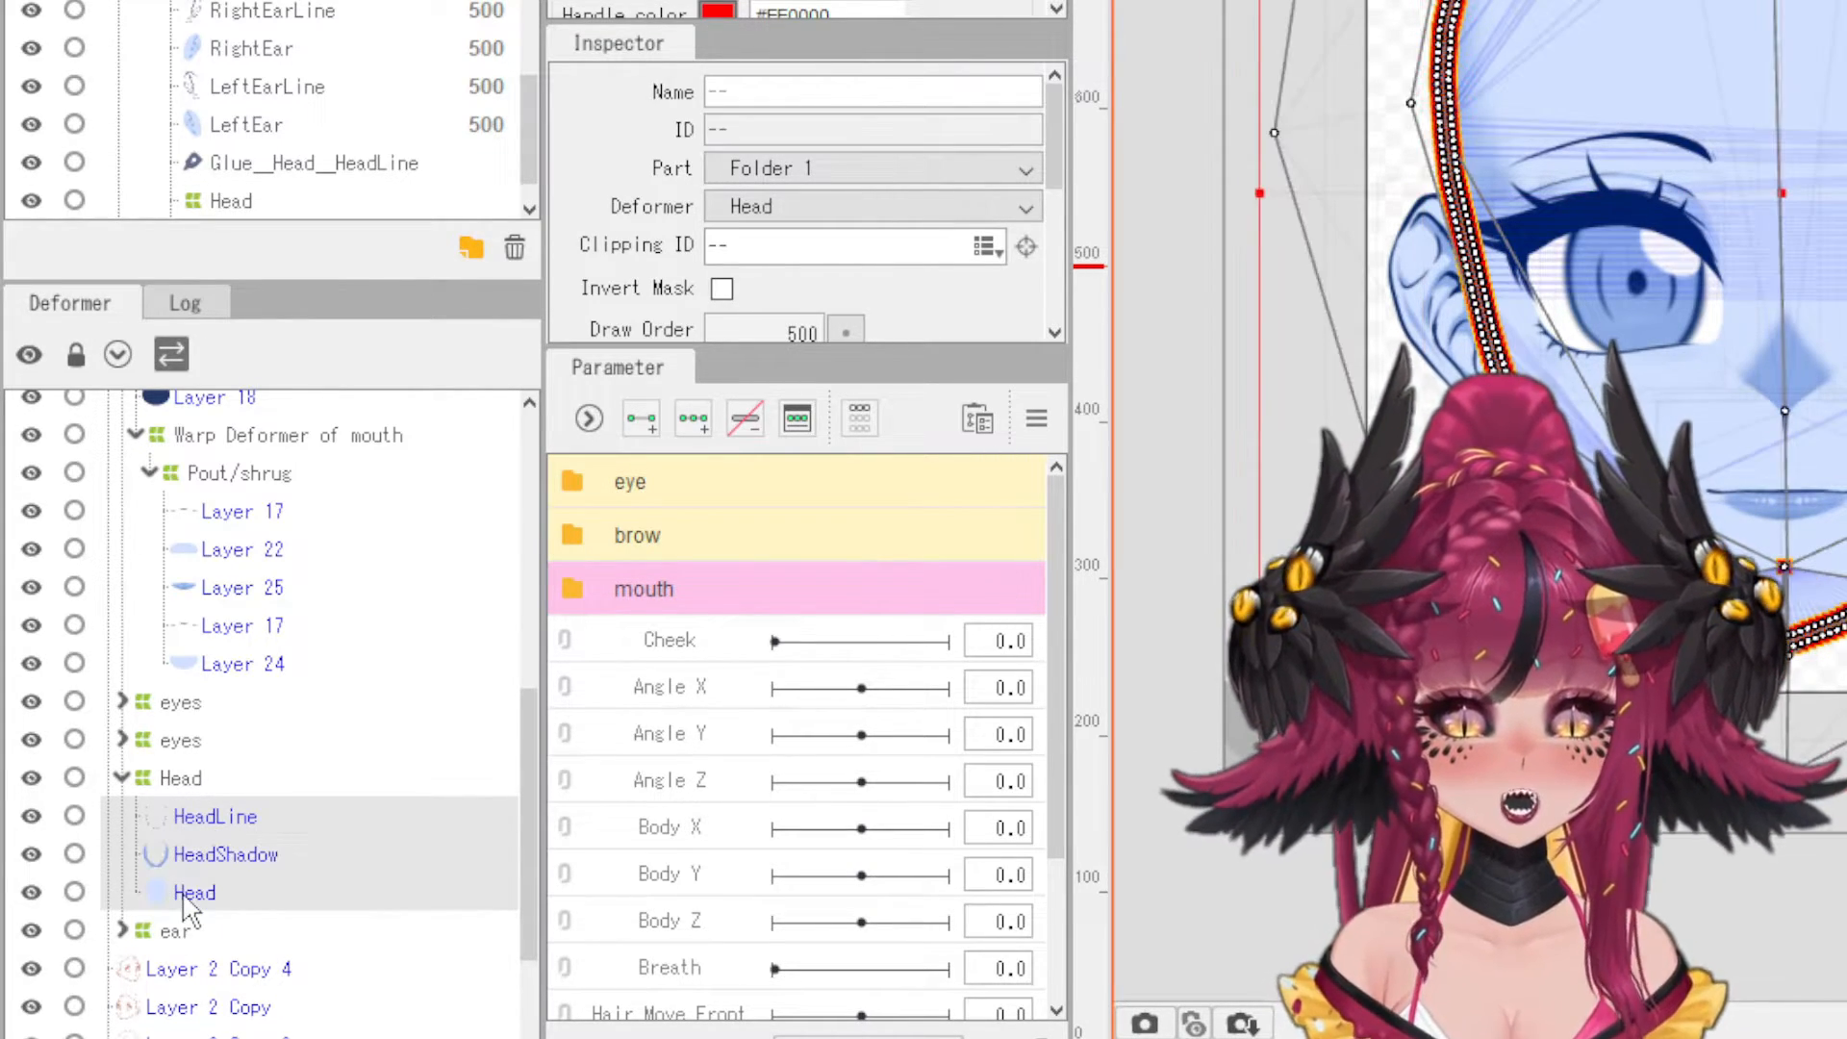
- Set the Head warp deformer to 30 x 30 conversion divisions and 2 x 2 Bezier divisions
left_click(159, 781)
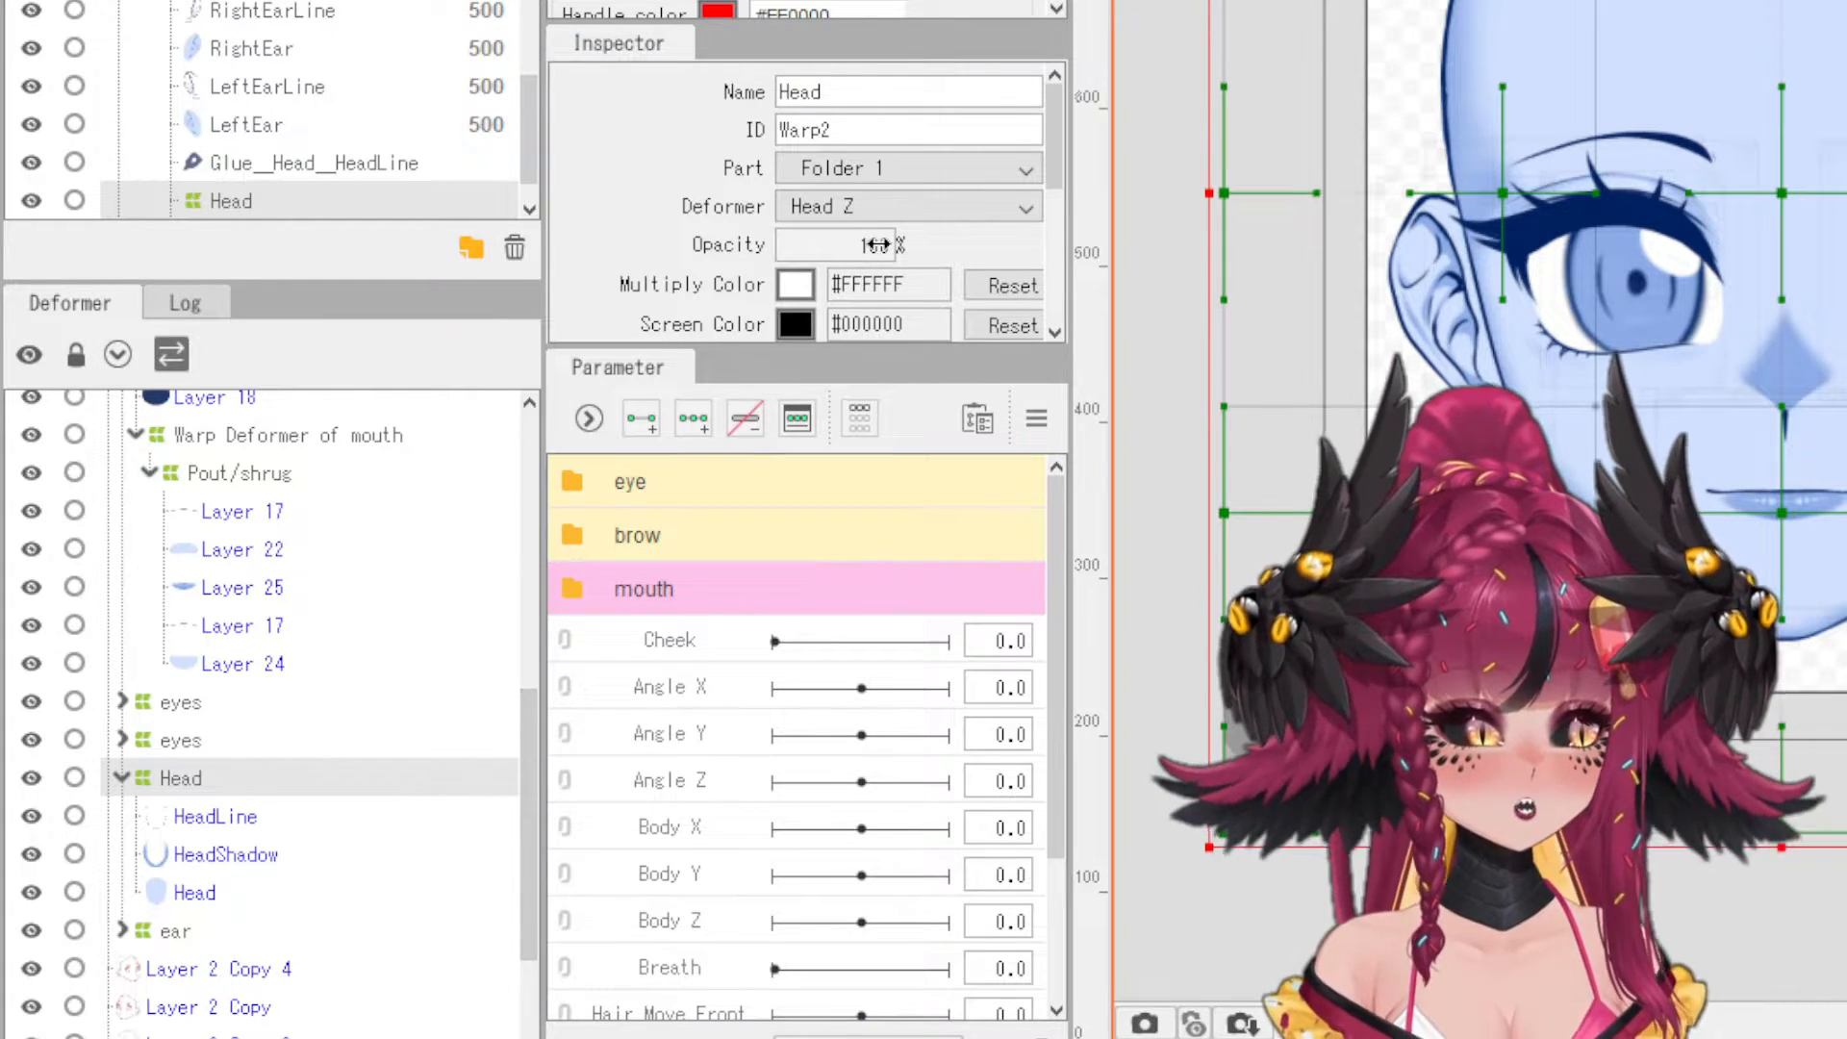
scroll(880, 241, "down", 5)
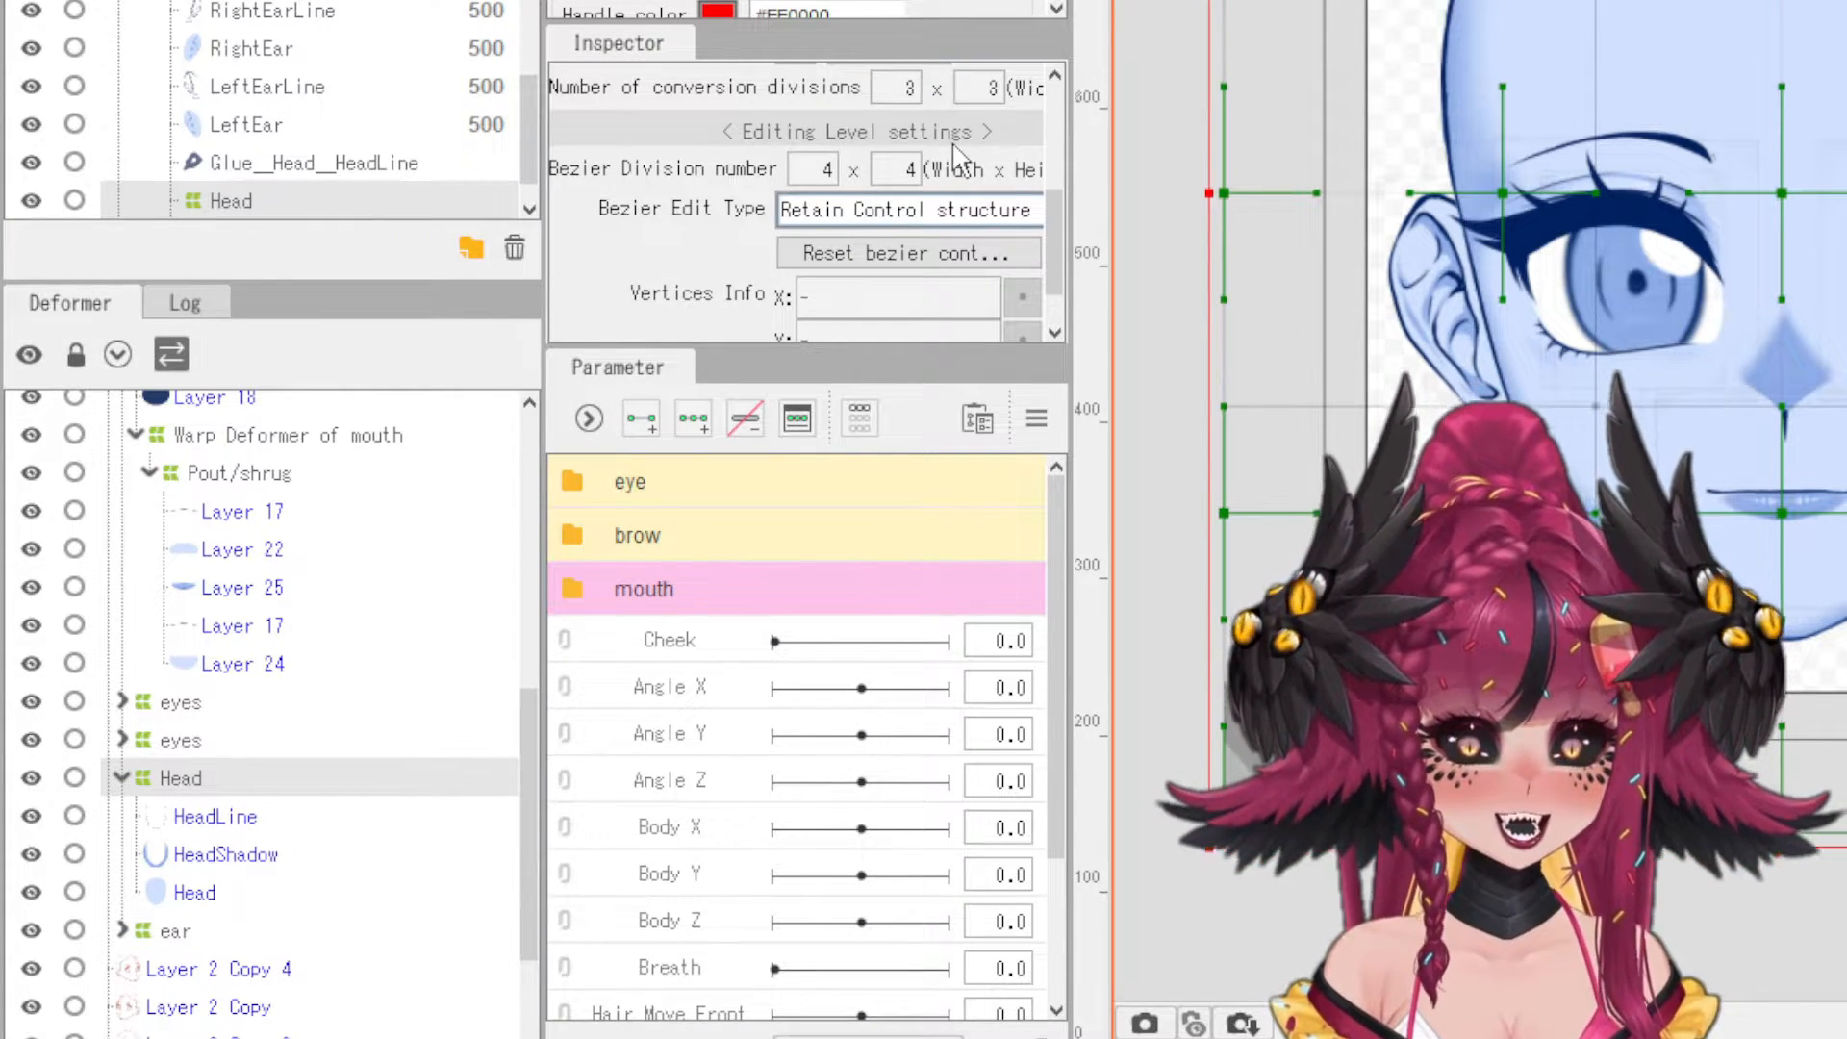
left_click(955, 144)
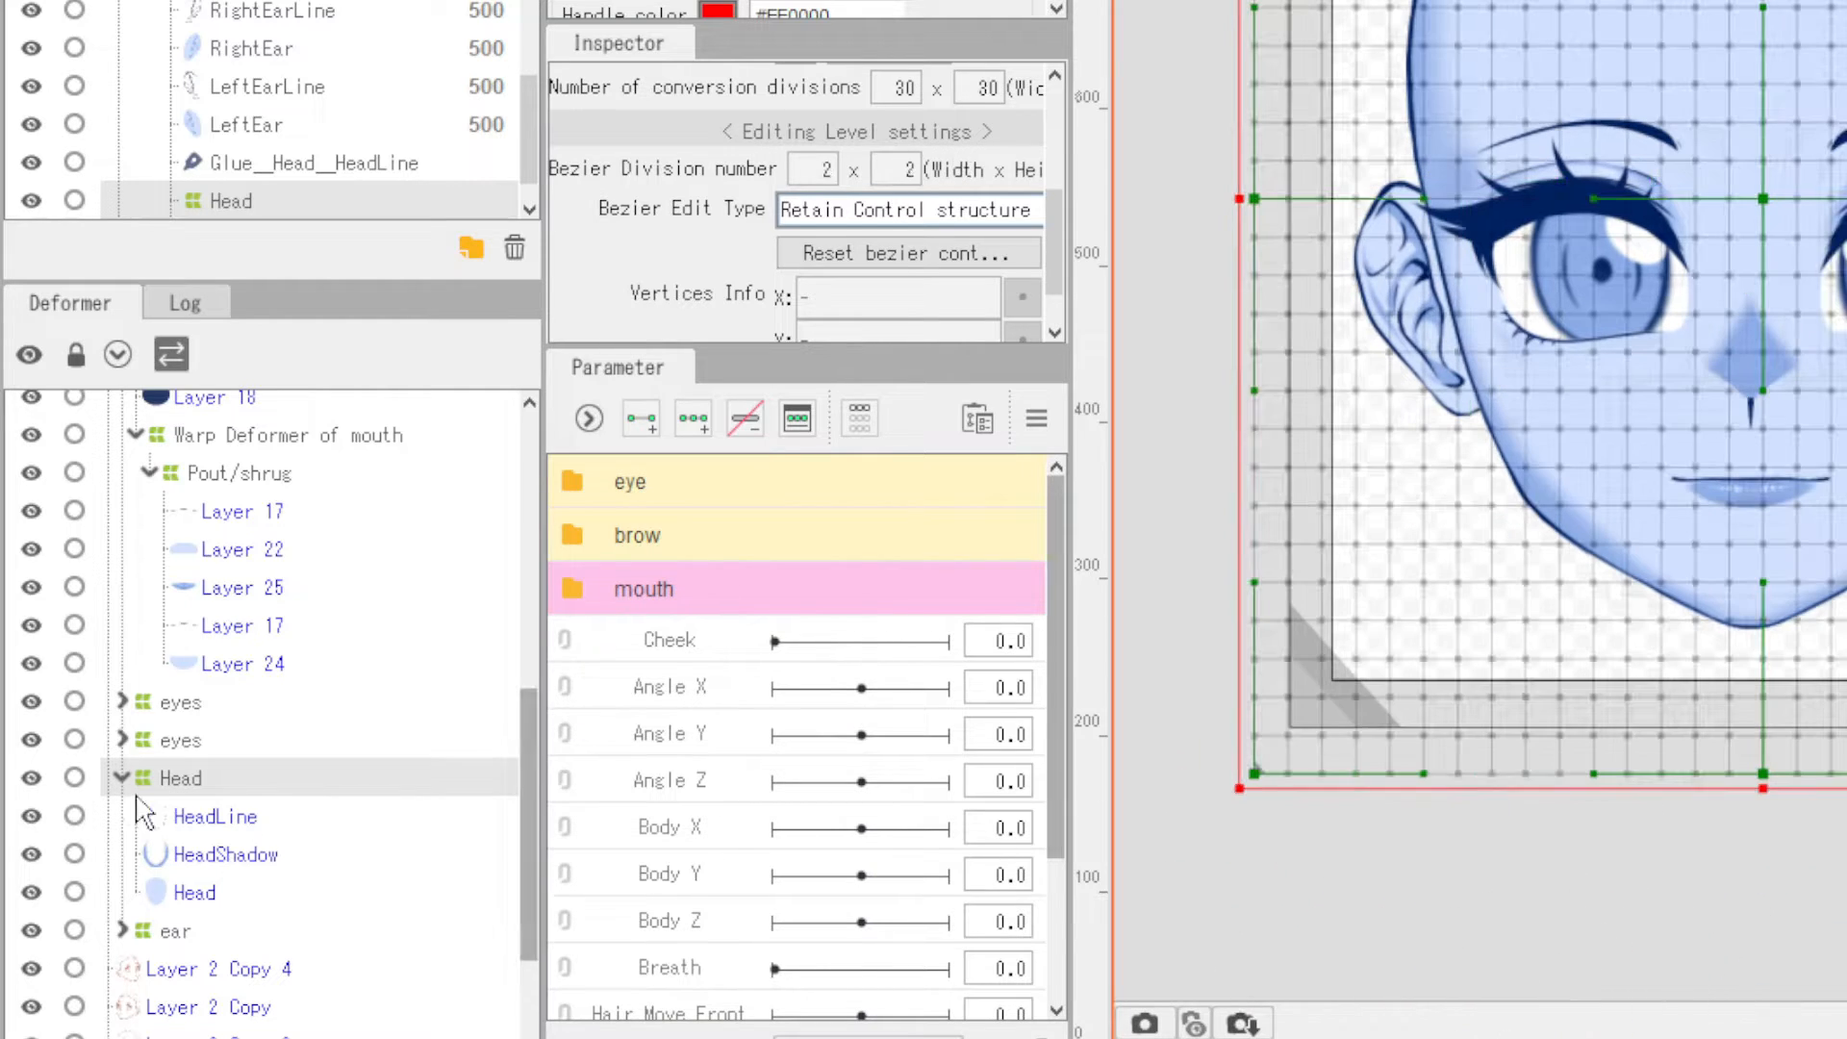
- Move the Angle X, Y and Z parameters above Cheek and create a folder named '-- Head Input --' above them
left_click(680, 693)
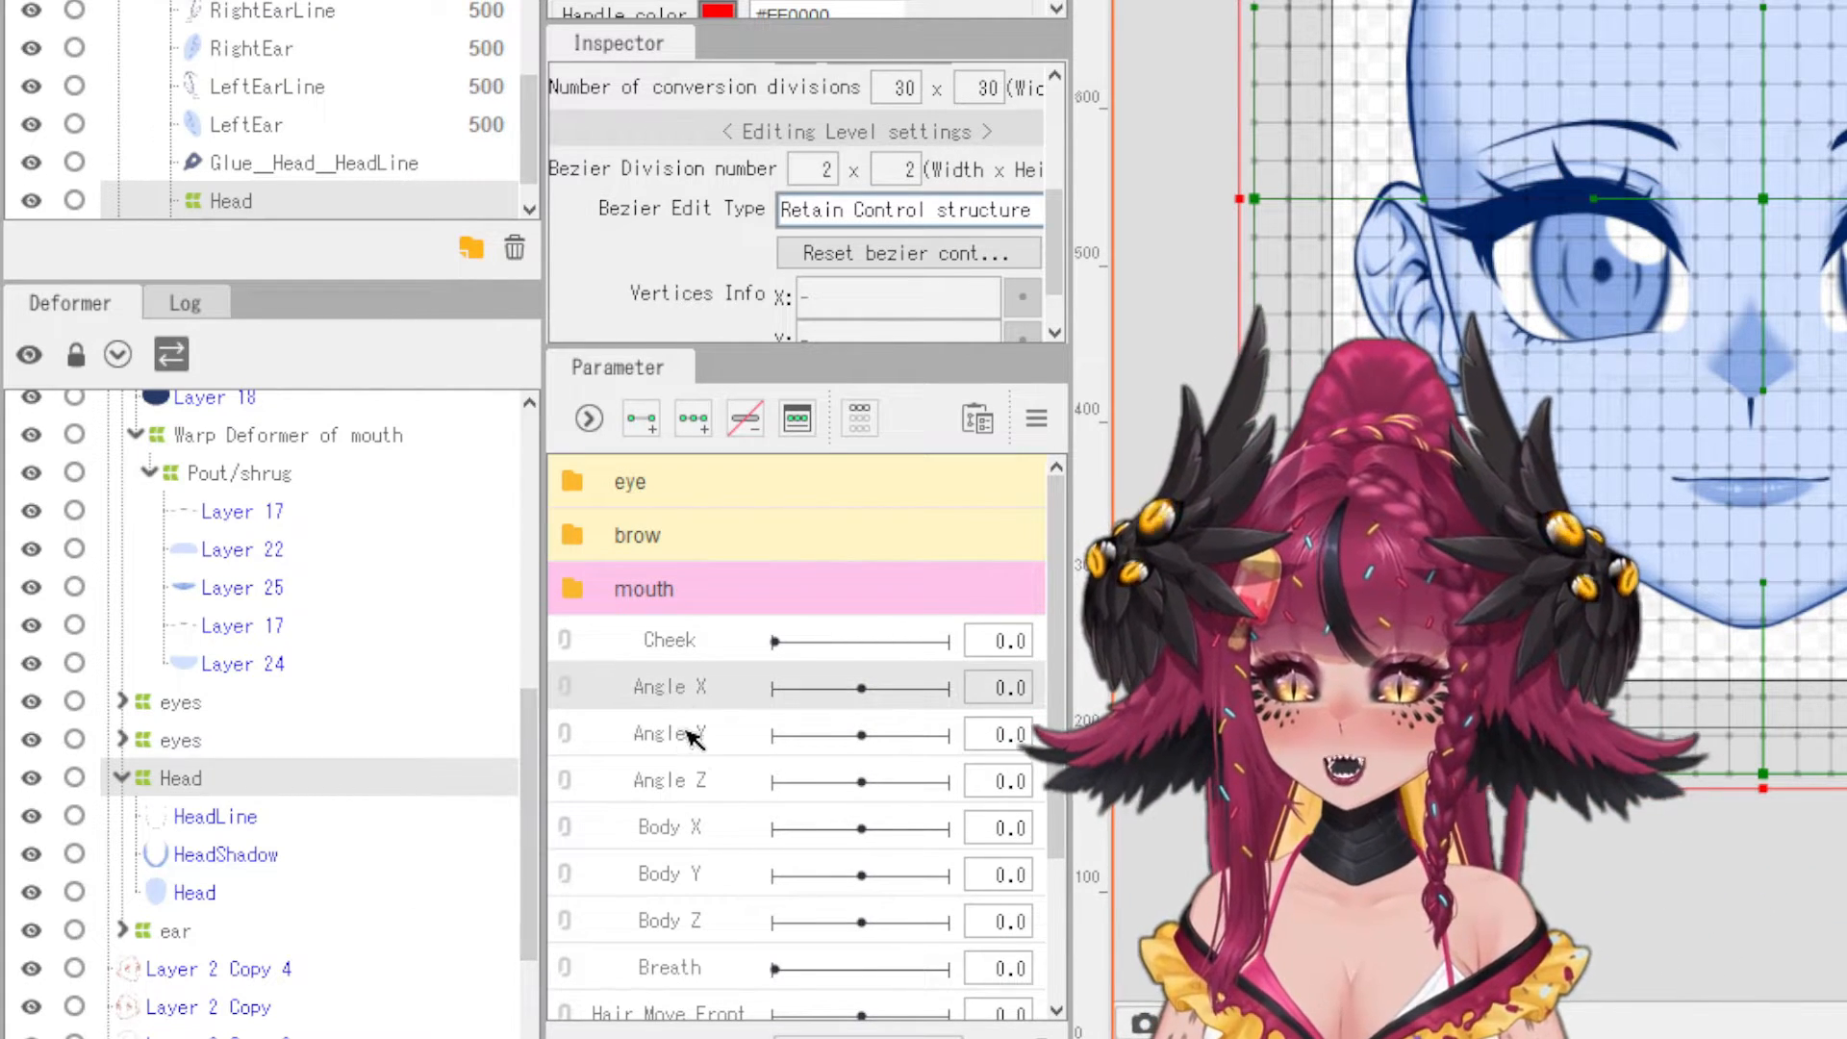
left_click_drag(701, 637, 657, 748)
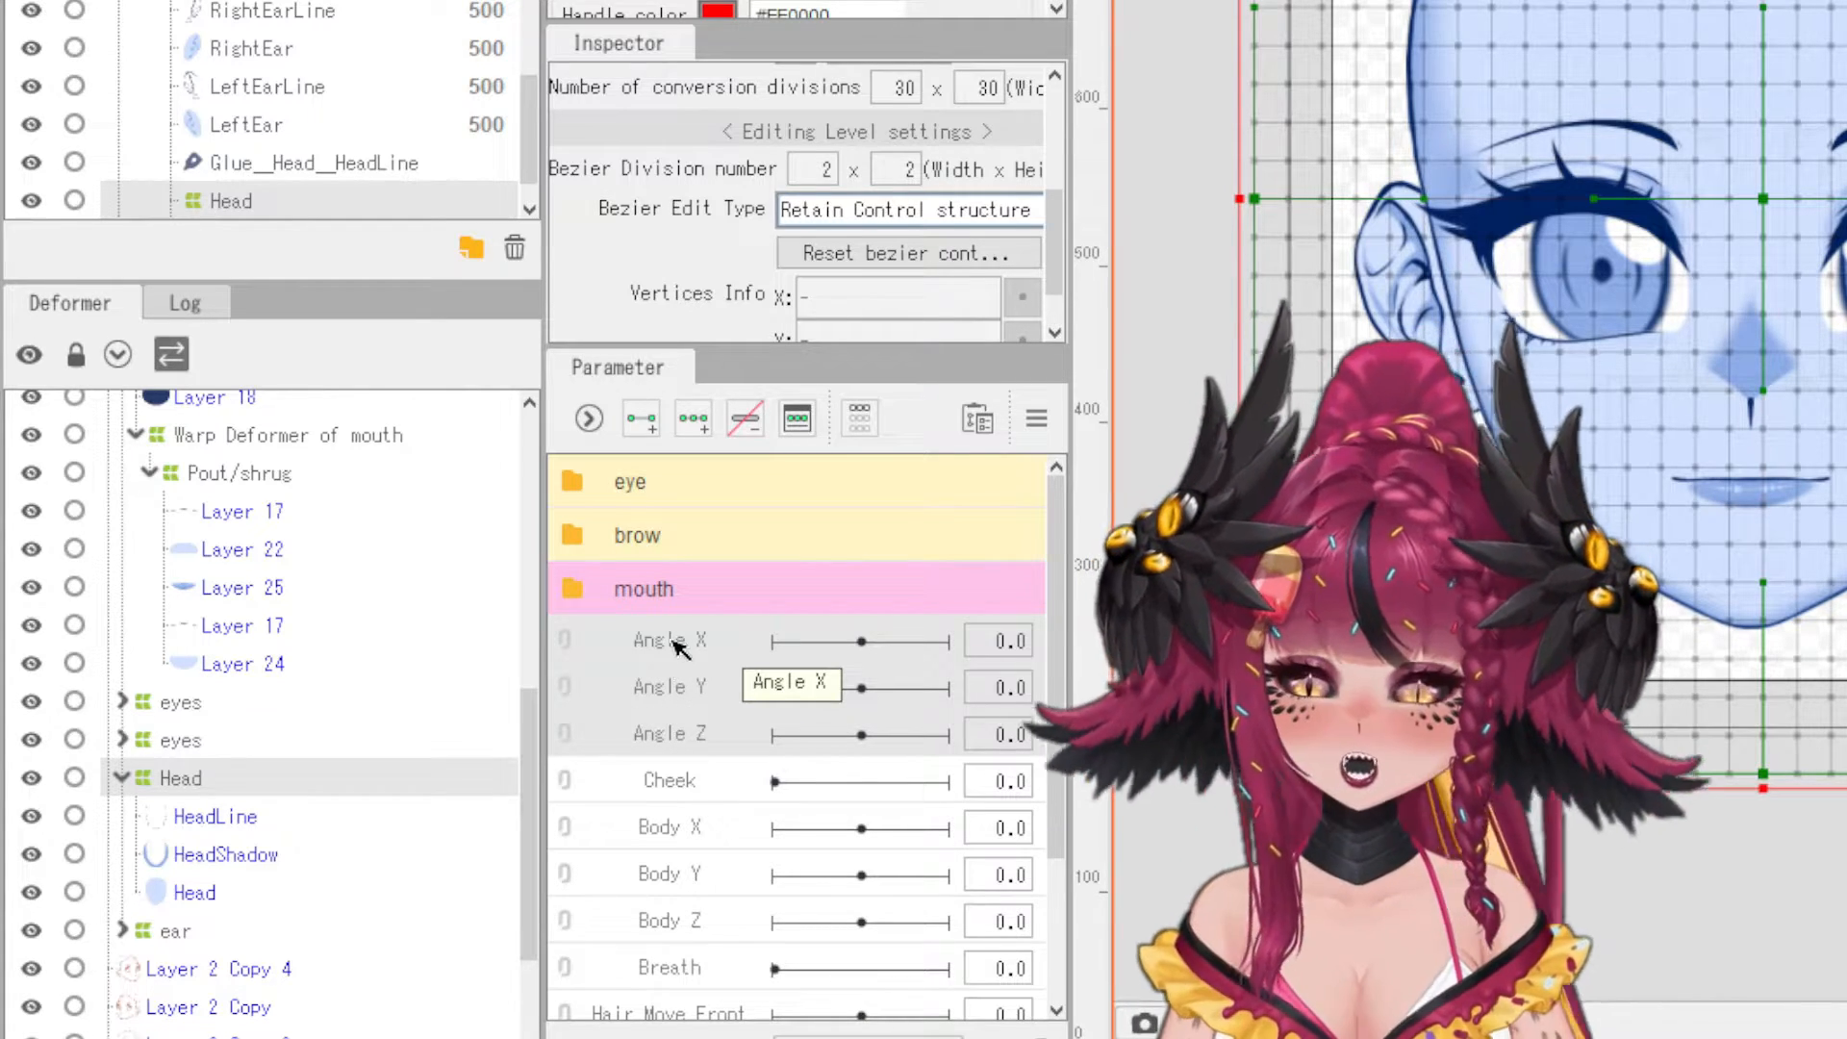
right_click(678, 650)
left_click(697, 669)
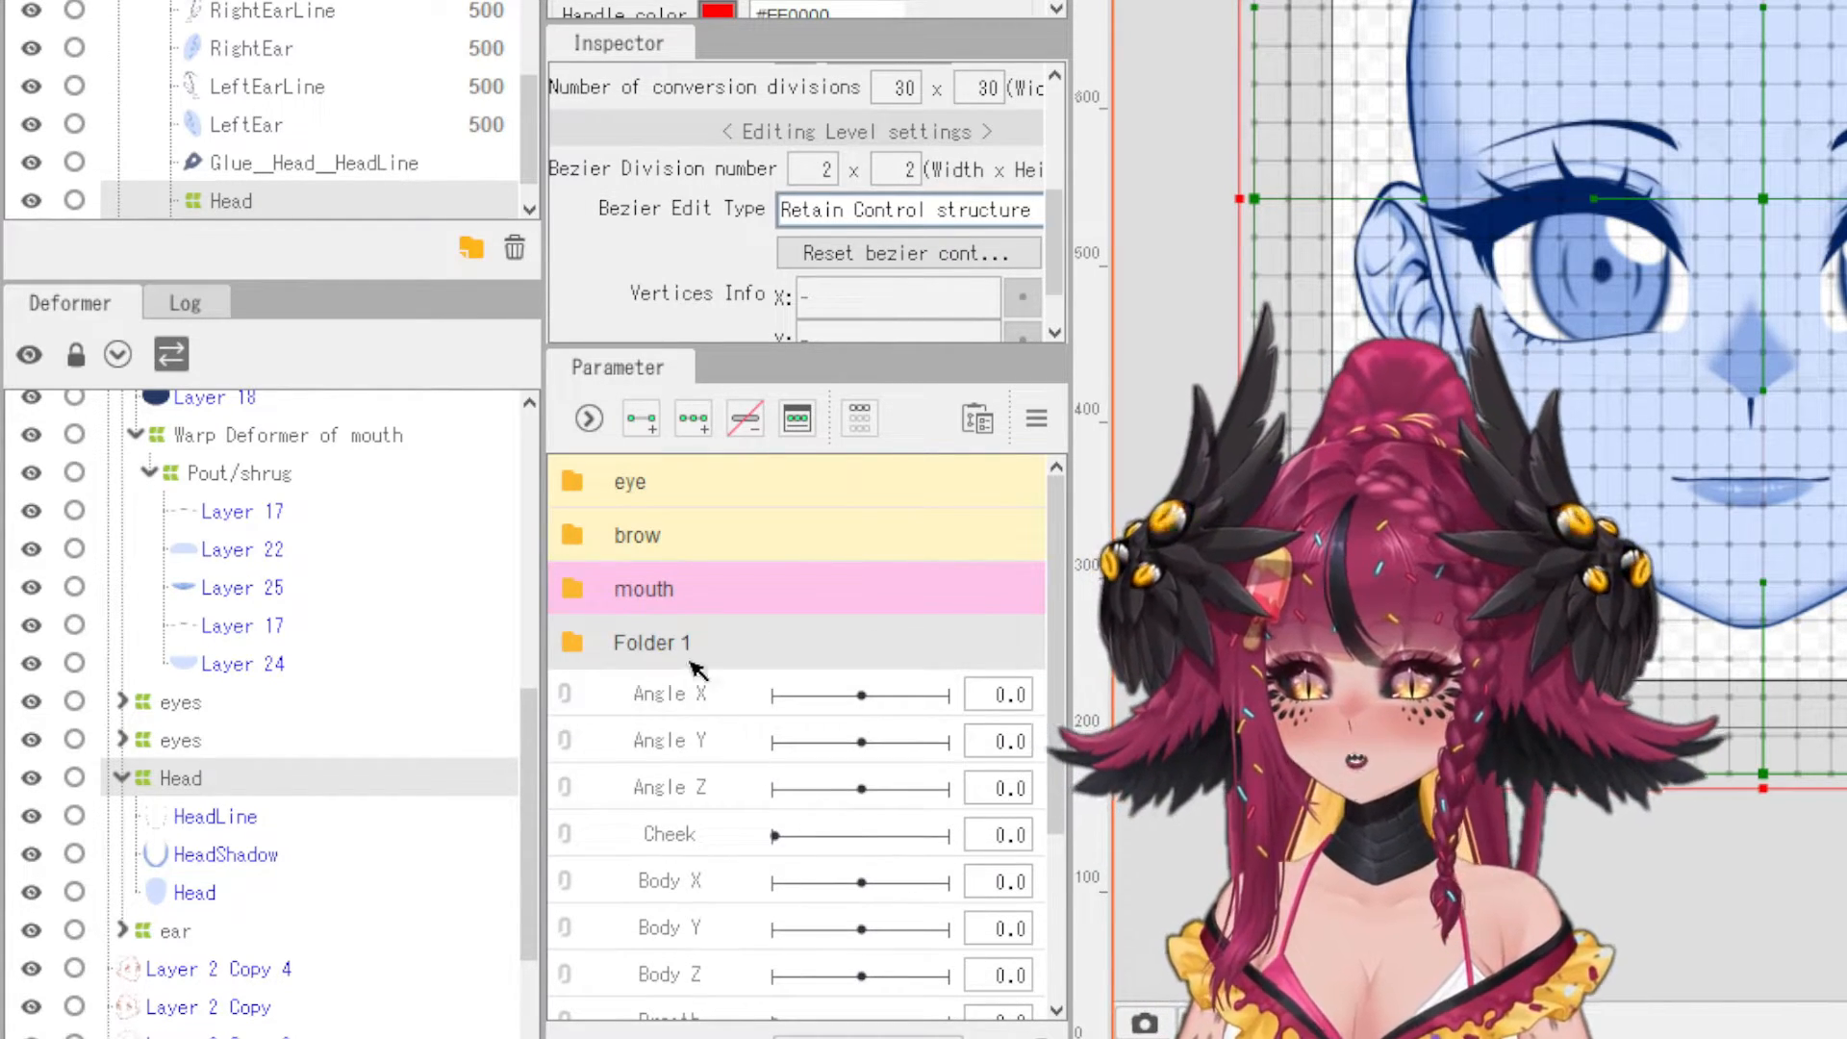
double_click(675, 646)
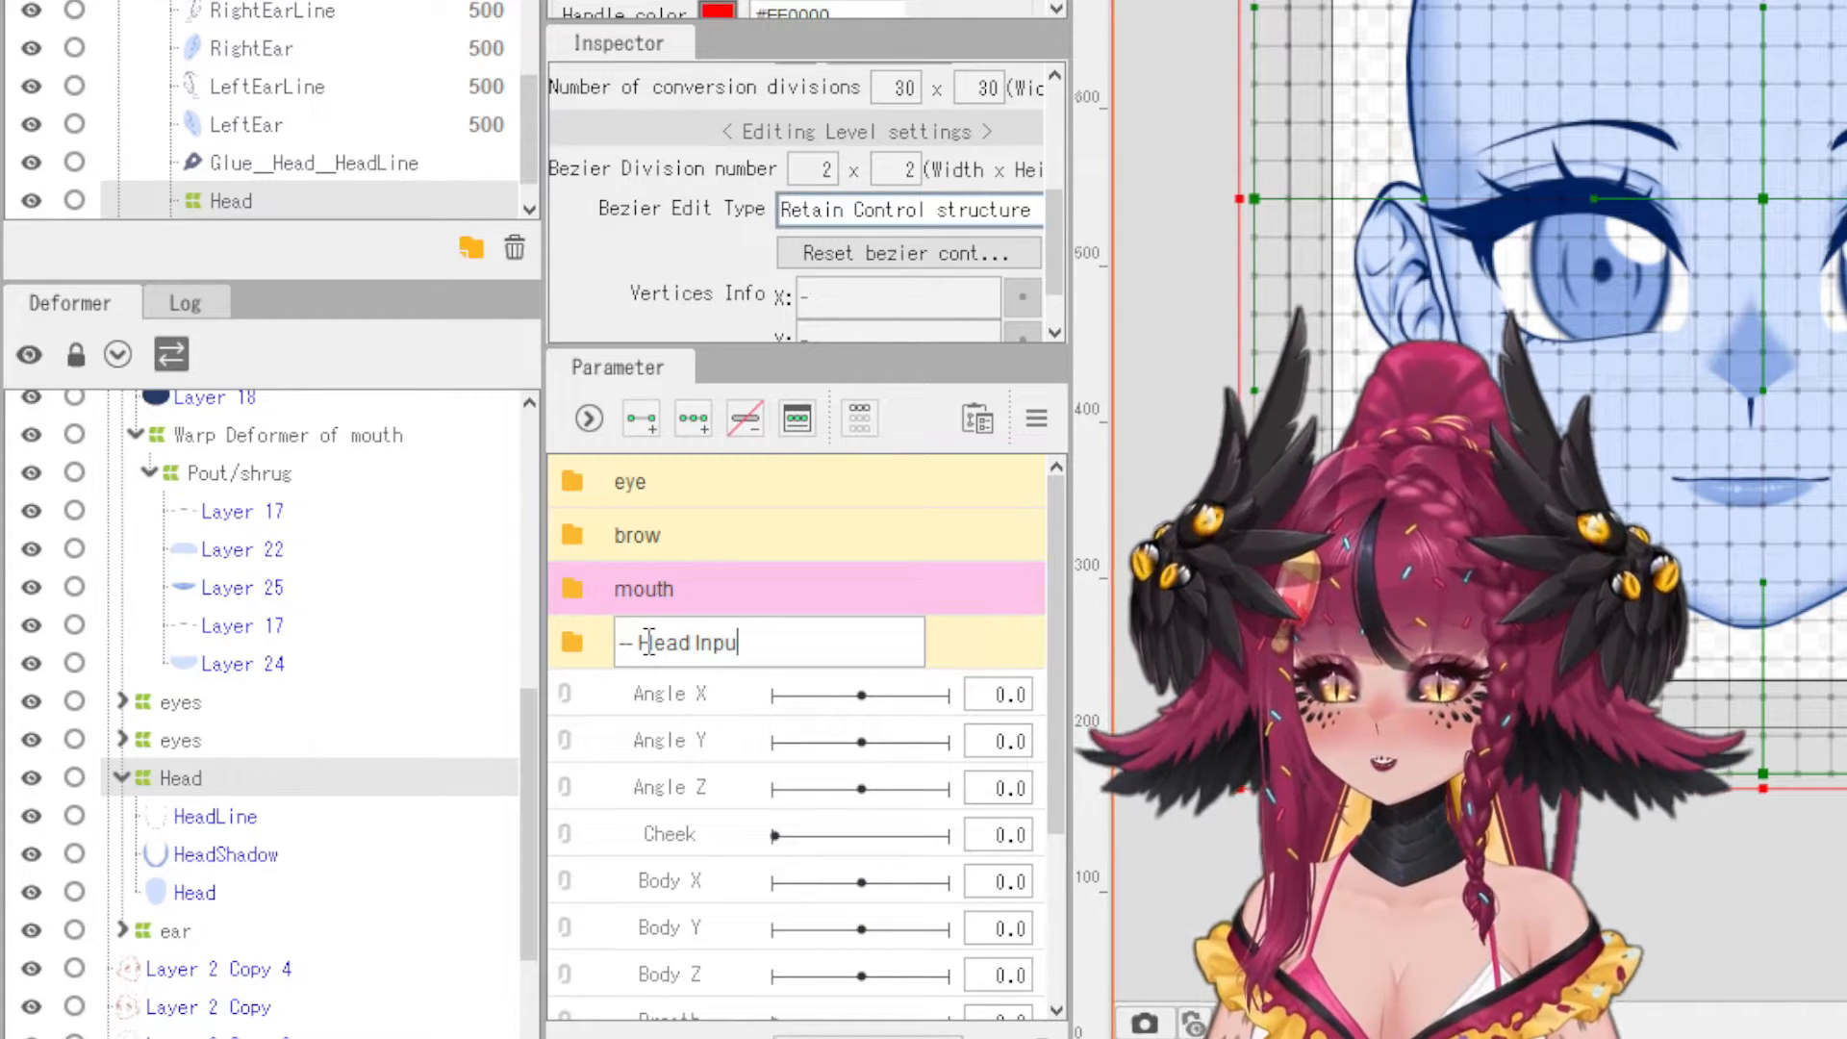
type("-- Head Input --")
key("Return")
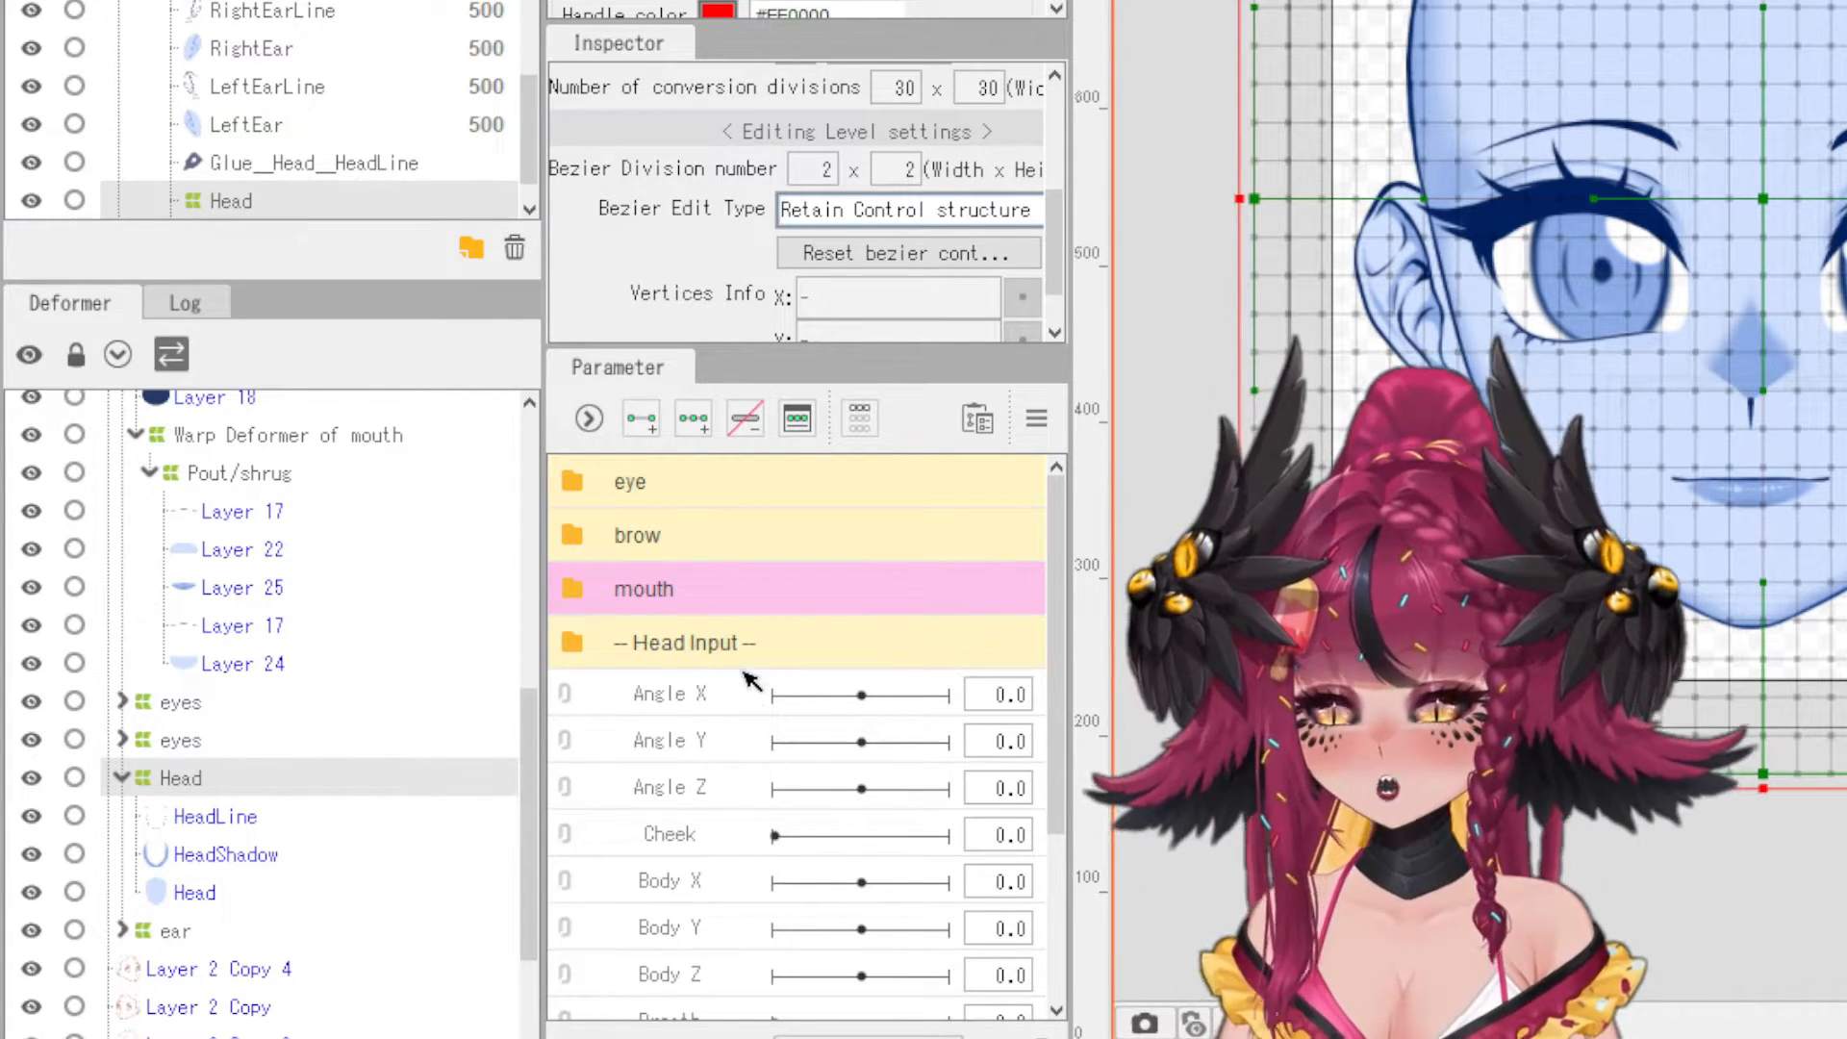
- Put the Angle X, Angle Y and Angle Z parameters into the '-- Head Input --' folder
left_click(748, 693)
left_click(721, 792, "shift")
left_click_drag(730, 702, 732, 647)
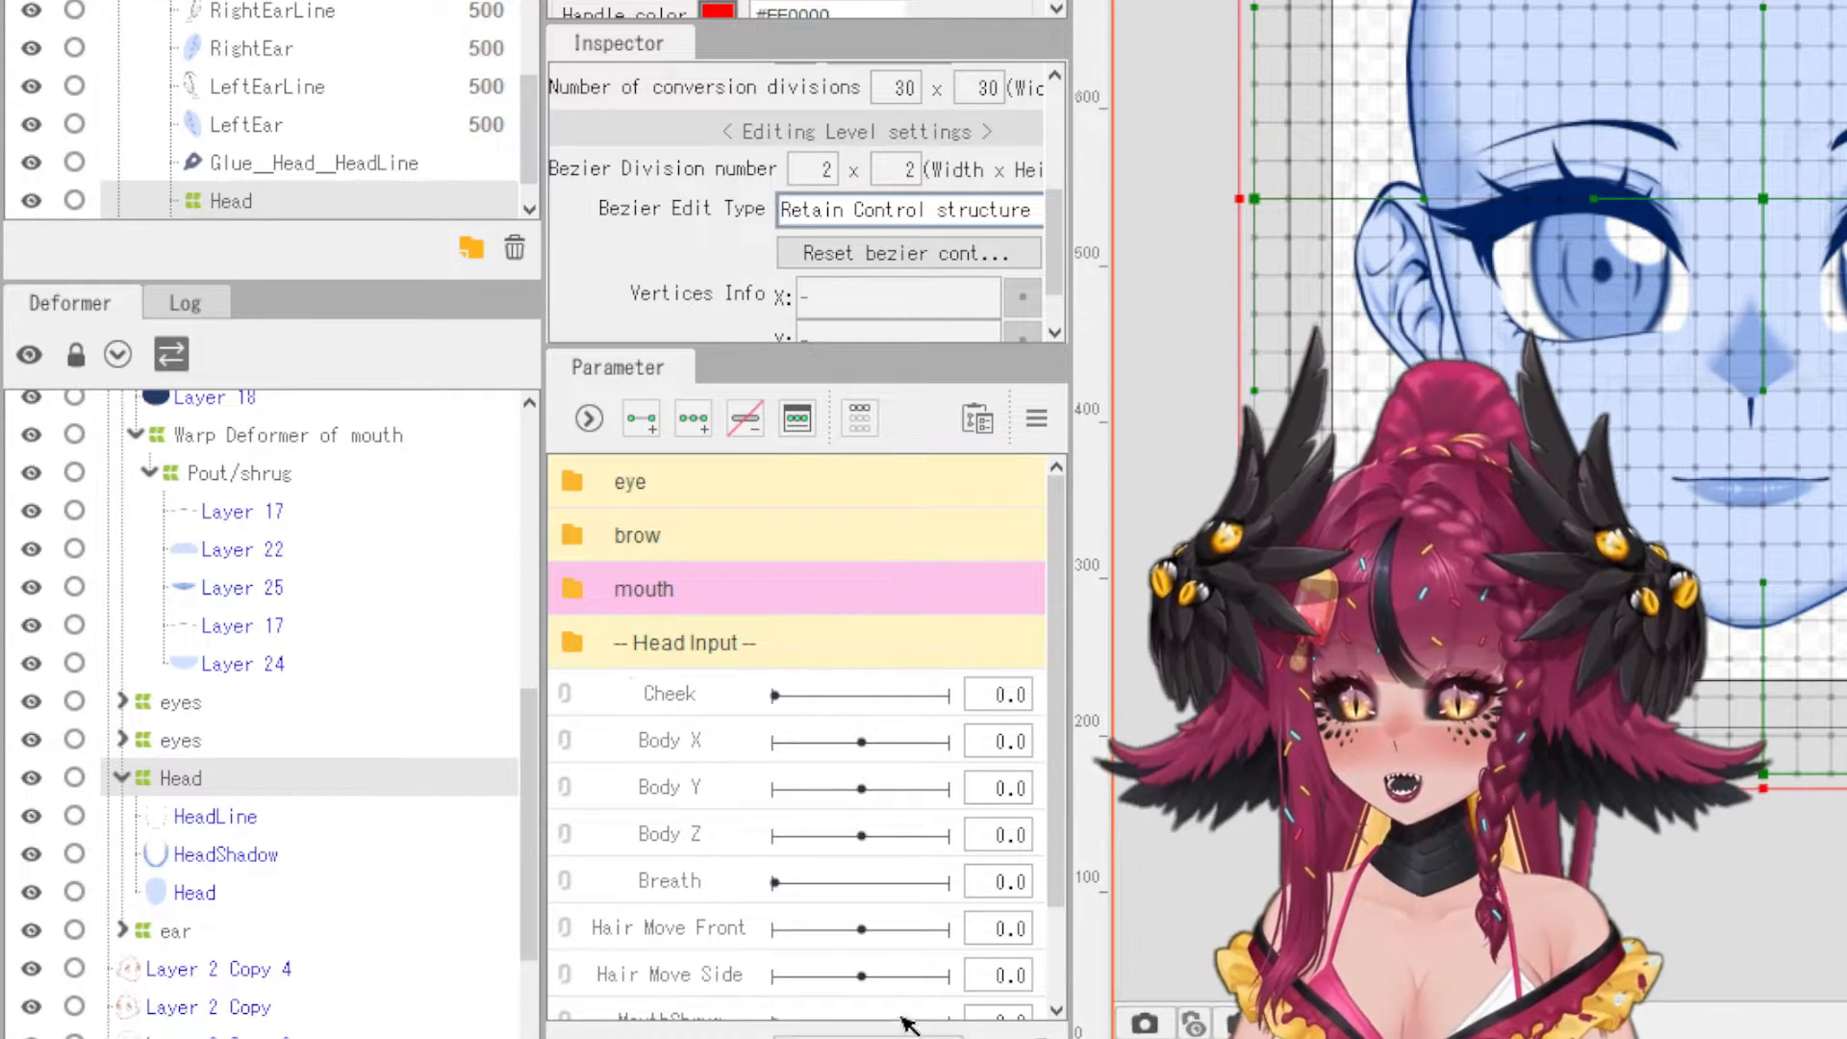
- Create a parameter folder named 'Head Phys' below the '-- Head Input --' folder
left_click(991, 1029)
double_click(674, 699)
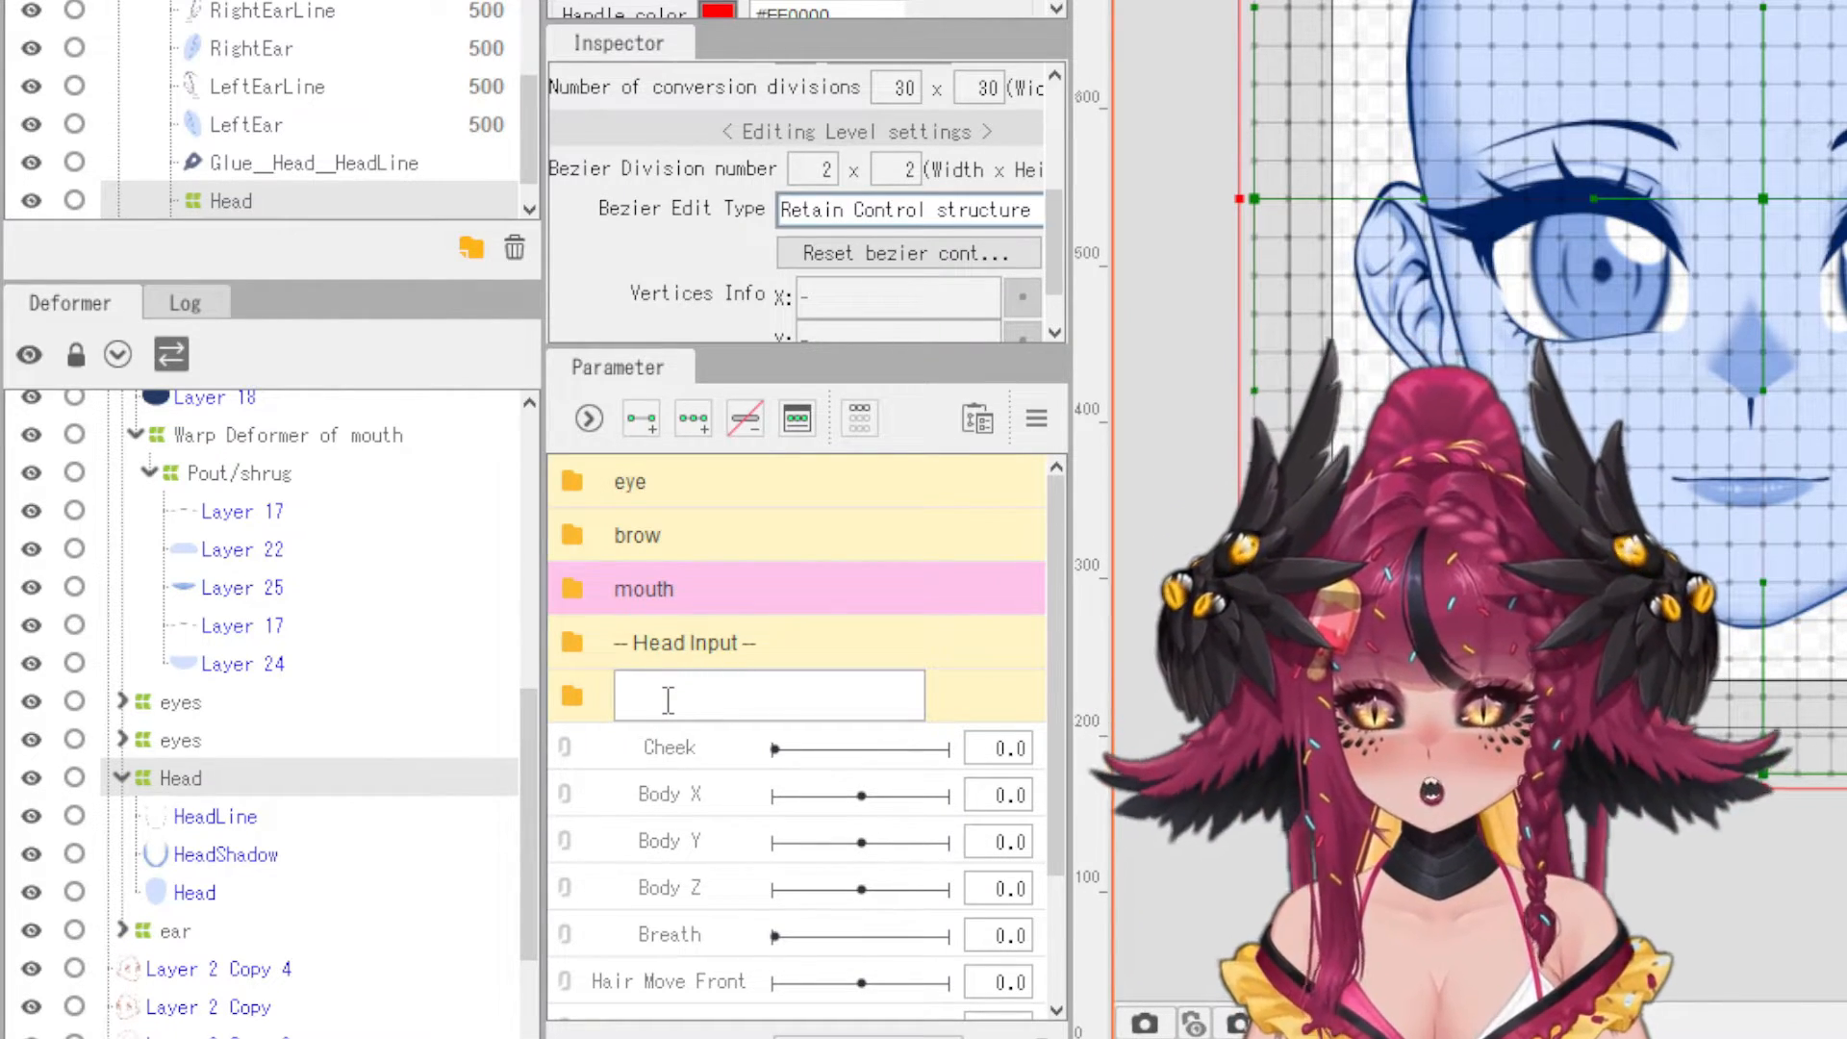
type("Head Phys")
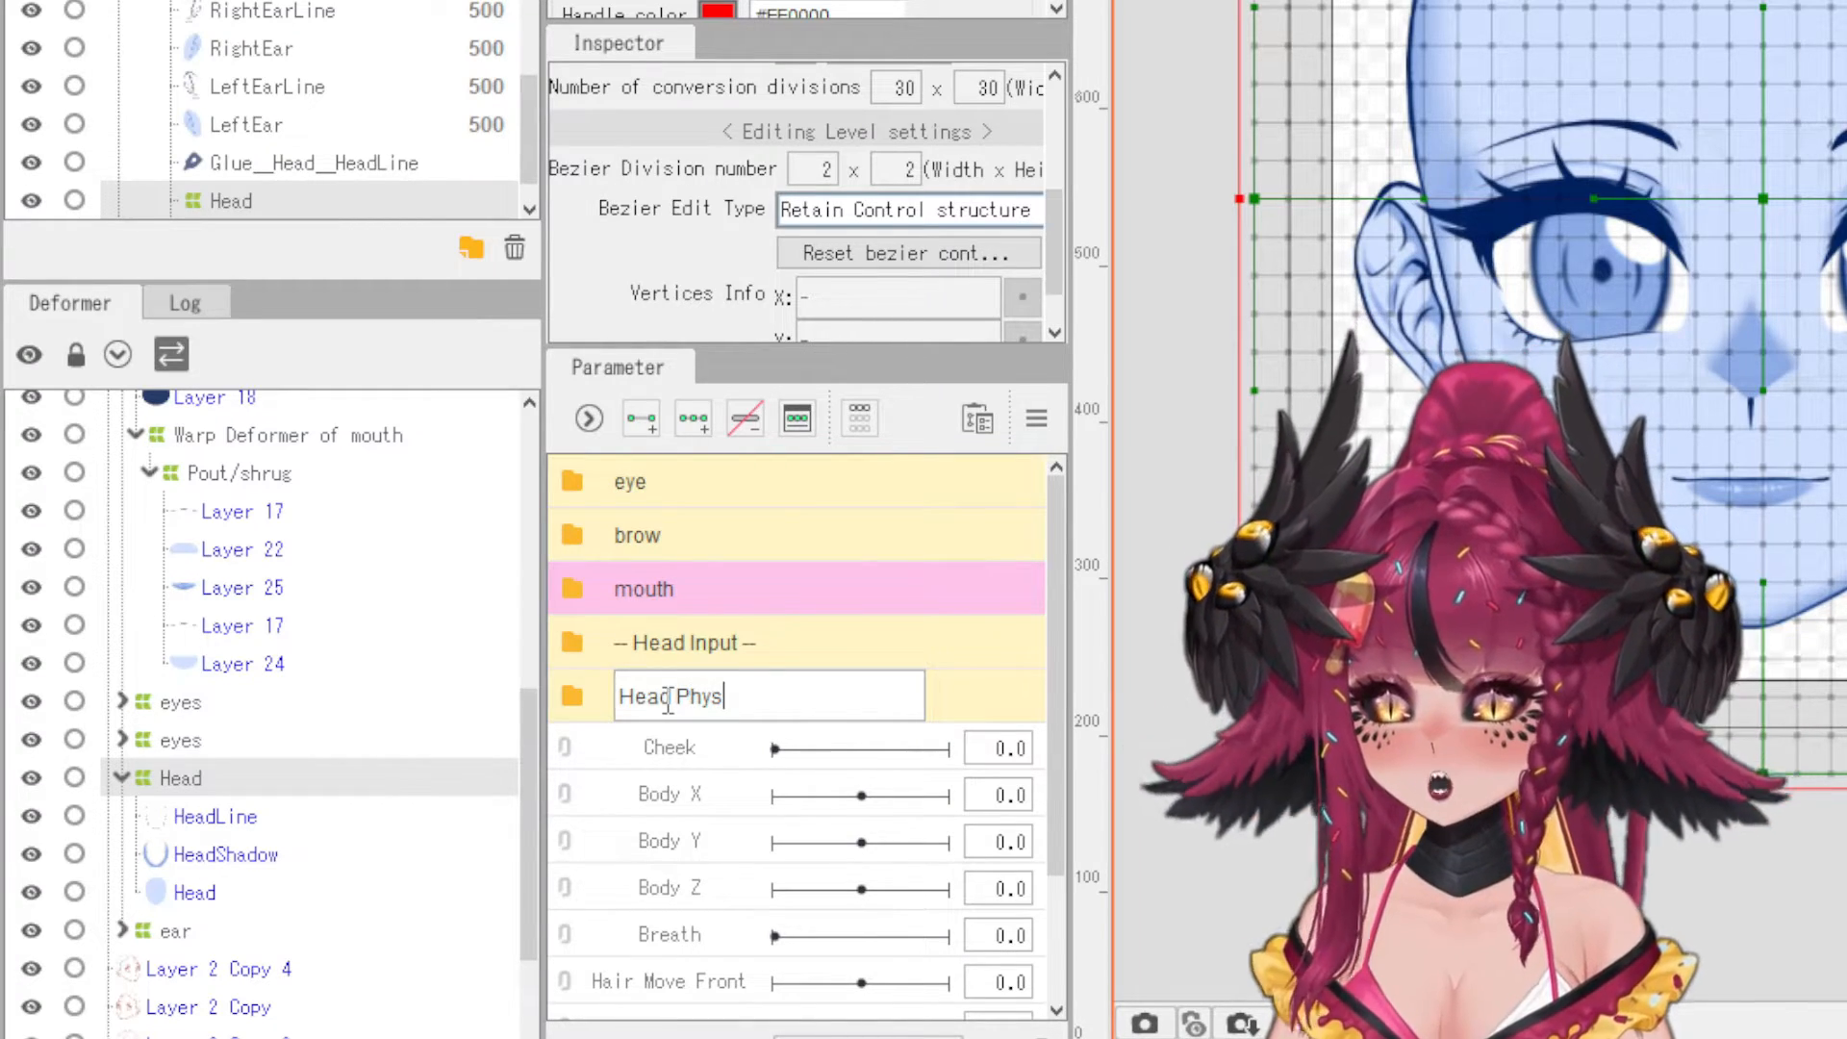
key("Return")
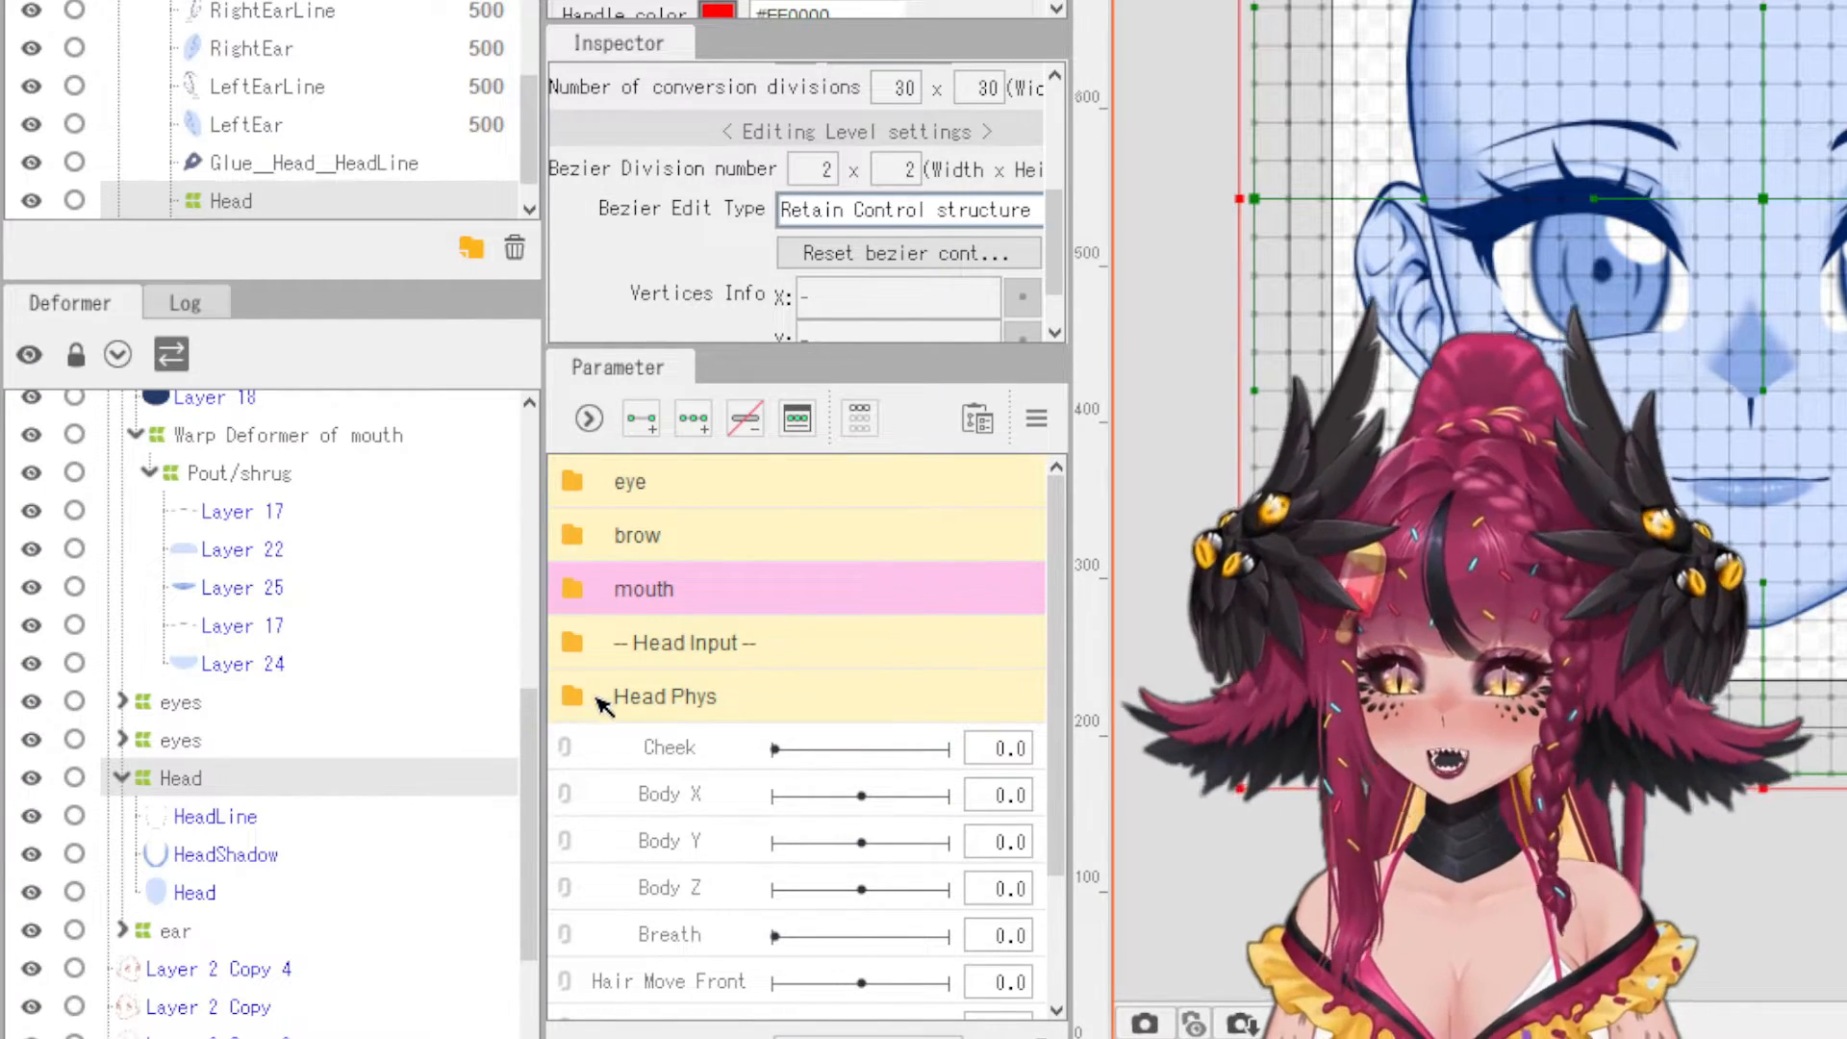
- Replicate the Angle X, Y and Z parameters from '-- Head Input --' and move the copies into the Head Phys folder
left_click(578, 637)
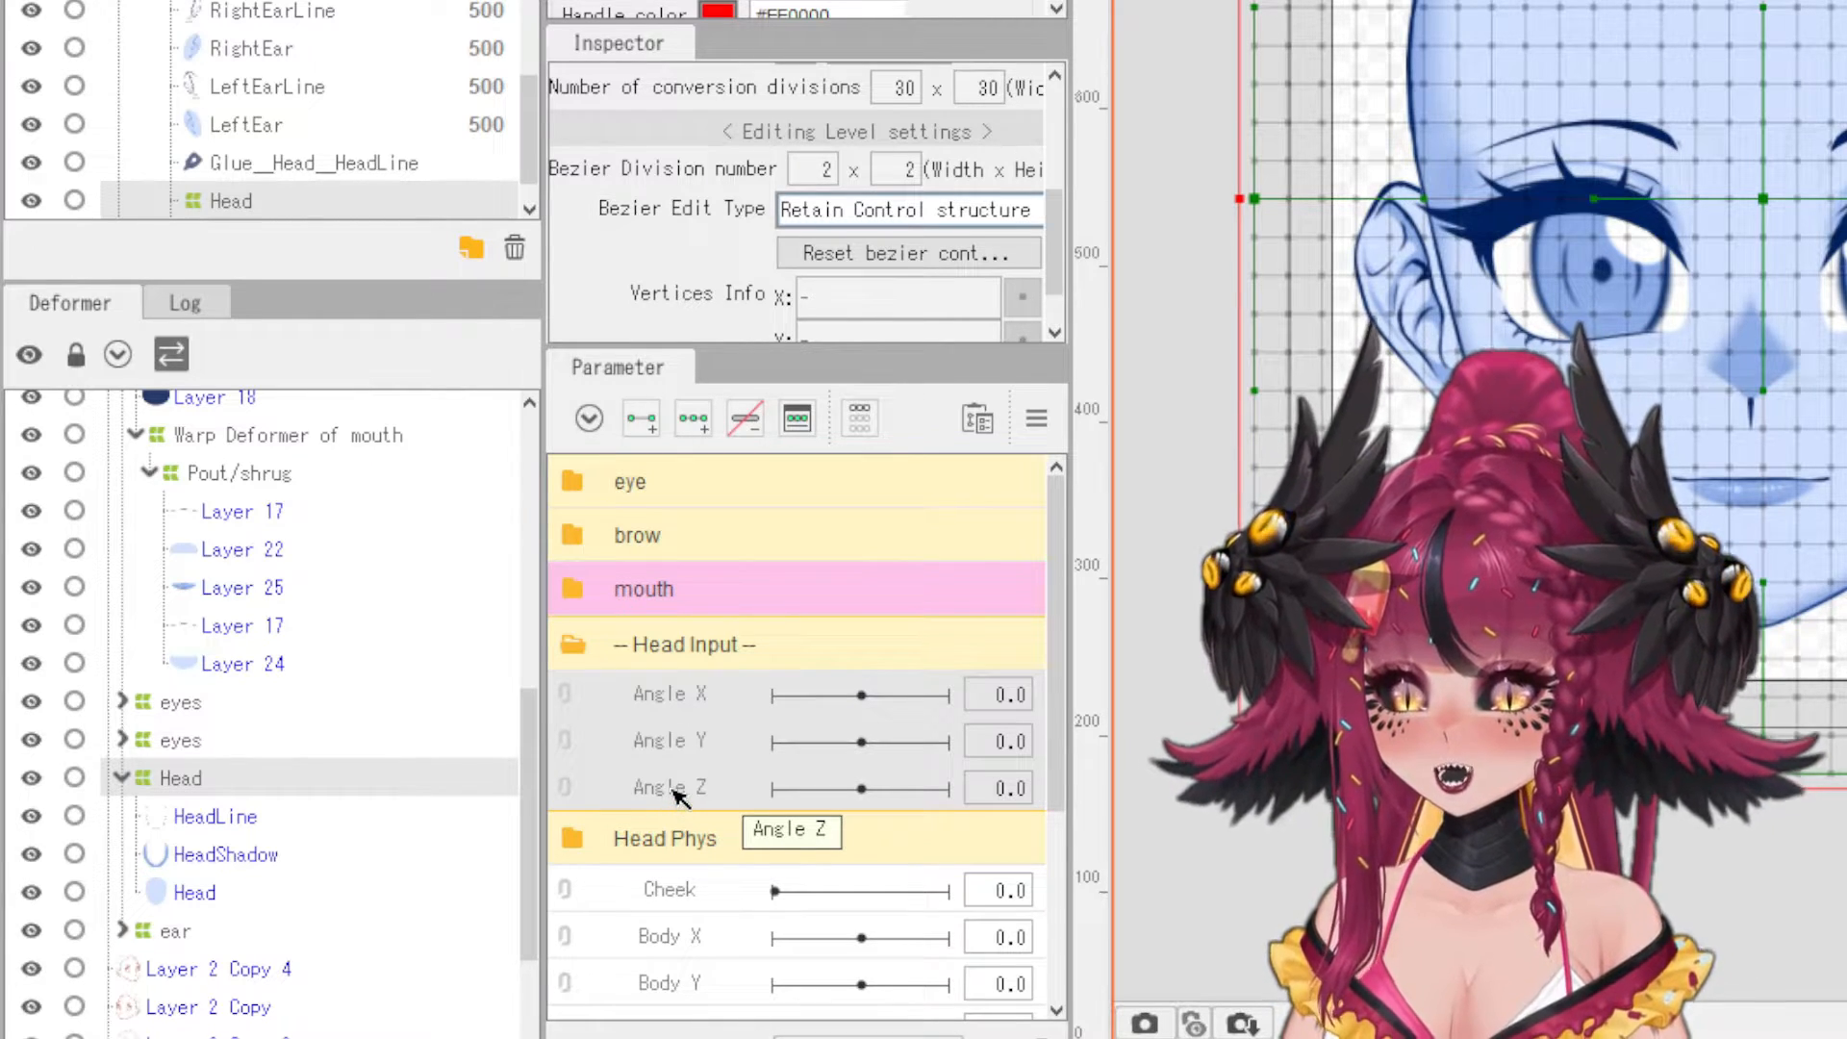
right_click(678, 797)
left_click(781, 876)
scroll(670, 813, "down", 1)
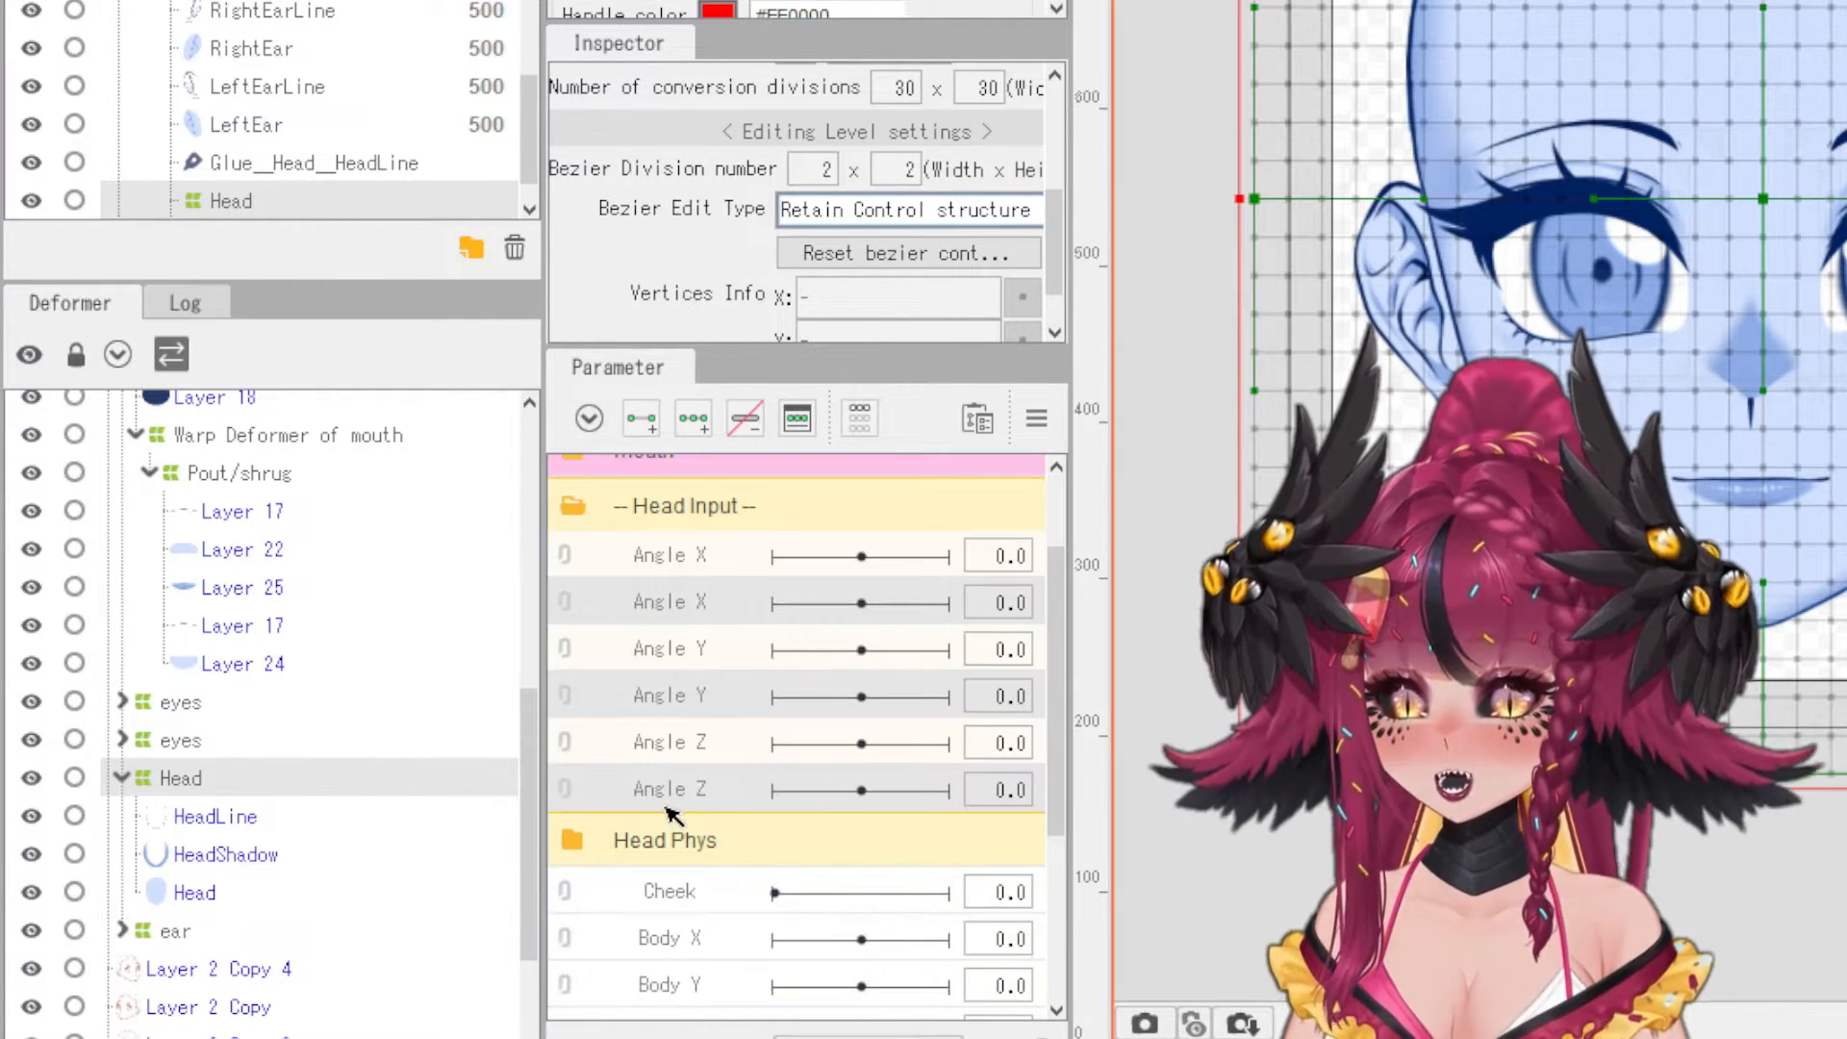
left_click_drag(671, 813, 652, 716)
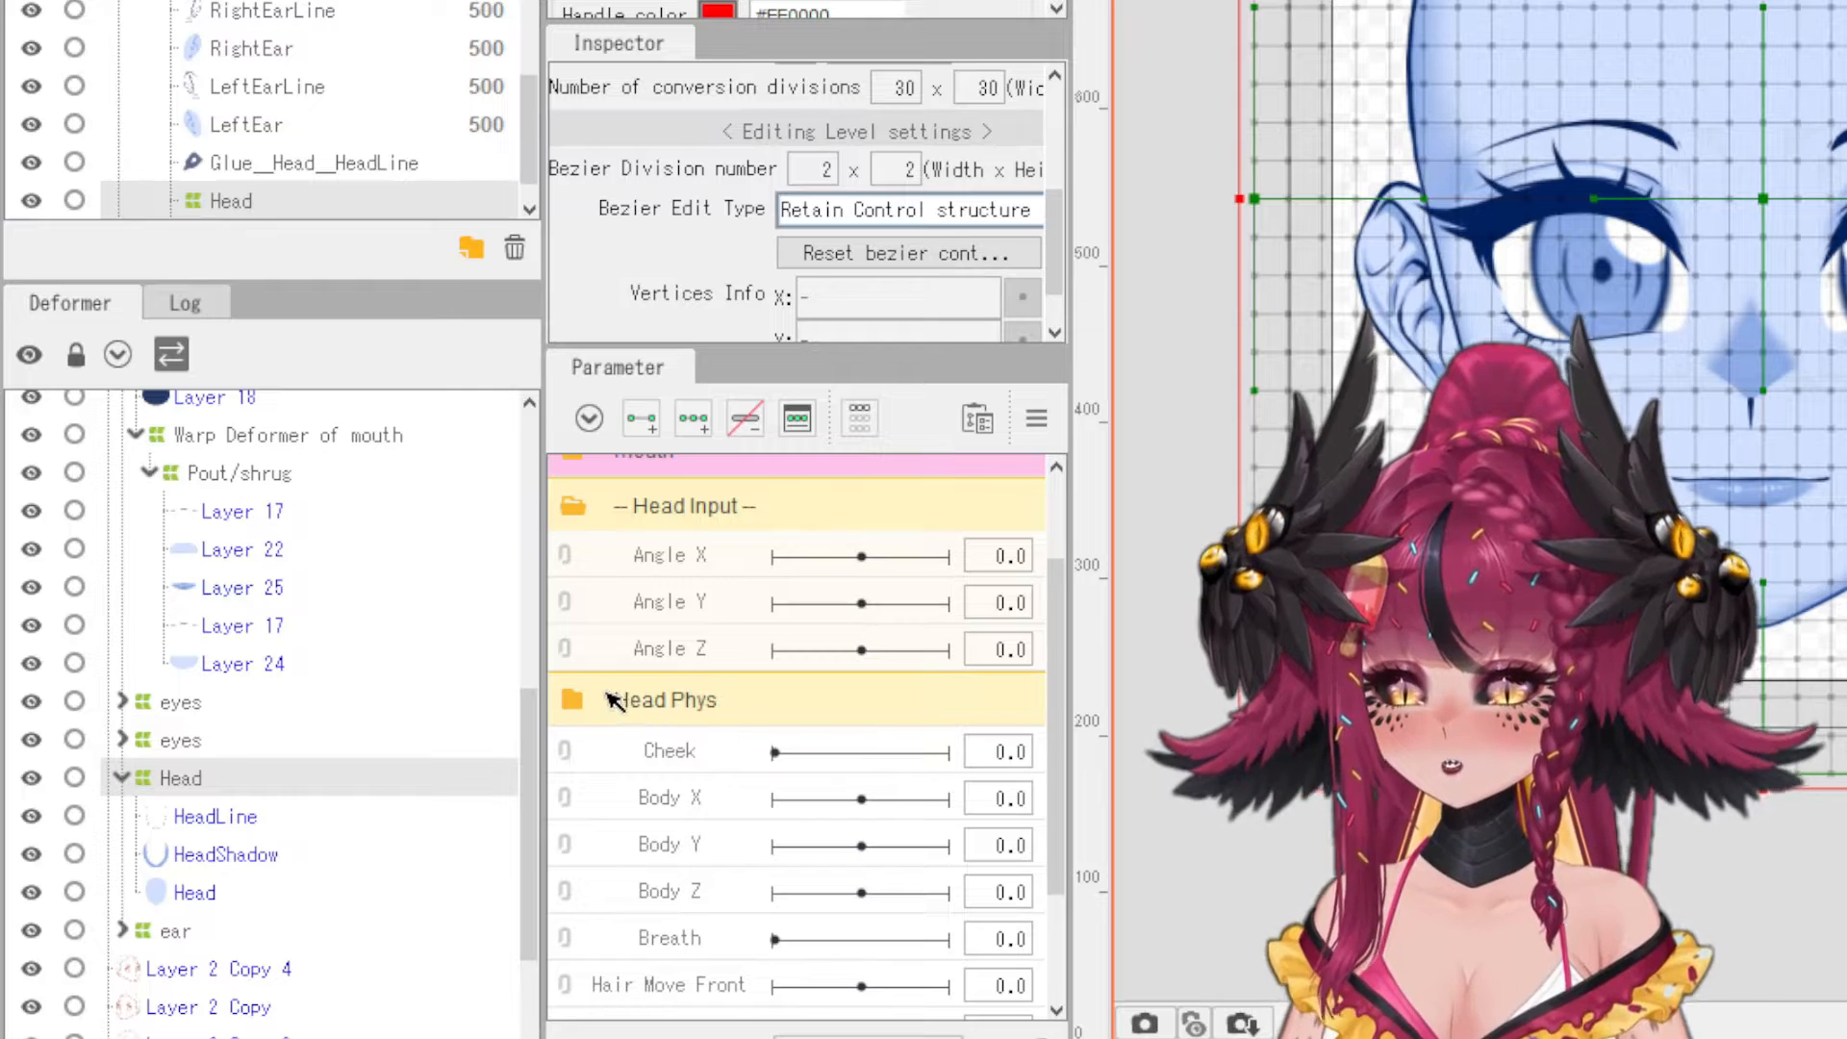
left_click(573, 506)
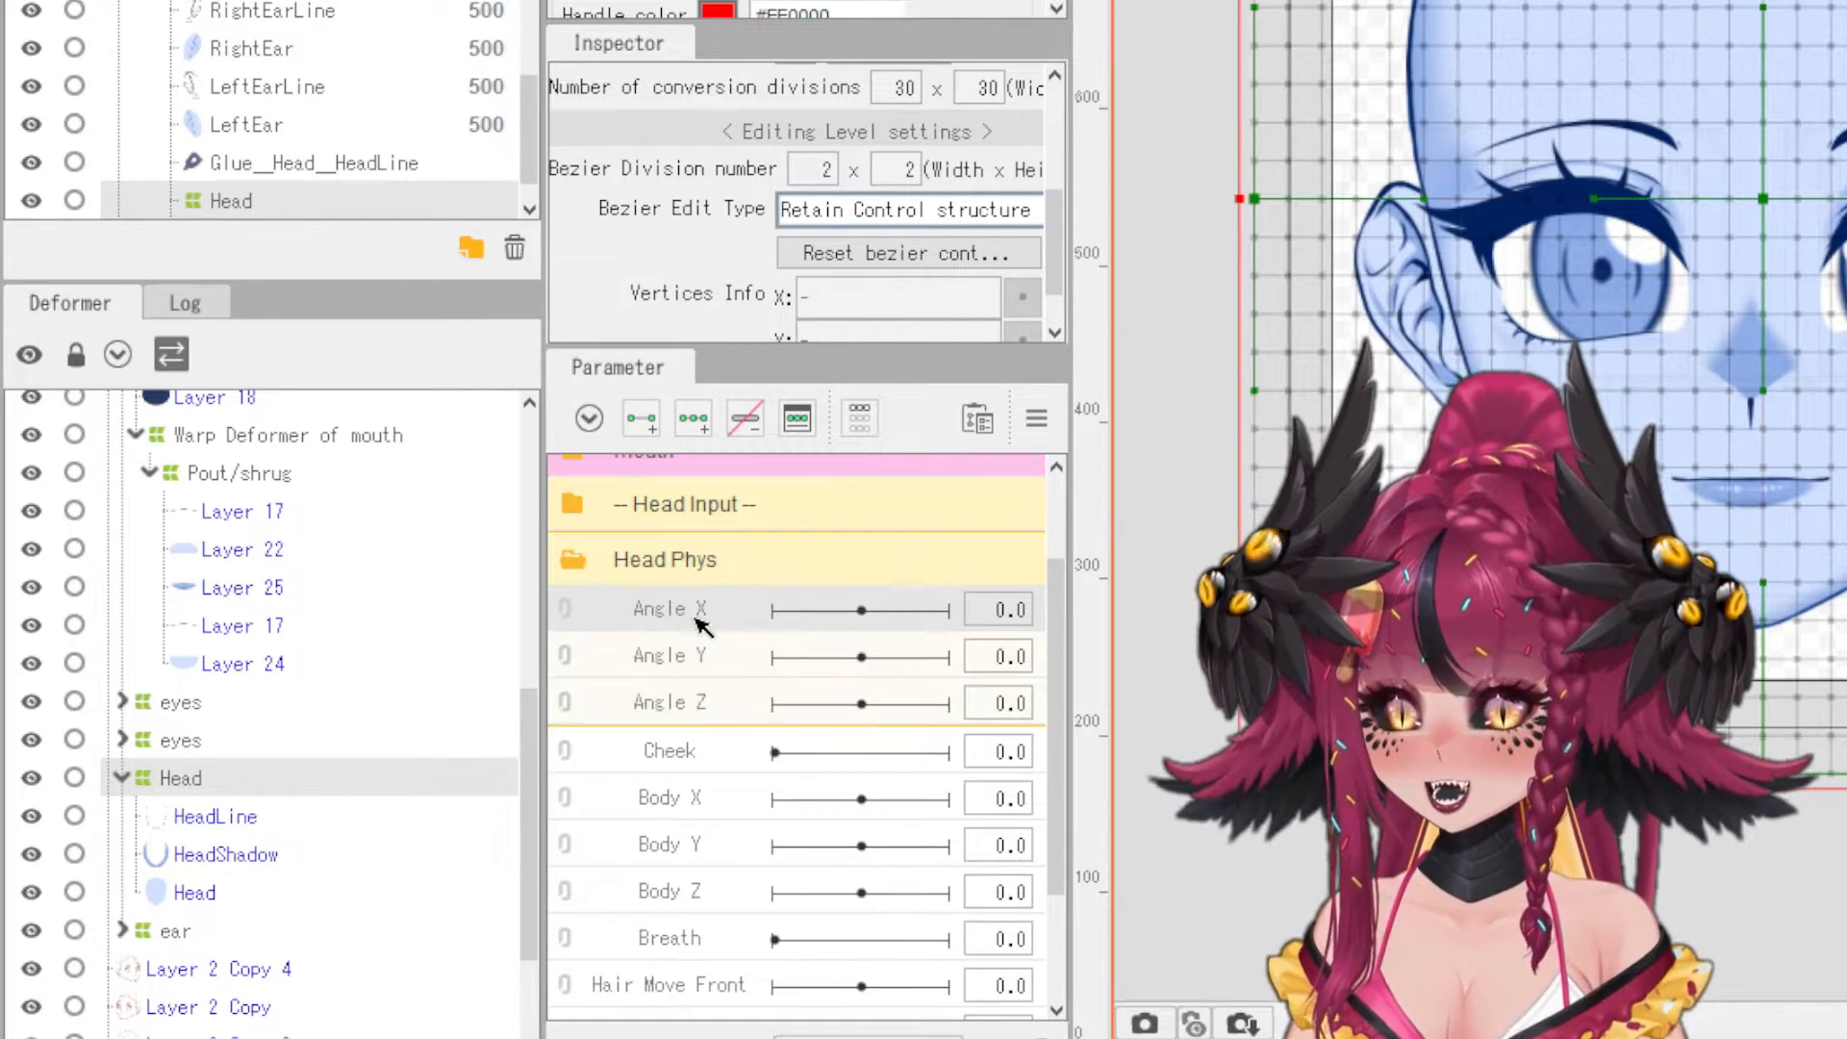
- Rename the Angle X copy in the Head Phys folder as 'Angle X Phys'
right_click(699, 624)
left_click(760, 632)
left_click(1624, 72)
key("BackSpace")
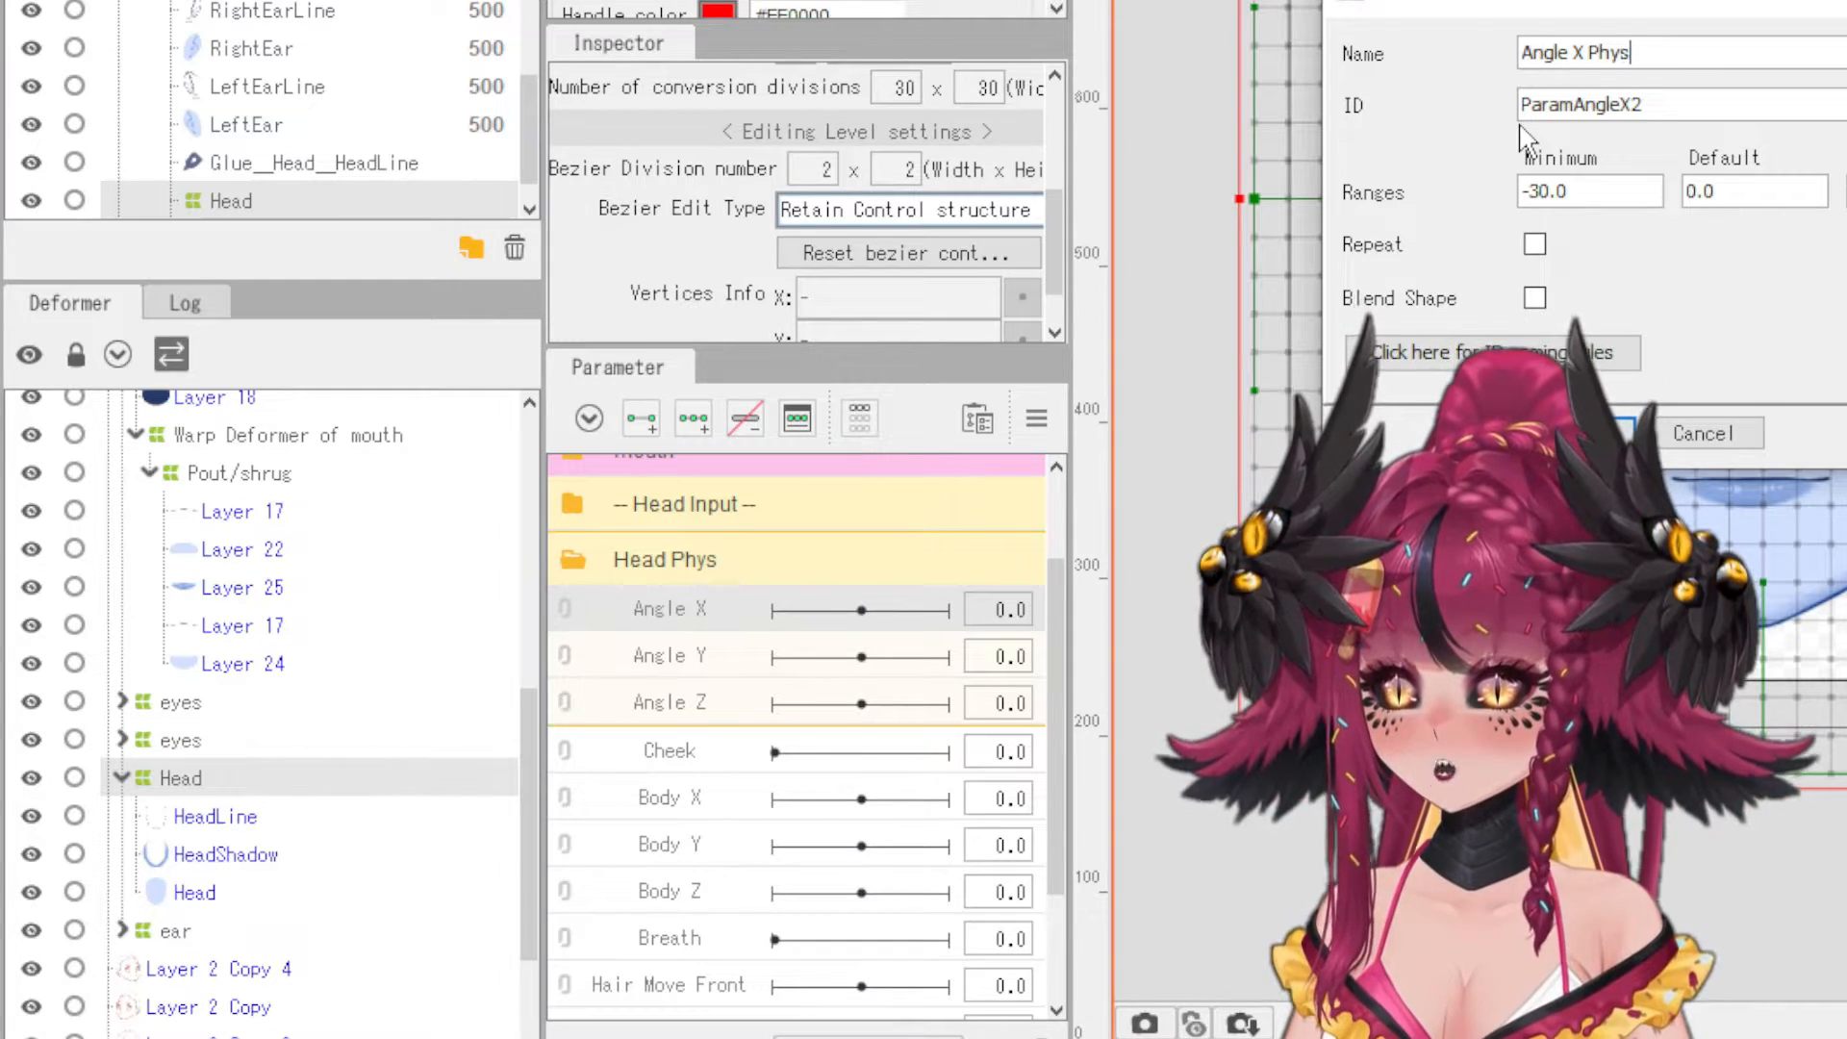
key("Return")
- Rename the Angle Y copy in the Head Phys folder as 'Angle Y Phys'
right_click(699, 670)
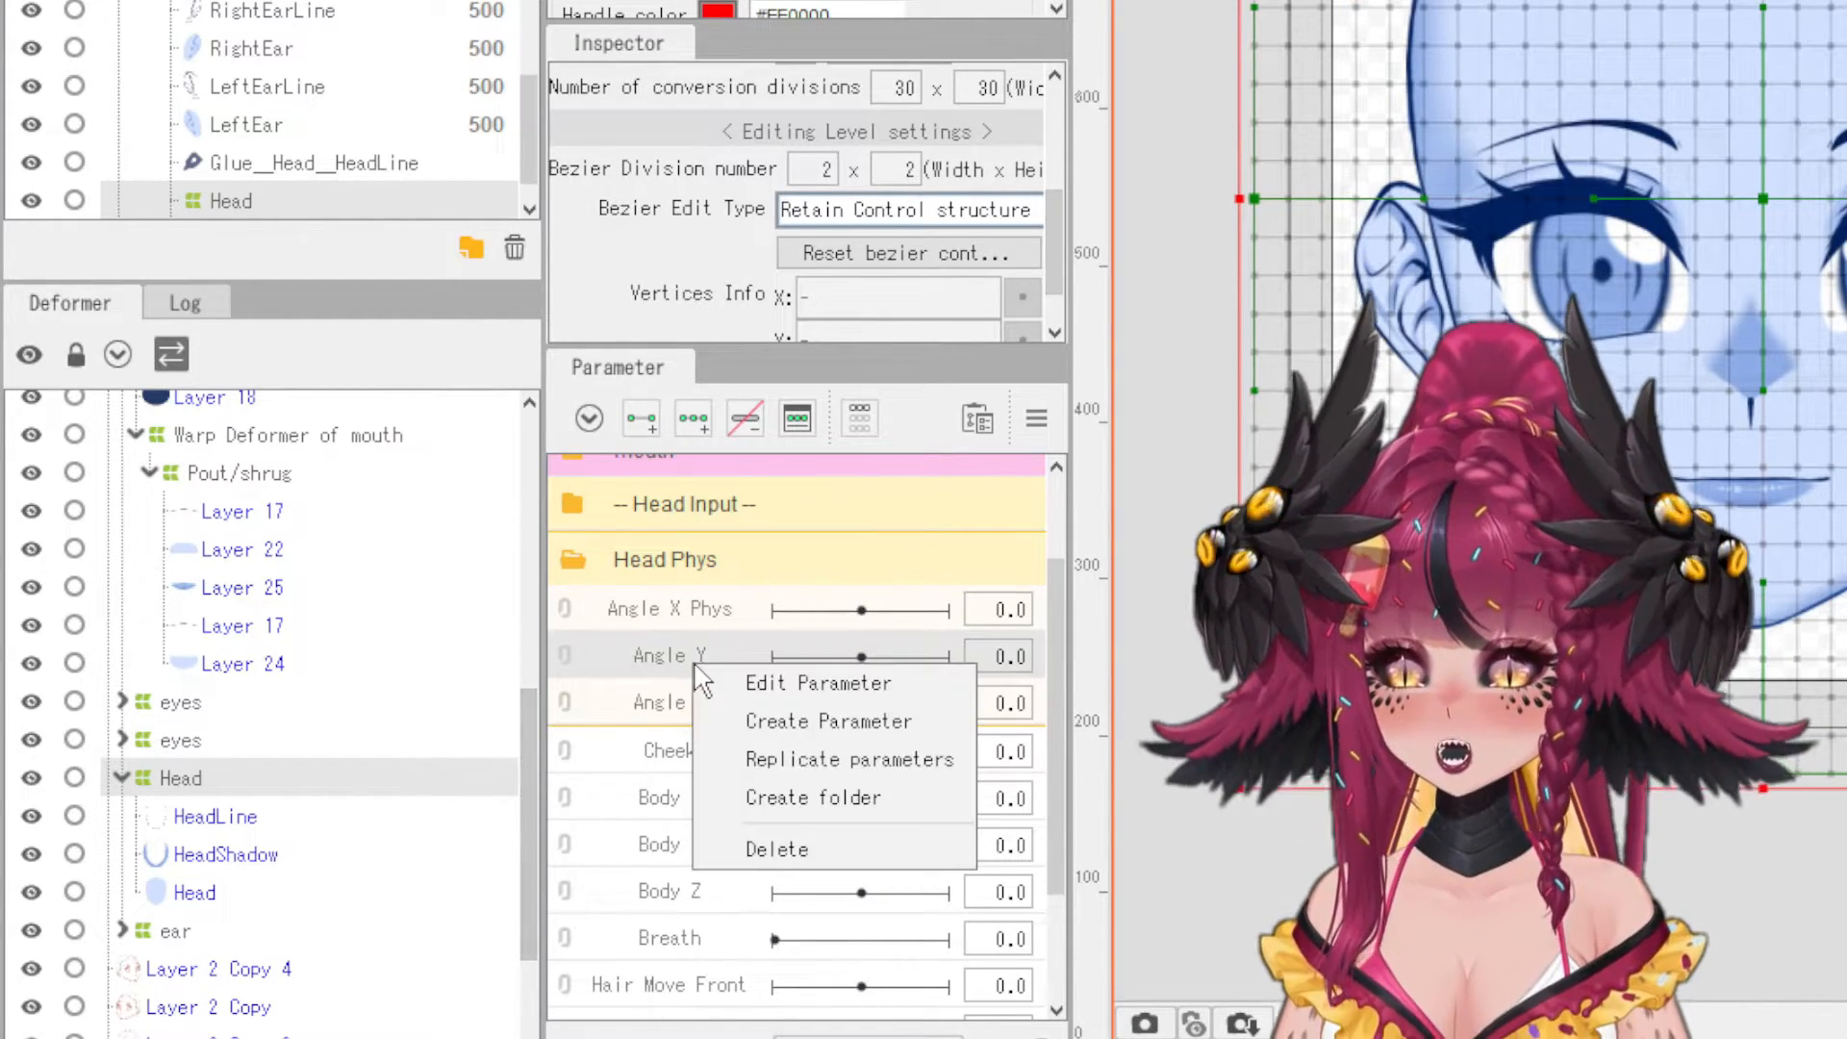
left_click(818, 684)
left_click(1618, 53)
key("BackSpace")
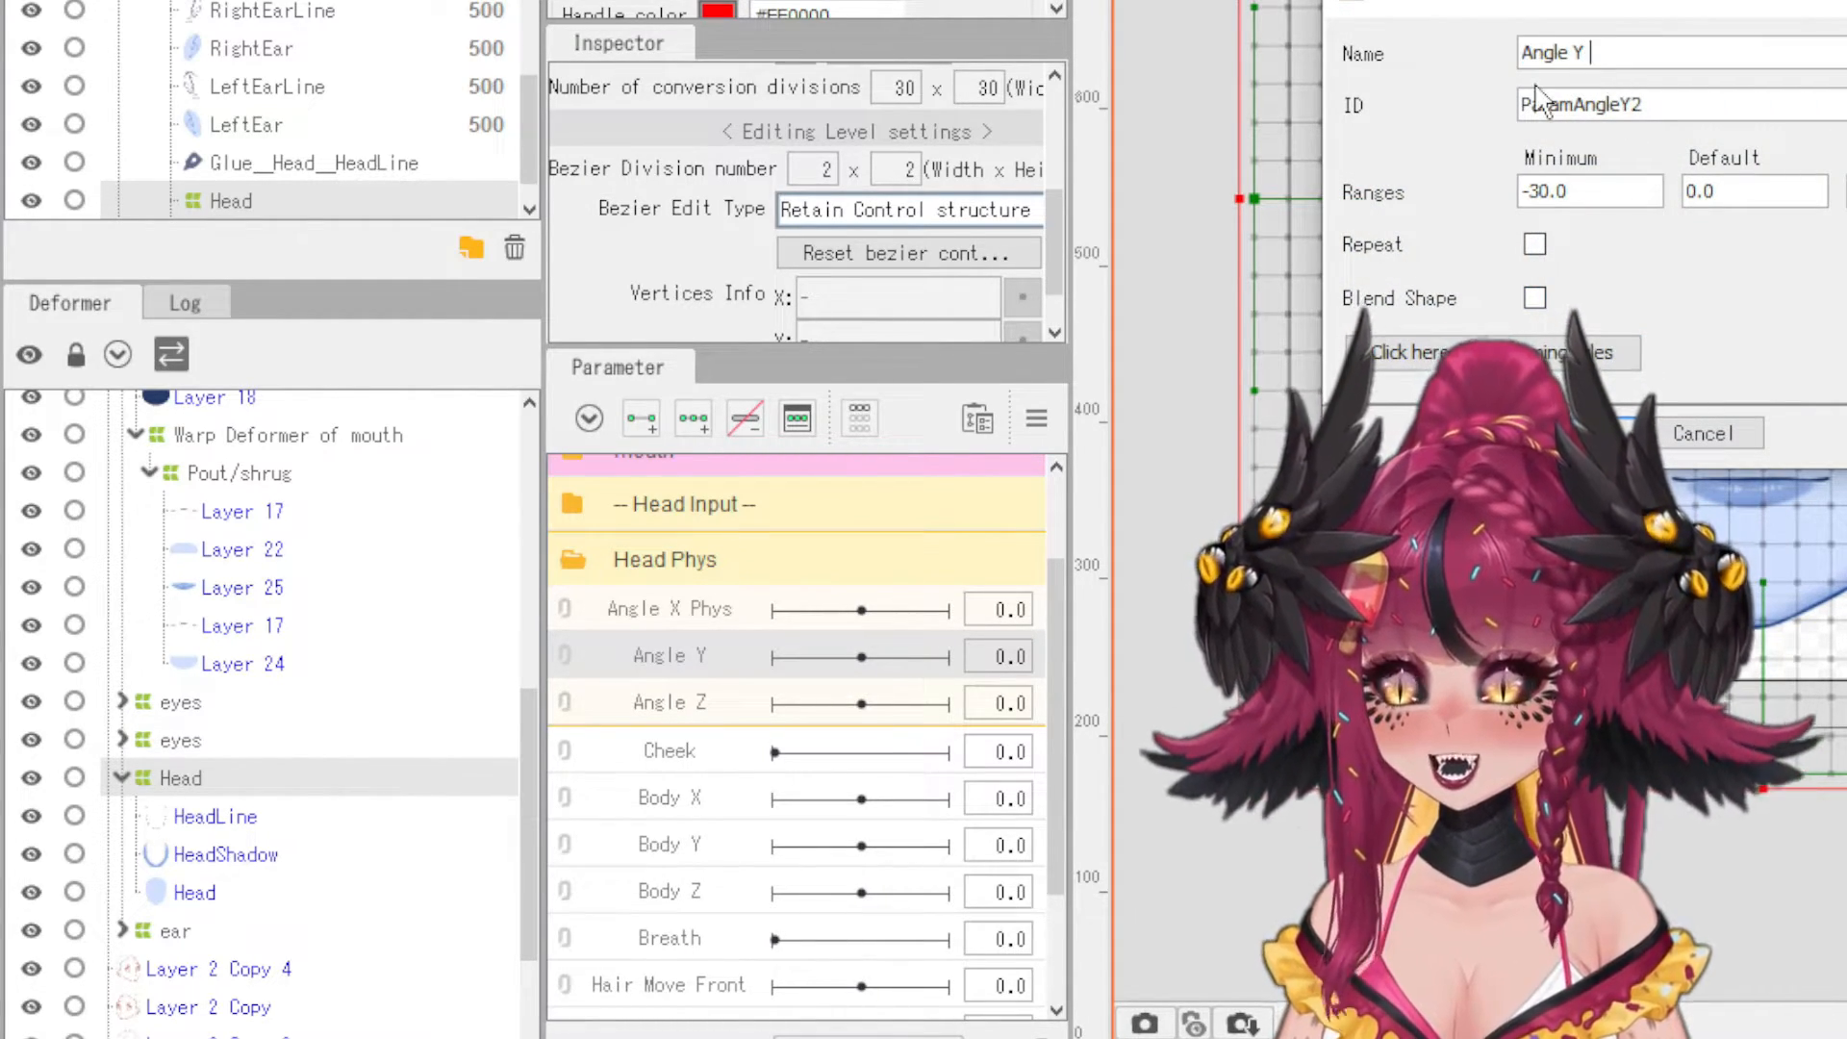
key("Return")
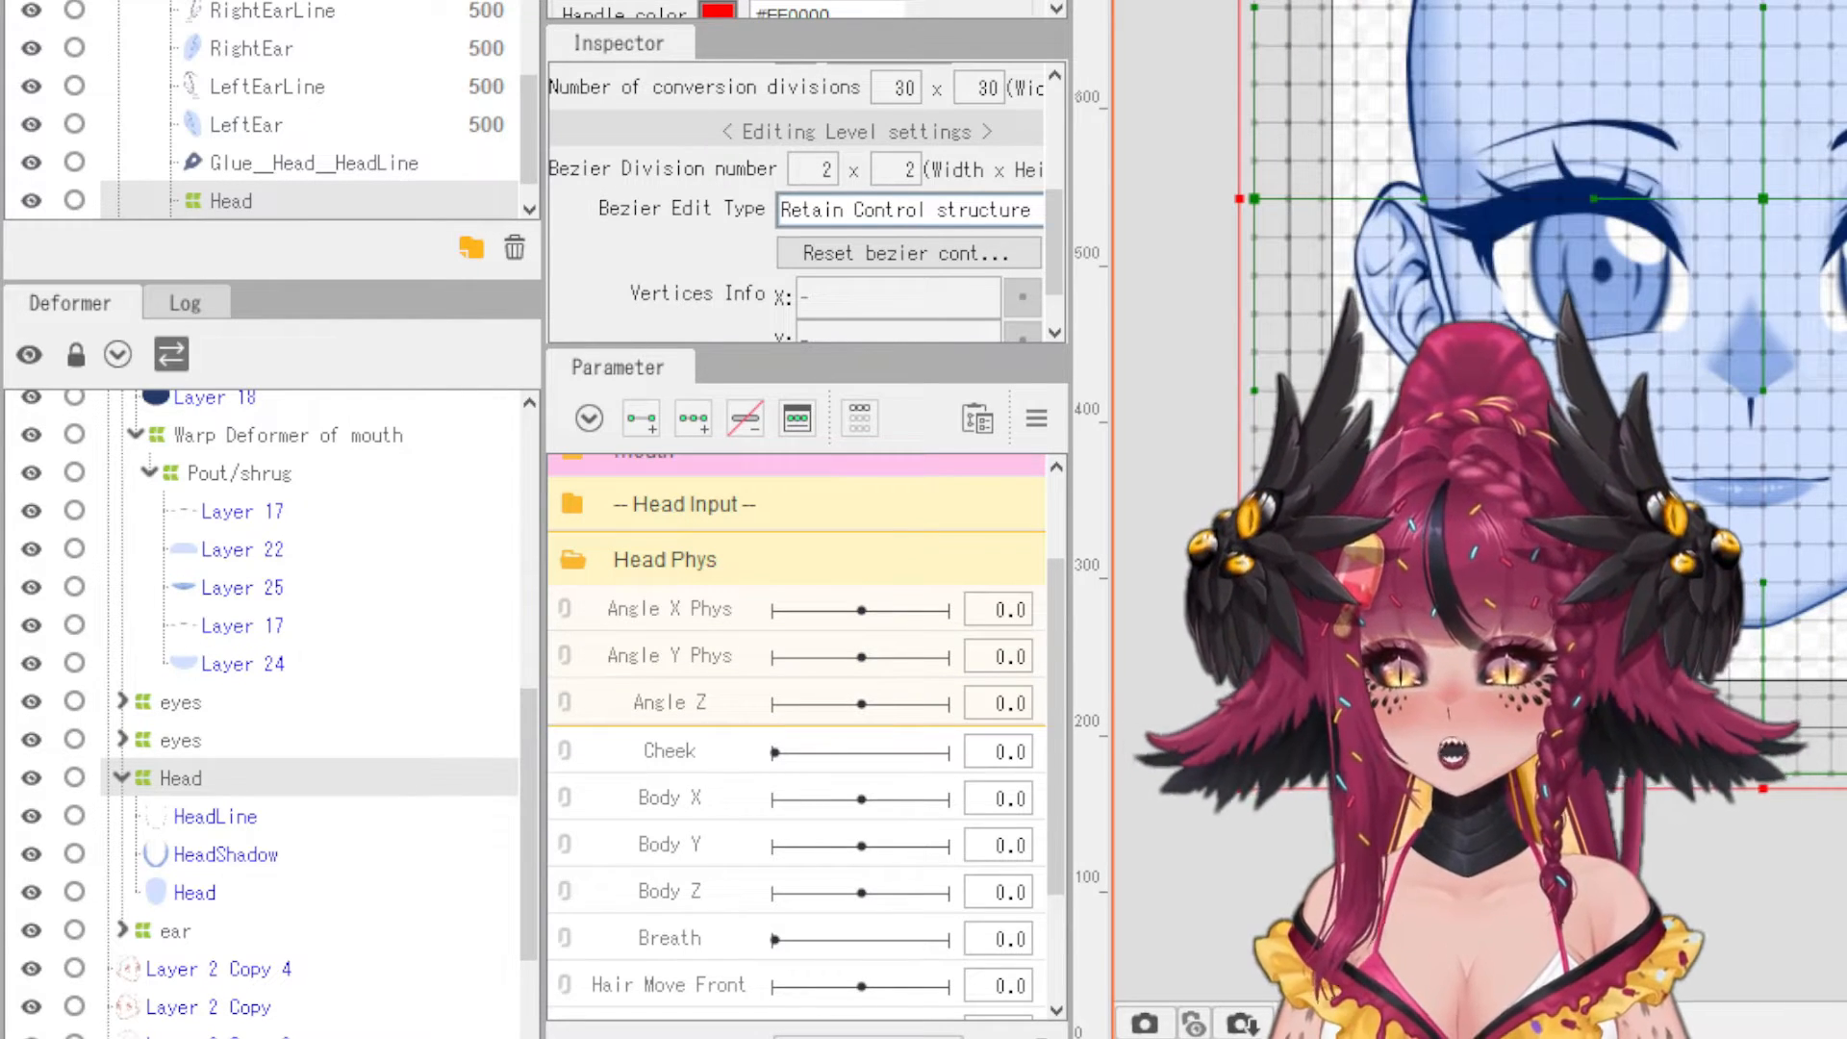
- Rename the Angle Z copy in the Head Phys folder as 'Angle Z Phys'
right_click(670, 713)
left_click(760, 724)
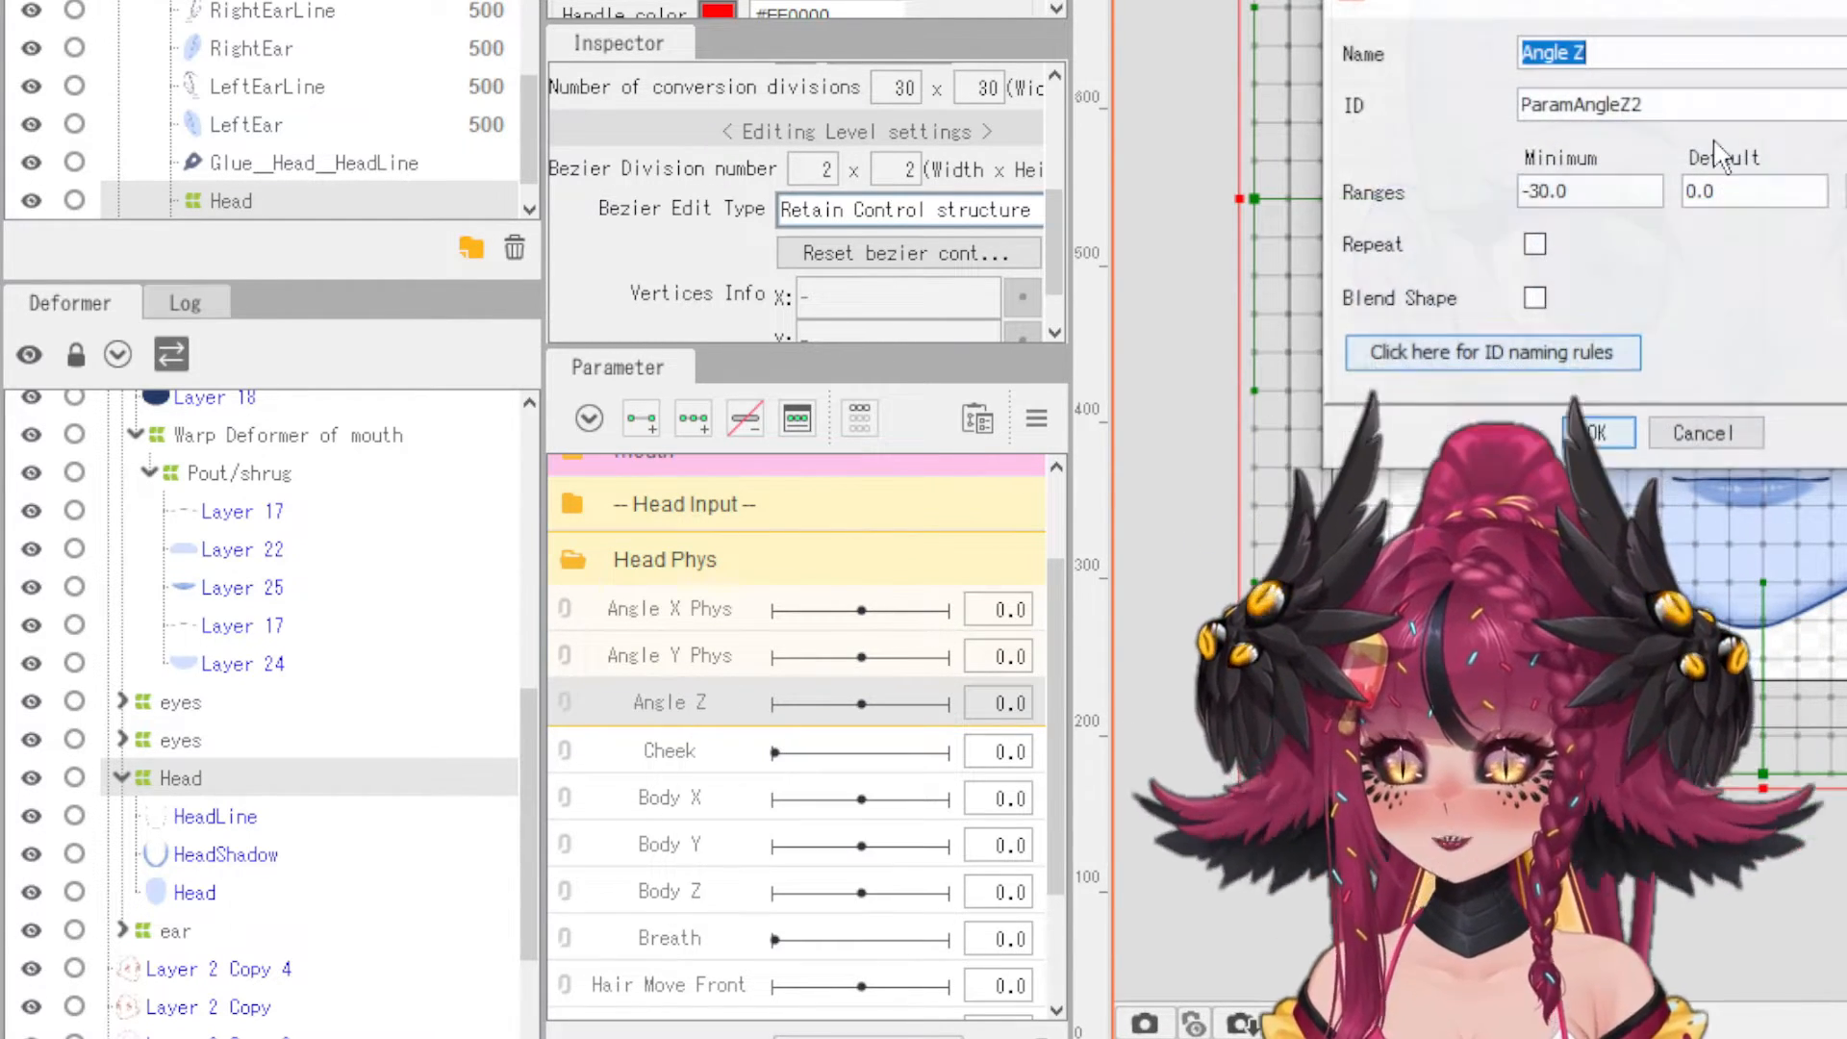
left_click(1669, 53)
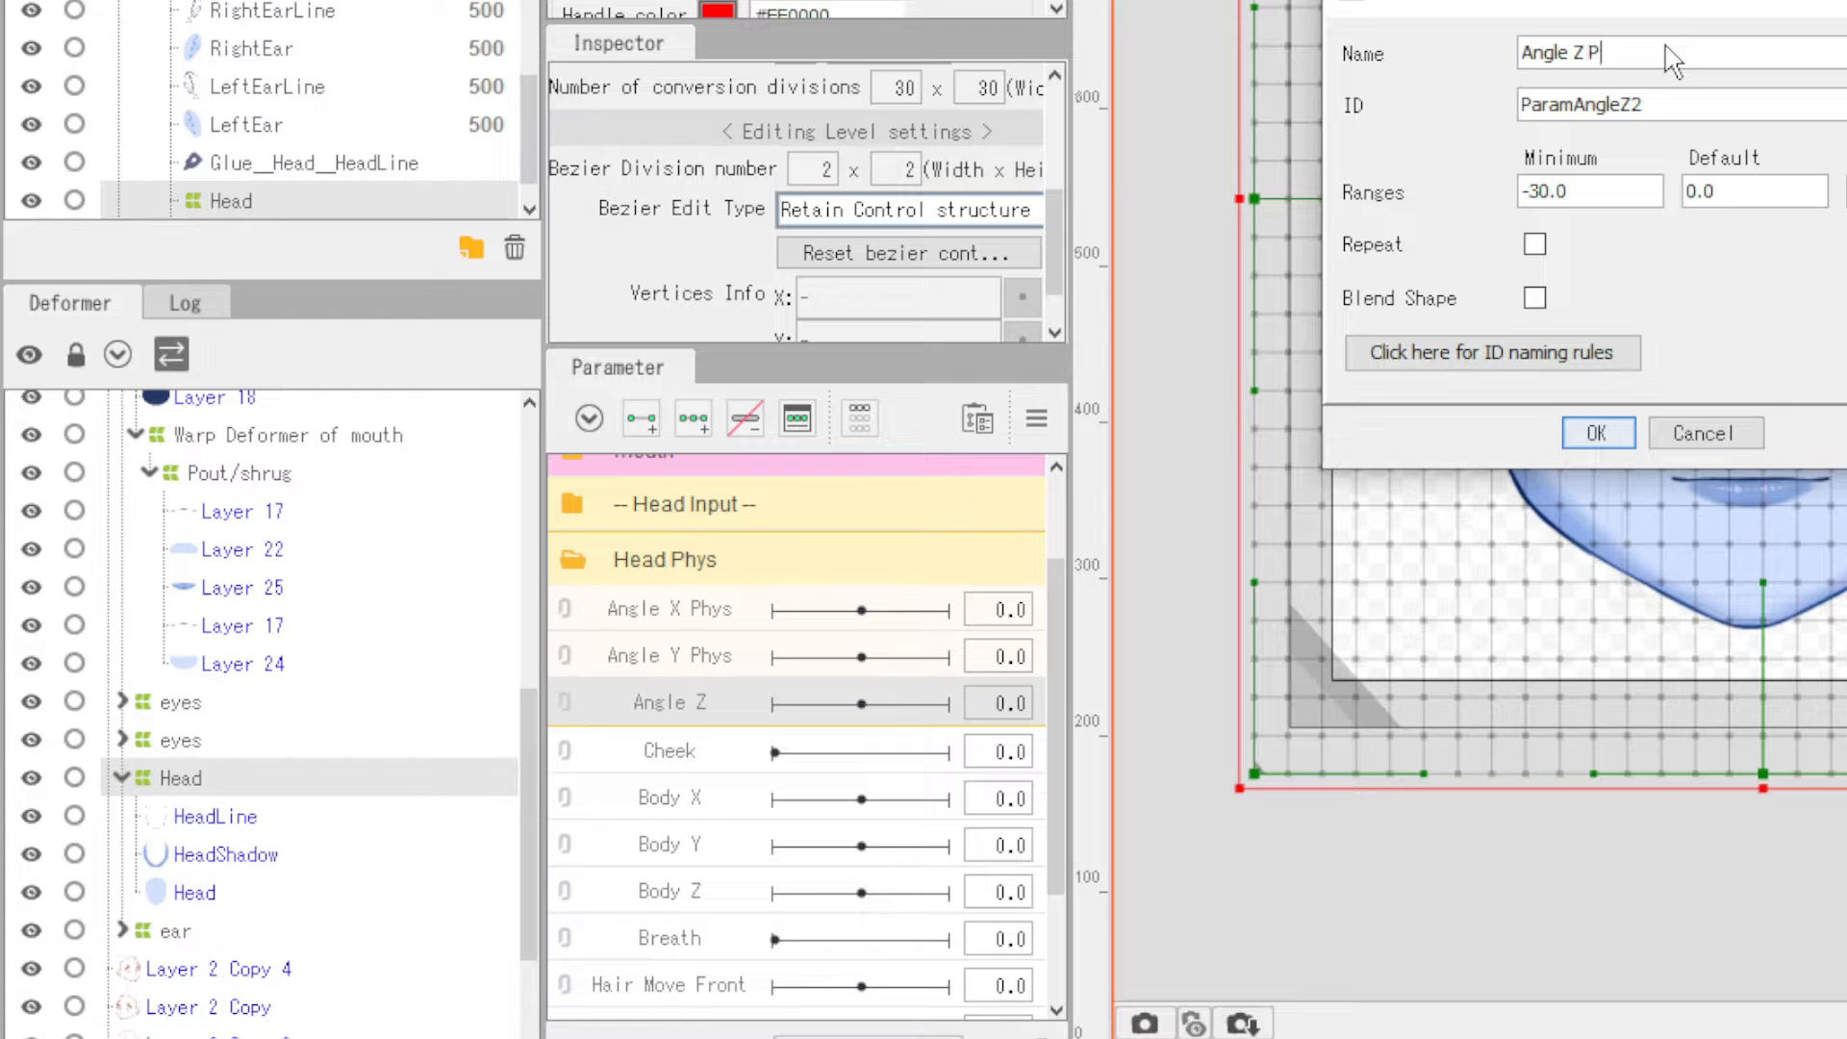
key("Return")
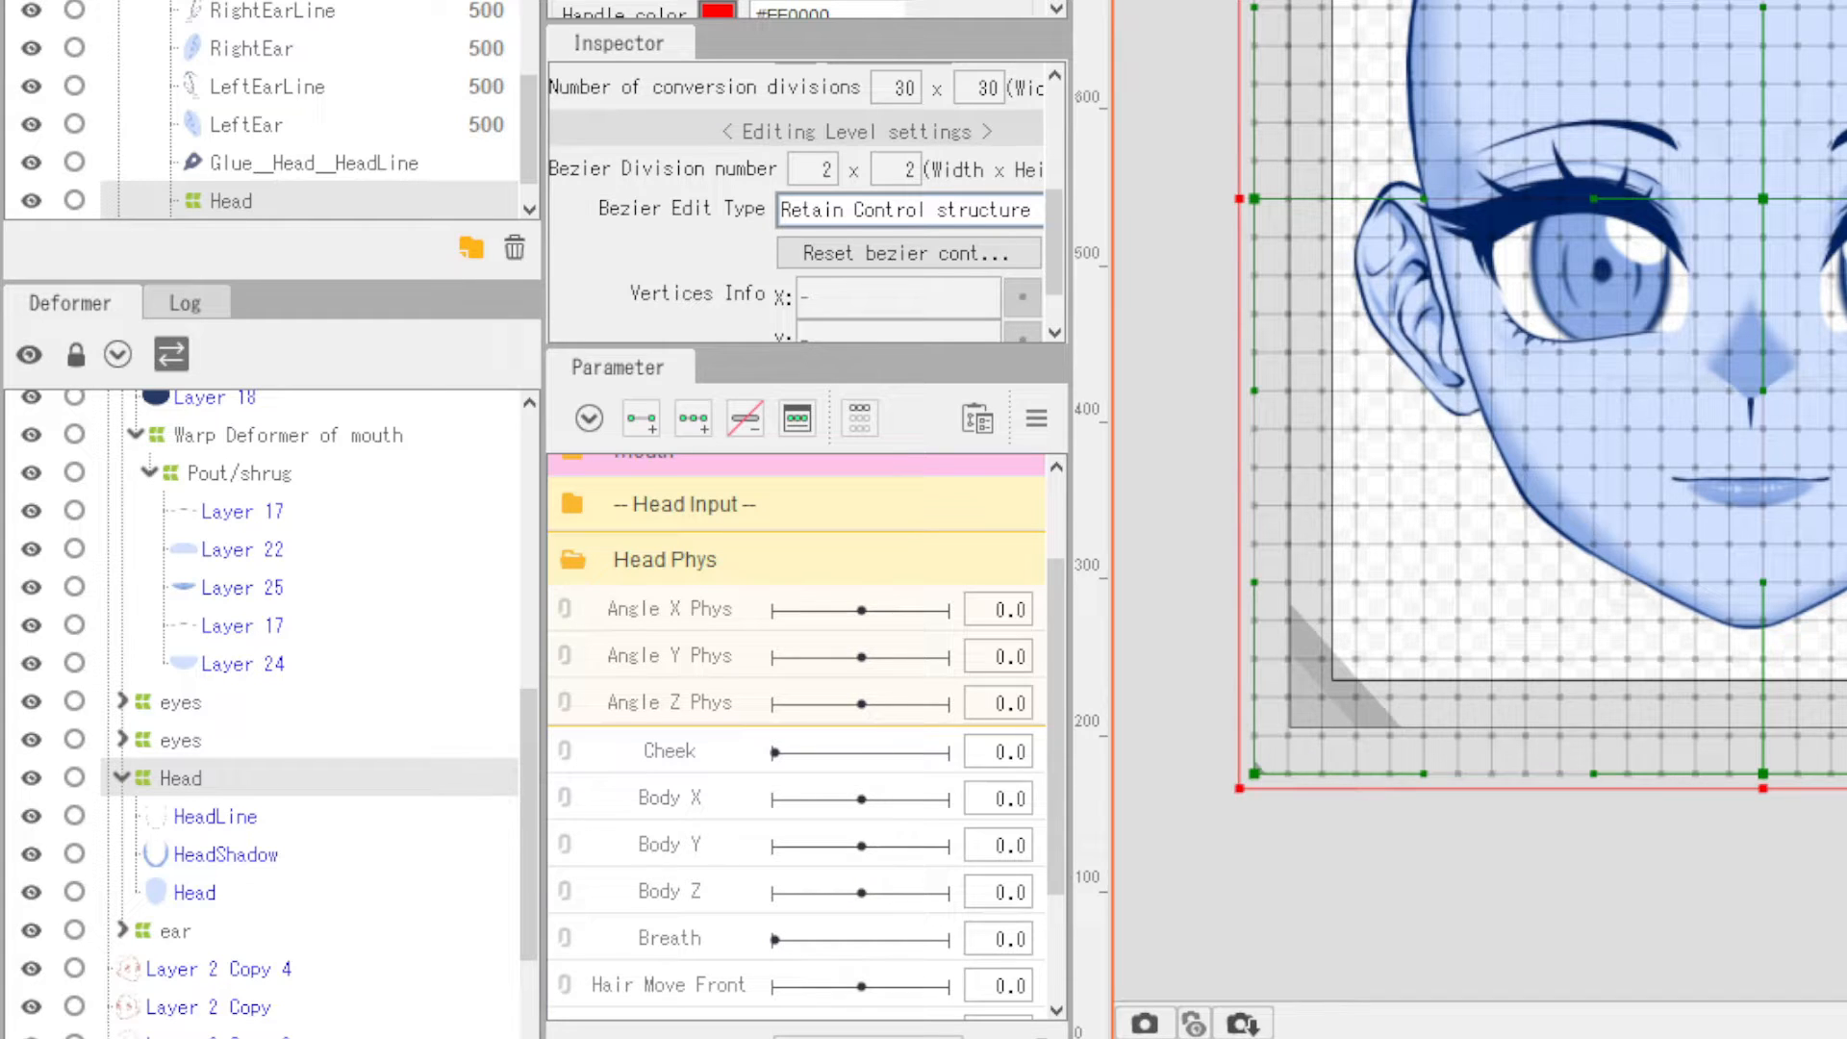
- Add two keys each to Mouth Form and Mouth Open for the Head deformer and set both parameters to 1.2
left_click(689, 625)
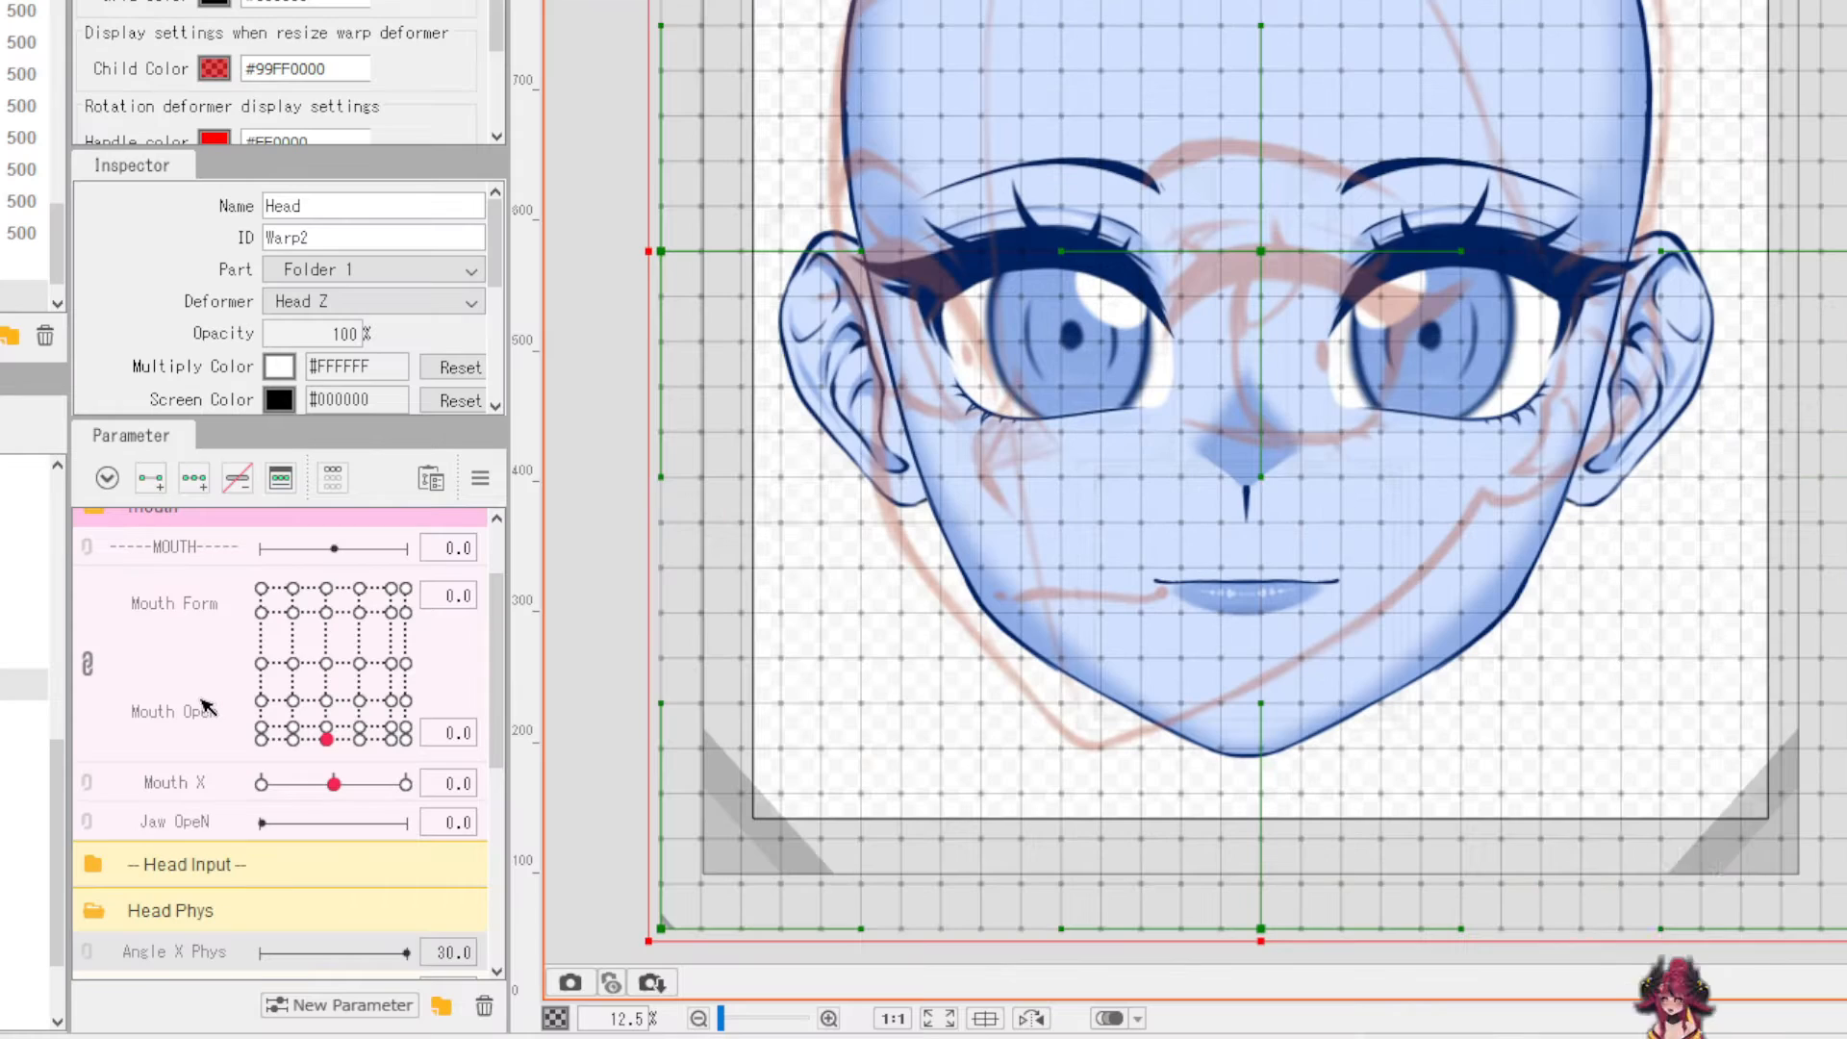
left_click(124, 662)
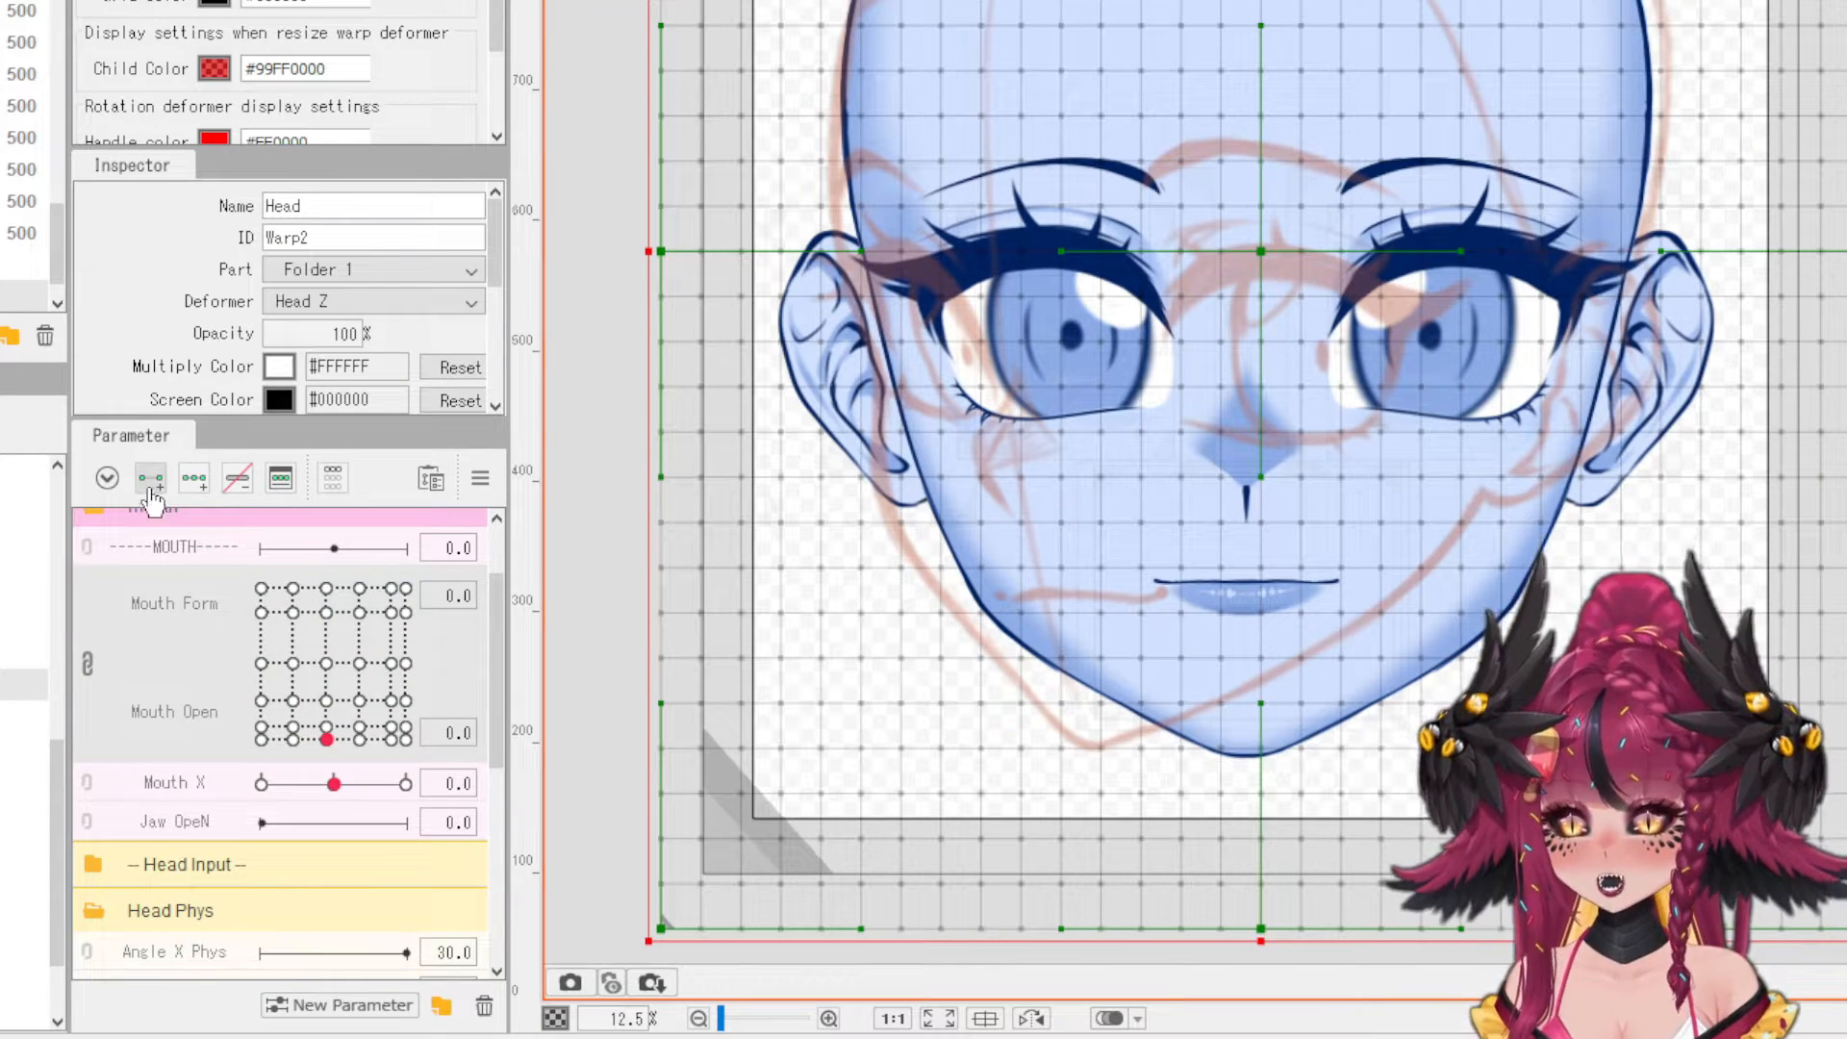
left_click_drag(328, 737, 444, 555)
left_click(590, 586)
- Pull the Head deformer's chin area down at Mouth Open 1.2, for Mouth Form 1.2 and for Mouth Form -1.0
scroll(1279, 734, "down", 2)
scroll(1212, 835, "up", 2)
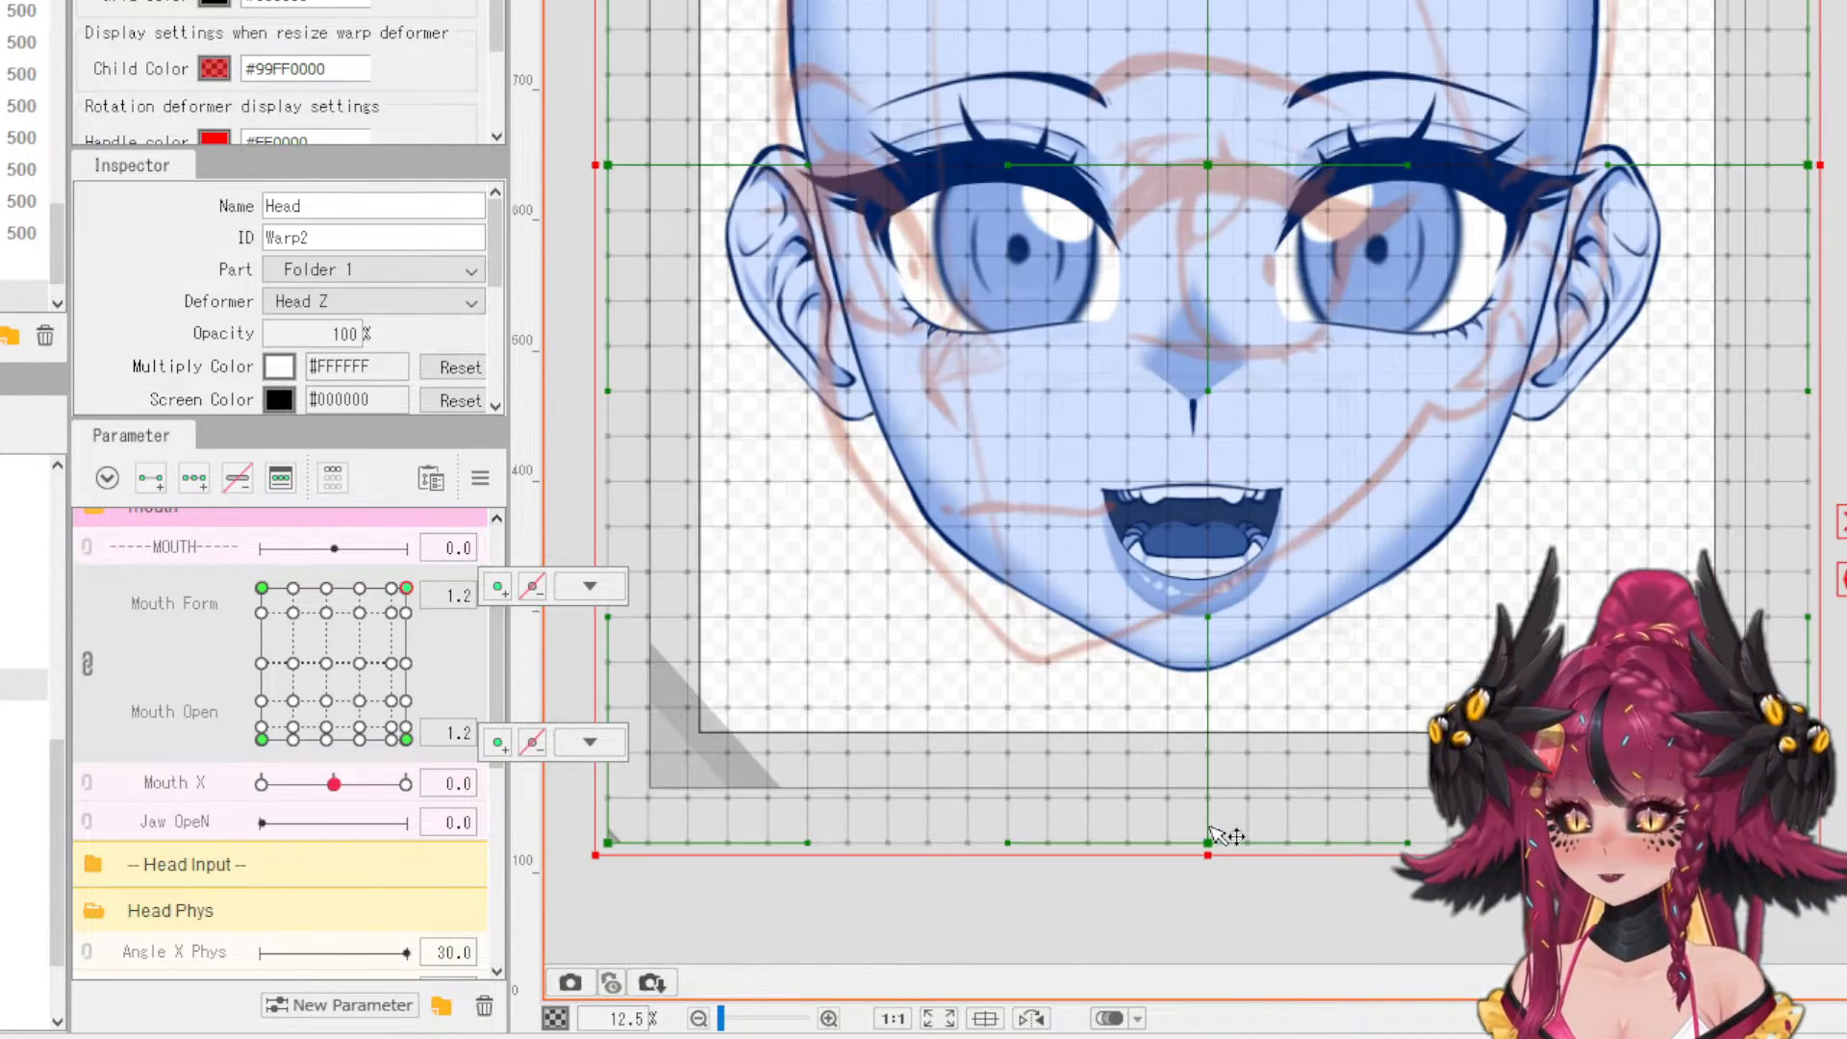
left_click_drag(1208, 839, 1209, 877)
left_click_drag(405, 743, 176, 480)
left_click_drag(1208, 617, 1210, 671)
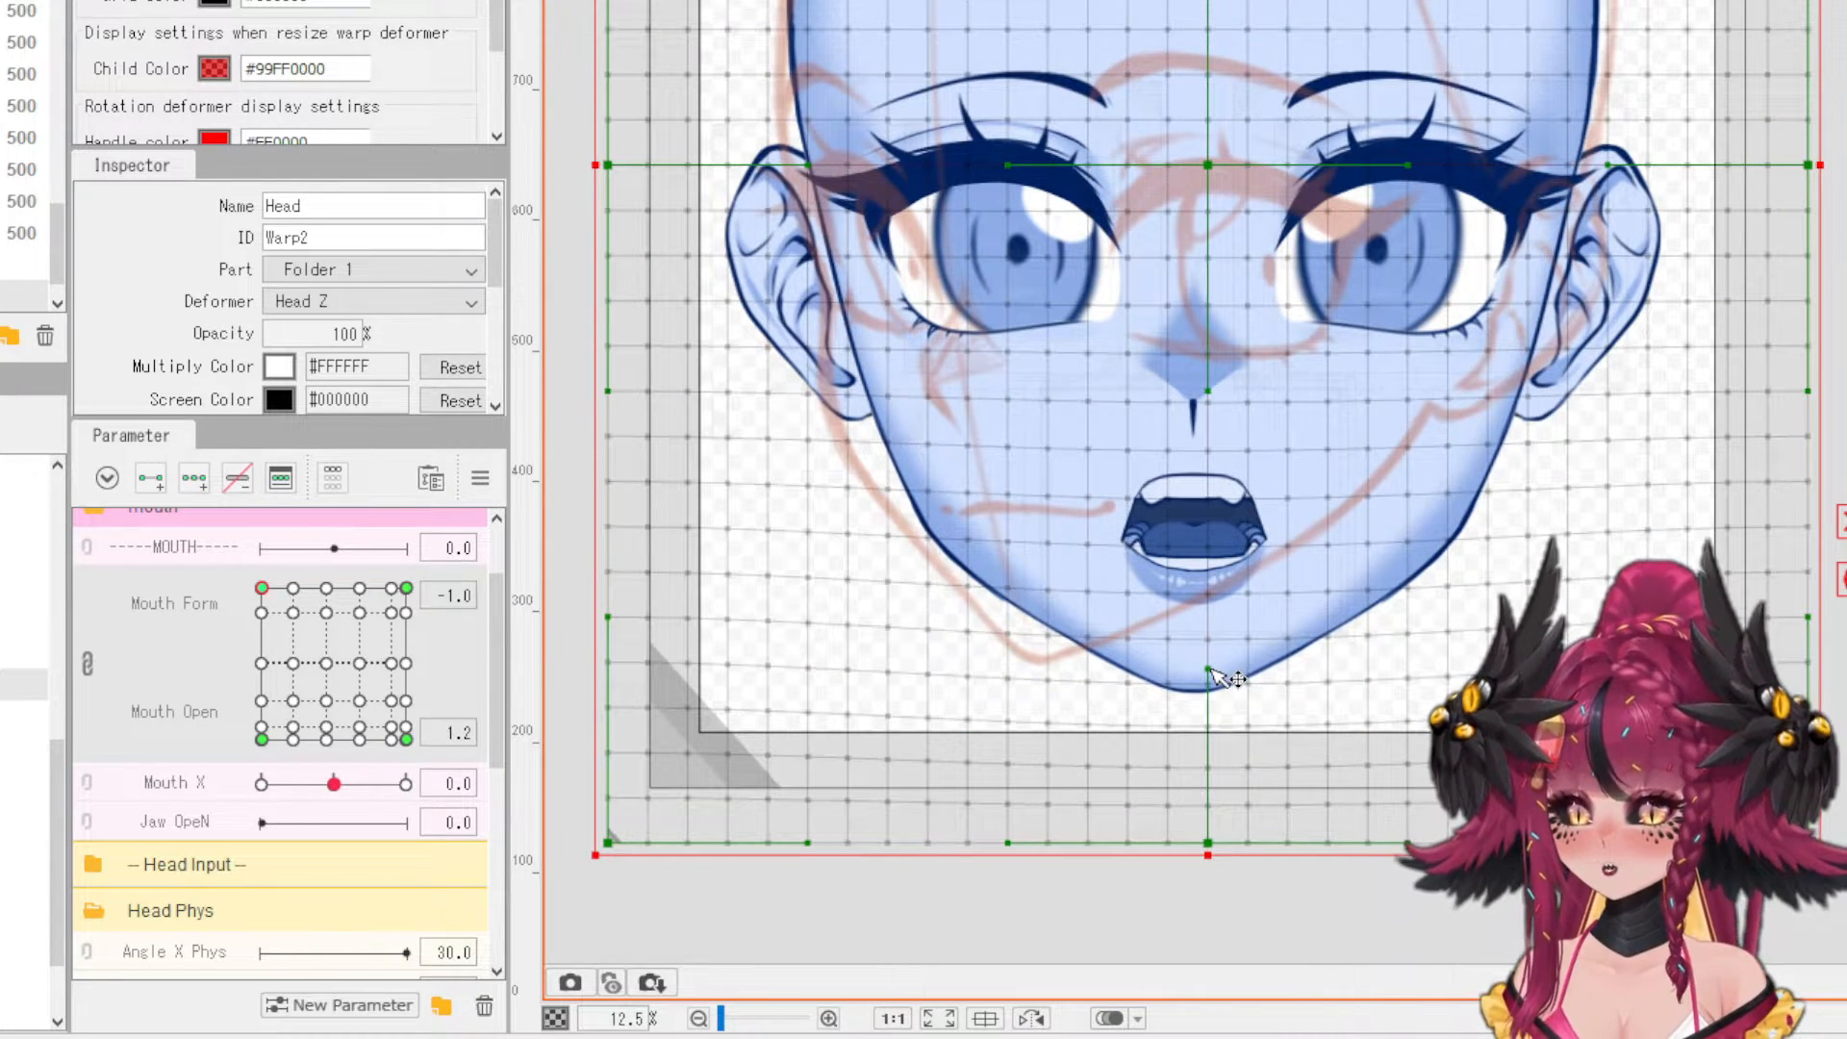
- Preview the jaw with Mouth Form and Mouth Open at 0.6, collapse the mouth parameter folder and select the HeadLine mesh
left_click(258, 613)
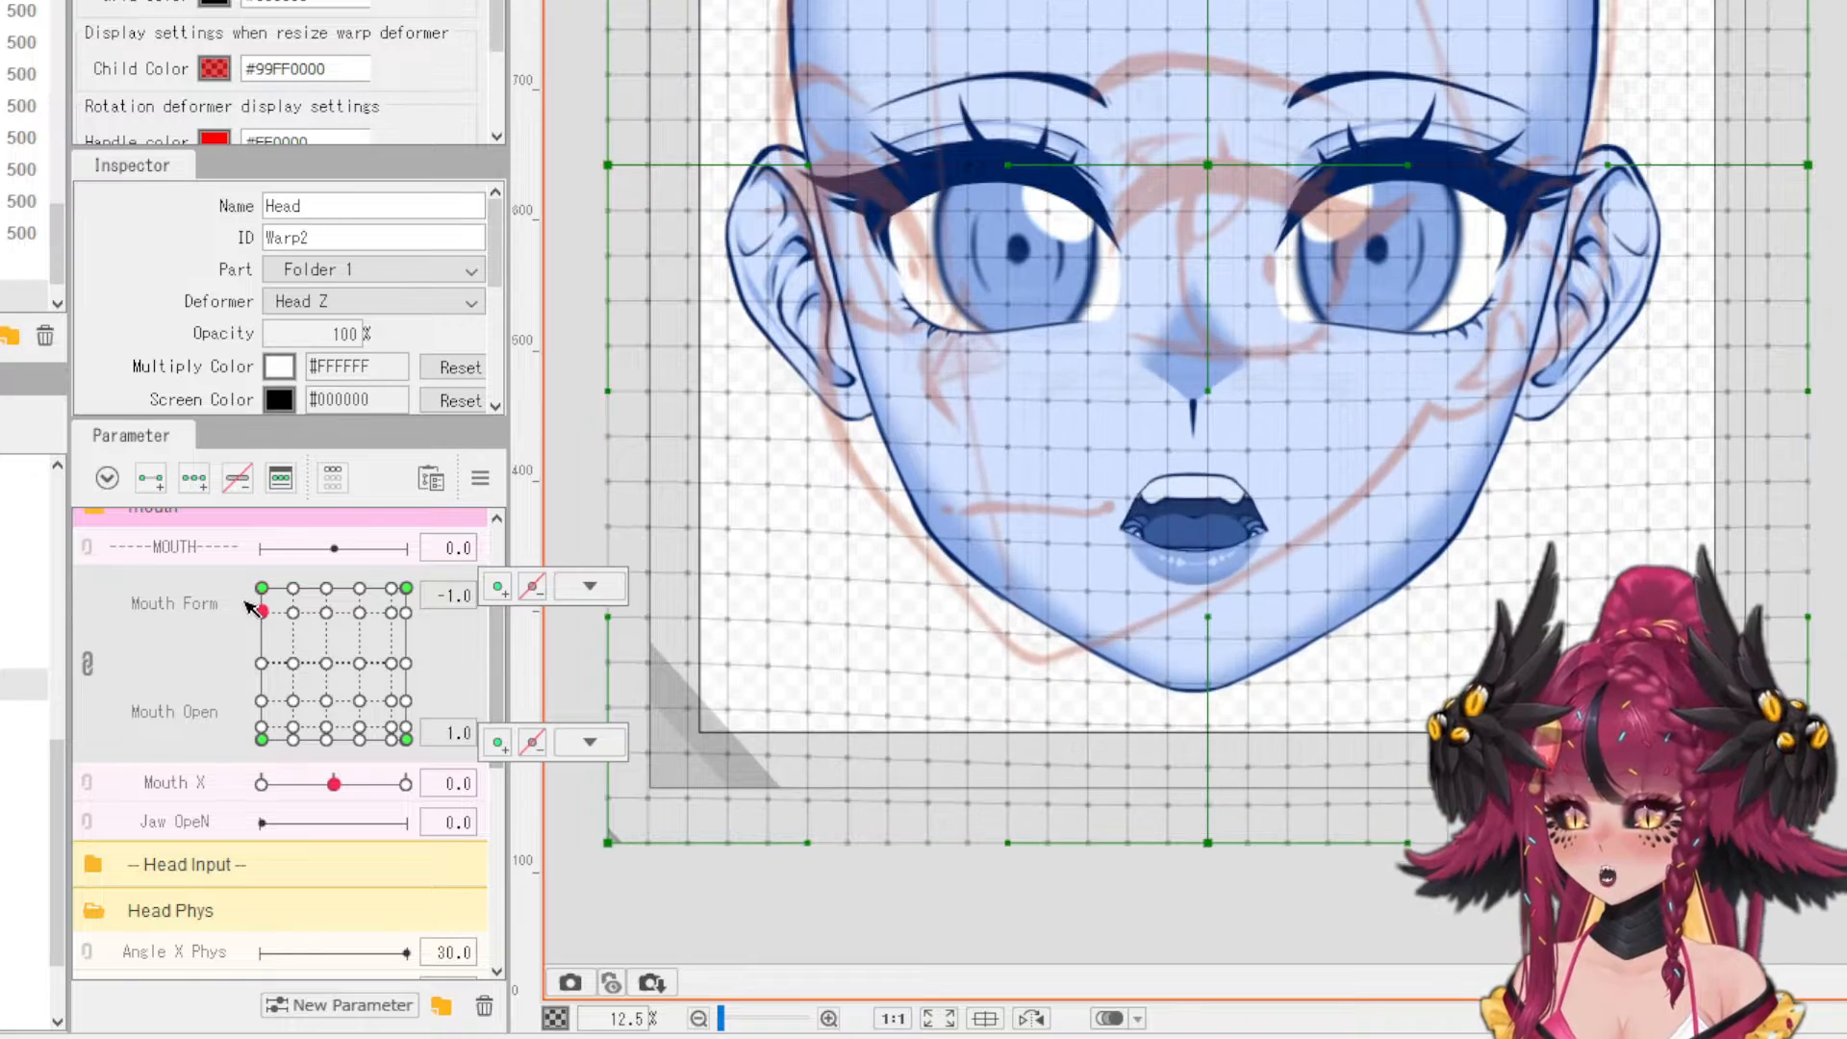
left_click_drag(252, 608, 363, 662)
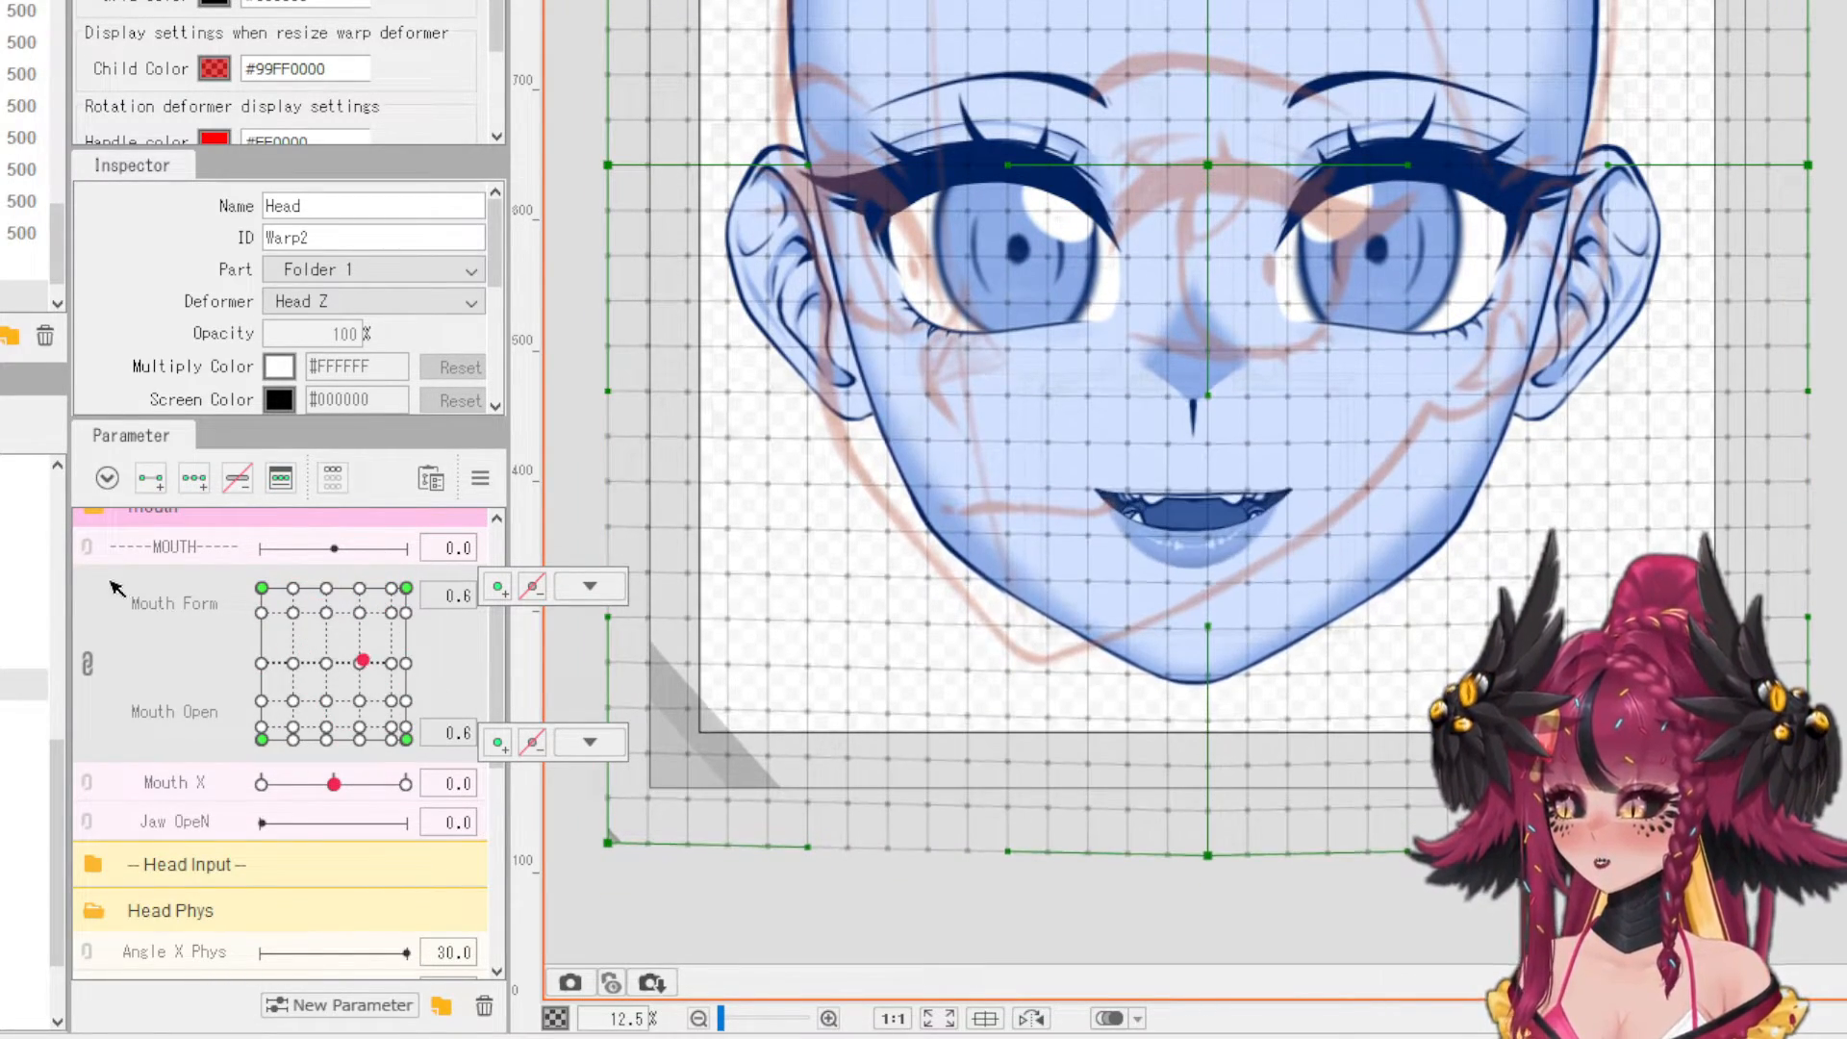
scroll(258, 620, "up", 1)
left_click(94, 624)
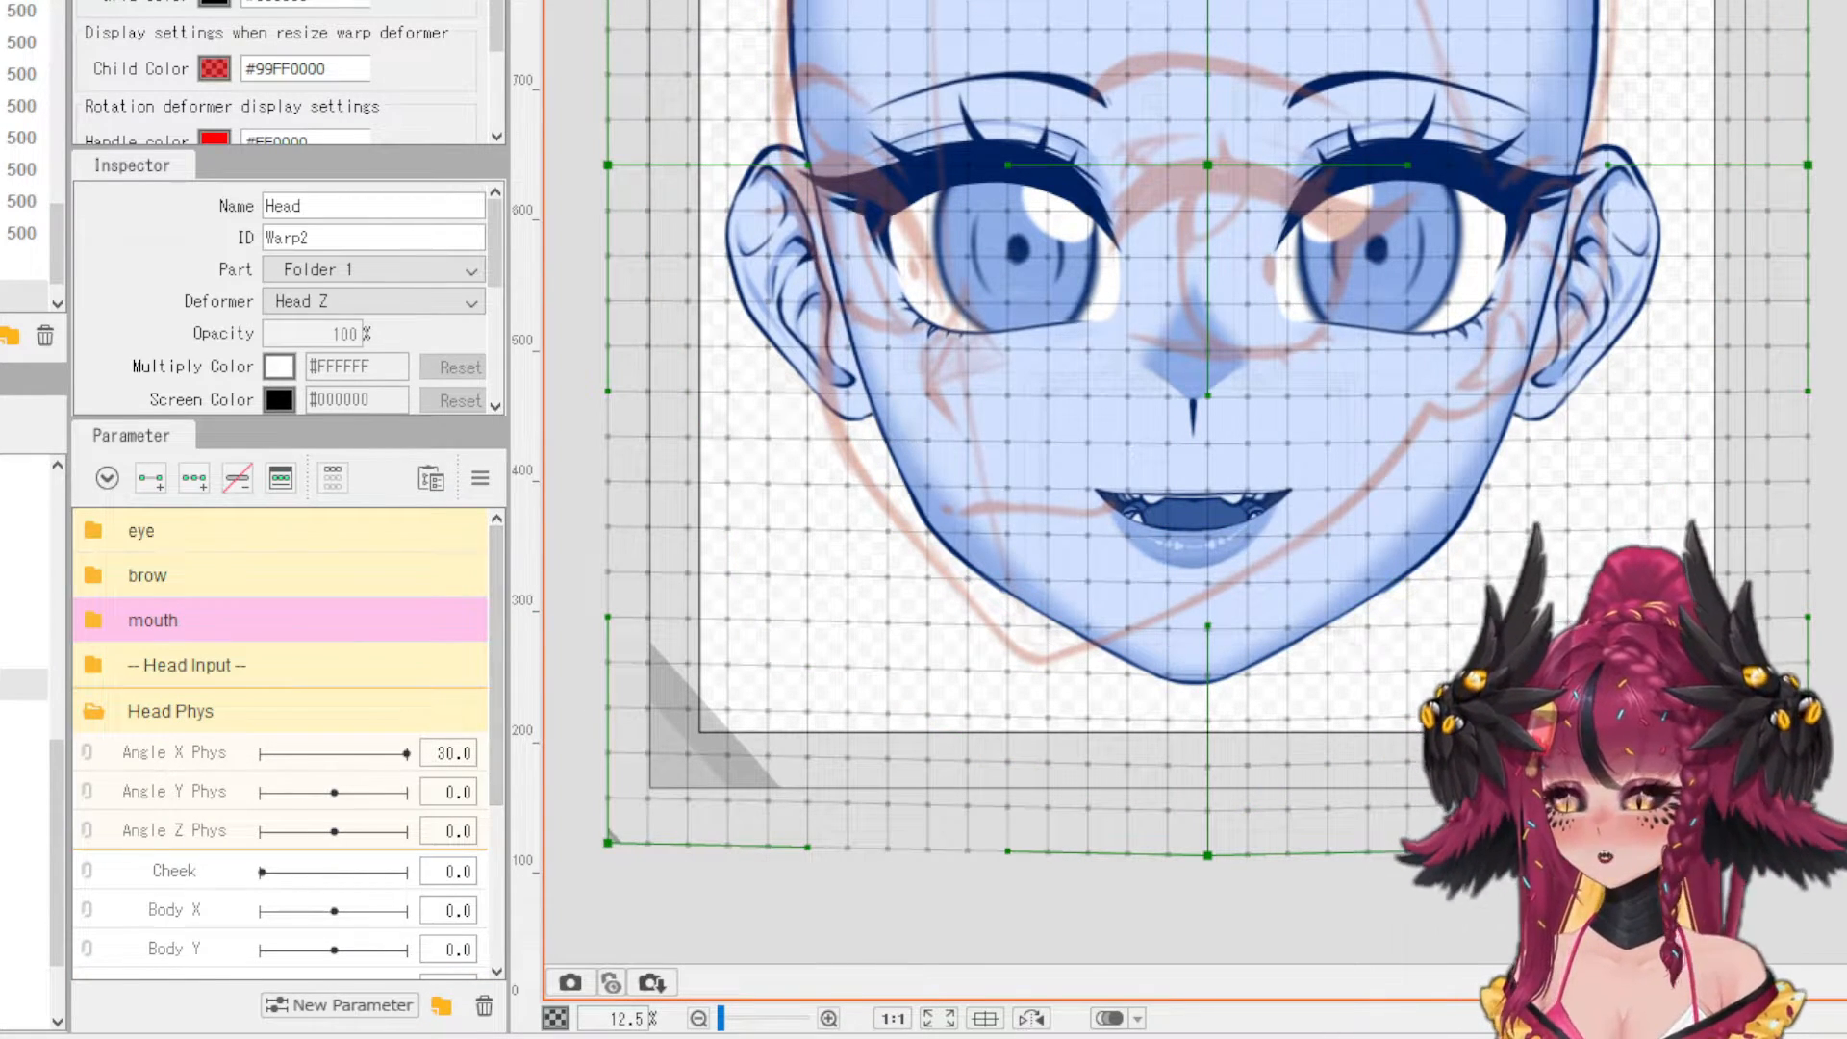
left_click(24, 716)
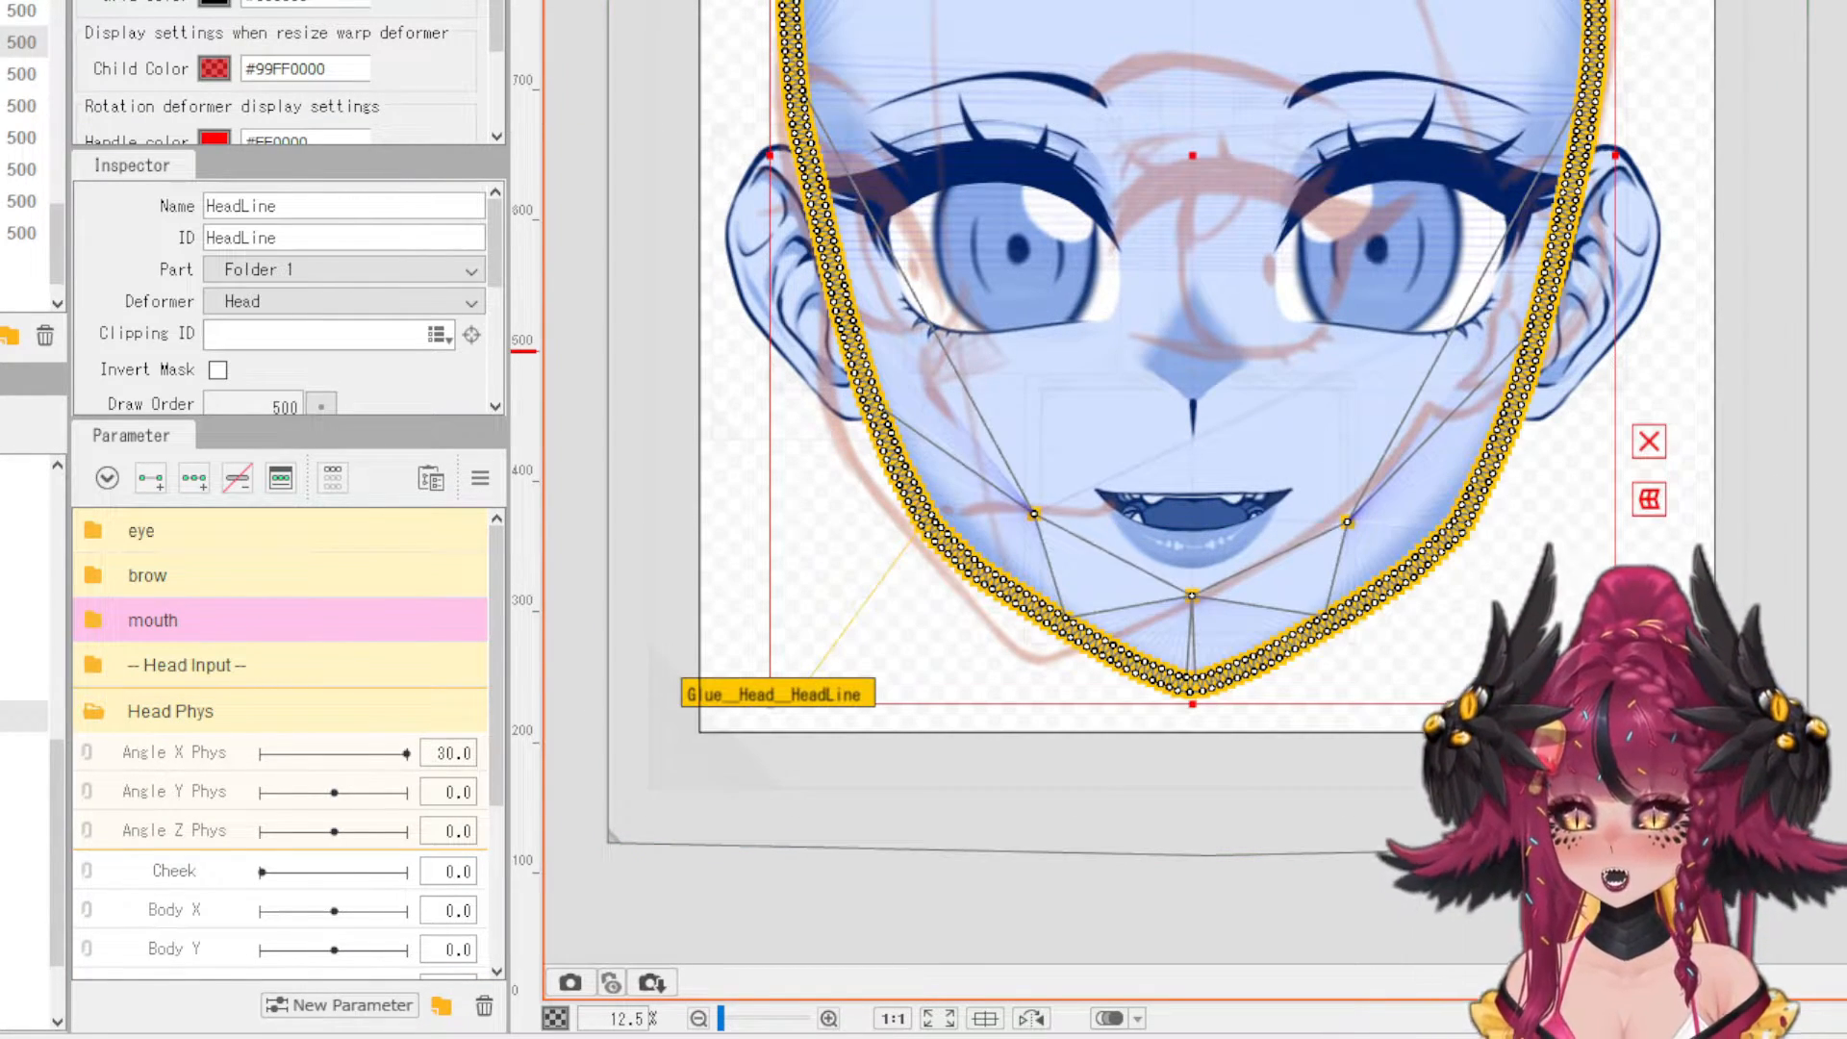
left_click(24, 748, "ctrl")
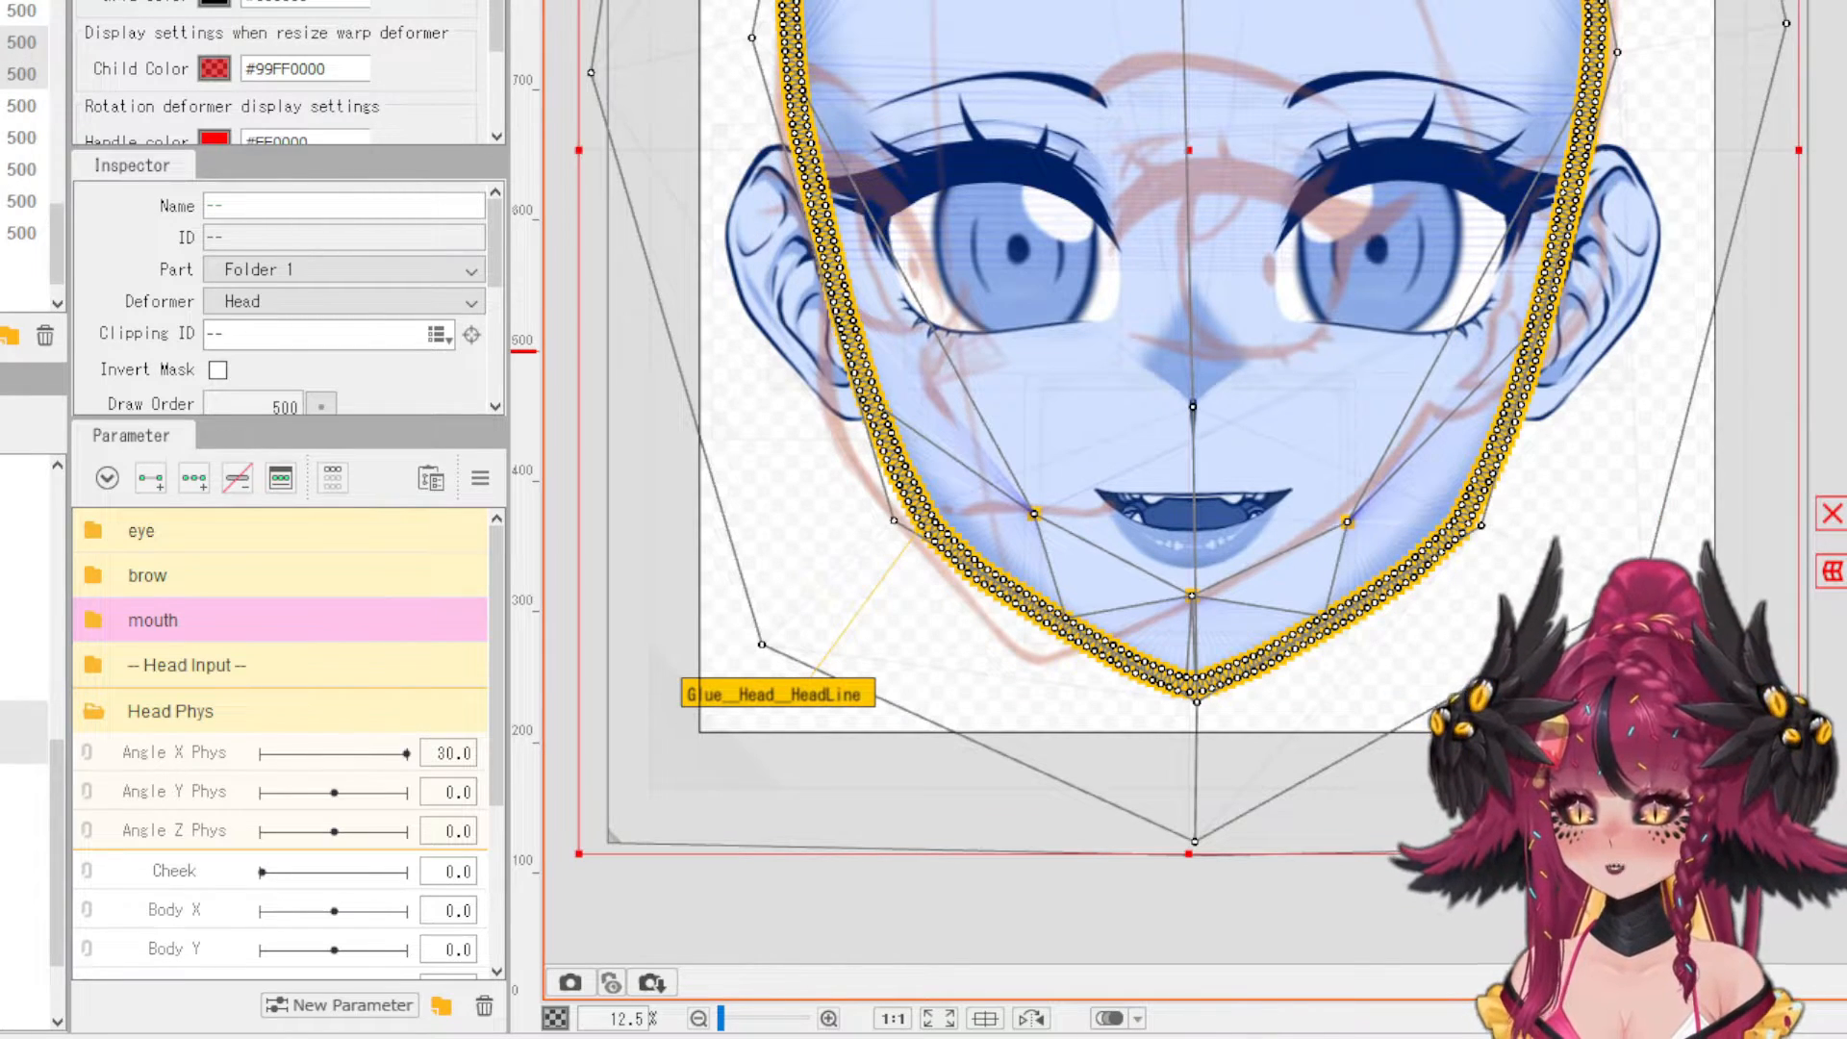
scroll(1079, 518, "down", 2)
scroll(1186, 433, "up", 2)
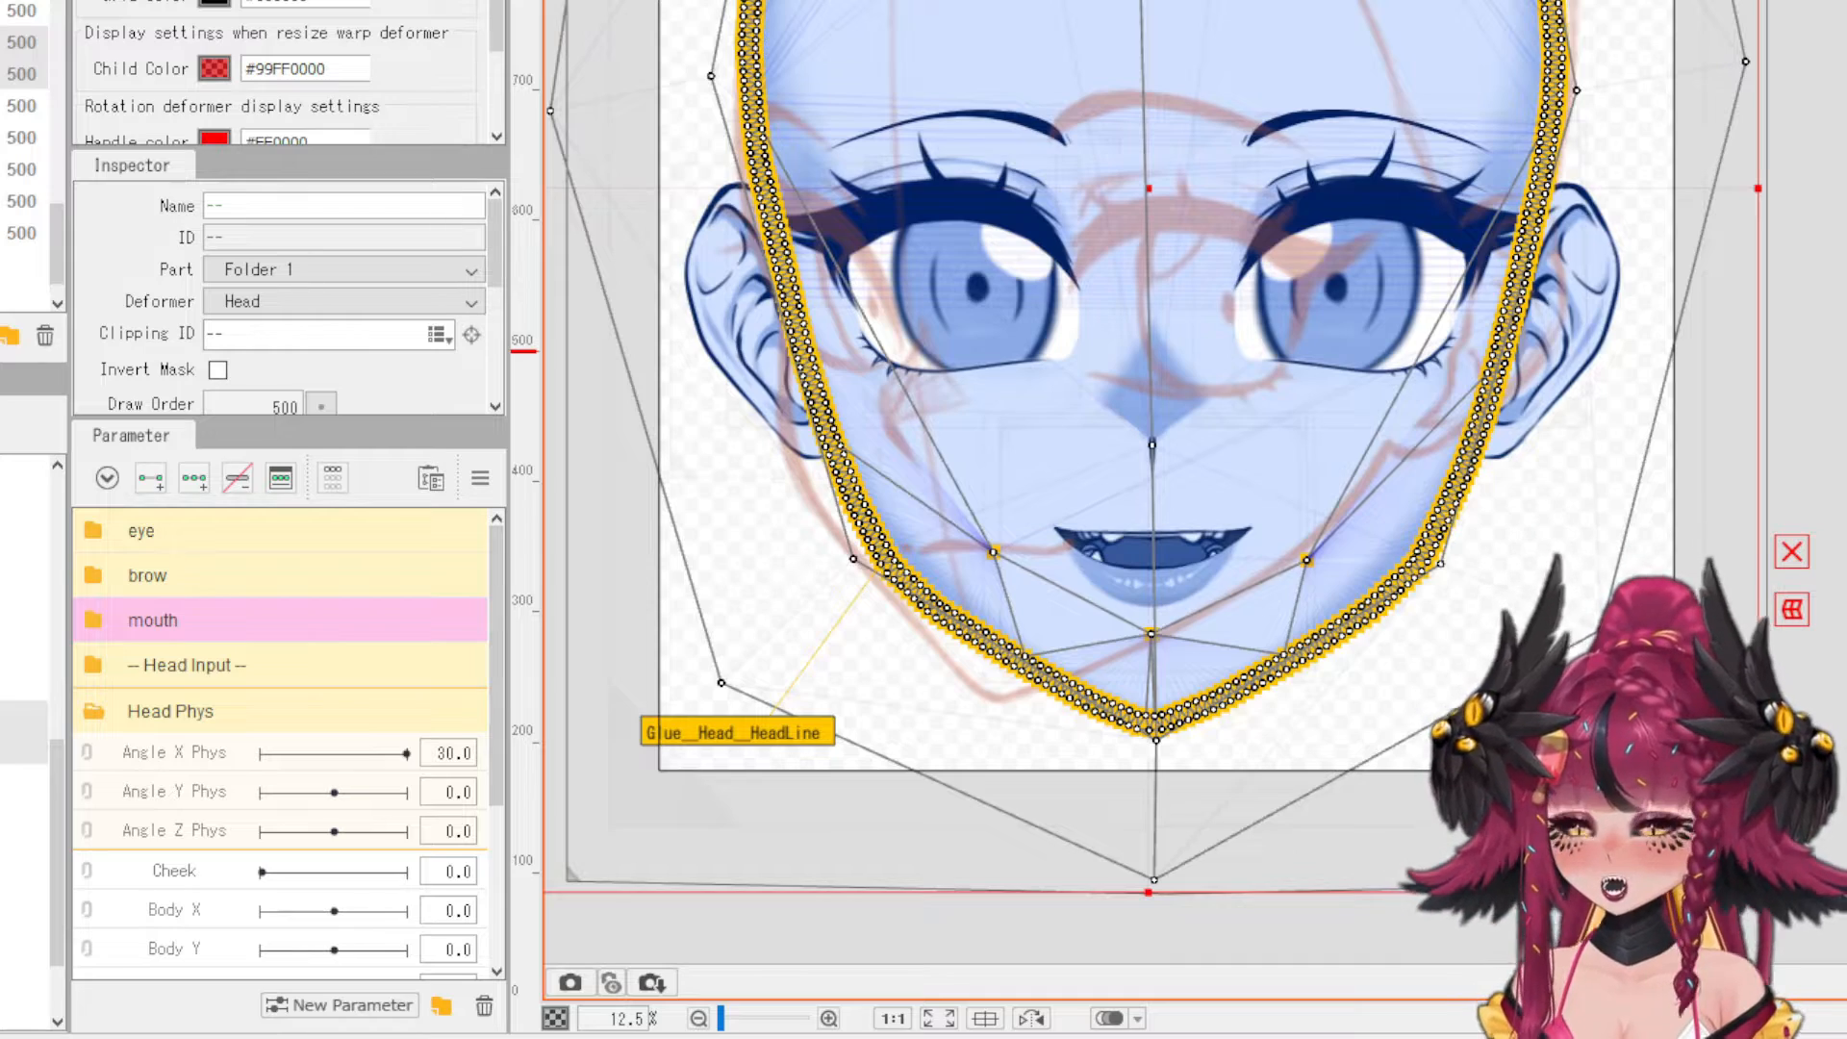
scroll(799, 775, "down", 1)
scroll(798, 775, "down", 1)
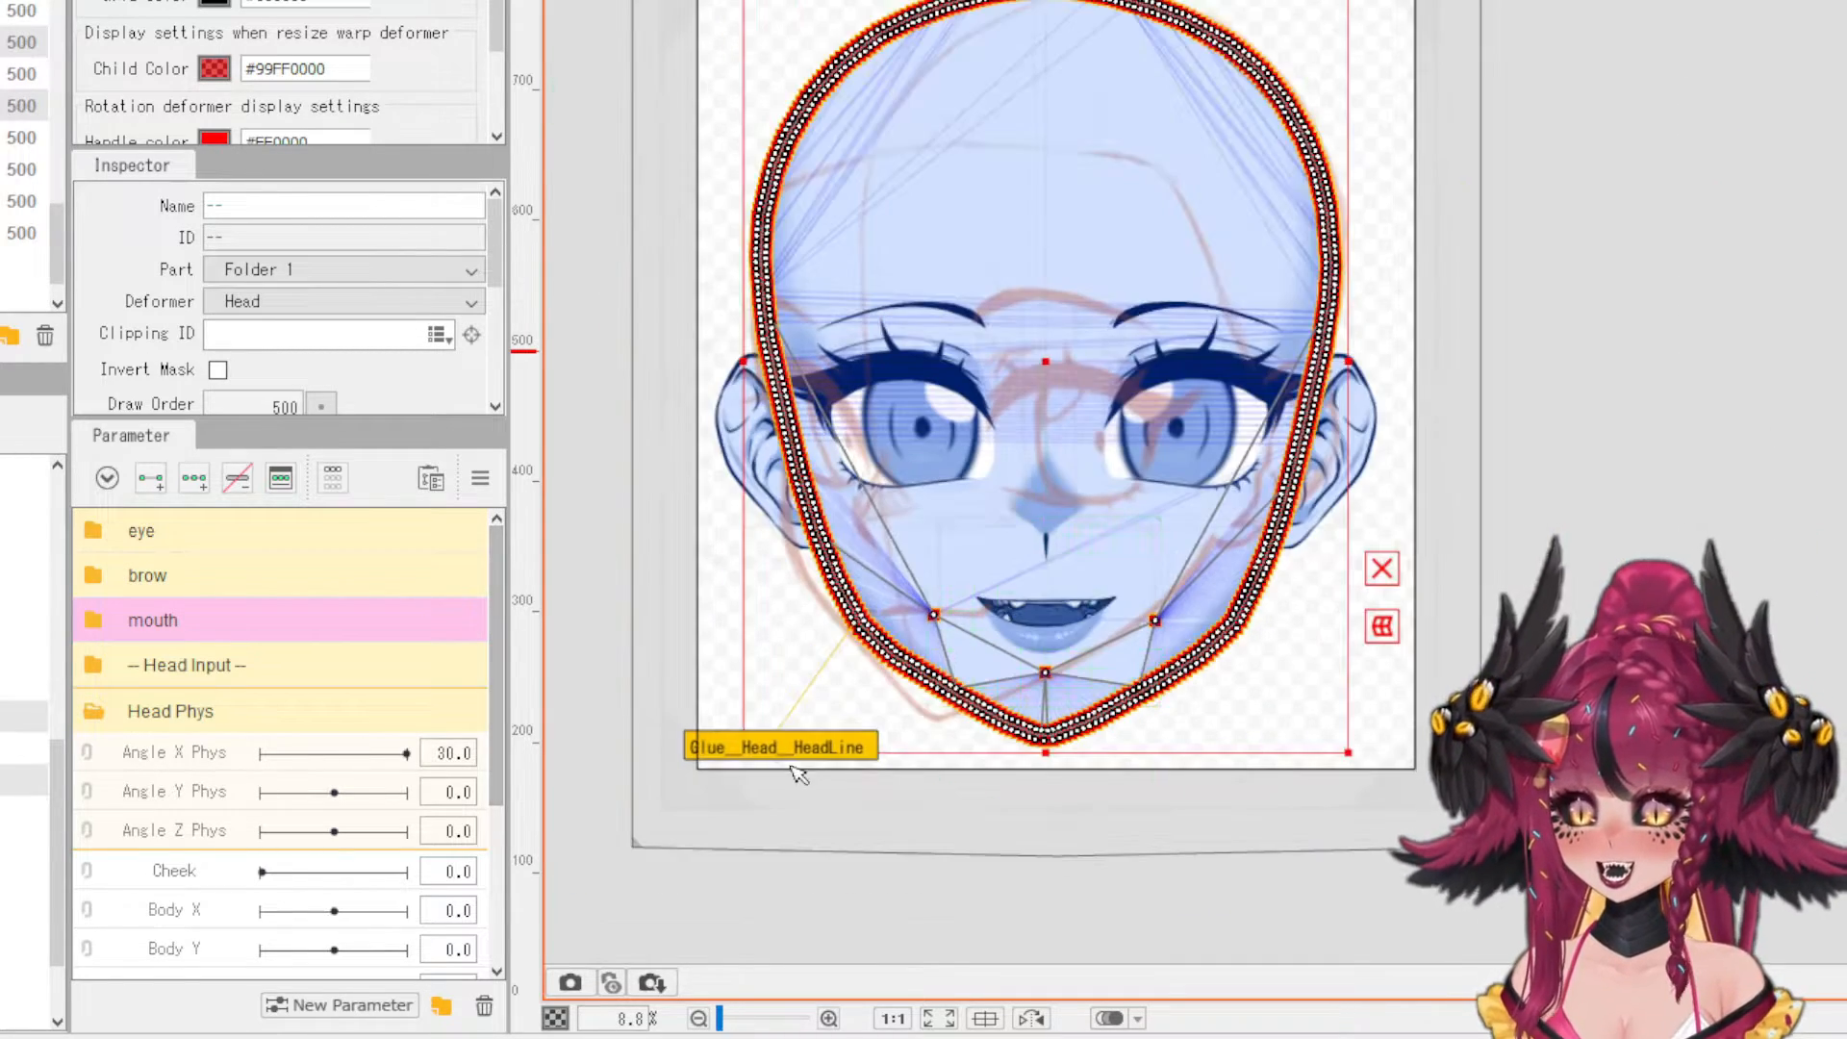
scroll(799, 775, "up", 1)
scroll(1029, 599, "down", 1)
scroll(1030, 598, "up", 1)
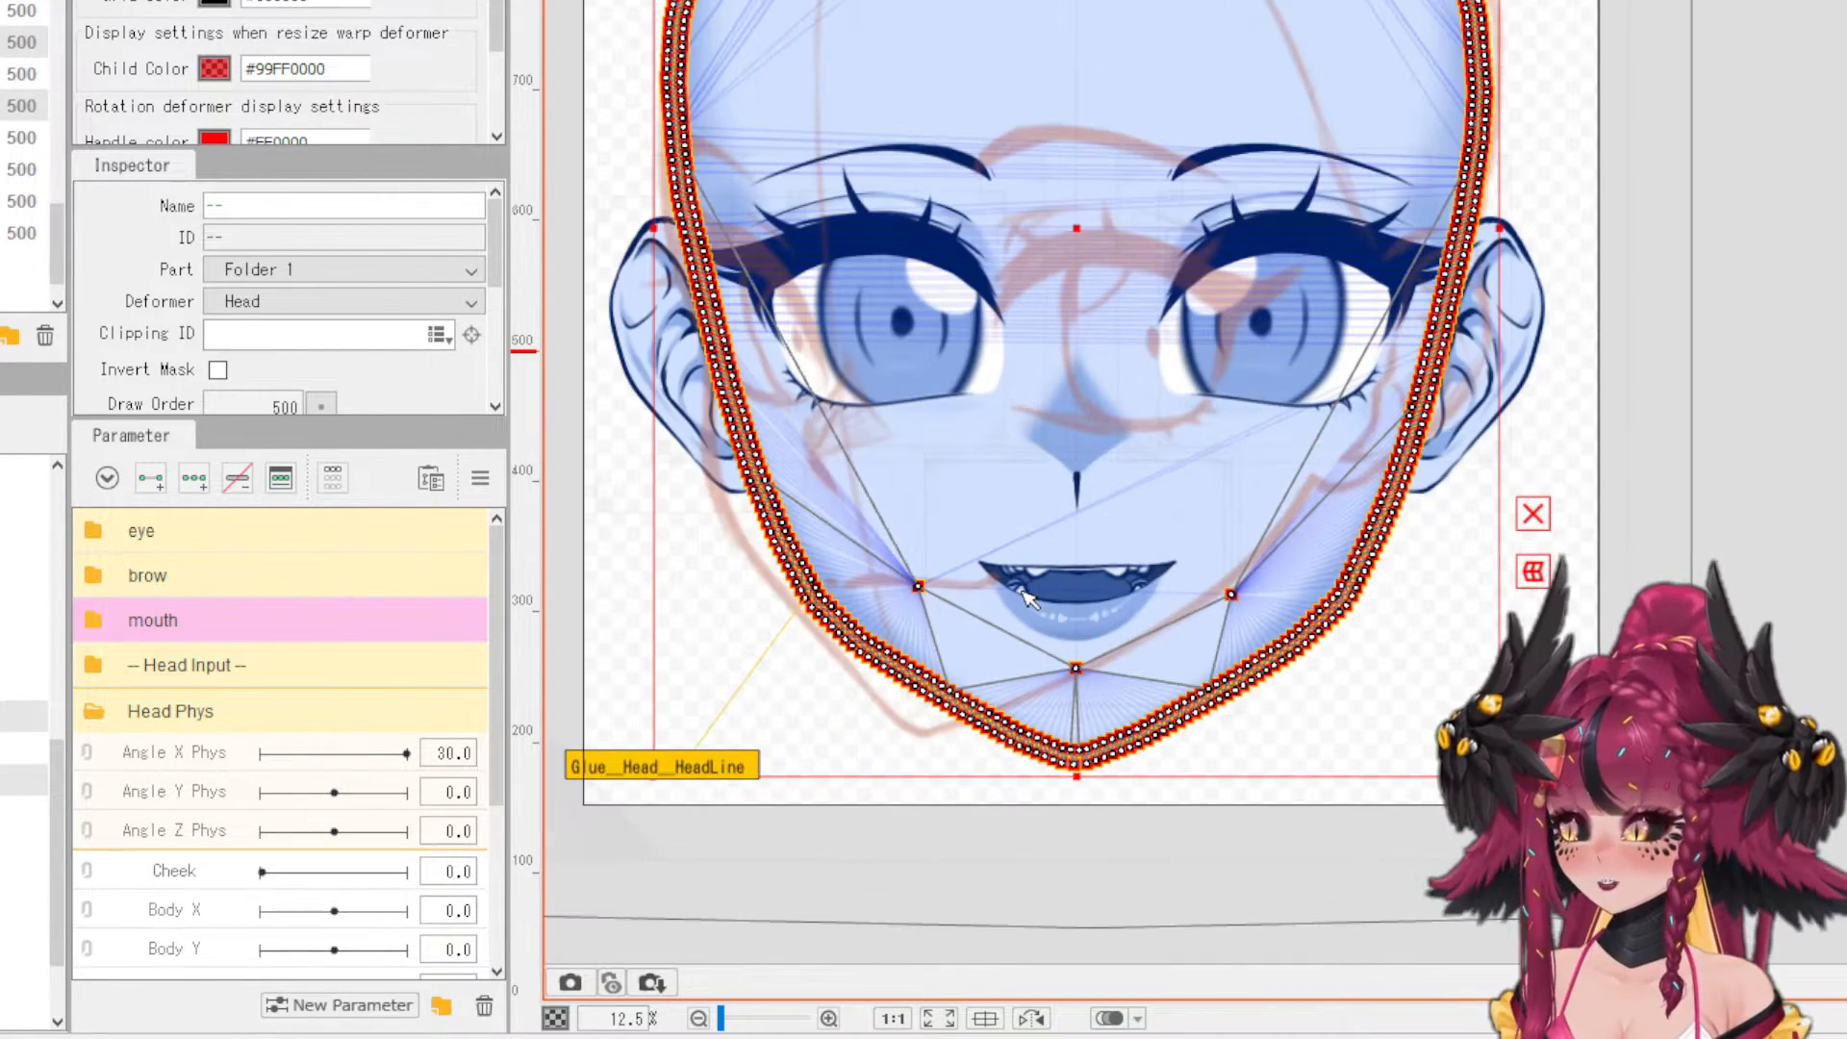
key("ctrl+z")
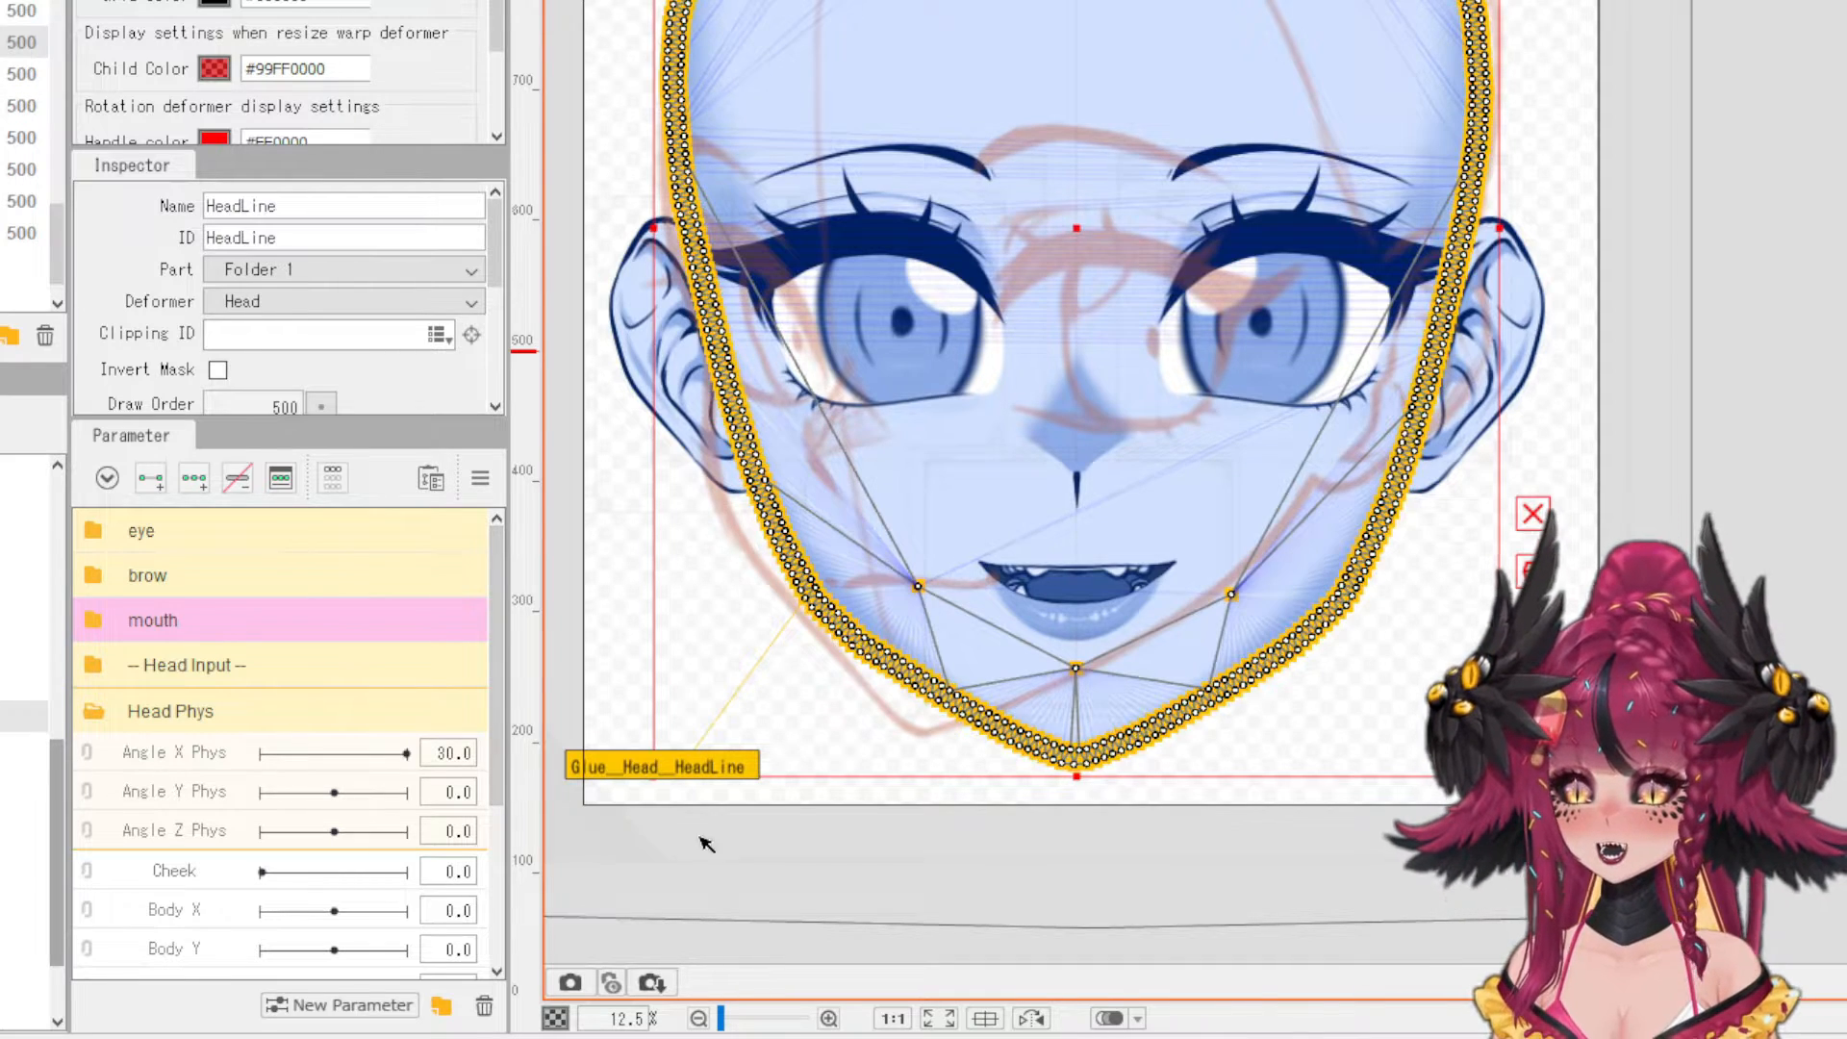
- Draw a deform path on the HeadLine mesh from the crown down the left side of the face to the chin
scroll(701, 840, "down", 1)
scroll(735, 830, "up", 1)
scroll(735, 833, "down", 1)
key("p")
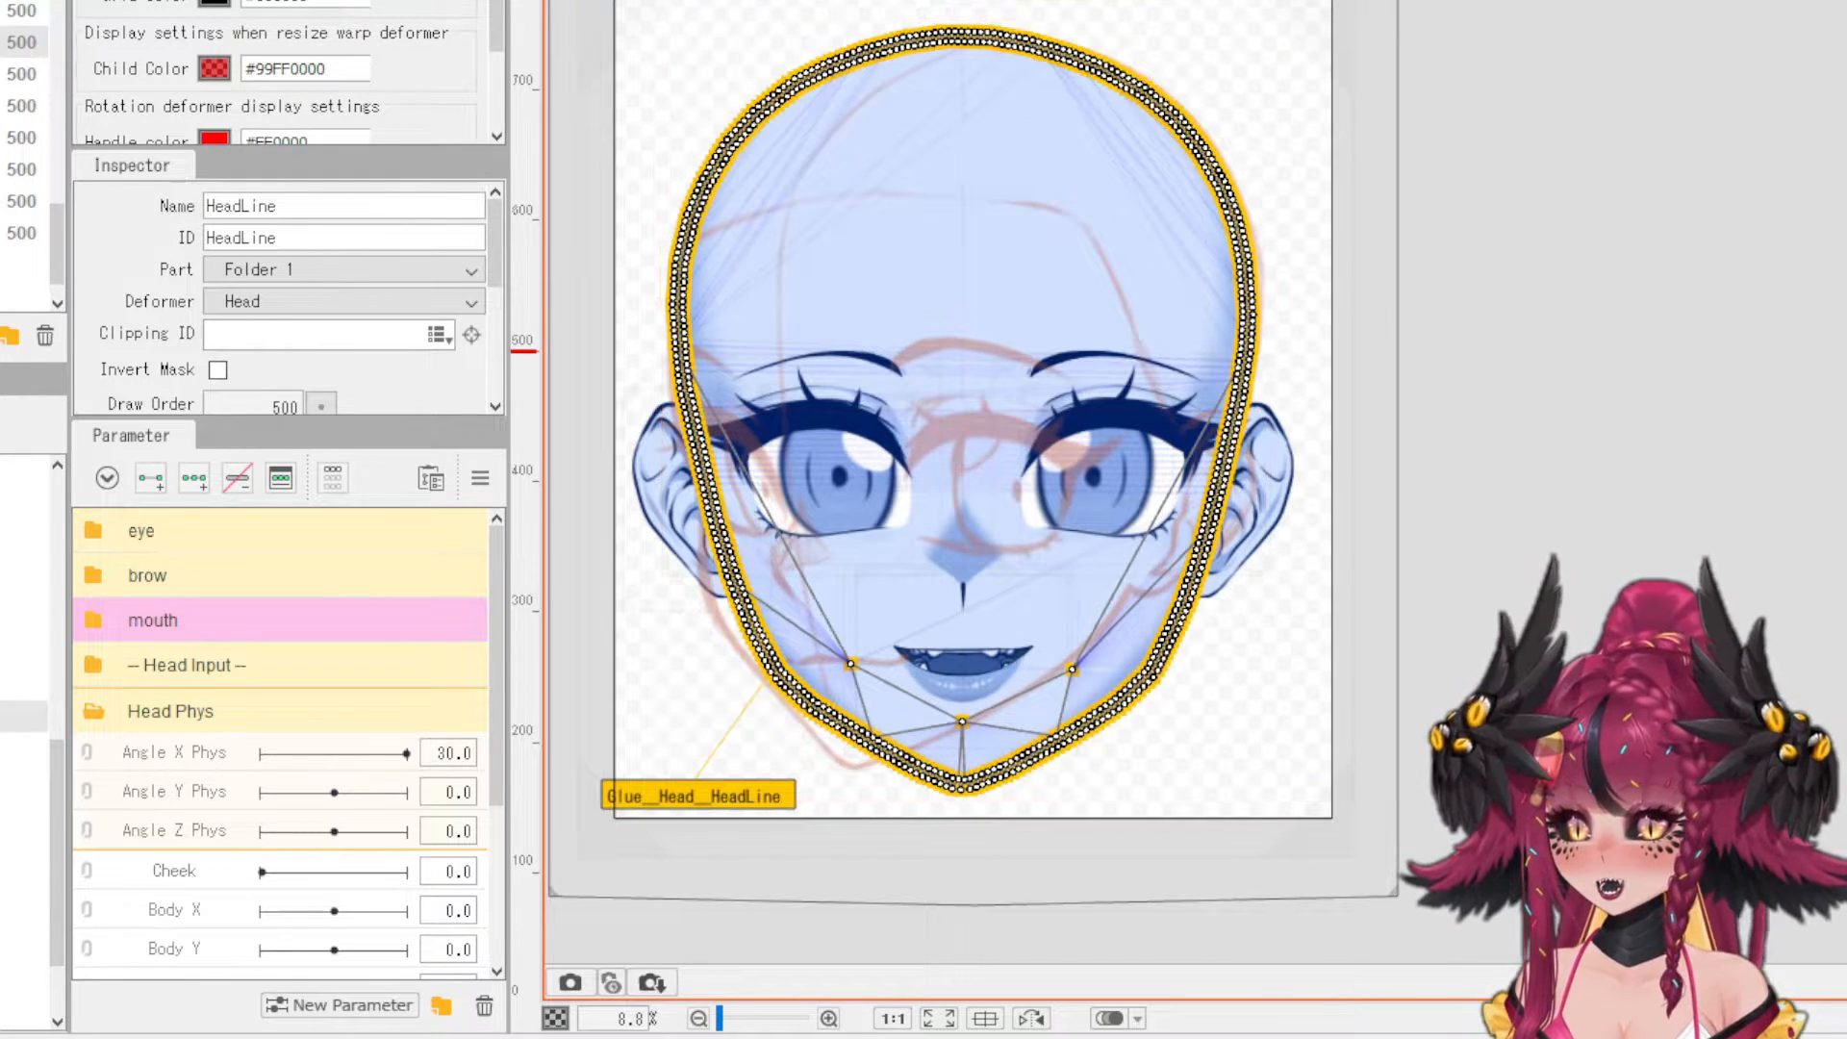
left_click(964, 36)
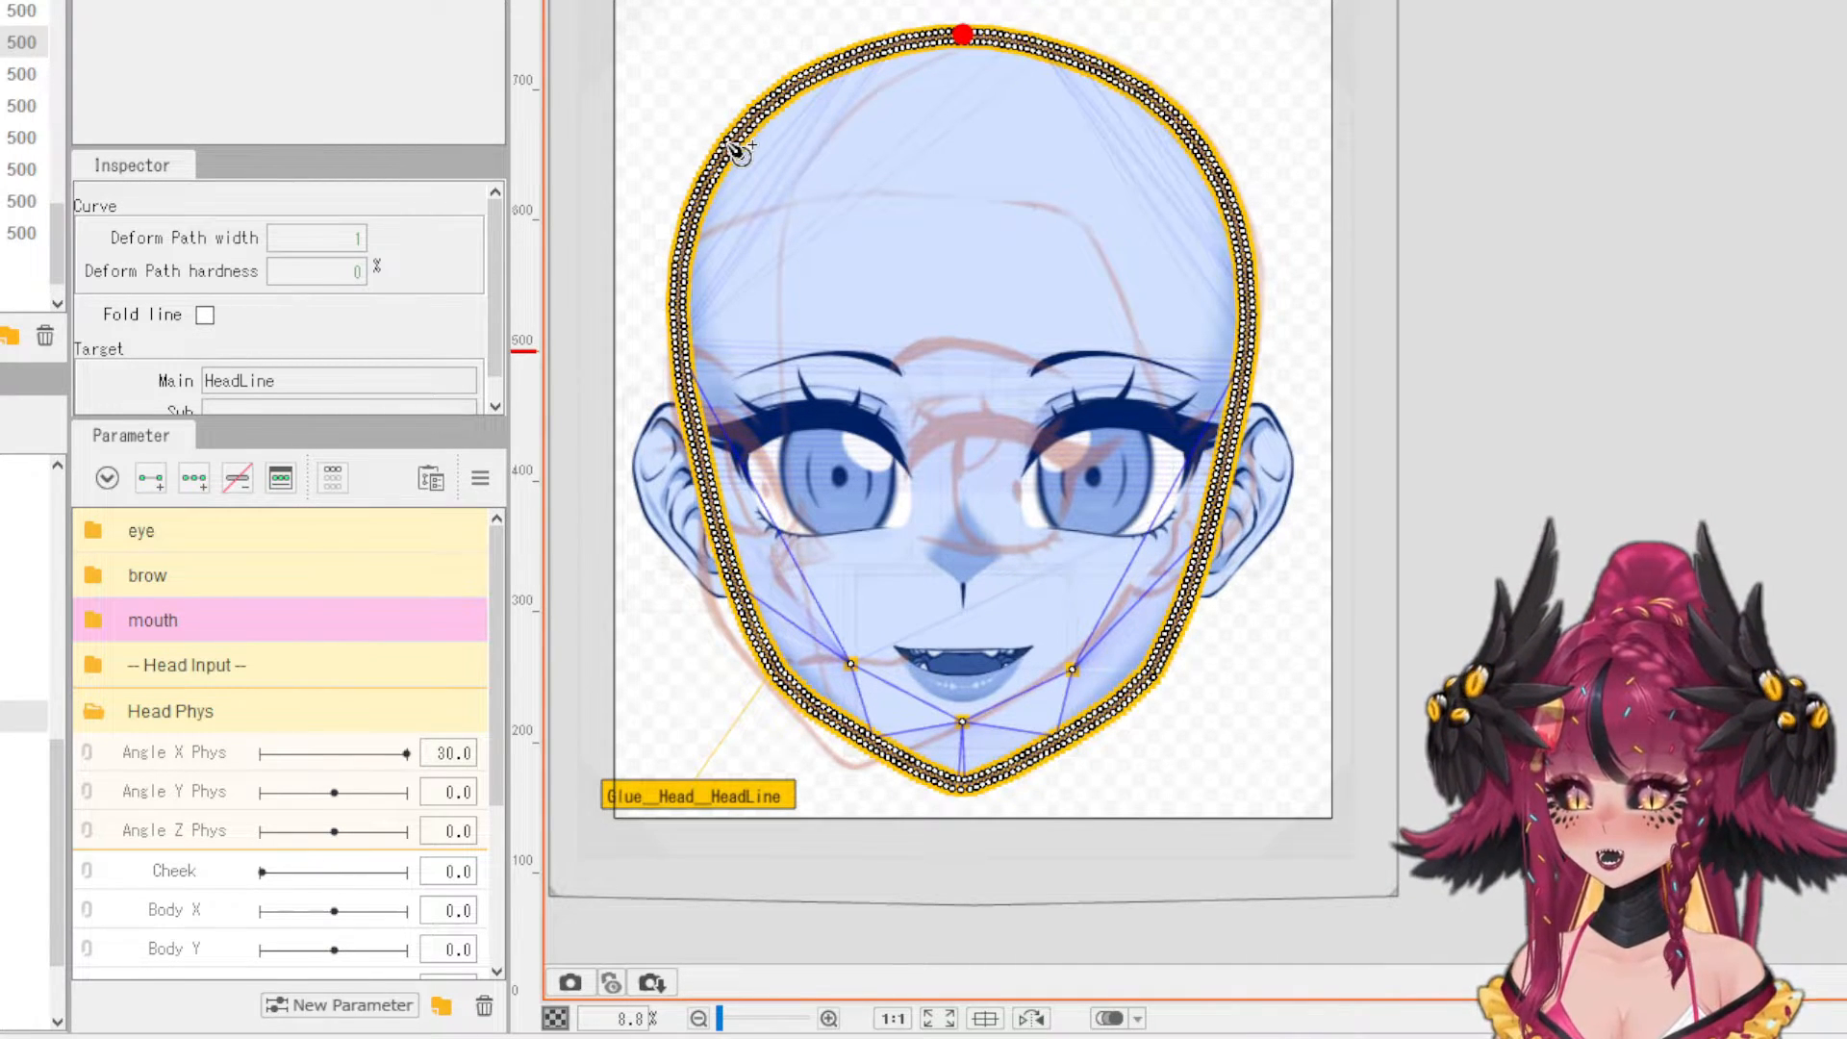
left_click(729, 143)
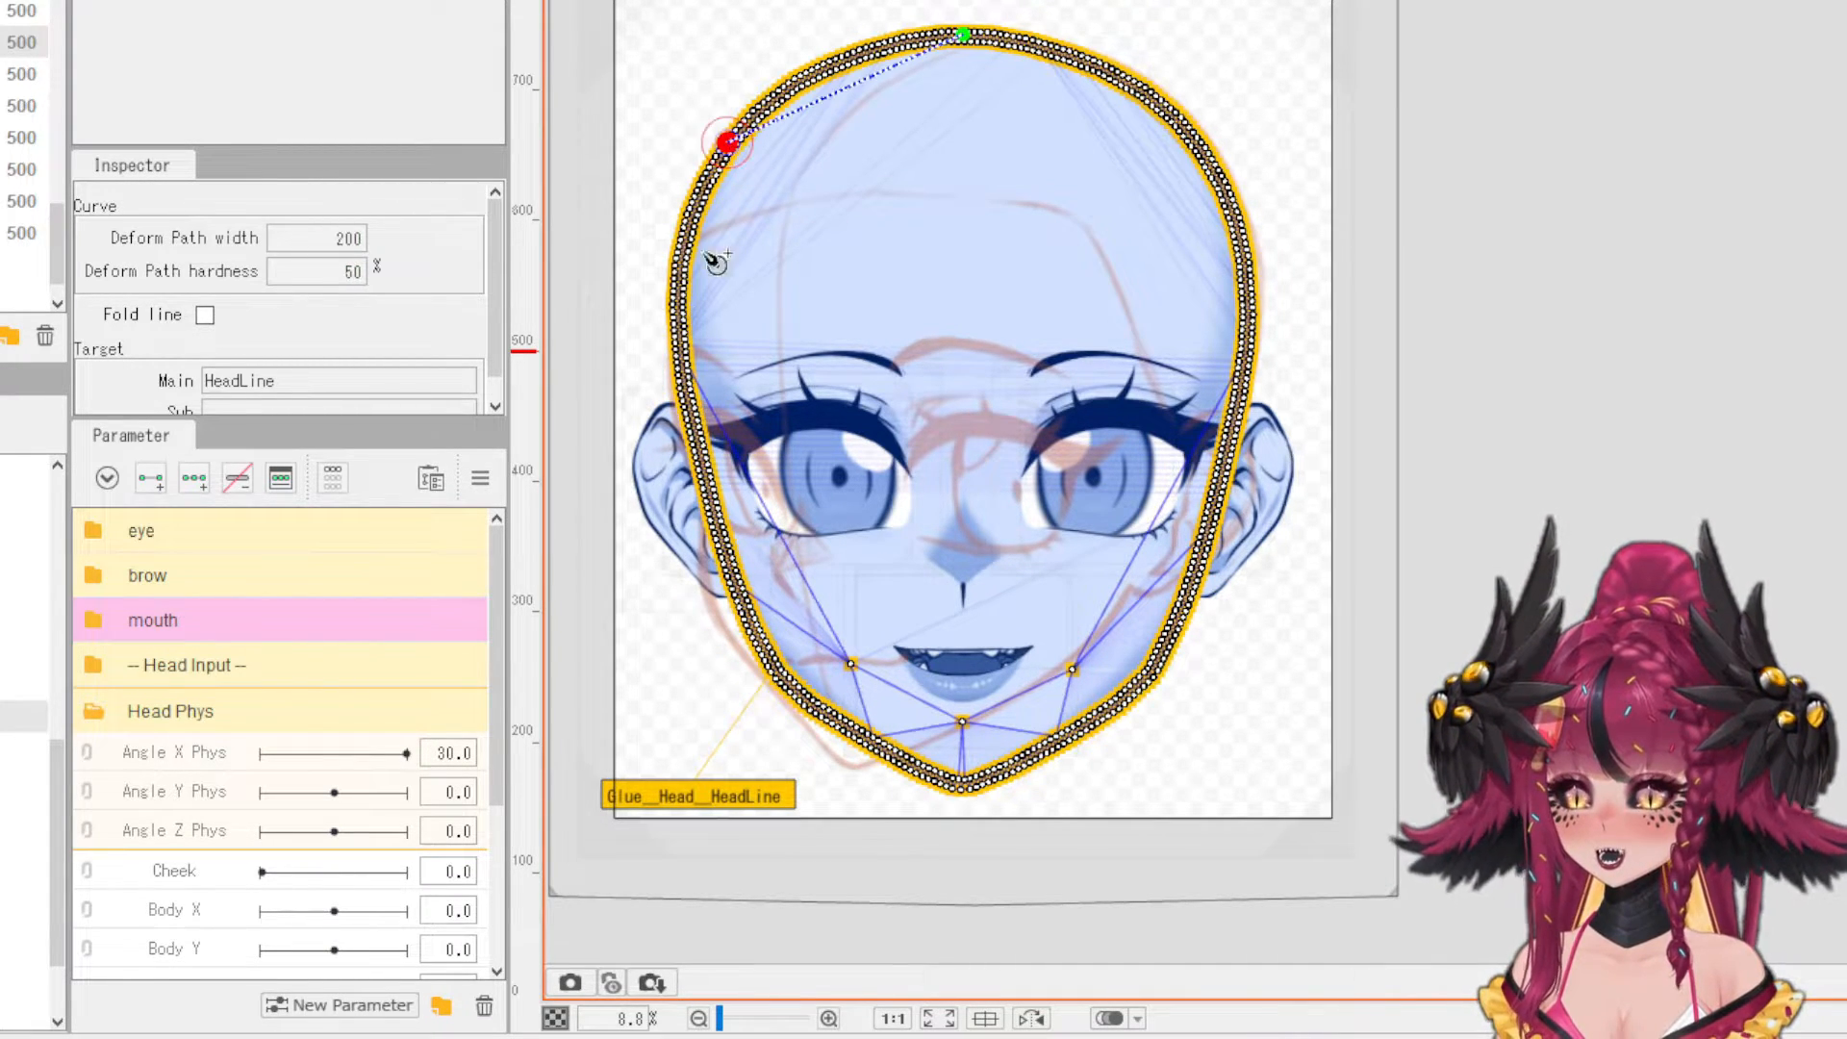
left_click(682, 339)
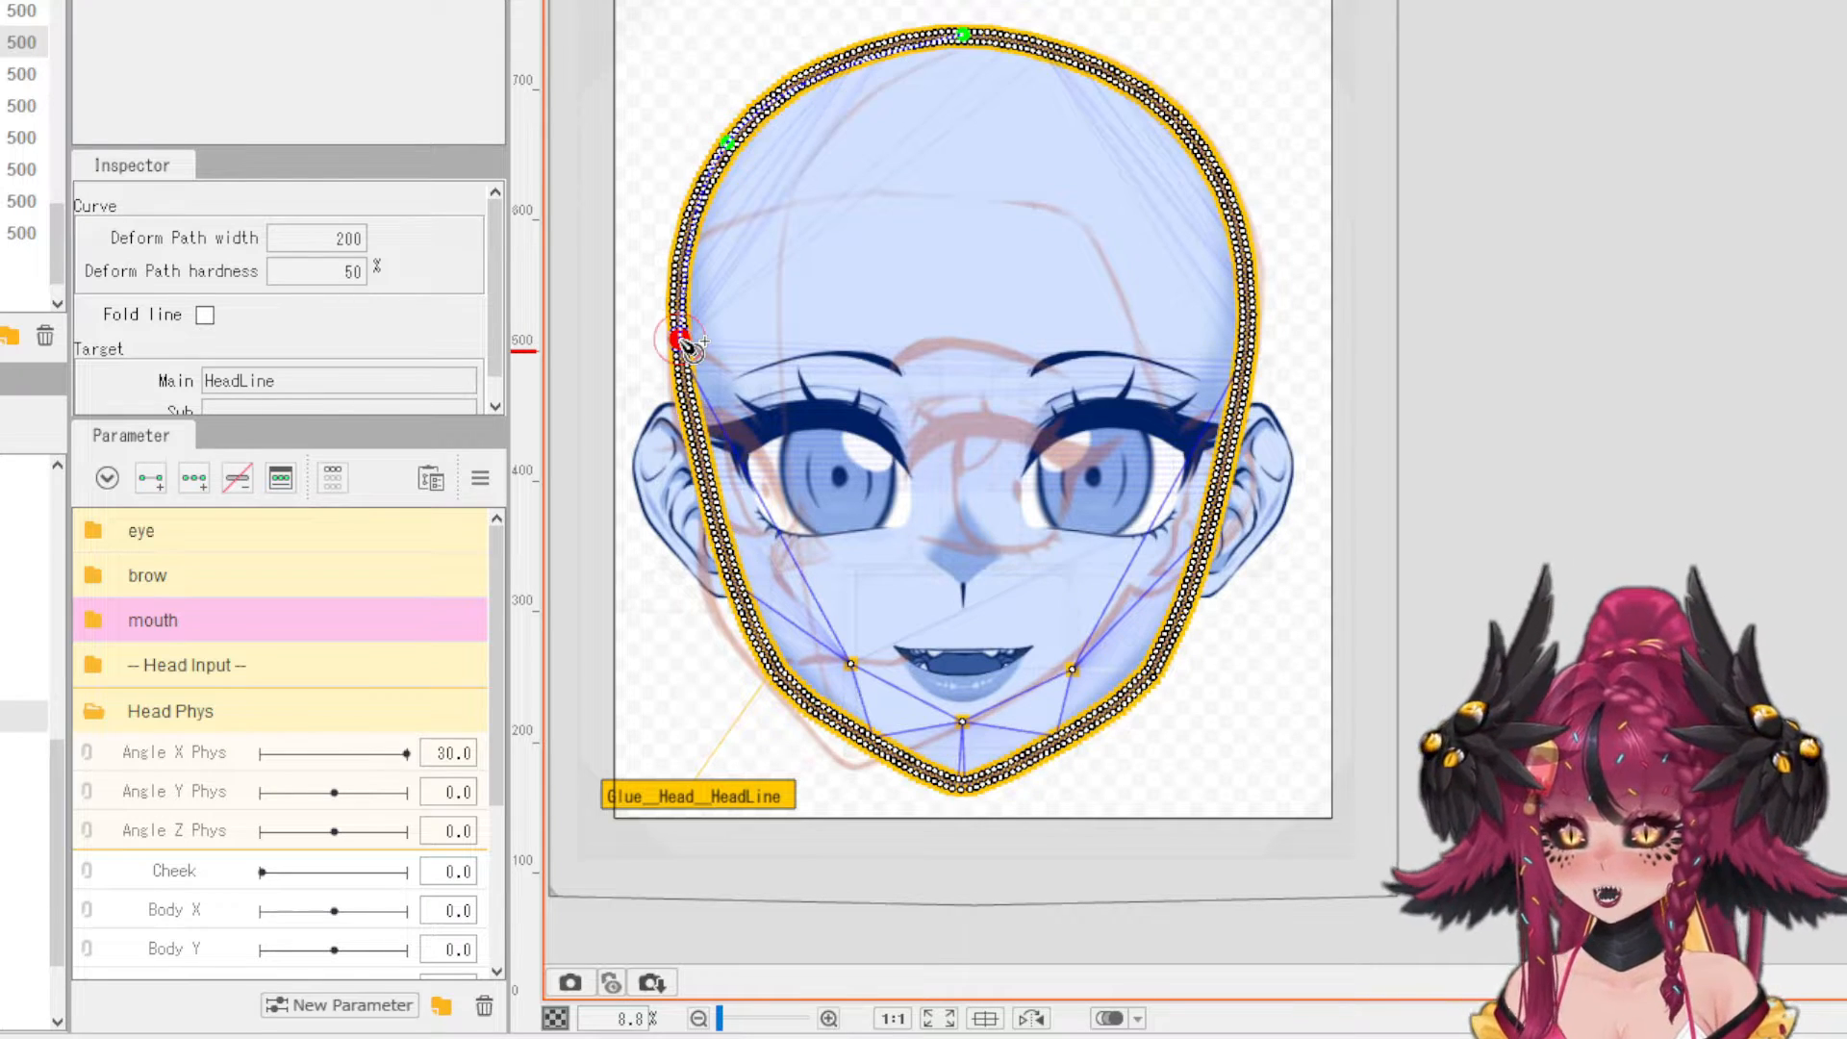
left_click(737, 584)
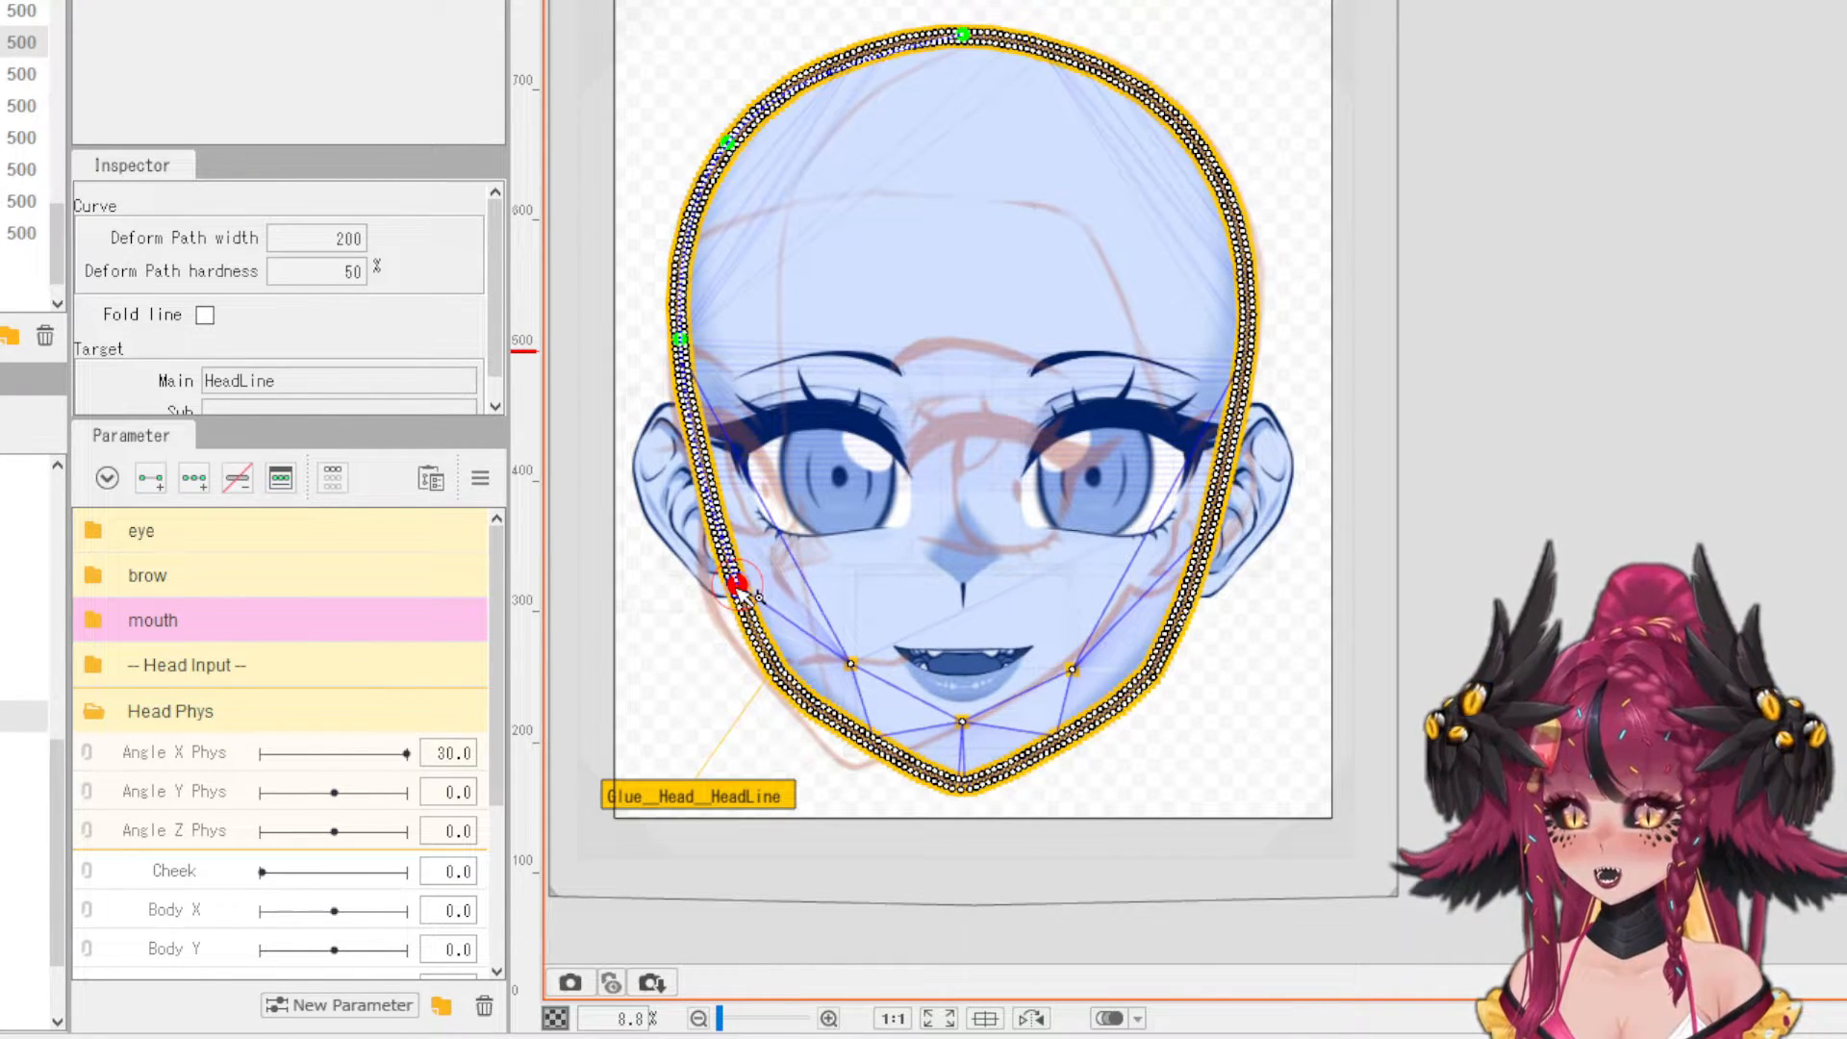
left_click_drag(737, 584, 717, 522)
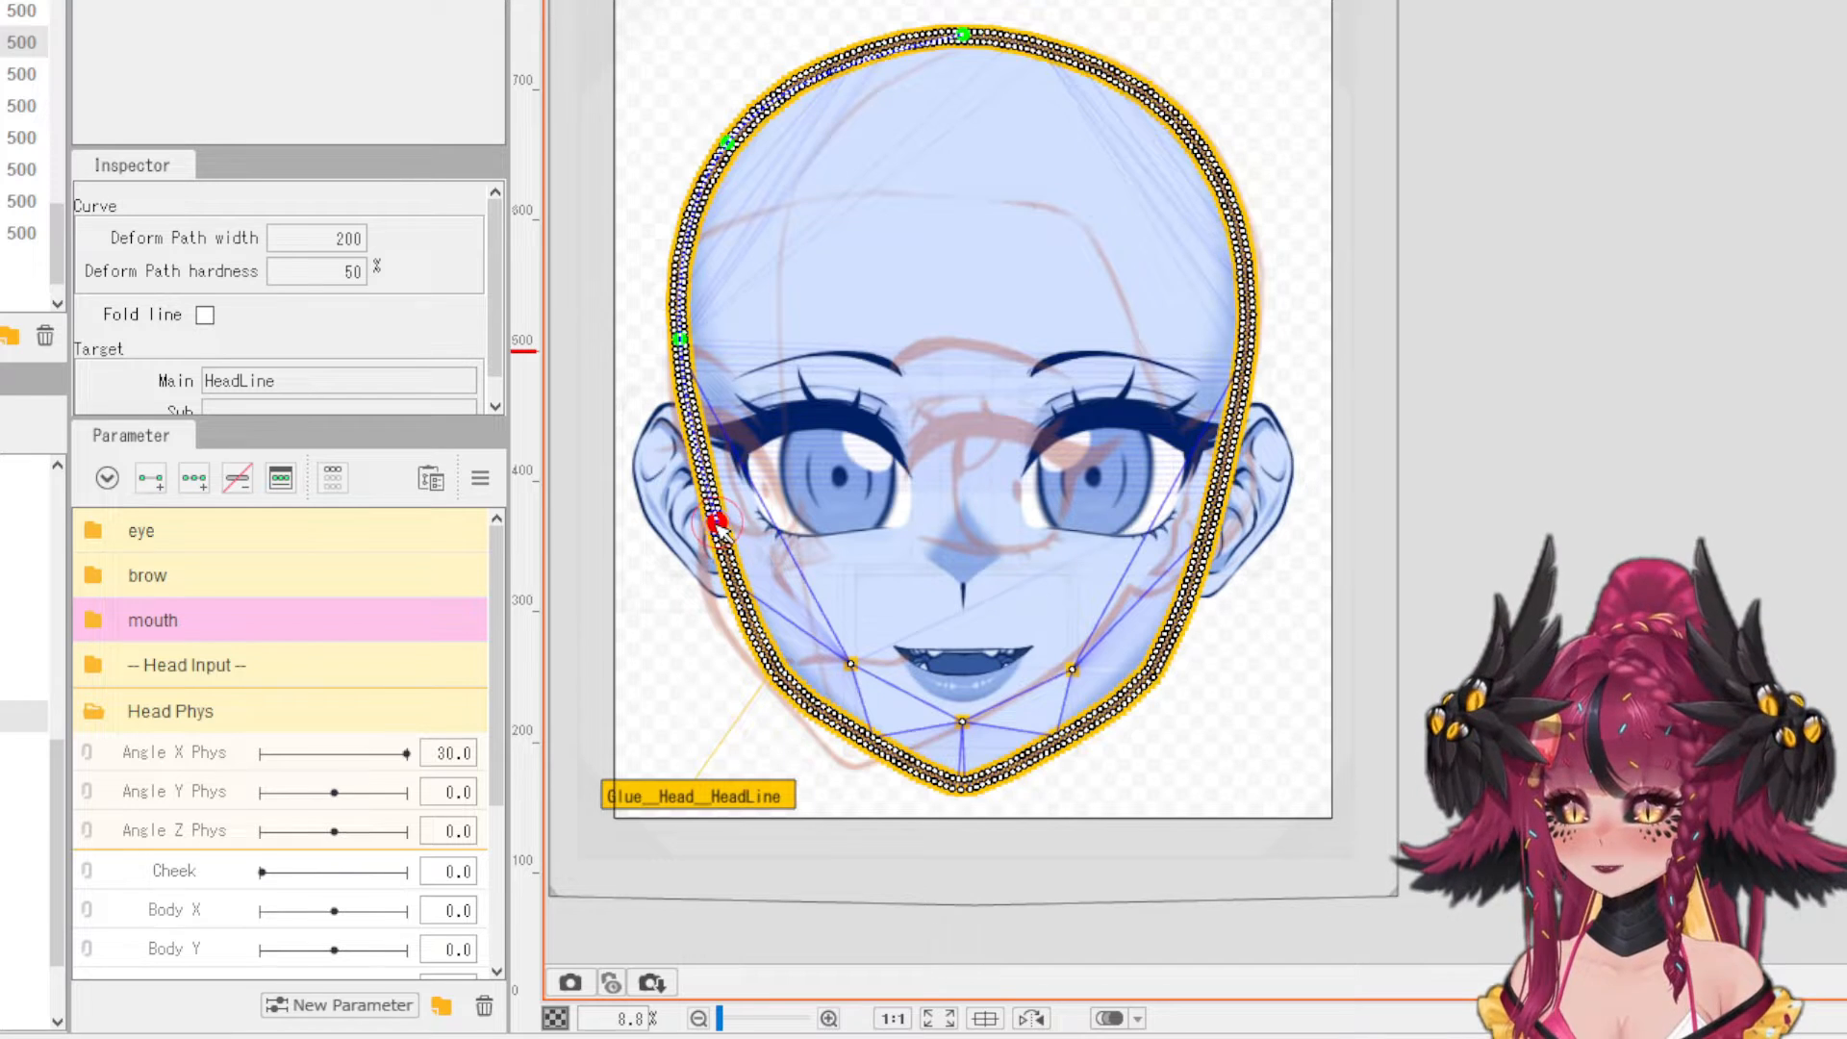
left_click(788, 680)
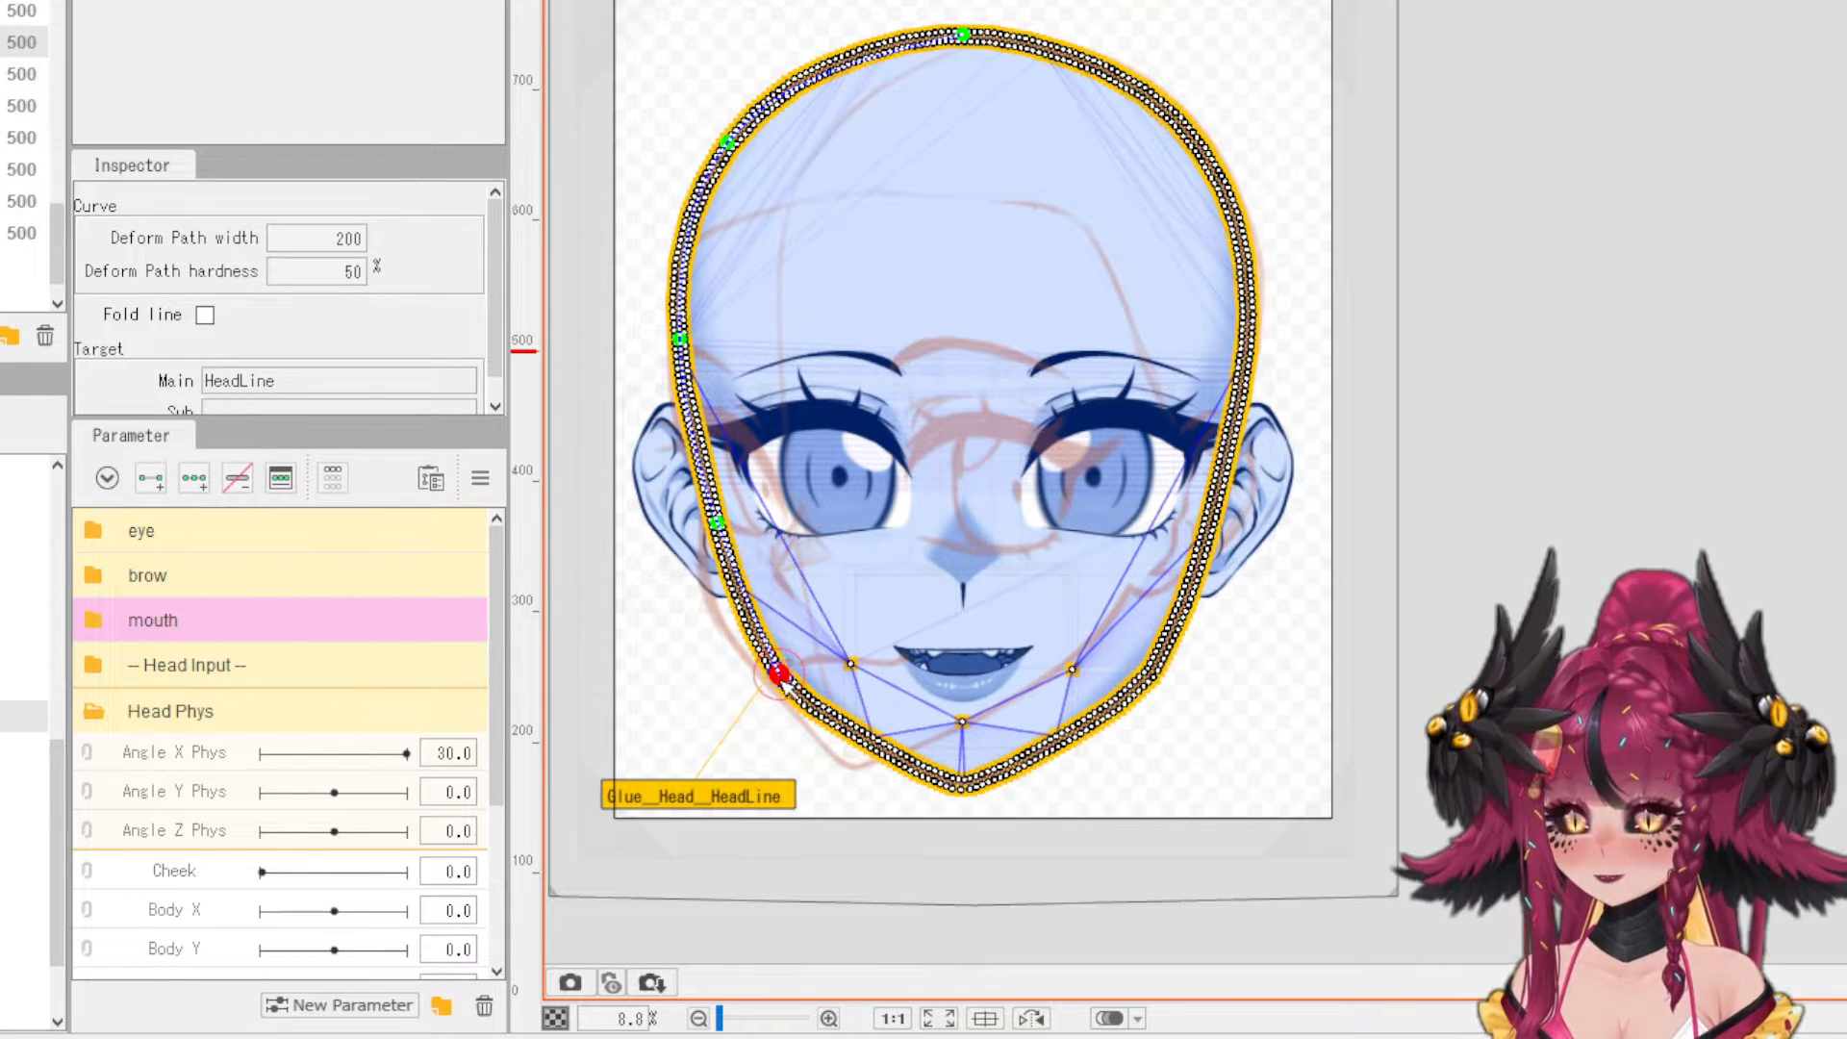
left_click(963, 787)
- Continue the deform path from the chin up the right side of the face and close it at the crown
left_click(1153, 676)
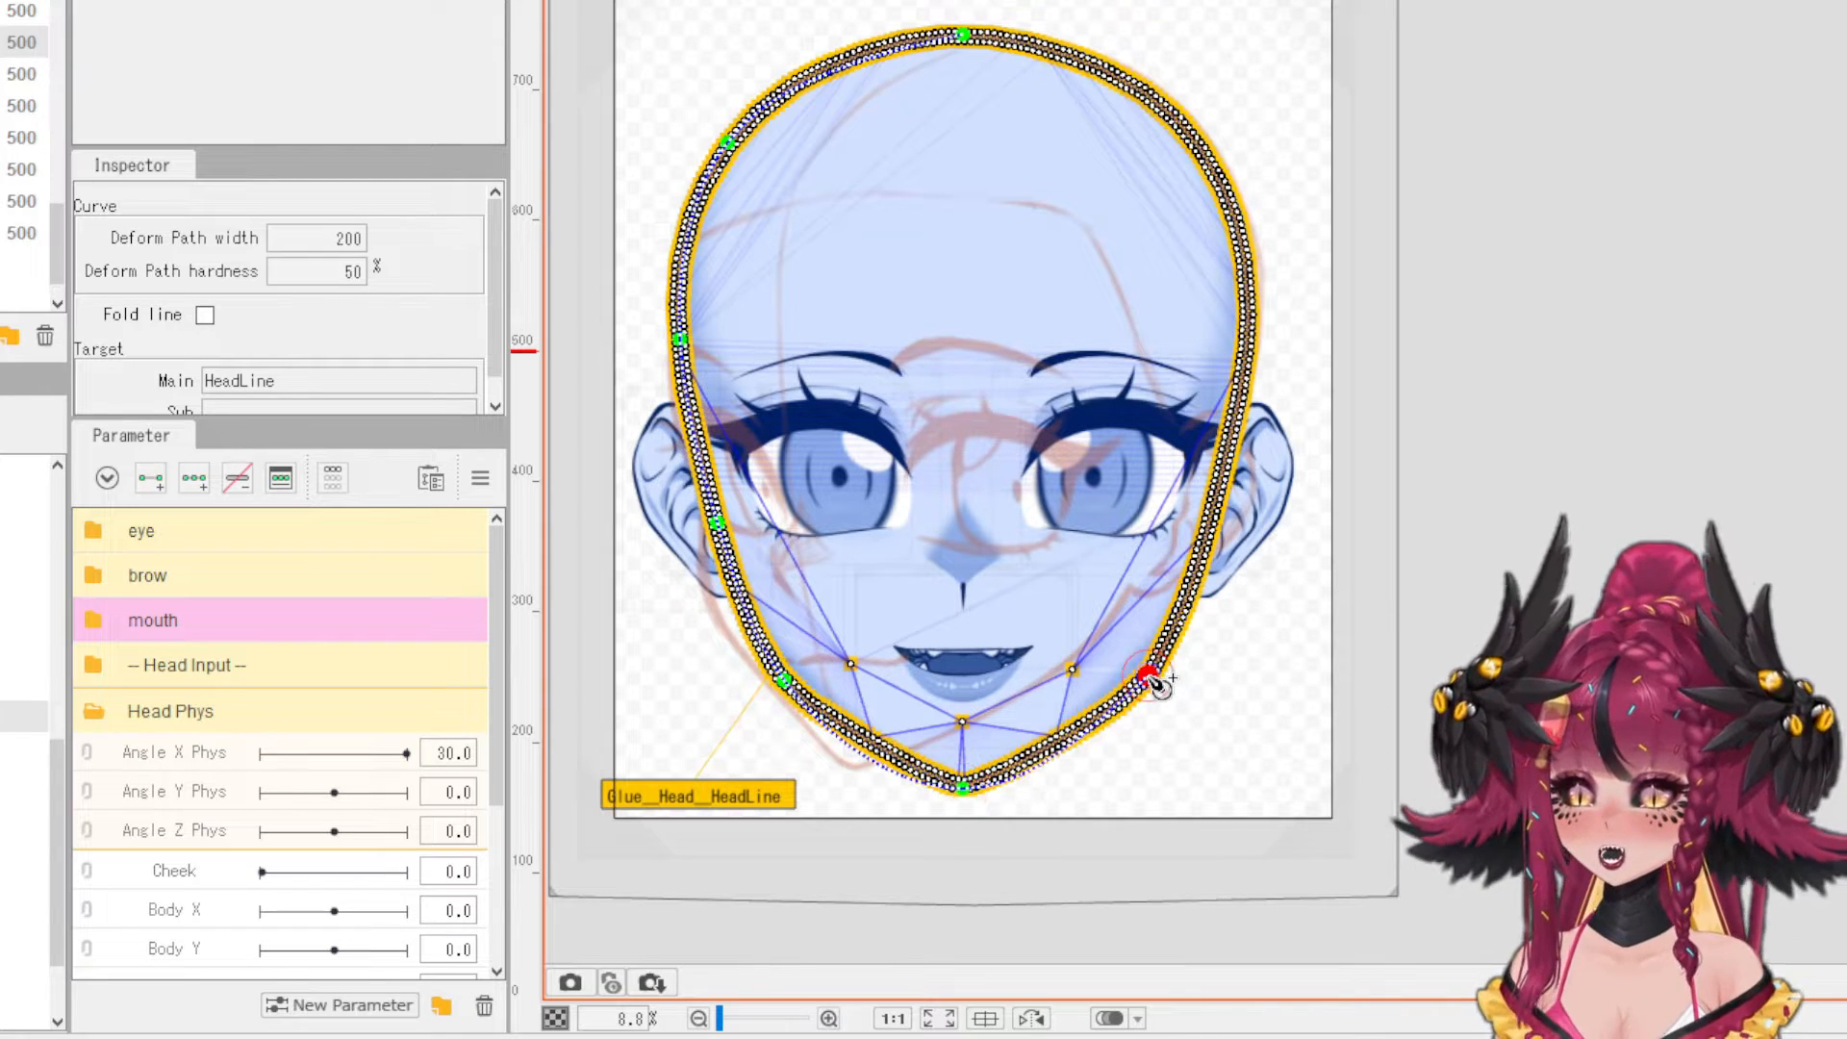
left_click(1216, 517)
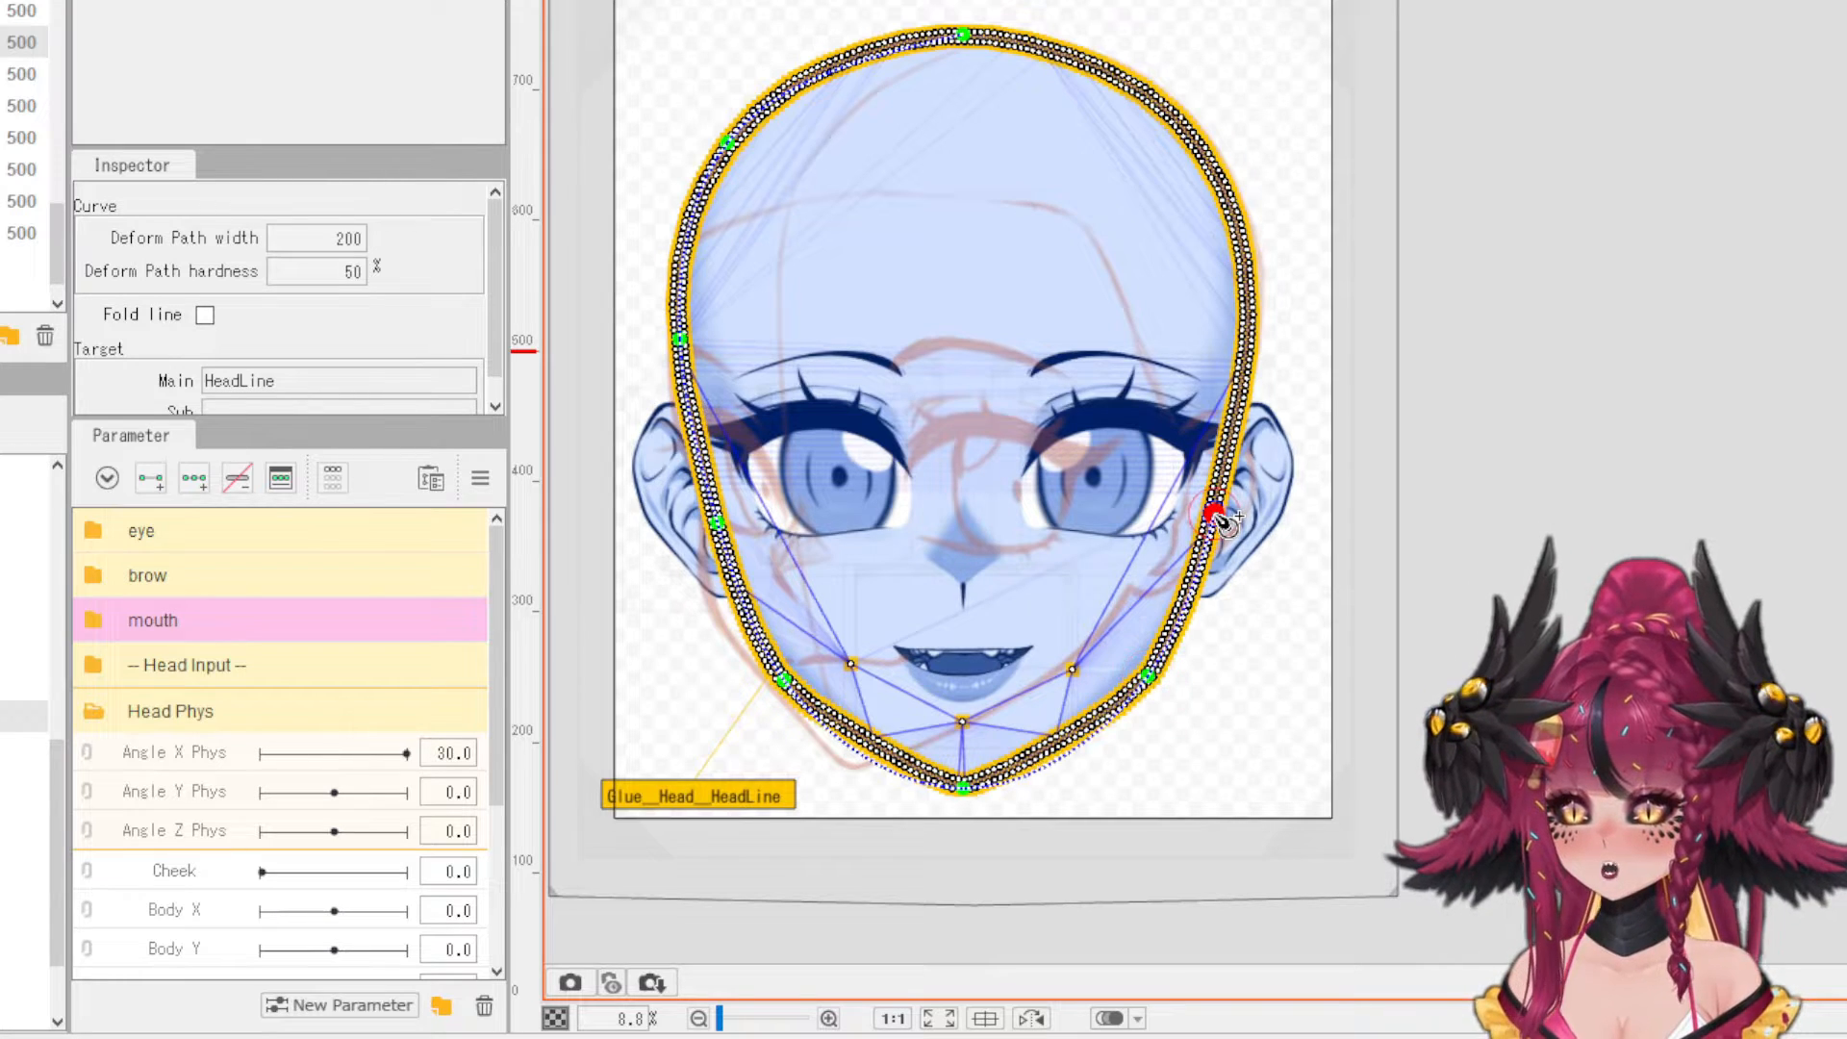
left_click(1249, 329)
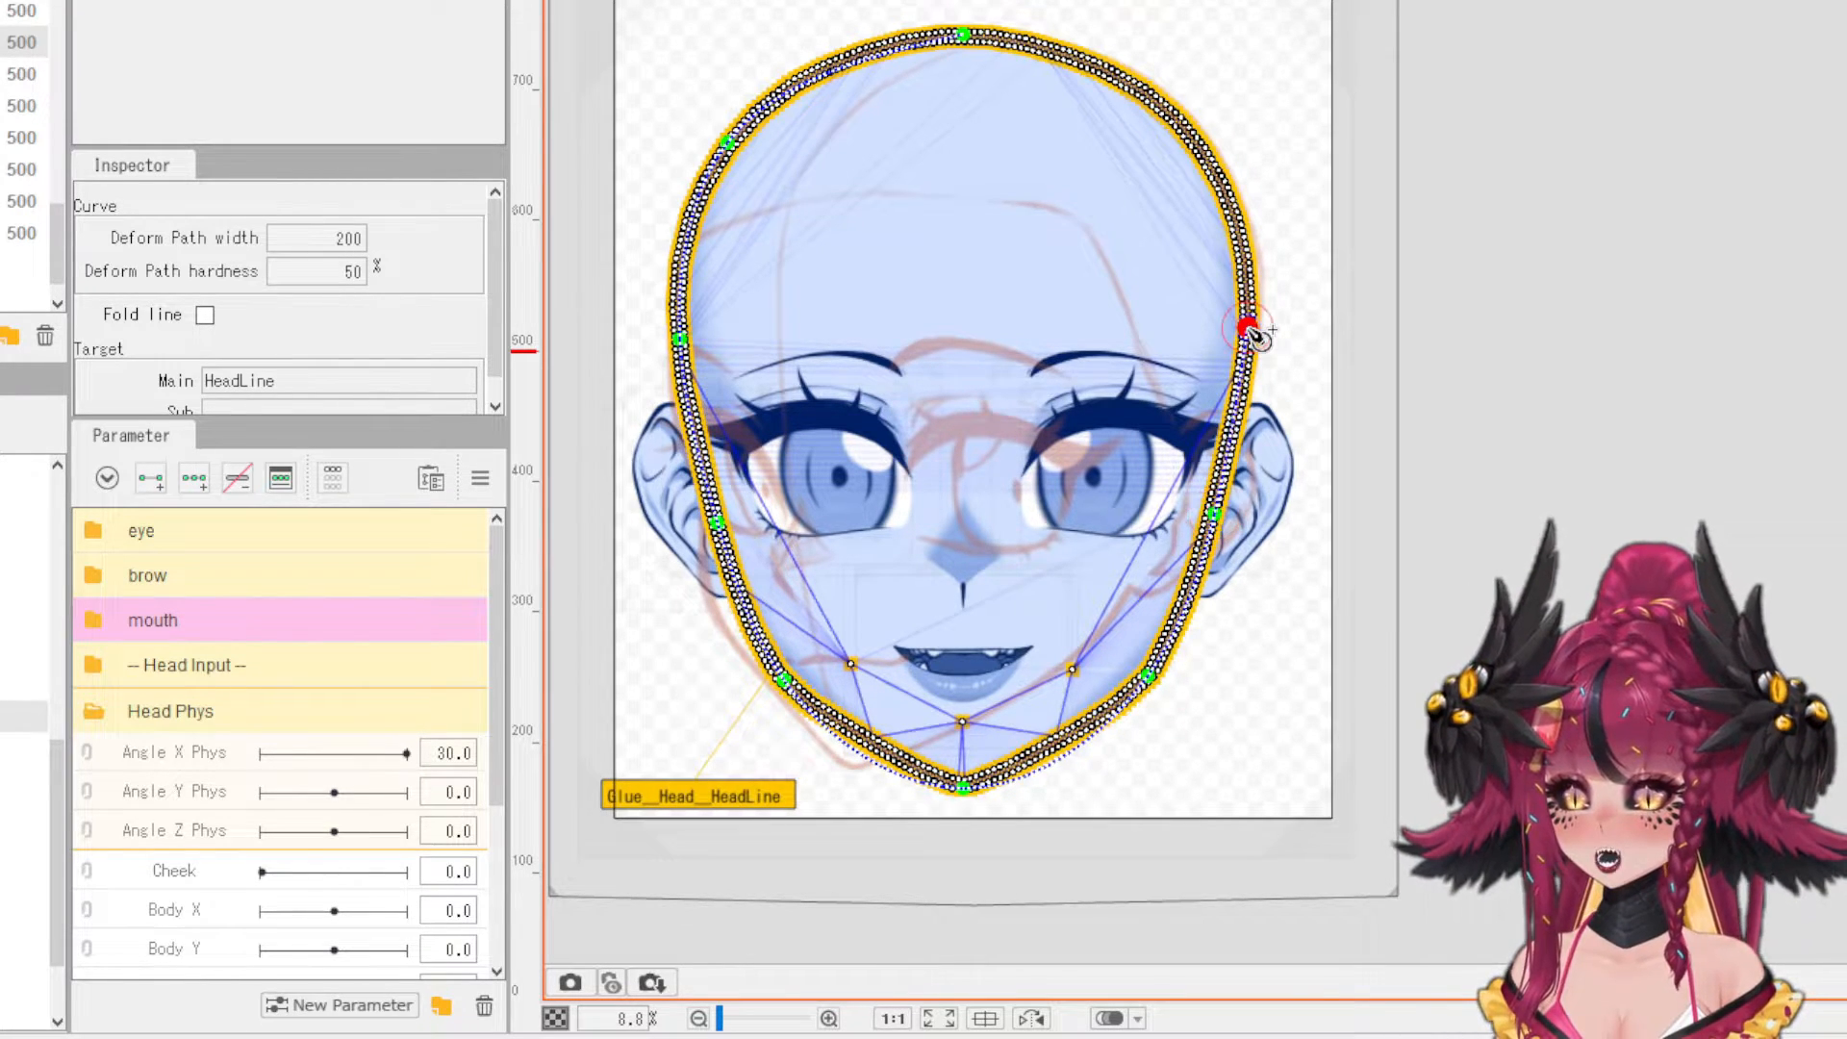
left_click(1192, 135)
left_click(963, 36)
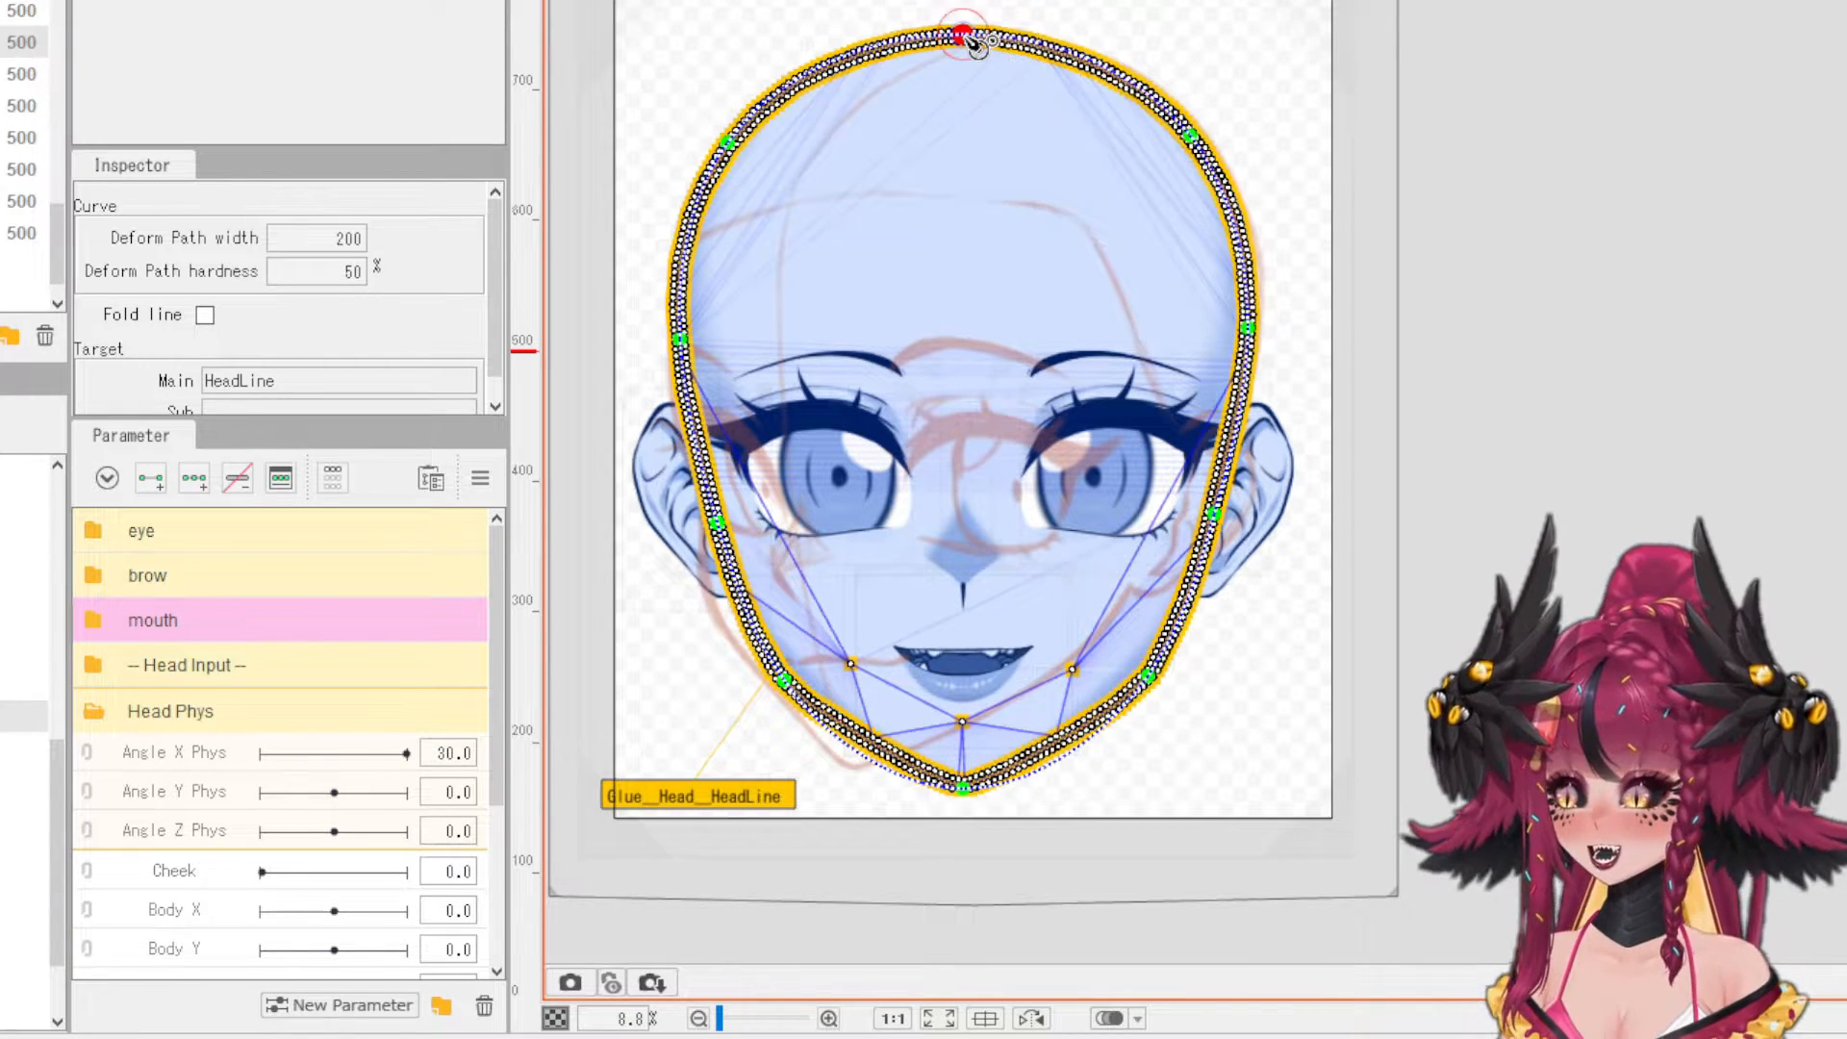
scroll(974, 42, "up", 5)
scroll(974, 42, "down", 5)
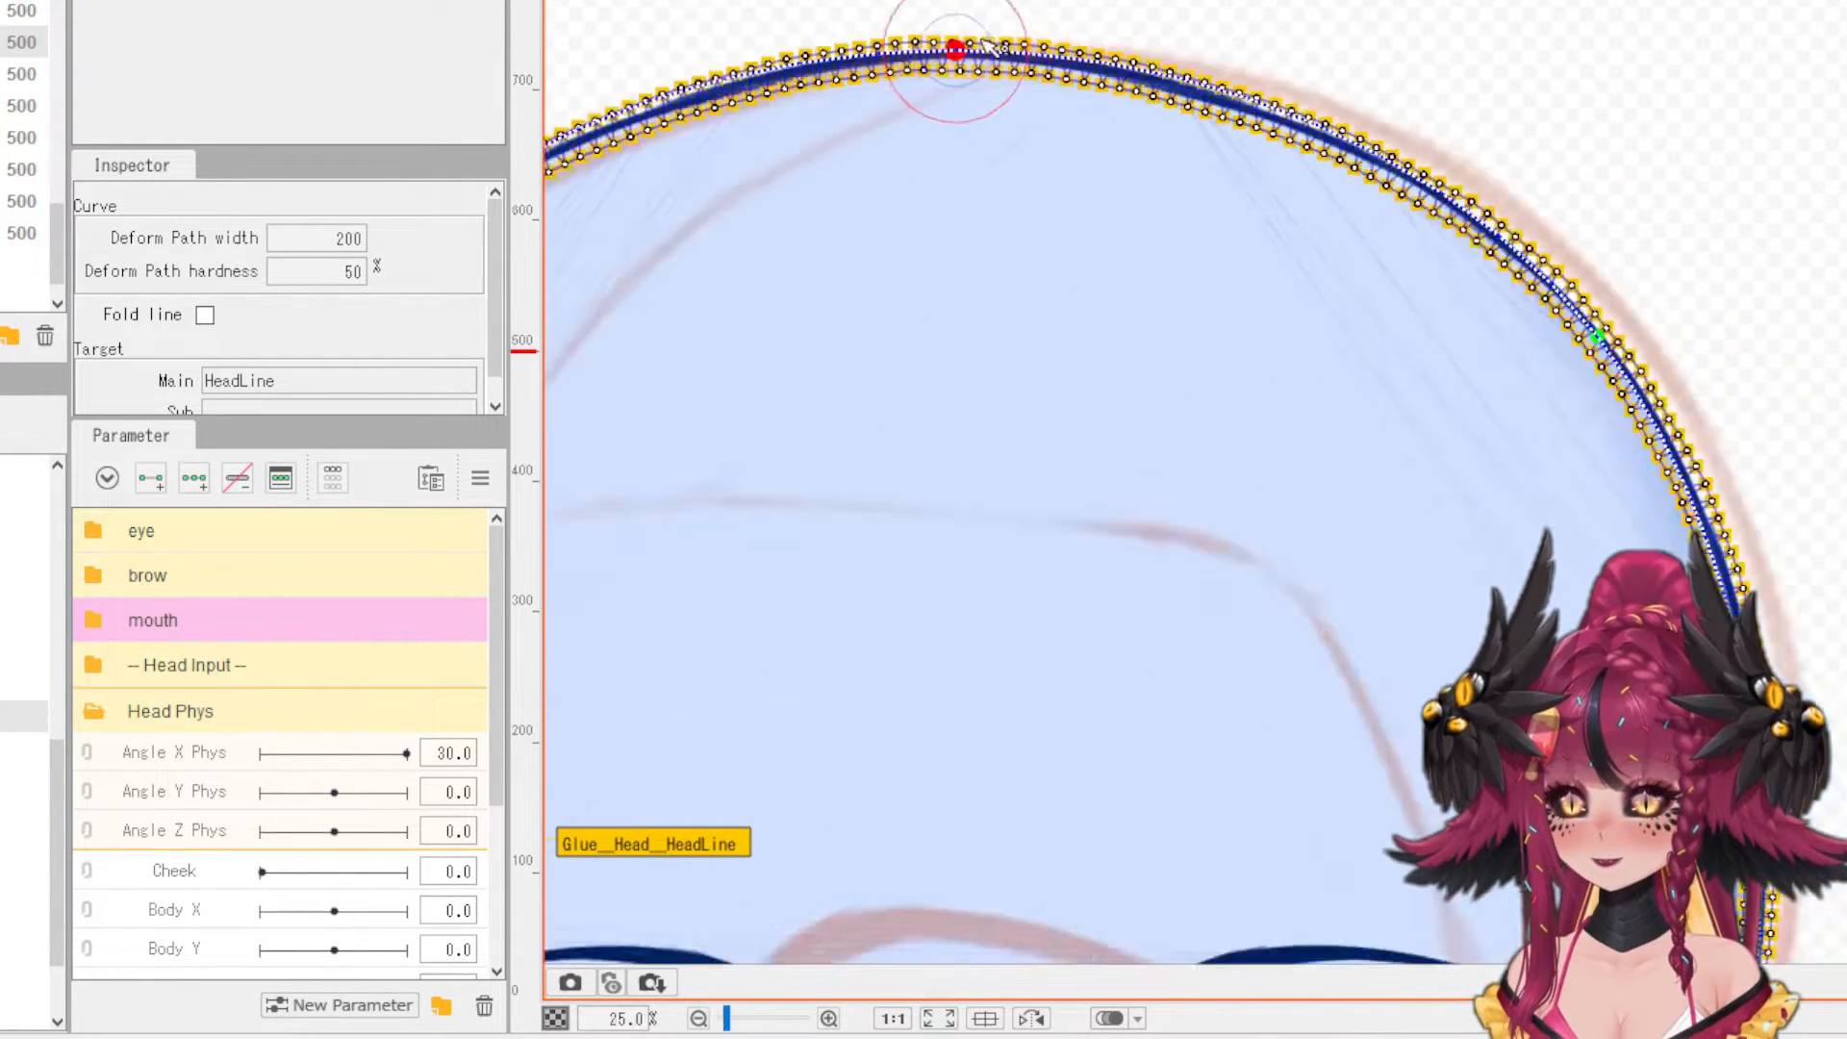
- Select the glued face and HeadLine meshes together, add three keys to Angle X Phys and set it to -30
key("ctrl+a")
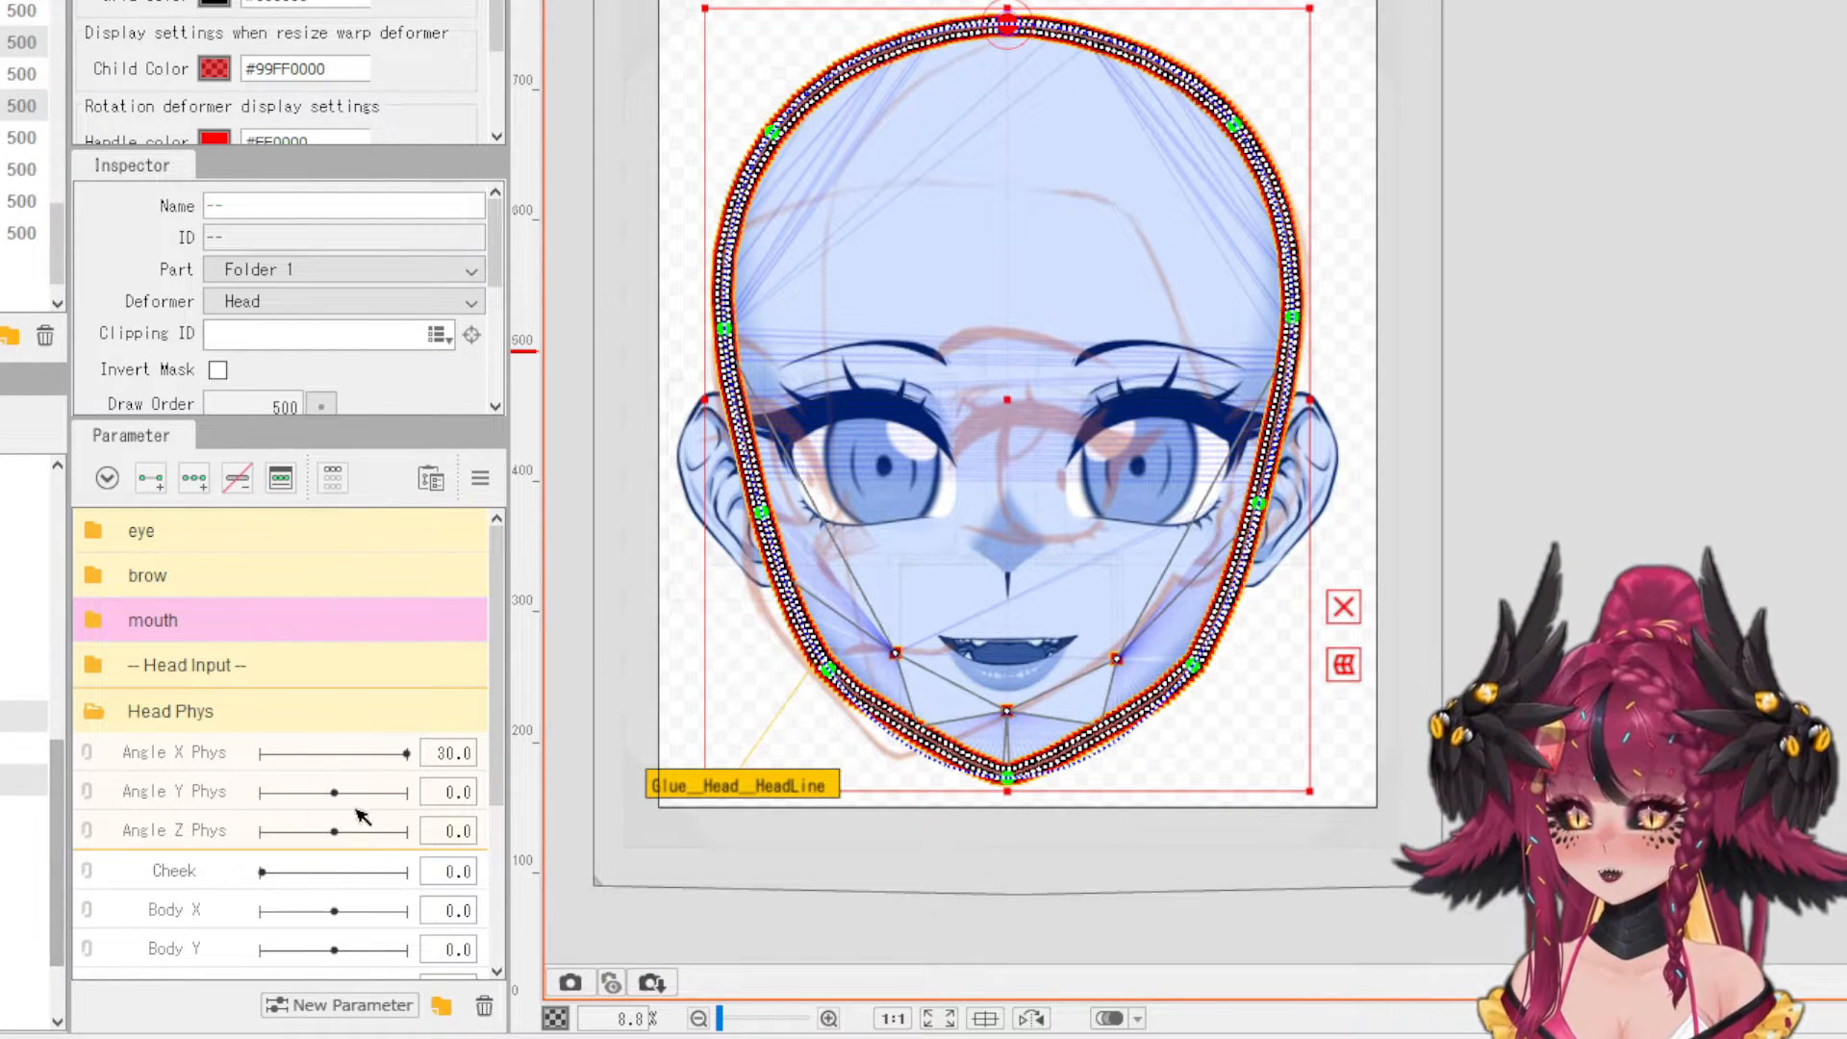
left_click(159, 753)
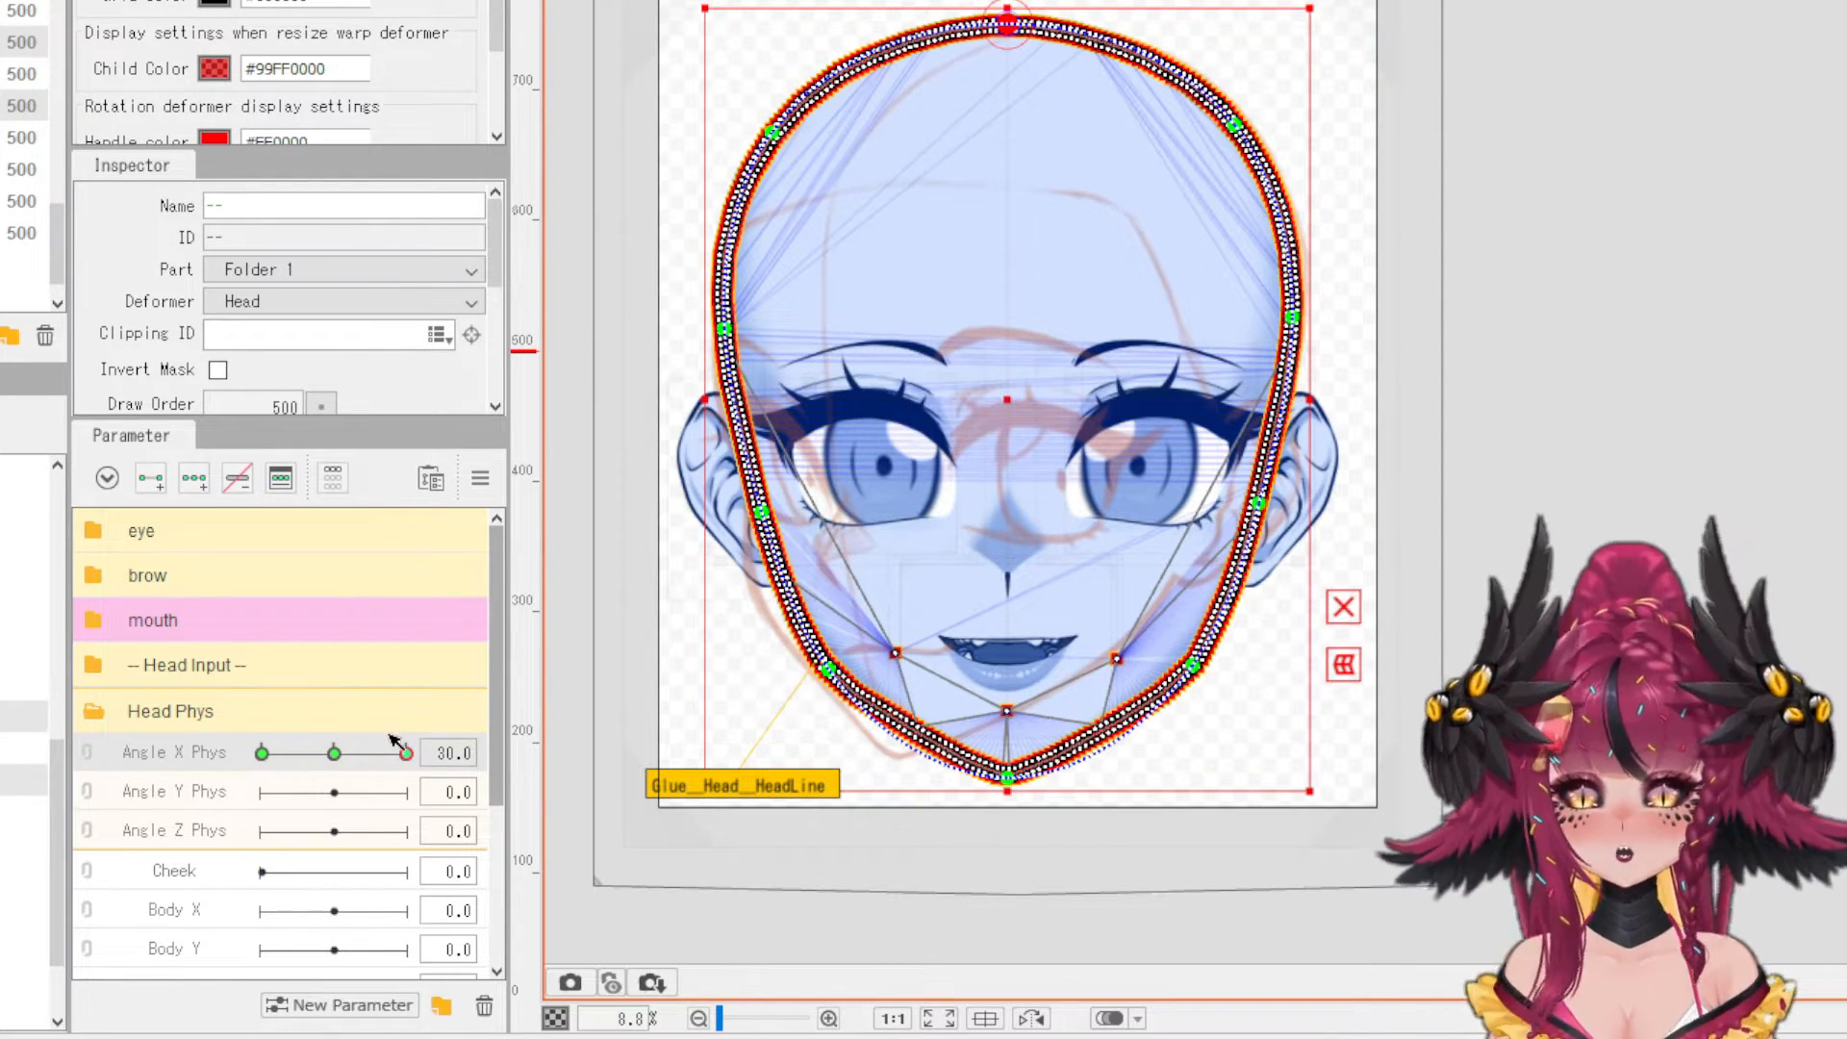
left_click_drag(406, 753, 163, 753)
- Apply a temporary deformation at Angle X Phys -30, shifting the chin and face centre left and raising the left jaw
scroll(742, 439, "up", 2)
left_click(1343, 664)
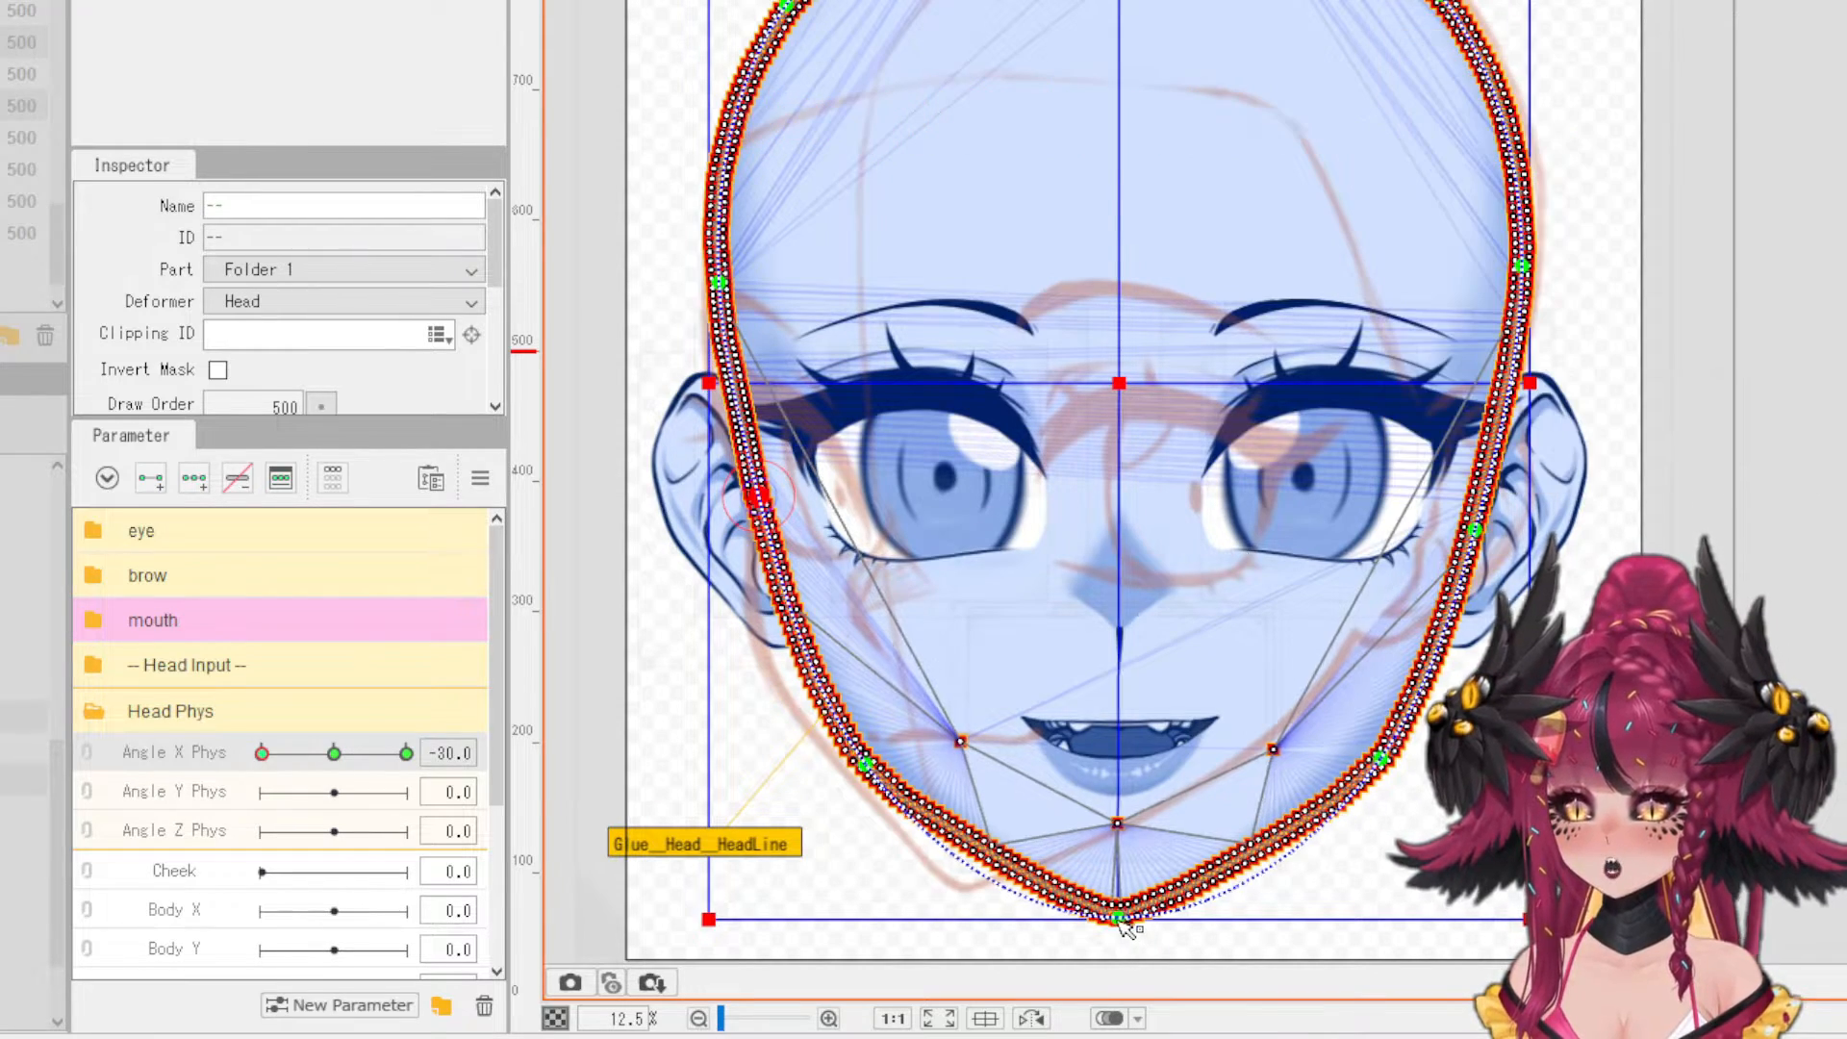
left_click_drag(1131, 922, 1001, 899)
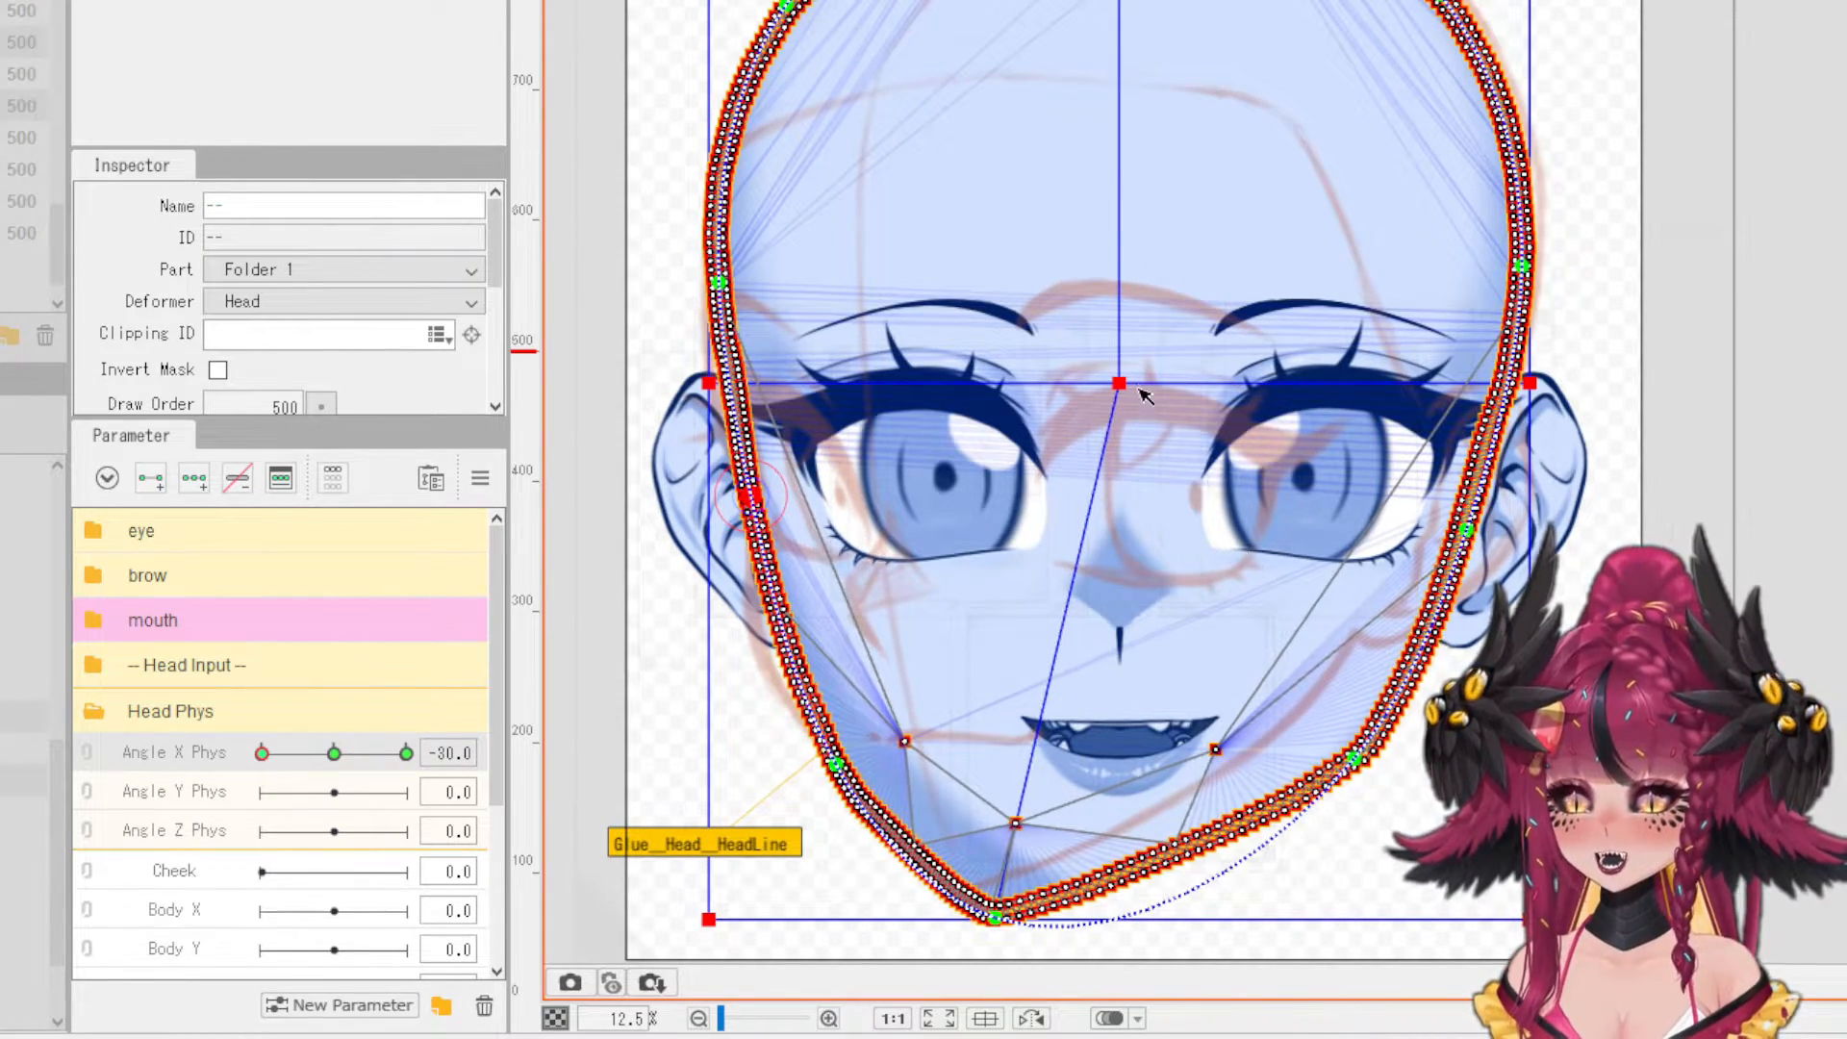
left_click_drag(1132, 385, 1044, 374)
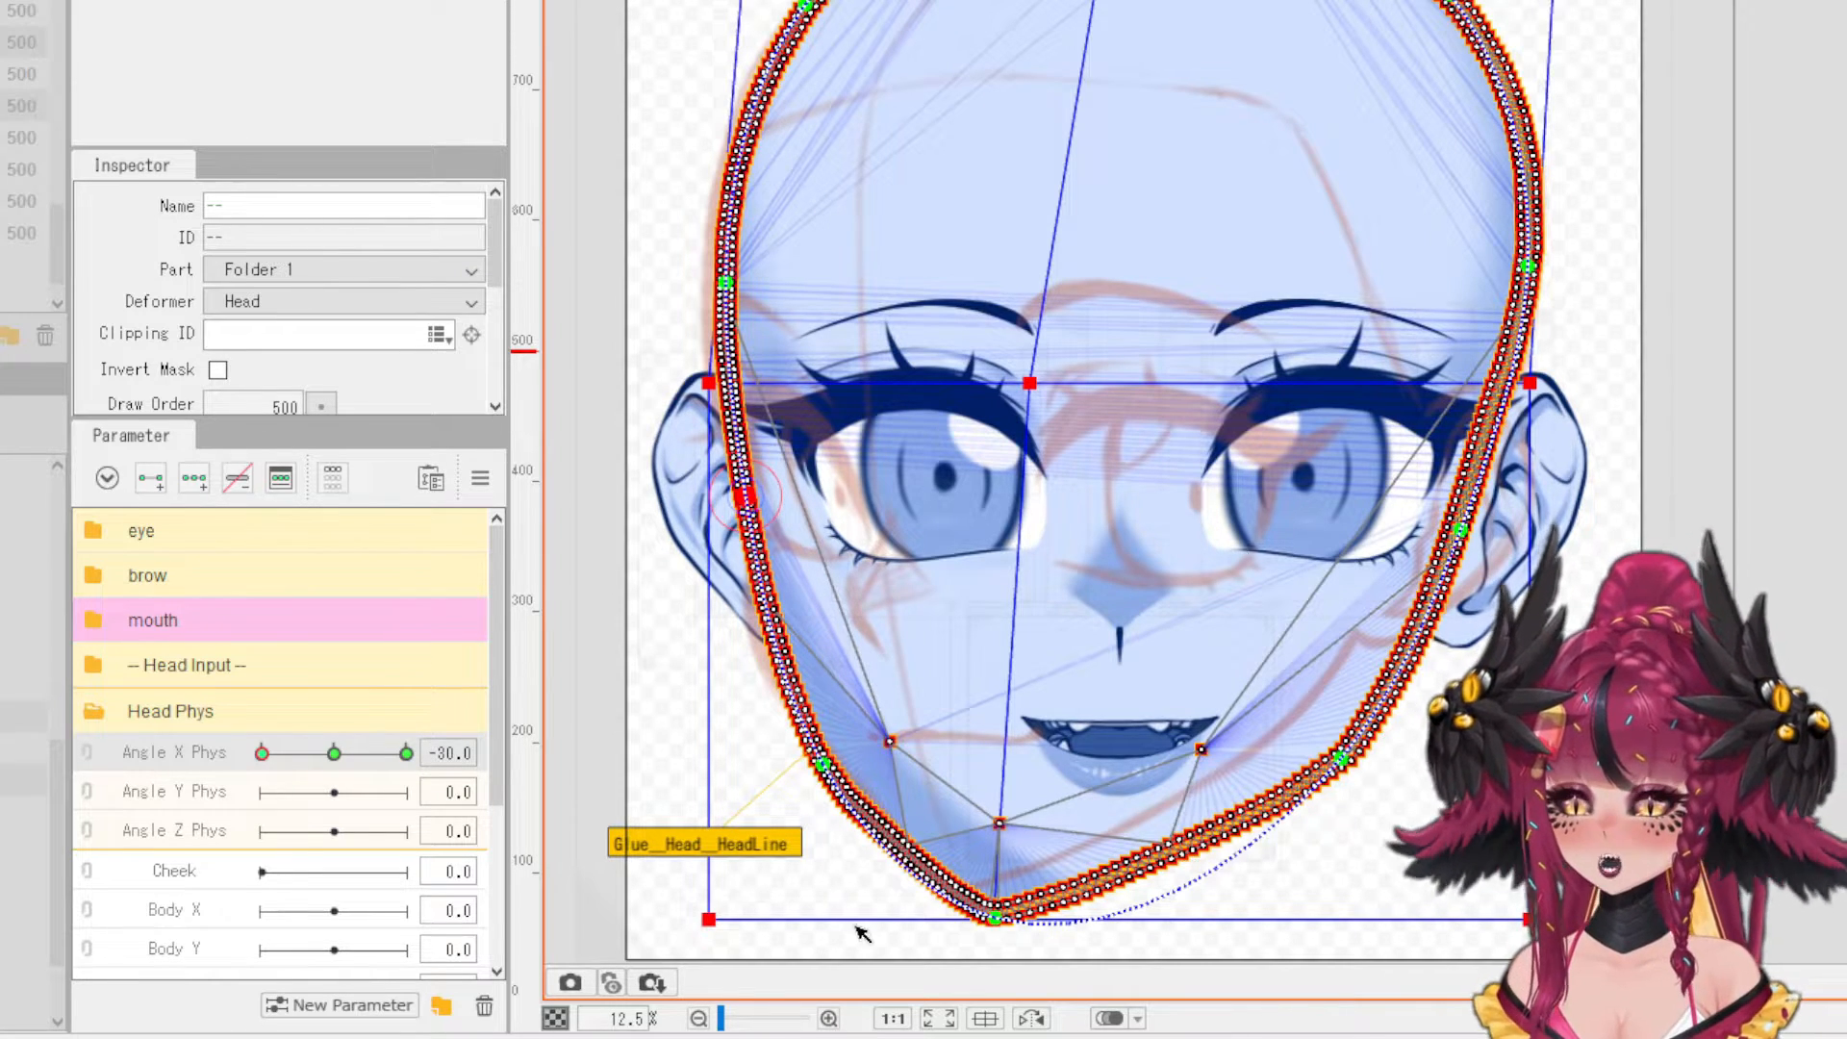
left_click_drag(709, 921, 637, 791)
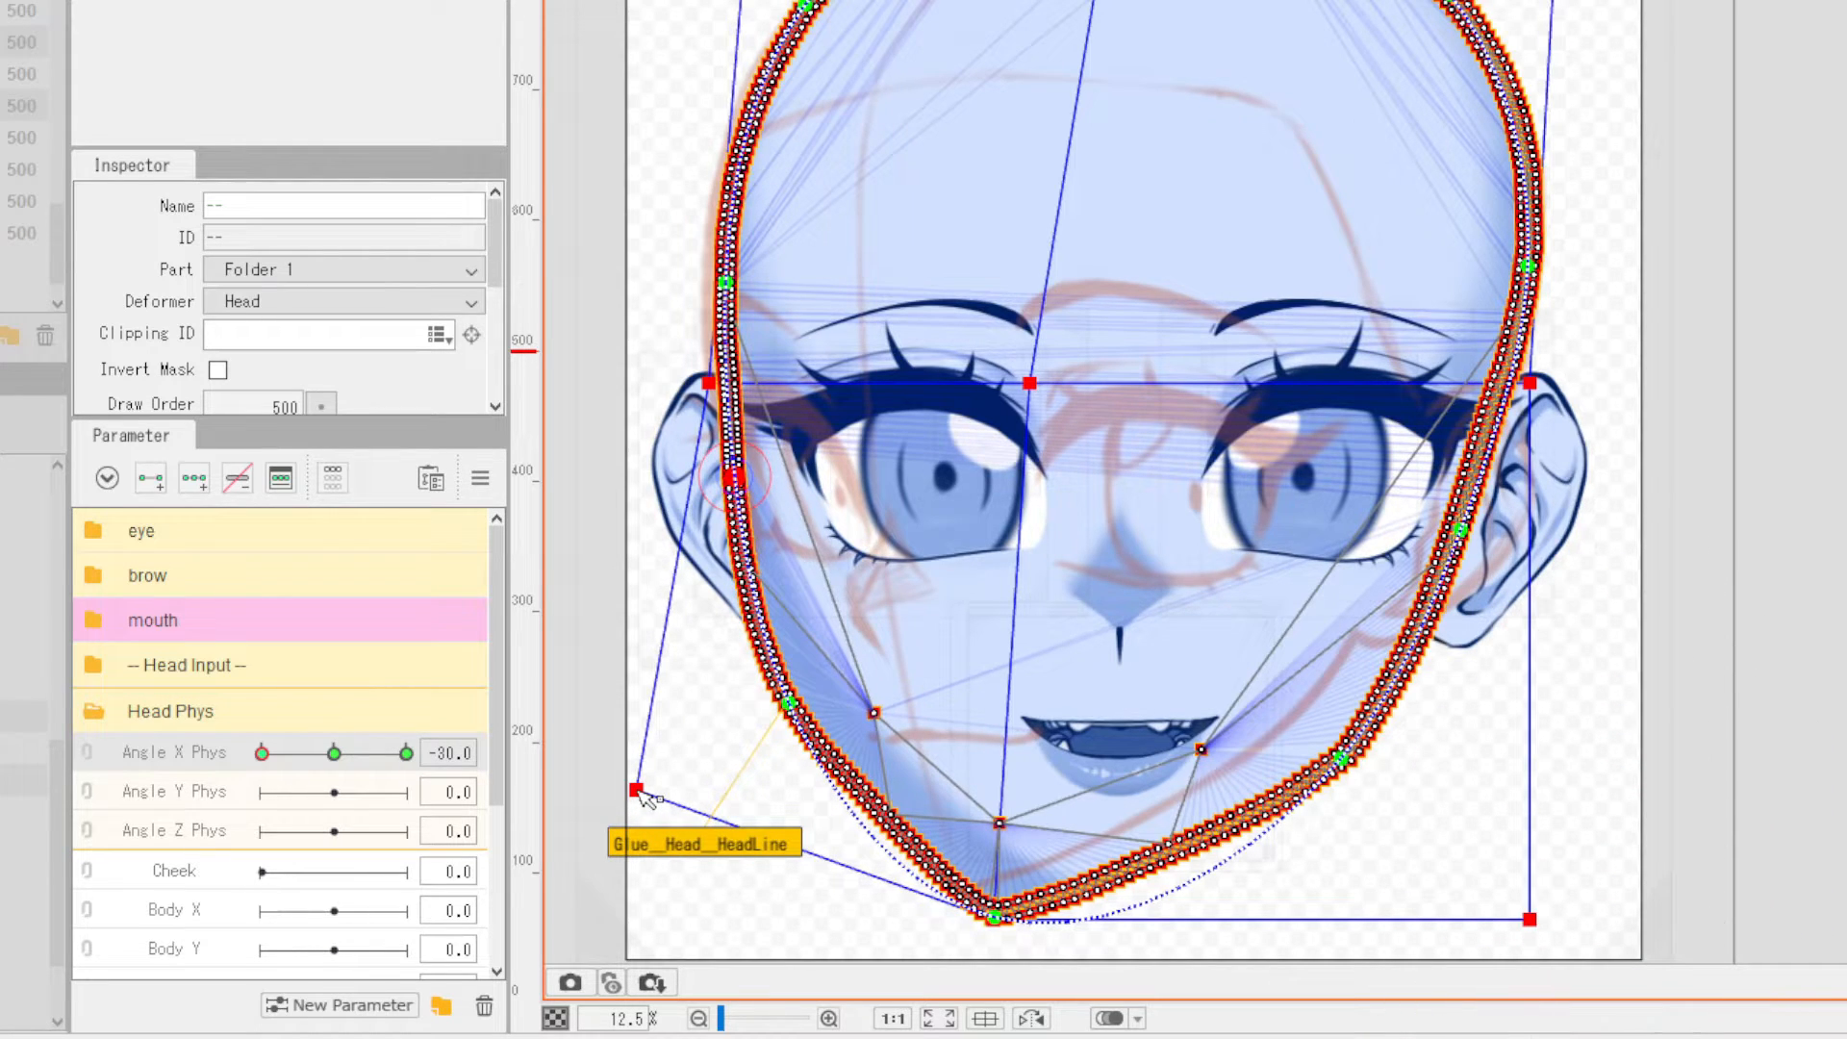
left_click_drag(1008, 921, 970, 897)
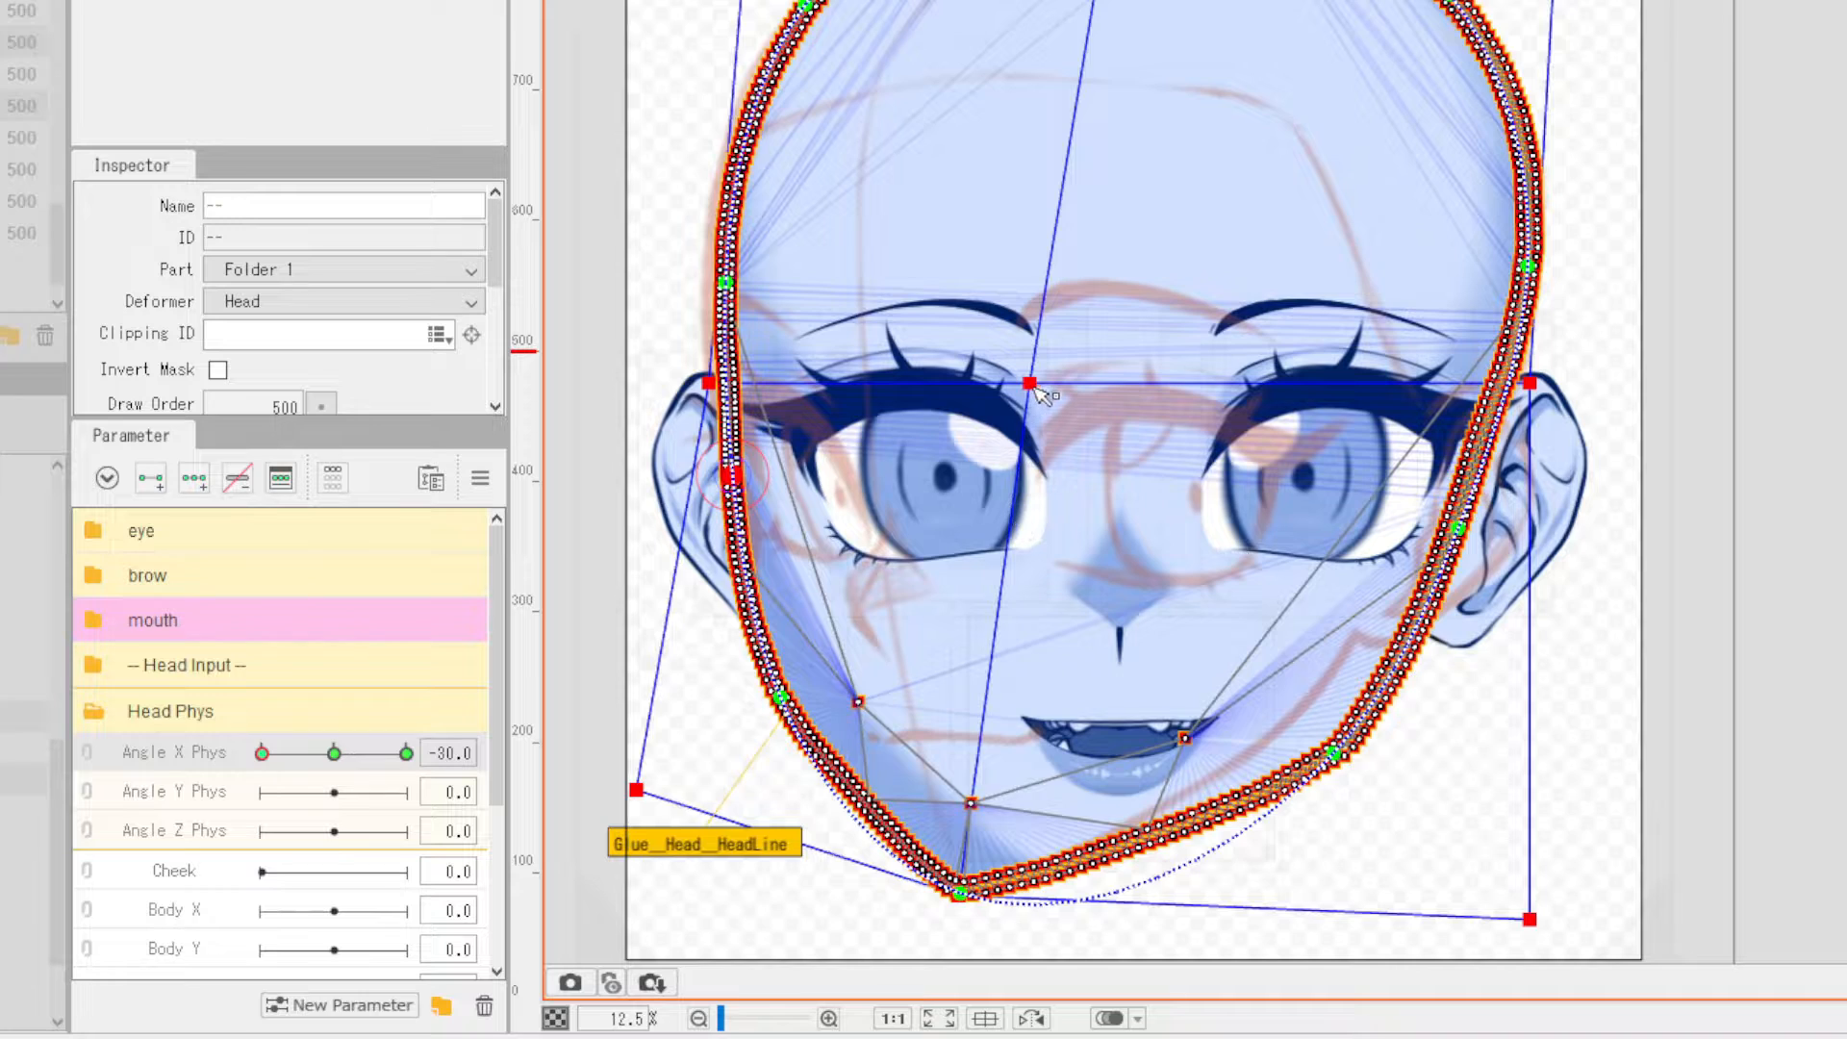
left_click_drag(1036, 388, 1066, 378)
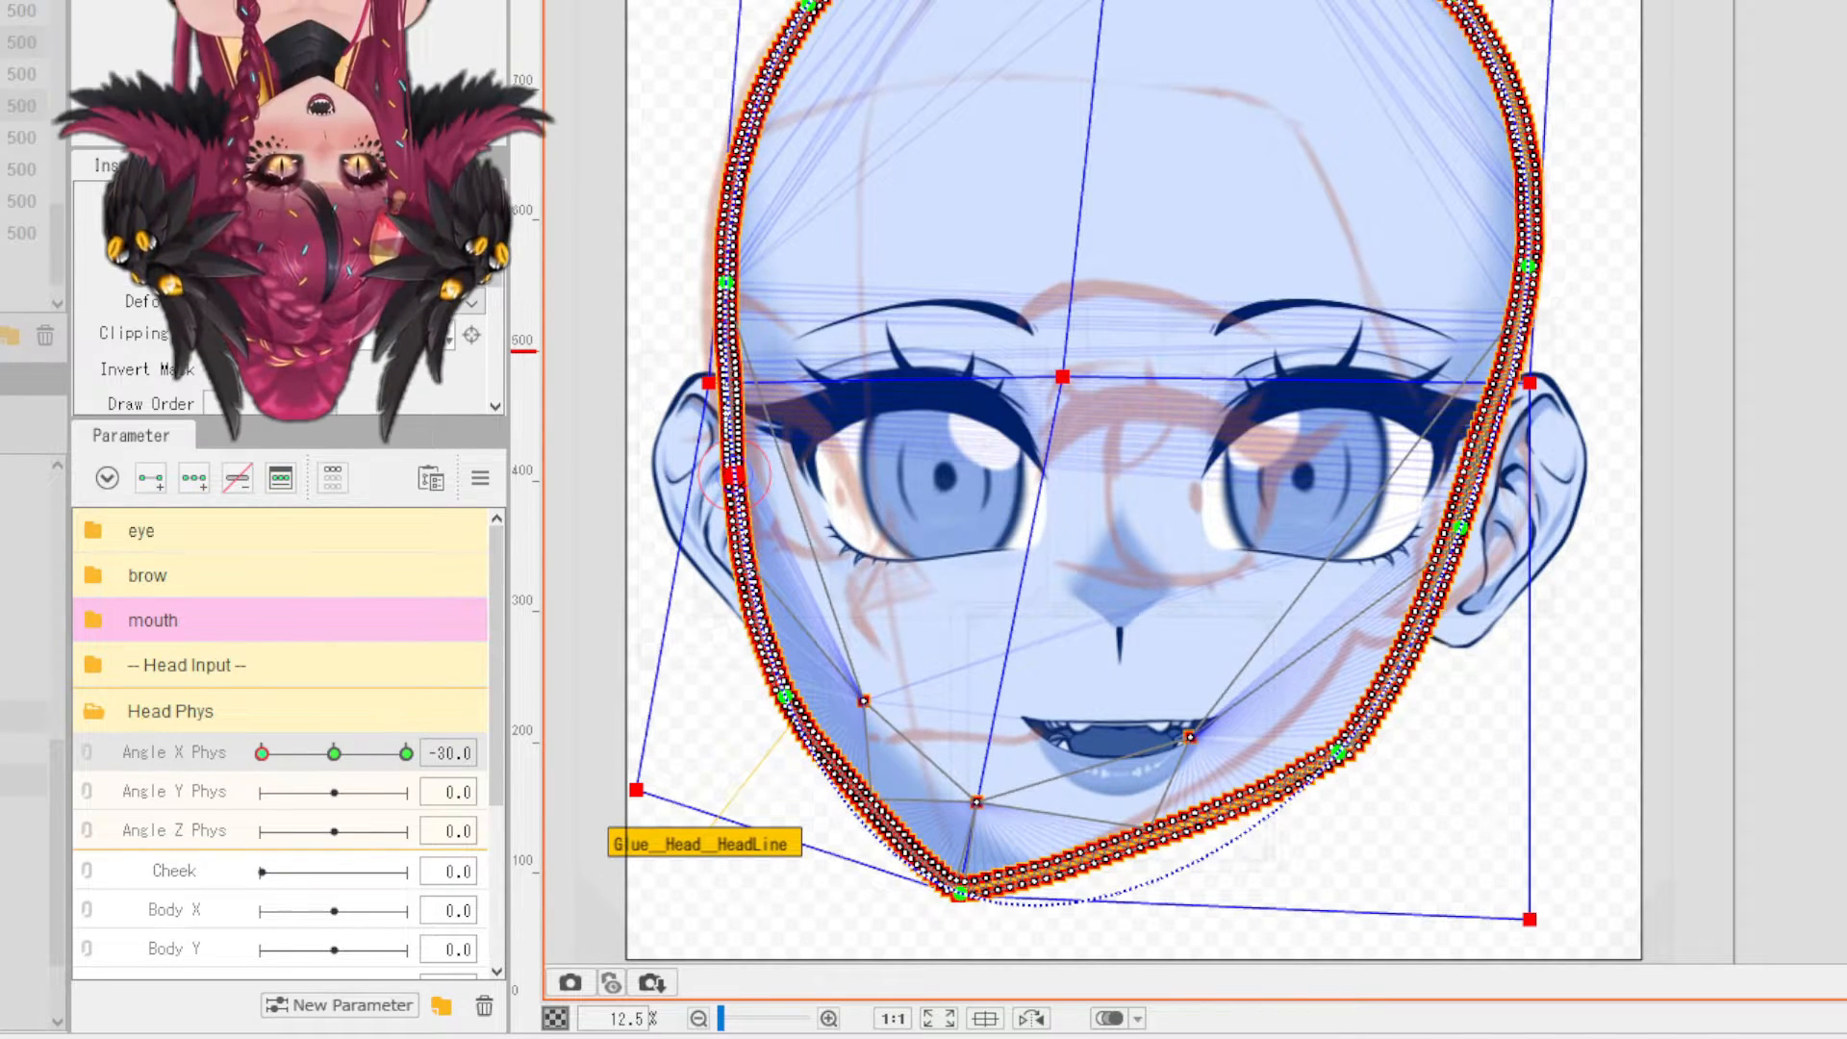
- Adjust the deform path points along the left temple, cheek and jaw to follow the sketched head-turn contour
scroll(733, 474, "up", 5)
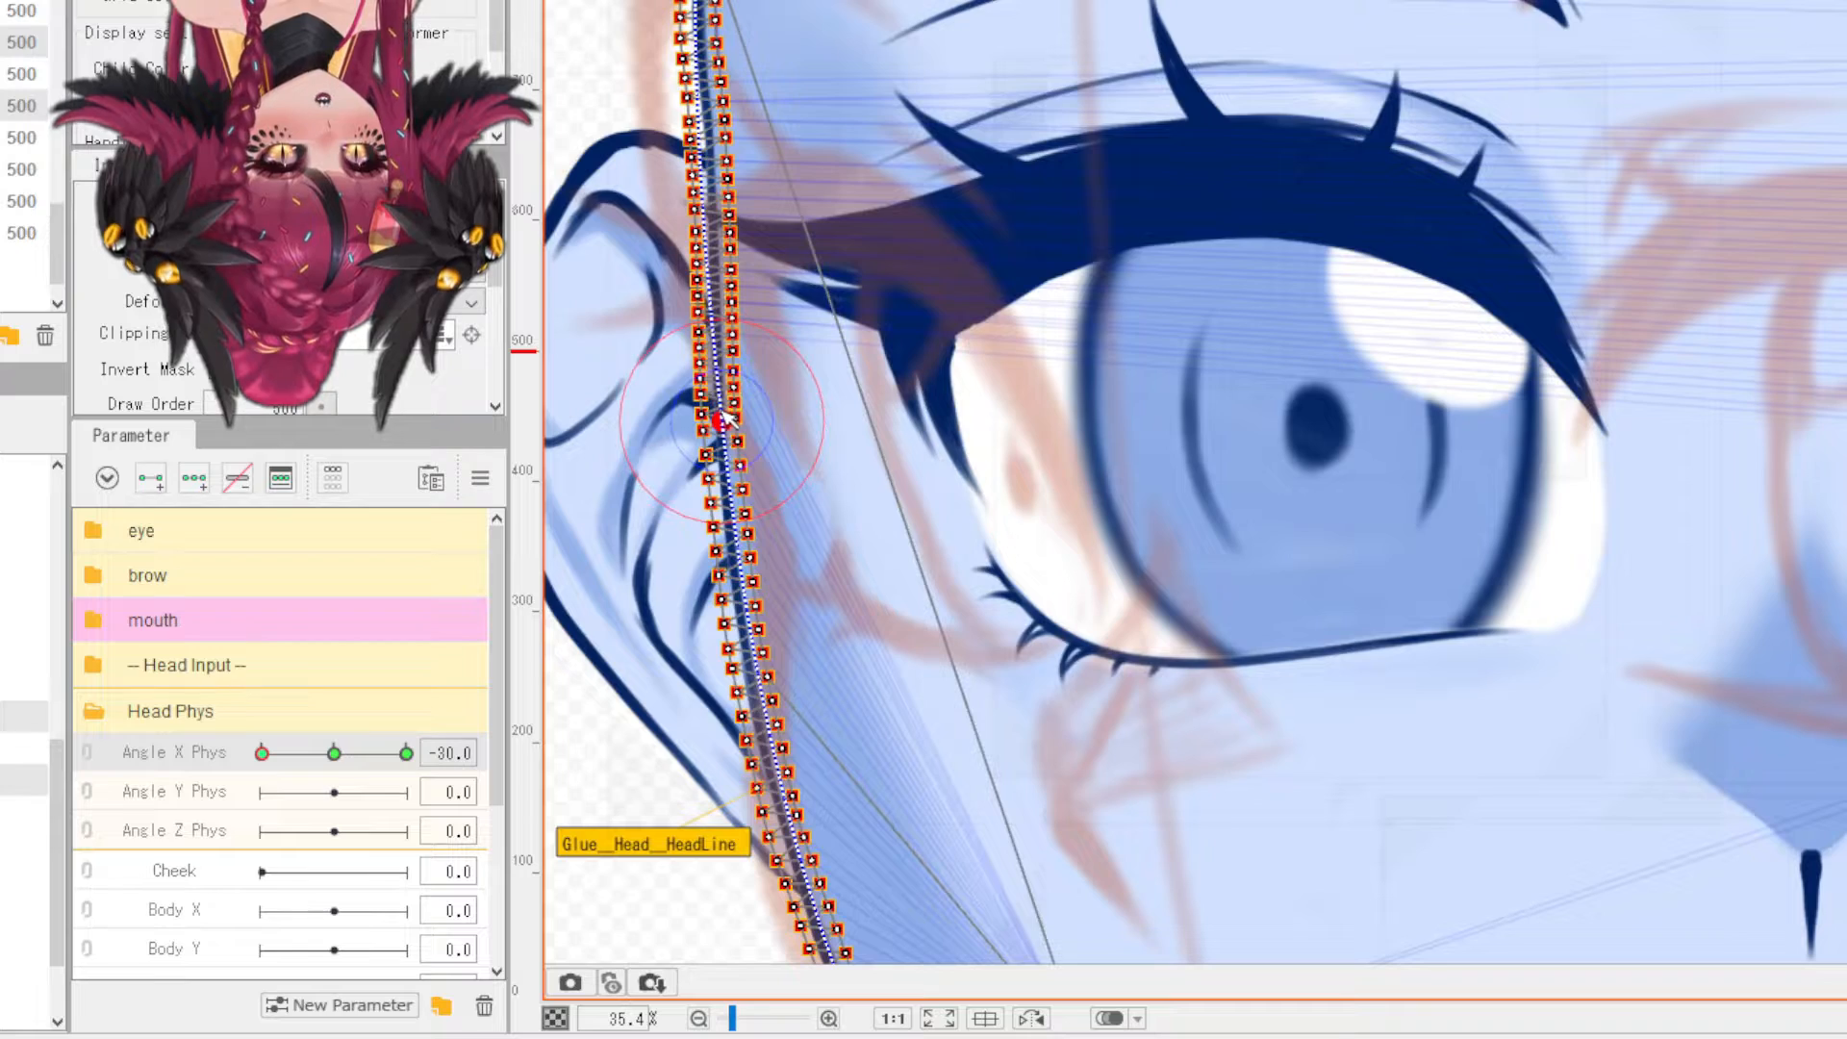
left_click_drag(729, 419, 765, 437)
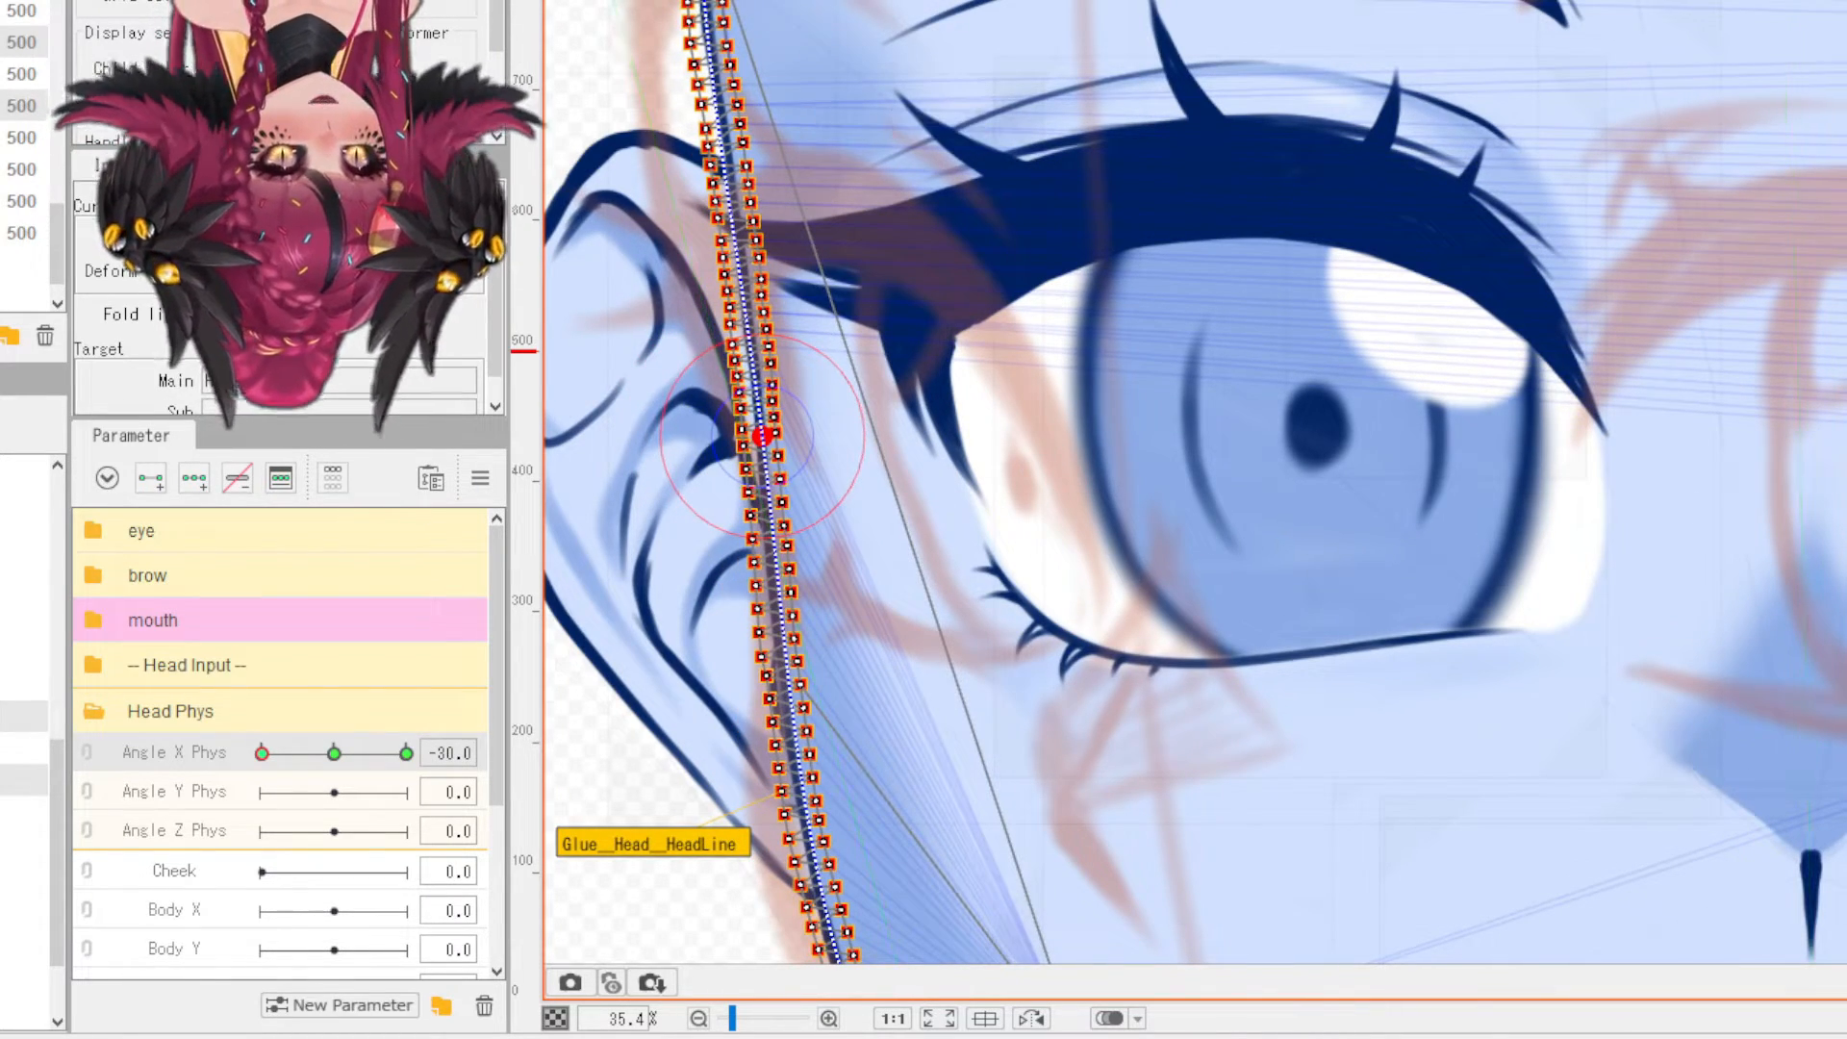
left_click_drag(706, 2, 676, 2)
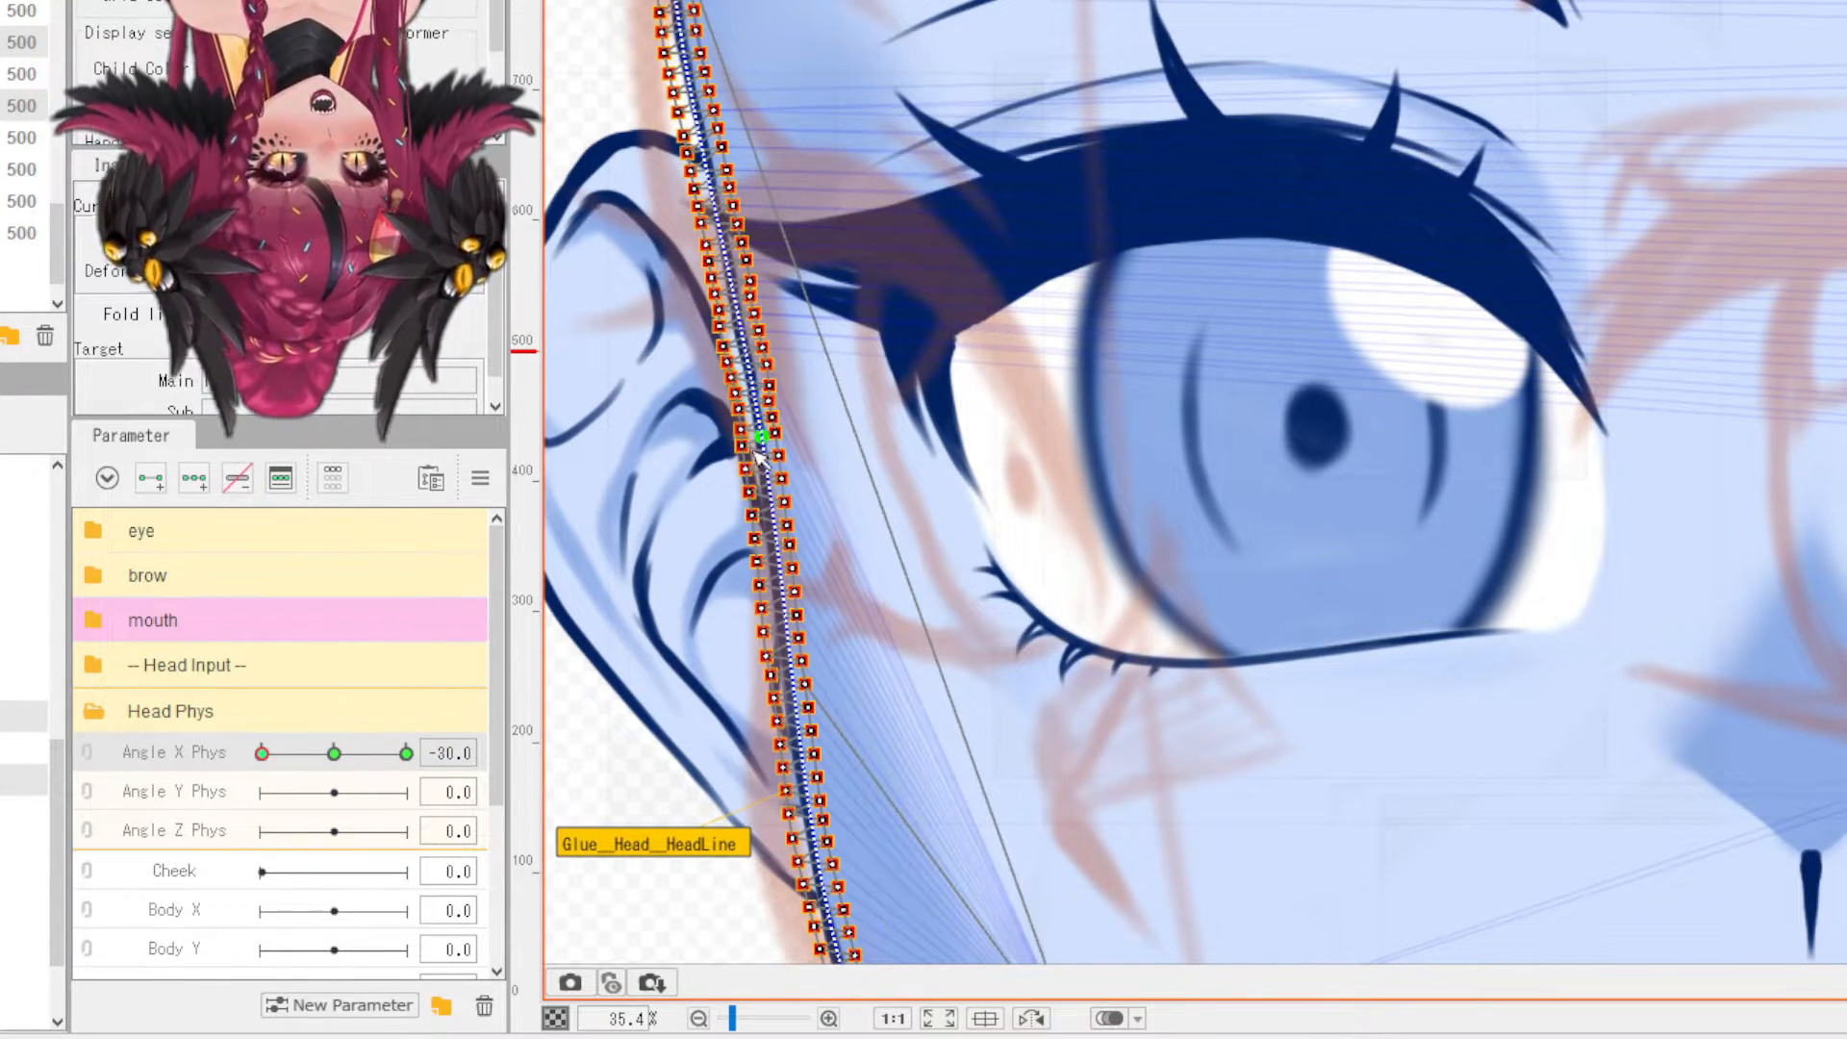
mouse_move(760, 442)
left_mouse_down()
mouse_move(755, 466)
mouse_move(725, 386)
mouse_move(745, 370)
mouse_move(760, 514)
mouse_move(763, 468)
left_mouse_up()
scroll(763, 467, "down", 3)
scroll(770, 673, "up", 2)
left_click_drag(813, 702, 762, 621)
scroll(770, 654, "down", 2)
scroll(806, 707, "up", 2)
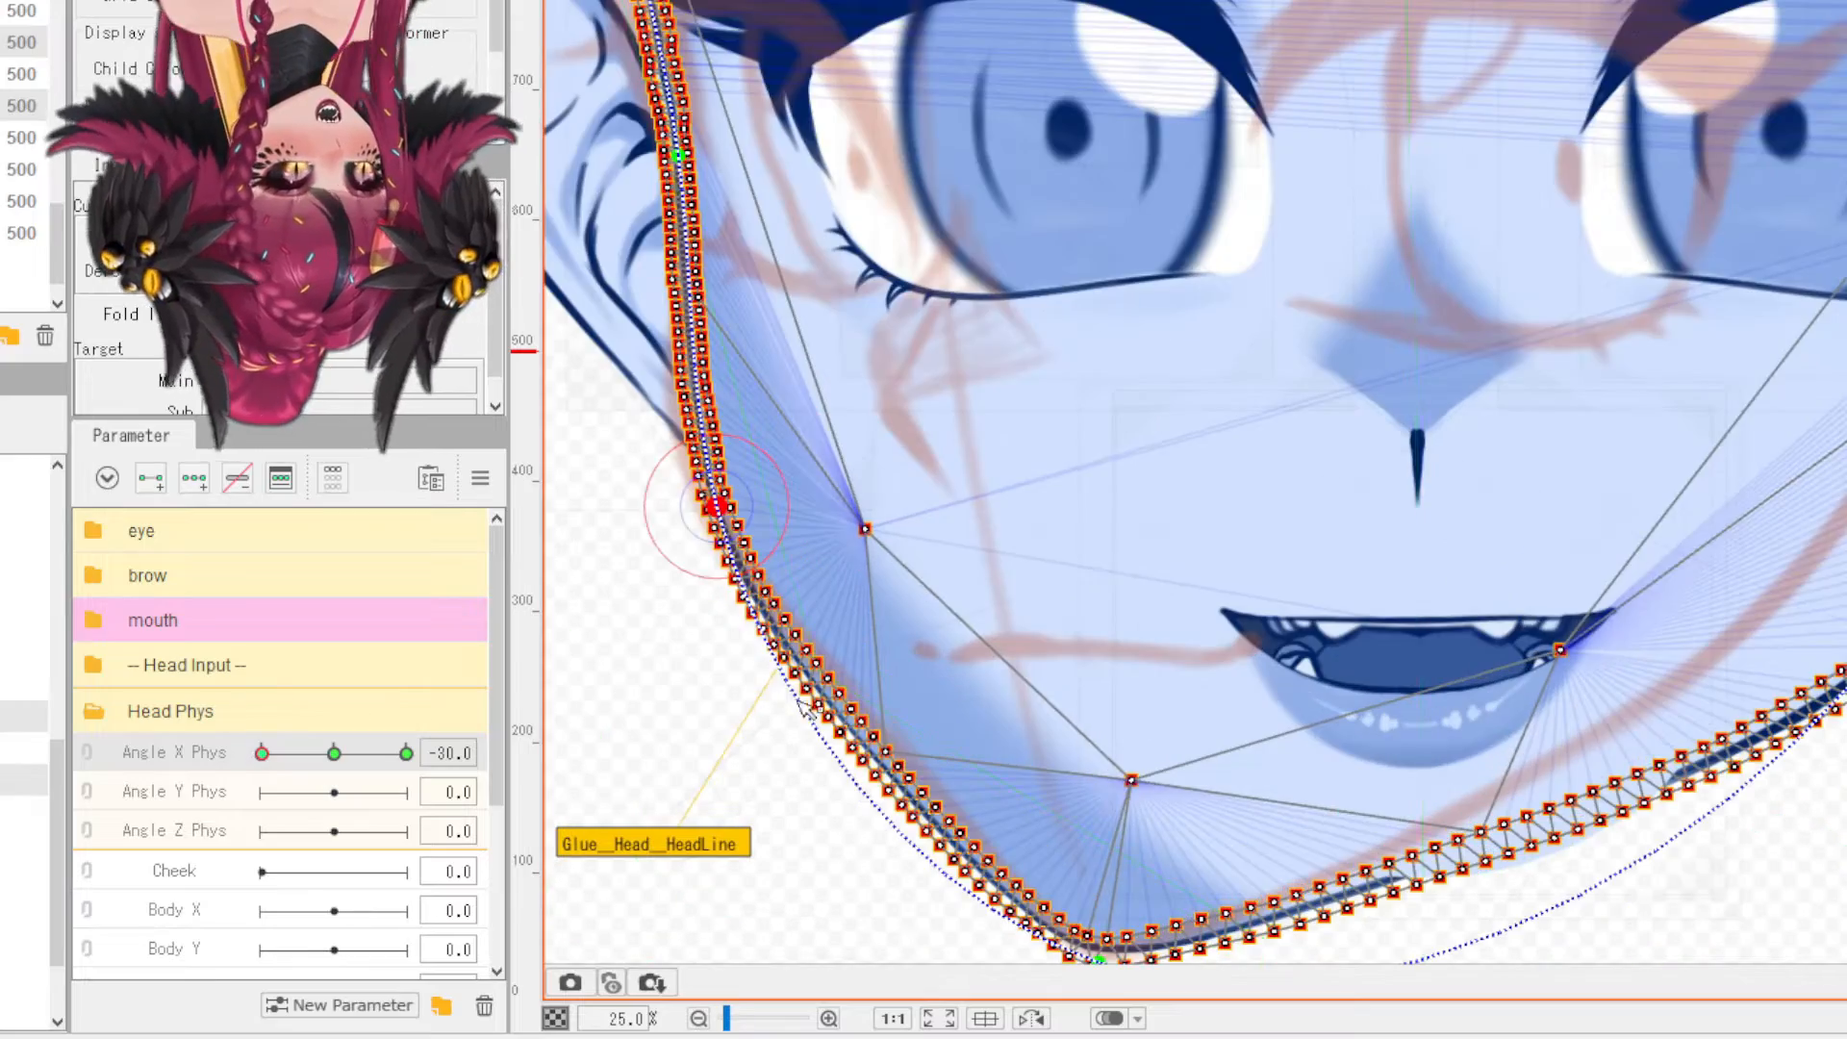
- Adjust the deform path points at the chin and right jaw corner to follow the sketched head-turn contour
scroll(1023, 887, "down", 2)
scroll(991, 859, "up", 3)
left_click(991, 864)
scroll(991, 871, "up", 1)
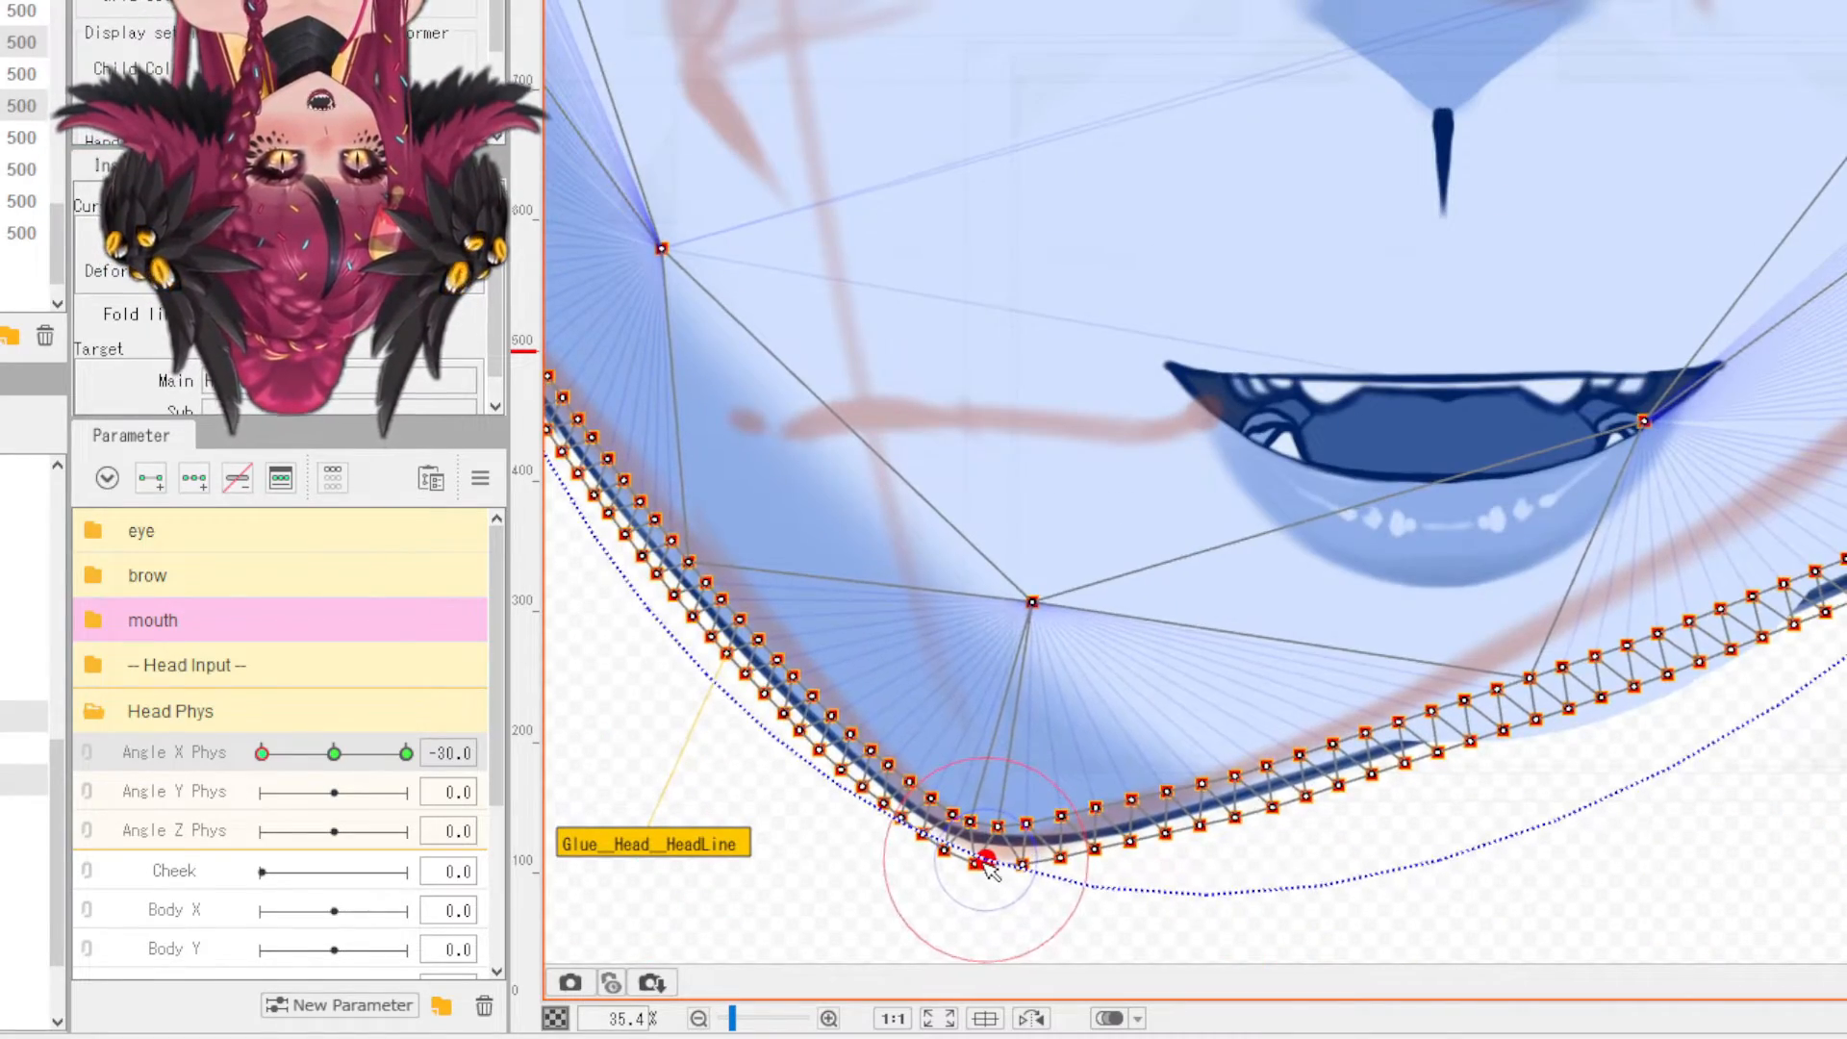
scroll(991, 864, "down", 2)
scroll(1443, 804, "up", 2)
left_click_drag(1462, 654, 1400, 565)
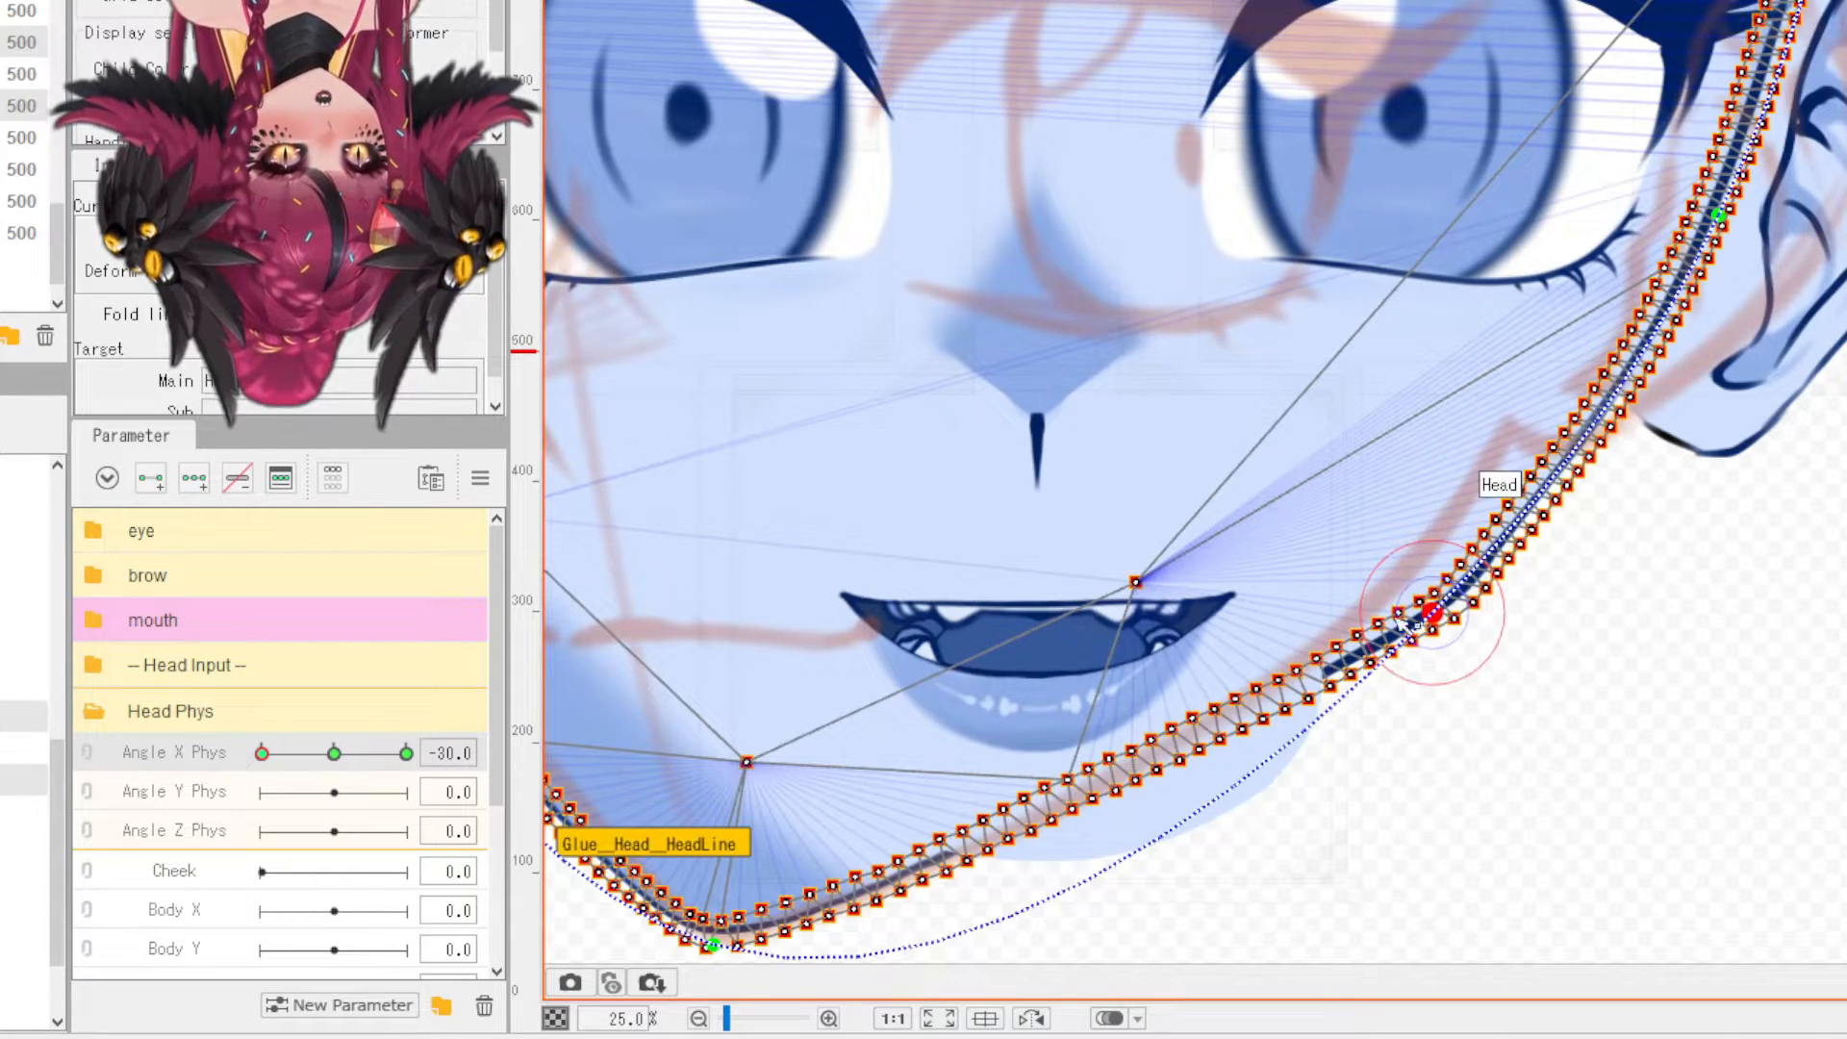
- Refine the deform path on the right cheek and raise the right jaw corner slightly to tighten the face outline
scroll(1404, 627, "down", 1)
left_click_drag(1617, 364, 1602, 348)
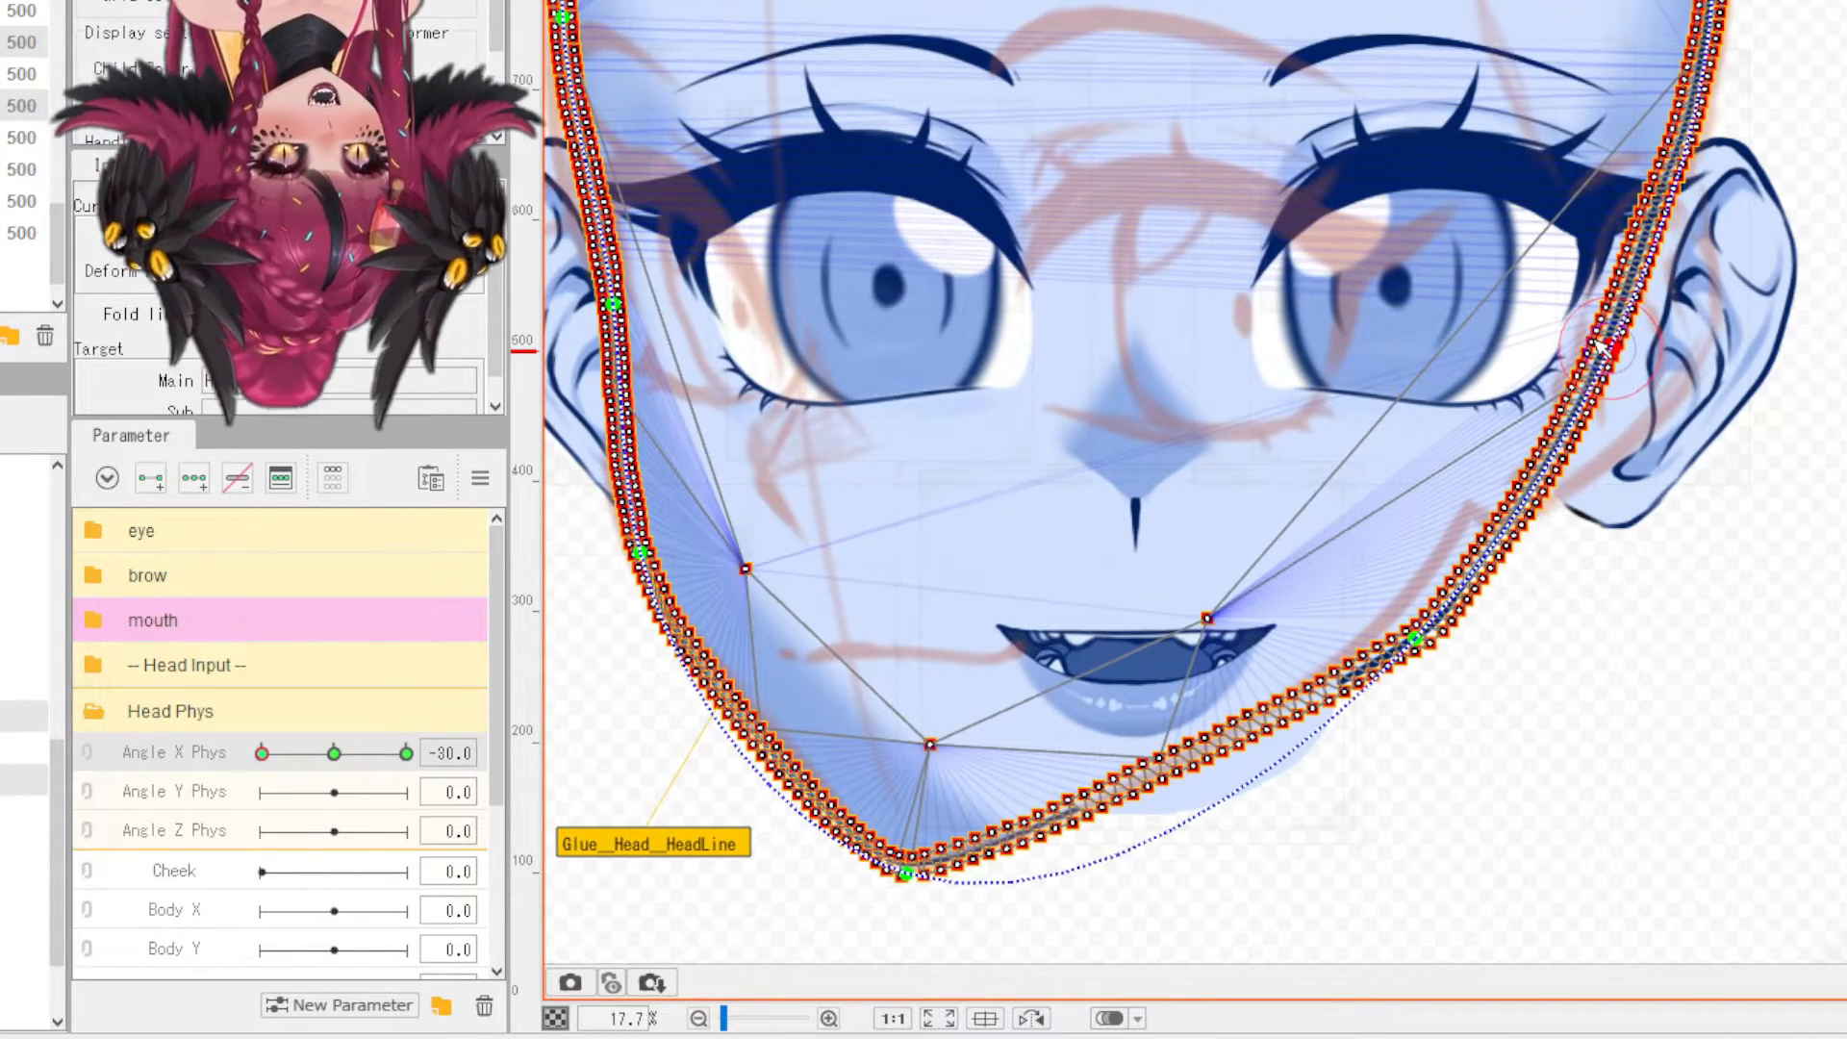
left_click_drag(1430, 639, 1427, 607)
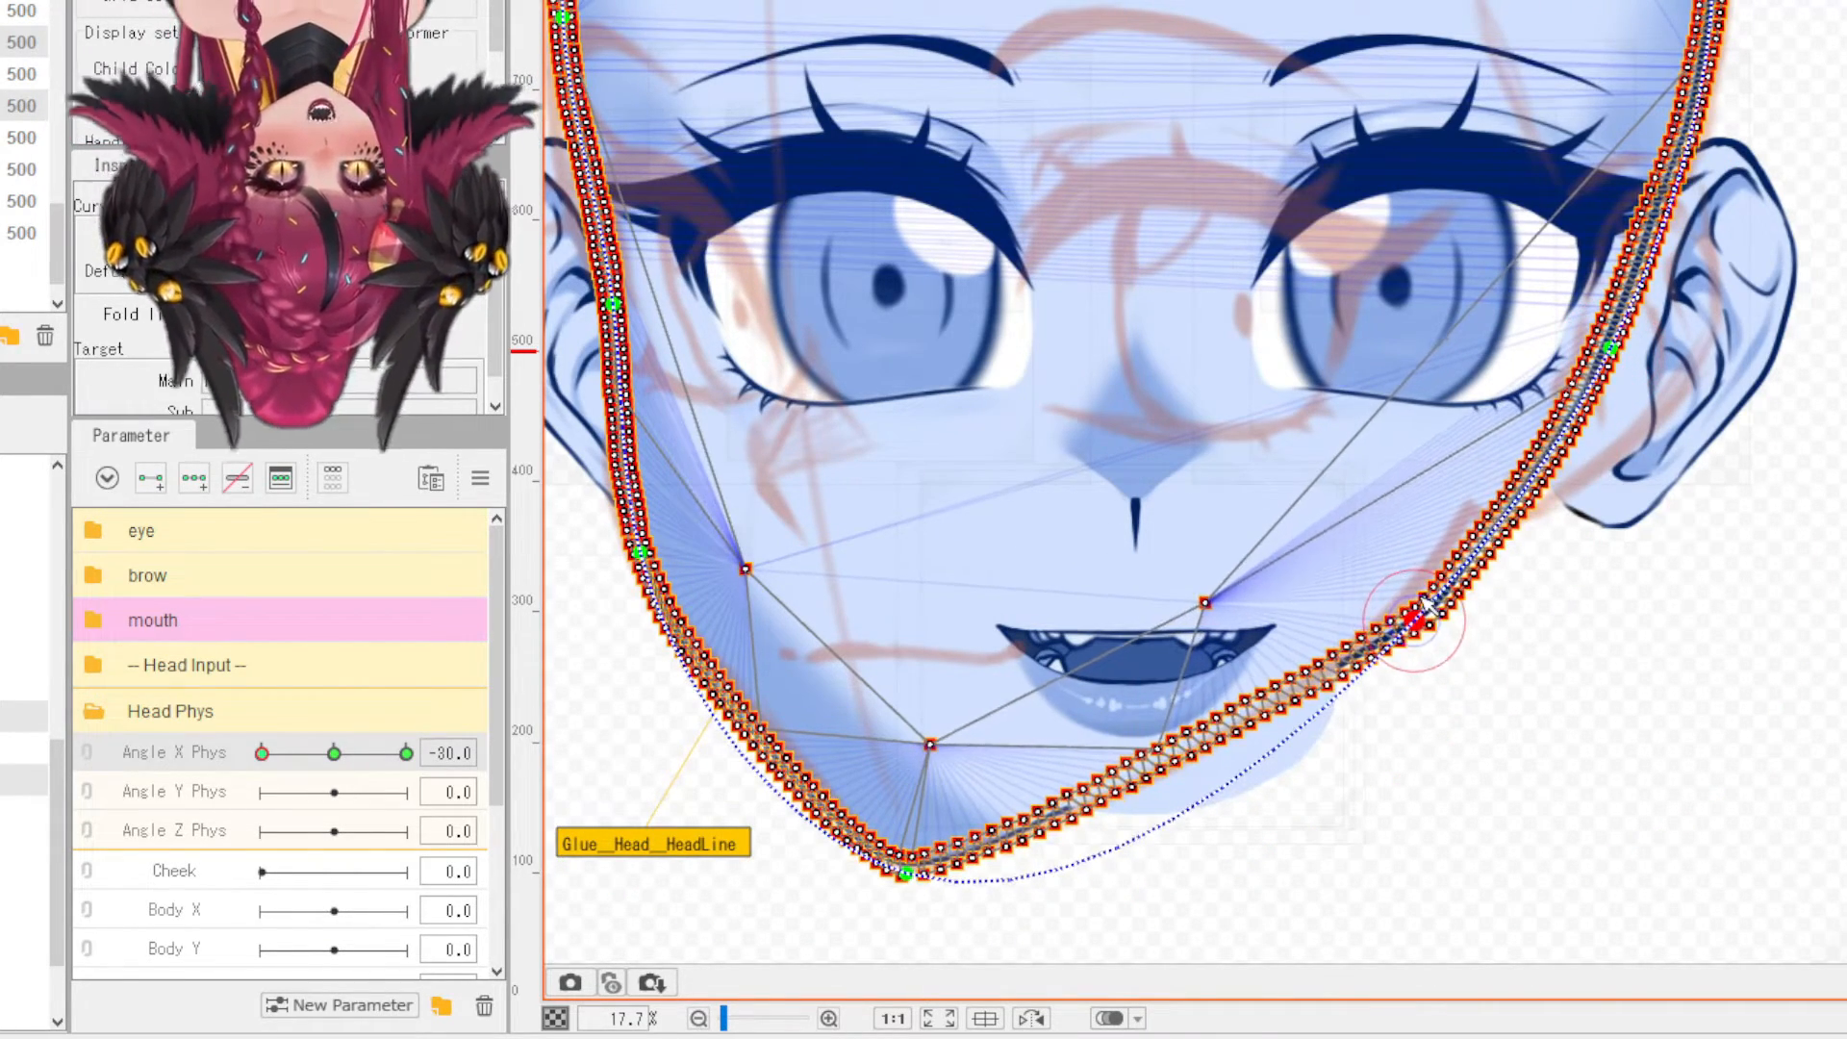
scroll(1427, 606, "down", 1)
scroll(1348, 16, "down", 1)
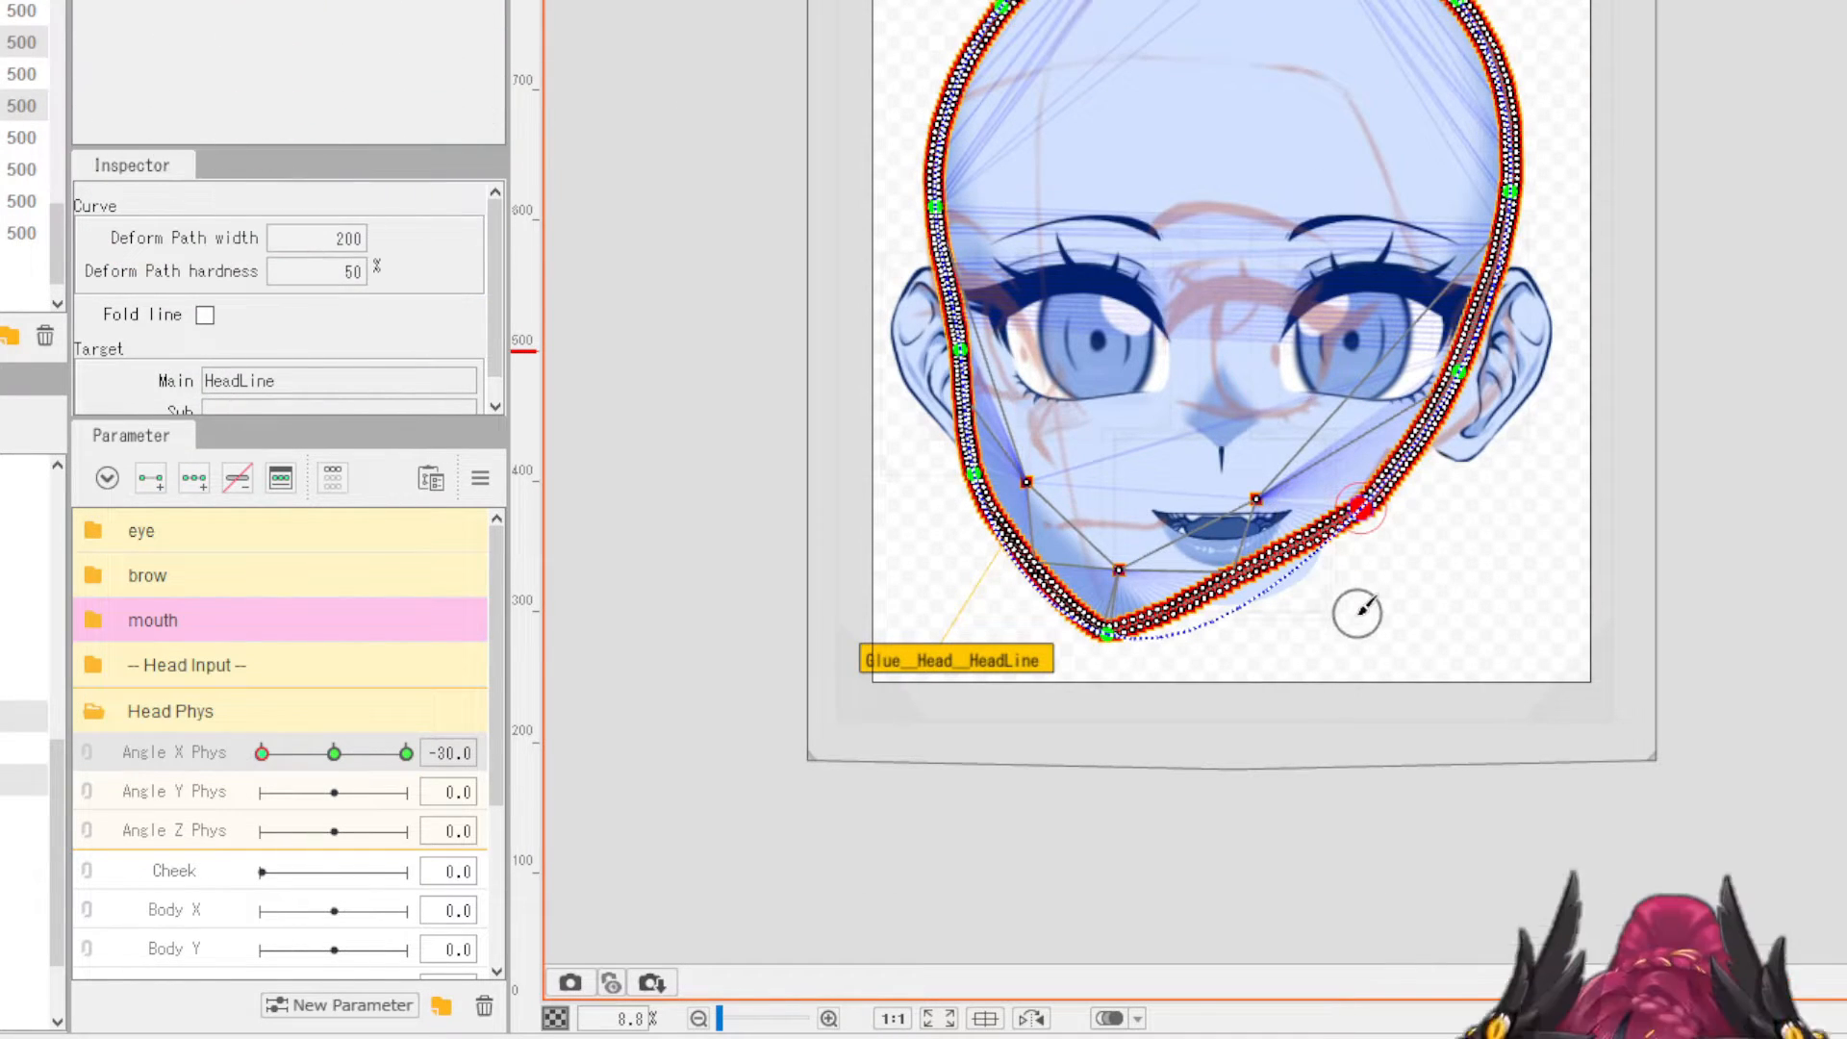
- Smooth the left cheek and jaw outline of the face meshes with the deform brush at Angle X Phys -30
scroll(1241, 627, "up", 2)
scroll(1224, 631, "up", 1)
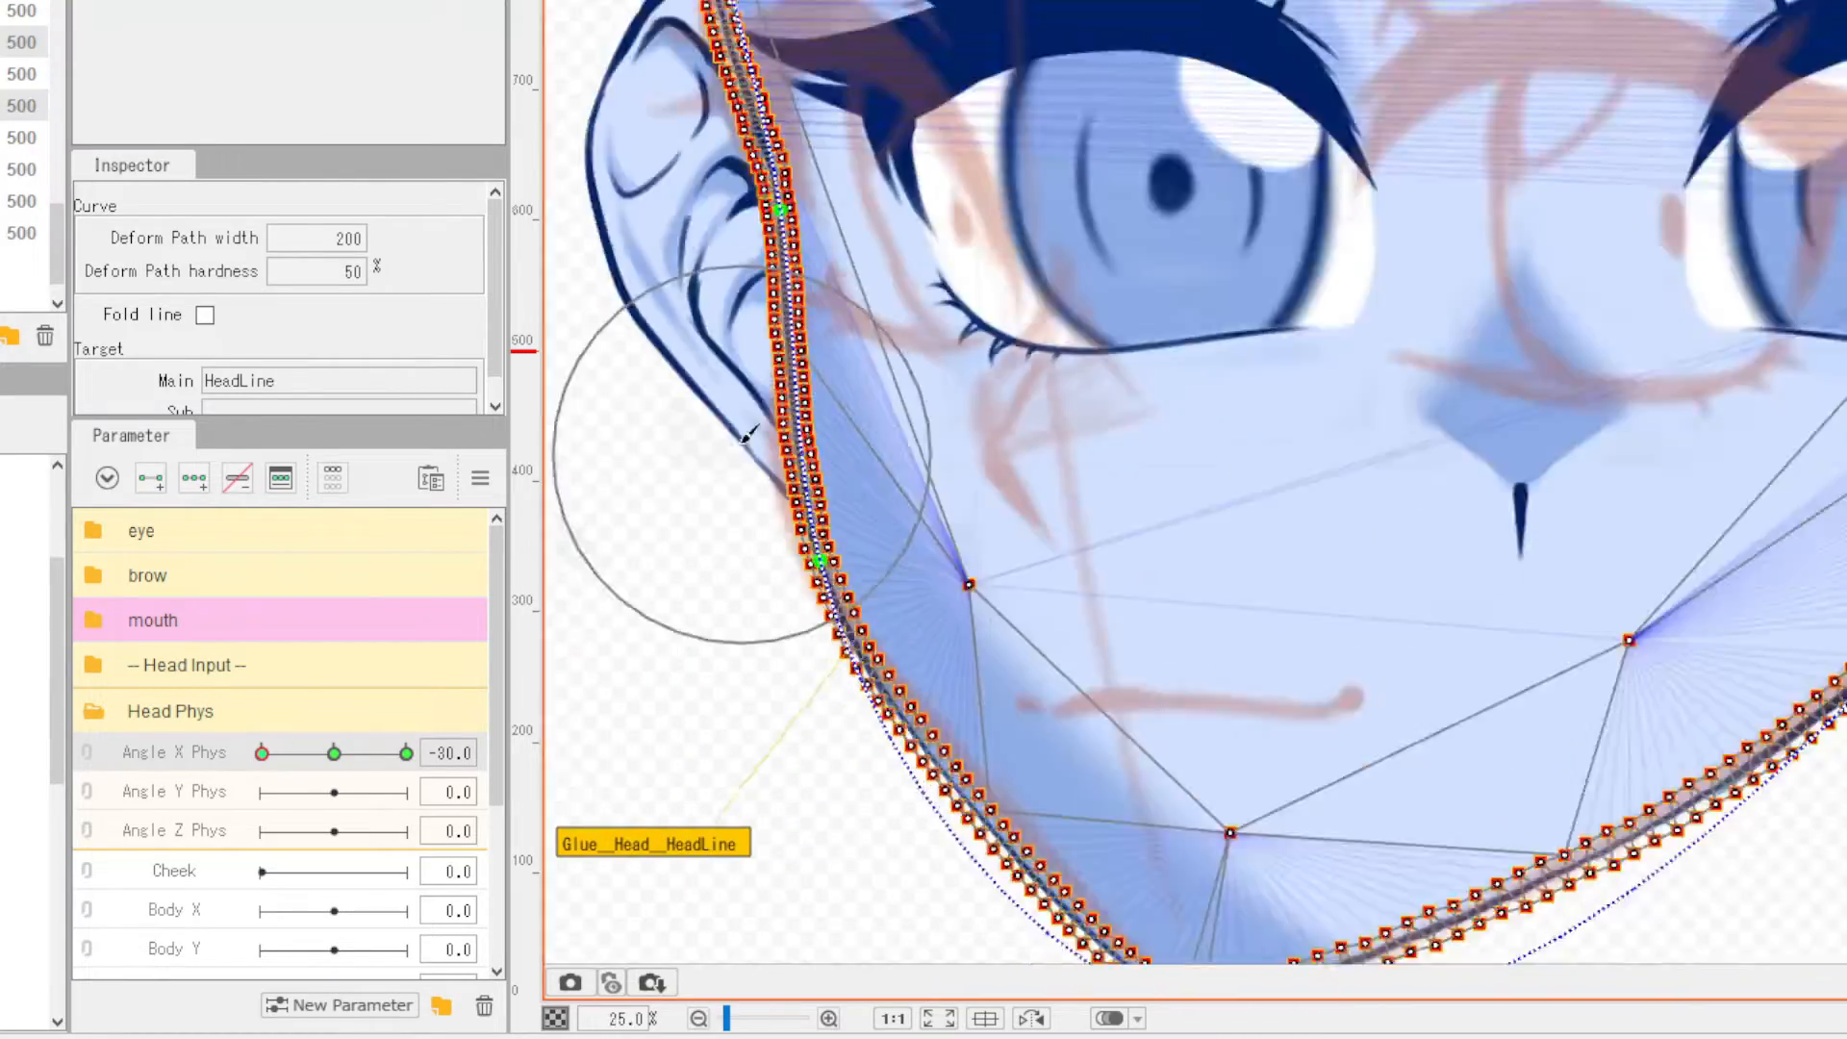
scroll(745, 435, "up", 2)
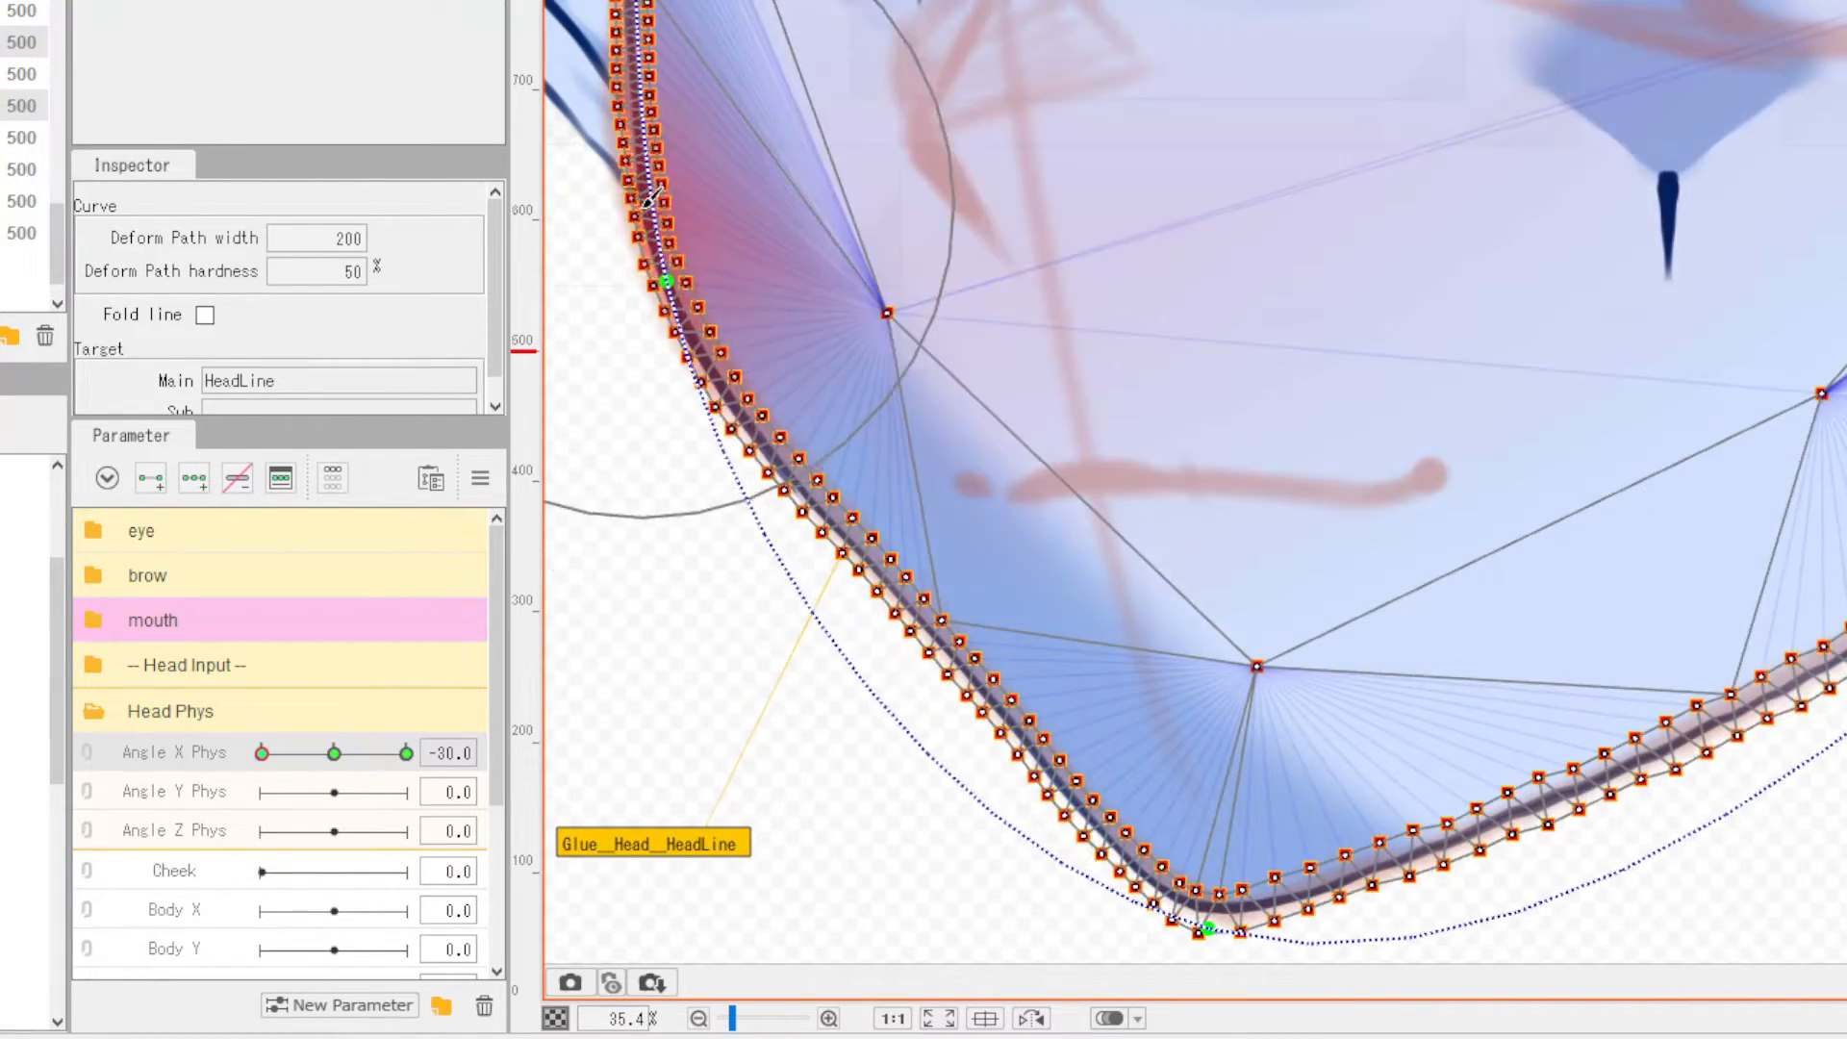
scroll(650, 200, "down", 4)
left_click(64, 833)
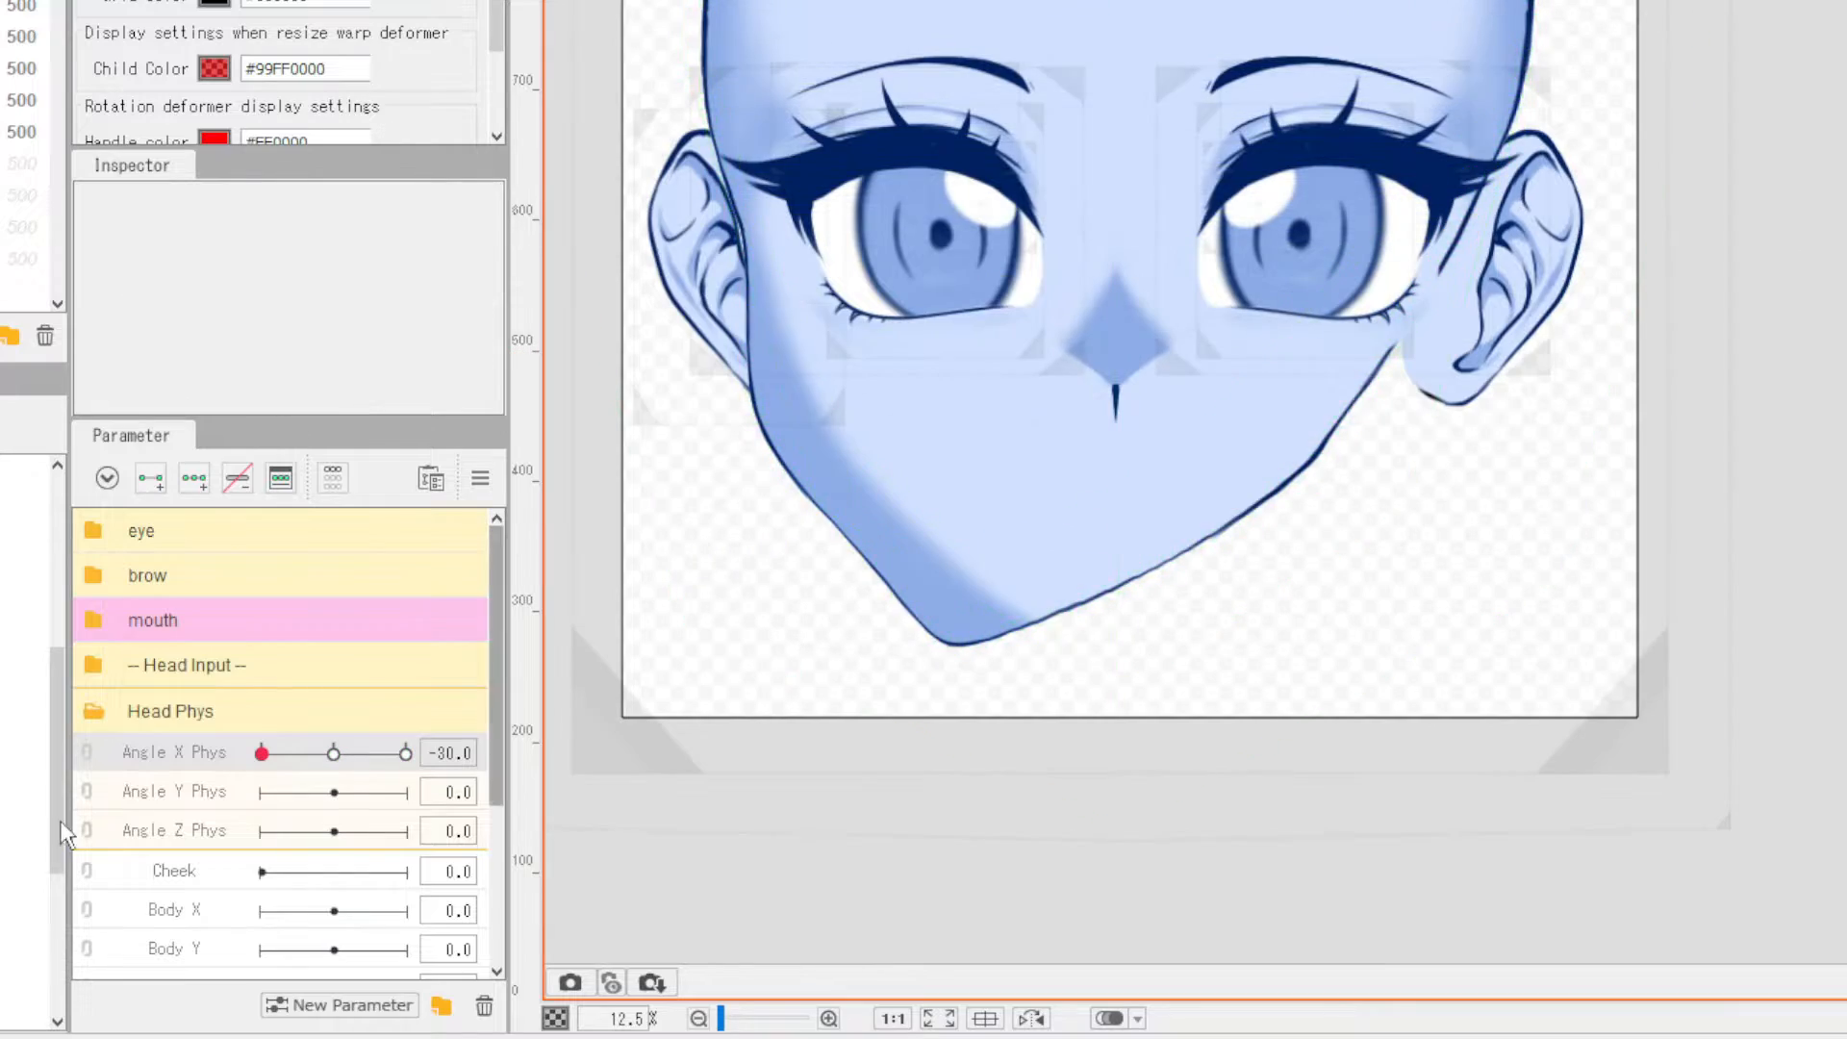
left_click(869, 539)
scroll(869, 539, "up", 4)
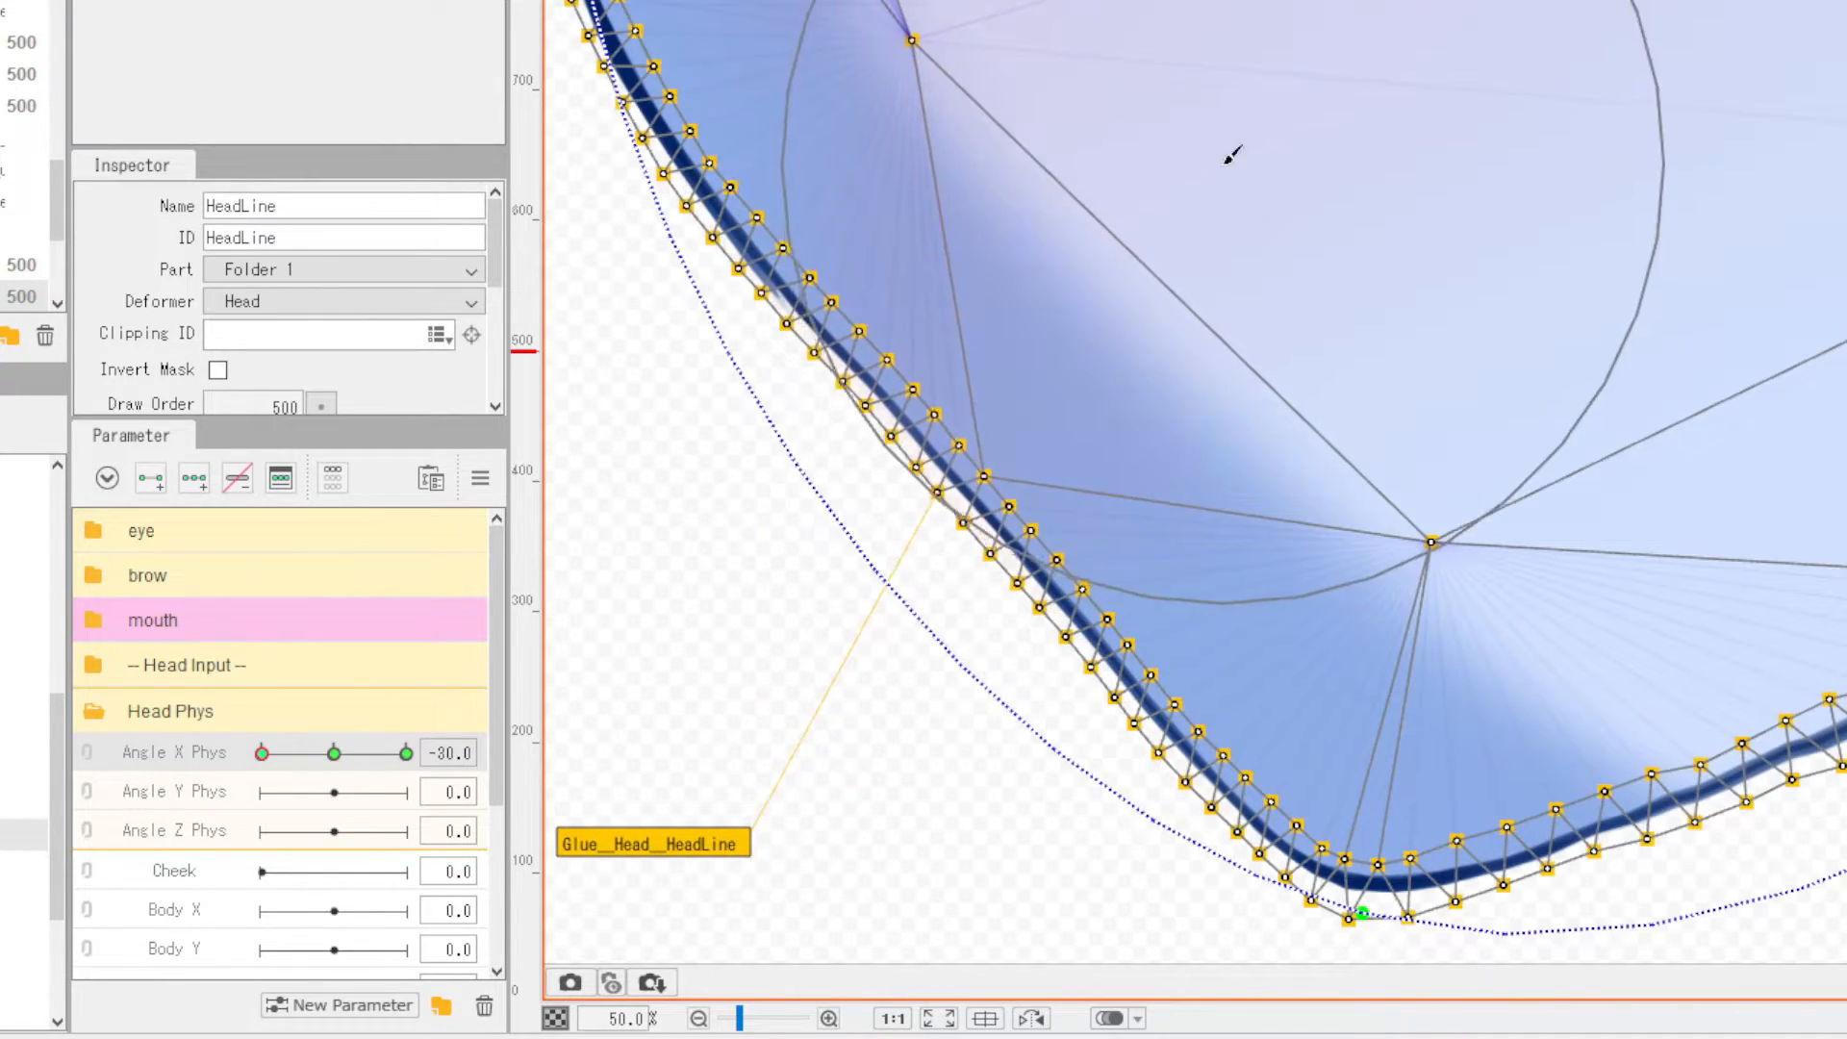
scroll(1232, 154, "down", 3)
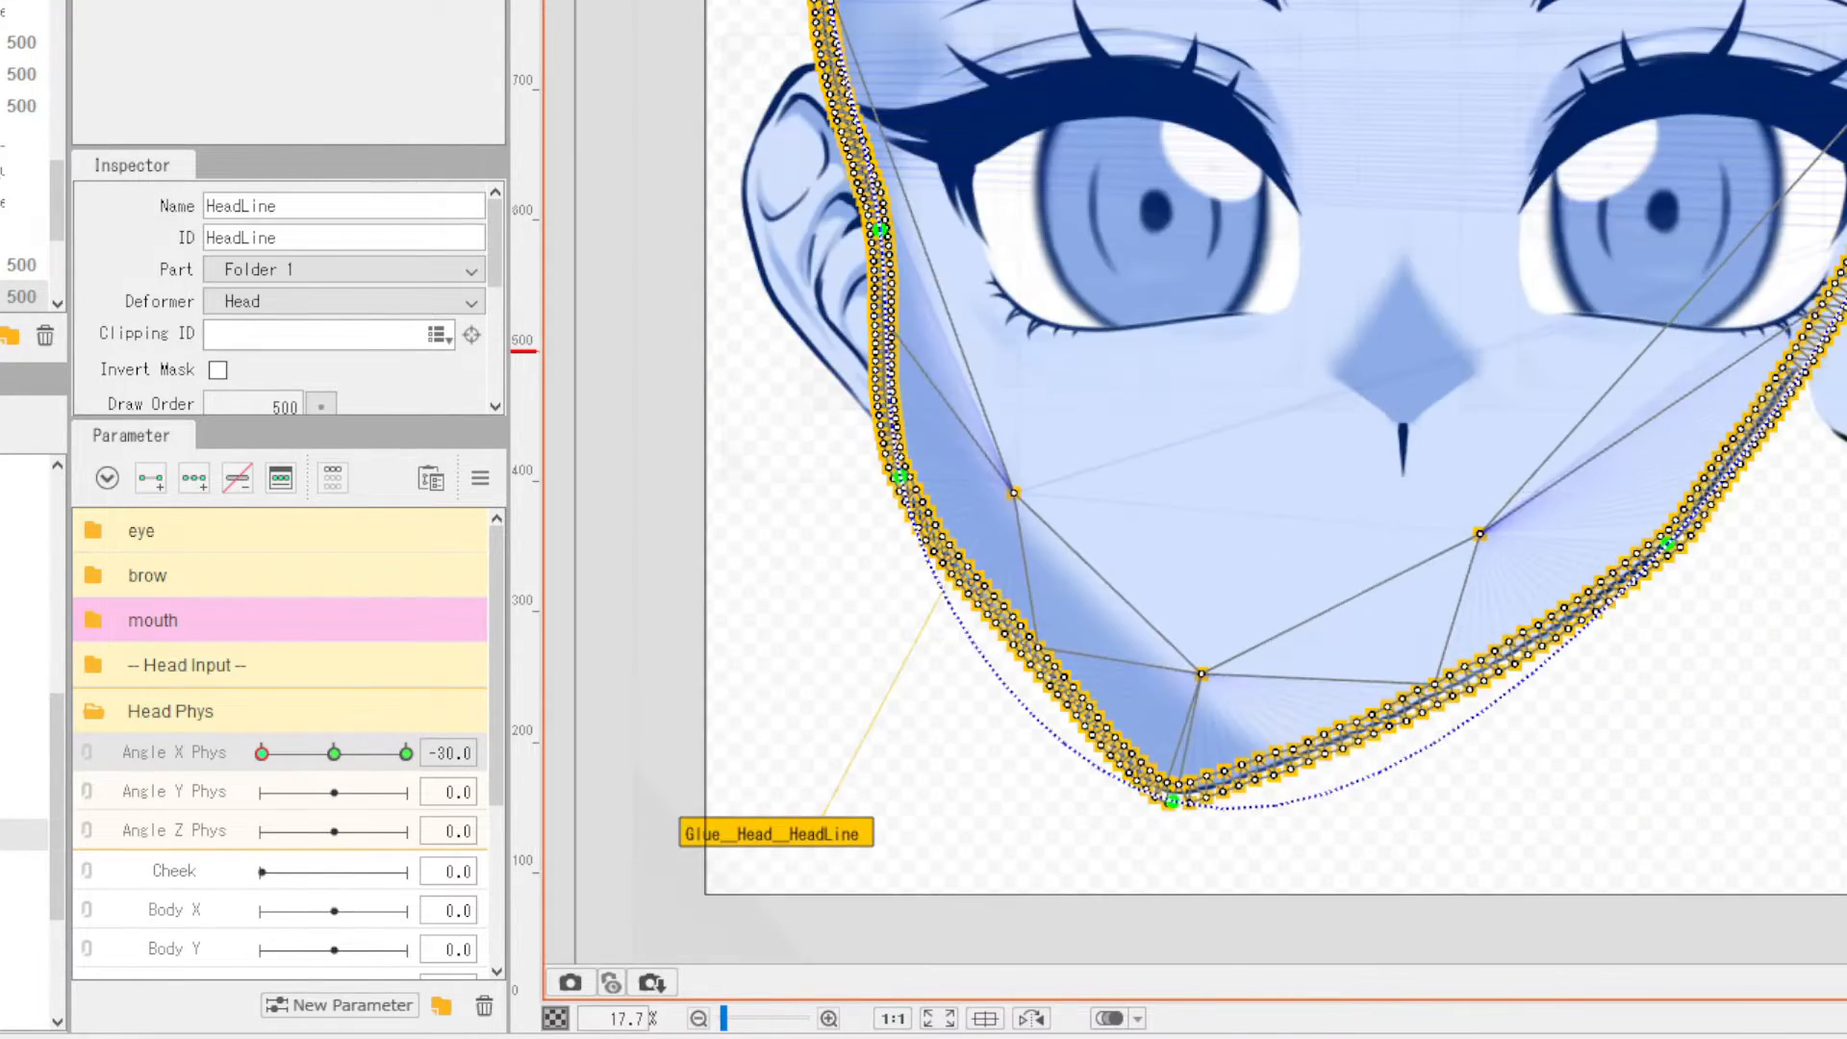
scroll(1232, 385, "down", 1)
- Reflect the Head and HeadLine shape at Angle X Phys -30 horizontally about the canvas centre, and set Angle X Phys to 30
left_click(262, 753)
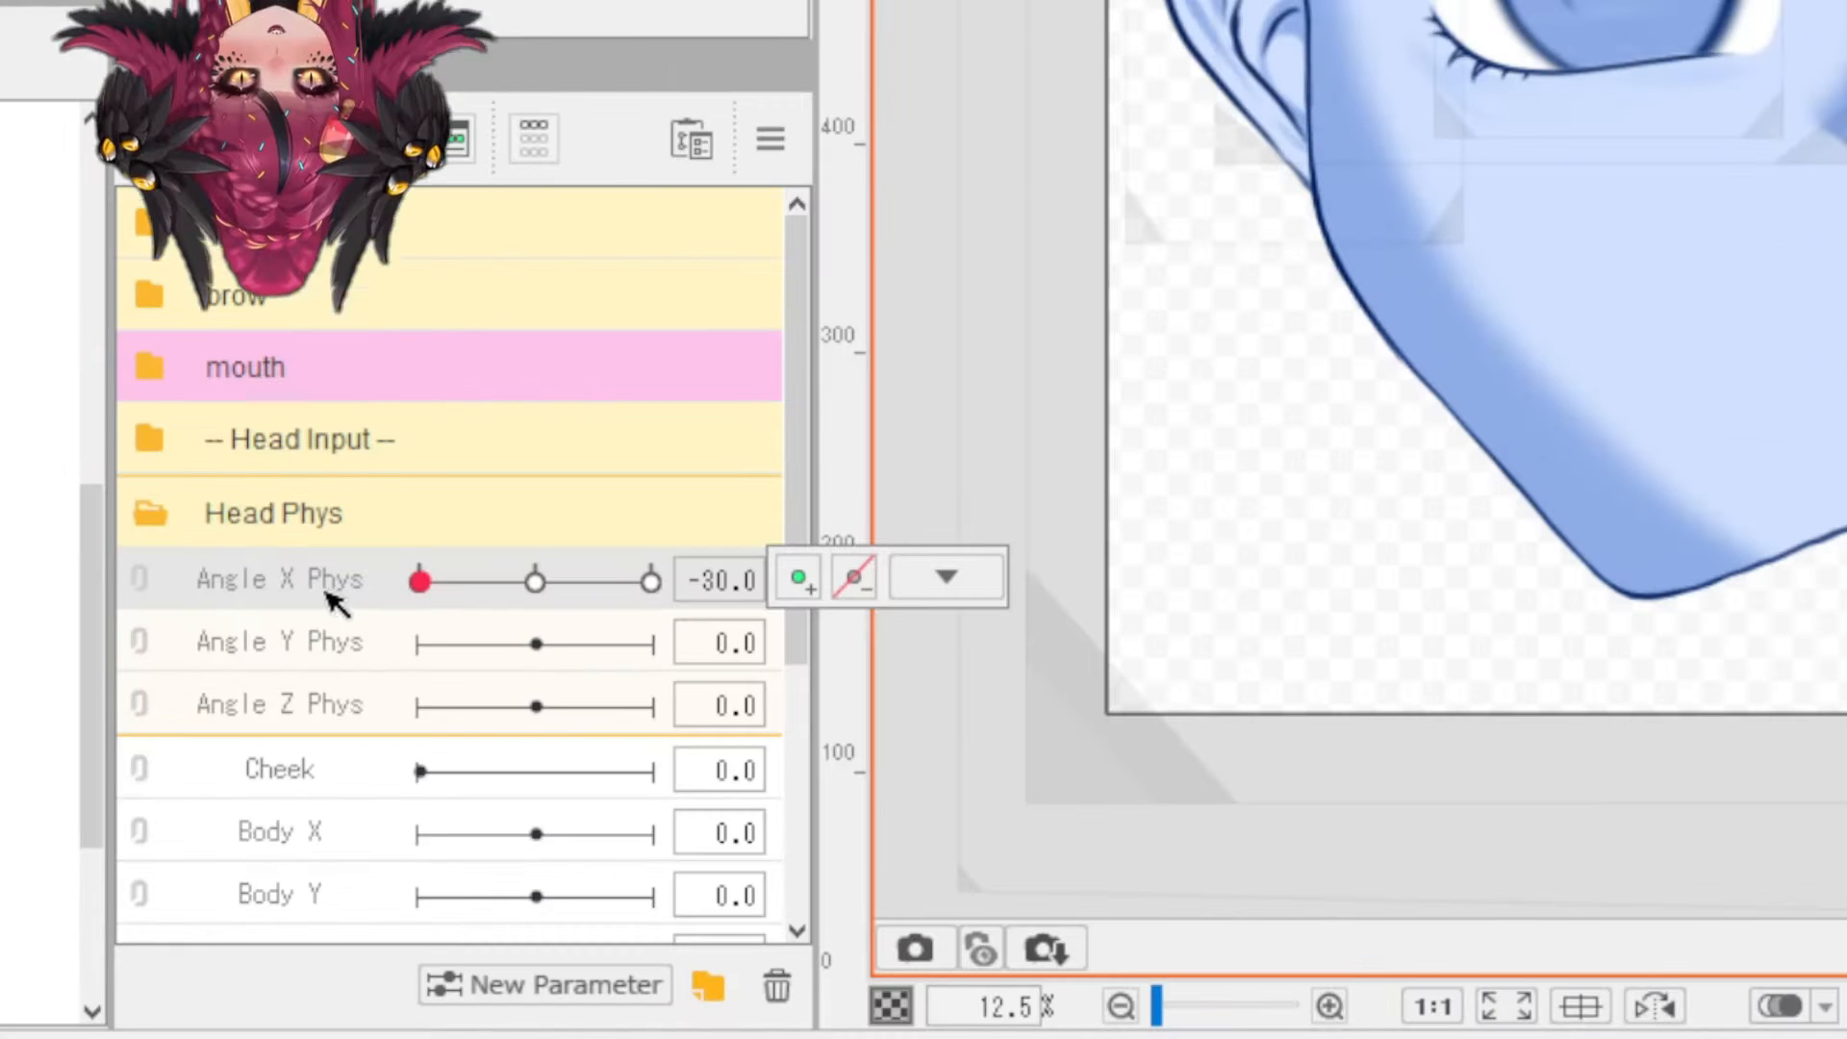
key("ctrl+z")
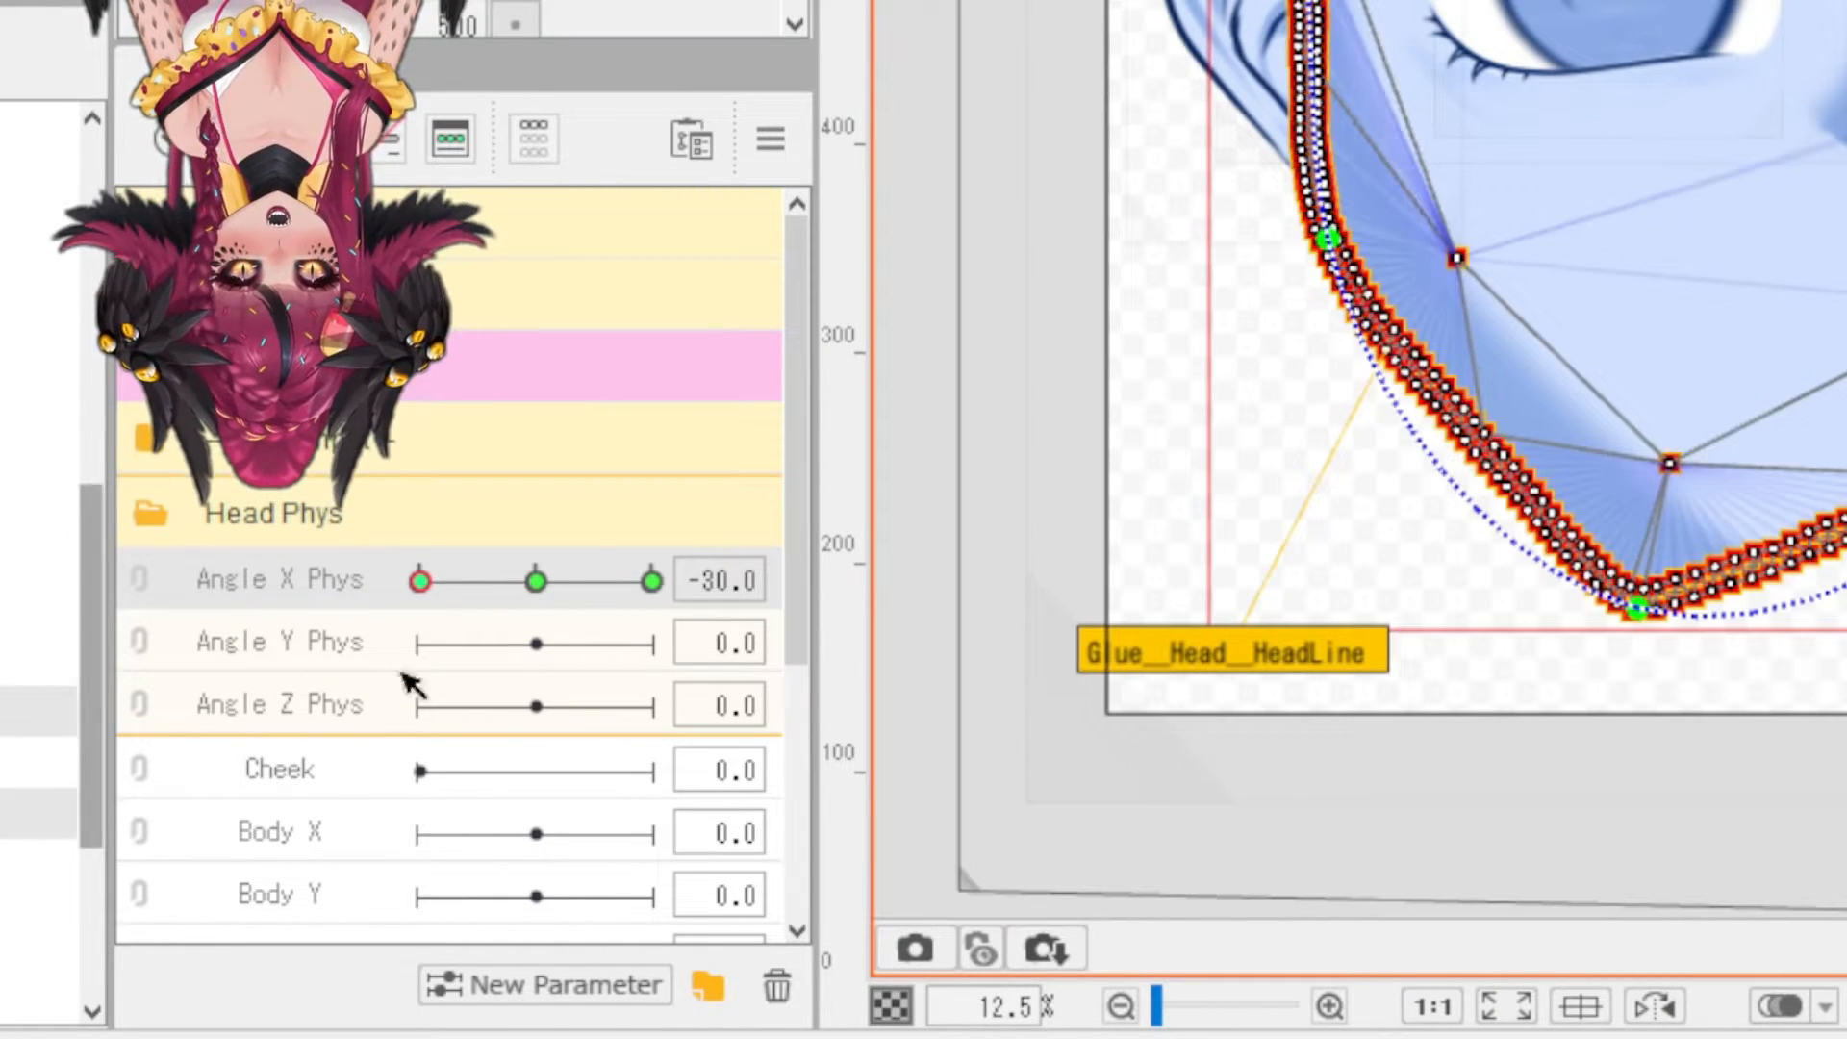
left_click(754, 164)
left_click(978, 482)
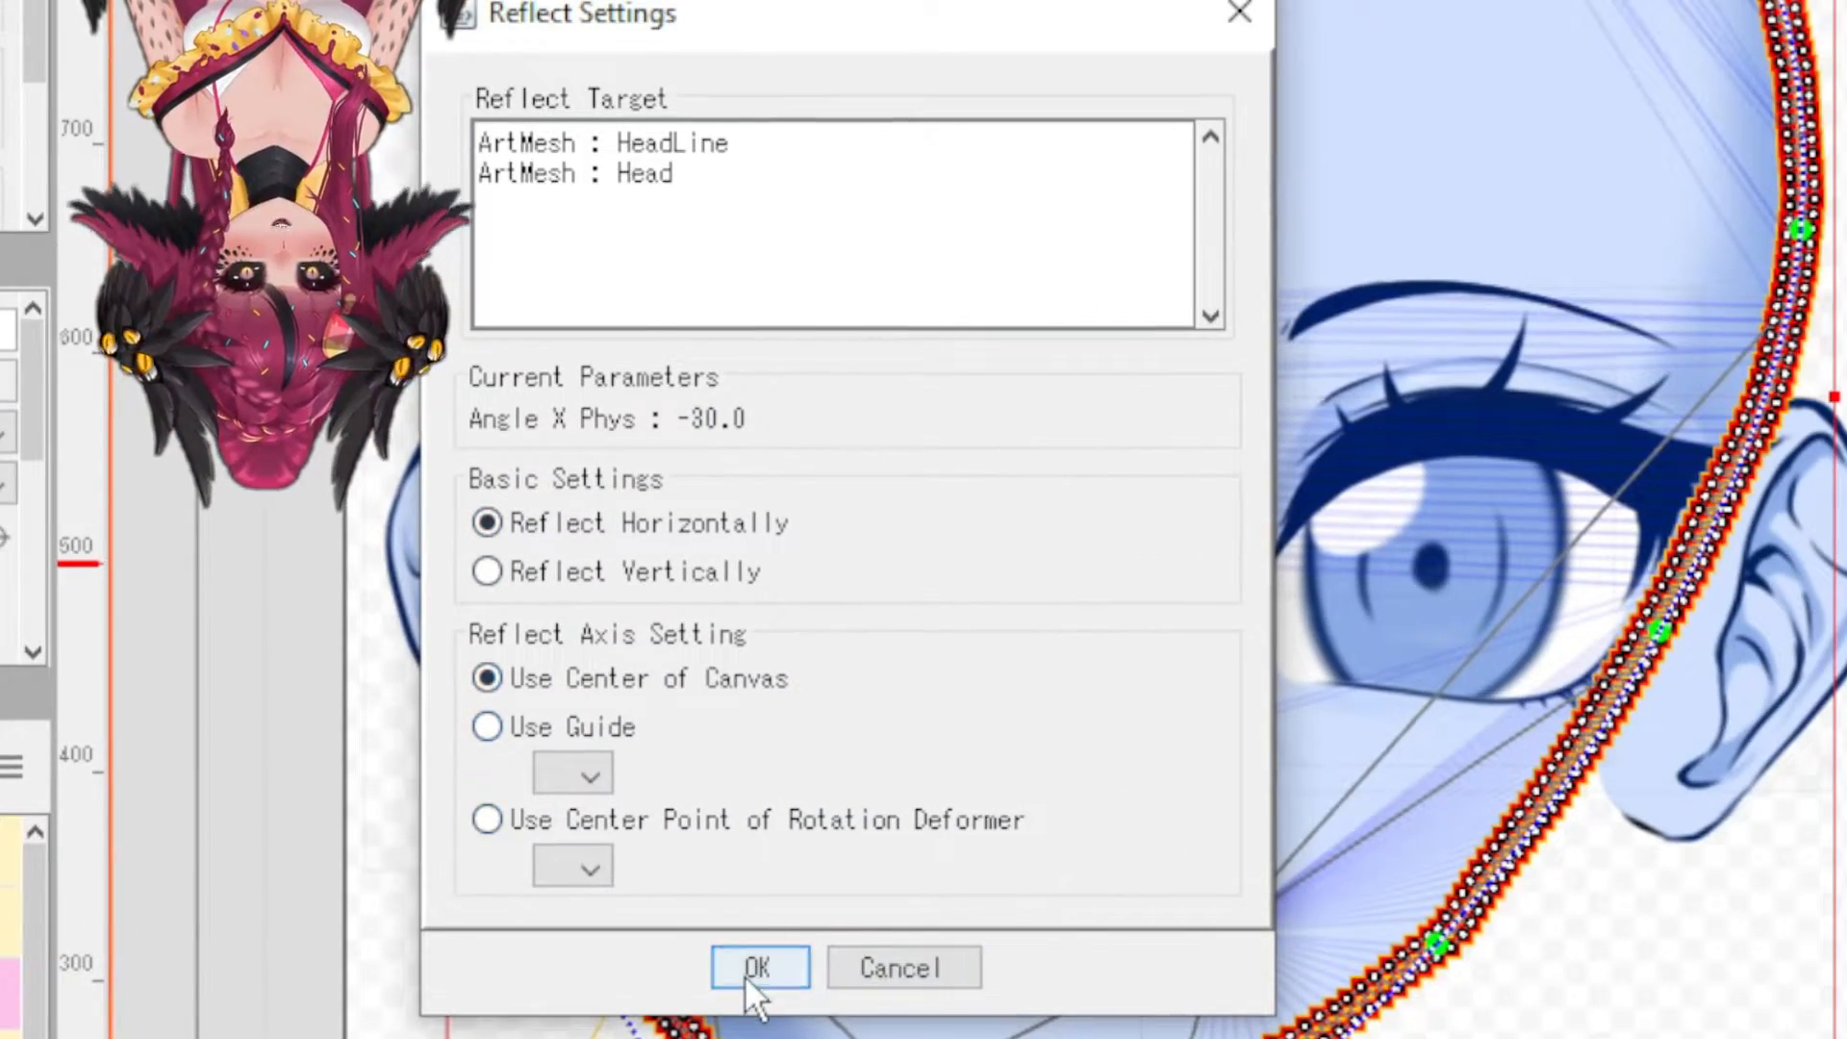
left_click(747, 980)
mouse_move(406, 752)
left_mouse_down()
mouse_move(346, 753)
mouse_move(420, 777)
mouse_move(236, 772)
mouse_move(414, 758)
left_mouse_up()
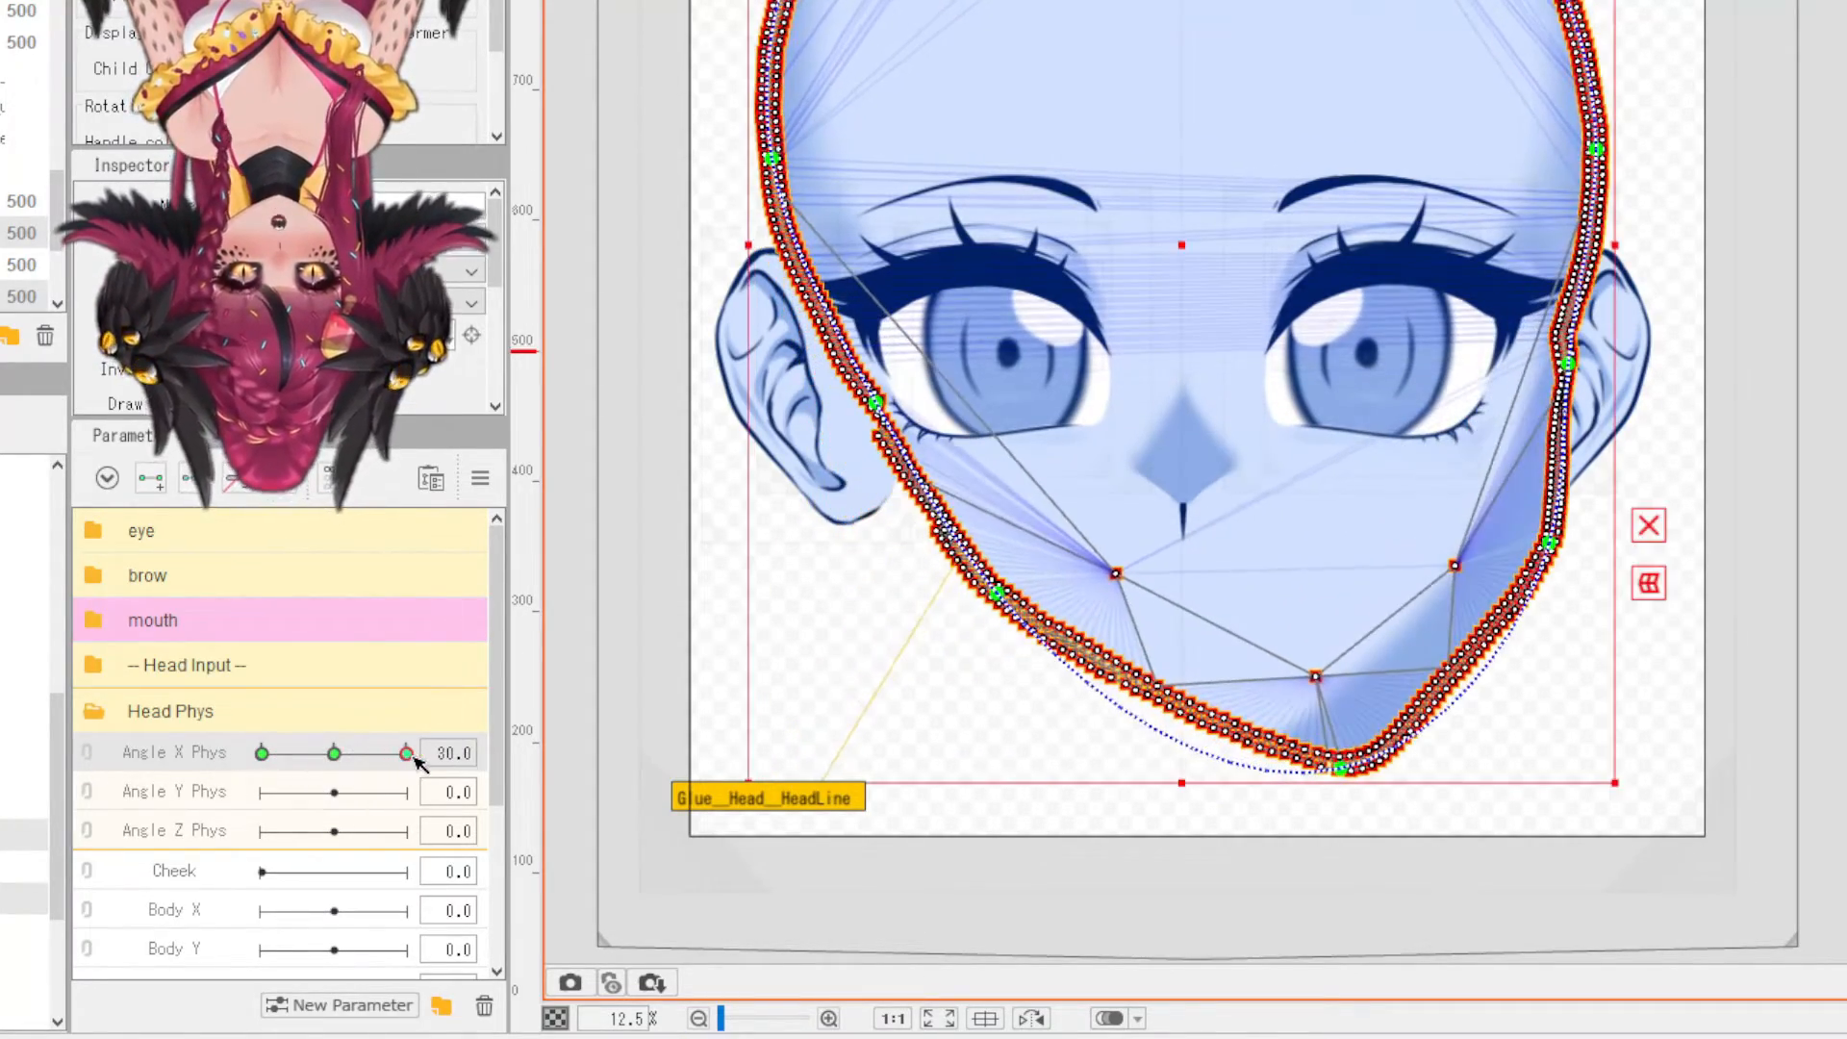
mouse_move(416, 760)
left_mouse_down()
mouse_move(210, 775)
mouse_move(425, 769)
left_mouse_up()
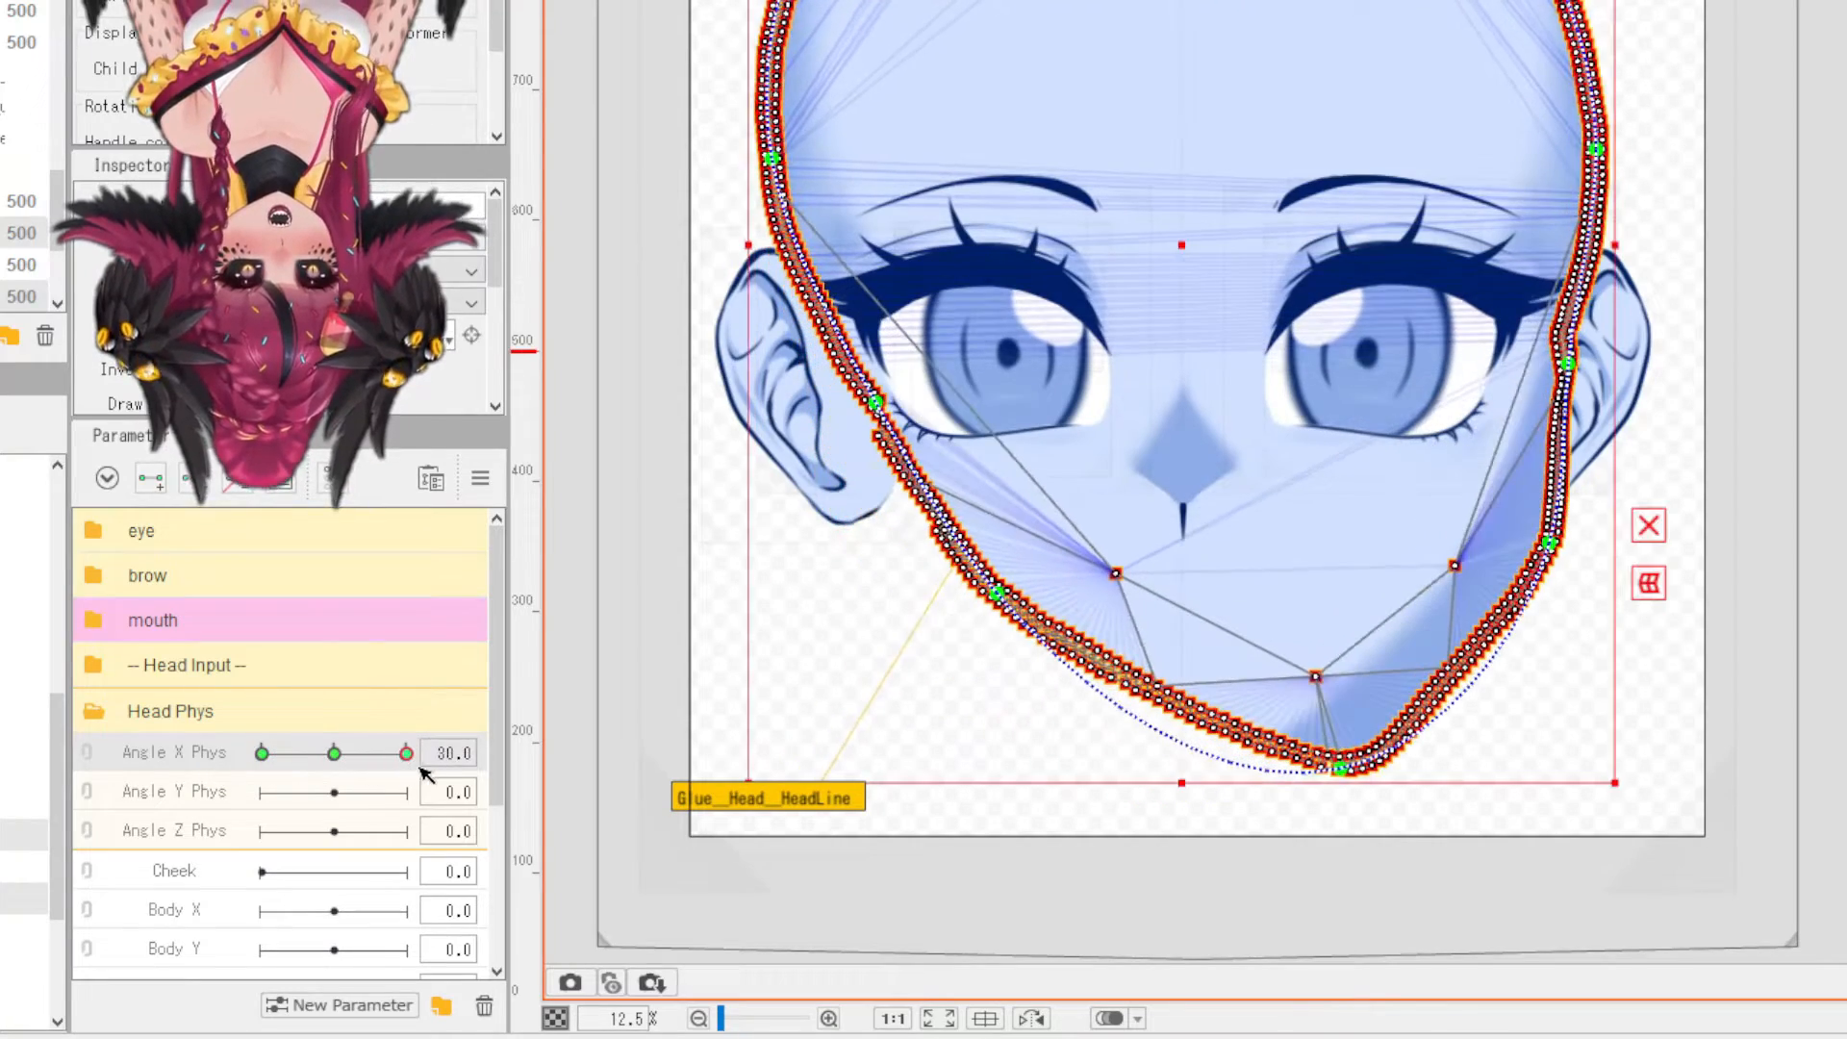
- Smooth the dented face outline beside the right ear with the deform brush at Angle X Phys 30
scroll(943, 717, "down", 2)
scroll(1411, 451, "up", 2)
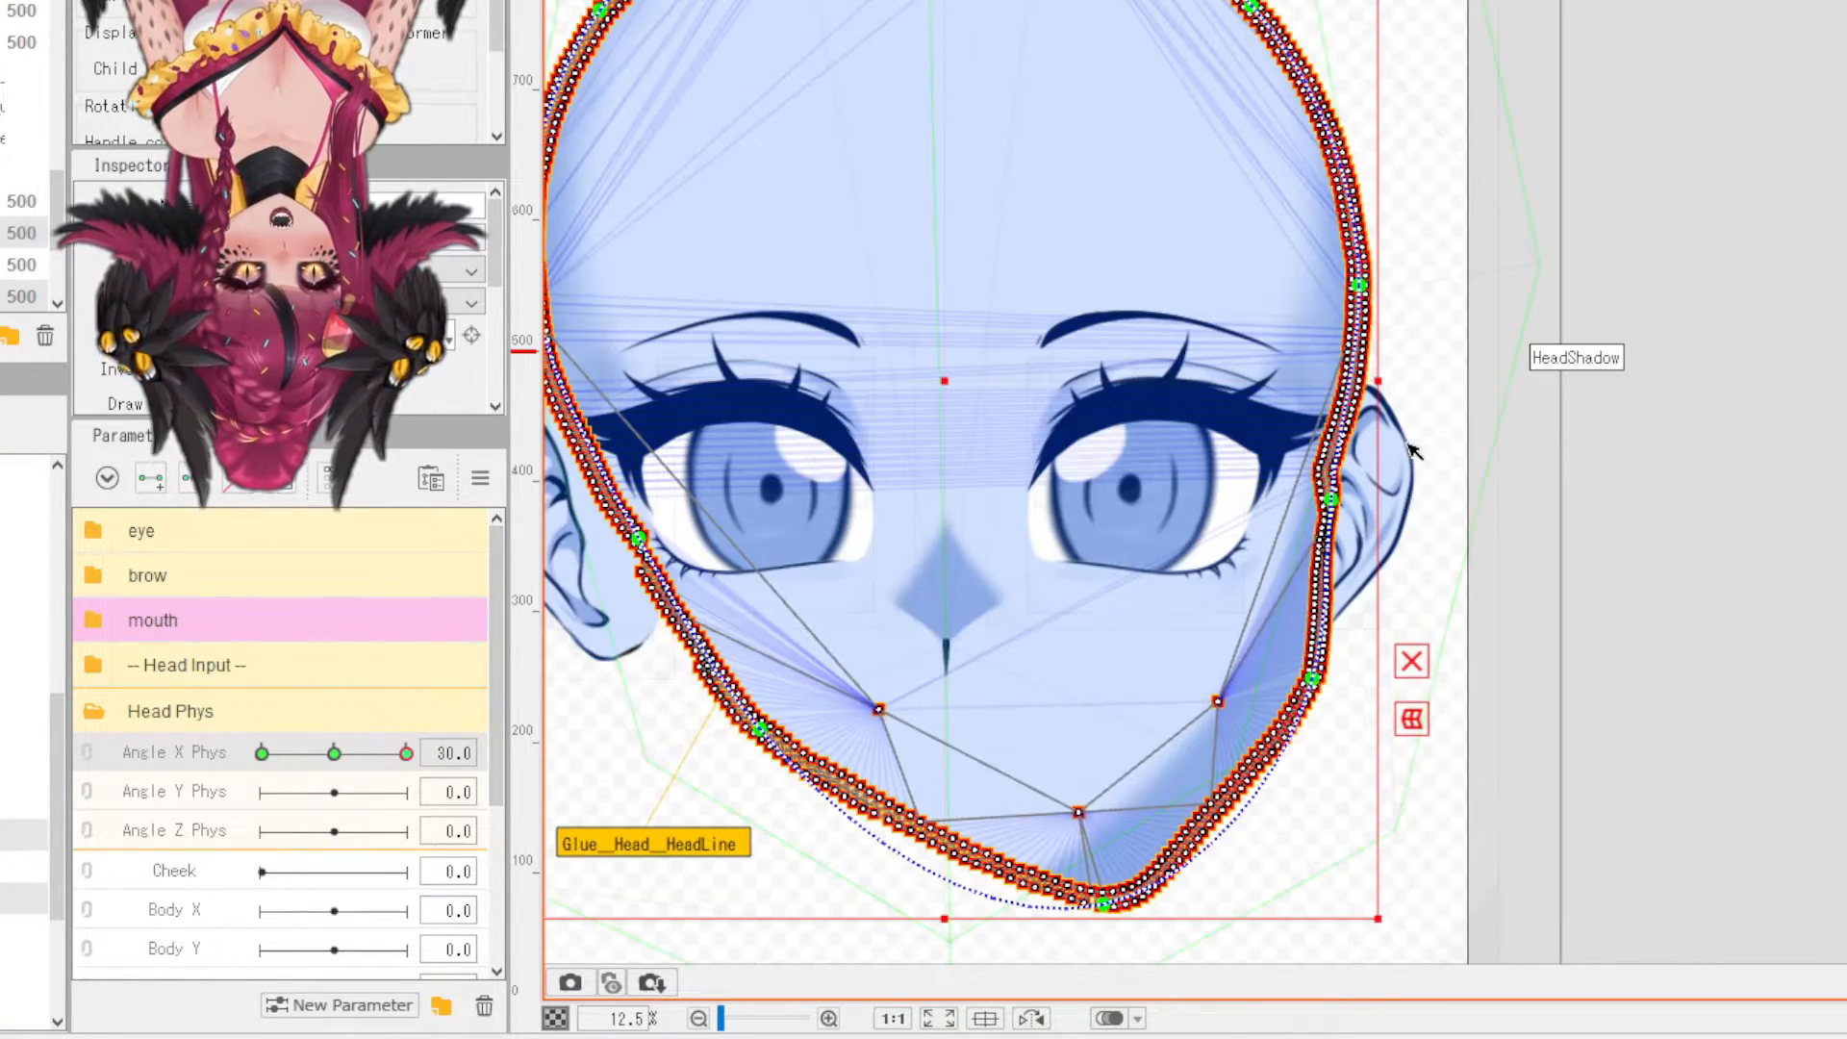
scroll(1432, 402, "up", 4)
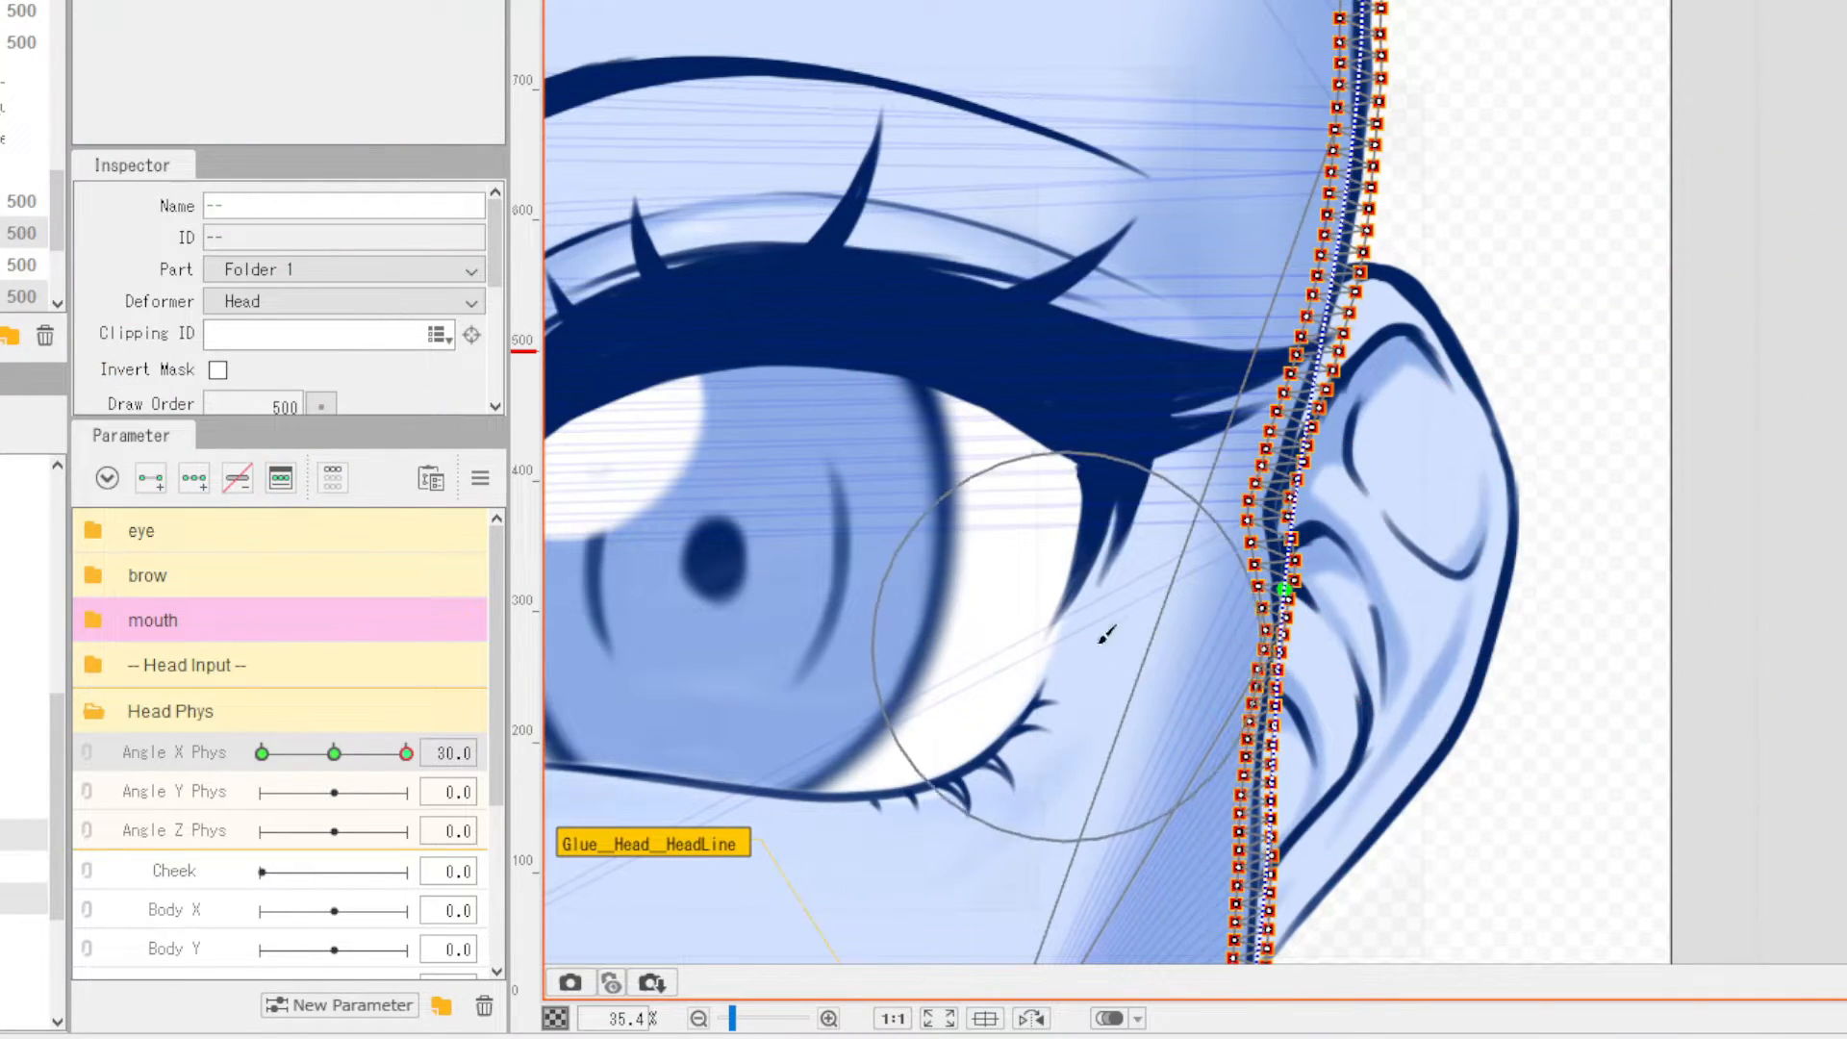
scroll(1378, 681, "down", 2)
scroll(1378, 681, "up", 2)
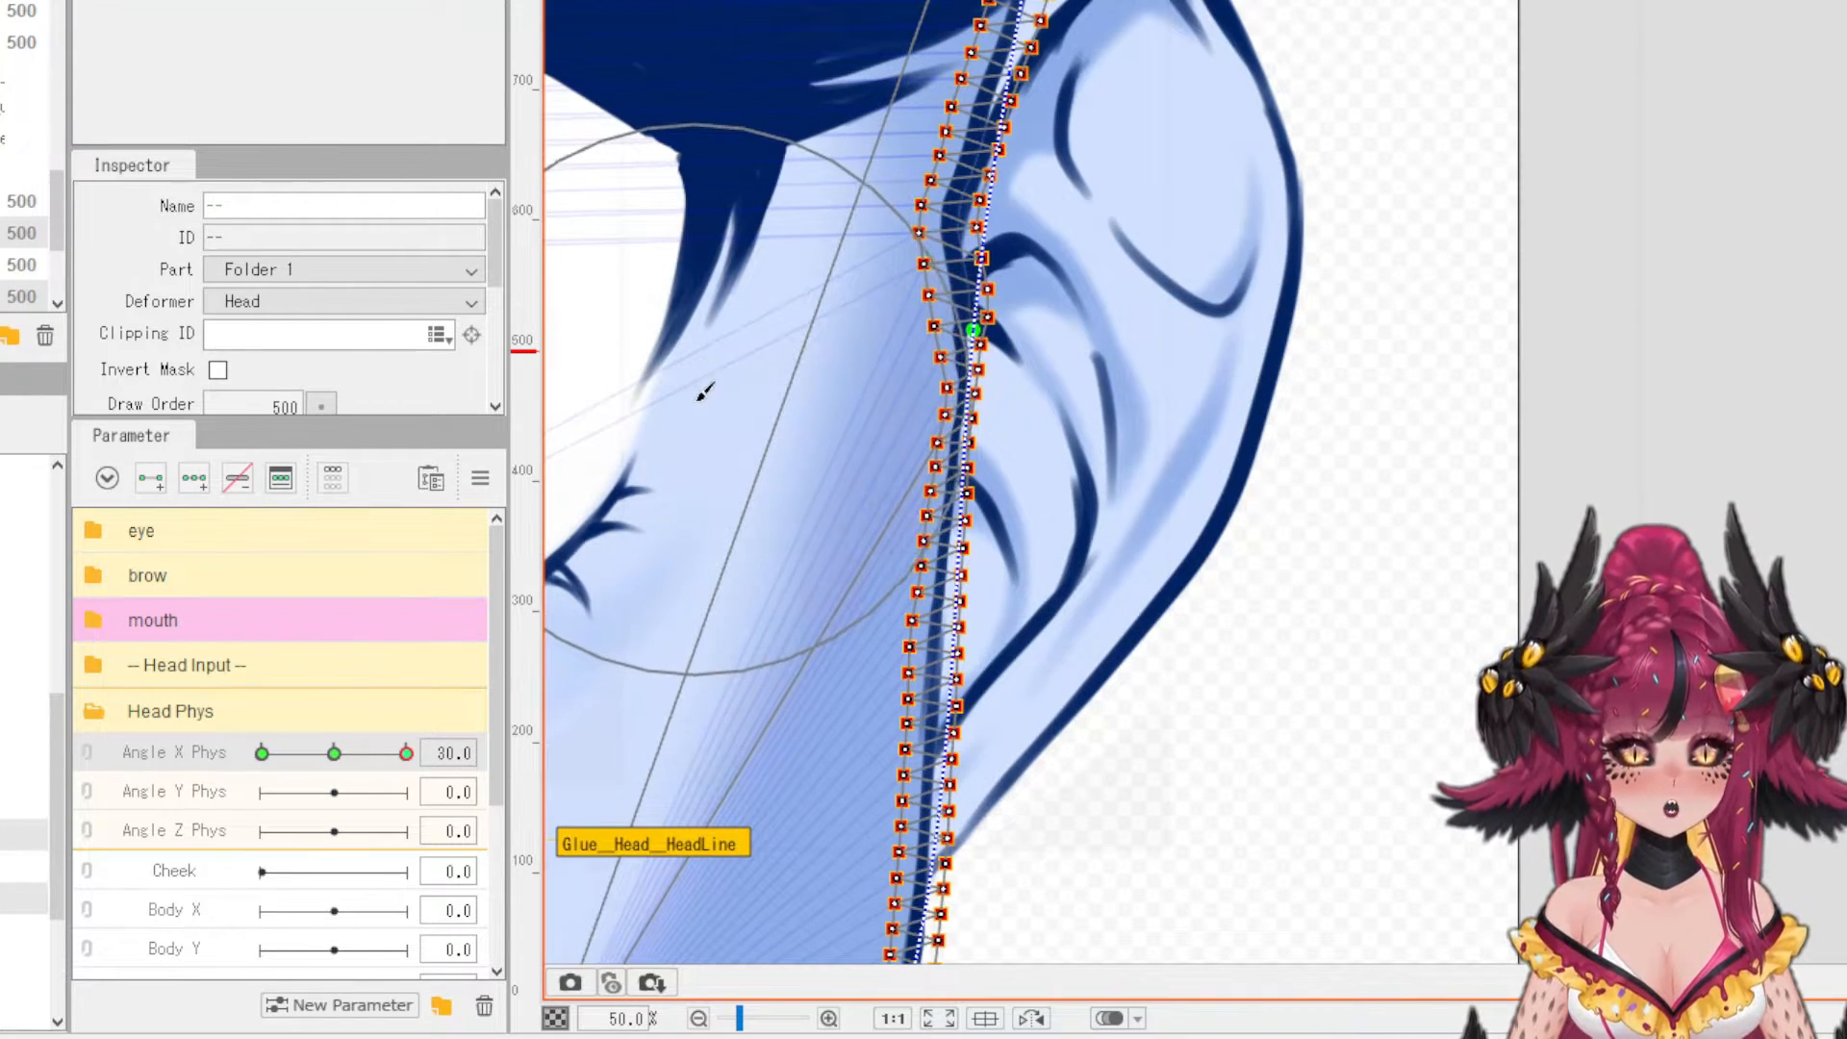
left_click_drag(610, 372, 725, 185)
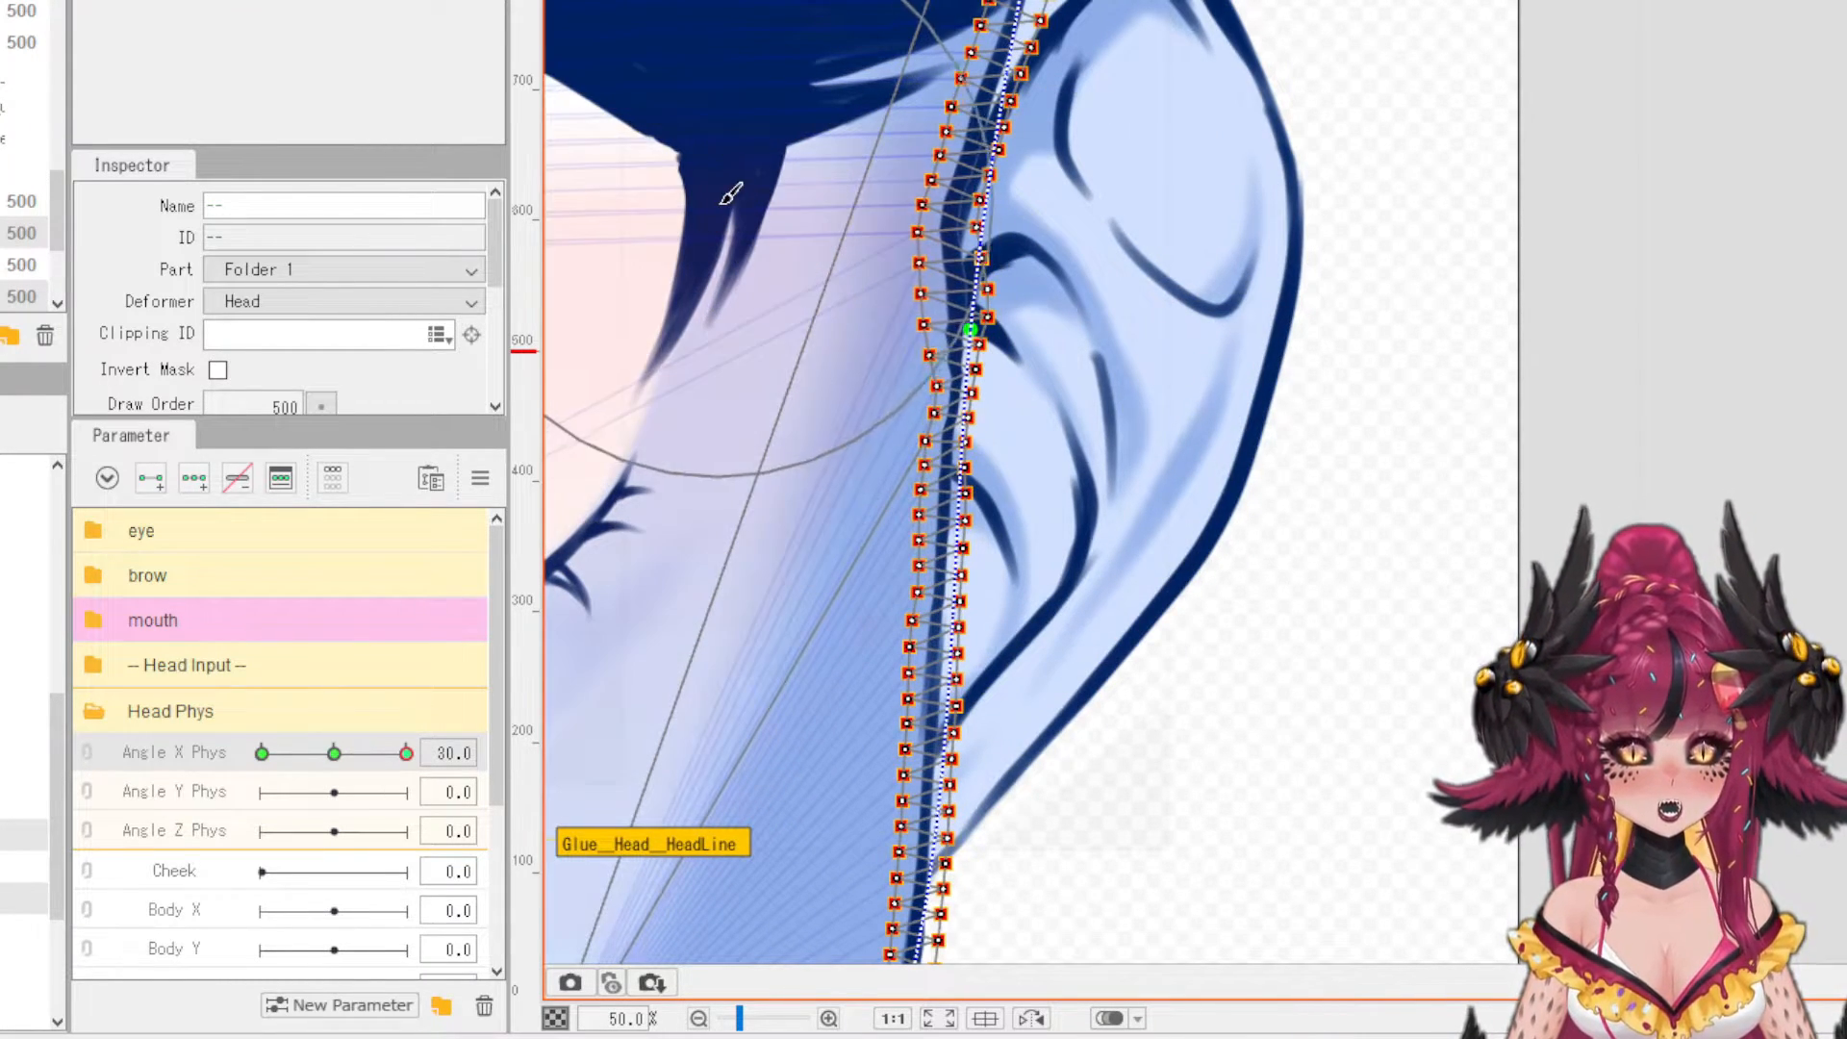
mouse_move(765, 125)
left_mouse_down()
mouse_move(809, 42)
mouse_move(844, 183)
mouse_move(830, 742)
mouse_move(912, 538)
mouse_move(796, 363)
left_mouse_up()
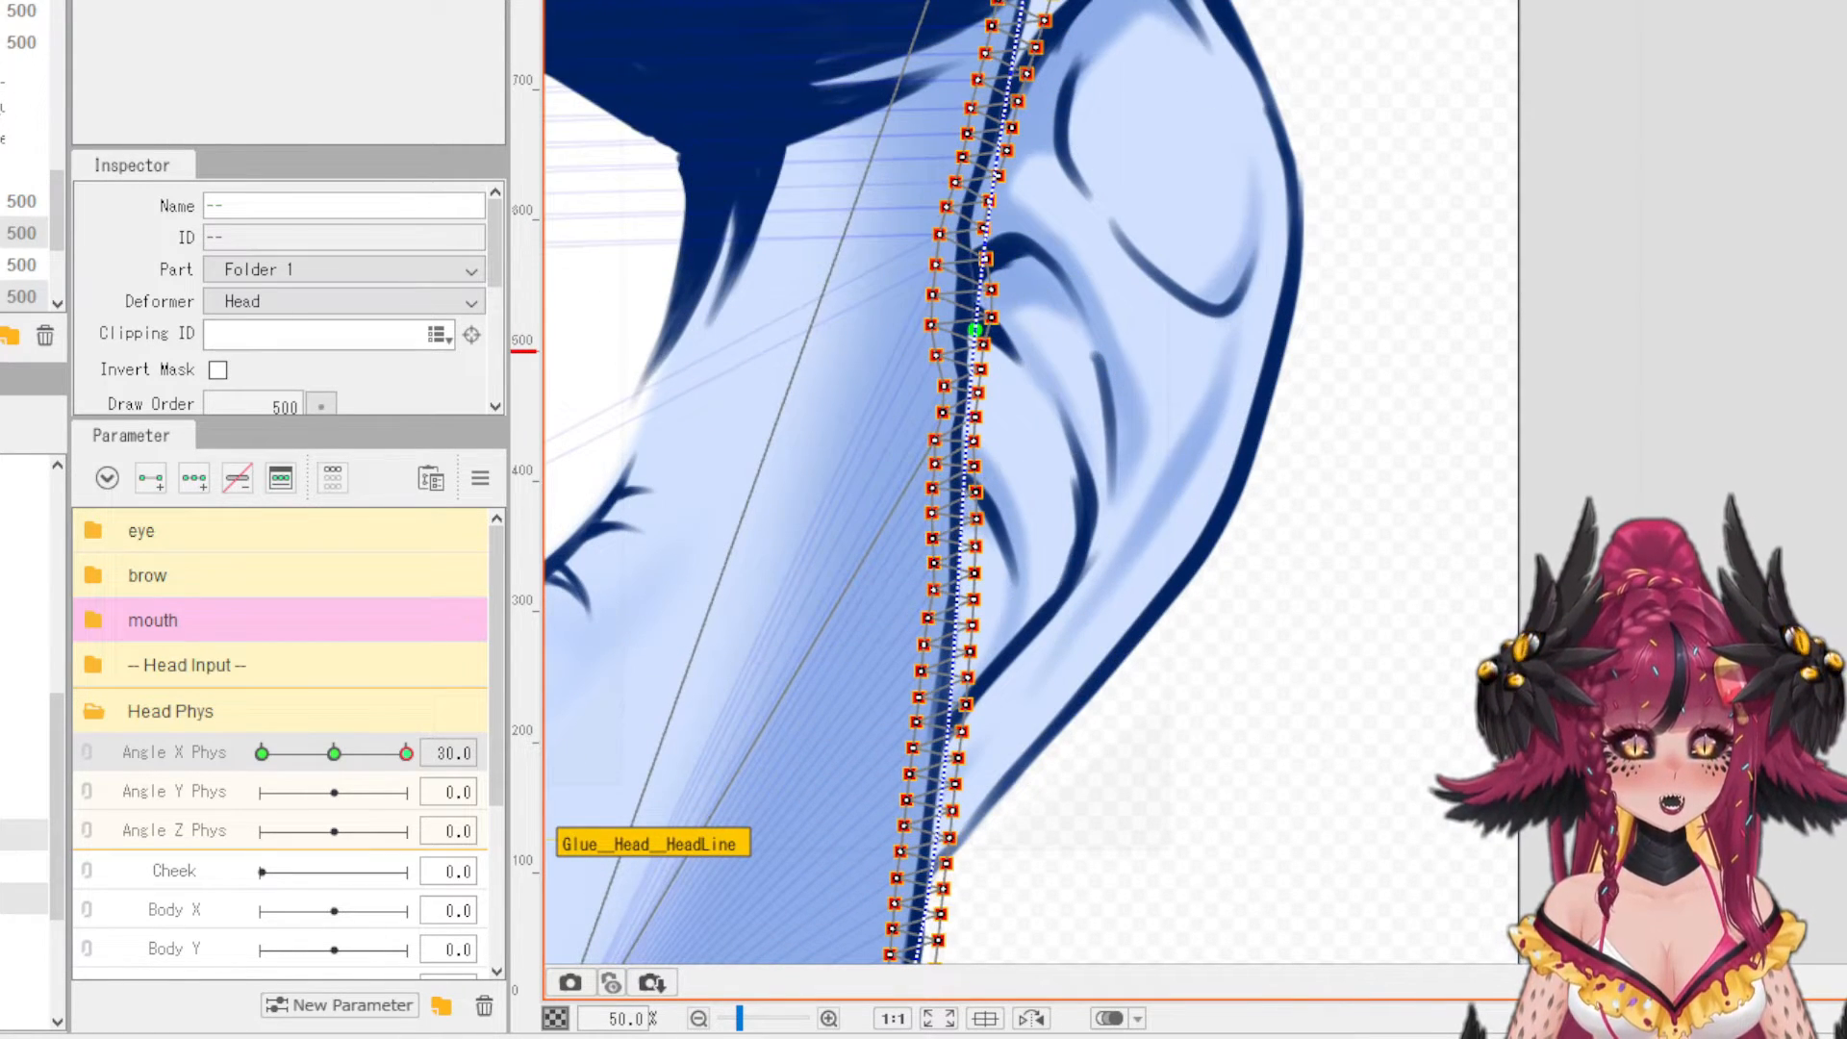
- Even out individual outline vertices beside the right ear and check the HeadLine mesh along the left cheek
key("v")
scroll(893, 388, "up", 3)
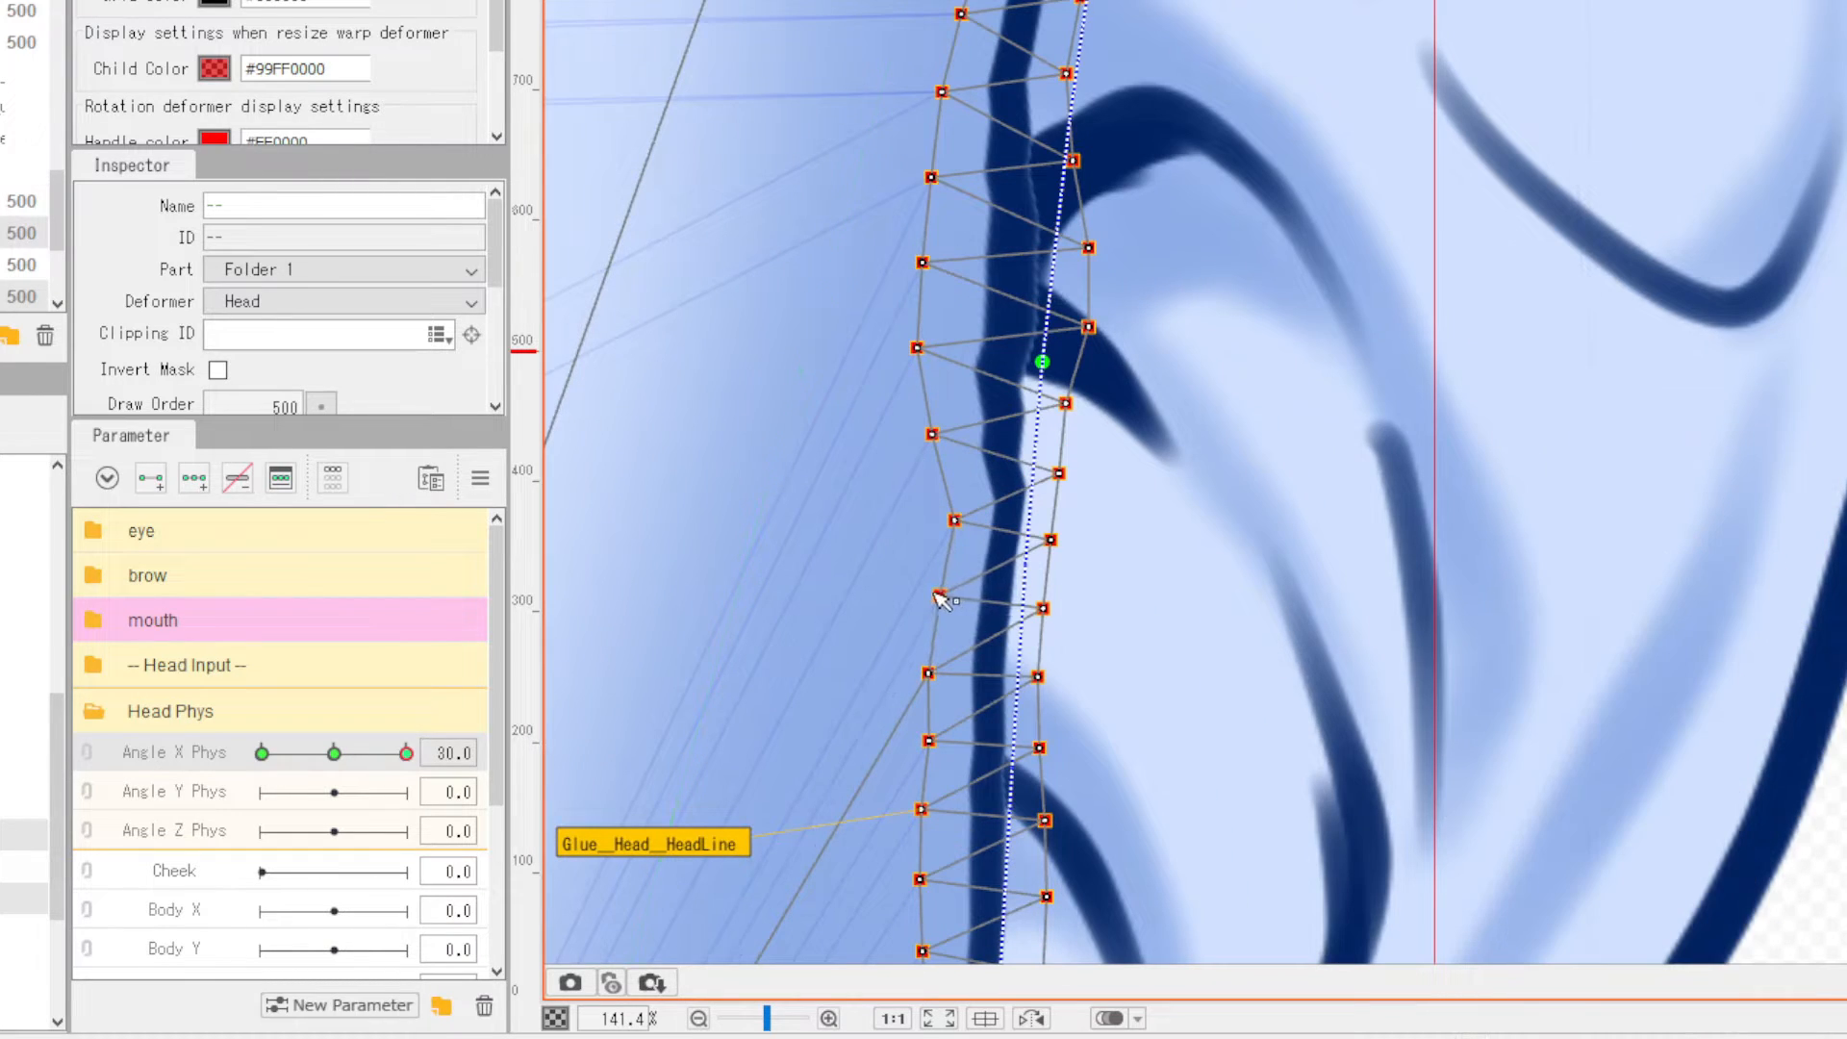
key("ctrl+z")
key("ctrl+z")
key("ctrl+z")
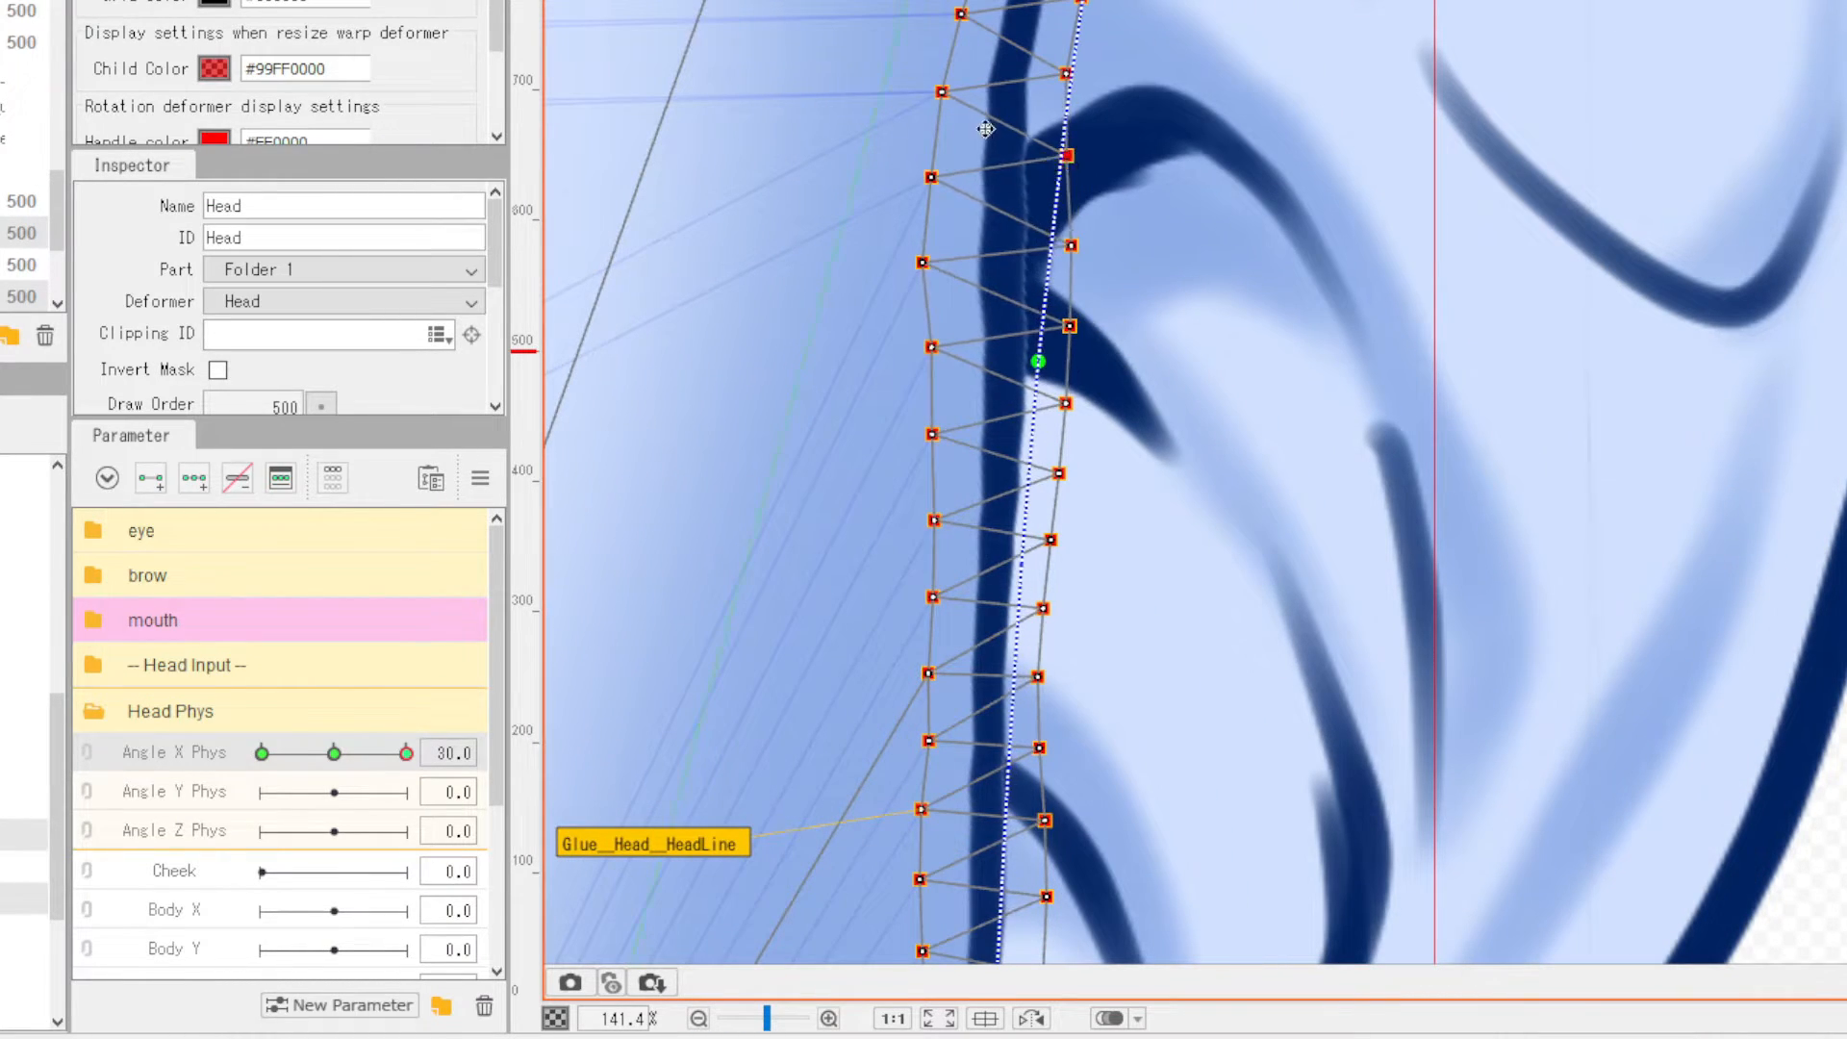
scroll(932, 524, "down", 3)
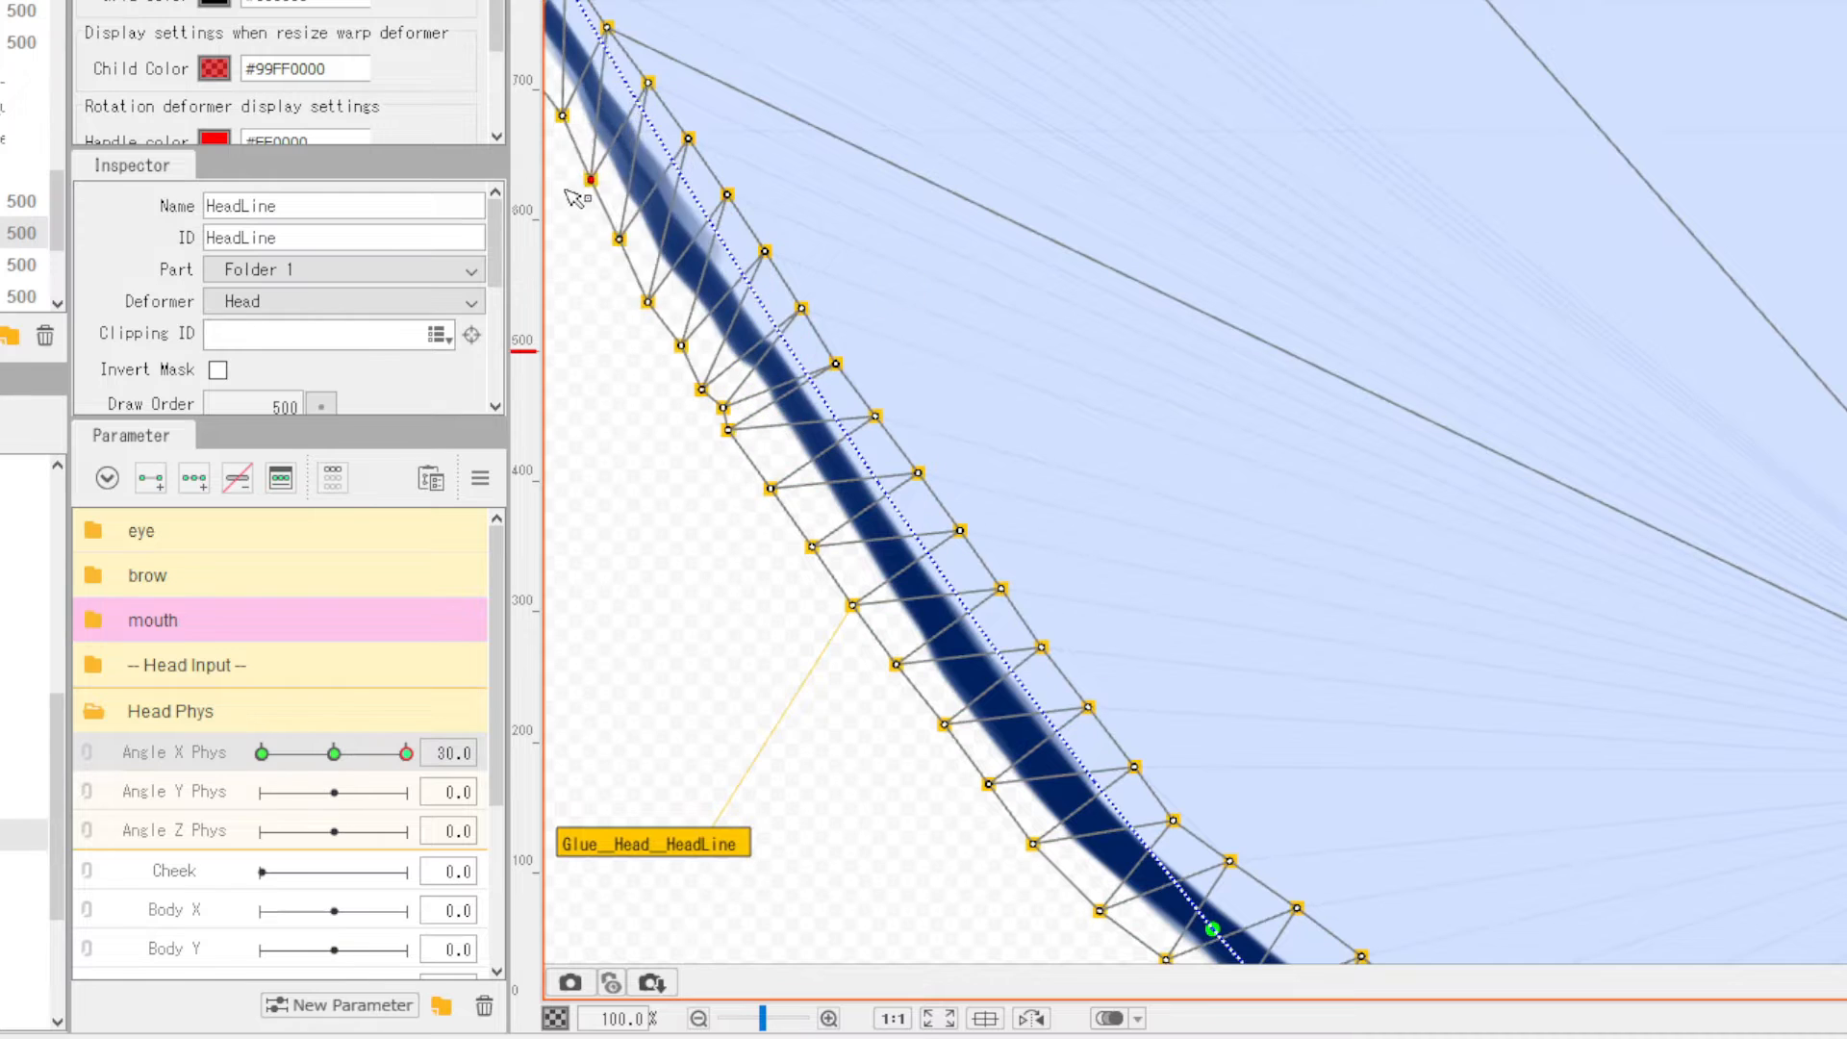
scroll(731, 197, "down", 6)
left_click(1790, 645)
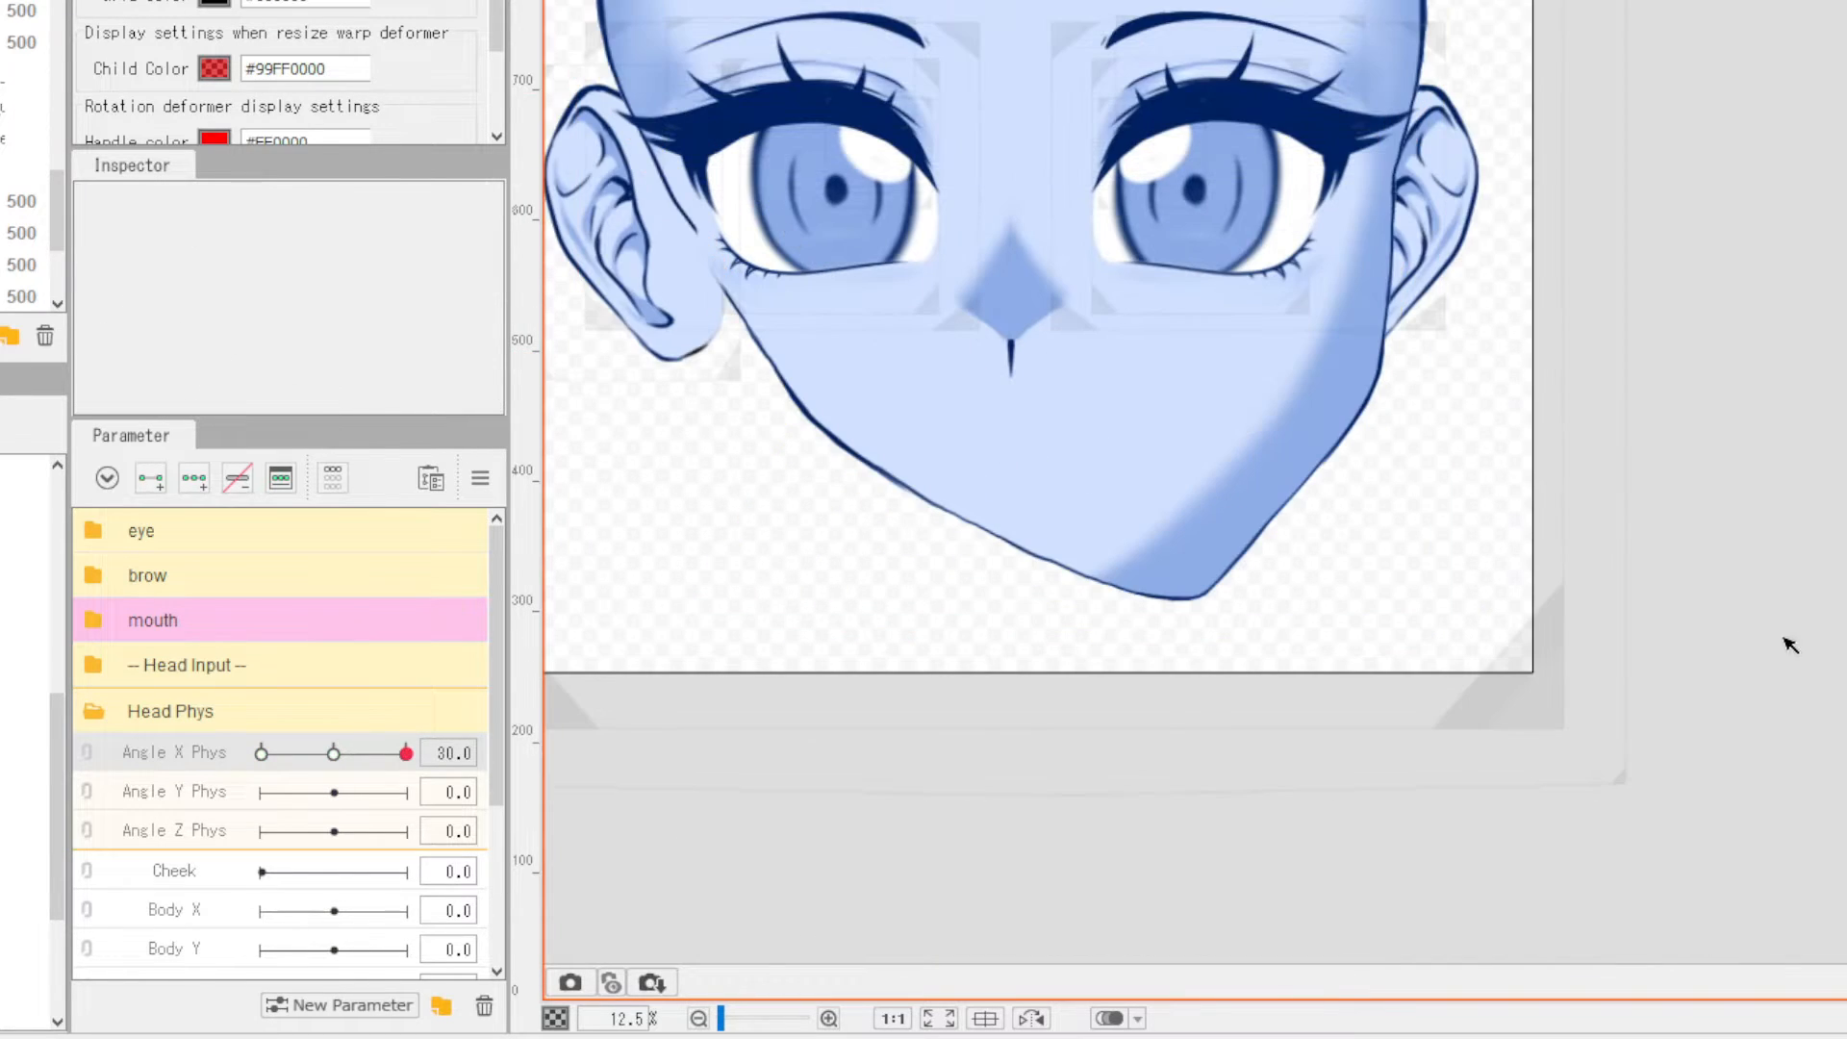
- Return Angle X Phys to neutral, select the HeadLine and Head meshes, and add three keys to Angle Y Phys, setting it to 30
scroll(962, 699, "down", 1)
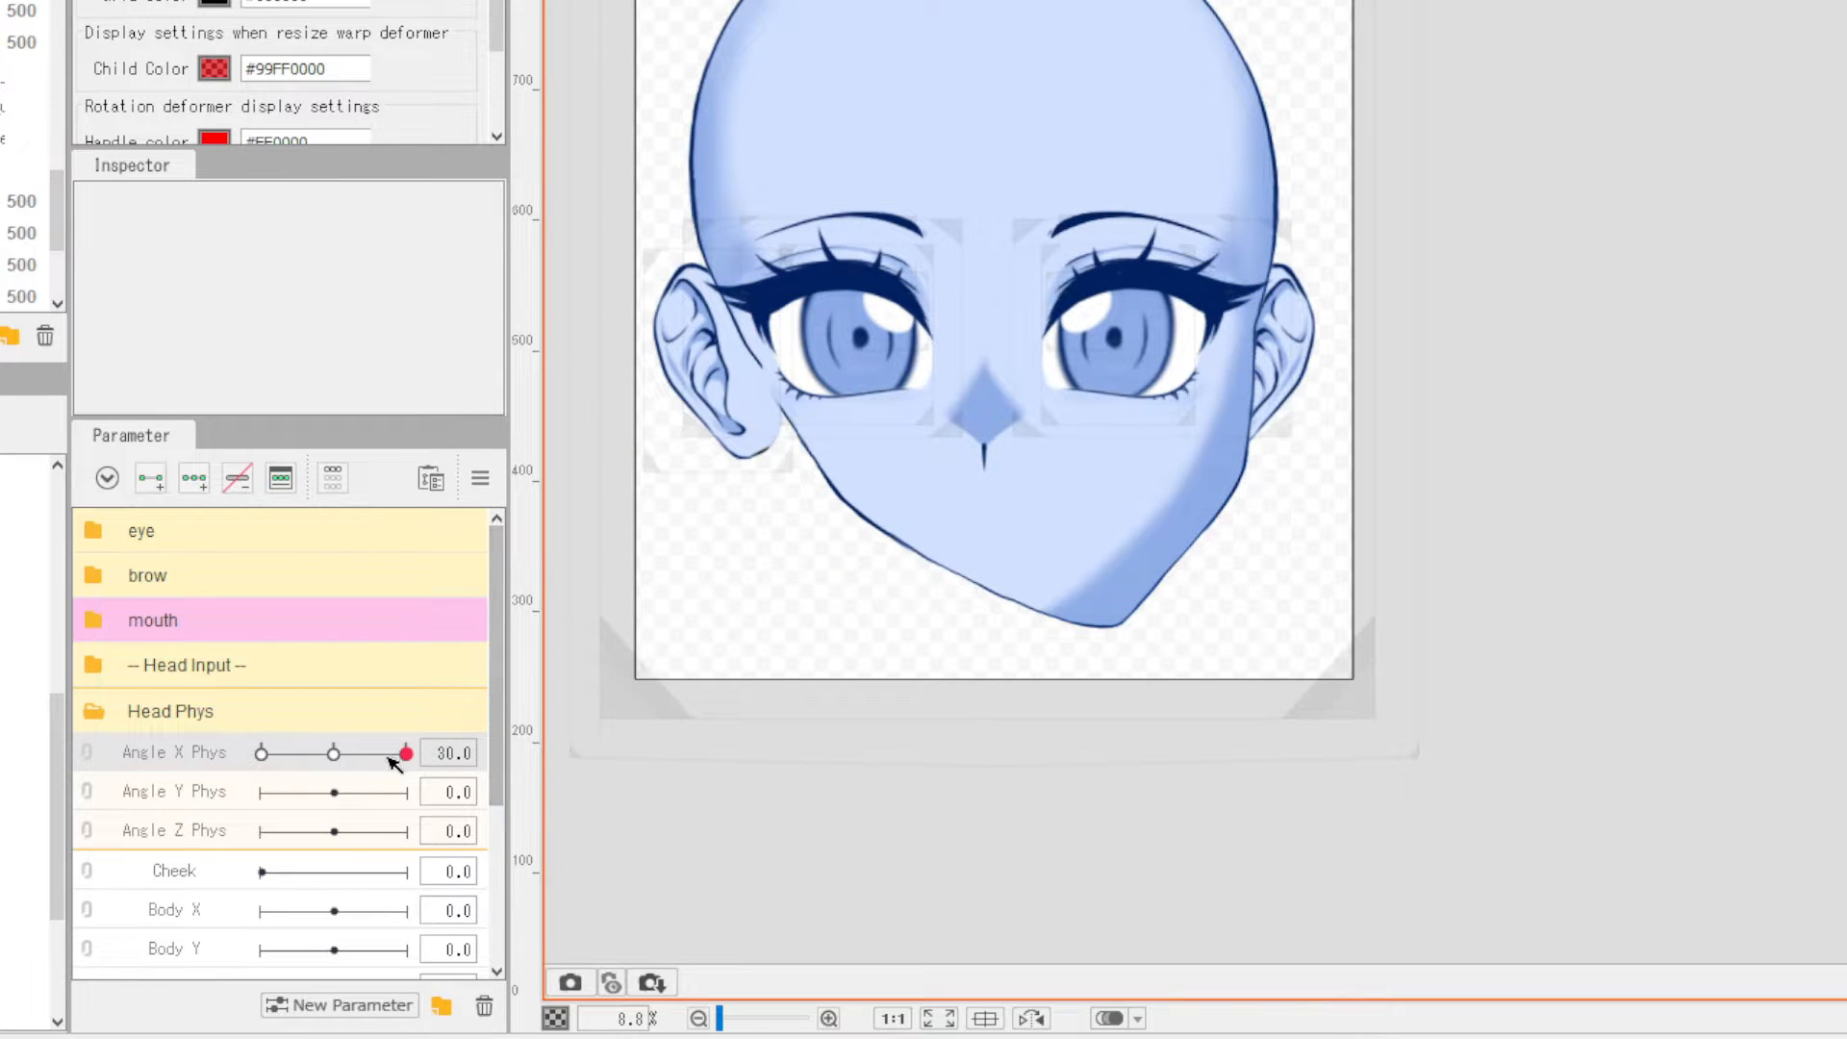
left_click_drag(394, 762, 337, 846)
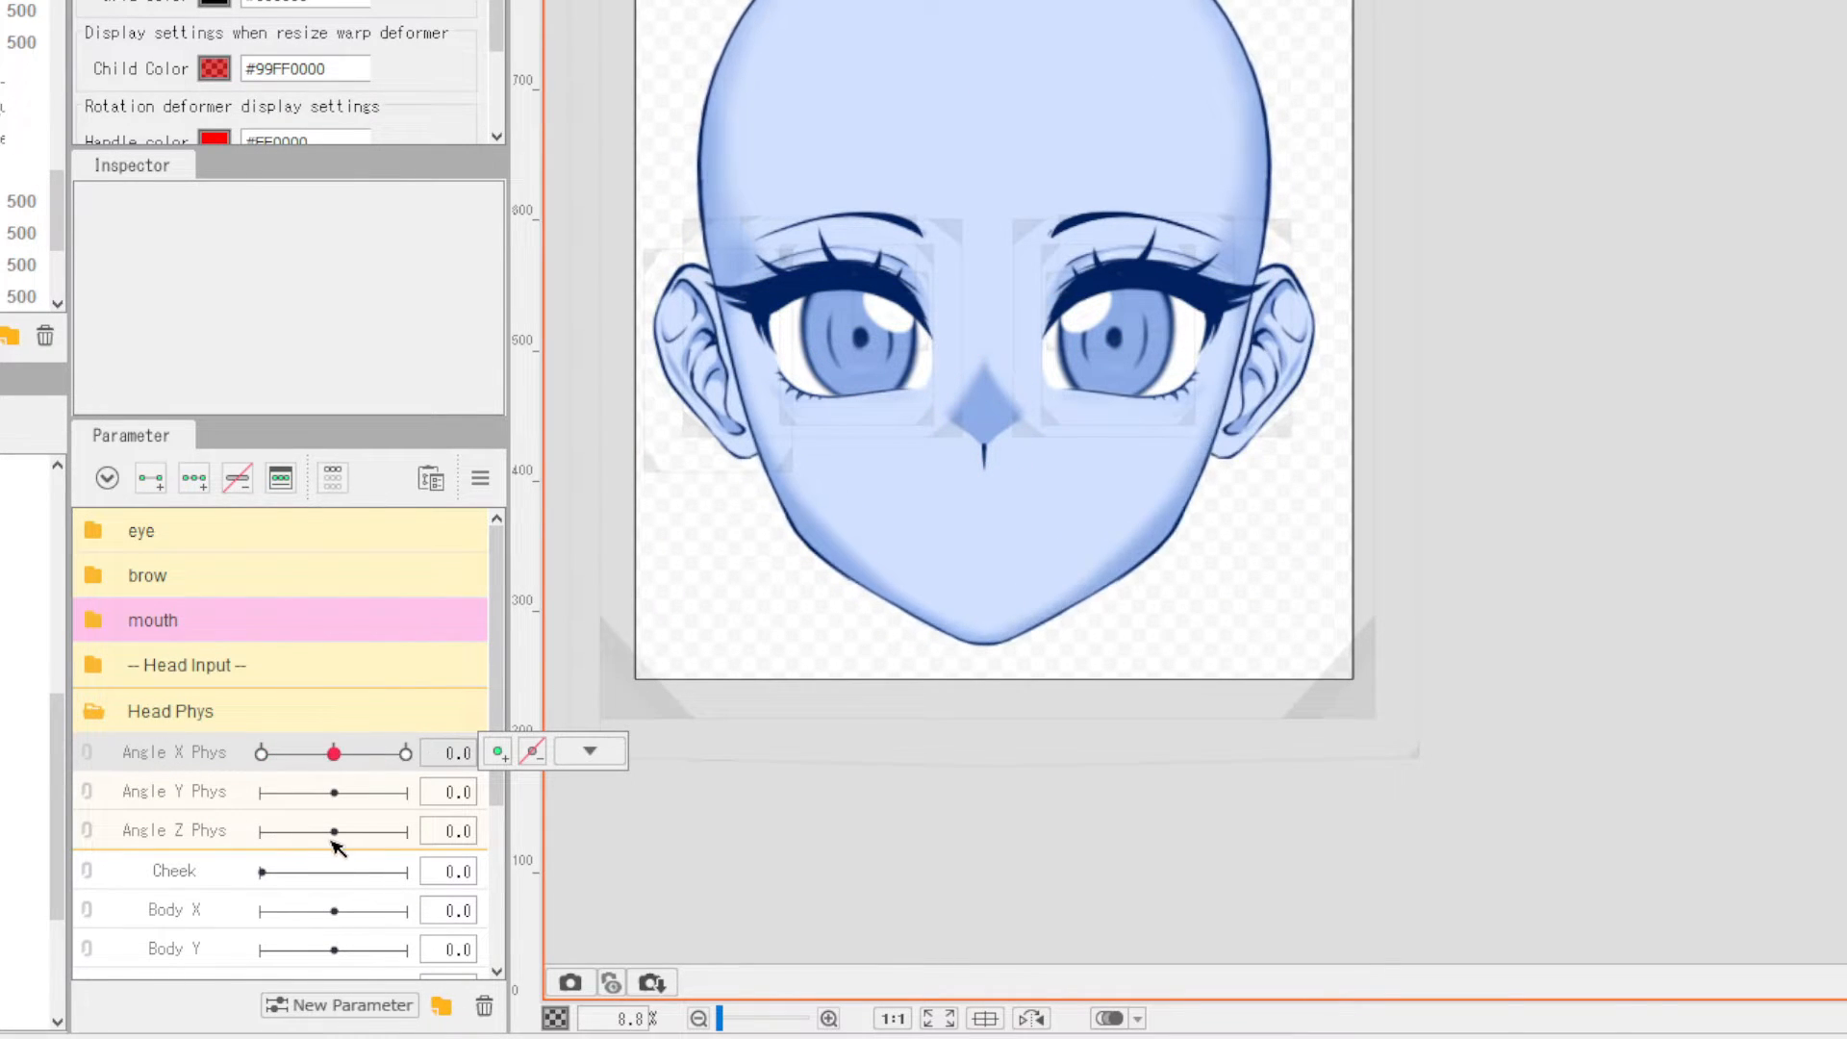
left_click(731, 351)
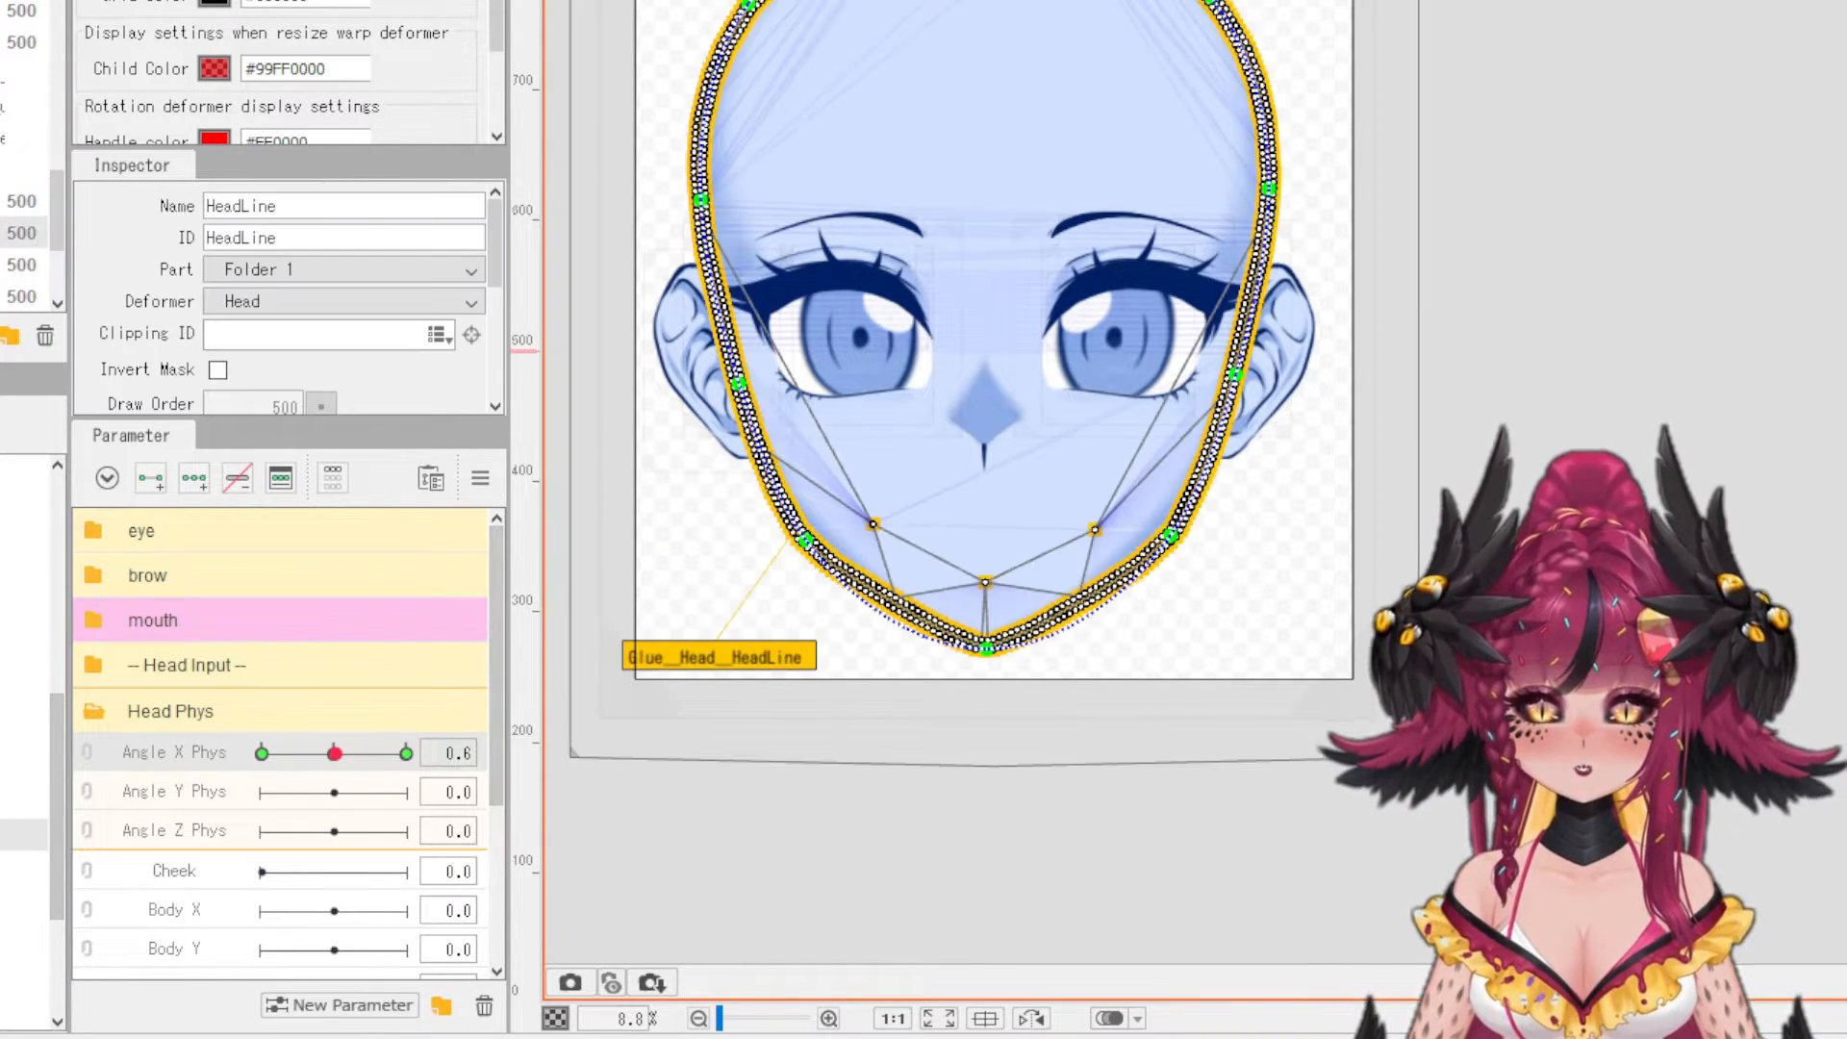
left_click(21, 296, "ctrl")
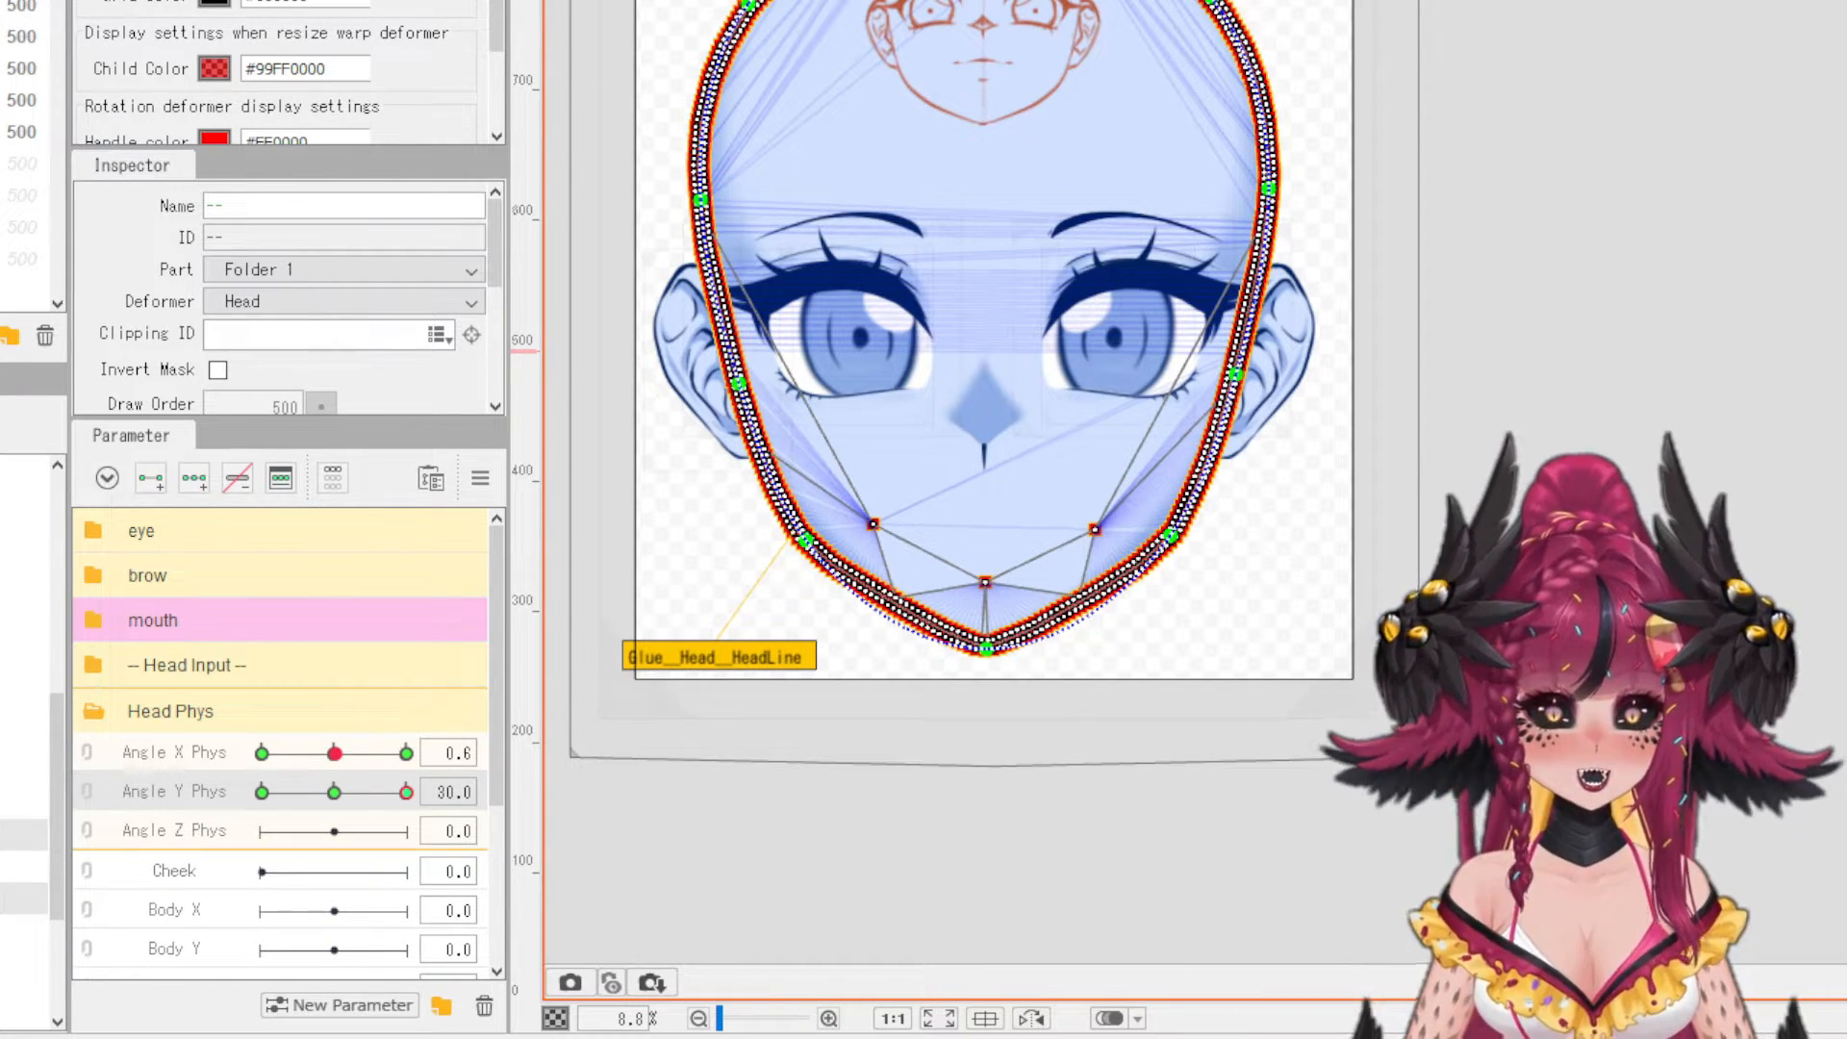
- Enlarge the Layer 4 head guide sketch to match the head's width and set its opacity to 10%
left_click(21, 68)
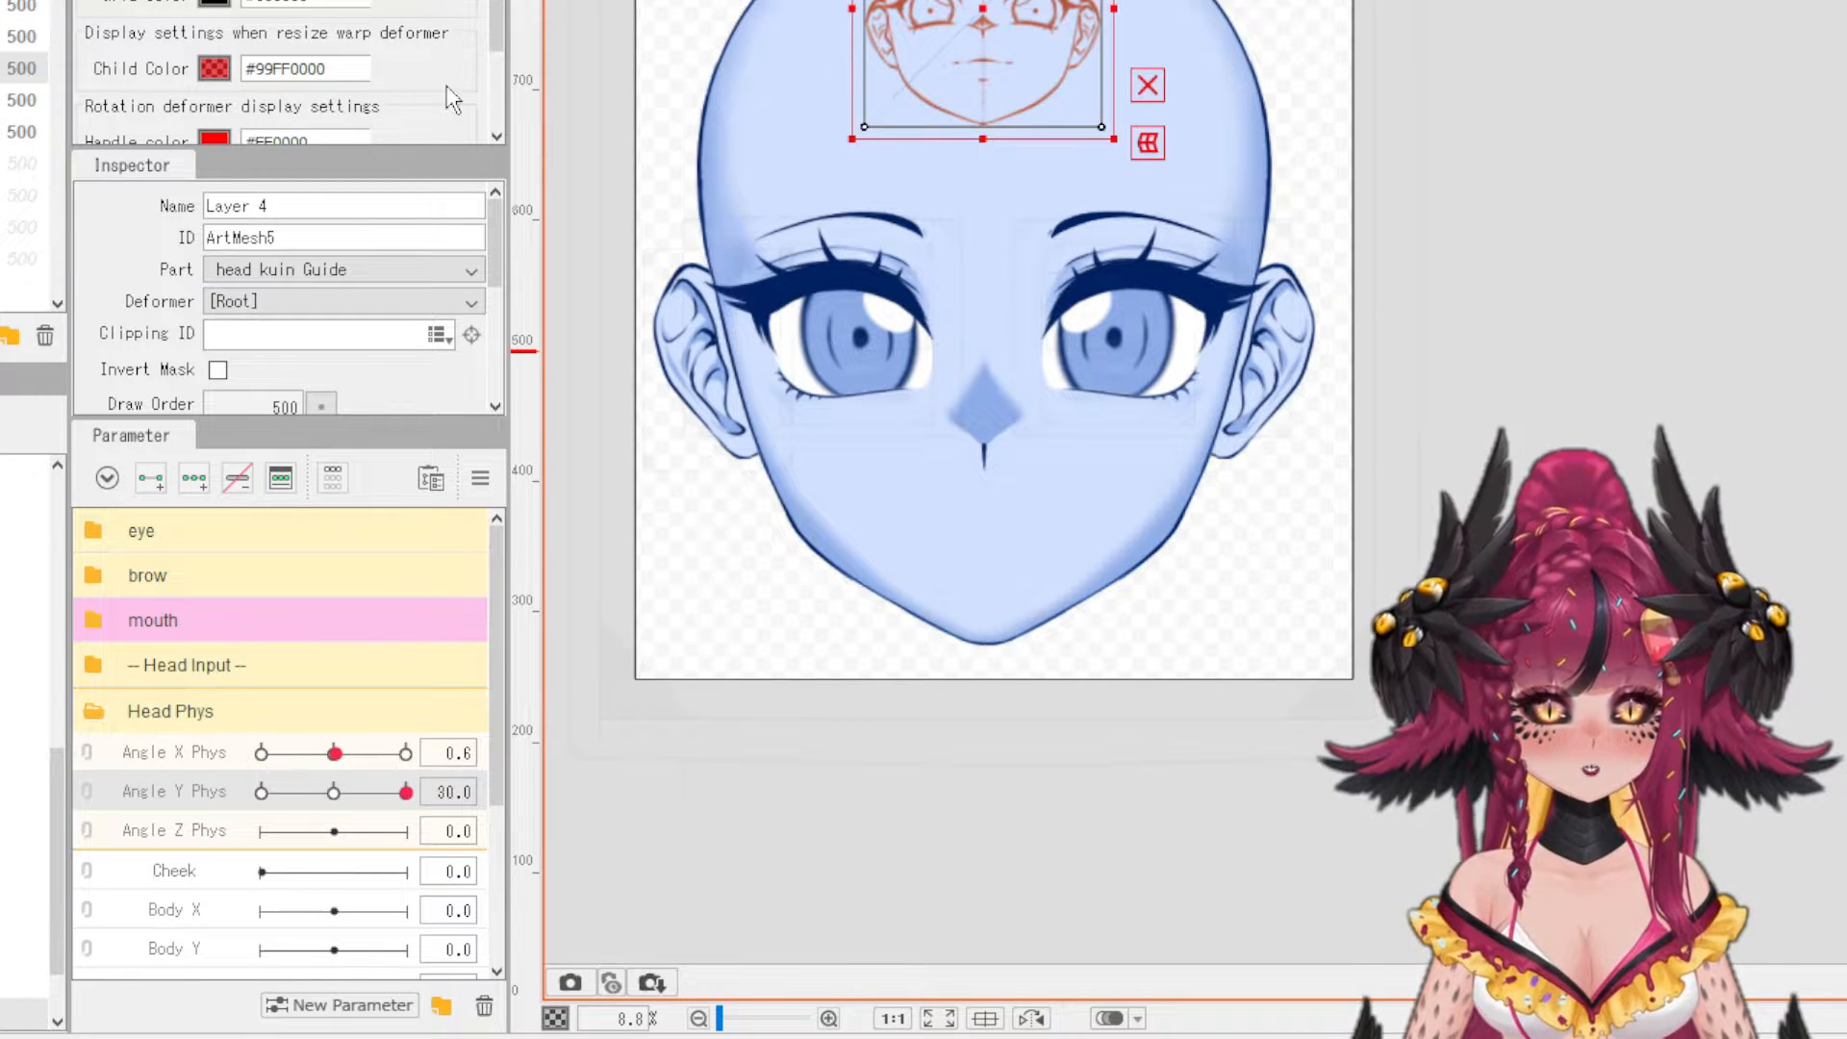
mouse_move(982, 140)
left_mouse_down()
mouse_move(931, 701)
mouse_move(939, 600)
left_mouse_up()
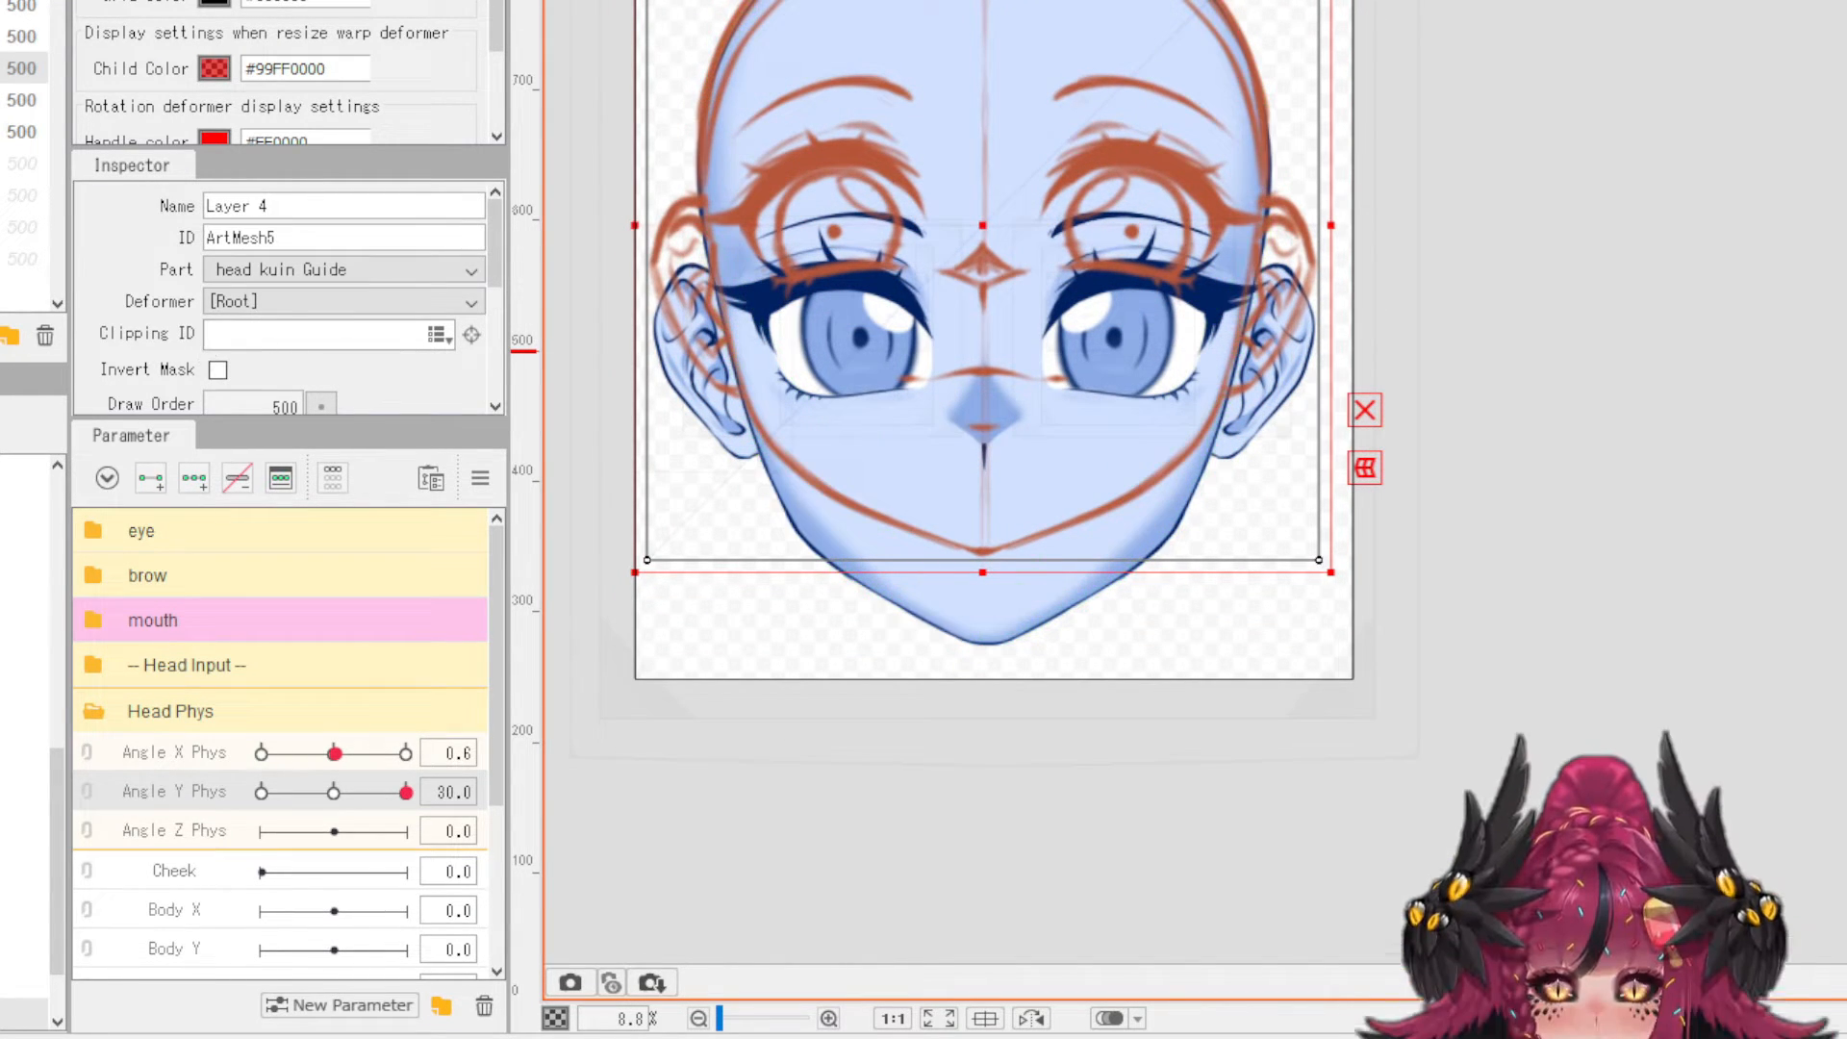
scroll(286, 361, "down", 2)
left_click_drag(286, 329, 212, 329)
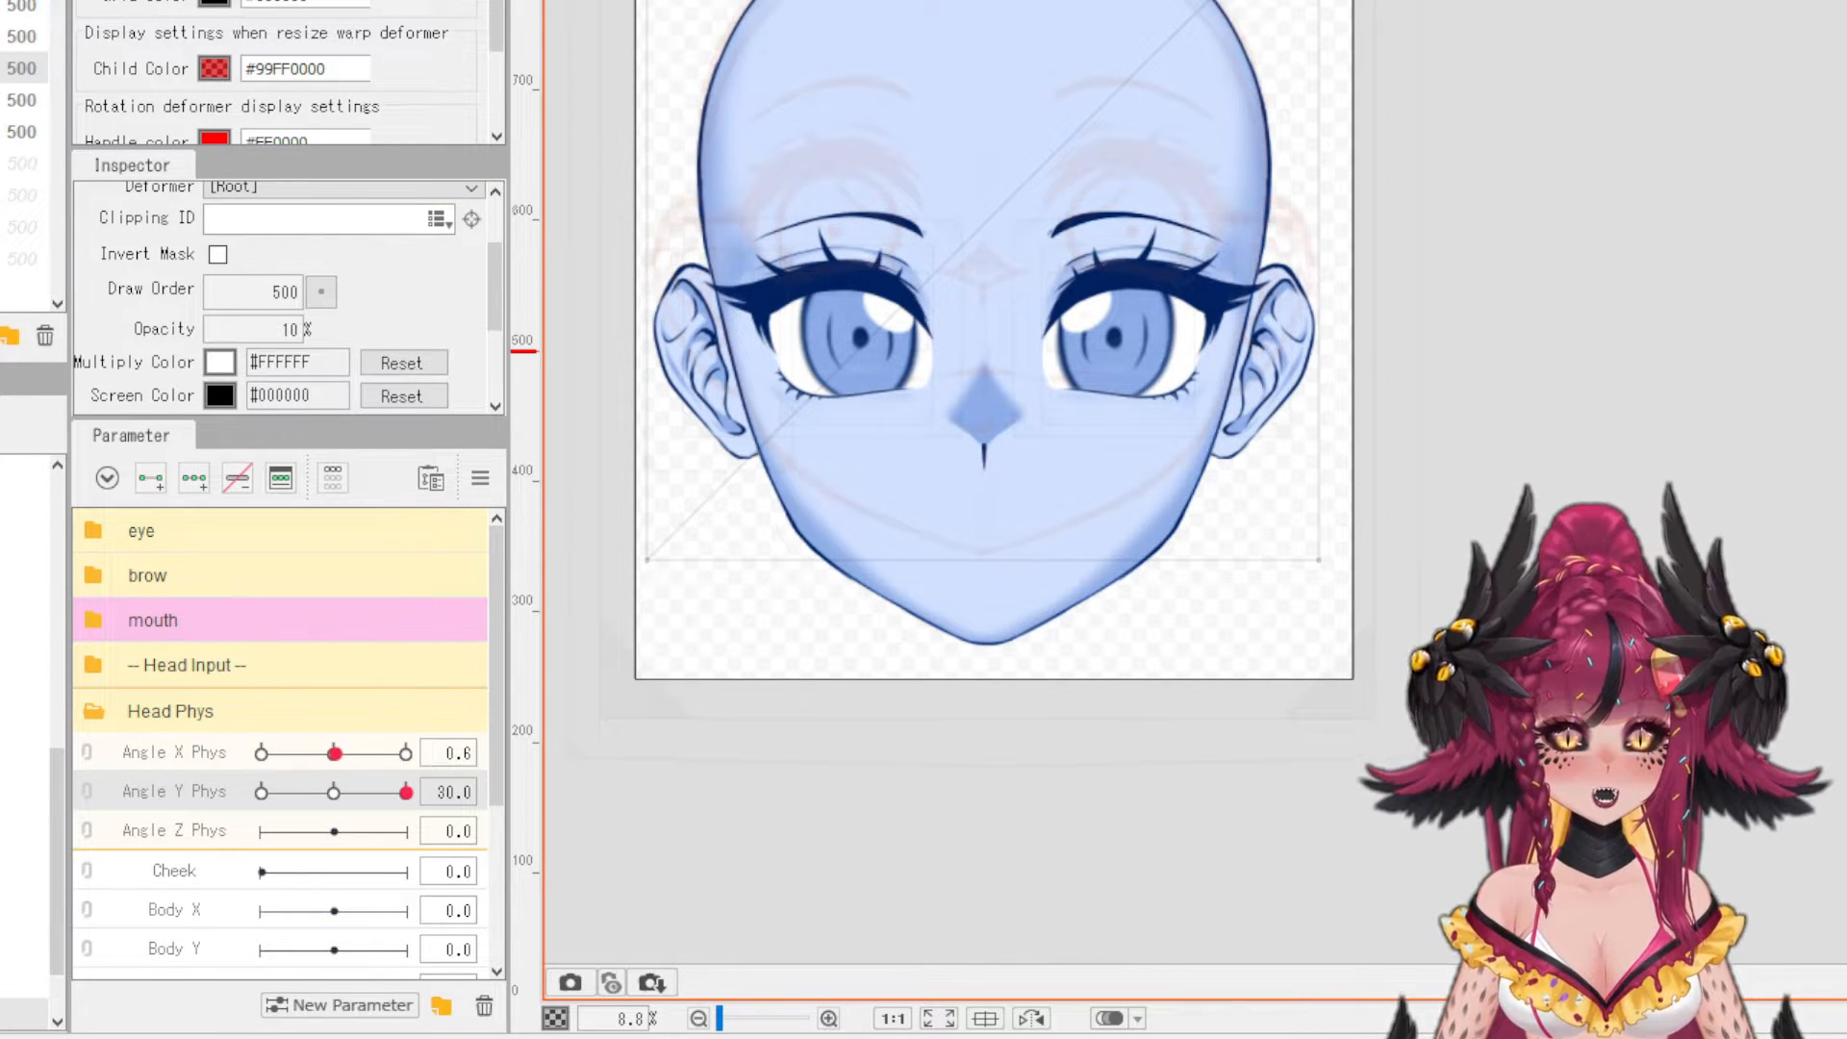
- Select the HeadLine and Head meshes, apply a temporary deformation grid at Angle Y Phys 30, and raise its bottom centre point to lift the chin
left_click(21, 695)
left_click(1094, 583)
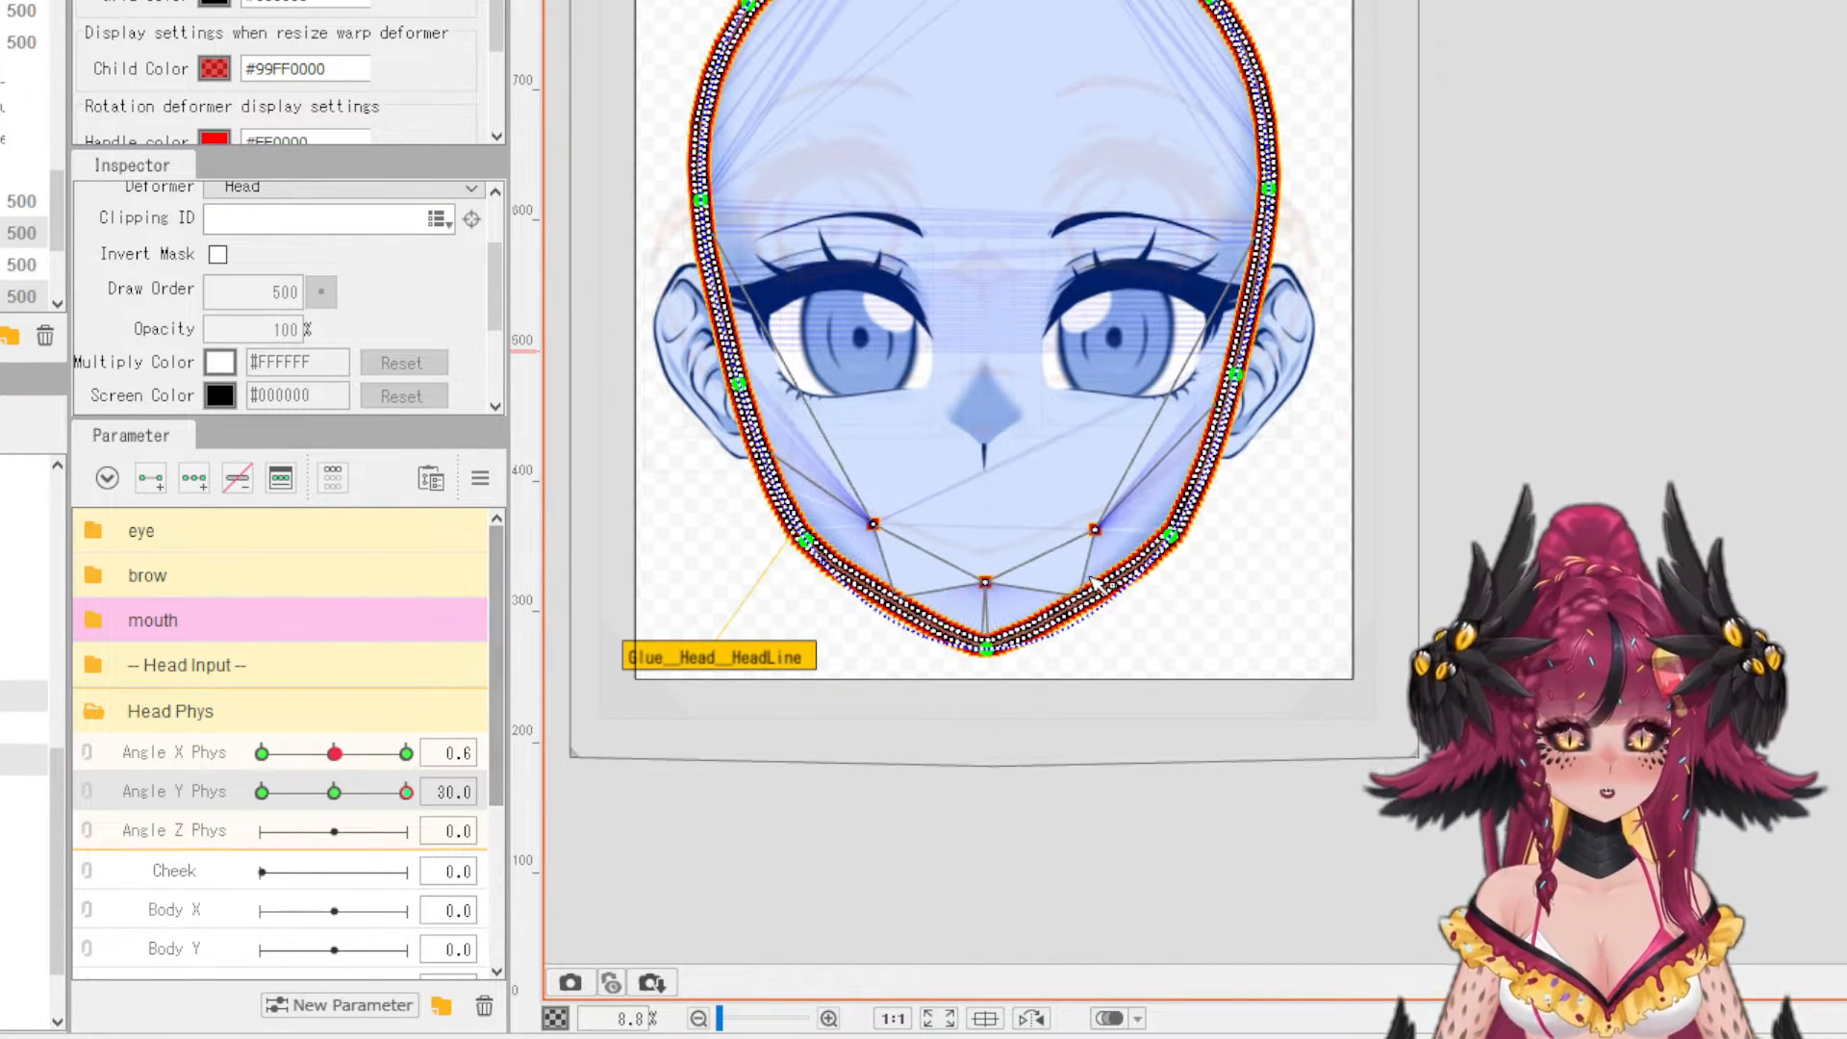
scroll(1084, 493, "up", 2)
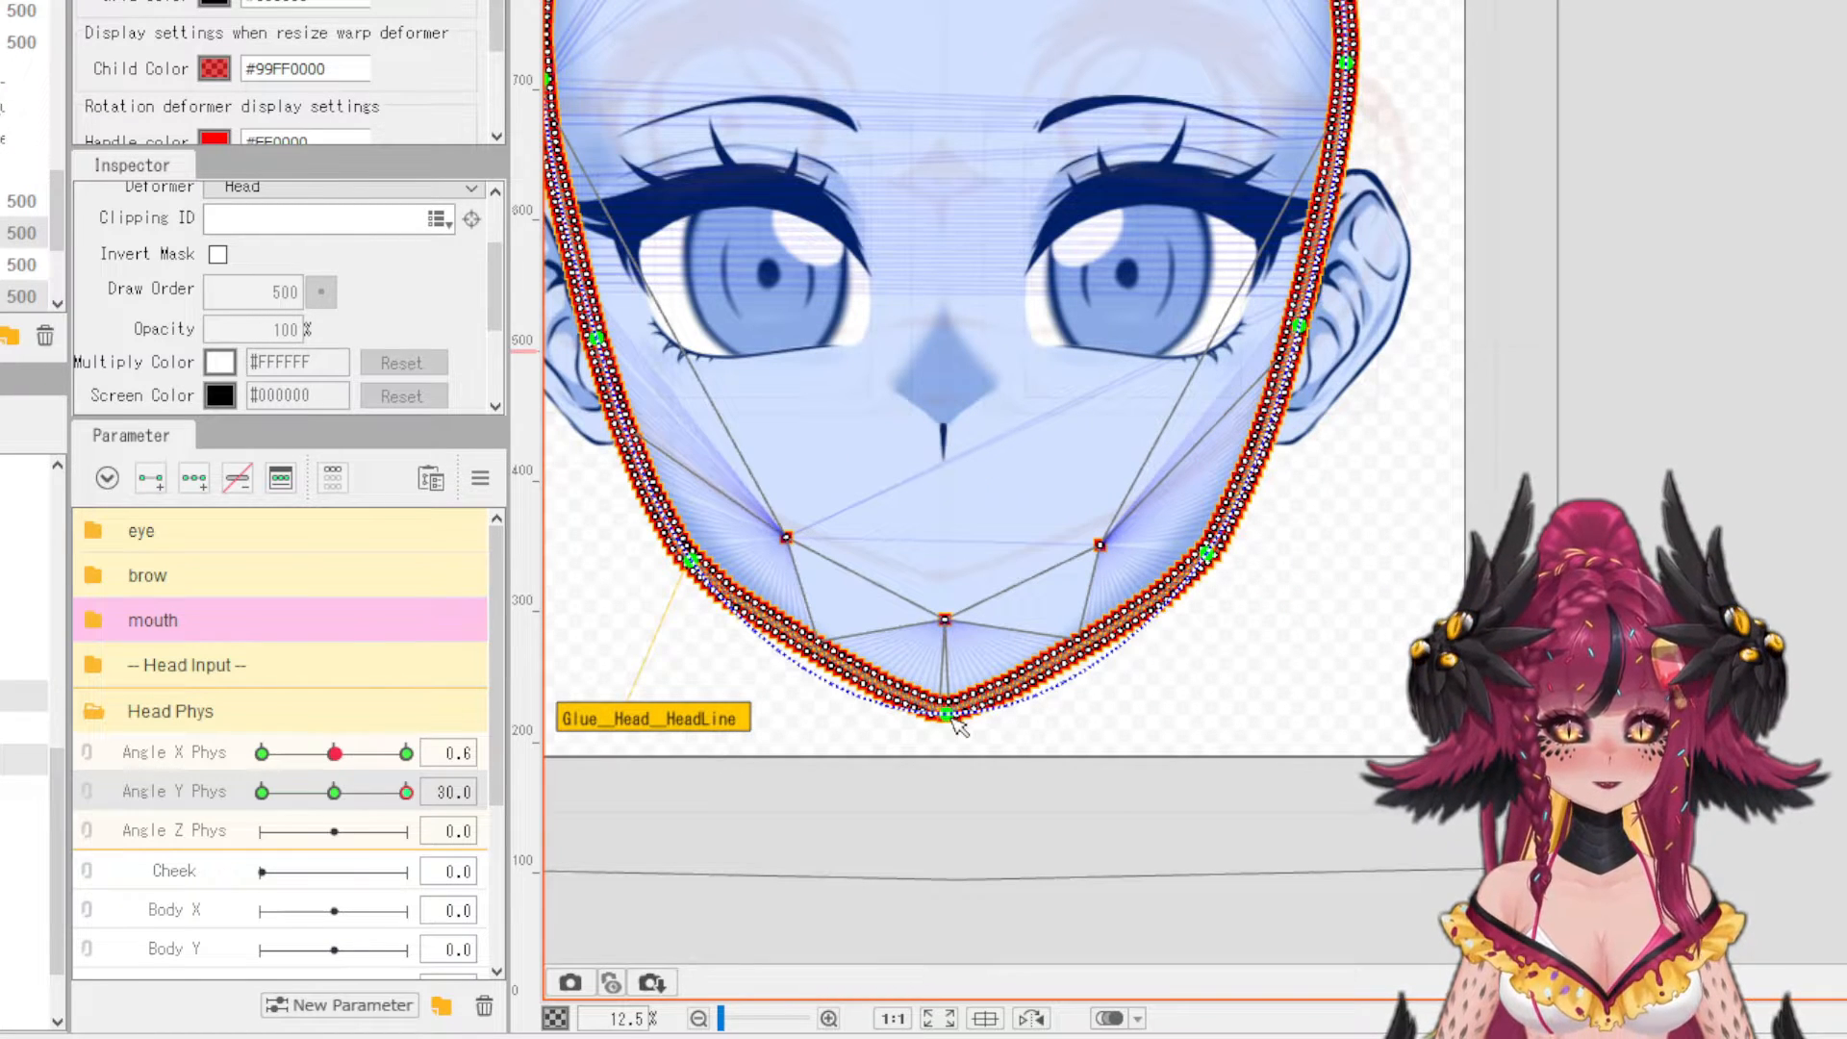
scroll(957, 727, "down", 3)
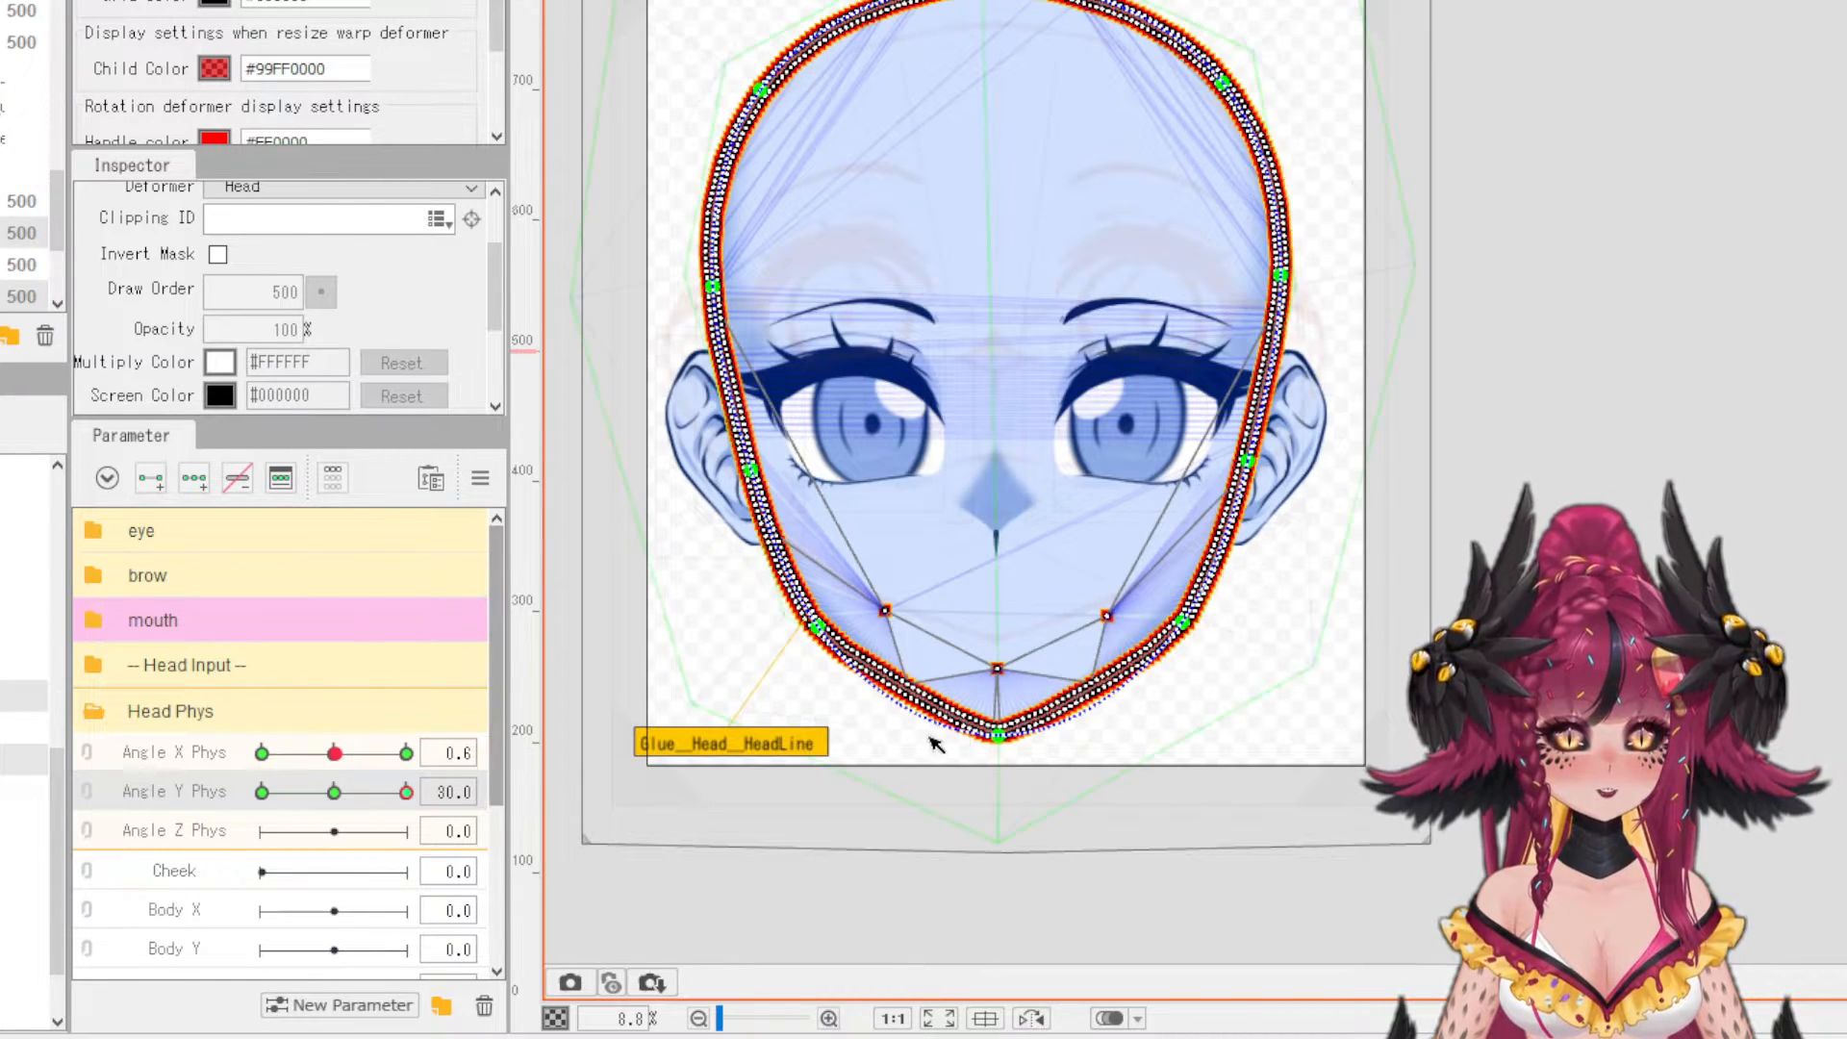
left_click(998, 737)
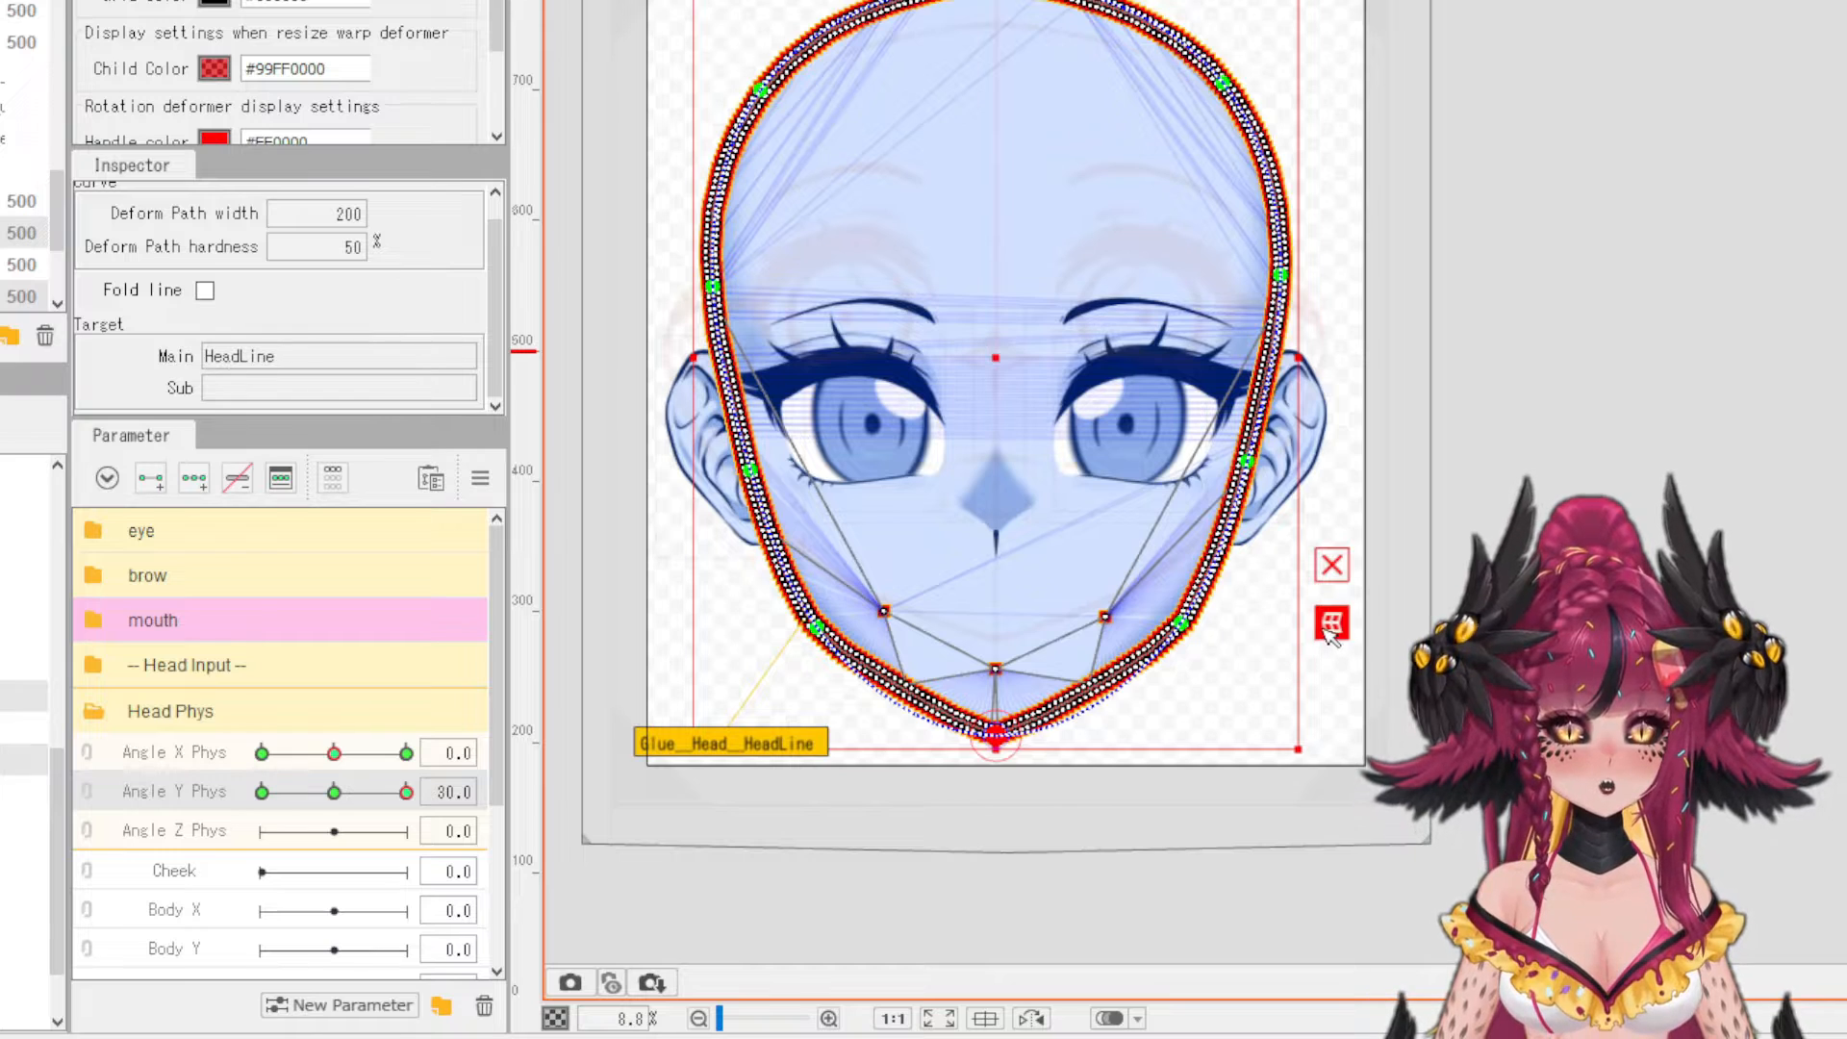
left_click(1330, 627)
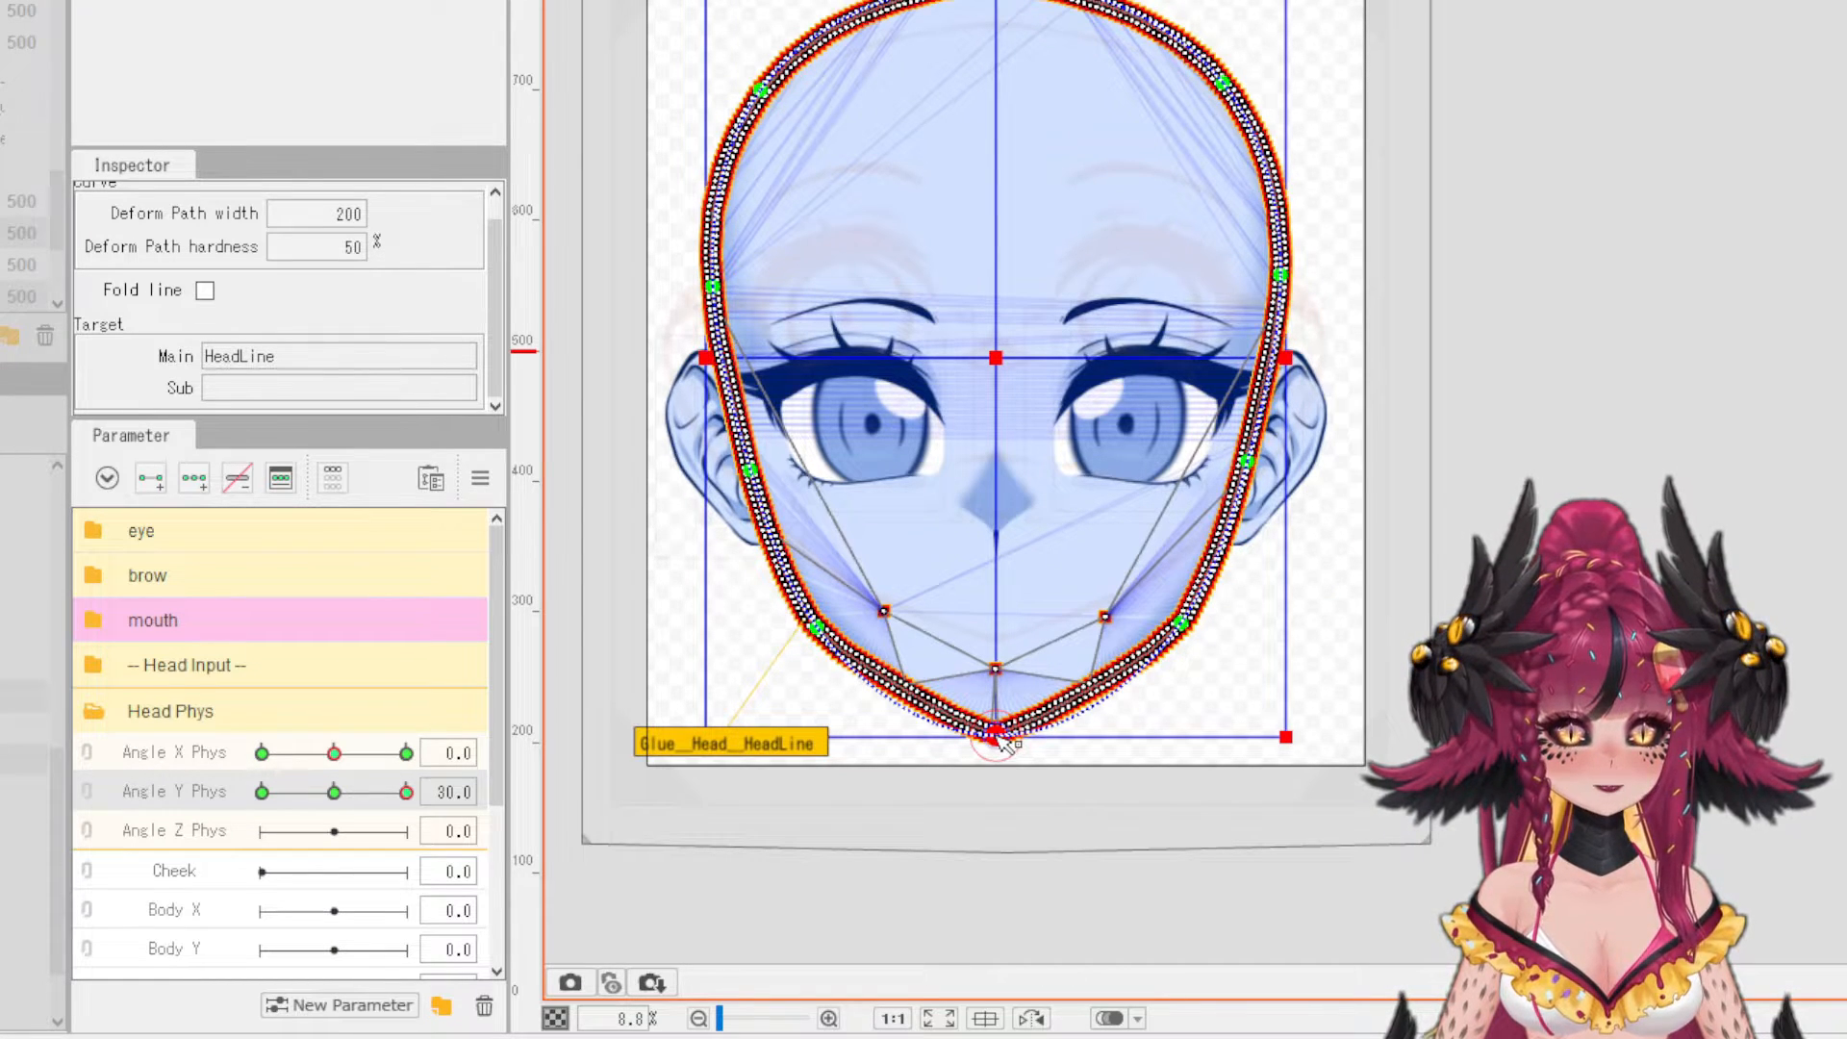
left_click_drag(1003, 736, 997, 655)
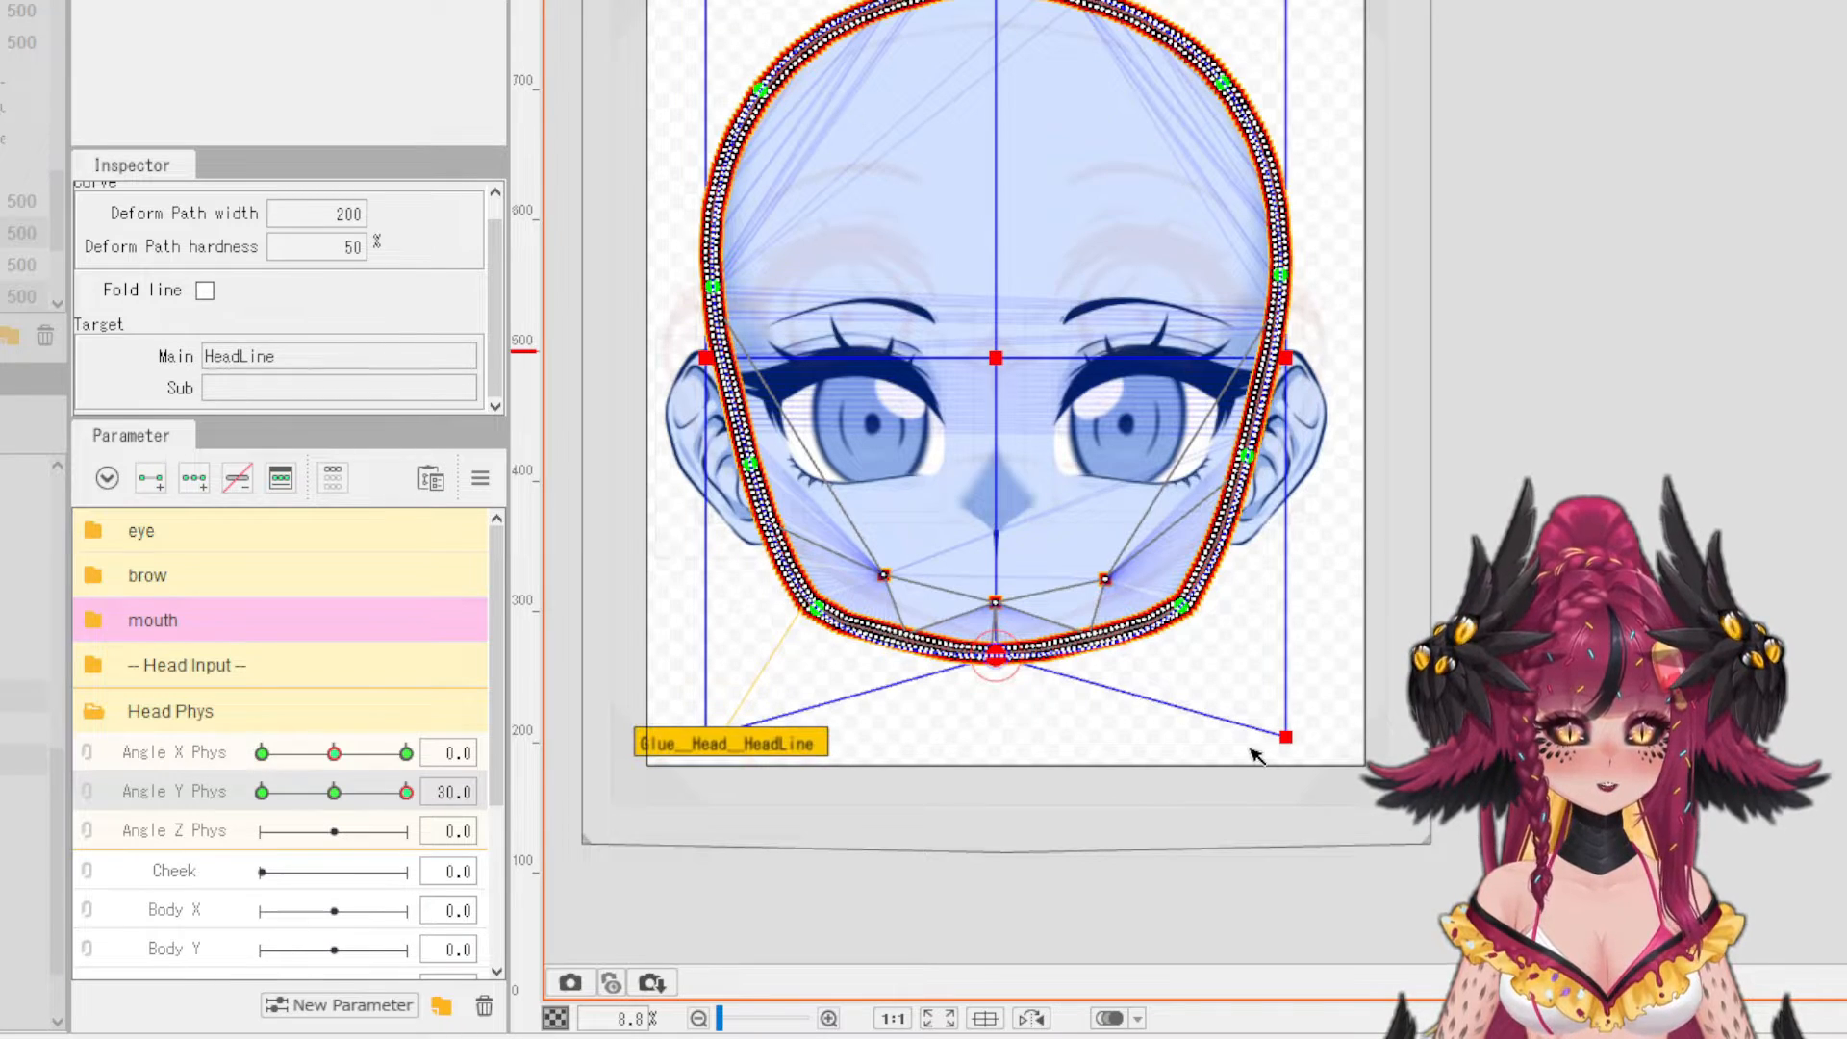
- Raise both lower corners of the temporary deformation grid to follow the lifted chin
left_click_drag(1290, 742, 1290, 660)
scroll(1267, 680, "down", 2)
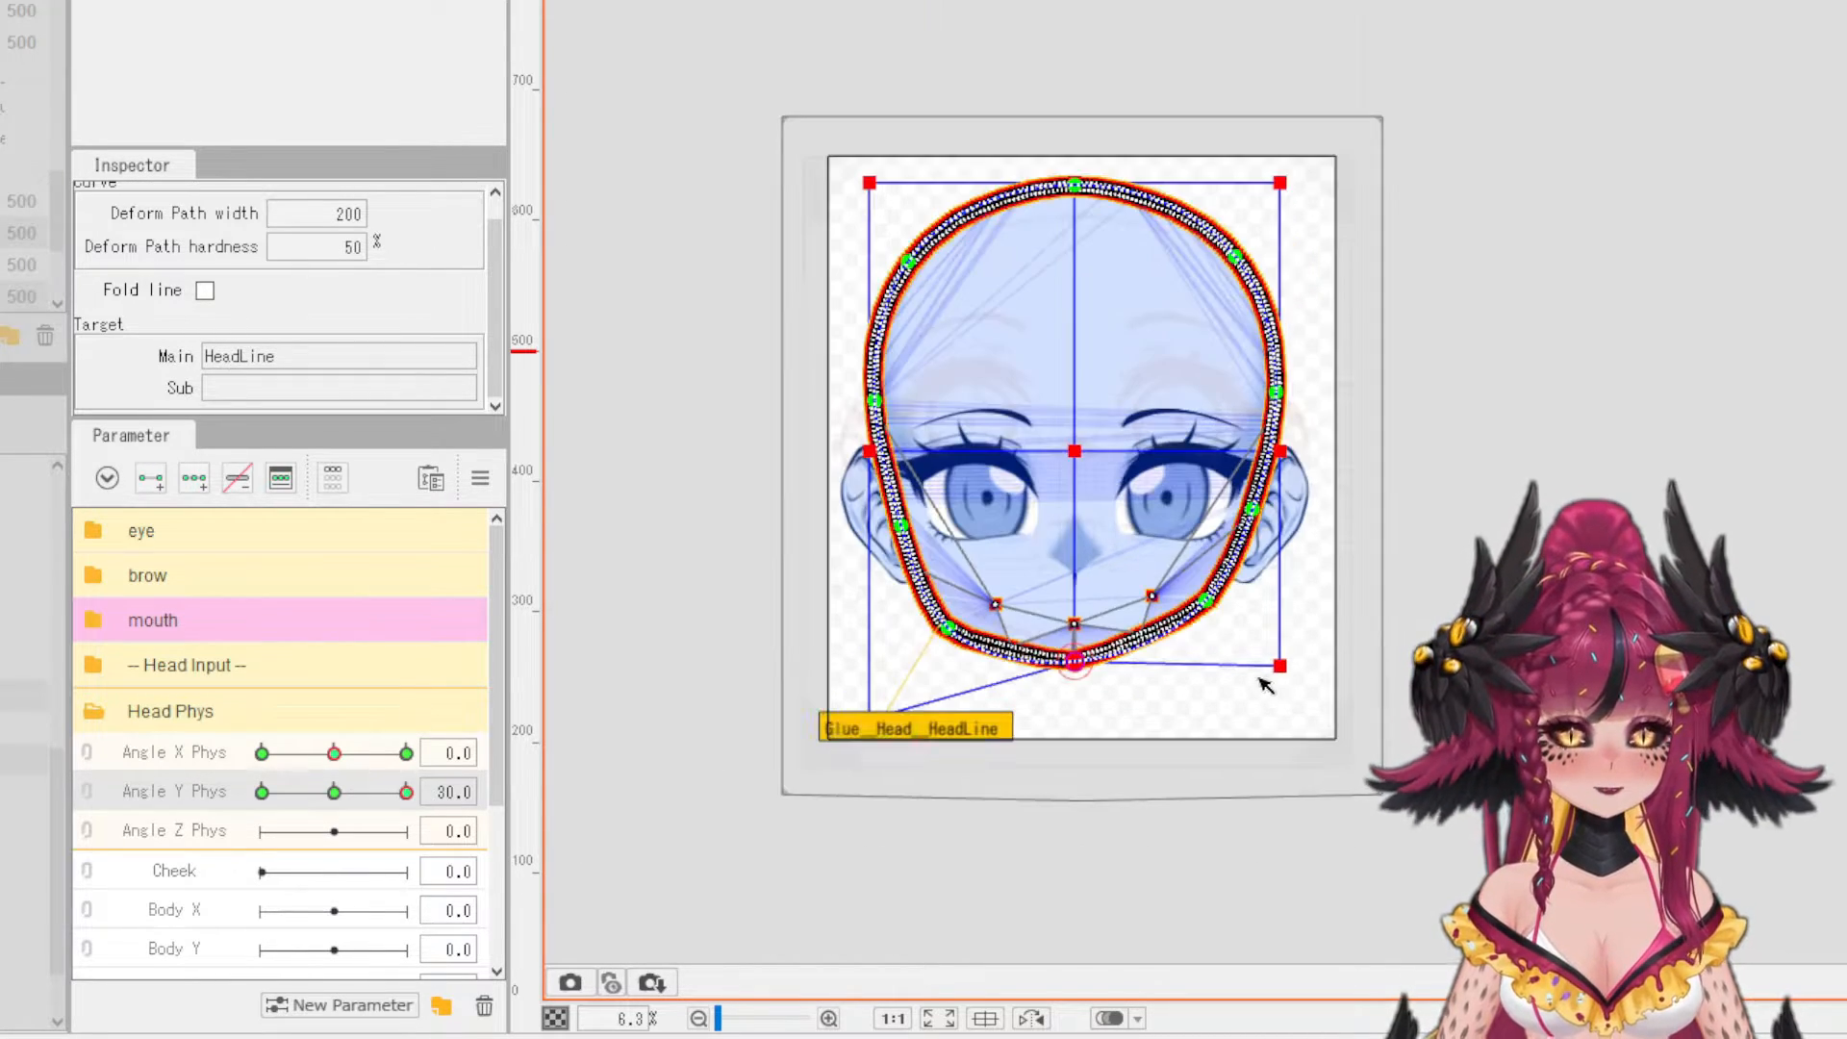
scroll(863, 731, "up", 4)
scroll(850, 772, "up", 2)
left_click_drag(823, 754, 804, 565)
scroll(1256, 602, "down", 2)
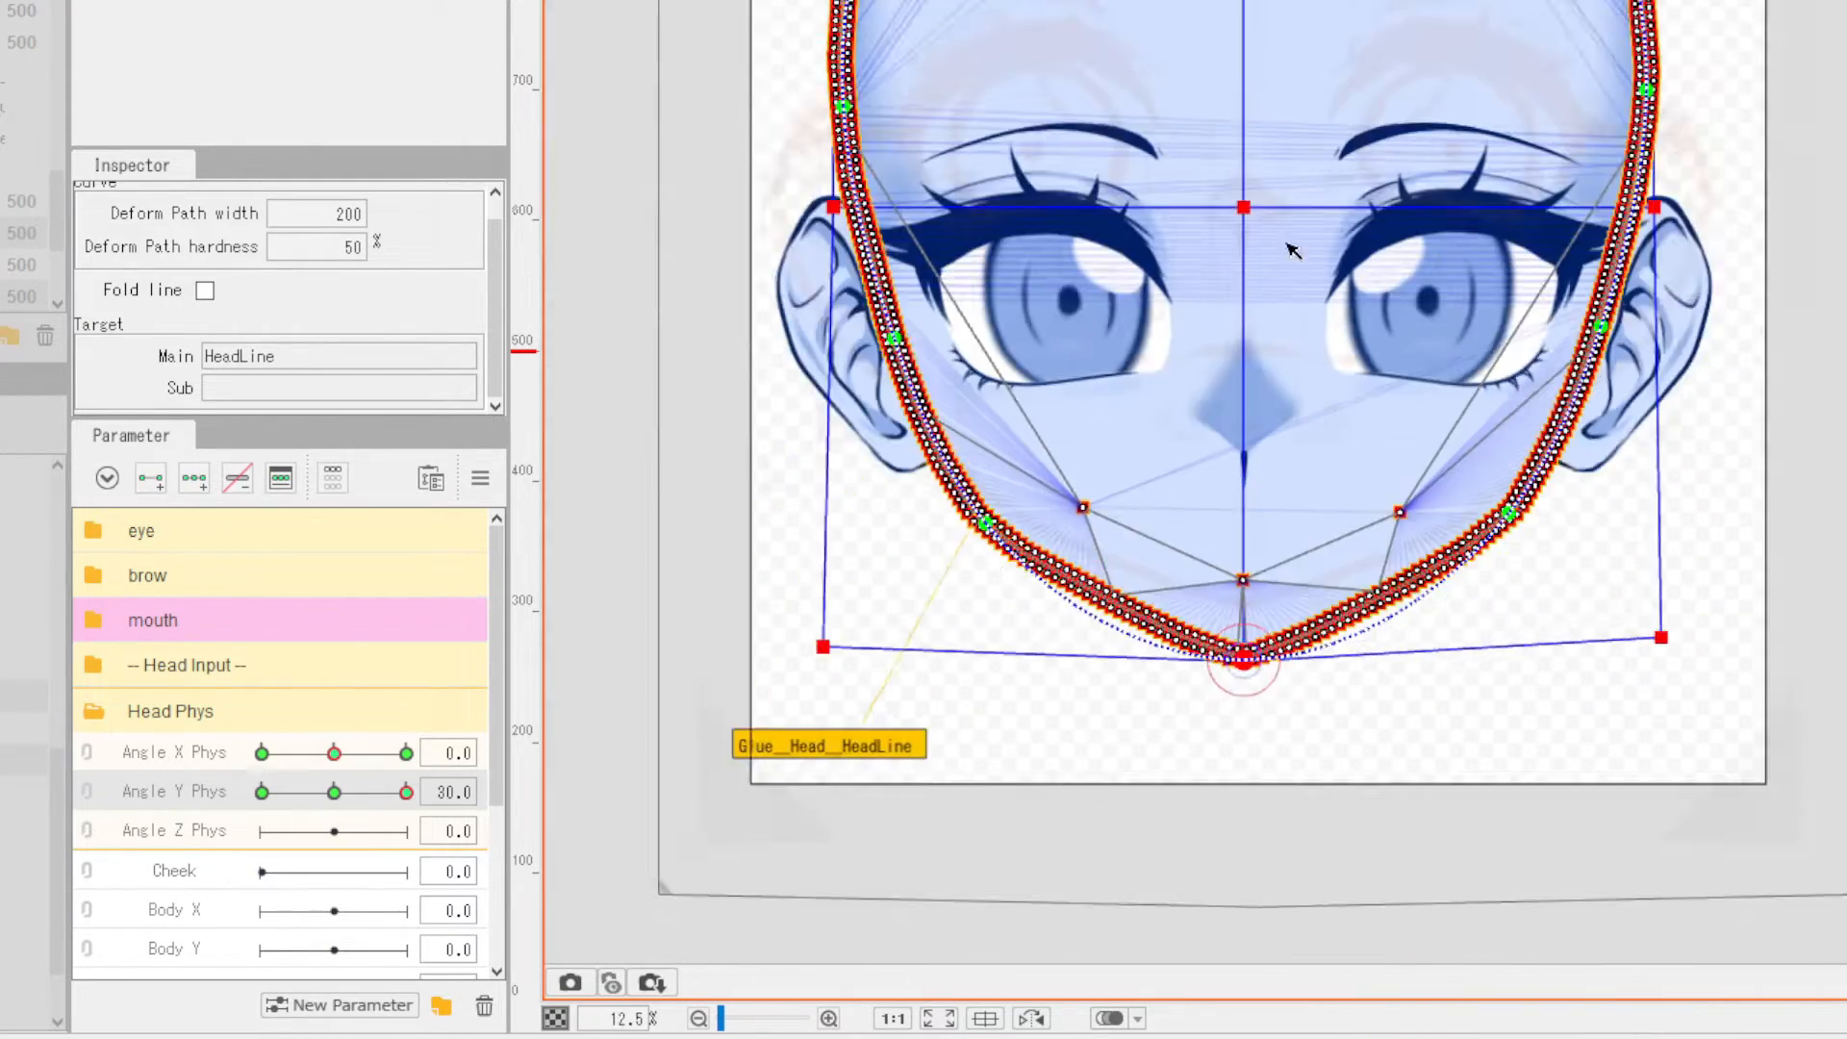
- Raise the centre point of the deformation grid so the HeadLine and Head meshes curve upward, and finish the deformation
left_click_drag(1237, 651, 1225, 845)
scroll(1228, 838, "down", 1)
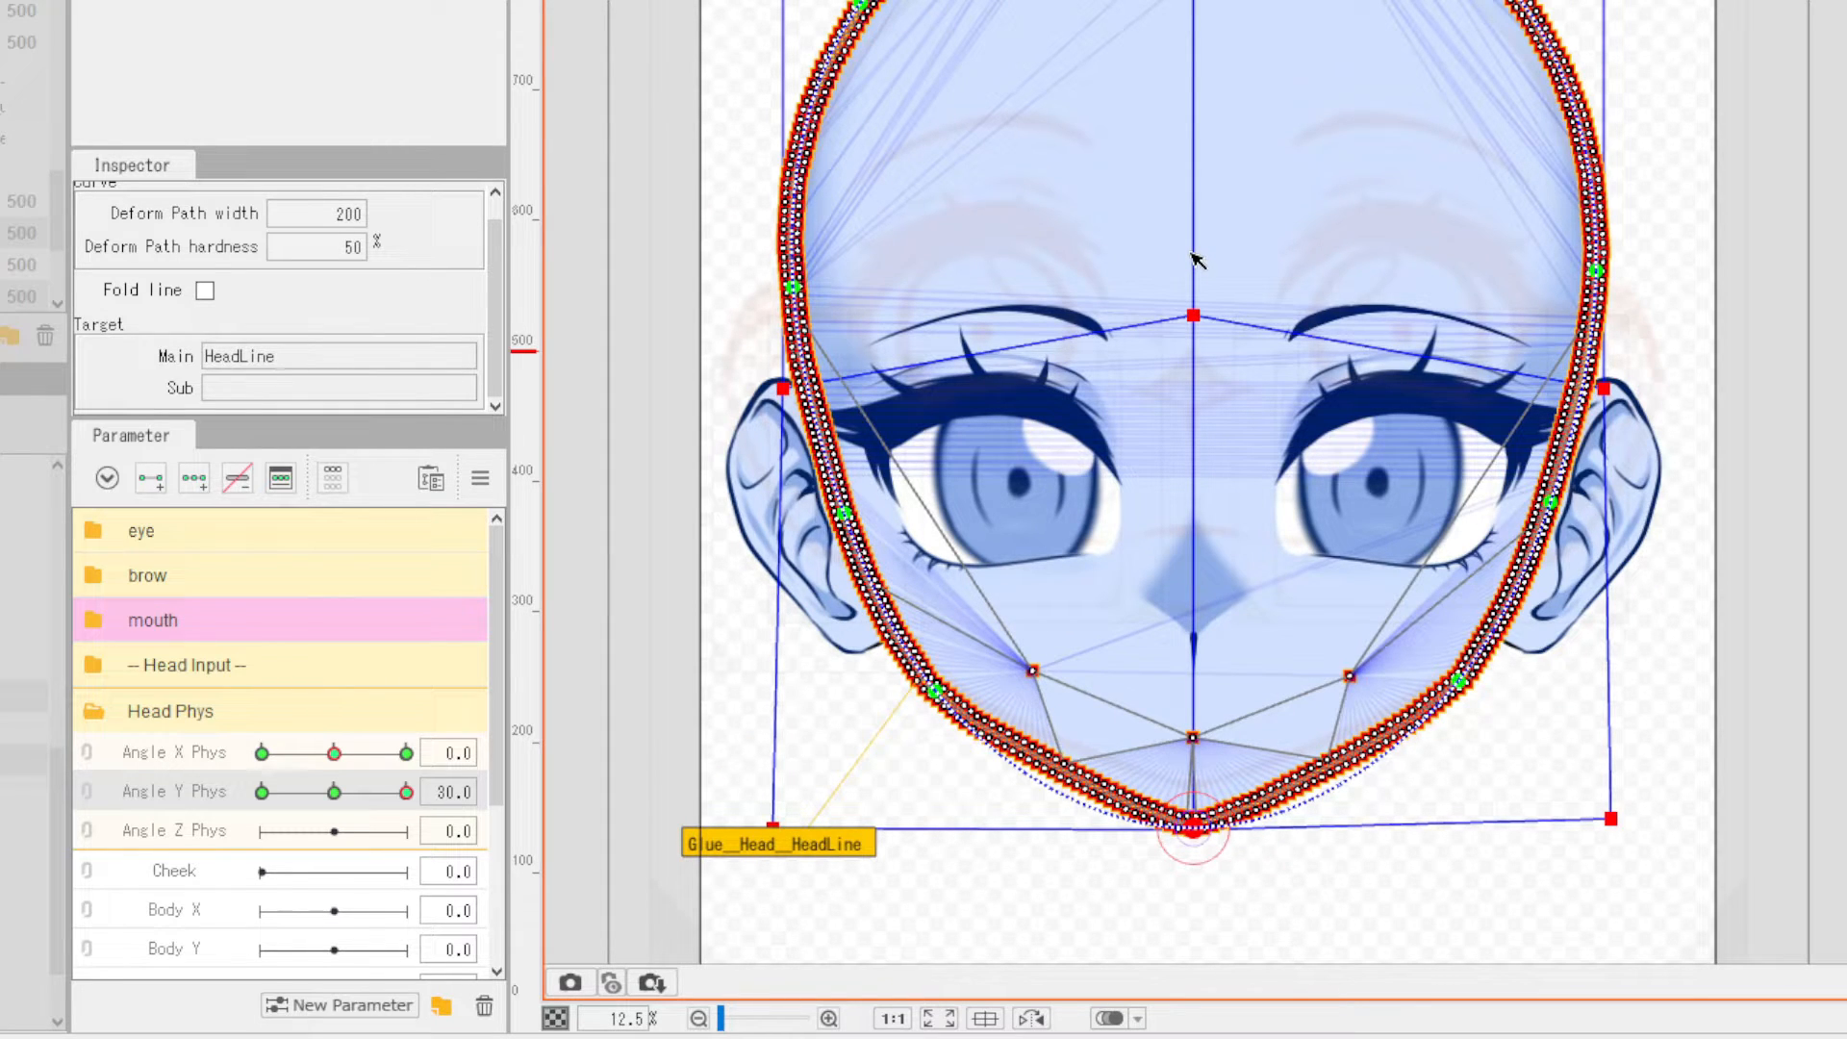
scroll(1201, 268, "up", 1)
scroll(1052, 58, "down", 2)
left_click(1052, 58)
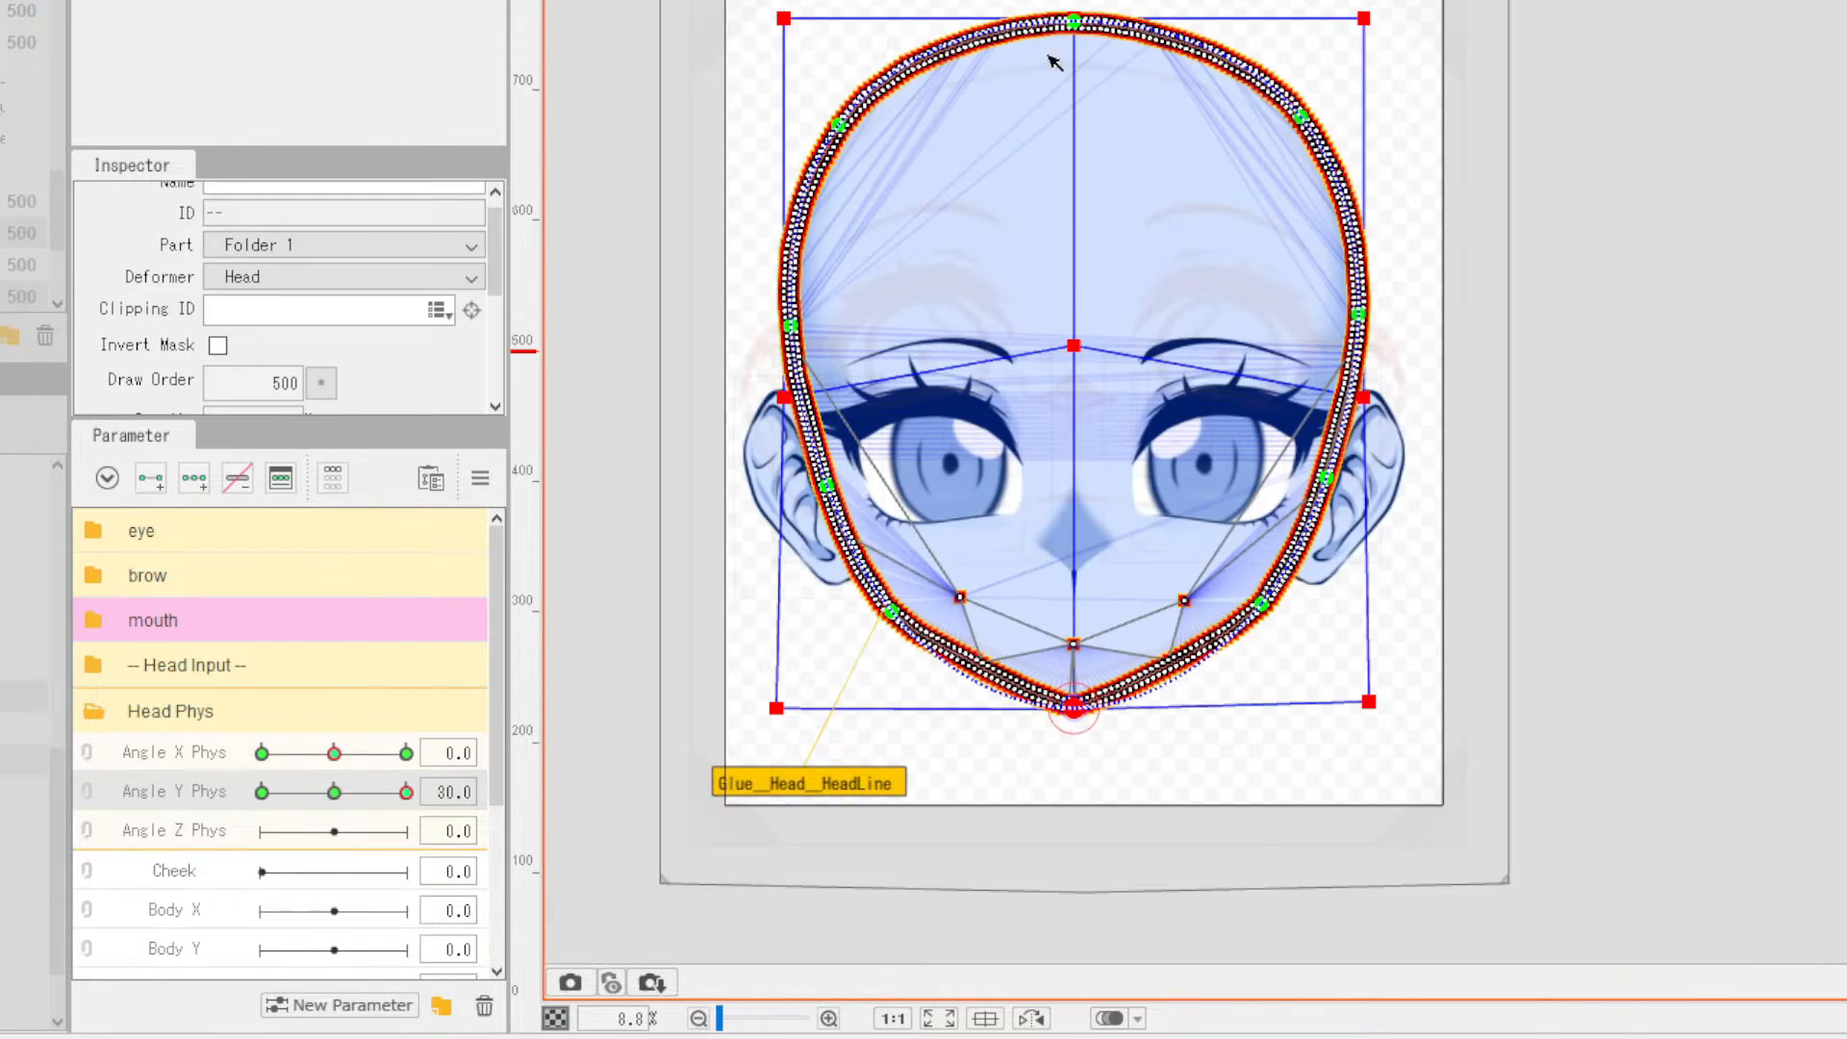
scroll(709, 789, "up", 1)
- Set Angle Y Phys to -30, enlarge the looking-down guide sketch to the head's size, and lower its opacity
left_click(262, 792)
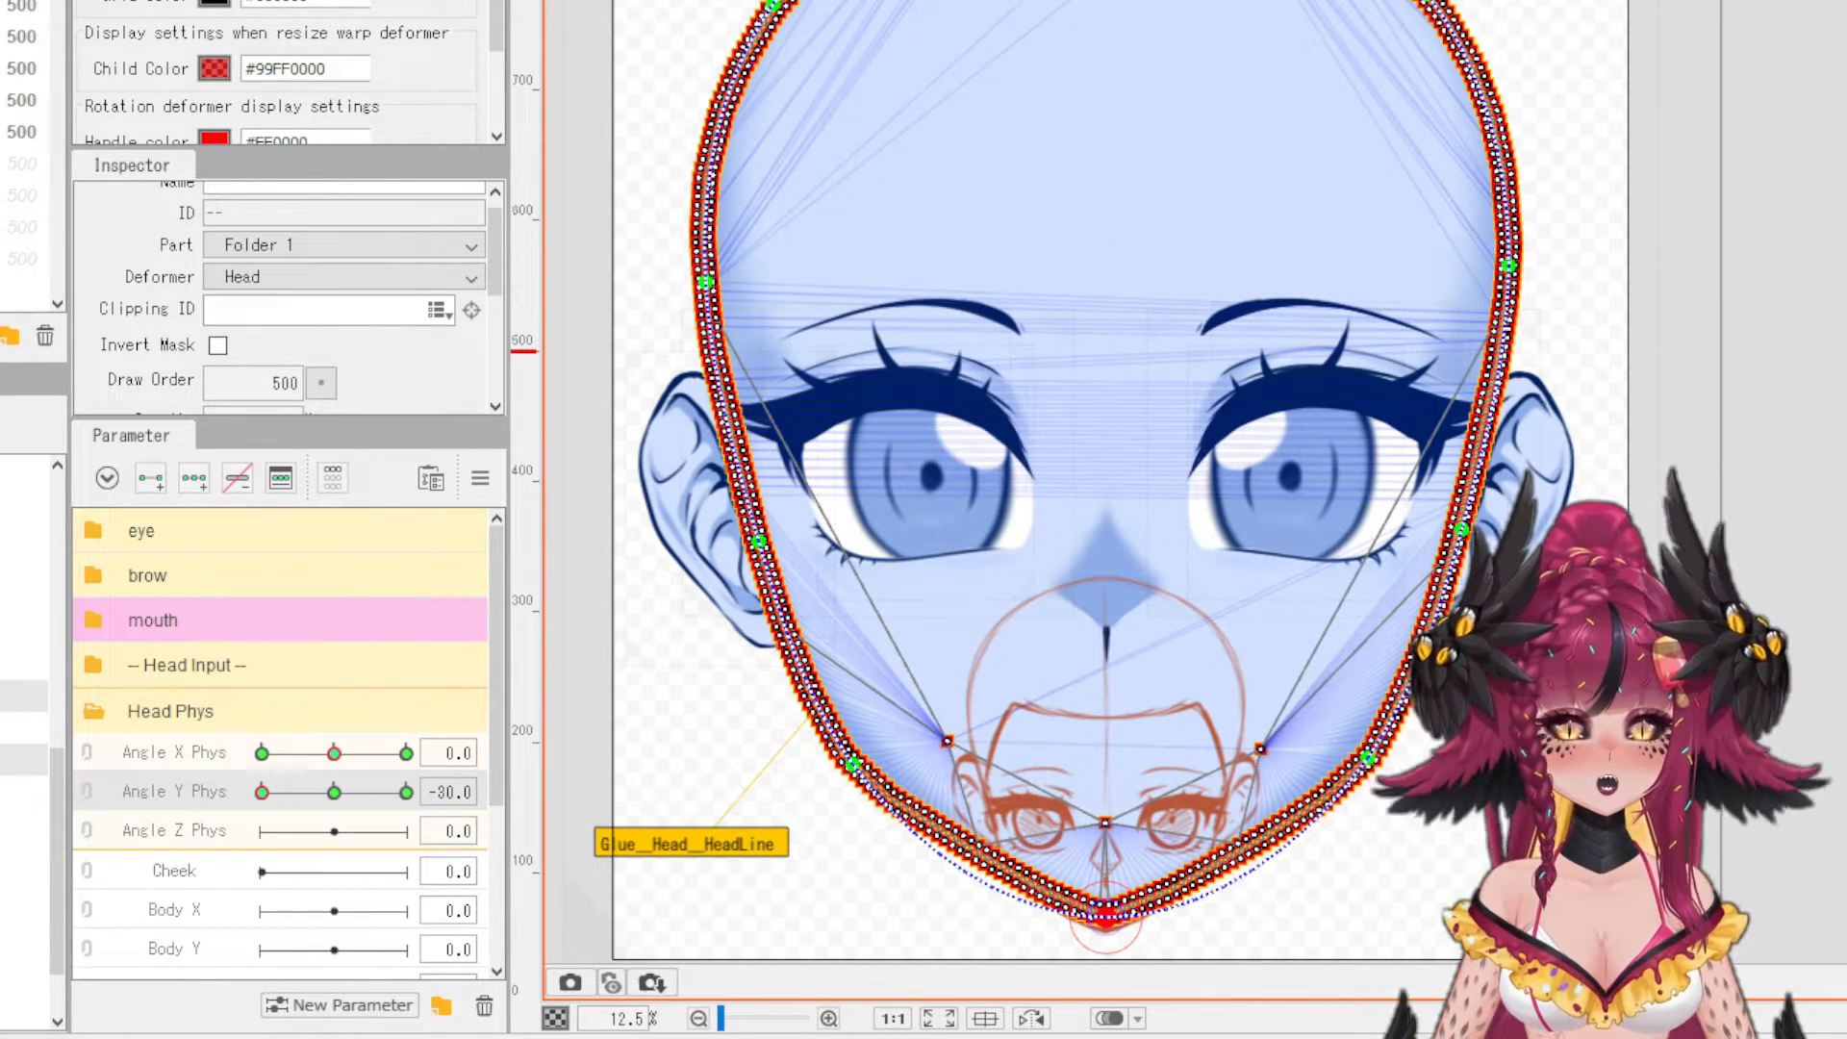
left_click(1106, 750)
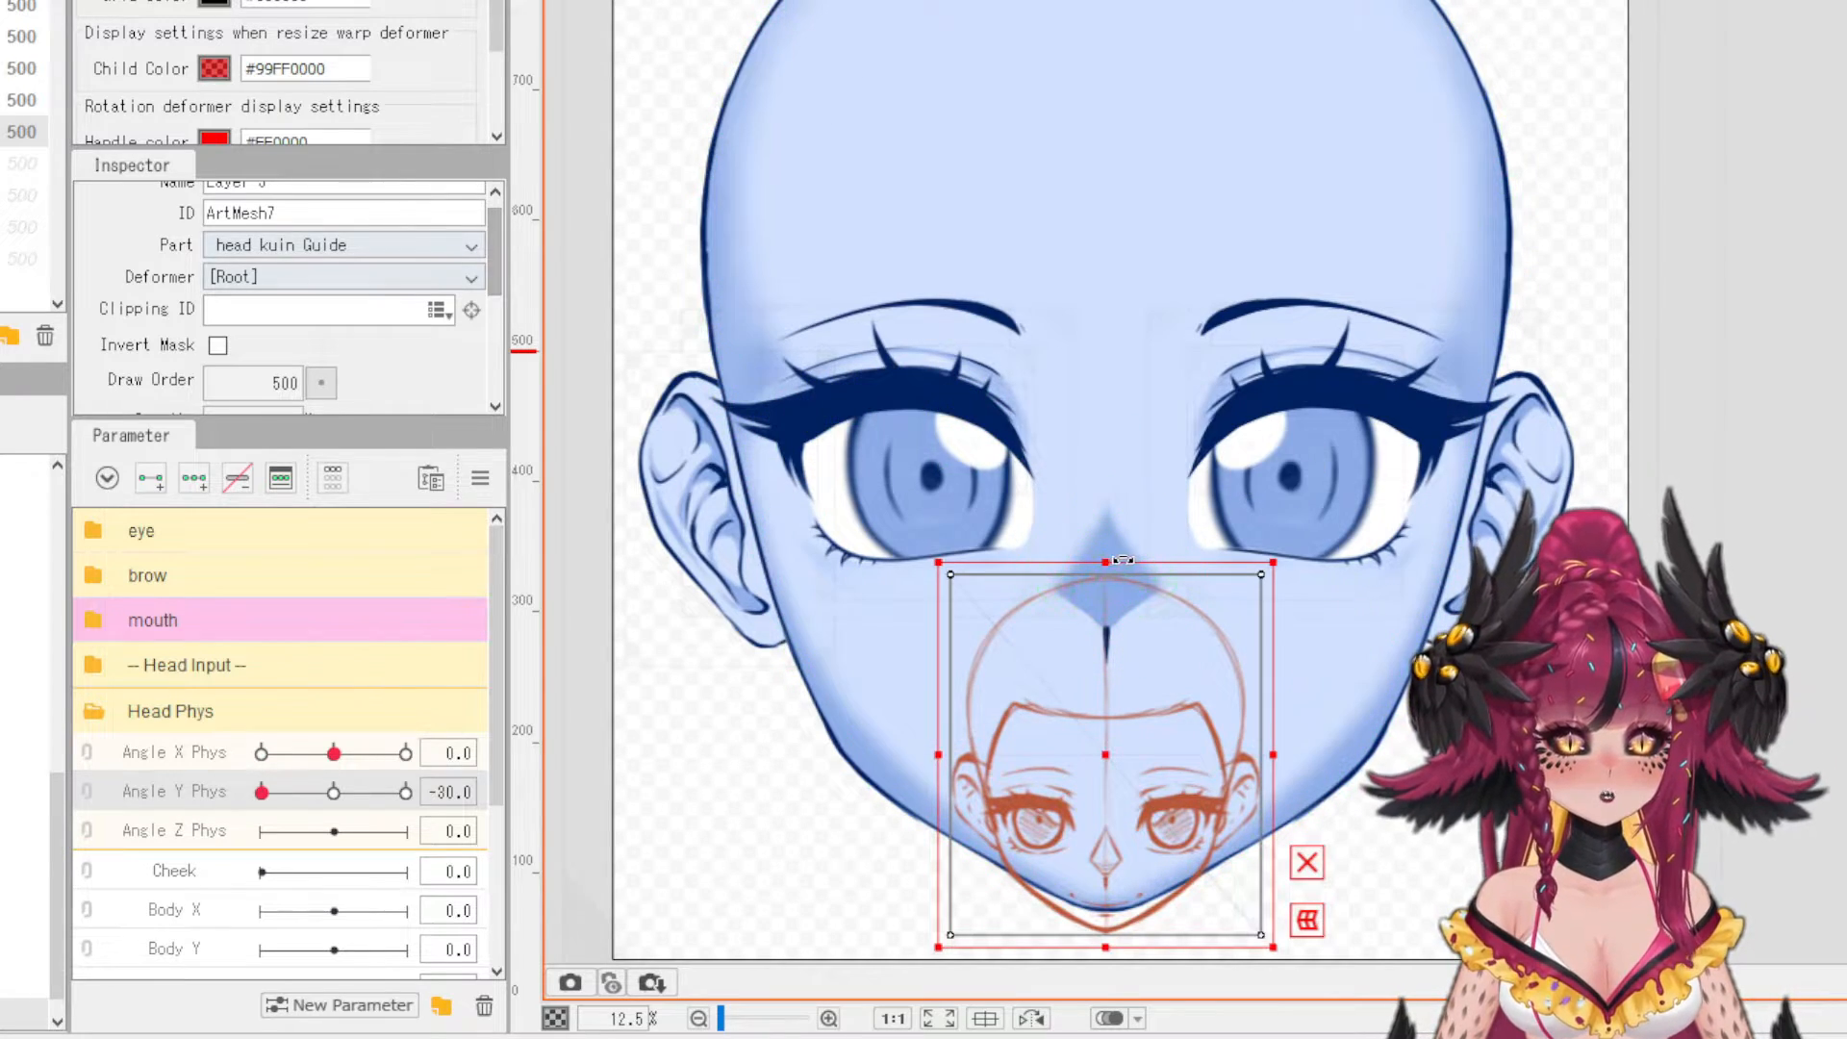
left_click_drag(1106, 570, 1001, 0)
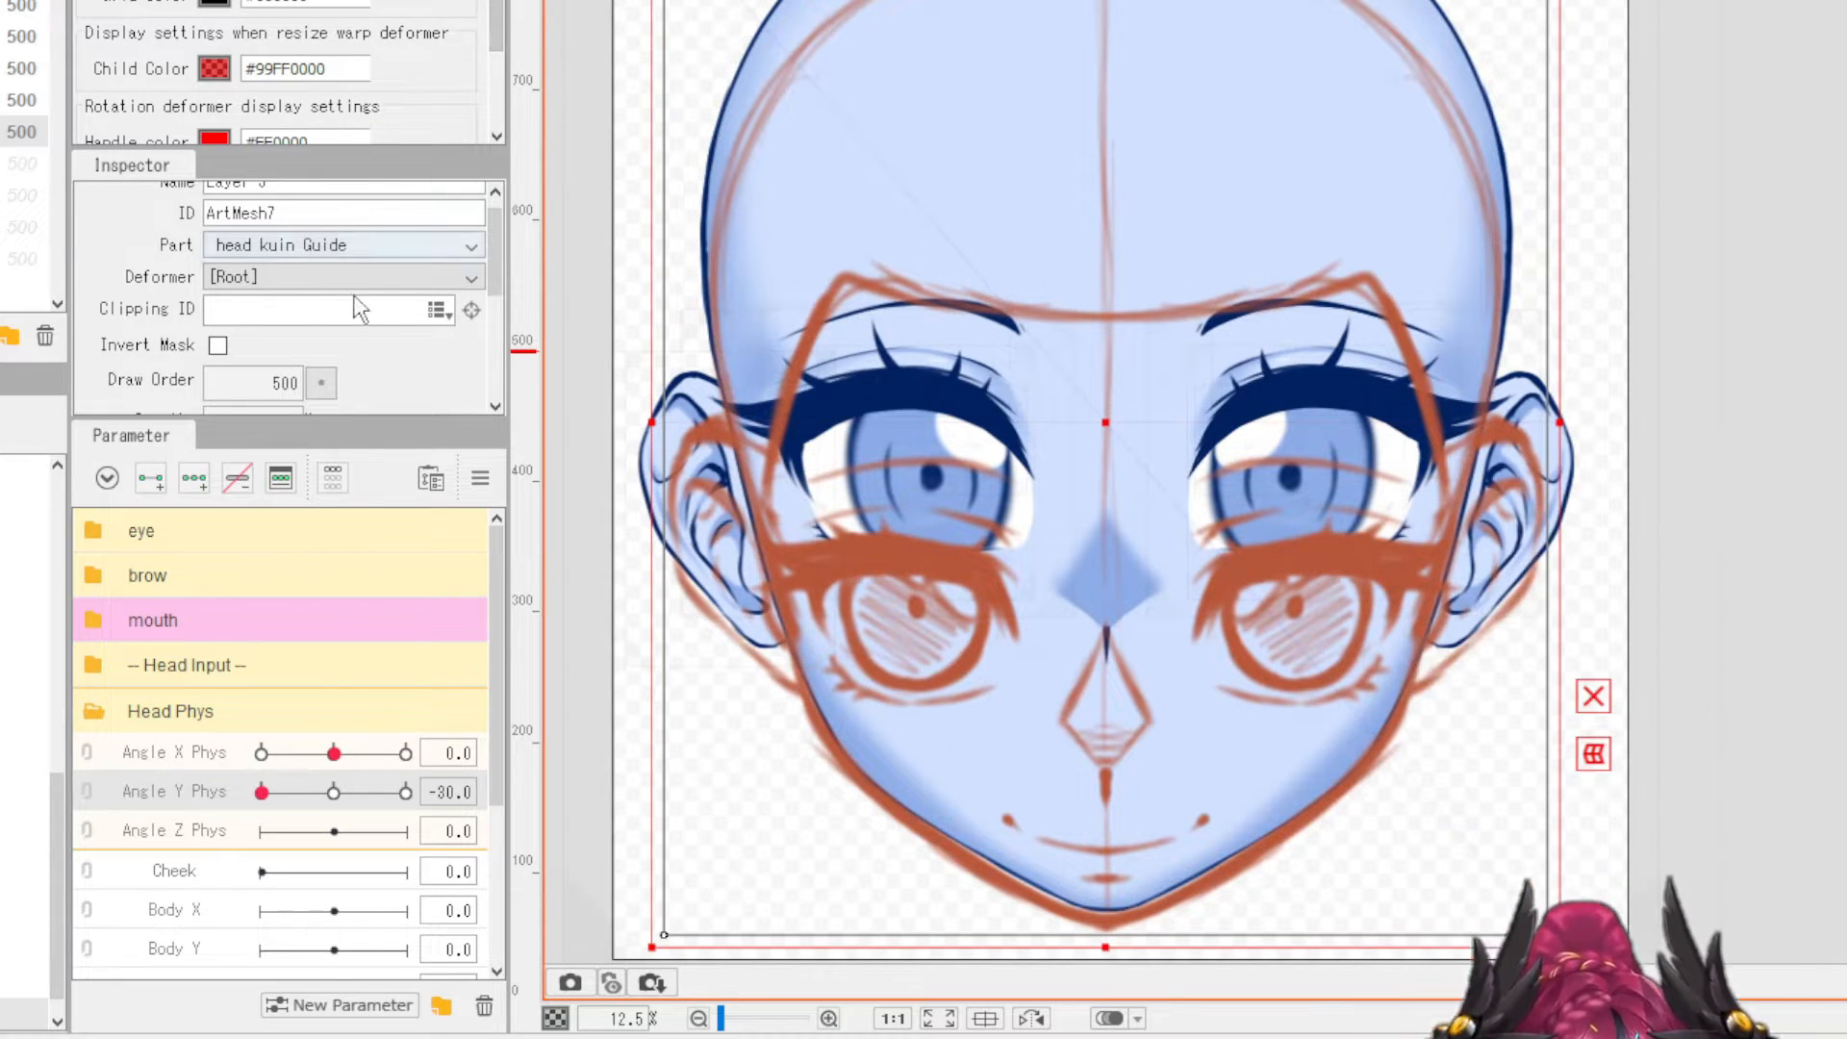
scroll(352, 304, "down", 3)
left_click_drag(284, 304, 204, 304)
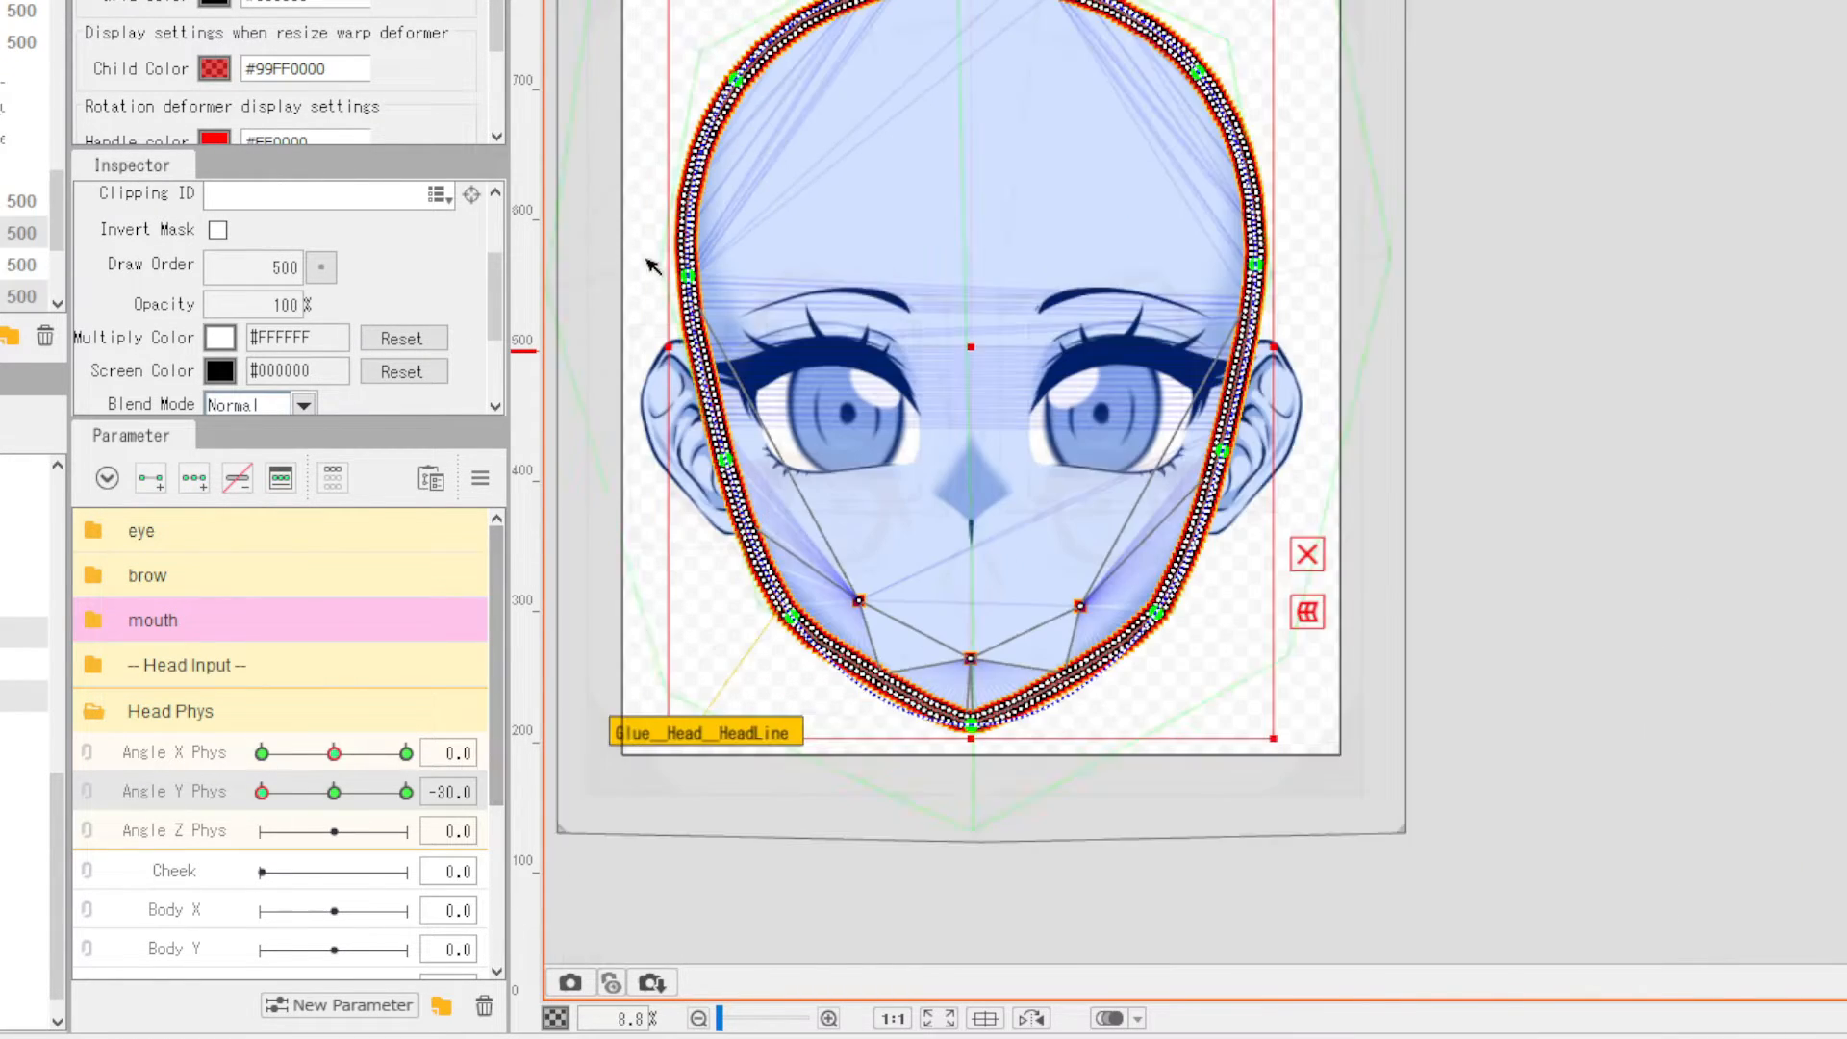
- At Angle Y Phys -30, lower the centre and side points of the temporary deformation grid on HeadLine and Head and apply it
left_click_drag(921, 670, 936, 696)
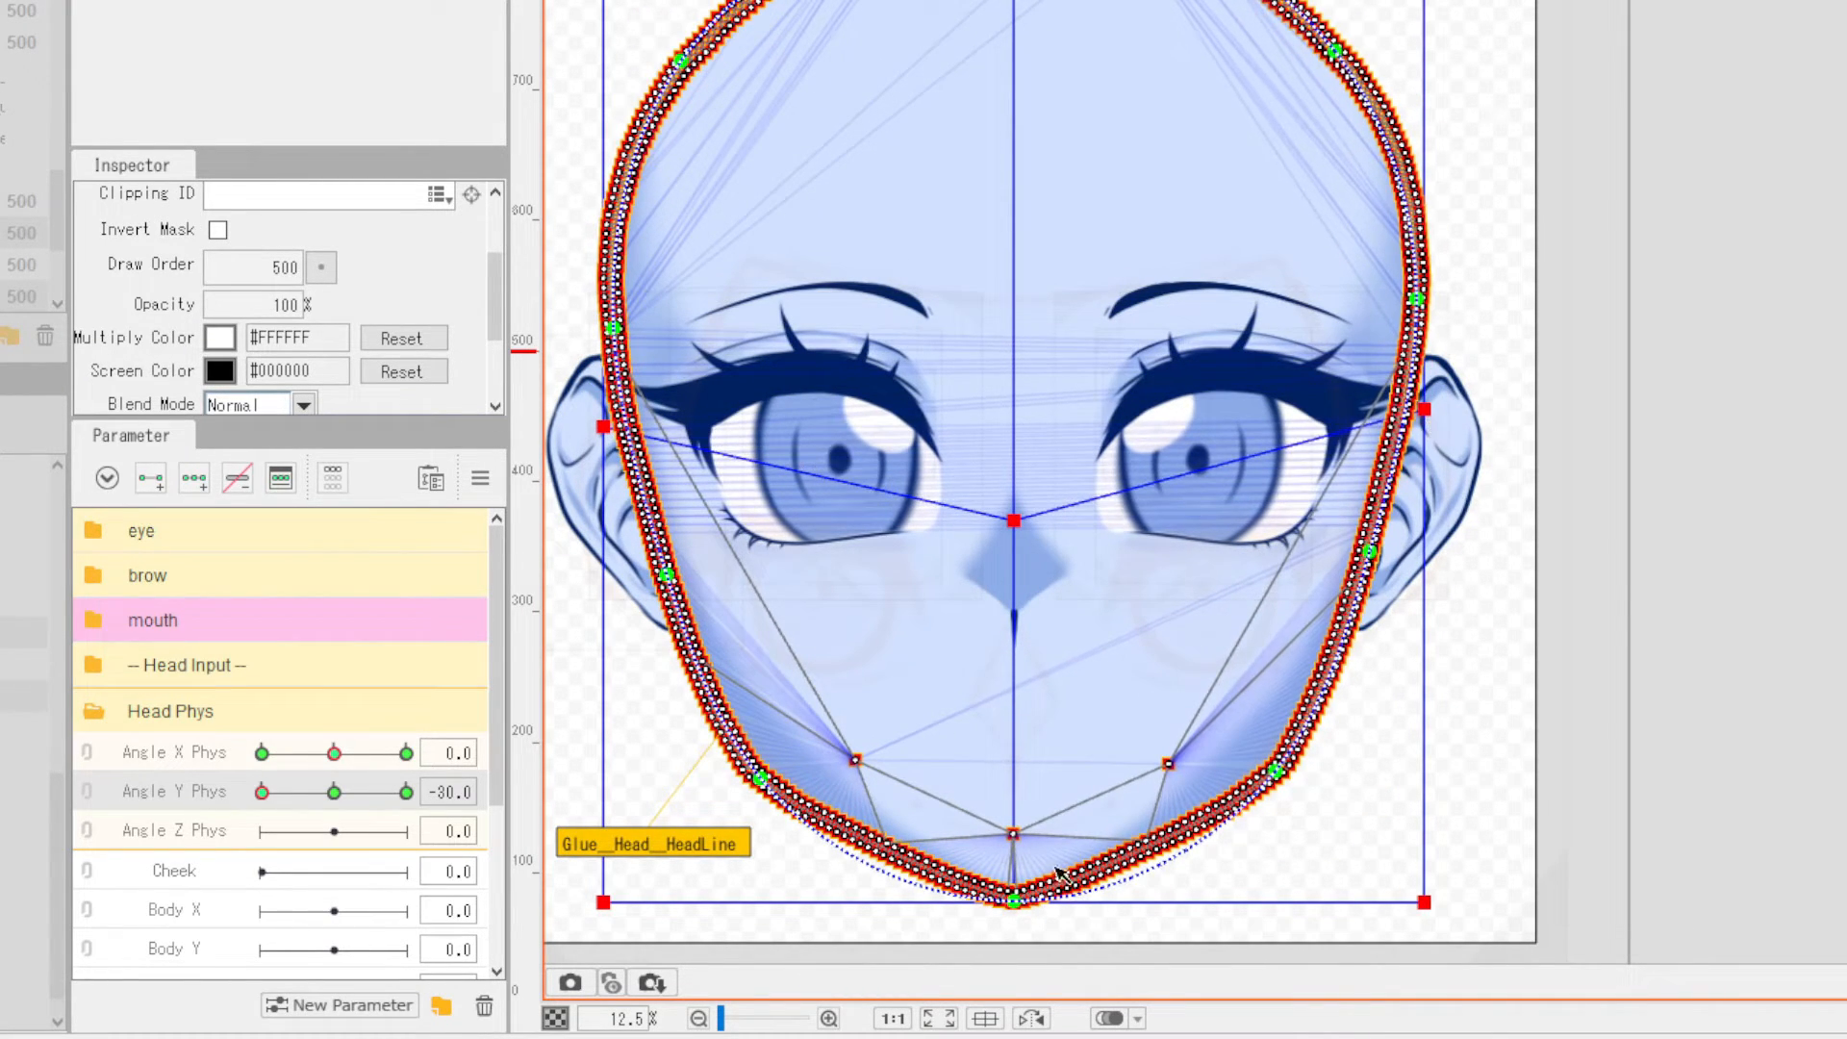
left_click_drag(1057, 871, 1060, 740)
left_click_drag(606, 295, 608, 334)
left_click_drag(1429, 278, 1432, 311)
key("Return")
- Select the outline path points at both jaw corners and raise them slightly at Angle Y Phys -30
scroll(1126, 239, "up", 1)
key("b")
scroll(1069, 782, "up", 2)
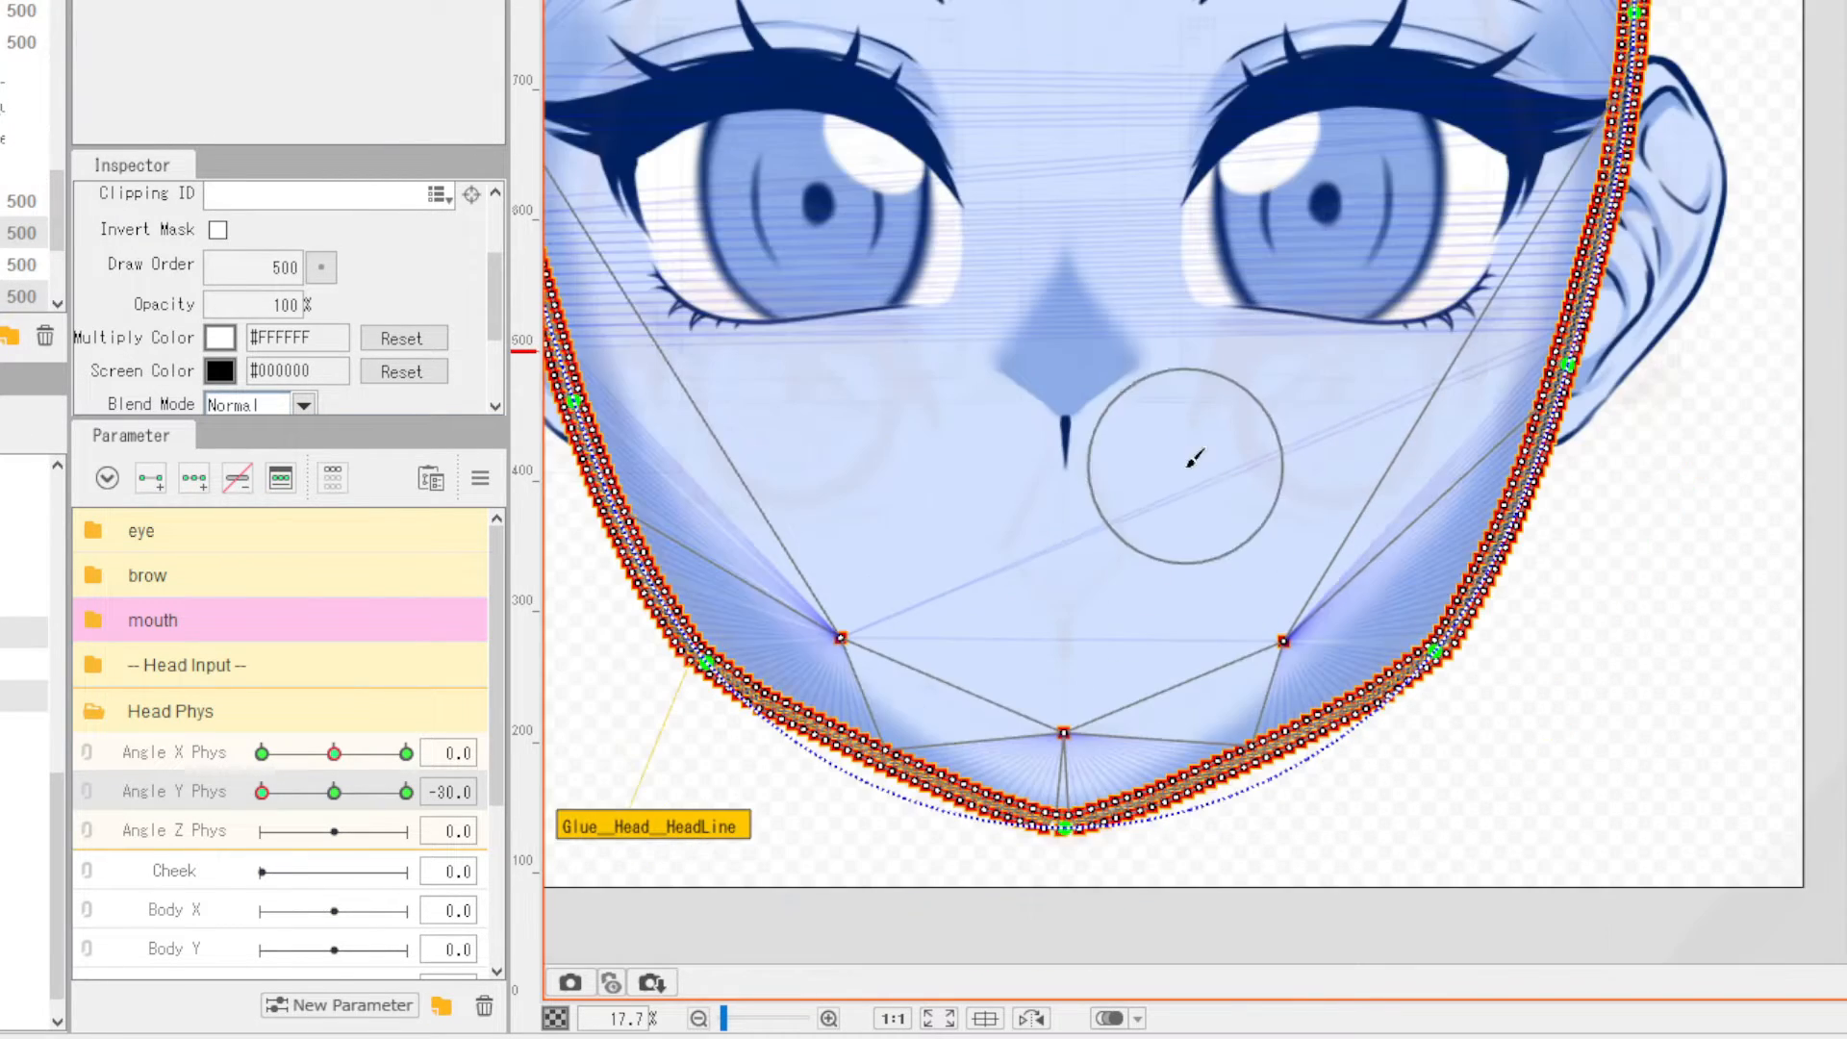
scroll(1217, 491, "down", 1)
key("b")
left_click(856, 623)
left_click(1374, 615, "shift")
left_click_drag(1116, 618, 1114, 587)
scroll(1008, 510, "down", 1)
left_click(1732, 520)
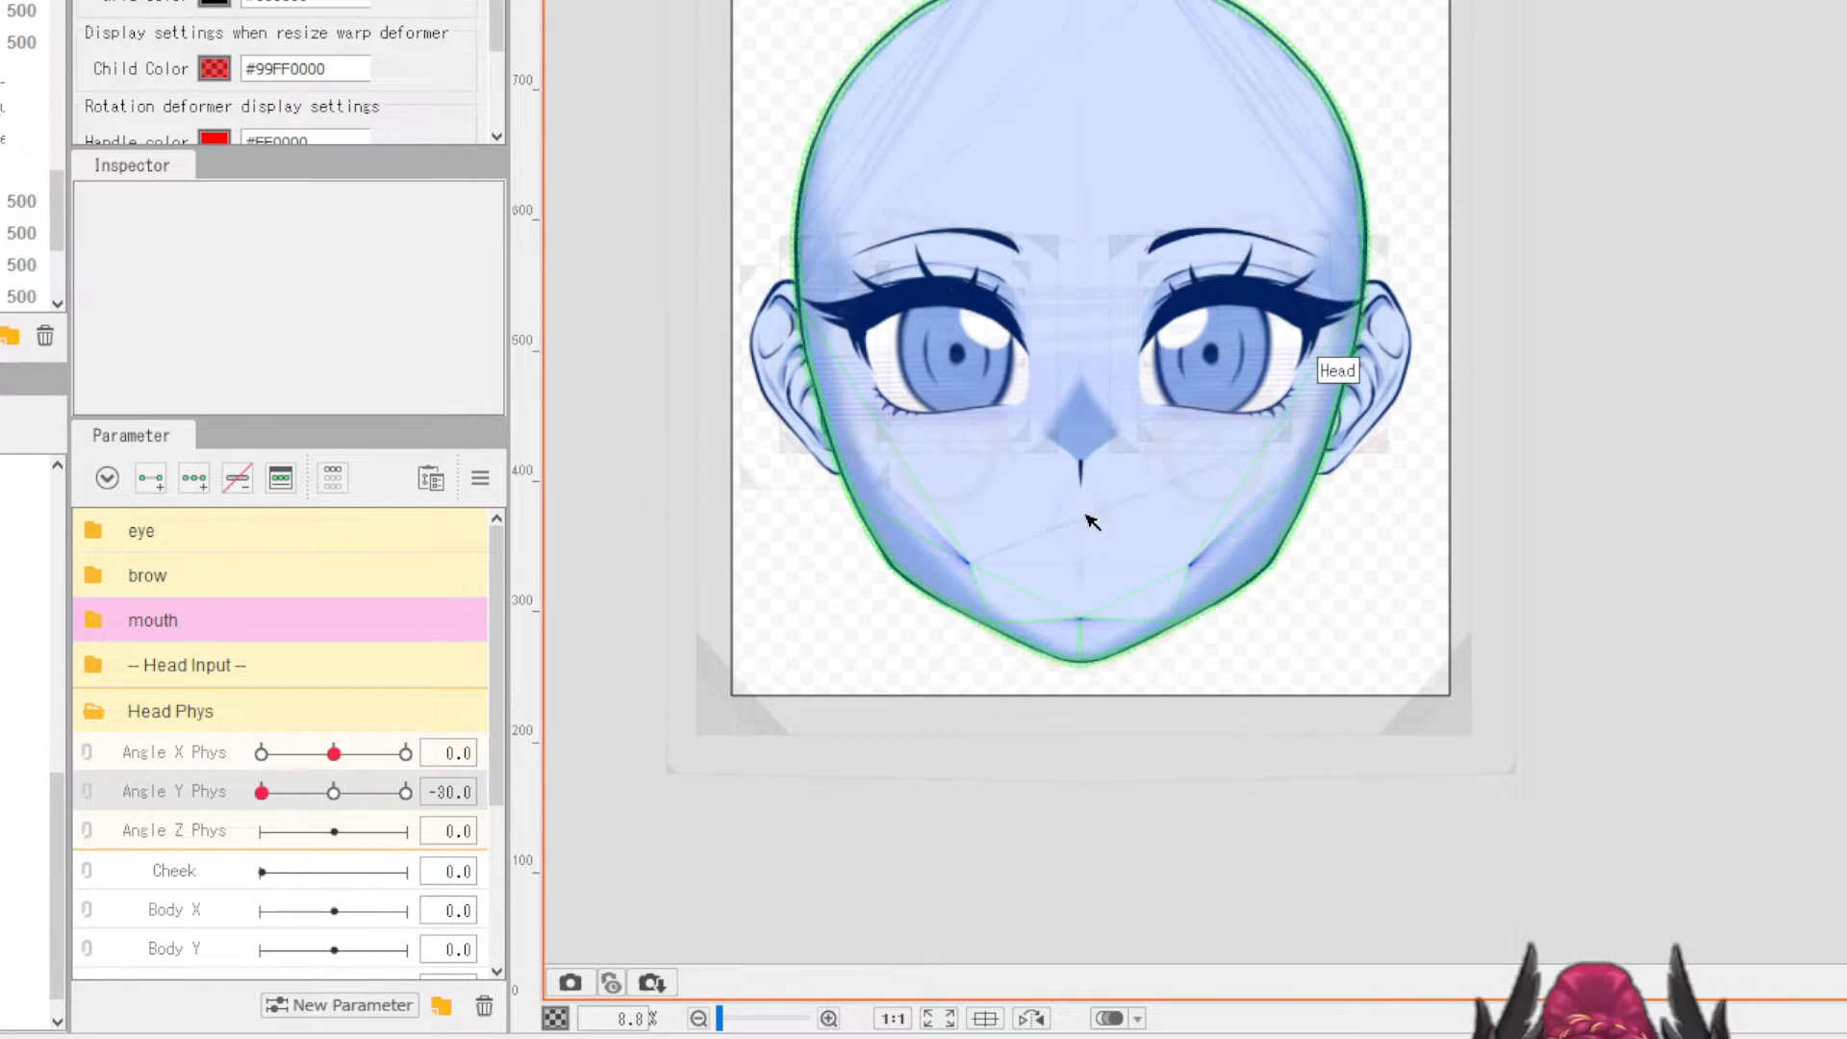
- Select the HeadShadow mesh, add three keys to Angle X Phys, and return Angle Y Phys to 0
left_click(24, 664)
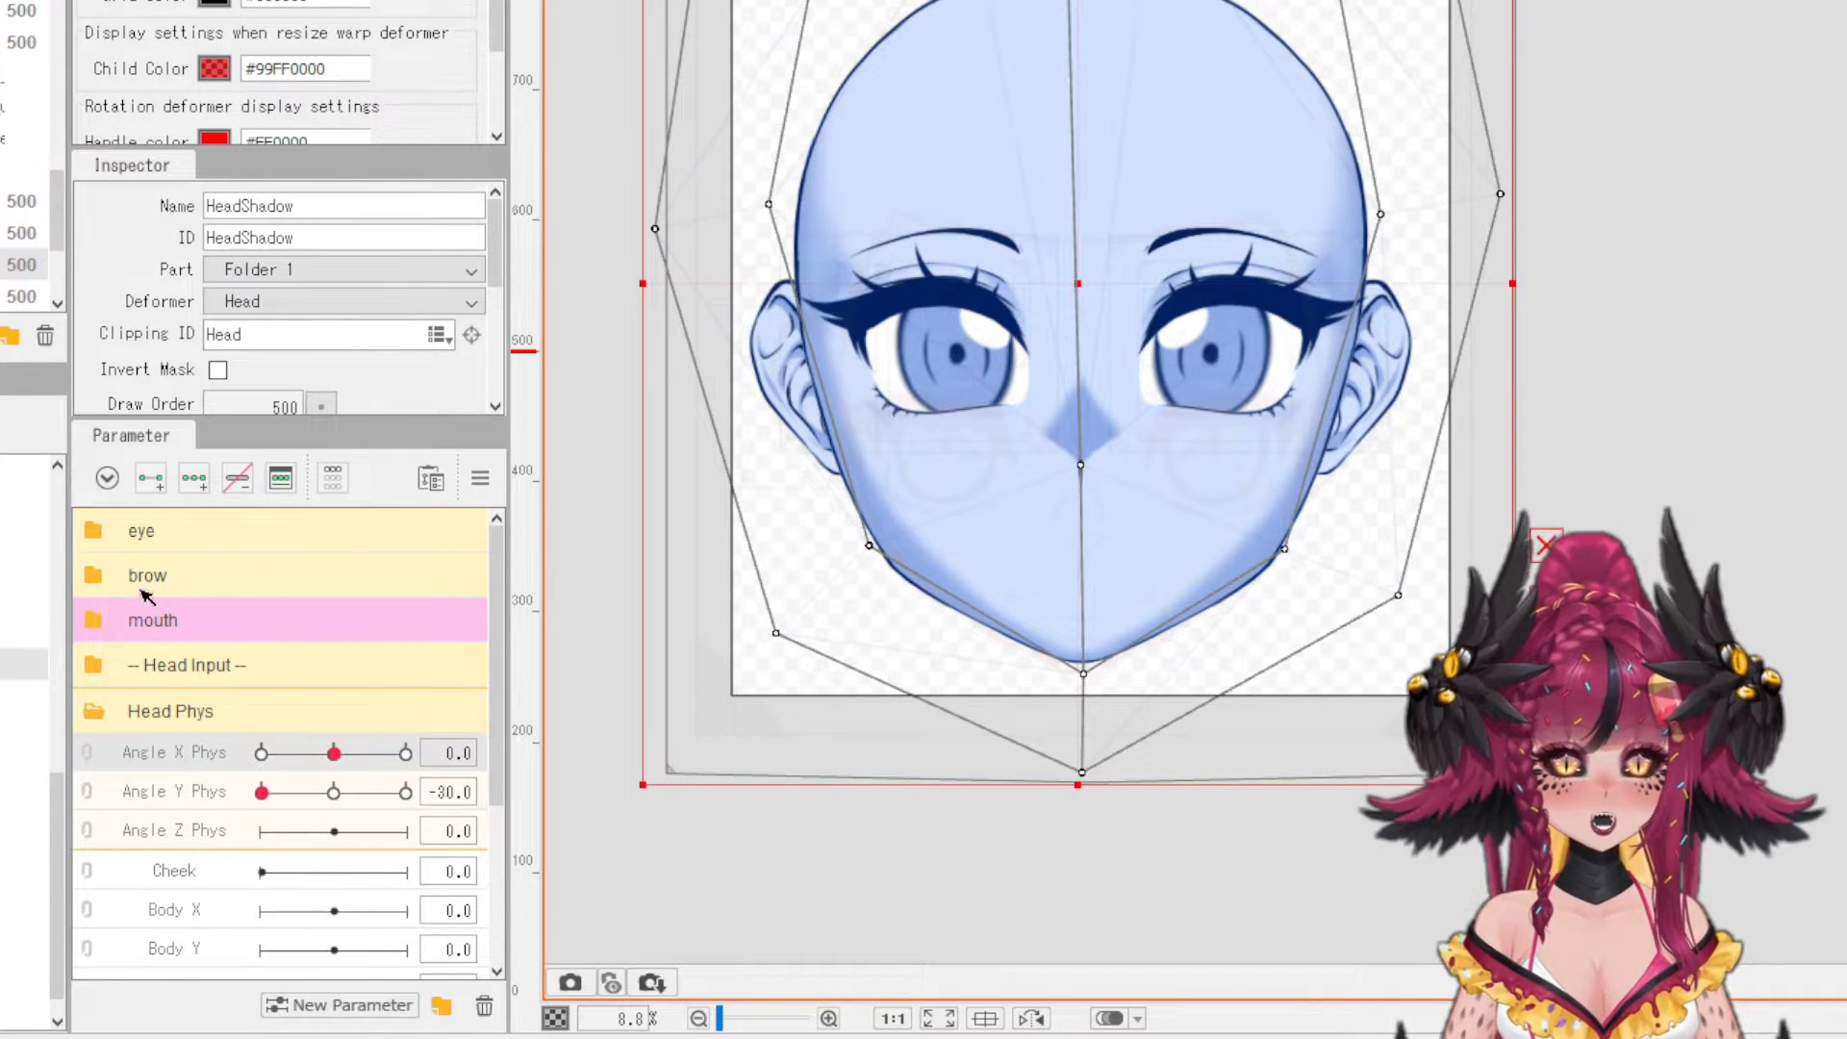
left_click(193, 478)
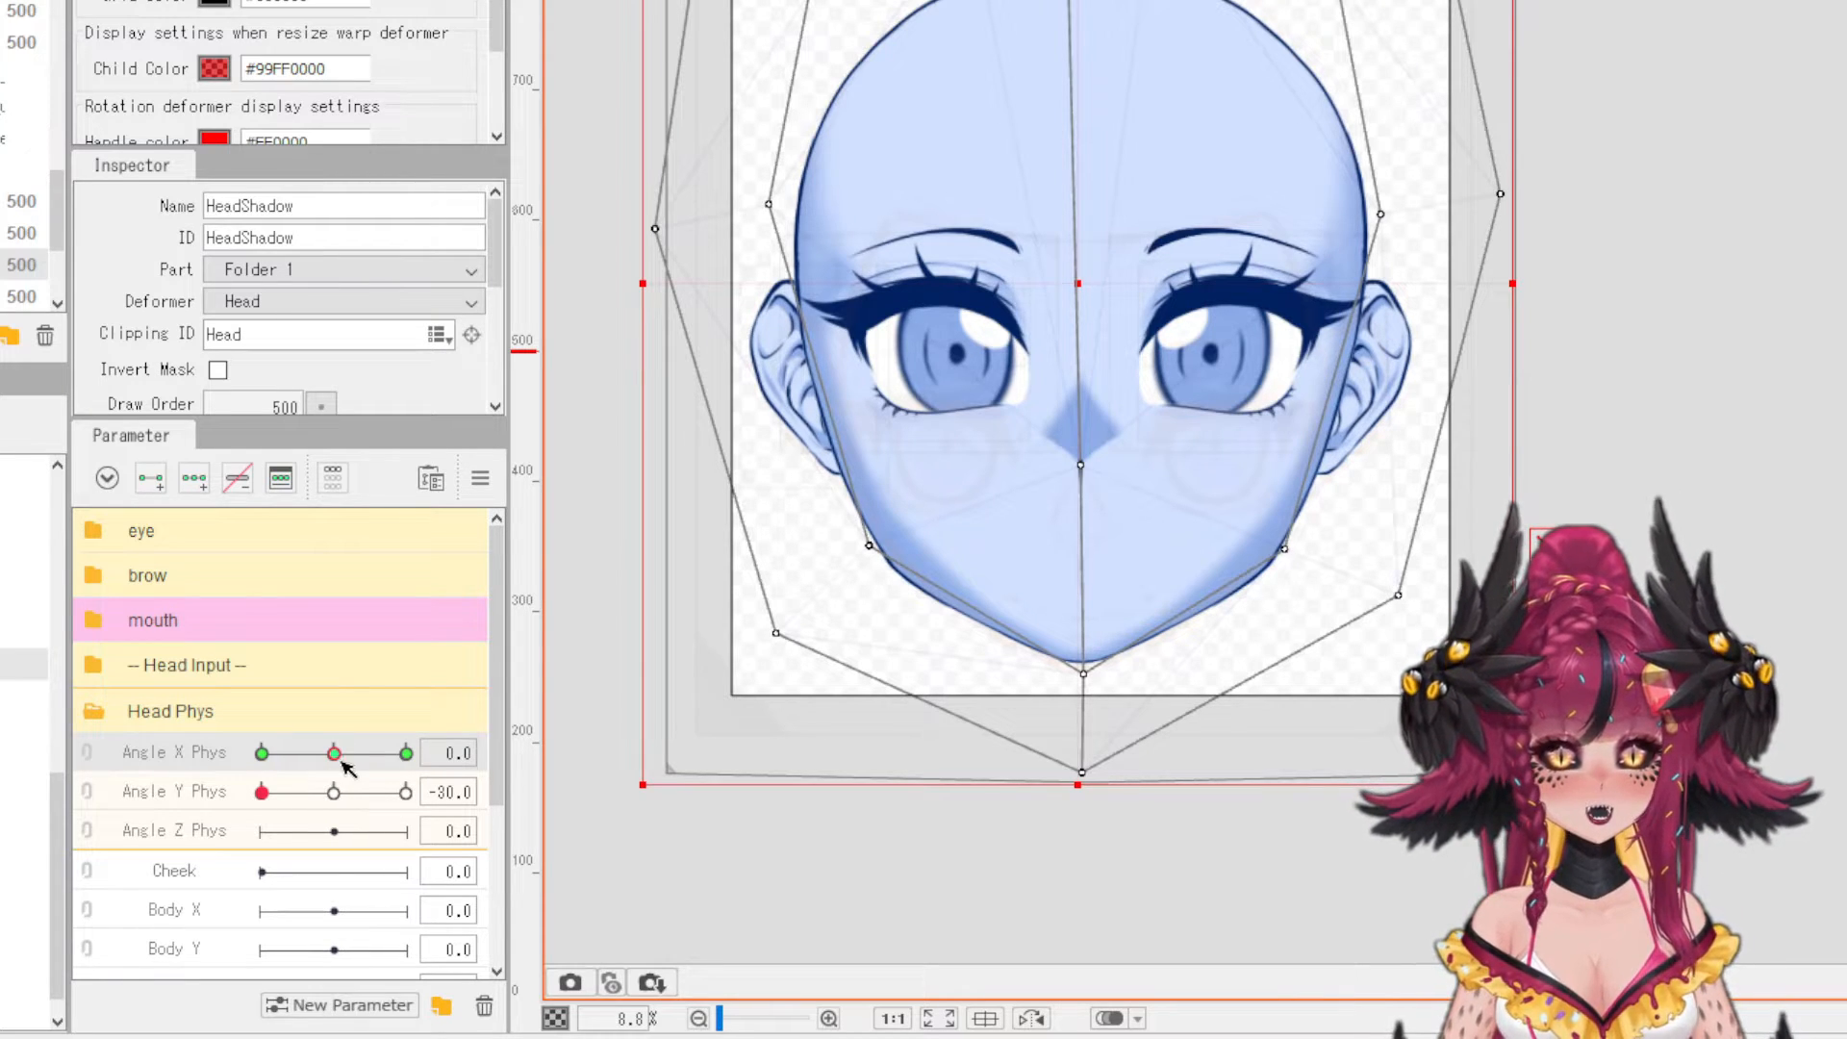
left_click(334, 793)
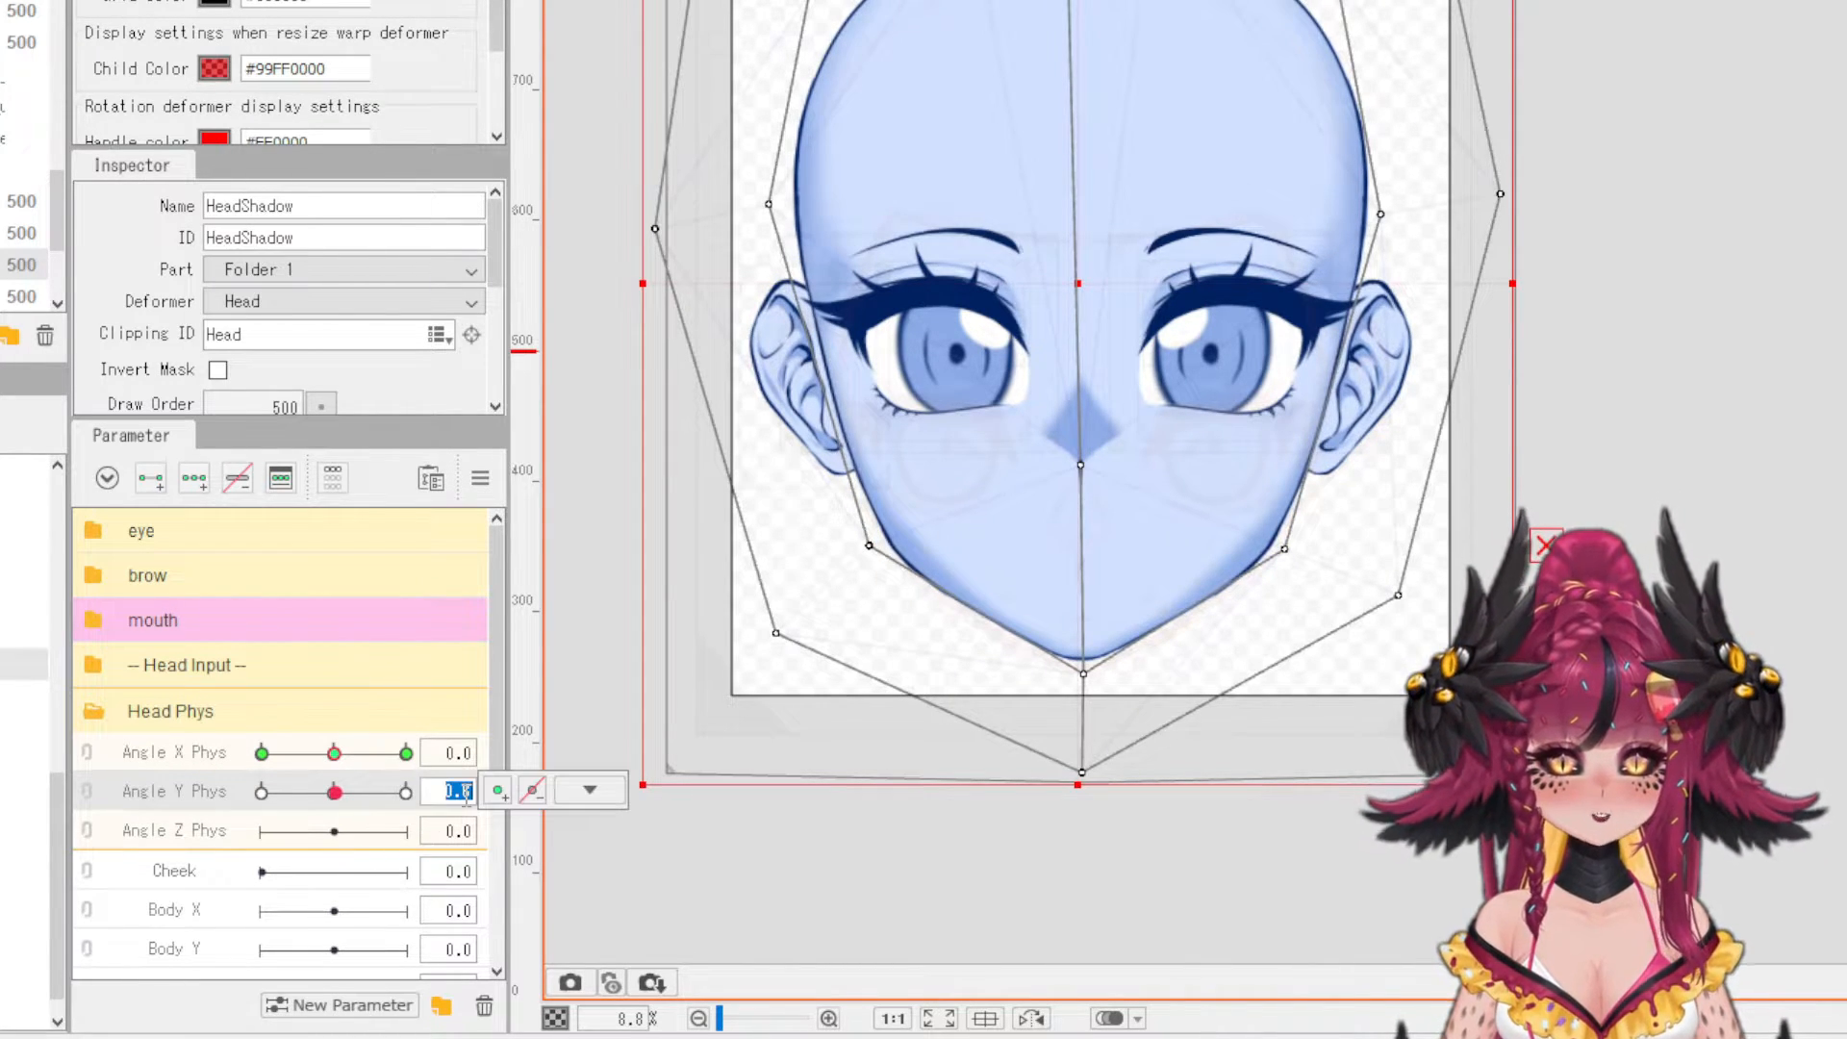
key("Return")
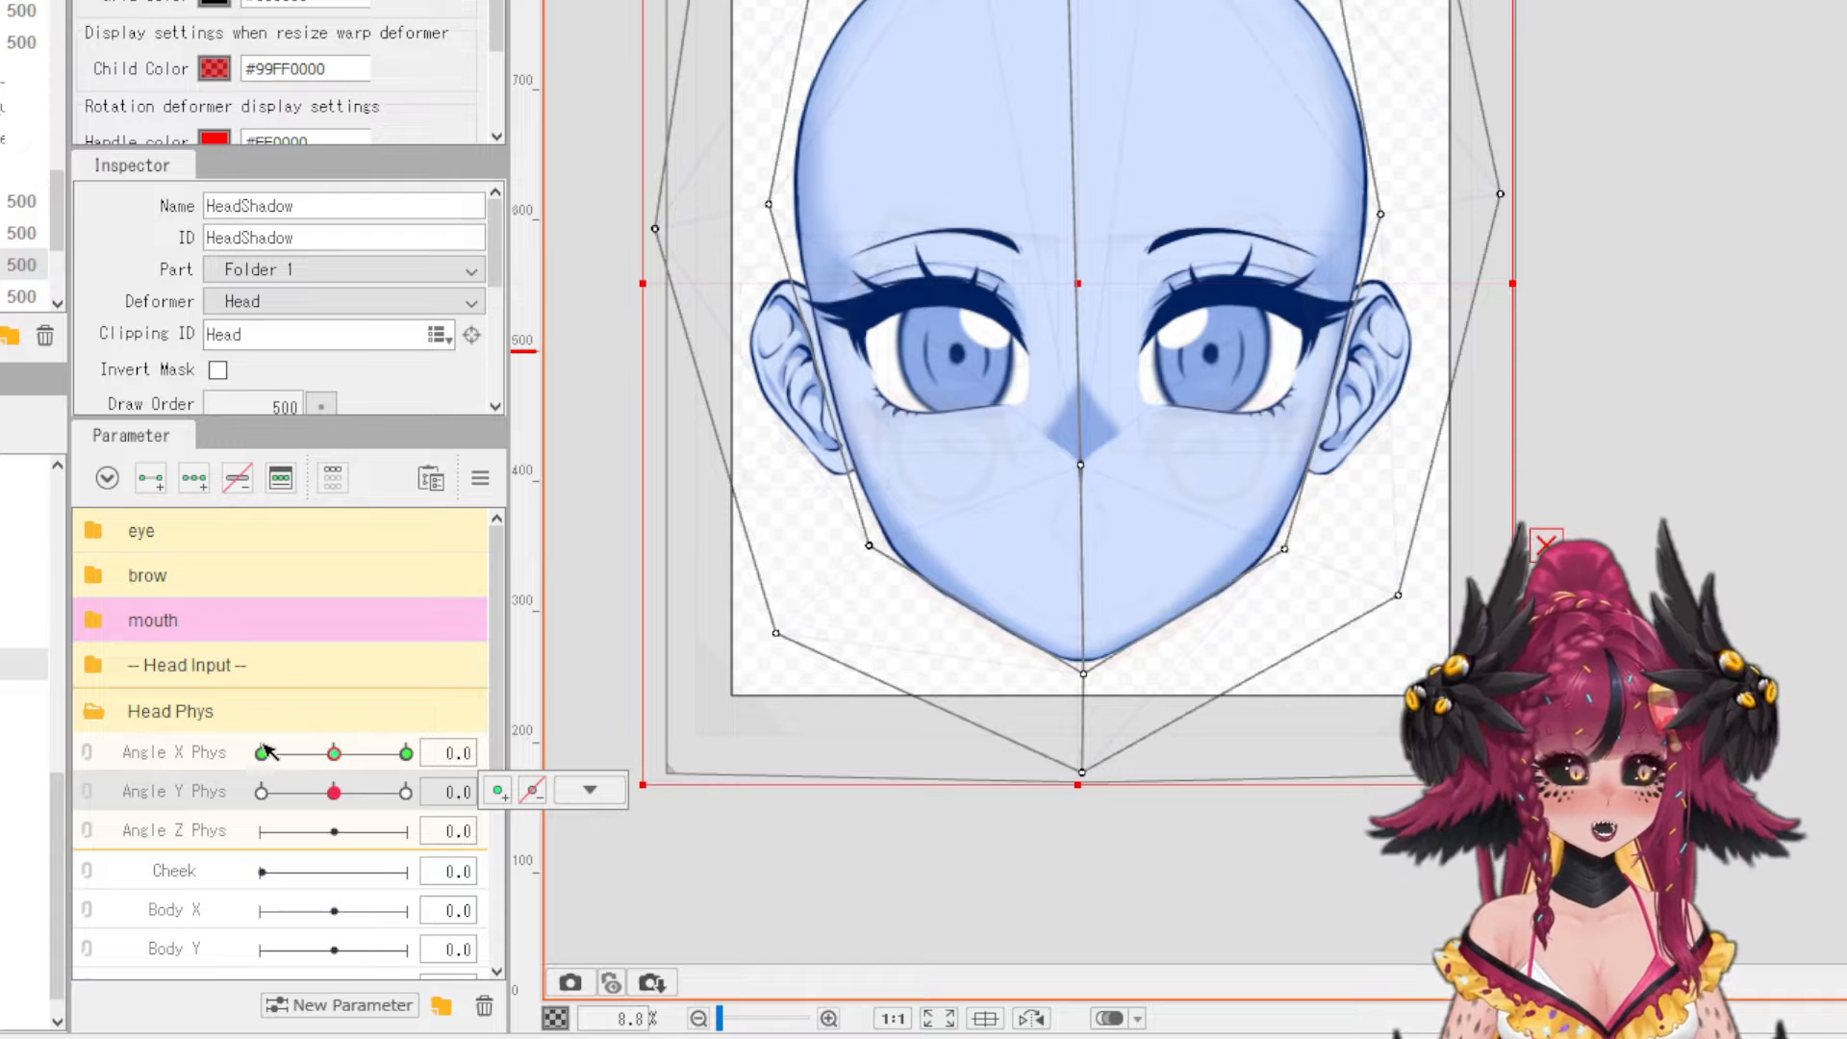
- At Angle X Phys 30, shift the HeadShadow deformation grid's bottom and centre points toward the turned chin to match the face outline
left_click_drag(332, 757, 406, 753)
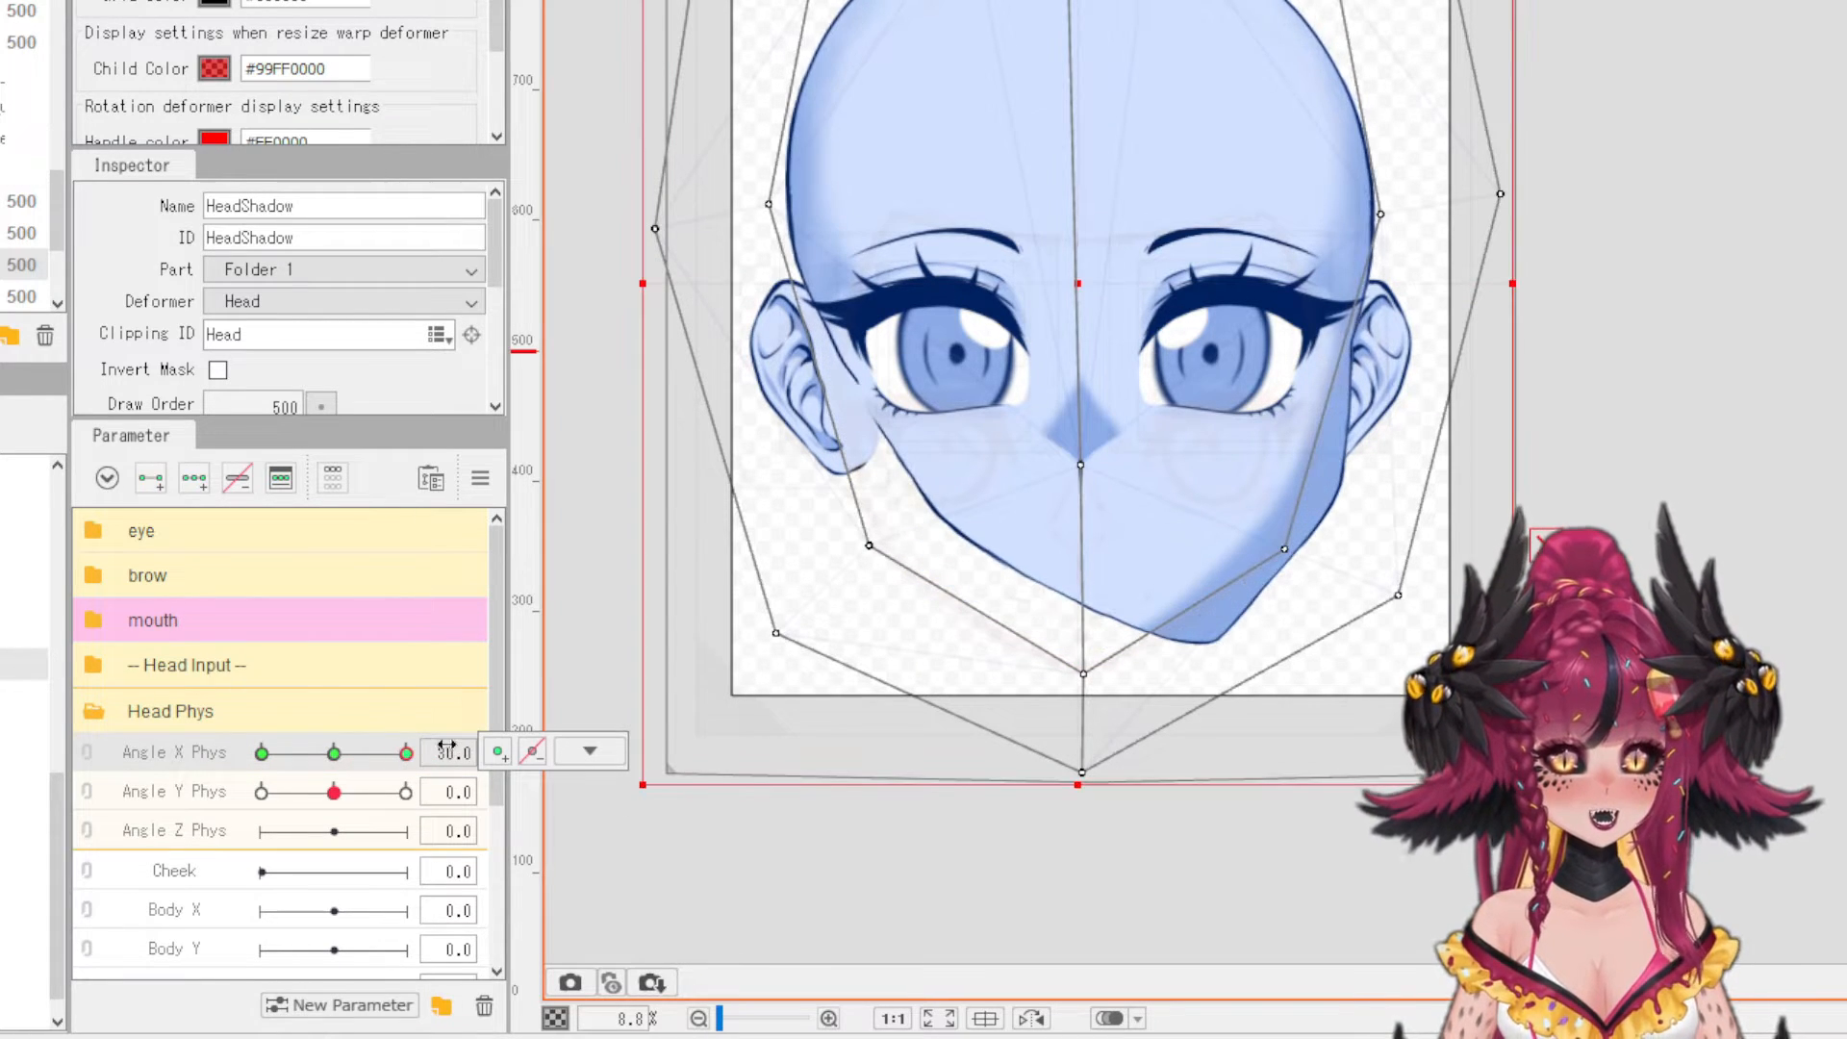
left_click_drag(925, 592, 804, 647)
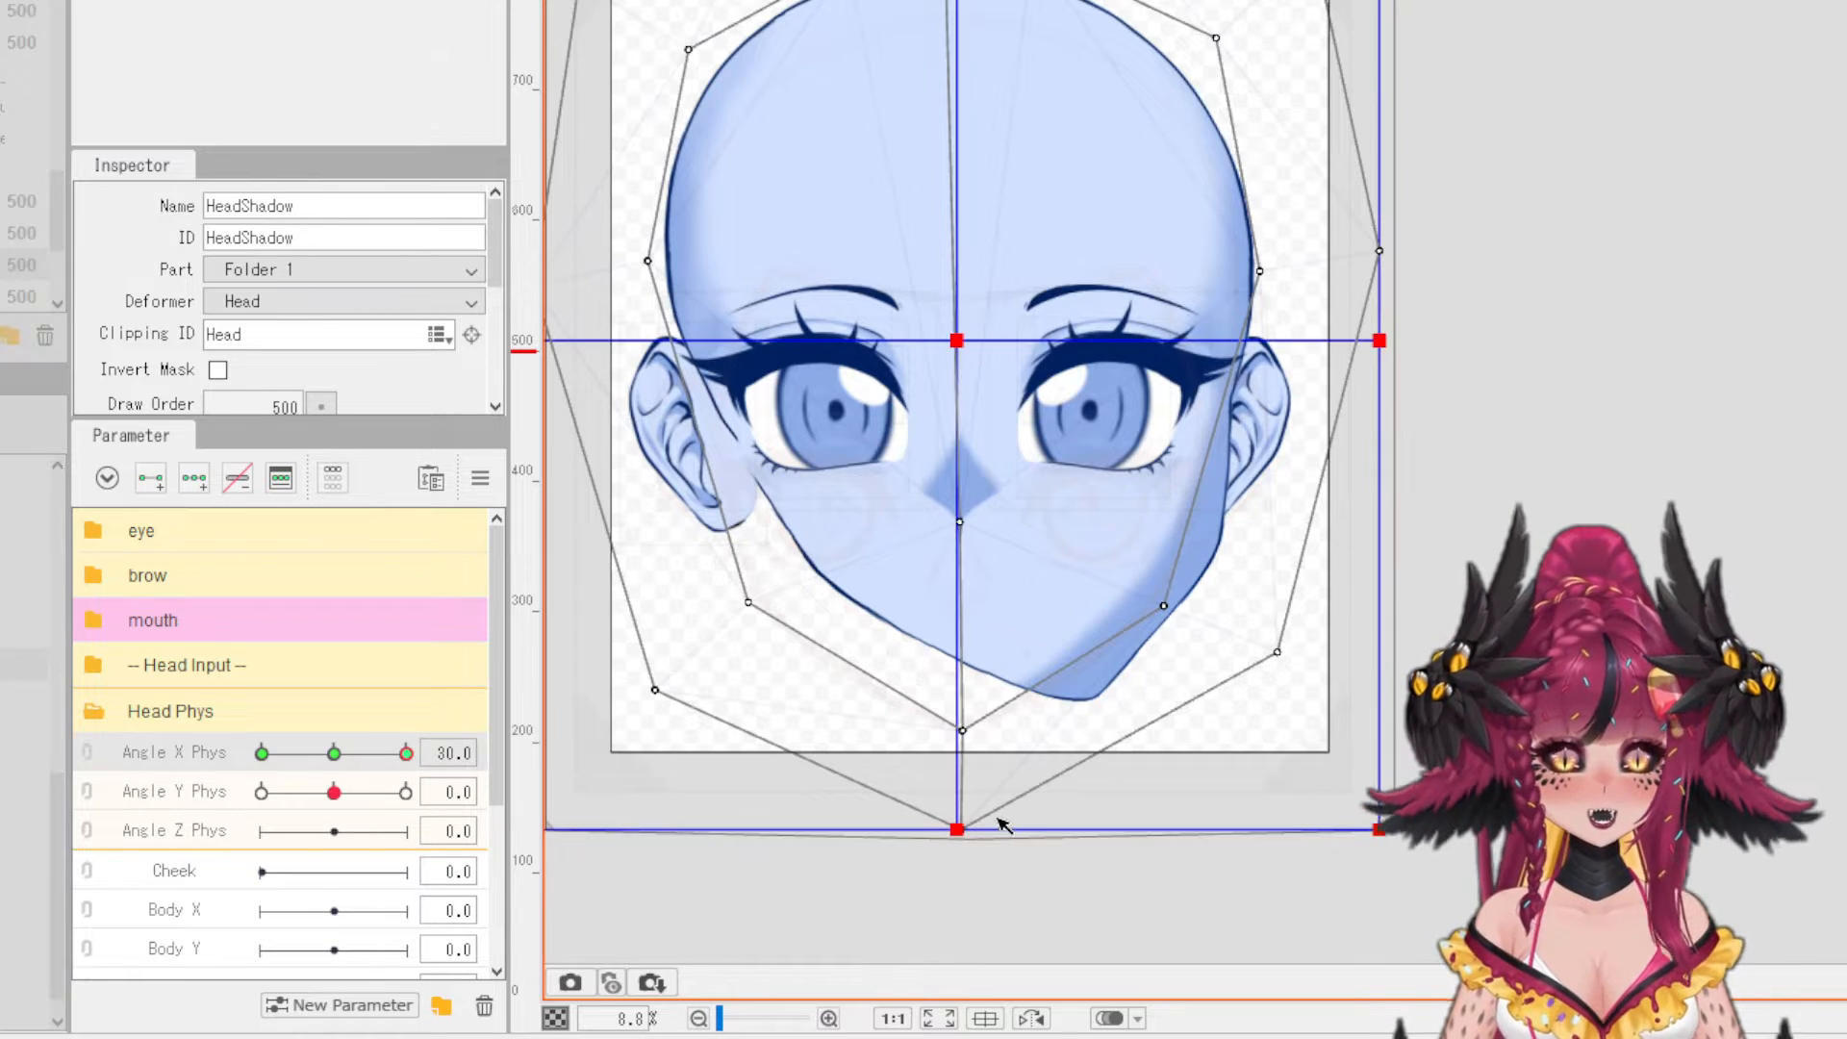
left_click_drag(967, 833, 1155, 831)
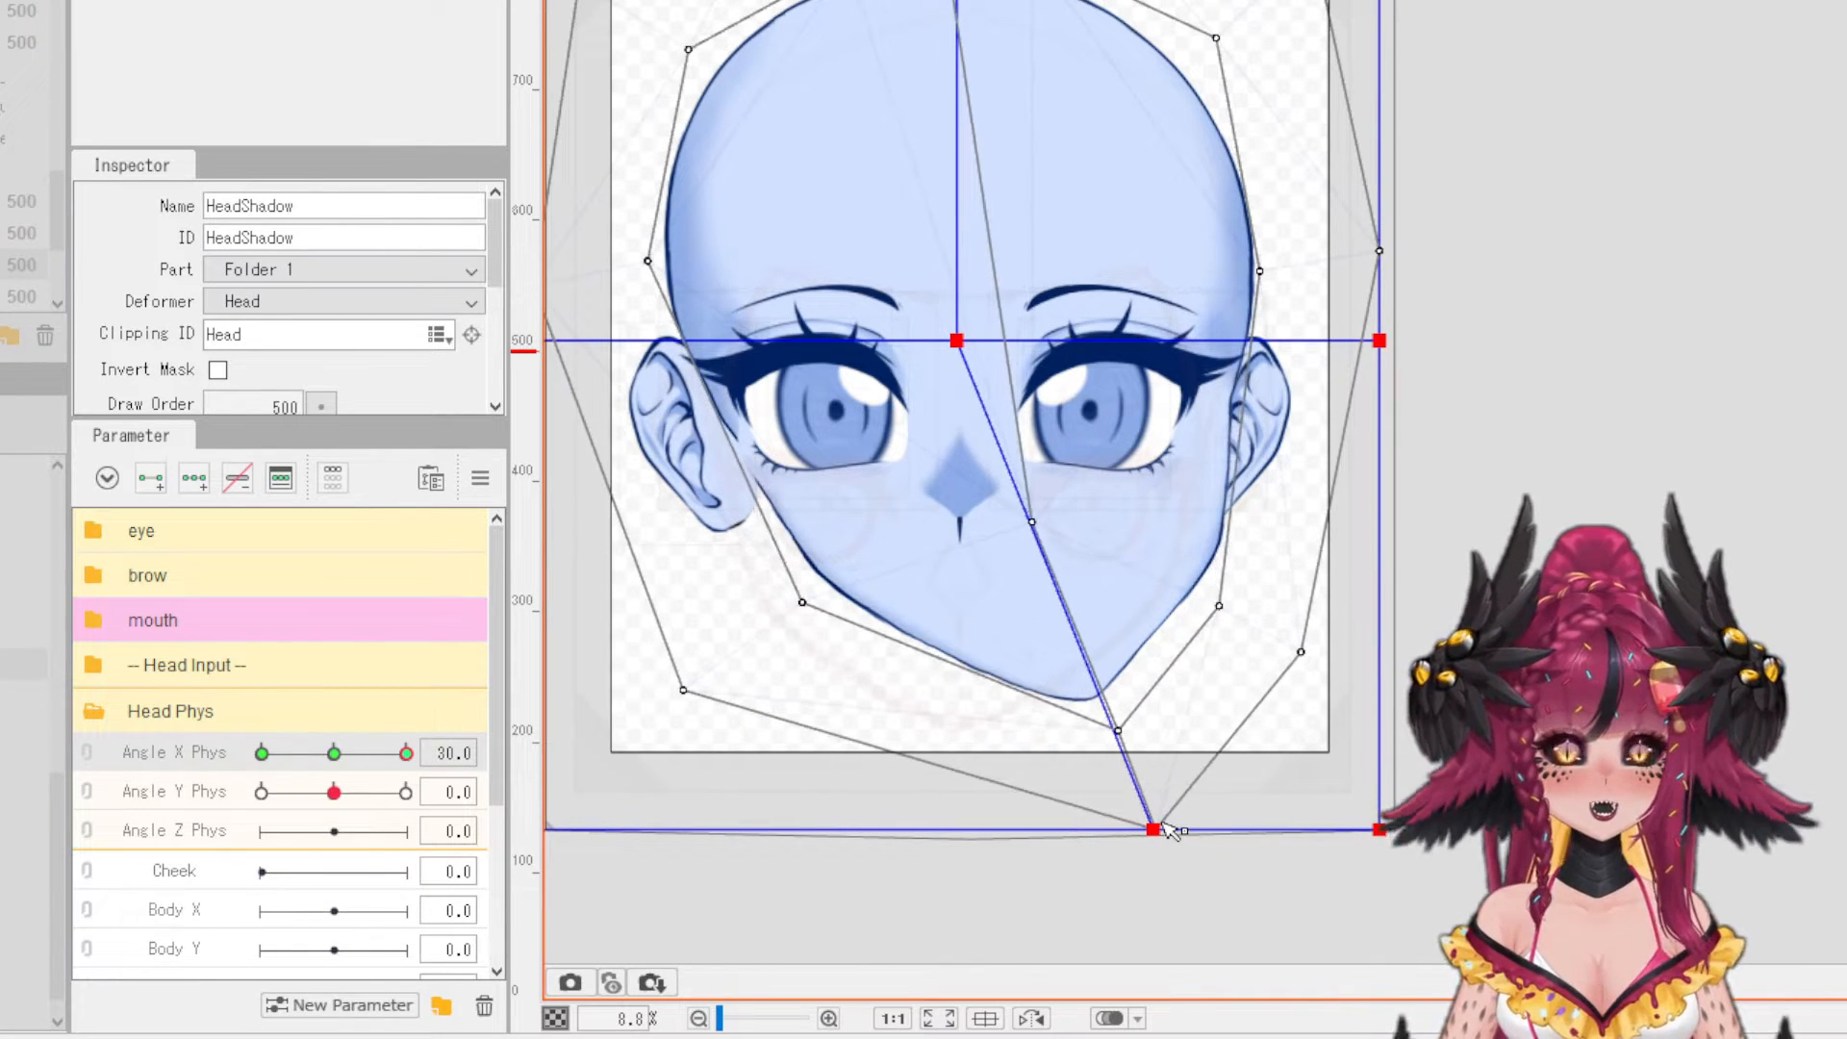
left_click_drag(958, 343, 1129, 339)
left_click_drag(1142, 829, 1109, 830)
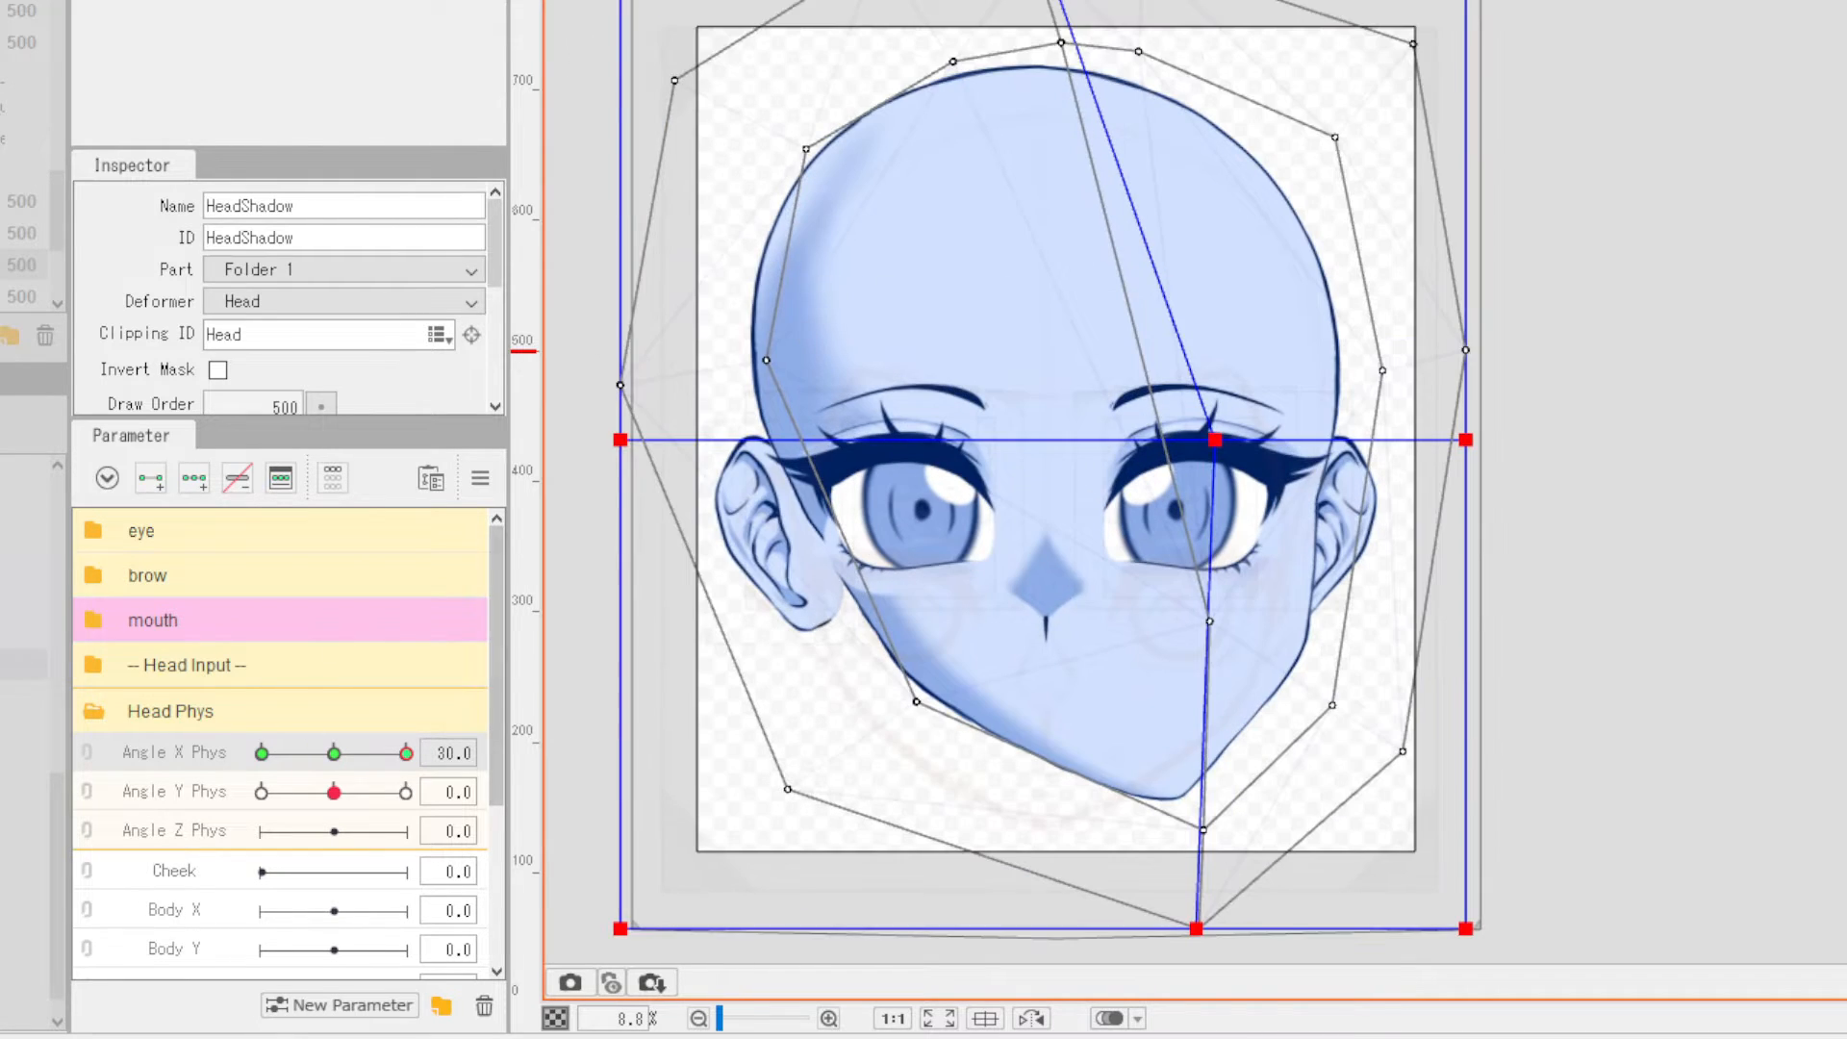
right_click(457, 714)
- Key HeadShadow on Angle Y Phys with three keys, set it to 30 with Angle X Phys at 0, and raise the grid's centre and bottom points
left_click_drag(406, 752, 406, 792)
scroll(1058, 674, "up", 2)
scroll(1754, 643, "up", 3)
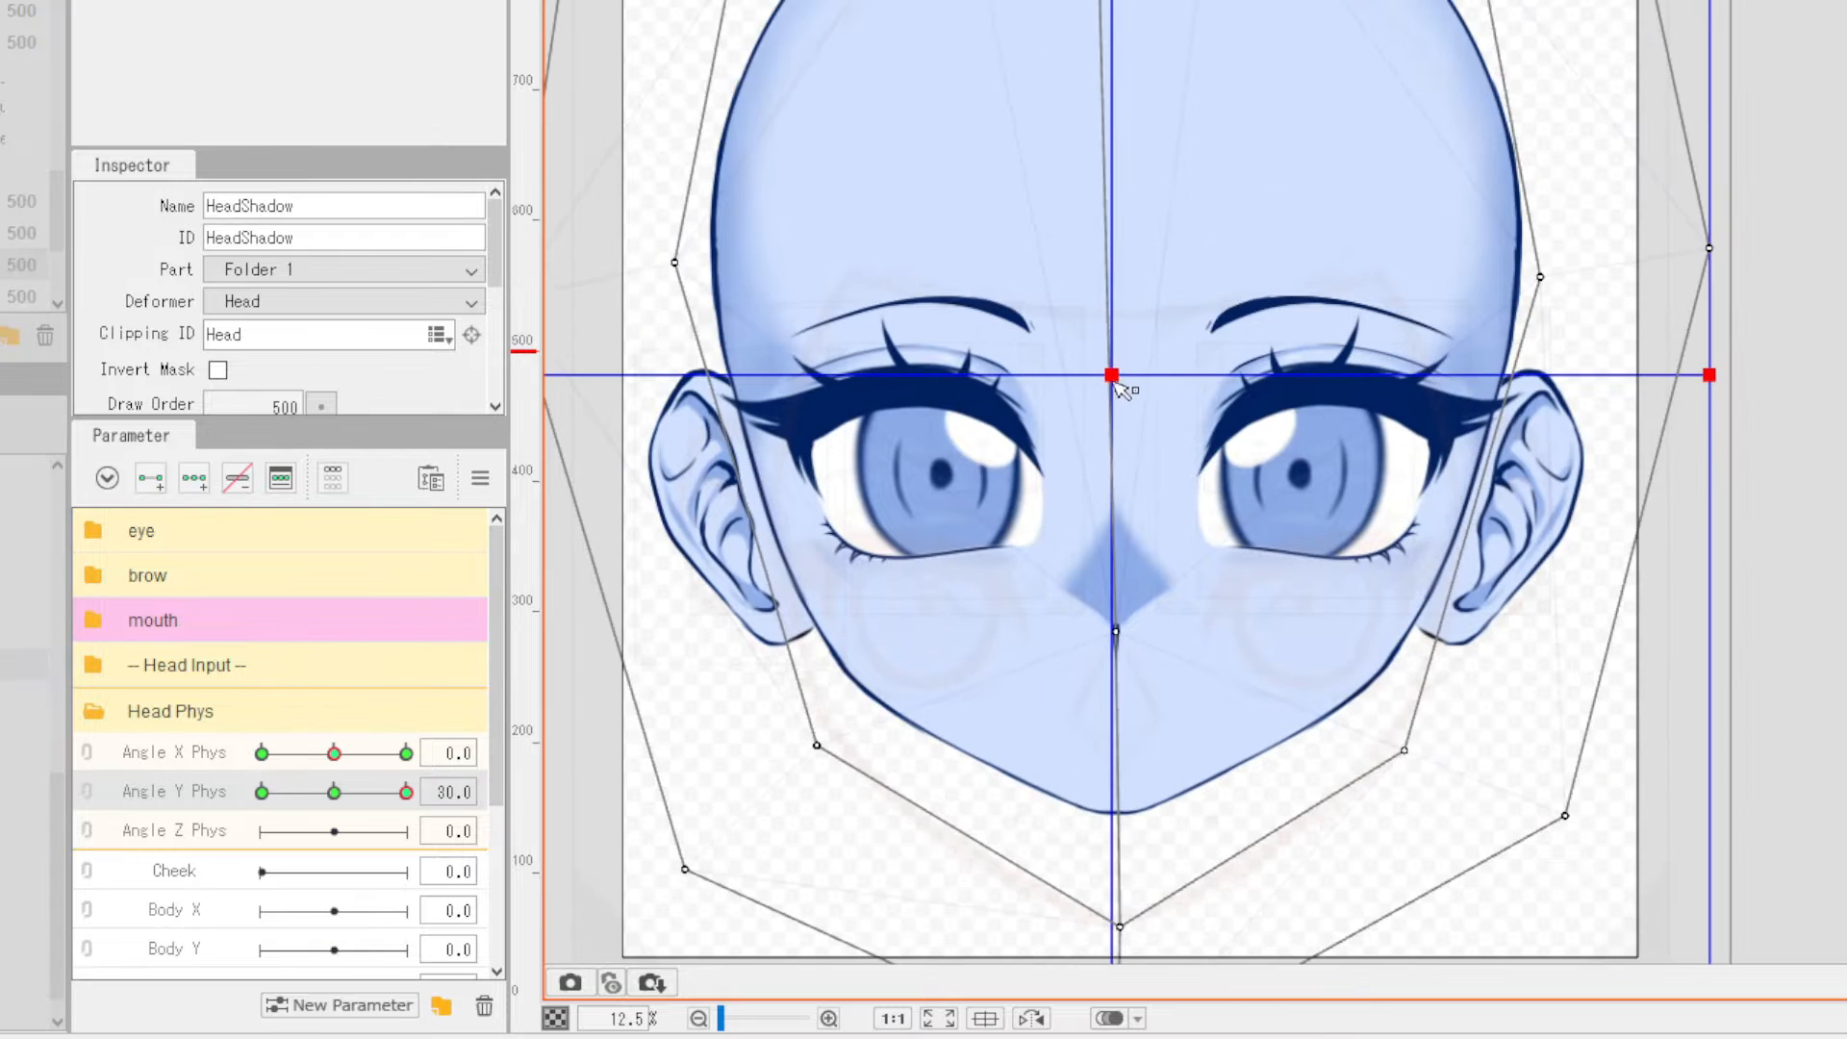
left_click_drag(1105, 375, 1104, 135)
scroll(1113, 742, "down", 3)
left_click_drag(1105, 940, 1103, 859)
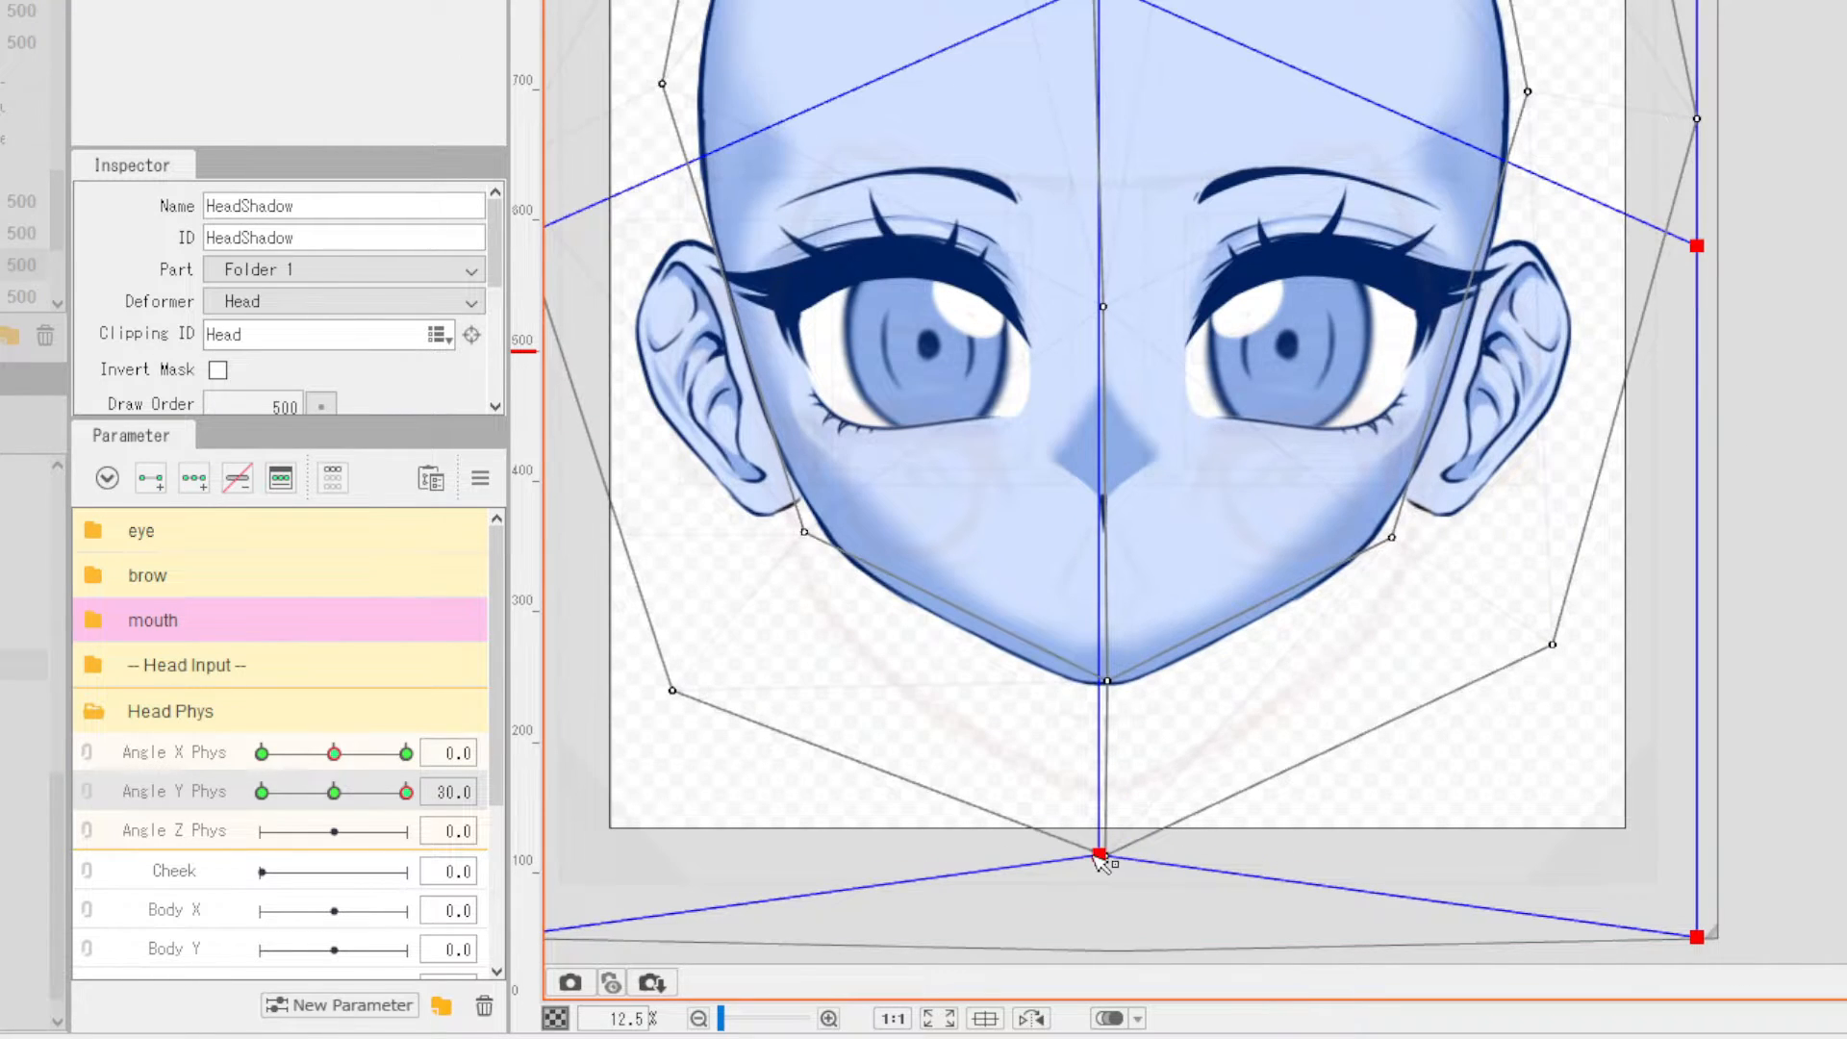
- Set Angle Y Phys to -30, lower the HeadShadow grid's centre and bottom points, and finish the deformation
left_click_drag(406, 792, 262, 791)
scroll(1022, 524, "down", 1)
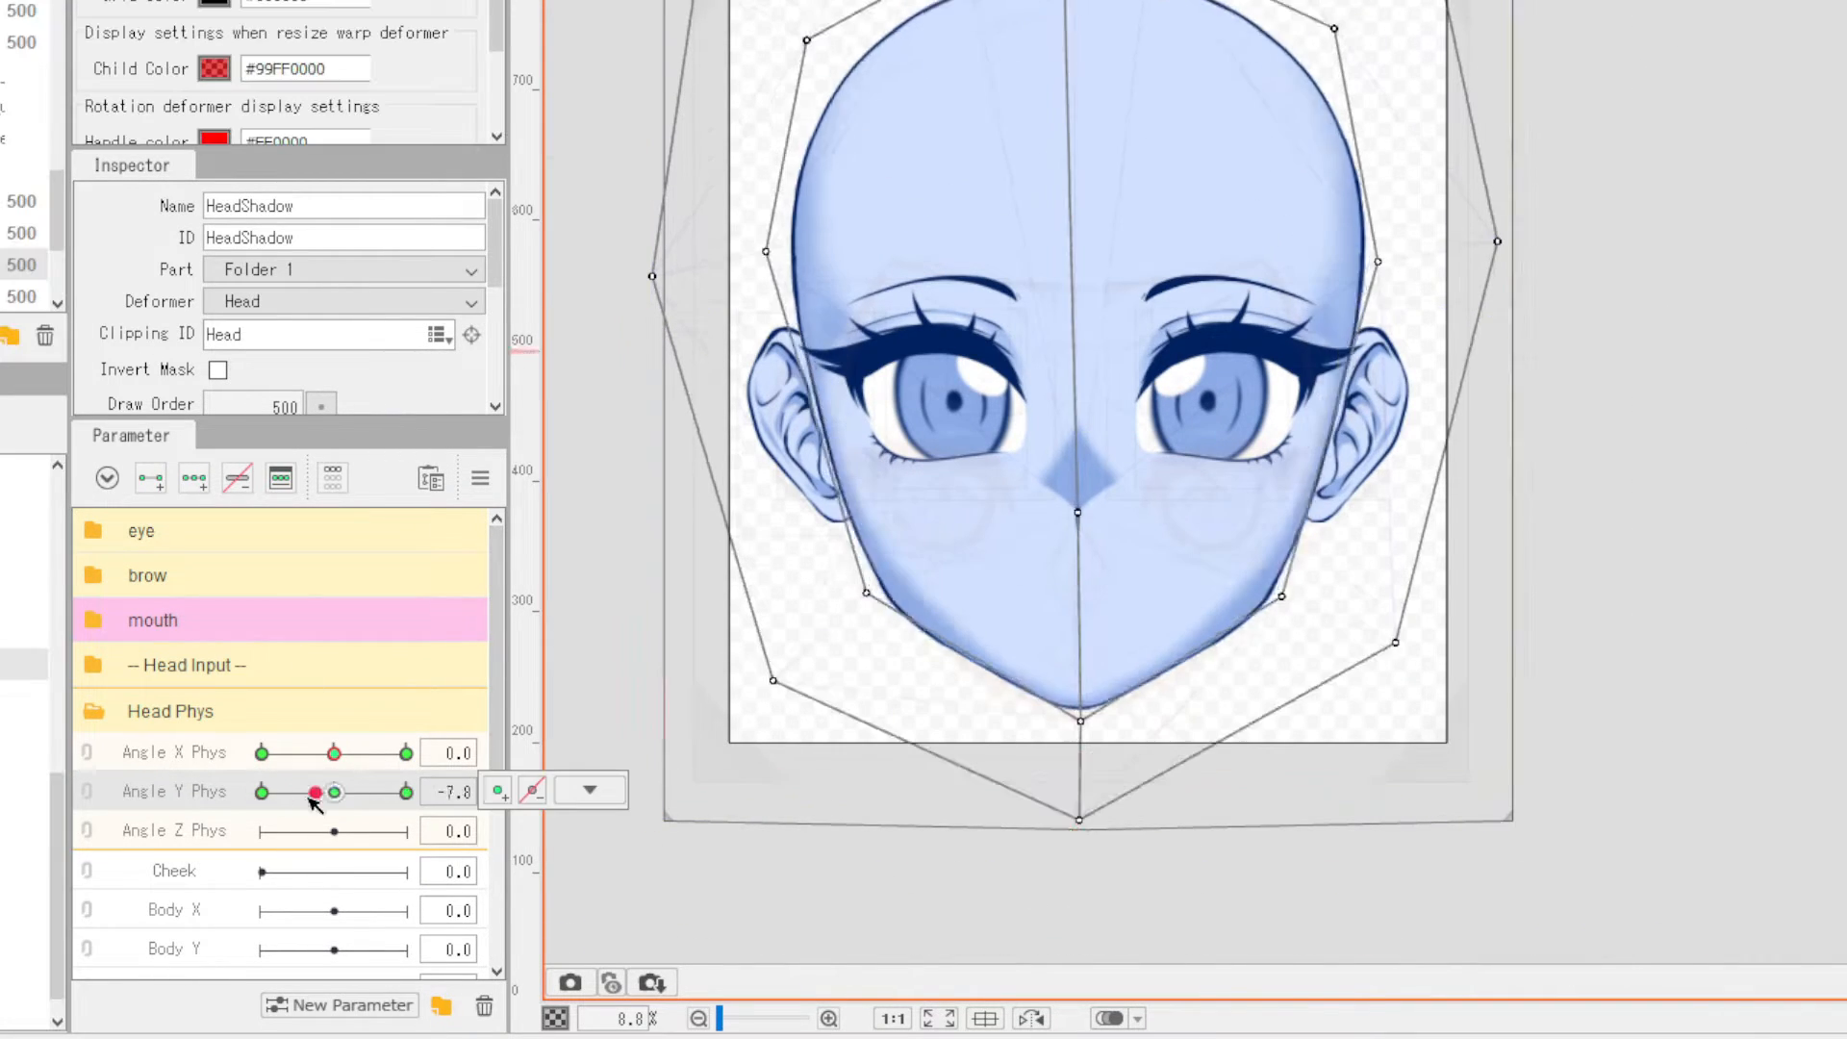
left_click_drag(1072, 330, 1075, 558)
left_click_drag(1075, 820, 1093, 870)
left_click(1141, 128)
key("Escape")
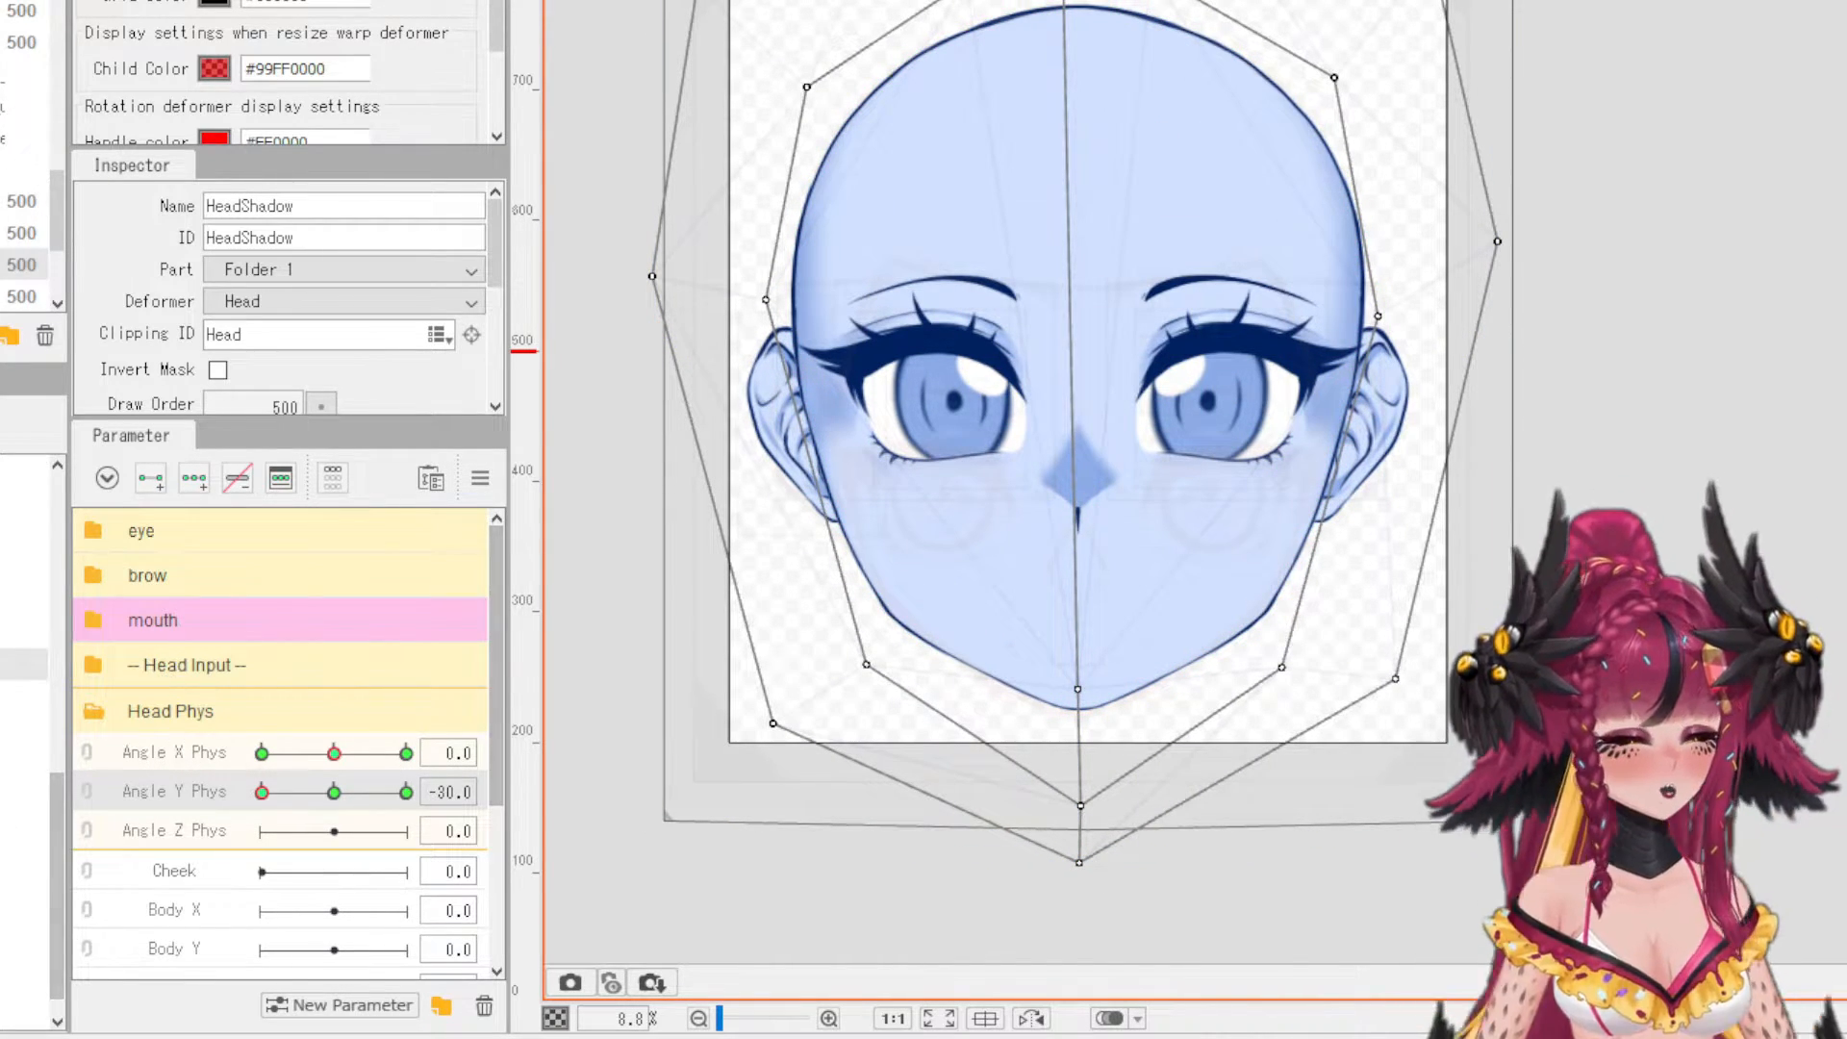
- Select the HeadLine and Head meshes and link Angle X Phys with Angle Y Phys into one combined parameter grid
left_click(25, 631)
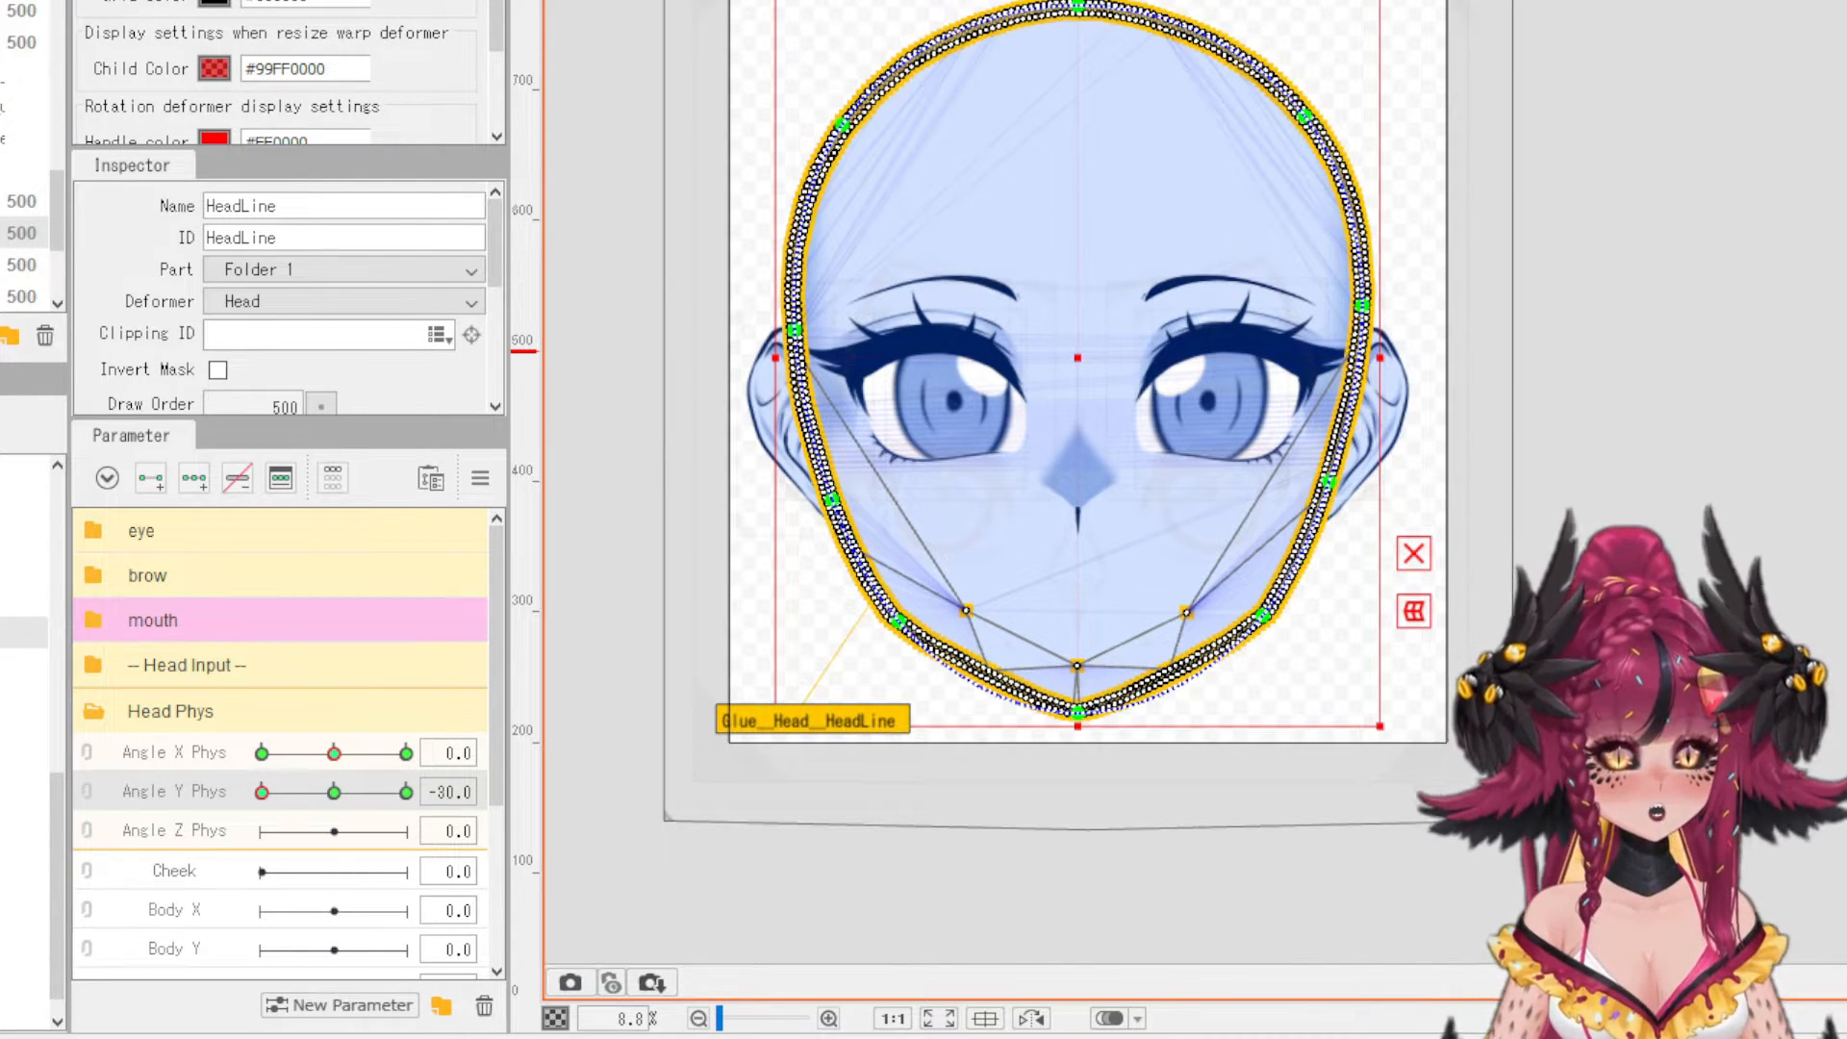
left_click(24, 693, "ctrl")
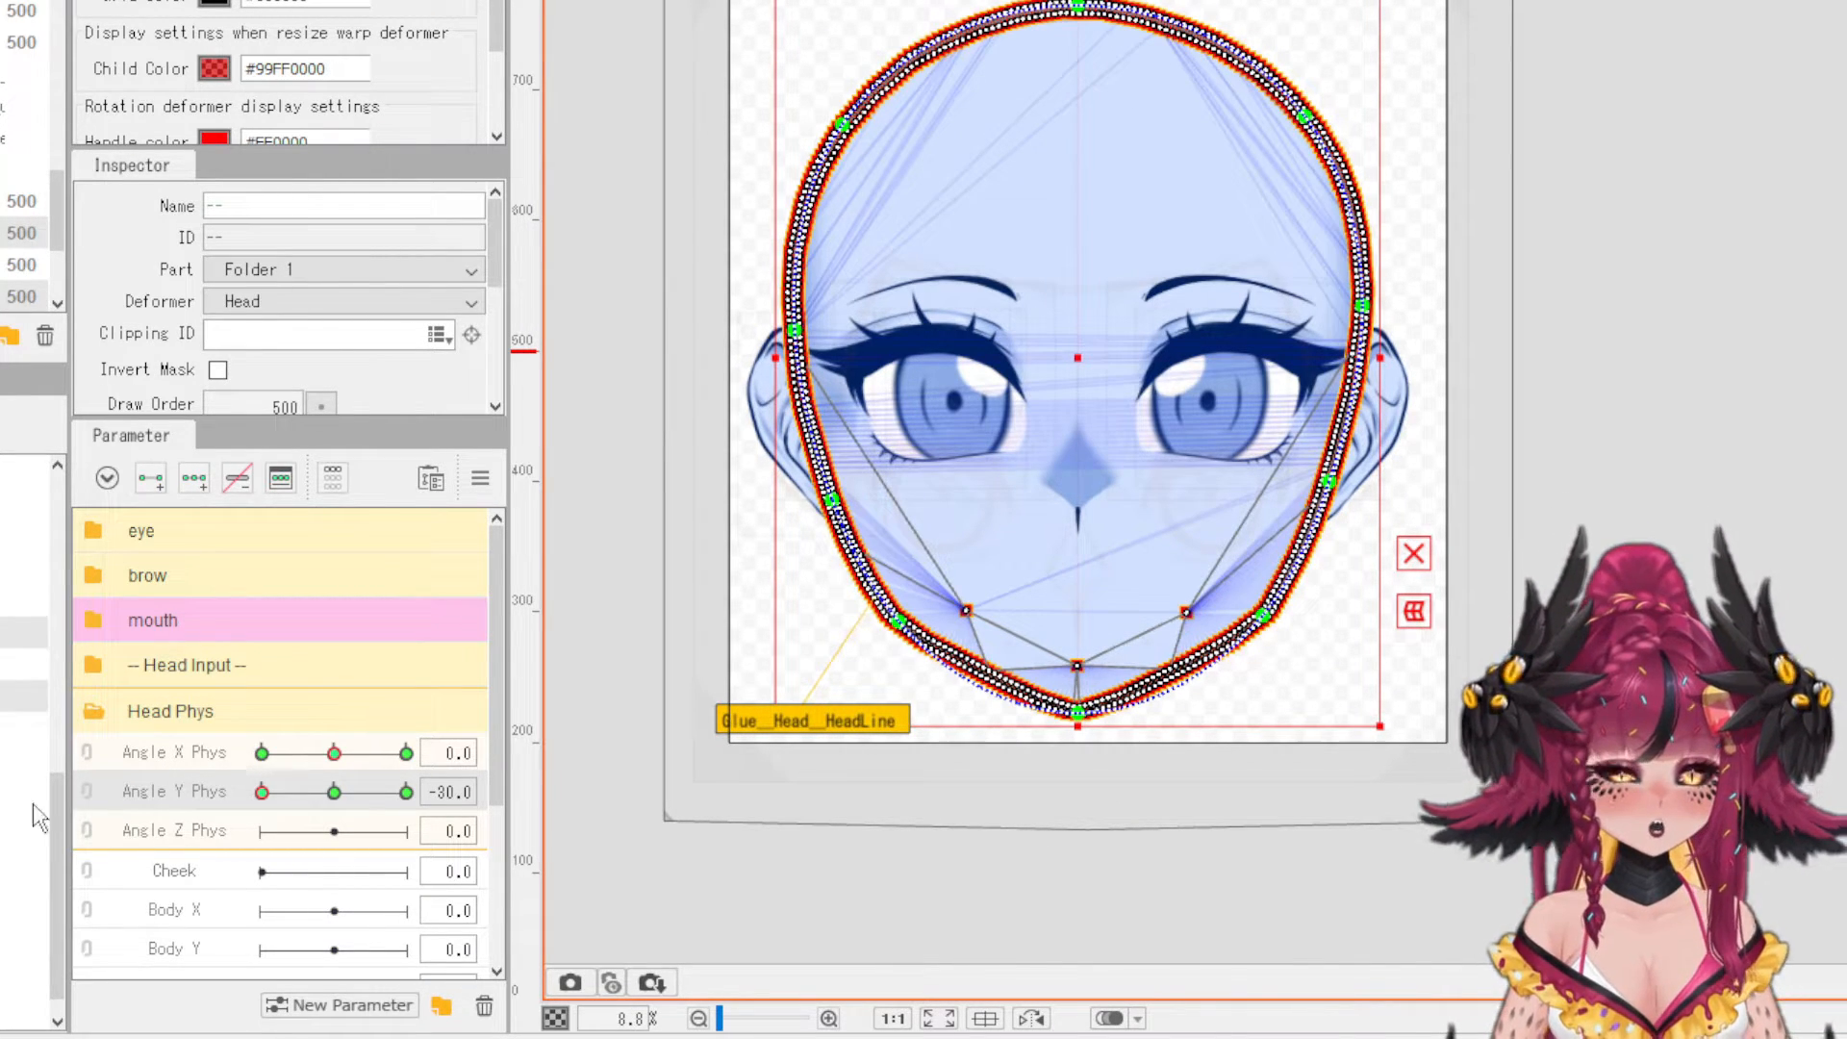
left_click(89, 770)
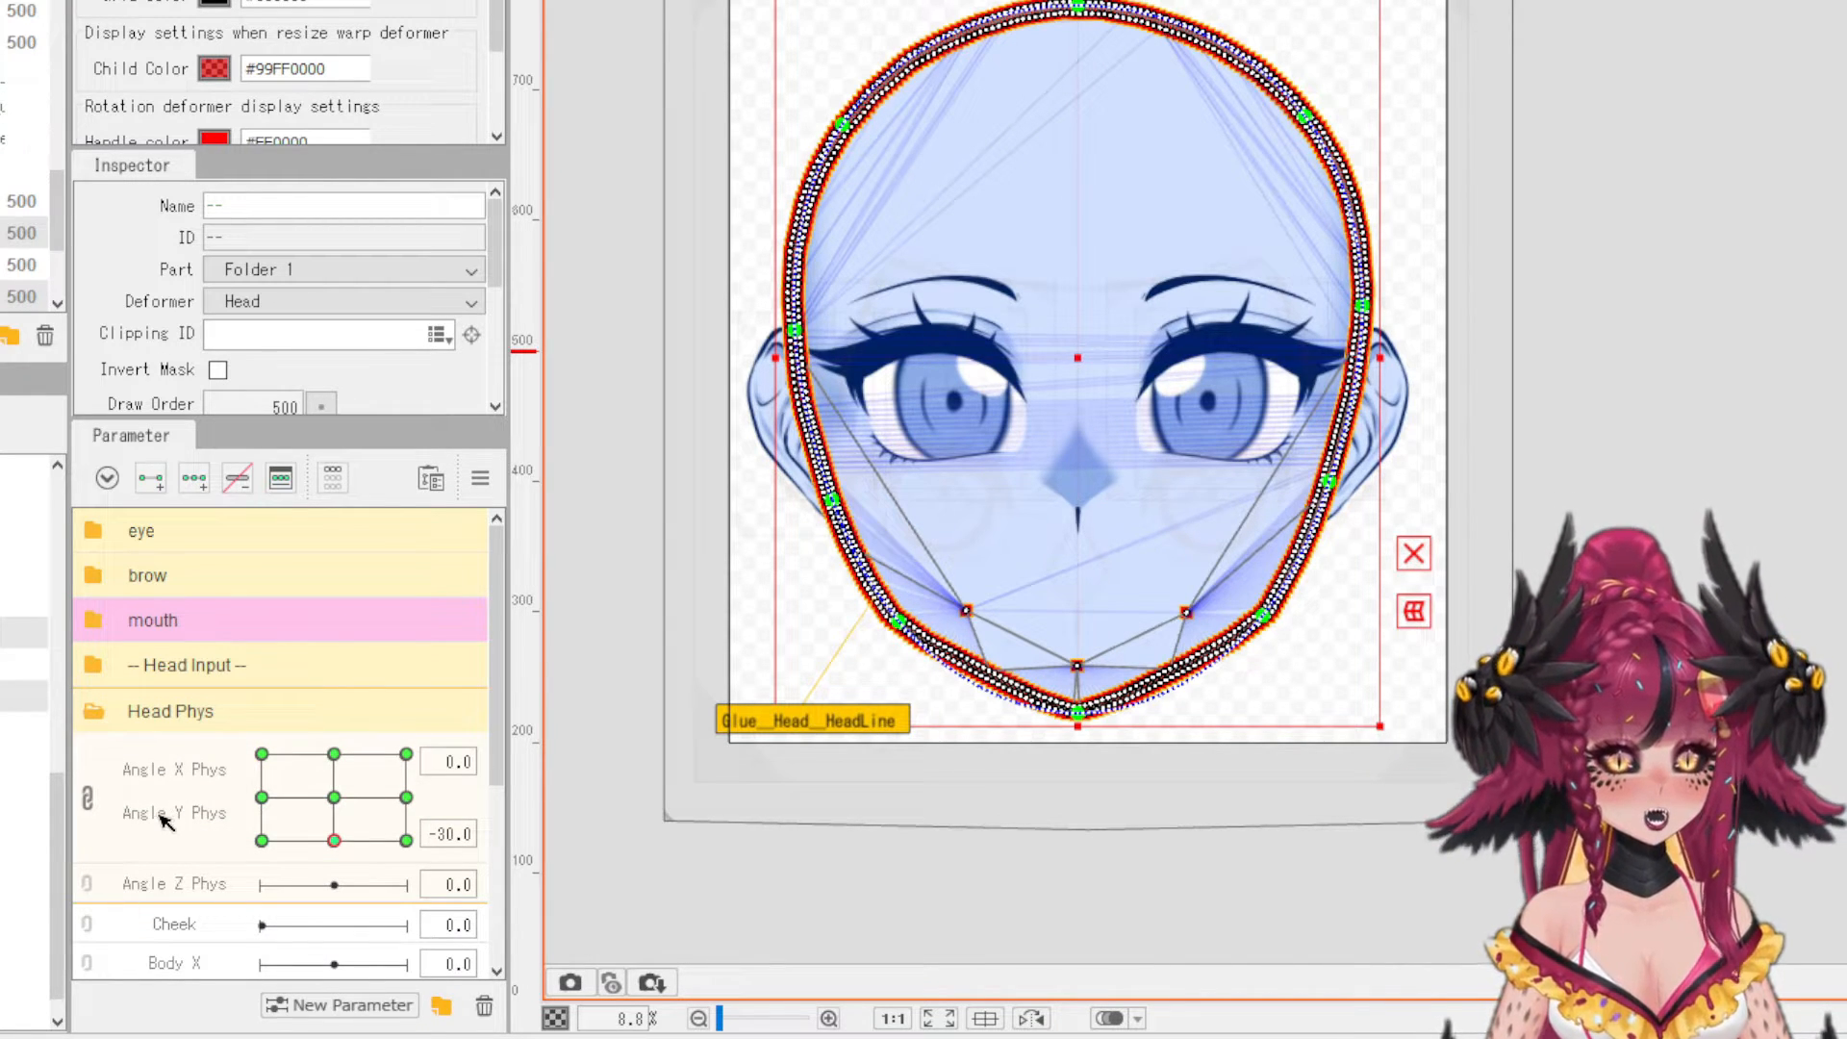
scroll(1076, 712, "down", 2)
scroll(1134, 581, "up", 2)
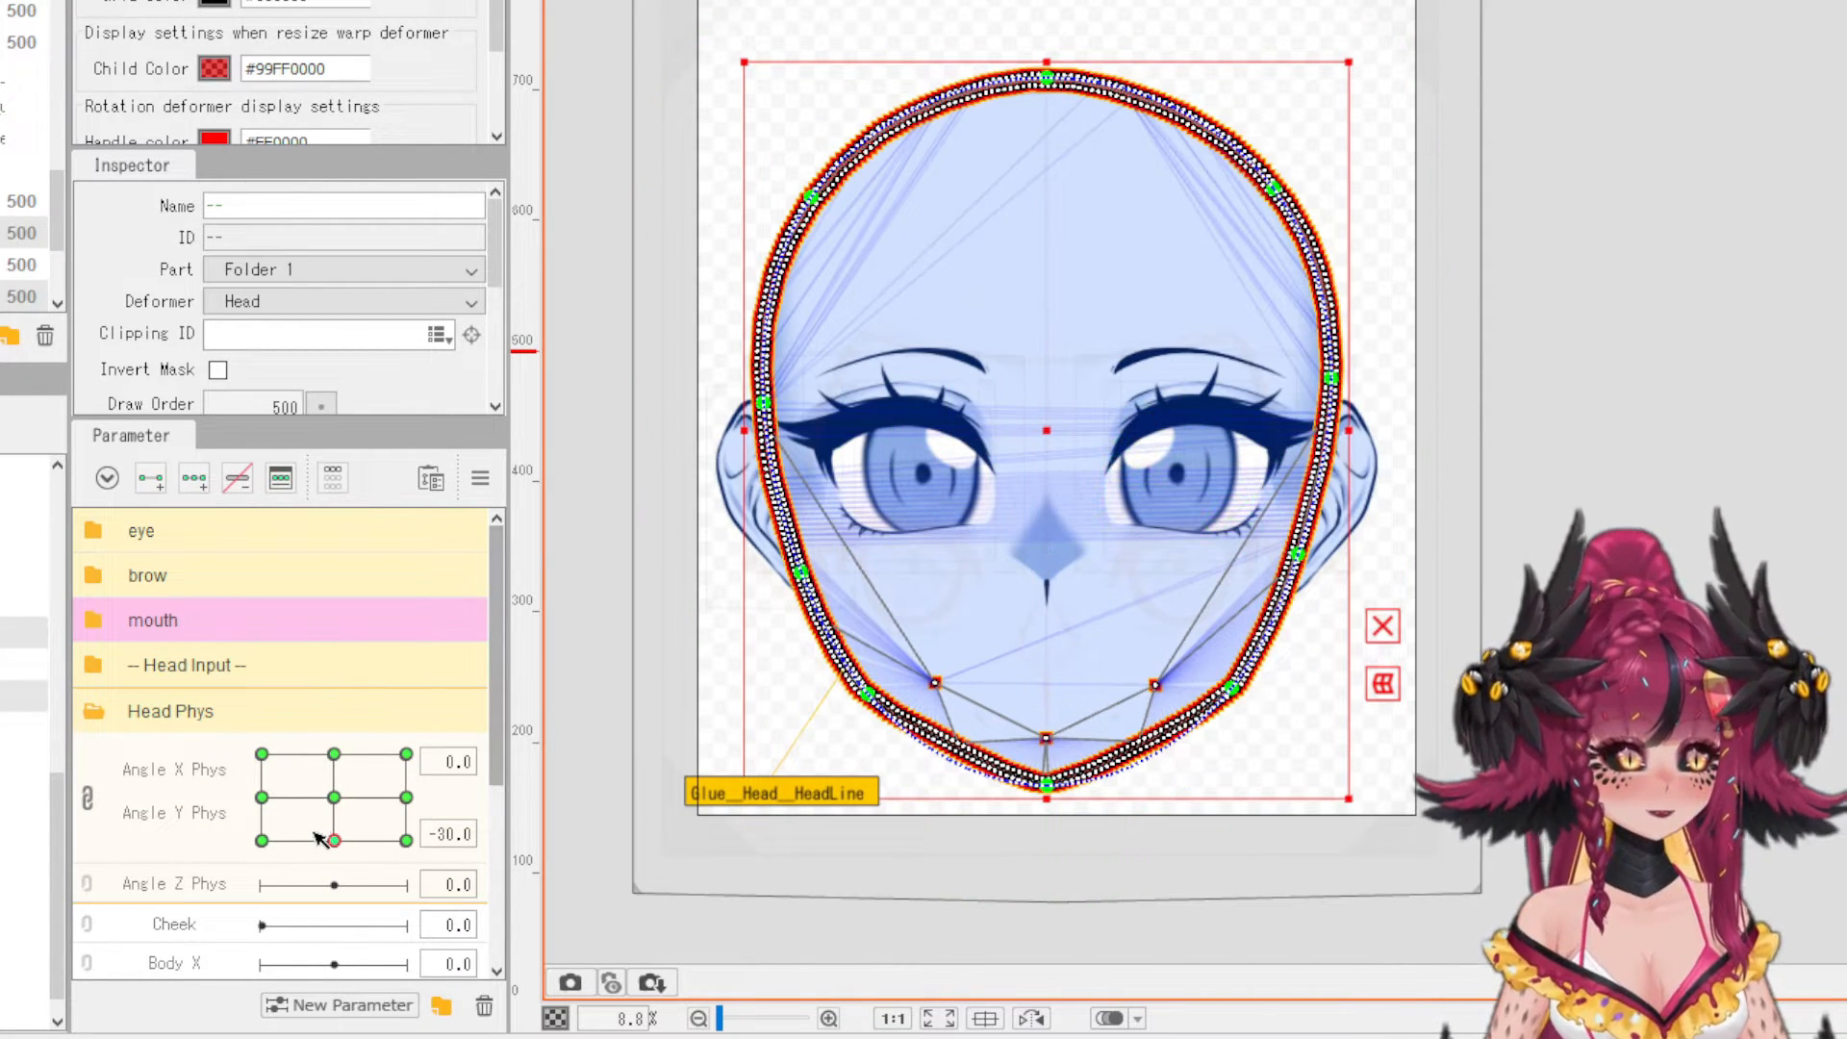
- With Angle Y Phys at -30, rotate HeadLine and Head slightly clockwise at Angle X Phys 30 and counterclockwise at Angle X Phys -30
left_click_drag(349, 835, 418, 863)
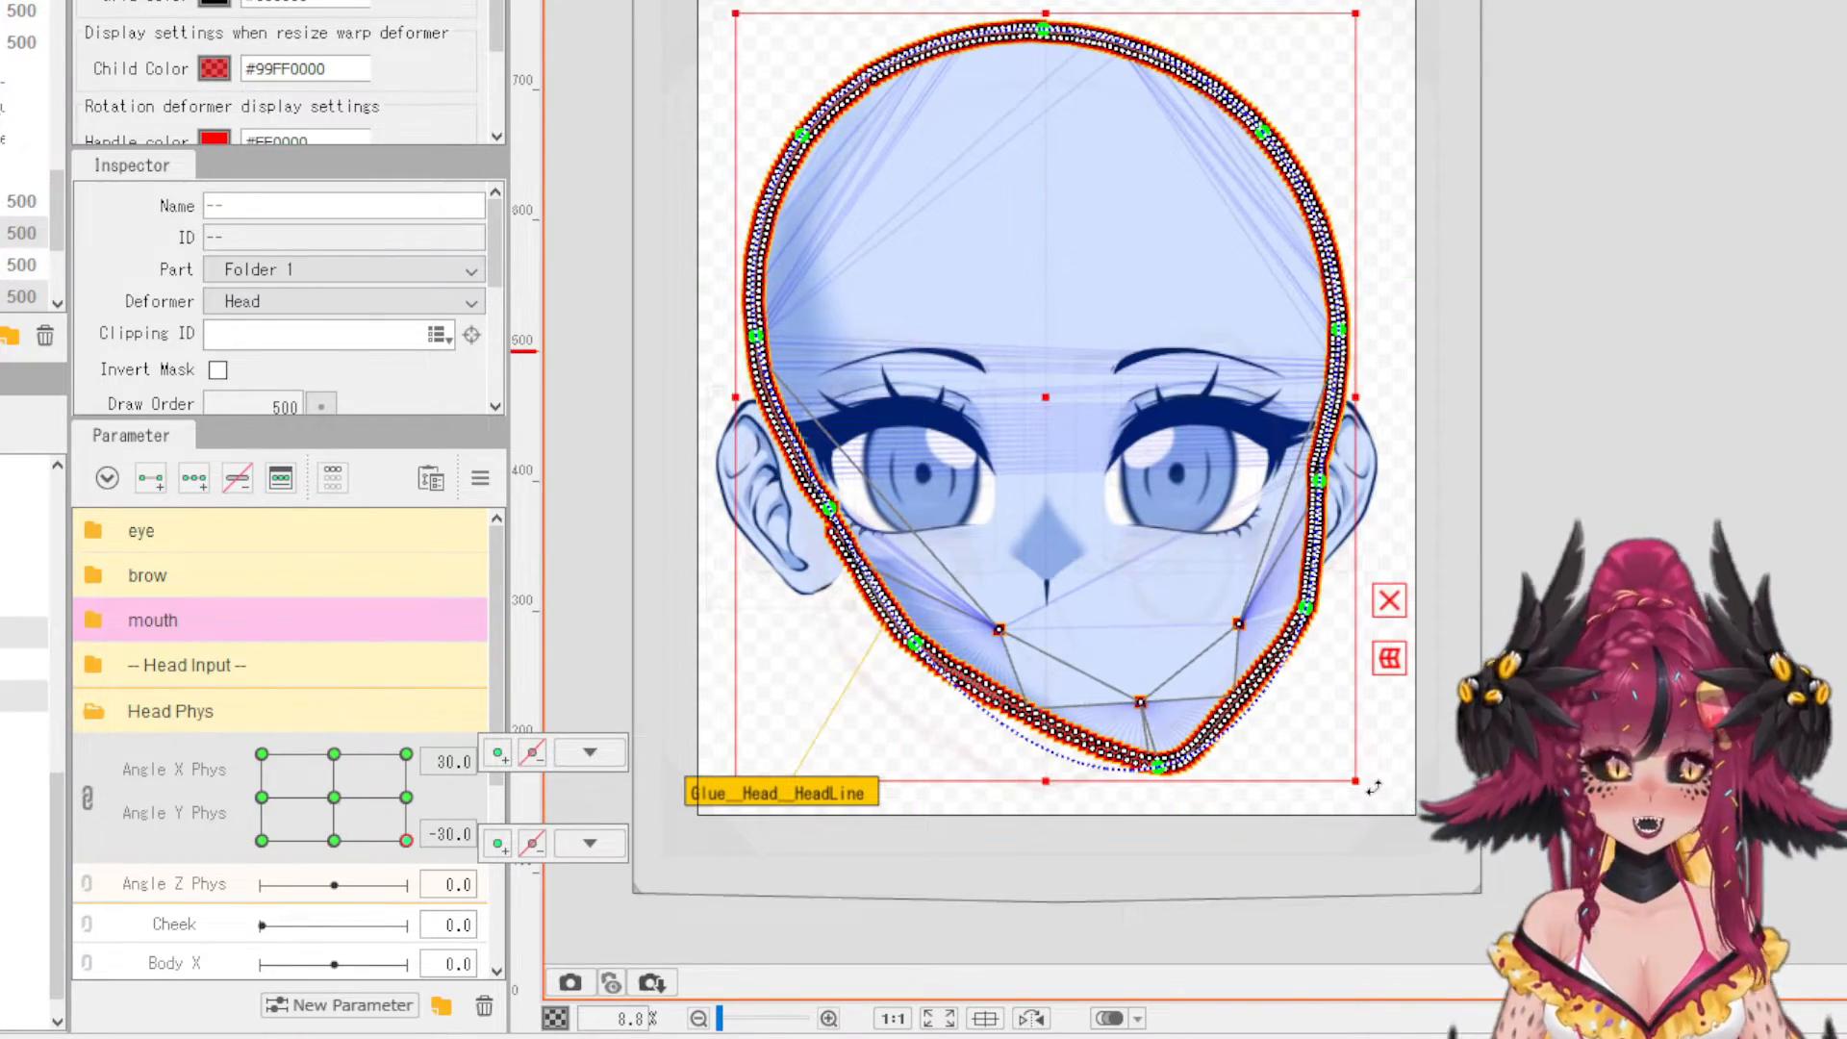
left_click_drag(1374, 787, 1329, 814)
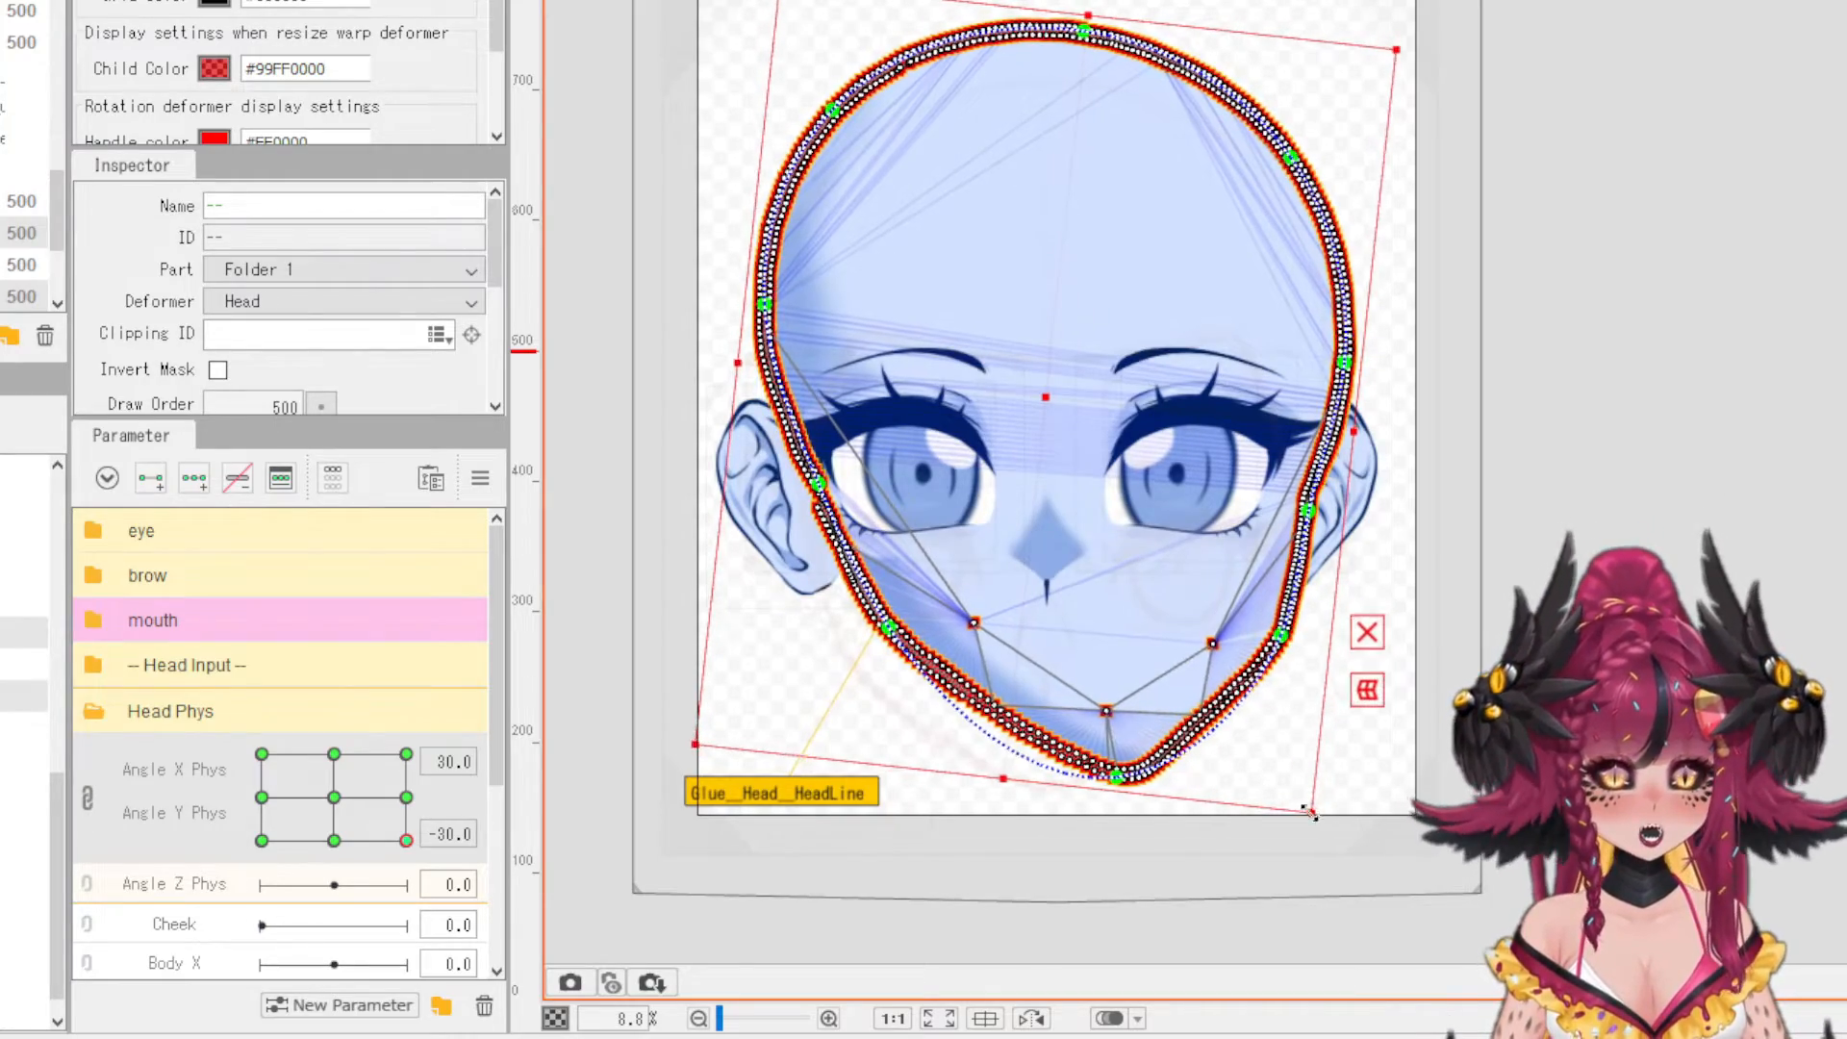
left_click_drag(402, 864, 260, 840)
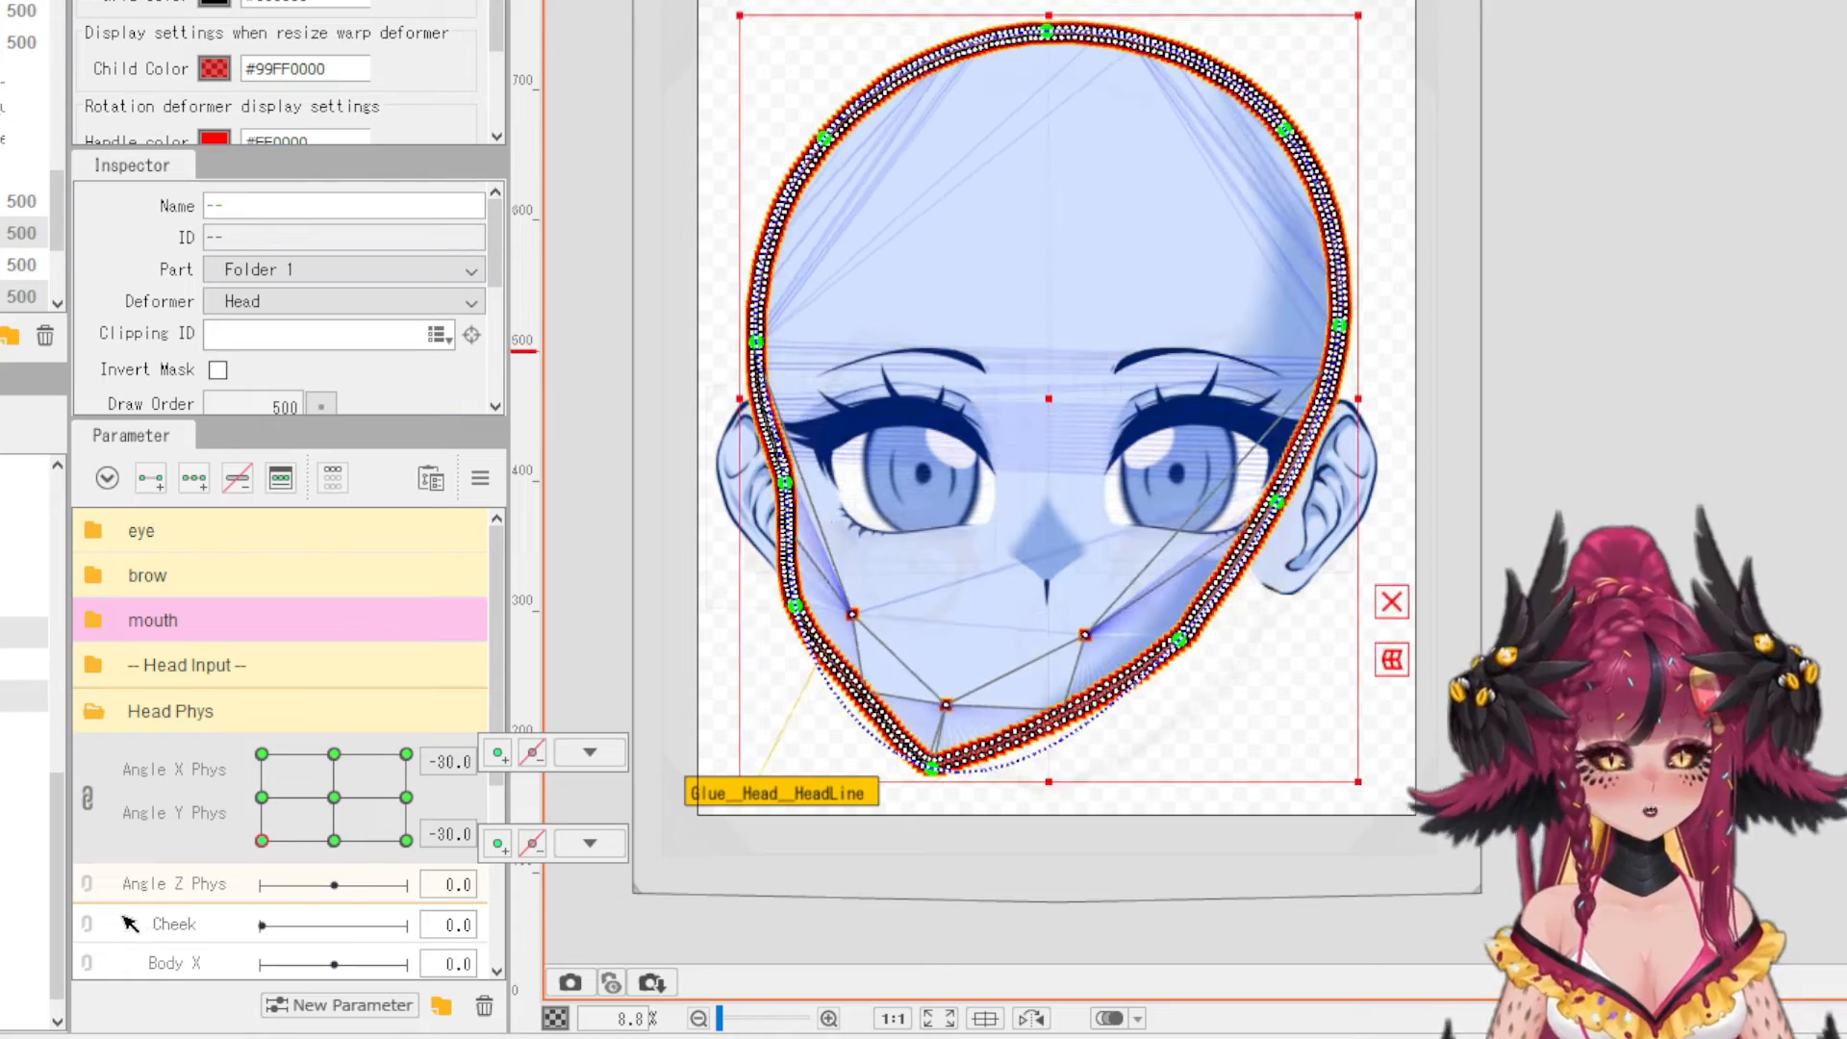
left_click_drag(1374, 789, 1395, 765)
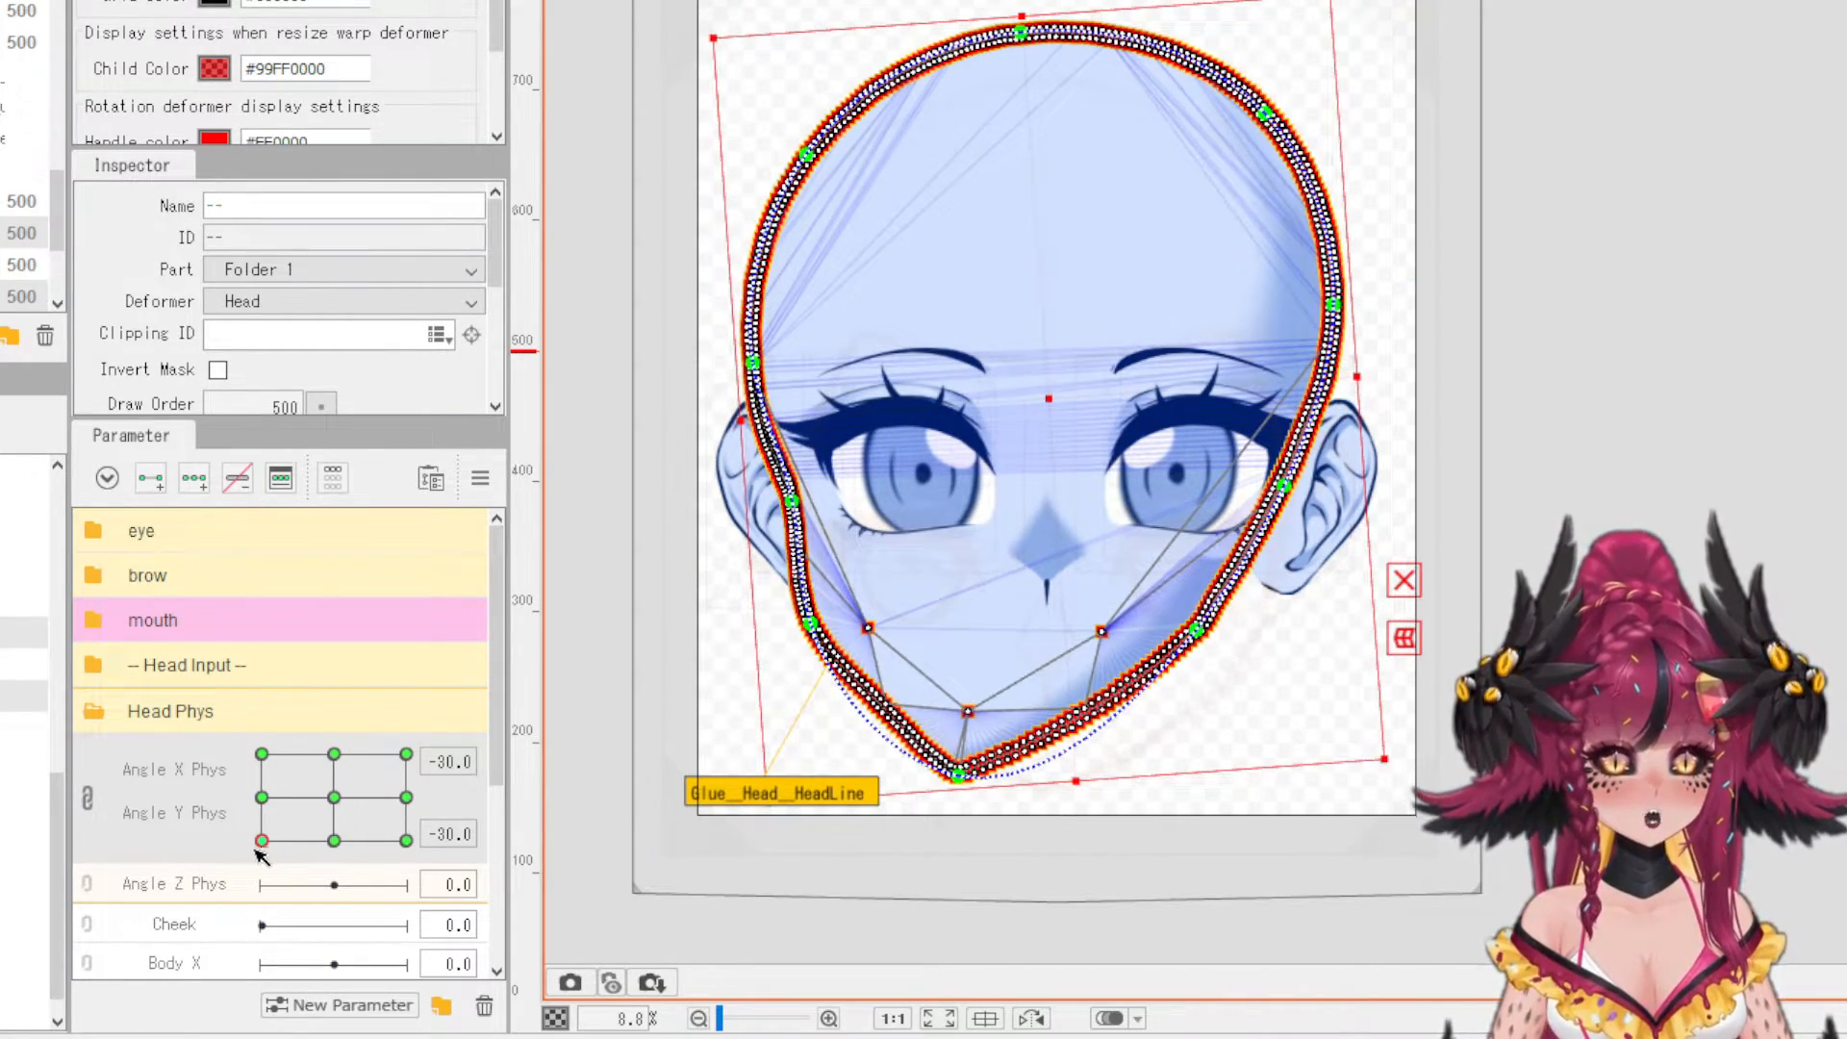
key("ctrl+z")
key("ctrl+z")
key("ctrl+z")
key("ctrl+z")
key("ctrl+z")
key("ctrl+z")
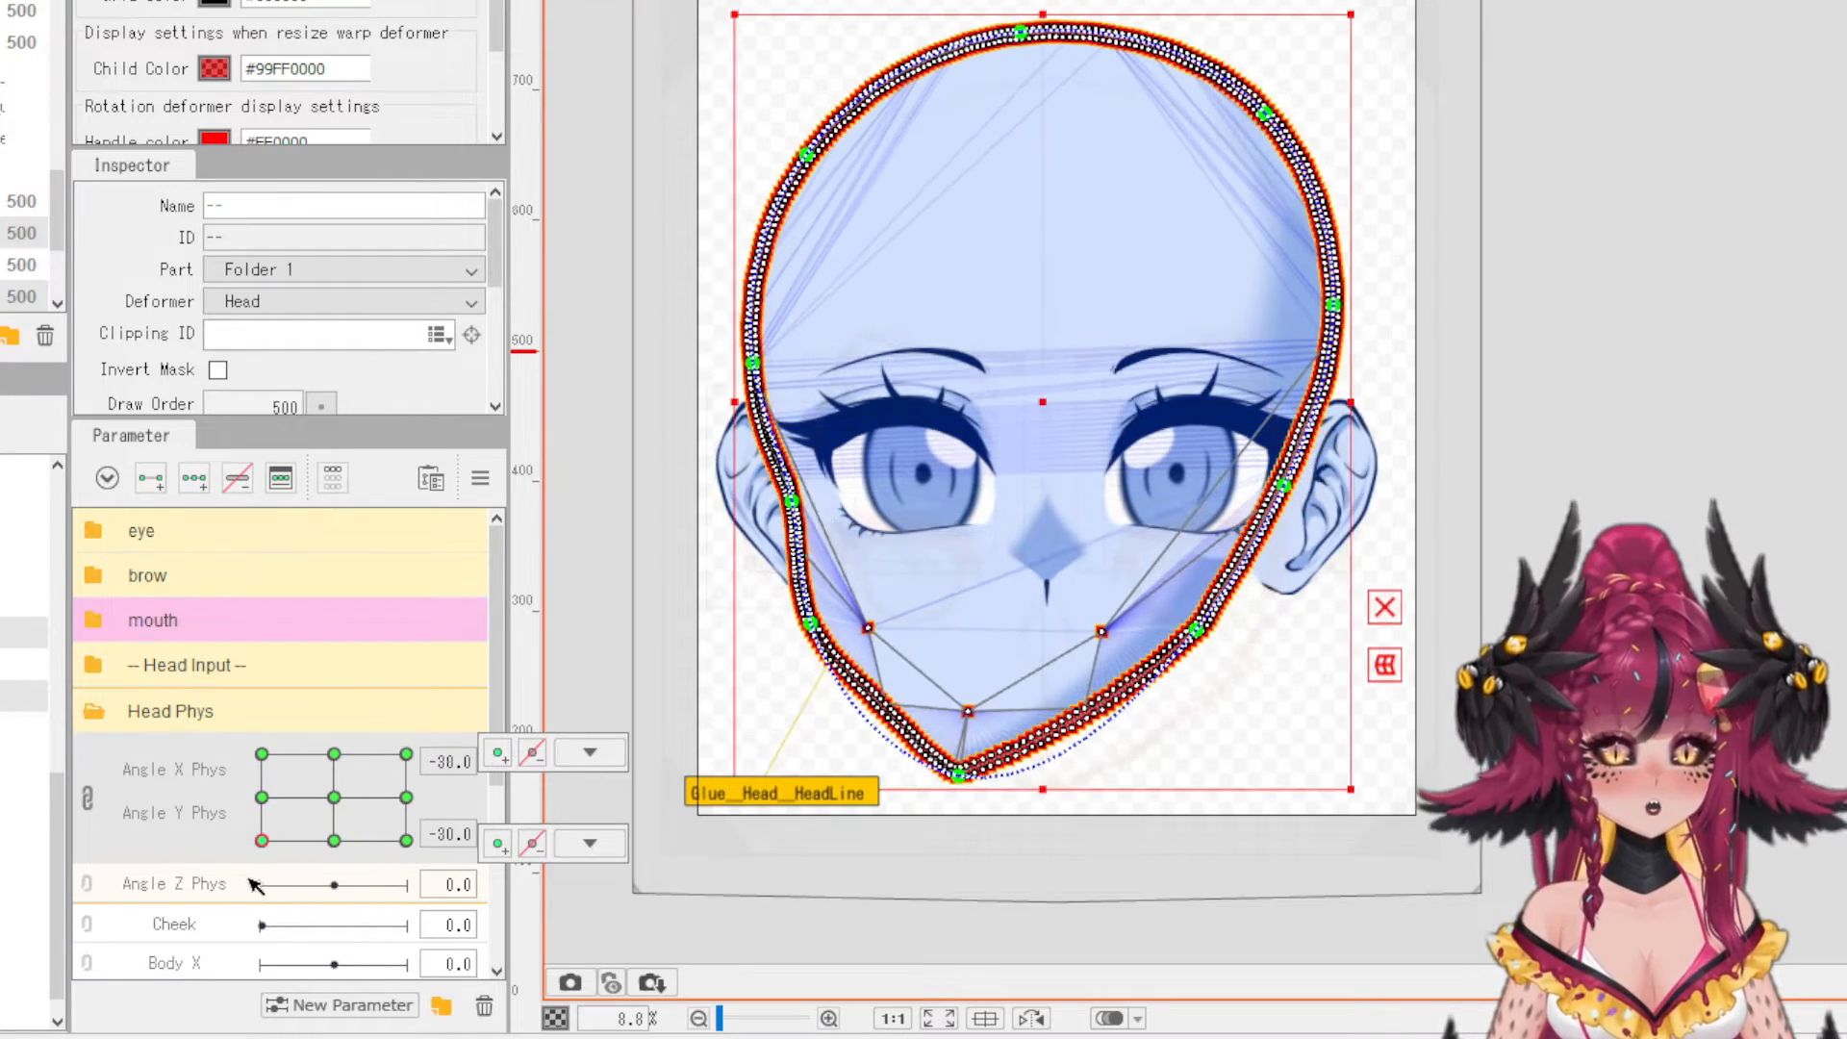
key("ctrl+z")
- At Angle X Phys -30 and Angle Y Phys 30, rotate HeadLine and Head slightly clockwise and raise the bounding box's bottom edge
left_click(590, 751)
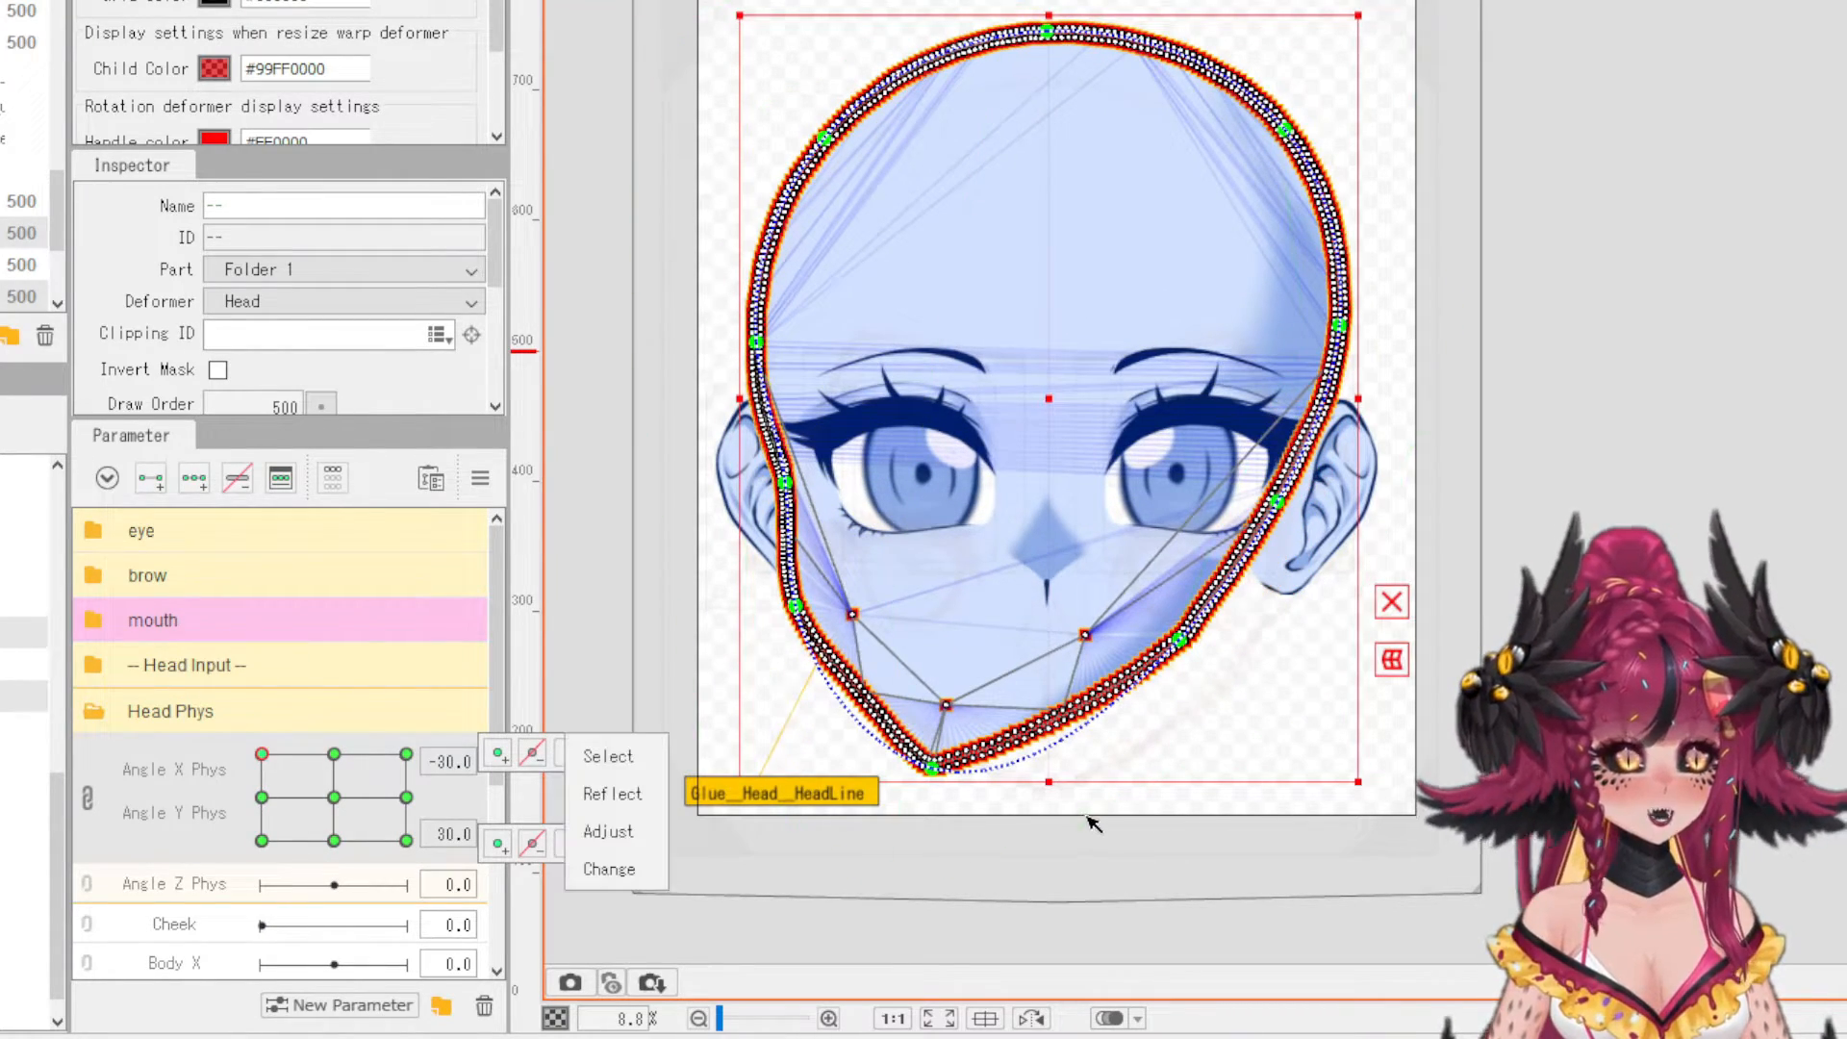
left_click(886, 821)
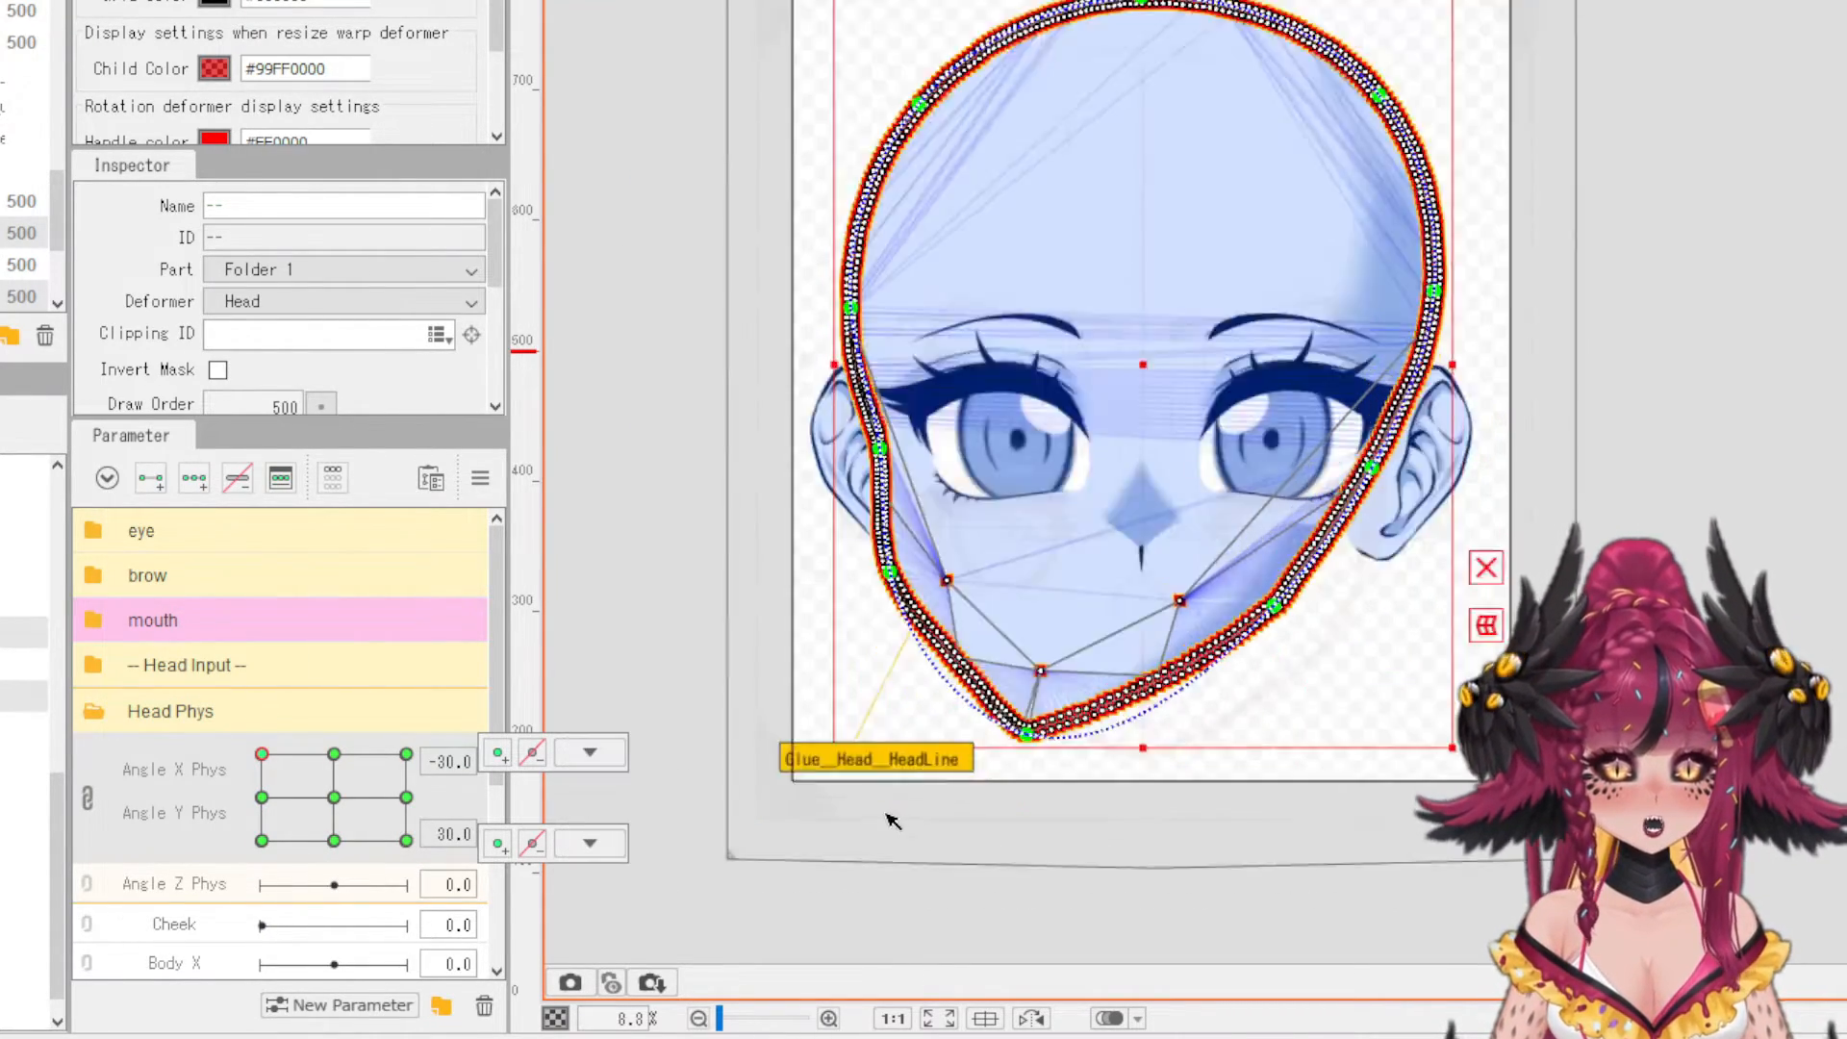
scroll(828, 757, "up", 3)
left_click_drag(784, 658, 790, 602)
left_click(1686, 521)
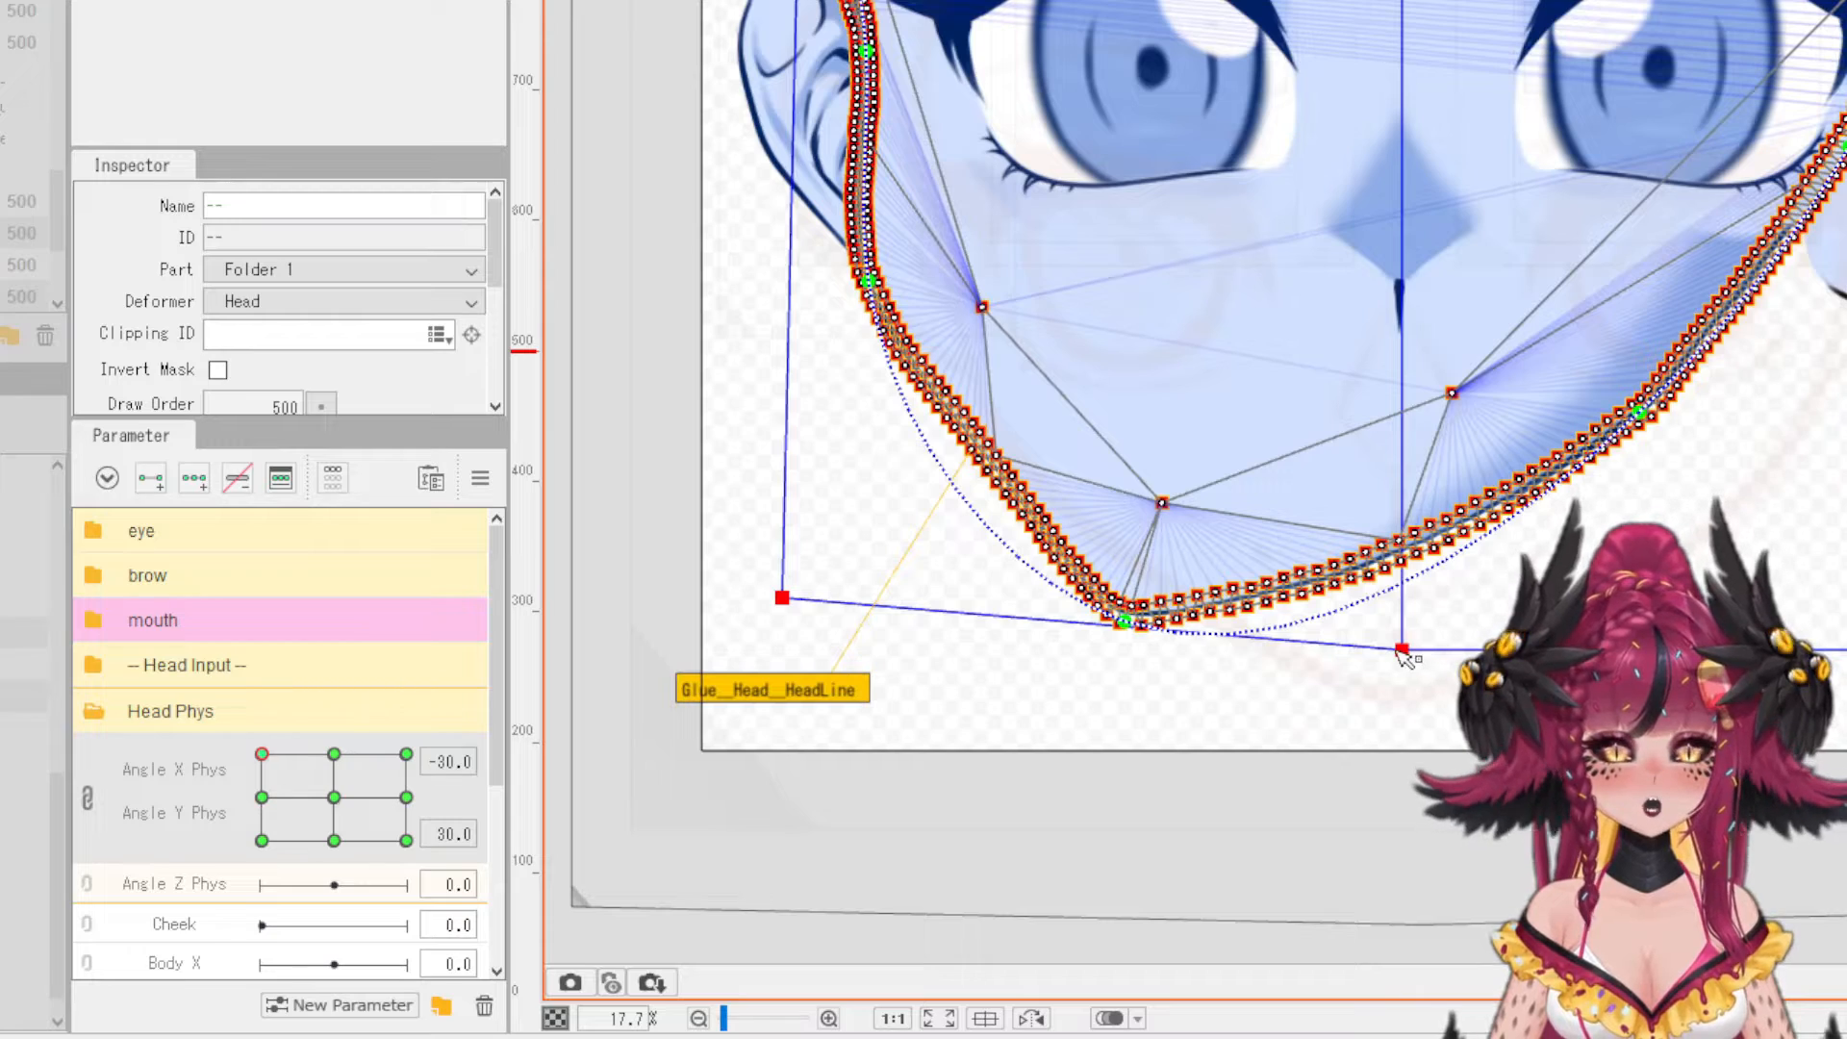
left_click_drag(1403, 651, 1409, 621)
scroll(1241, 654, "down", 2)
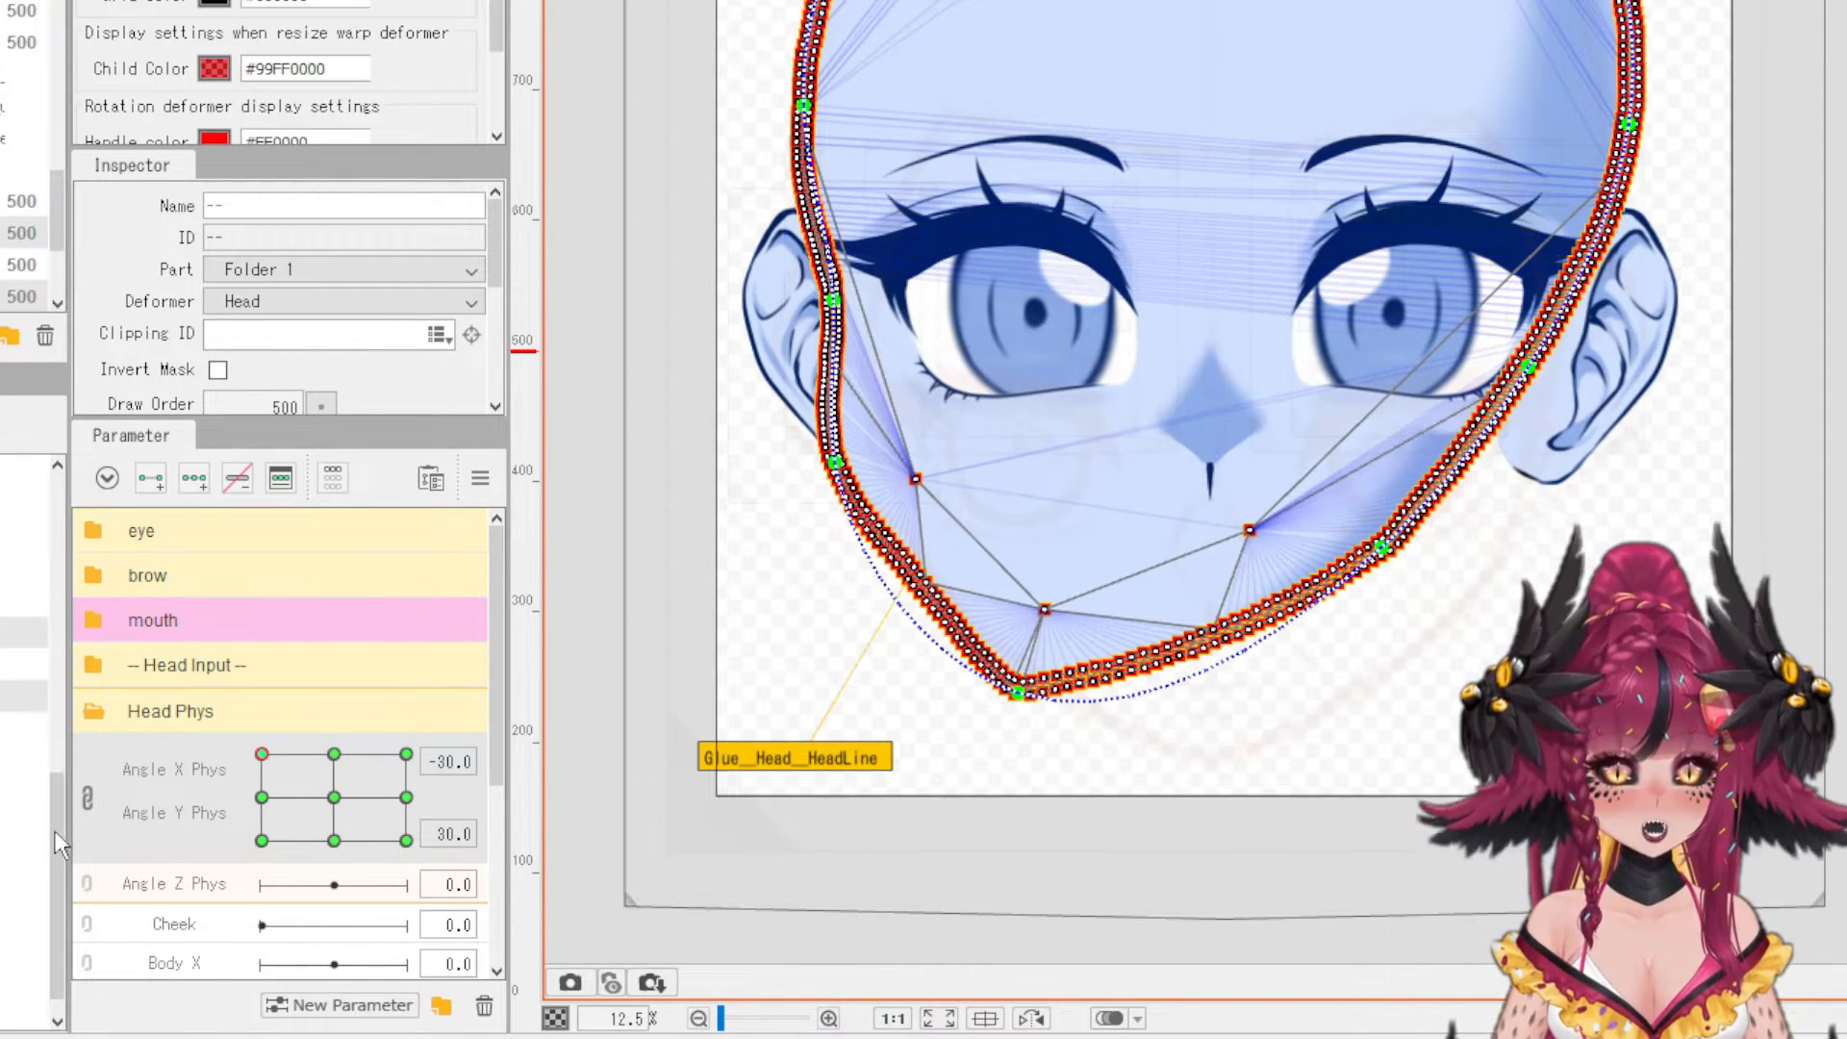
- Unlink the angle parameters, mirror the HeadLine and Head movement across Angle X Phys, and link Angle X and Y Phys again
left_click(87, 797)
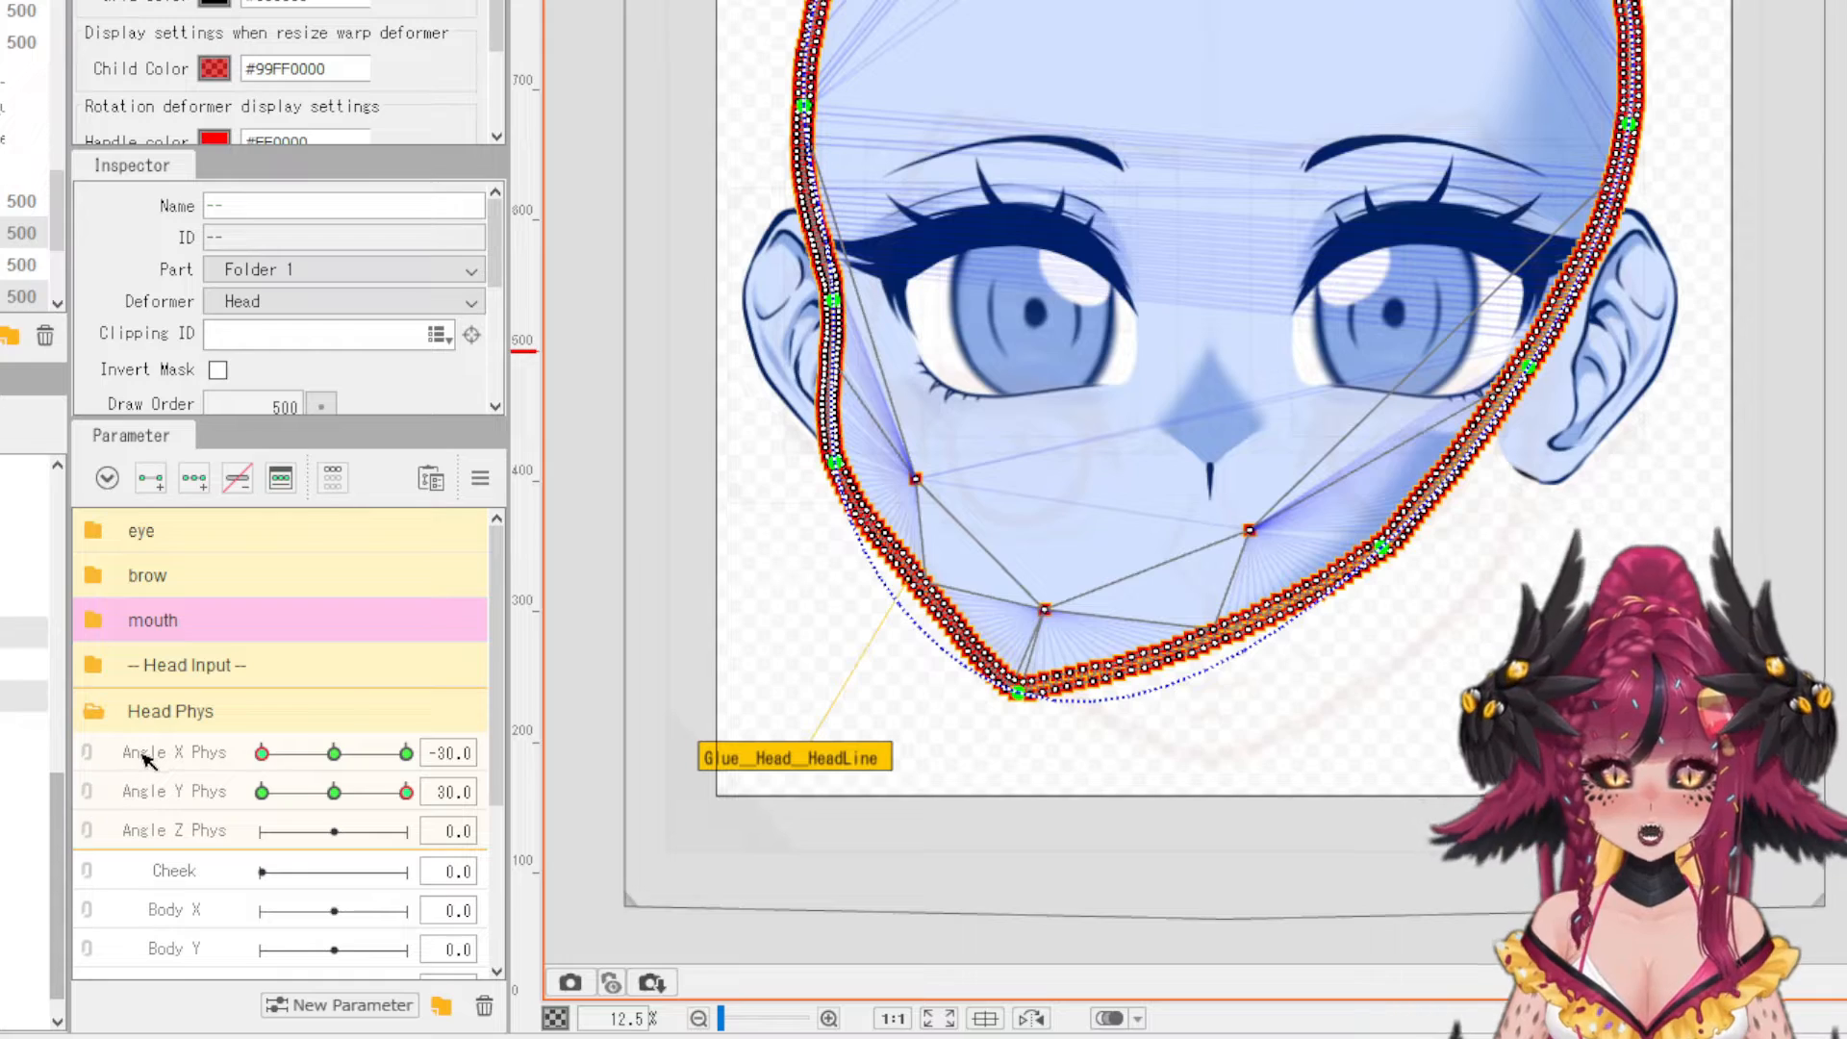
left_click(467, 479)
left_click(568, 689)
left_click_drag(262, 753, 334, 709)
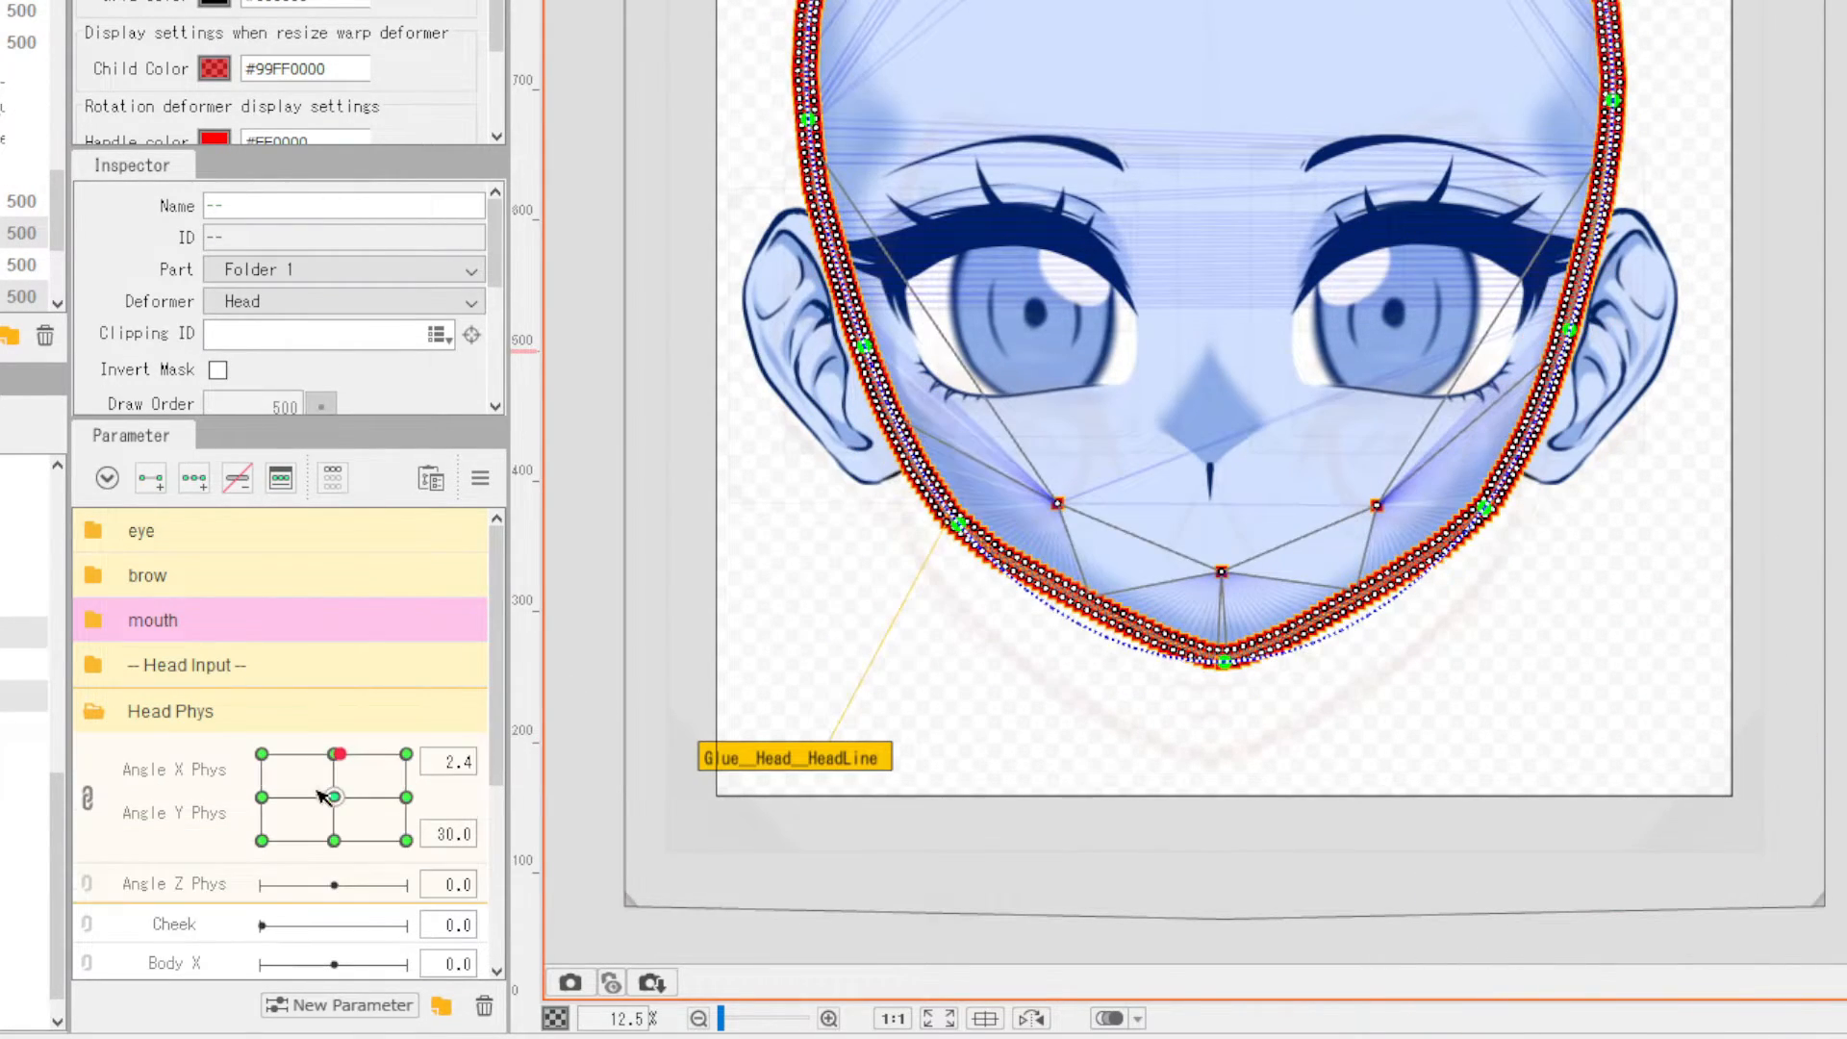
mouse_move(322, 797)
left_mouse_down()
mouse_move(324, 845)
mouse_move(400, 775)
mouse_move(312, 762)
mouse_move(382, 787)
mouse_move(313, 855)
mouse_move(333, 803)
left_mouse_up()
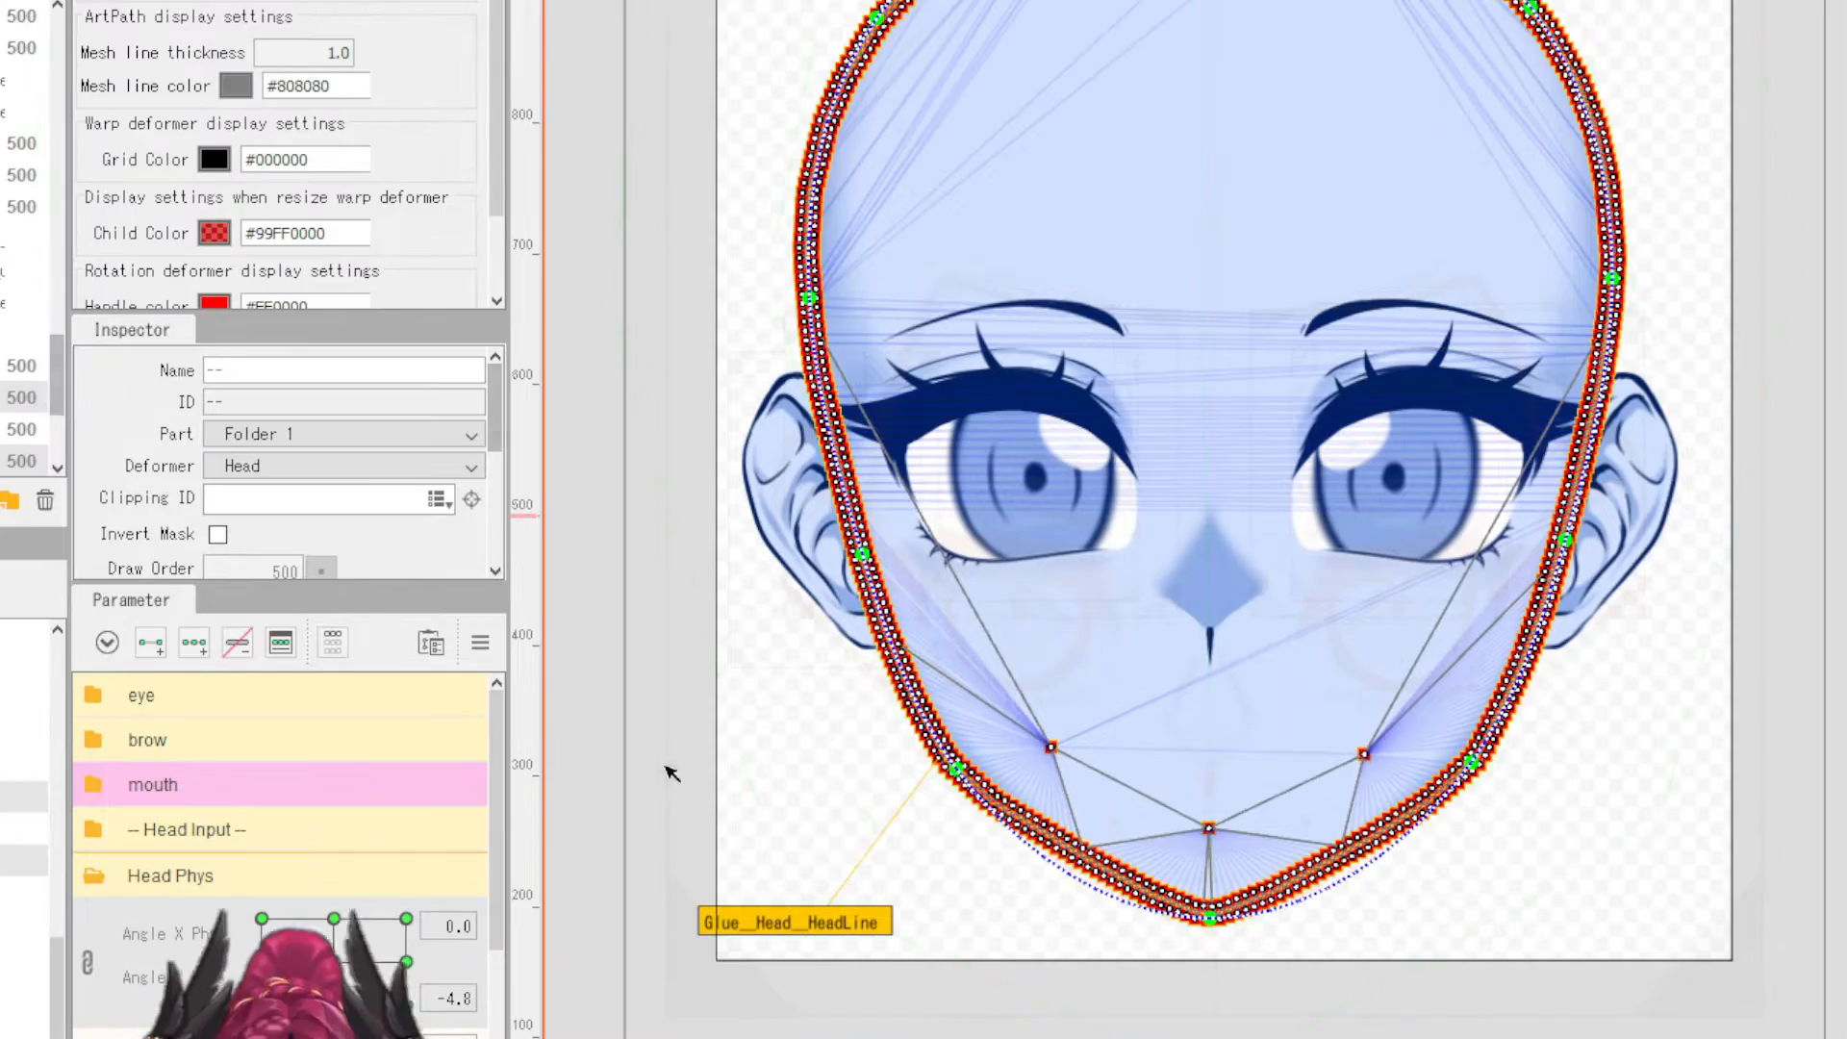
mouse_move(334, 969)
left_mouse_down()
mouse_move(275, 945)
mouse_move(338, 963)
left_mouse_up()
- Select HeadShadow and rotate its grid slightly clockwise at Angle X Phys -30 and Angle Y Phys 30 to follow the face outline
left_click(21, 429)
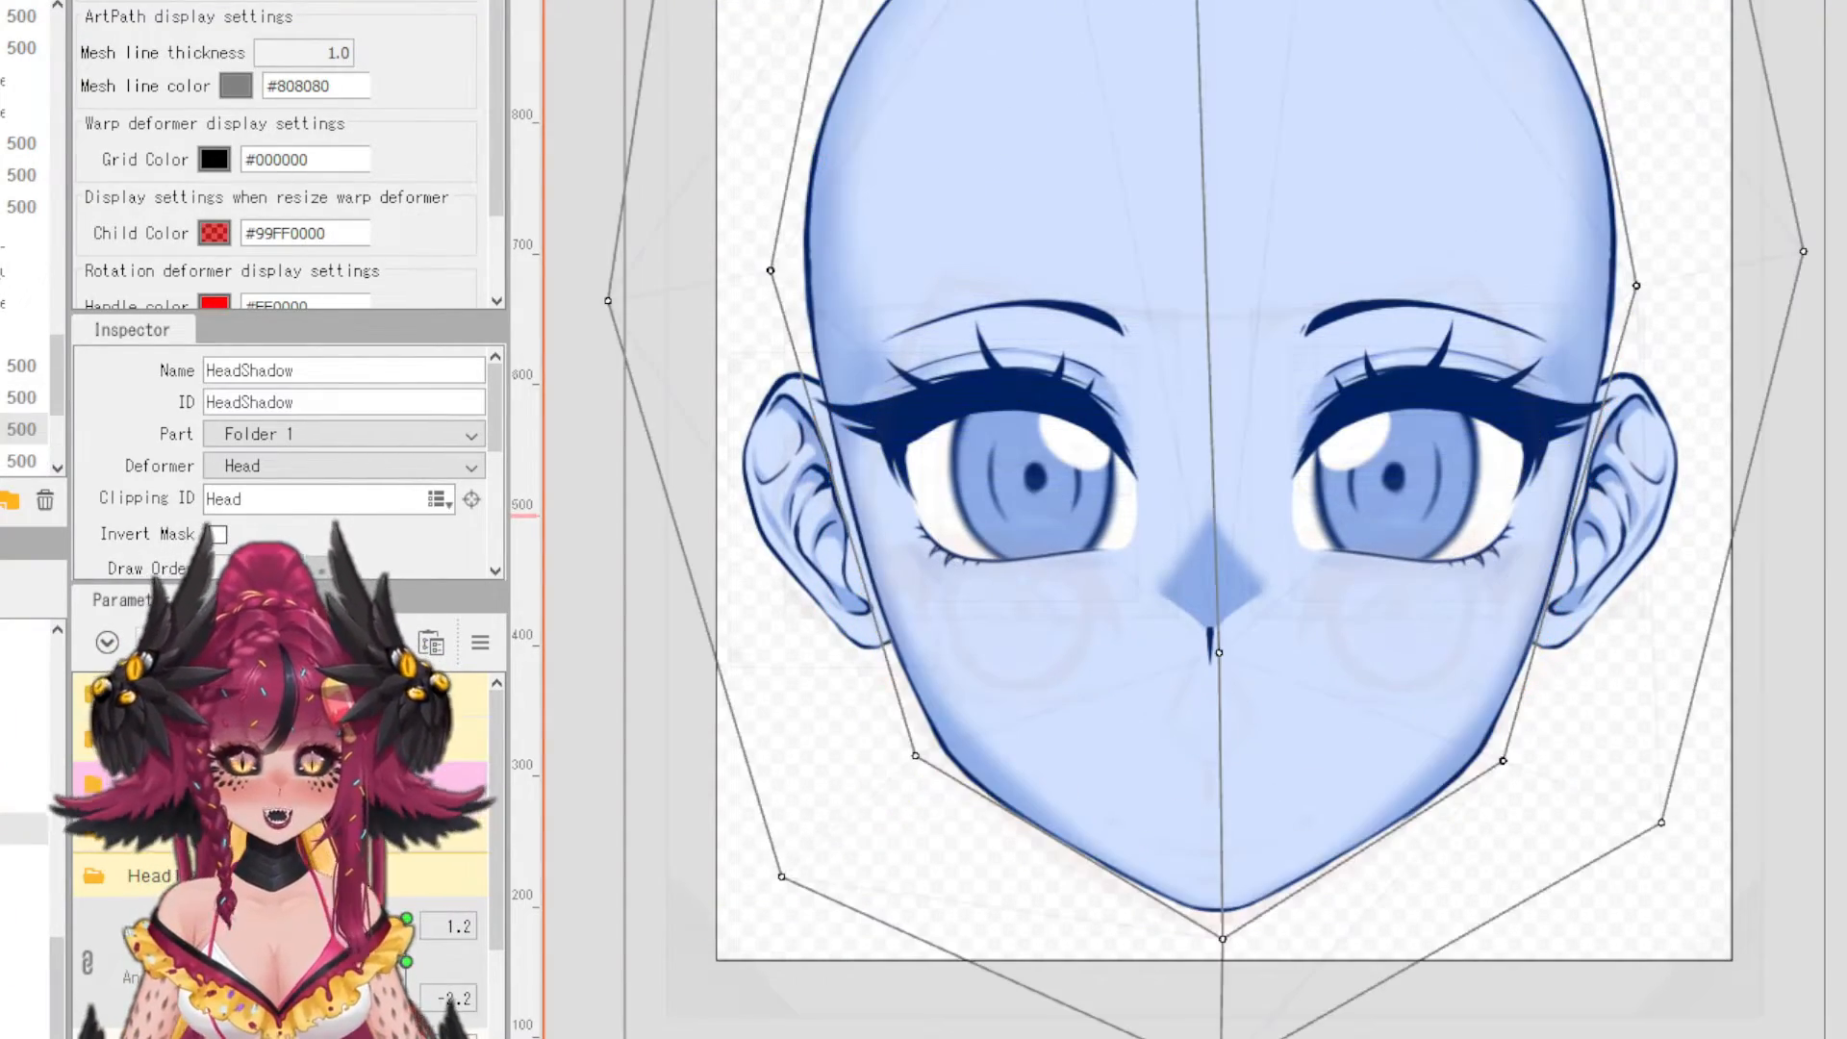
left_click_drag(338, 962, 259, 918)
scroll(856, 949, "down", 3)
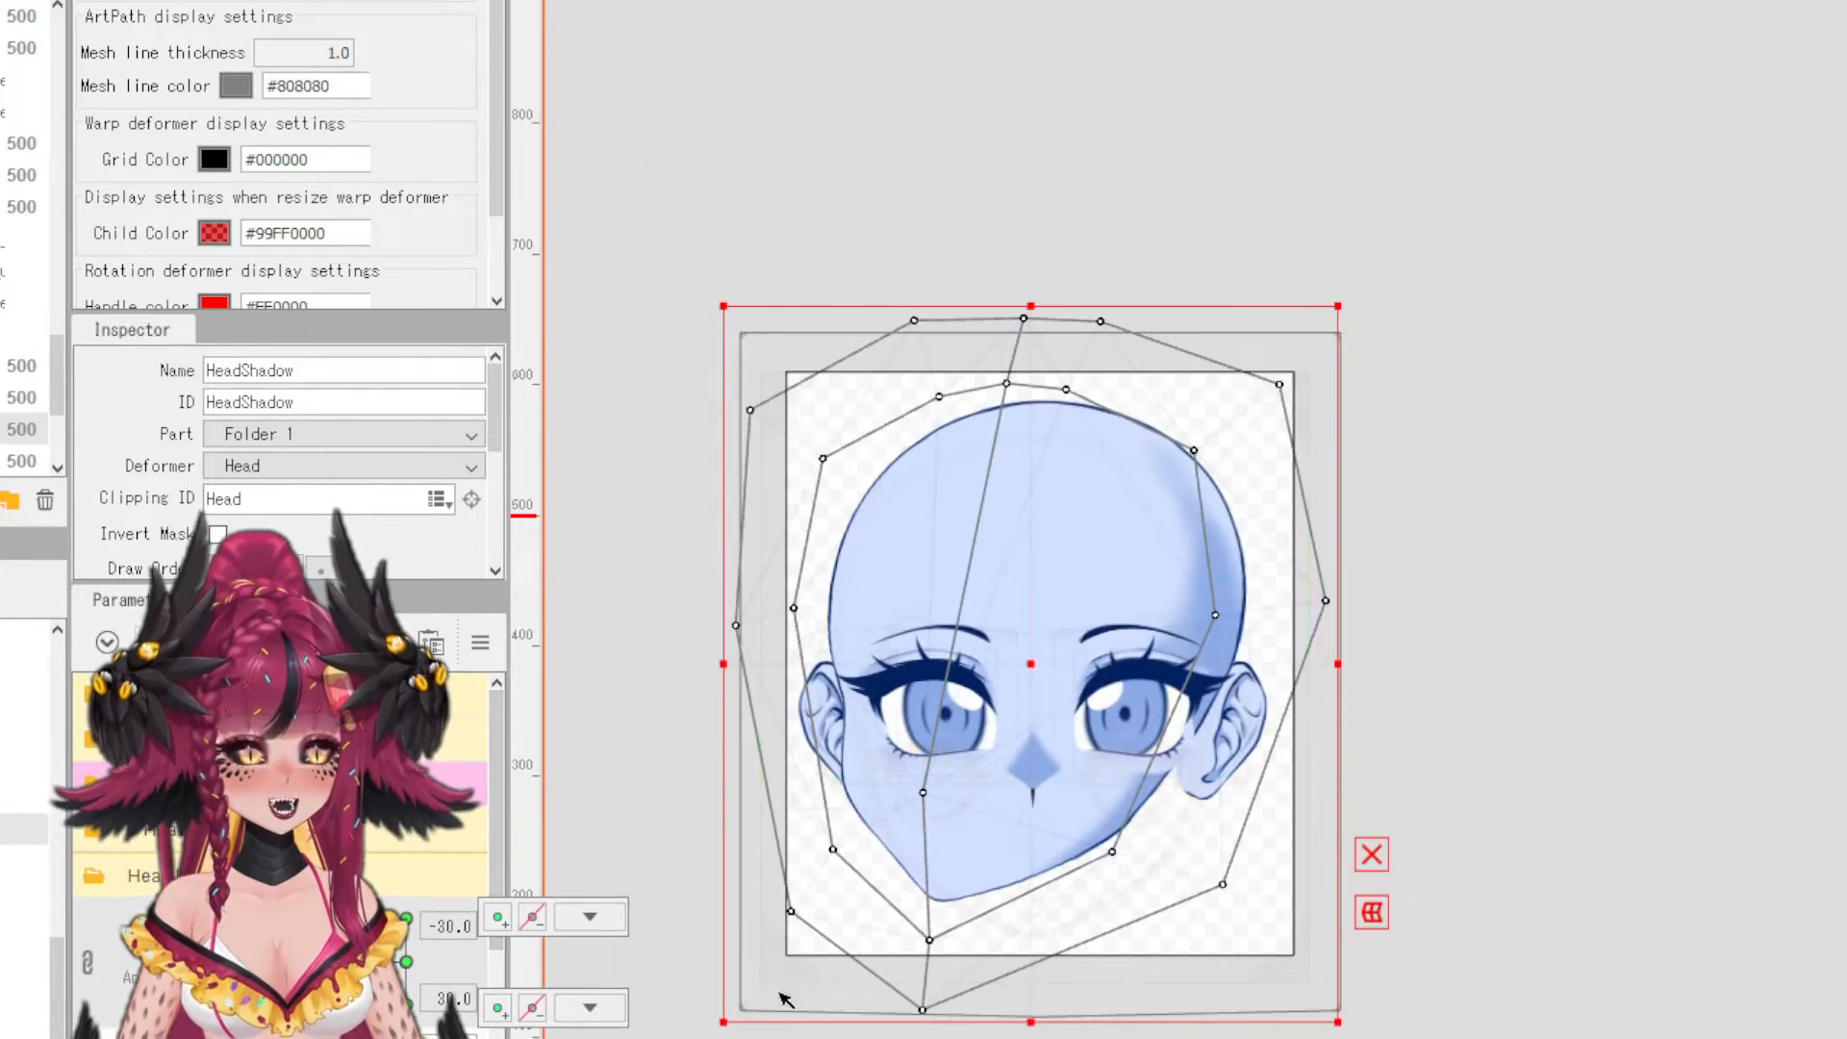
scroll(785, 1000, "up", 2)
left_click_drag(696, 1034, 699, 921)
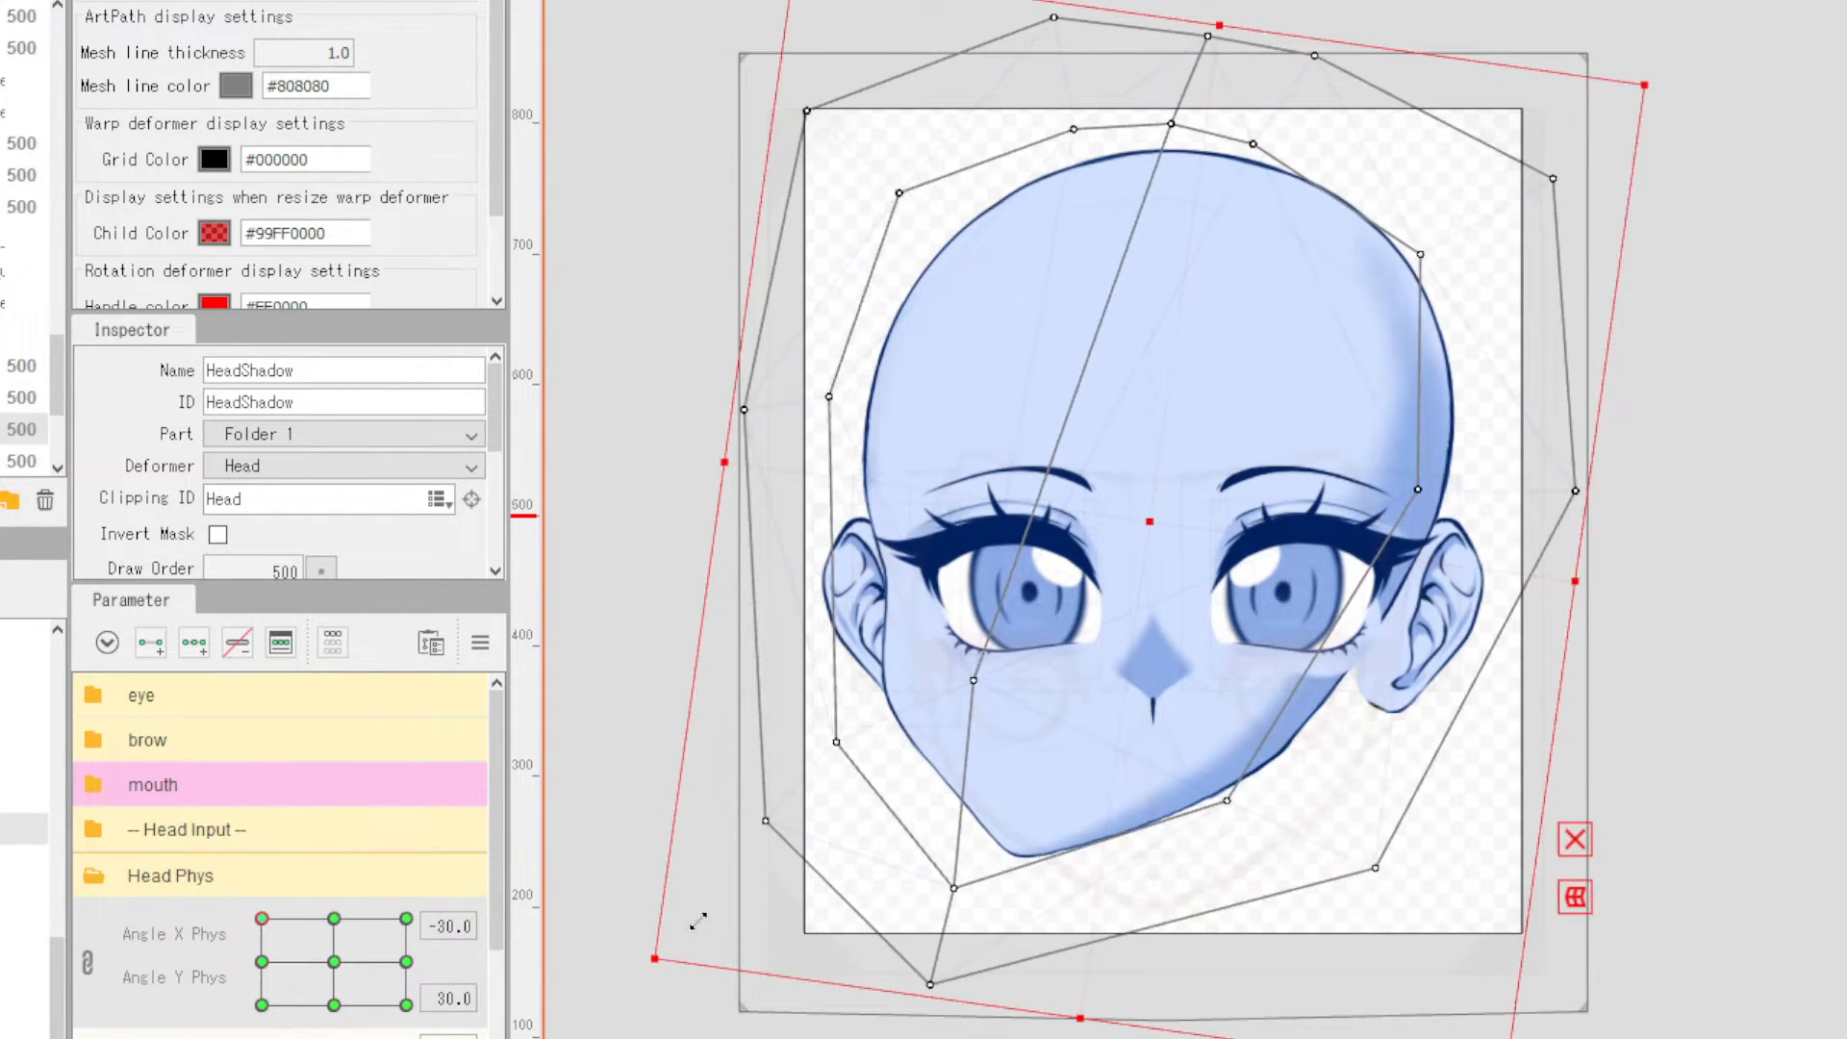
- Mirror the HeadShadow pose at Angle Y Phys 30 to the opposite Angle X Phys side and relink the two angle parameters
left_click(480, 642)
left_click(578, 853)
left_click(944, 767)
left_click(389, 916)
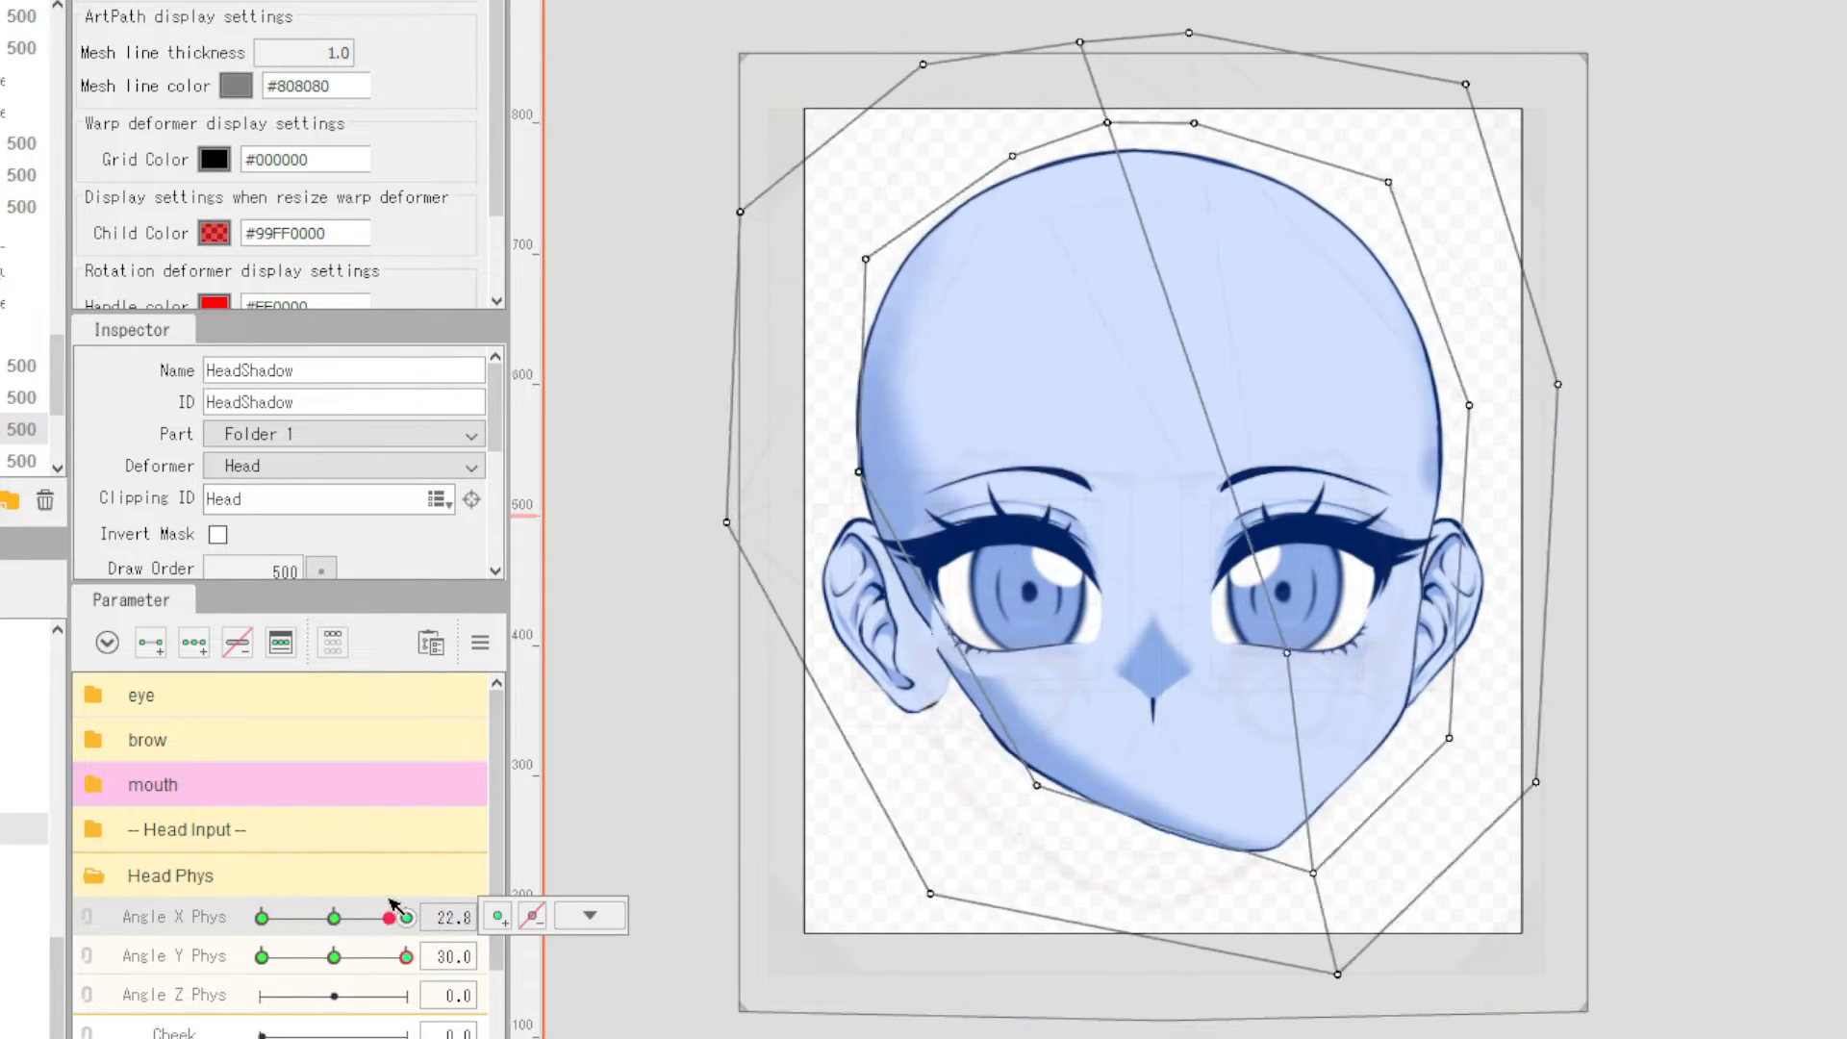
left_click_drag(390, 899, 218, 795)
left_click(86, 919)
- Rotate the HeadShadow grid slightly counterclockwise at Angle X Phys -30, Angle Y Phys -30, and mirror that pose across Angle X Phys
left_click(261, 1005)
left_click_drag(729, 1028, 778, 1038)
left_click(87, 963)
left_click(174, 912)
left_click(480, 642)
left_click(576, 849)
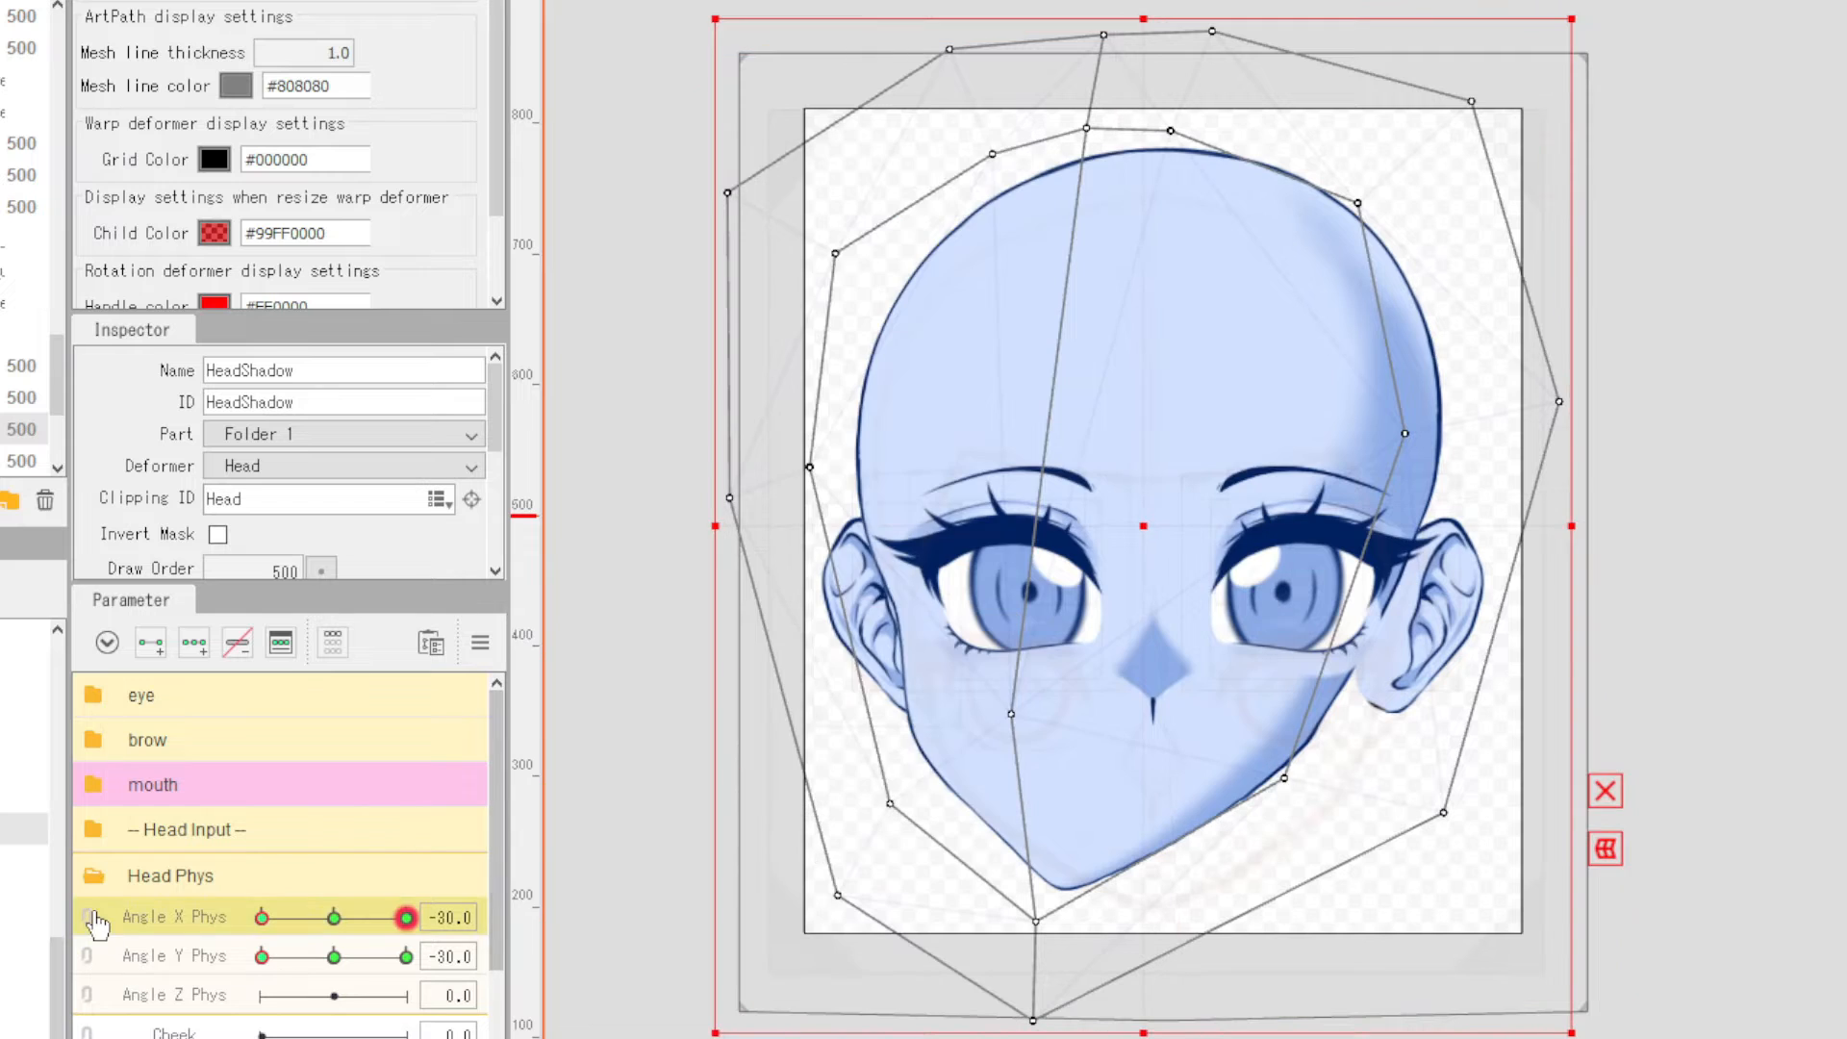
left_click(88, 919)
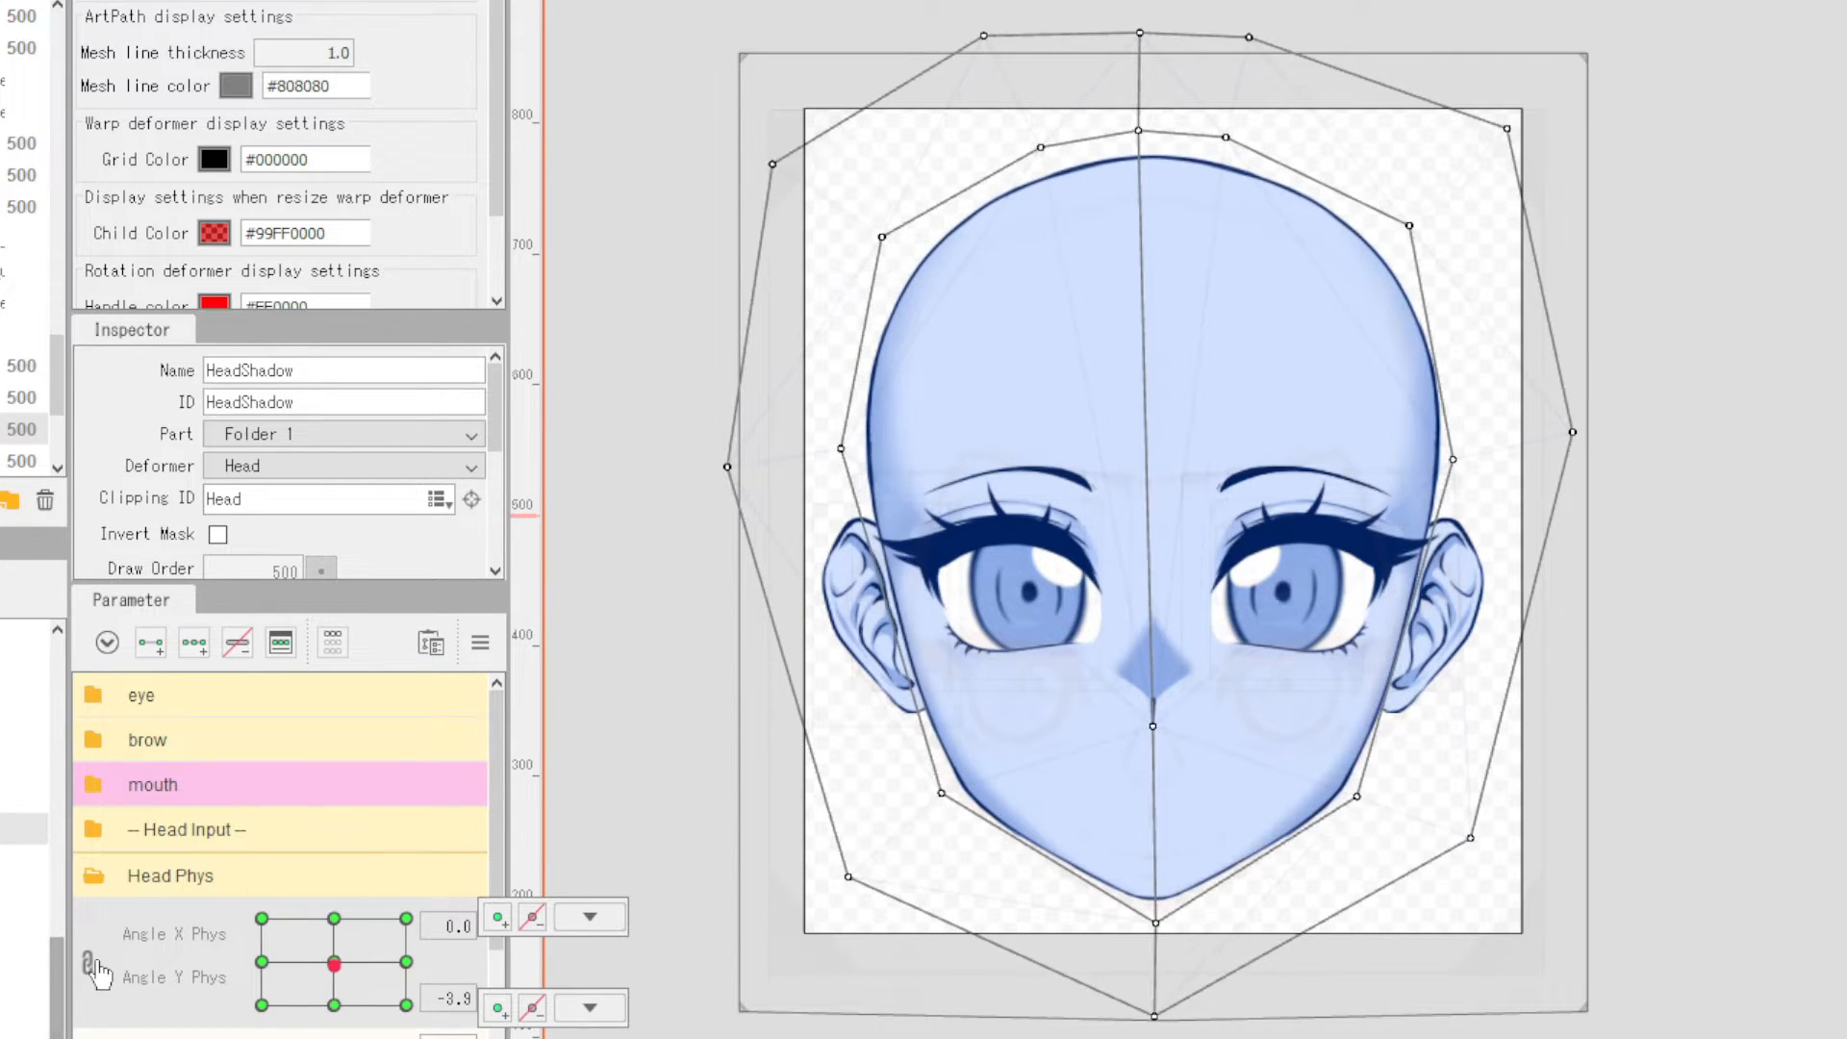
left_click(334, 962)
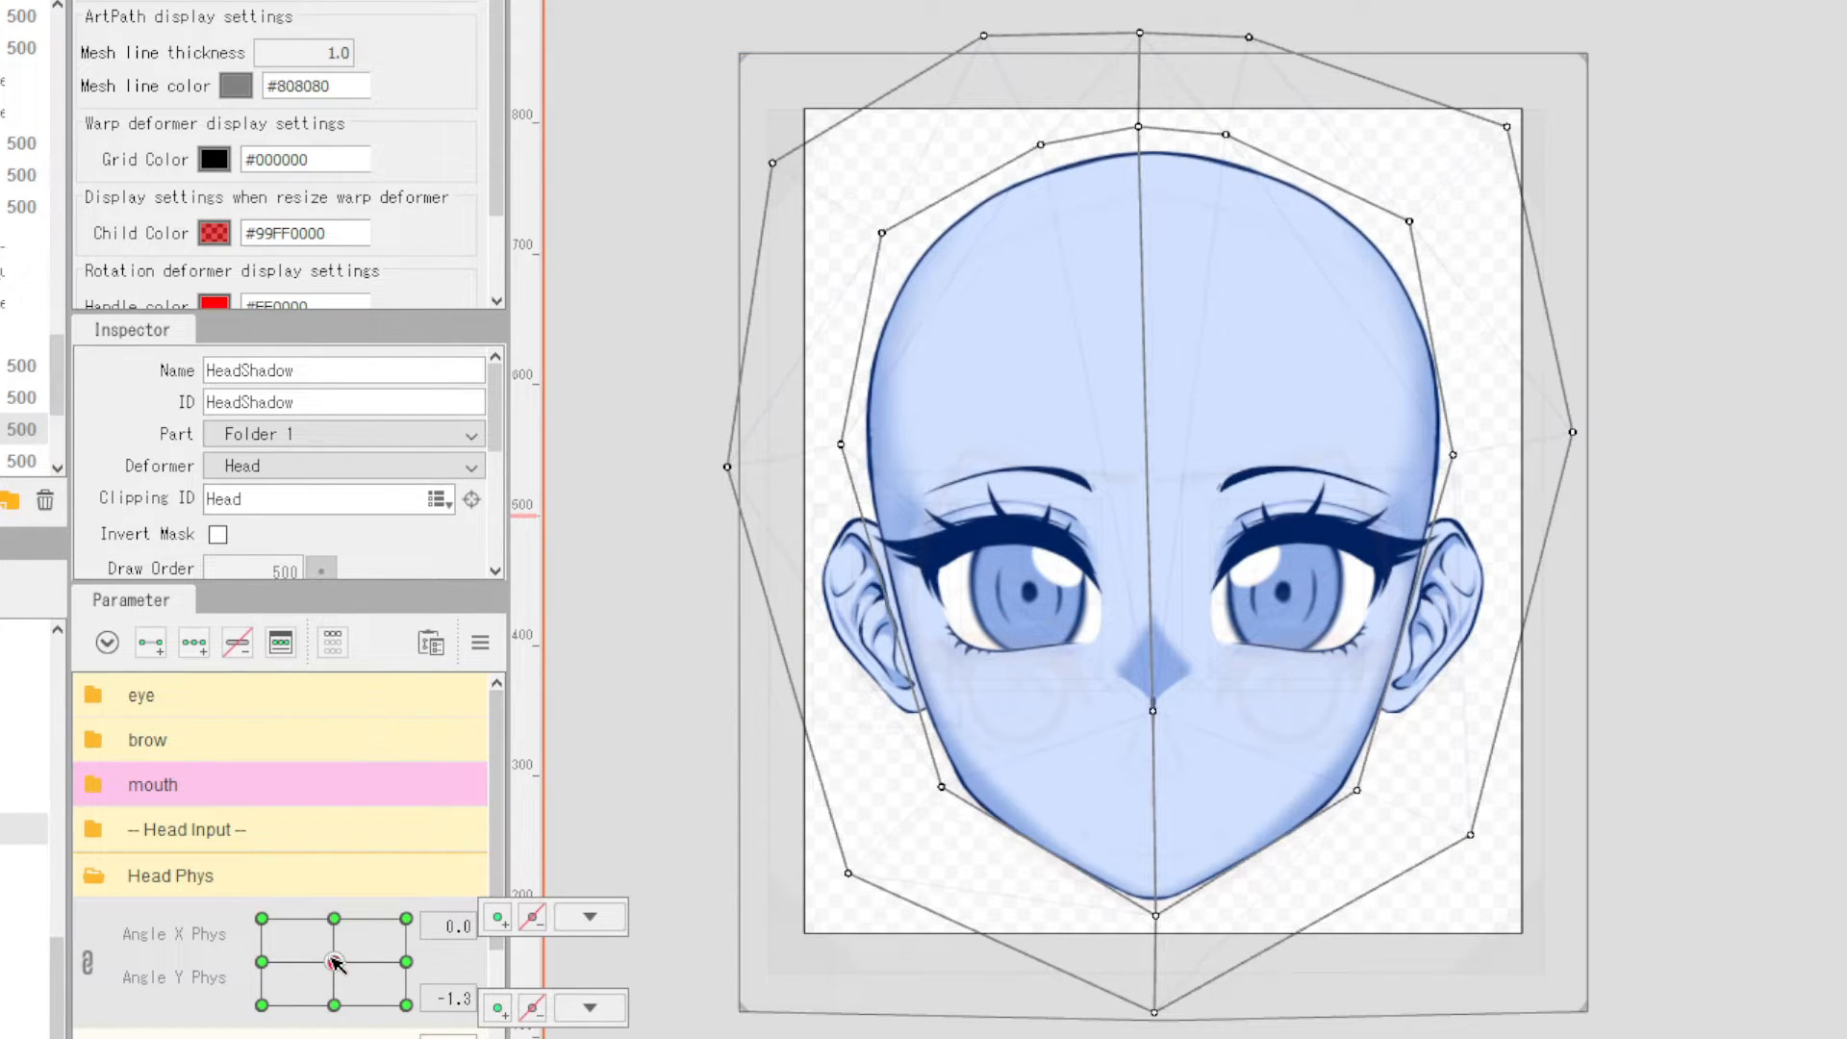
- Select the eyes warp deformer around the left-hand eye and bring up its Head Phys parameters
left_click(24, 333)
left_click(93, 695)
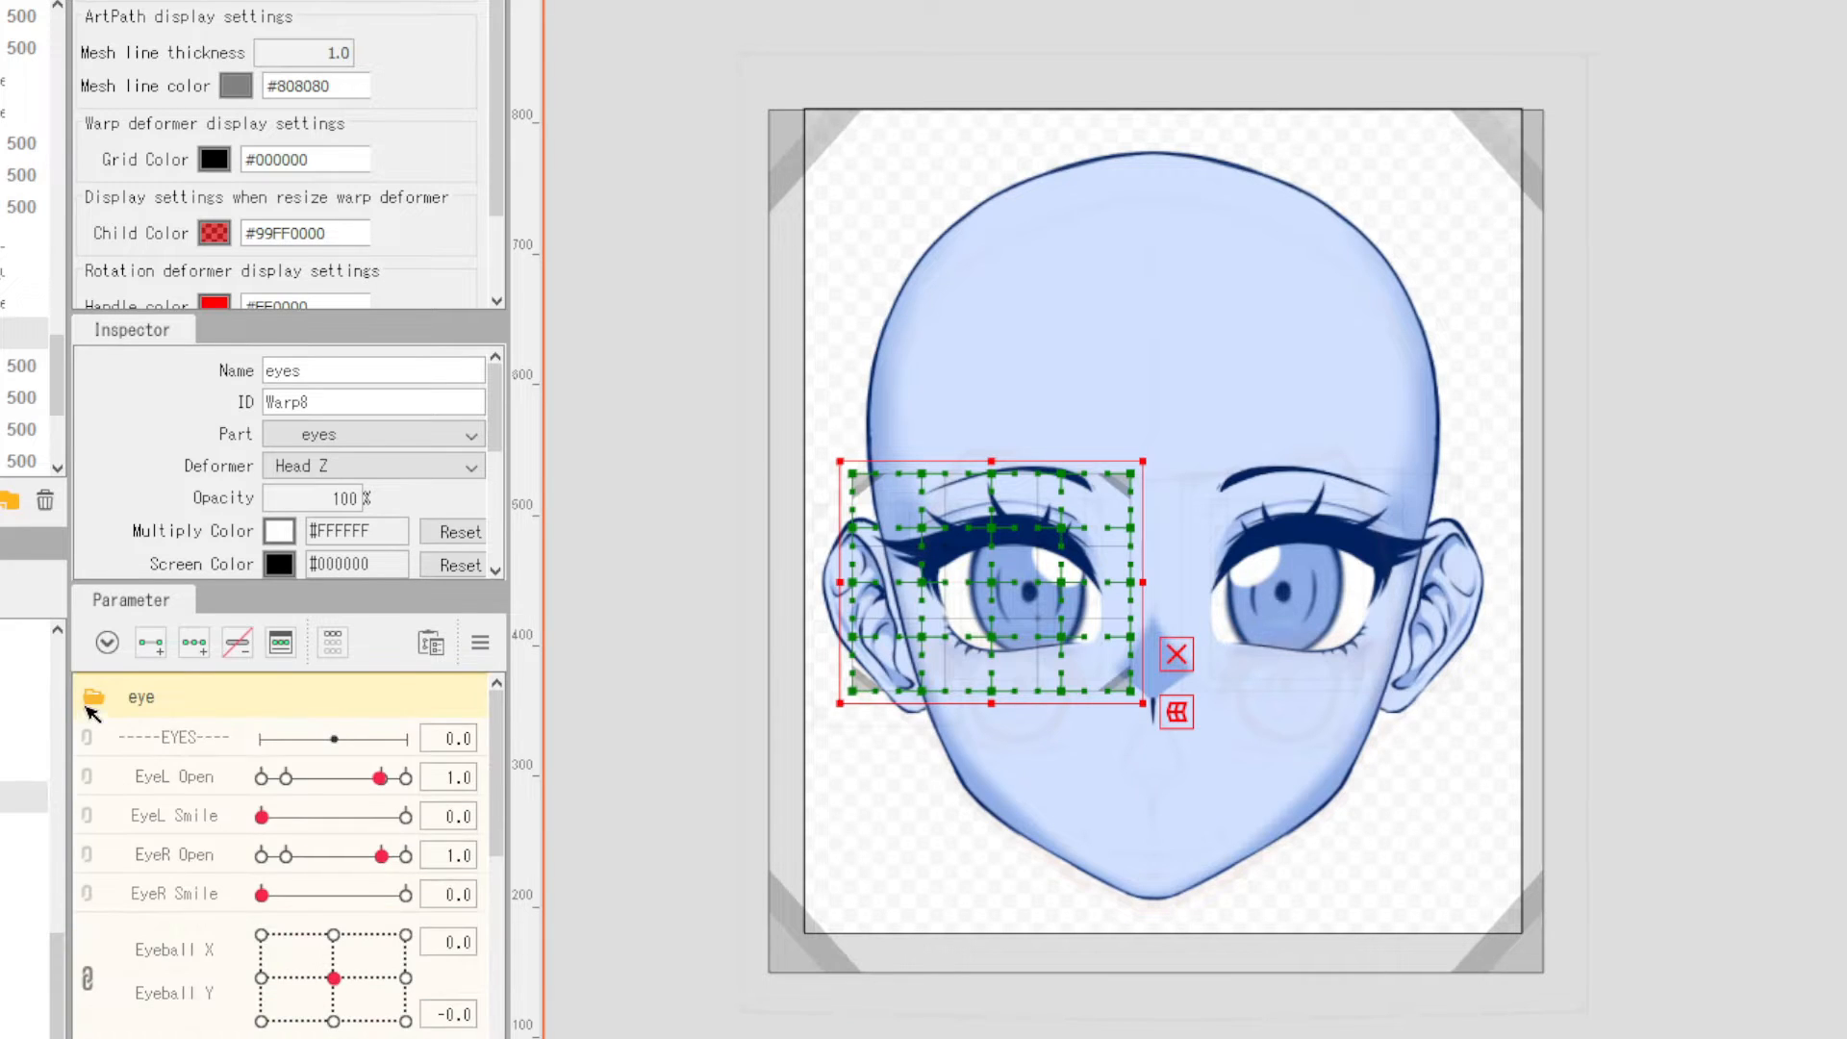
scroll(104, 712, "down", 5)
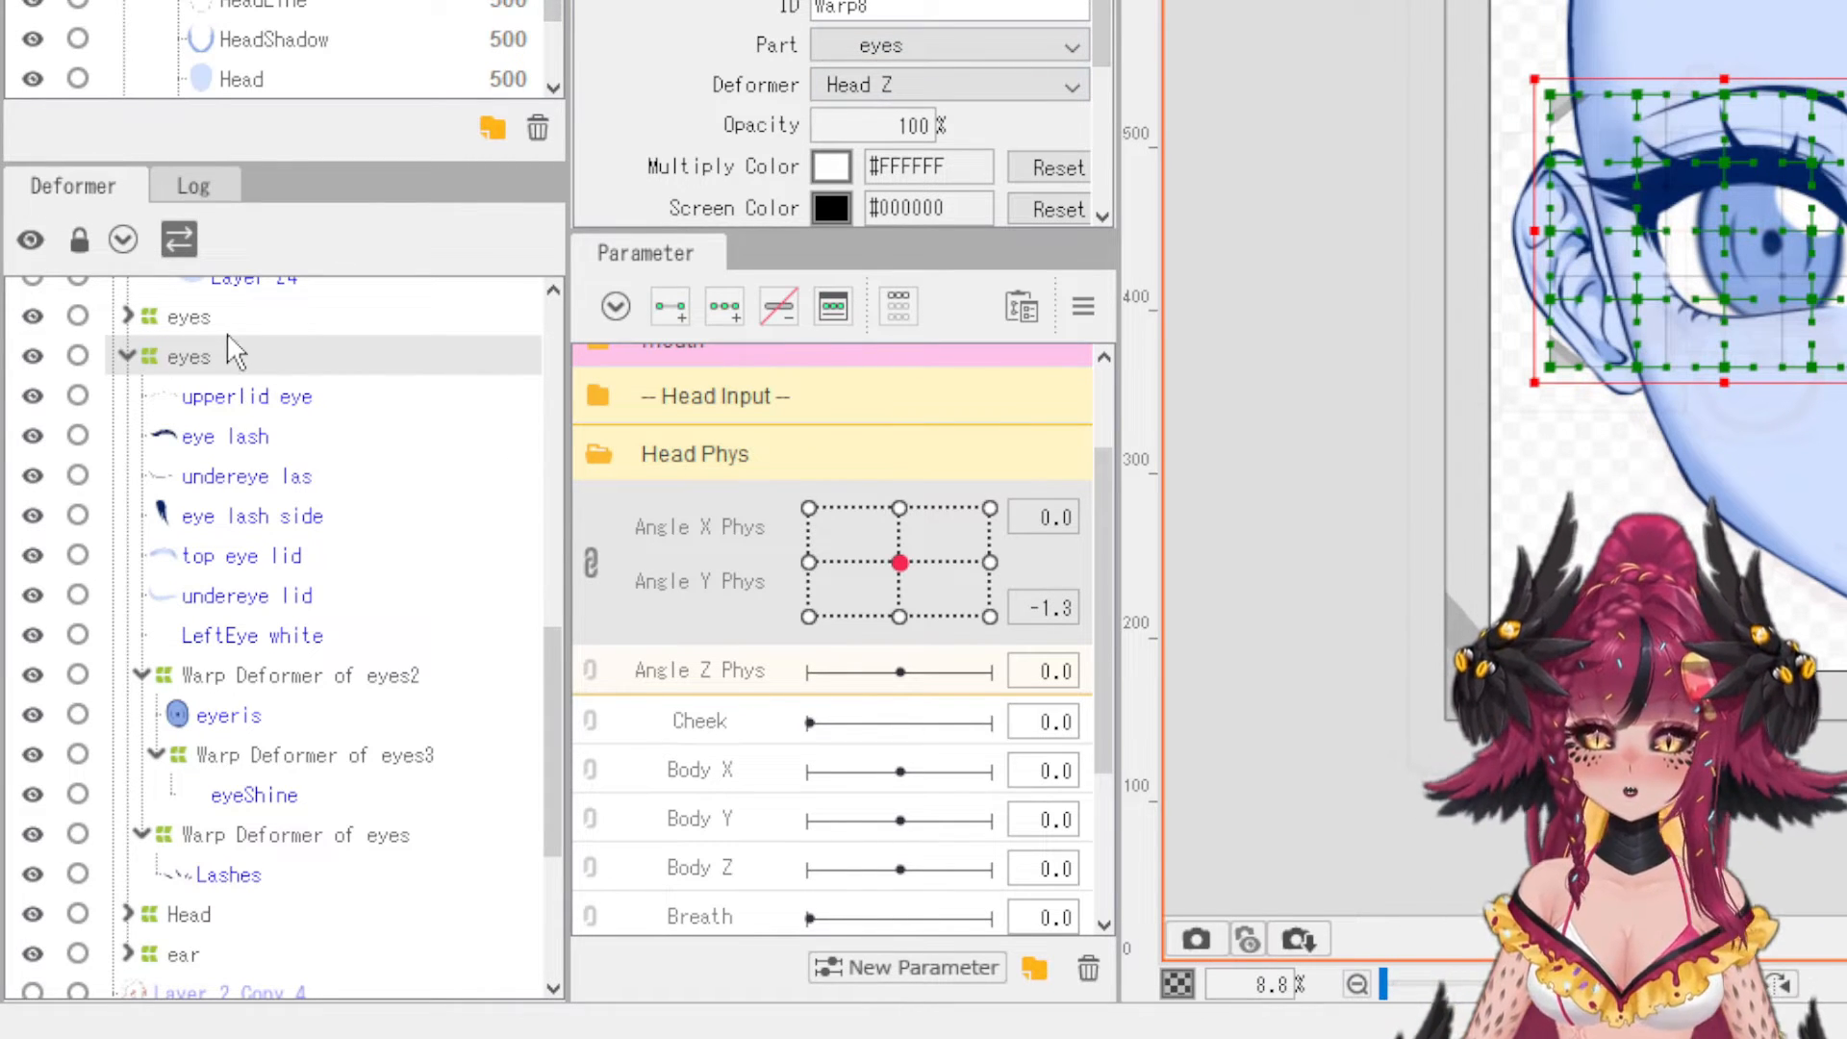
- Try to create a 4 × 4 warp deformer named eye LXY as parent of the parts from upperlid eye to Lashes
left_click(250, 397)
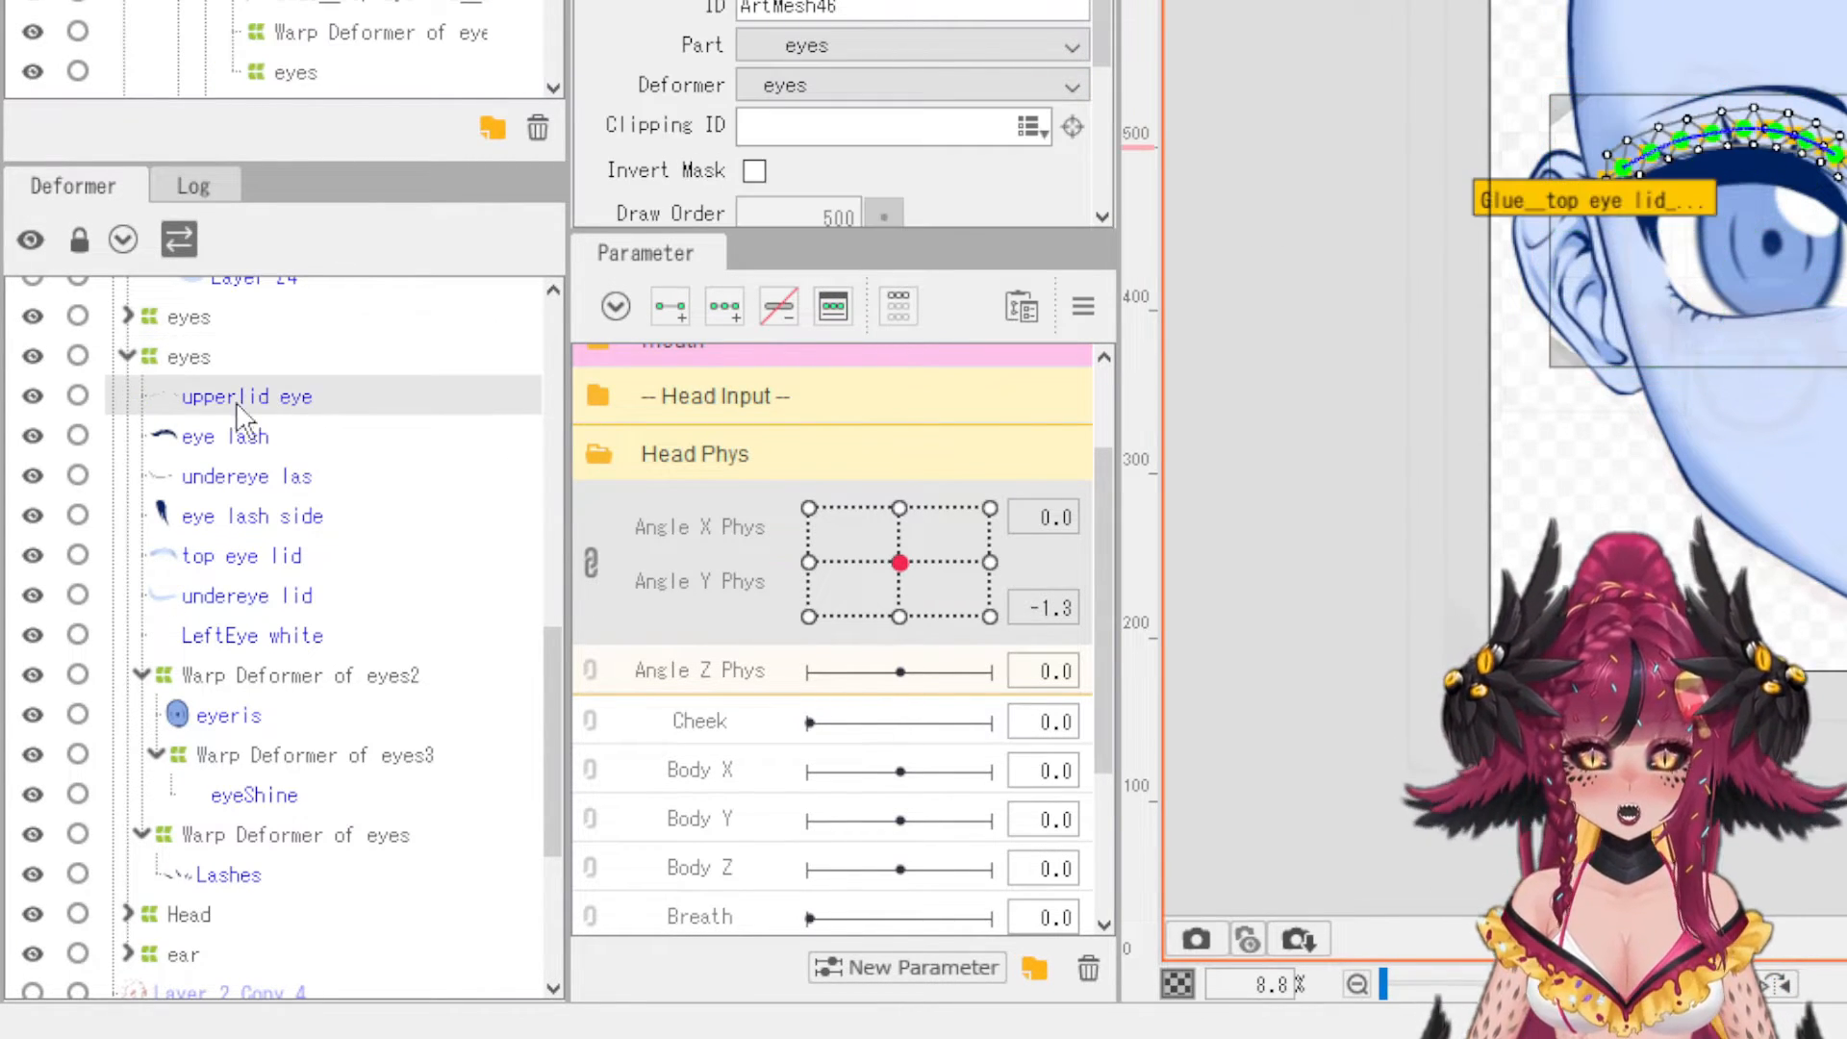
left_click(227, 876, "shift")
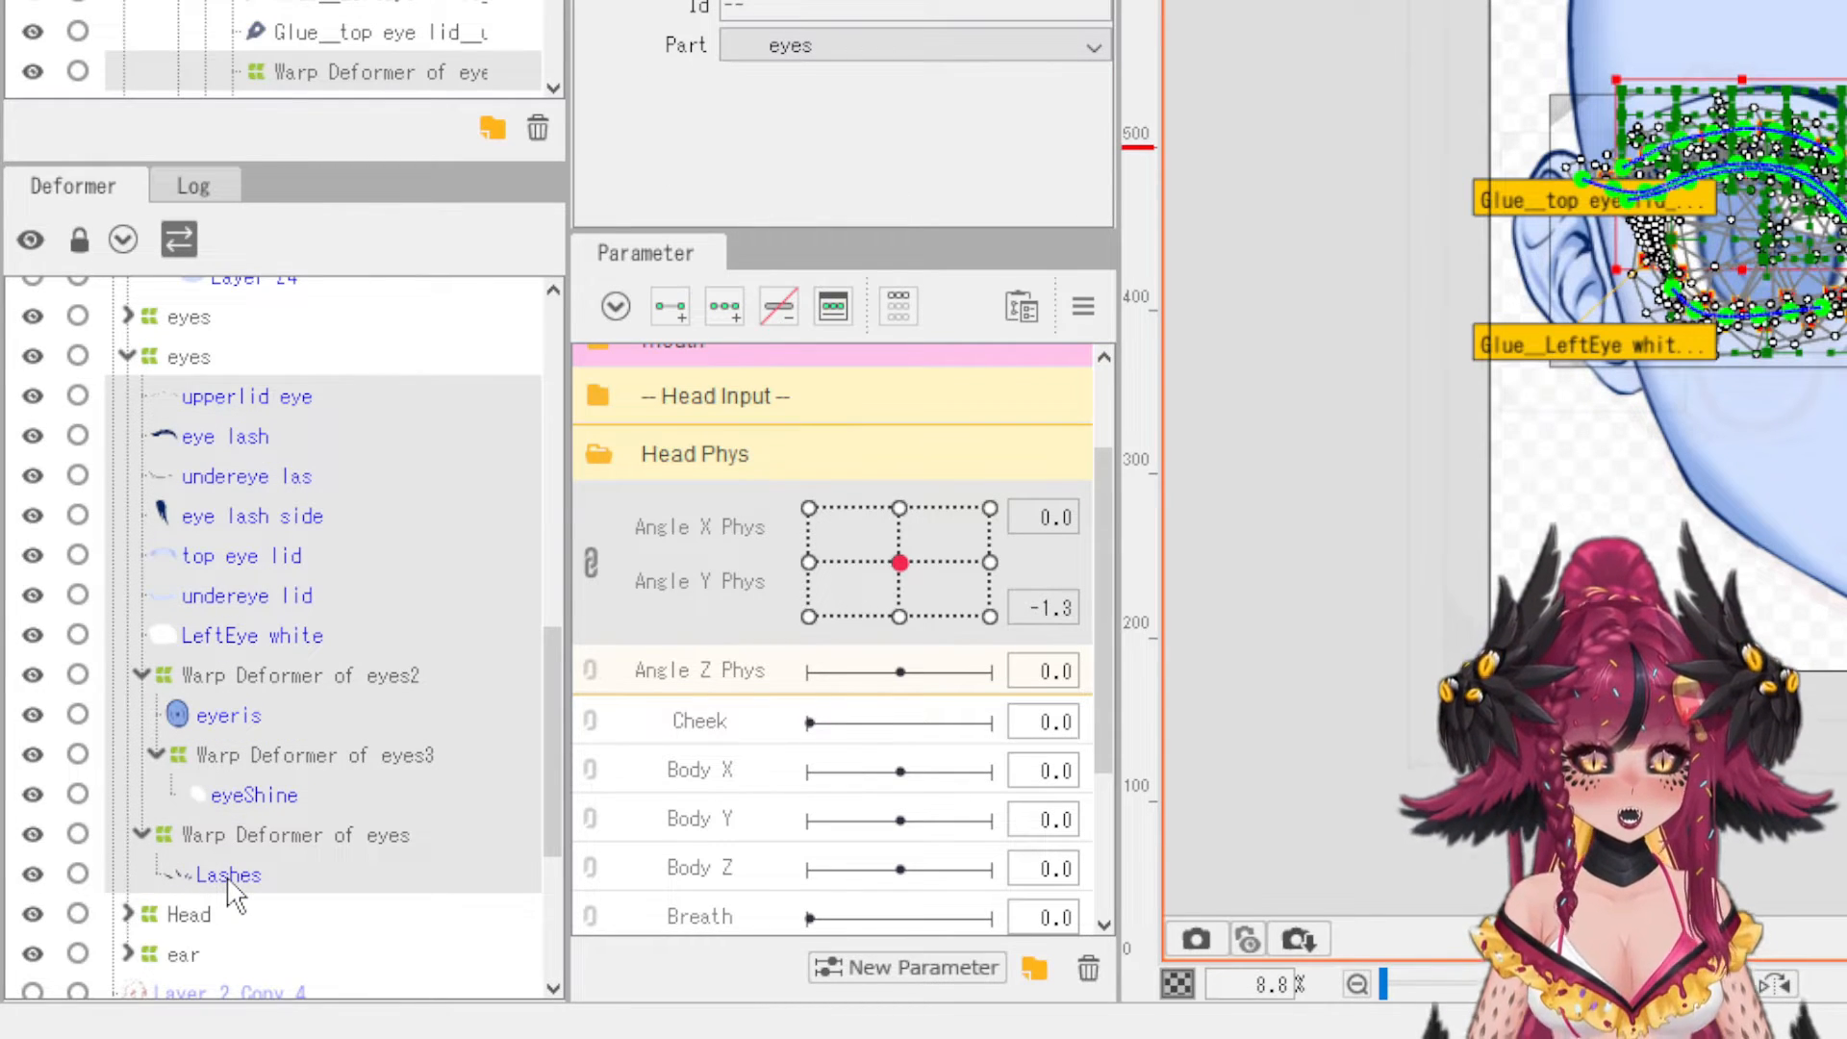
left_click(199, 380)
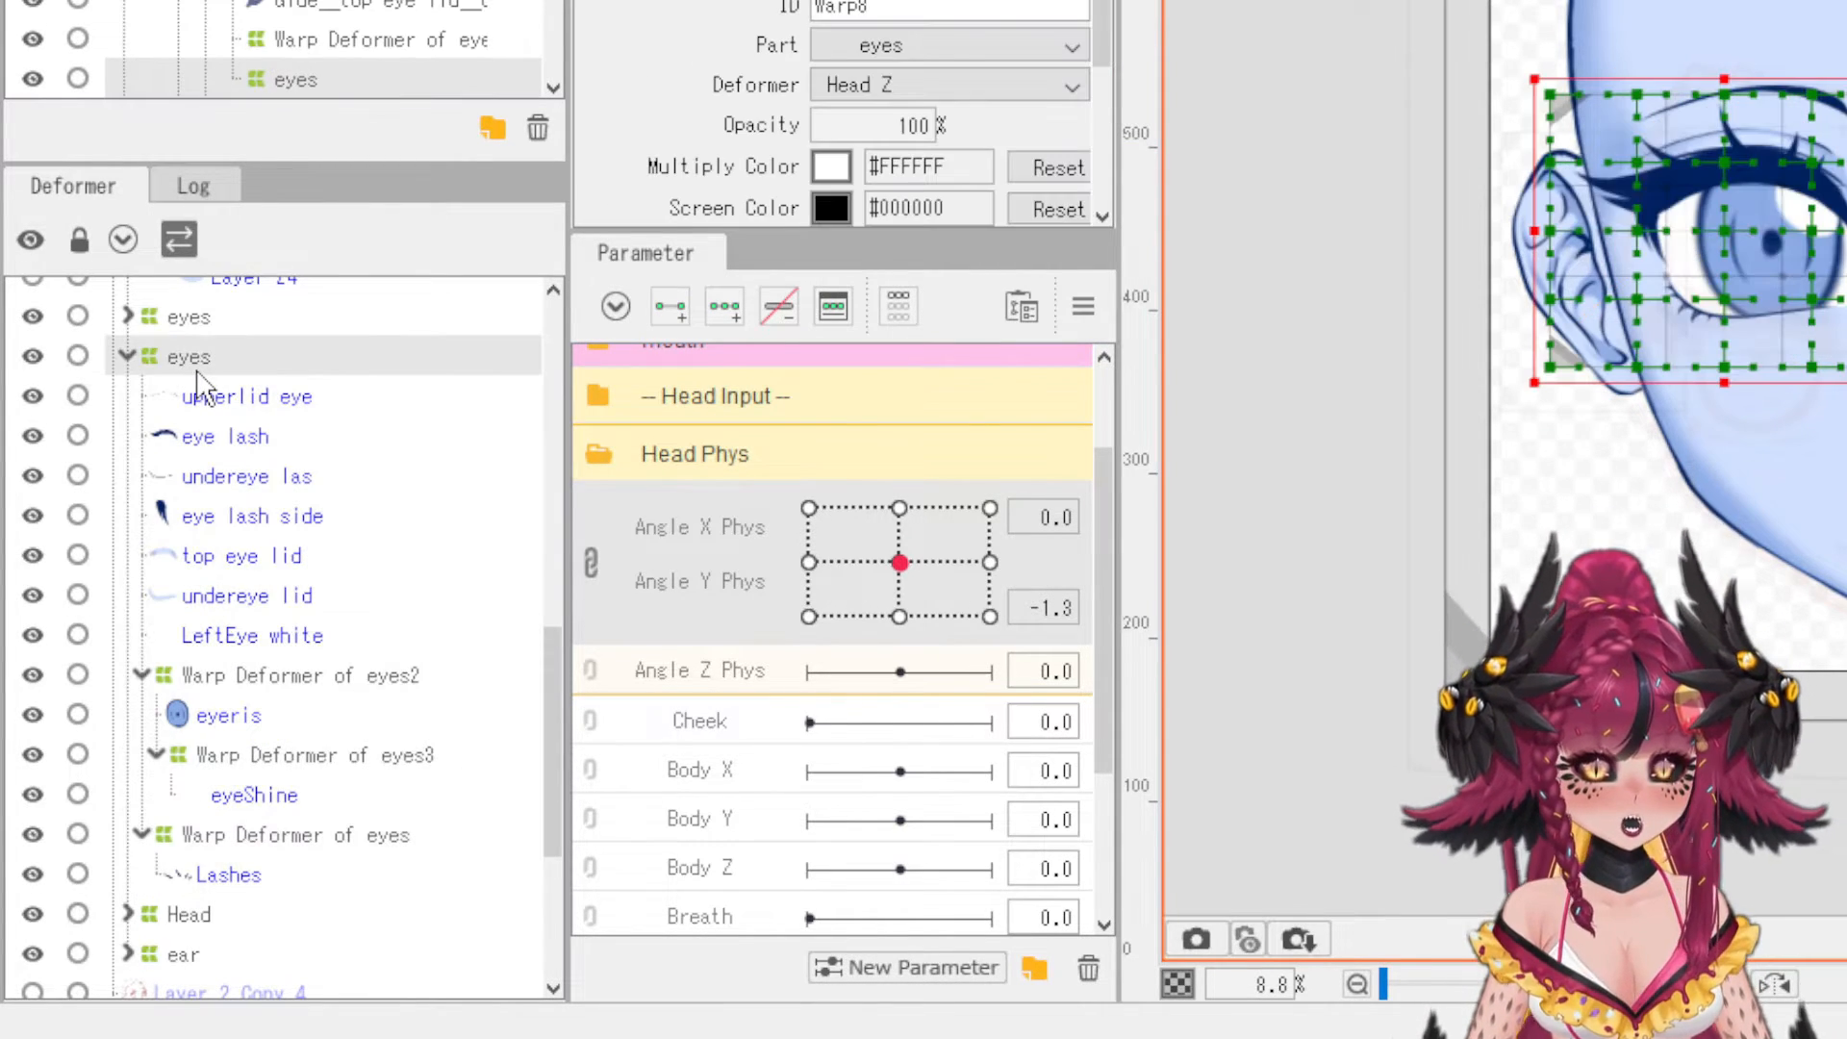
left_click(231, 875, "shift")
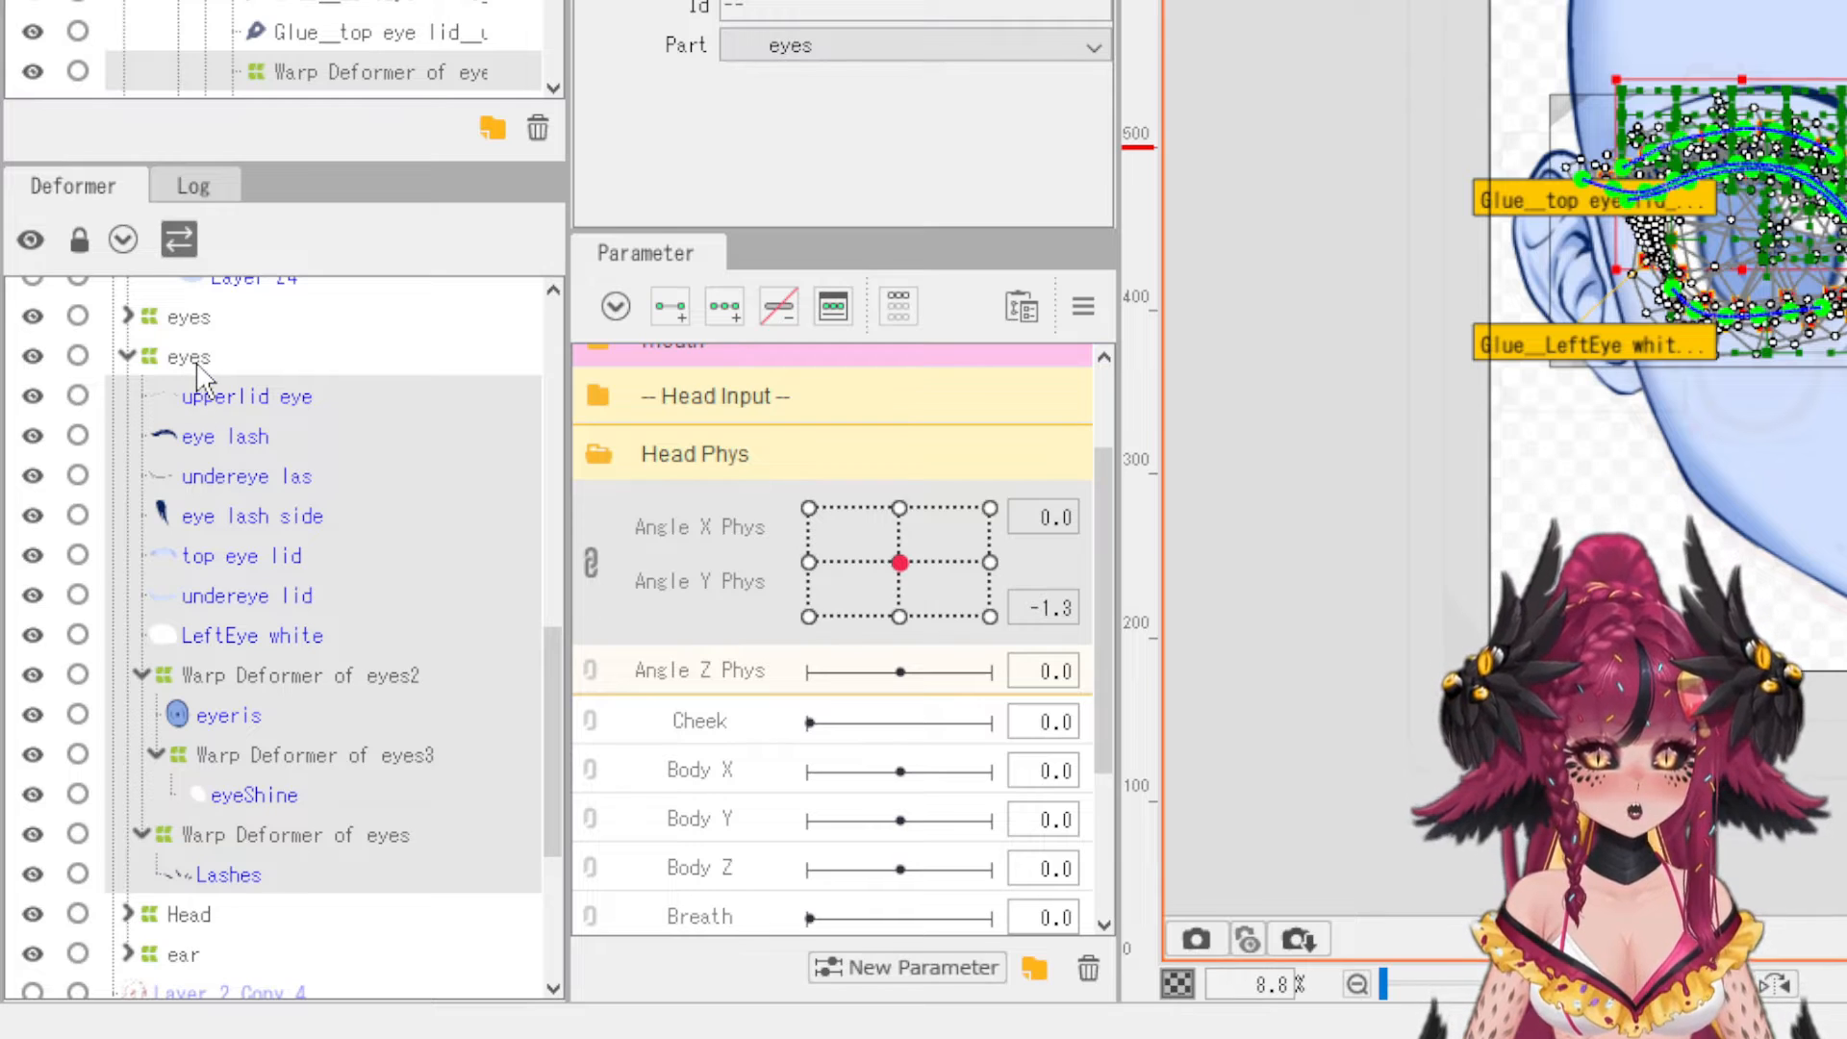
left_click(192, 675)
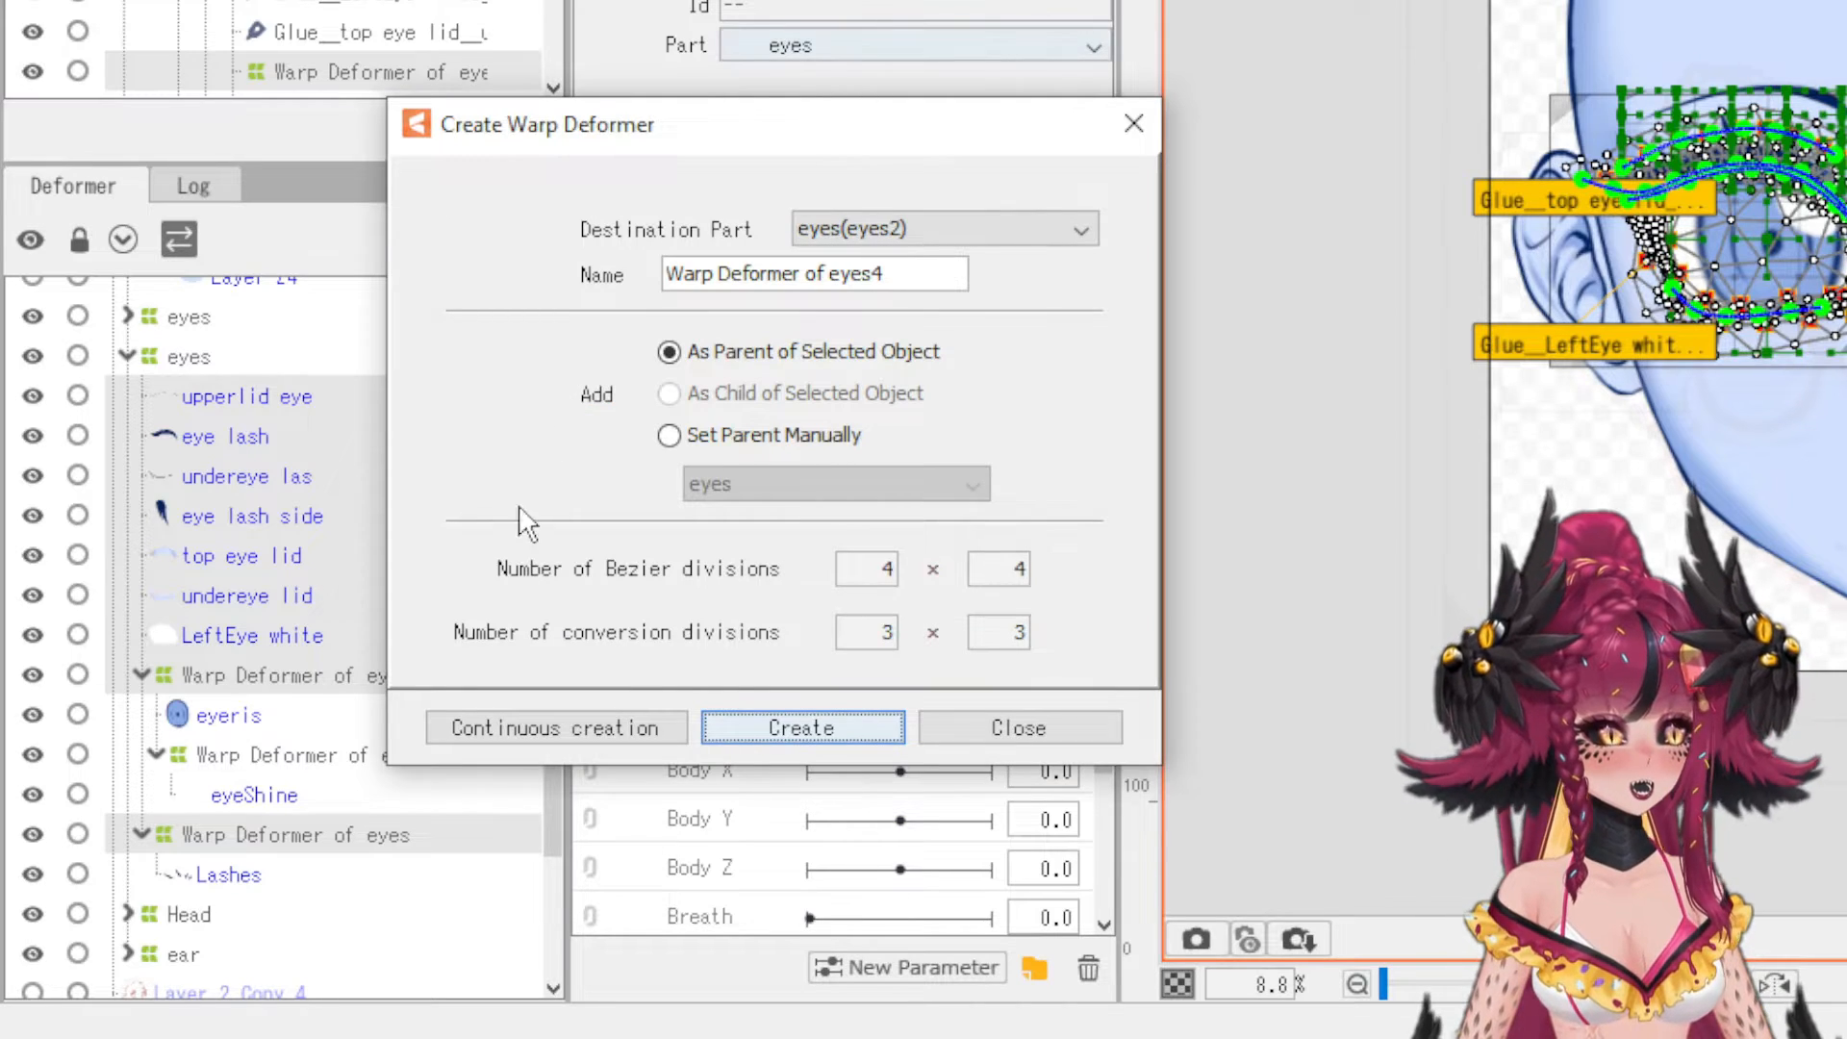
left_click_drag(899, 274, 570, 250)
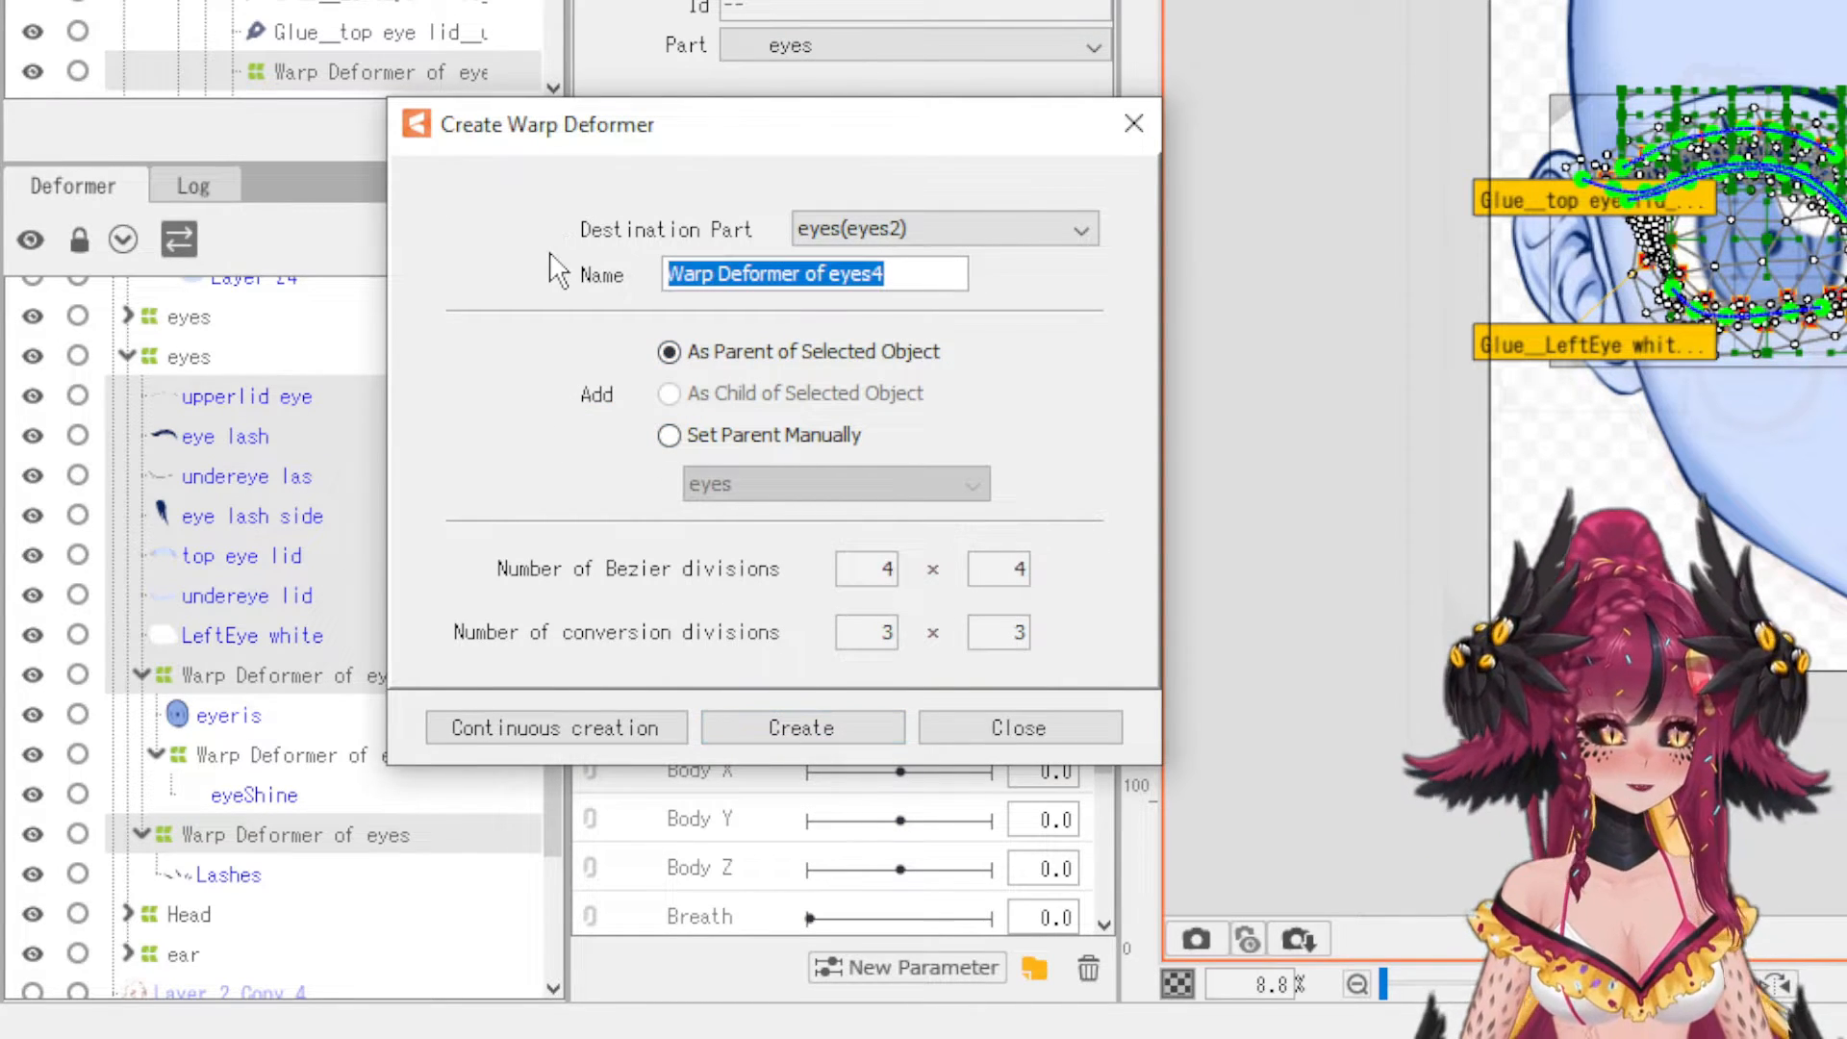
type("eye LXY")
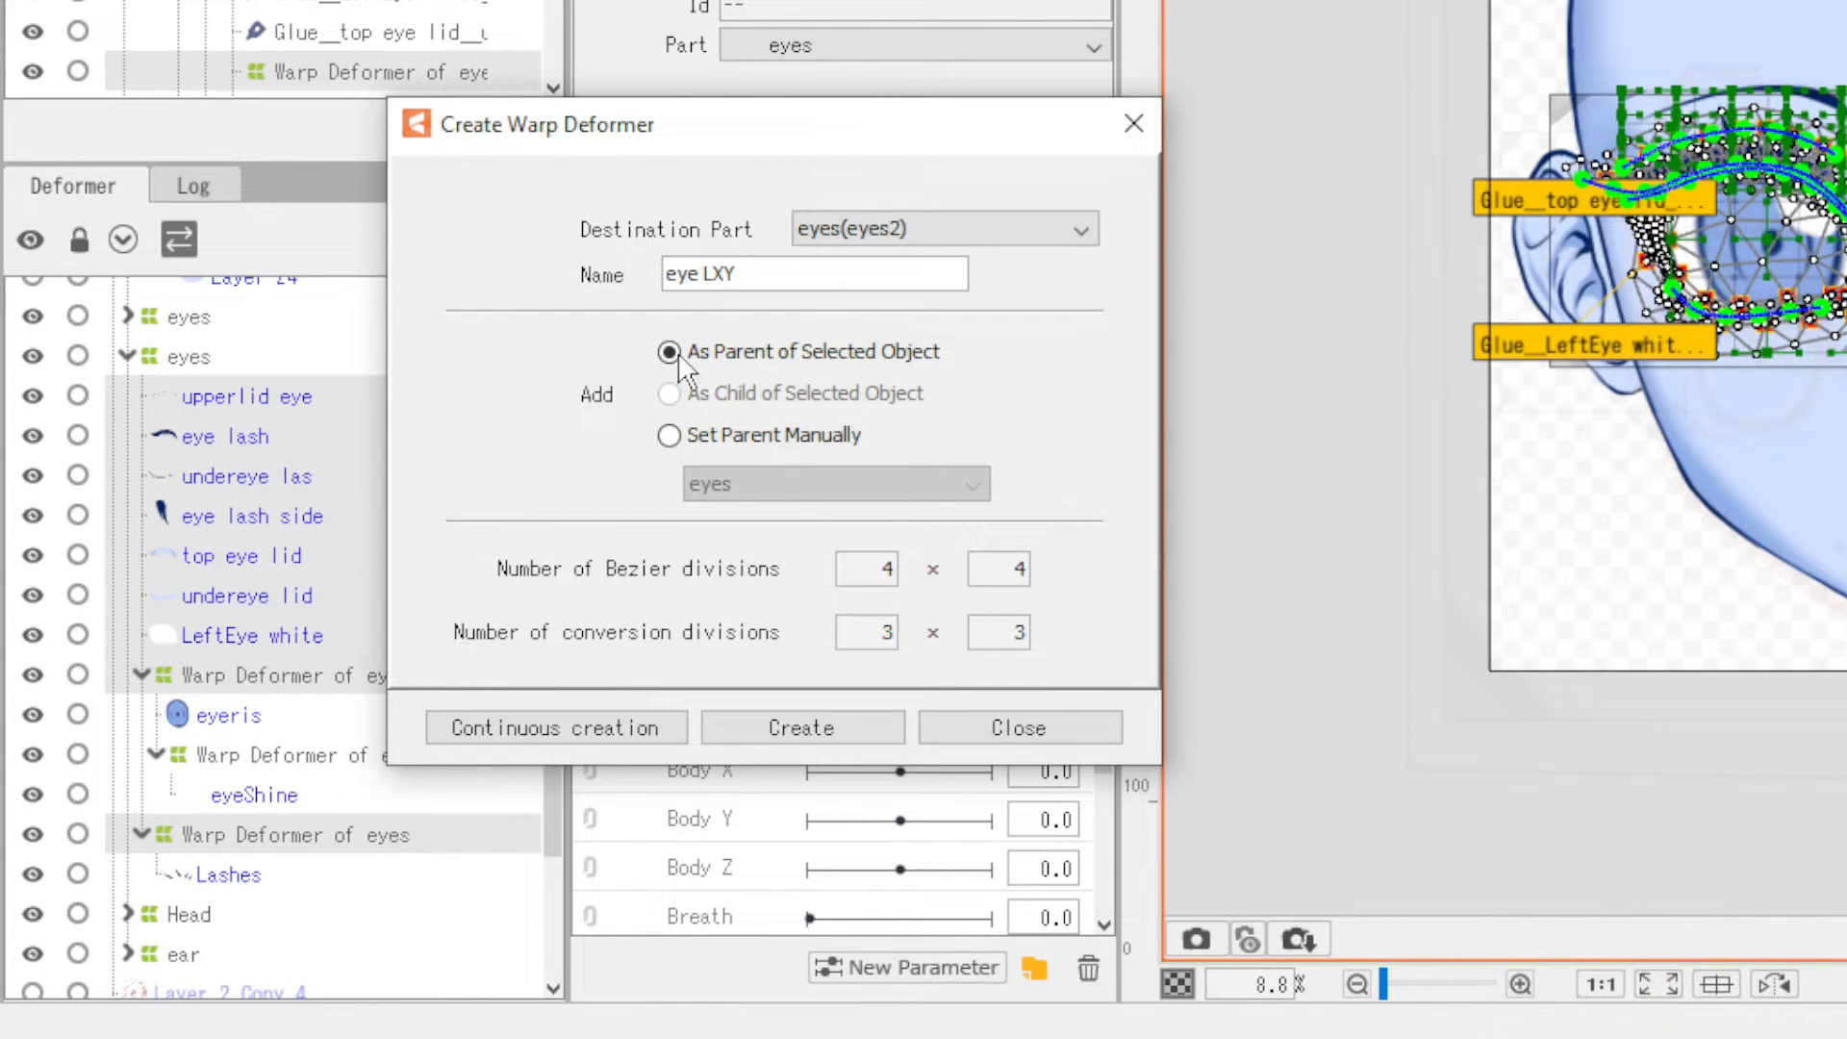
left_click(723, 745)
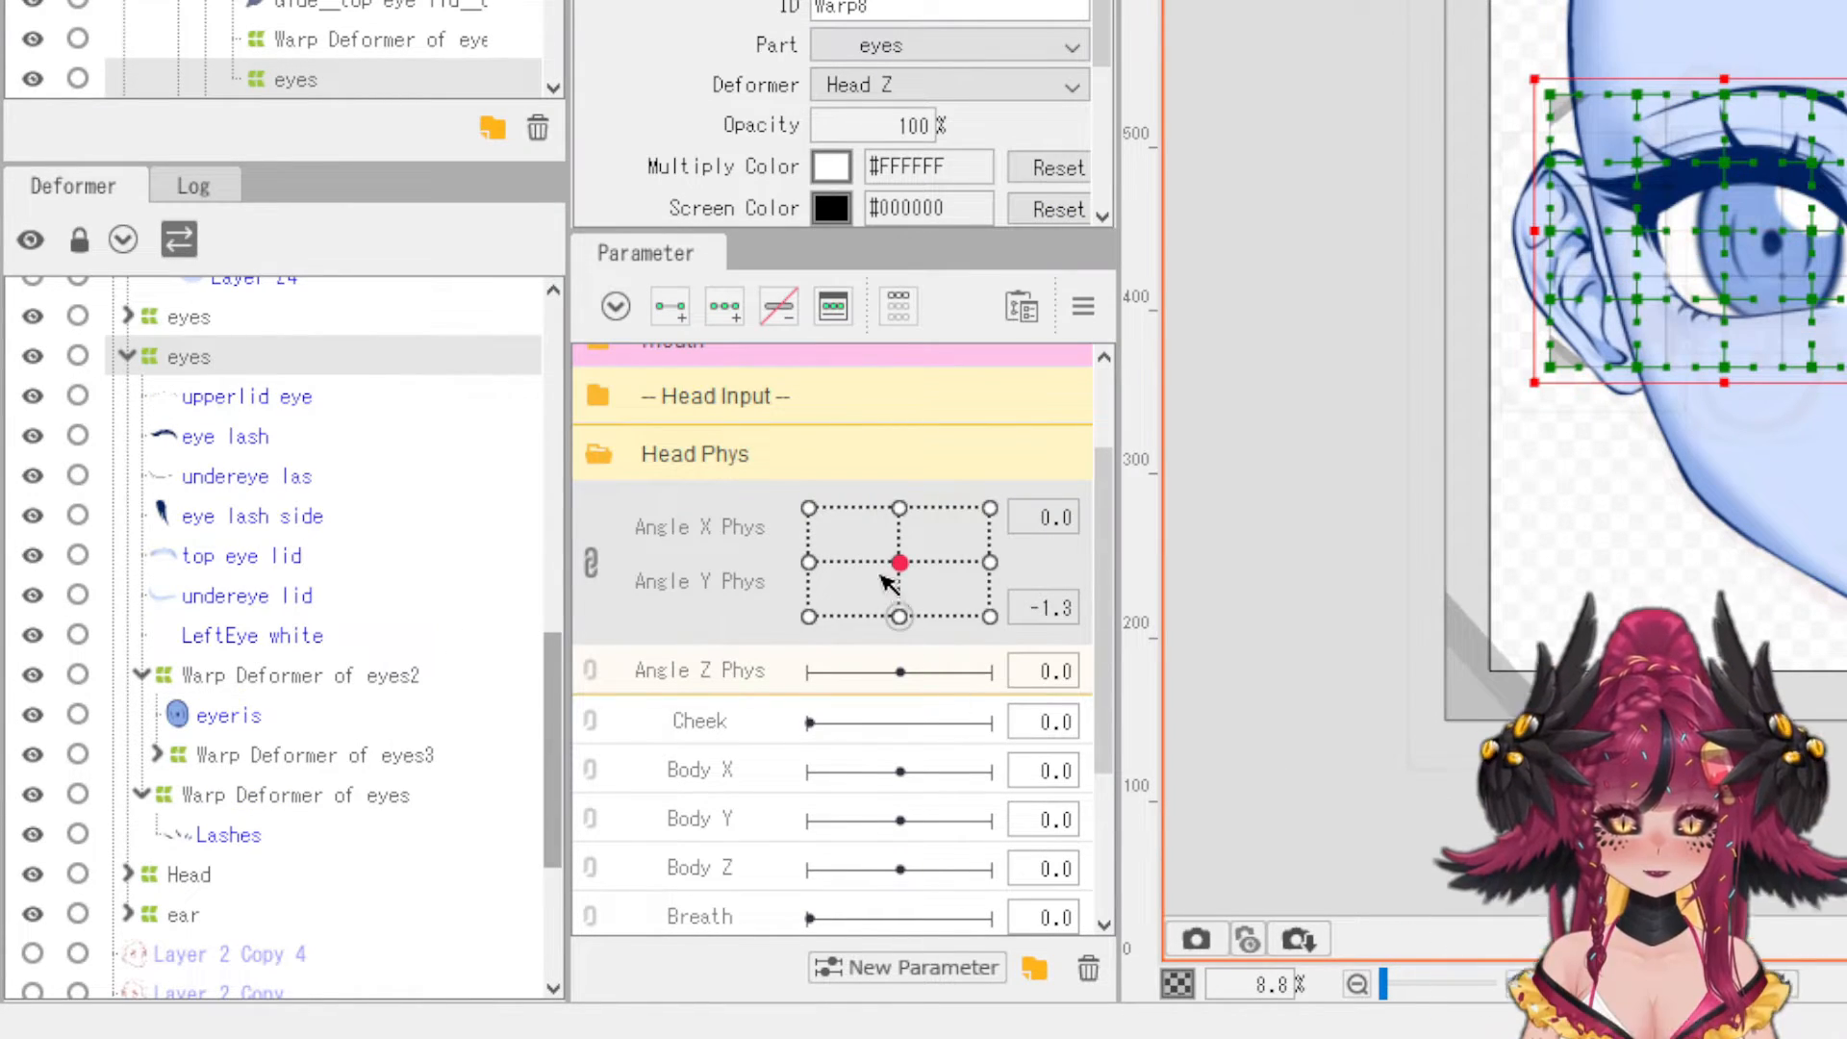
- Add three keys to the eyes deformer on both Angle X Phys and Angle Y Phys, and unlink the two parameters
left_click(731, 322)
left_click(592, 563)
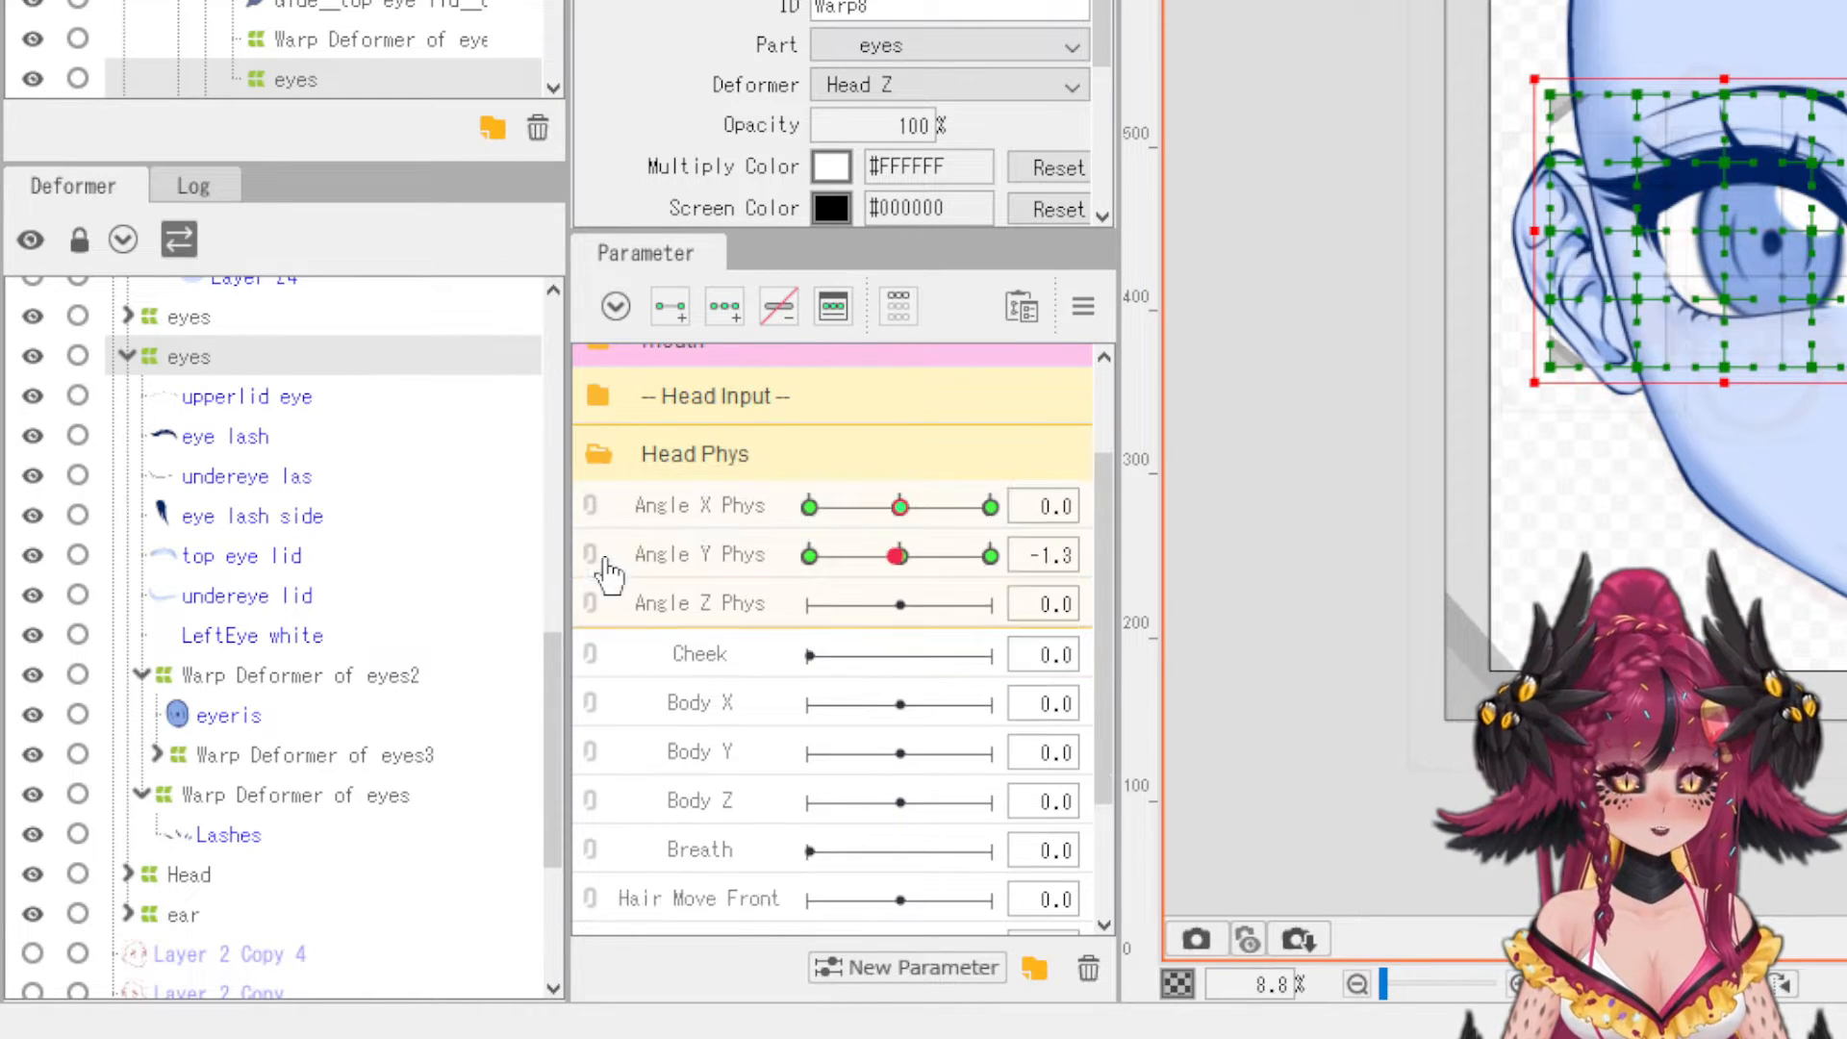
left_click(729, 507)
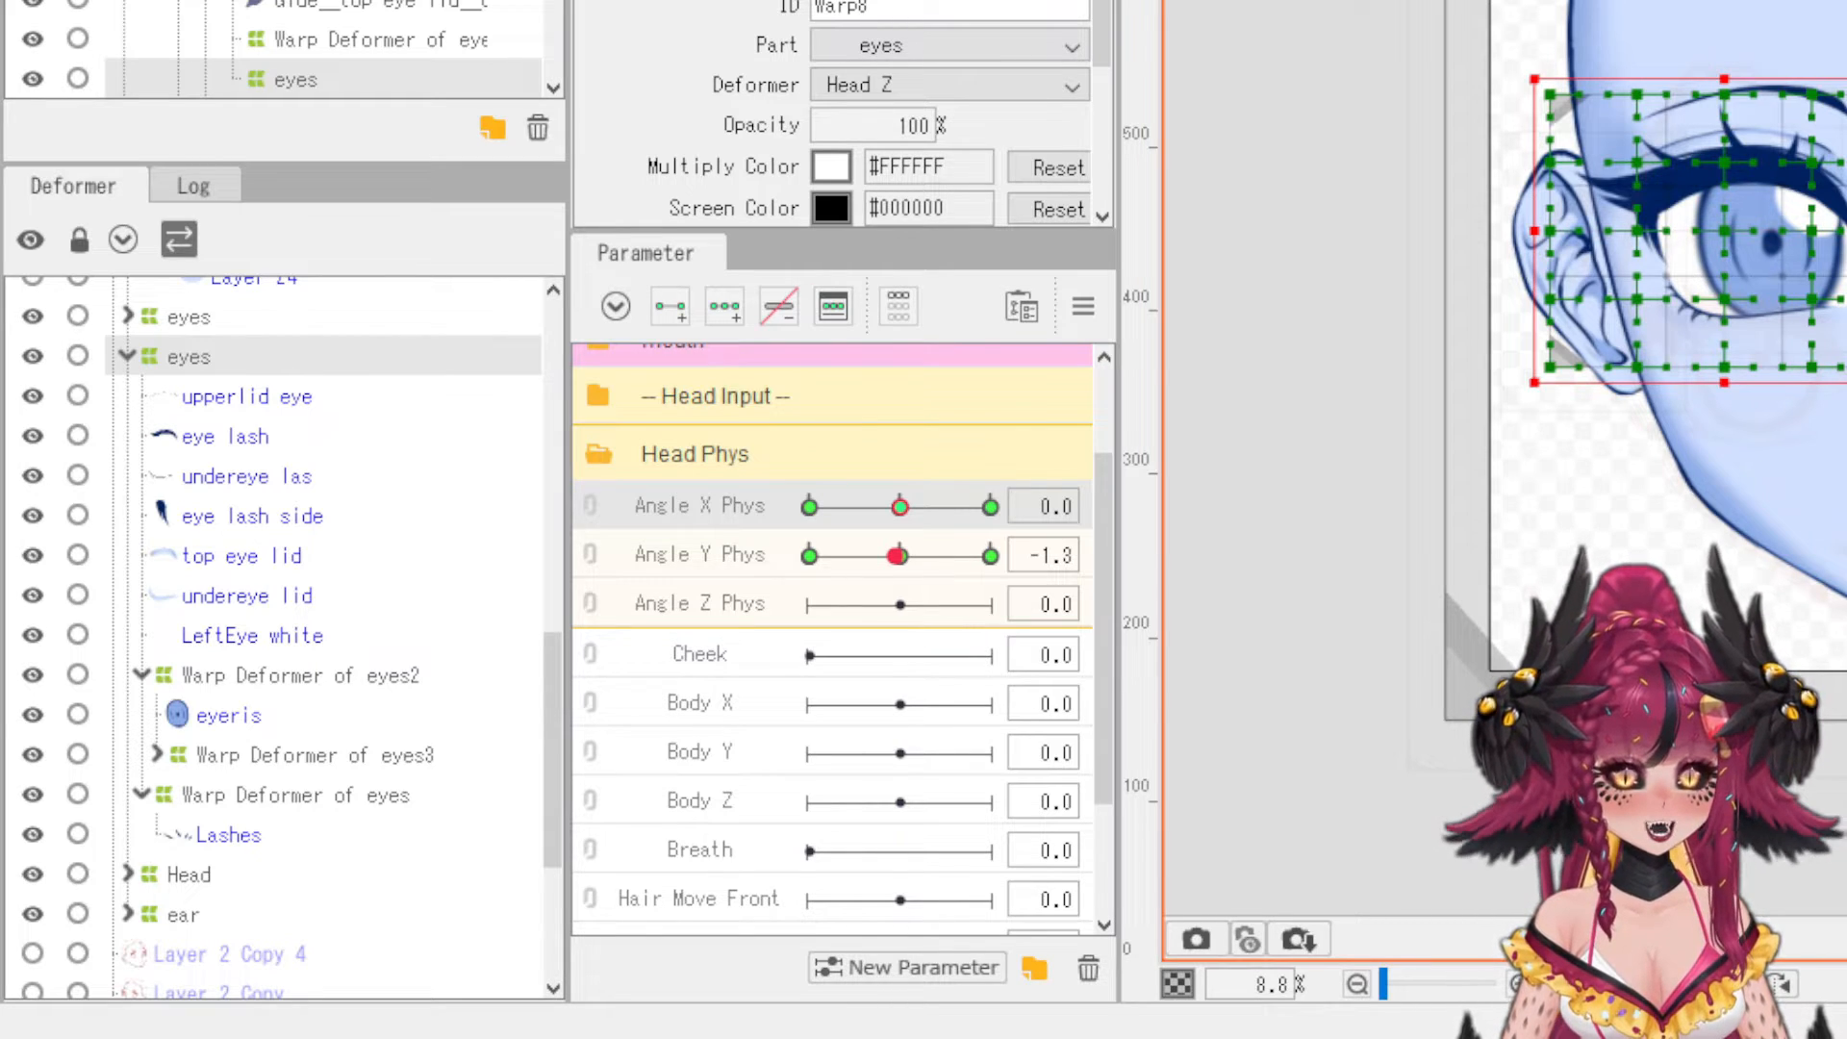
- Set Angle Y Phys to exactly 0 and Angle X Phys to -30 for posing the eyes deformer
scroll(1087, 610, "up", 2)
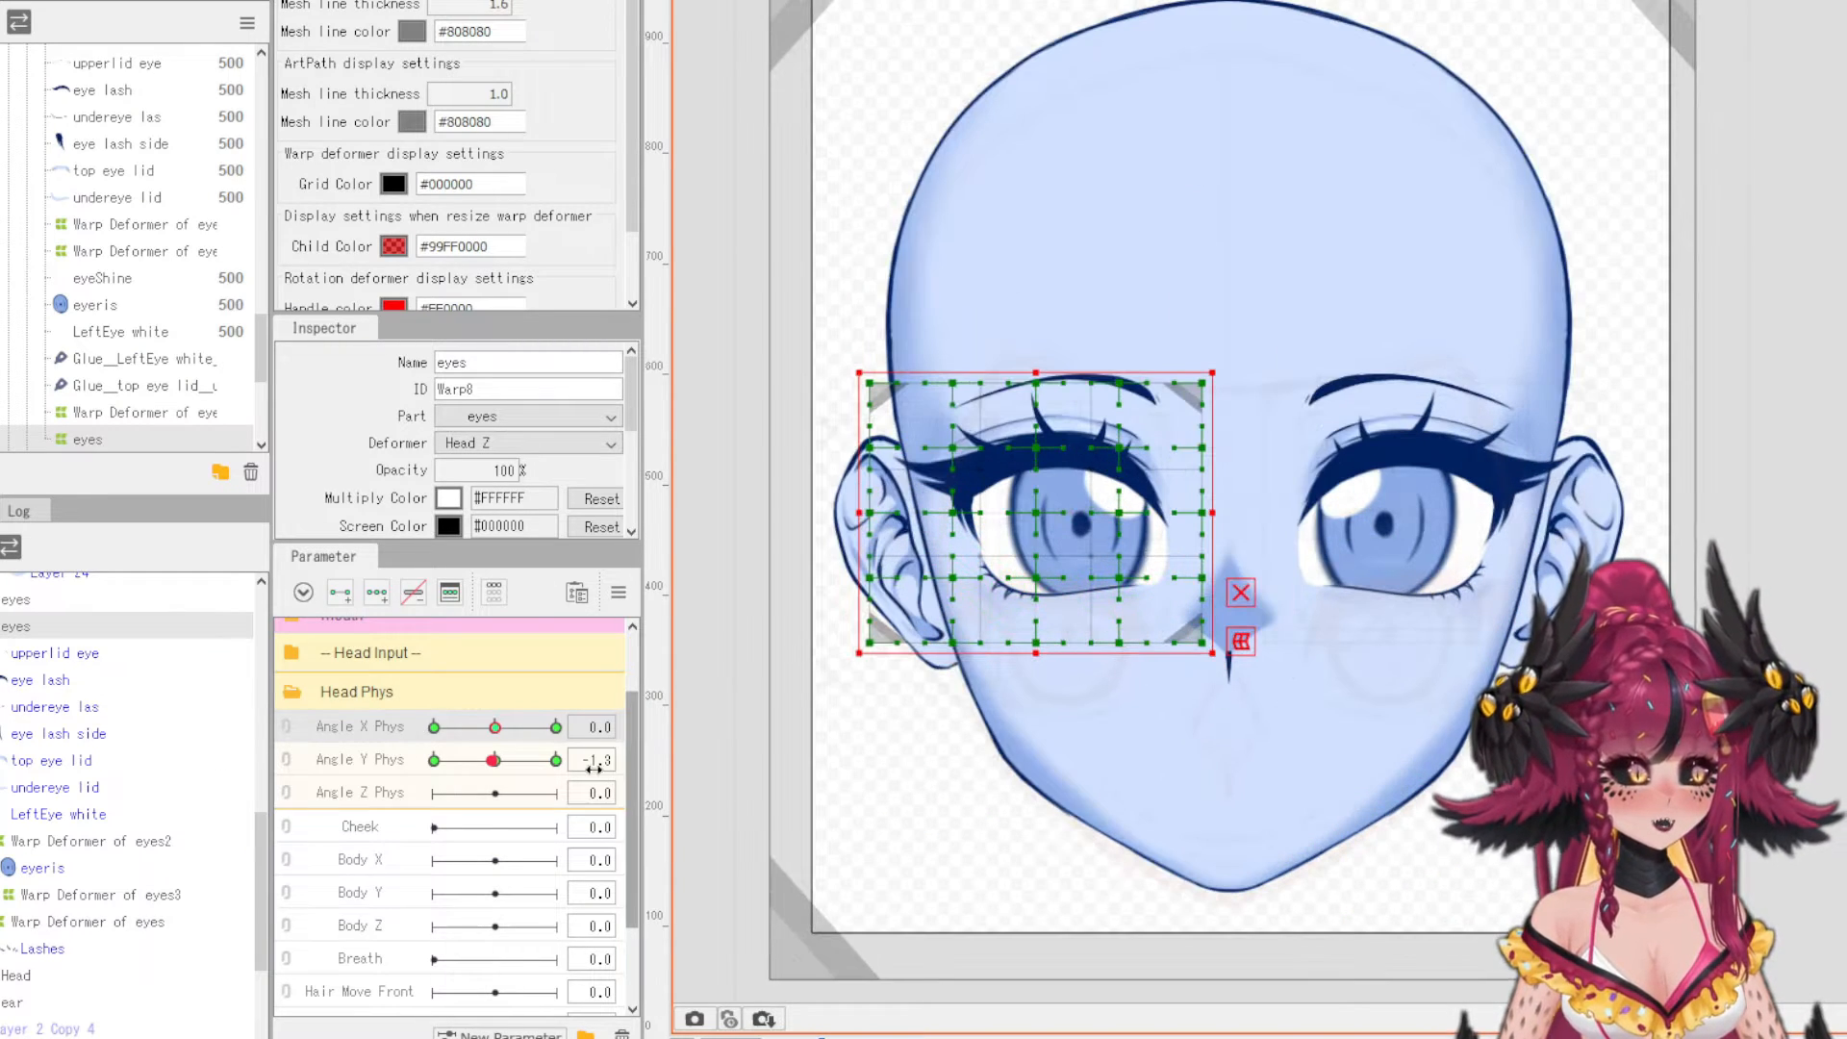
left_click(596, 761)
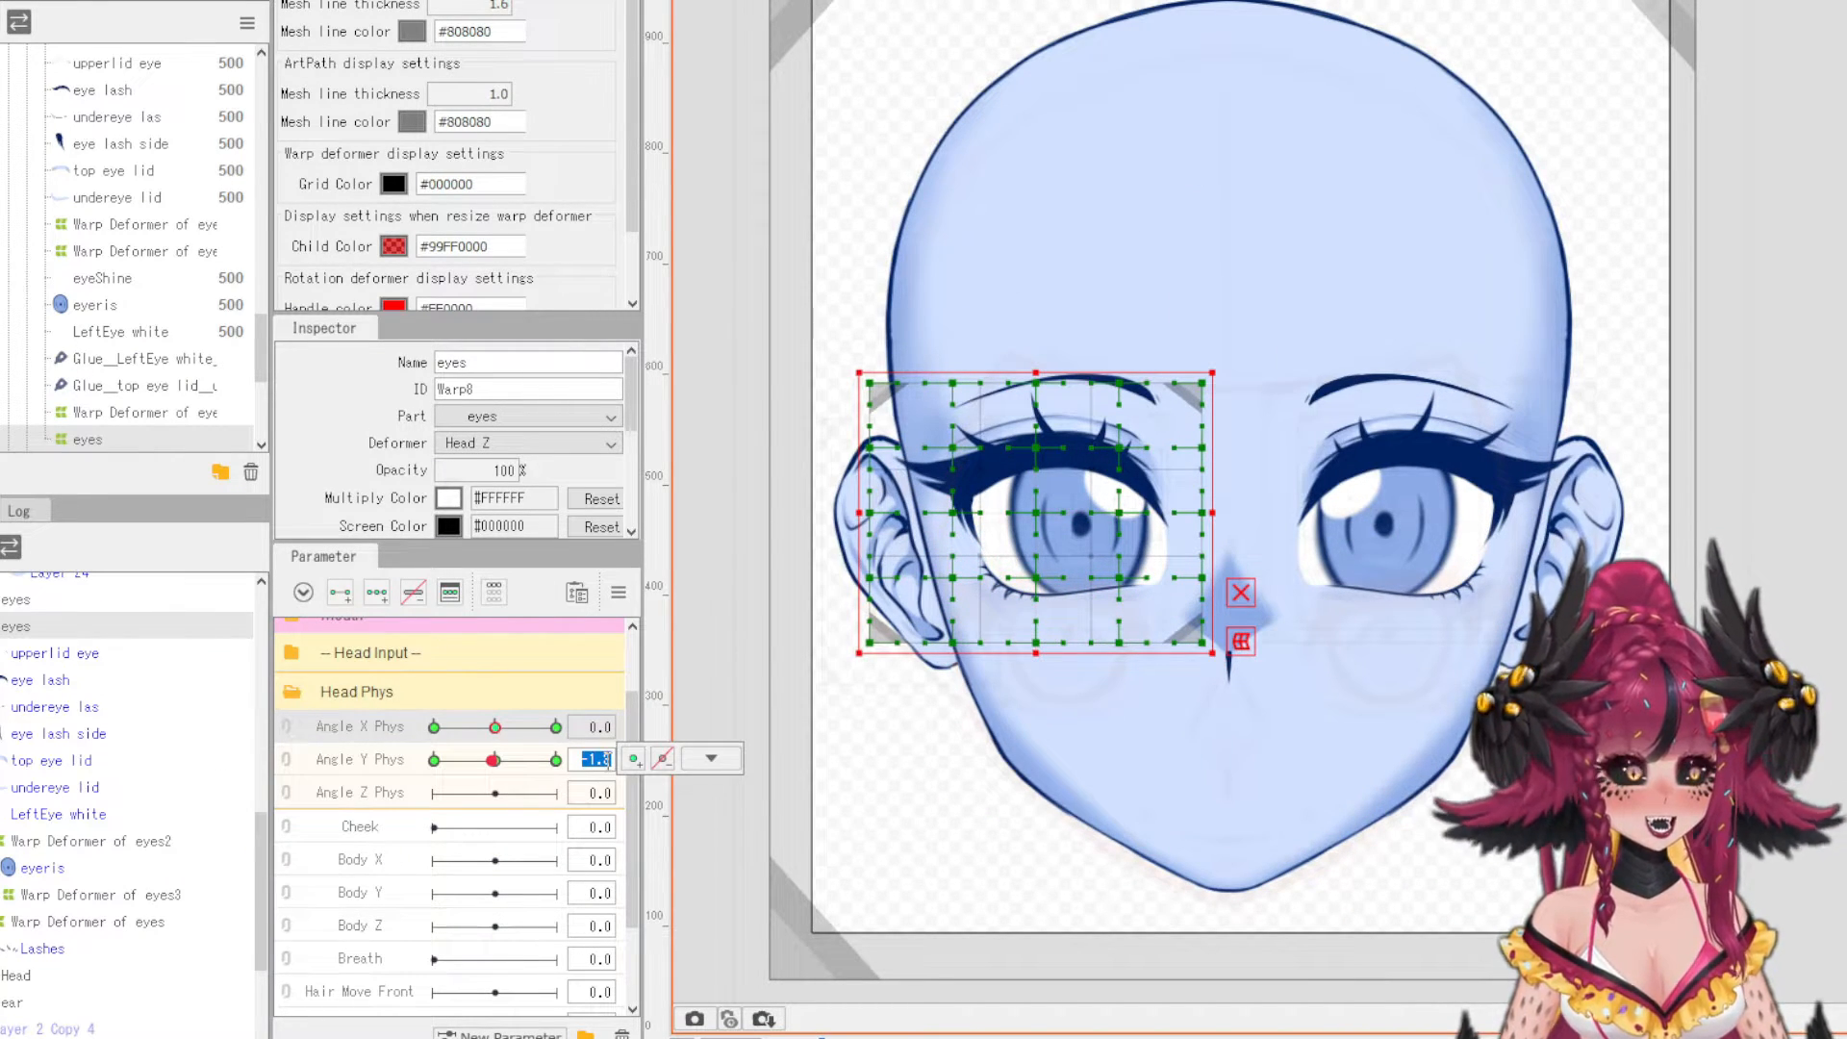
key("Return")
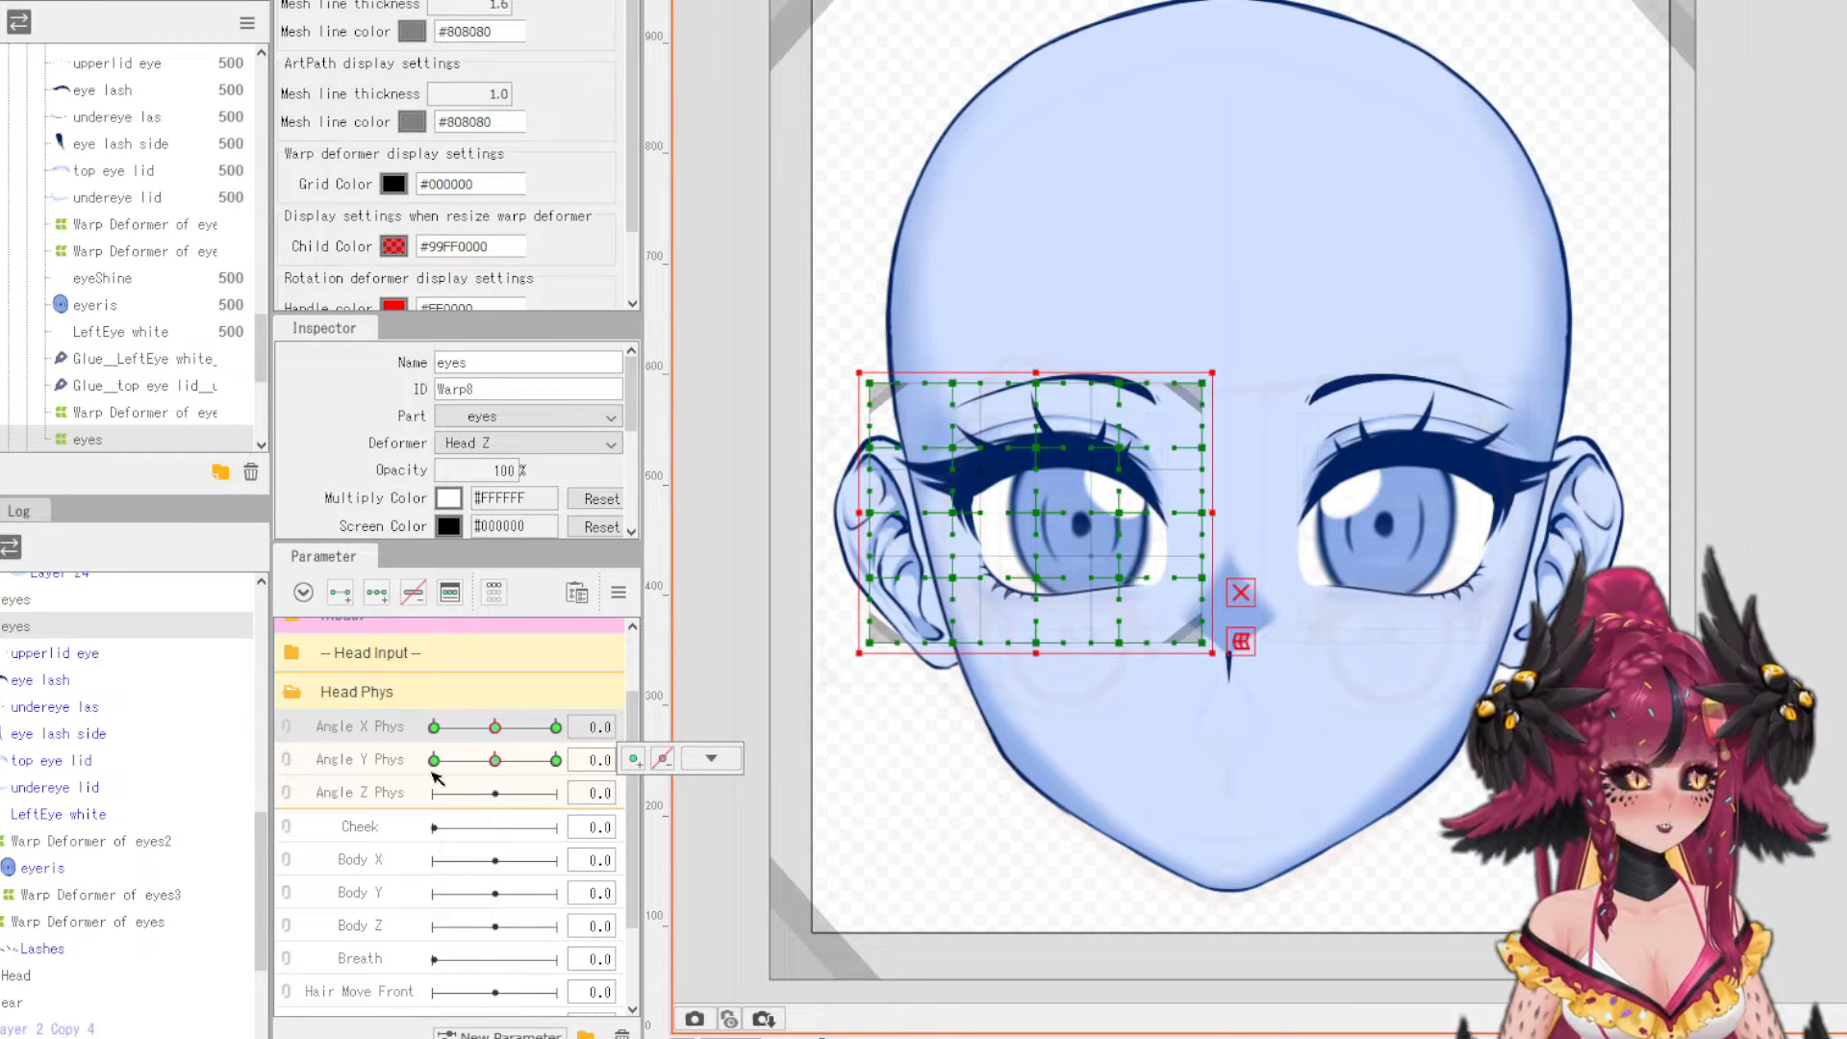
left_click(434, 727)
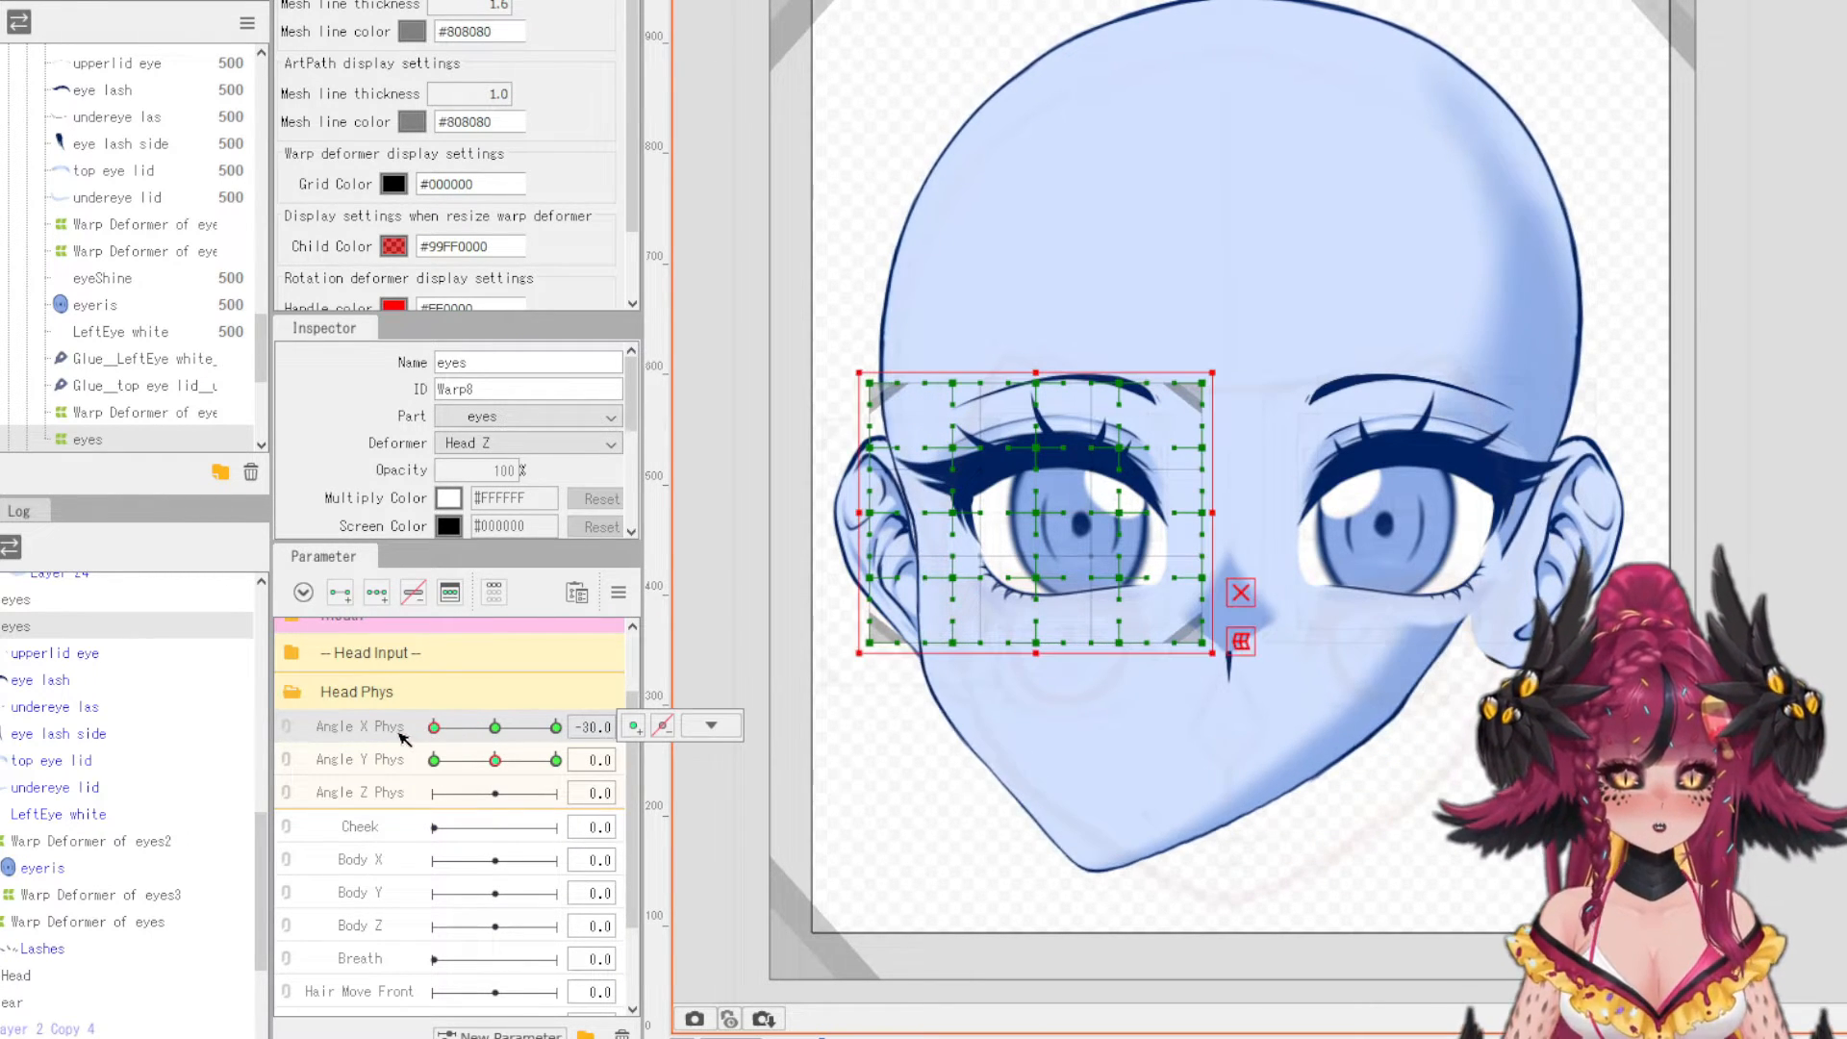
- Narrow the eyes deformer and move it onto the guide sketch's left-hand eye at Angle X Phys -30
scroll(66, 289, "up", 10)
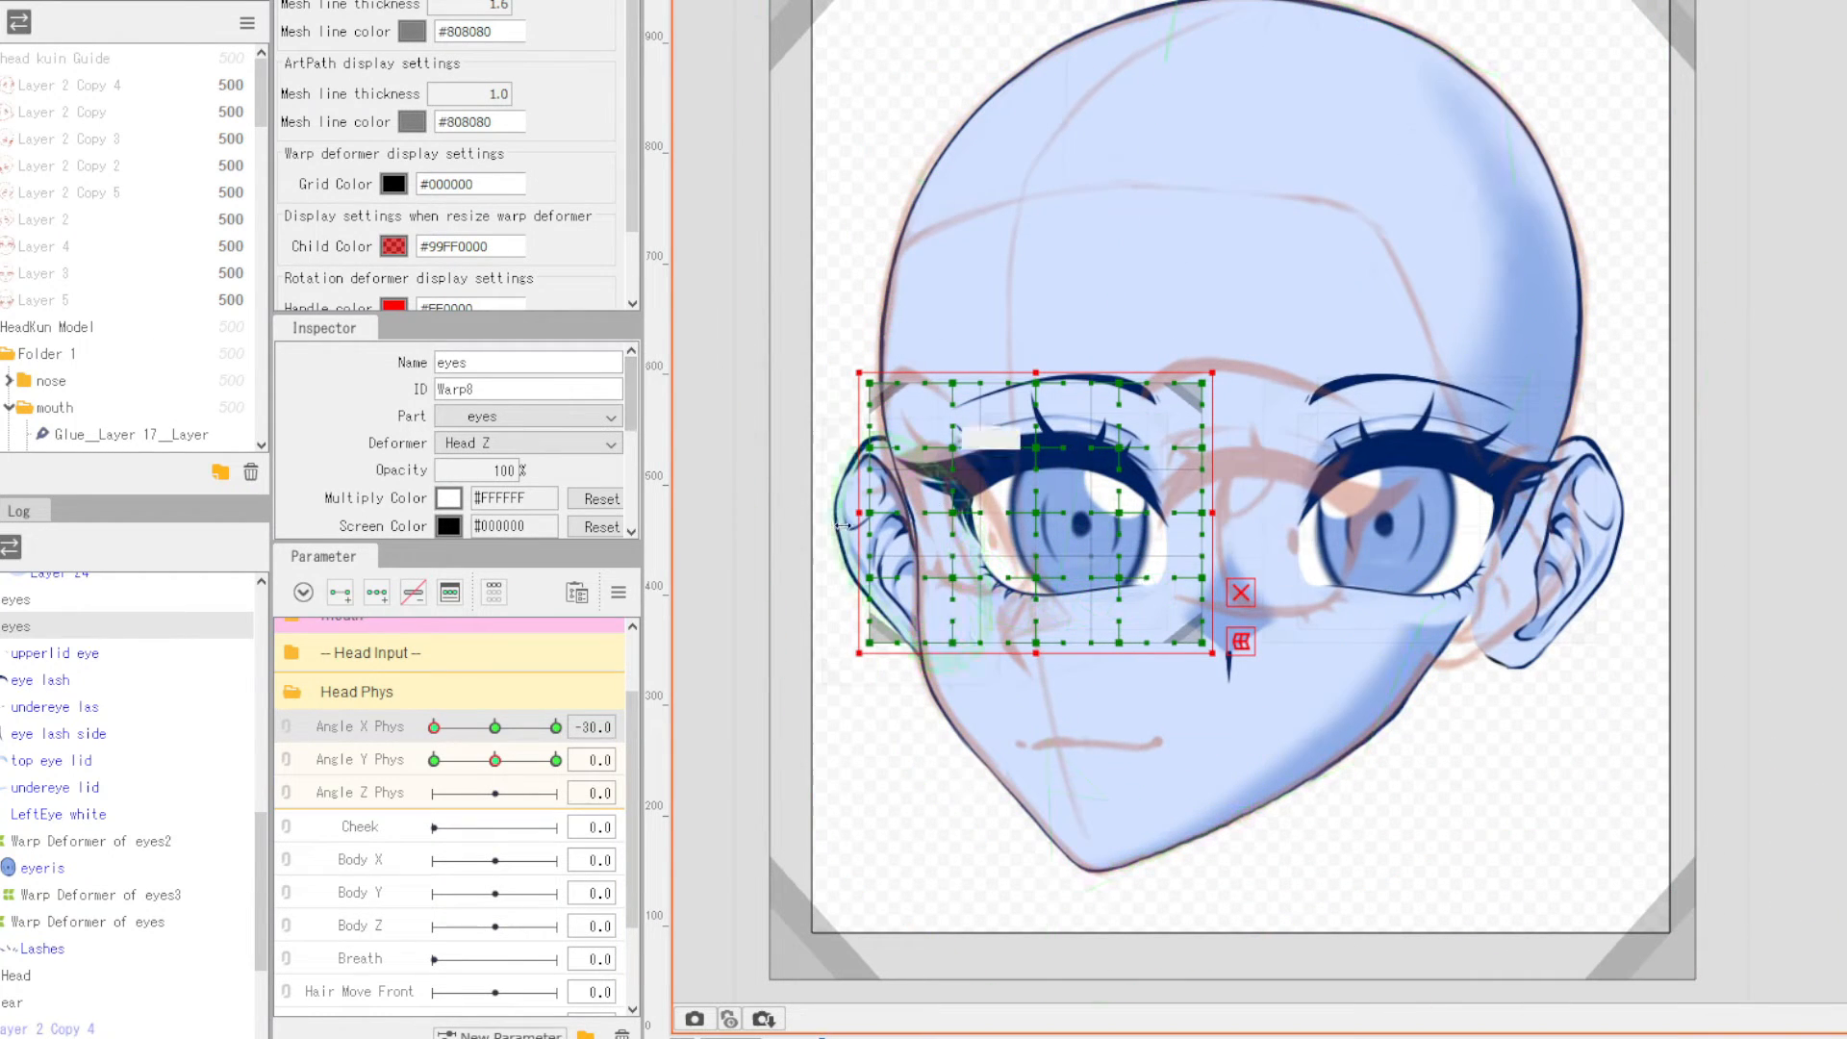
scroll(851, 609, "up", 2)
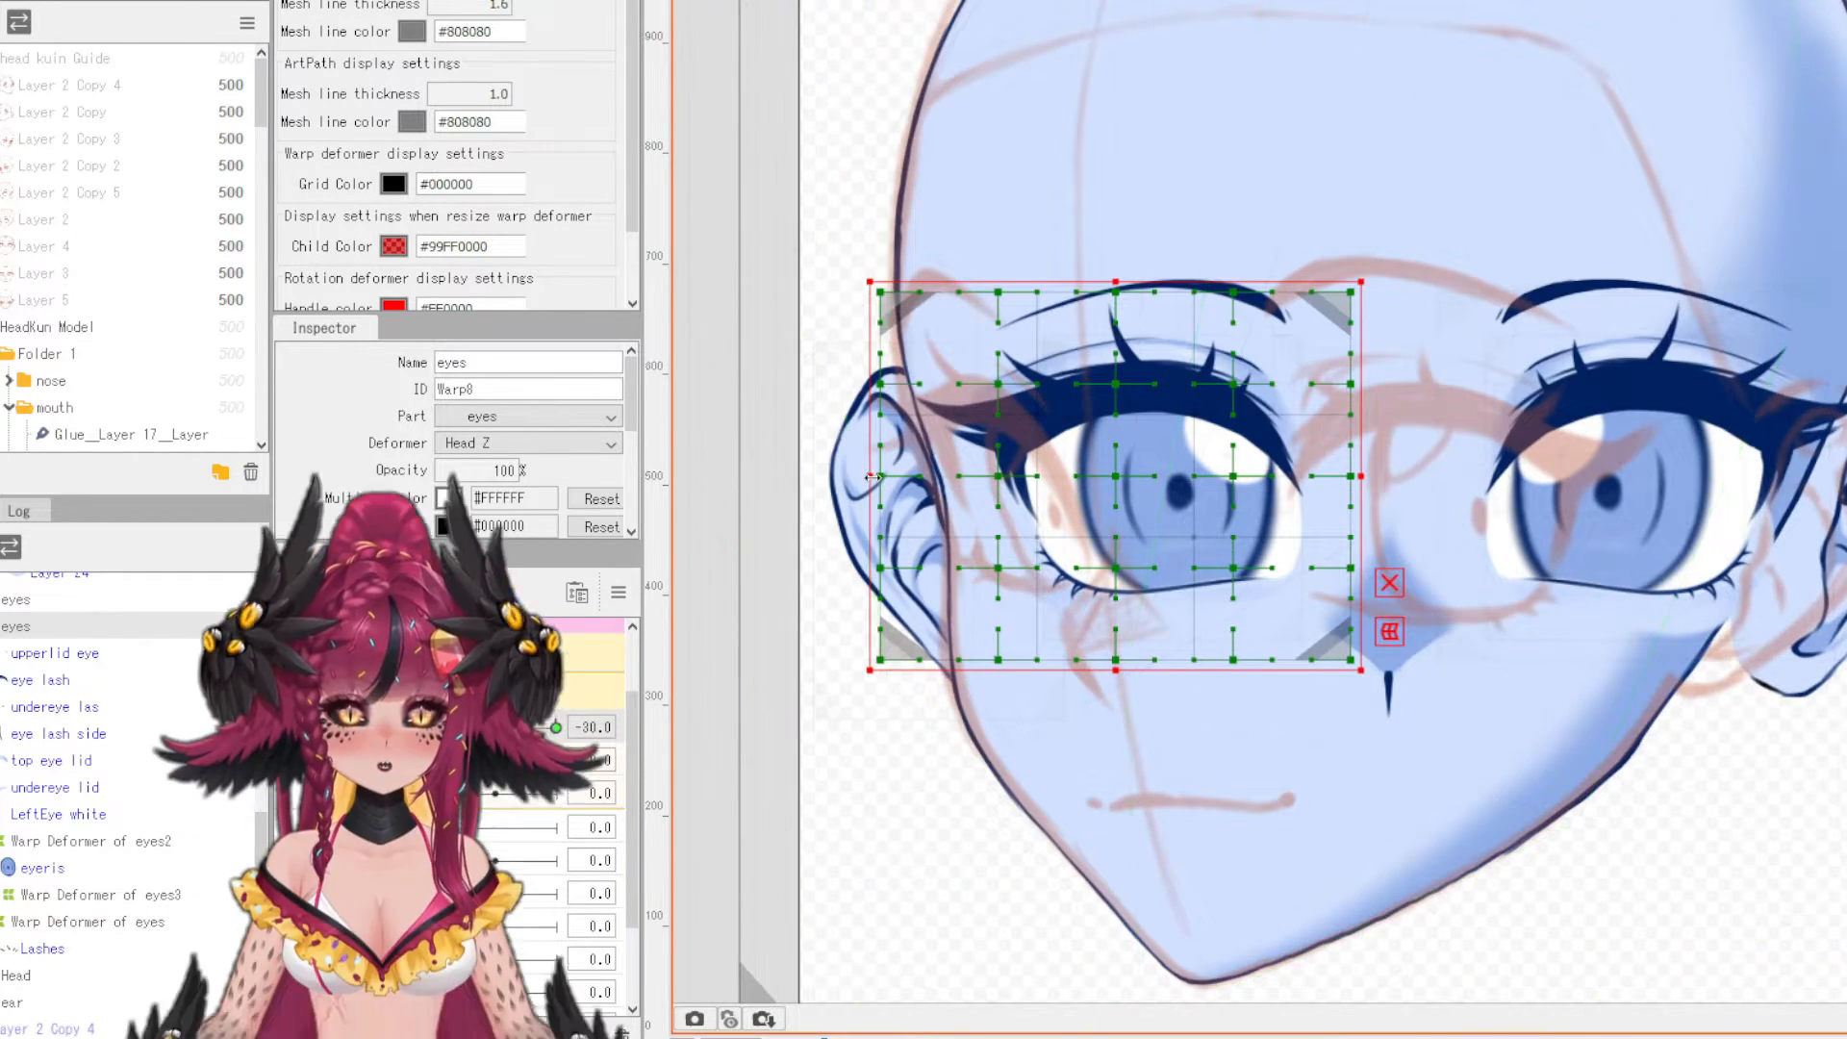
left_click_drag(911, 477, 1080, 491)
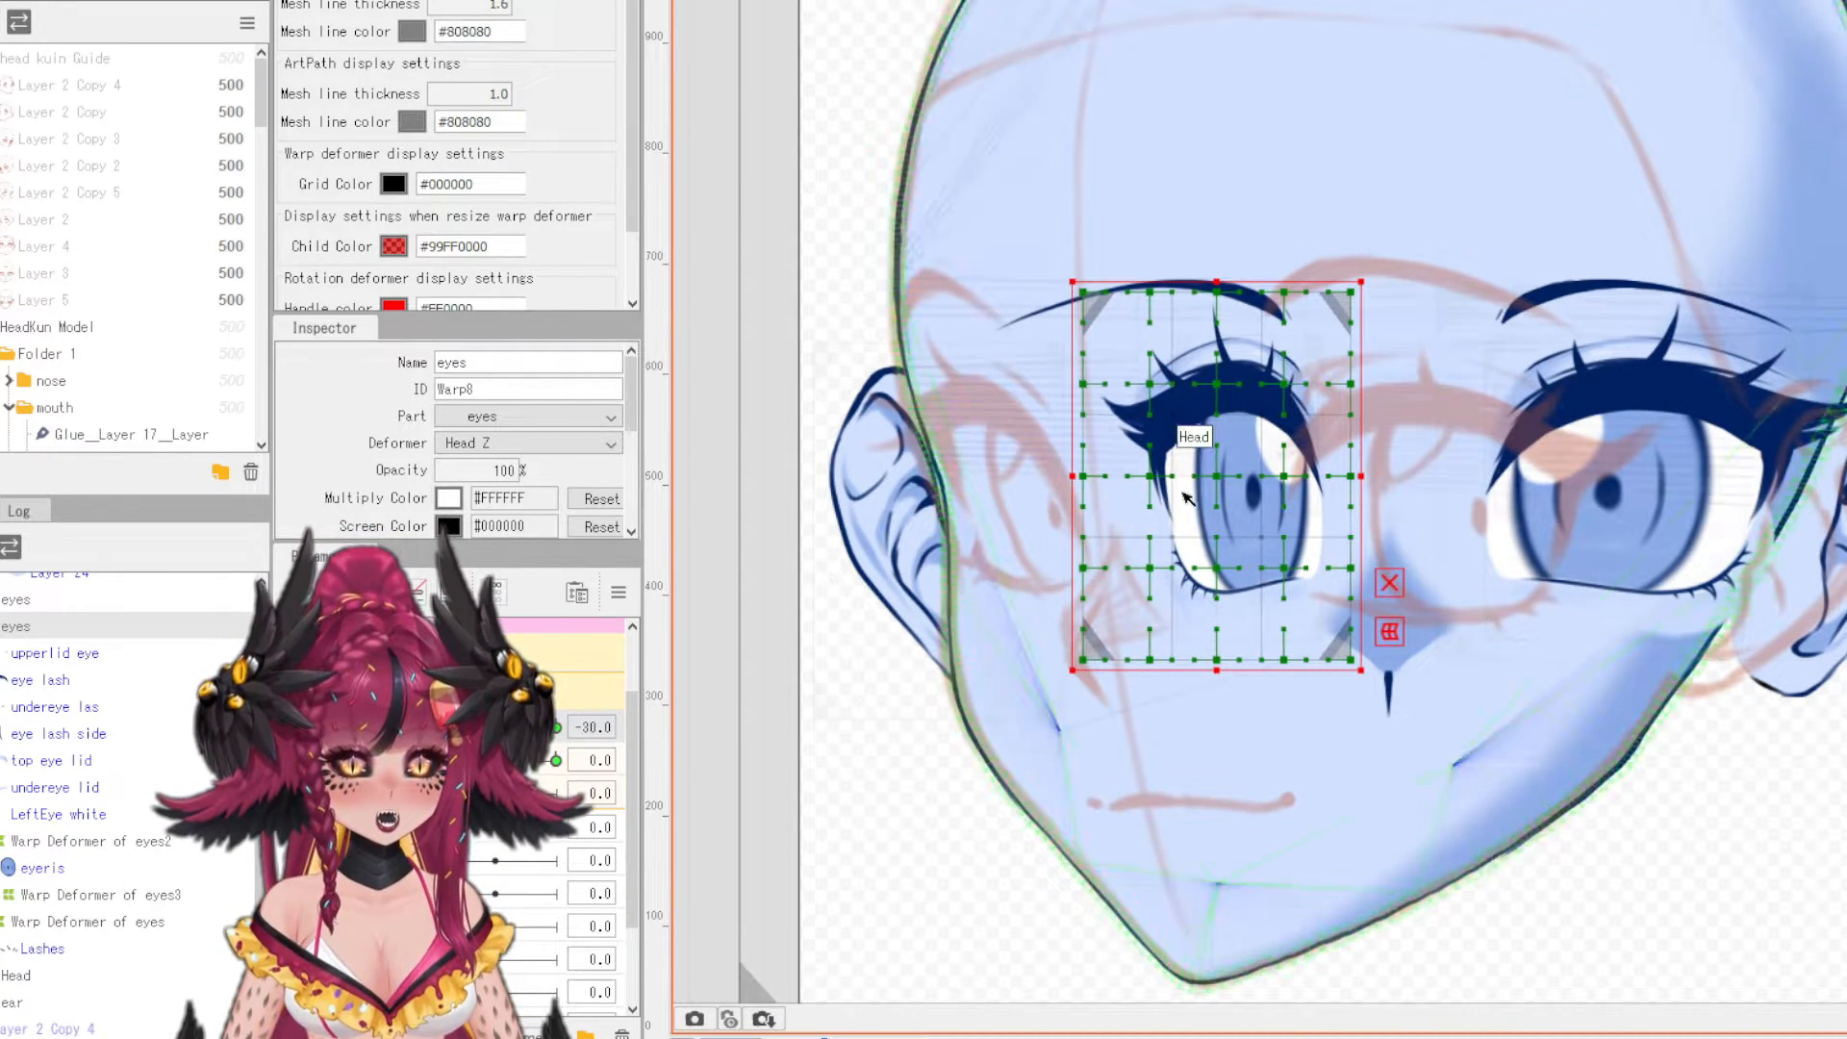
left_click_drag(1213, 487, 977, 472)
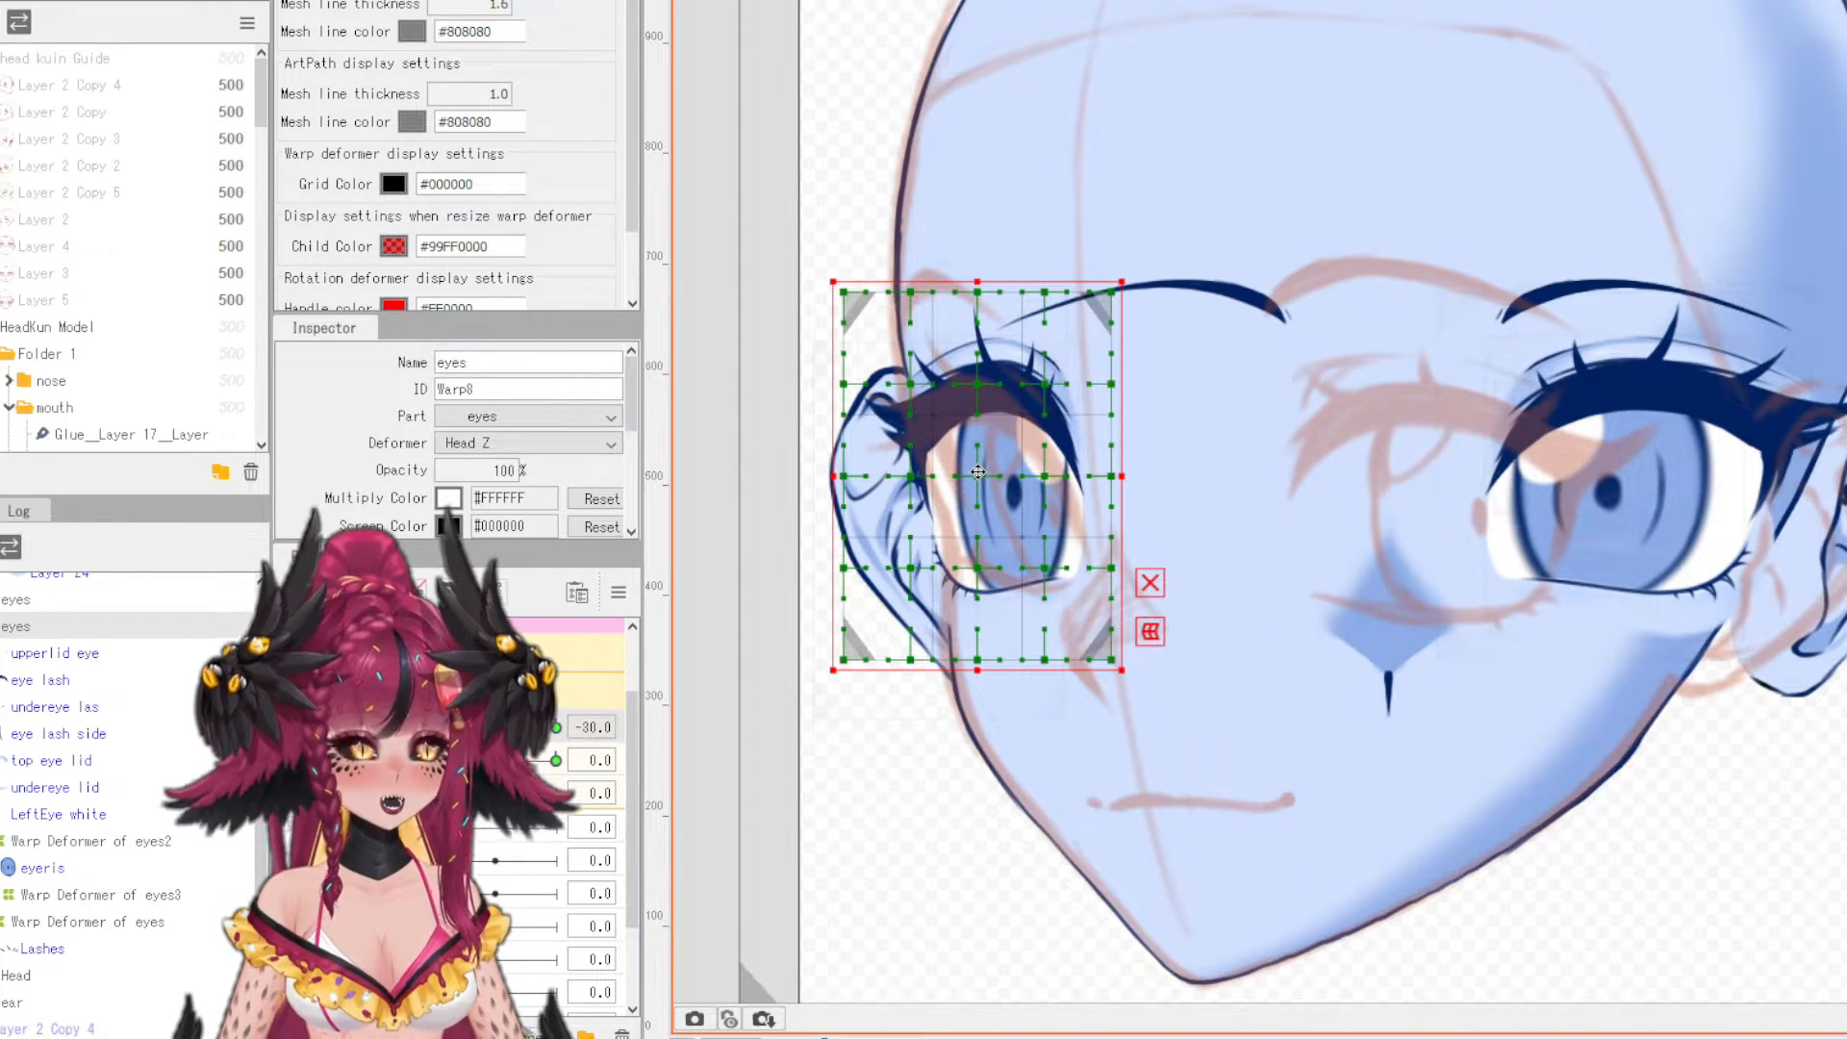
scroll(962, 491, "up", 1)
scroll(924, 510, "down", 2)
scroll(909, 556, "up", 3)
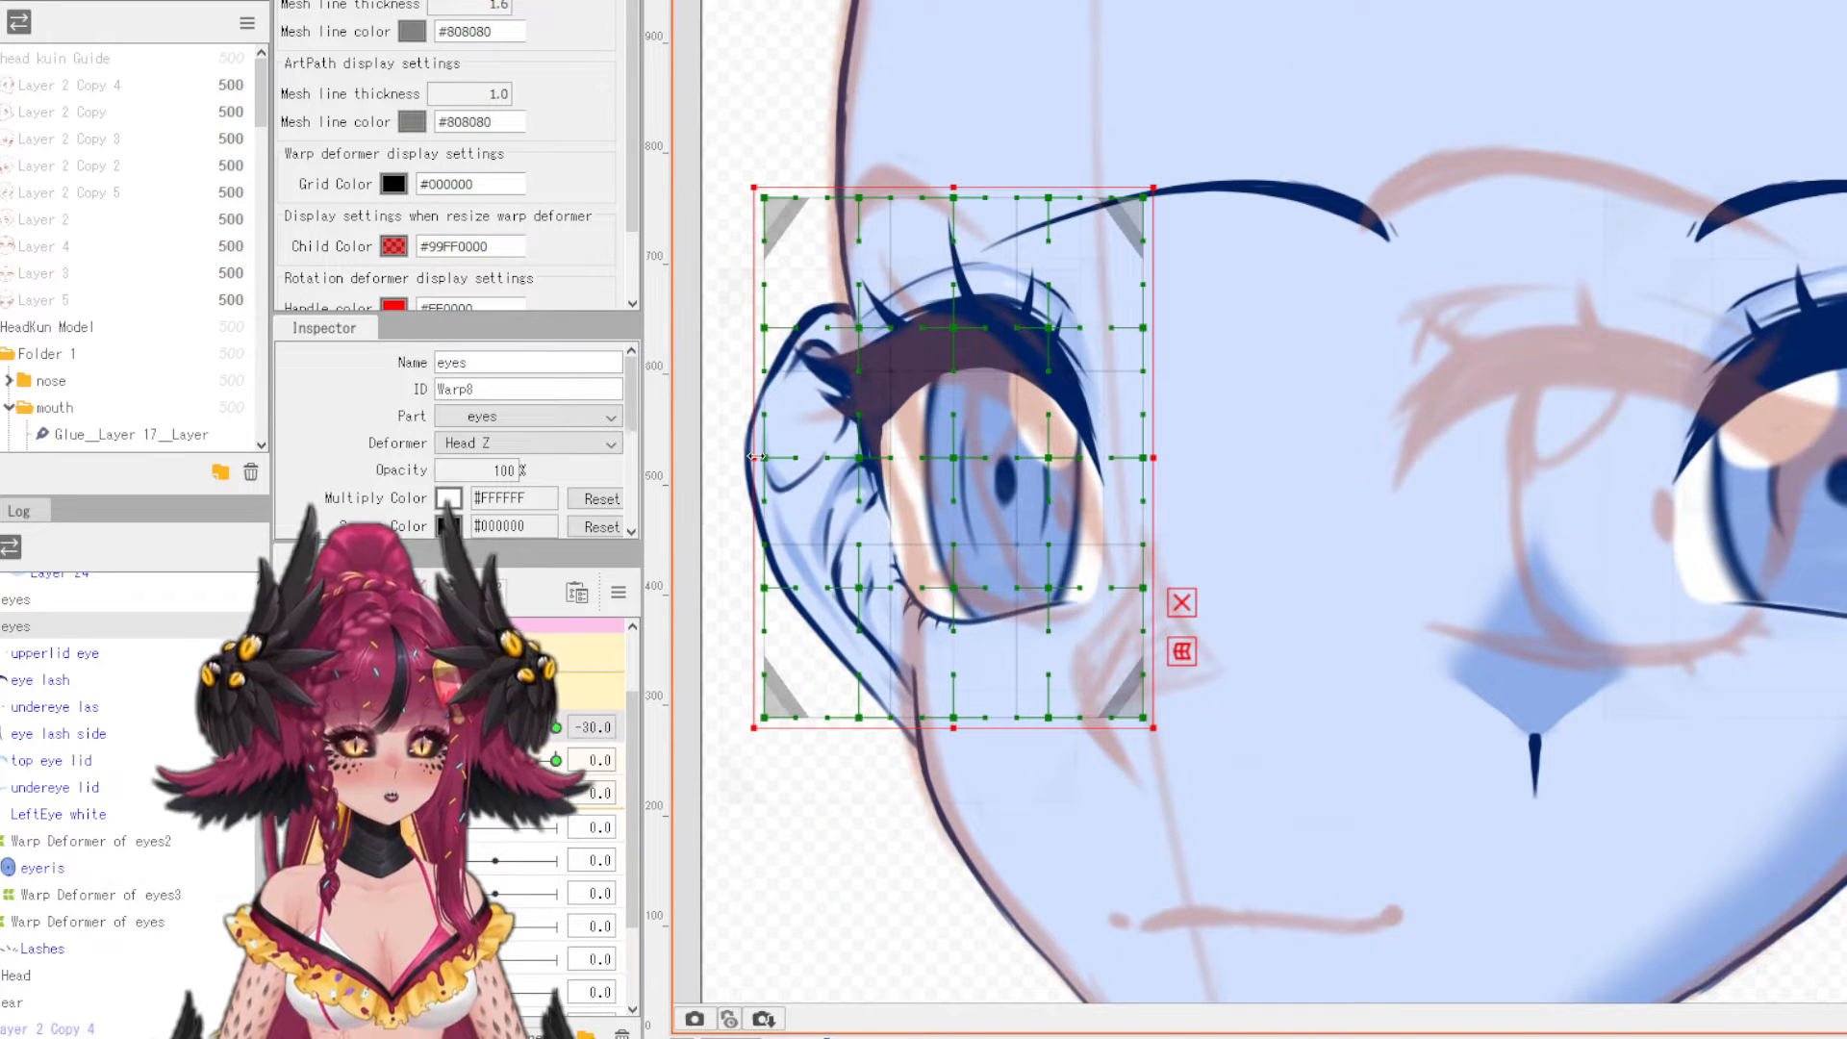
left_click_drag(756, 457, 787, 458)
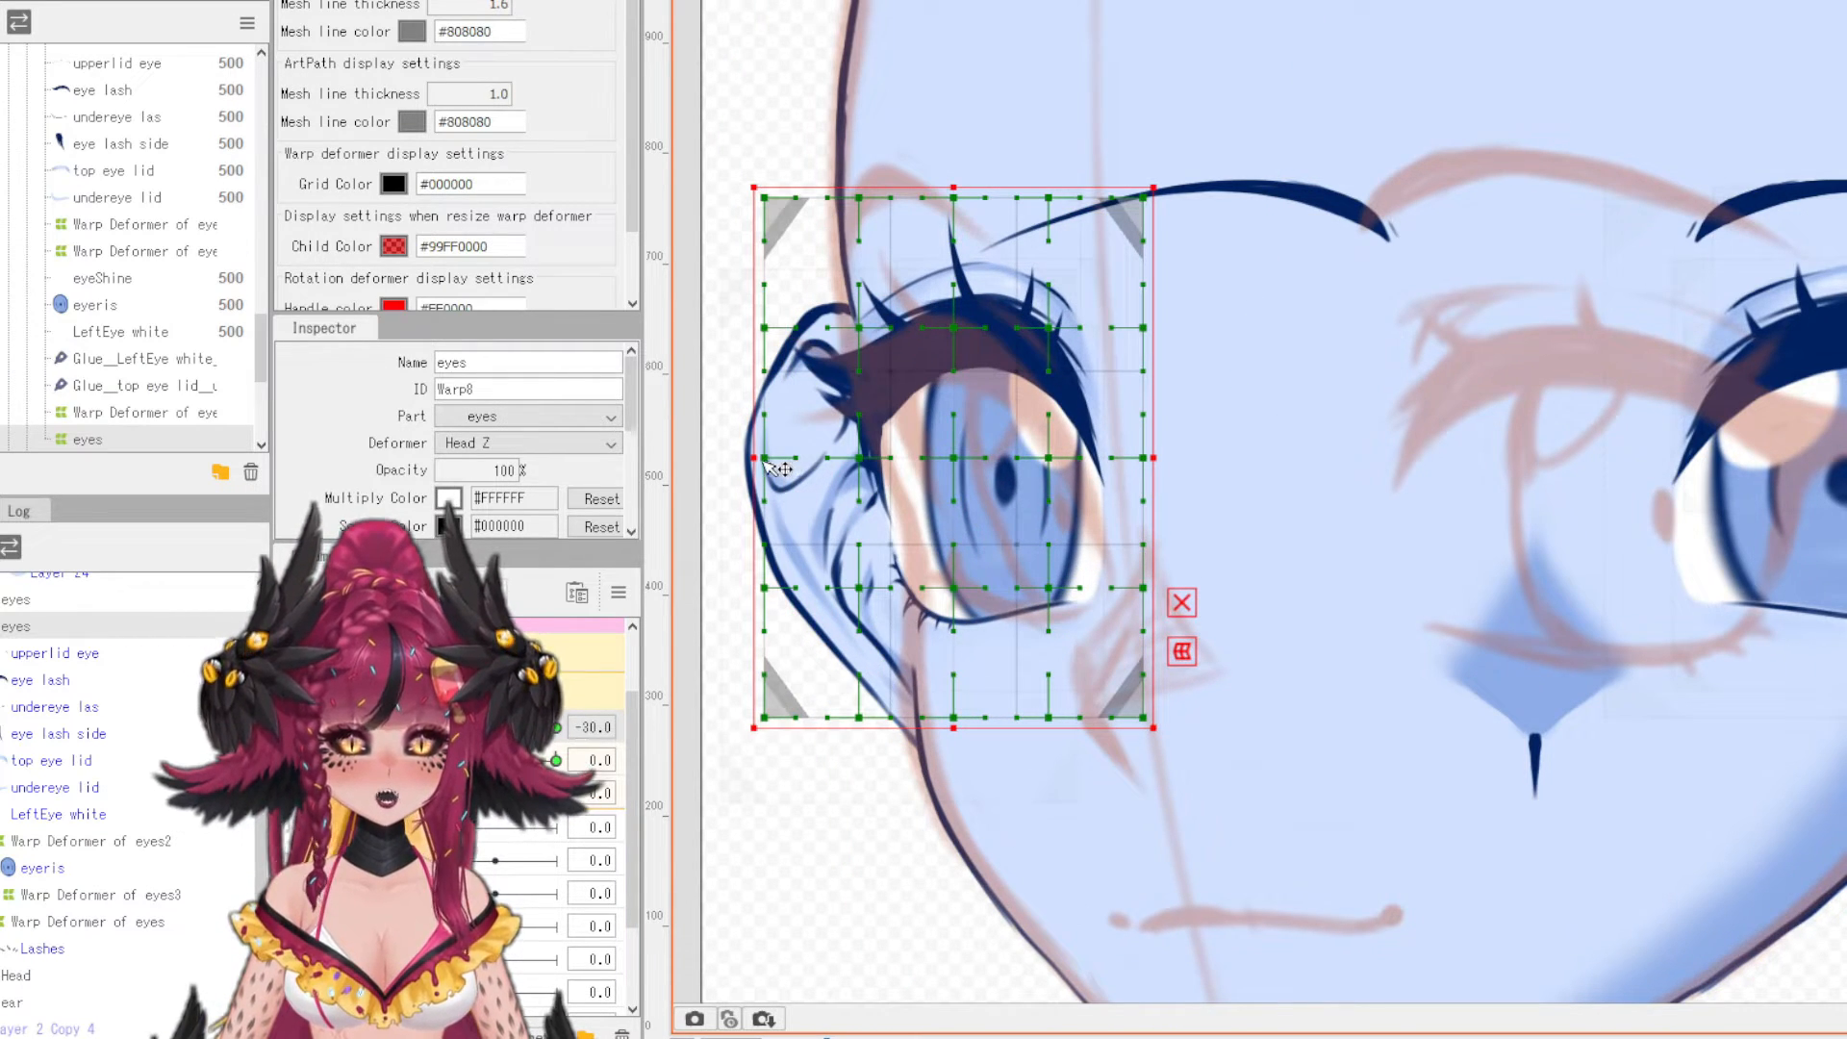
left_click_drag(757, 460, 787, 467)
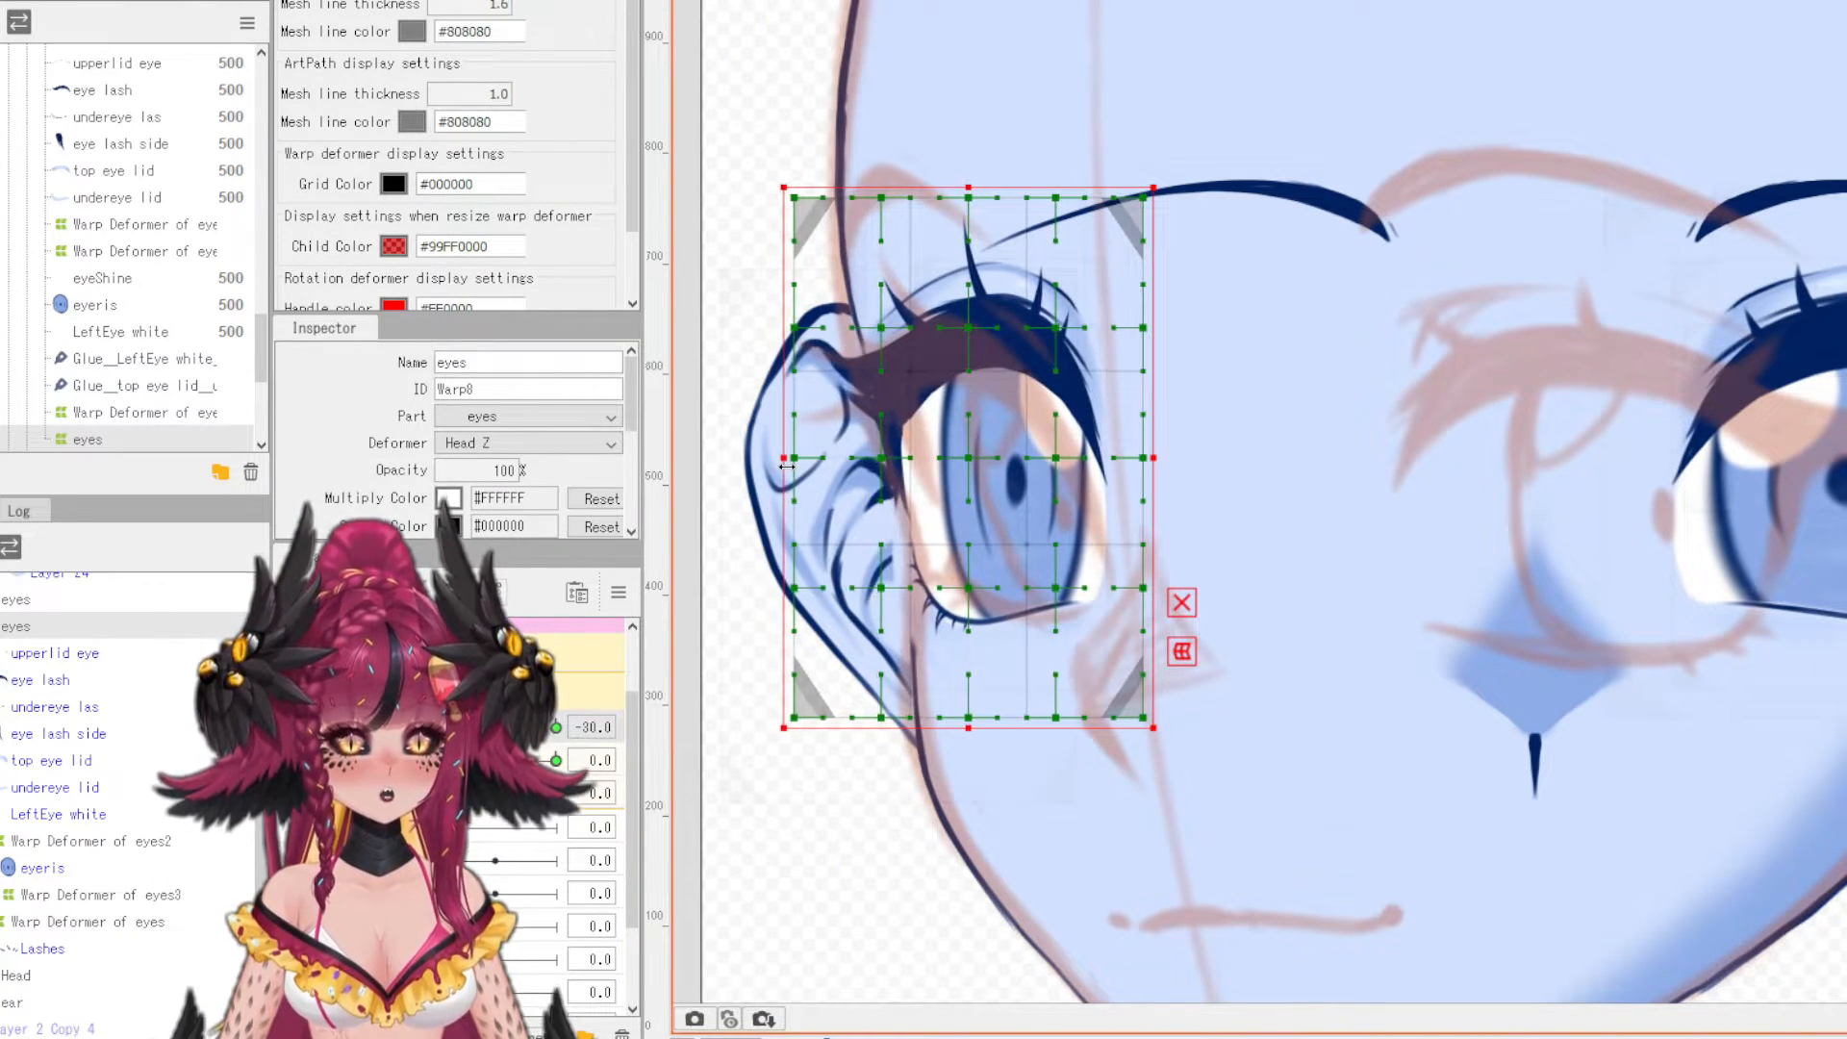
- Bend the left-hand eyes deformer to the sketched eye with a 2 × 2 temporary deform, then raise its lower middle control points
left_click(1183, 648)
left_click_drag(969, 719, 1012, 719)
left_click_drag(969, 458, 1001, 459)
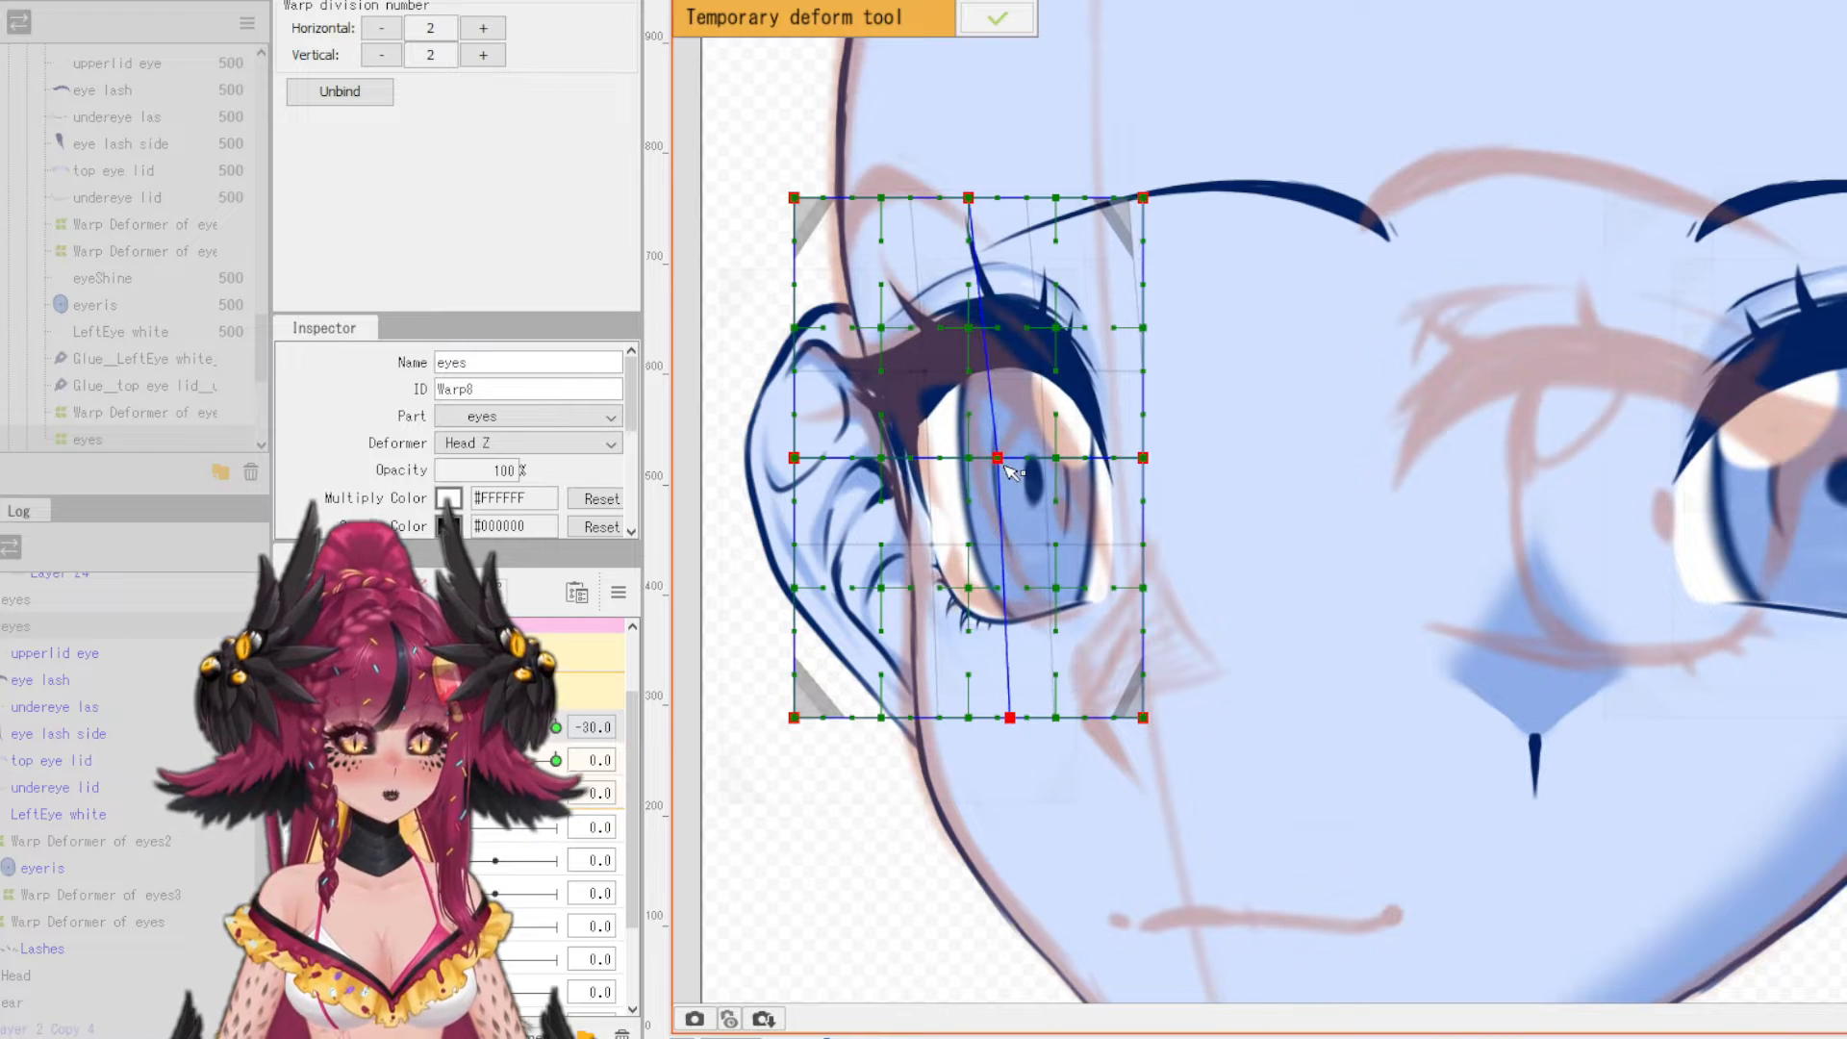
left_click_drag(971, 200, 902, 206)
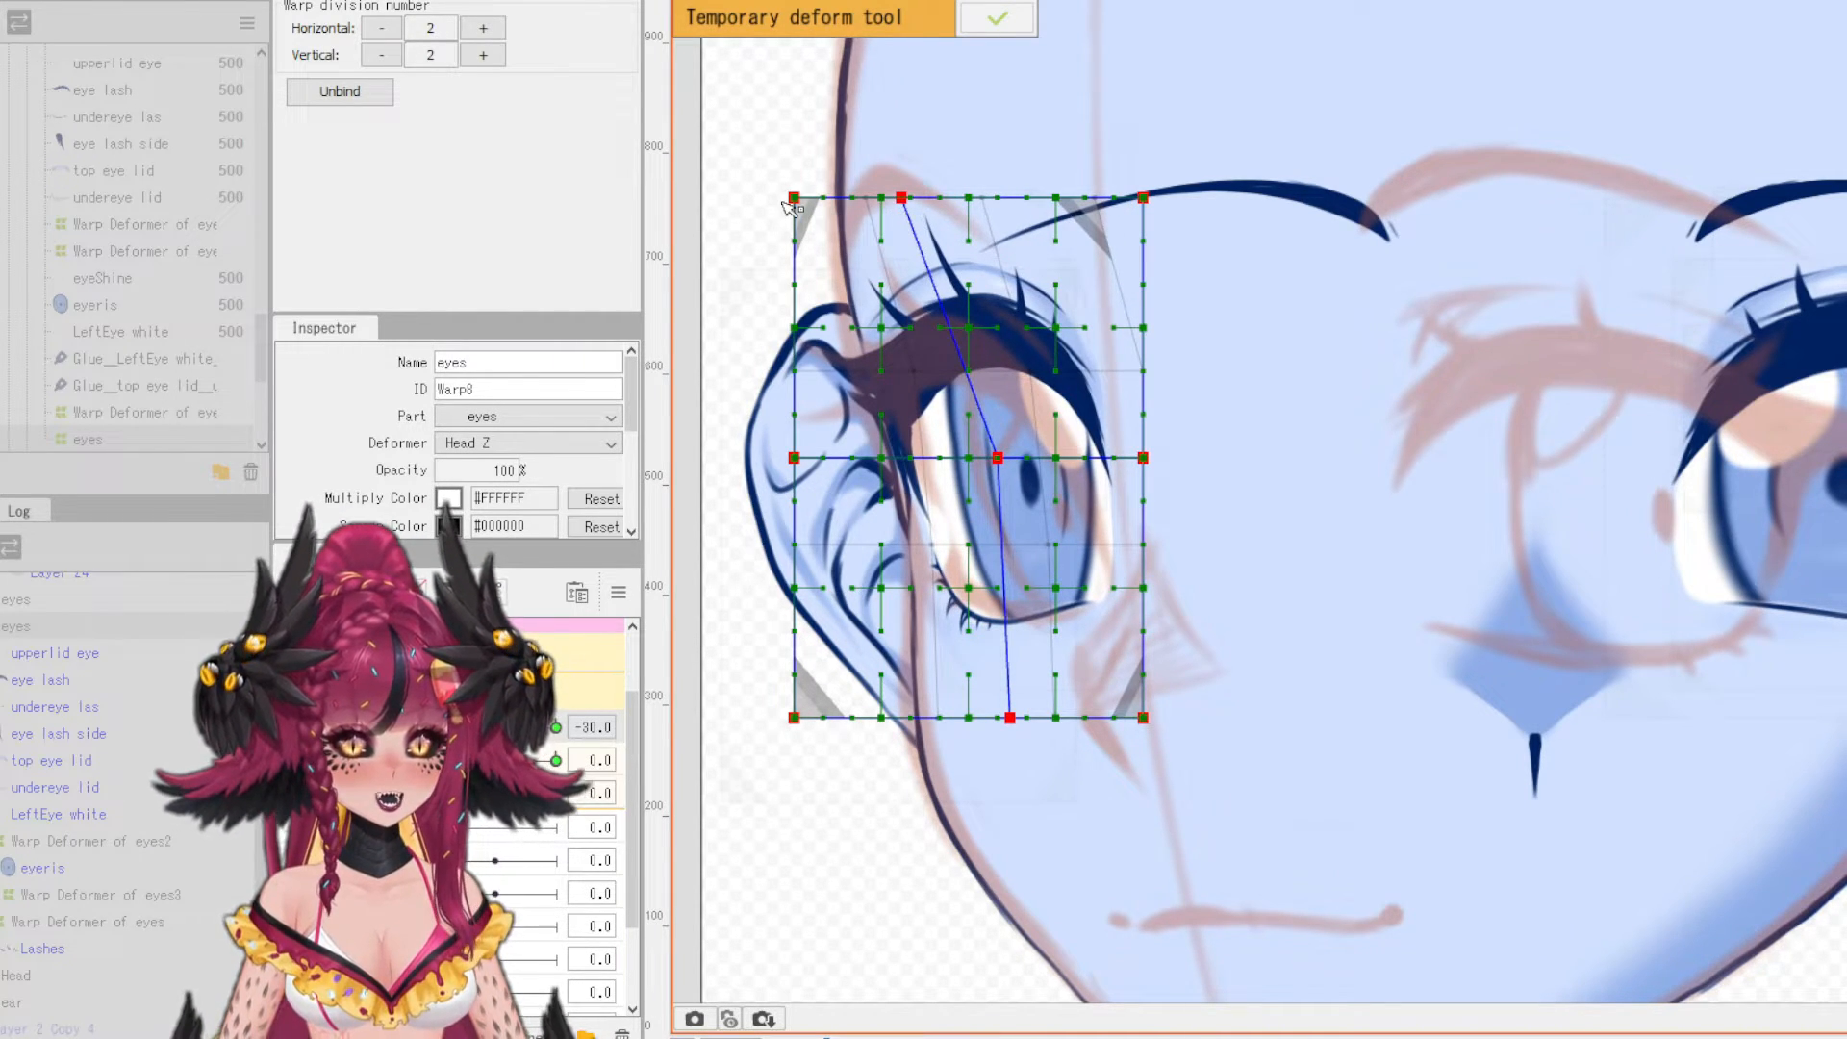
left_click_drag(792, 201, 768, 200)
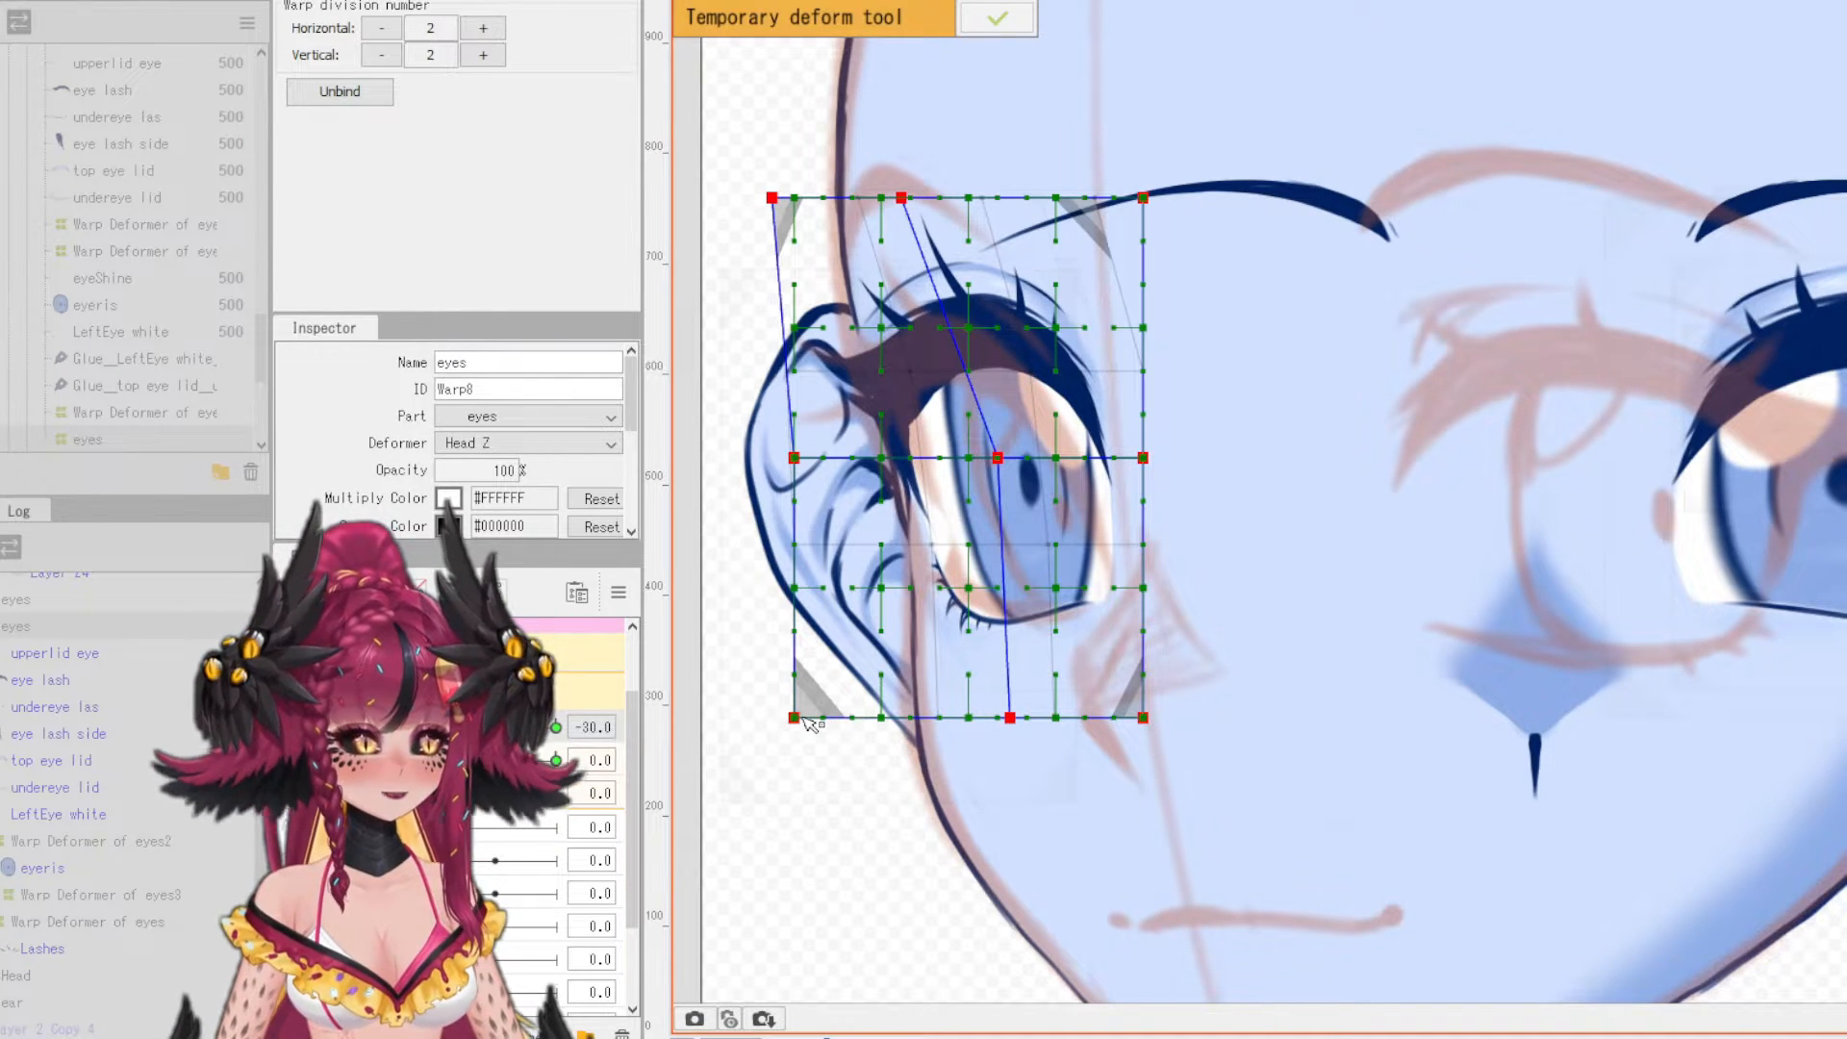
left_click_drag(804, 717, 808, 668)
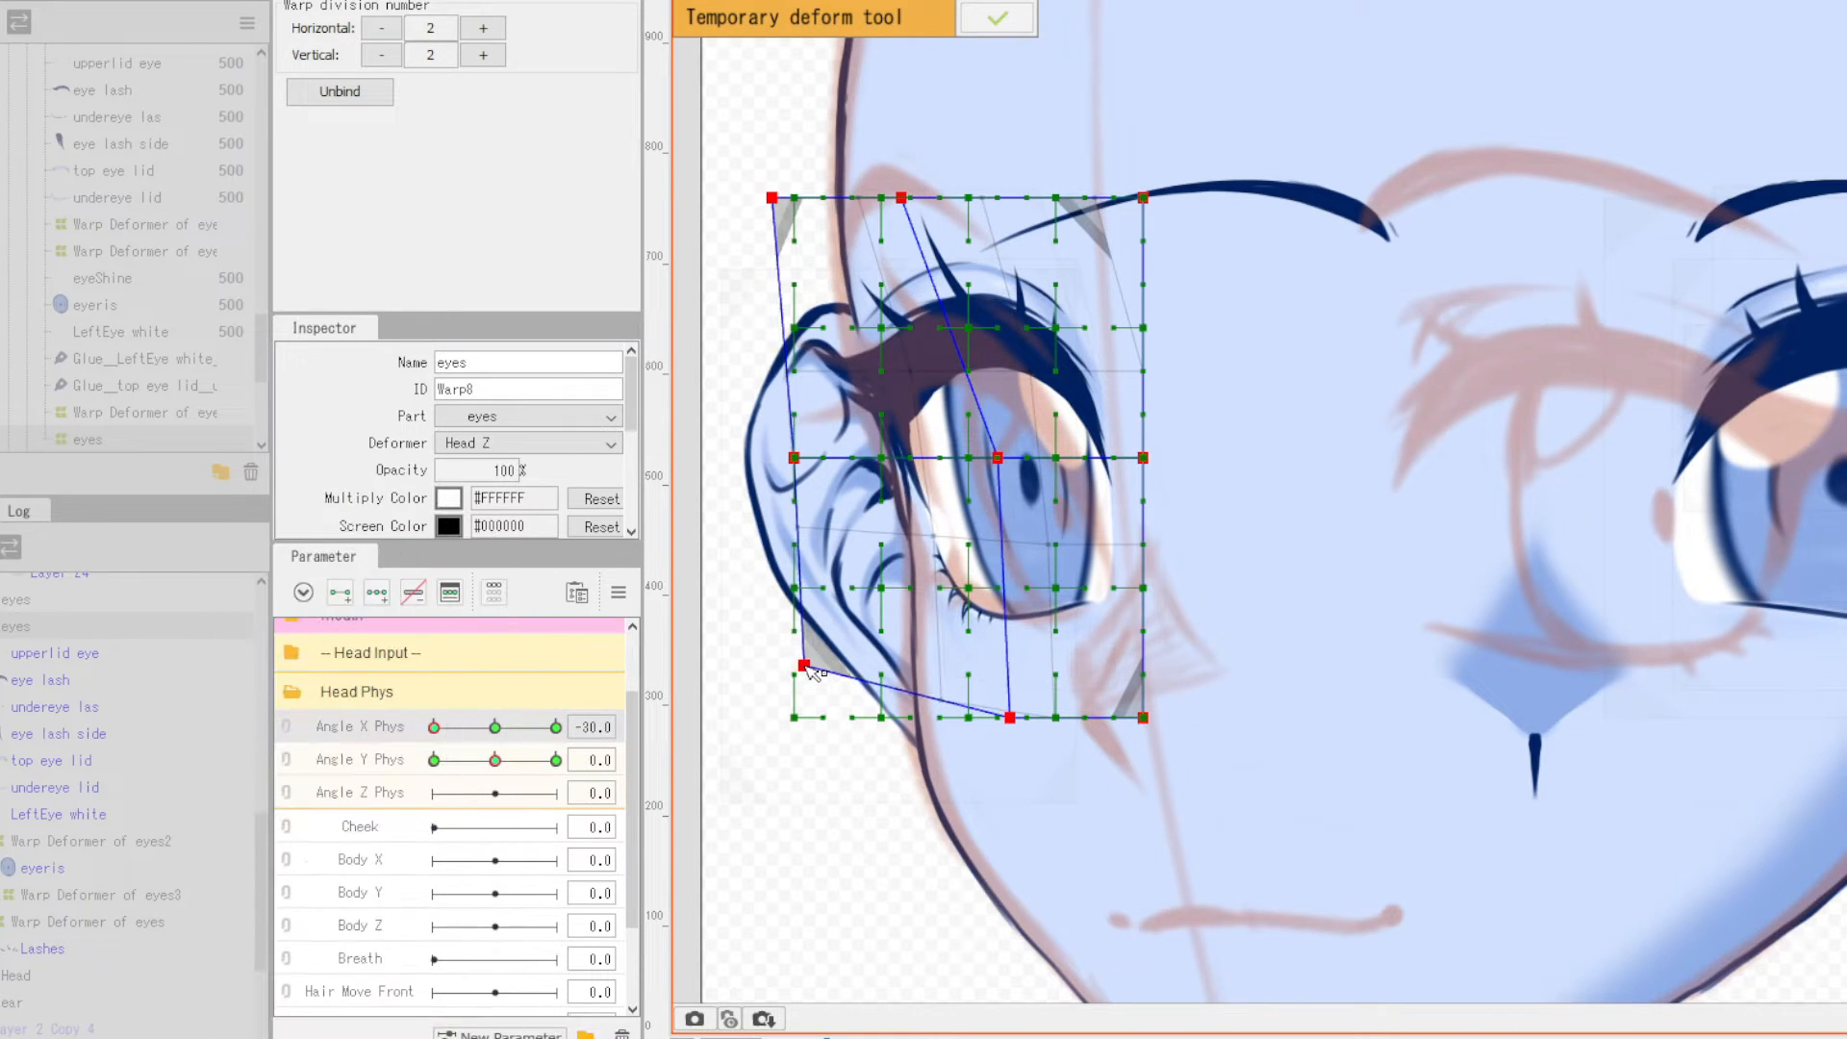
left_click_drag(1148, 715, 1148, 723)
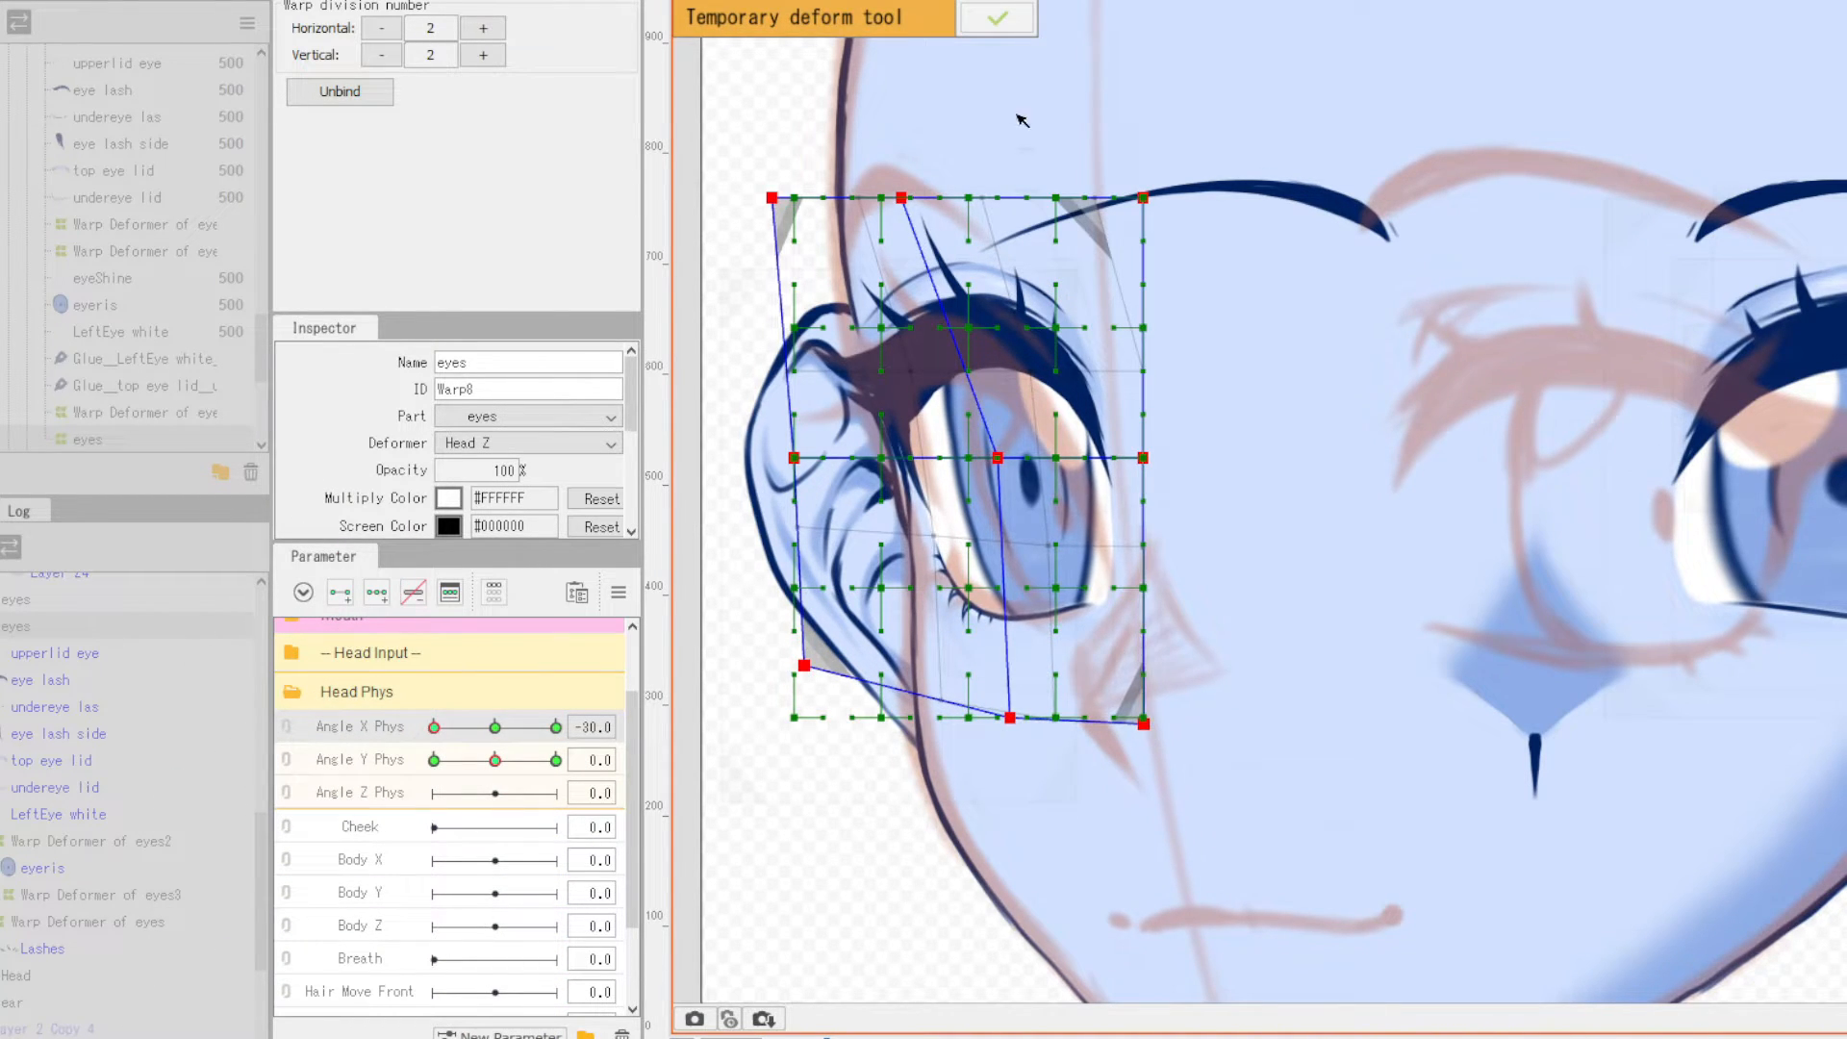
left_click(997, 20)
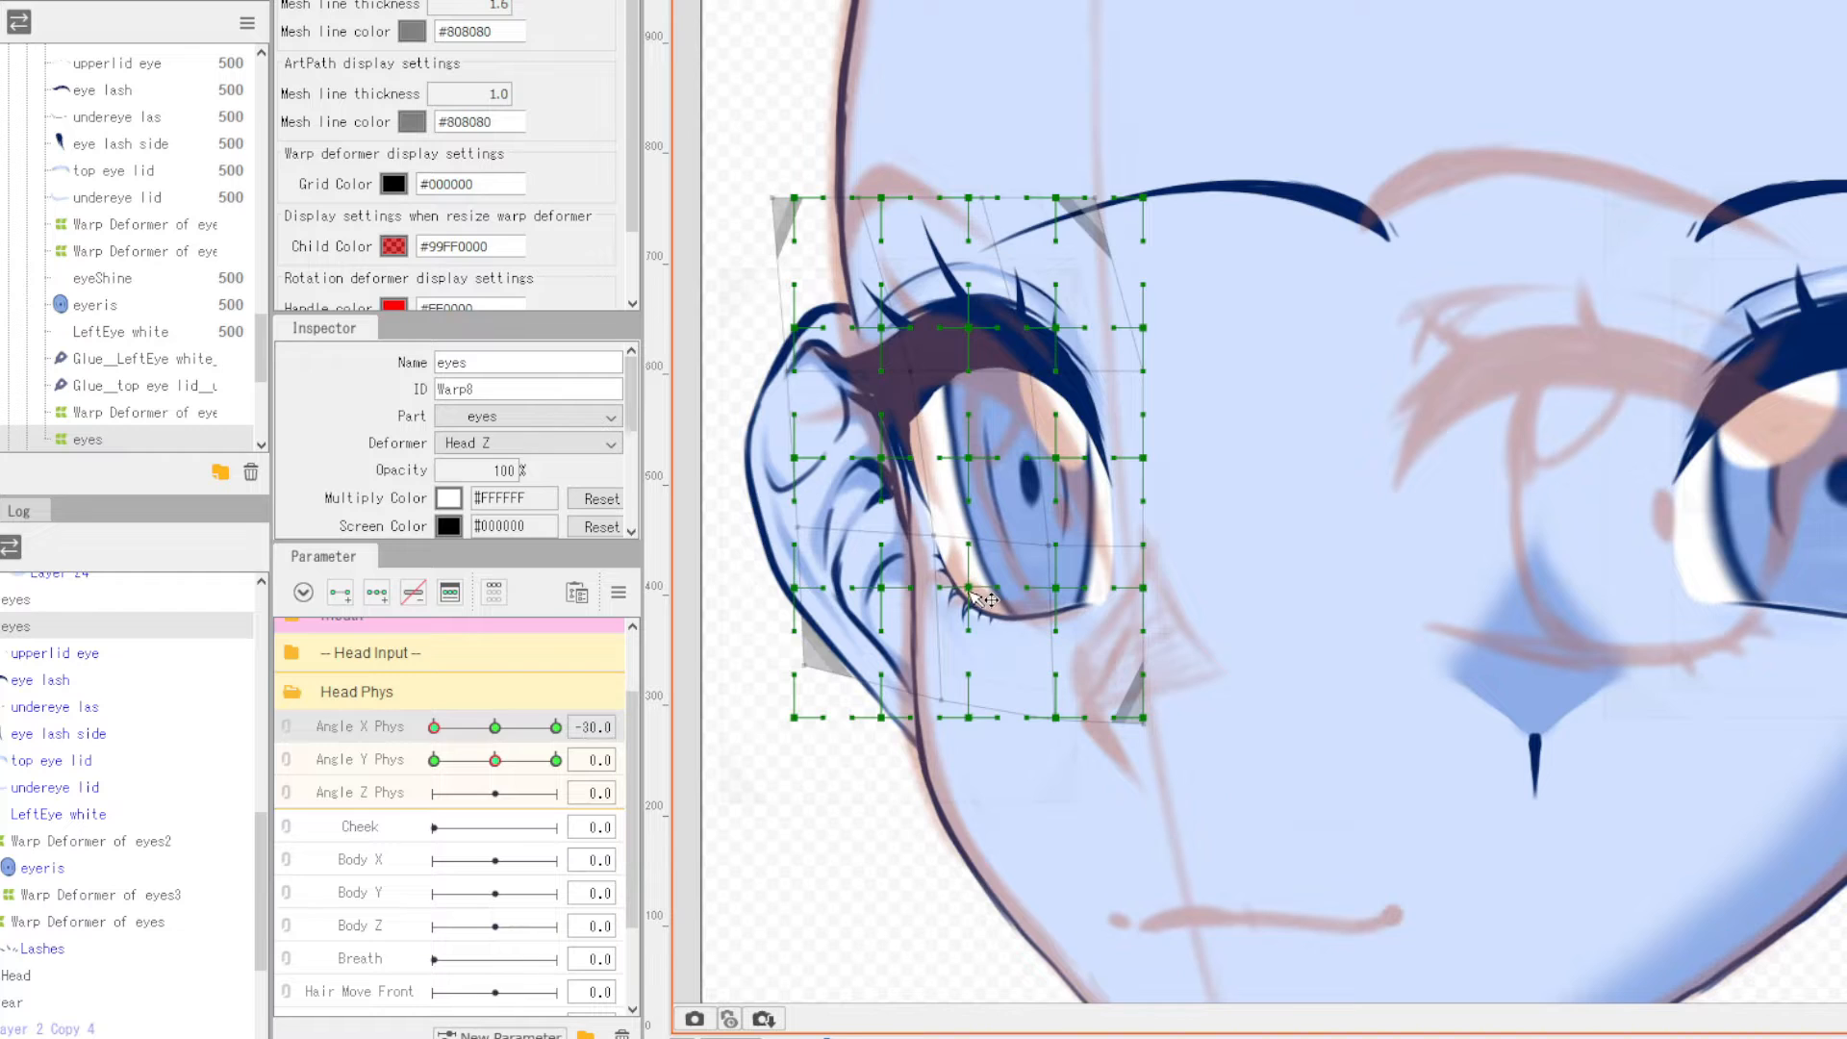
left_click_drag(968, 717, 964, 681)
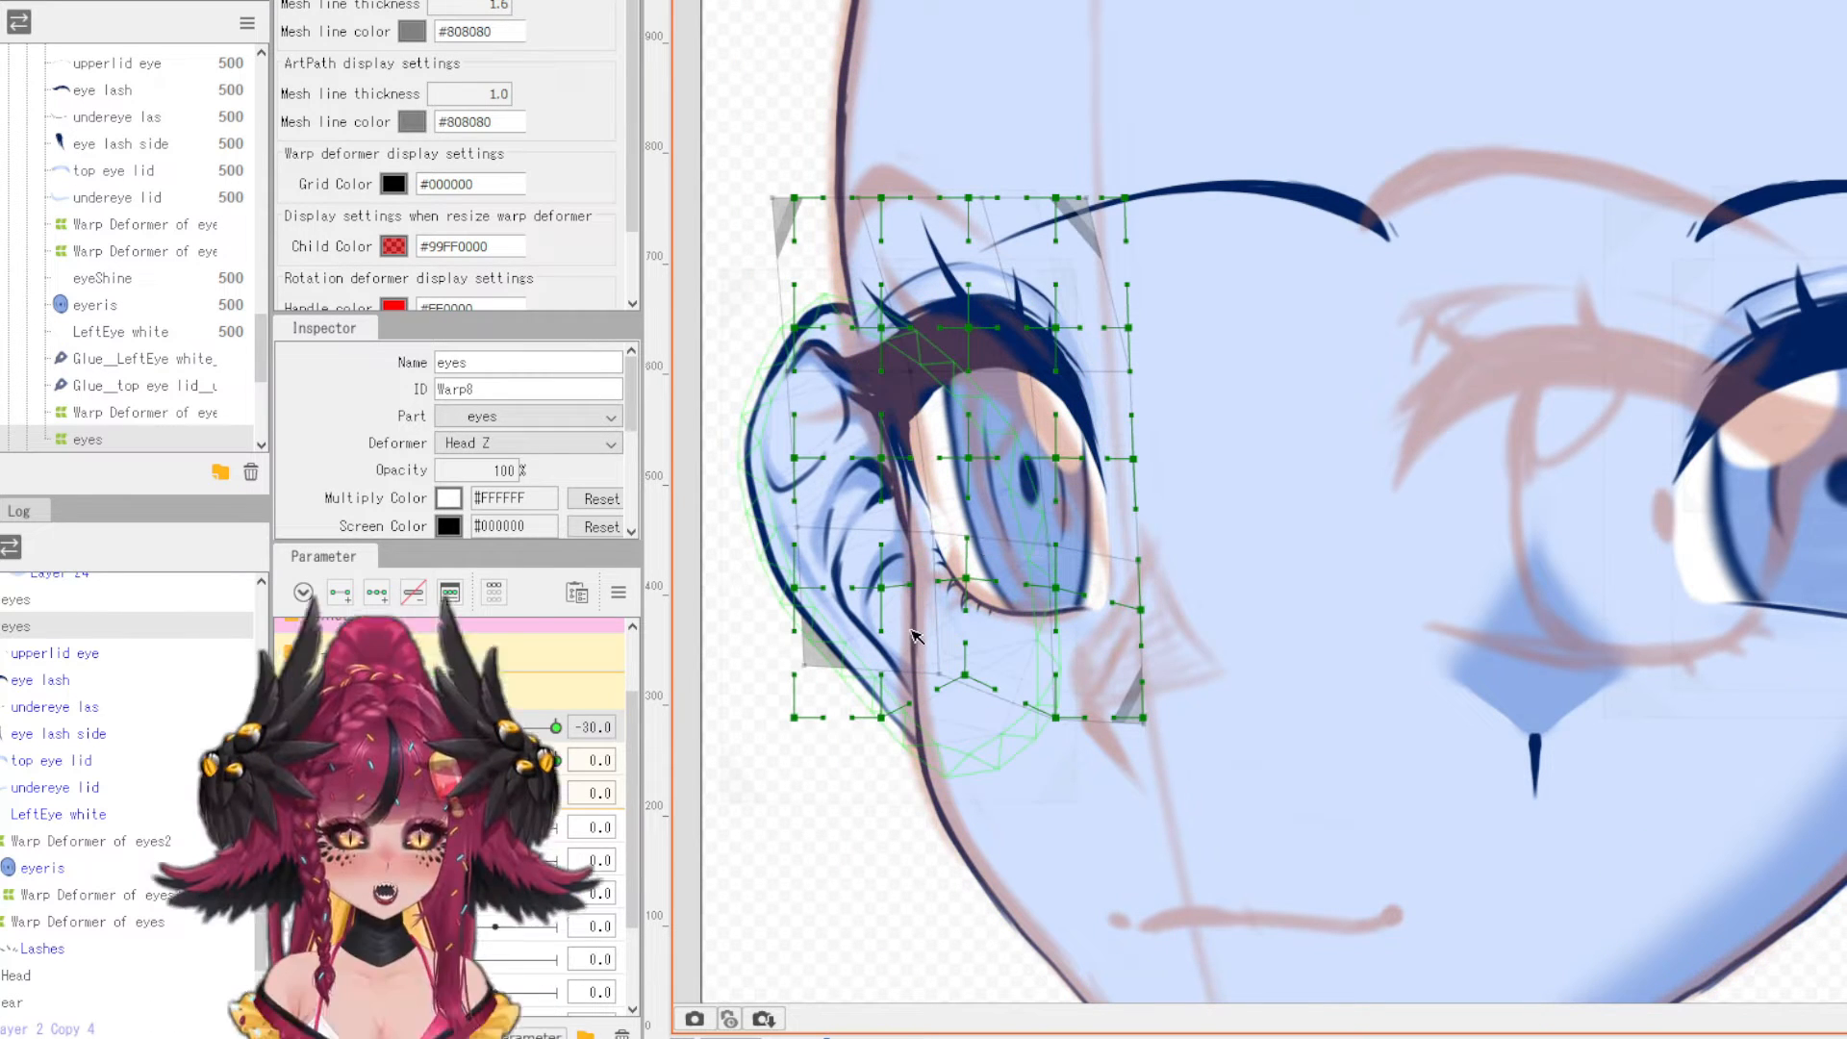
scroll(914, 637, "down", 5)
scroll(910, 650, "up", 2)
scroll(906, 659, "down", 2)
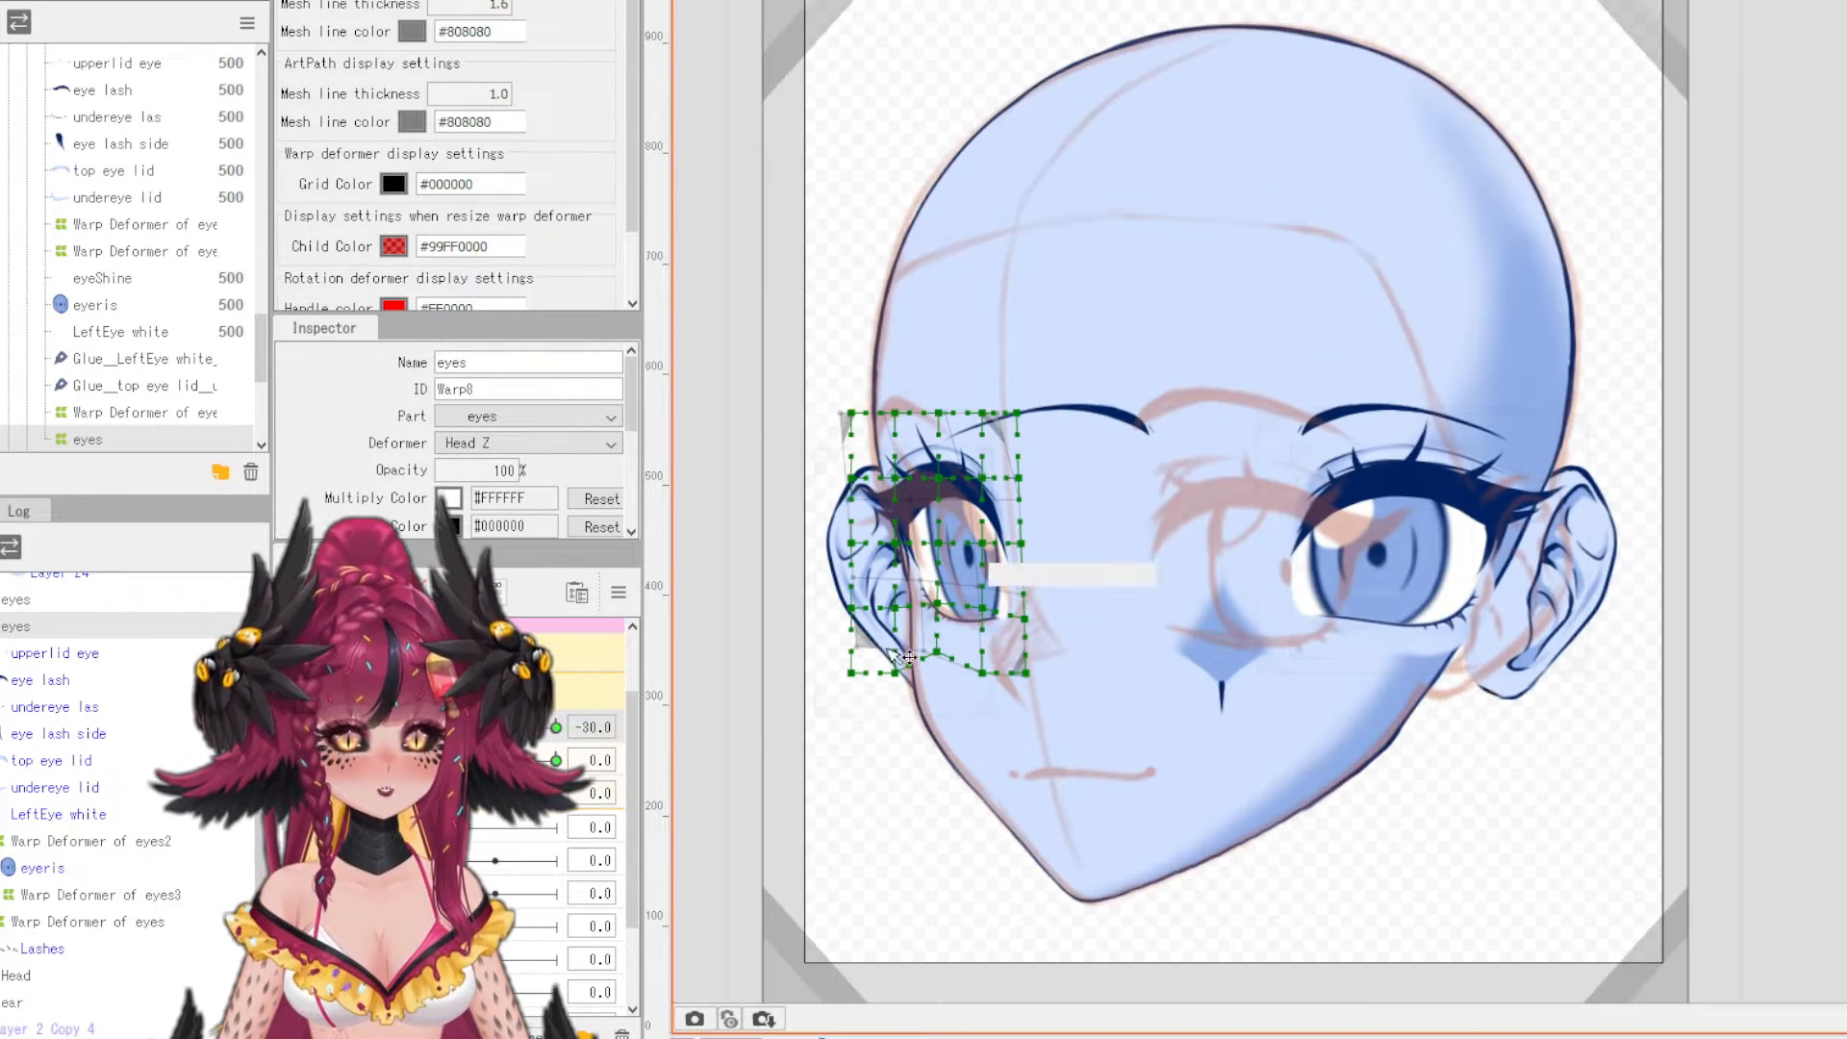
- Set Angle X Phys to 30, reflect the Layer 2 Copy 5 guide horizontally and shift it to match the turned face outline
left_click_drag(434, 727, 566, 736)
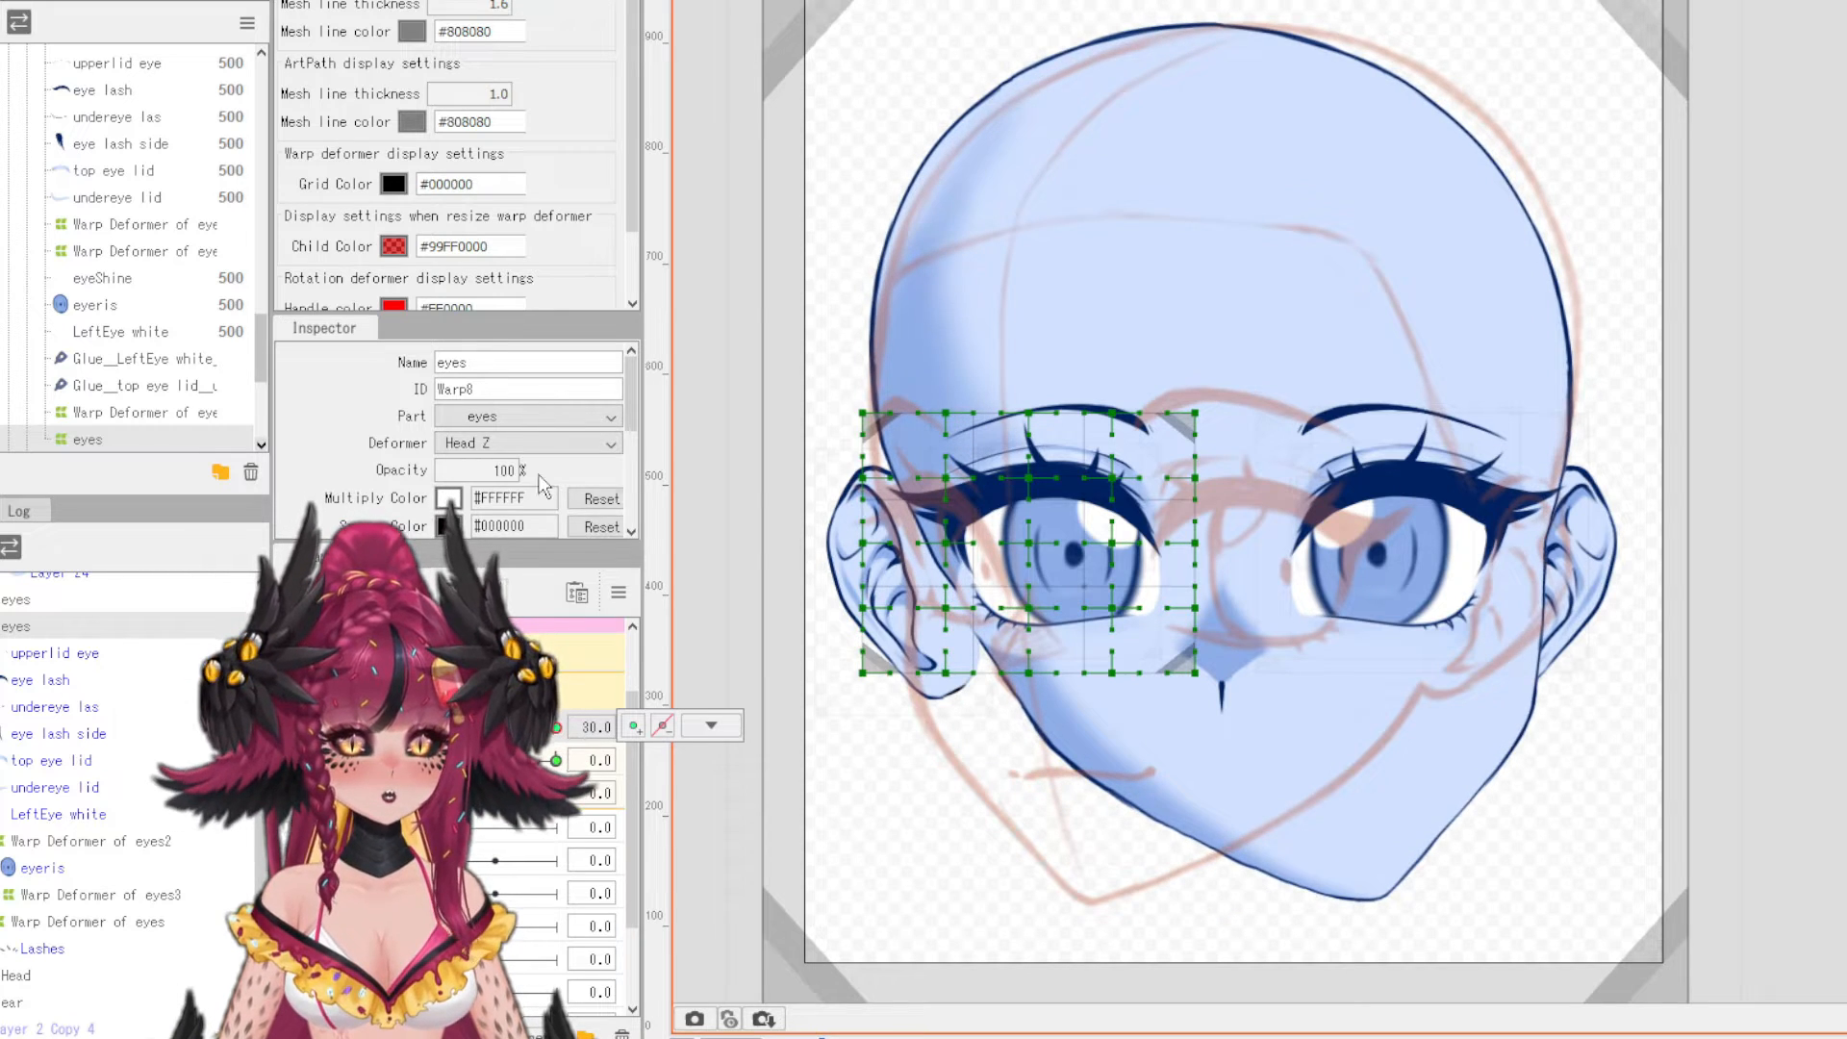
scroll(26, 243, "up", 5)
scroll(34, 221, "up", 5)
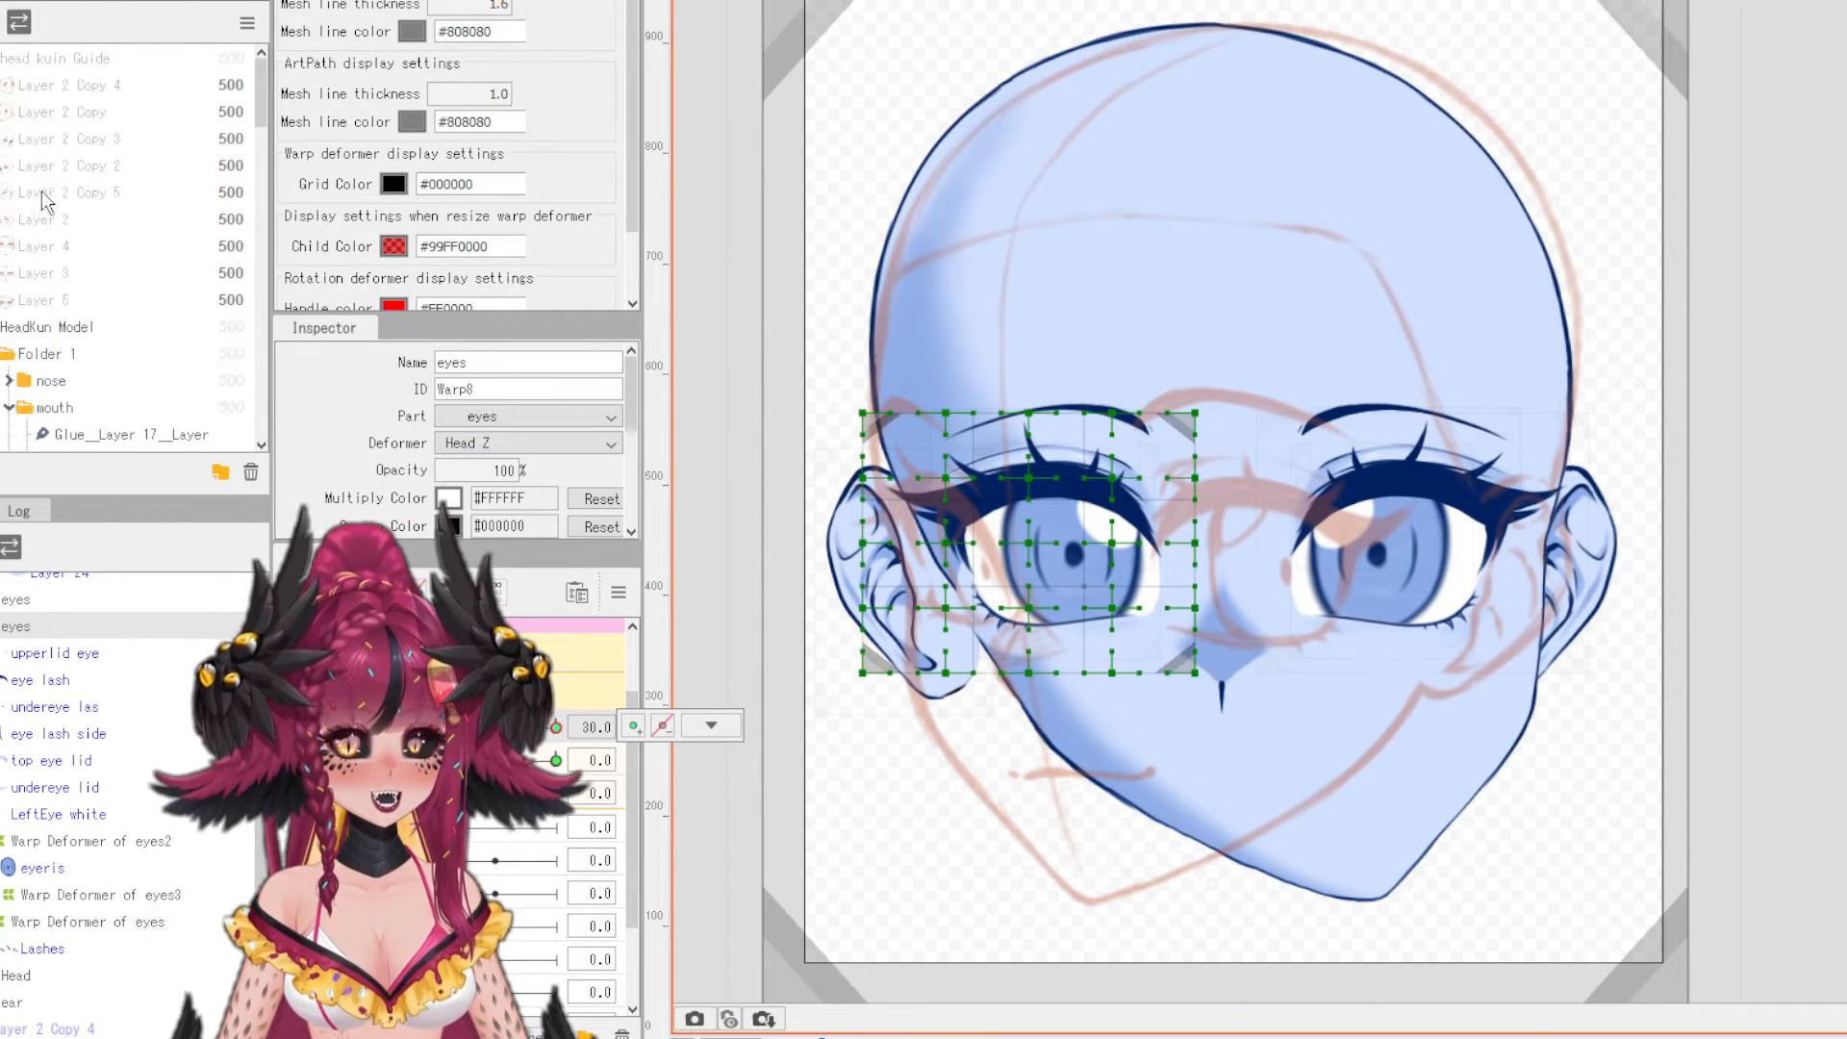
left_click(39, 193)
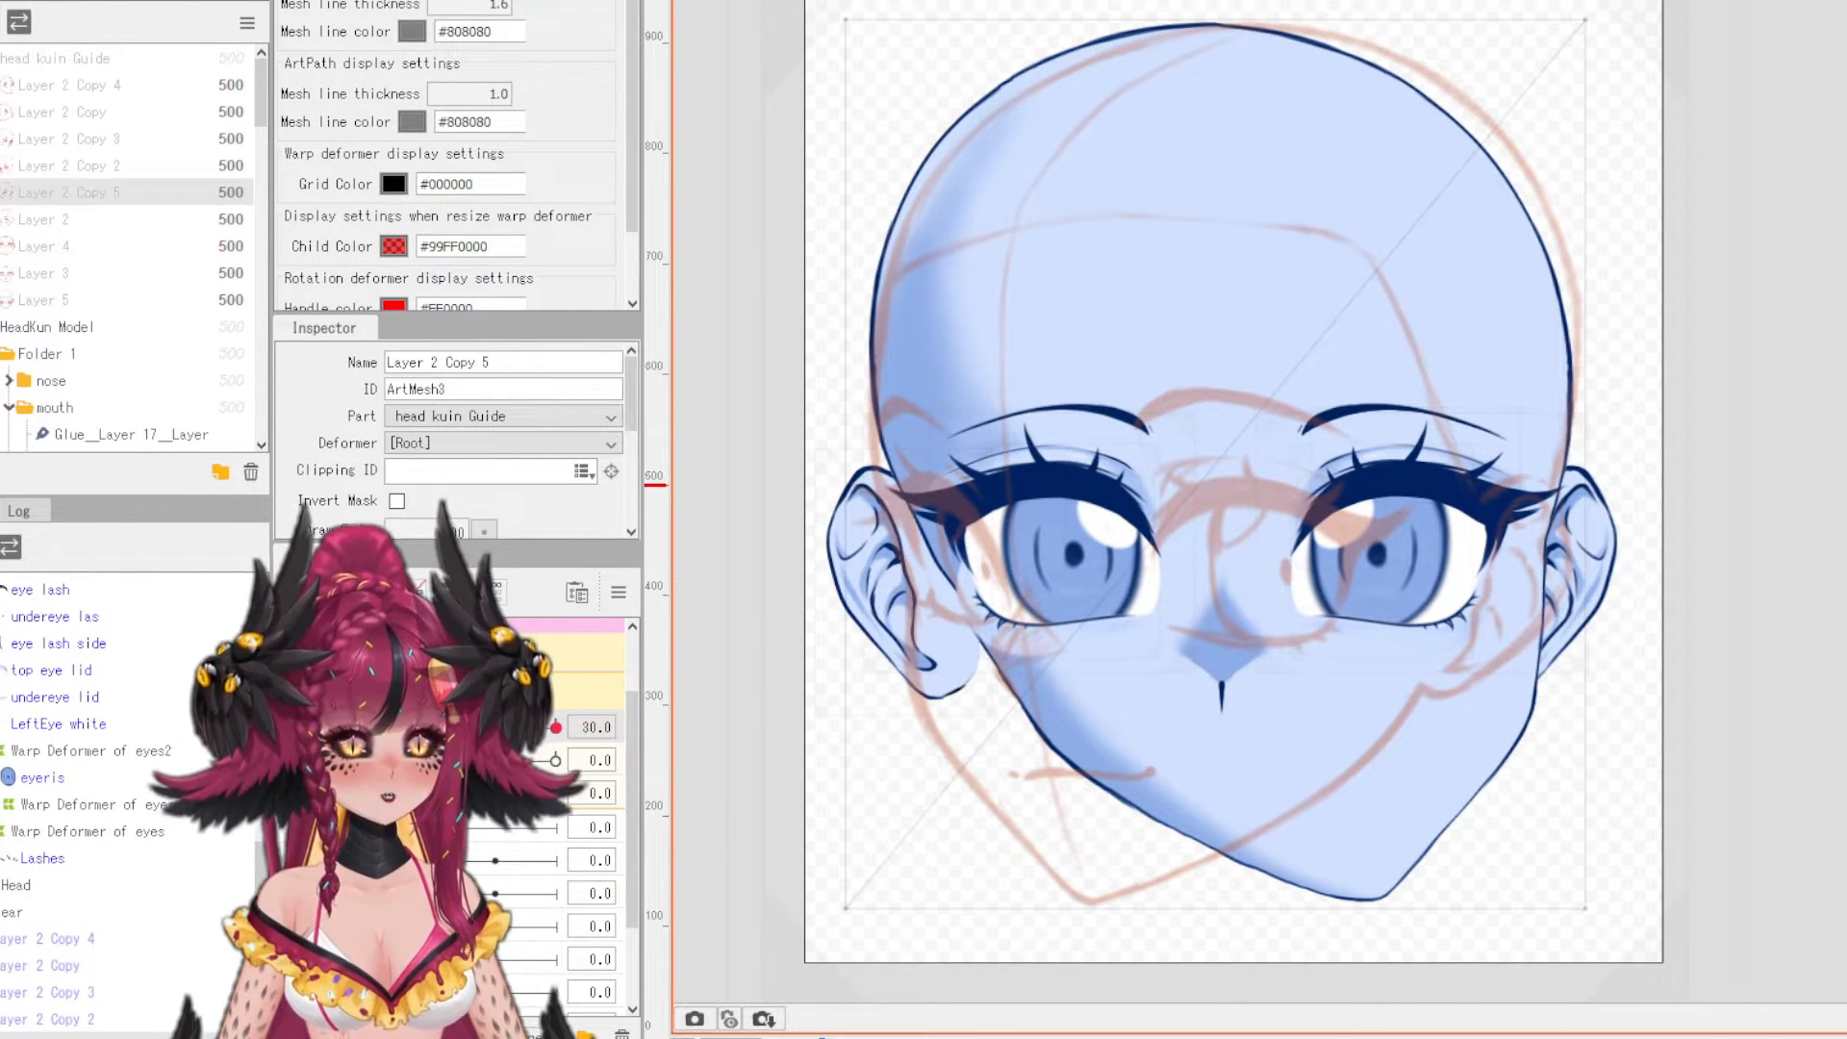
right_click(1775, 356)
left_click(1817, 865)
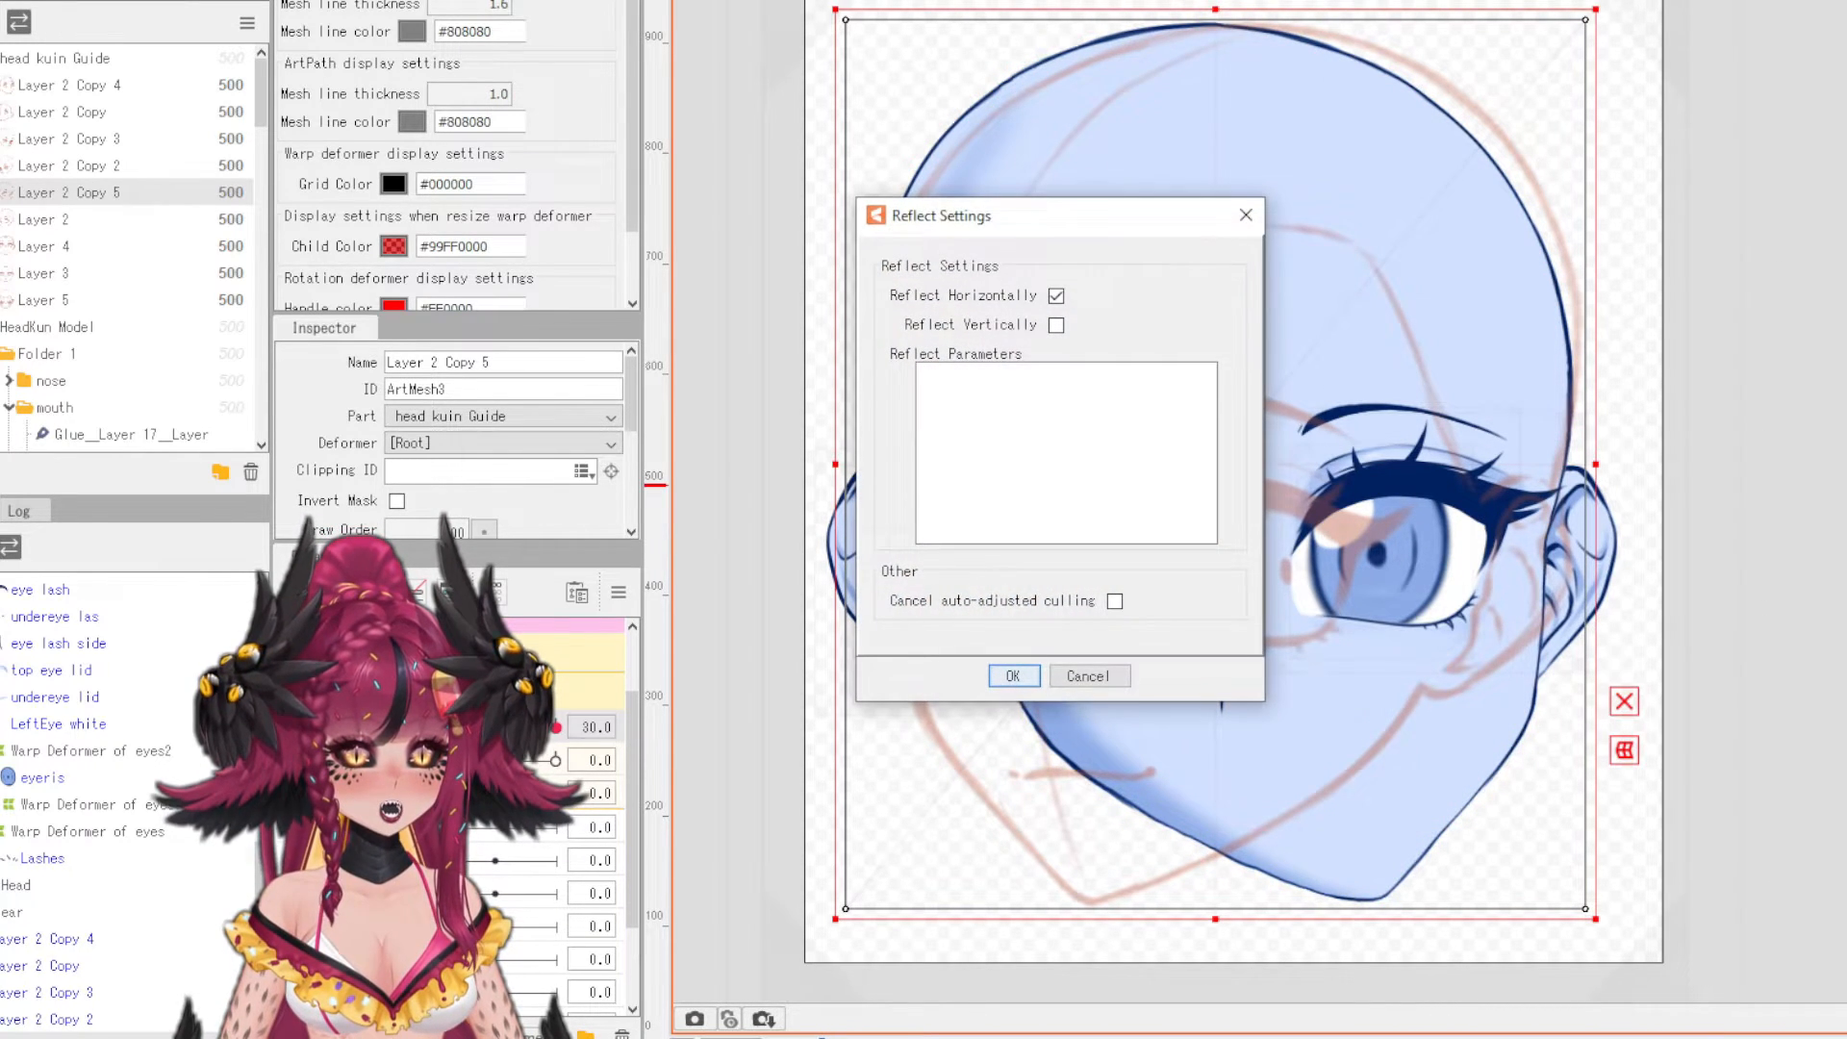
left_click(1014, 677)
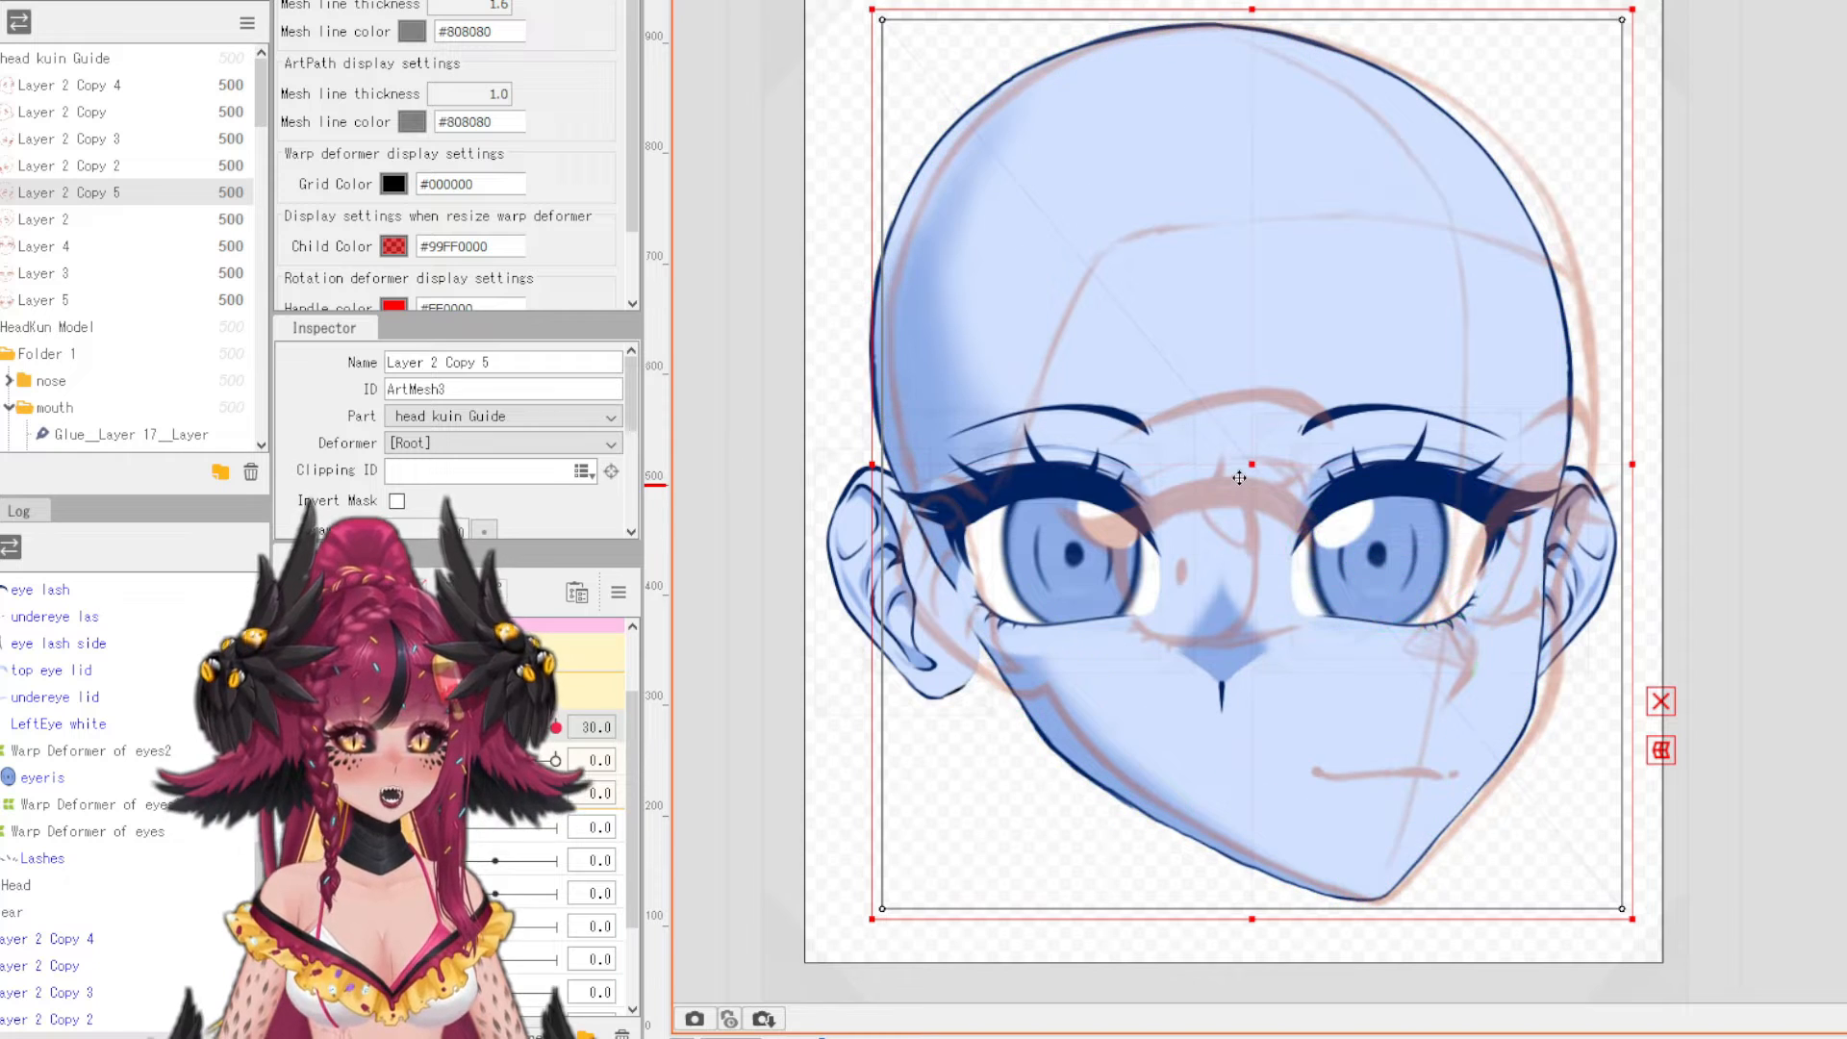
left_click_drag(1245, 468, 1229, 467)
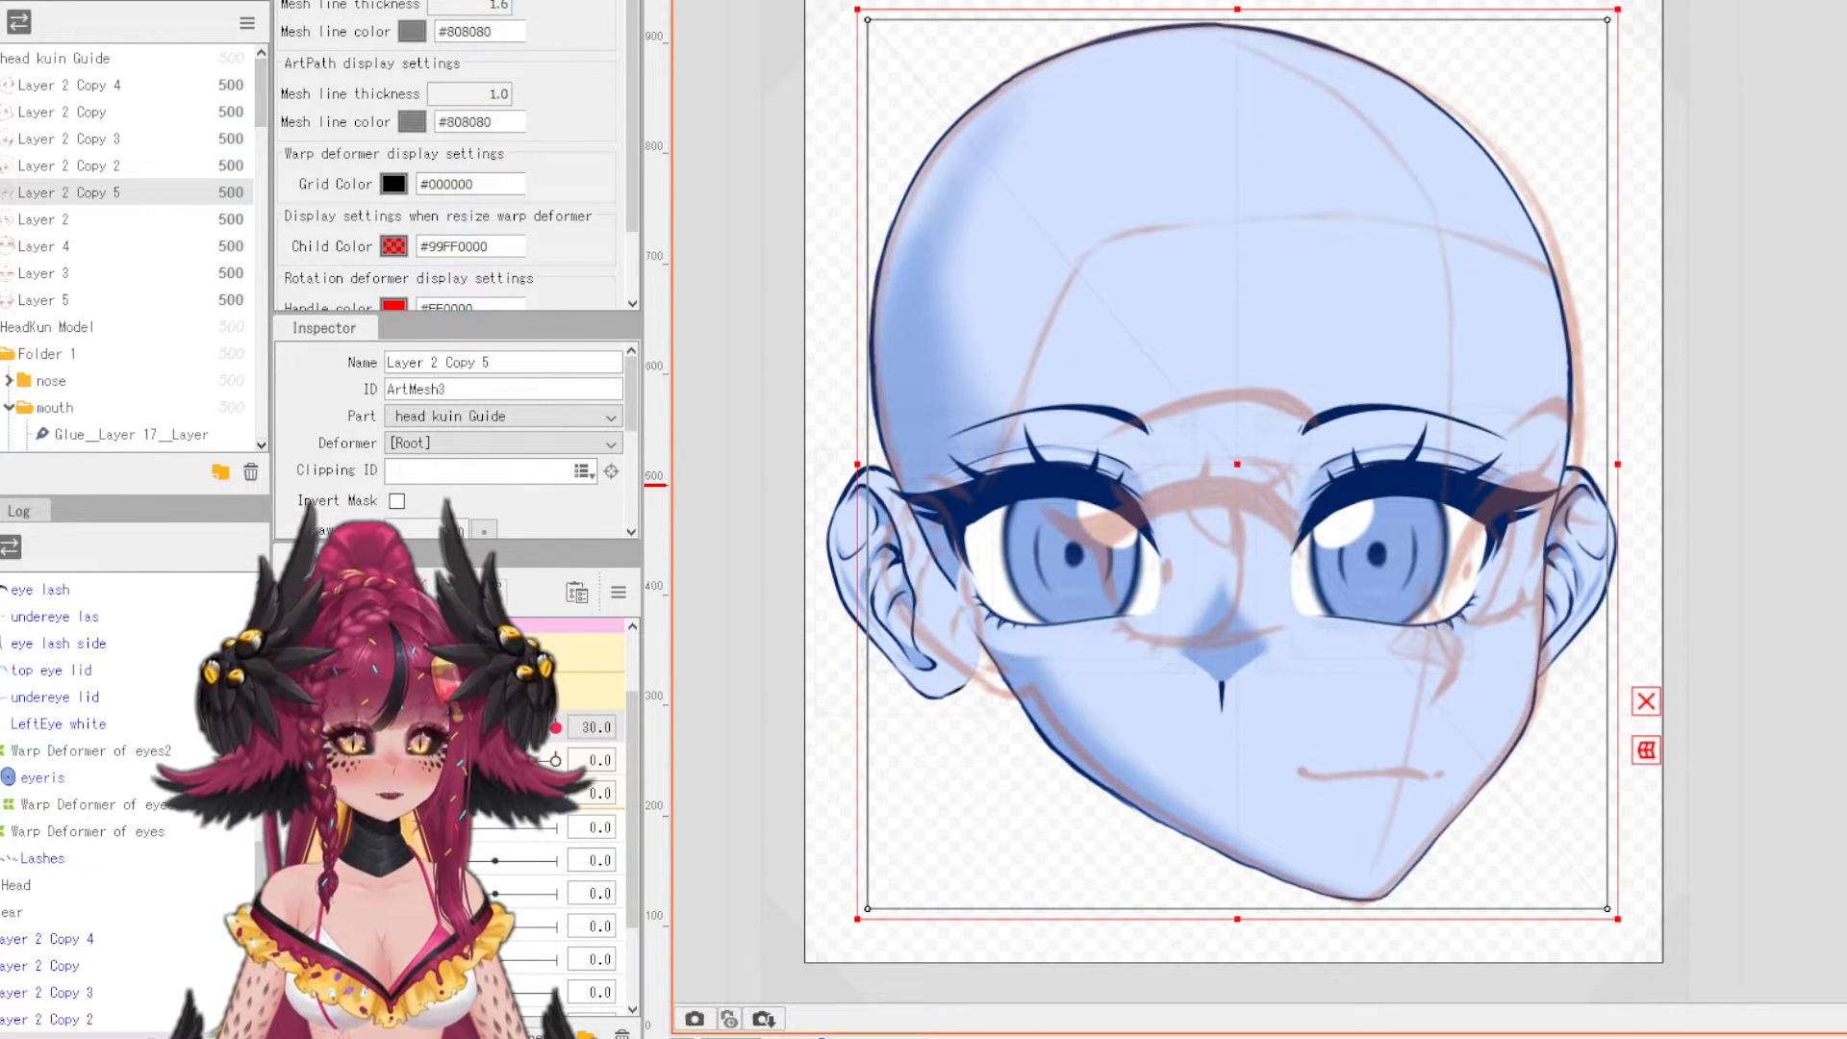
left_click(742, 391)
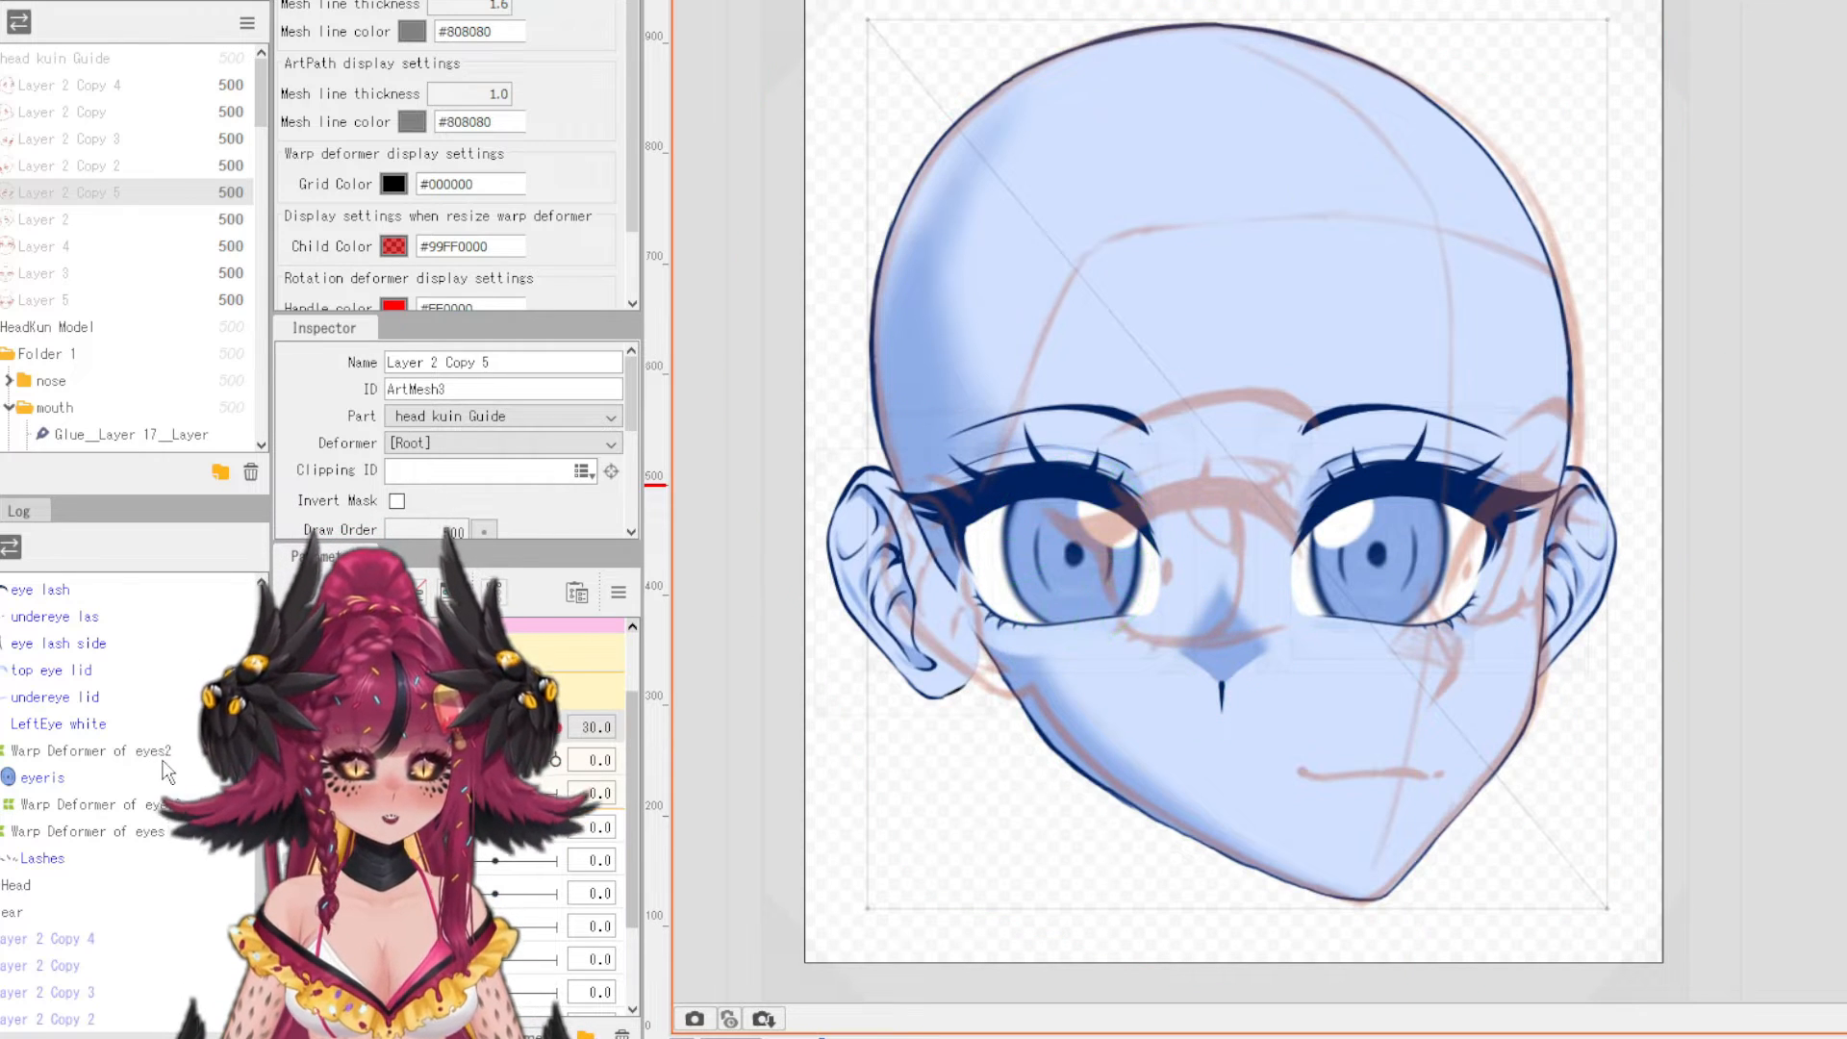
- Move the left-hand eyes deformer onto the mirrored guide's central eye and widen it slightly toward its outer side
scroll(53, 778, "up", 3)
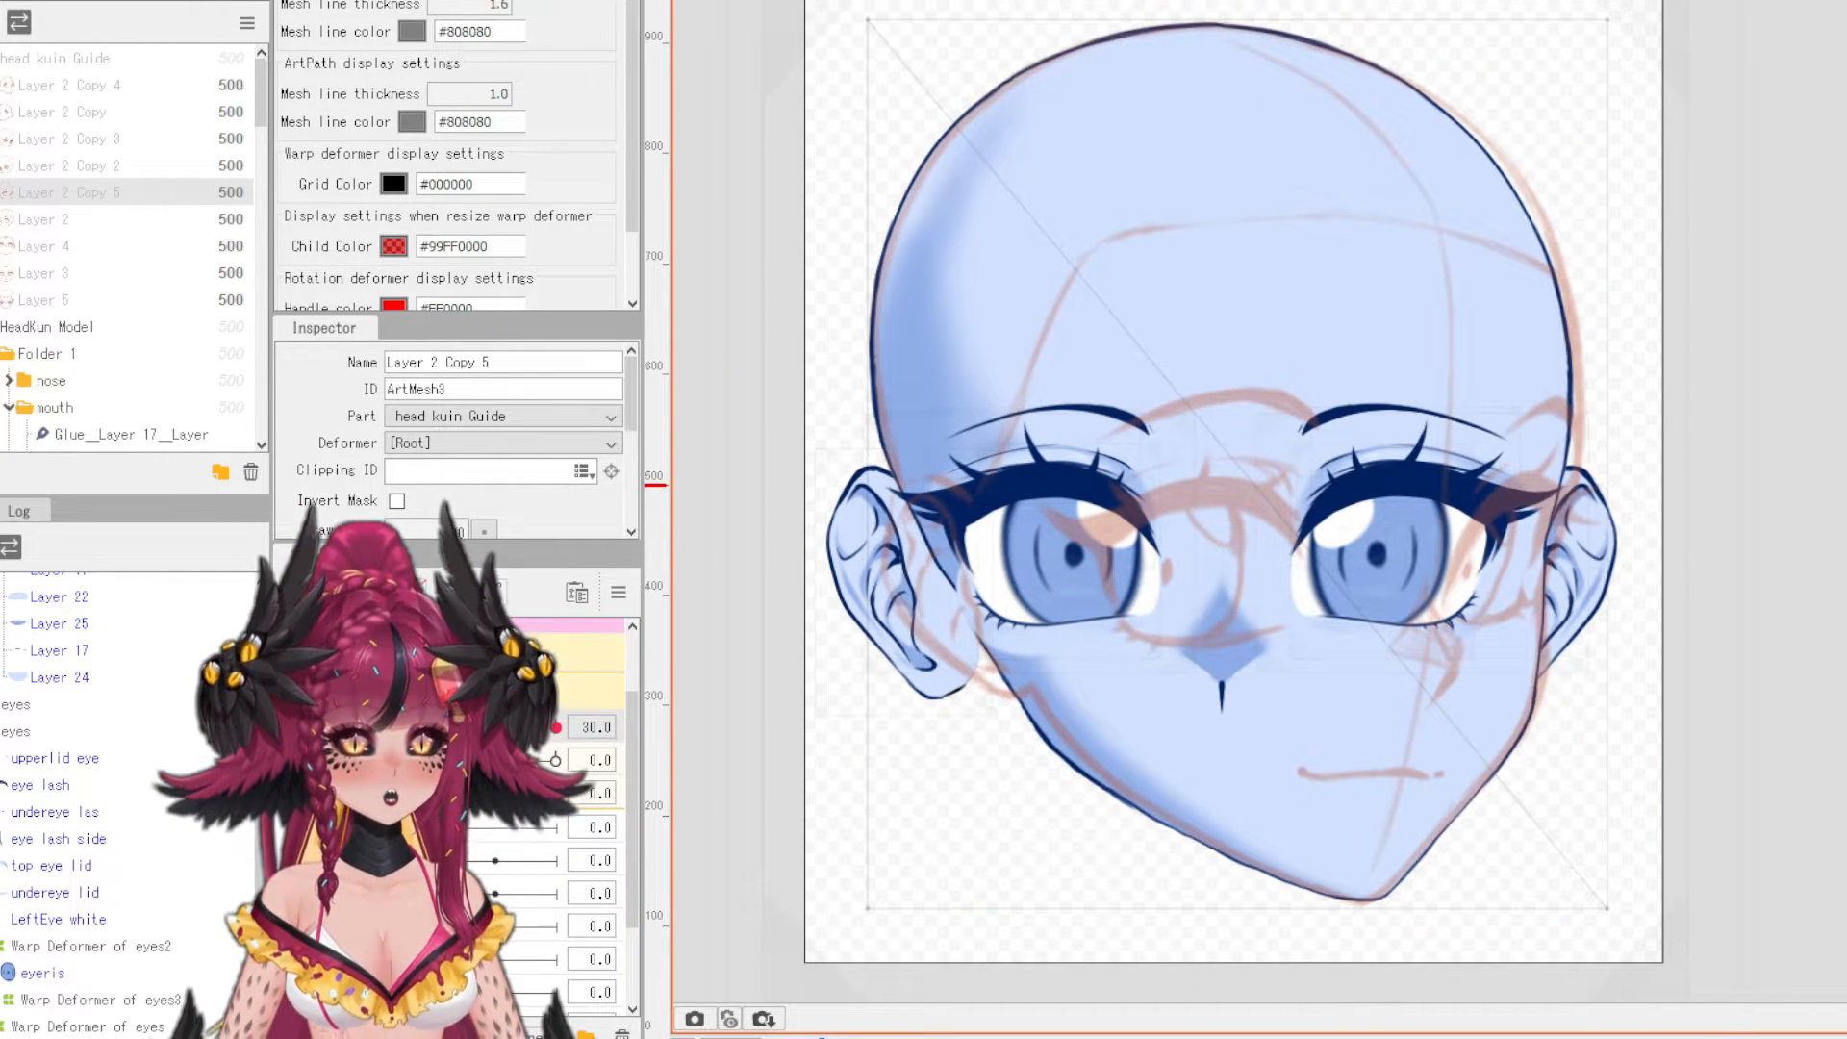
left_click(16, 731)
scroll(1145, 605, "up", 2)
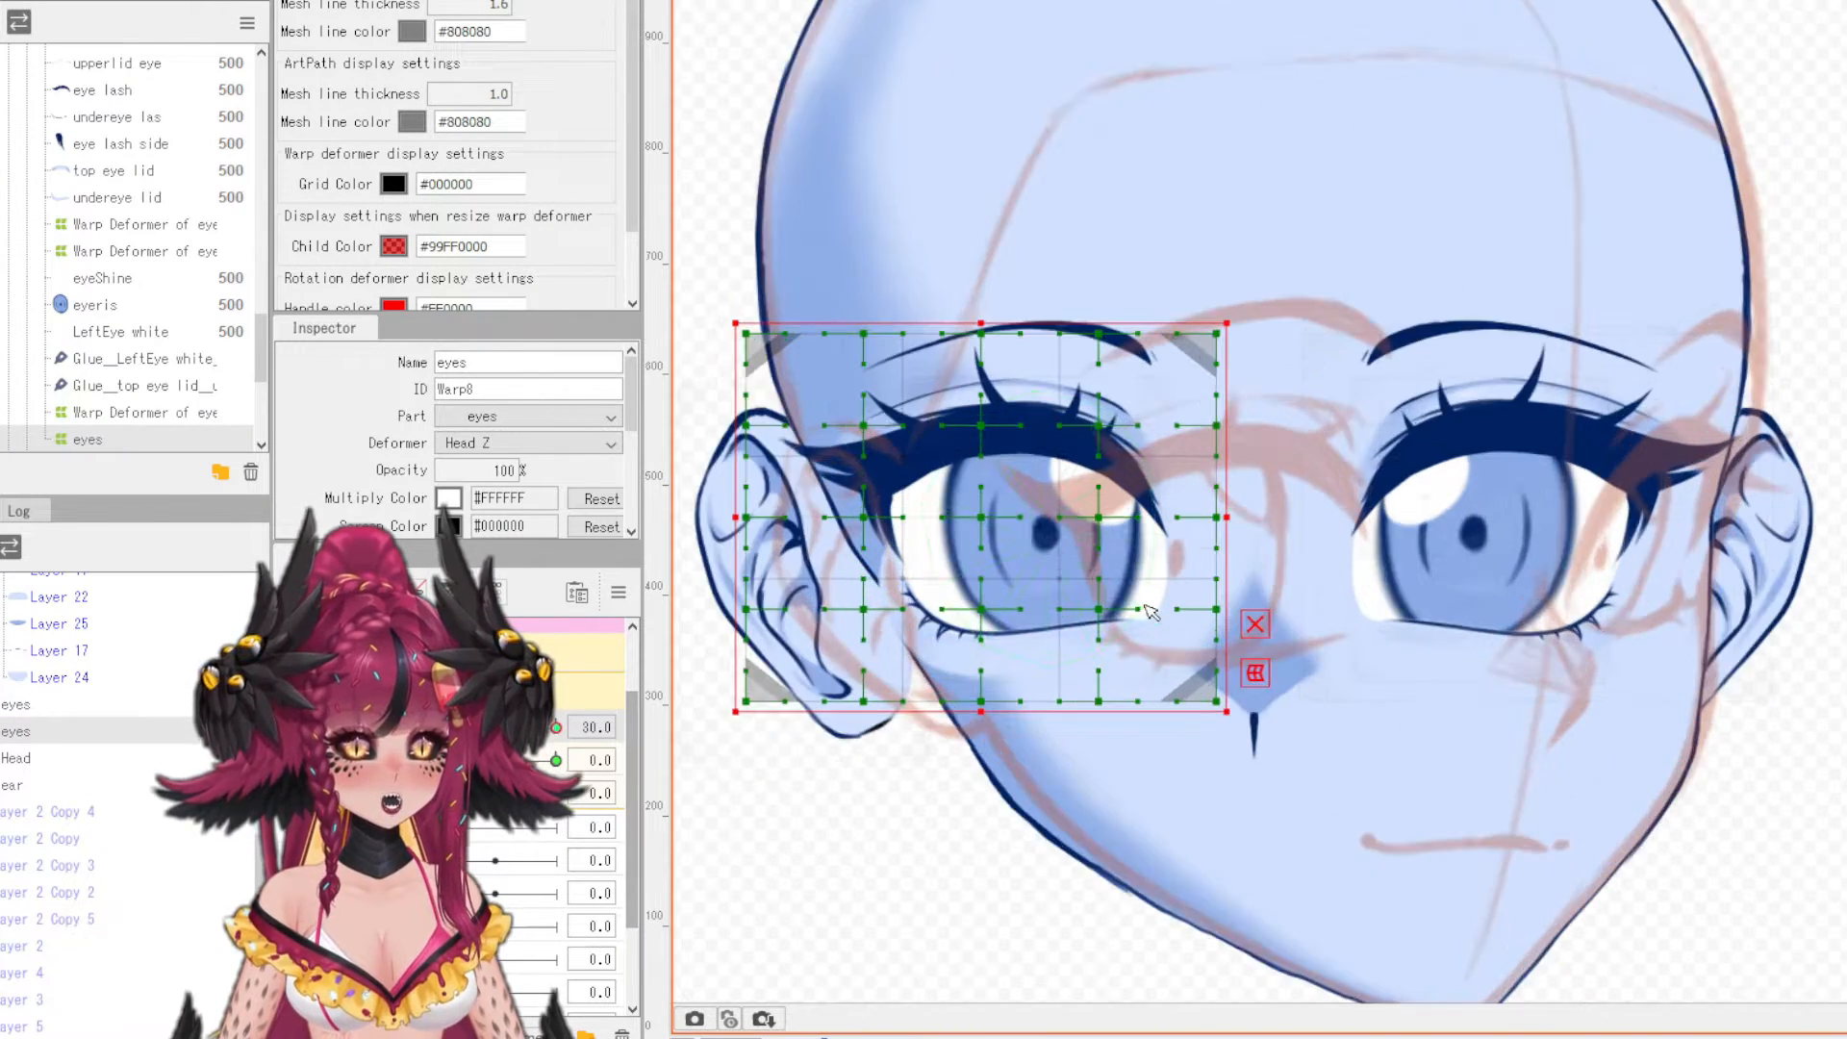
left_click_drag(984, 539, 1197, 603)
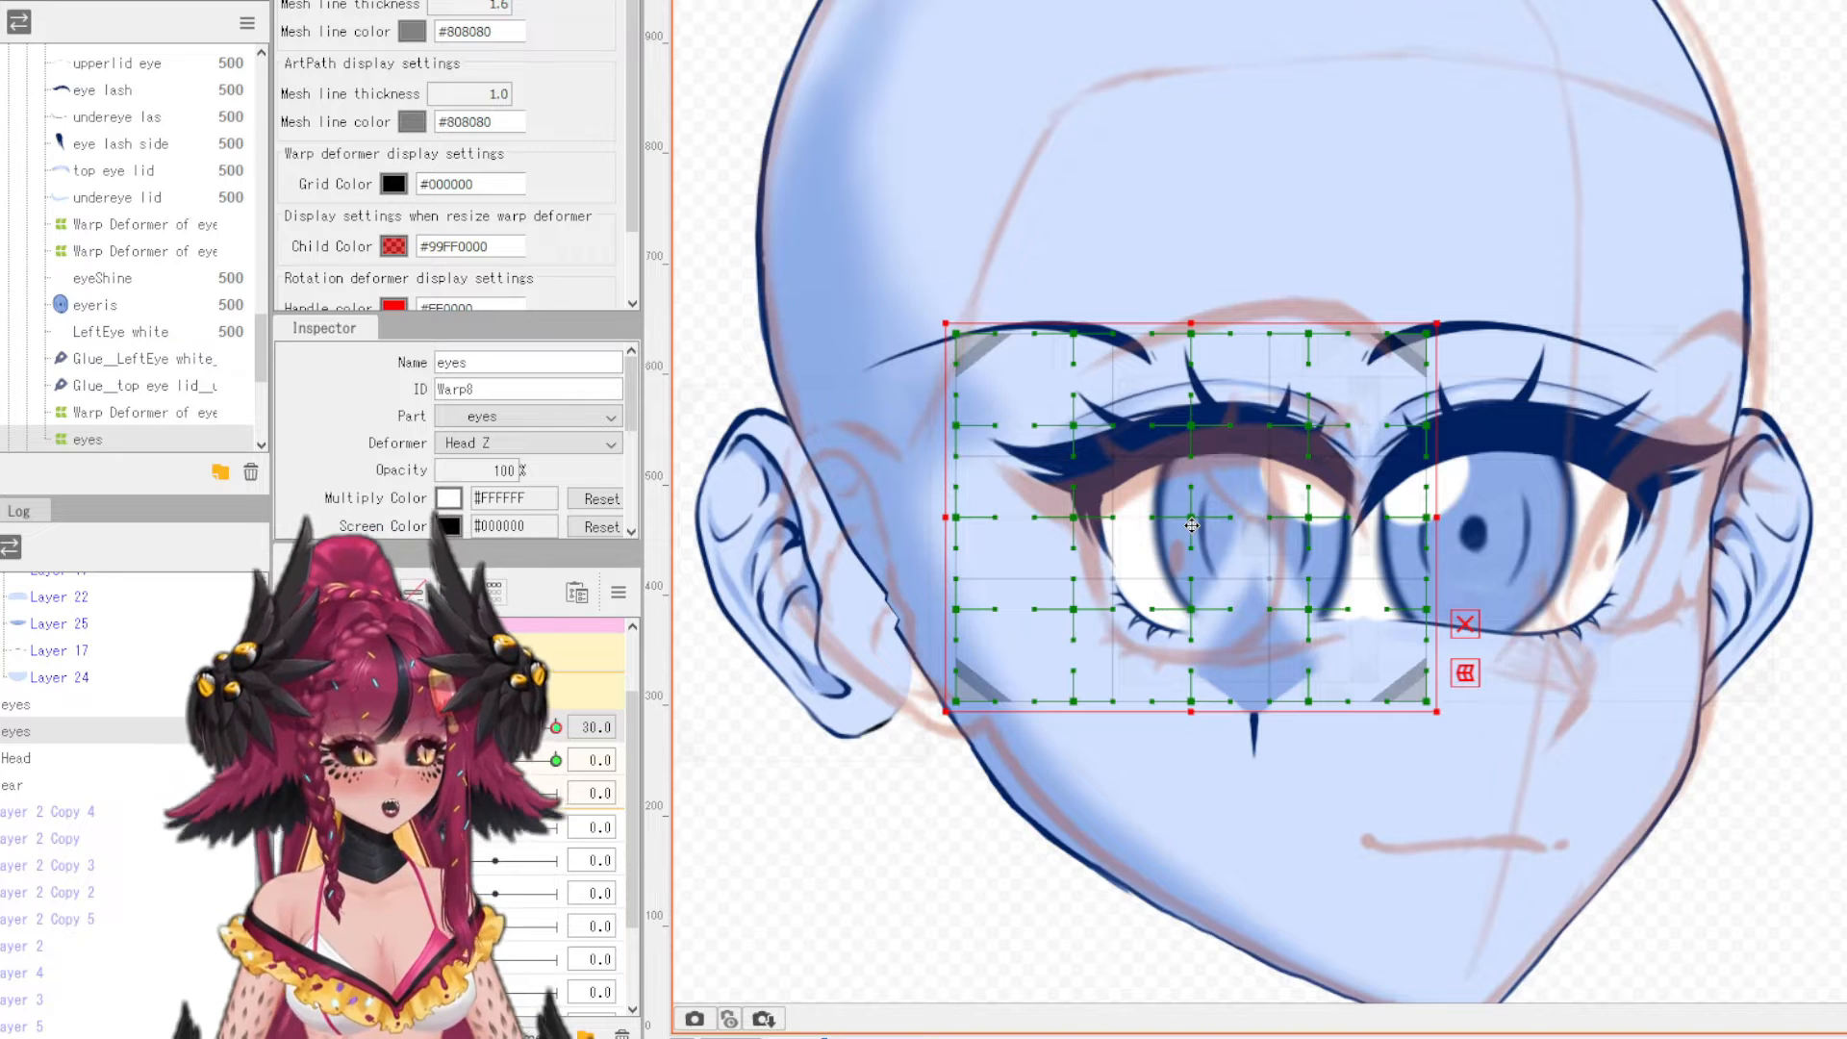
mouse_move(1195, 524)
left_mouse_down()
mouse_move(1195, 547)
mouse_move(1196, 522)
left_mouse_up()
key("ctrl+z")
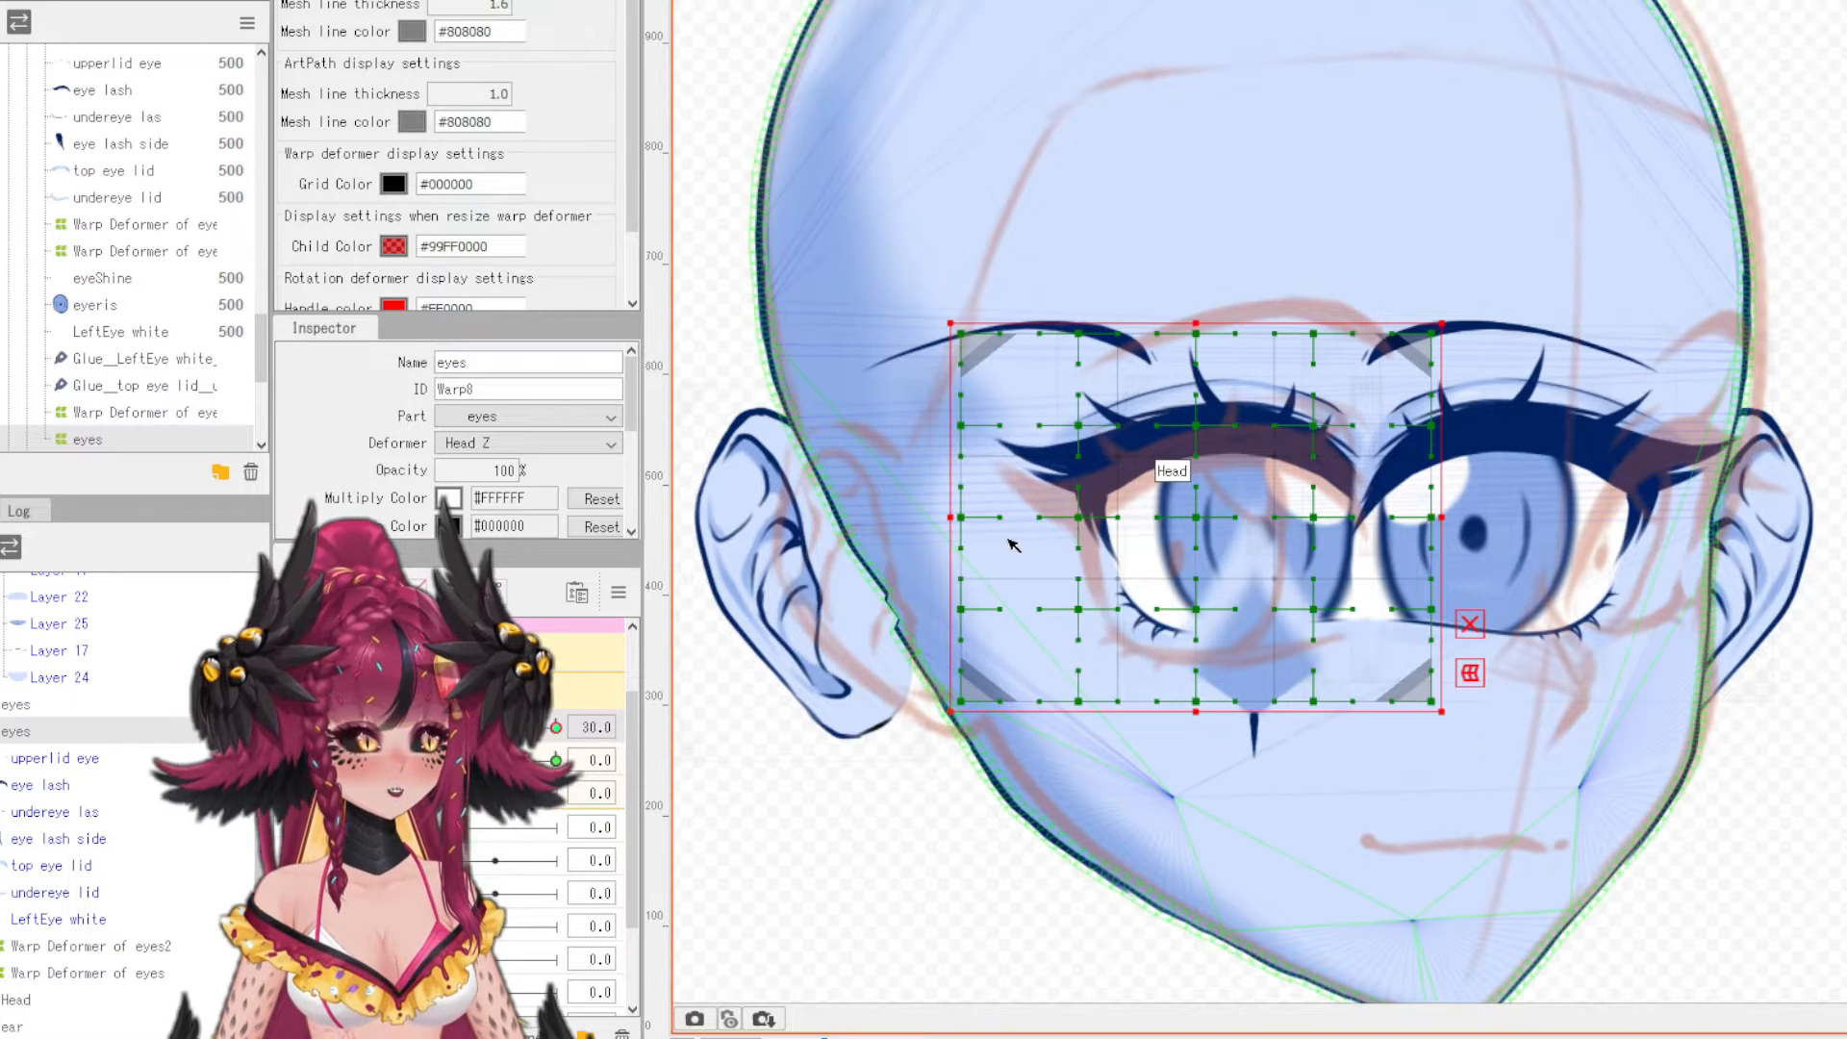
left_click_drag(948, 519, 925, 517)
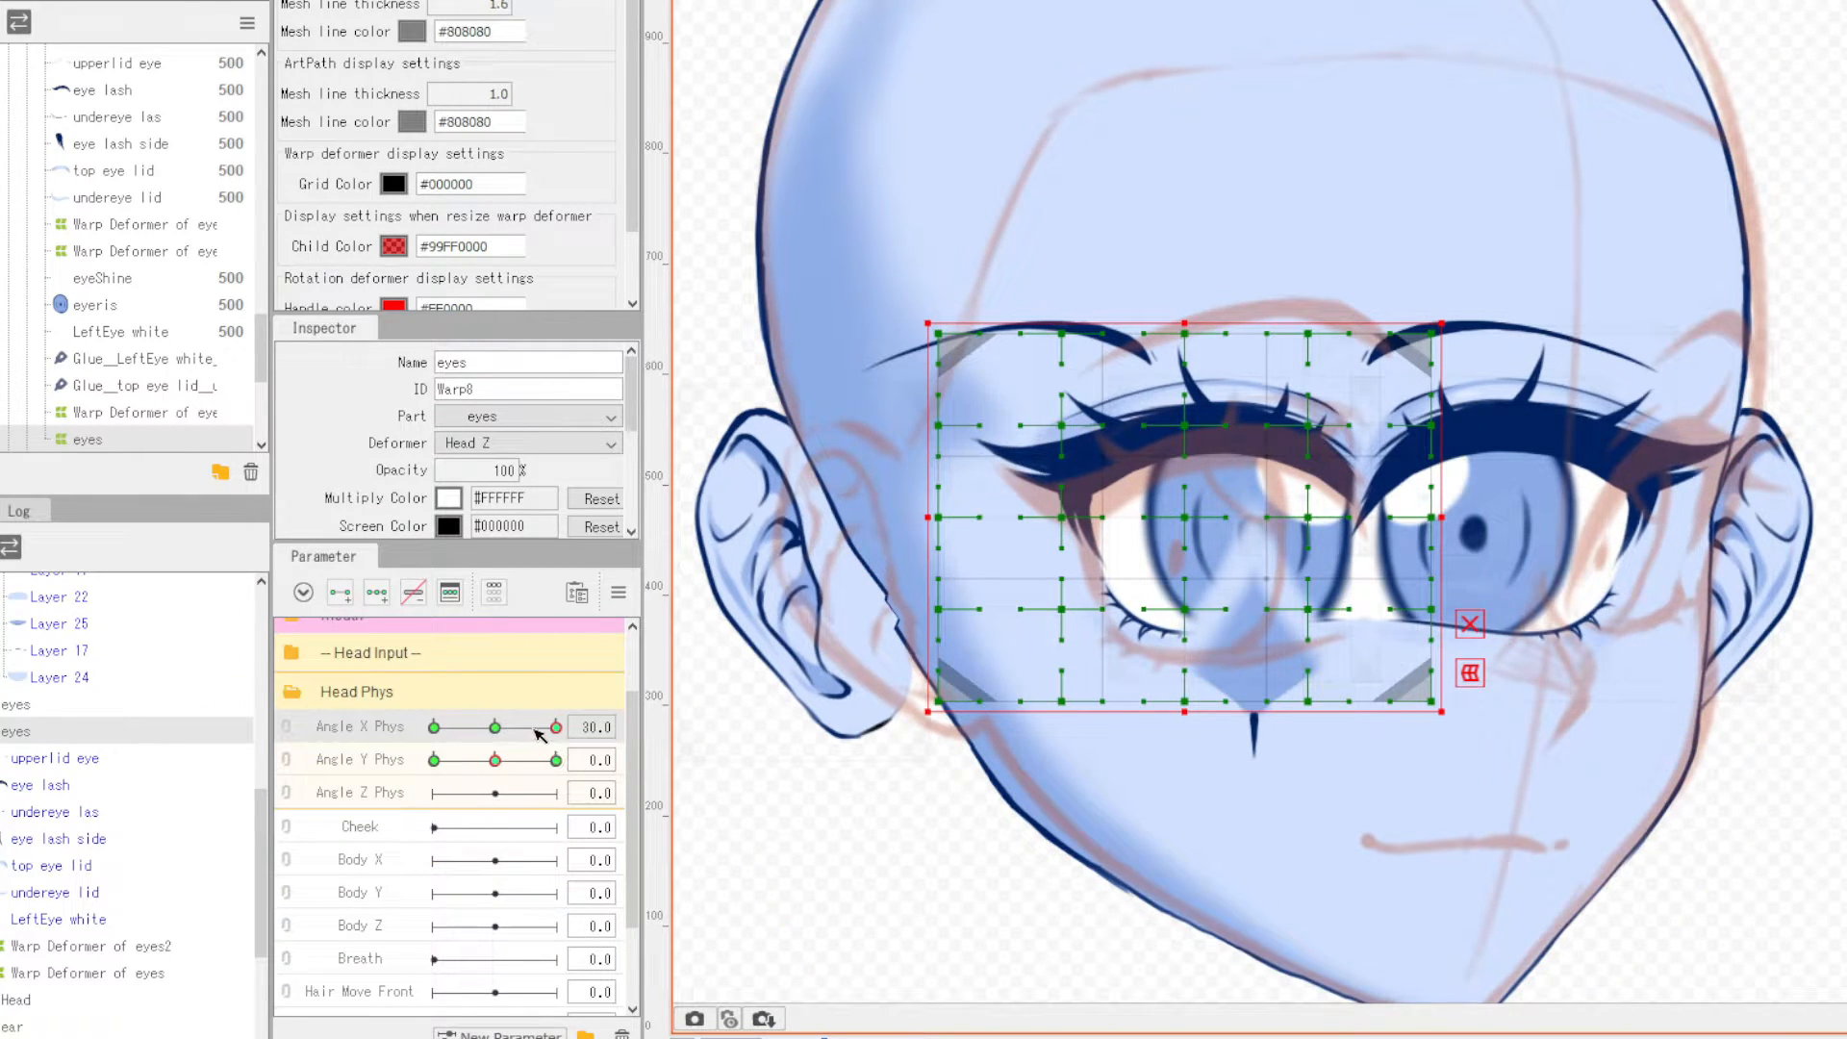
- Return Angle X Phys to 0 and add three keys on both Angle X Phys and Angle Y Phys to the right-hand eyes deformer
left_click_drag(536, 729, 495, 728)
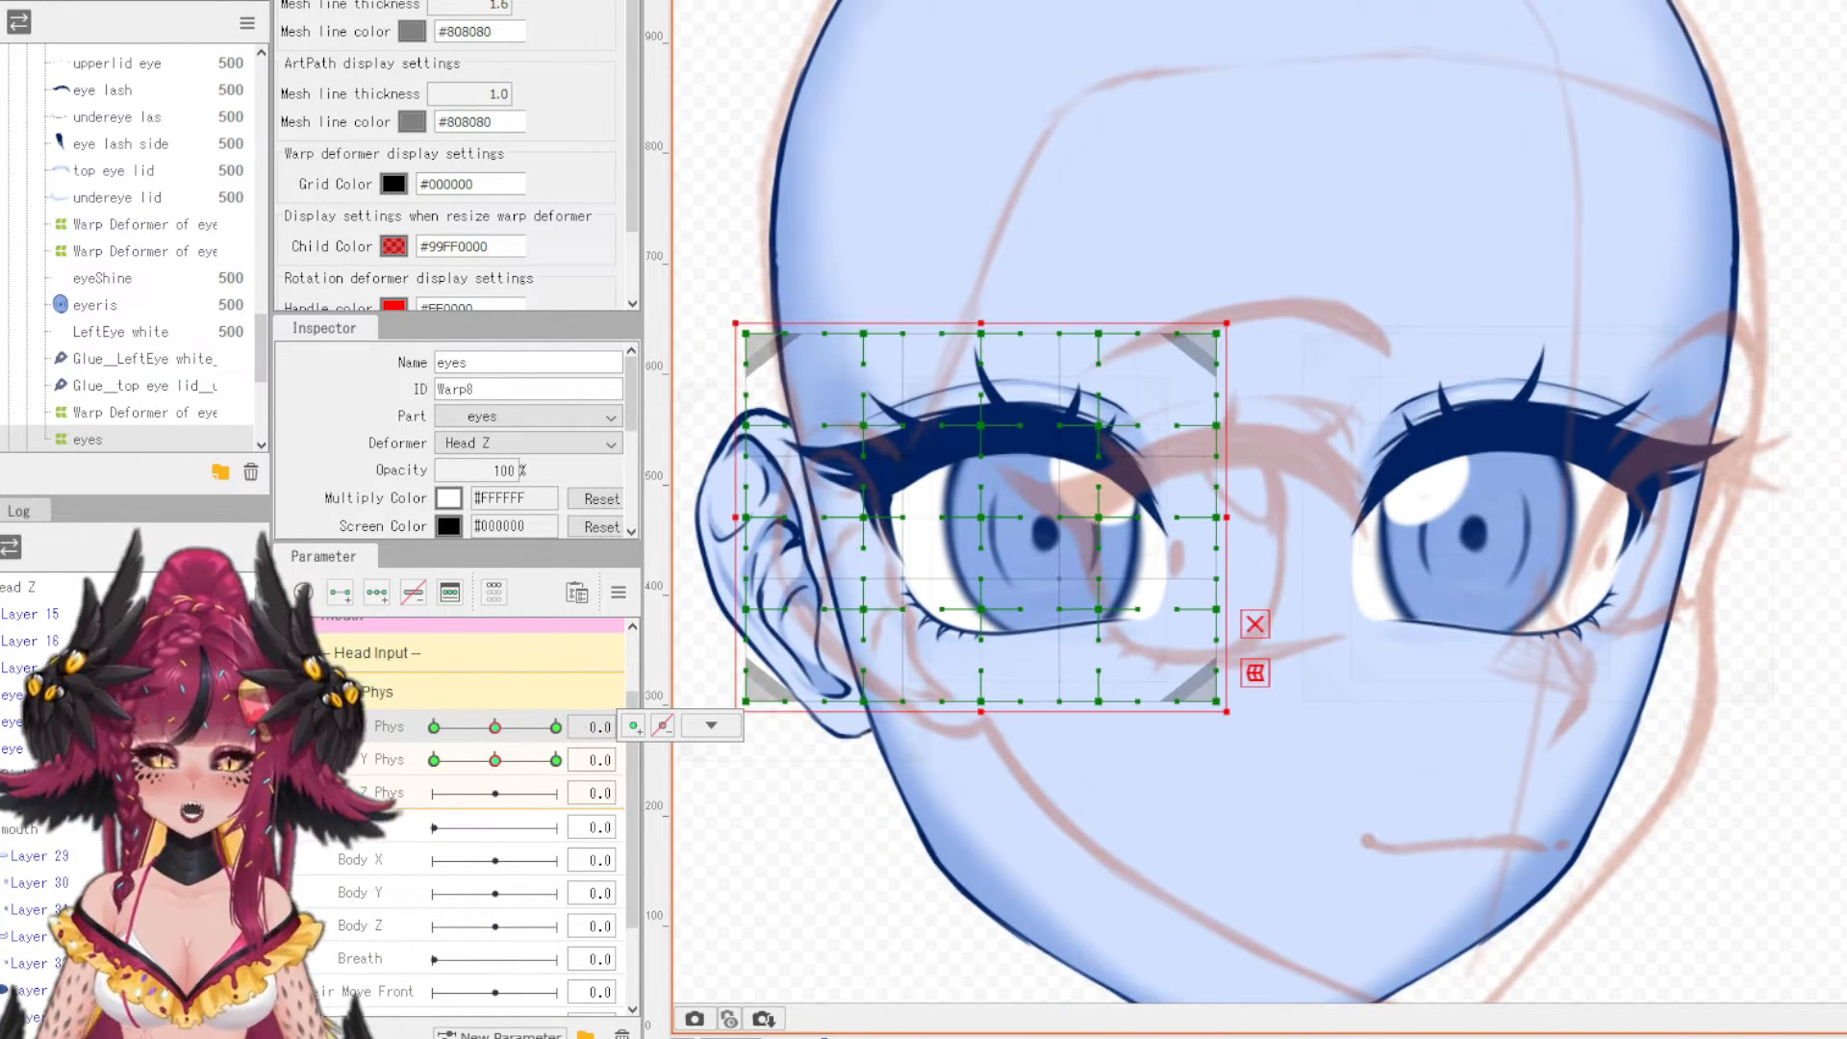
left_click(1539, 520)
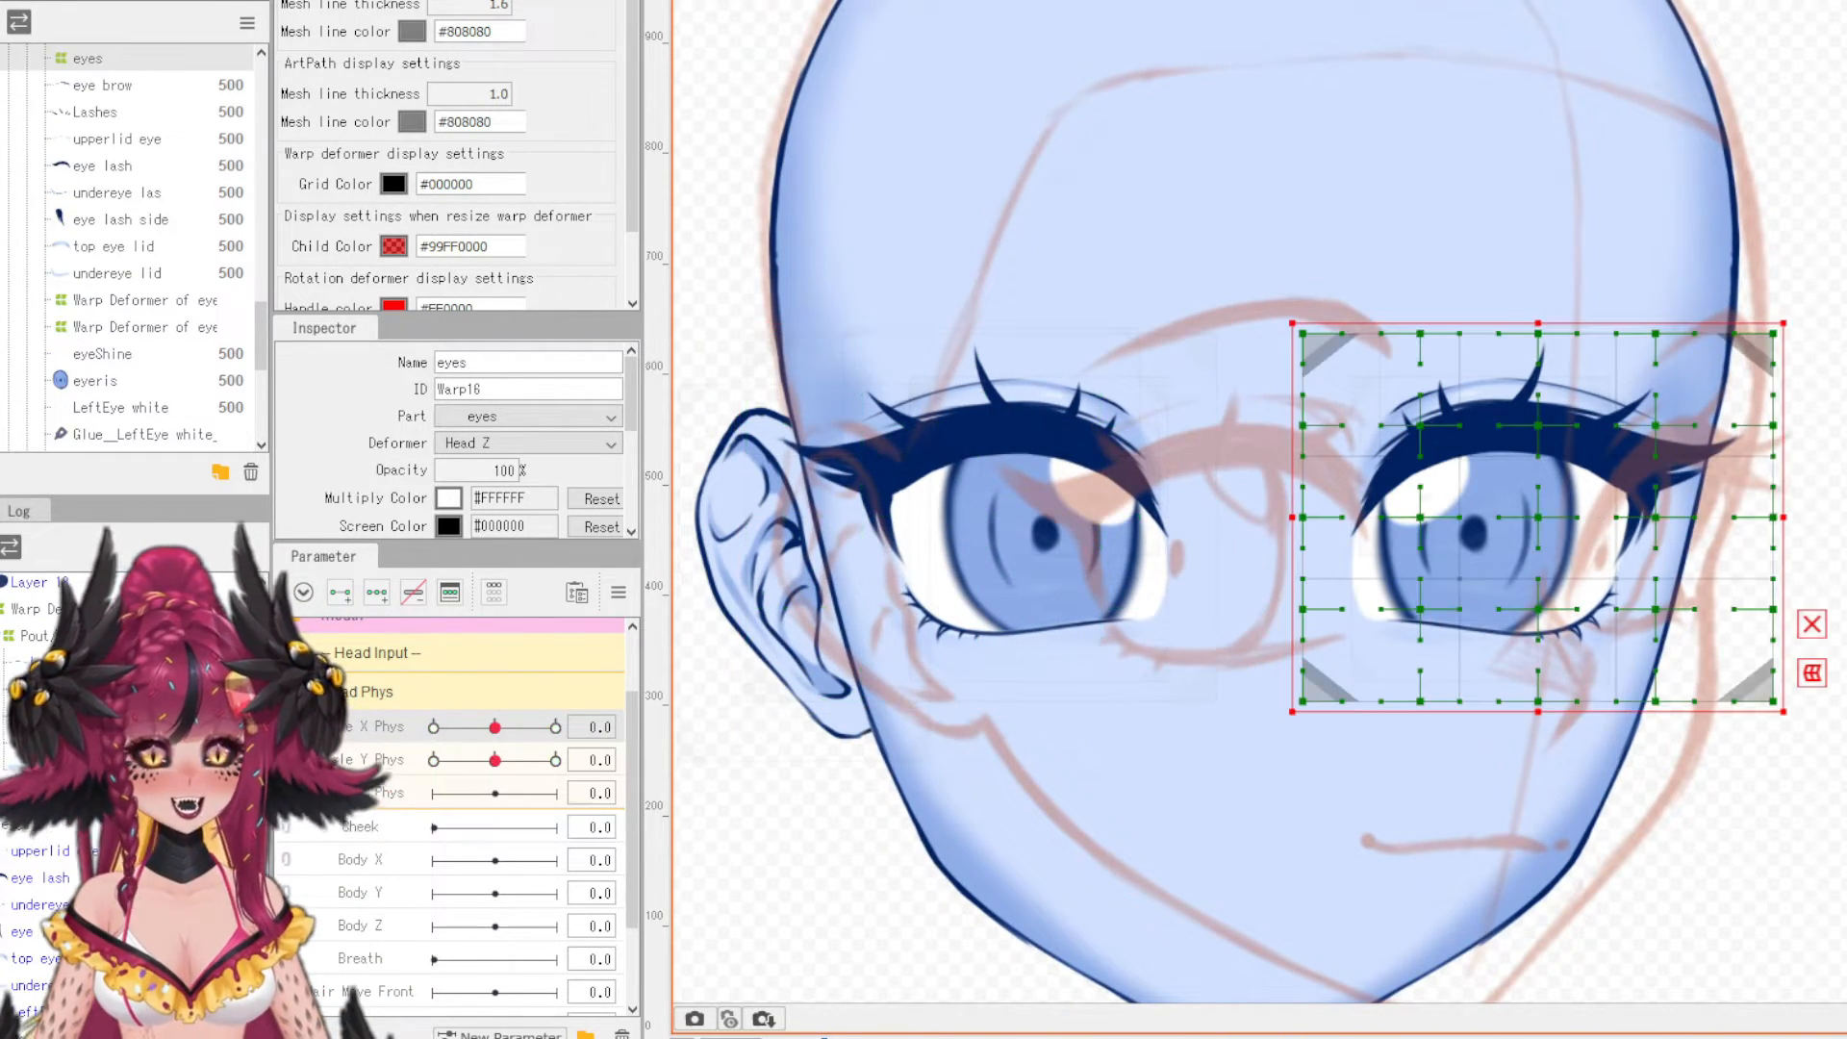
left_click(361, 747)
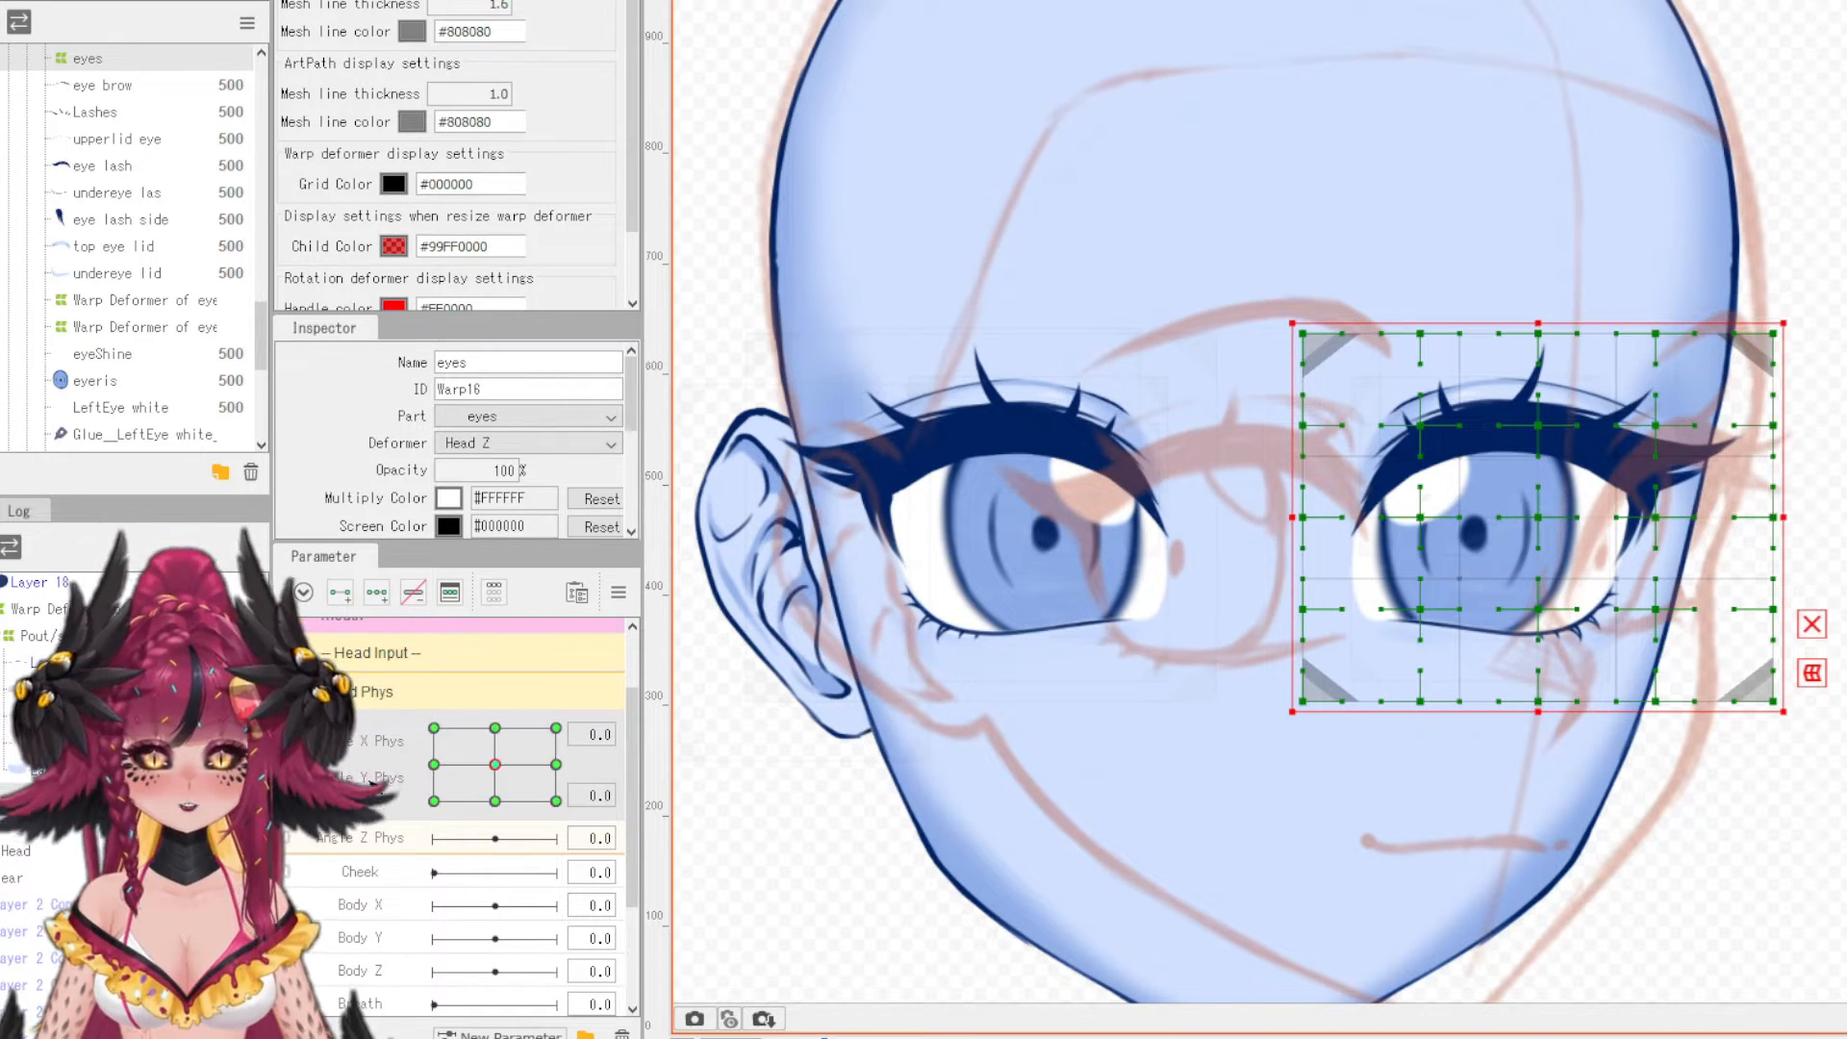
- Set Angle X Phys to 30 and shape the right-hand eyes deformer to the mirrored guide's outer eye with a 2 × 2 temporary deform
left_click_drag(495, 764, 556, 764)
scroll(1539, 519, "up", 5)
left_click(1573, 697)
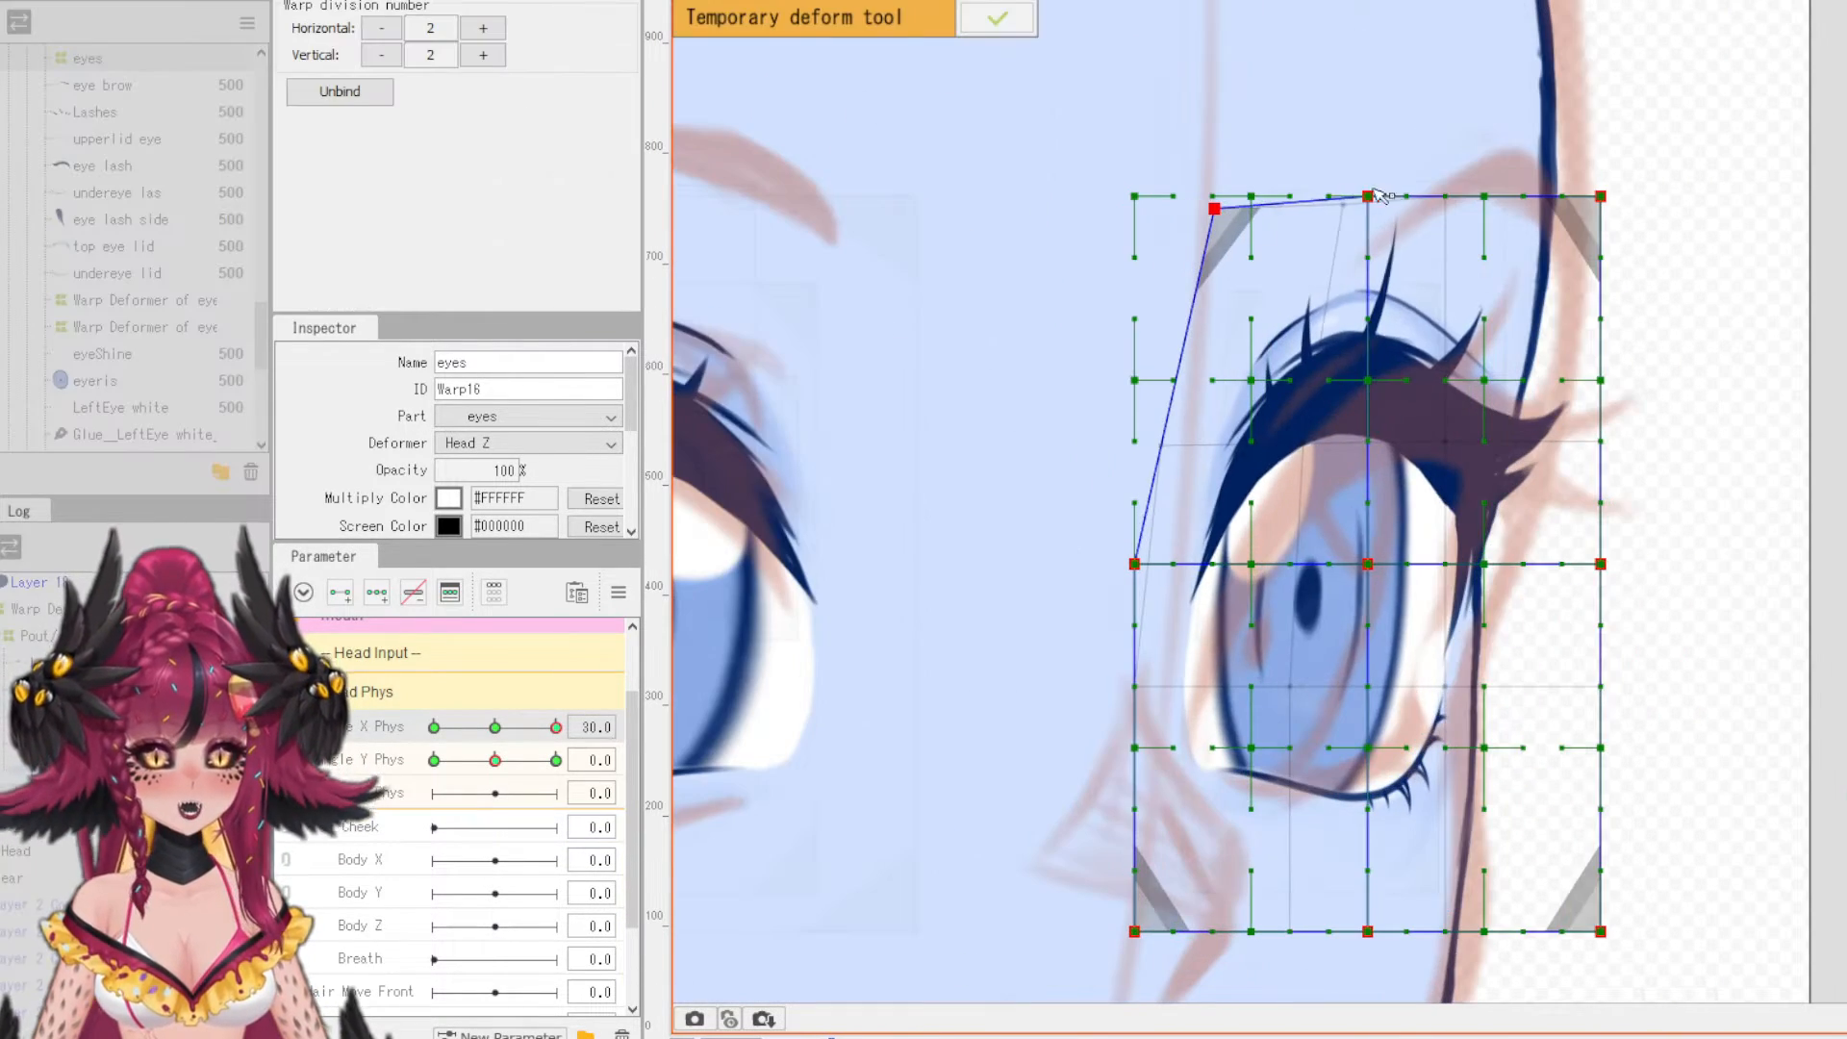
left_click_drag(1378, 195, 1457, 210)
mouse_move(1601, 197)
left_mouse_down()
mouse_move(1671, 206)
mouse_move(1632, 210)
left_mouse_up()
left_click_drag(1136, 565, 1164, 568)
left_click_drag(1135, 932, 1141, 956)
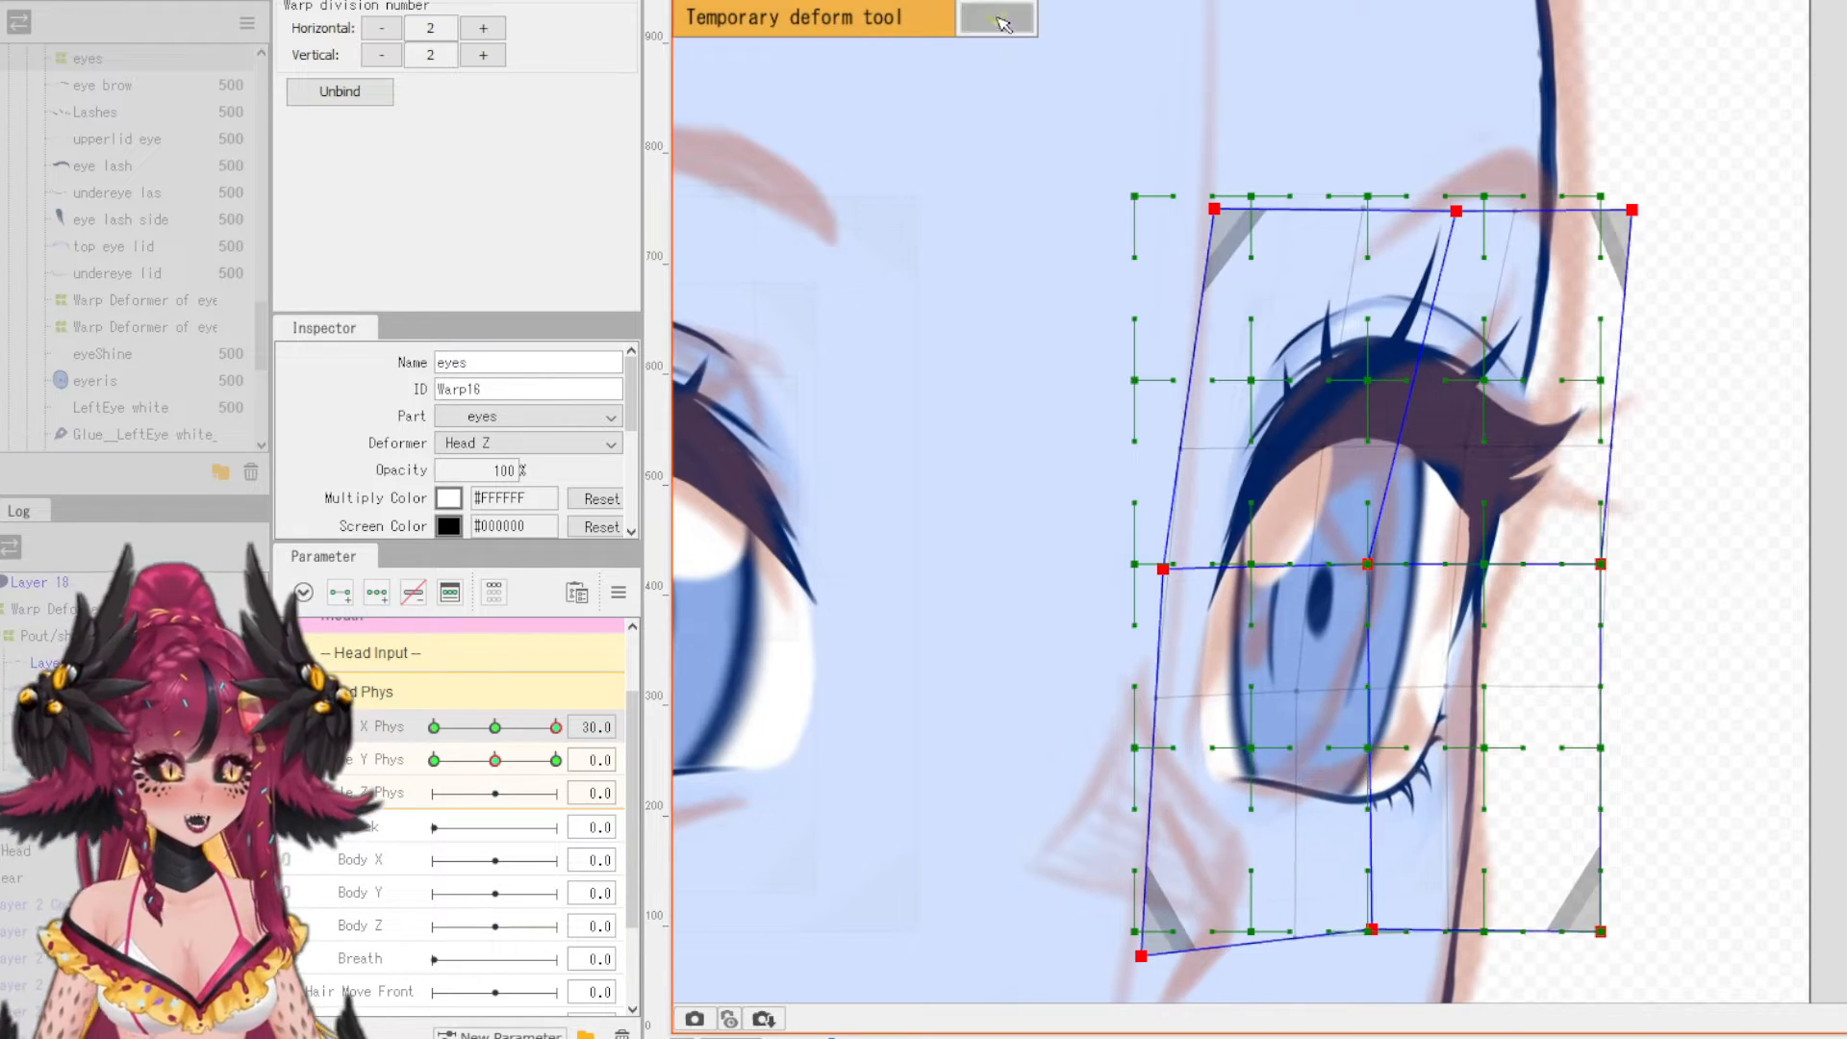
left_click(1000, 23)
scroll(1633, 486, "down", 5)
left_click(1633, 487)
- Set Angle X Phys to -30 and shift the right-hand eyes deformer toward the centre of the face
left_click(495, 727)
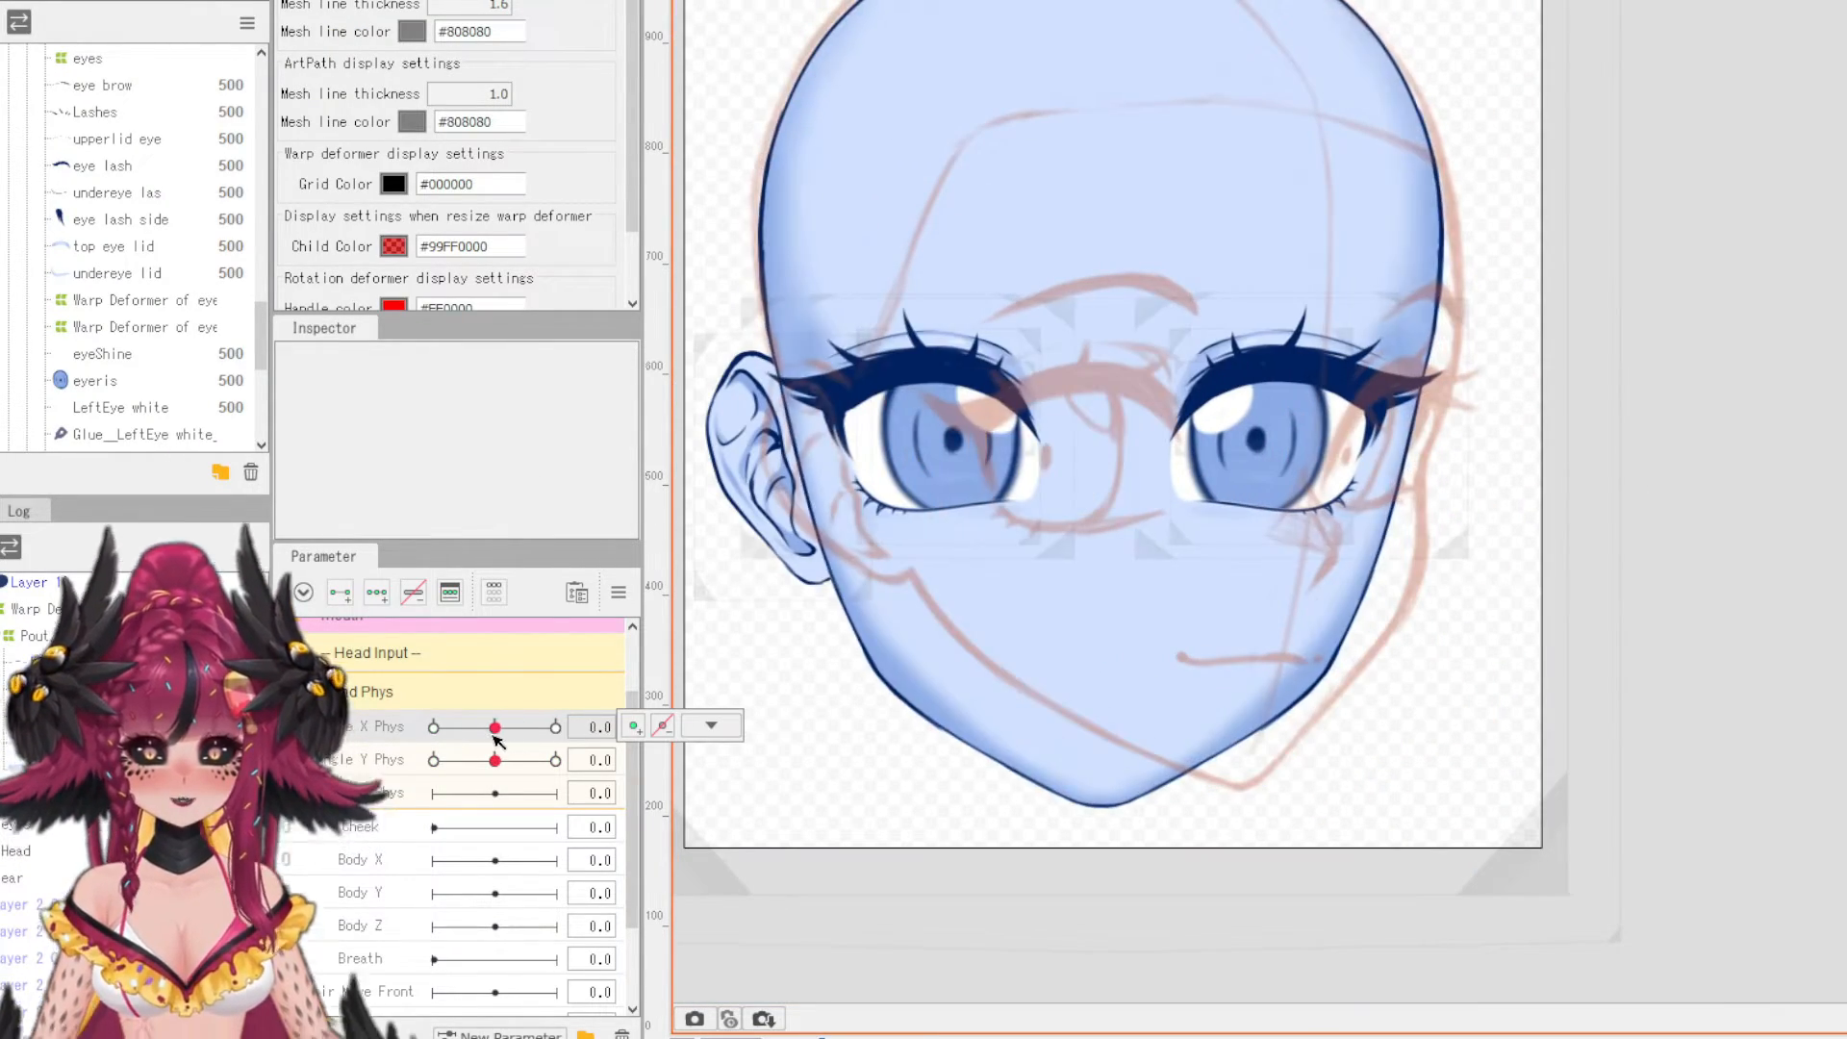
left_click(1034, 428)
left_click(434, 727)
scroll(1174, 481, "up", 3)
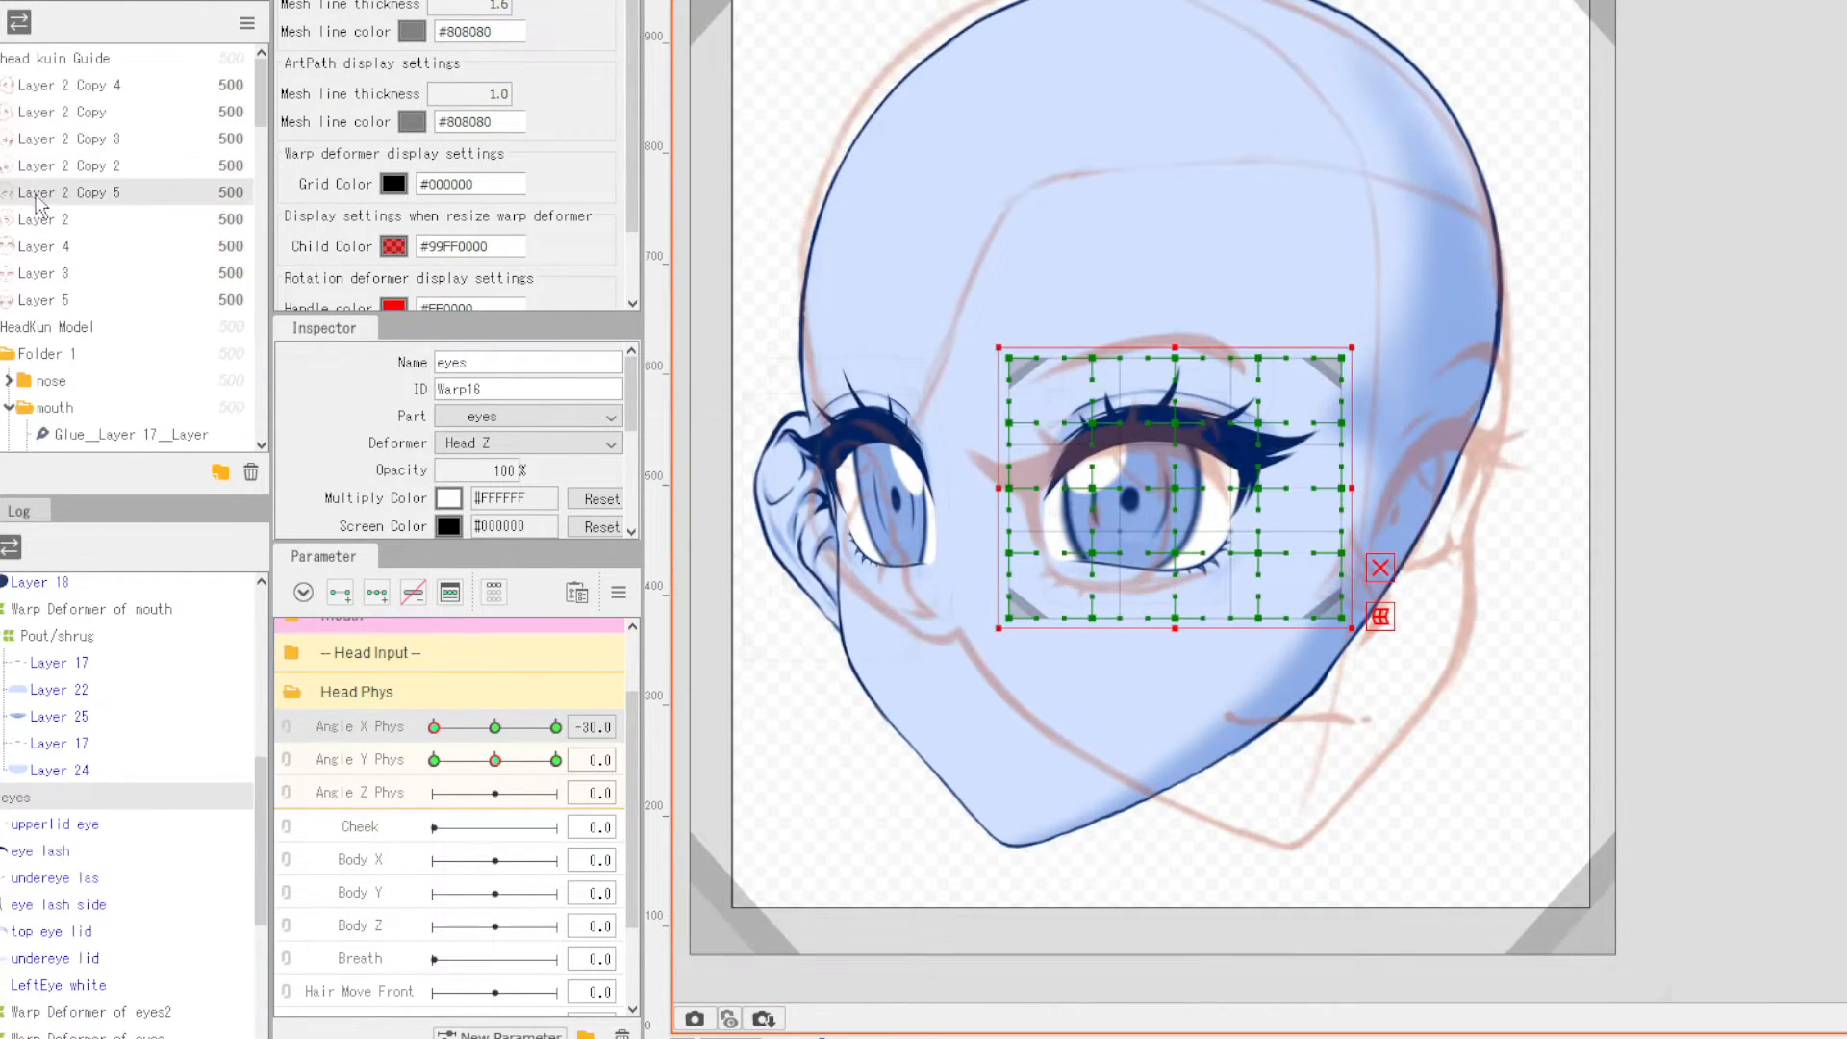
- Select the Layer 2 Copy 5 guide, hide the guide sketch and select the left-hand eyes deformer
left_click(36, 201)
key("Return")
left_click(861, 657)
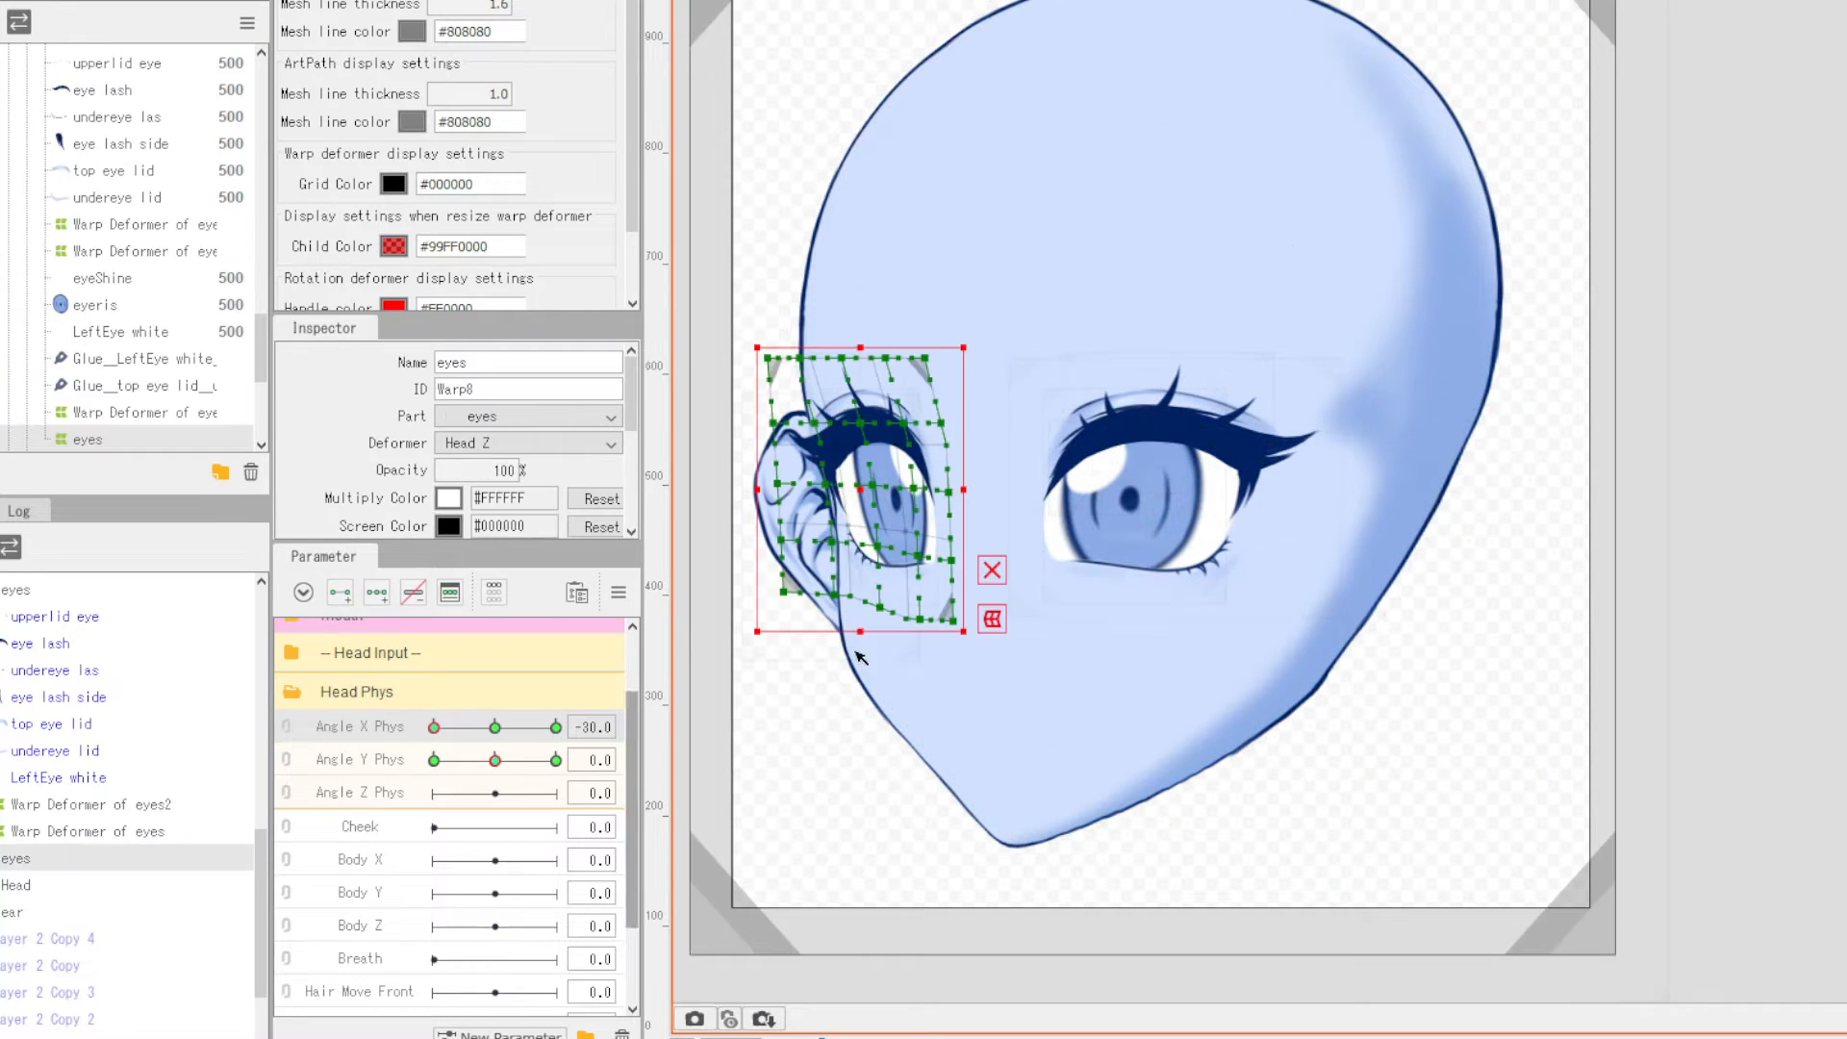
- Deselect the deformer, preview the head turned to Angle X Phys 30, and return Angle X Phys to 0
left_click(1136, 481)
scroll(1540, 577, "down", 5)
left_click(1540, 578)
left_click(556, 727)
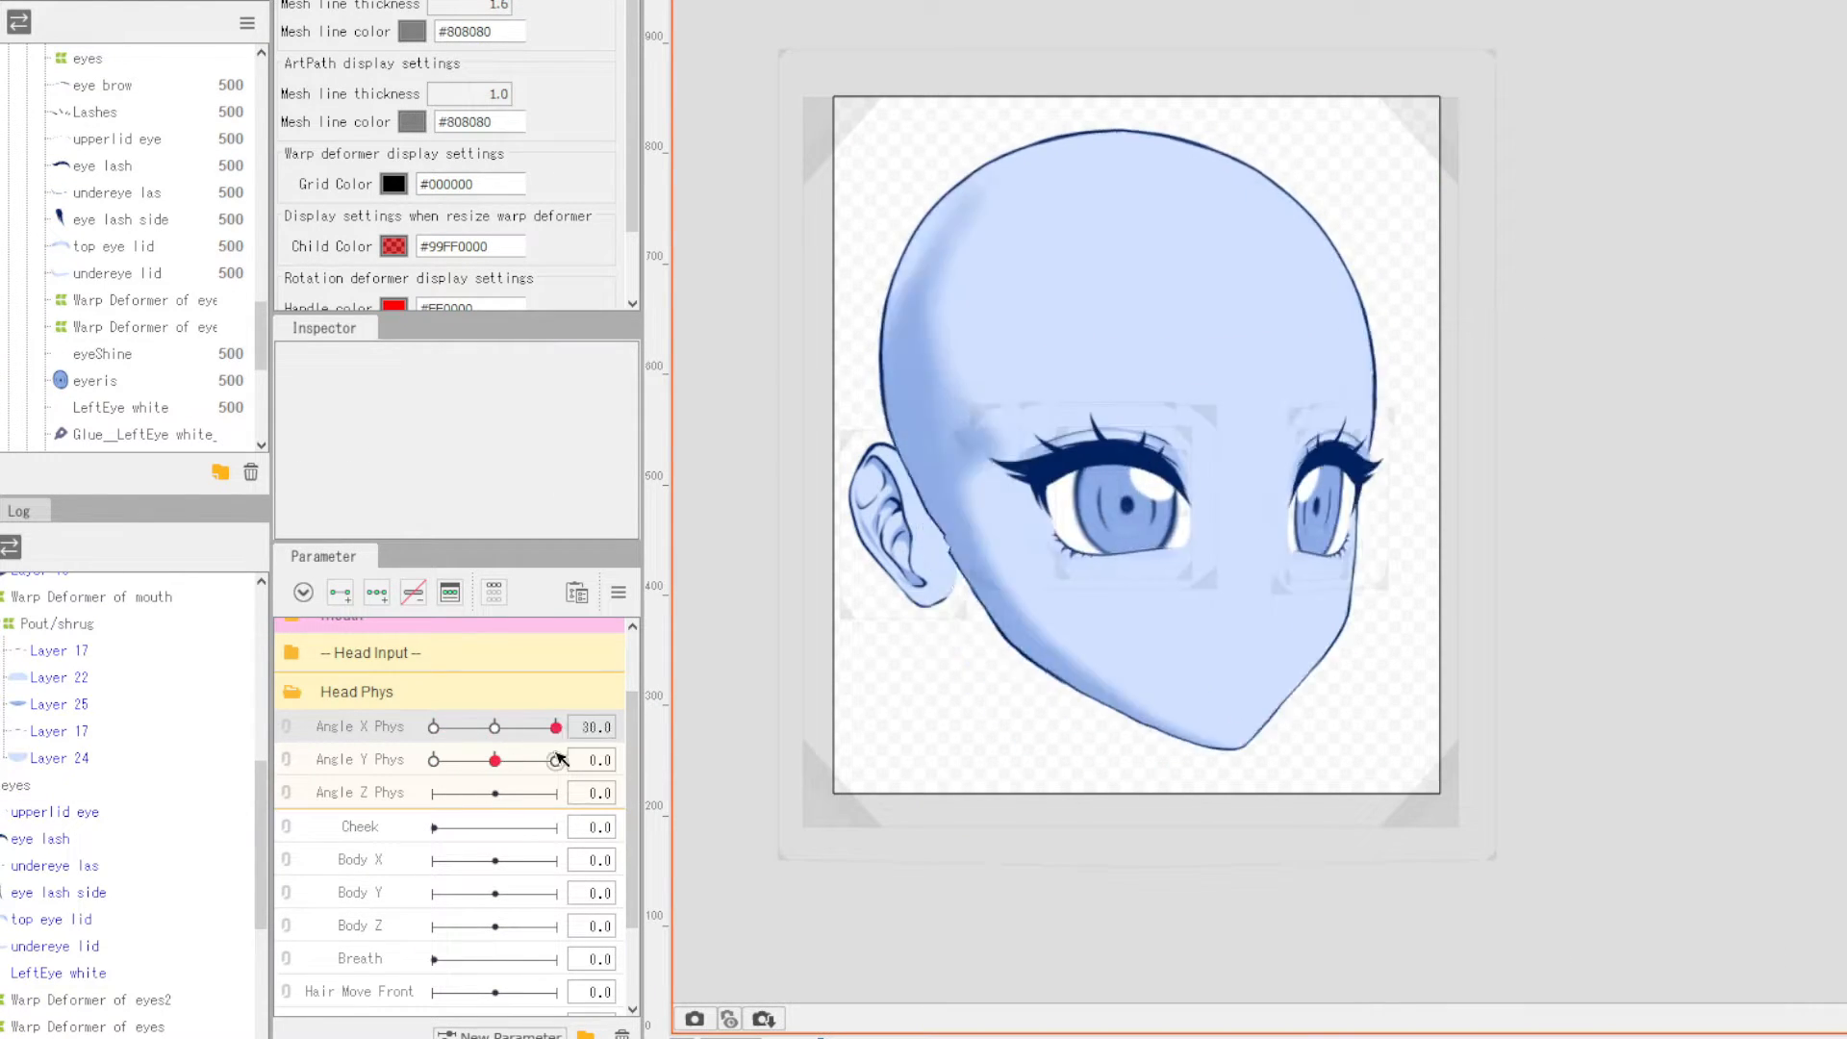
left_click(494, 727)
mouse_move(493, 732)
left_mouse_down()
mouse_move(476, 733)
mouse_move(494, 729)
left_mouse_up()
- Select both eyes deformers and move them up the face at Angle Y Phys 30 and down at Angle Y Phys -30
left_click(15, 812)
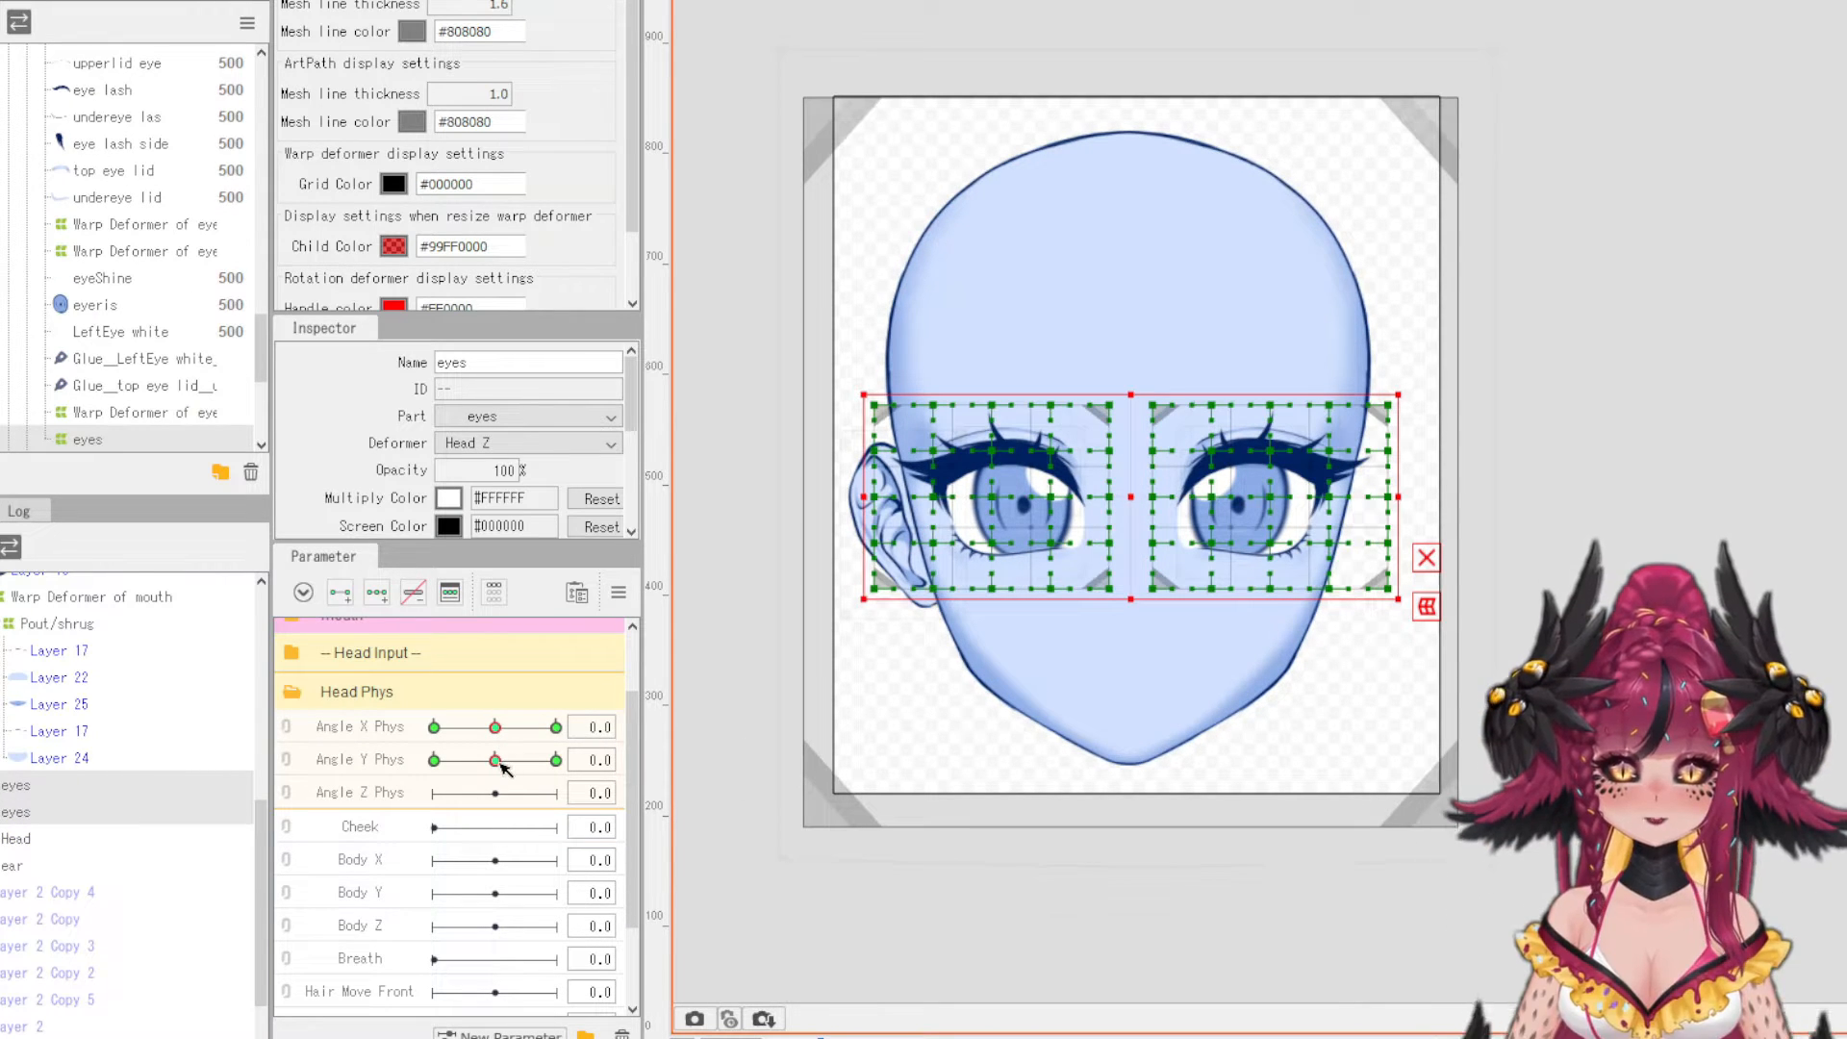
left_click(556, 760)
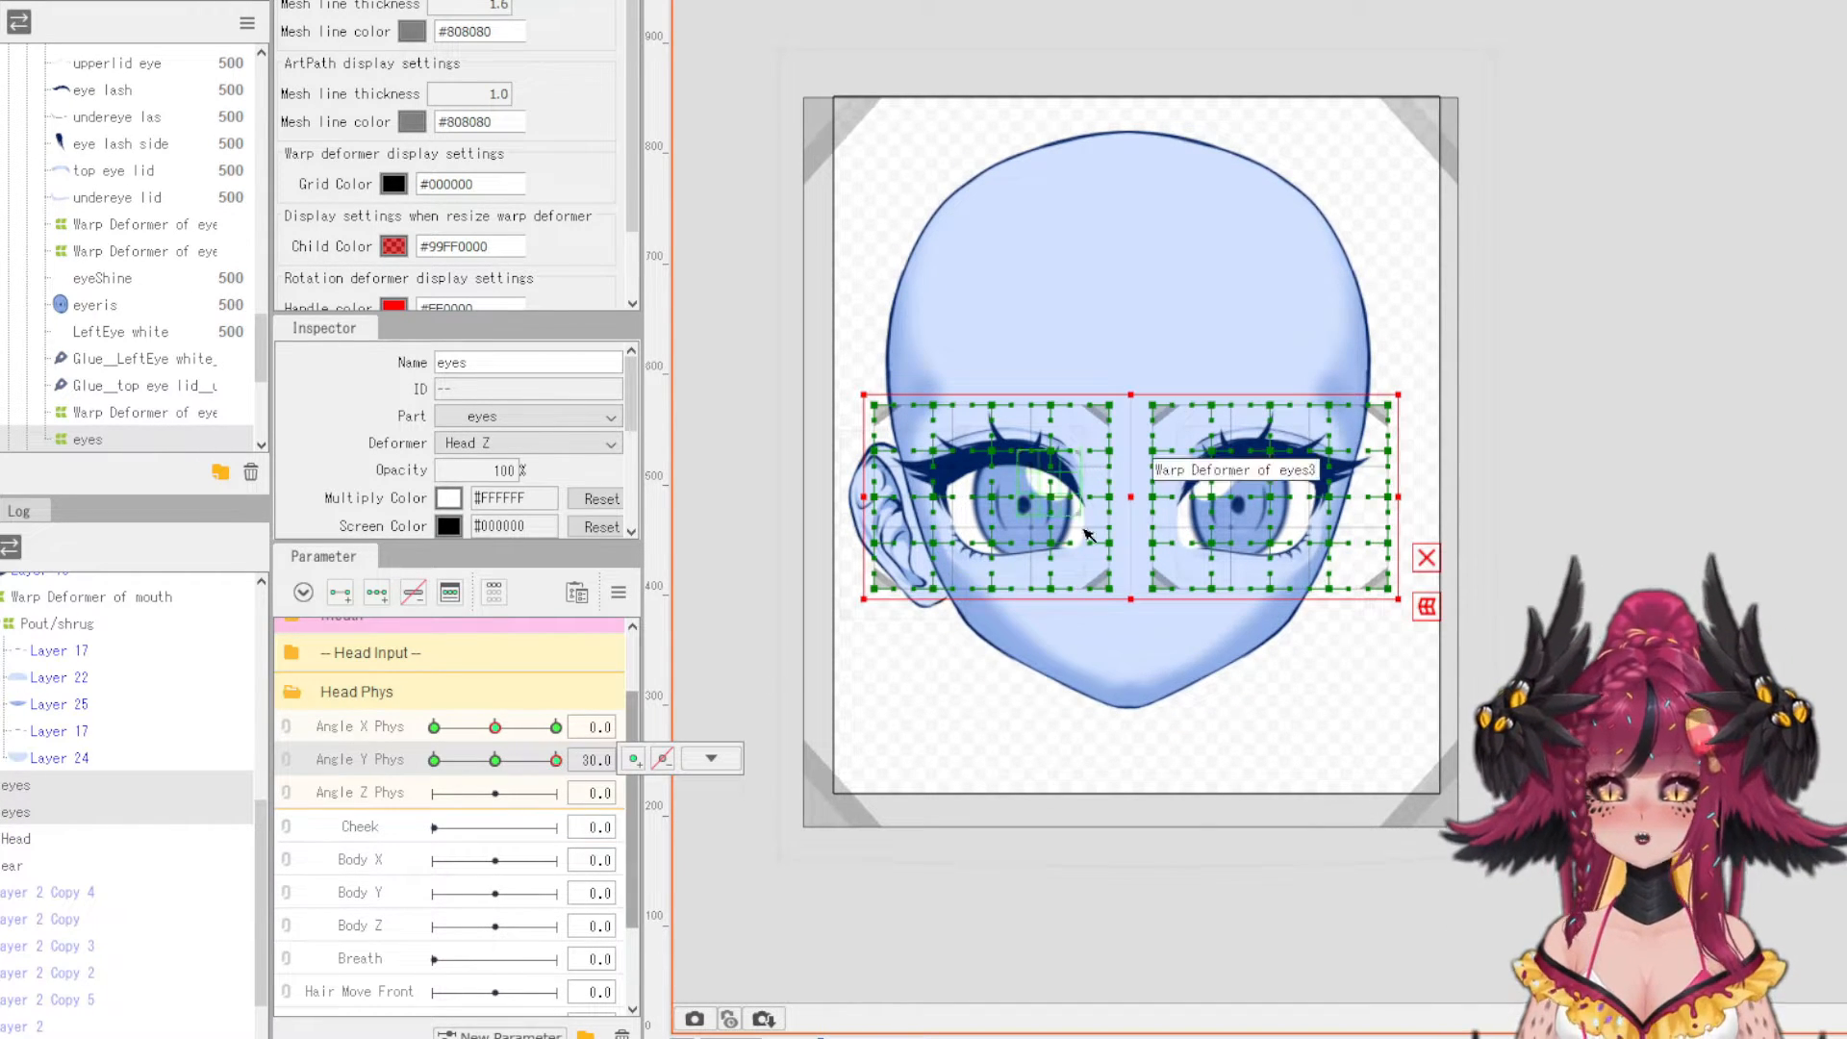
scroll(1132, 484, "up", 2)
left_click_drag(1137, 509, 1133, 423)
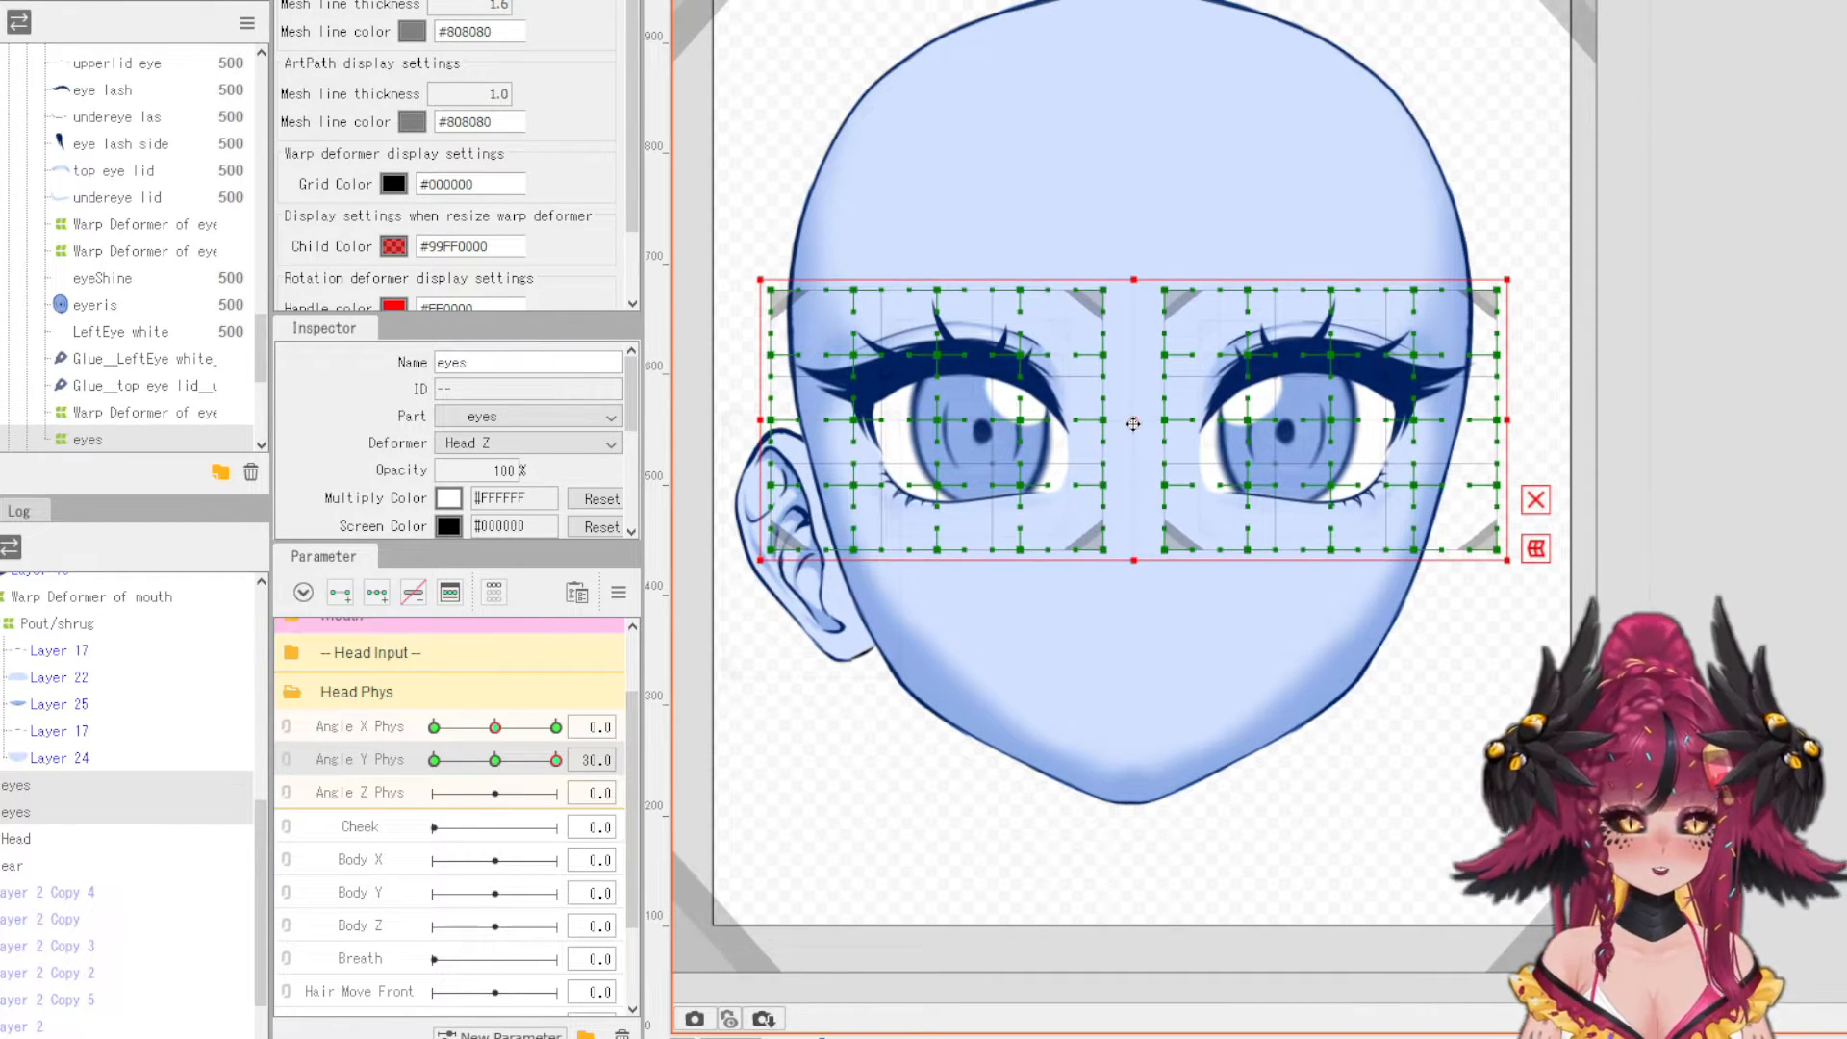
left_click_drag(556, 760, 409, 784)
left_click_drag(1142, 504, 1138, 622)
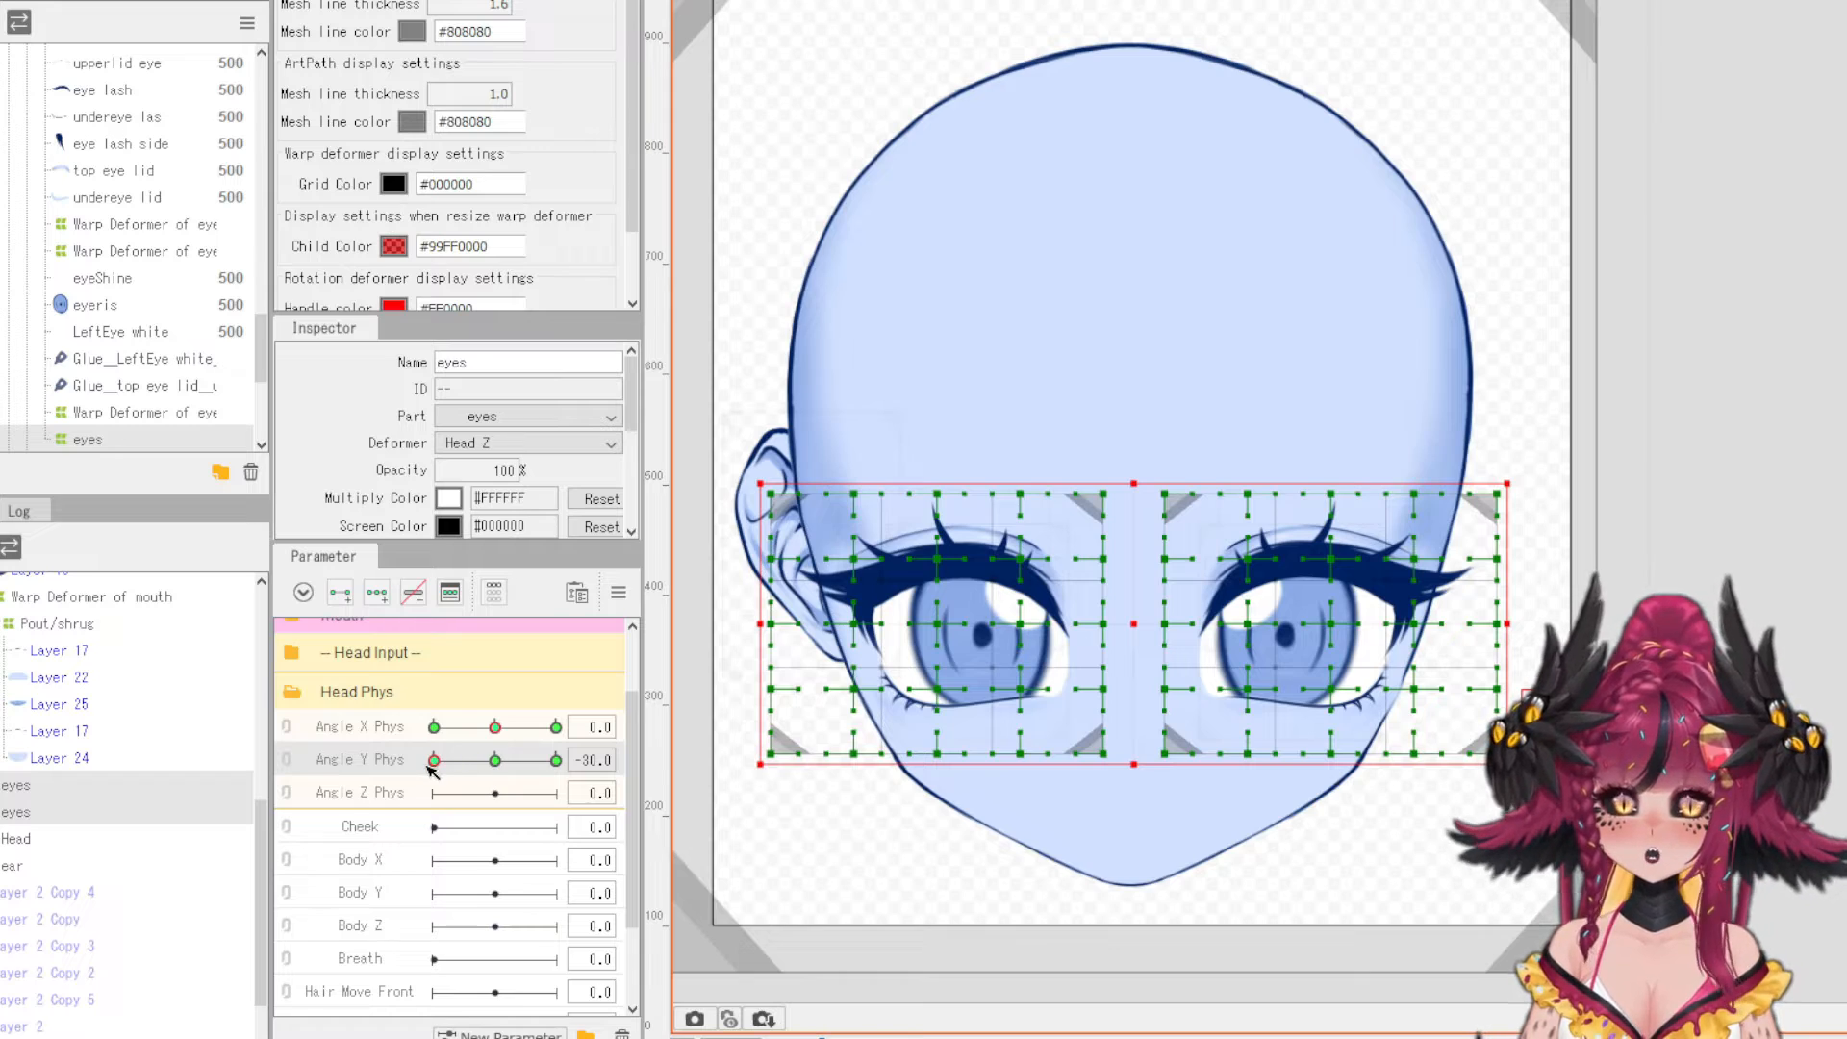
- Set Angle Y Phys to 30 and arch both eyes deformers upward between the eyes with a 2 × 2 temporary deform, raising its middle and lower centre points
left_click_drag(434, 761, 558, 795)
left_click(1536, 550)
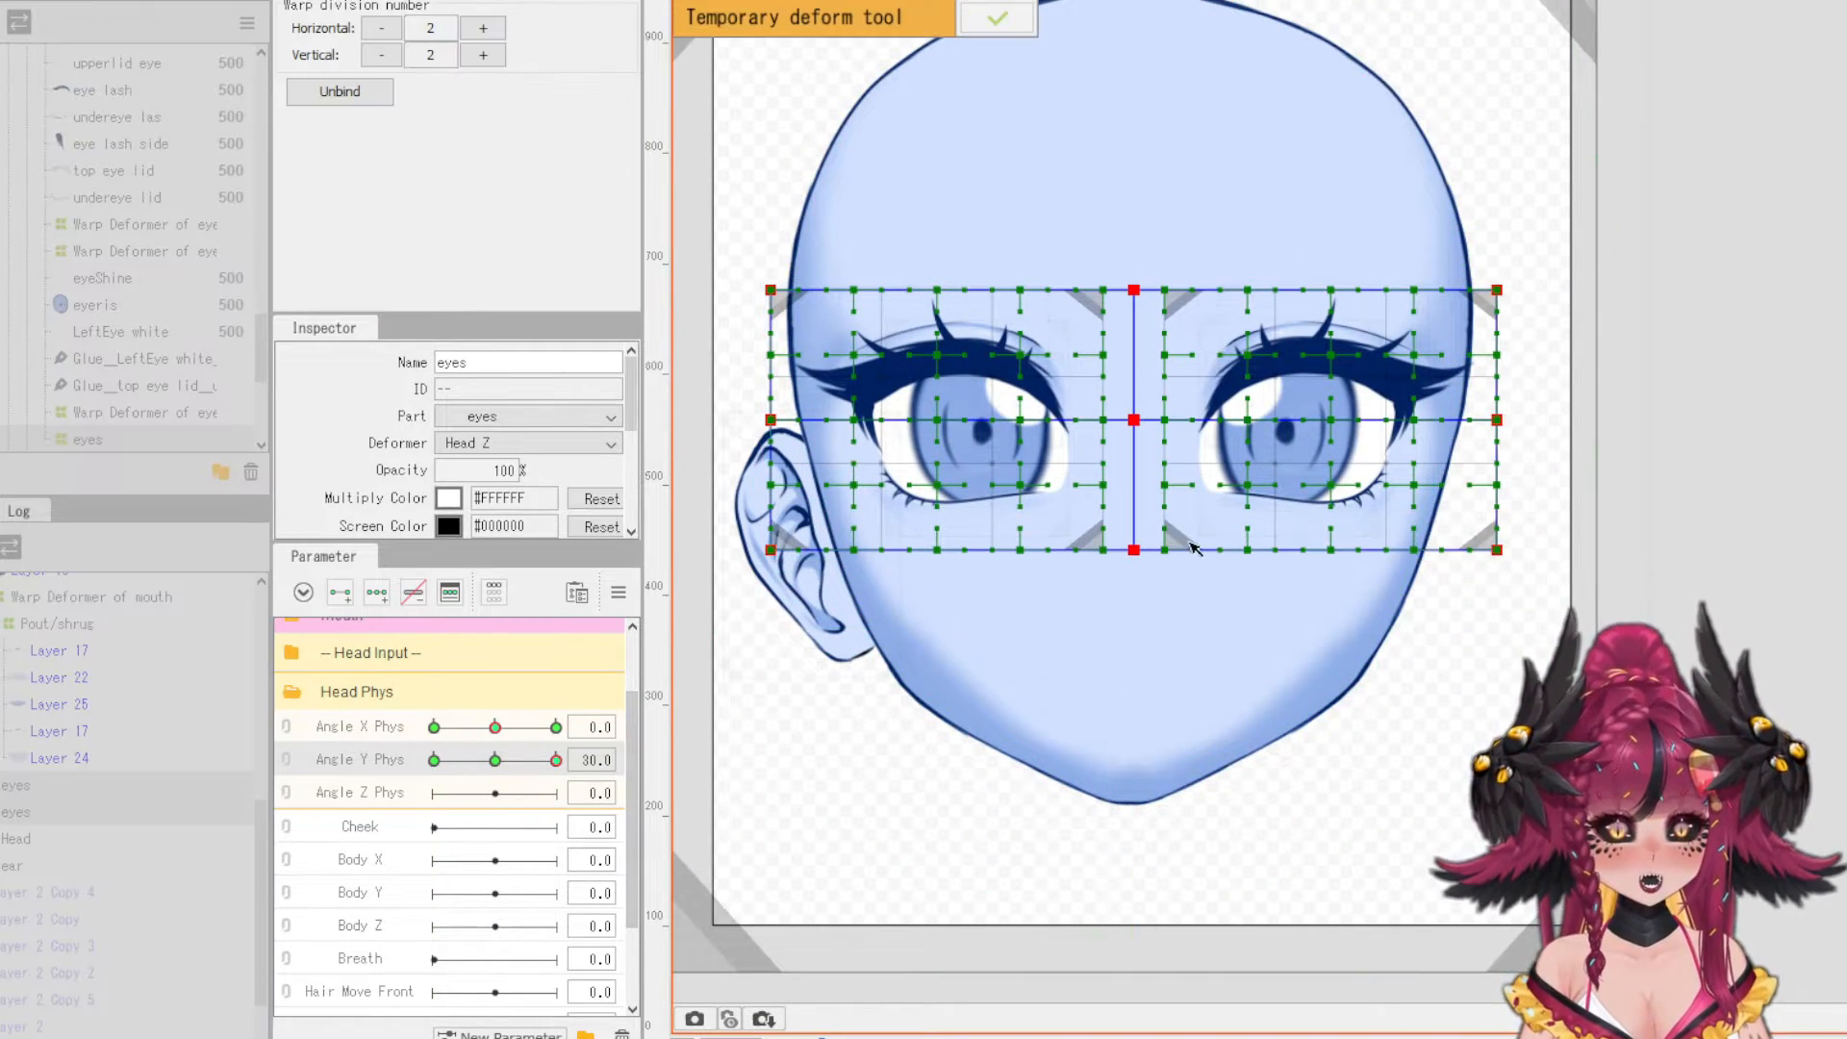
scroll(1152, 413, "up", 2)
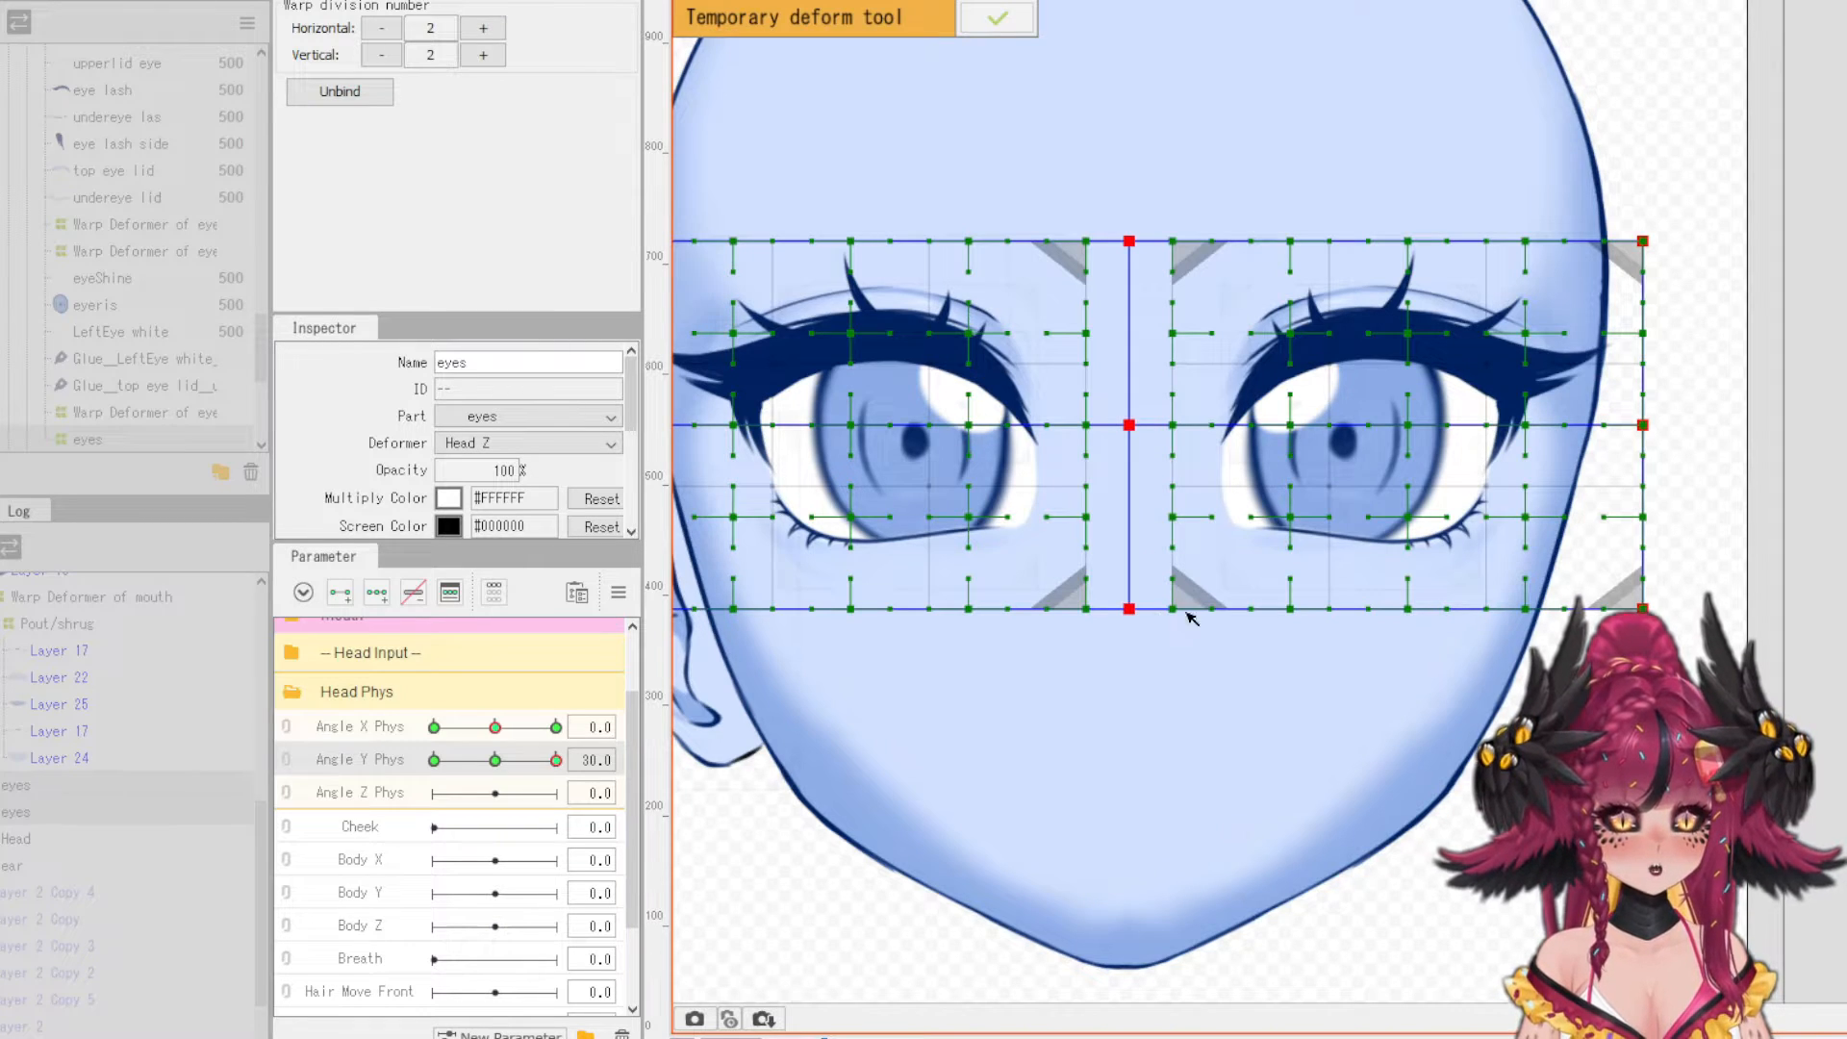
scroll(1192, 618, "down", 2)
scroll(1244, 626, "up", 2)
left_click_drag(1209, 621, 1214, 599)
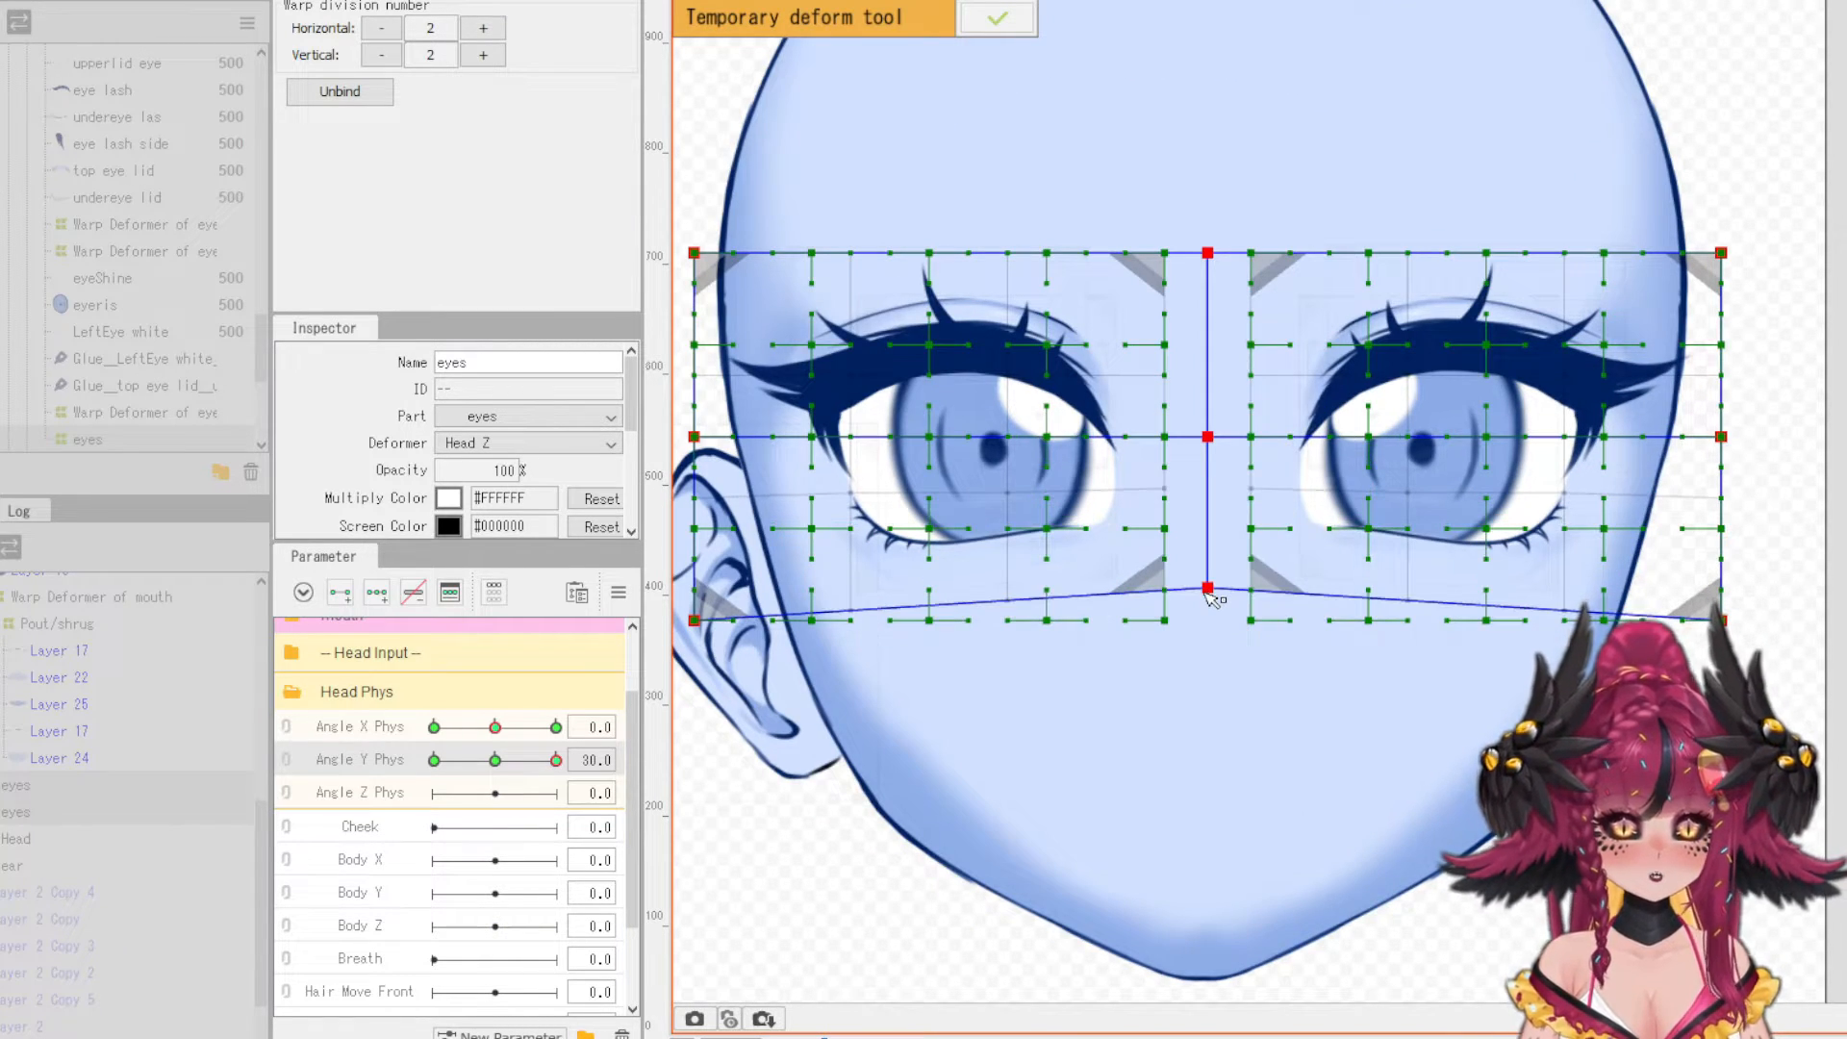
left_click_drag(1213, 442, 1210, 409)
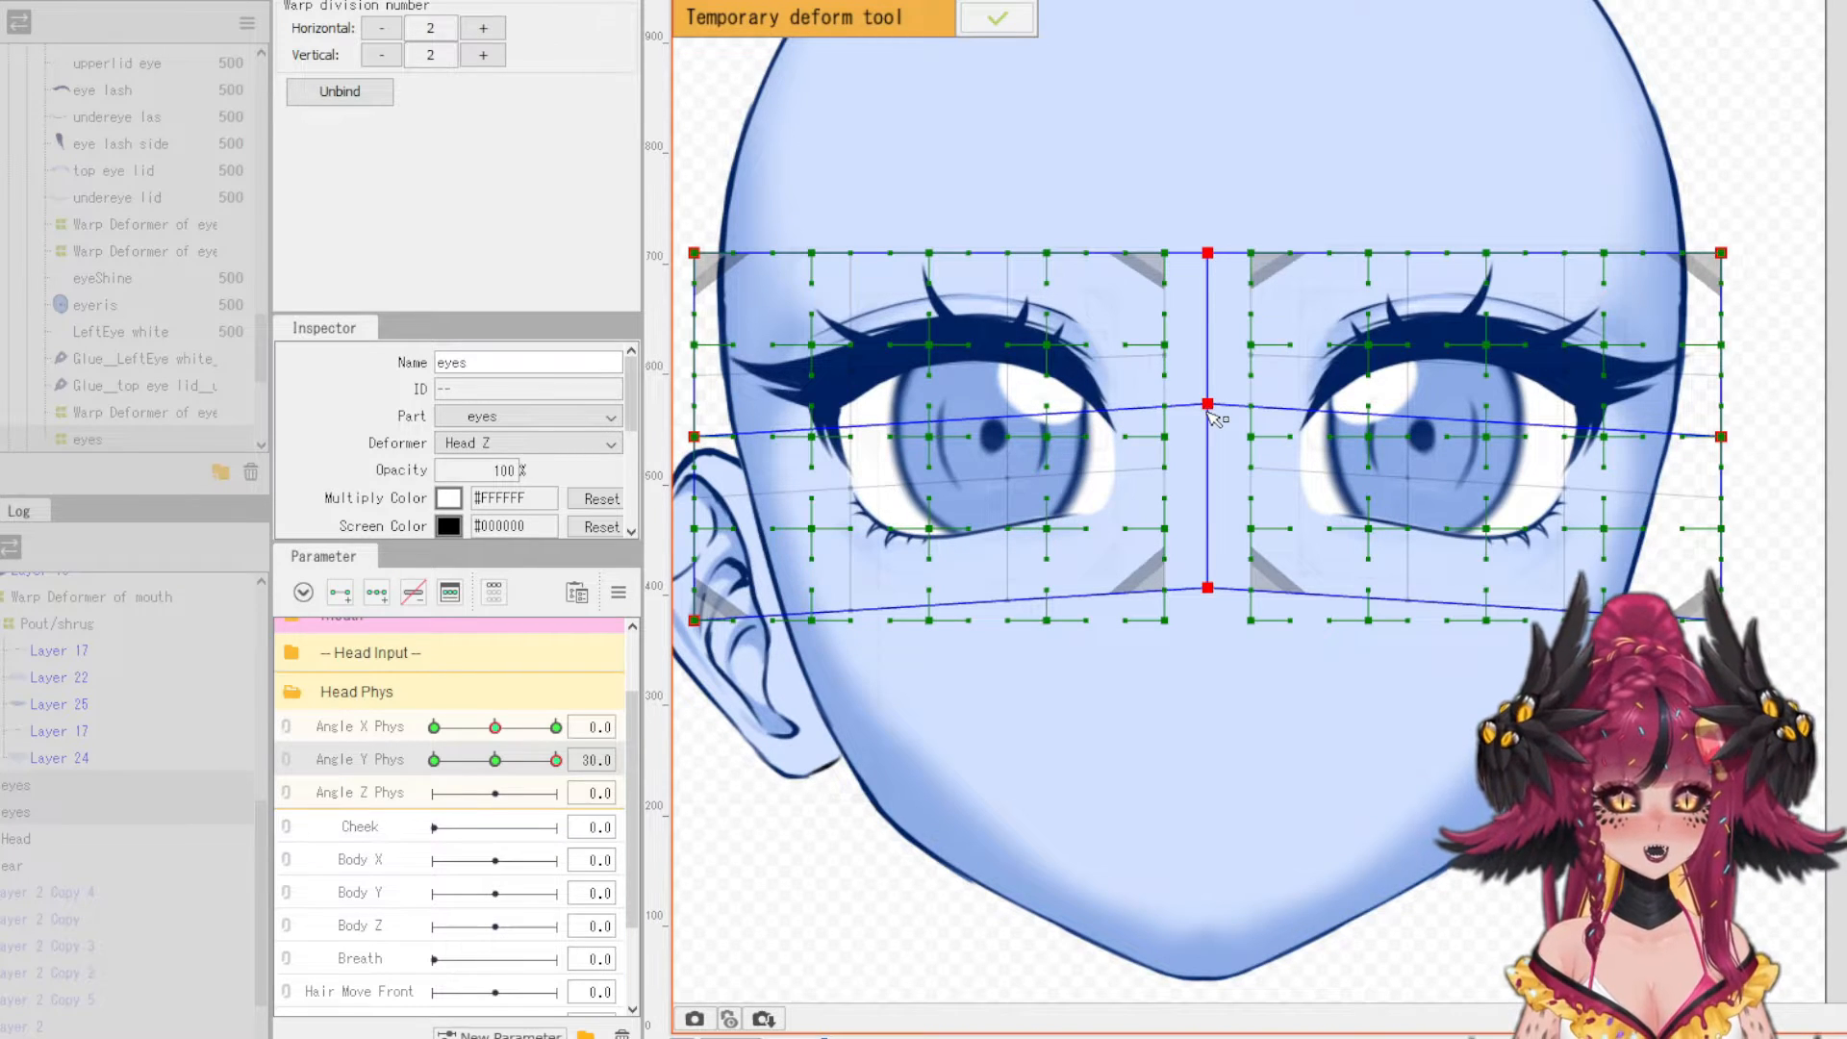
scroll(1214, 416, "down", 2)
left_click(1001, 21)
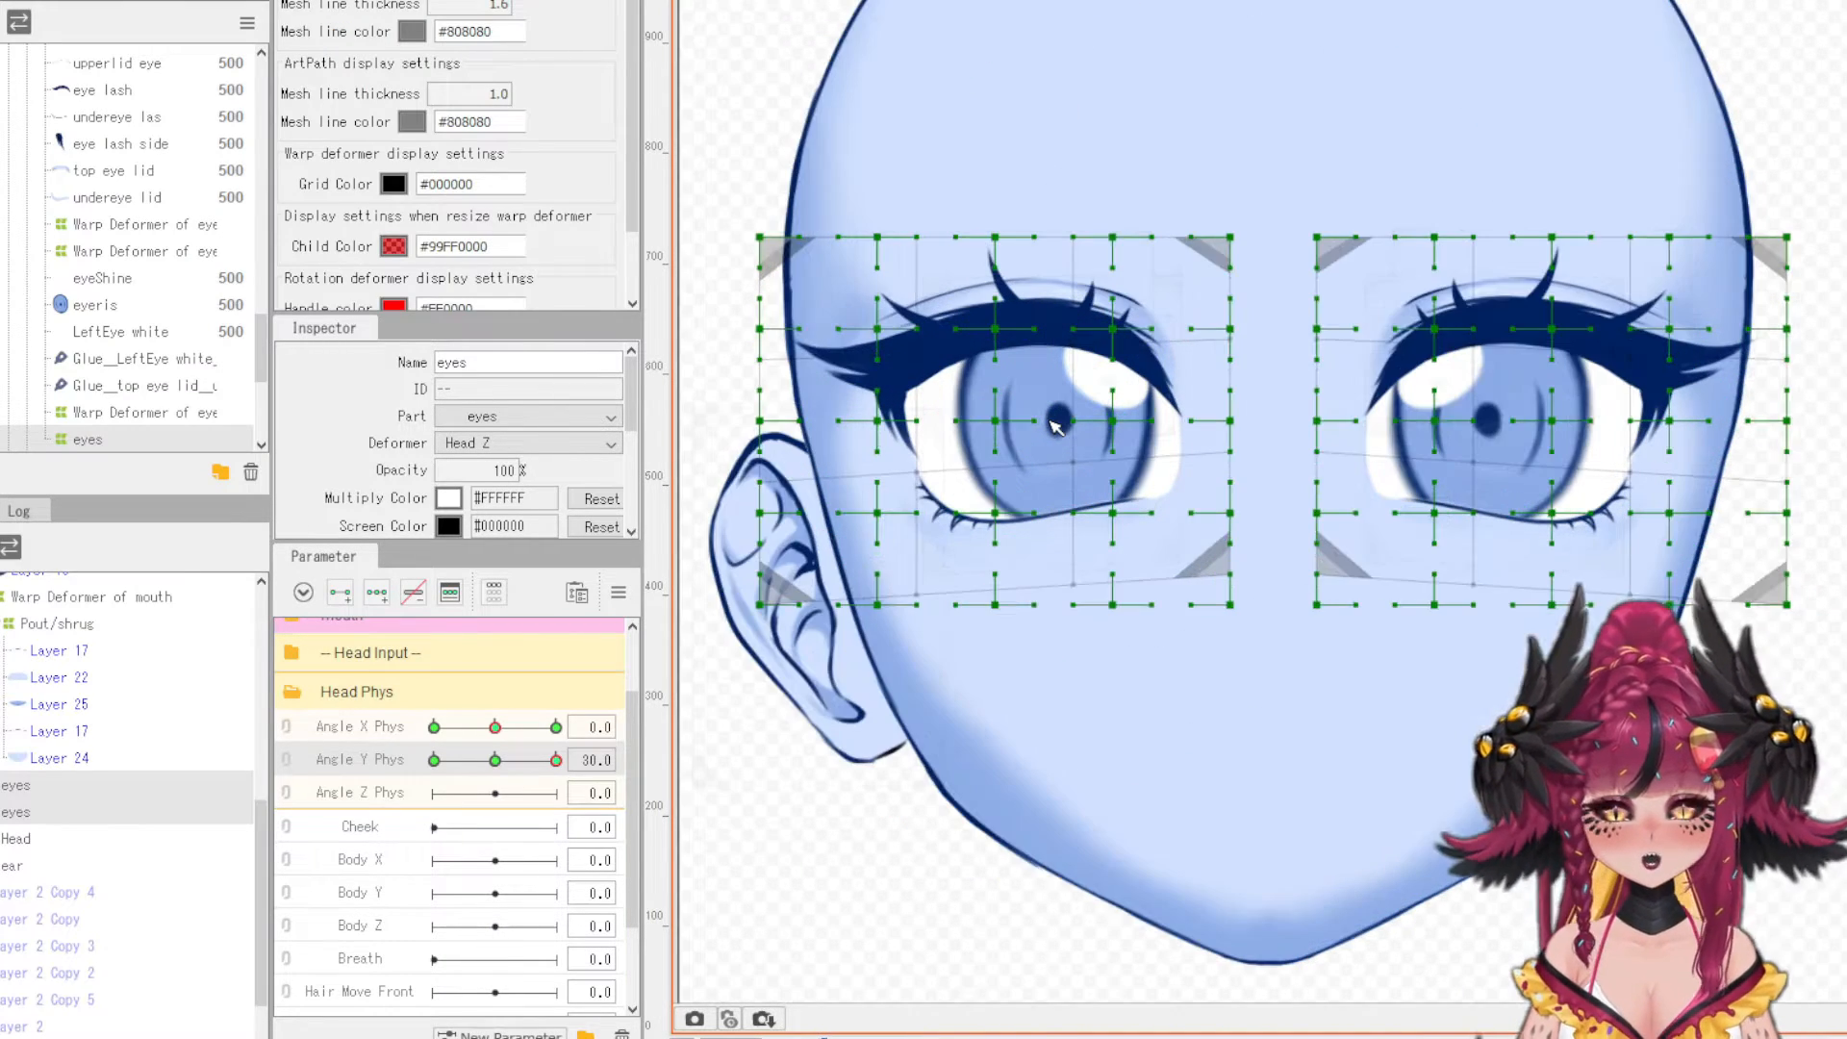
- Set the Bezier division number of both eyes warp deformers to 2 x 3
scroll(1059, 420, "up", 2)
scroll(520, 467, "down", 1)
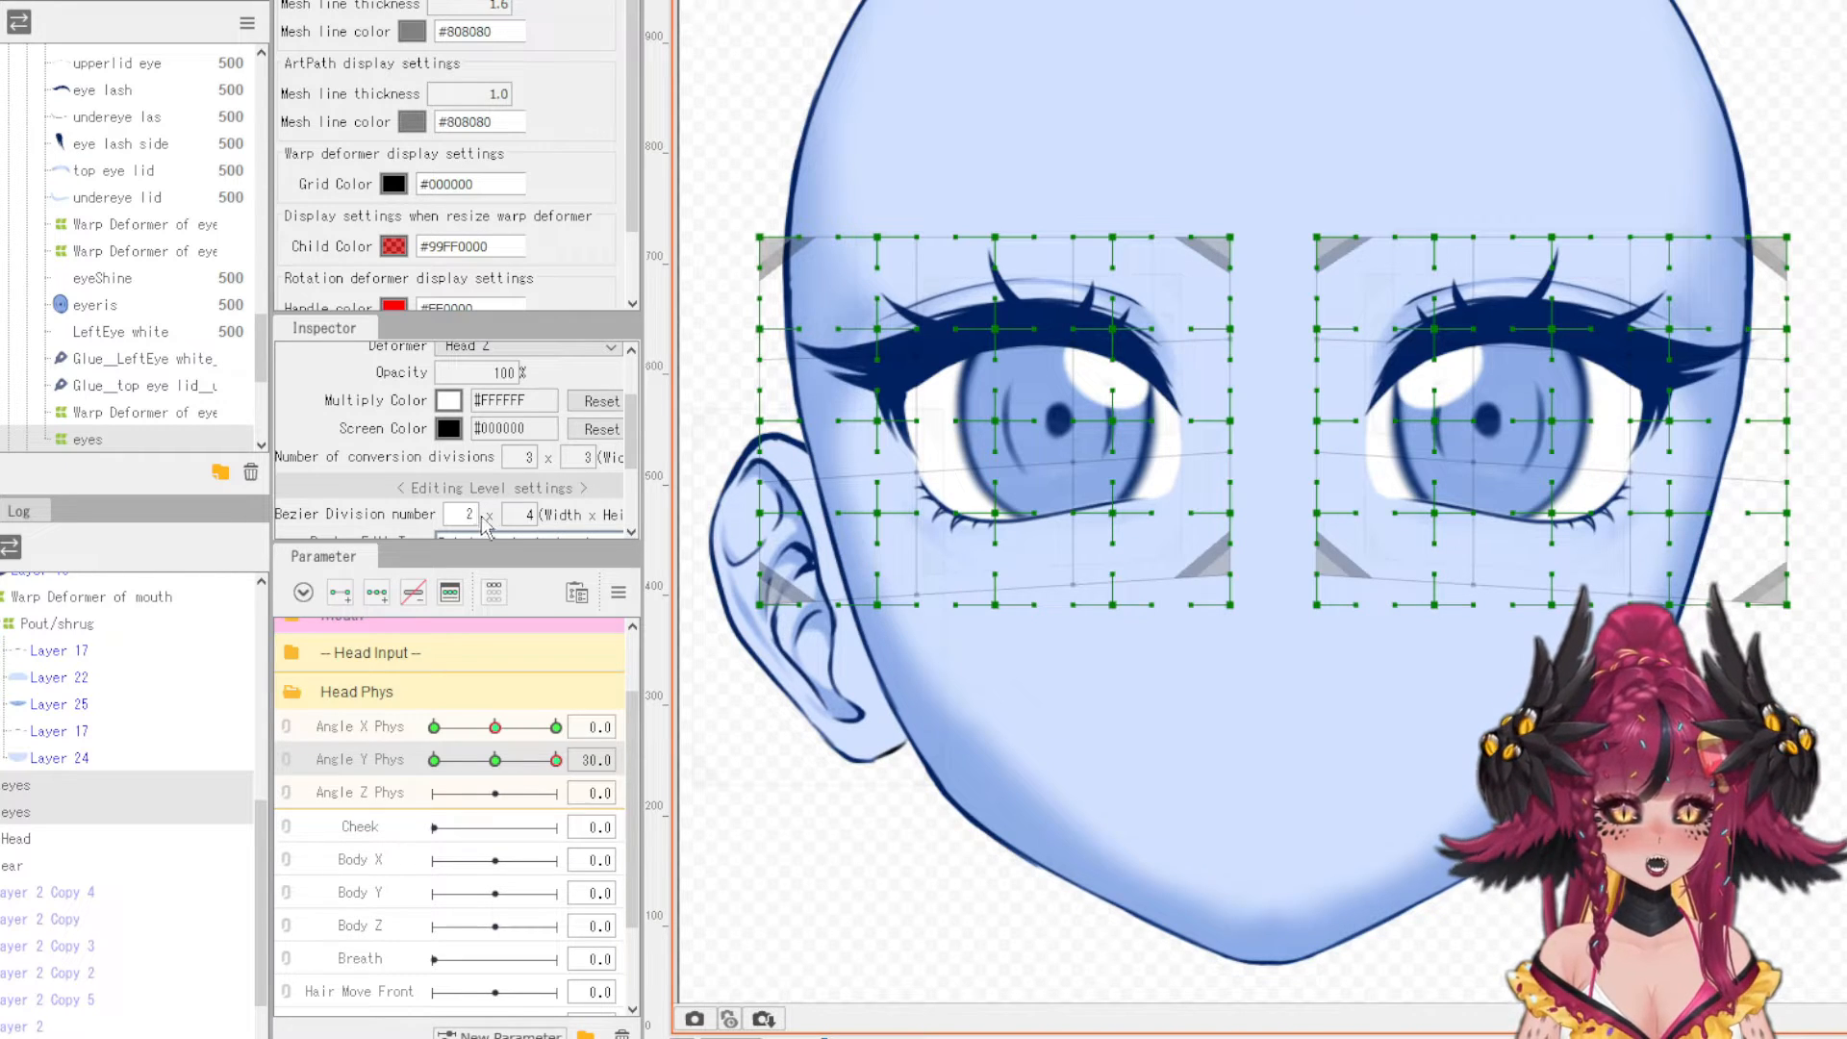
left_click(516, 509)
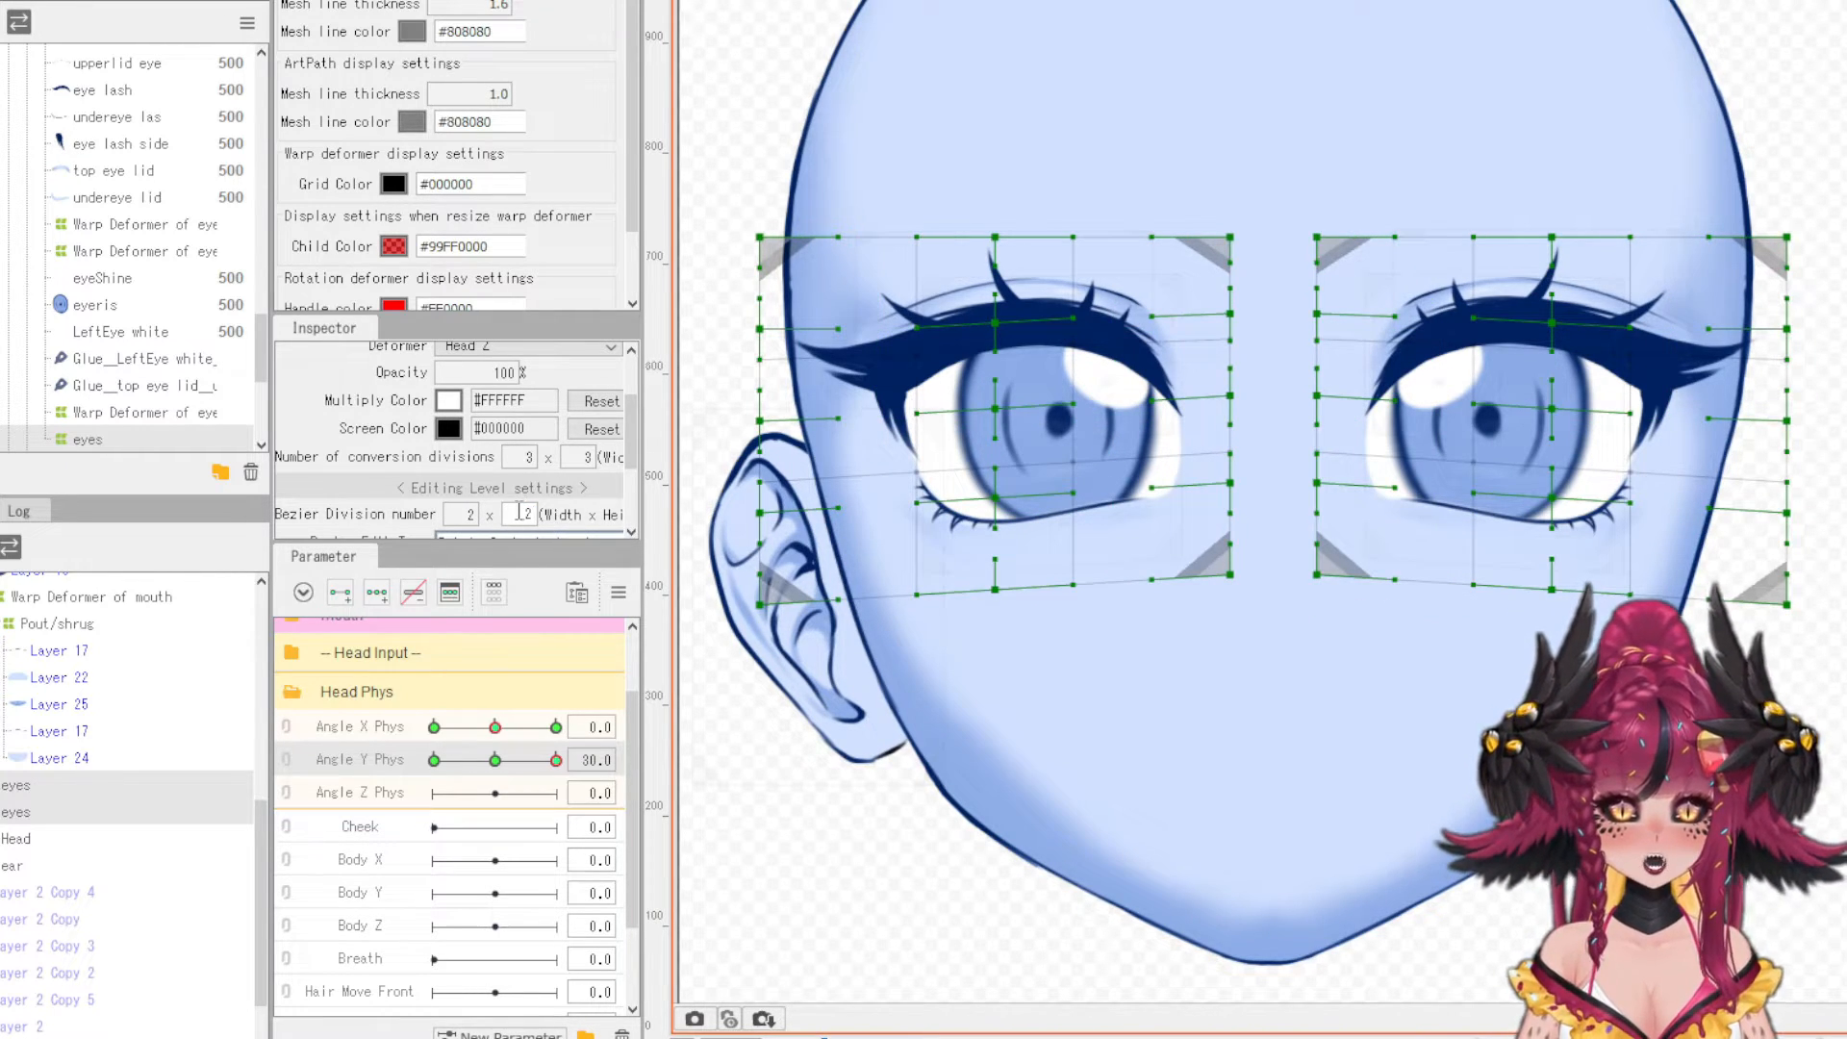
key("BackSpace")
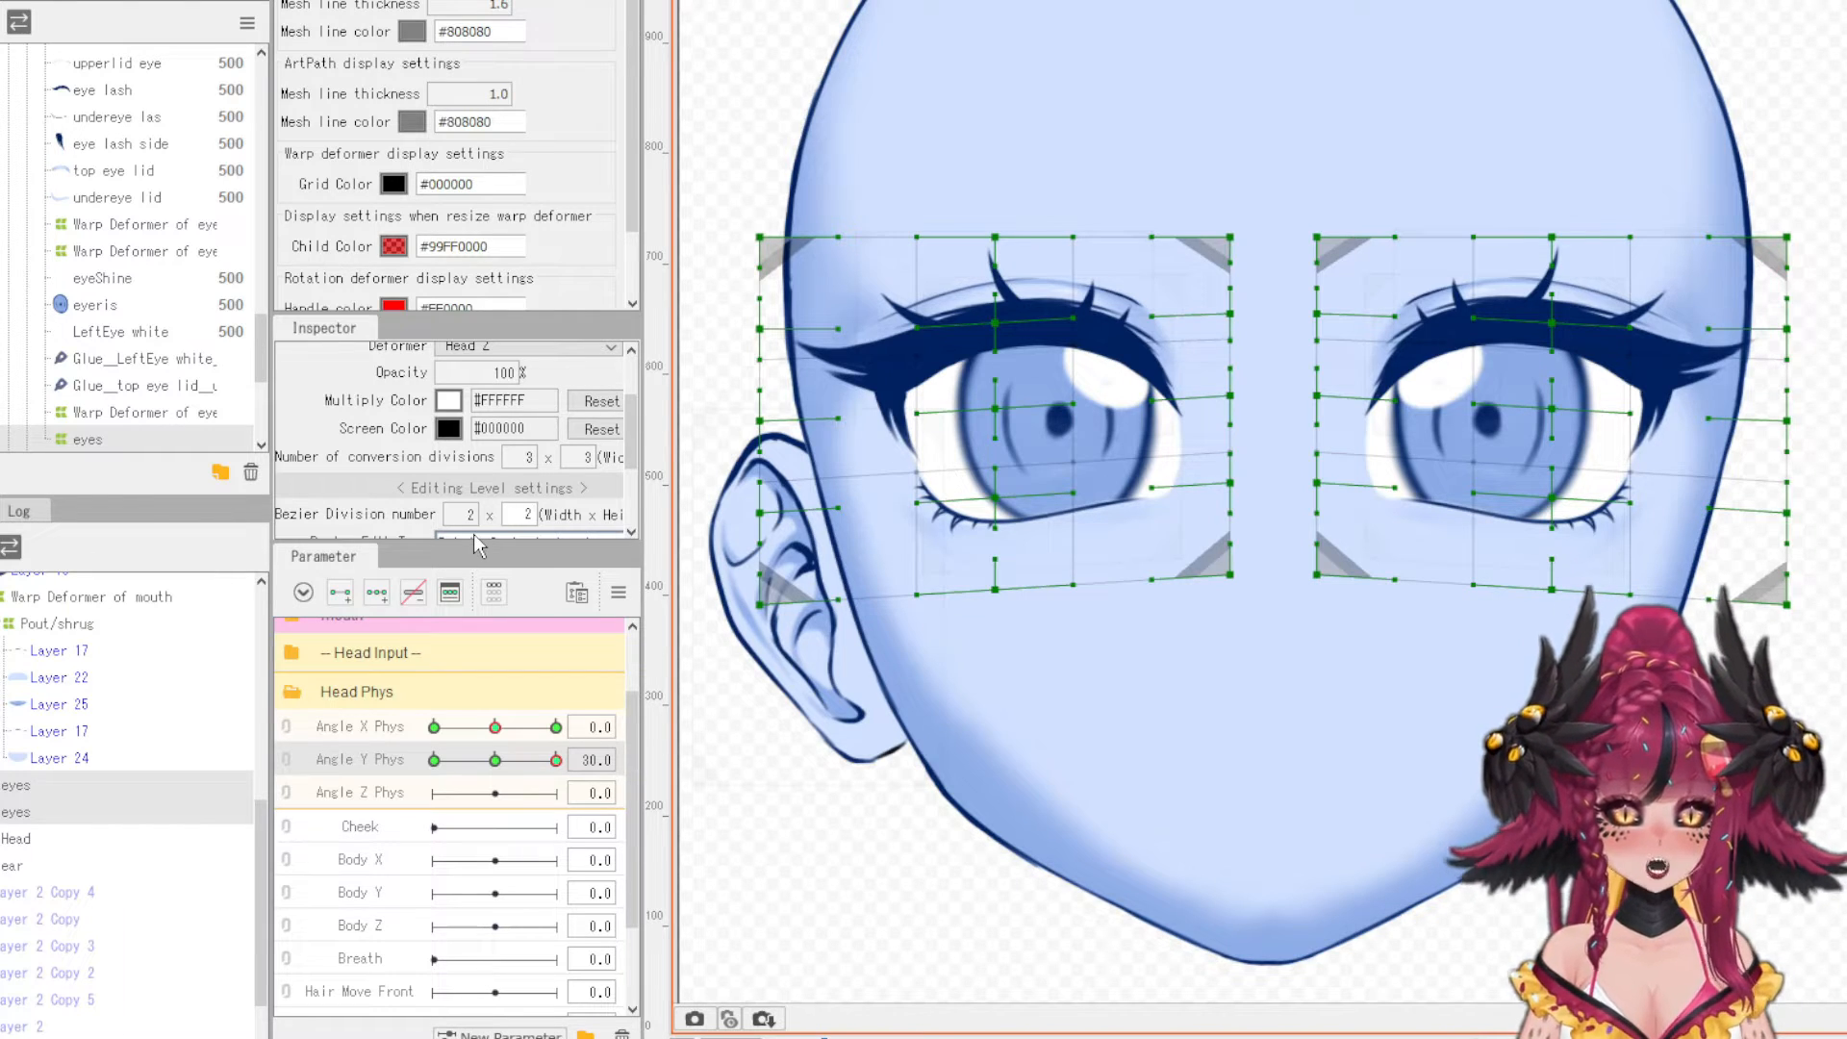
type("3")
key("Return")
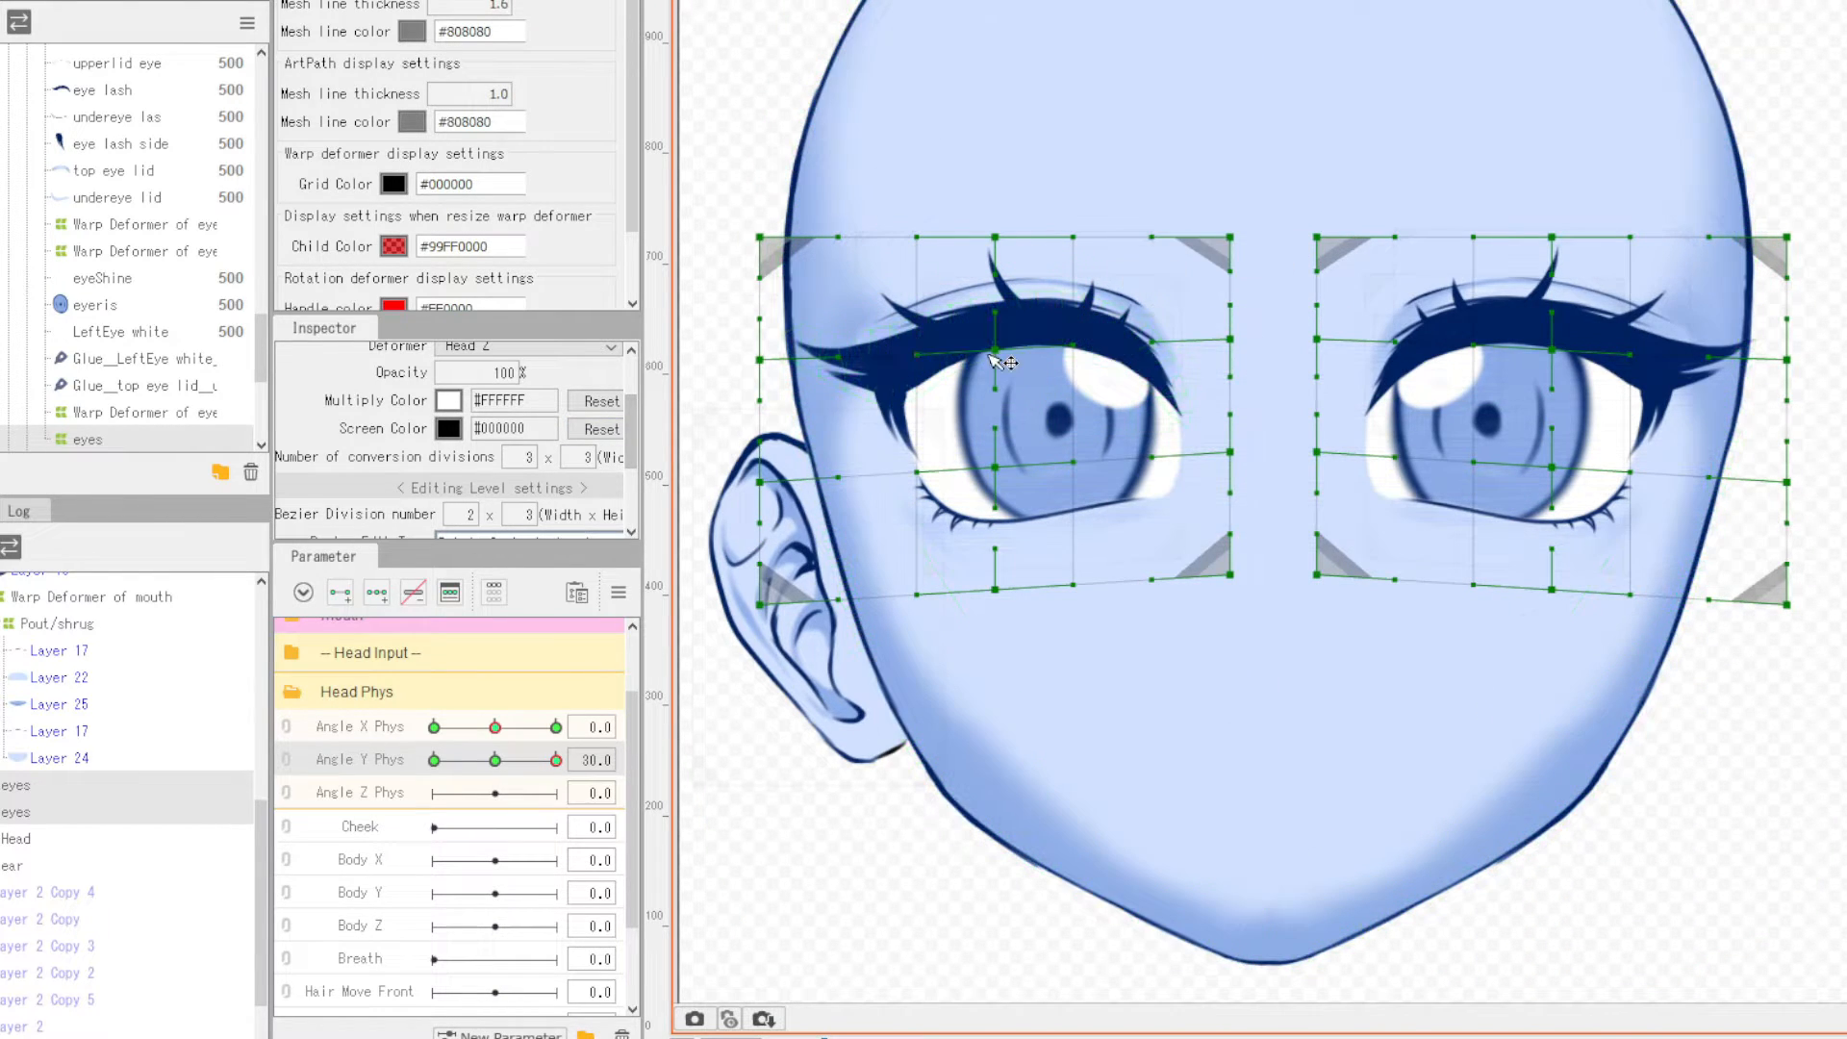
- Raise the upper and lower centre control points of both eyes deformers slightly at Angle Y Phys 30 to arch the eyes
left_click_drag(994, 343, 991, 333)
left_click_drag(996, 459, 997, 440)
left_click_drag(1547, 362, 1548, 342)
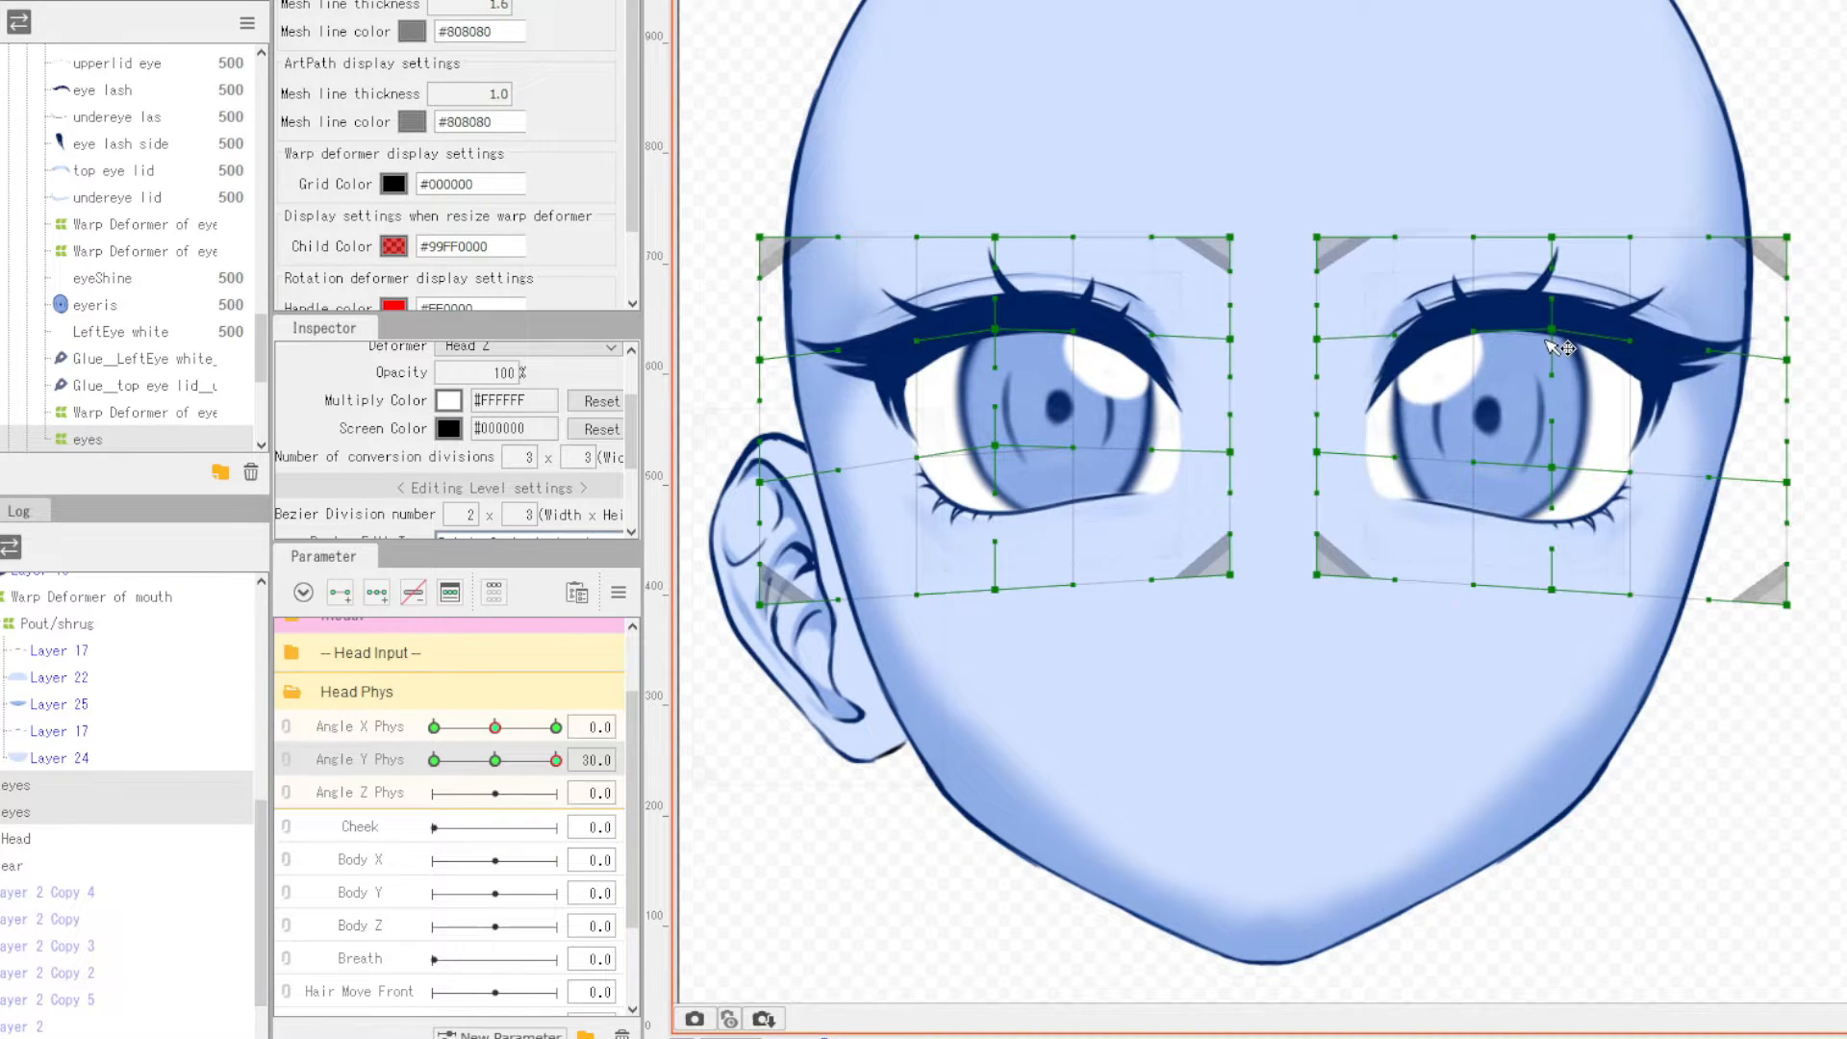
left_click_drag(1552, 467, 1558, 445)
scroll(1340, 523, "down", 2)
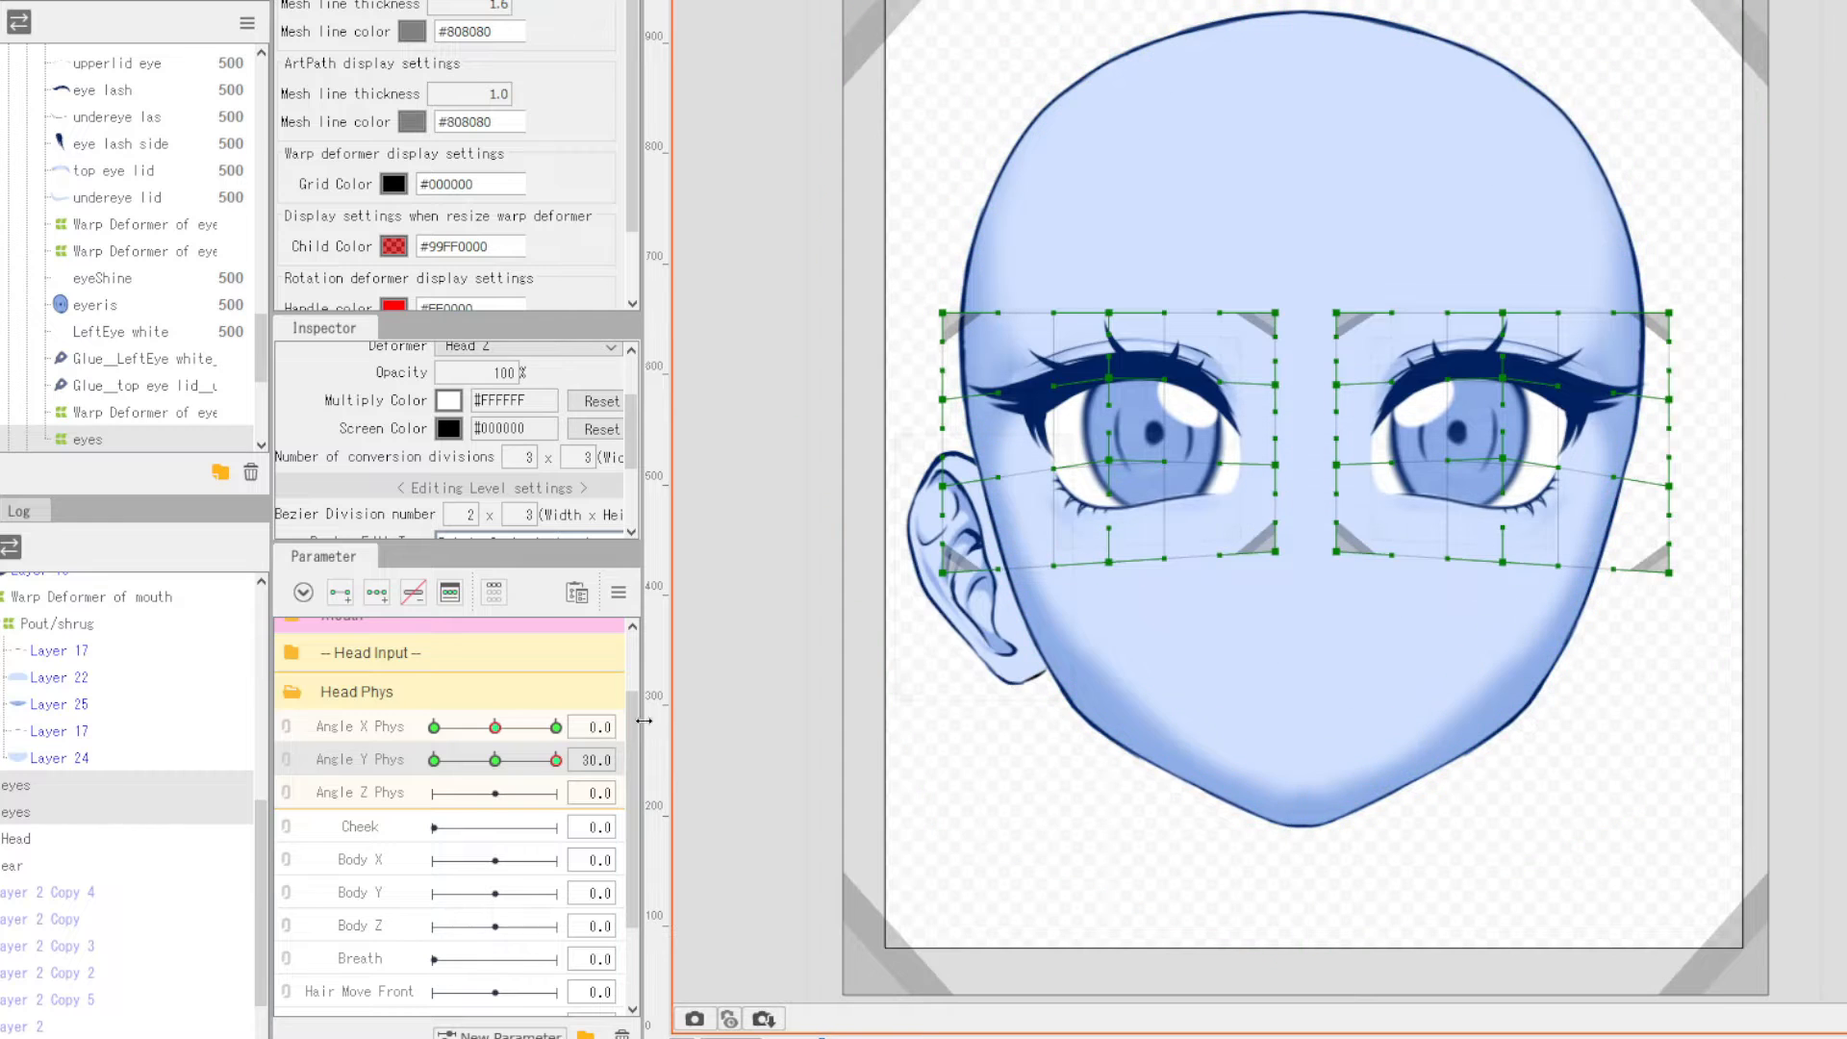
- At Angle Y Phys -30, apply a temporary 2 x 2 deform to both eyes and pull its middle column of points downward
left_click_drag(541, 775, 416, 816)
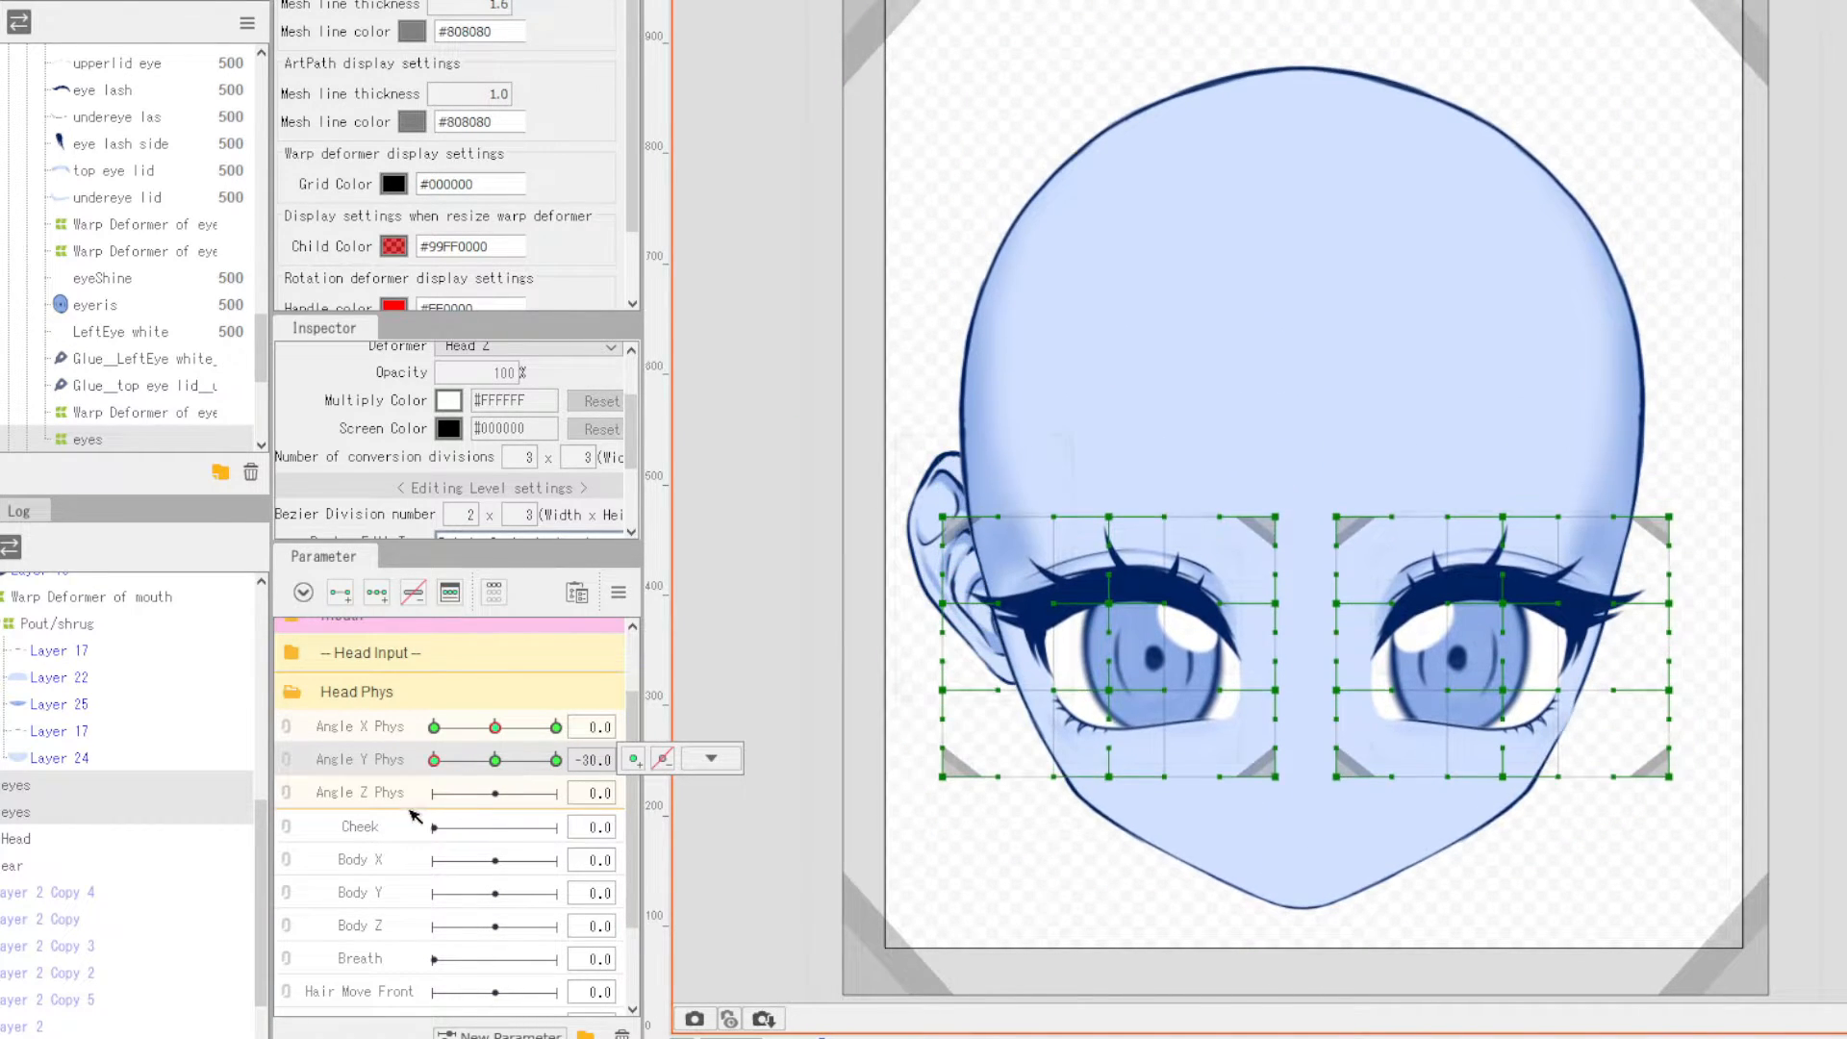
scroll(938, 691, "down", 1)
scroll(1175, 725, "up", 1)
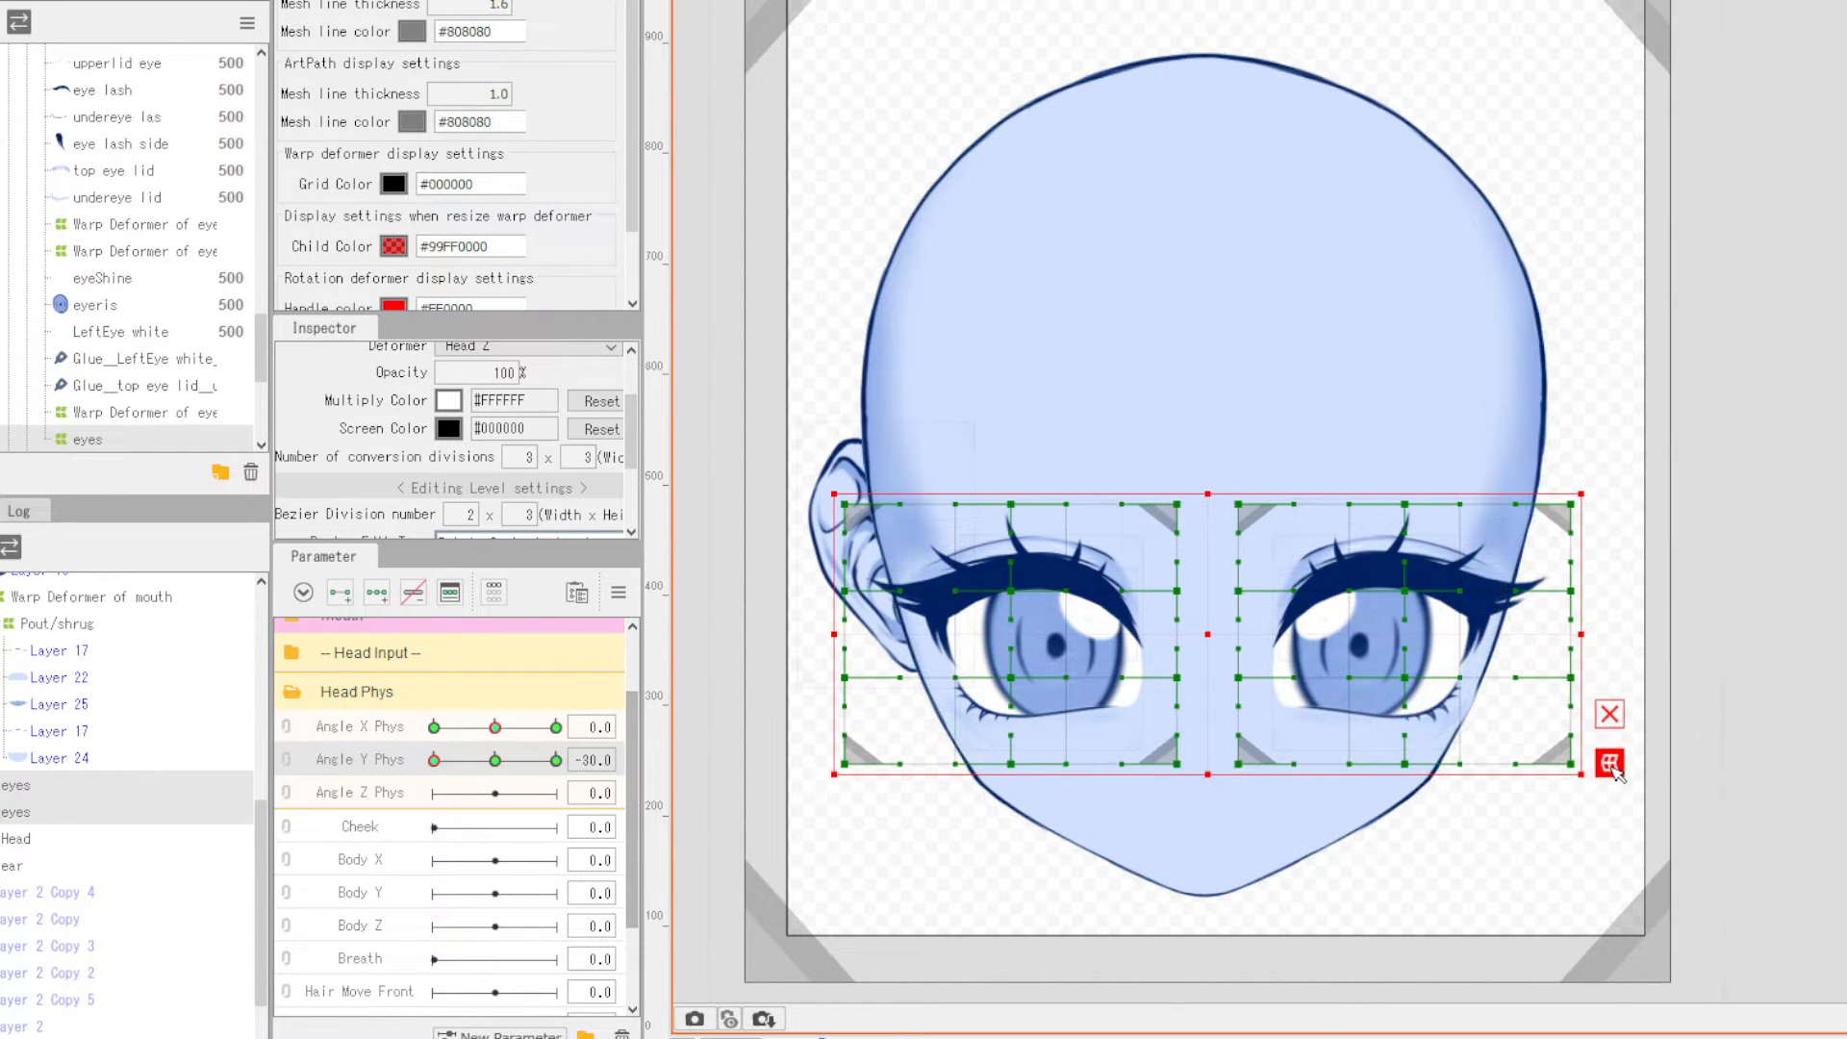
left_click(1612, 767)
scroll(1253, 754, "up", 1)
left_click_drag(1186, 585, 1187, 630)
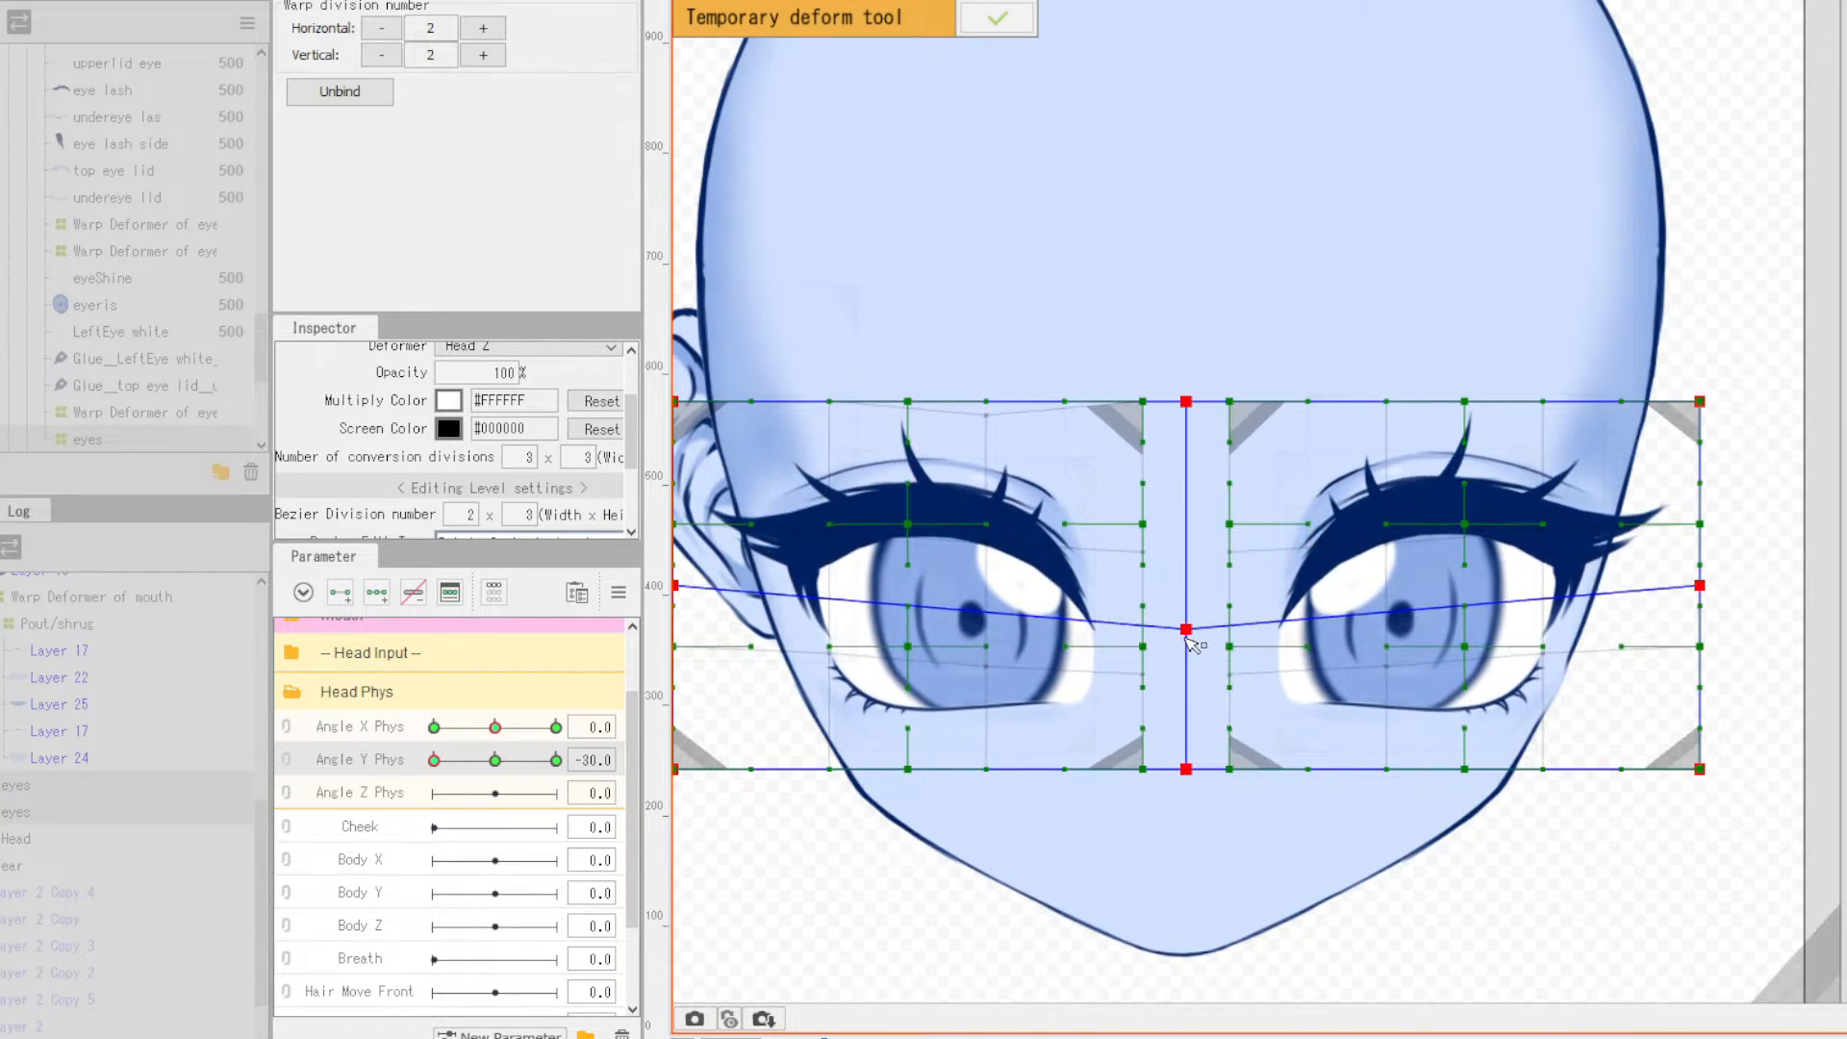
left_click_drag(1187, 403, 1198, 450)
left_click_drag(1188, 769, 1188, 776)
- Raise the two lower outer corners of the temporary deform grid and apply the deformation to the eyes
scroll(1189, 774, "down", 1)
scroll(932, 761, "up", 1)
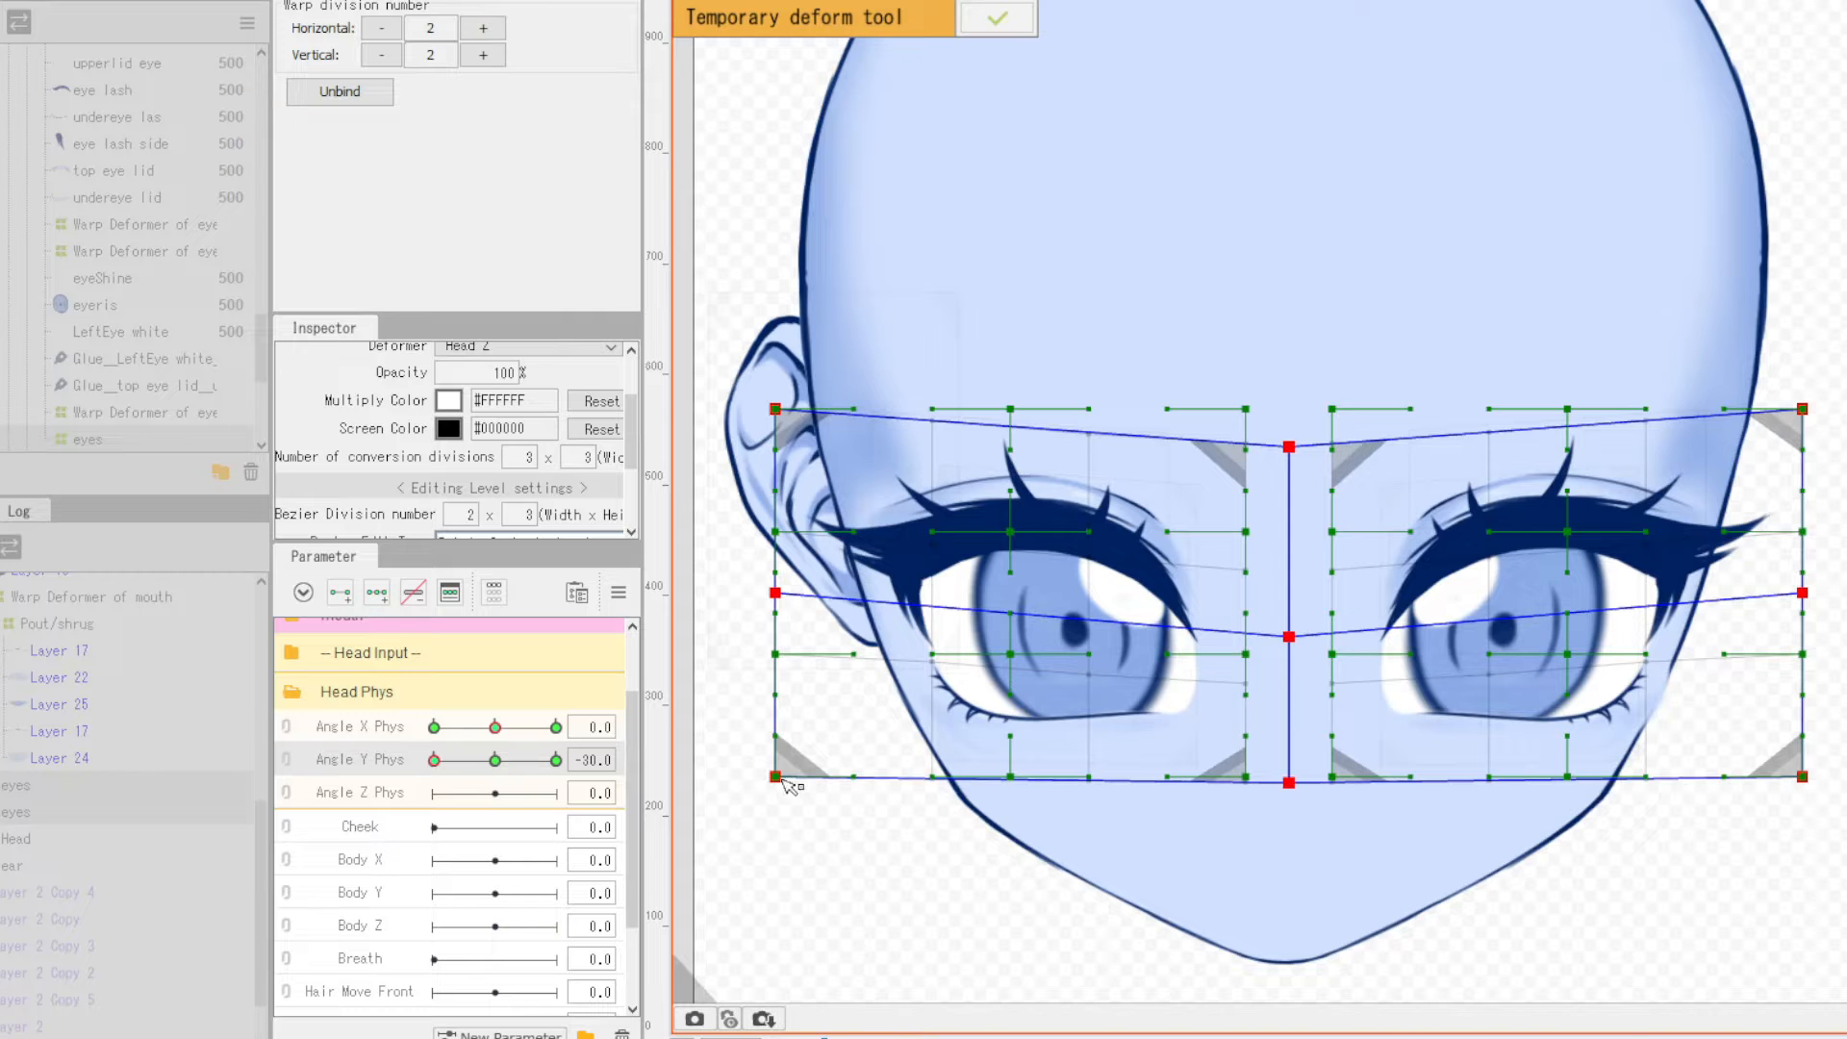
left_click_drag(777, 778, 776, 744)
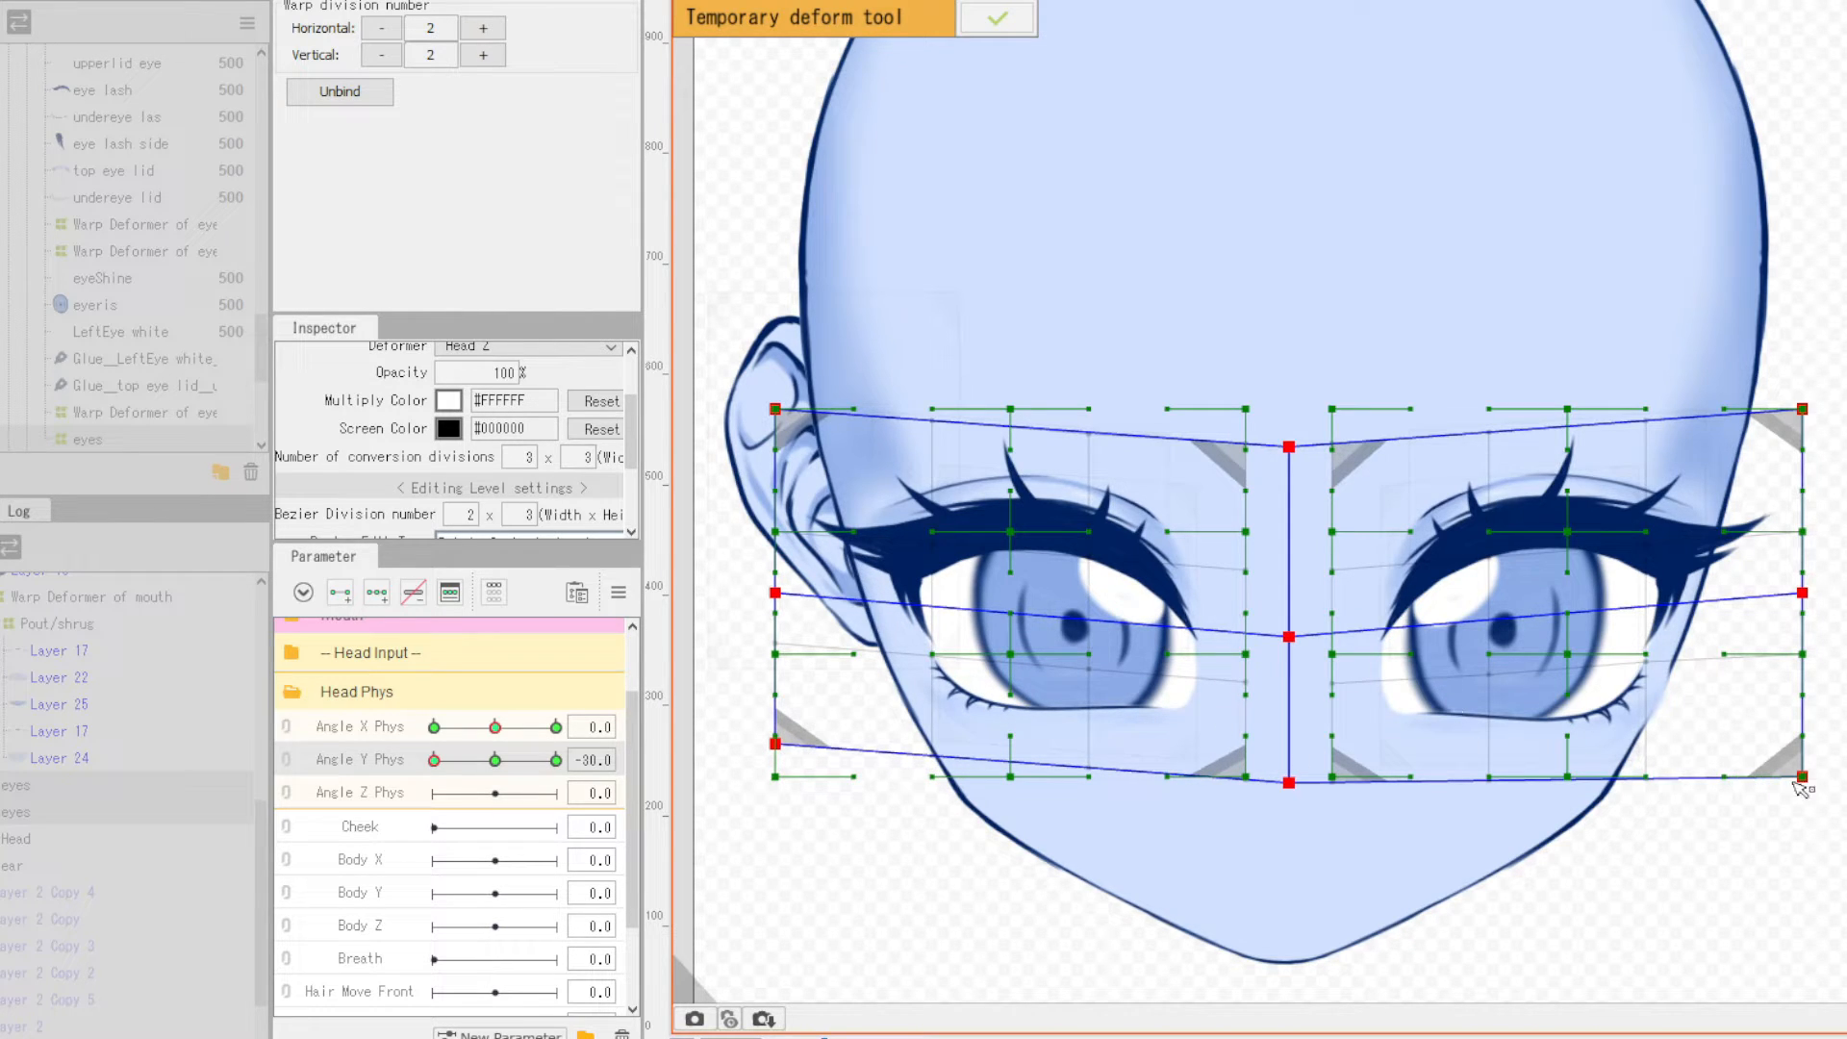
left_click_drag(1802, 777, 1789, 729)
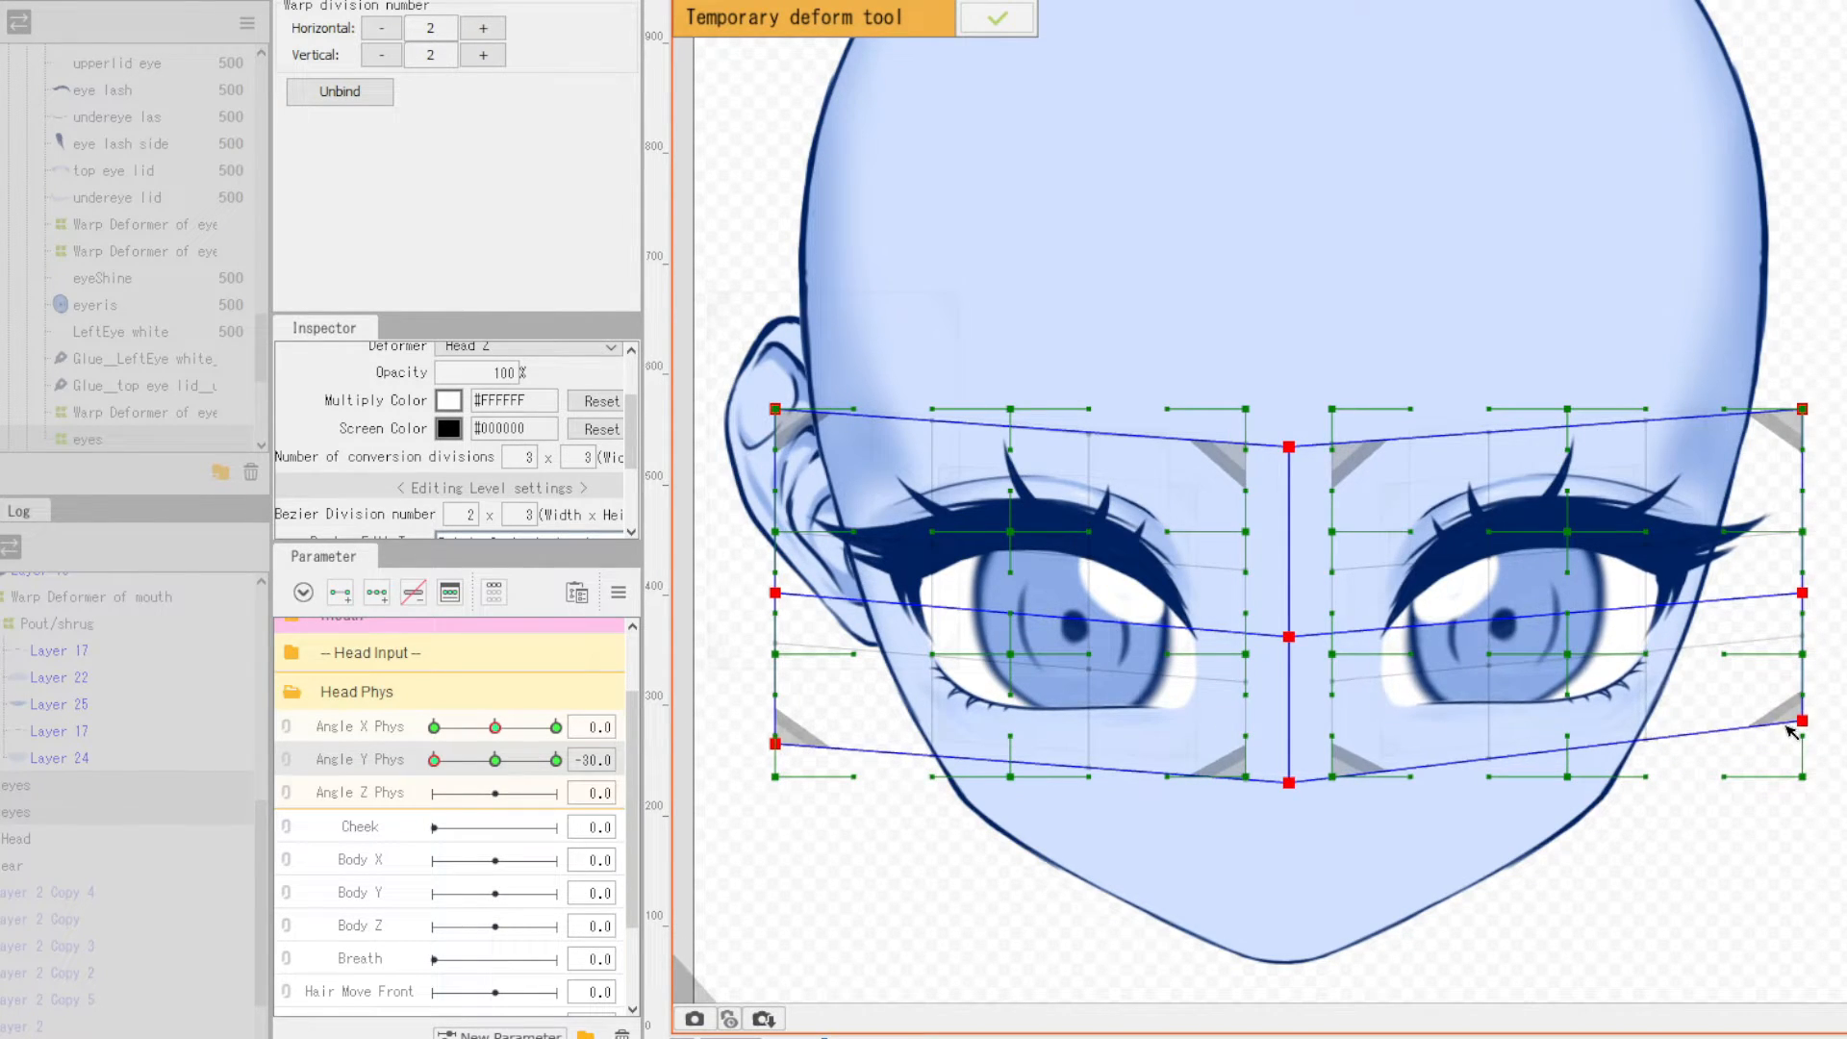
left_click(997, 17)
- Lower the upper centre control points of both eyes deformers, nudge the lower one on the ear-side eye, and deselect them
left_click_drag(1017, 534, 1017, 565)
left_click_drag(1576, 534, 1583, 567)
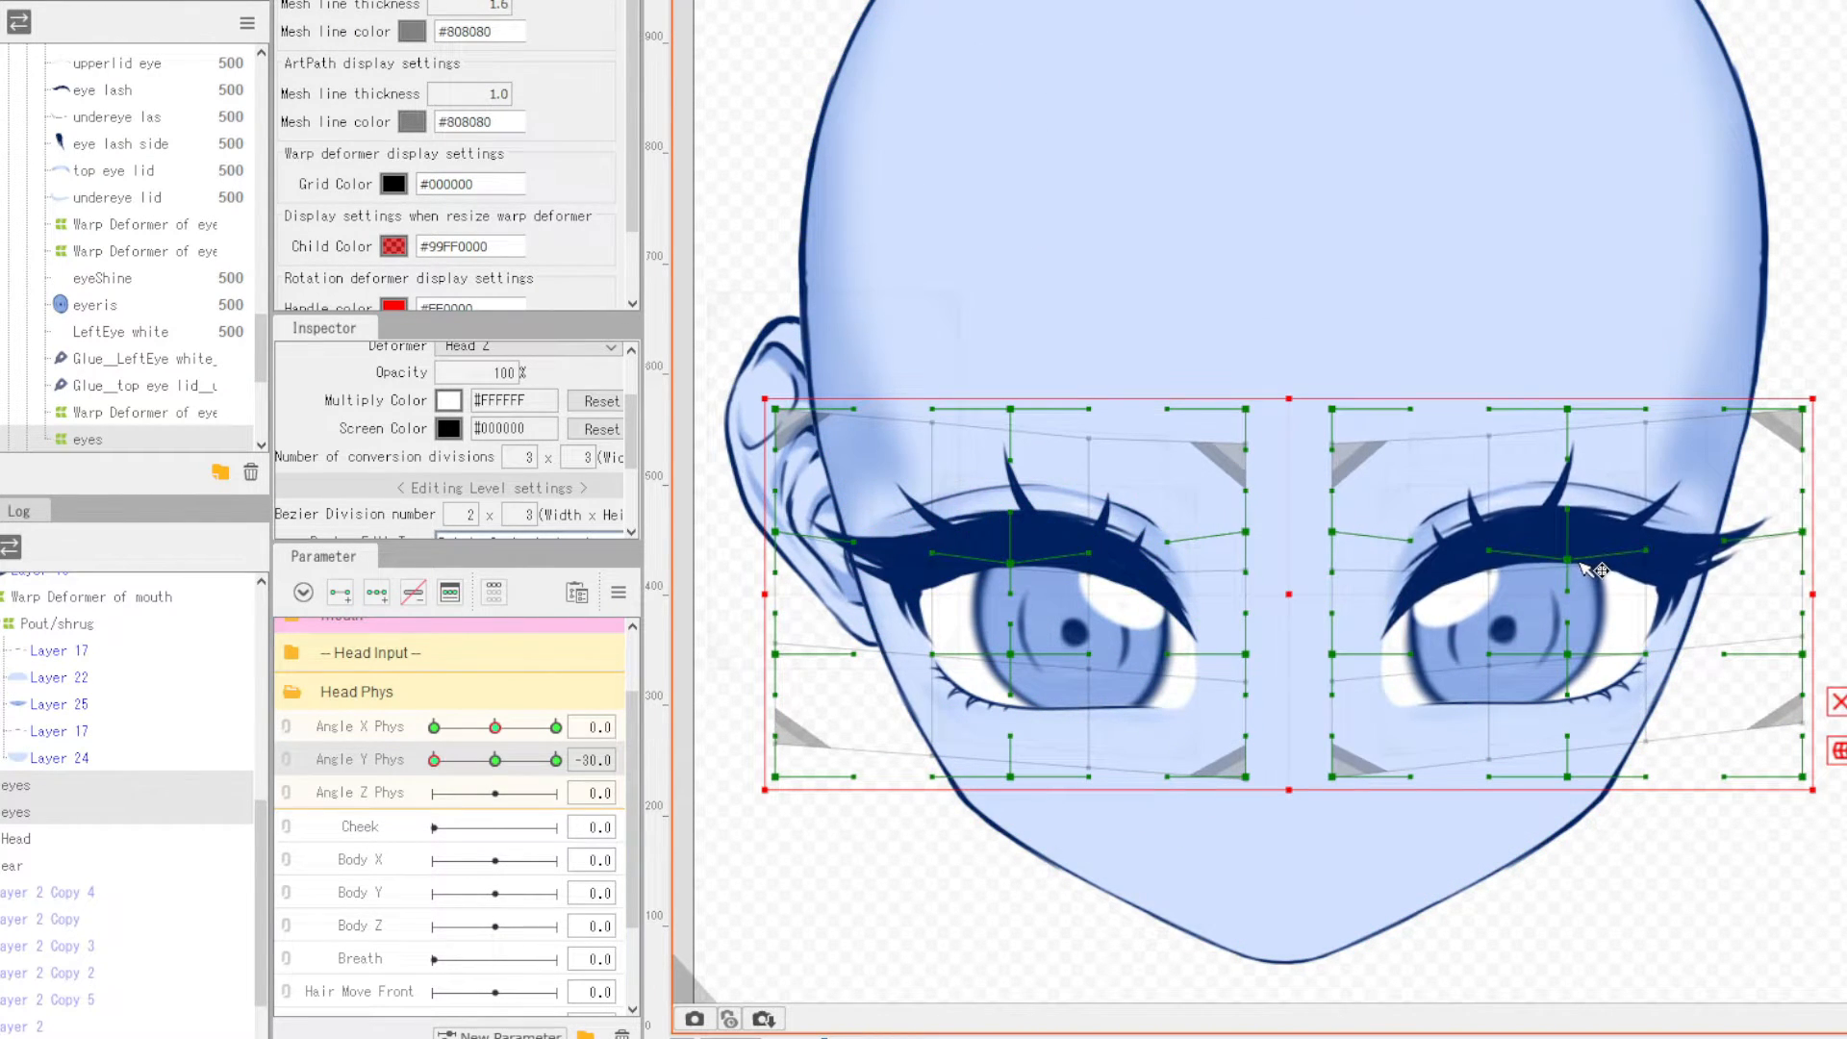
left_click_drag(1021, 656, 1017, 660)
scroll(1020, 664, "down", 3)
key("Escape")
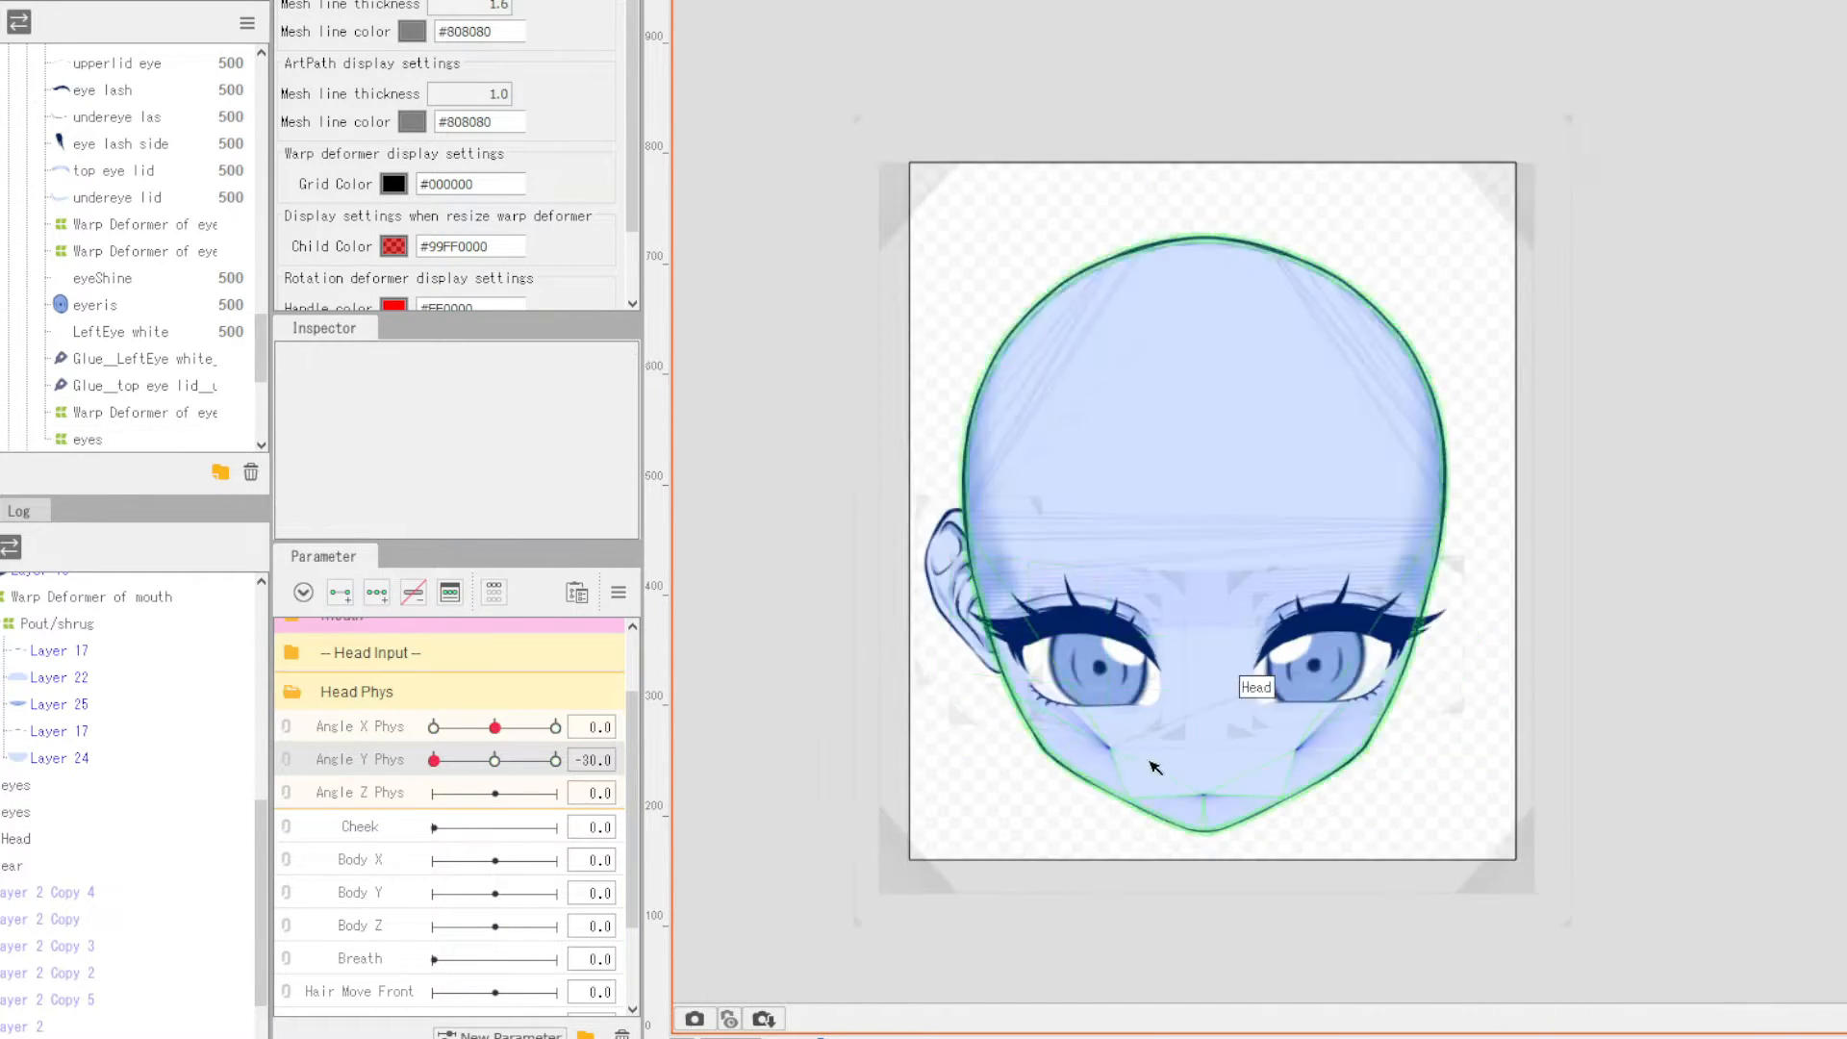
- Return Angle Y Phys to near neutral and link Angle X Phys and Angle Y Phys into one combined grid
left_click_drag(434, 760, 494, 816)
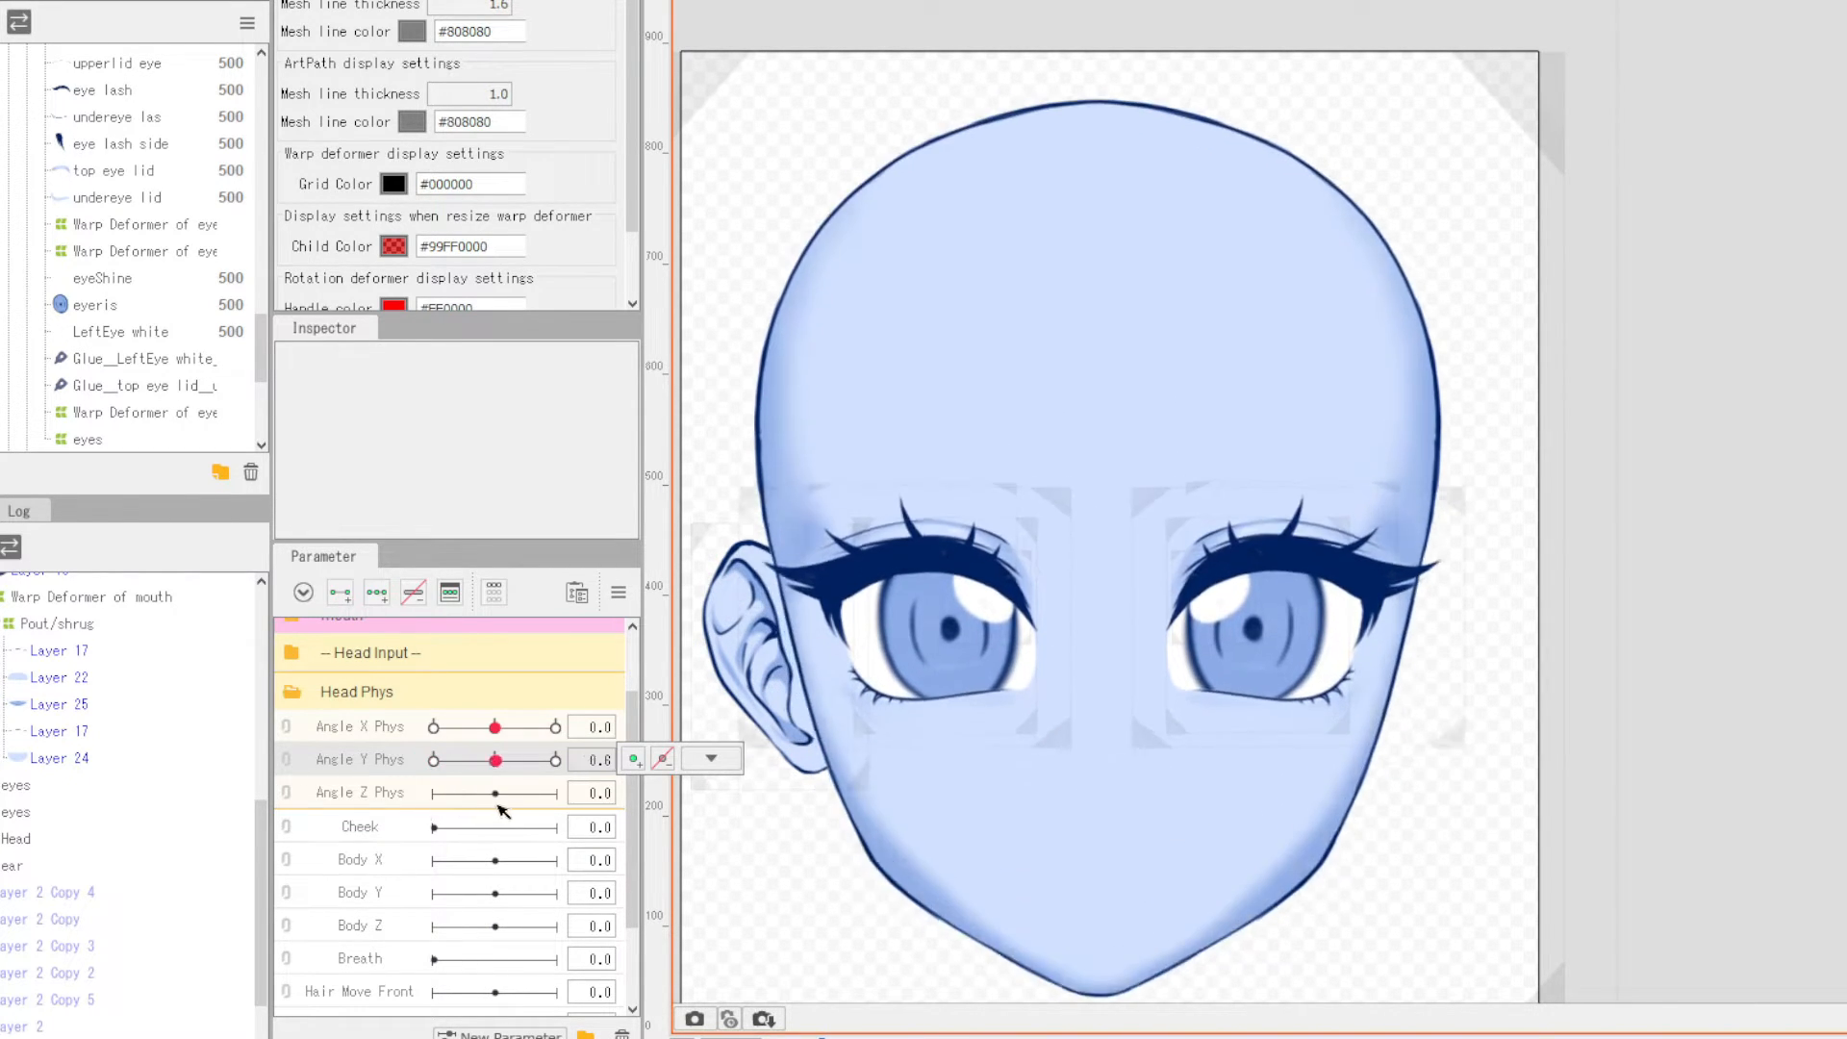
left_click(288, 740)
mouse_move(478, 773)
left_mouse_down()
mouse_move(430, 850)
mouse_move(462, 784)
mouse_move(496, 767)
left_mouse_up()
- Synthesize all four corners of Angle X Phys and Angle Y Phys for both eyes deformers, using the default value as reference
left_click(55, 787)
left_click(55, 810, "ctrl")
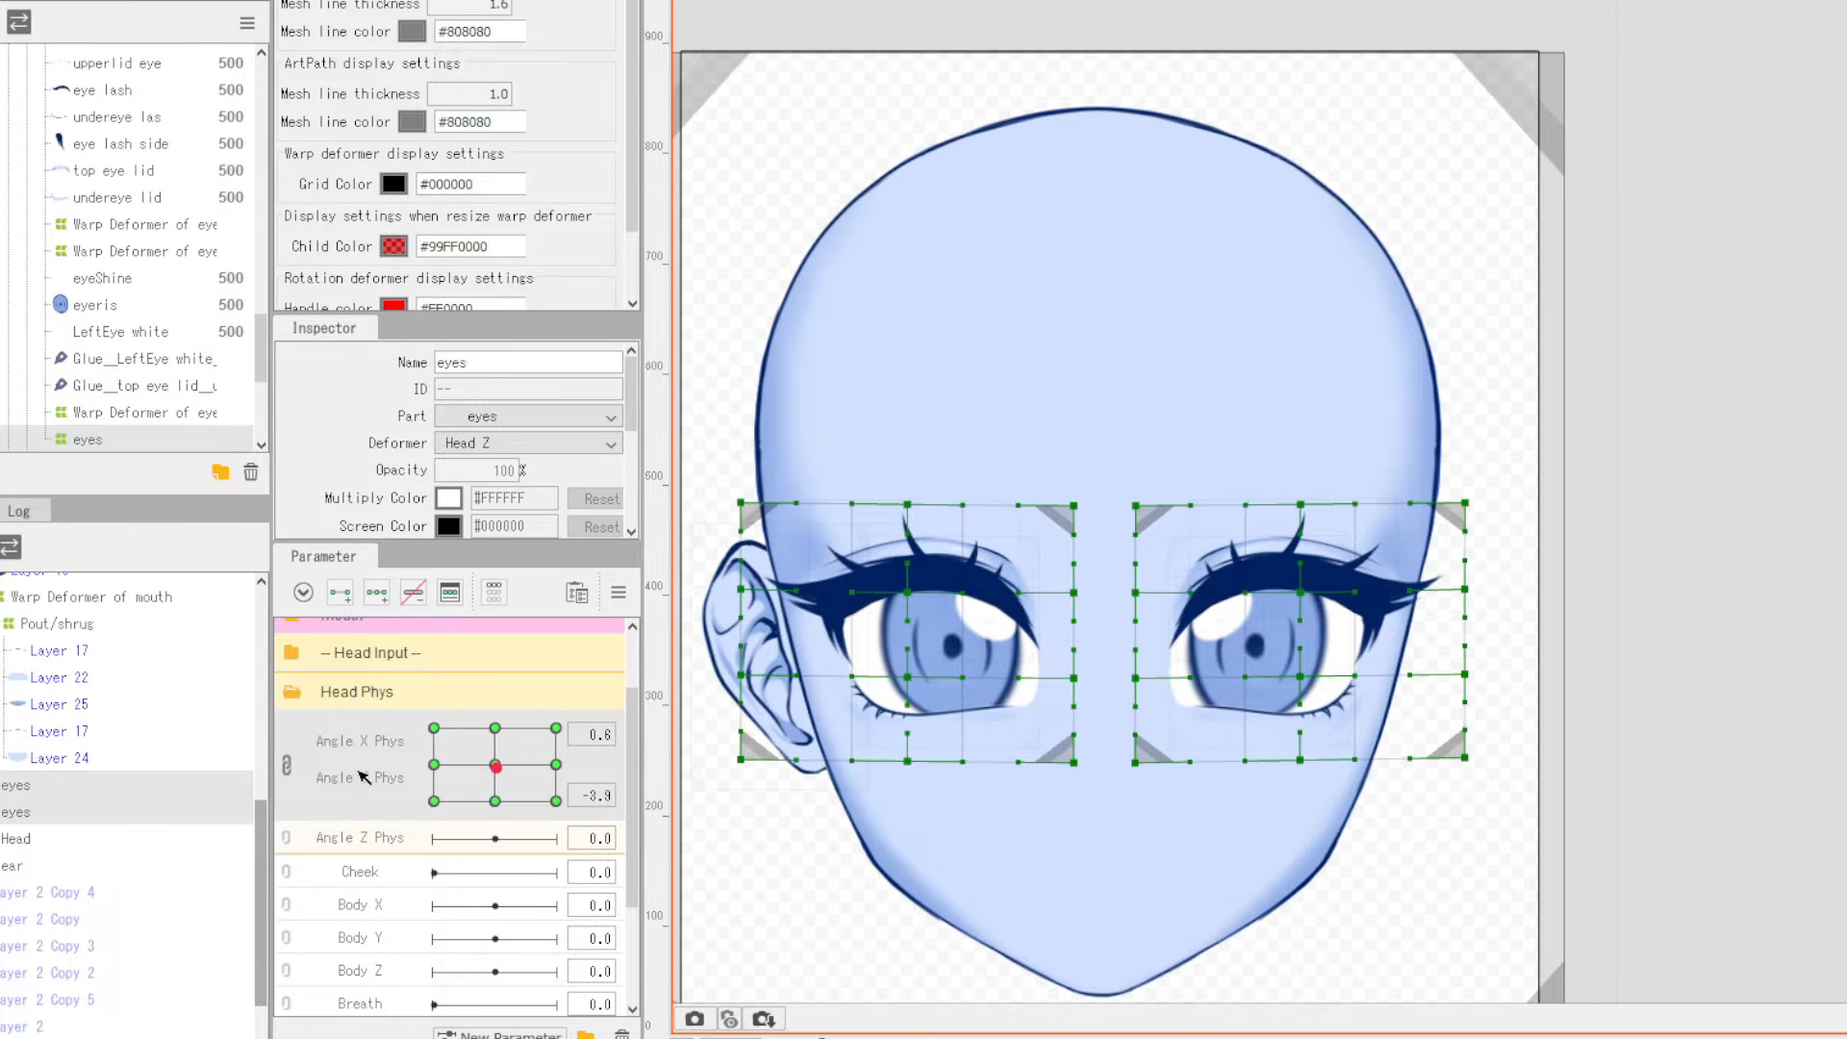
left_click(618, 592)
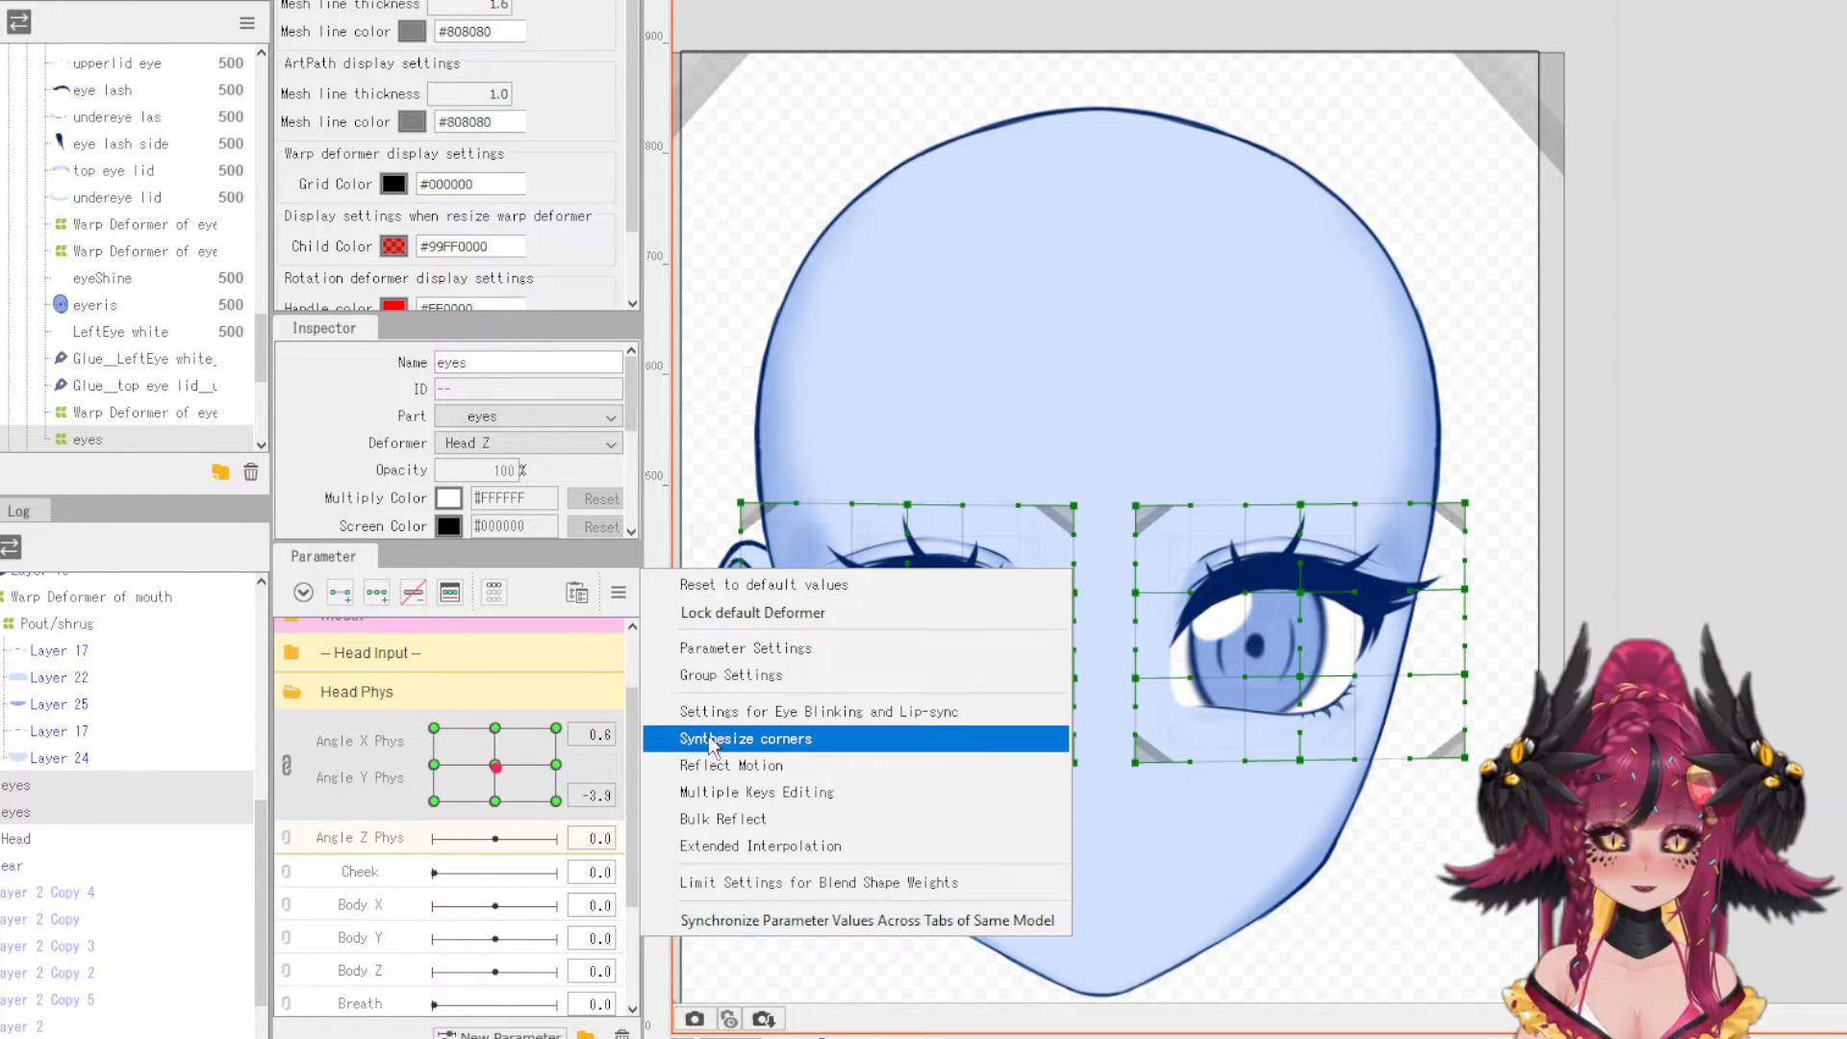
left_click(746, 738)
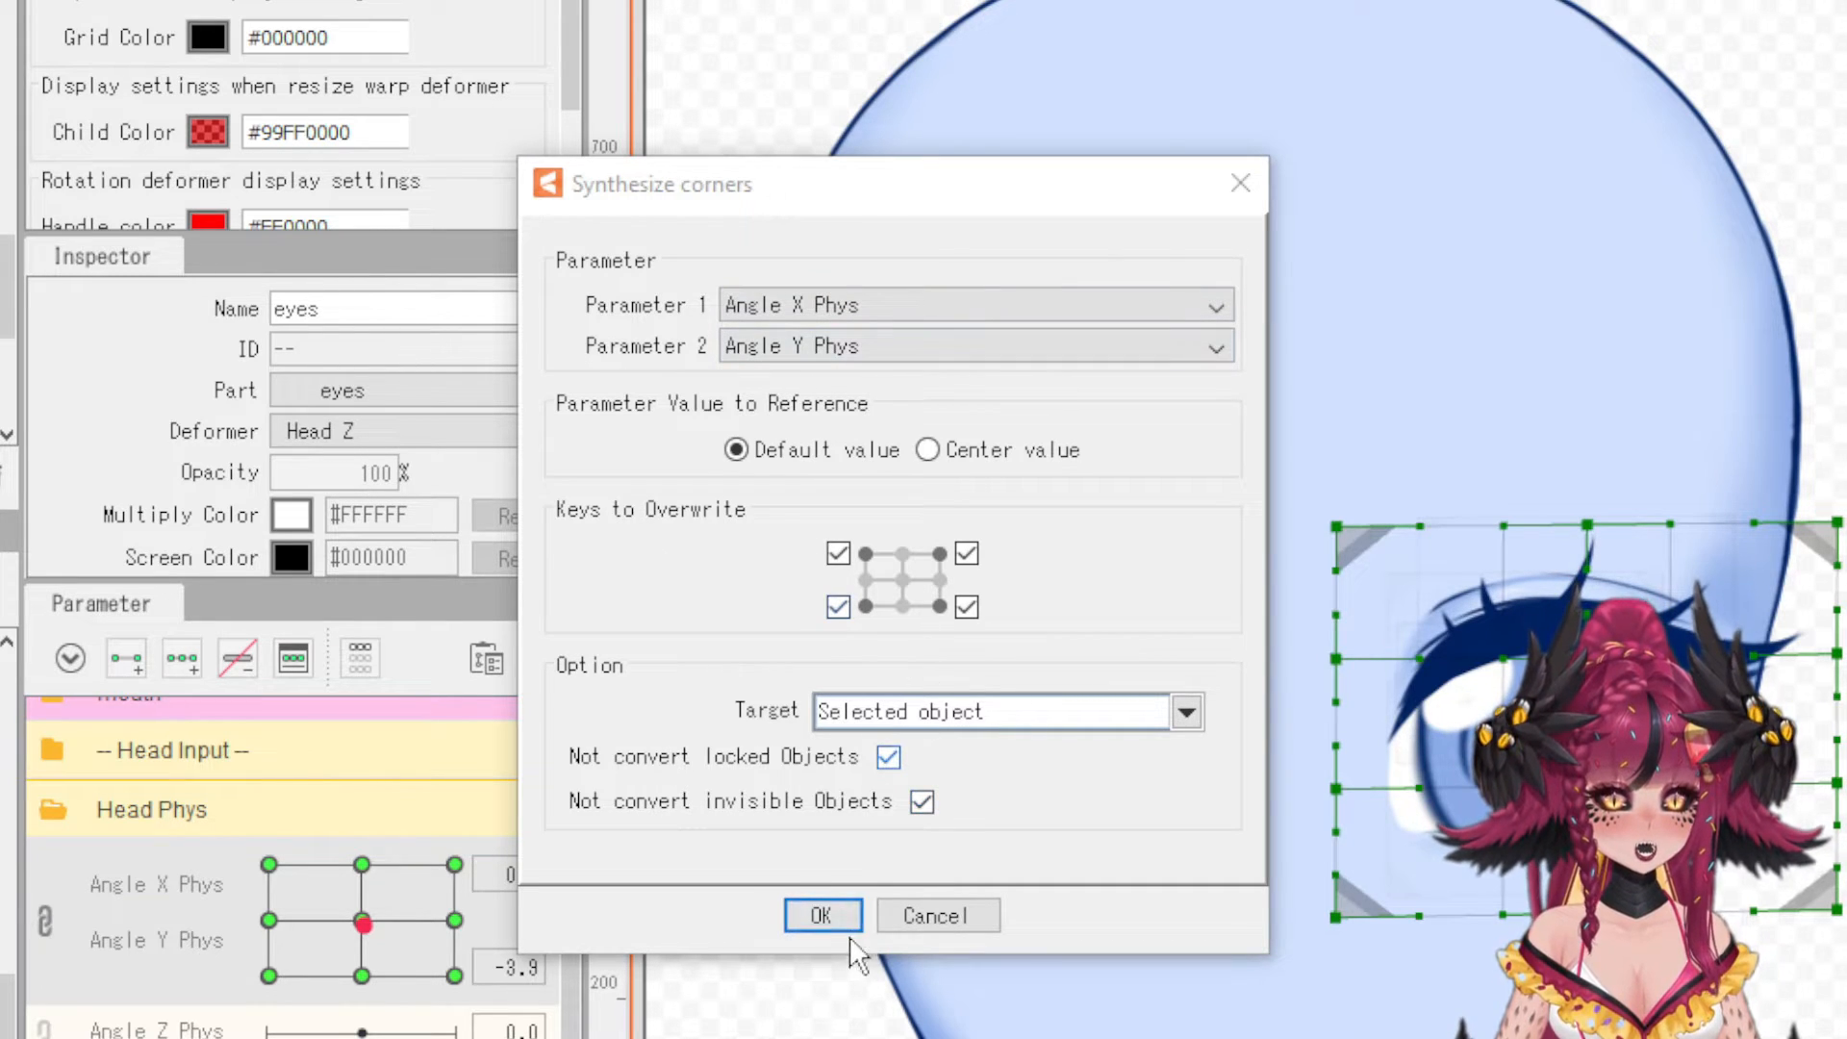
left_click(823, 909)
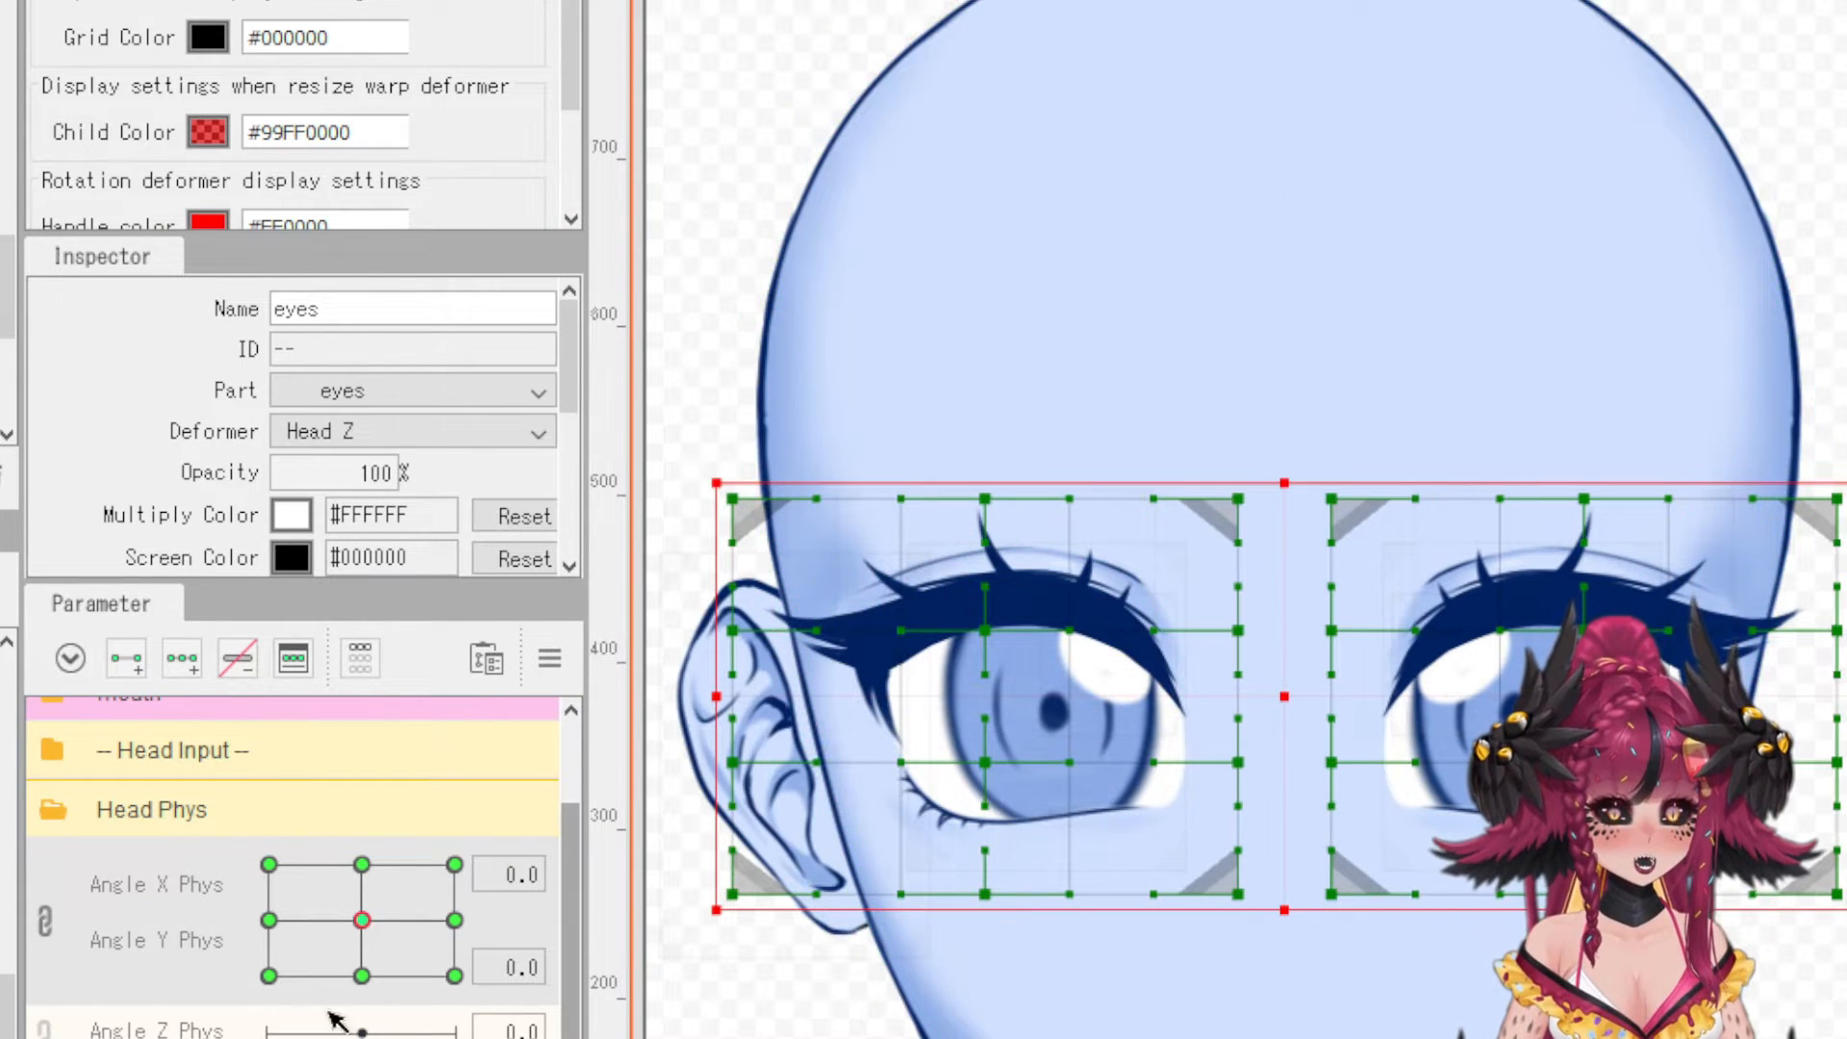
- Pose the head at Angle X Phys -30 and Angle Y Phys -30 and rotate both eyes deformers slightly counterclockwise
left_click_drag(376, 913, 269, 975)
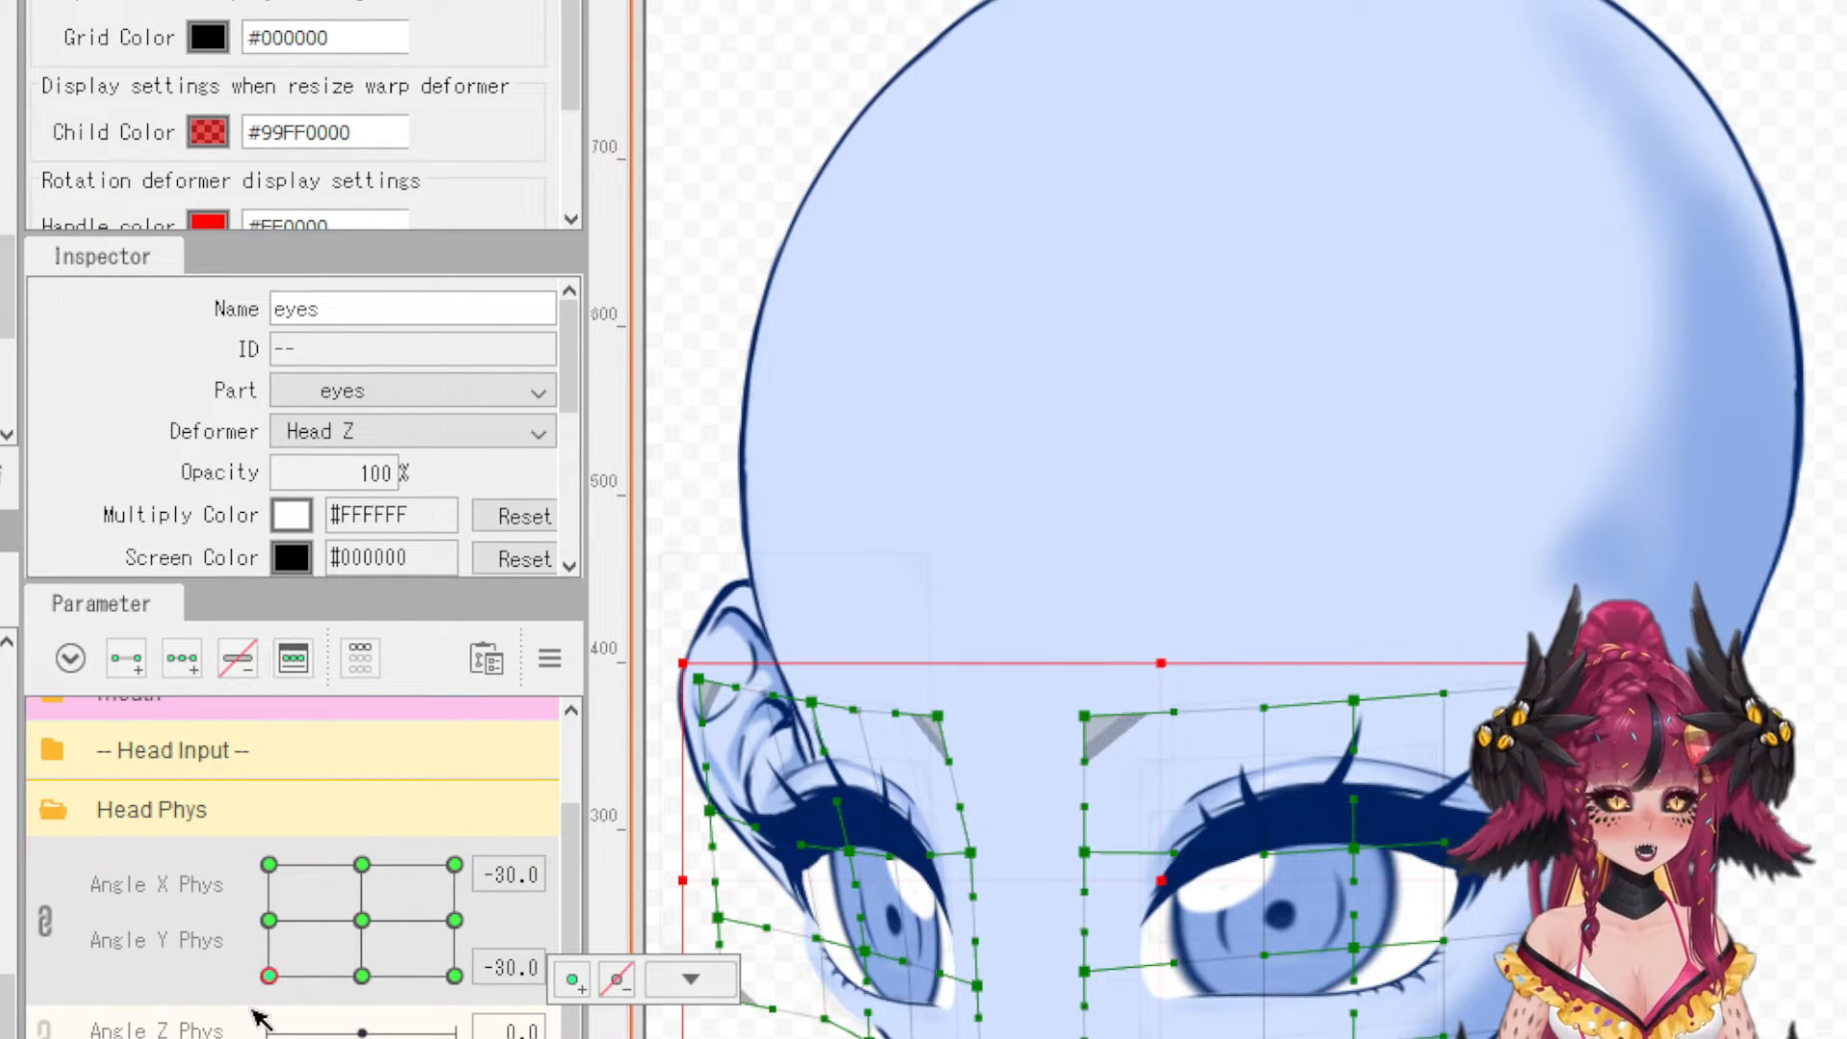
left_click_drag(269, 975, 358, 925)
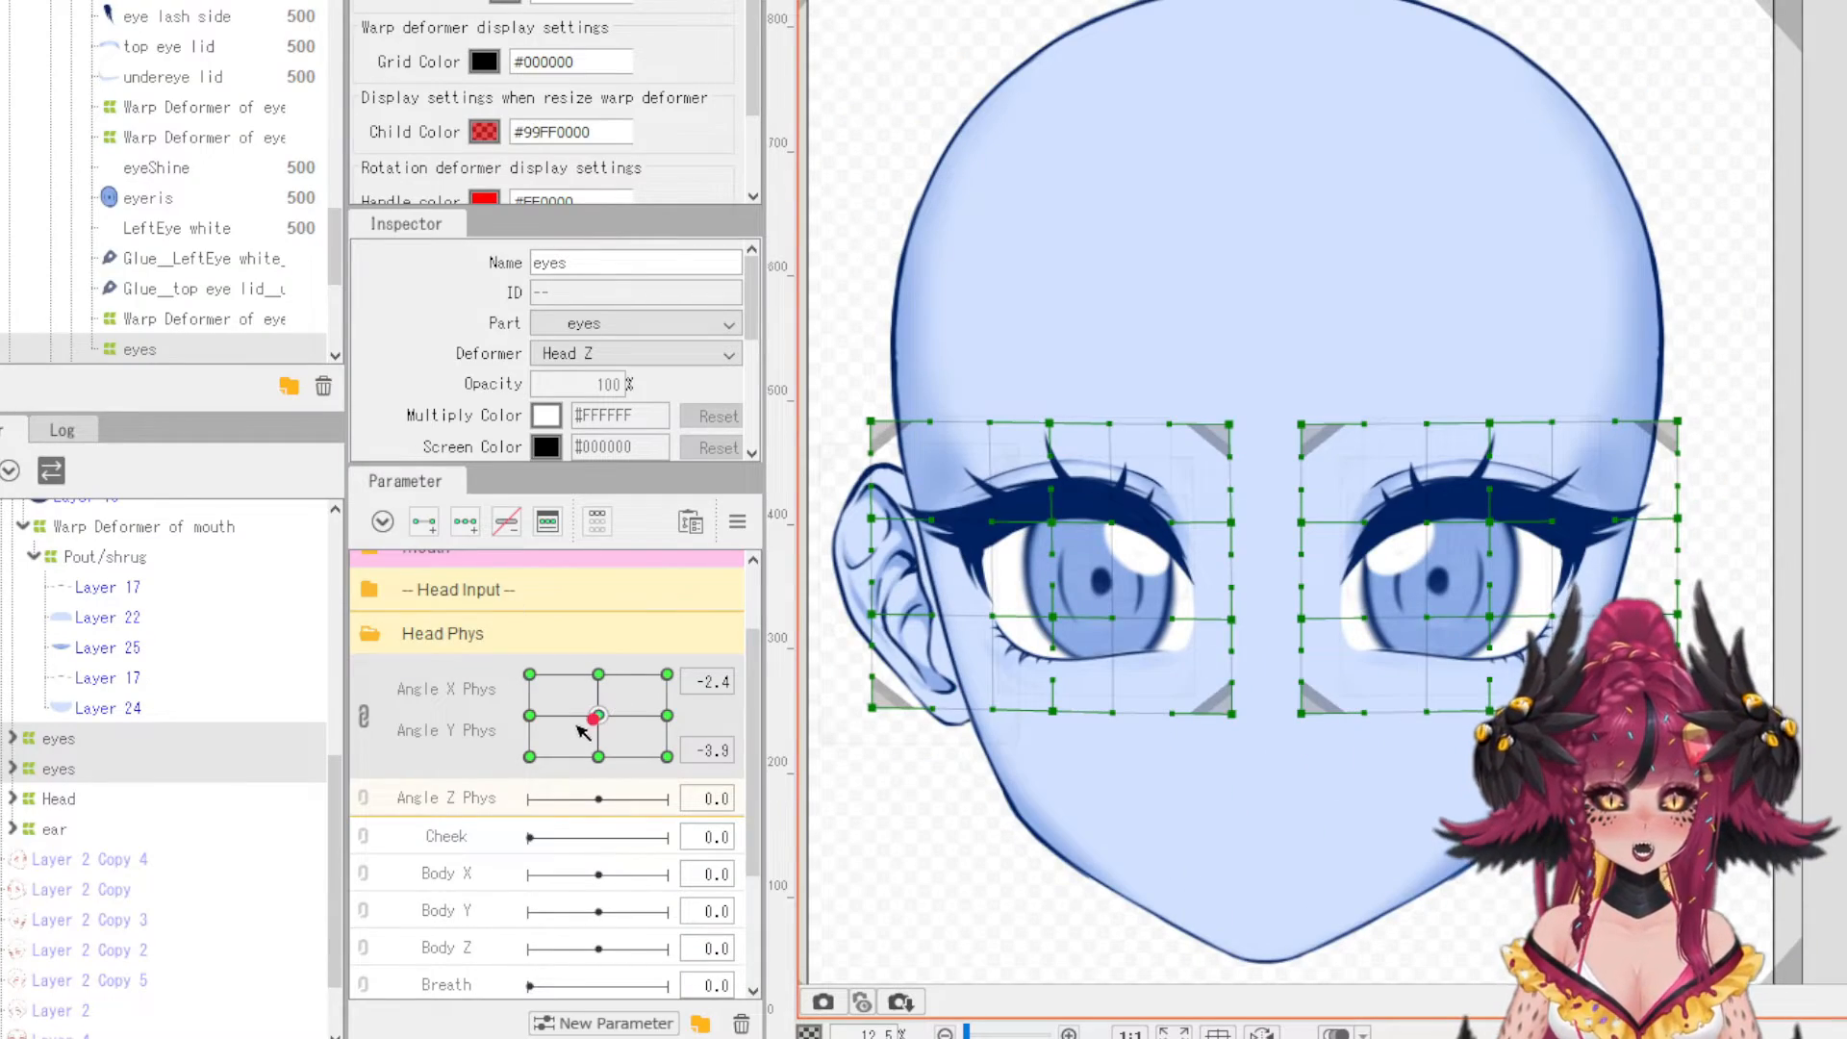
left_click_drag(583, 731, 520, 769)
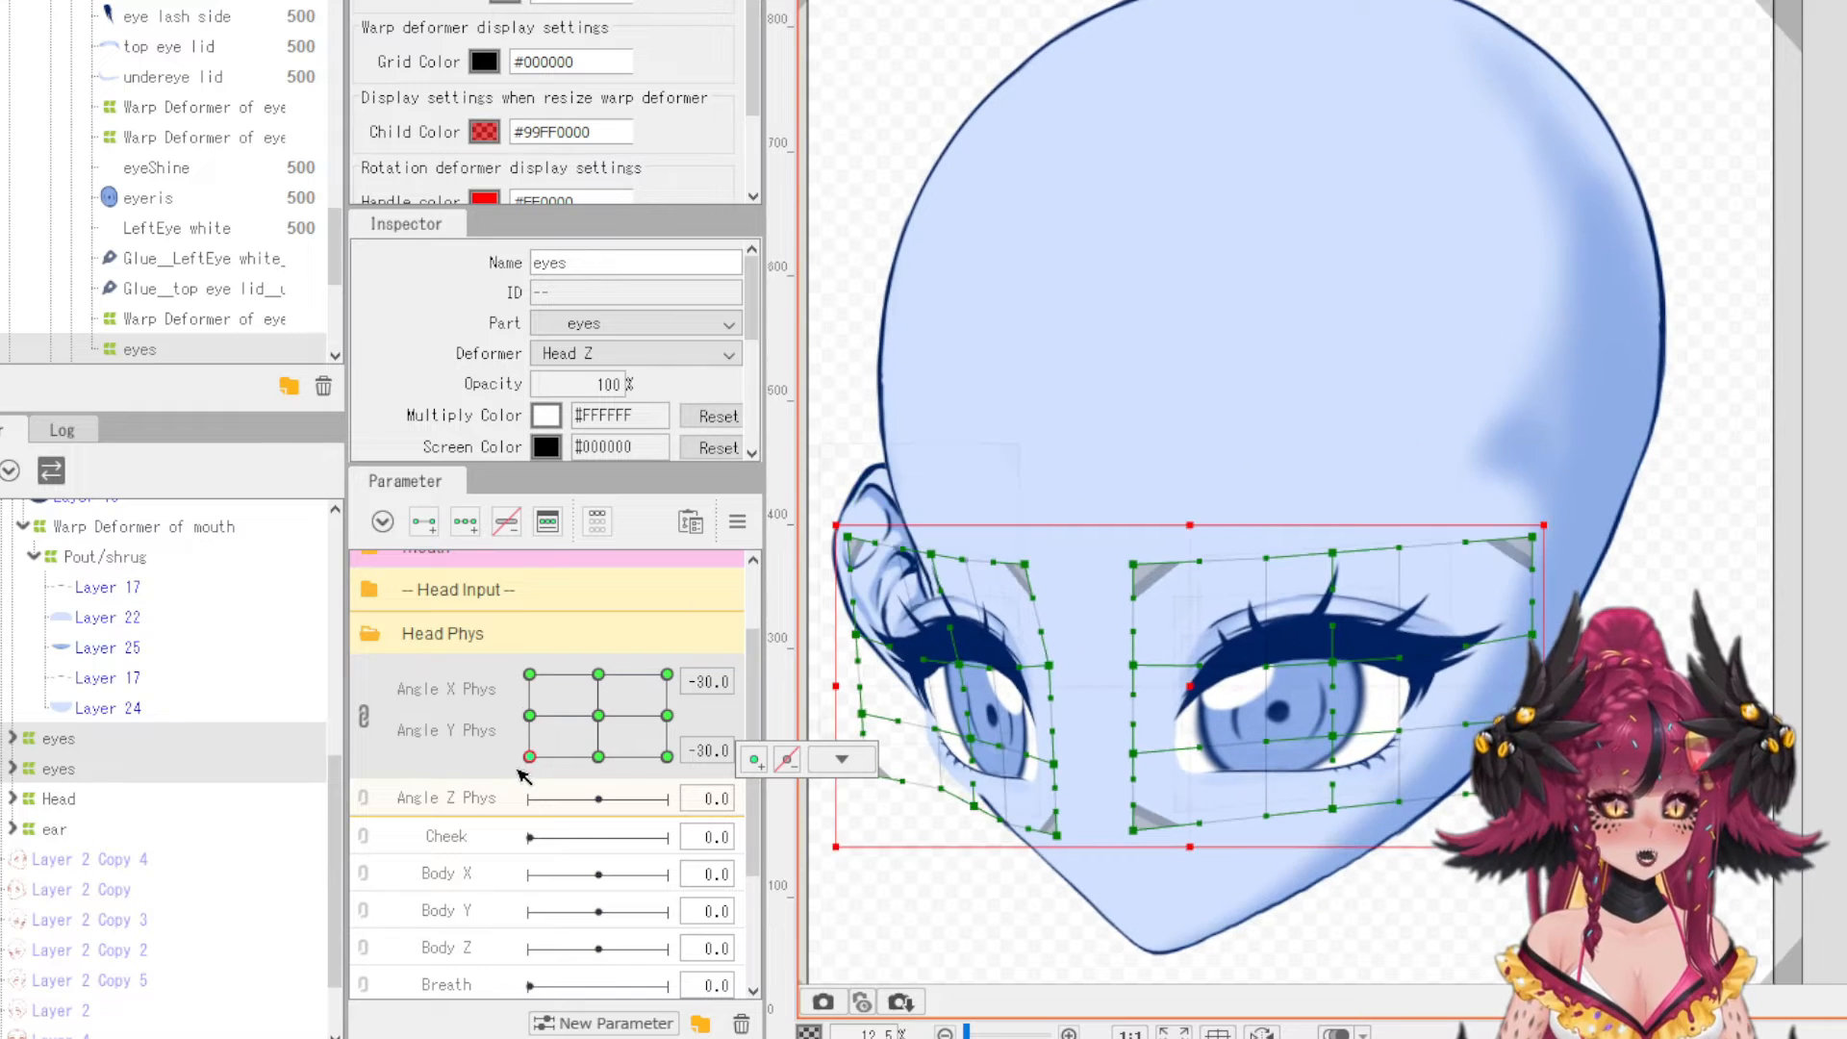
scroll(1140, 376, "down", 1)
scroll(1142, 589, "up", 2)
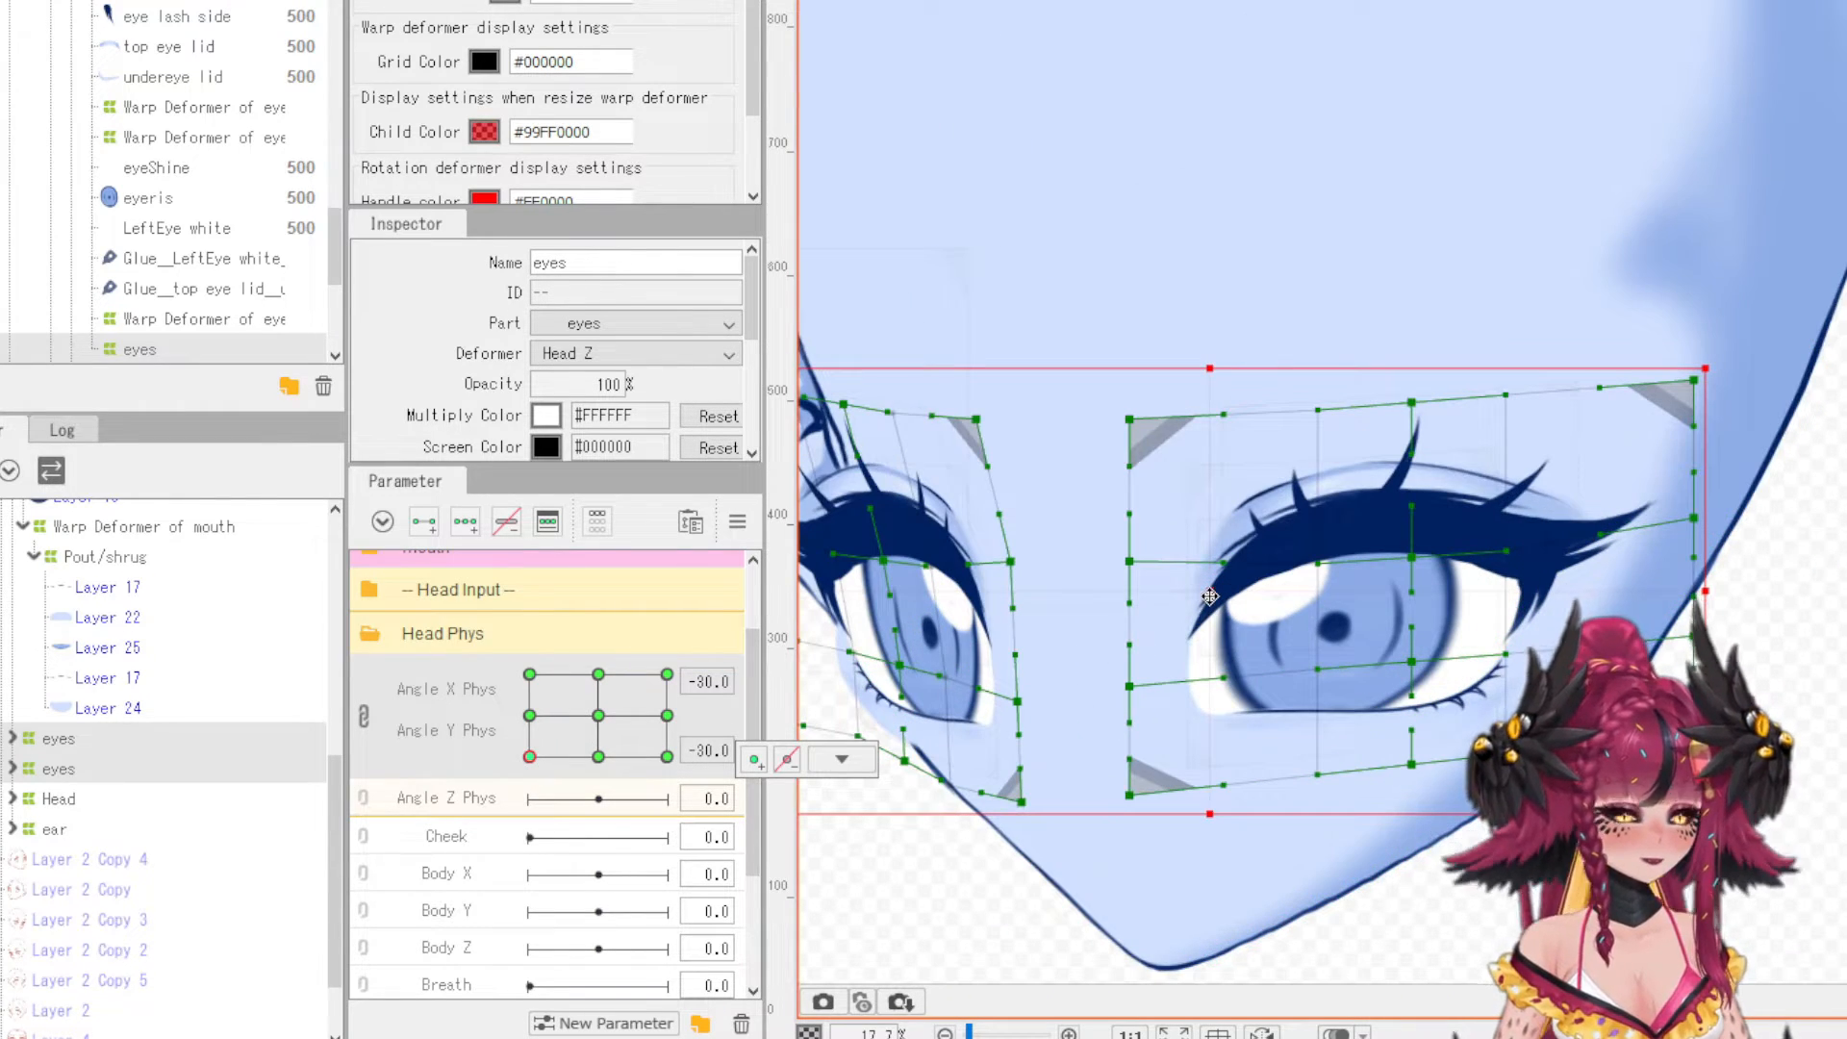
scroll(1209, 596, "down", 2)
scroll(1371, 602, "up", 2)
left_click_drag(1393, 624, 1410, 487)
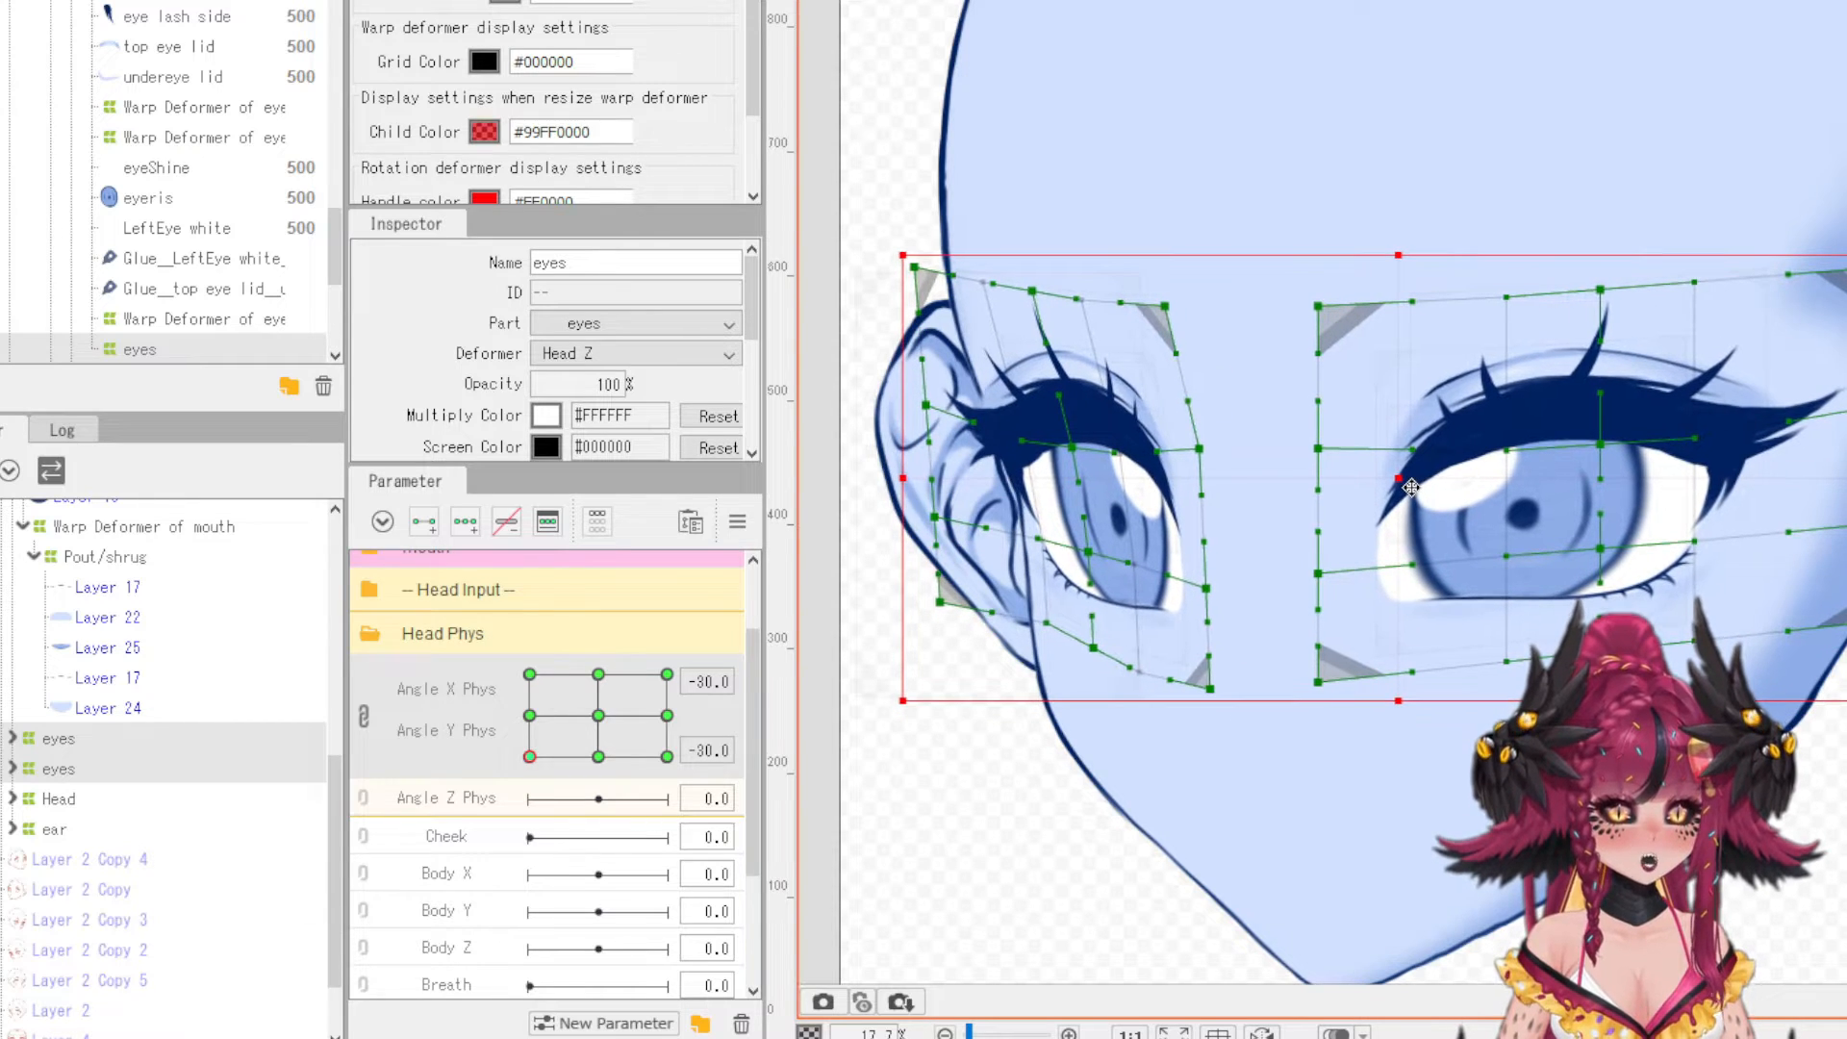
left_click_drag(892, 714, 902, 734)
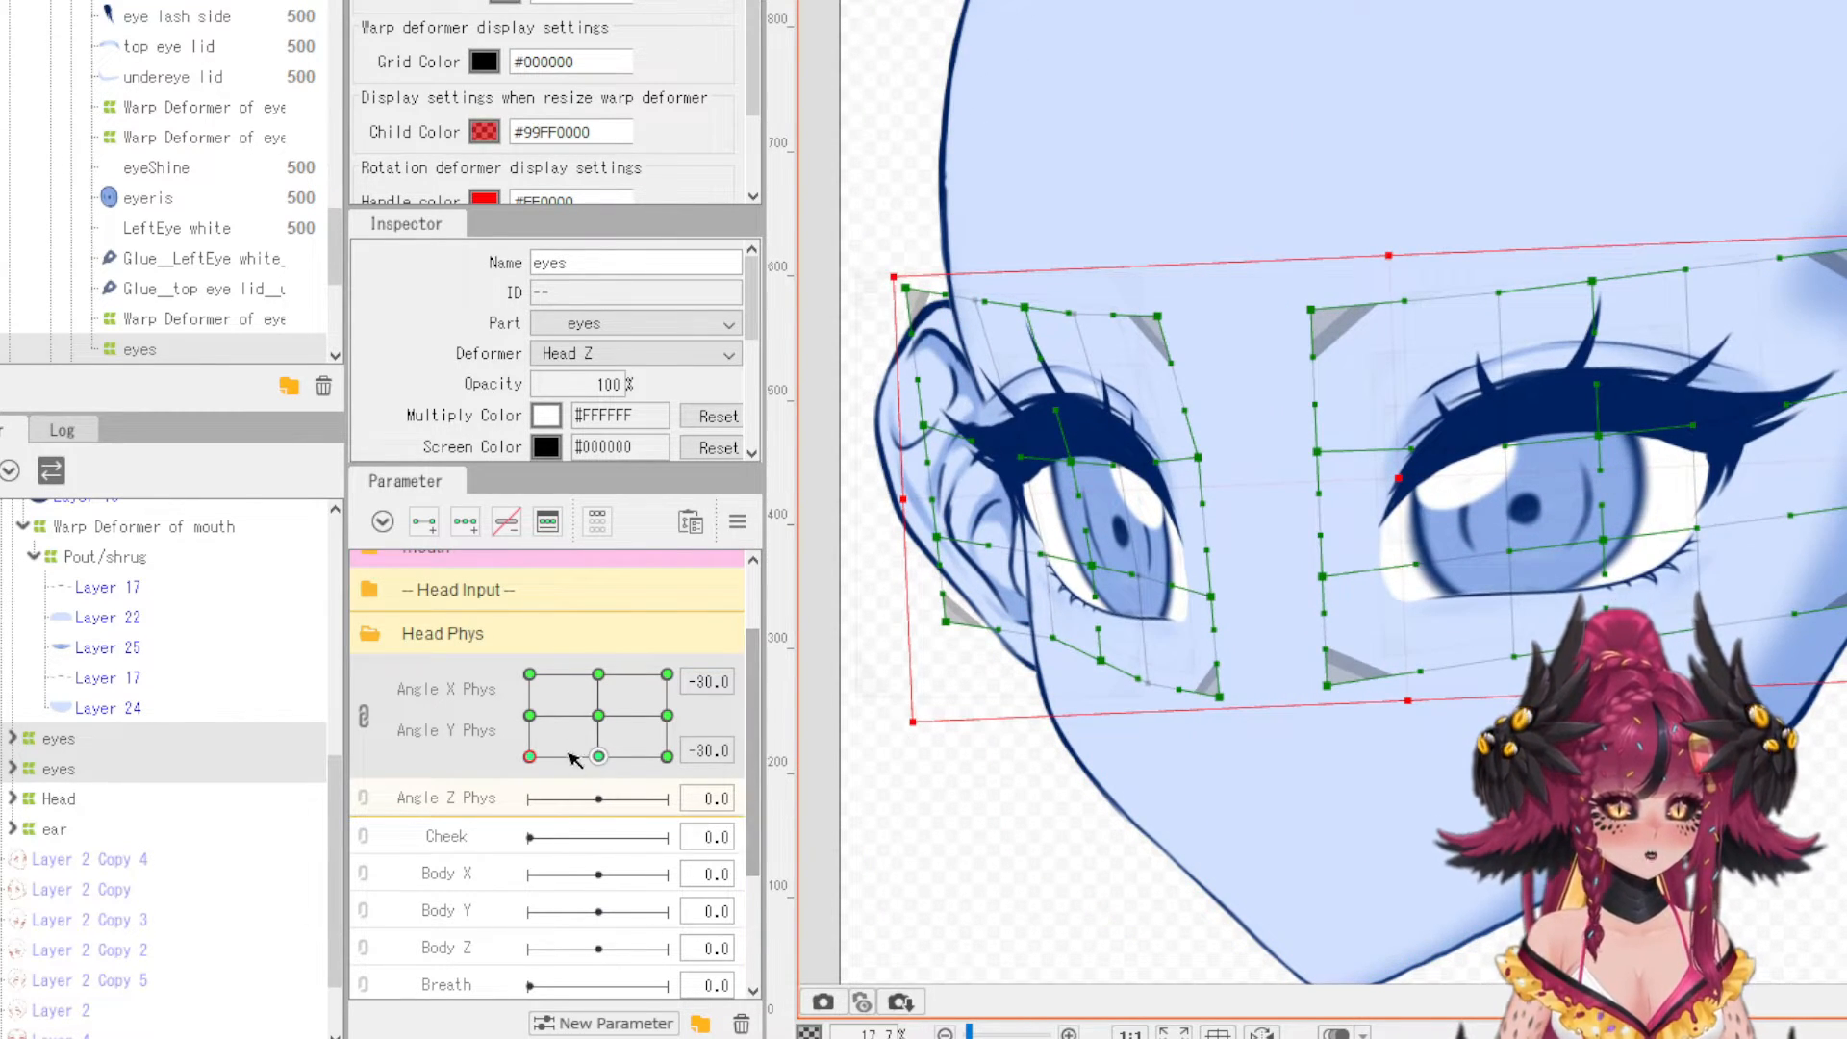
- Use a temporary deform on the eyes at the -30, -30 corner to lower the grid's central and outer points, including the upper edge
left_click_drag(535, 759, 478, 764)
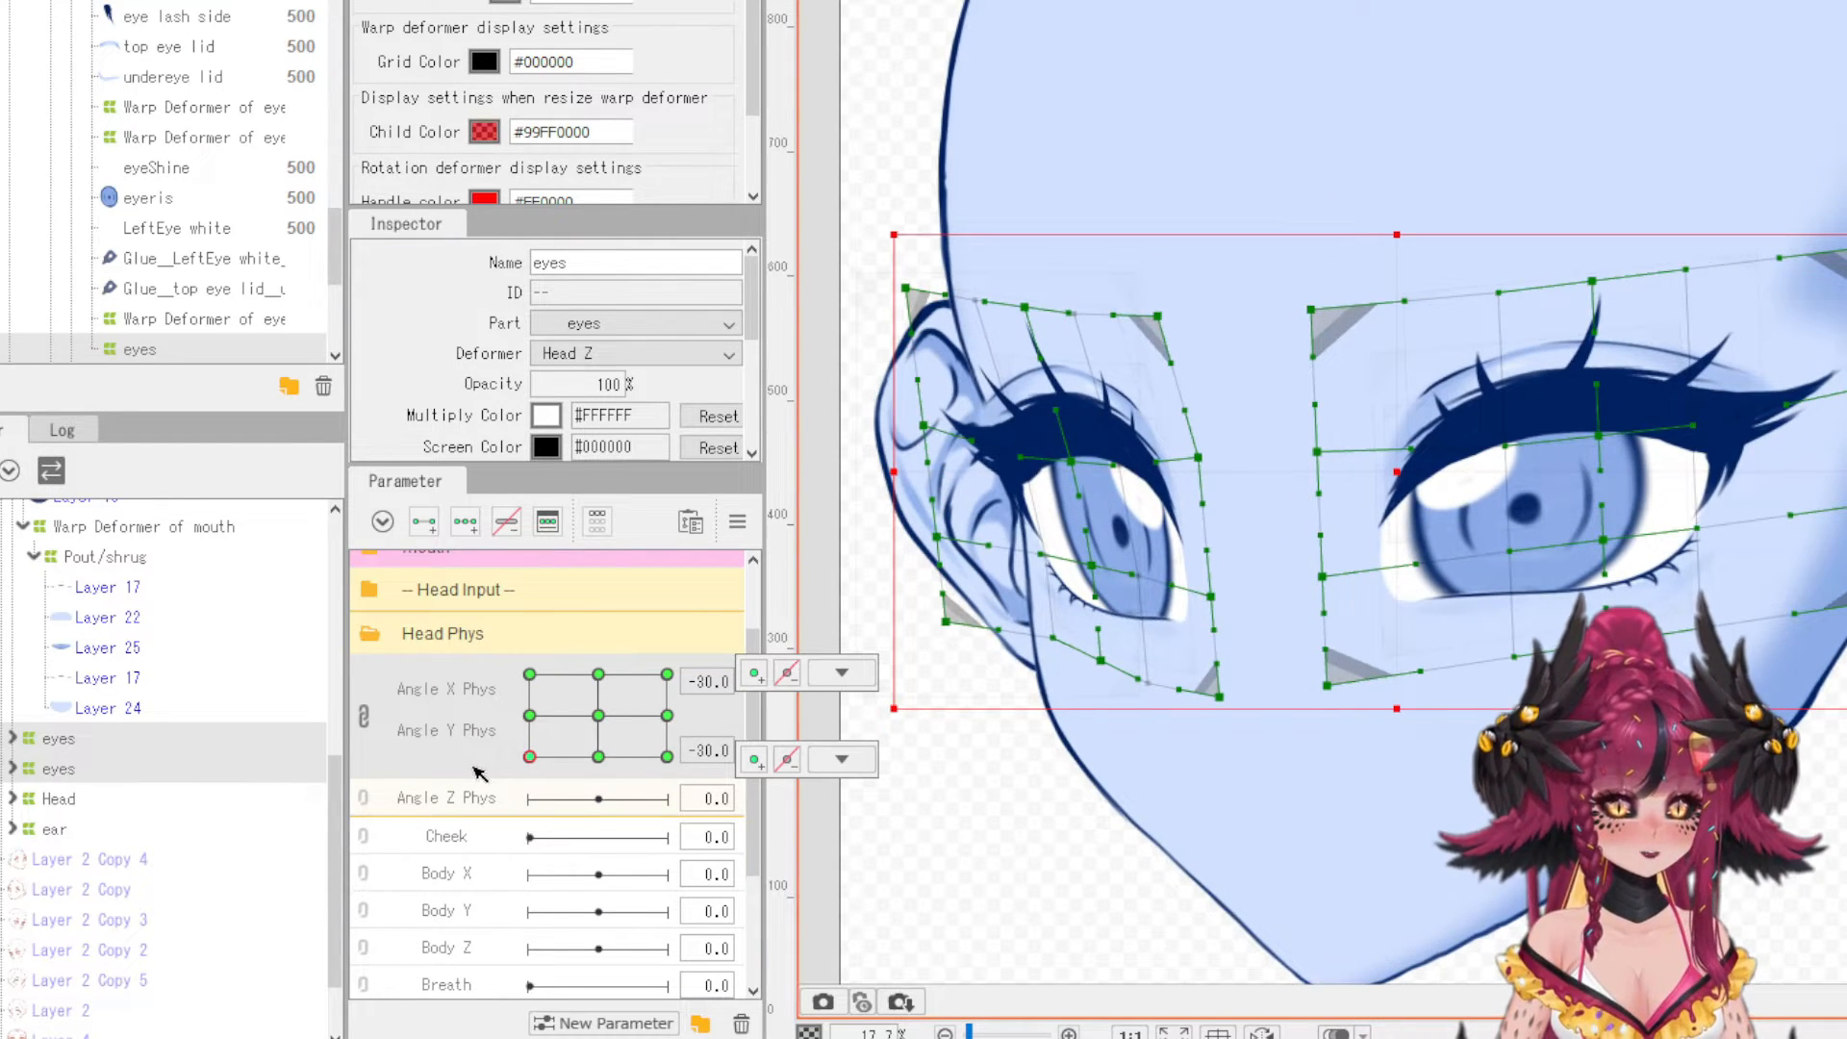
key("ctrl+t")
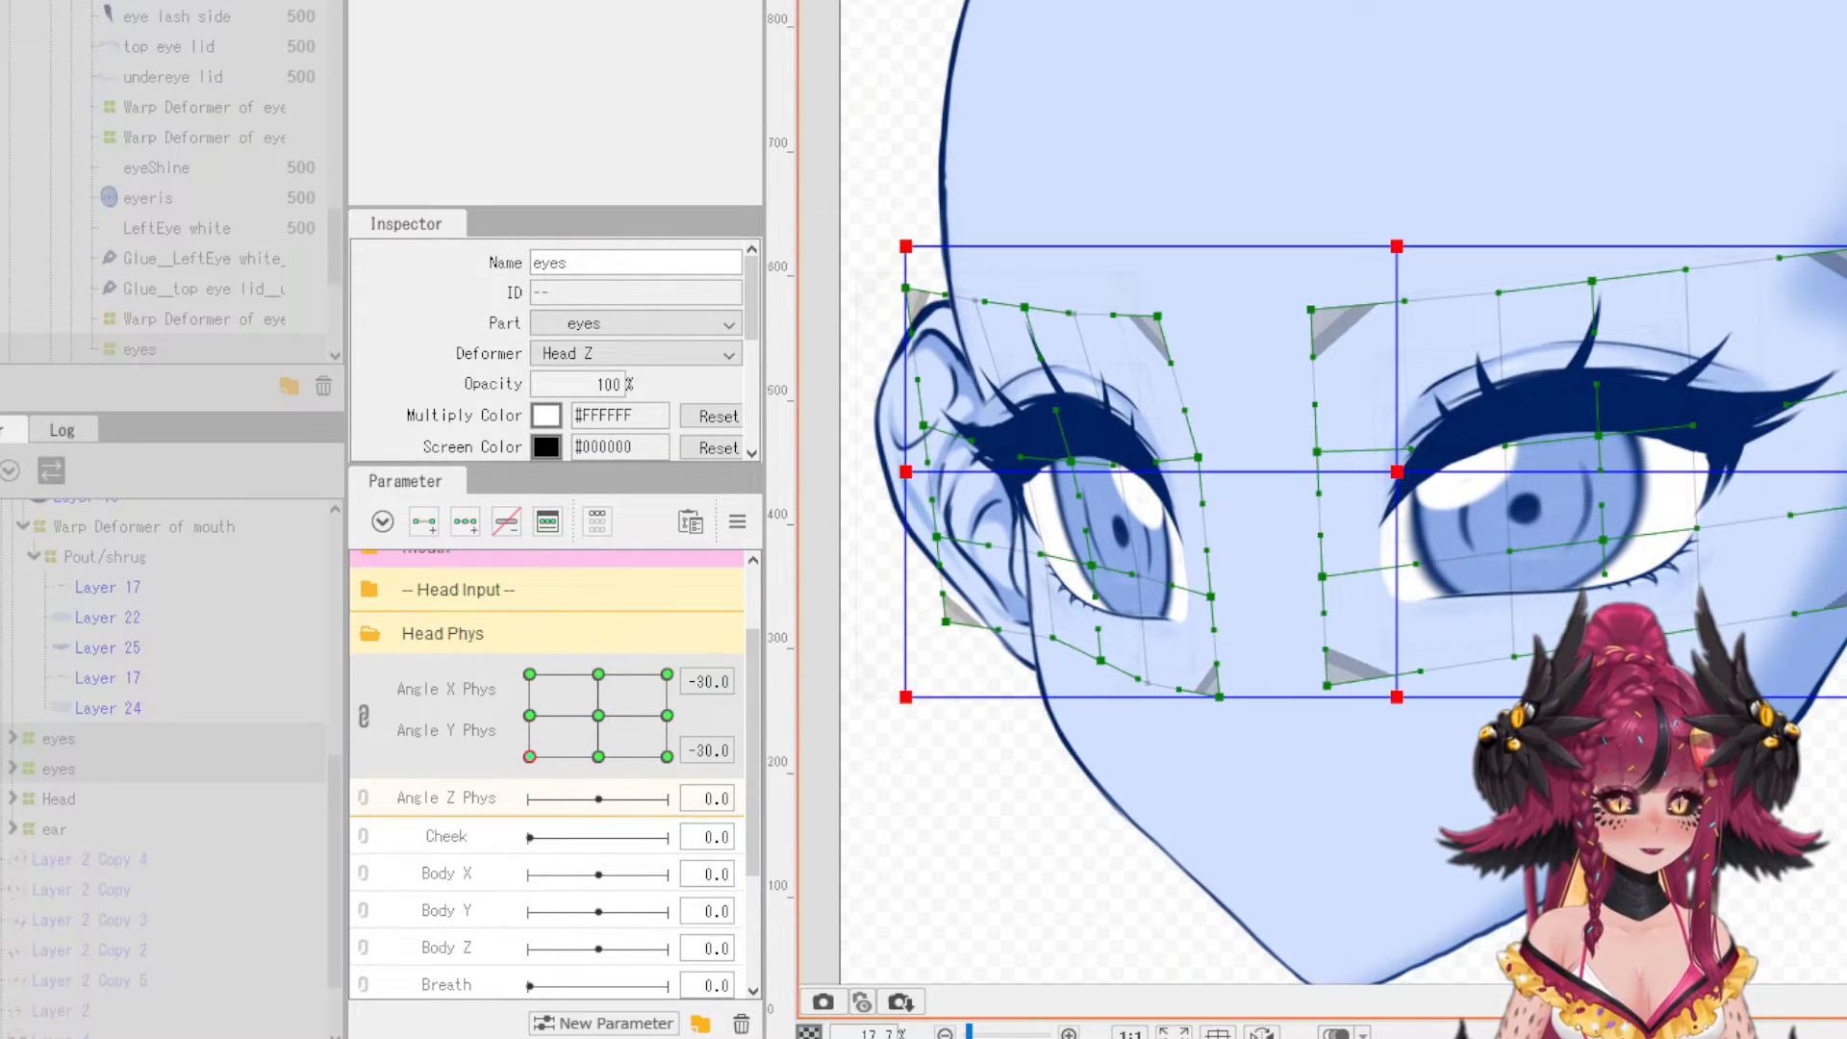
left_click_drag(1846, 472, 1846, 496)
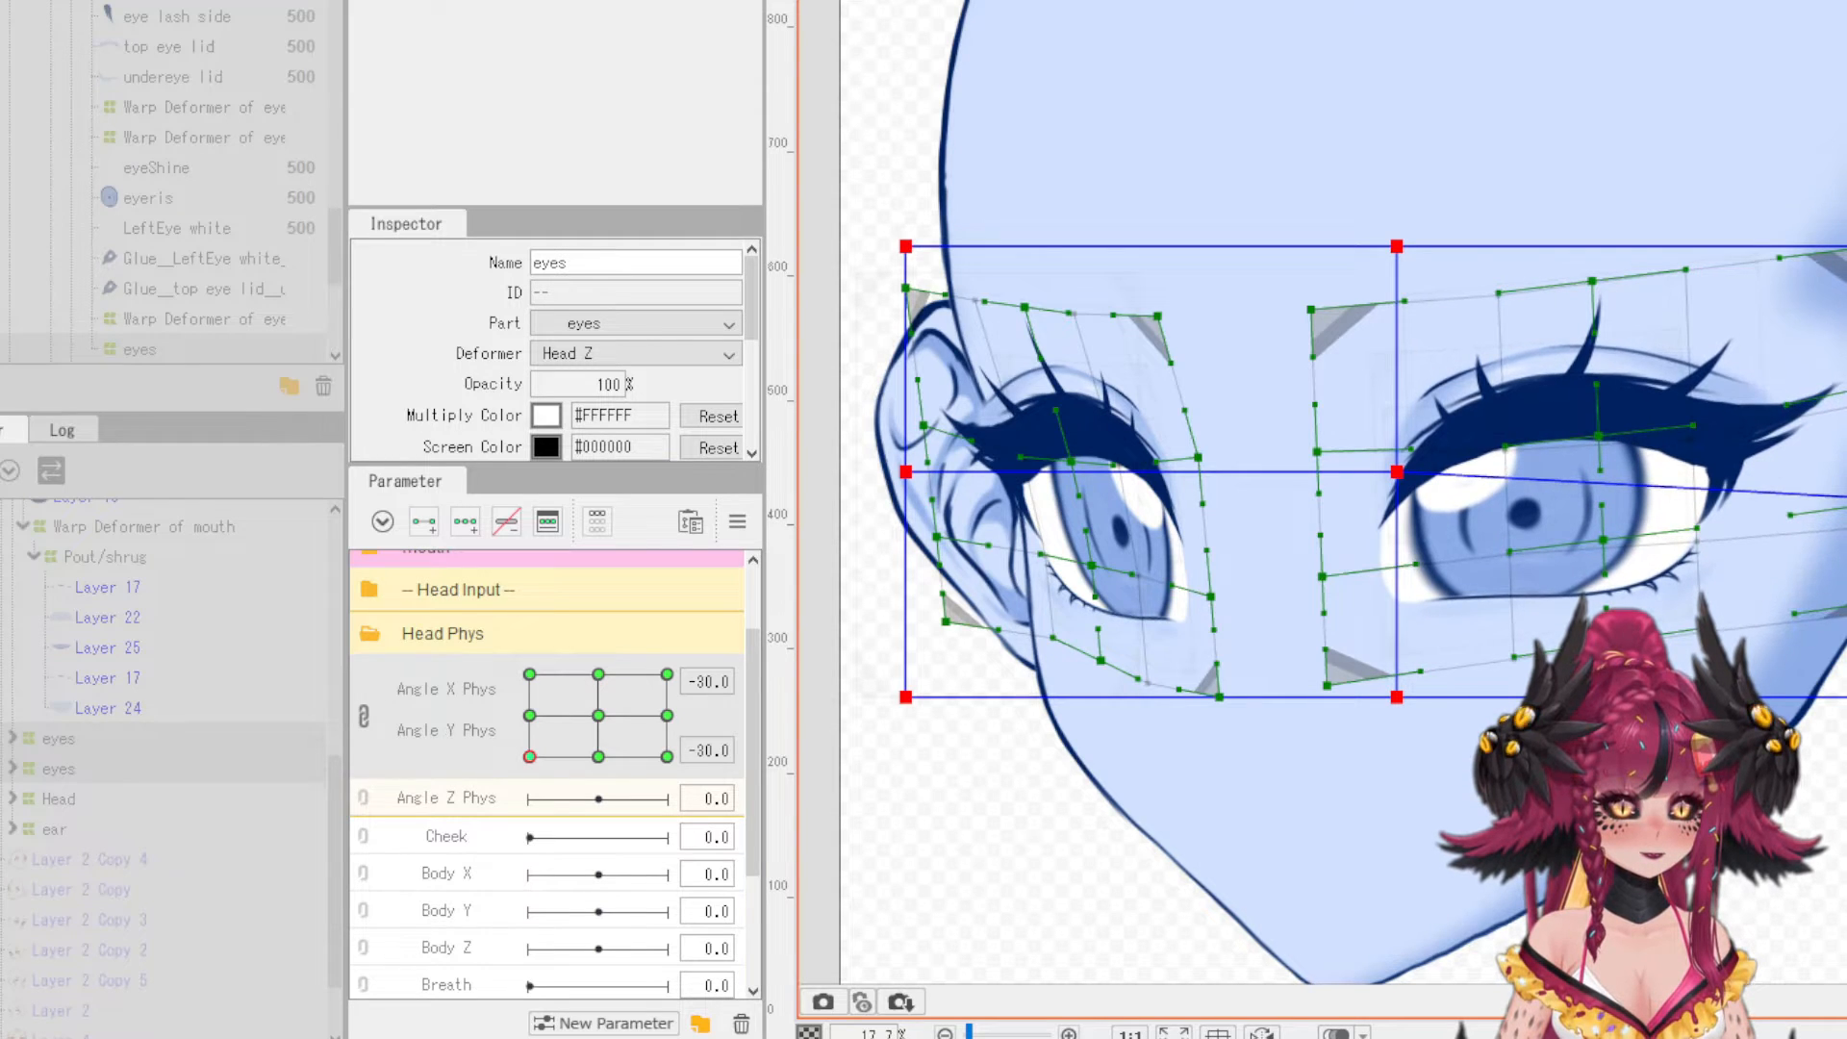
left_click_drag(1846, 246, 1846, 275)
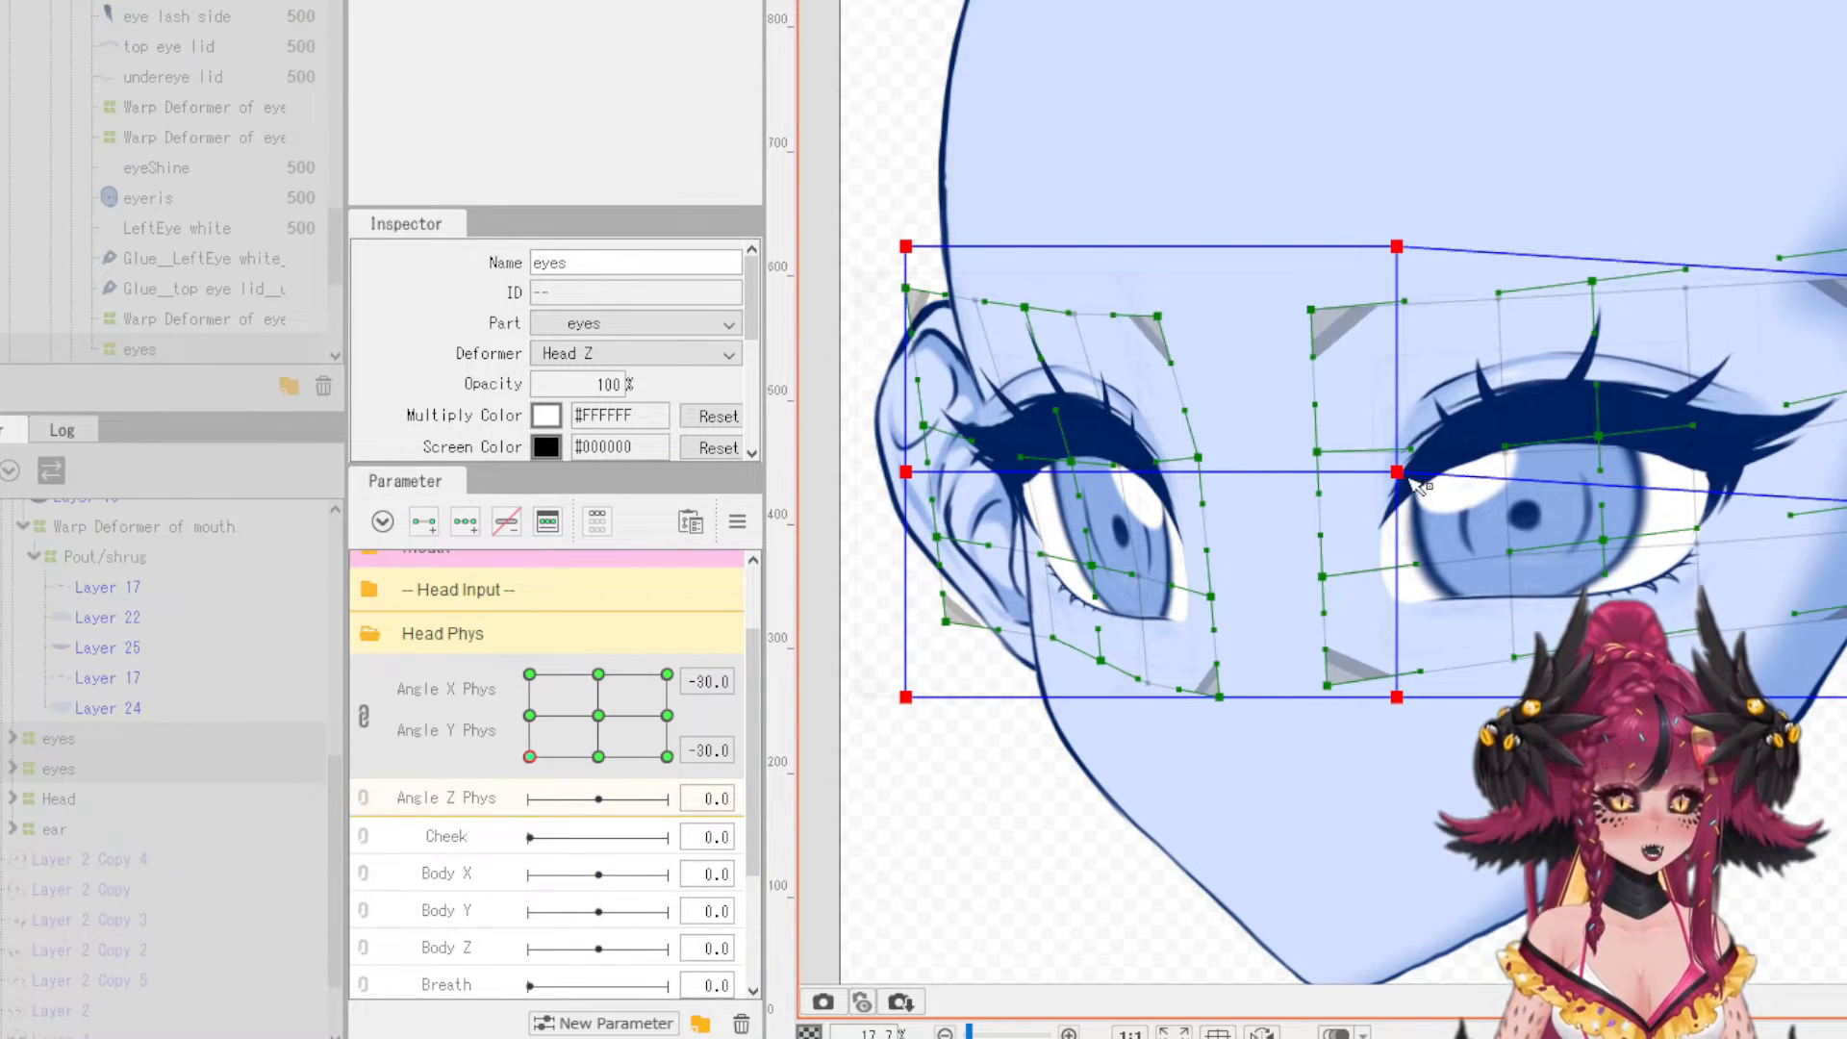
left_click_drag(1415, 481, 1416, 505)
left_click_drag(1397, 248, 1397, 280)
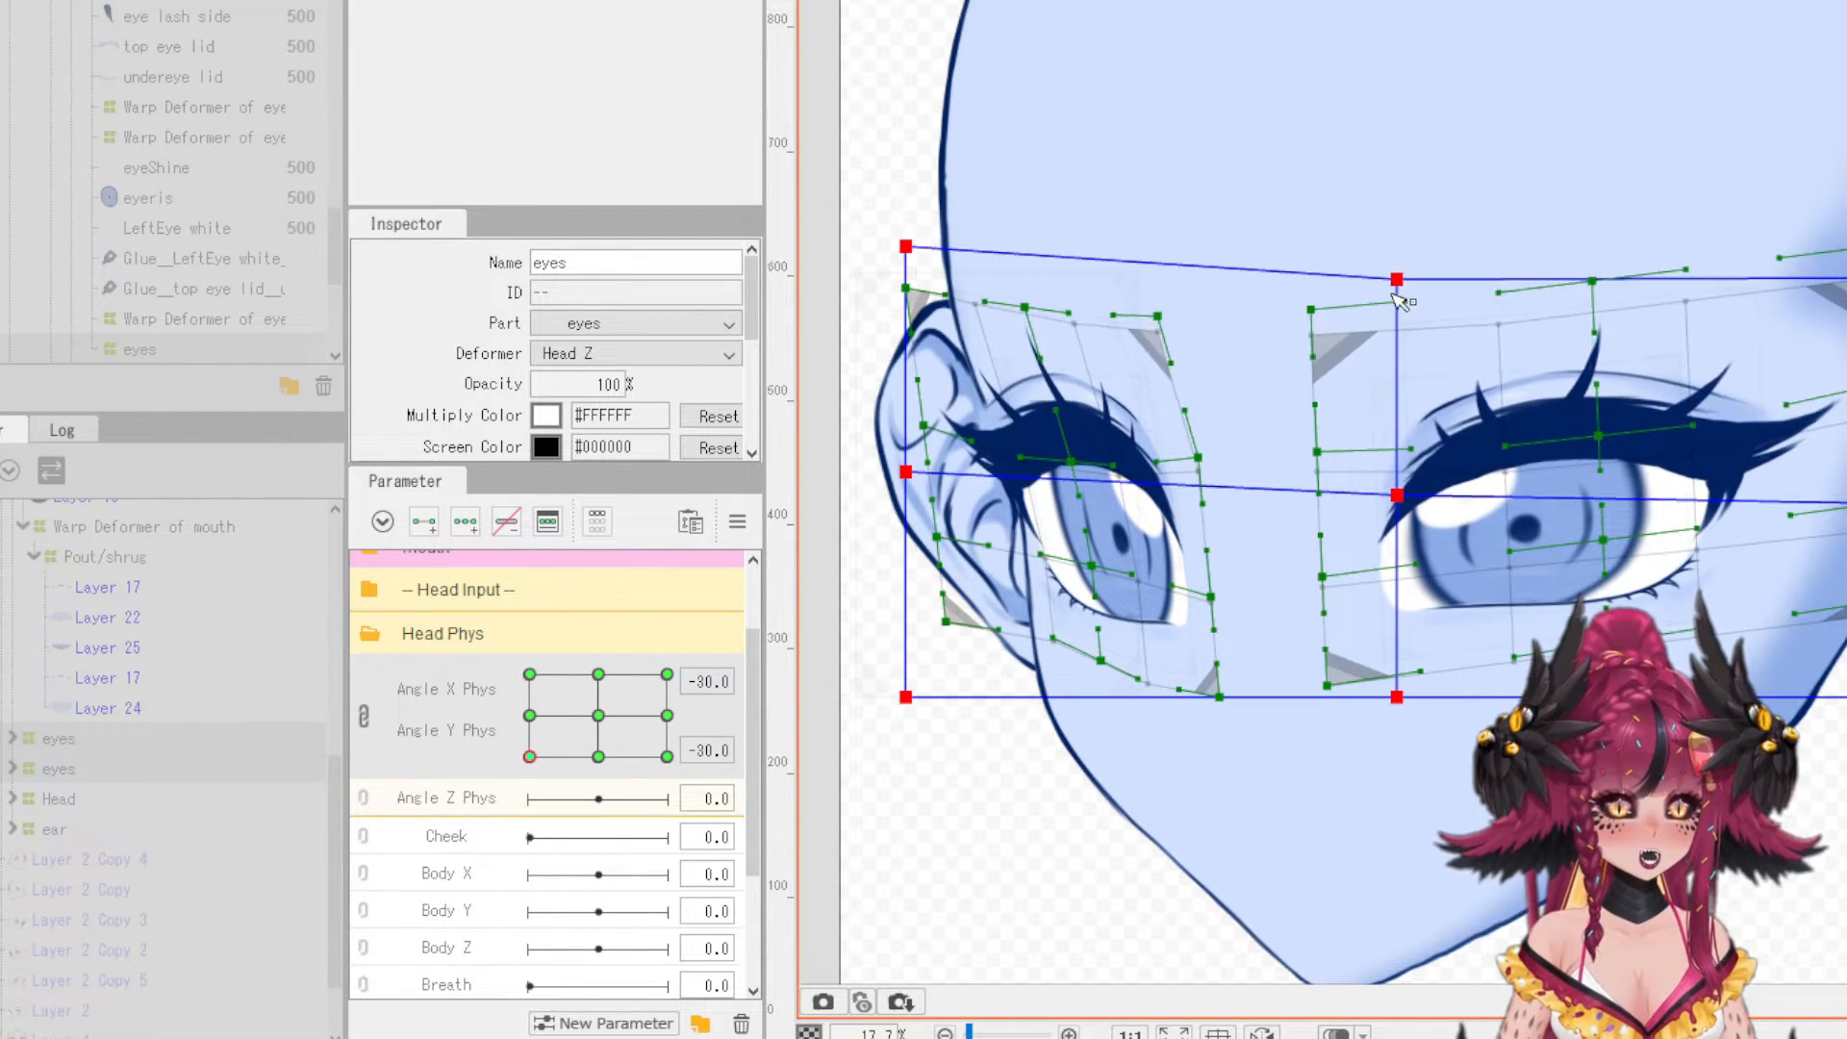
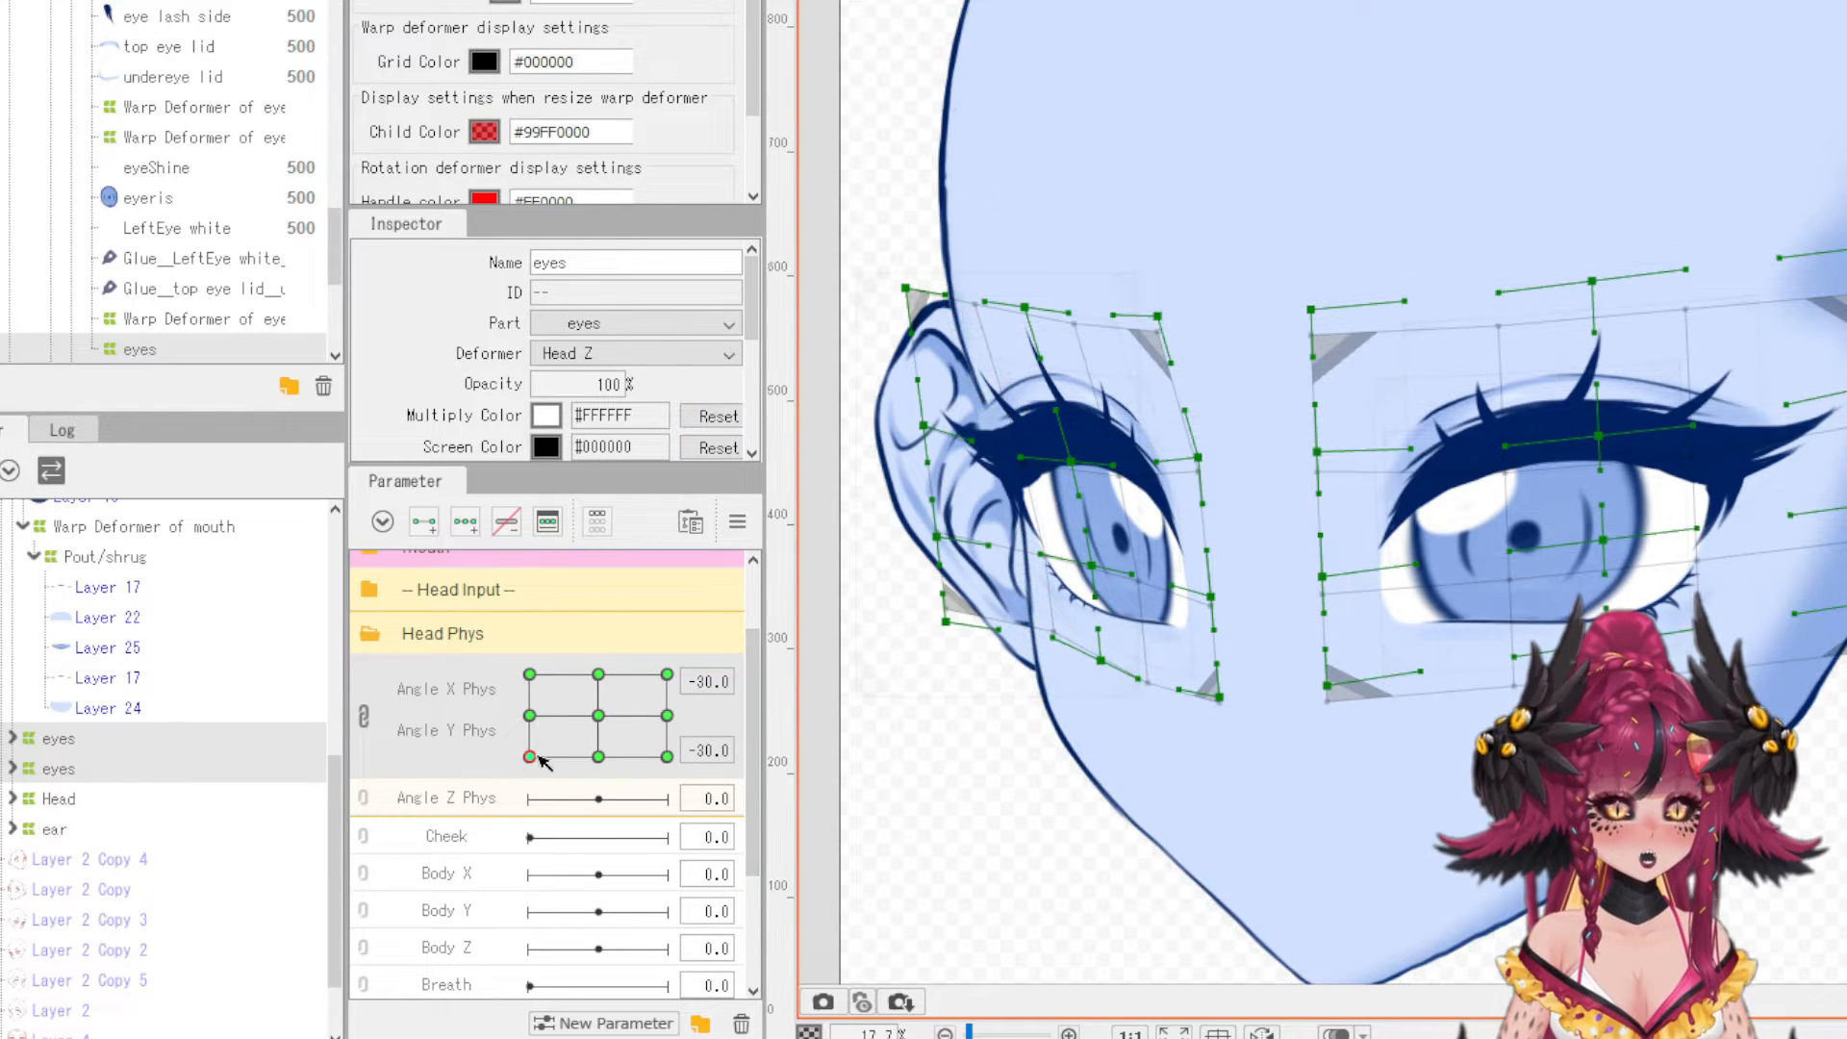
- At Angle X Phys -30 and Angle Y Phys 30, tilt the eyes deformers clockwise and lower them, and unlink the two angle parameters
left_click_drag(529, 757, 410, 650)
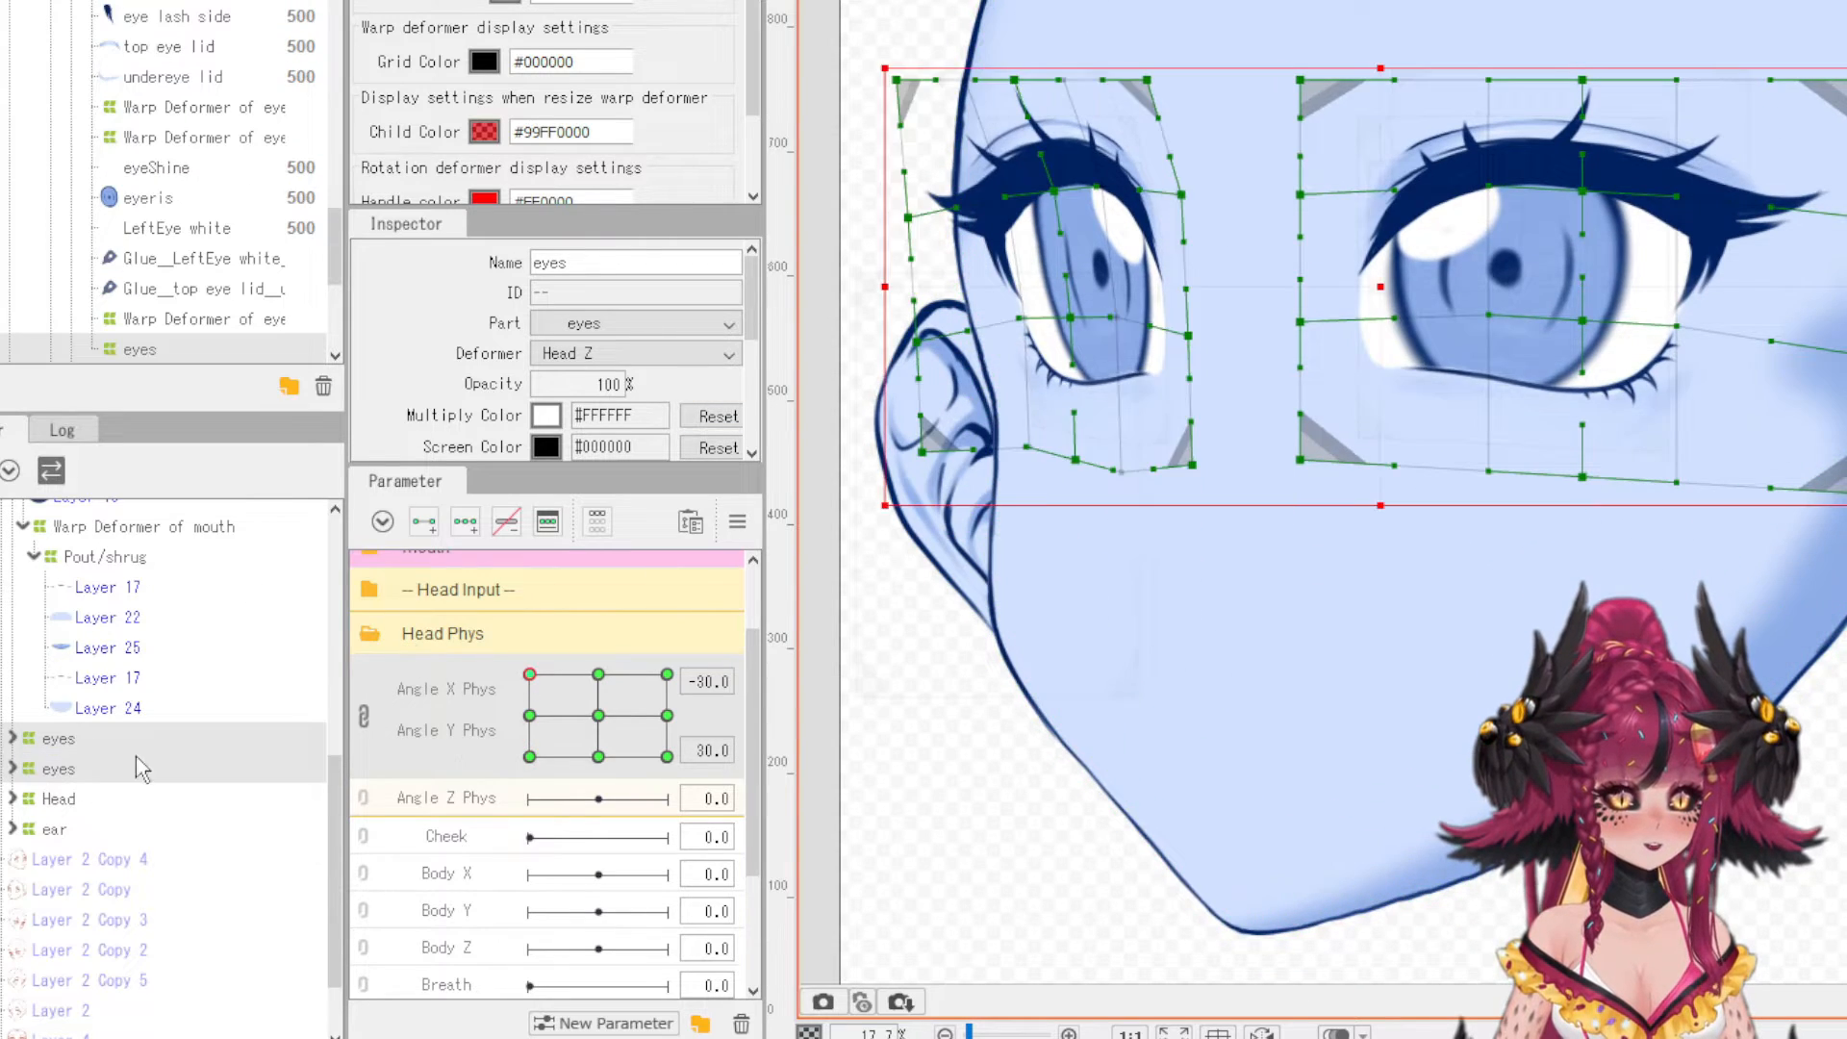
left_click_drag(530, 674, 444, 663)
left_click(363, 717)
- Reflect the Angle X Phys motion of the eyes deformers and view the mirrored pose at Angle X Phys 30
left_click(738, 522)
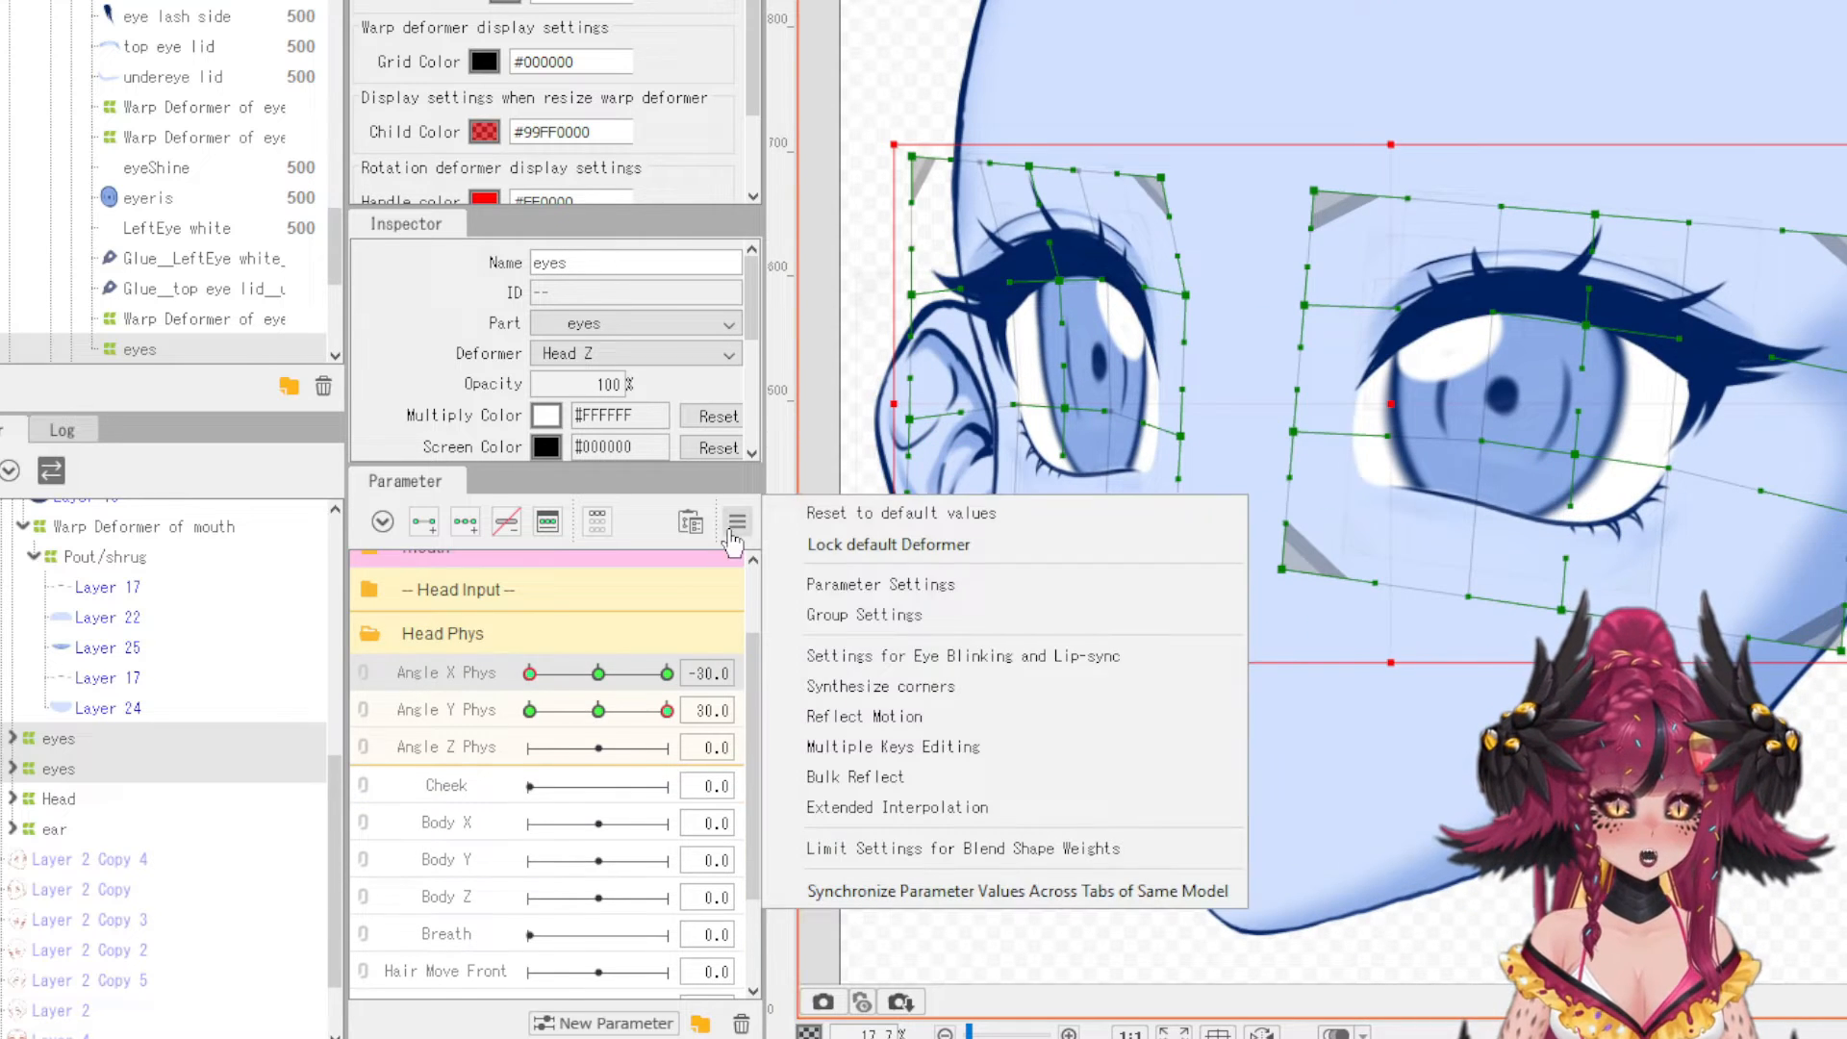
left_click(863, 717)
left_click(1180, 641)
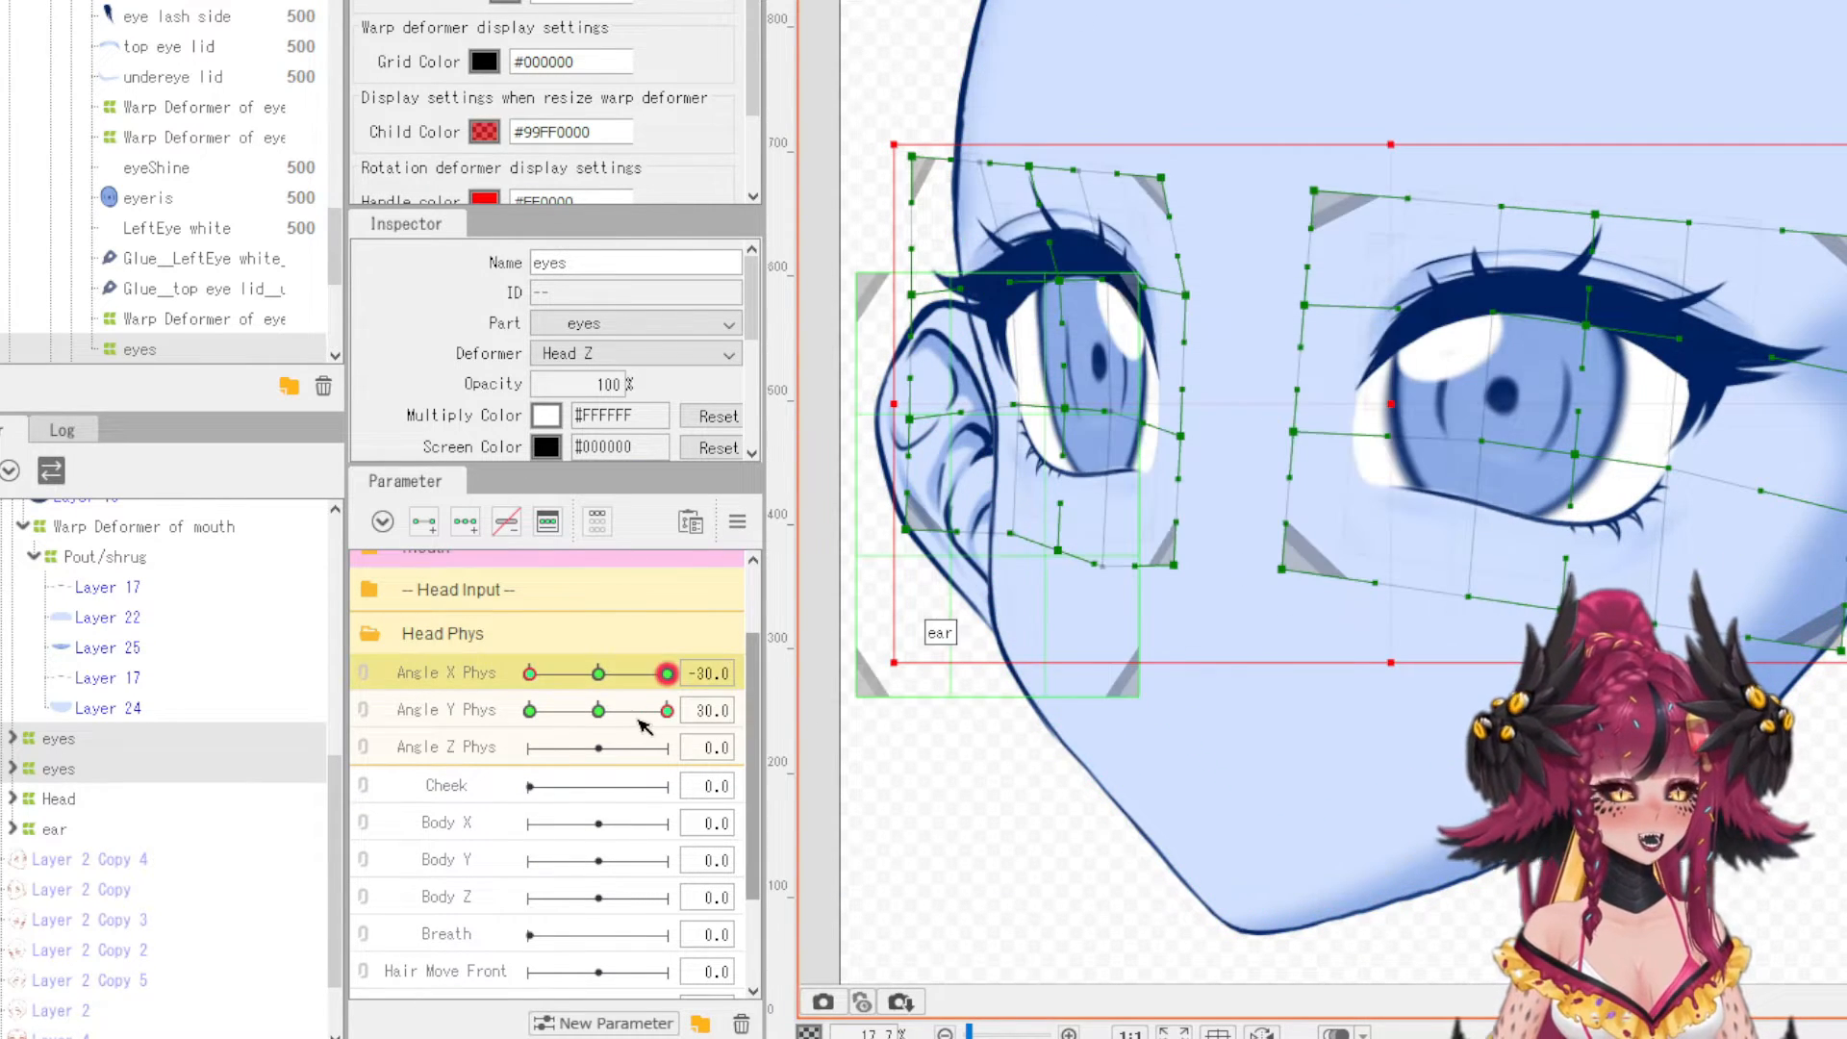
left_click_drag(592, 674, 679, 633)
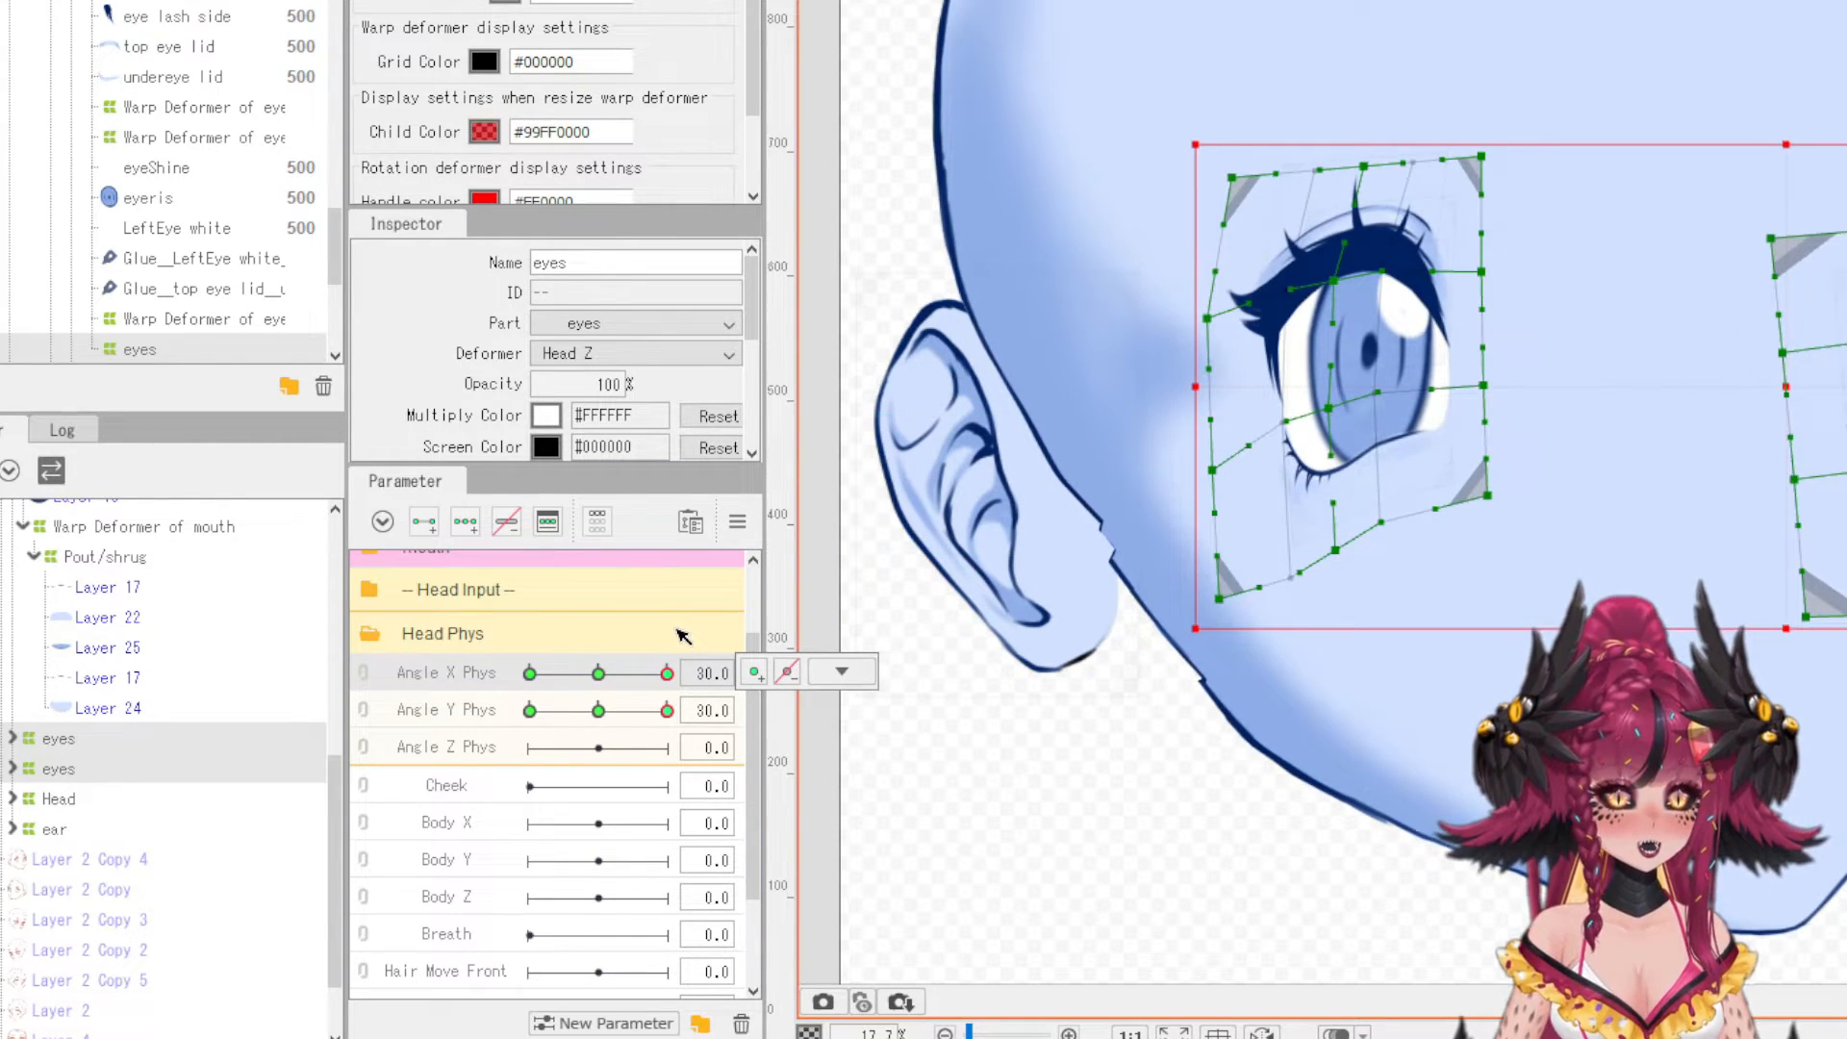
- Compare the eyes at both Angle X Phys extremes, link Angle X Phys with Angle Y Phys, and position the eyes deformers at the 30, 30 corner
scroll(913, 483, "down", 2)
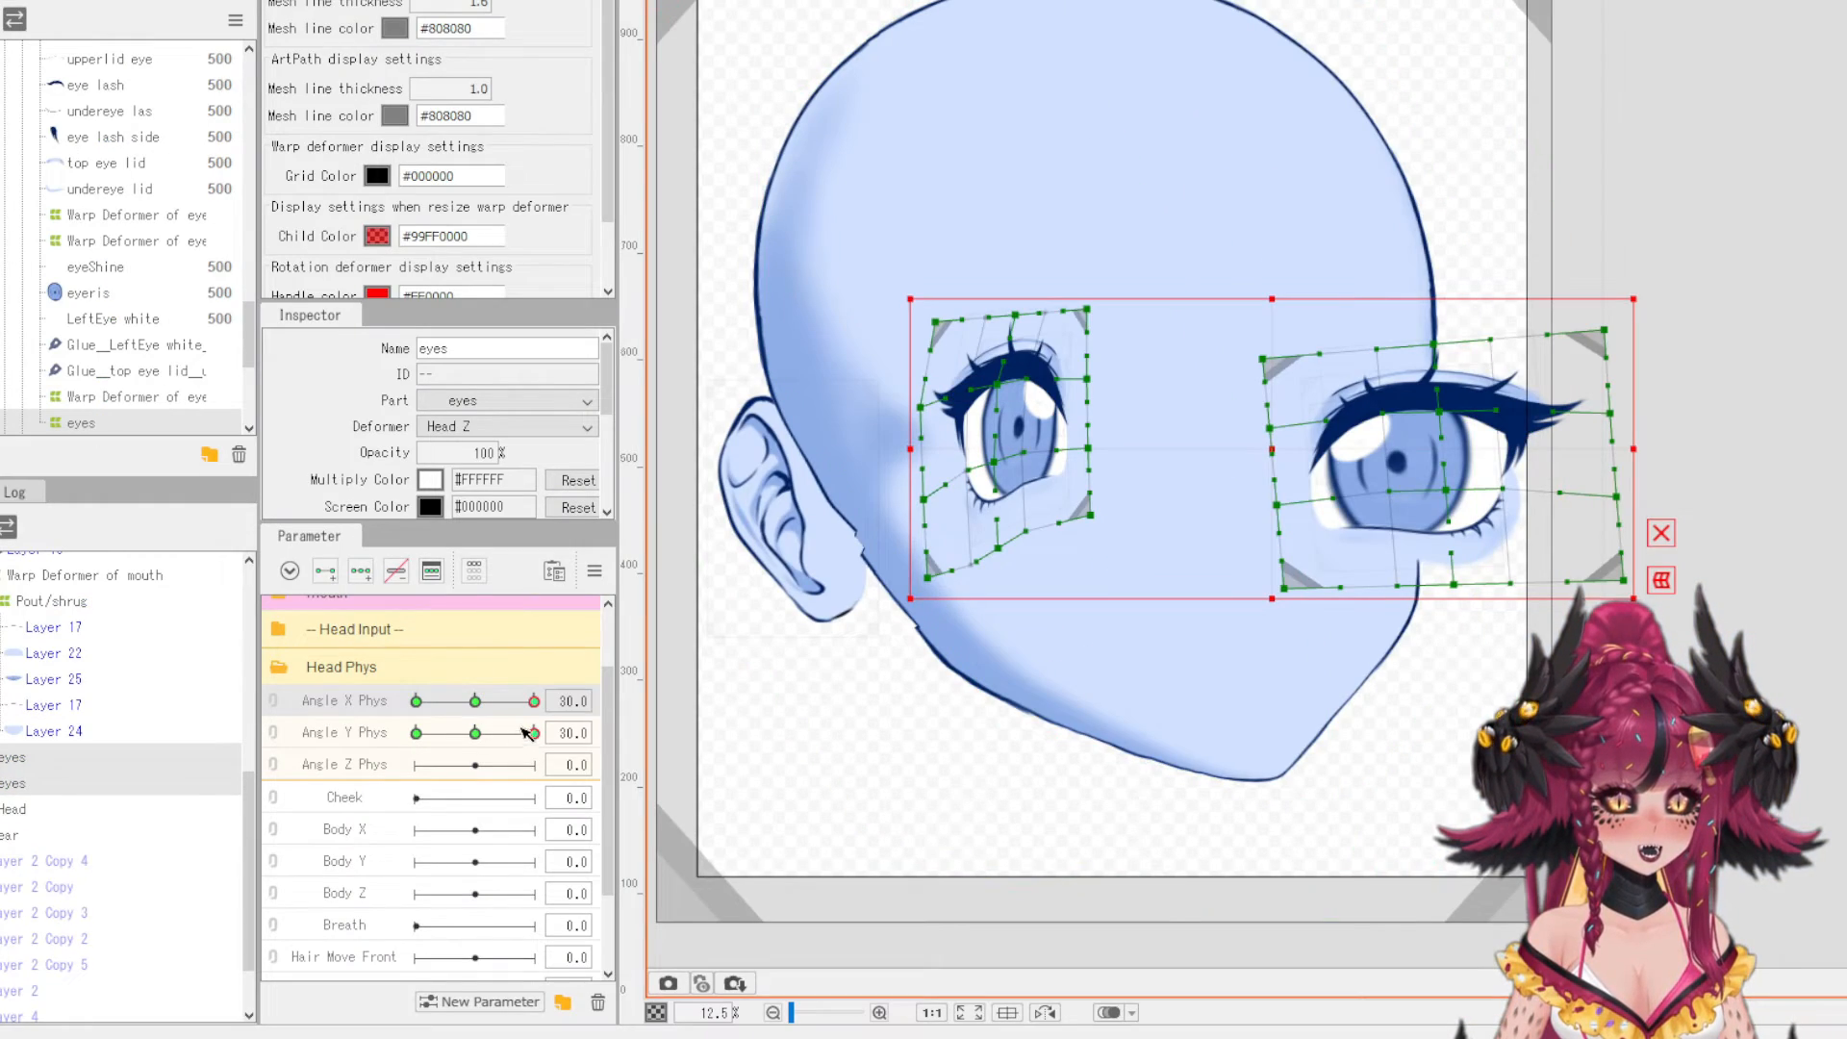
mouse_move(534, 702)
left_mouse_down()
mouse_move(495, 701)
mouse_move(522, 701)
left_mouse_up()
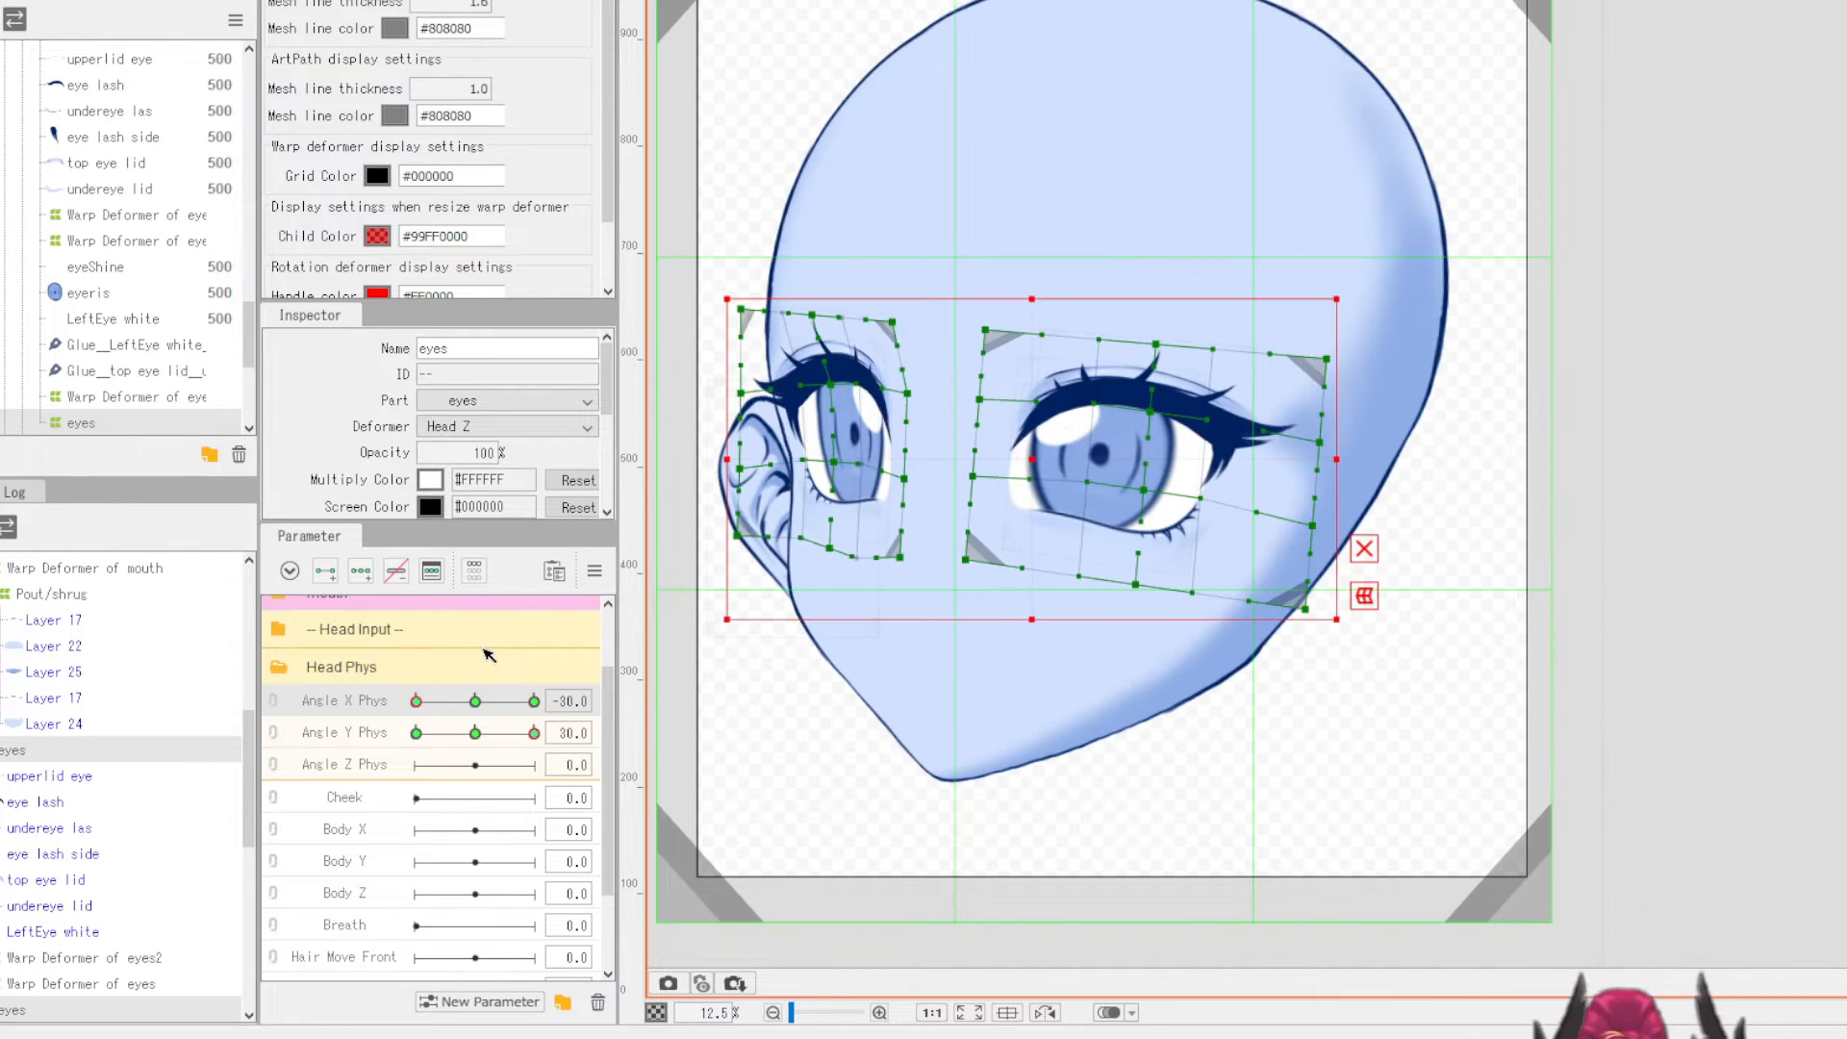
left_click(534, 701)
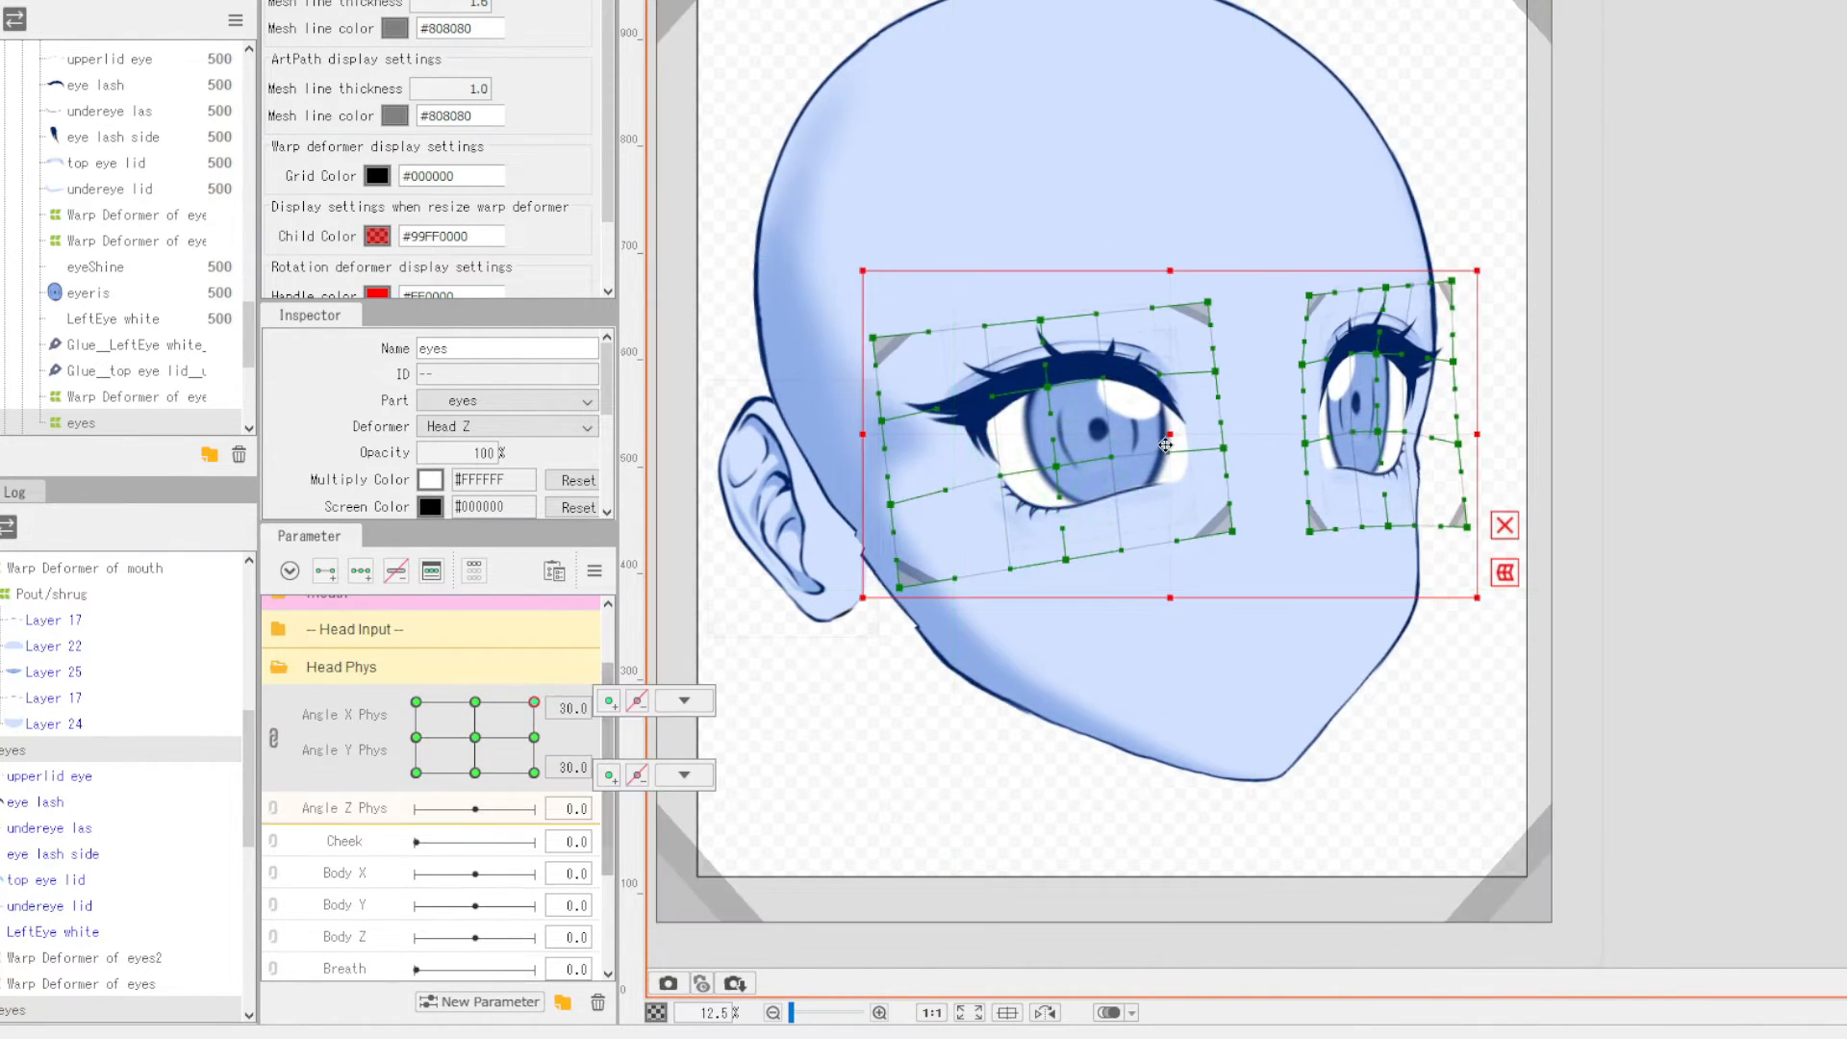
mouse_move(552, 708)
left_mouse_down()
mouse_move(536, 709)
mouse_move(554, 698)
left_mouse_up()
left_click(830, 381)
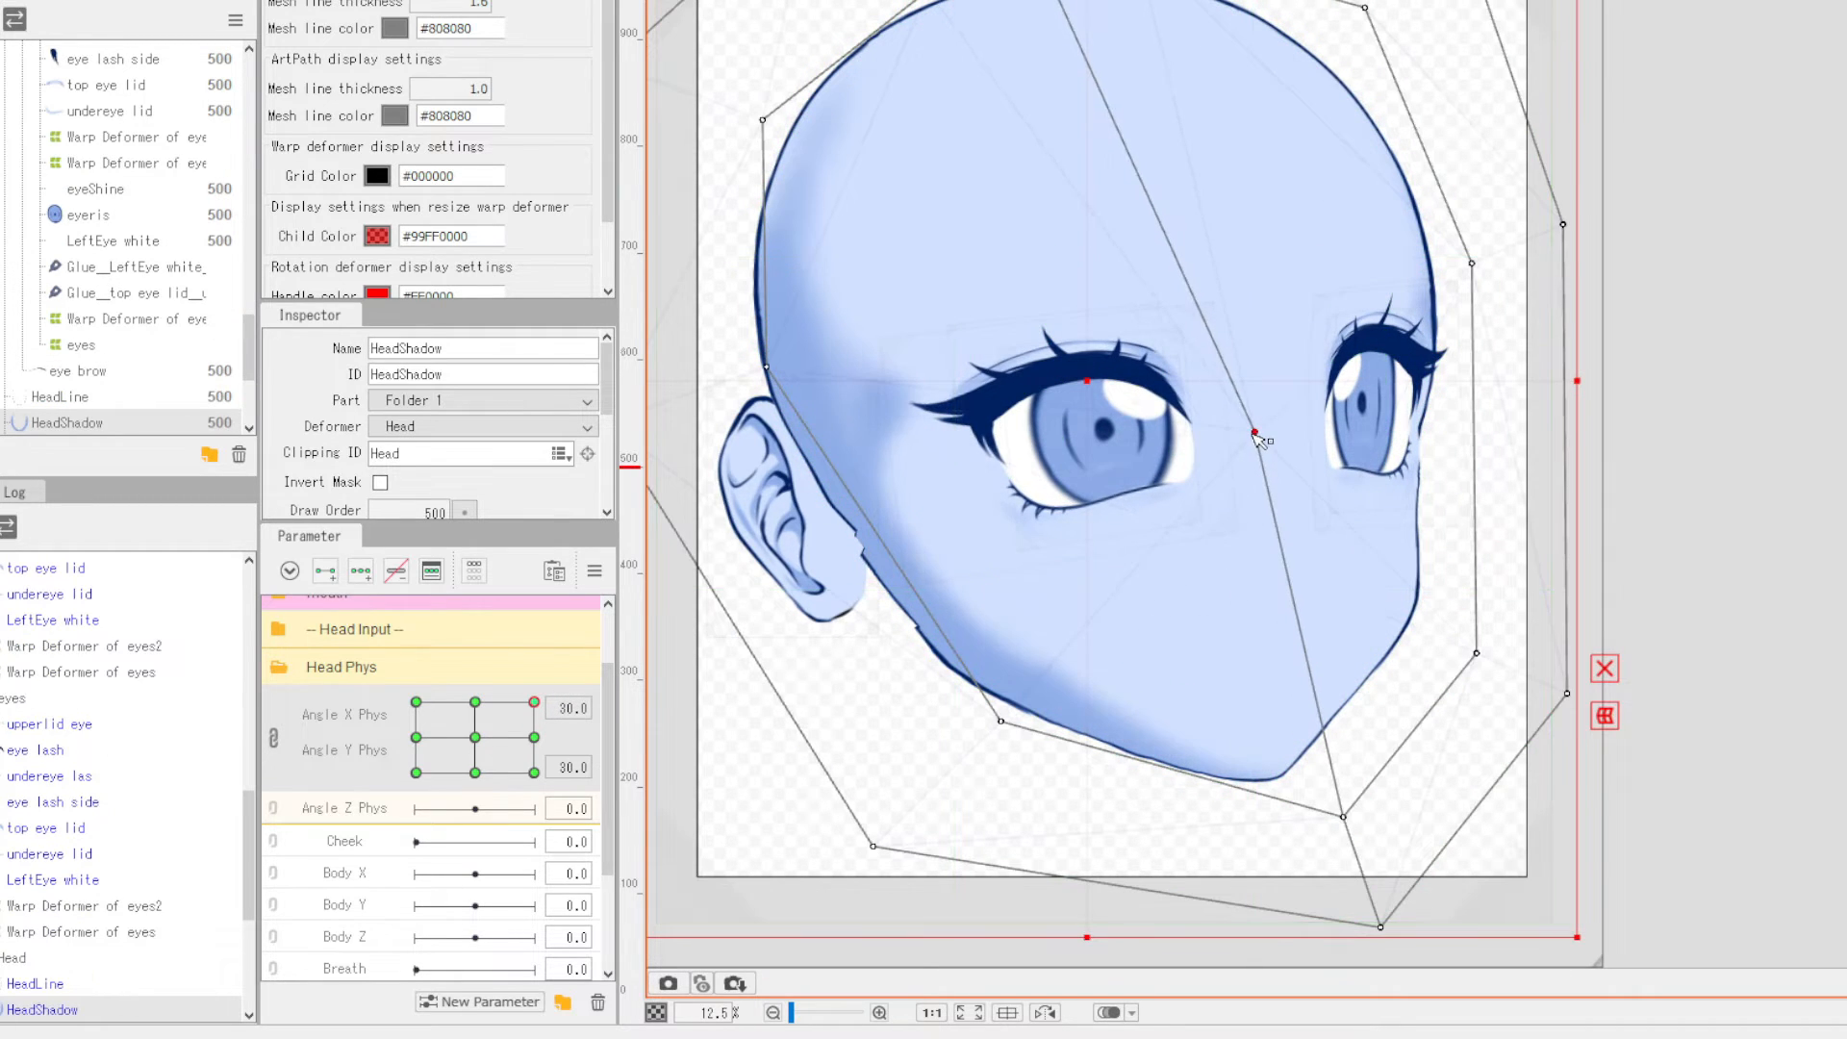
- Select both eyes deformers at Angle X Phys -30 and Angle Y Phys 30 and tilt them slightly further clockwise
left_click(415, 702)
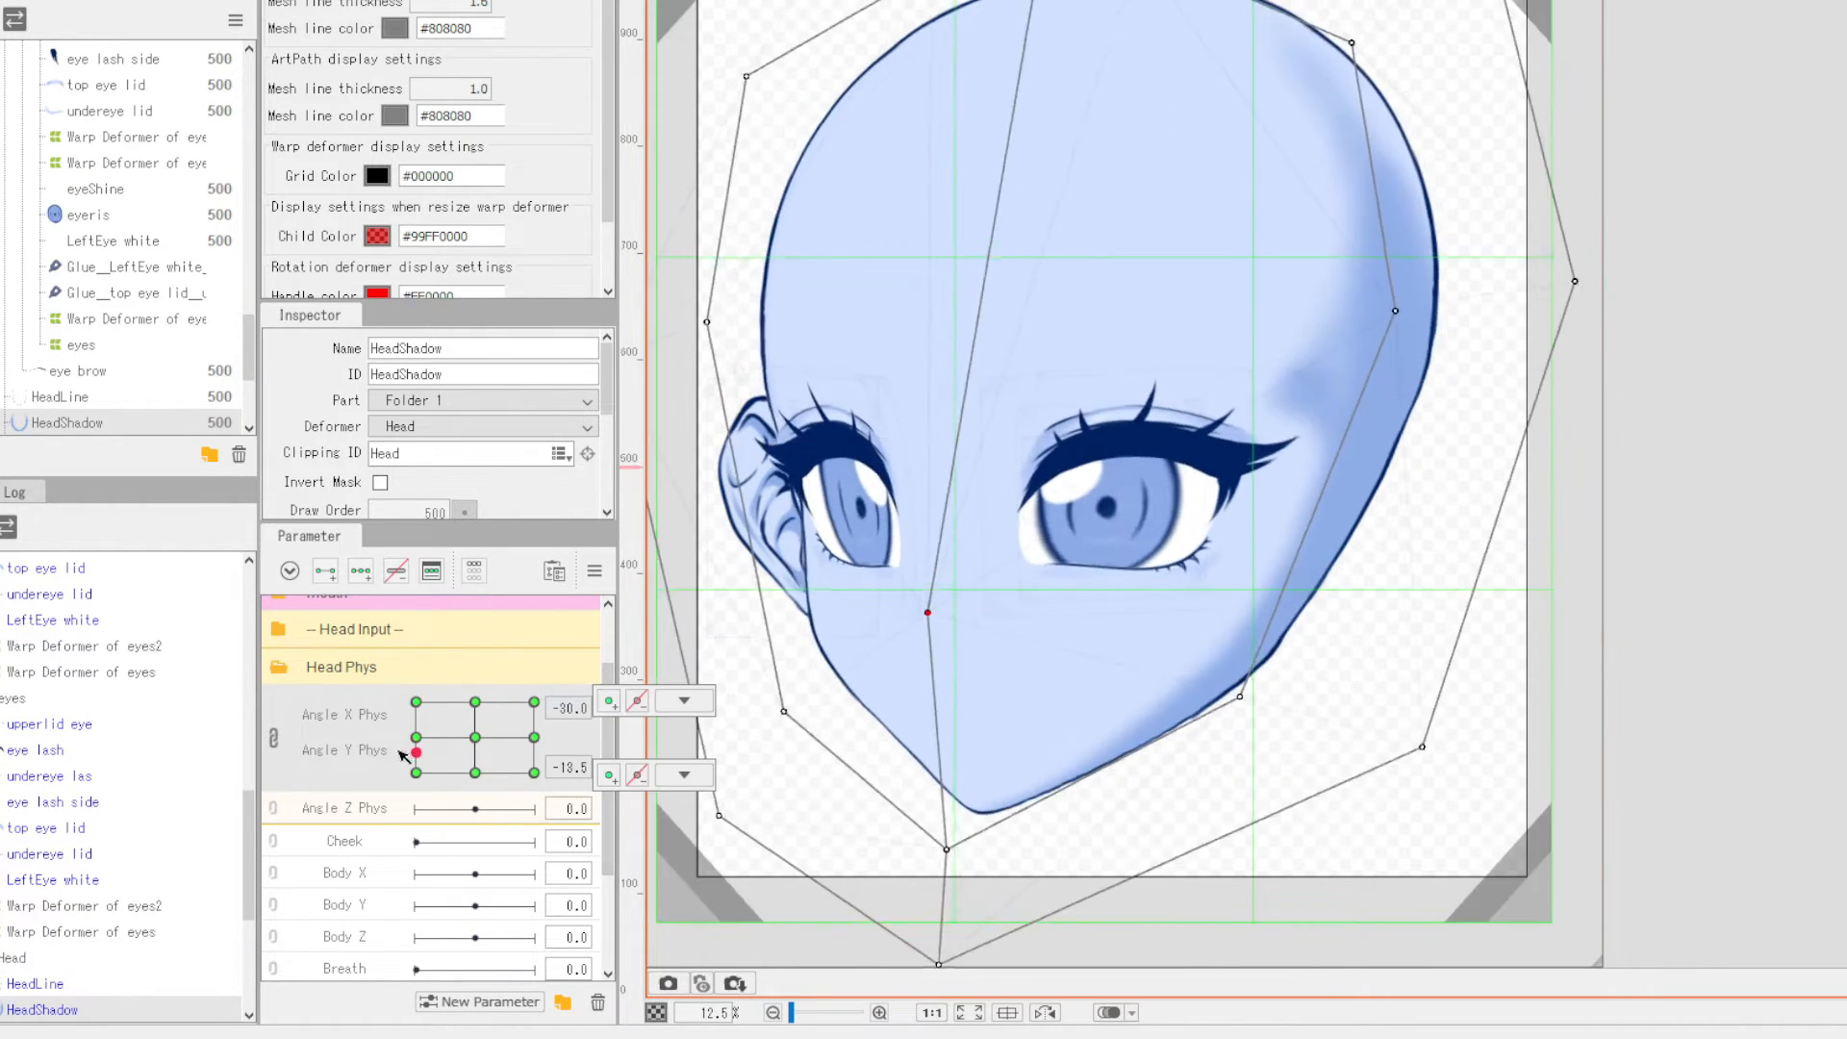
left_click(27, 701)
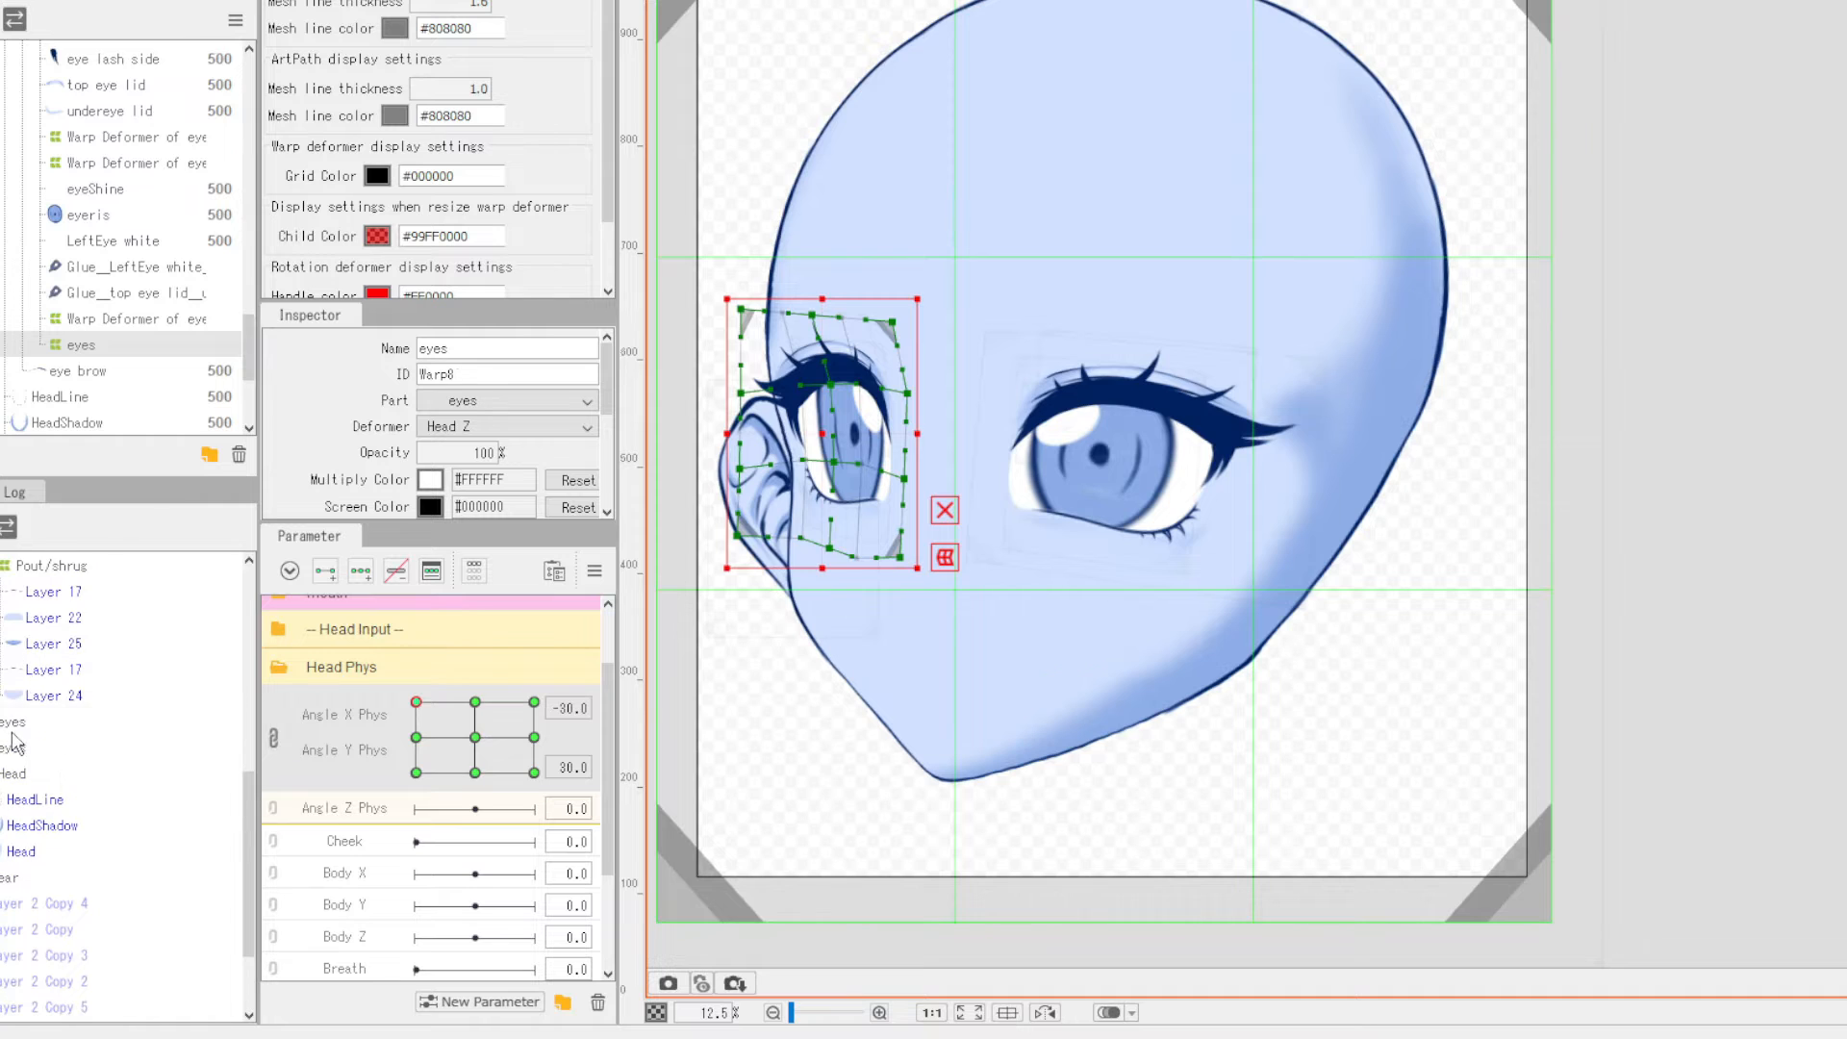
left_click(59, 747, "ctrl")
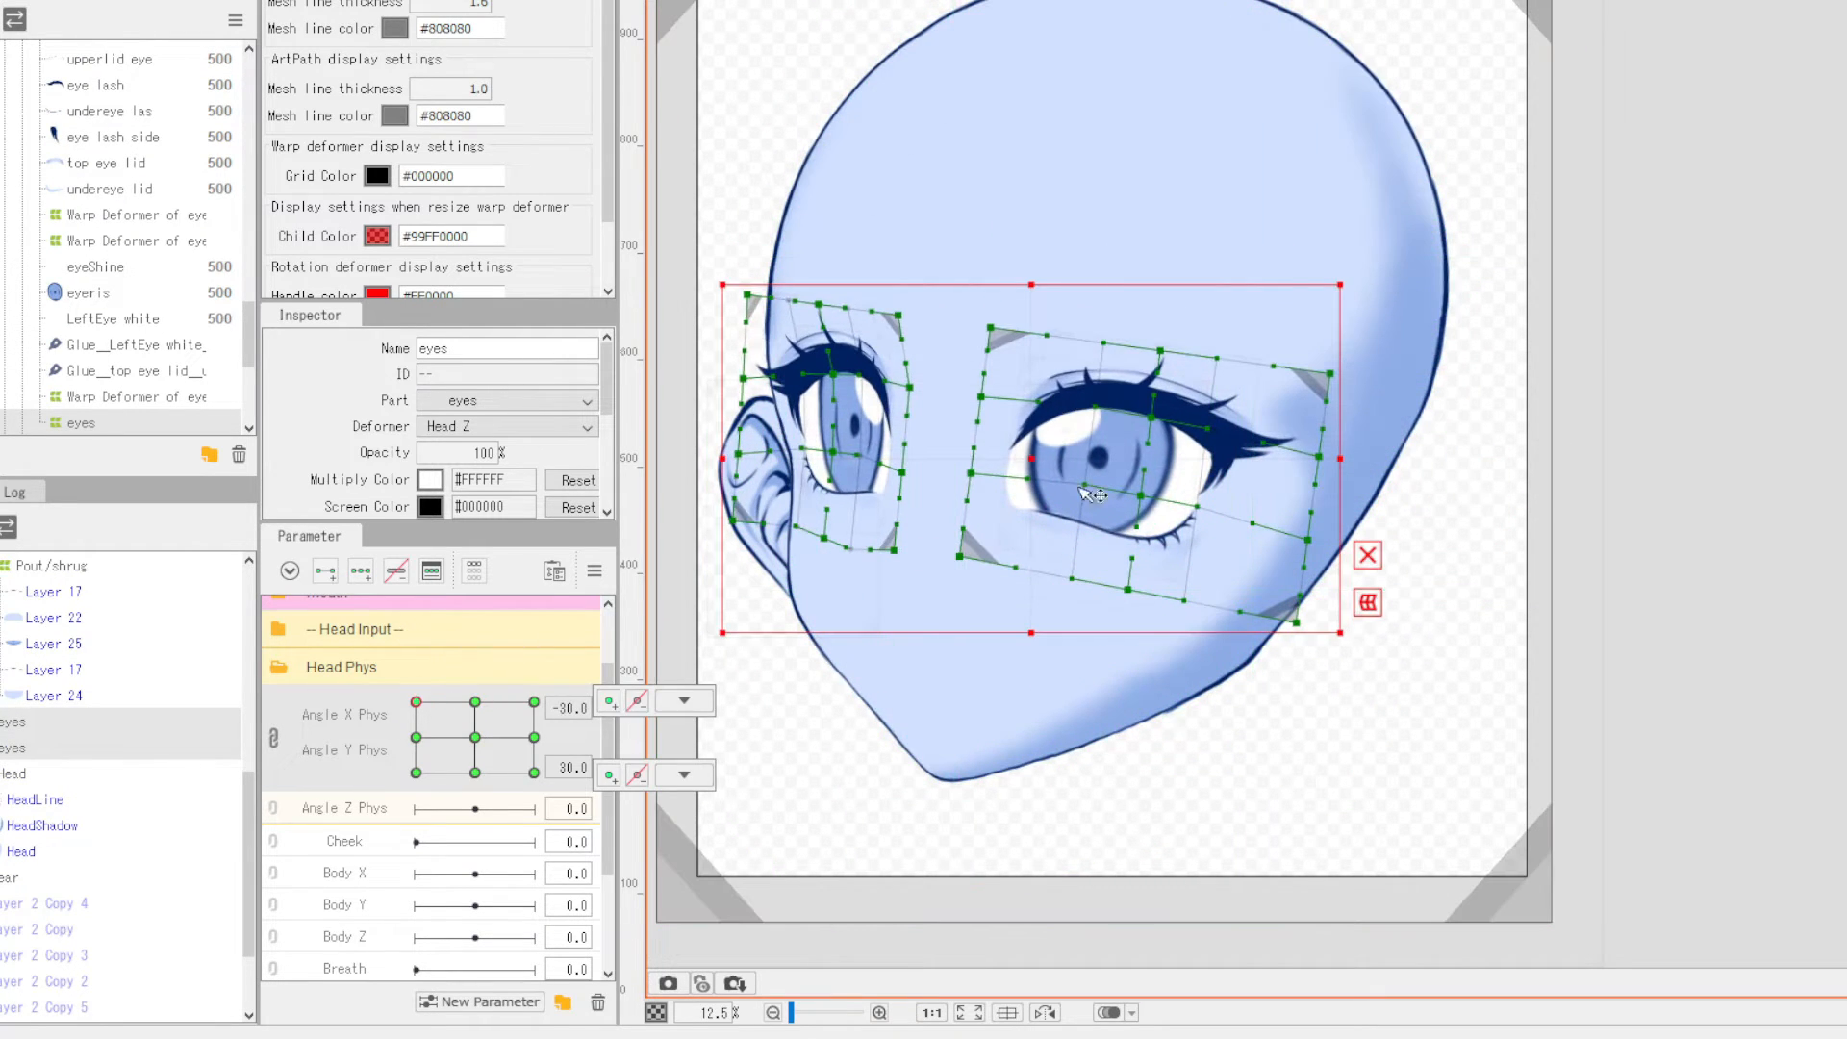
- Nudge both eyes deformers into place on the face at Angle X Phys 30 and Angle Y Phys -30
left_click(475, 701)
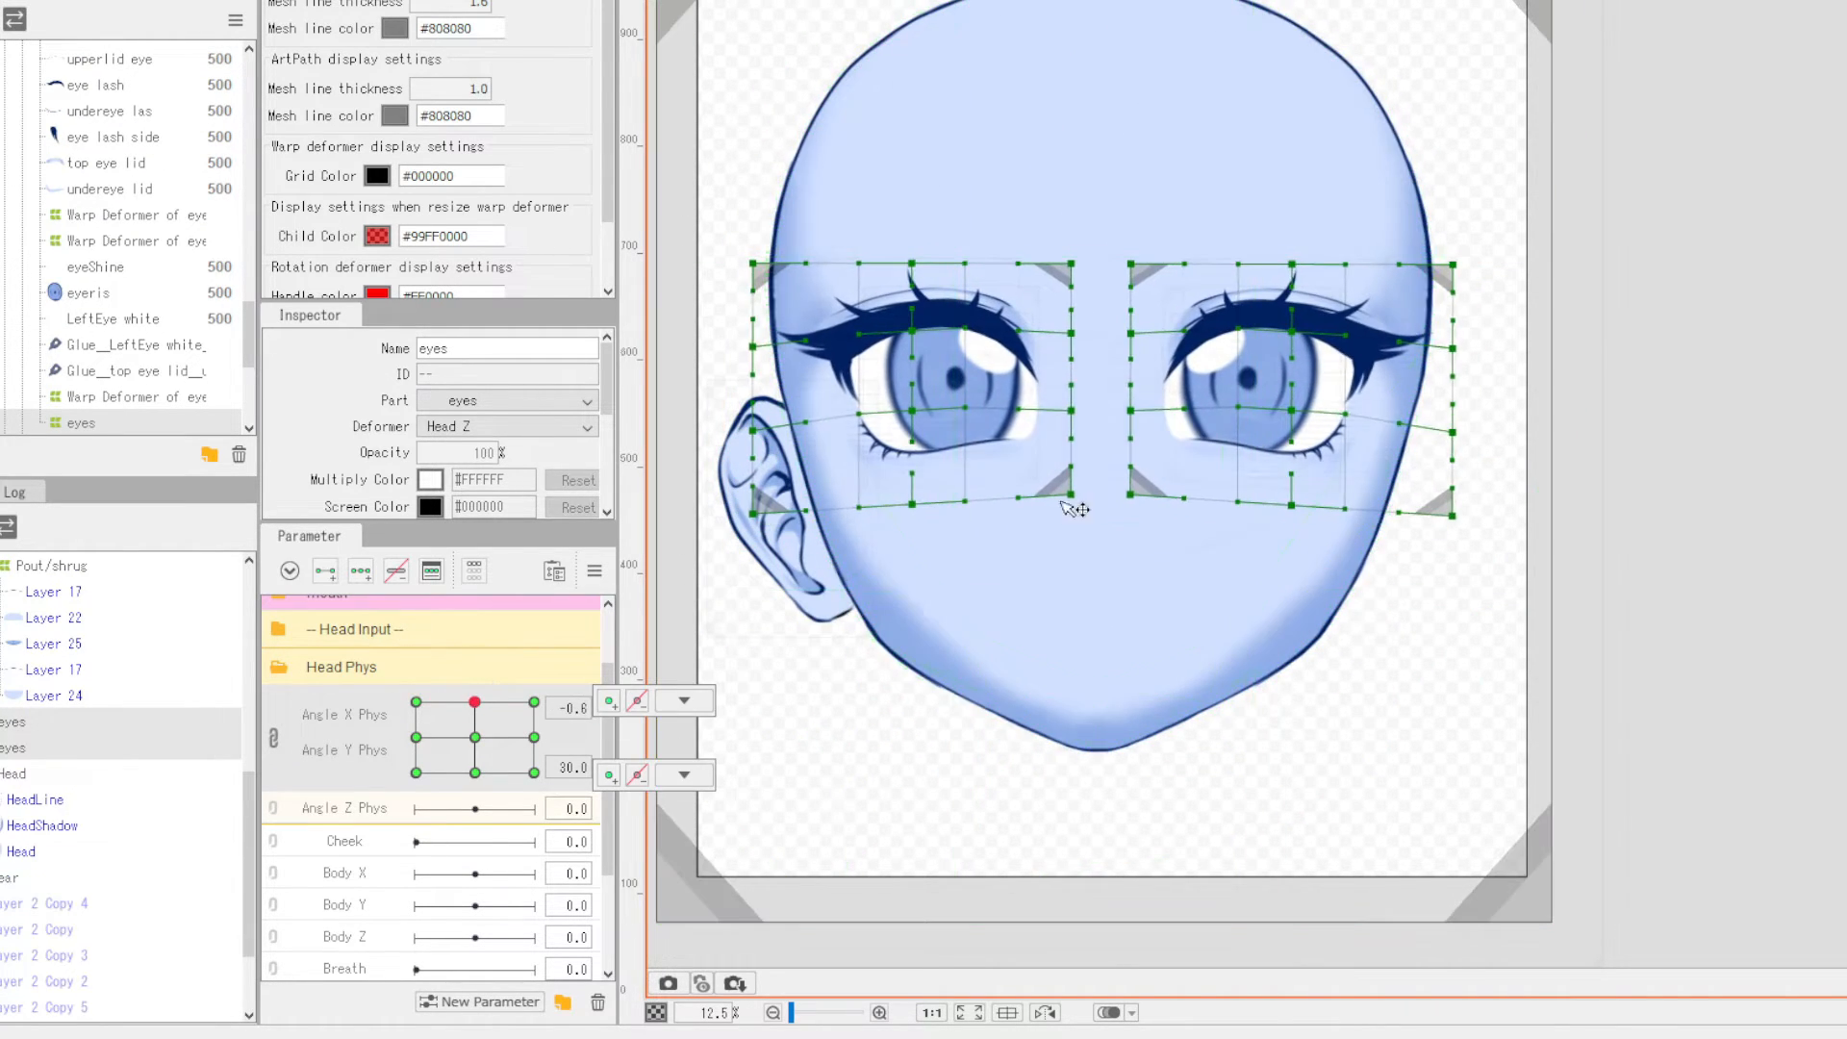
left_click_drag(953, 505, 1357, 607)
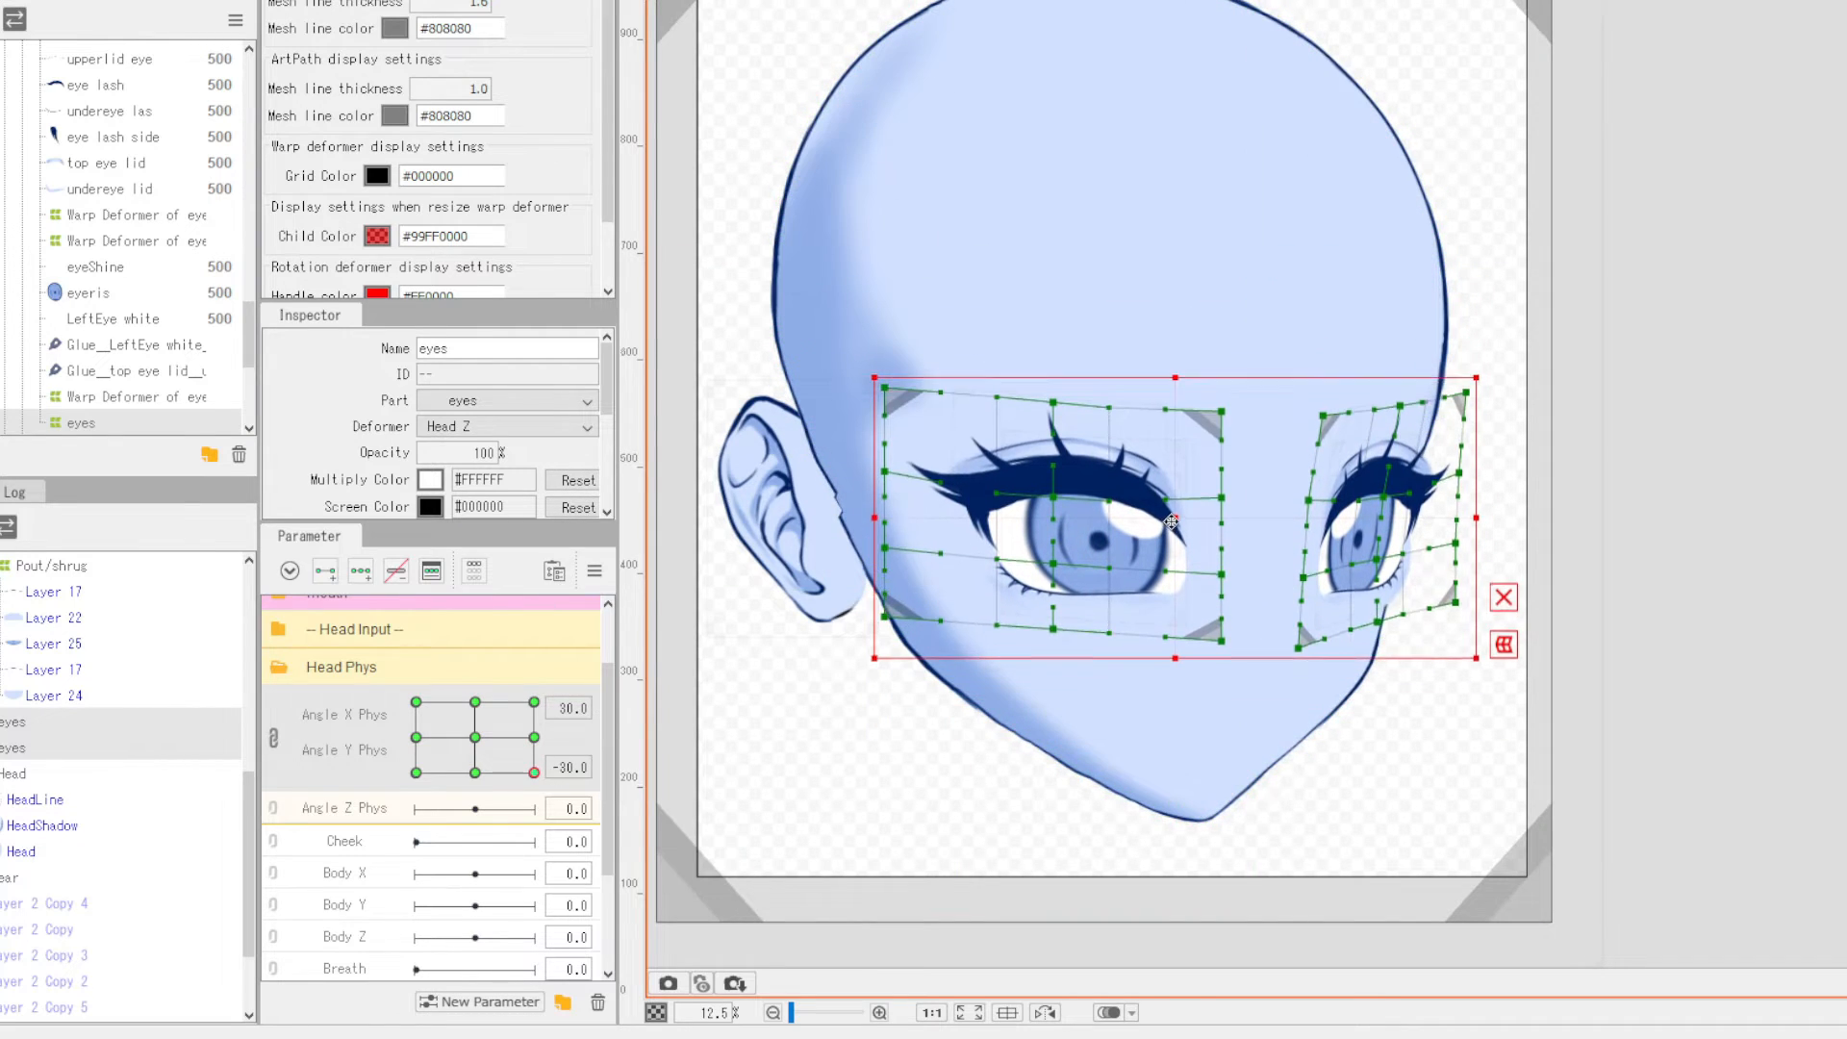
left_click_drag(844, 646, 847, 640)
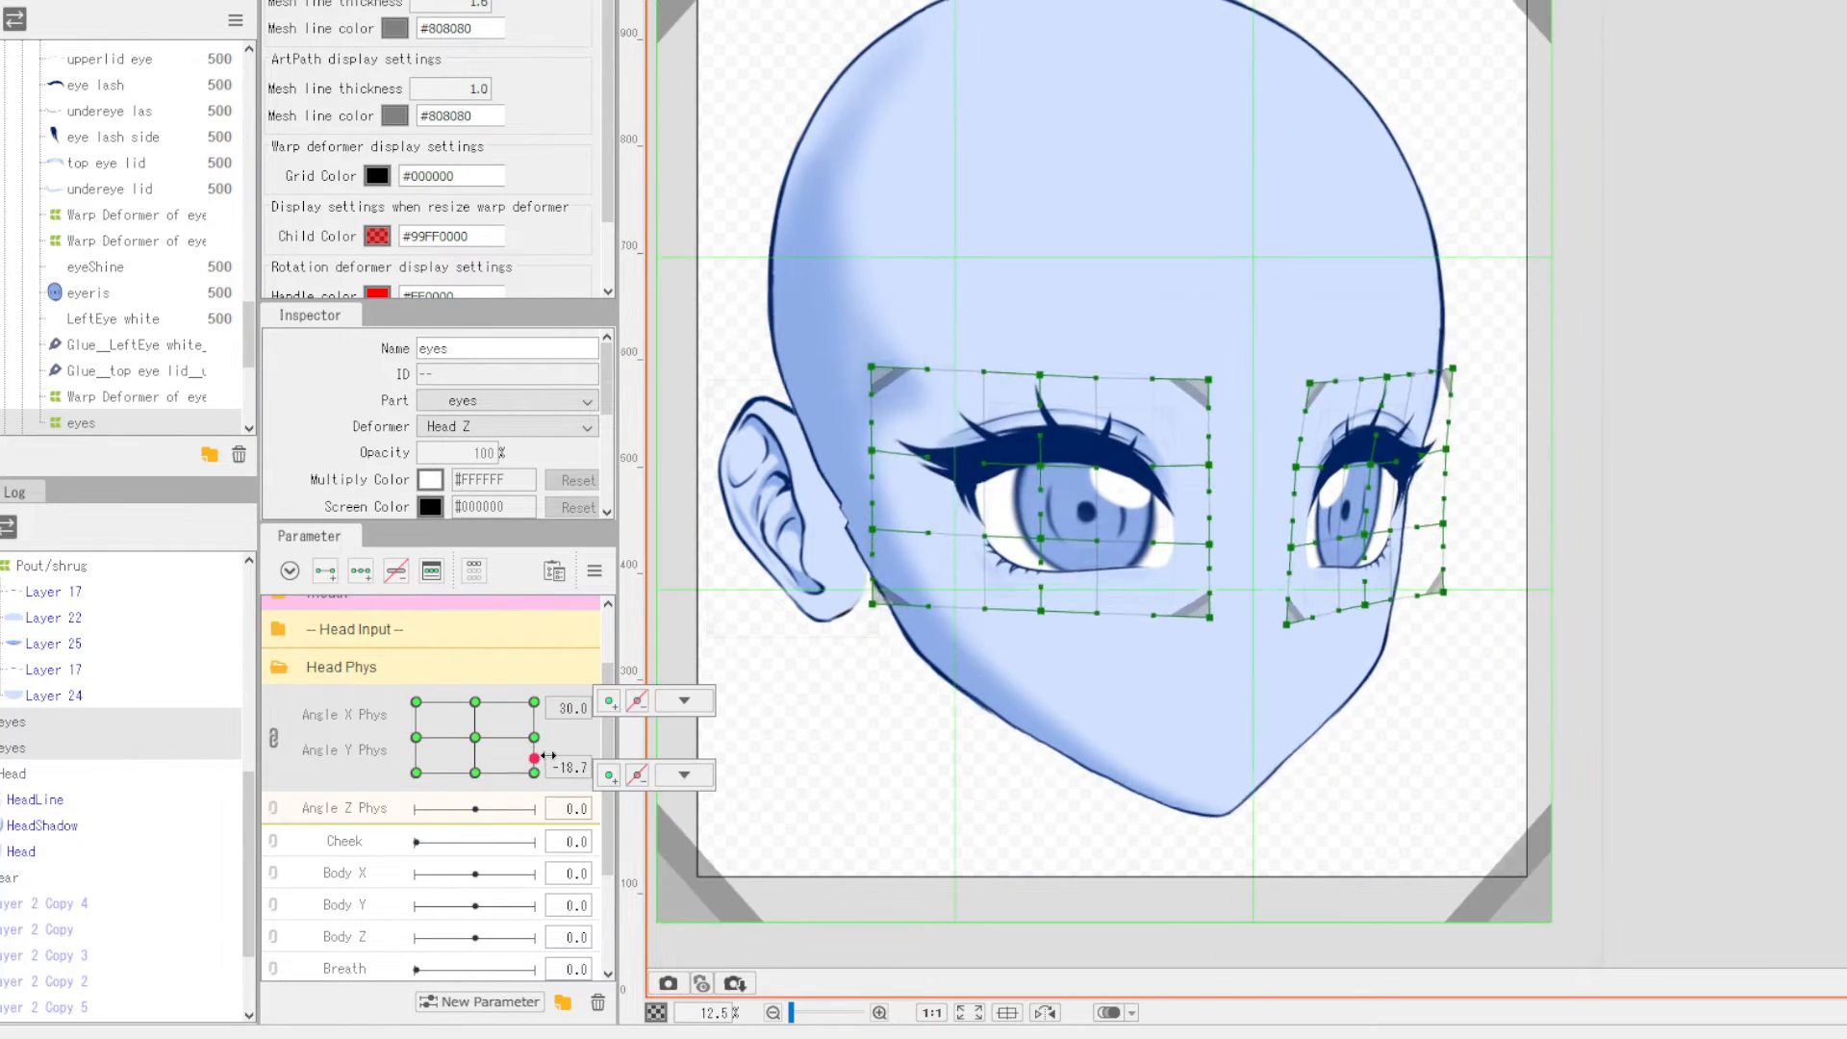
left_click_drag(1159, 508, 1171, 508)
- Check the eyes' placement at Angle Y Phys -30 with the head centred and at Angle X Phys -30
left_click(1263, 658)
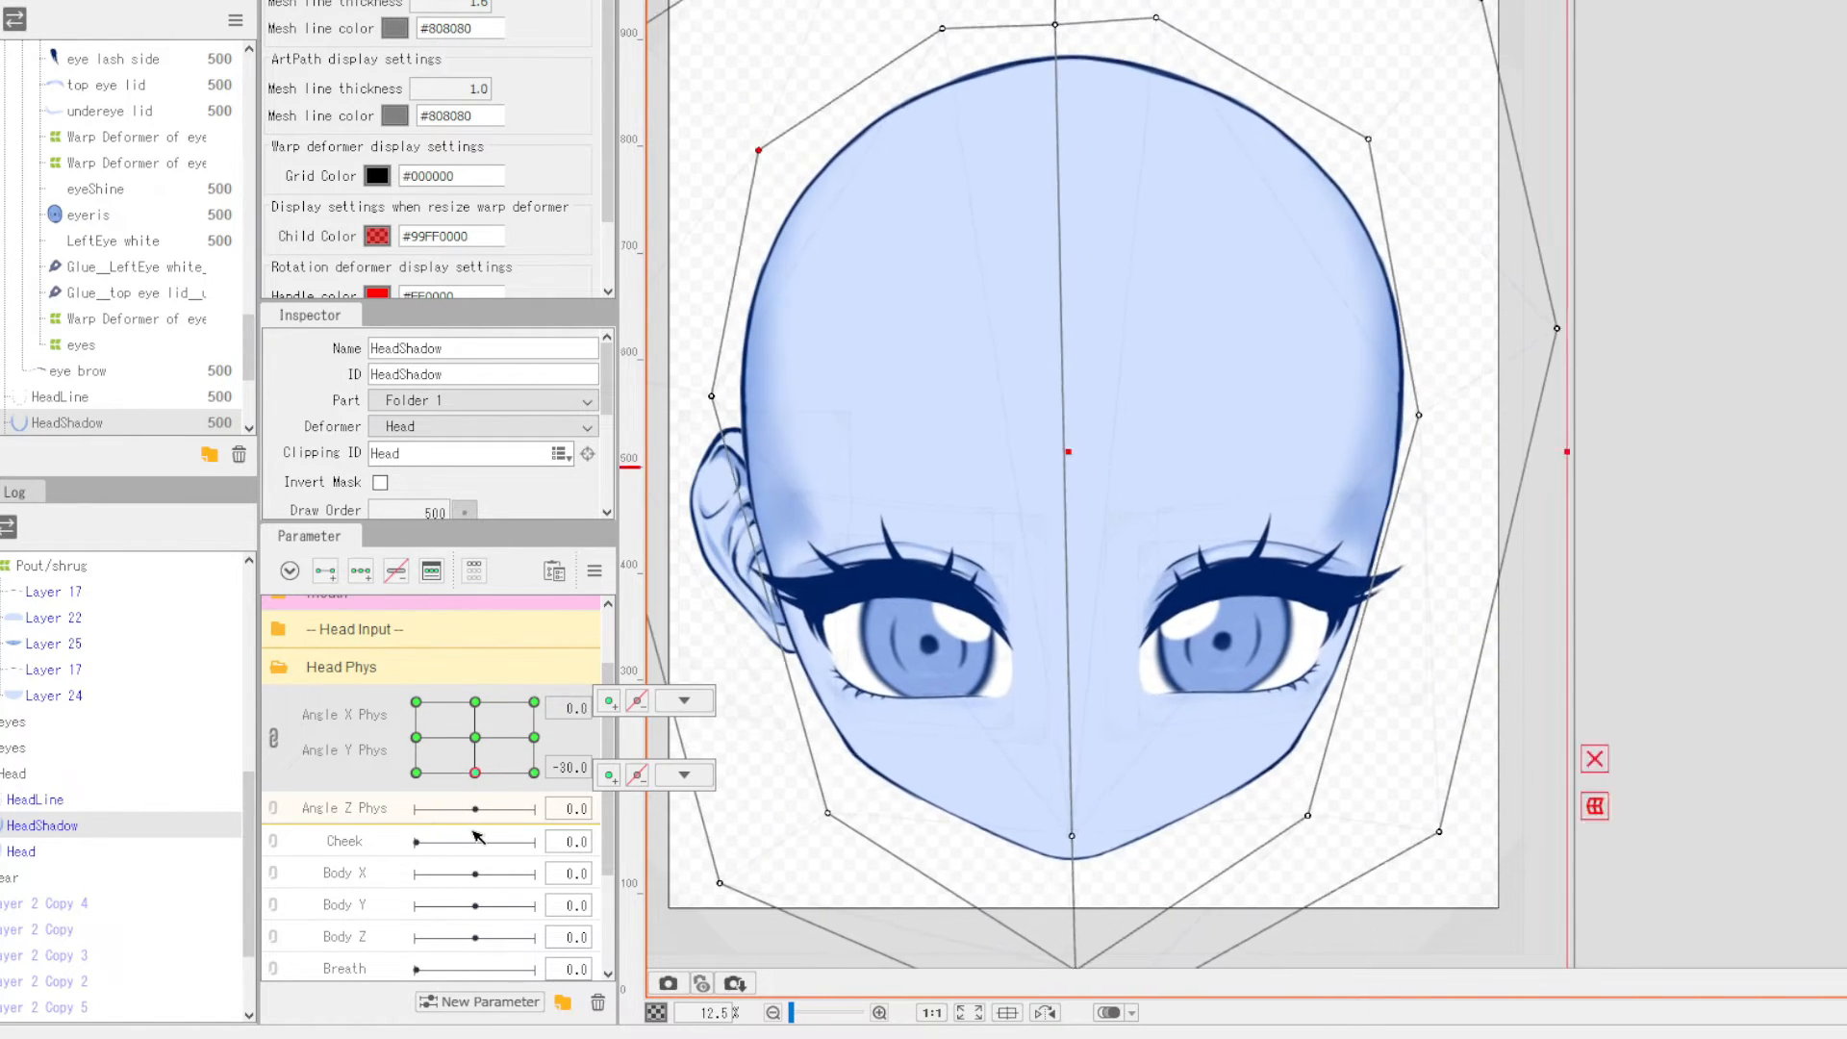
left_click(1250, 615)
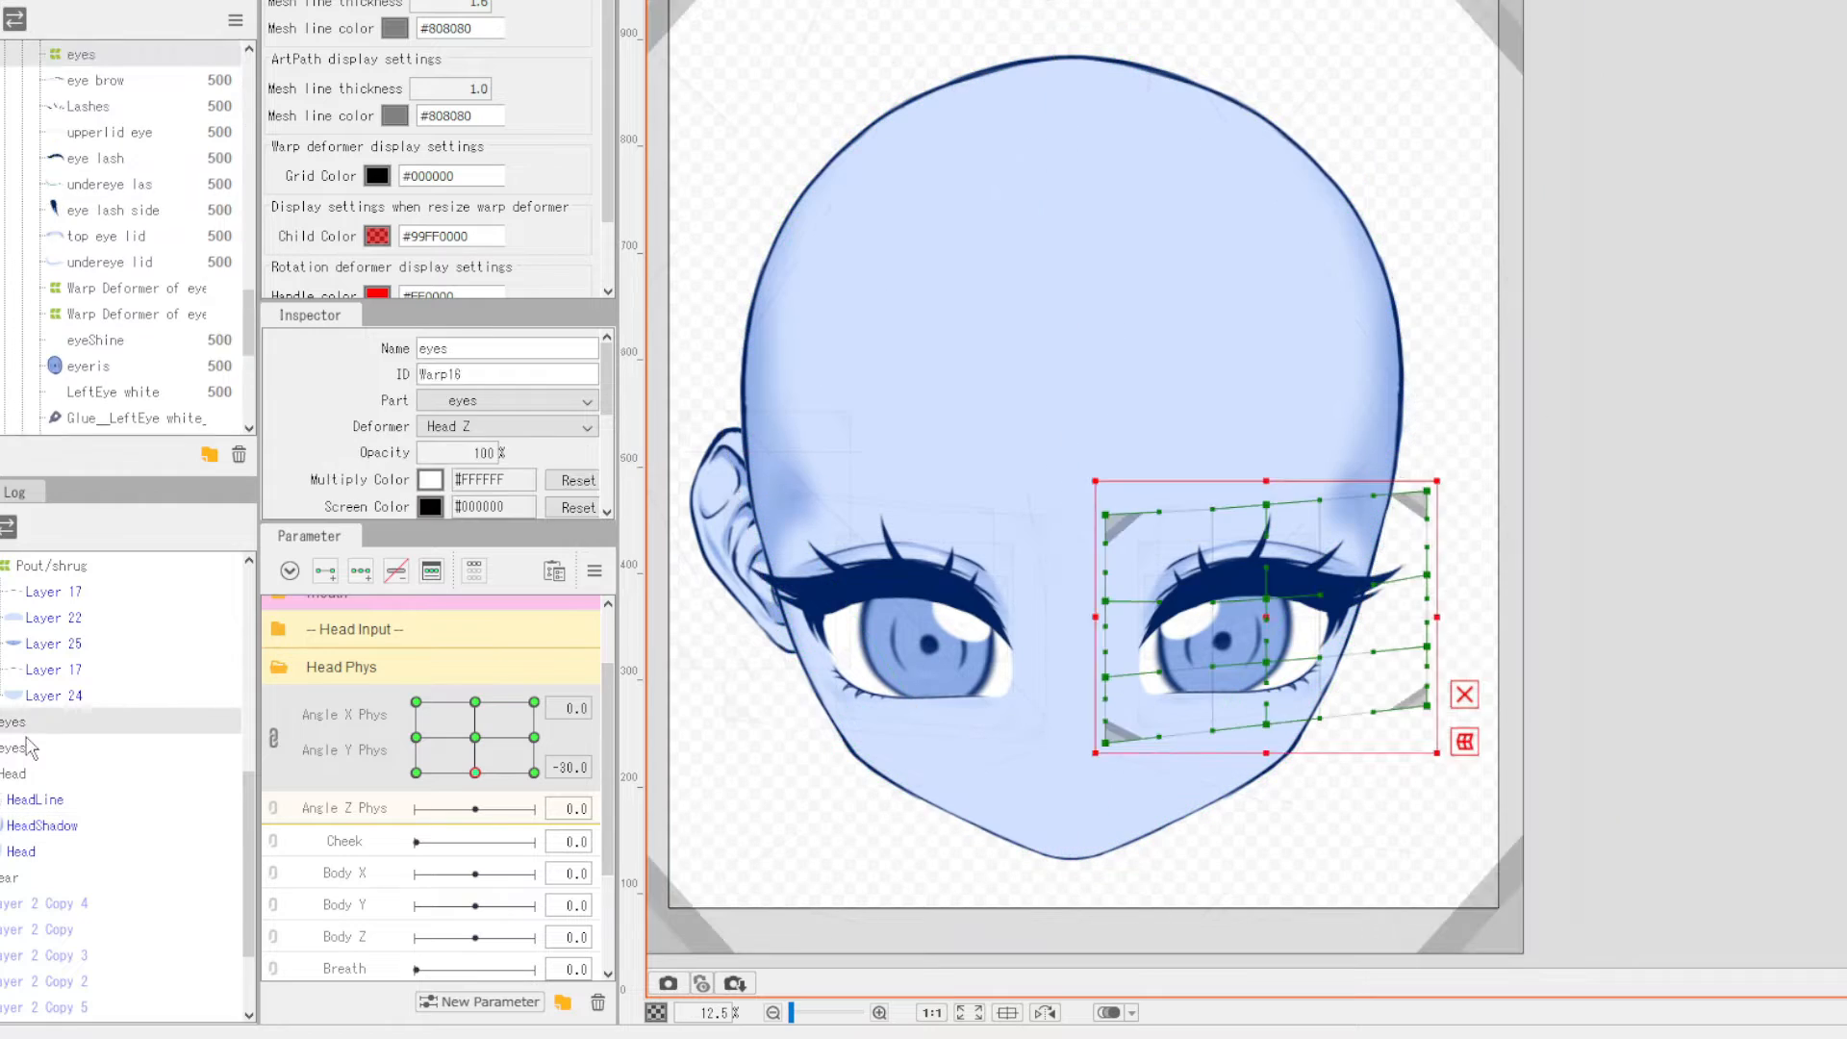
left_click(1079, 593)
left_click(909, 659)
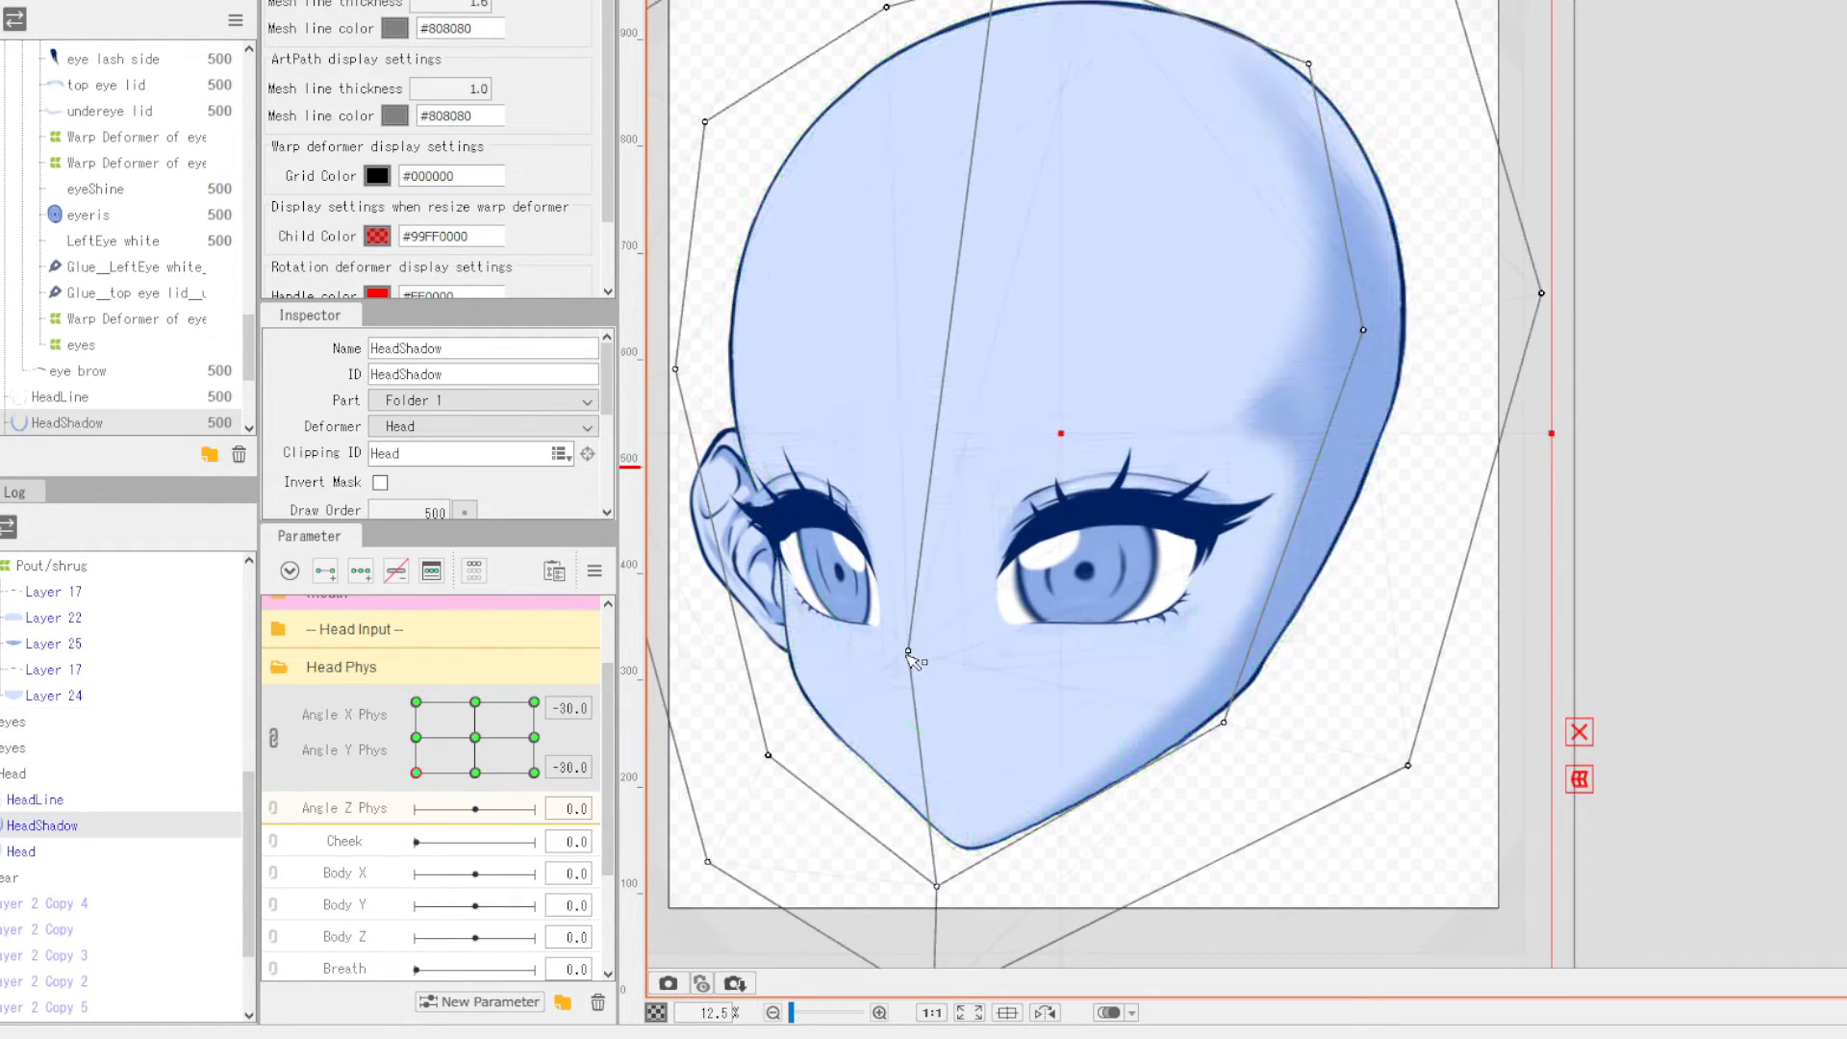
scroll(1206, 415, "down", 2)
key("Escape")
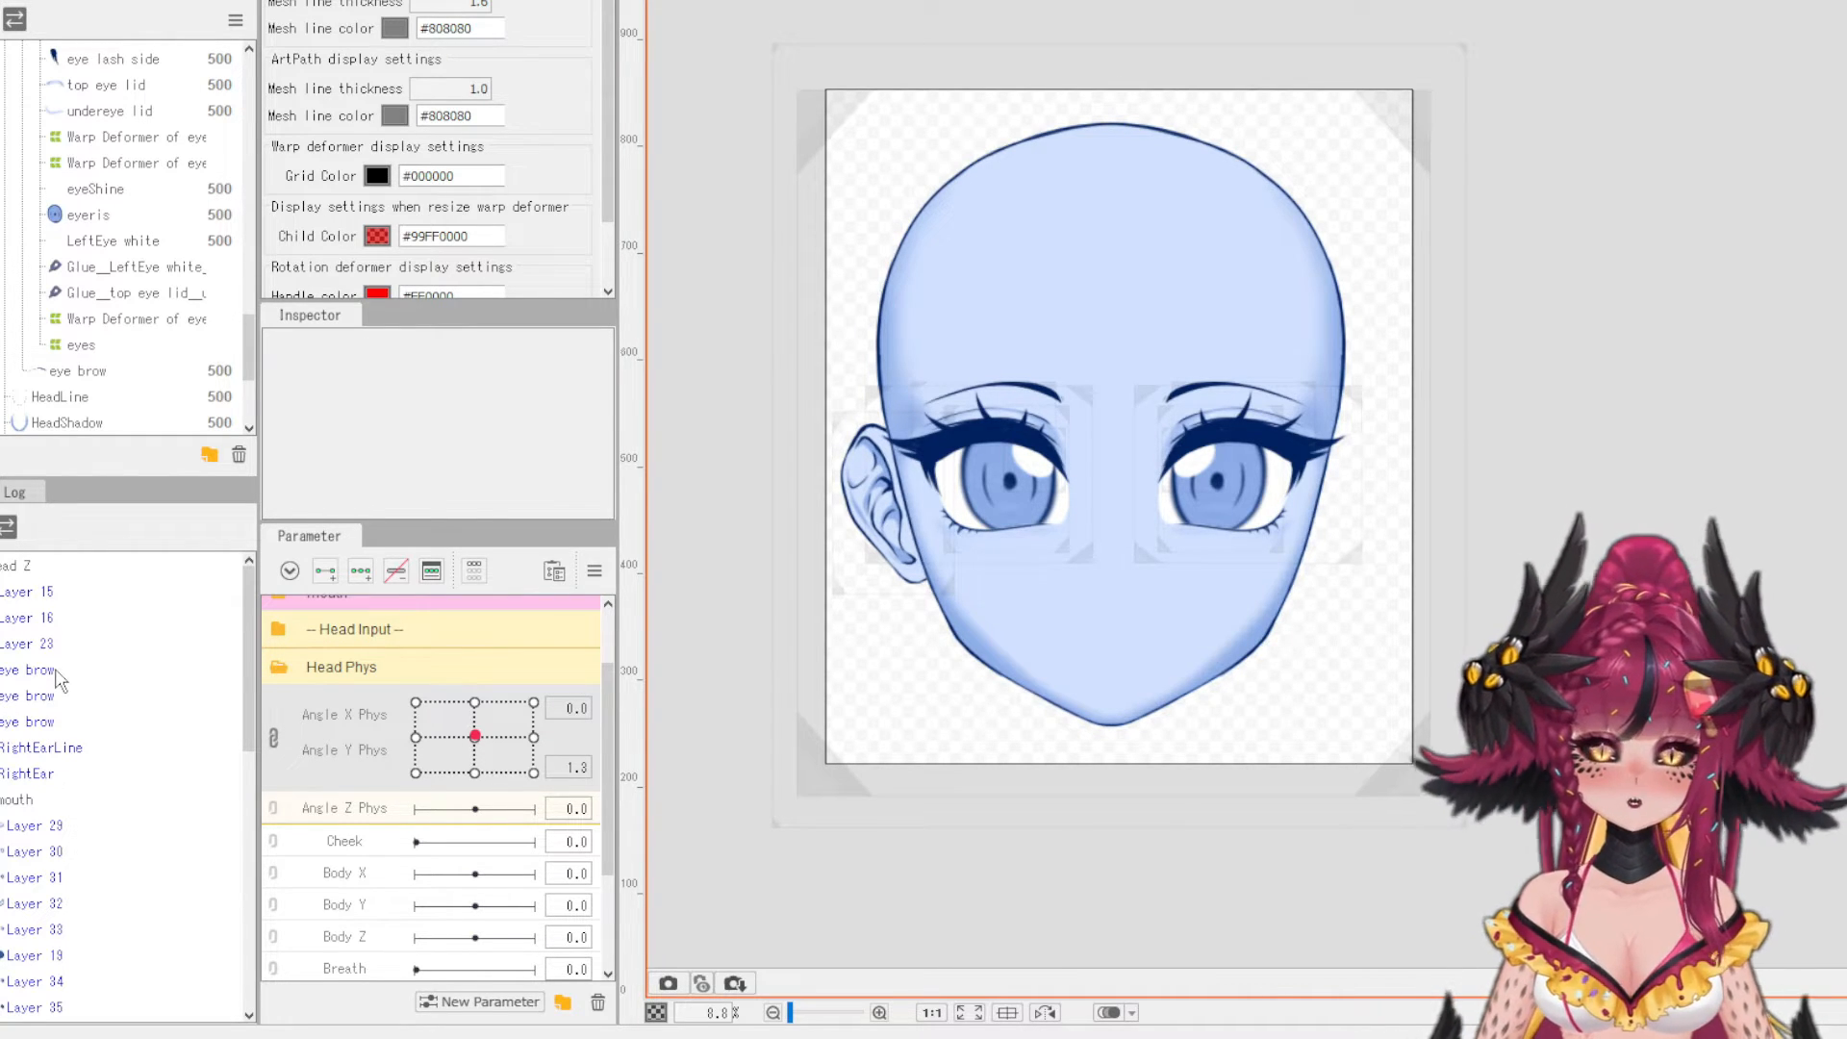
- Create a warp deformer named "bROW xy" as parent of the two selected eyebrows, with 5 × 5 conversion divisions
left_click(42, 699)
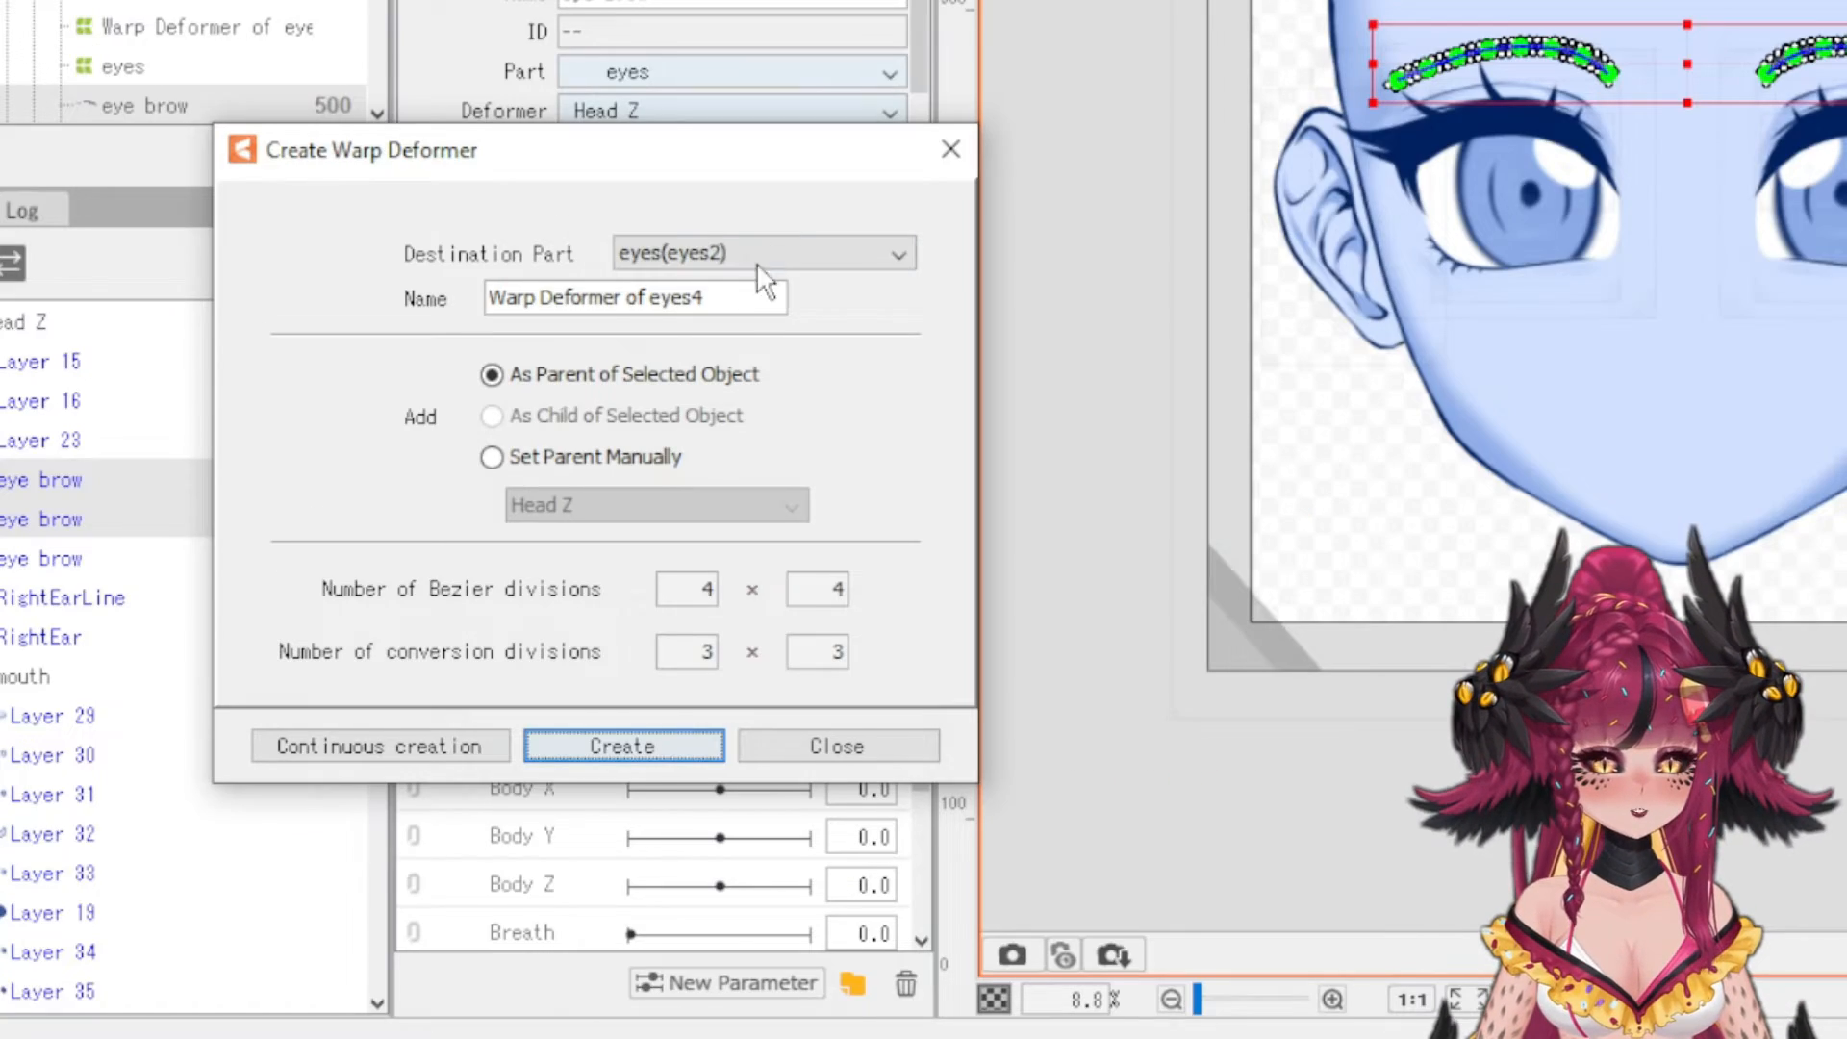
left_click_drag(499, 544, 239, 554)
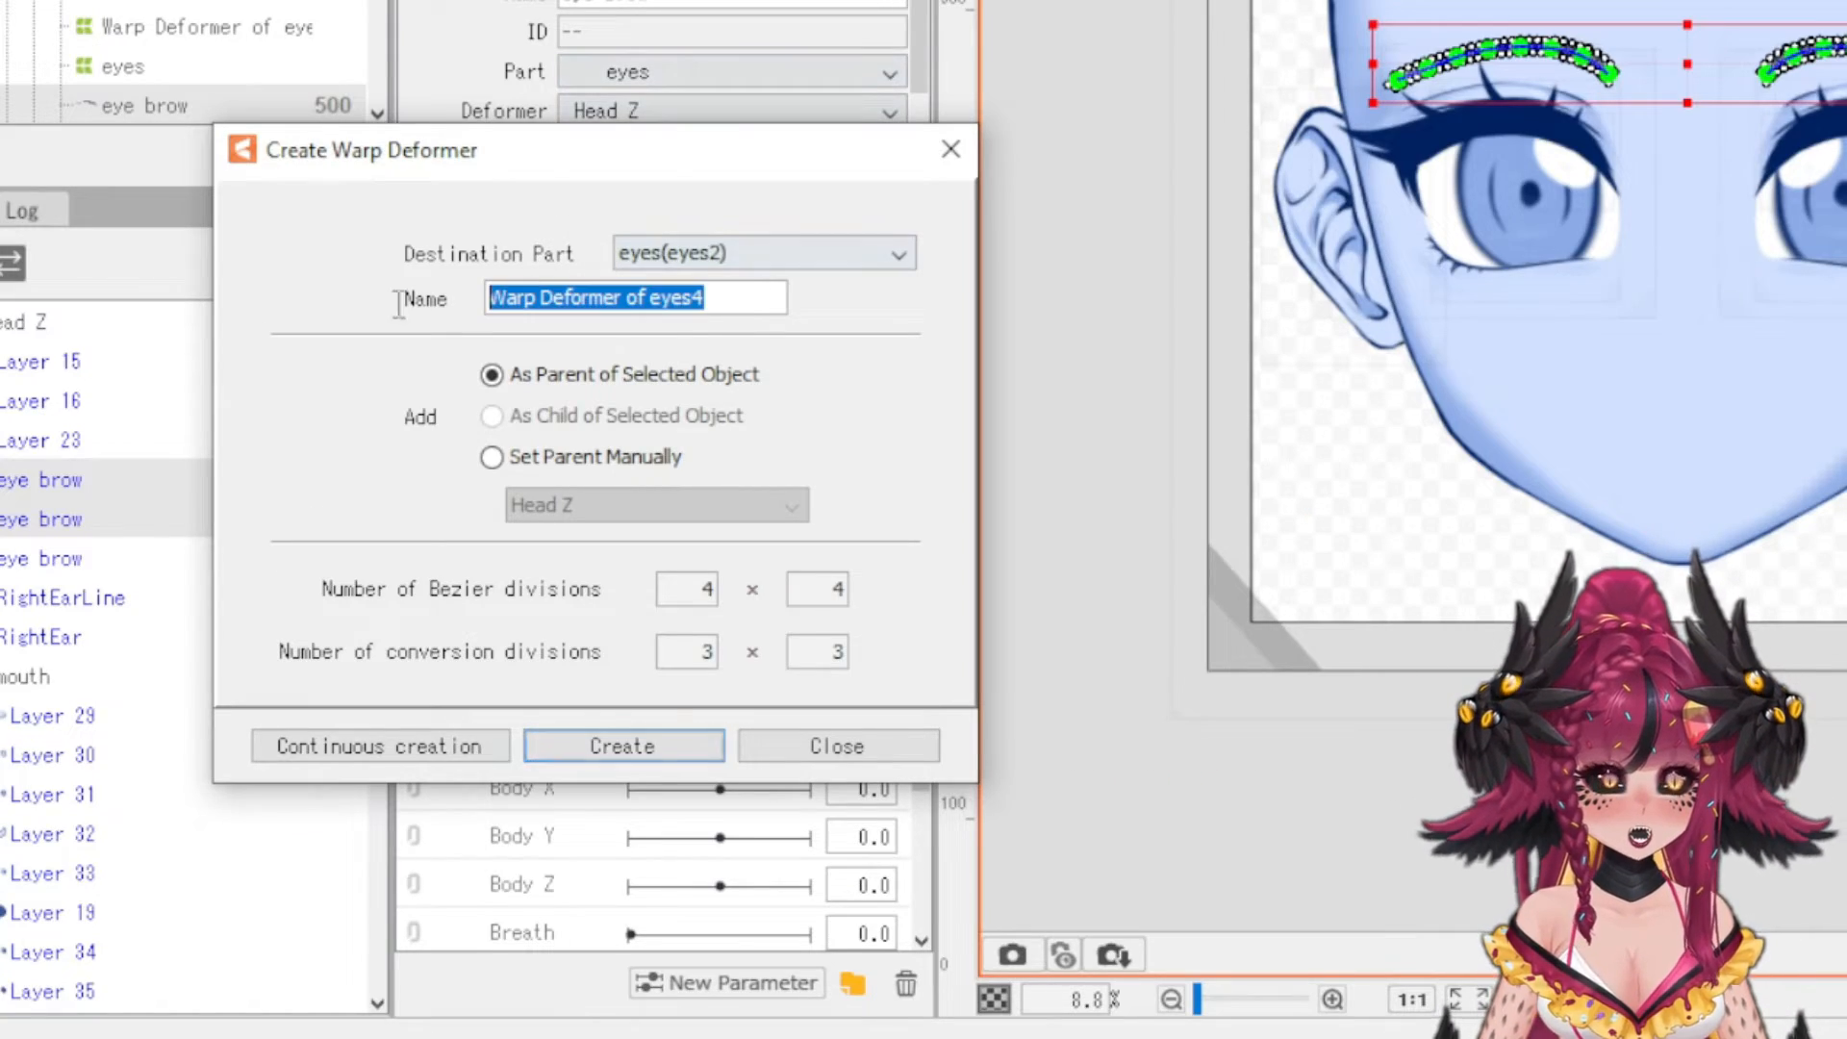
type("b")
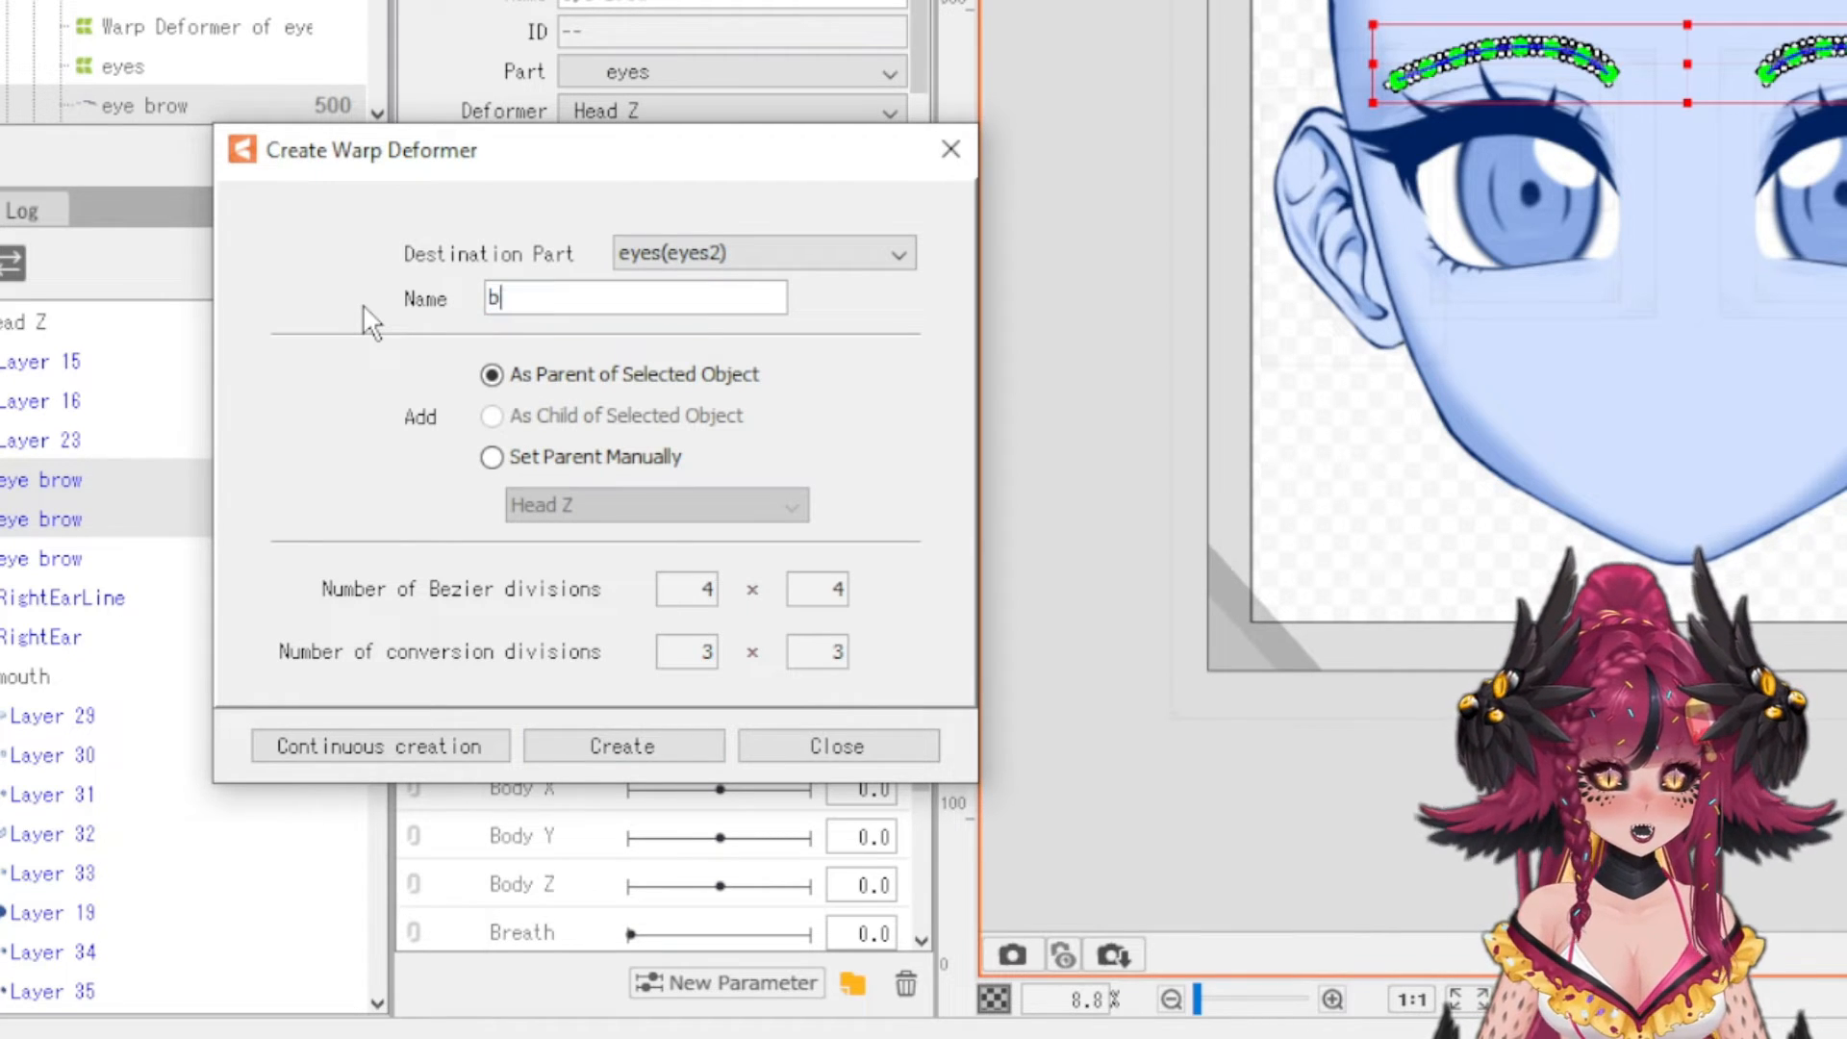
type("ROW xy")
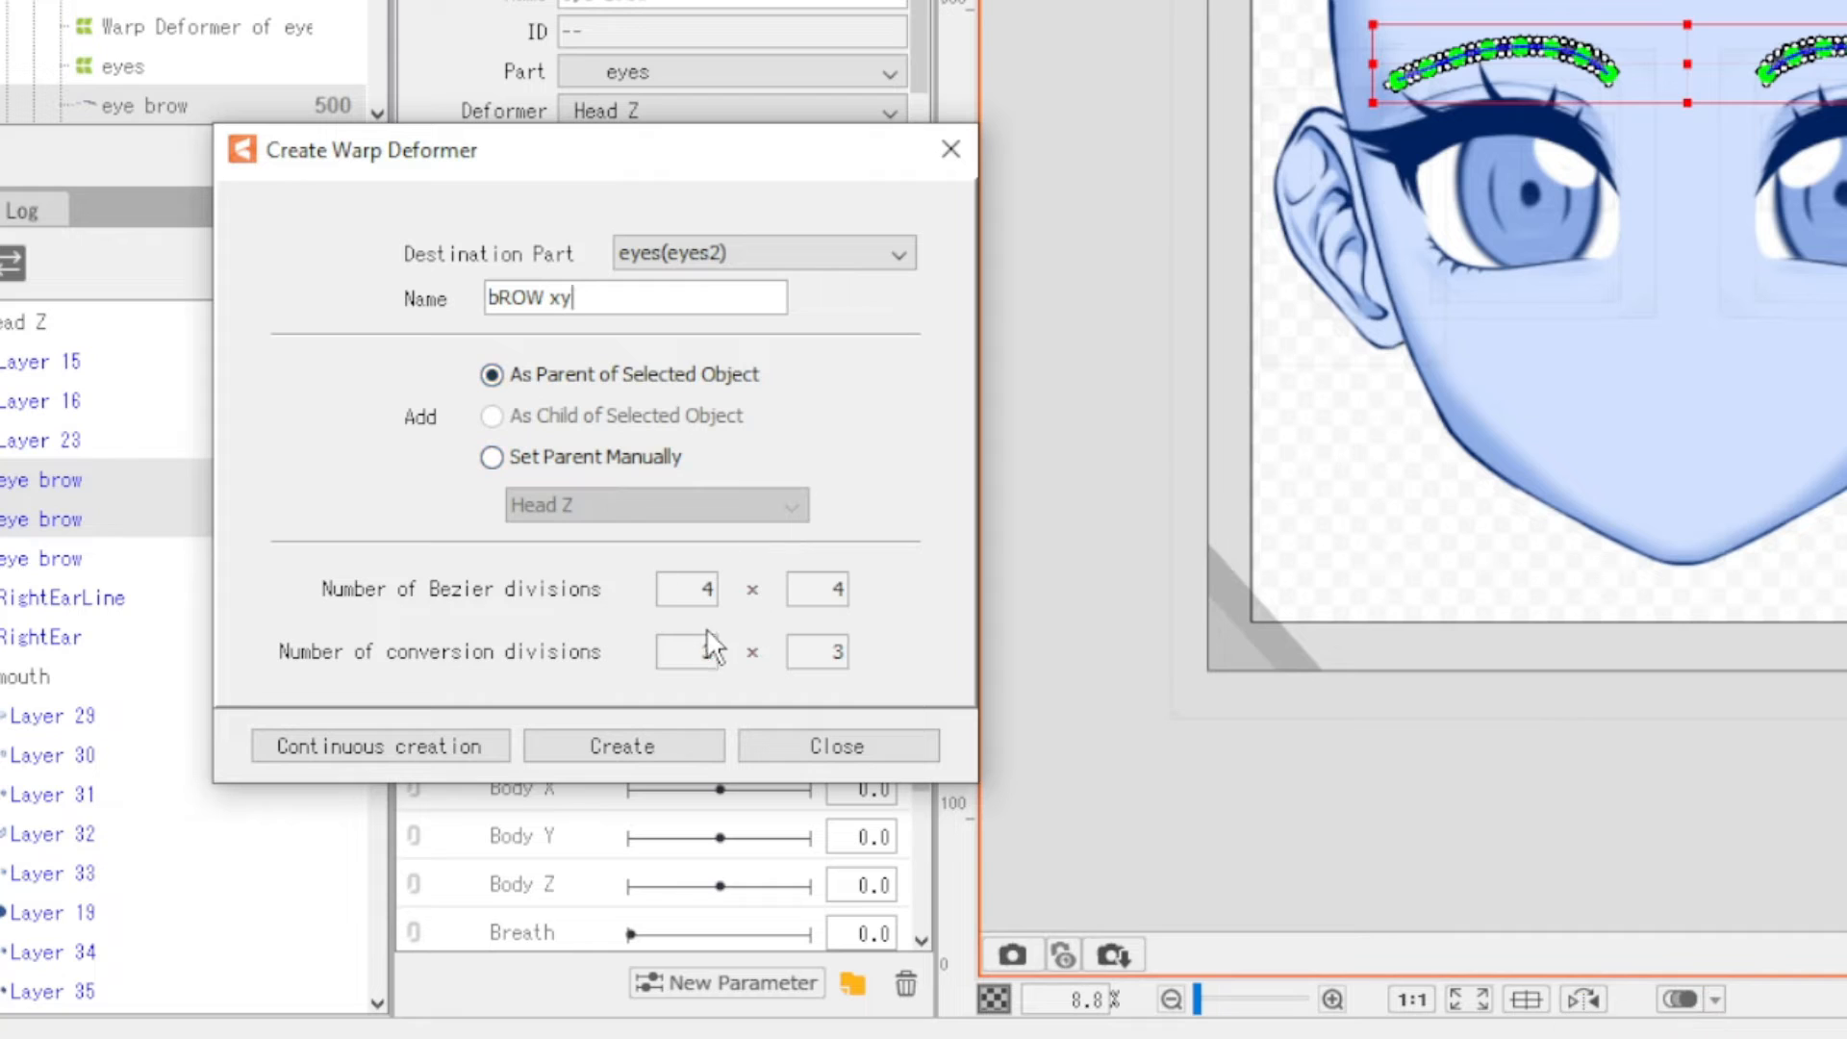
left_click(678, 741)
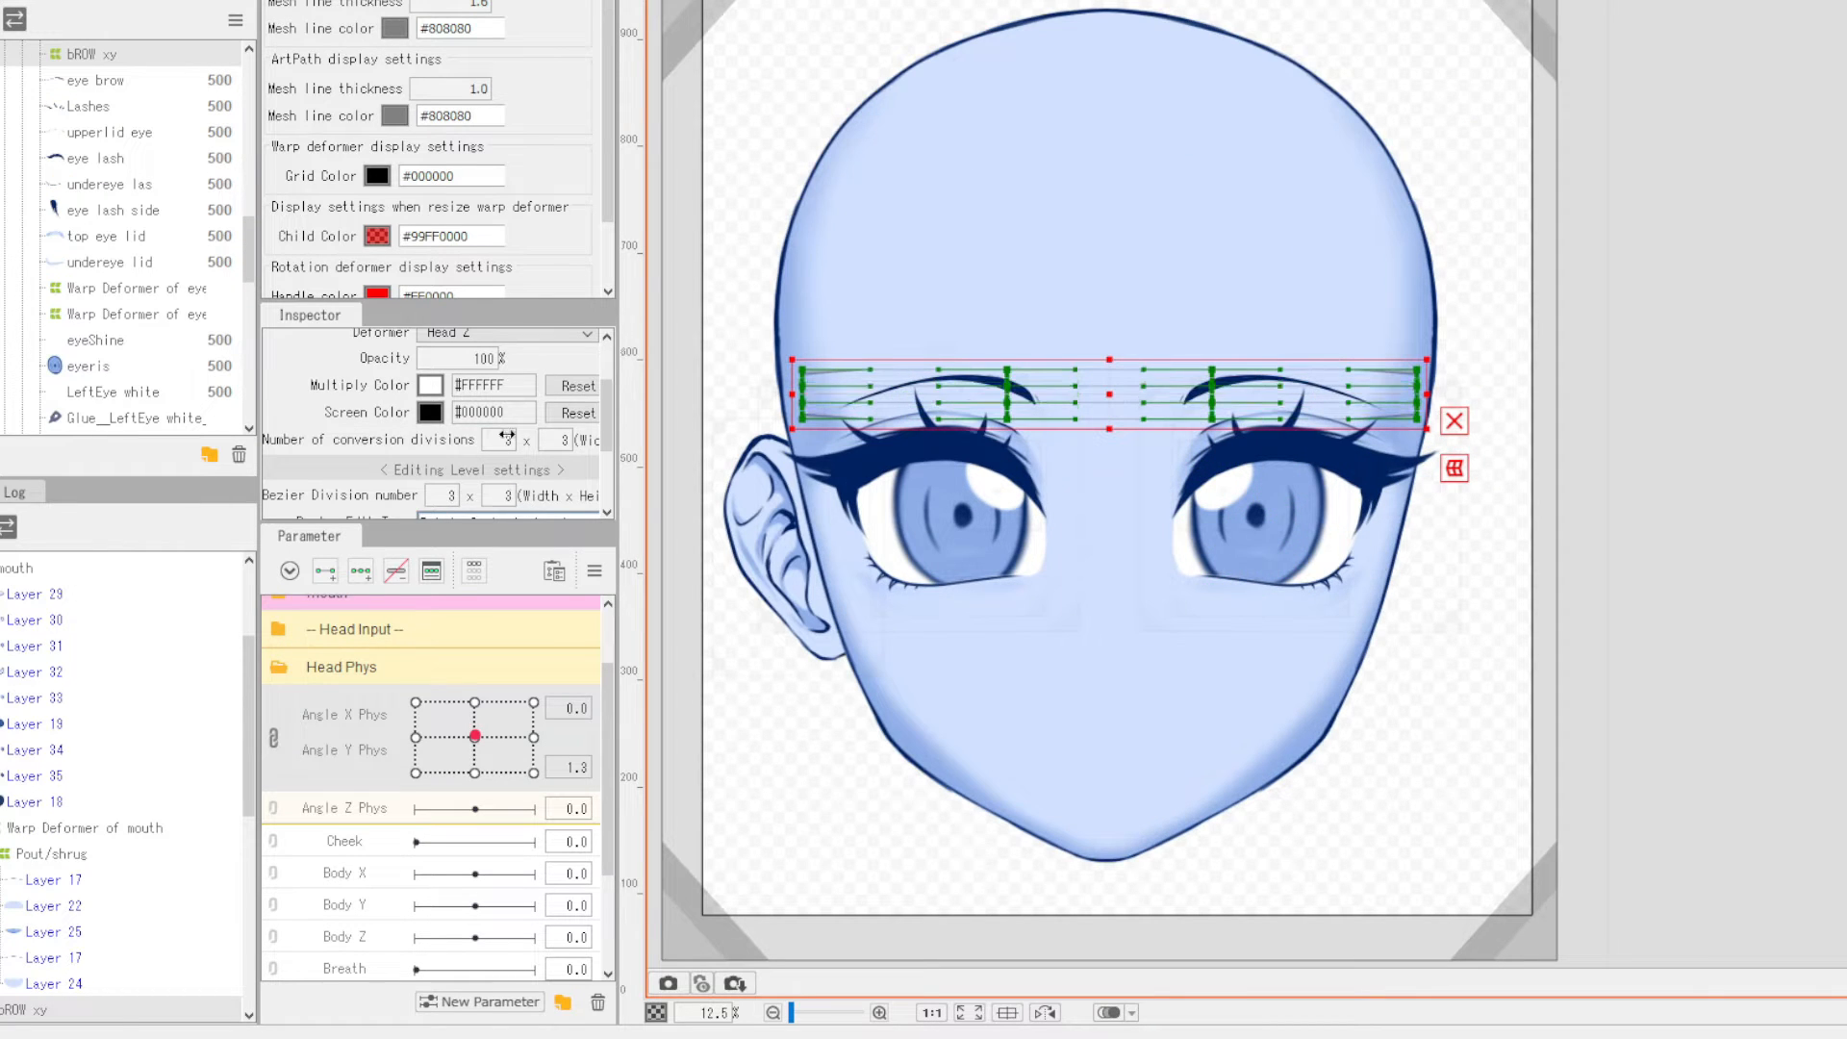
- Key the brow deformer on the unlinked angle parameters, and at Angle X Phys 30 shift it with the head turn and narrow the far brow
left_click(269, 731)
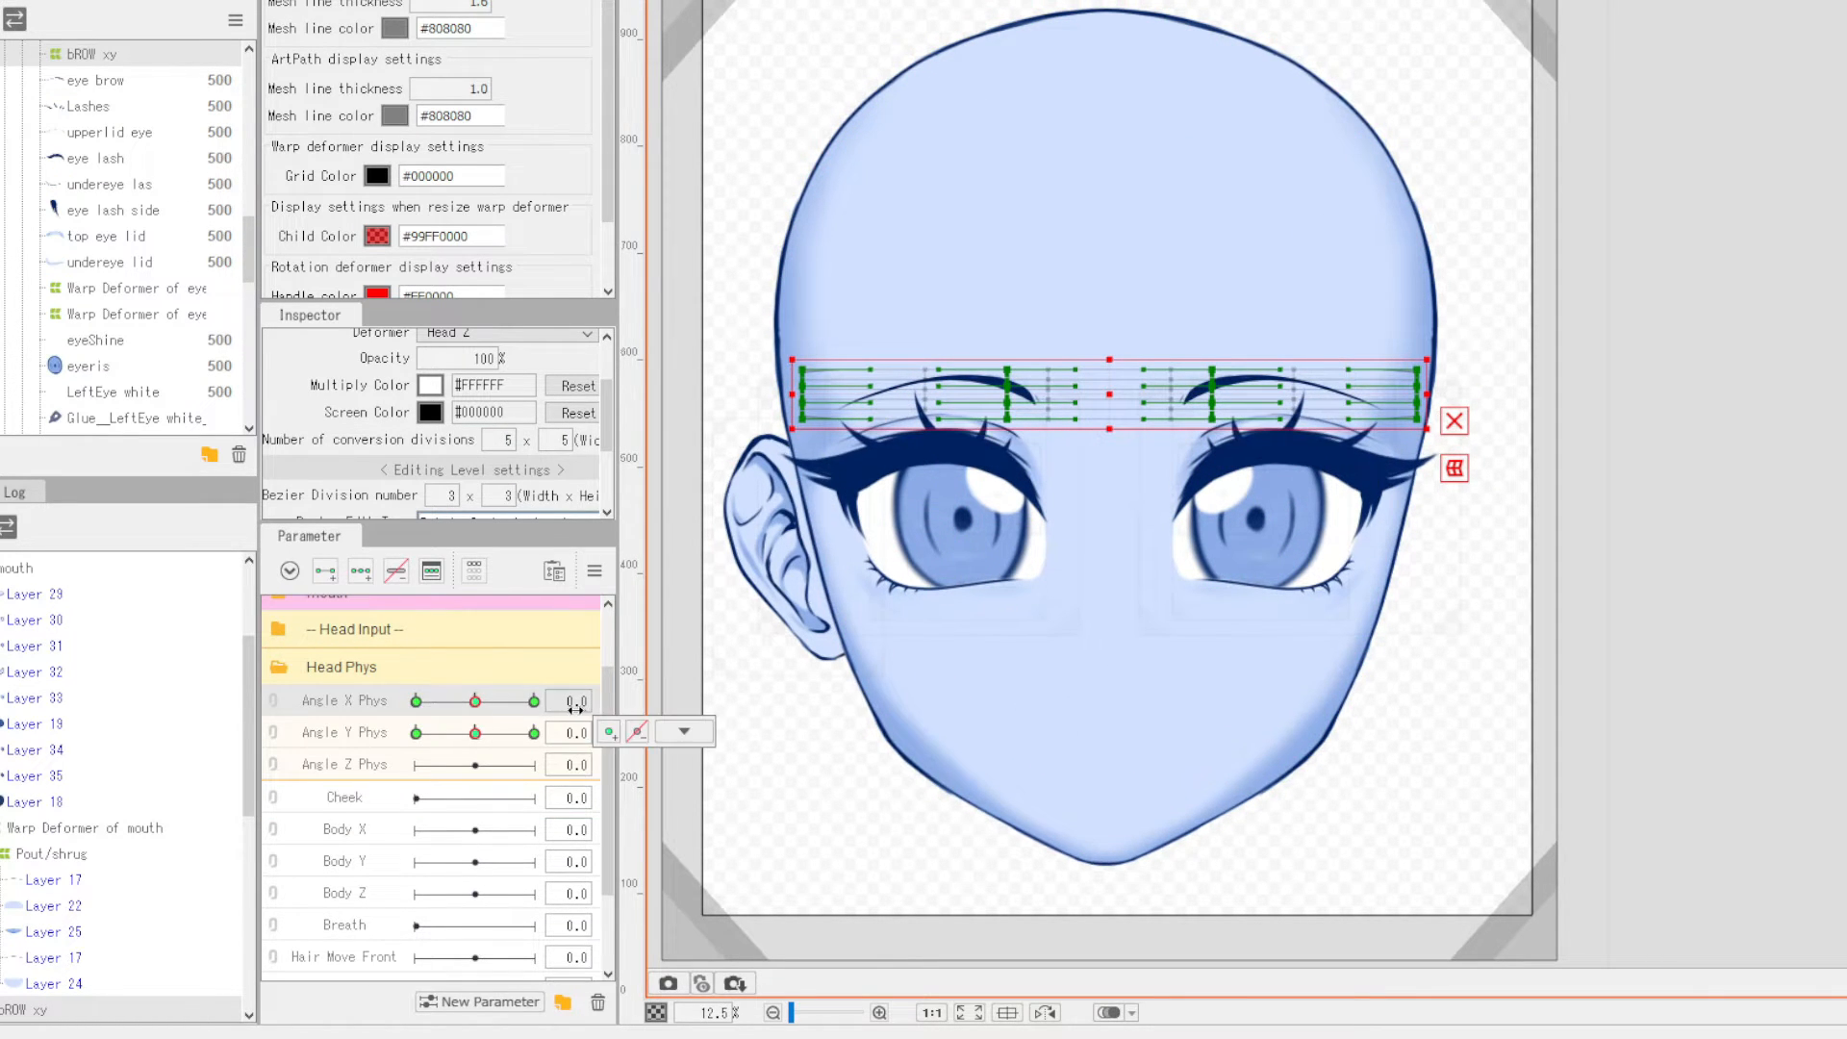
left_click(534, 700)
left_click_drag(1106, 458, 849, 414)
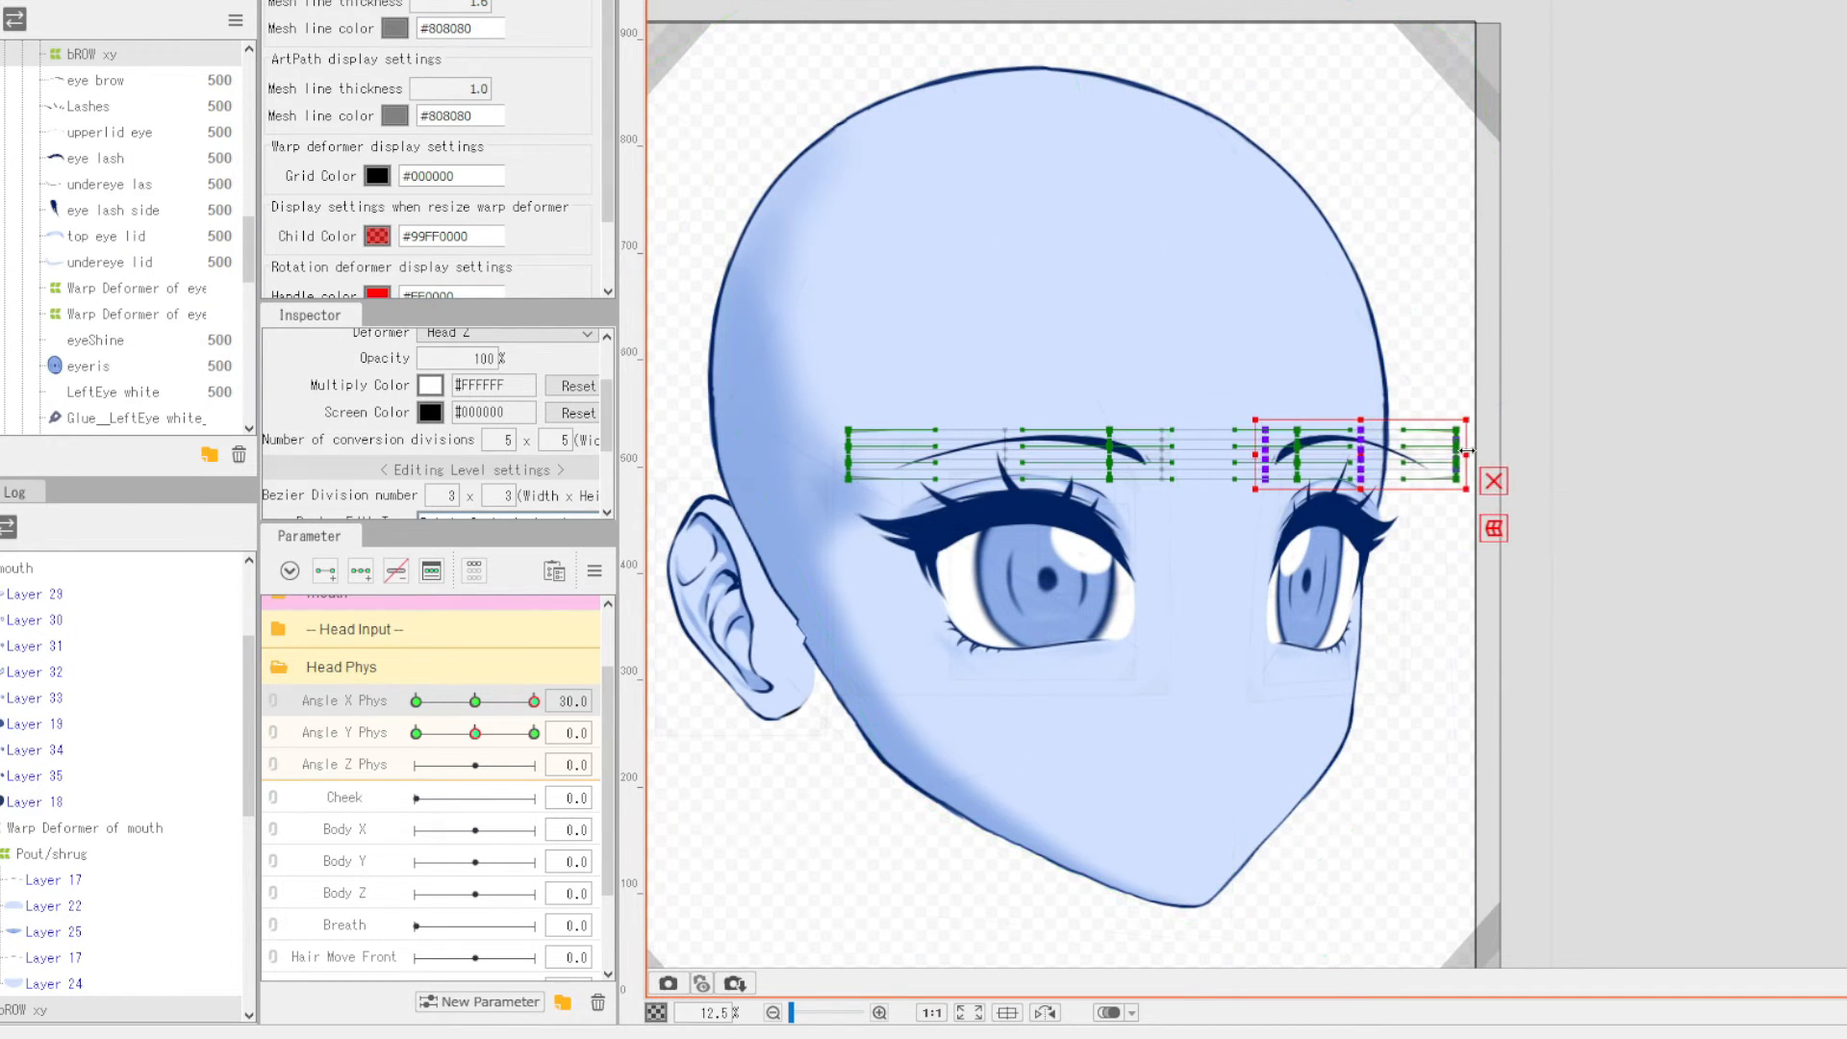
left_click_drag(1241, 411, 1272, 498)
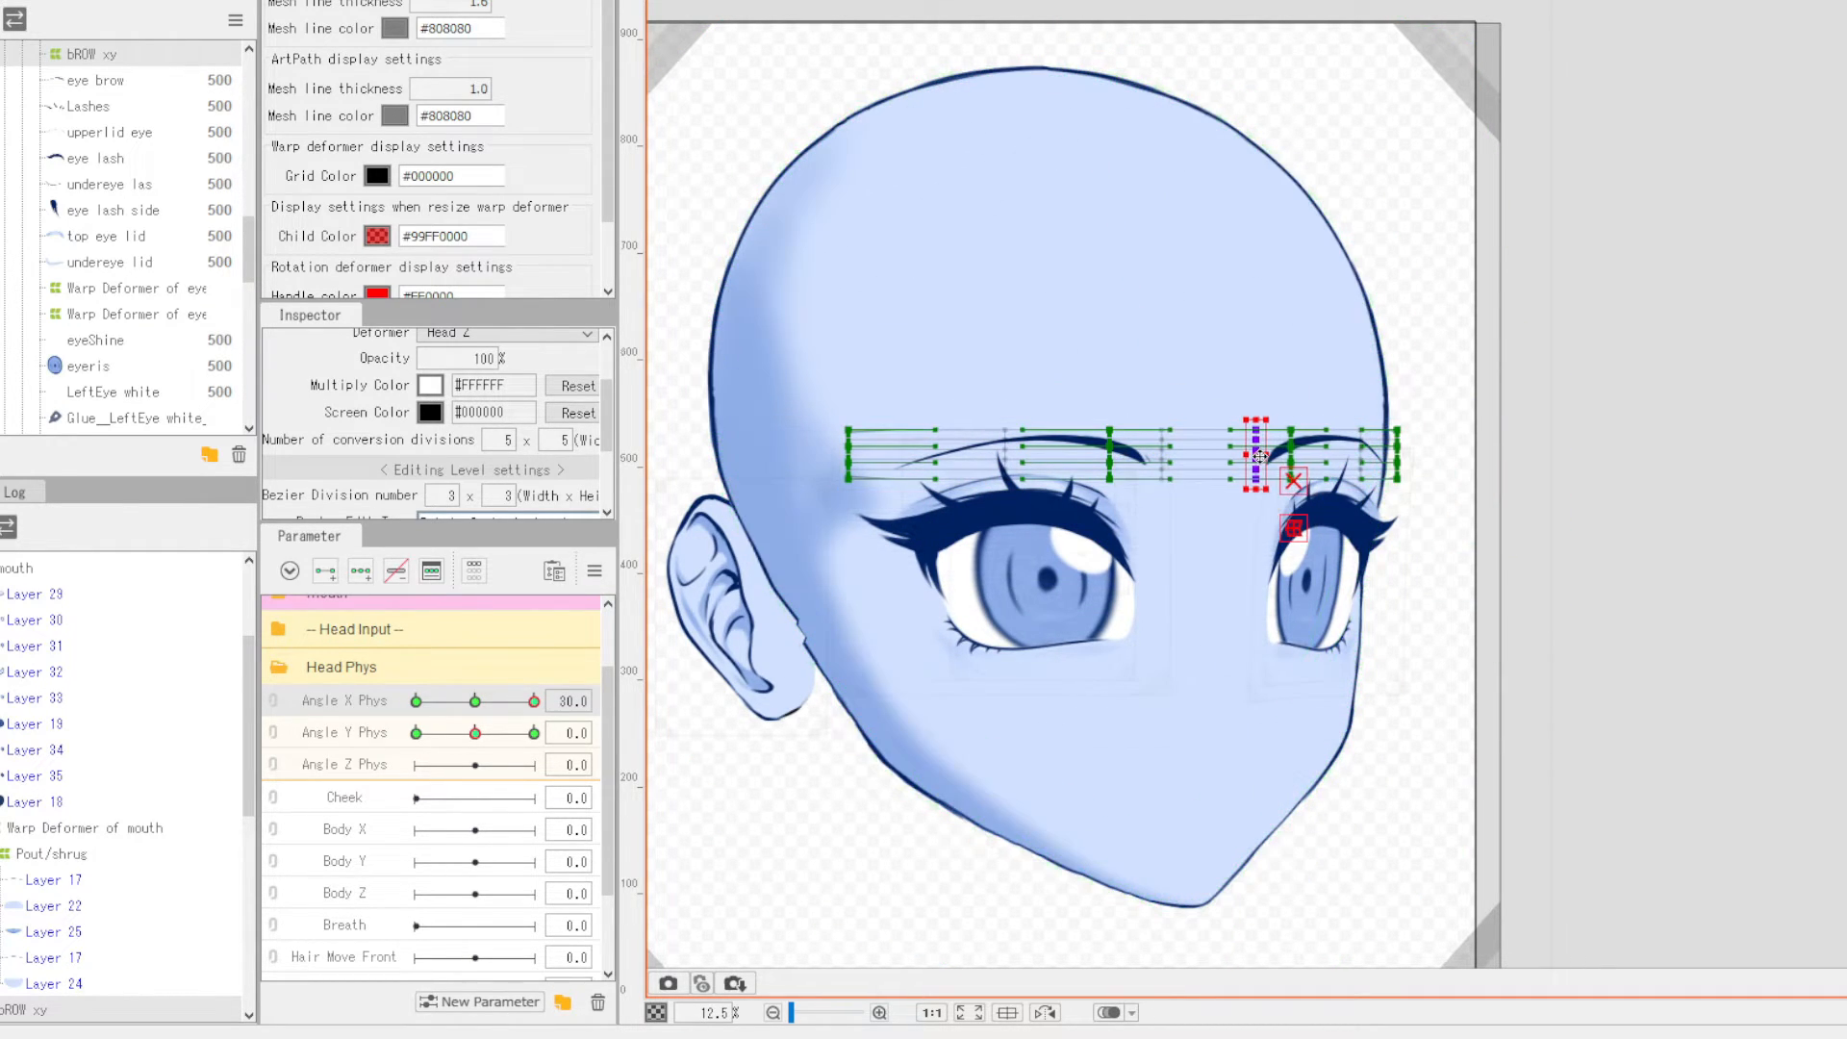
left_click(1550, 465)
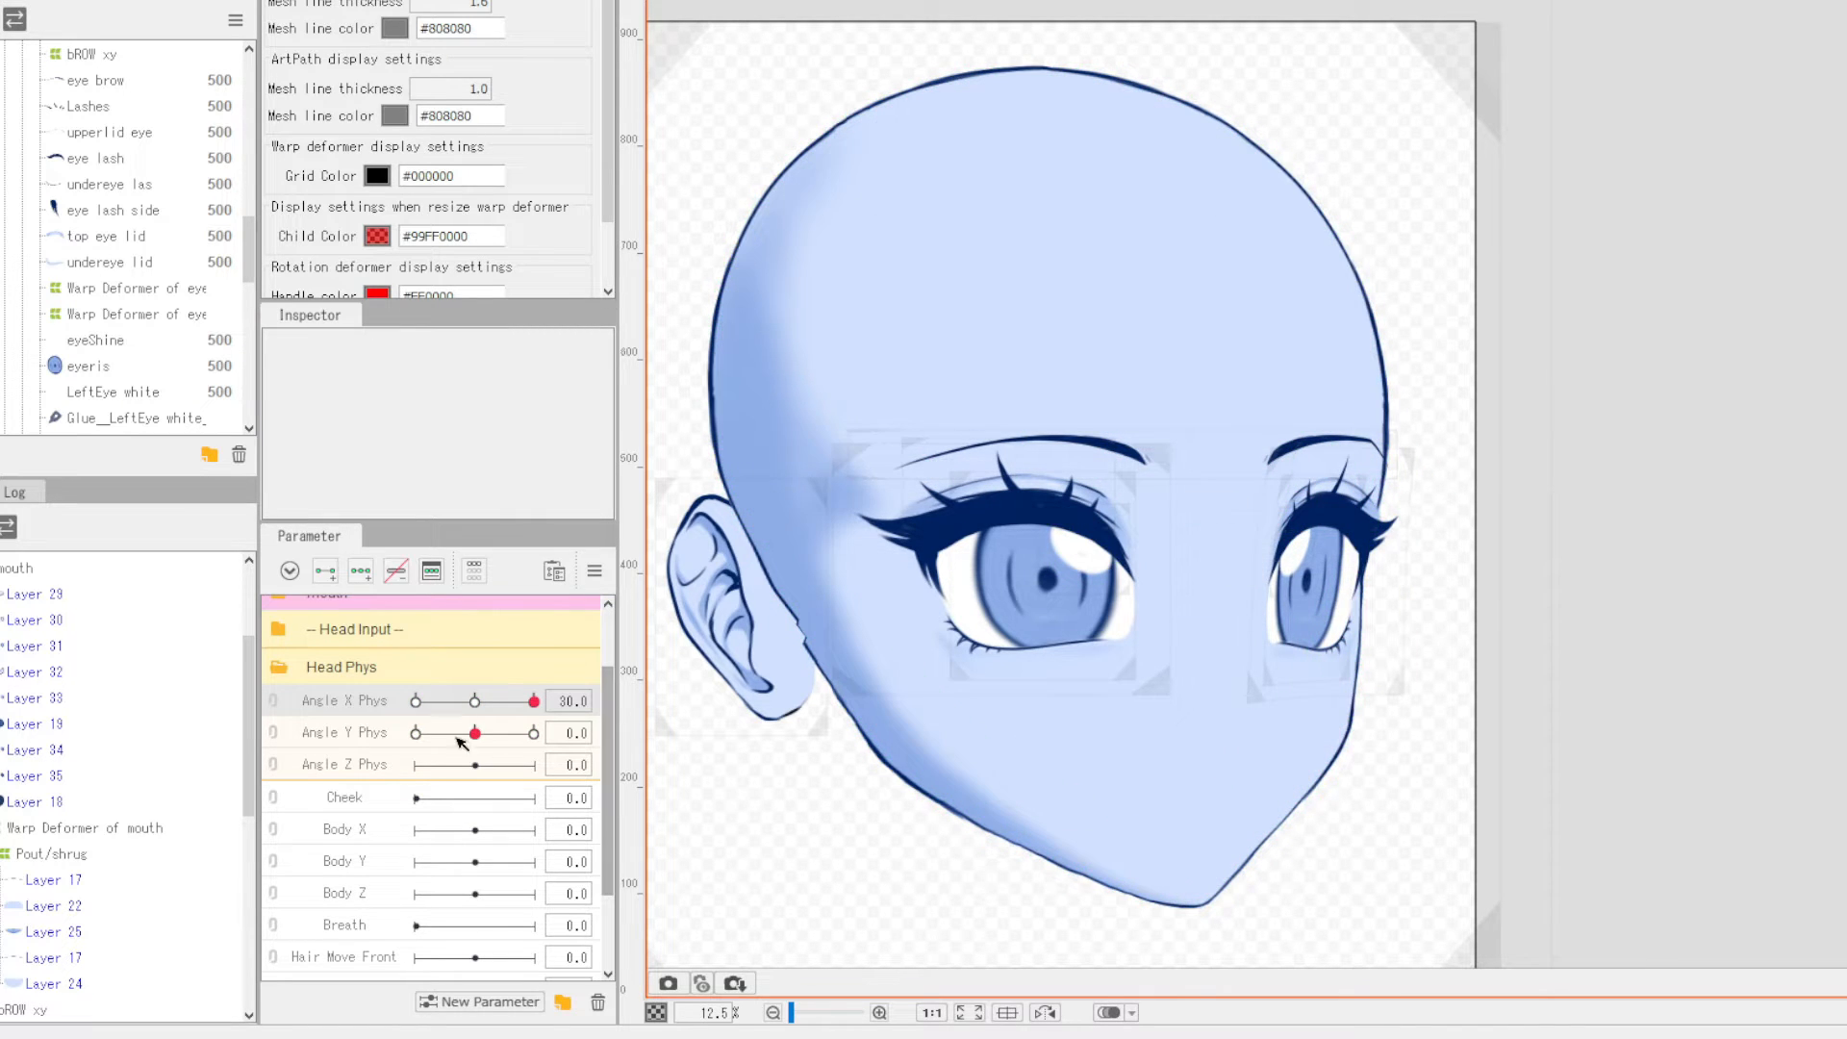
- Reflect the Angle X Phys motion of the bROW xy deformer to the opposite side
left_click(64, 750)
left_click(39, 1009)
left_click(684, 700)
- Raise the brow deformer at Angle Y Phys 30, and at -30 lower it and bend its outer ends upward
mouse_move(534, 702)
left_mouse_down()
mouse_move(415, 701)
mouse_move(477, 701)
mouse_move(534, 733)
left_mouse_up()
left_click_drag(1053, 455, 1053, 361)
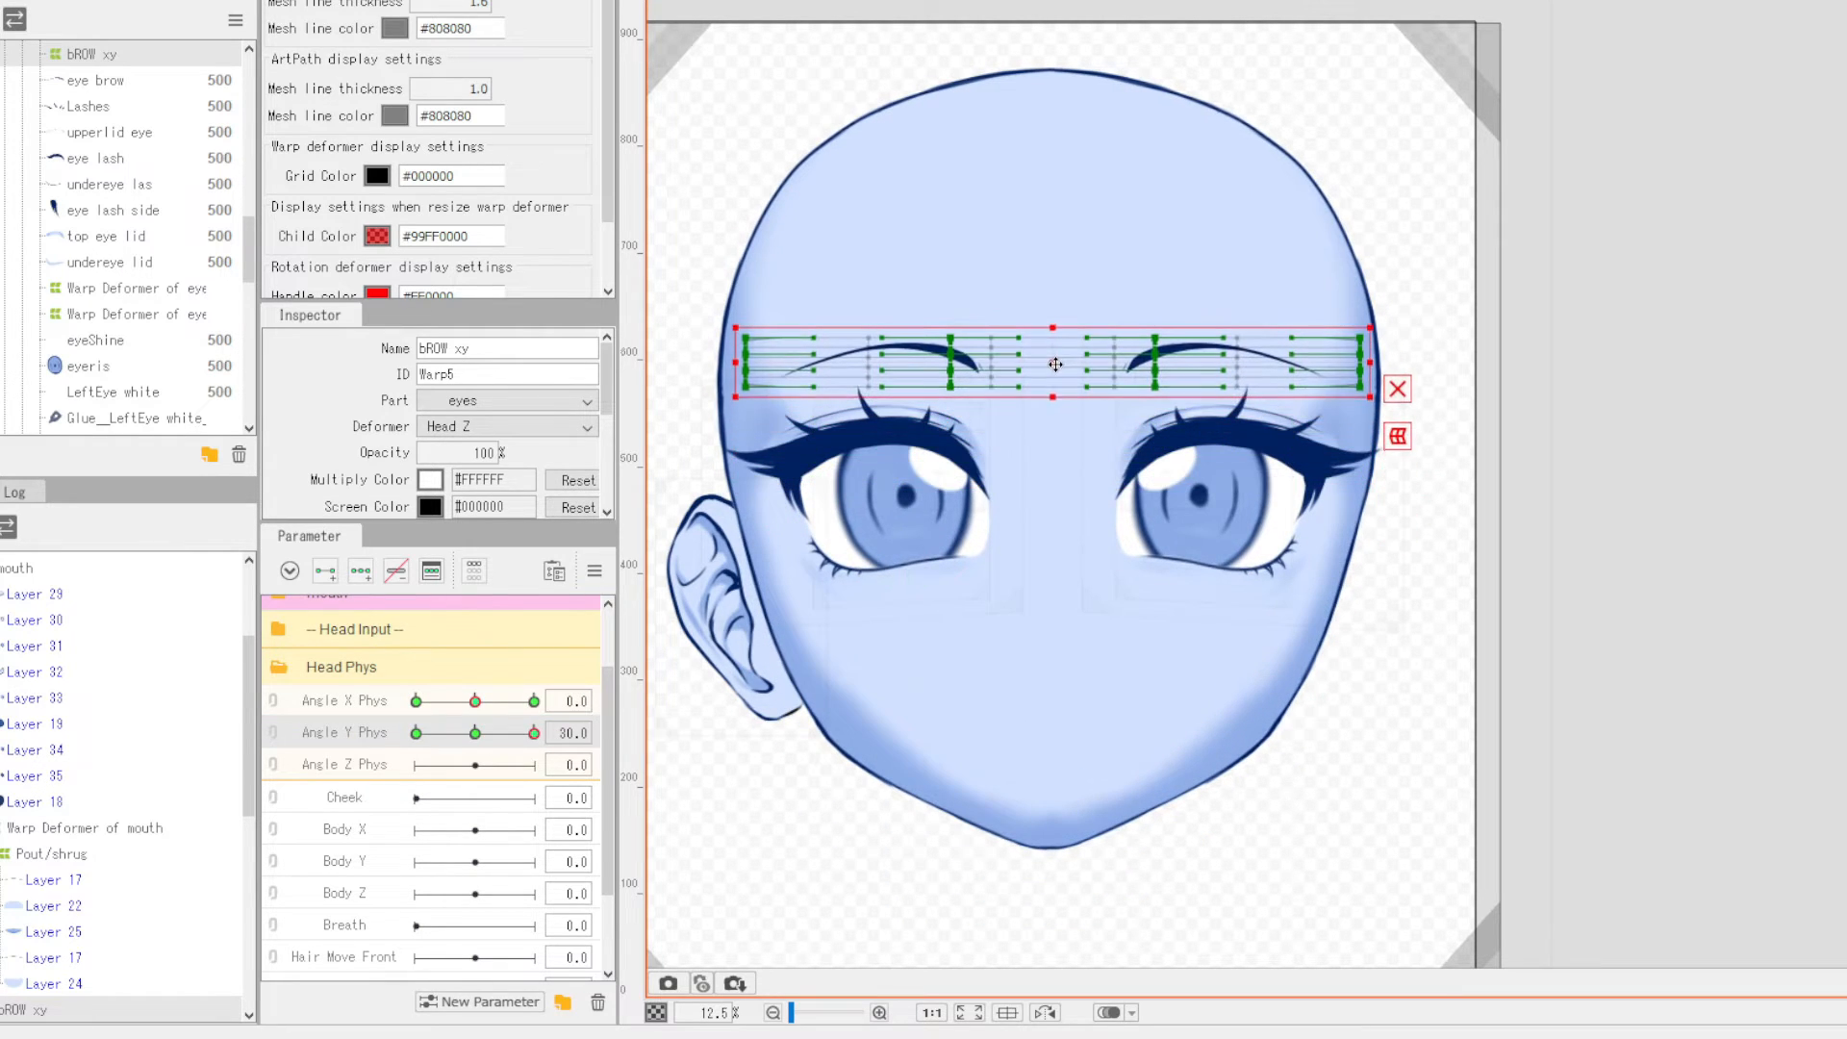
left_click_drag(534, 733, 415, 733)
left_click_drag(1051, 456, 1049, 575)
left_click(1398, 647)
key("Return")
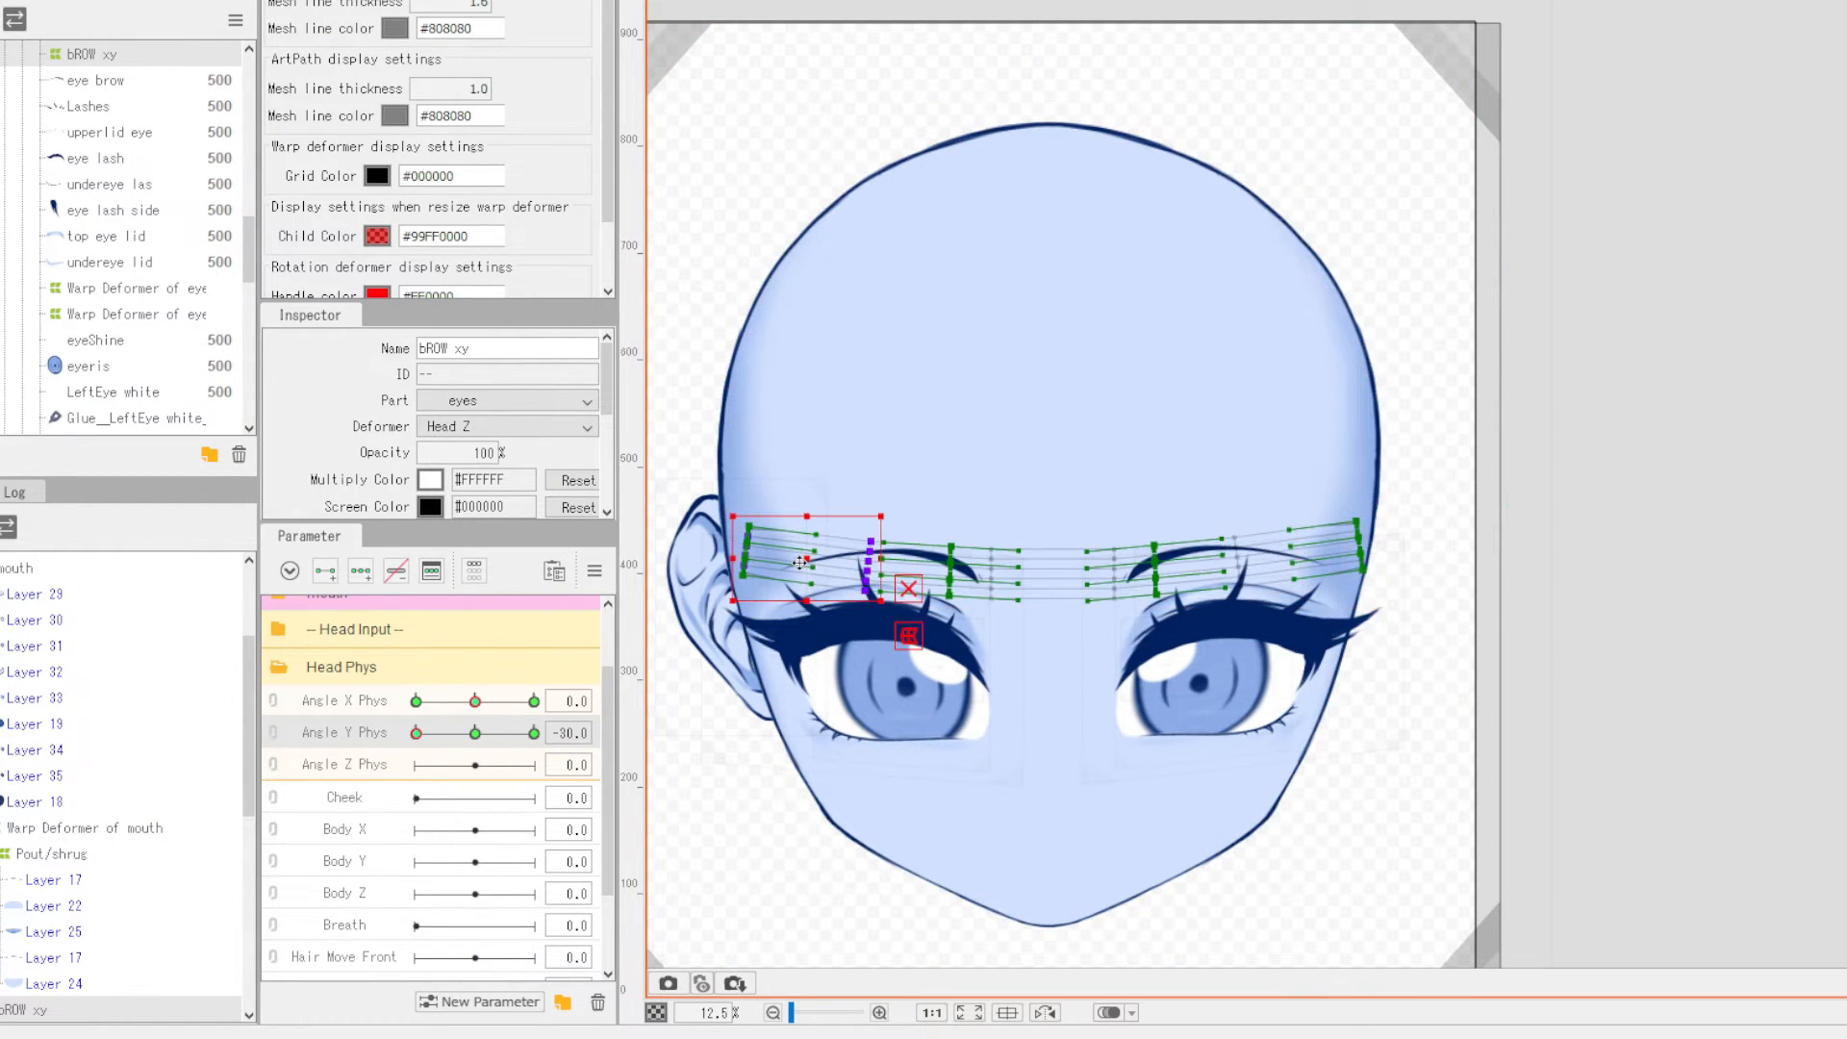
left_click(1304, 585)
- Link Angle X Phys with Angle Y Phys at neutral and synthesize the corner forms of the bROW xy deformer
left_click_drag(416, 733, 475, 734)
left_click(273, 717)
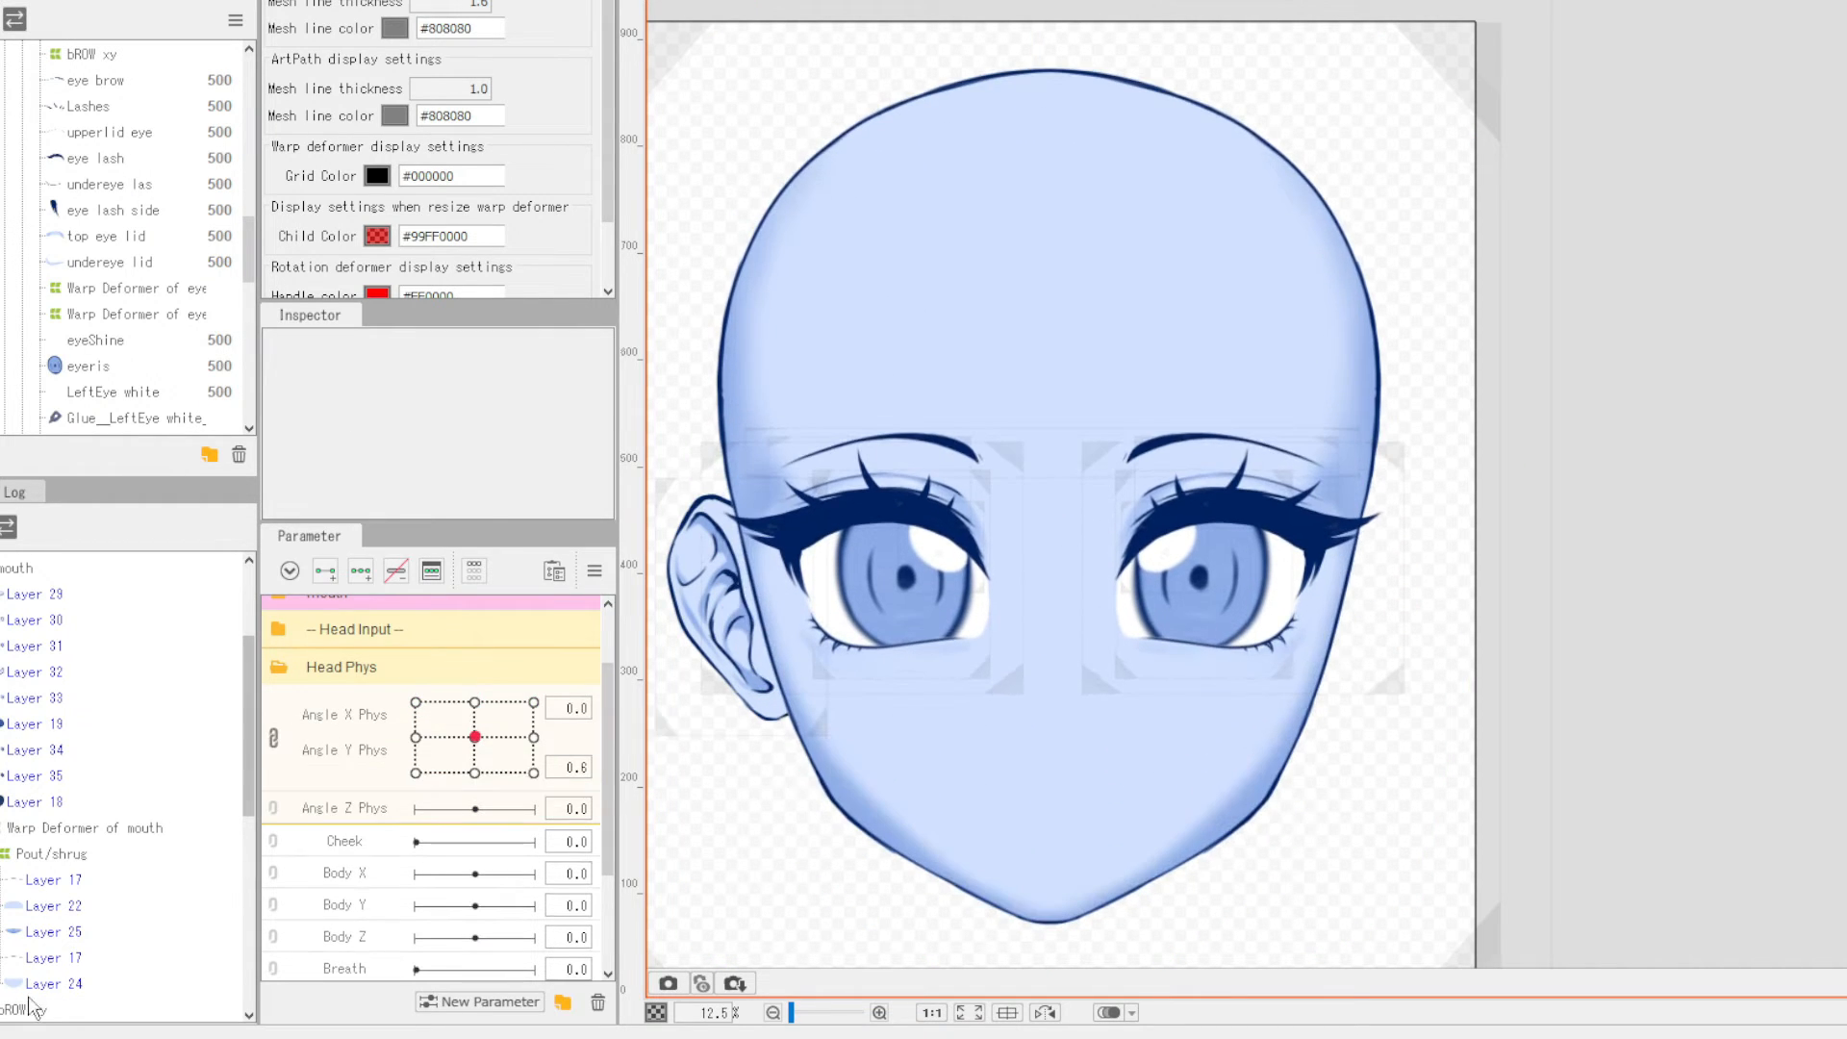
left_click(29, 1009)
left_click(595, 571)
left_click(736, 711)
left_click(976, 663)
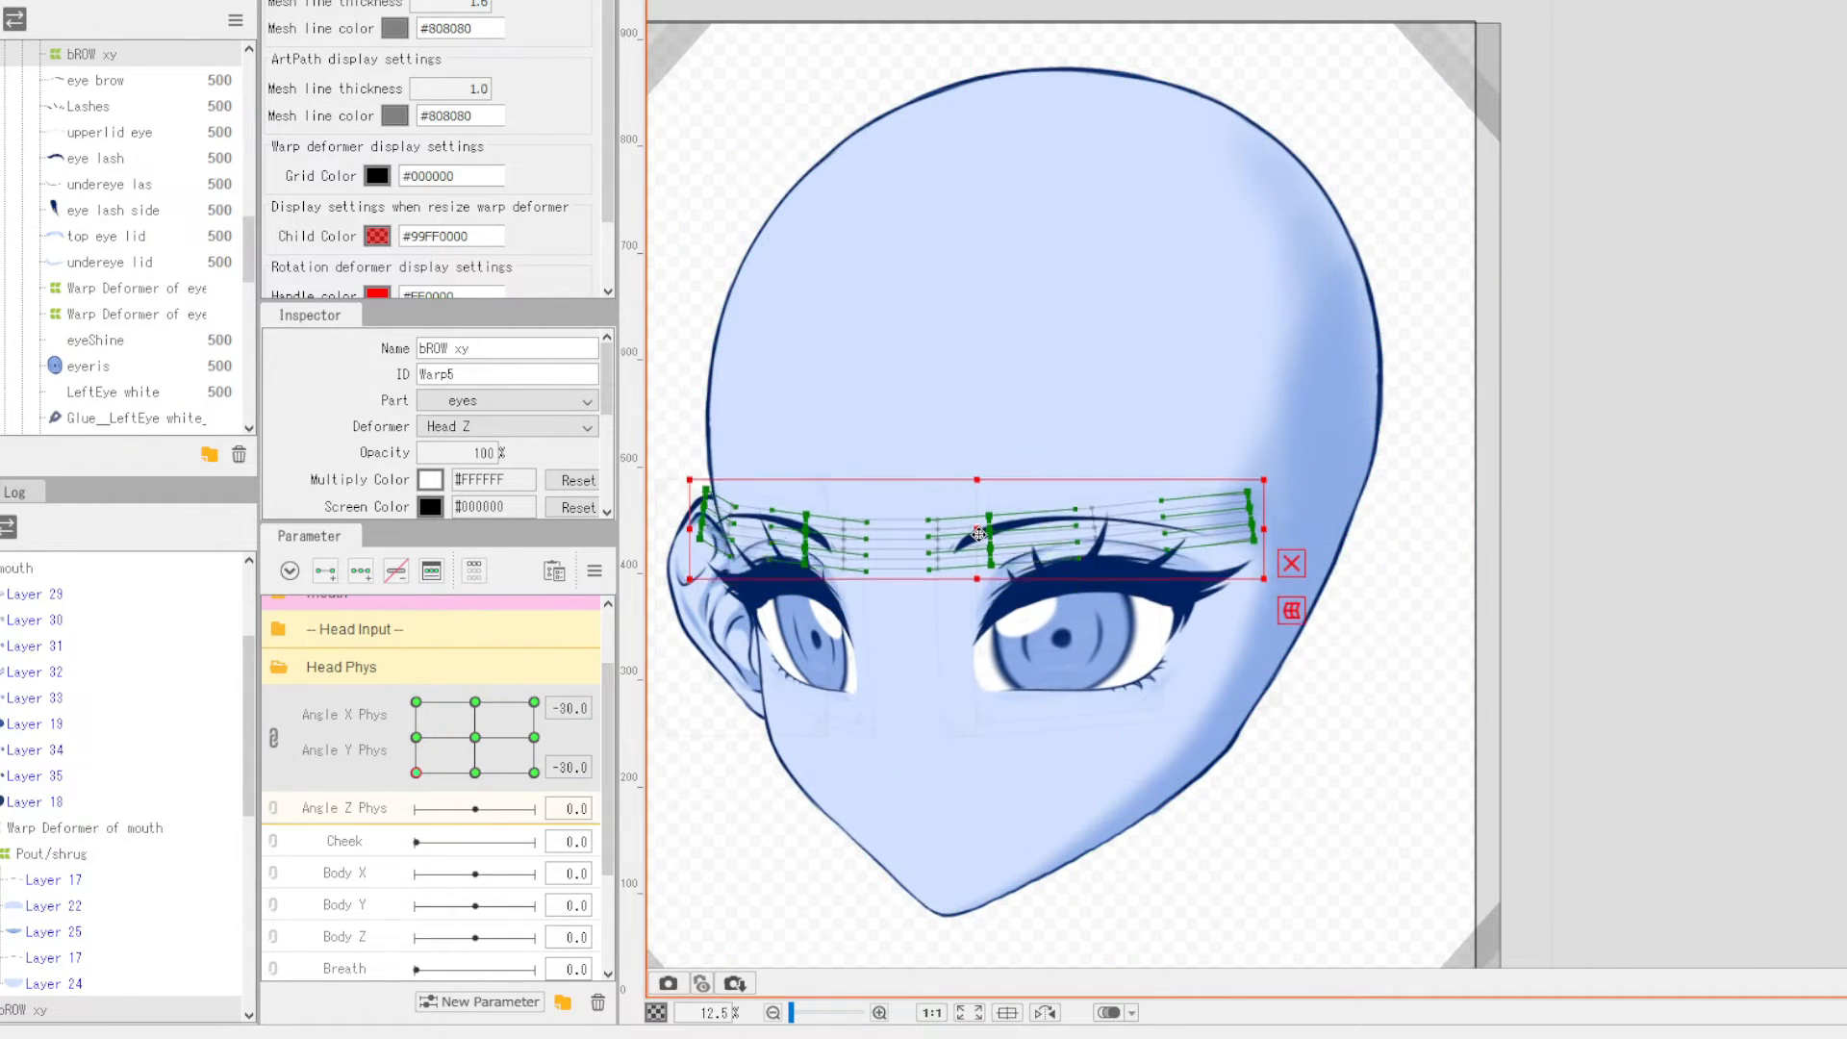
- Reshape the brow deformer at the -30, -30 and 30, -30 corners, raising the near brow's outer end and adjusting the far edge
left_click_drag(921, 474, 1256, 569)
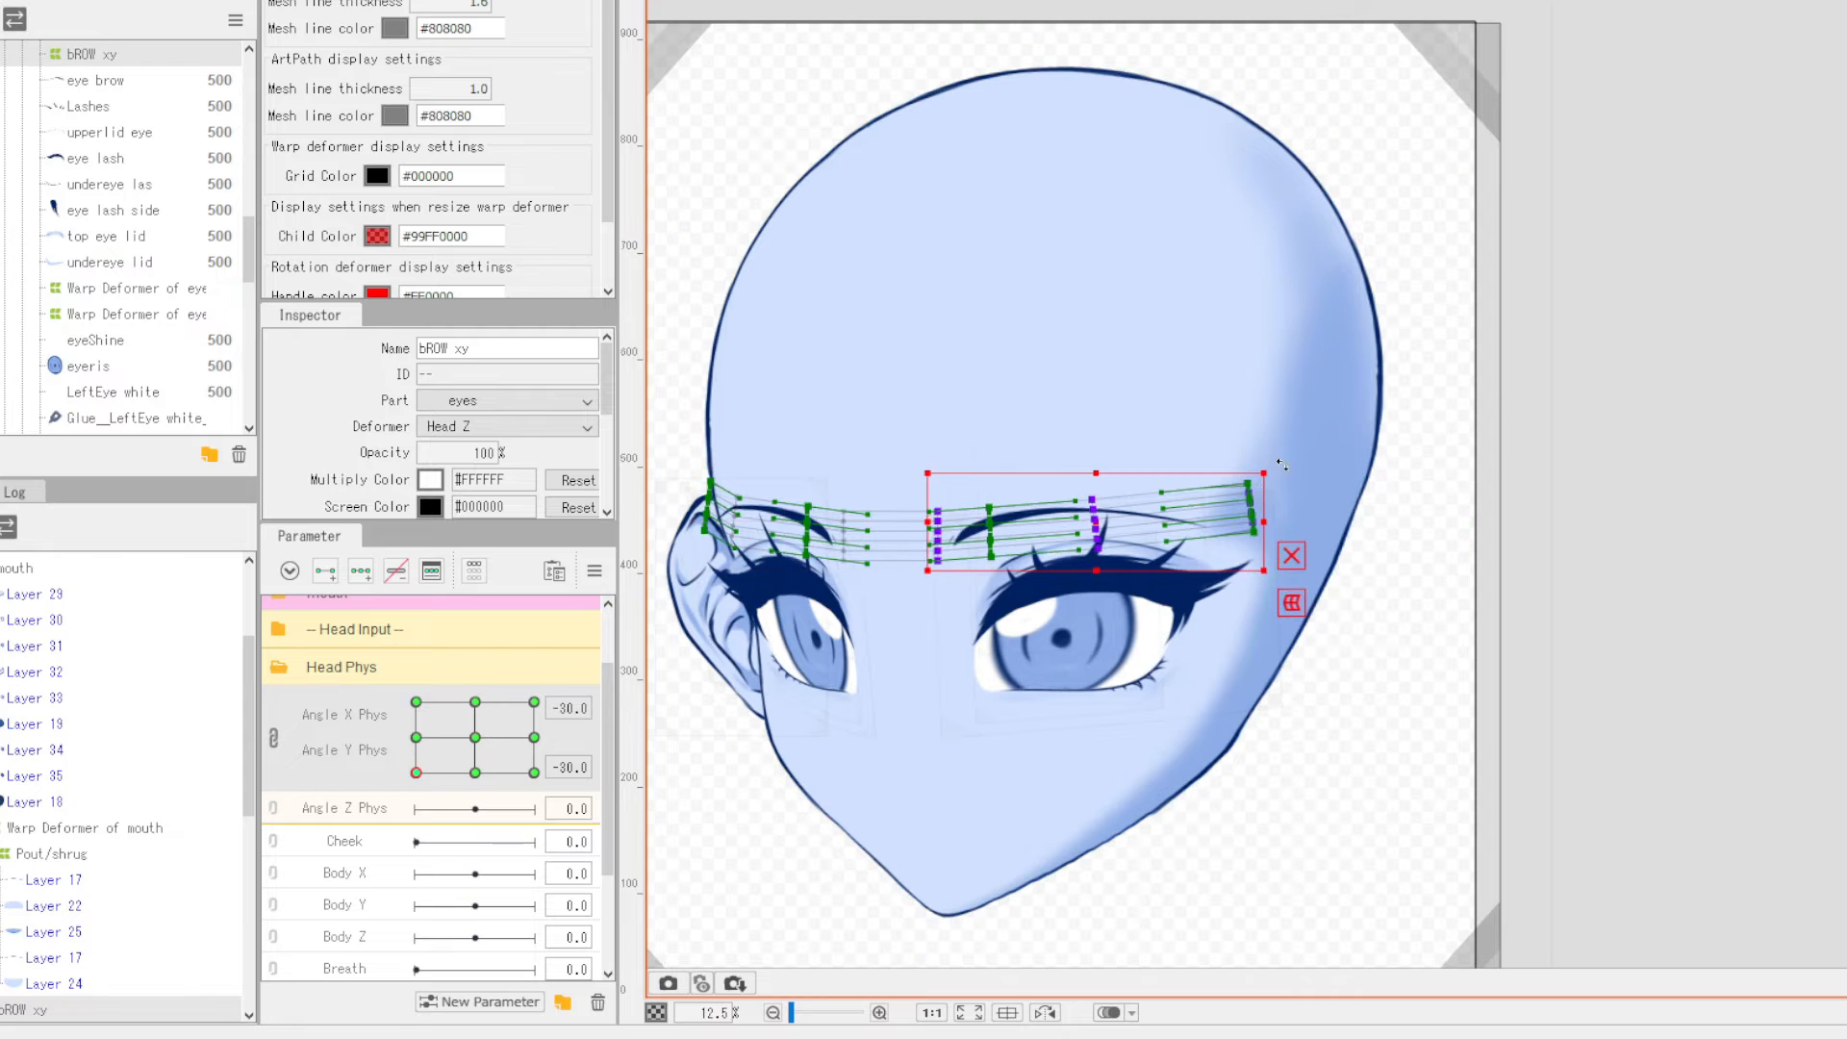
left_click_drag(475, 773, 534, 773)
left_click(681, 775)
left_click_drag(1139, 564, 1140, 516)
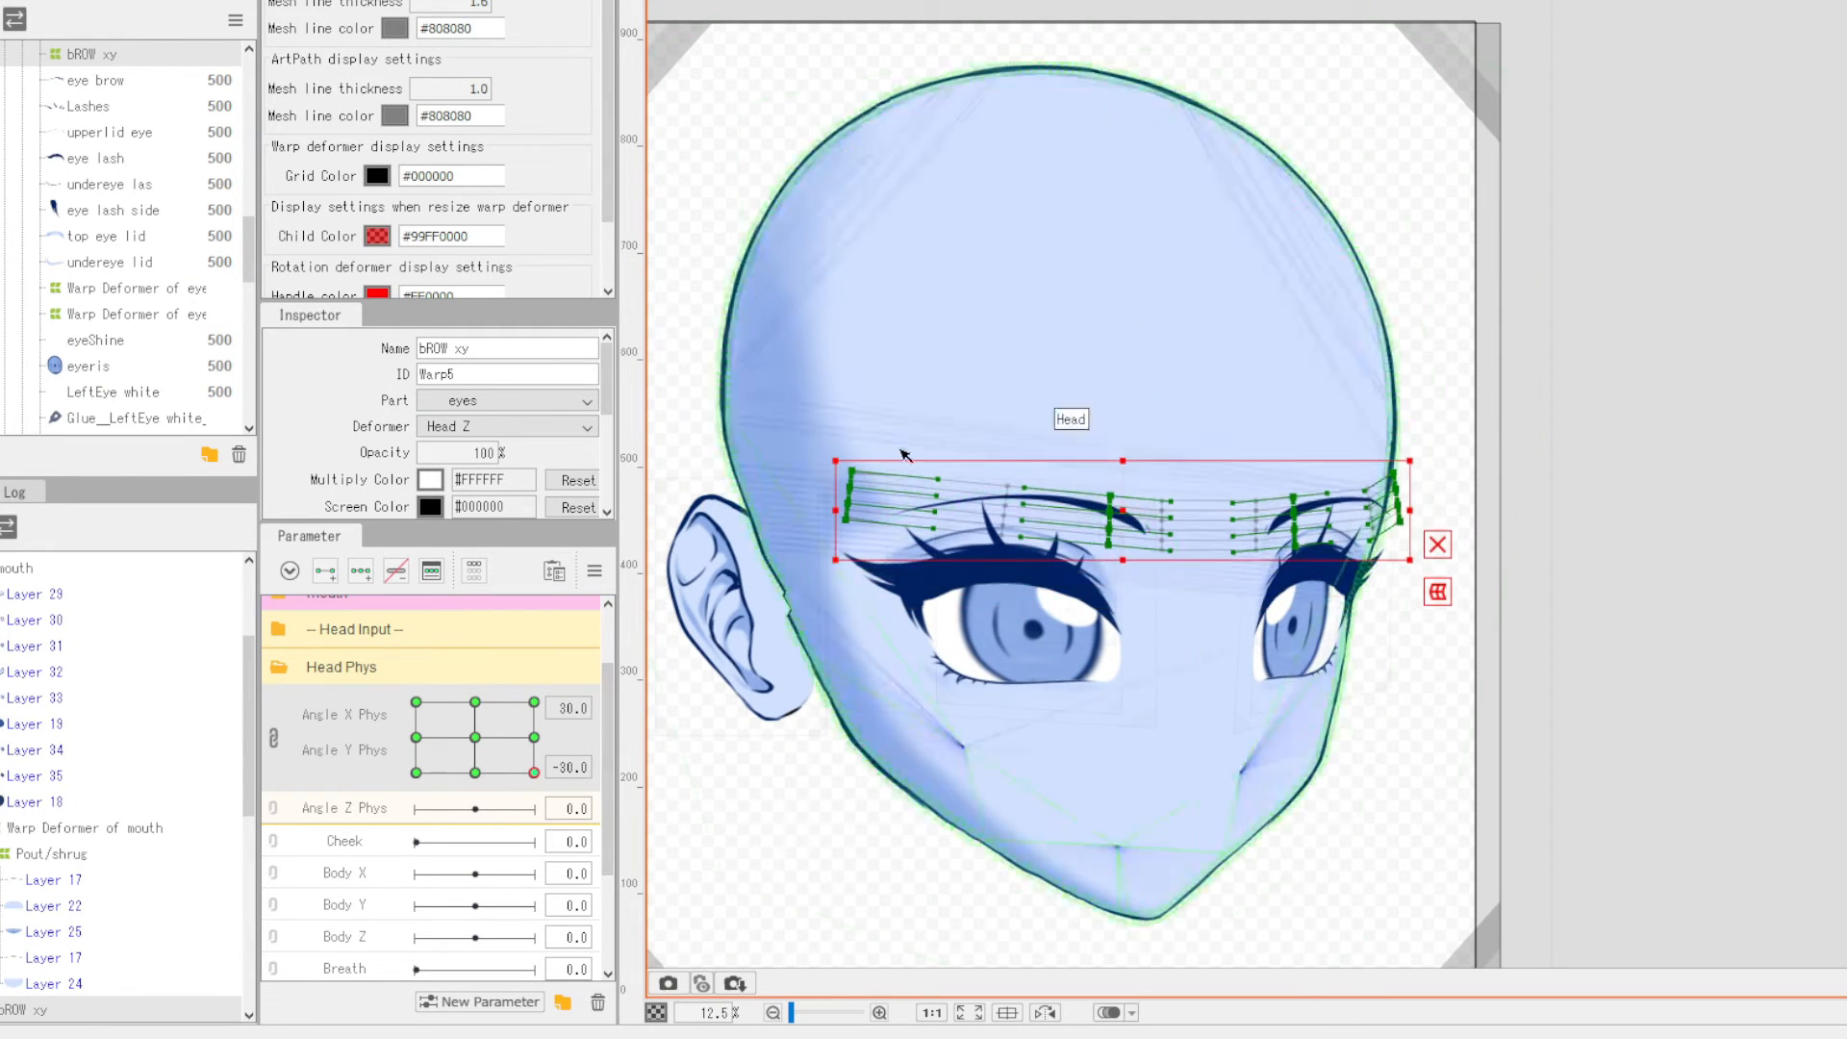
left_click_drag(828, 435, 1186, 563)
left_click_drag(826, 563, 819, 541)
left_click_drag(1029, 513, 1026, 505)
left_click_drag(1352, 452, 1420, 532)
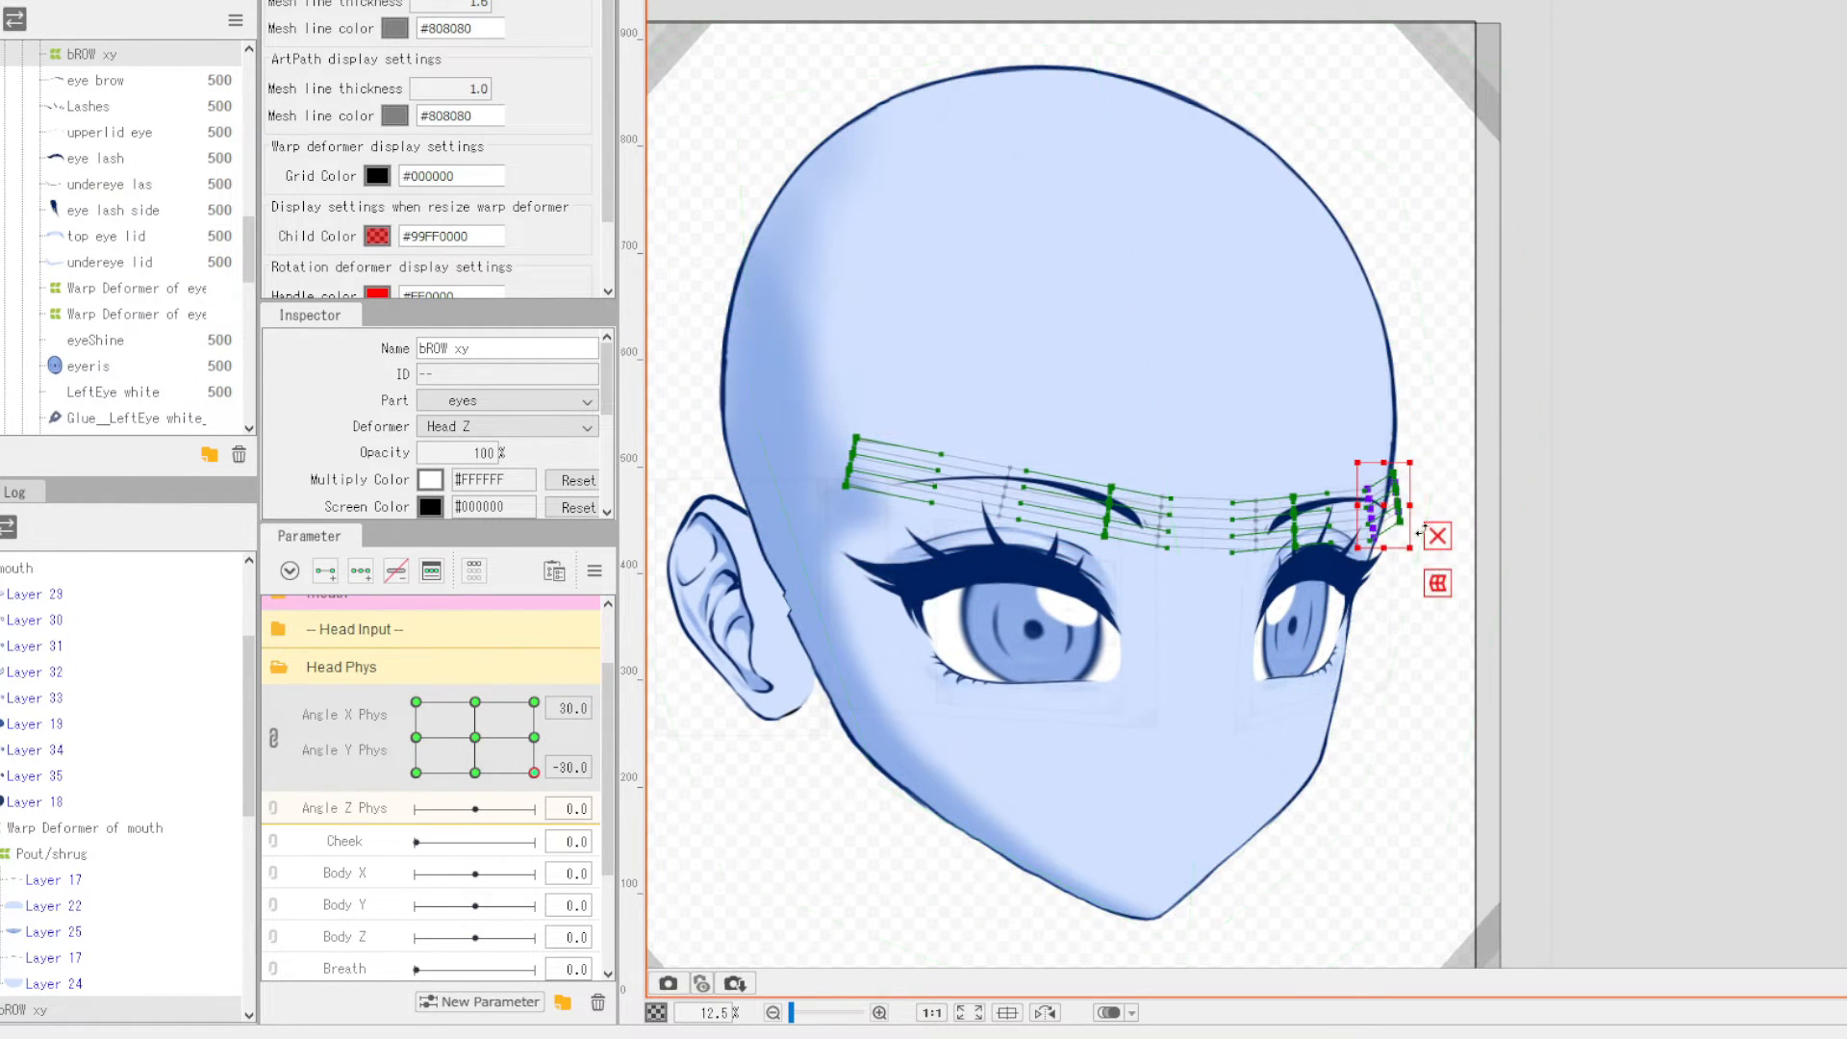
- At Angle X Phys 30 and Angle Y Phys 30, pull the brow deformer's far edge points slightly inward
left_click_drag(532, 773, 598, 701)
scroll(1357, 394, "up", 2)
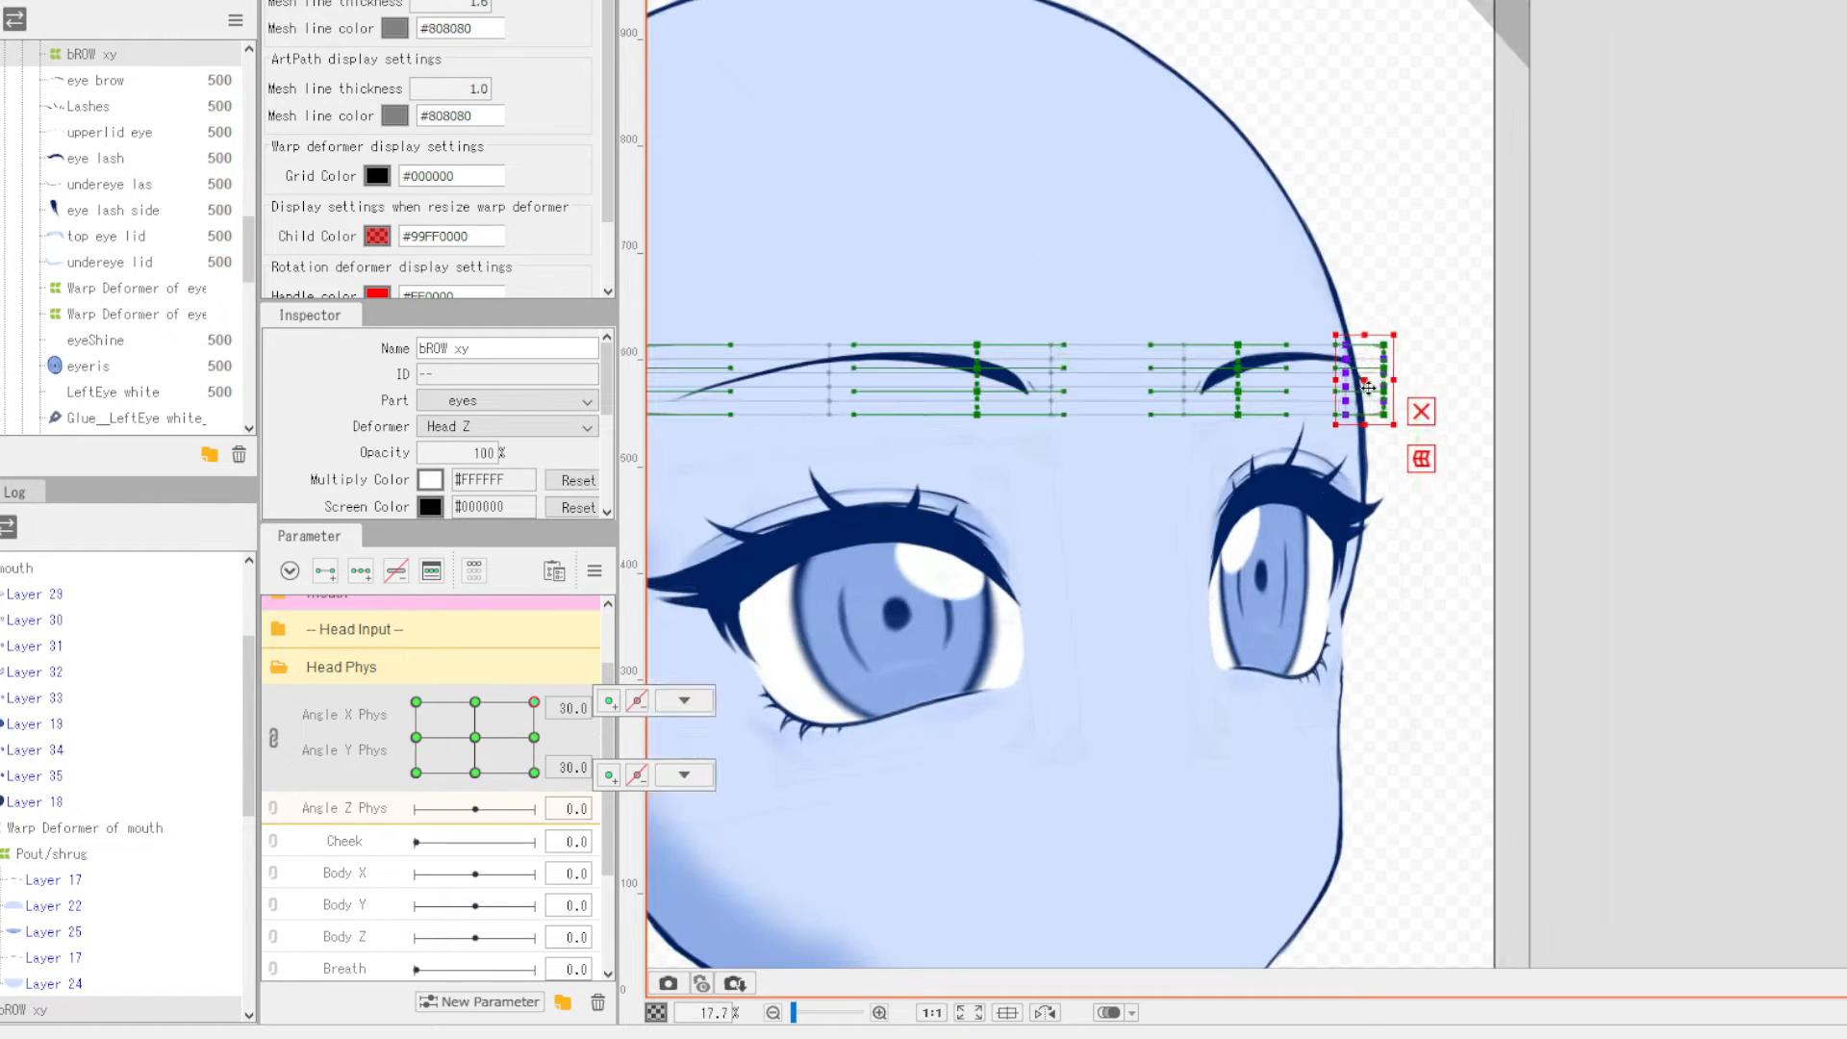
left_click_drag(1369, 381, 1358, 381)
scroll(1356, 395, "down", 2)
- At Angle X Phys -30 and Angle Y Phys 30, adjust the far brow edge and rotate the brow deformer slightly clockwise
left_click(416, 702)
left_click_drag(679, 345, 727, 416)
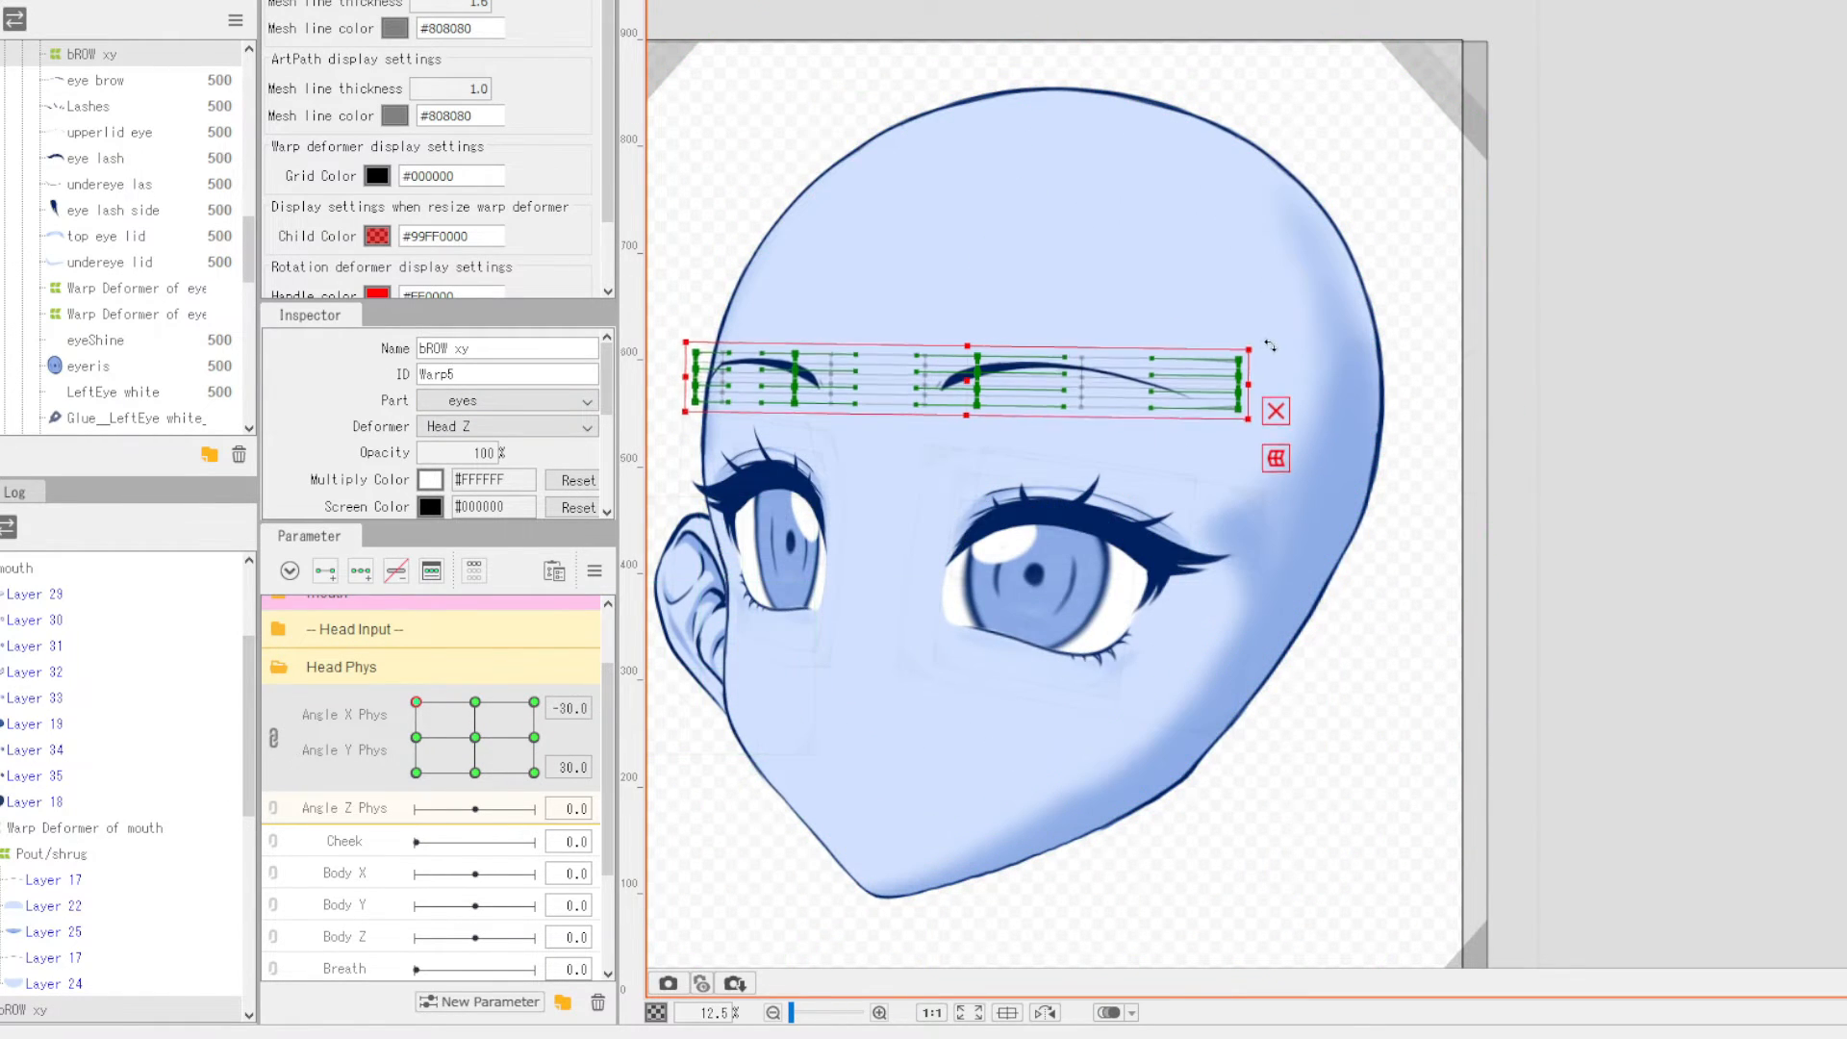
left_click_drag(1270, 345, 1267, 373)
- Rotate the brow deformer slightly counterclockwise at Angle X Phys 30 and Angle Y Phys 30
left_click_drag(415, 702, 536, 702)
left_click_drag(1395, 339, 1393, 319)
left_click_drag(534, 712, 499, 868)
left_click(534, 702)
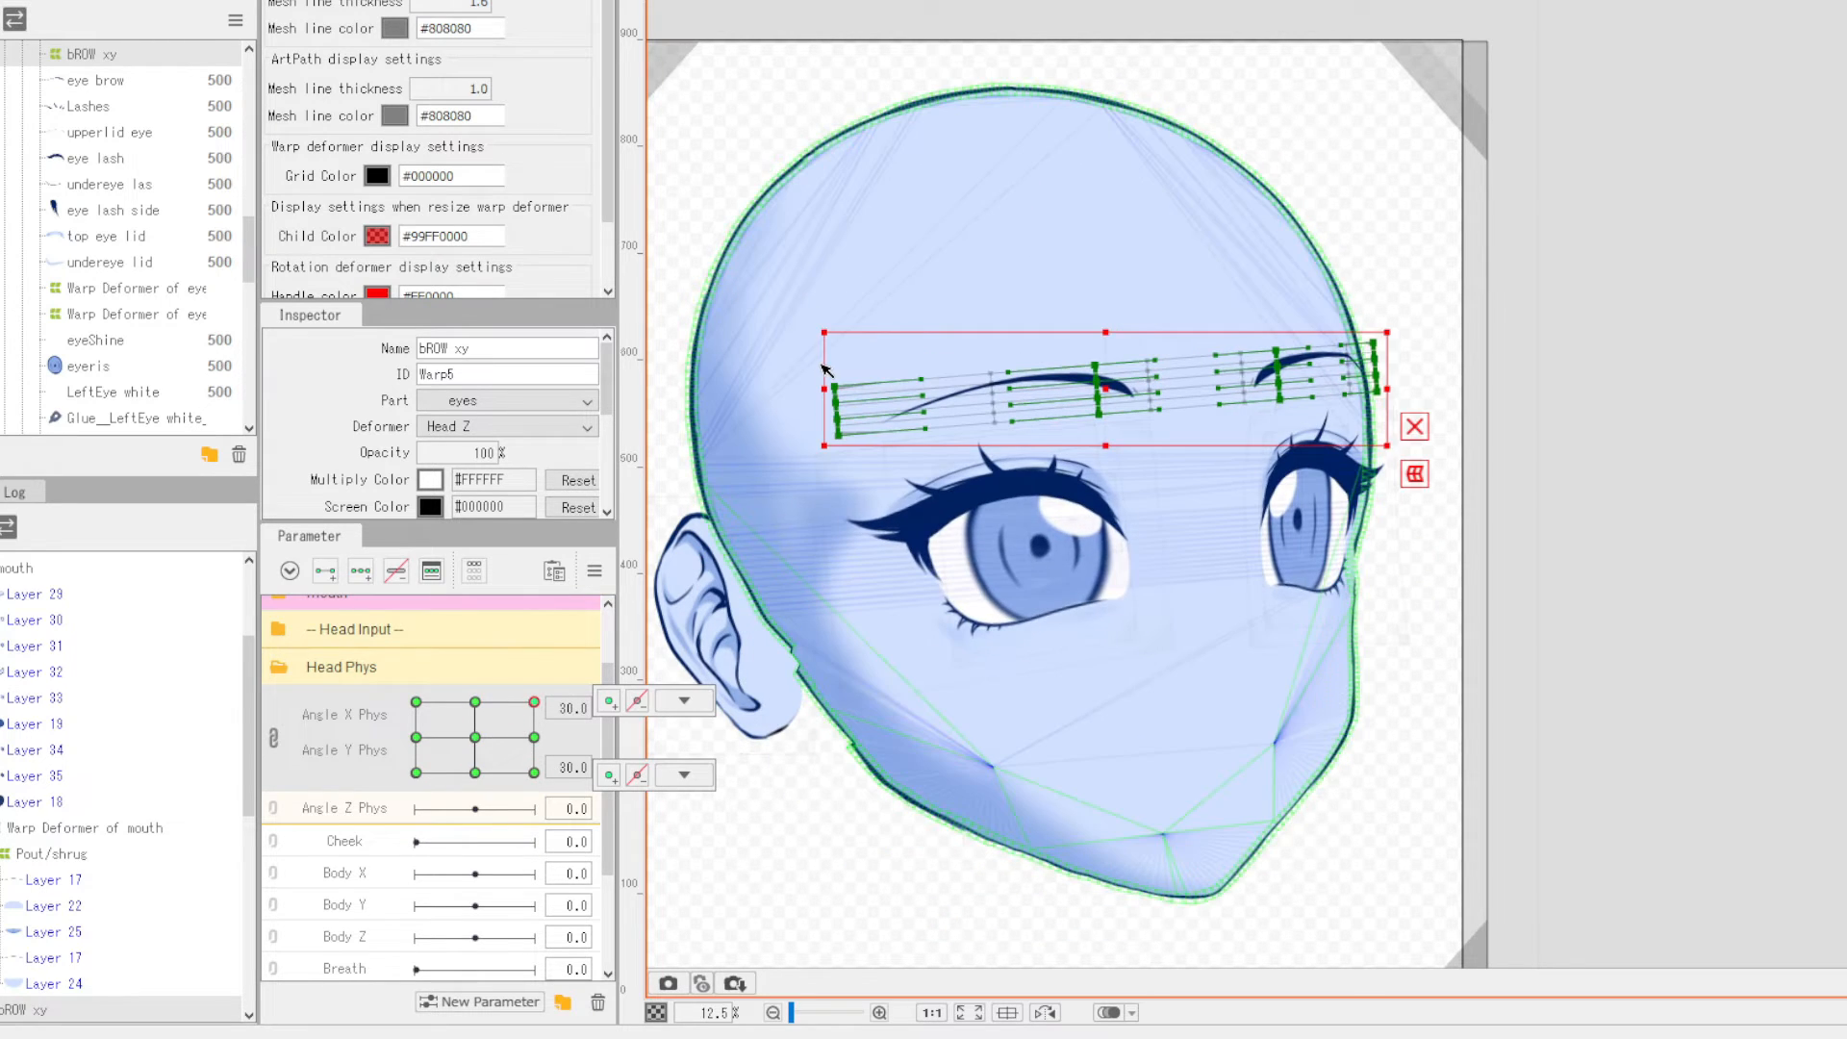
- Arch the brow deformer at the 30, 30 corner by lowering the near brow's outer end, and shape the -30, 30 corner to match
left_click_drag(837, 411, 845, 441)
left_click_drag(1155, 385, 1159, 371)
left_click(1243, 370)
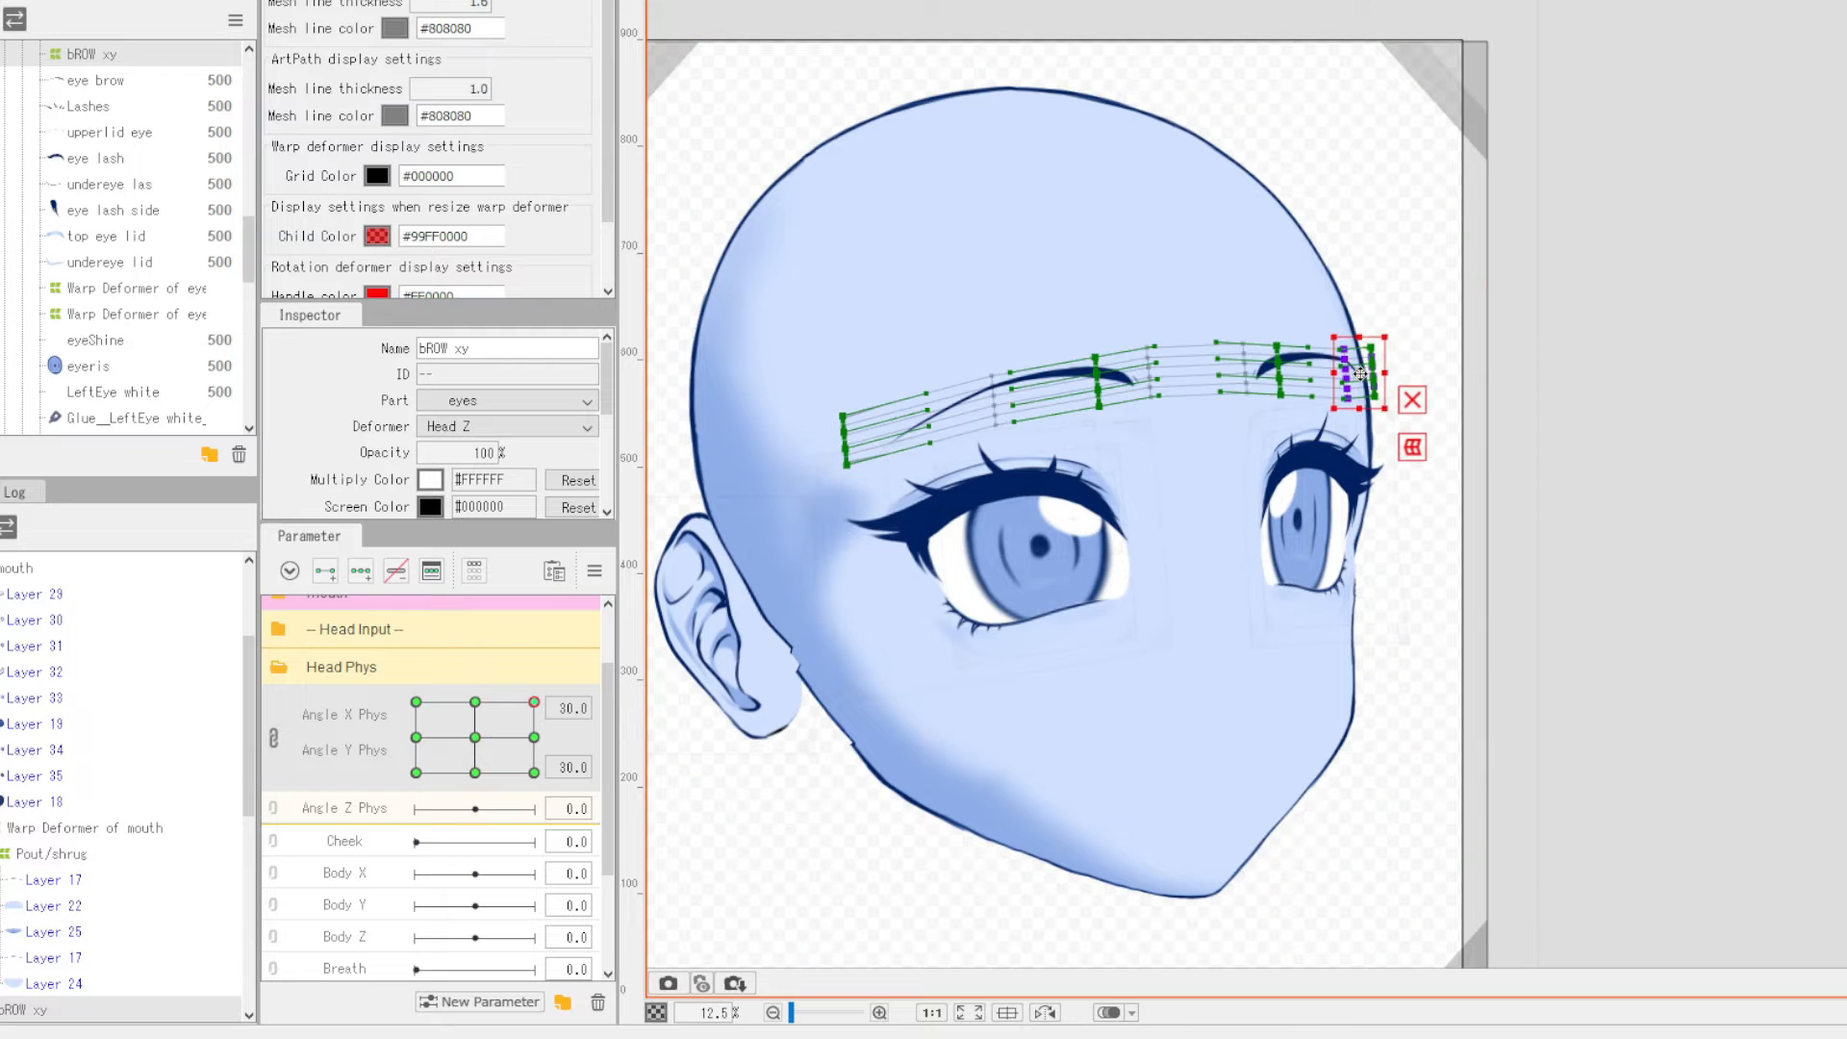
left_click(416, 702)
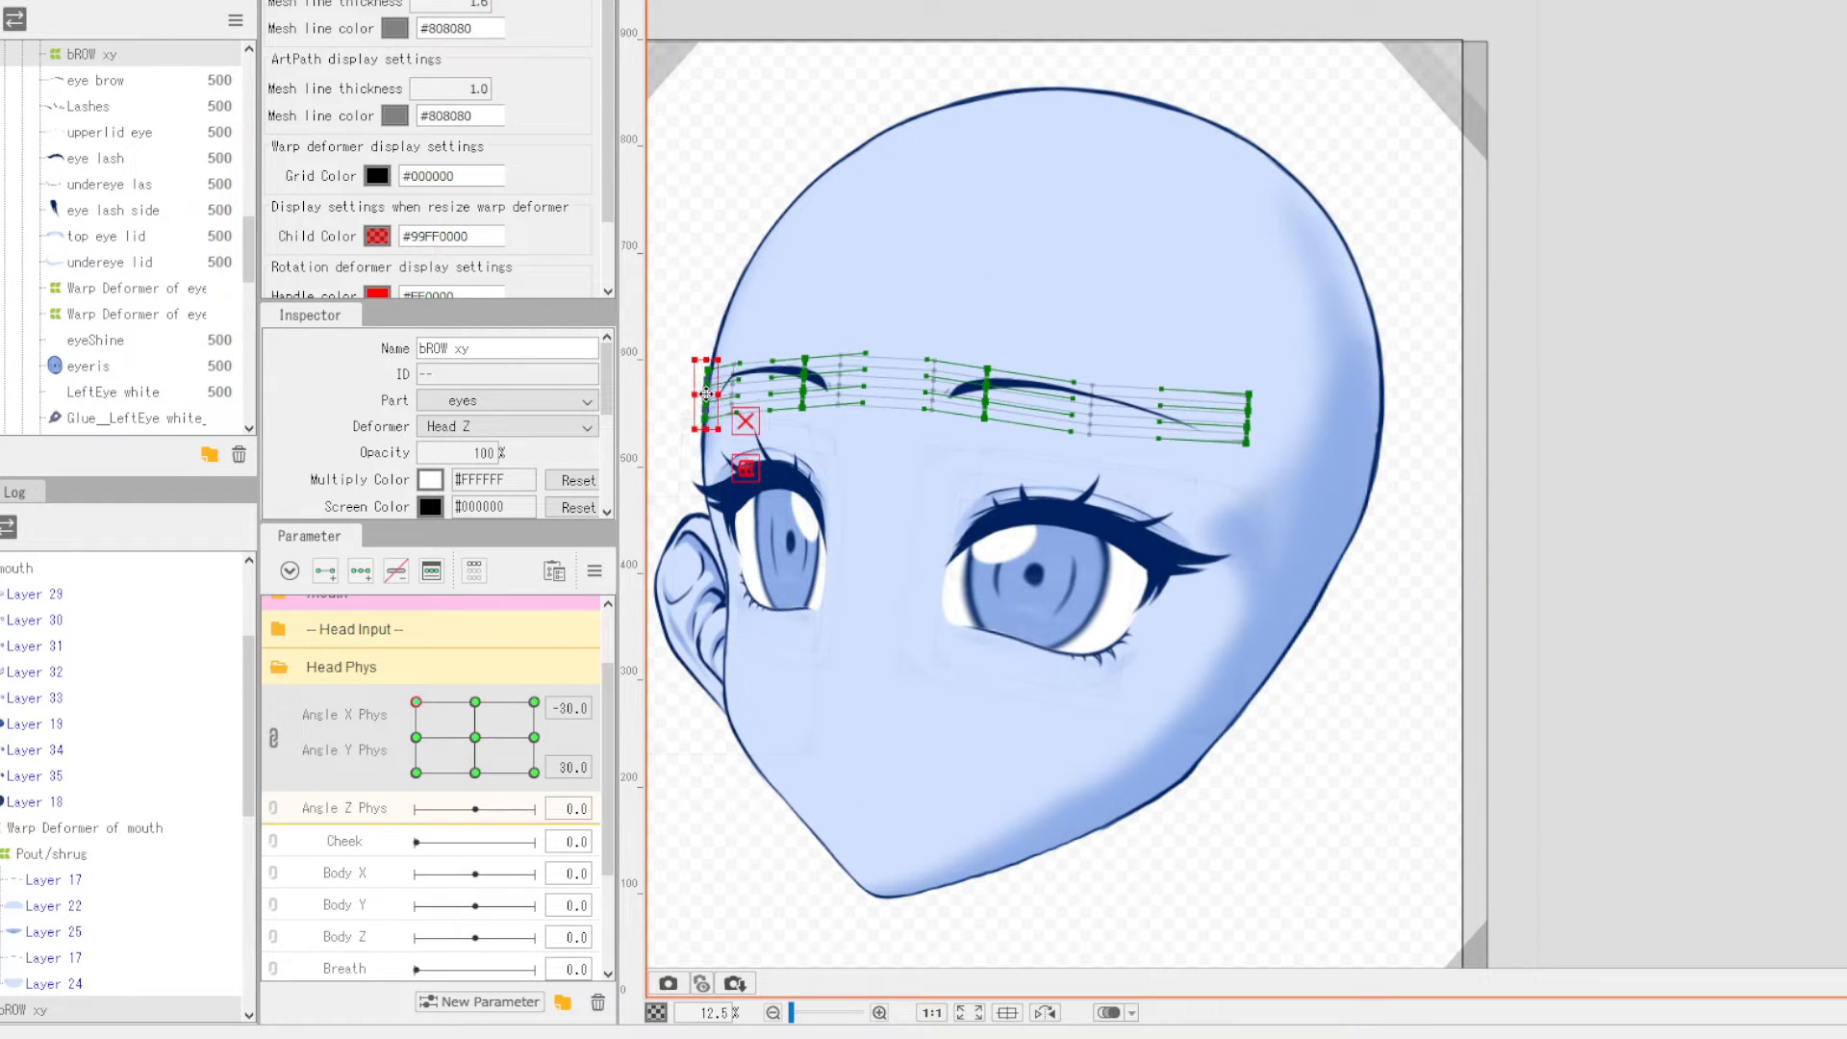
- Lower the near brow's outer end at Angle X Phys -30, Angle Y Phys 30, and nudge the near brow slightly down at both Angle Y Phys 30 corners
left_click_drag(1185, 356, 1278, 460)
left_click(808, 741)
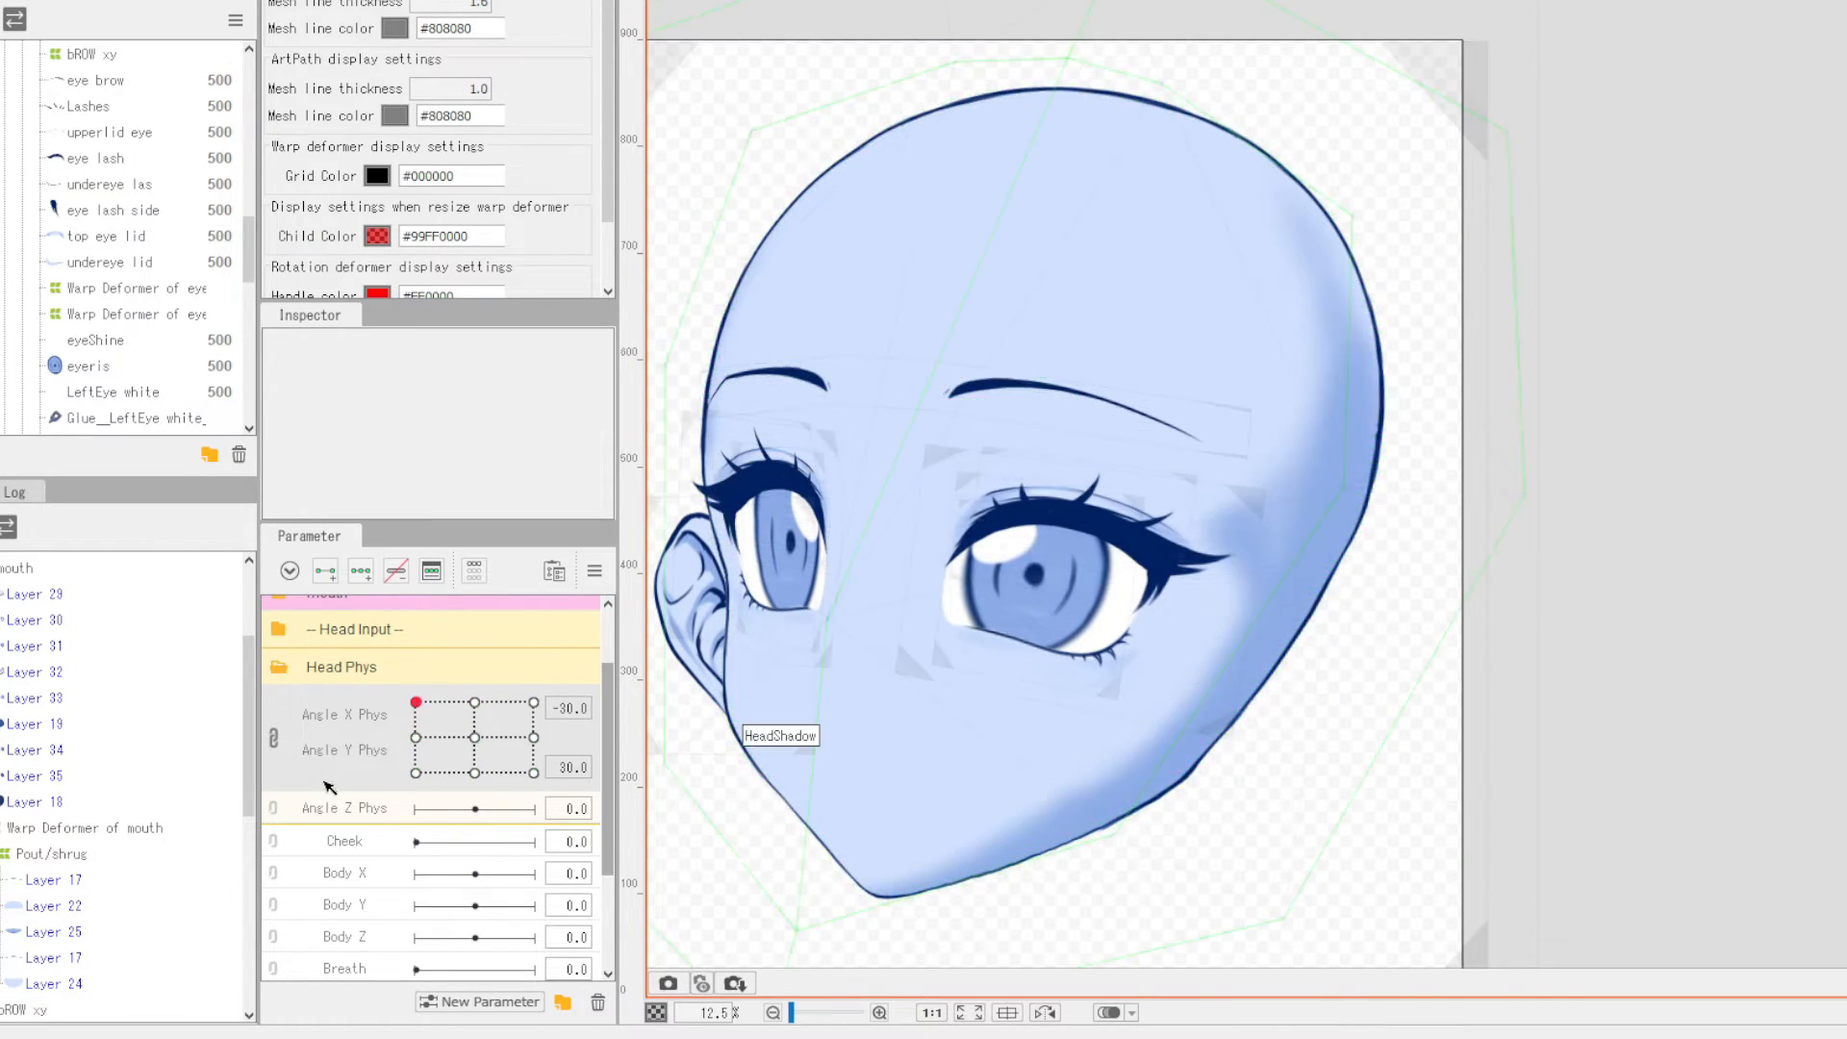
left_click(968, 407)
left_click_drag(969, 407, 969, 417)
left_click_drag(415, 702, 534, 701)
left_click_drag(1103, 415, 1103, 423)
- Add three keys each on Angle X Phys and Angle Y Phys for the nose layers Layer 15, Layer 16 and Layer 23
left_click_drag(534, 701, 475, 739)
scroll(7, 718, "up", 2)
left_click(27, 618)
scroll(1077, 803, "up", 2)
left_click(25, 642)
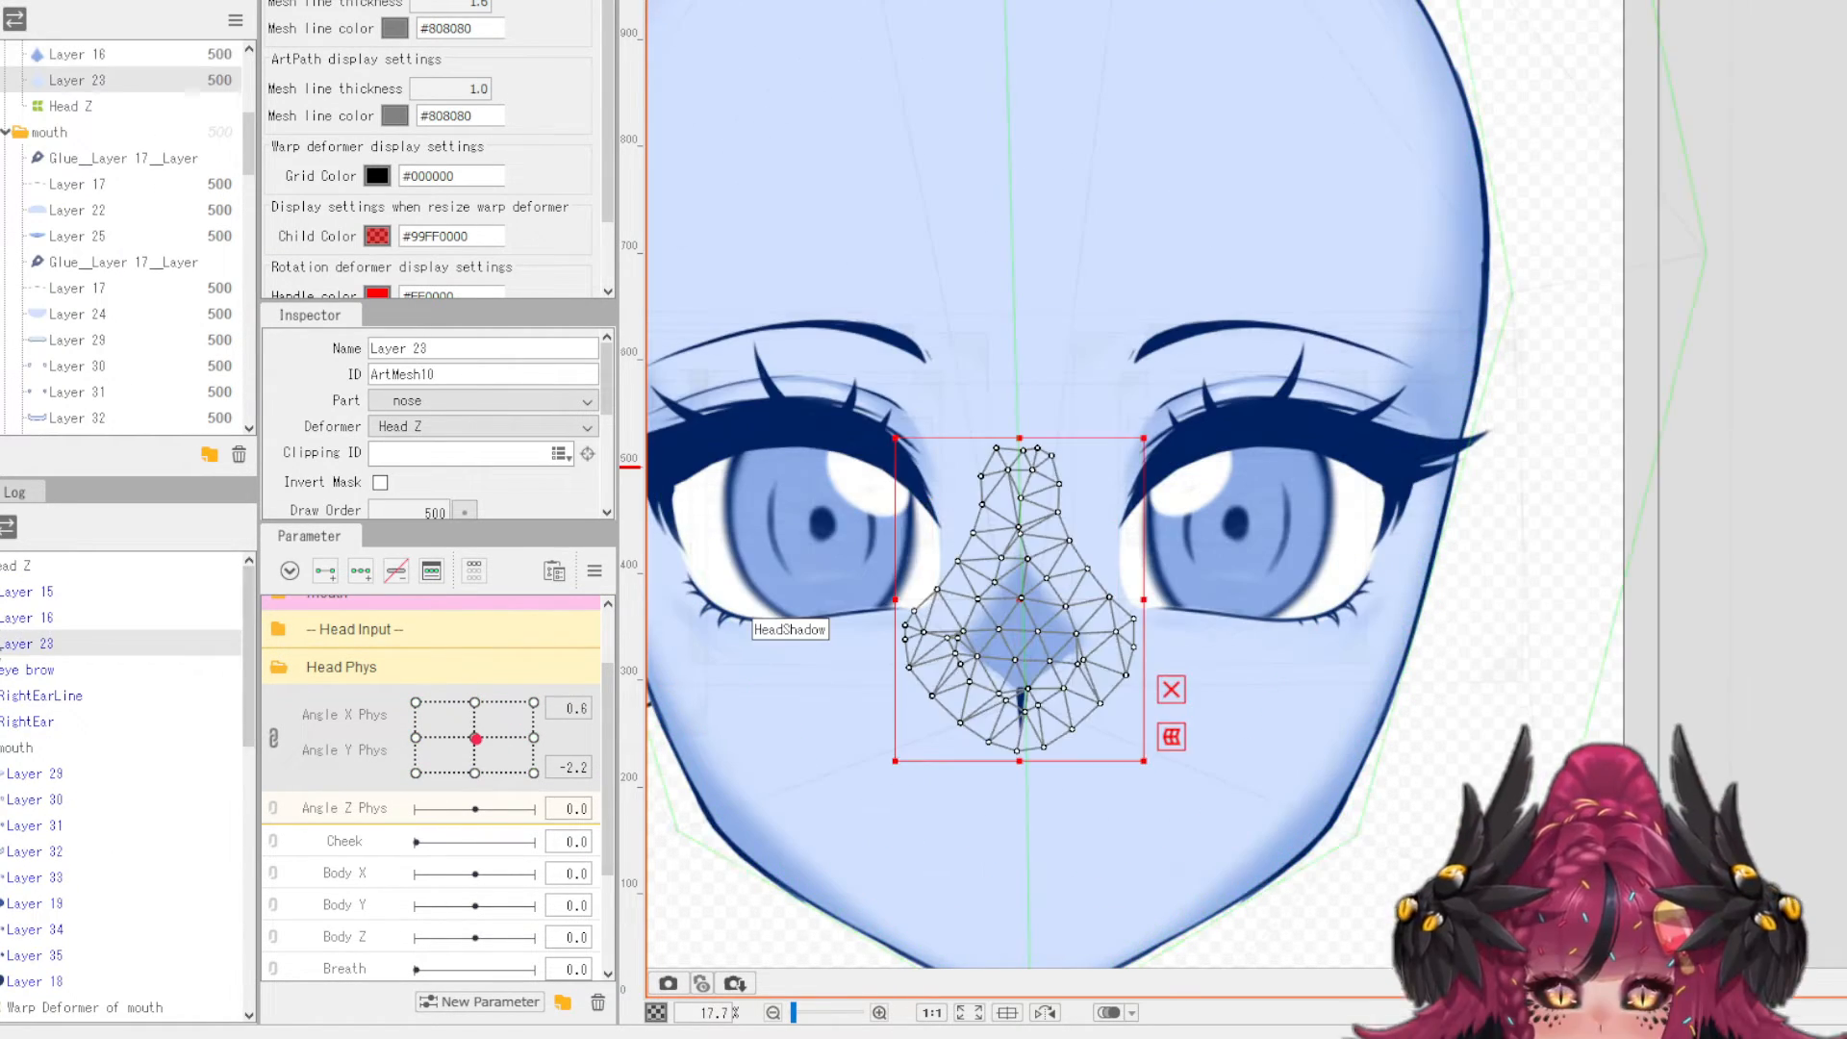
left_click(23, 615)
left_click(23, 638)
left_click(23, 593, "shift")
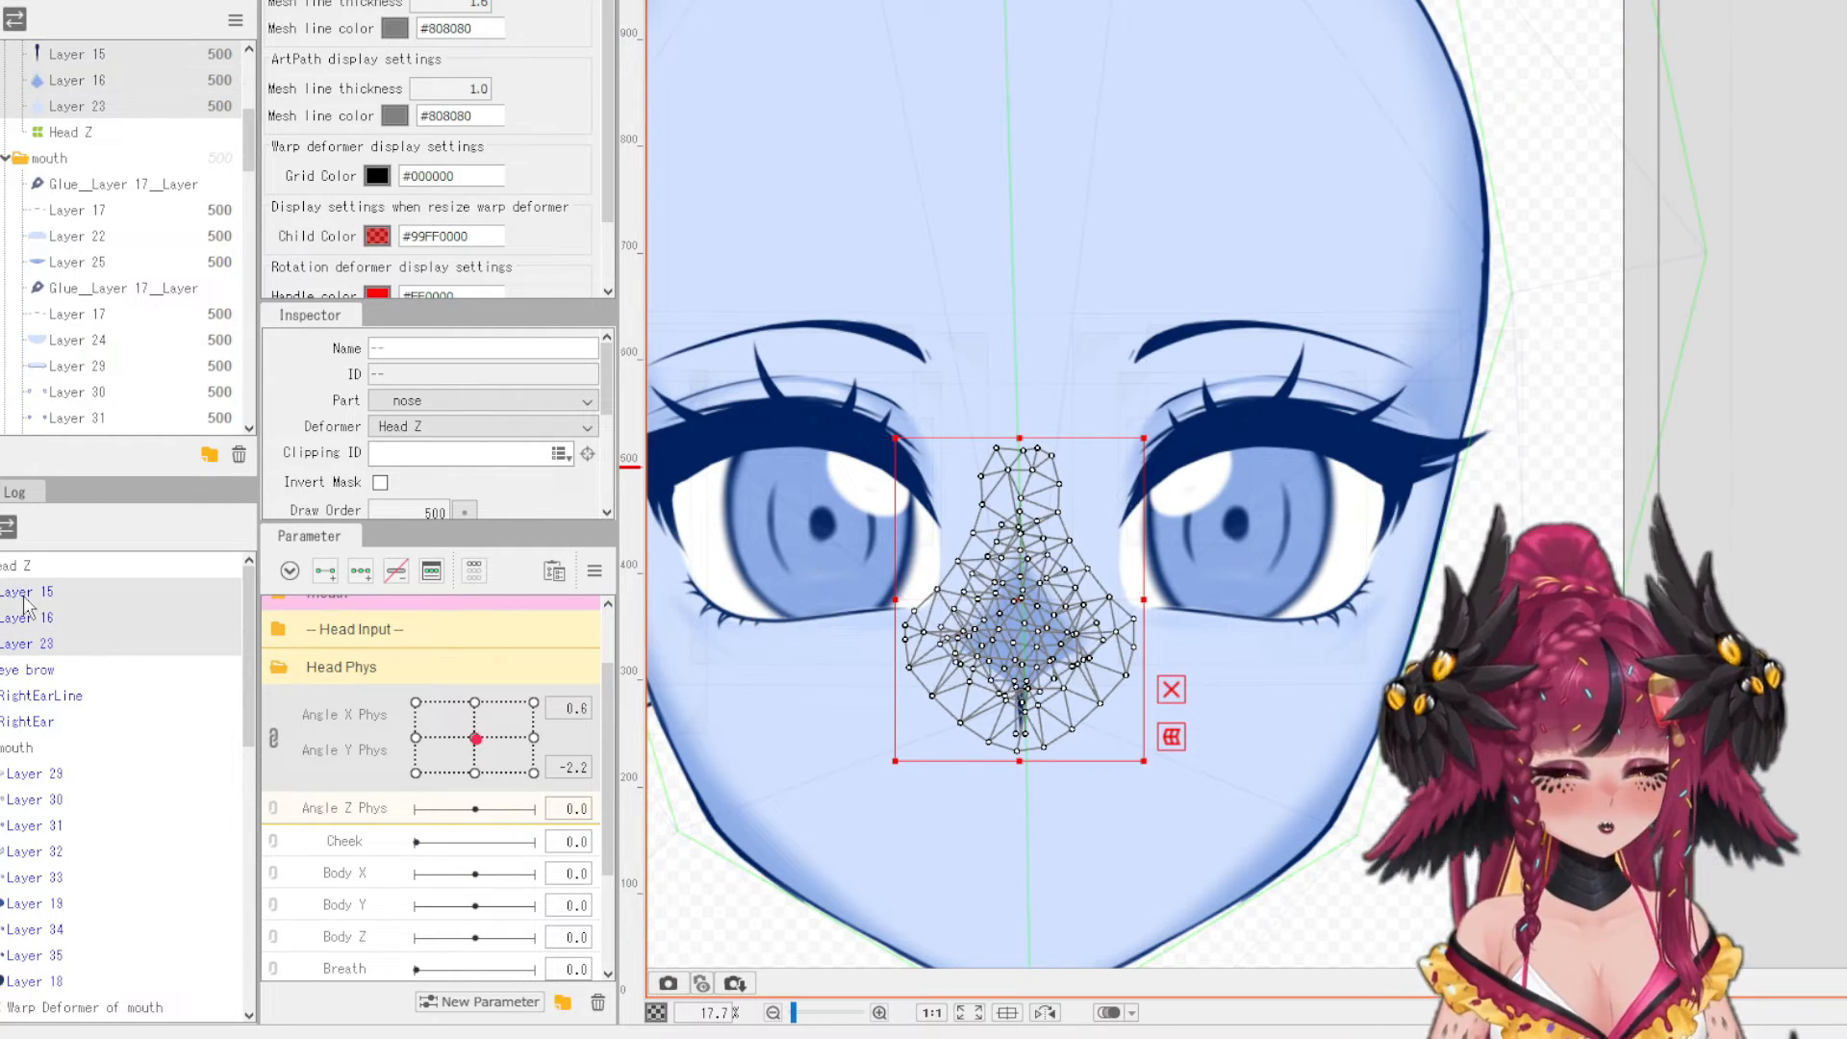
left_click(360, 570)
- At Angle X Phys -30, shift the three nose layers toward the far eye and slant the upper end of the nose line, Layer 15
left_click_drag(475, 738, 416, 737)
scroll(770, 580, "down", 2)
scroll(742, 615, "up", 2)
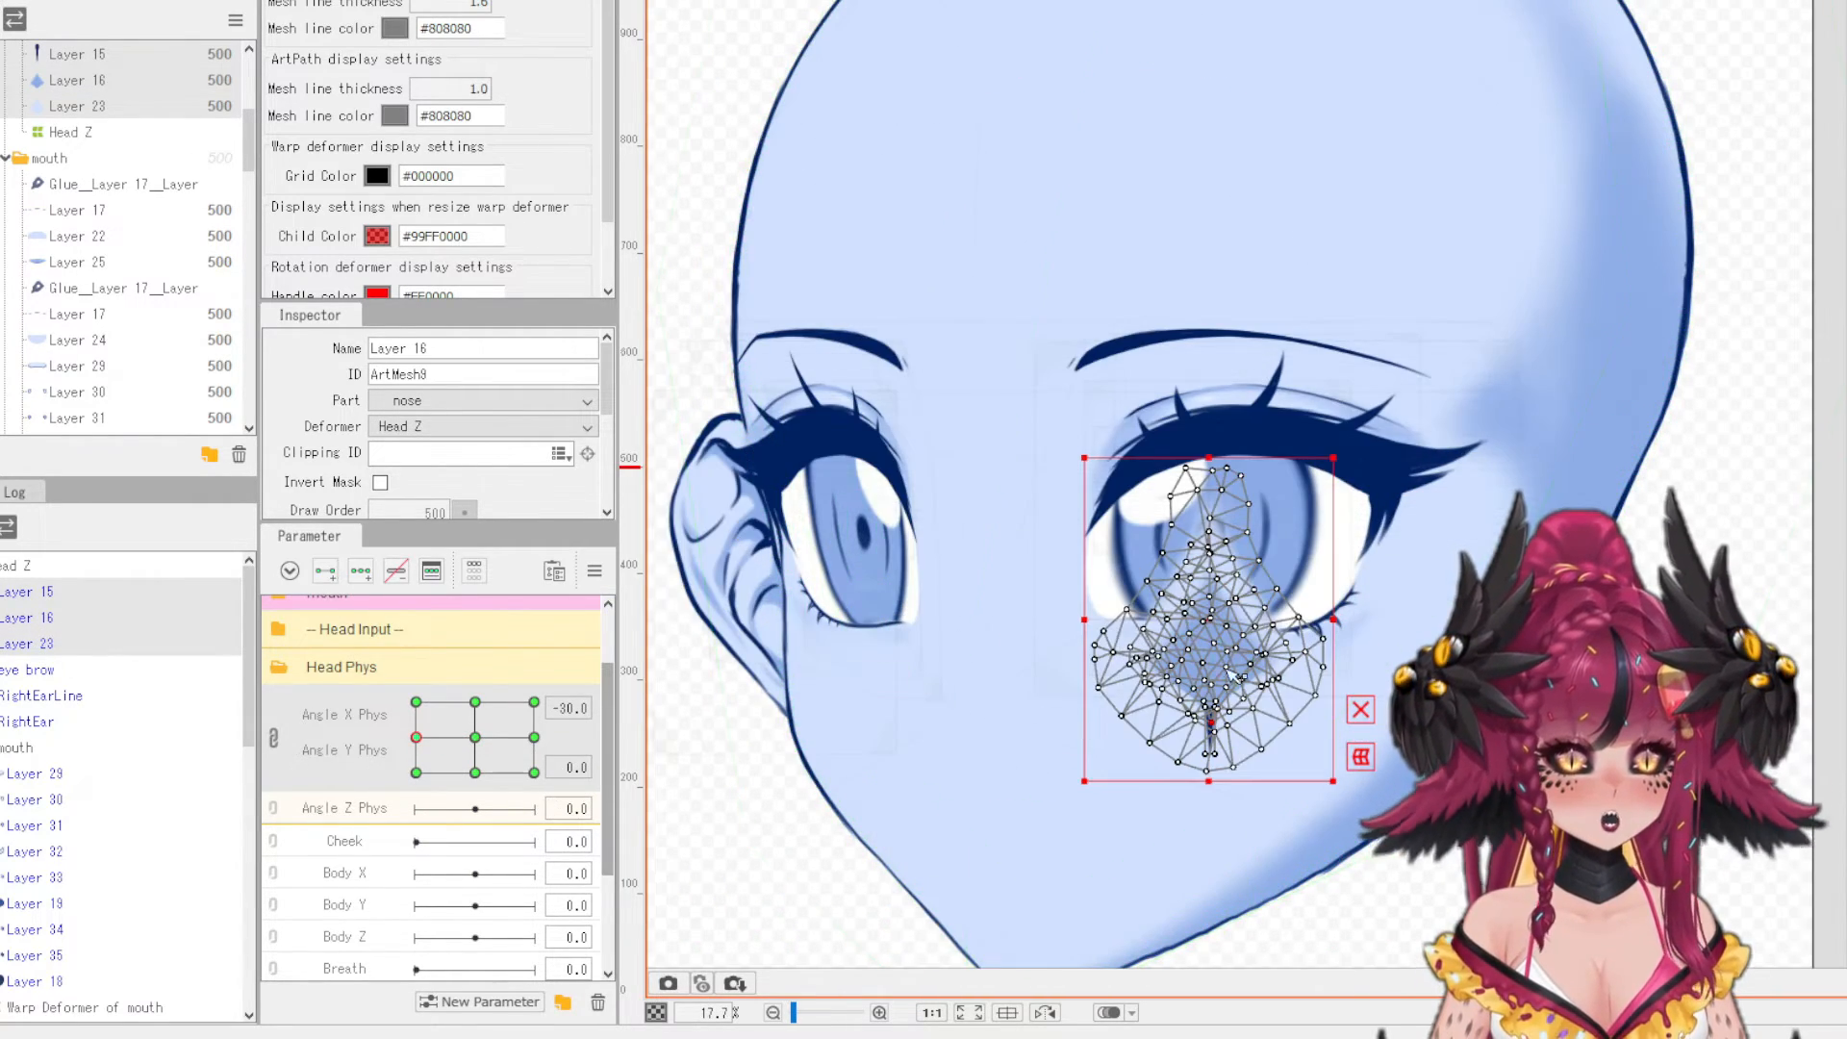
left_click_drag(1222, 626, 995, 609)
left_click(991, 681)
scroll(991, 682, "up", 4)
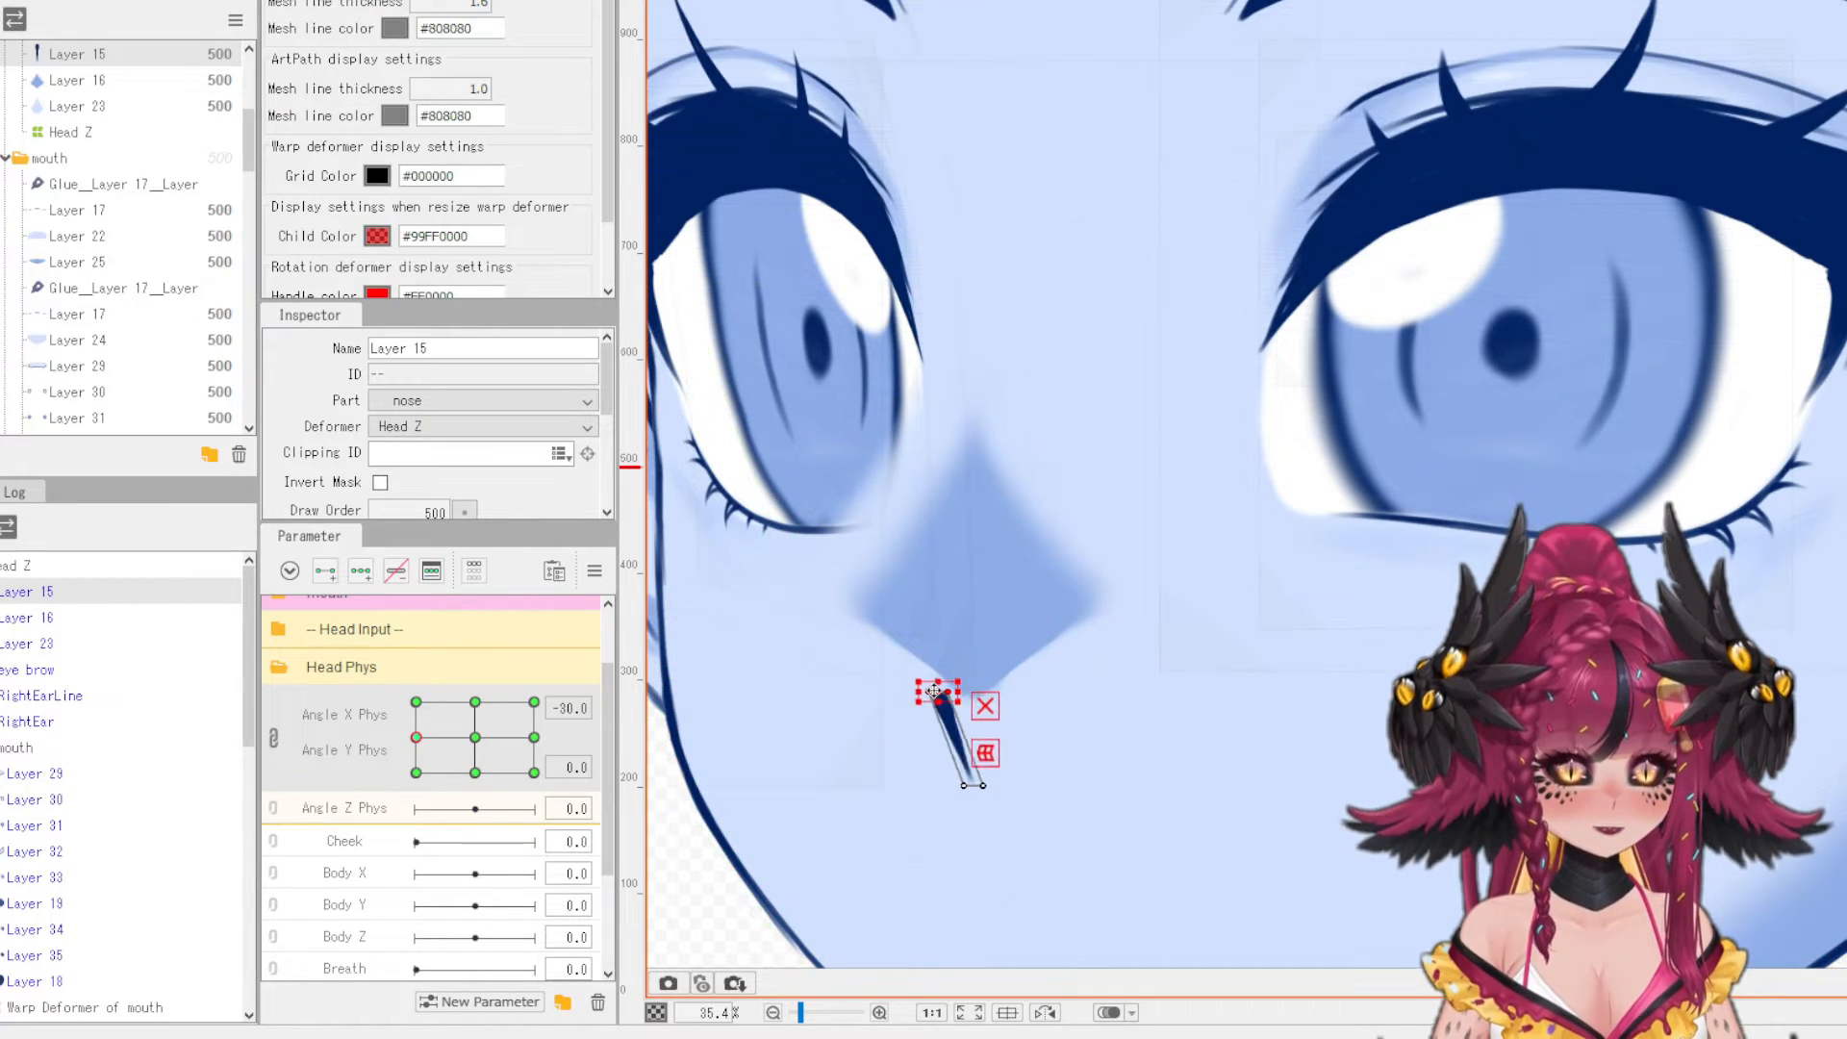
- Bend Layer 16's lower tip to the nose line's upper end with a temporary deform, and slim its far side using the deform brush
left_click(903, 710)
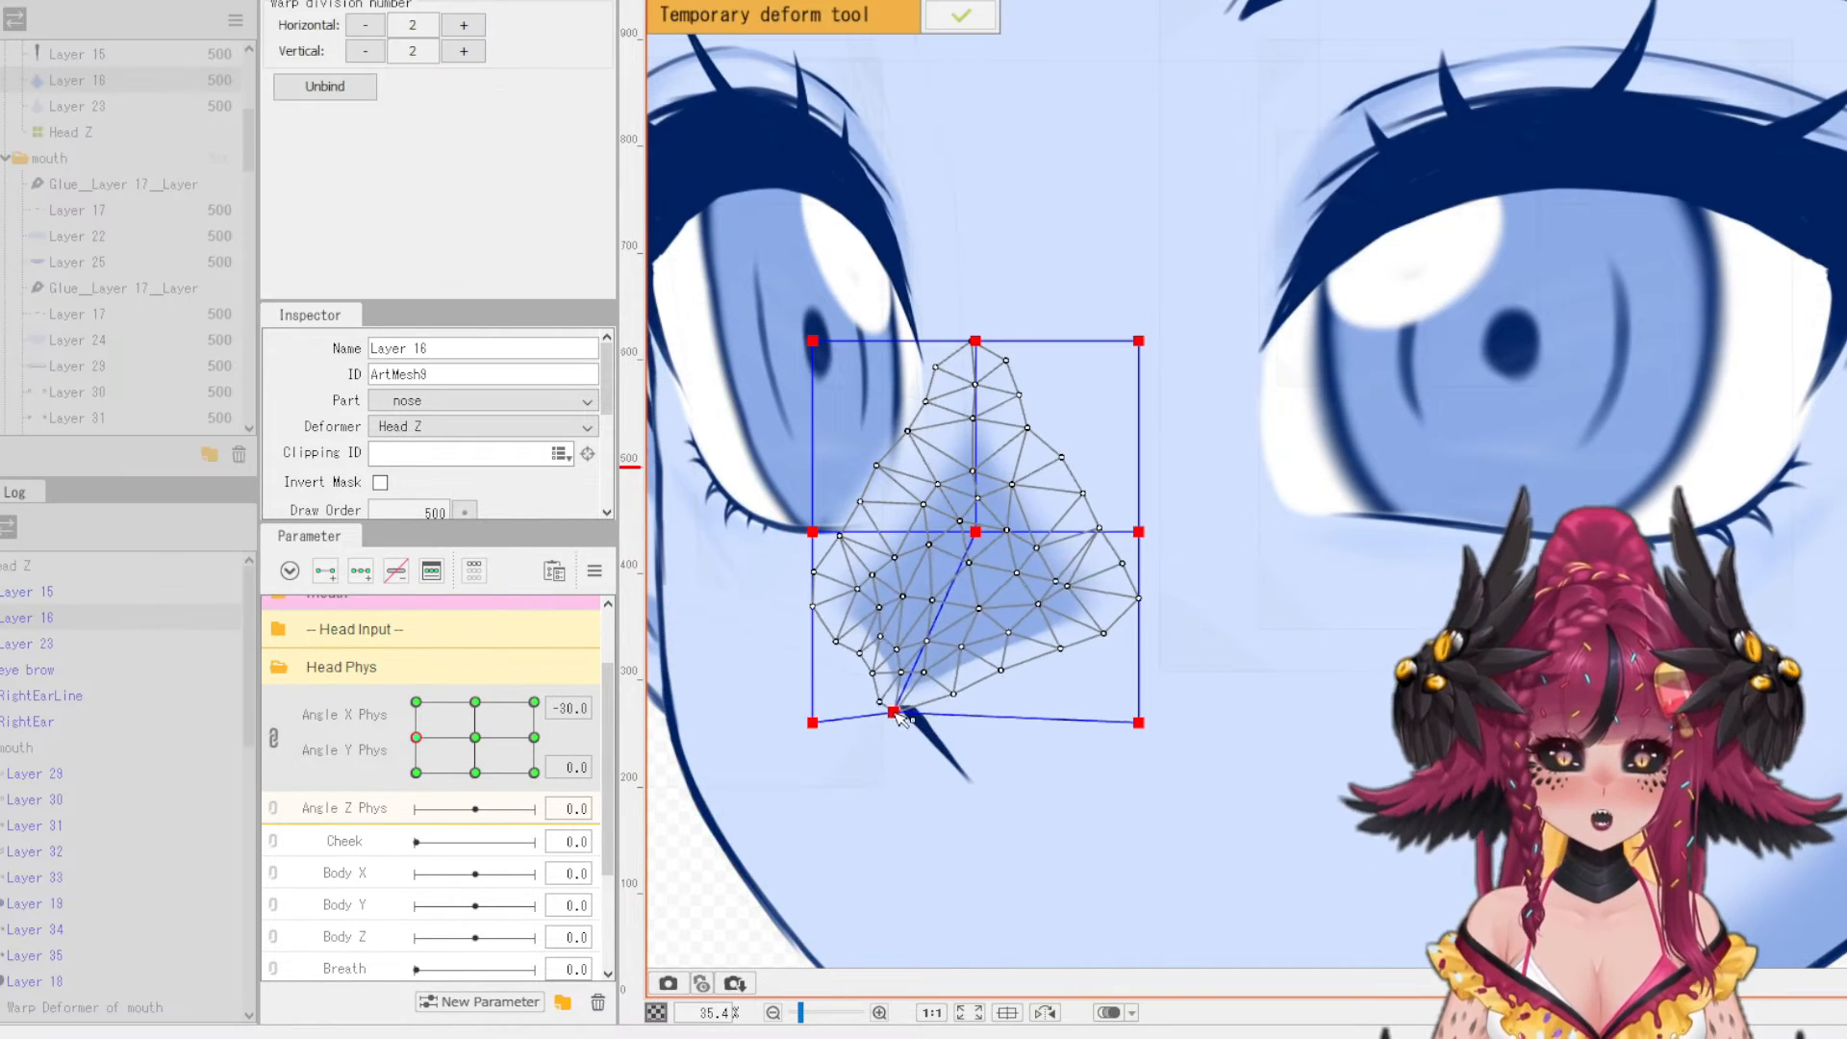
key("b")
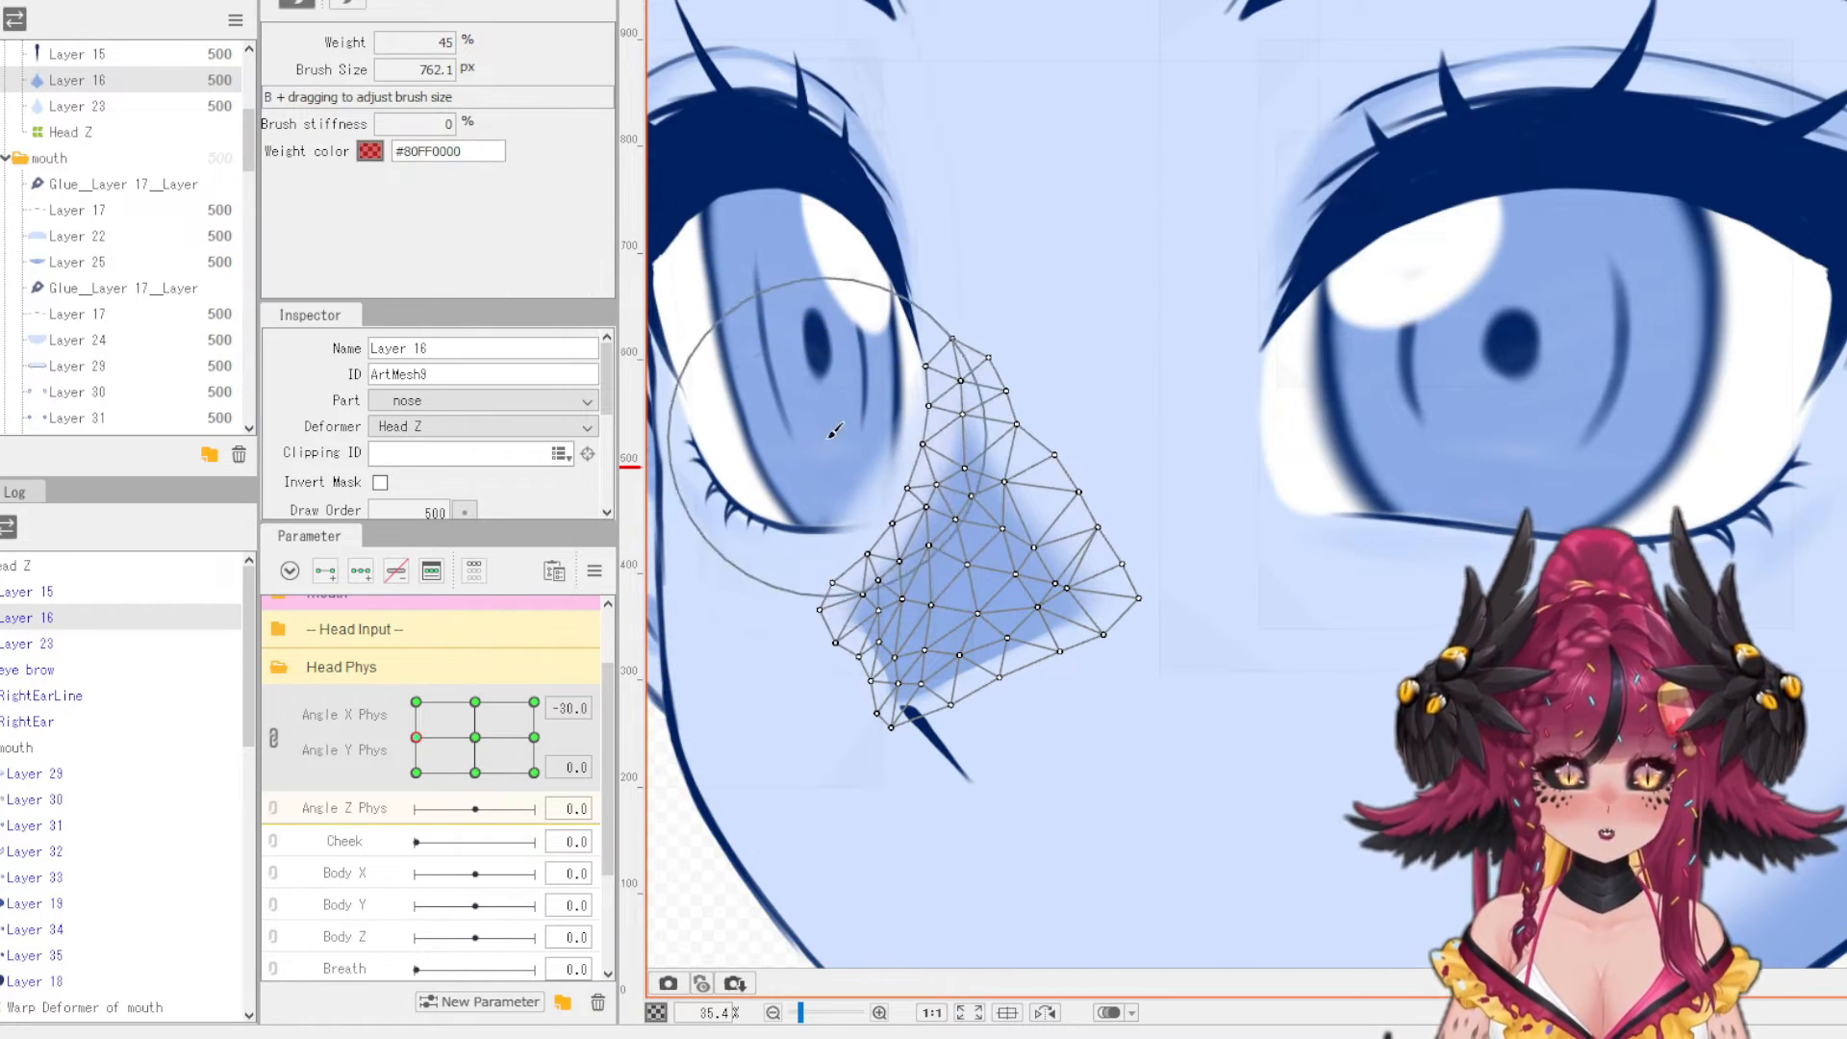
left_click(818, 465)
key("v")
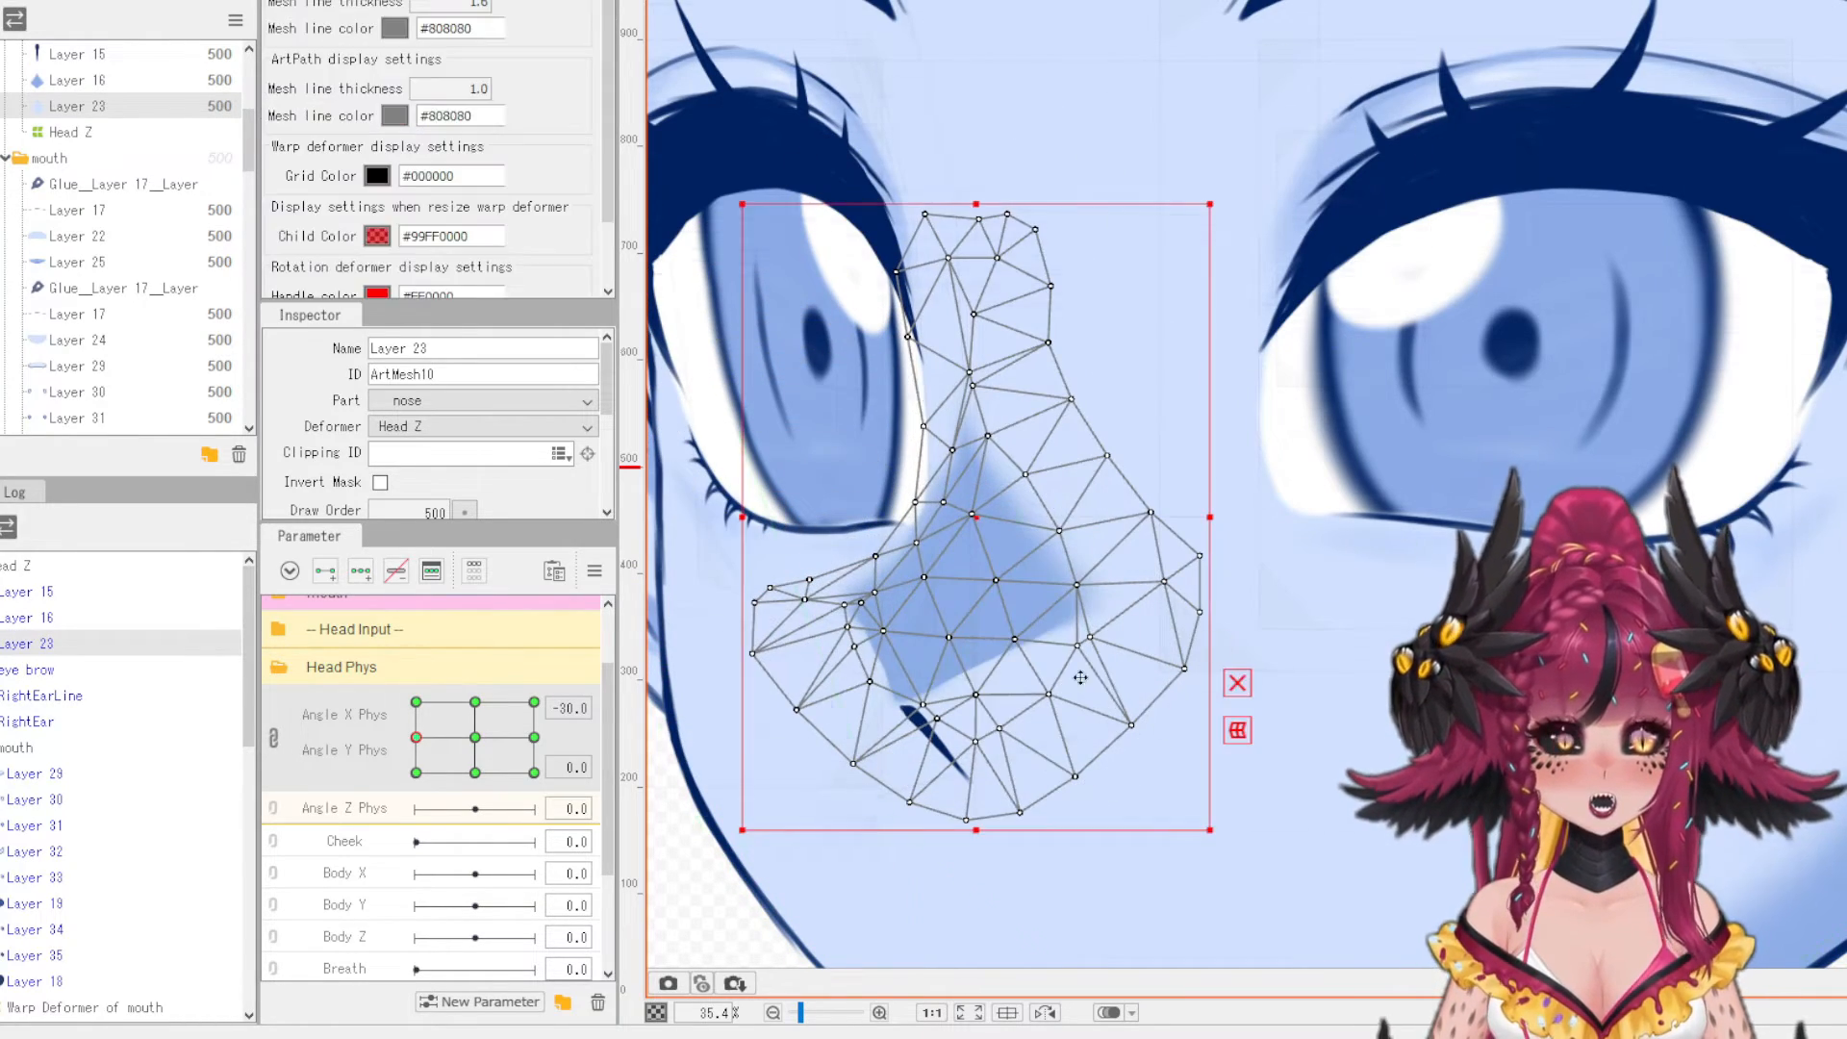
key("Return")
scroll(981, 519, "down", 2)
key("Escape")
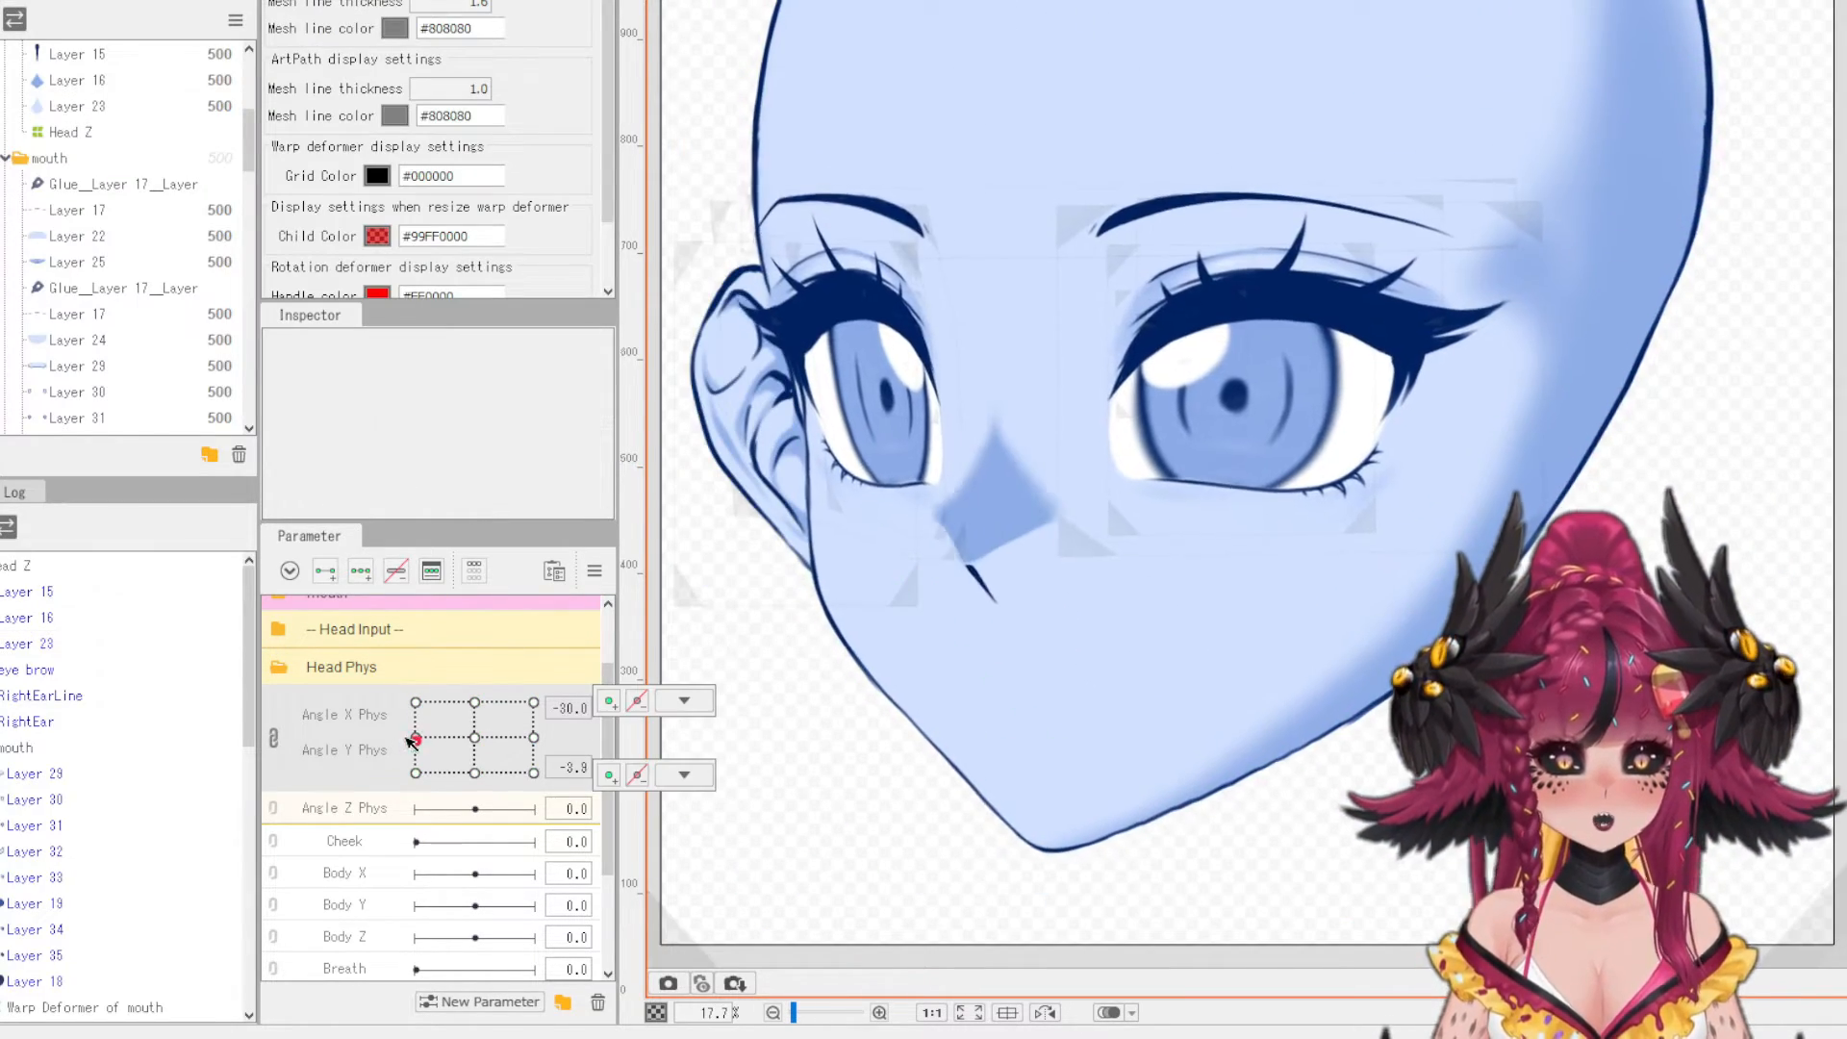
- Unlink Angle X Phys from Angle Y Phys and reflect the nose layers' Angle X Phys -30 shape horizontally to 30
mouse_move(551, 741)
left_click(38, 592)
left_click(39, 617, "ctrl")
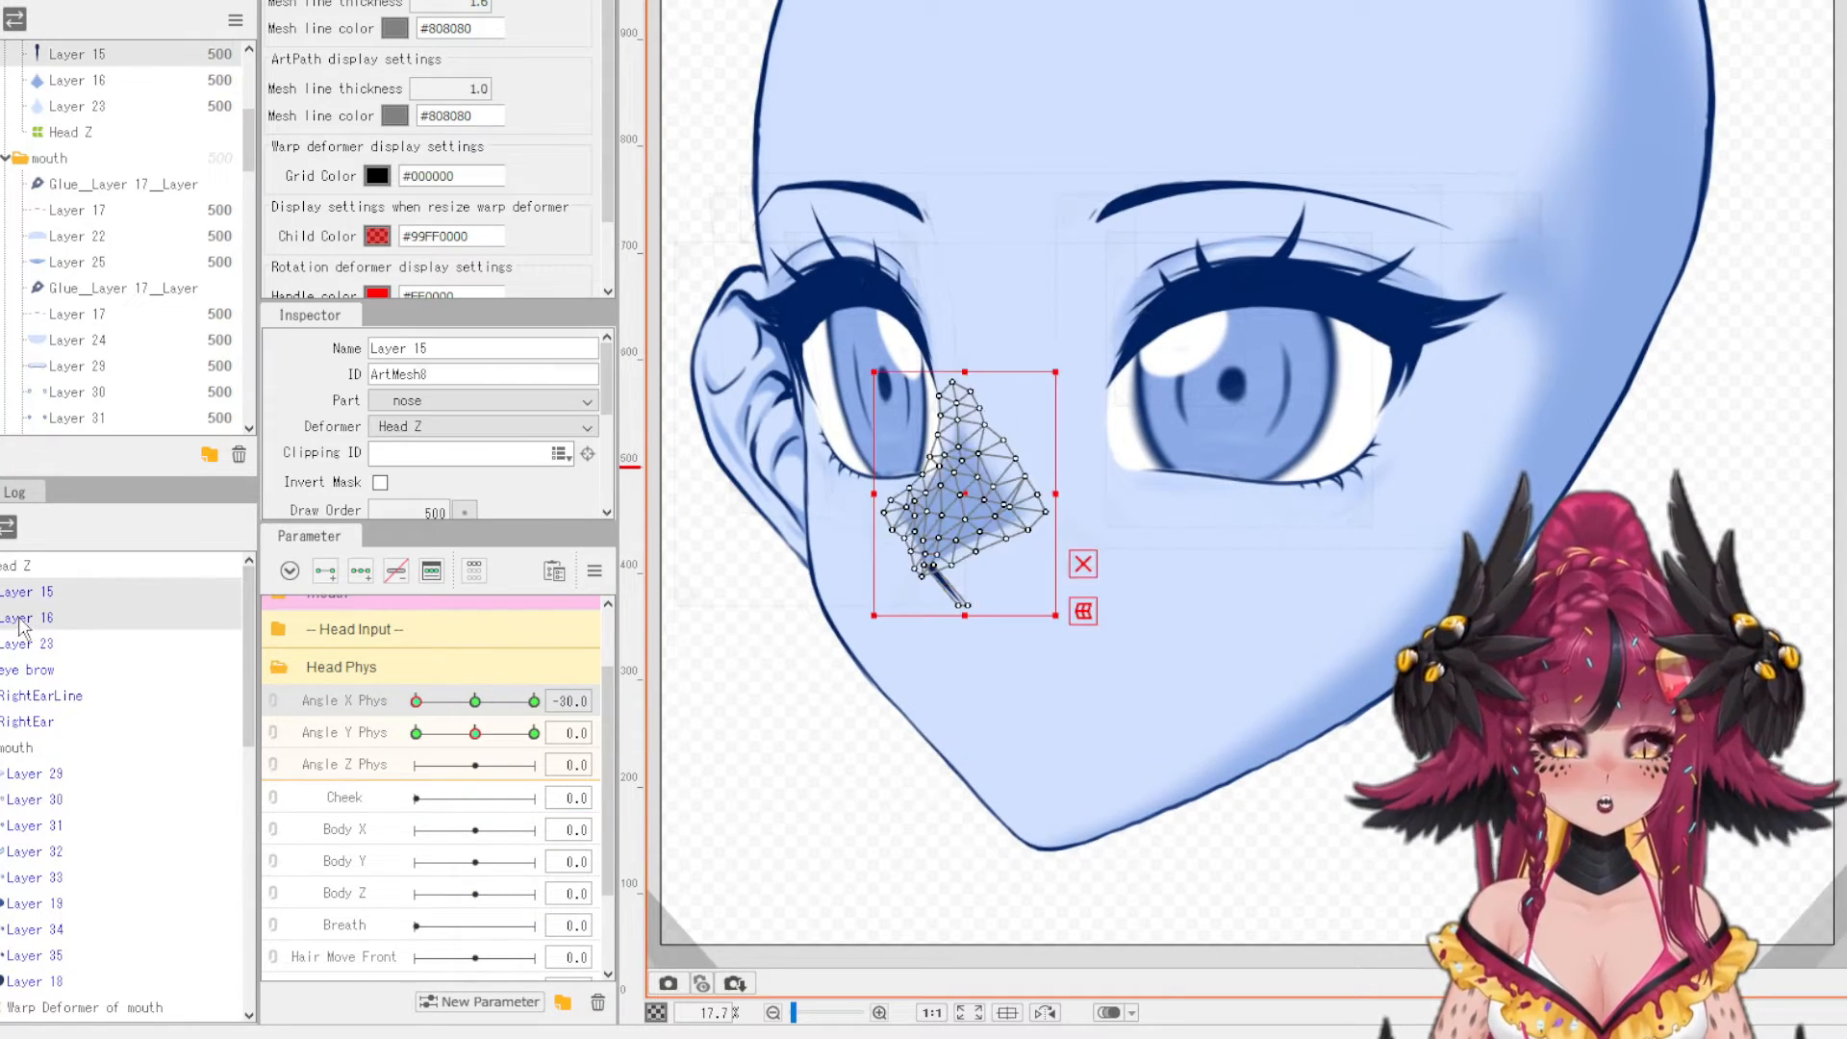
key("Escape")
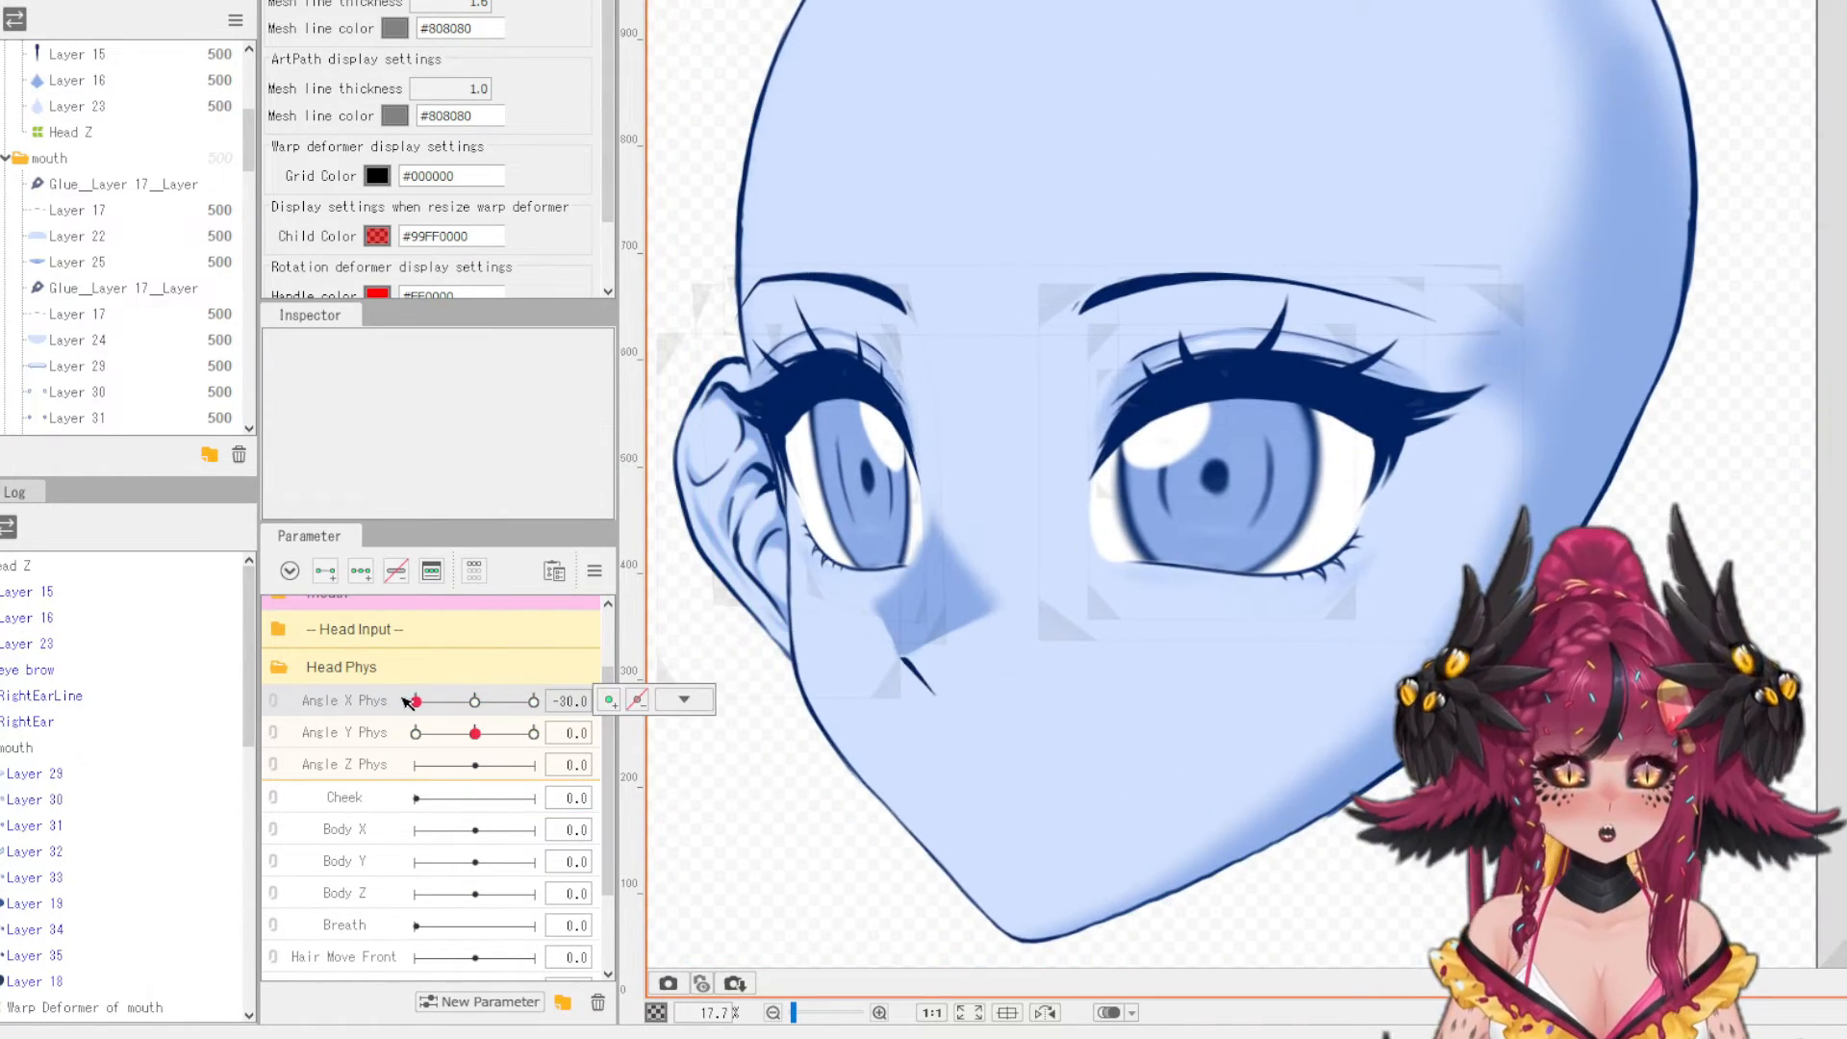
left_click(29, 592)
left_click(29, 643, "shift")
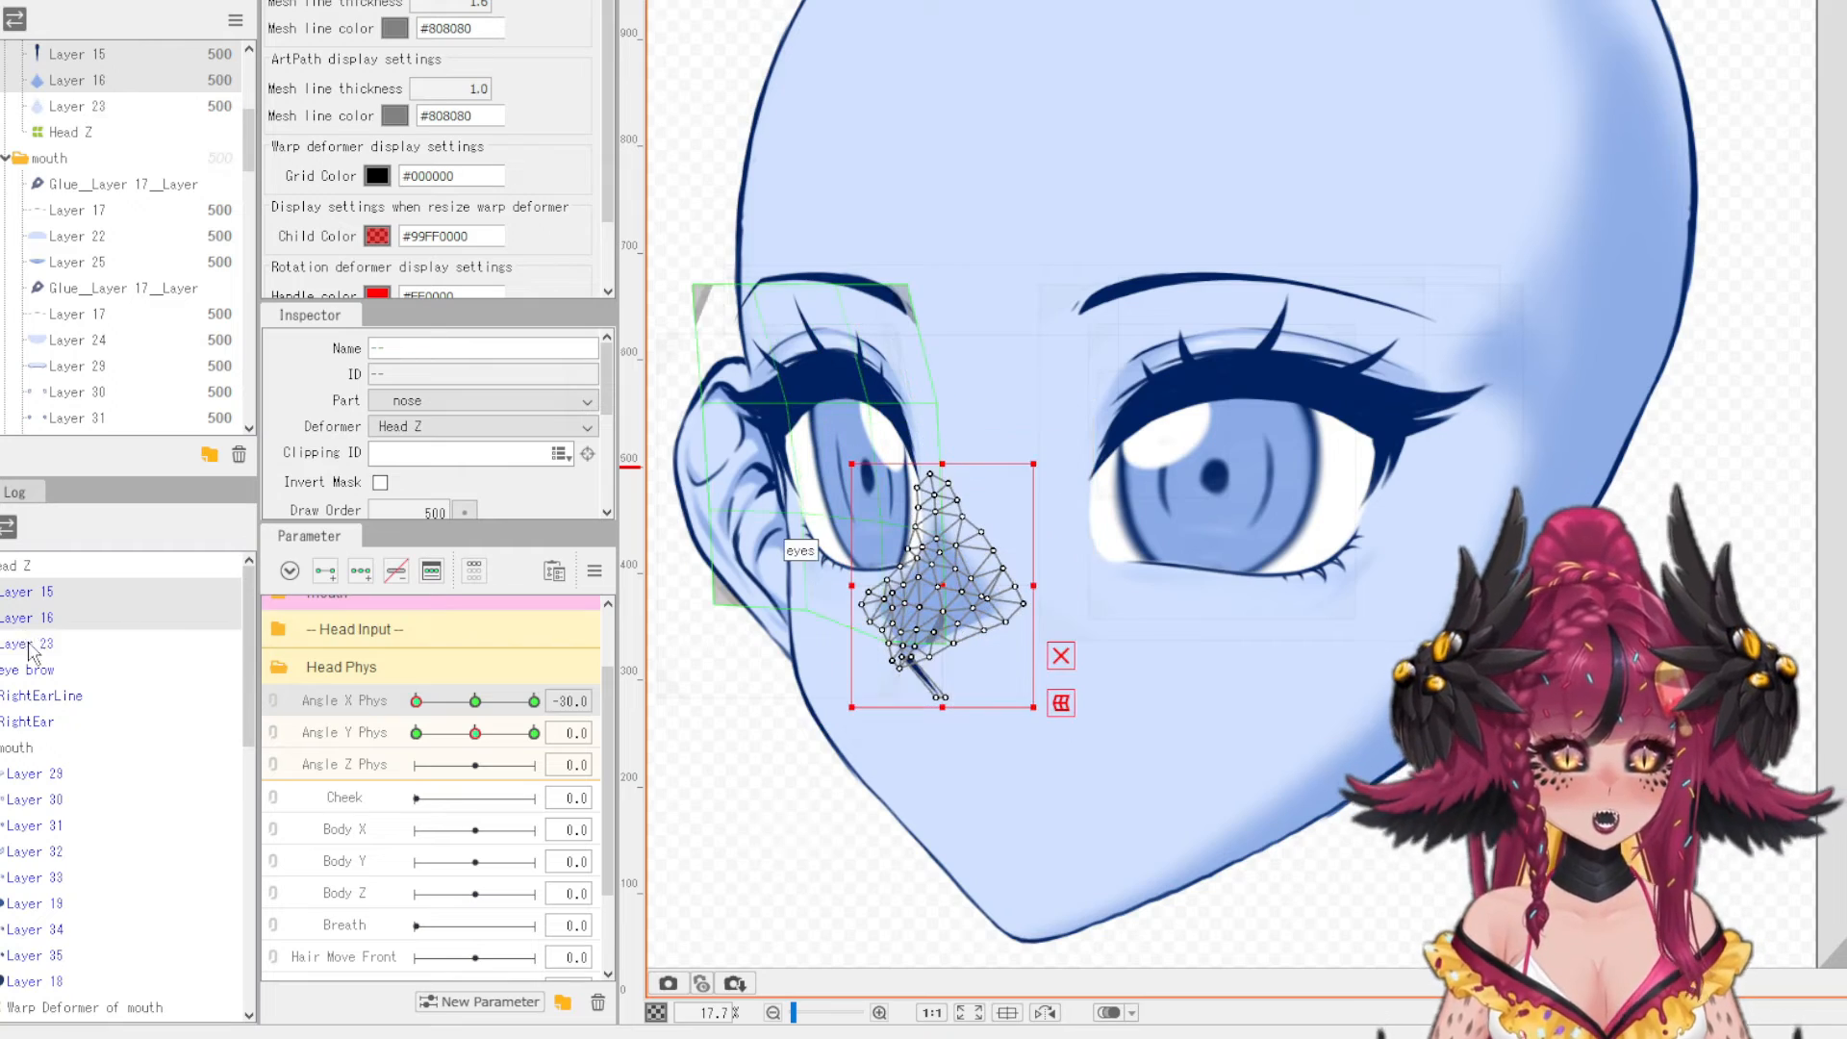
key("Return")
left_click(39, 592)
left_click(416, 701)
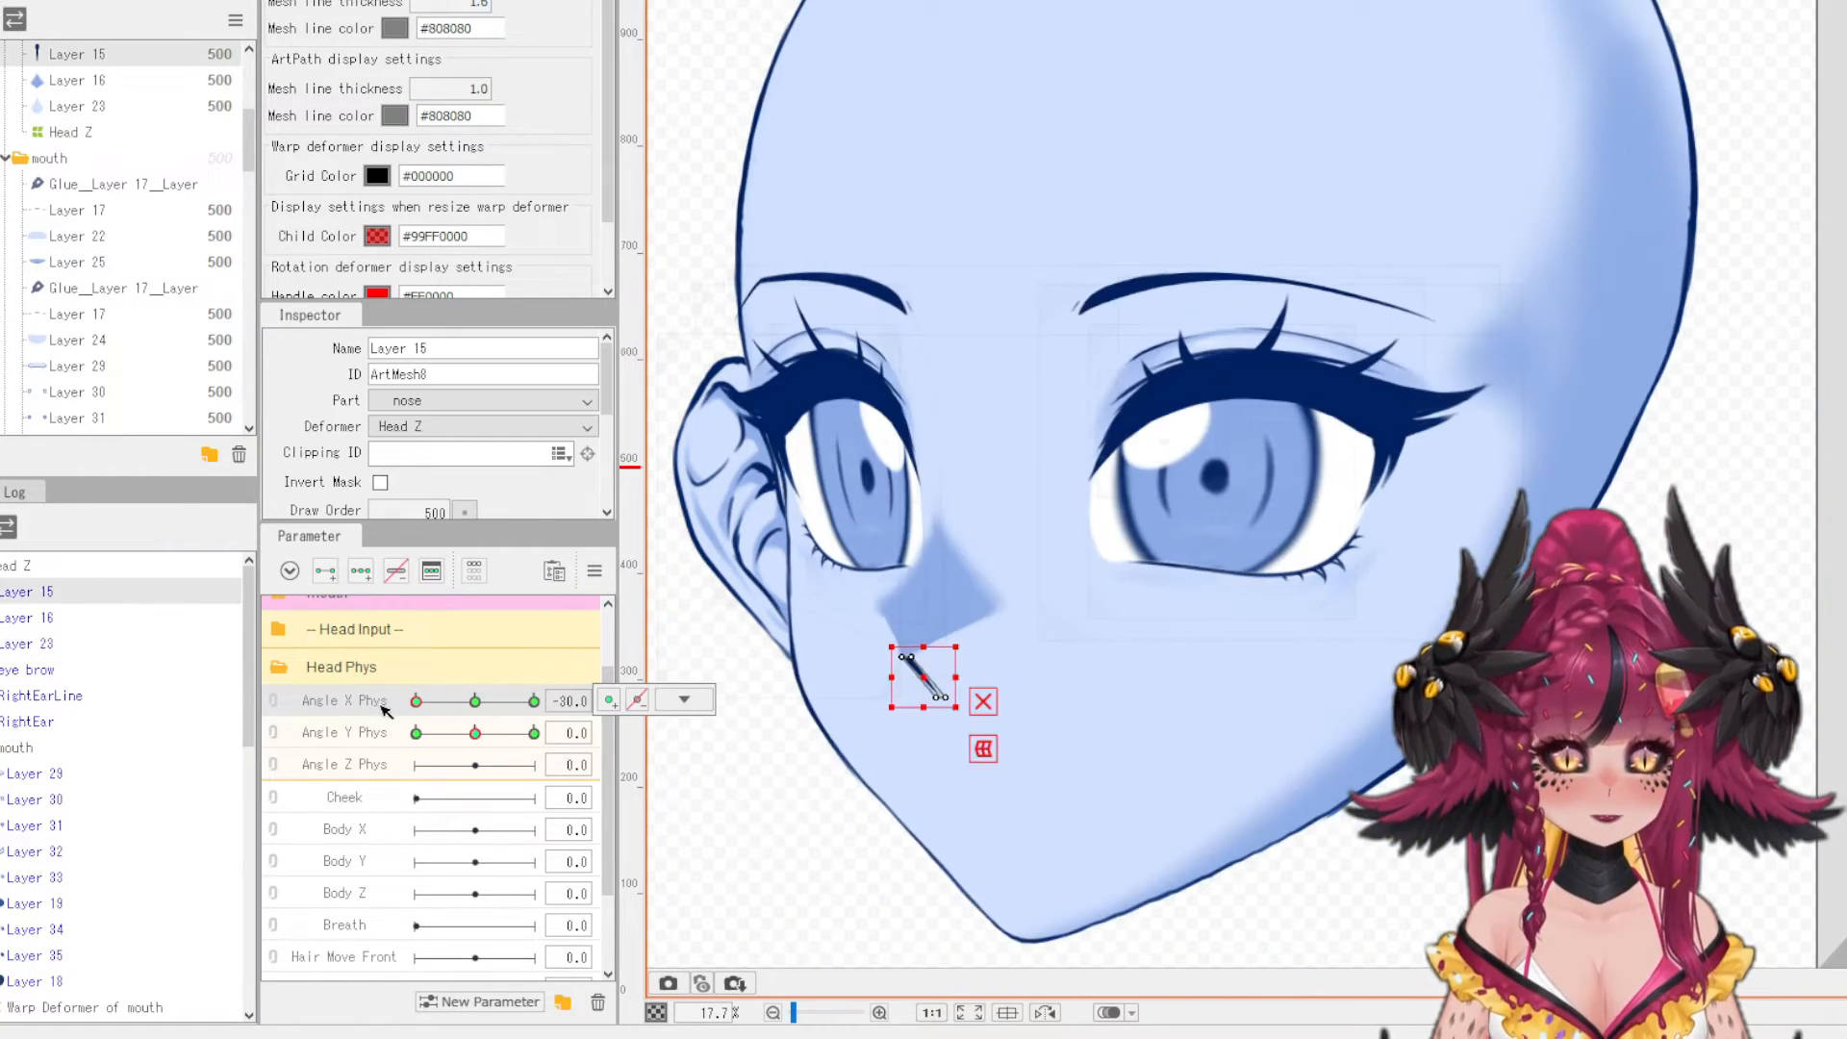
left_click(534, 700)
key("Escape")
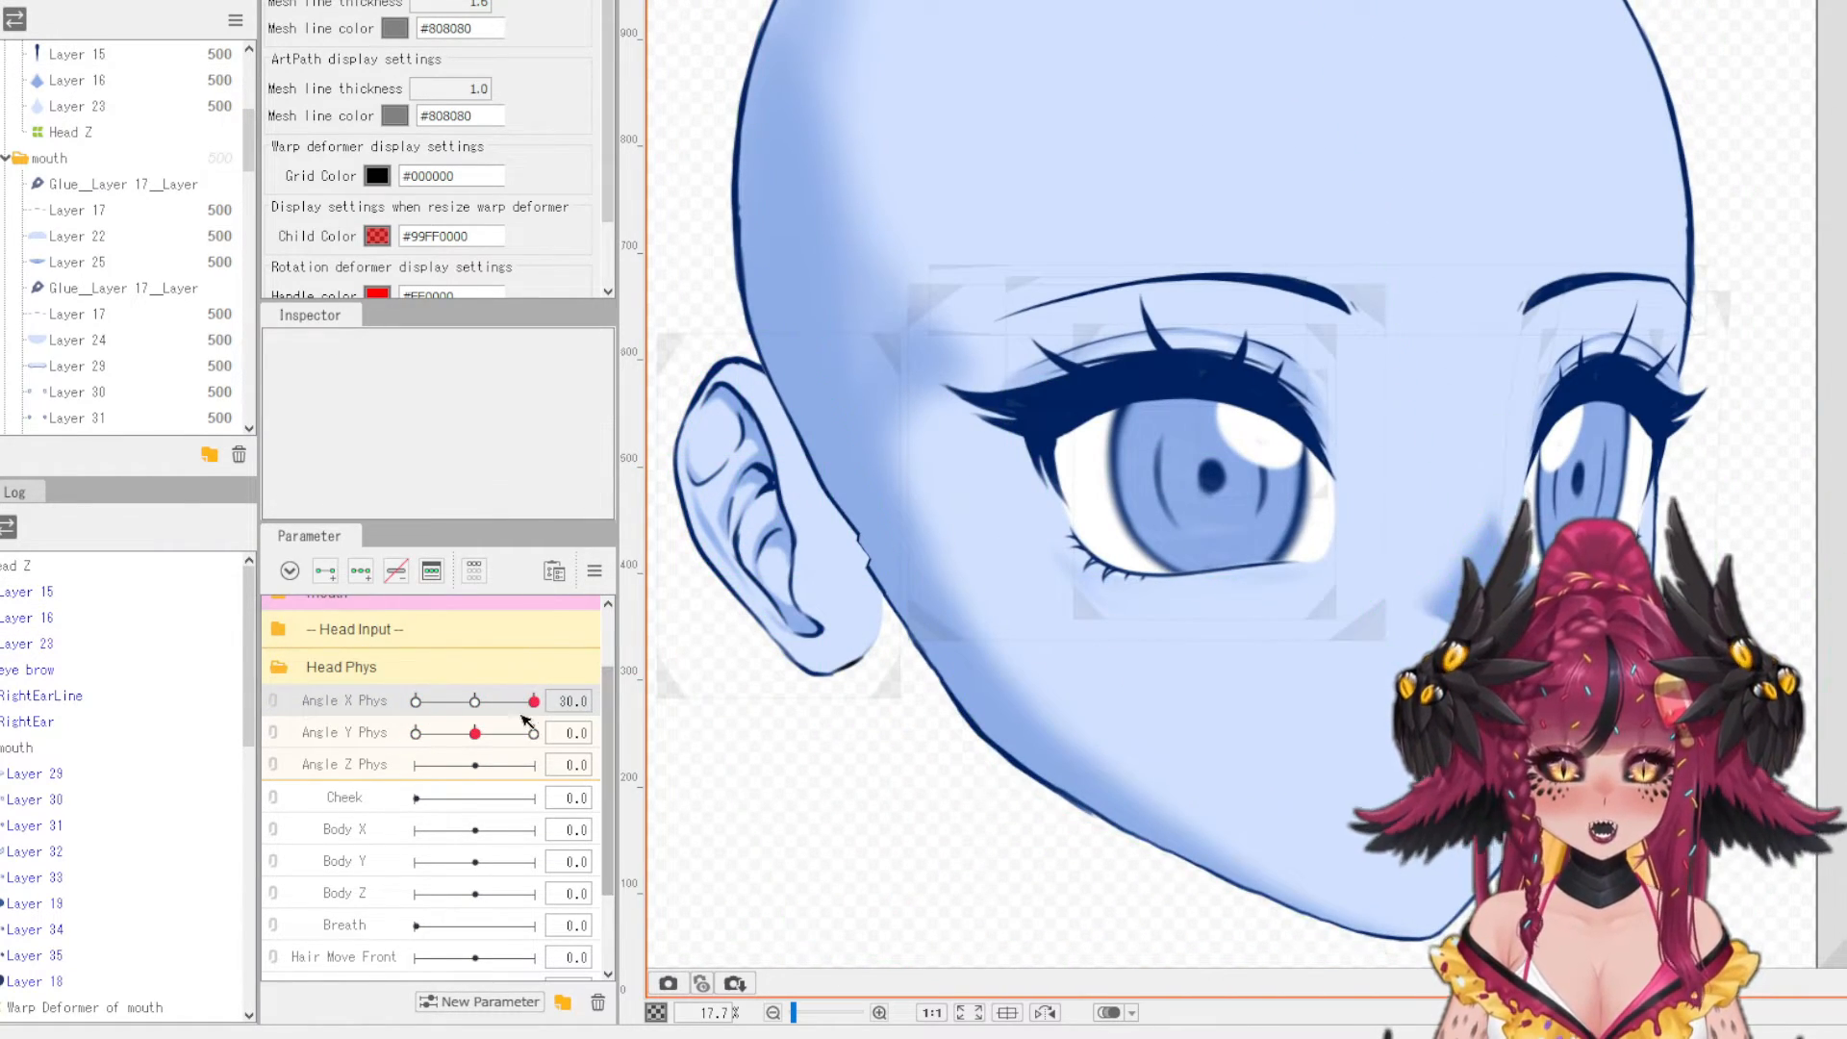
- At Angle X Phys 0 and Angle Y Phys 30, raise the nose layers to follow the head and adjust Layer 16
left_click(474, 700)
key("ctrl+z")
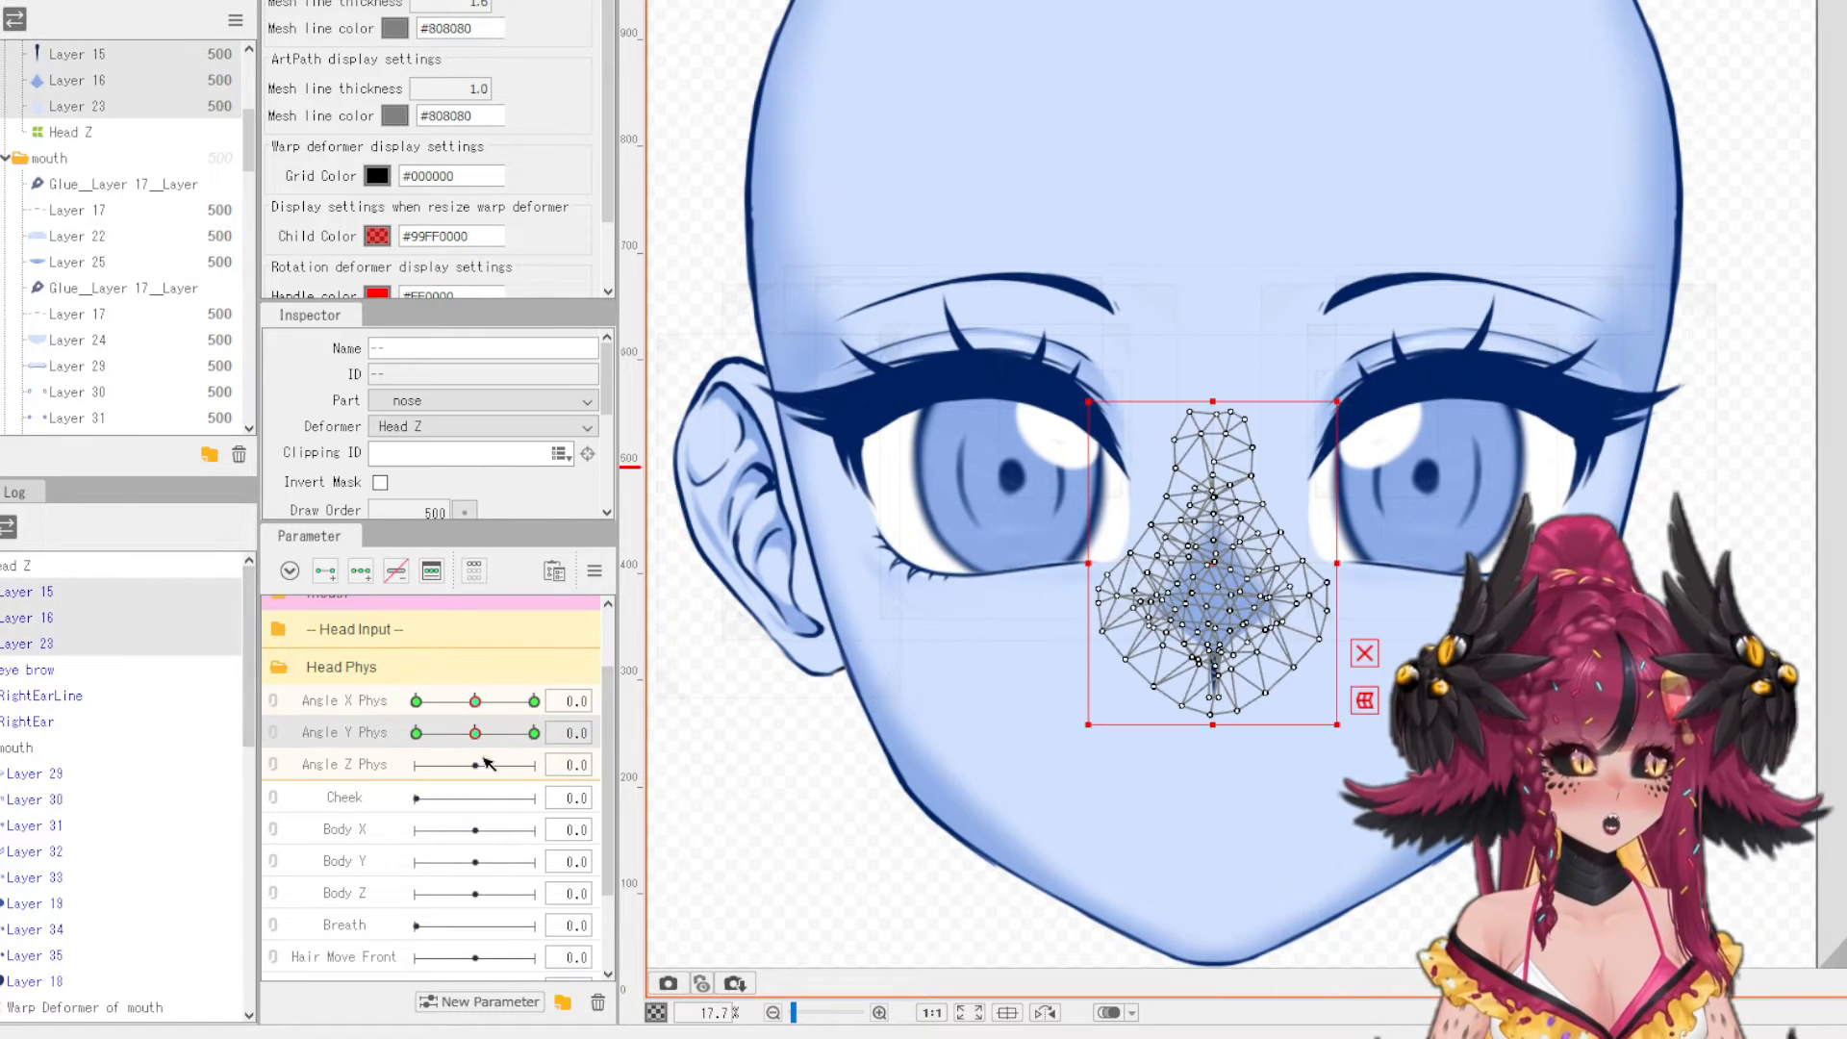
left_click(534, 732)
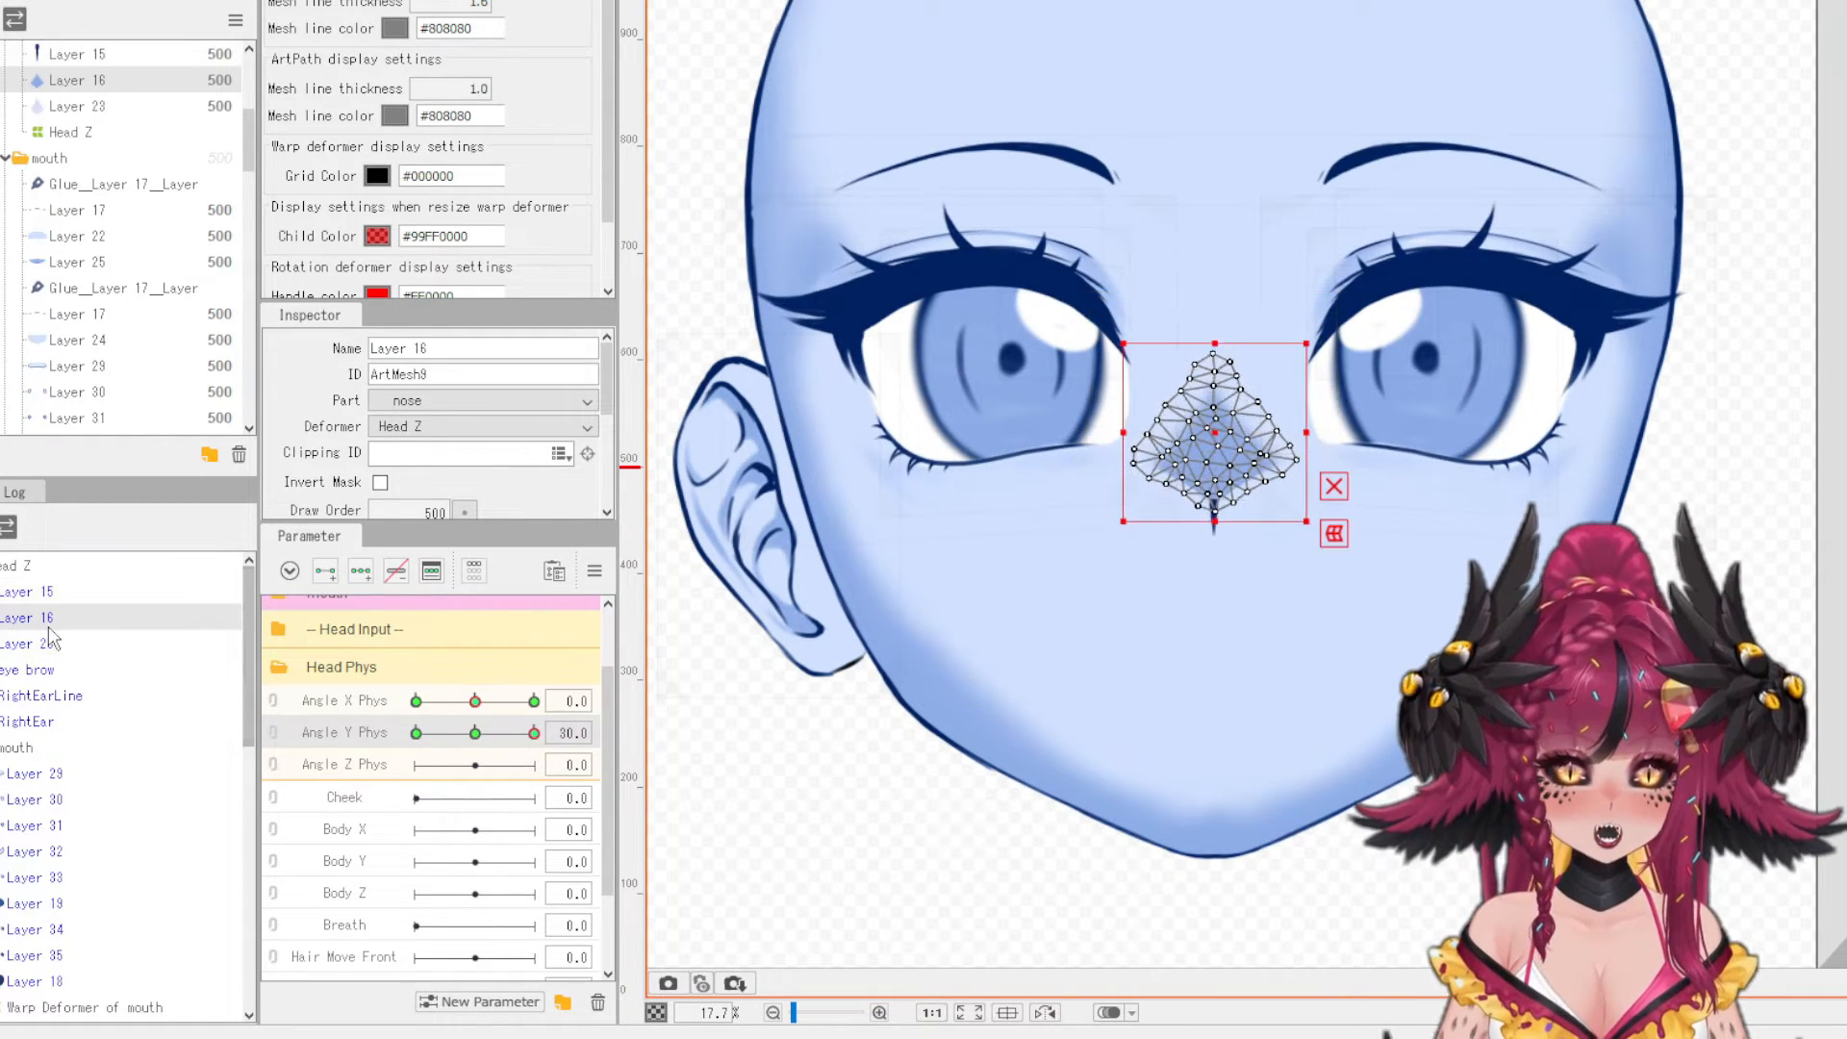
scroll(1215, 438, "up", 2)
left_click(1202, 528)
scroll(1106, 500, "down", 2)
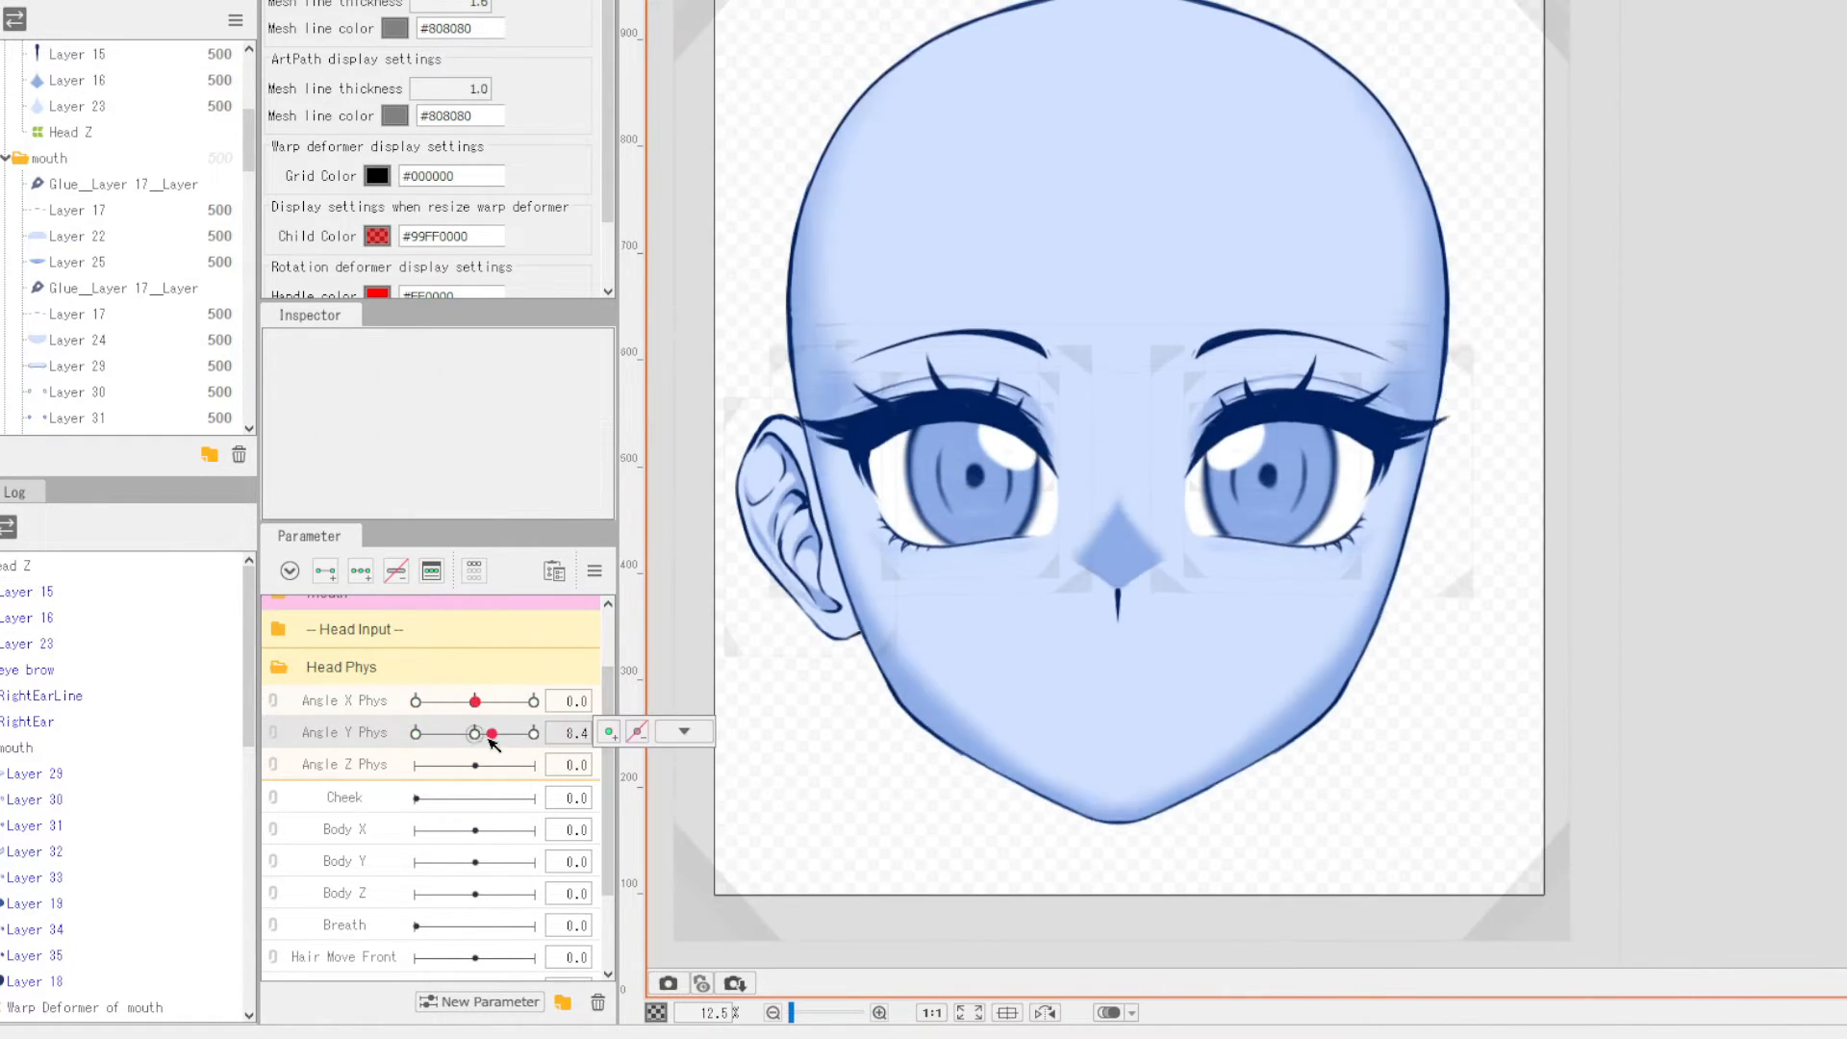
- At Angle Y Phys -30, move the nose layers down and shorten the nose line, Layer 15
left_click(37, 652, "shift")
left_click_drag(534, 733, 248, 703)
scroll(1172, 639, "up", 1)
left_click_drag(1097, 524, 1097, 679)
left_click(1097, 808)
scroll(1097, 811, "up", 3)
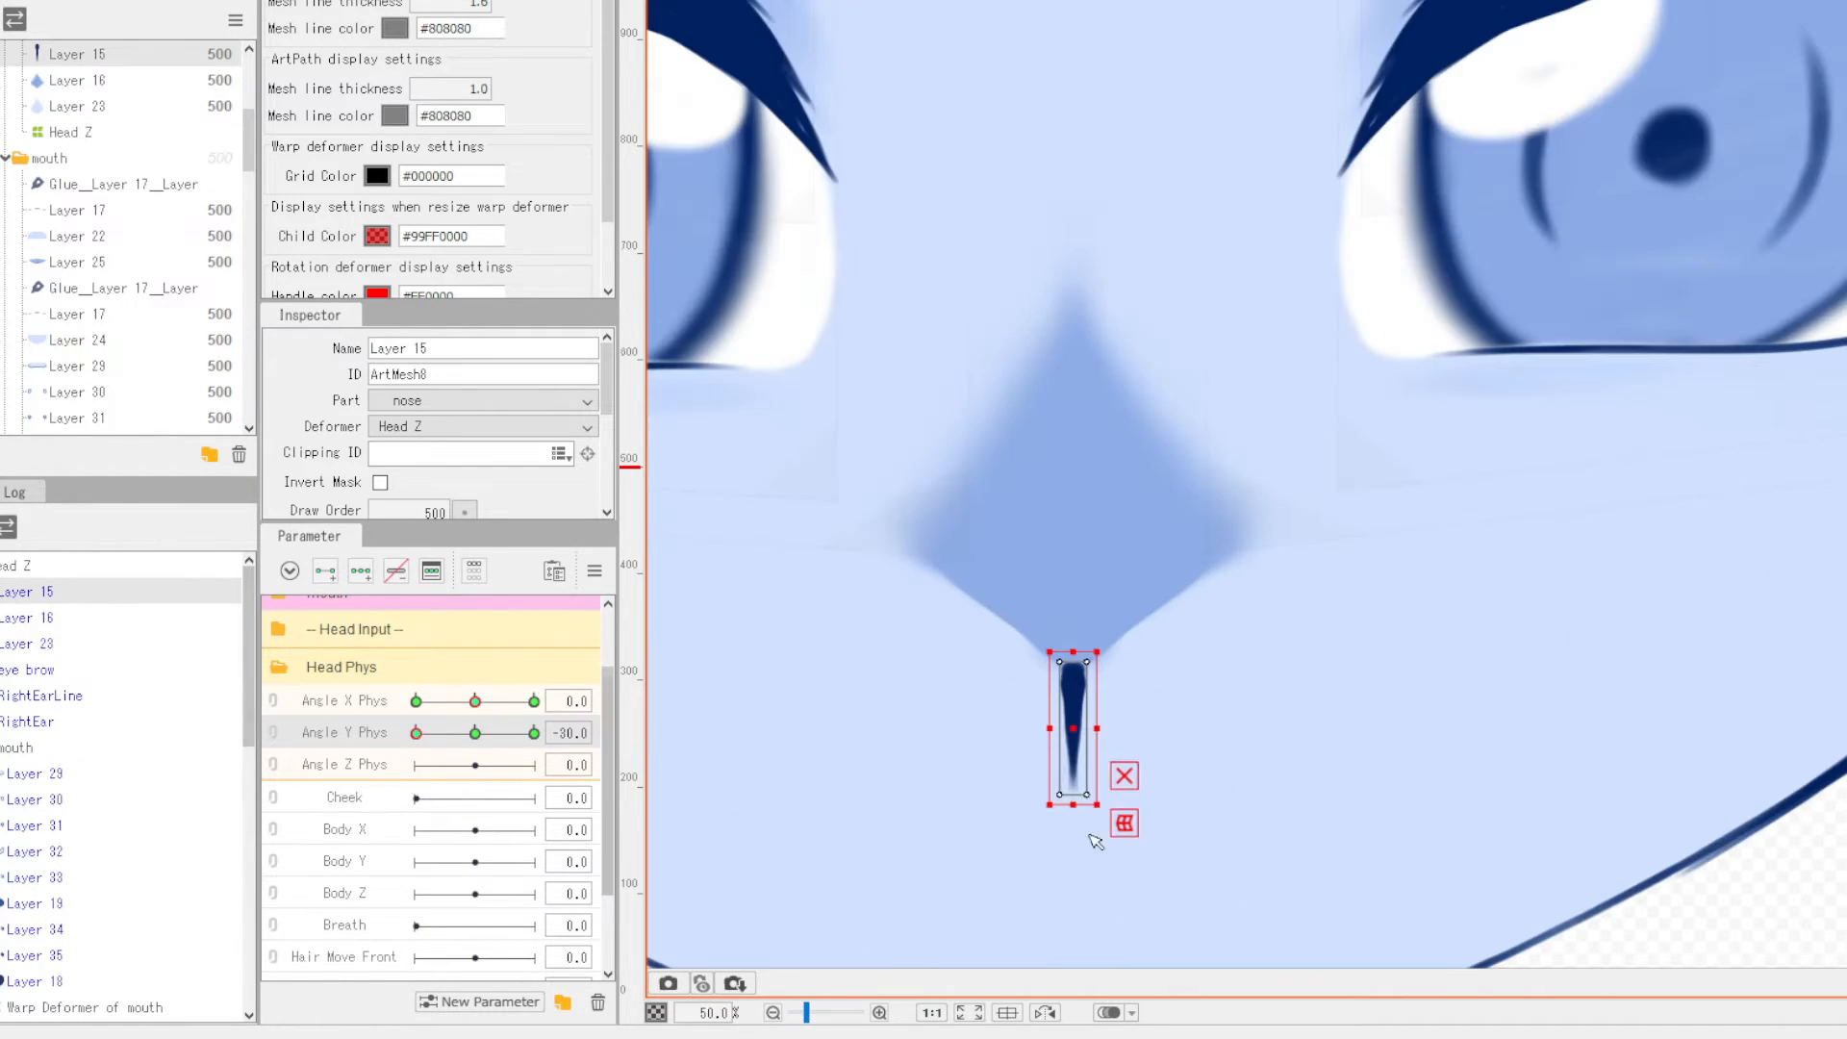
scroll(1062, 728, "down", 2)
scroll(1015, 625, "up", 1)
- Refine Layer 15 and Layer 16 together with the deform brush at Angle Y Phys -30, and return Angle Y Phys to the centre
left_click(1035, 601, "shift")
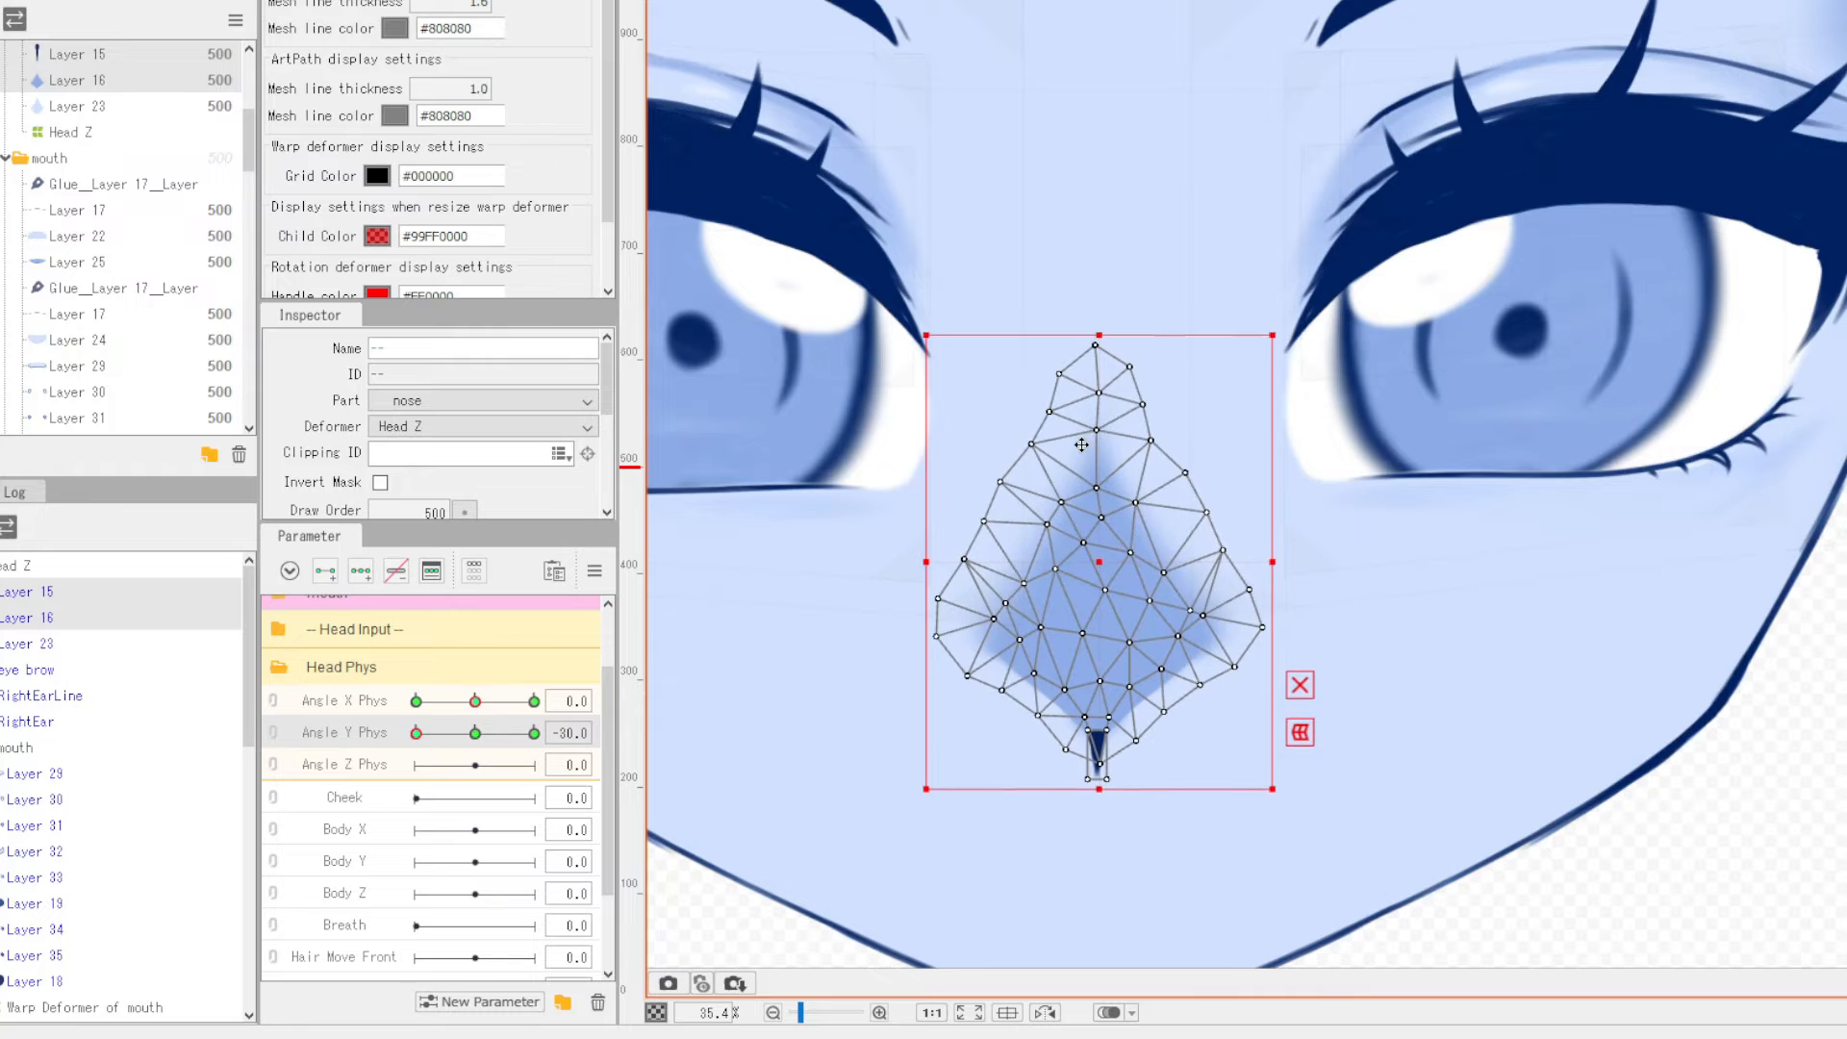
scroll(1081, 444, "down", 1)
key("b")
key("b")
scroll(1171, 368, "down", 4)
left_click(1764, 413)
scroll(1365, 276, "up", 1)
left_click_drag(415, 733, 472, 733)
- Link Angle X Phys and Angle Y Phys and synthesize the corners for Layers 15, 16 and 23
left_click(26, 591)
left_click(20, 639, "shift")
left_click(273, 702)
left_click(594, 571)
left_click(700, 711)
left_click(976, 662)
- At Angle X Phys -30 and Angle Y Phys -30, raise the nose layers and rotate them slightly counterclockwise
left_click(416, 867)
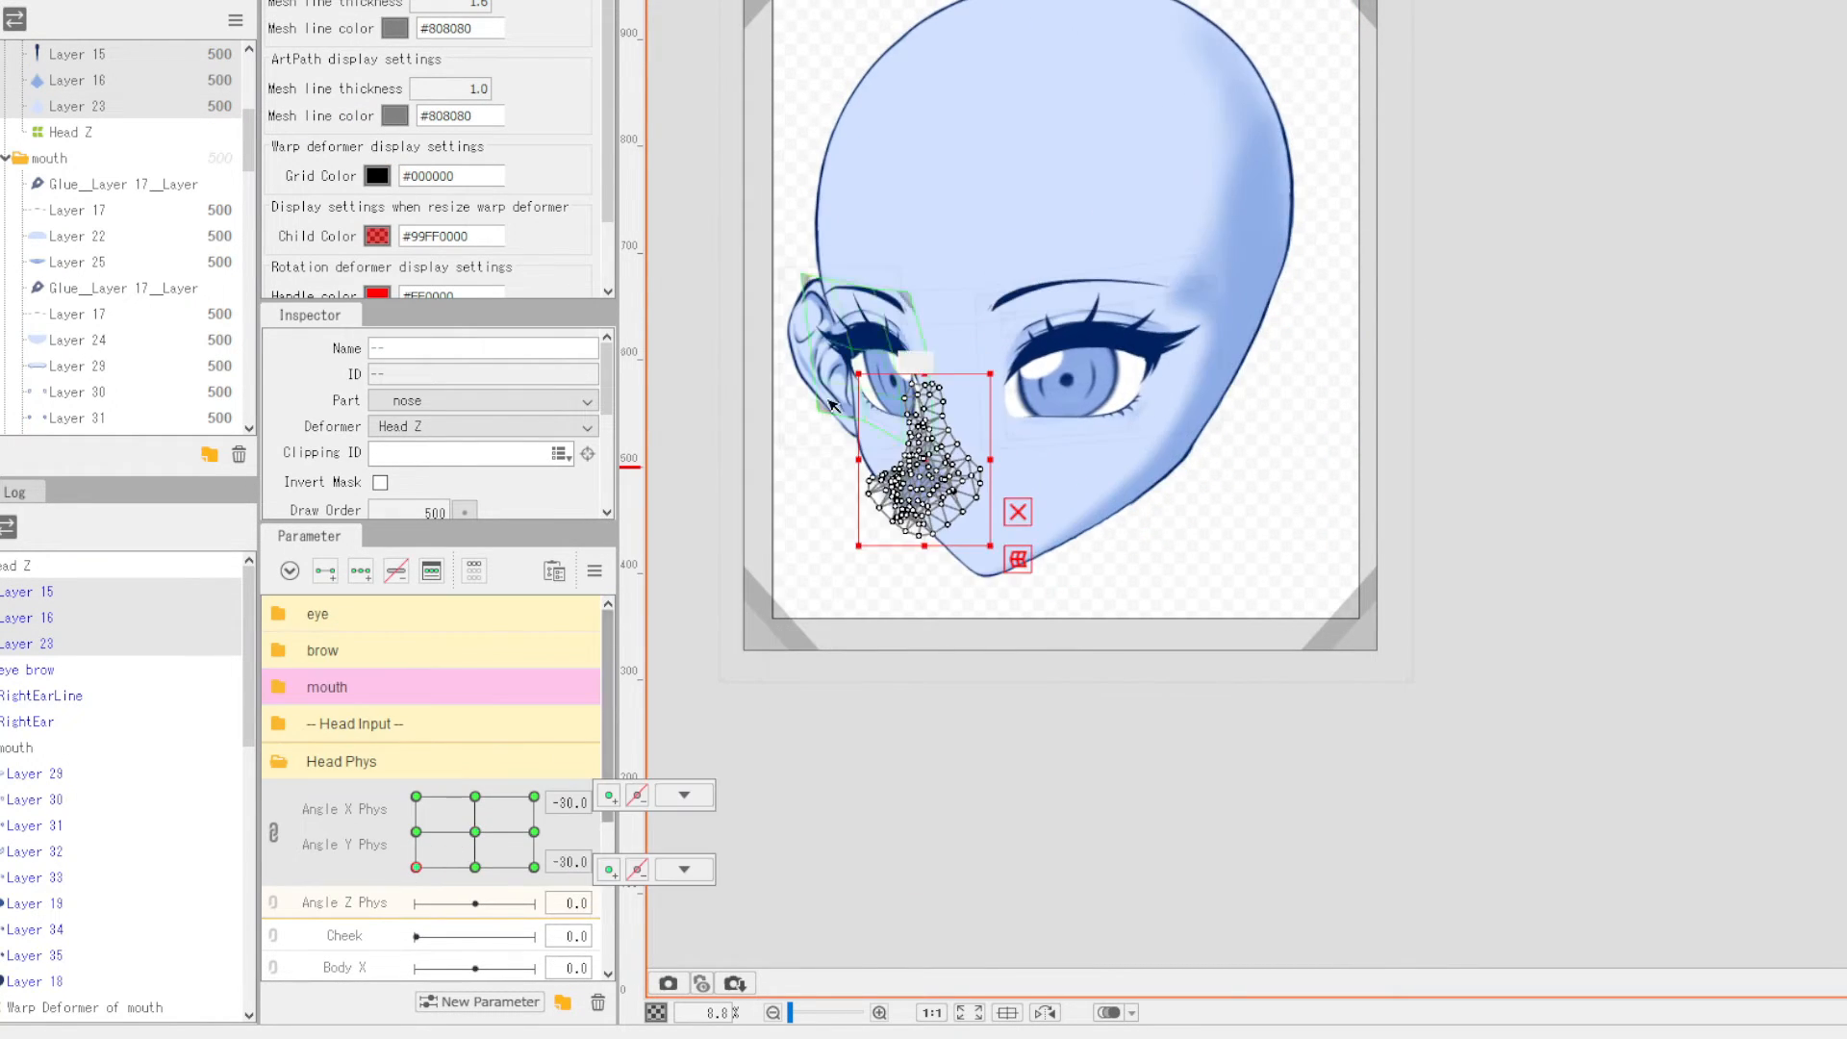
scroll(856, 506, "up", 3)
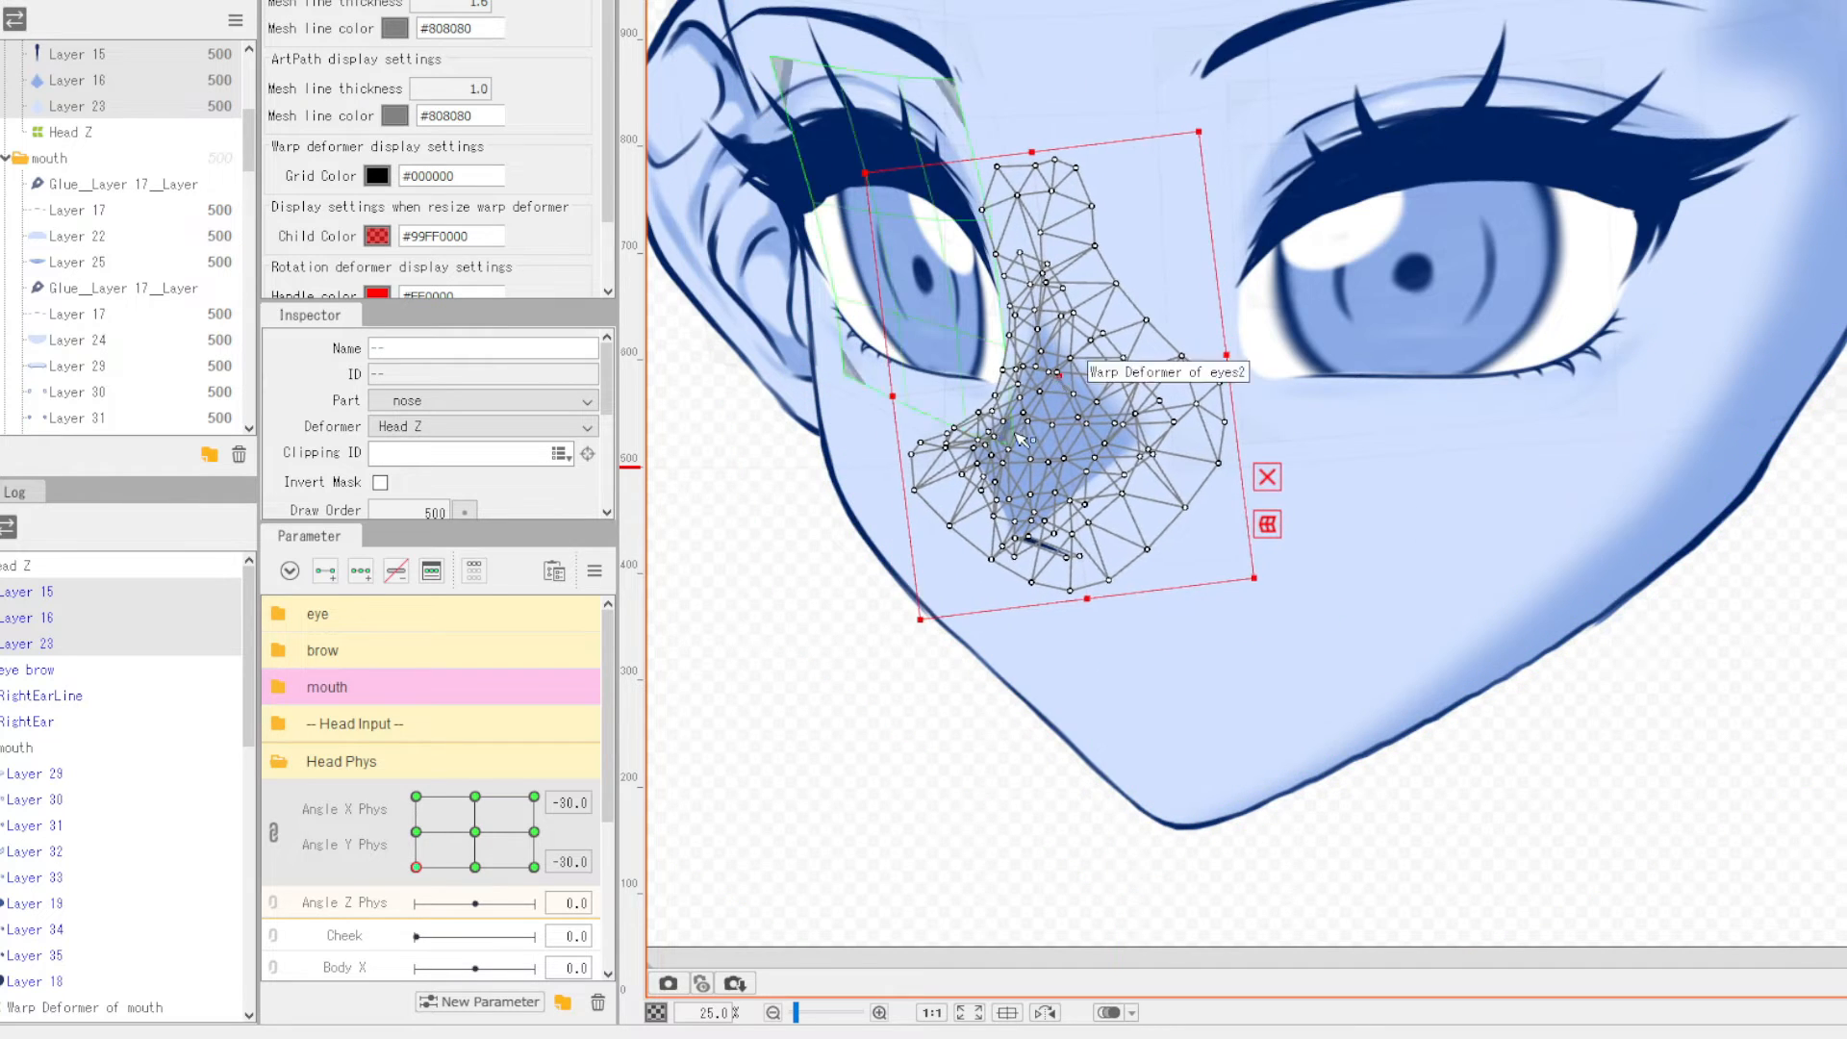
scroll(1016, 433, "down", 1)
left_click(770, 616)
mouse_move(416, 867)
left_mouse_down()
mouse_move(474, 875)
mouse_move(415, 867)
left_mouse_up()
left_click(29, 592)
left_click(30, 644, "shift")
scroll(1083, 385, "up", 1)
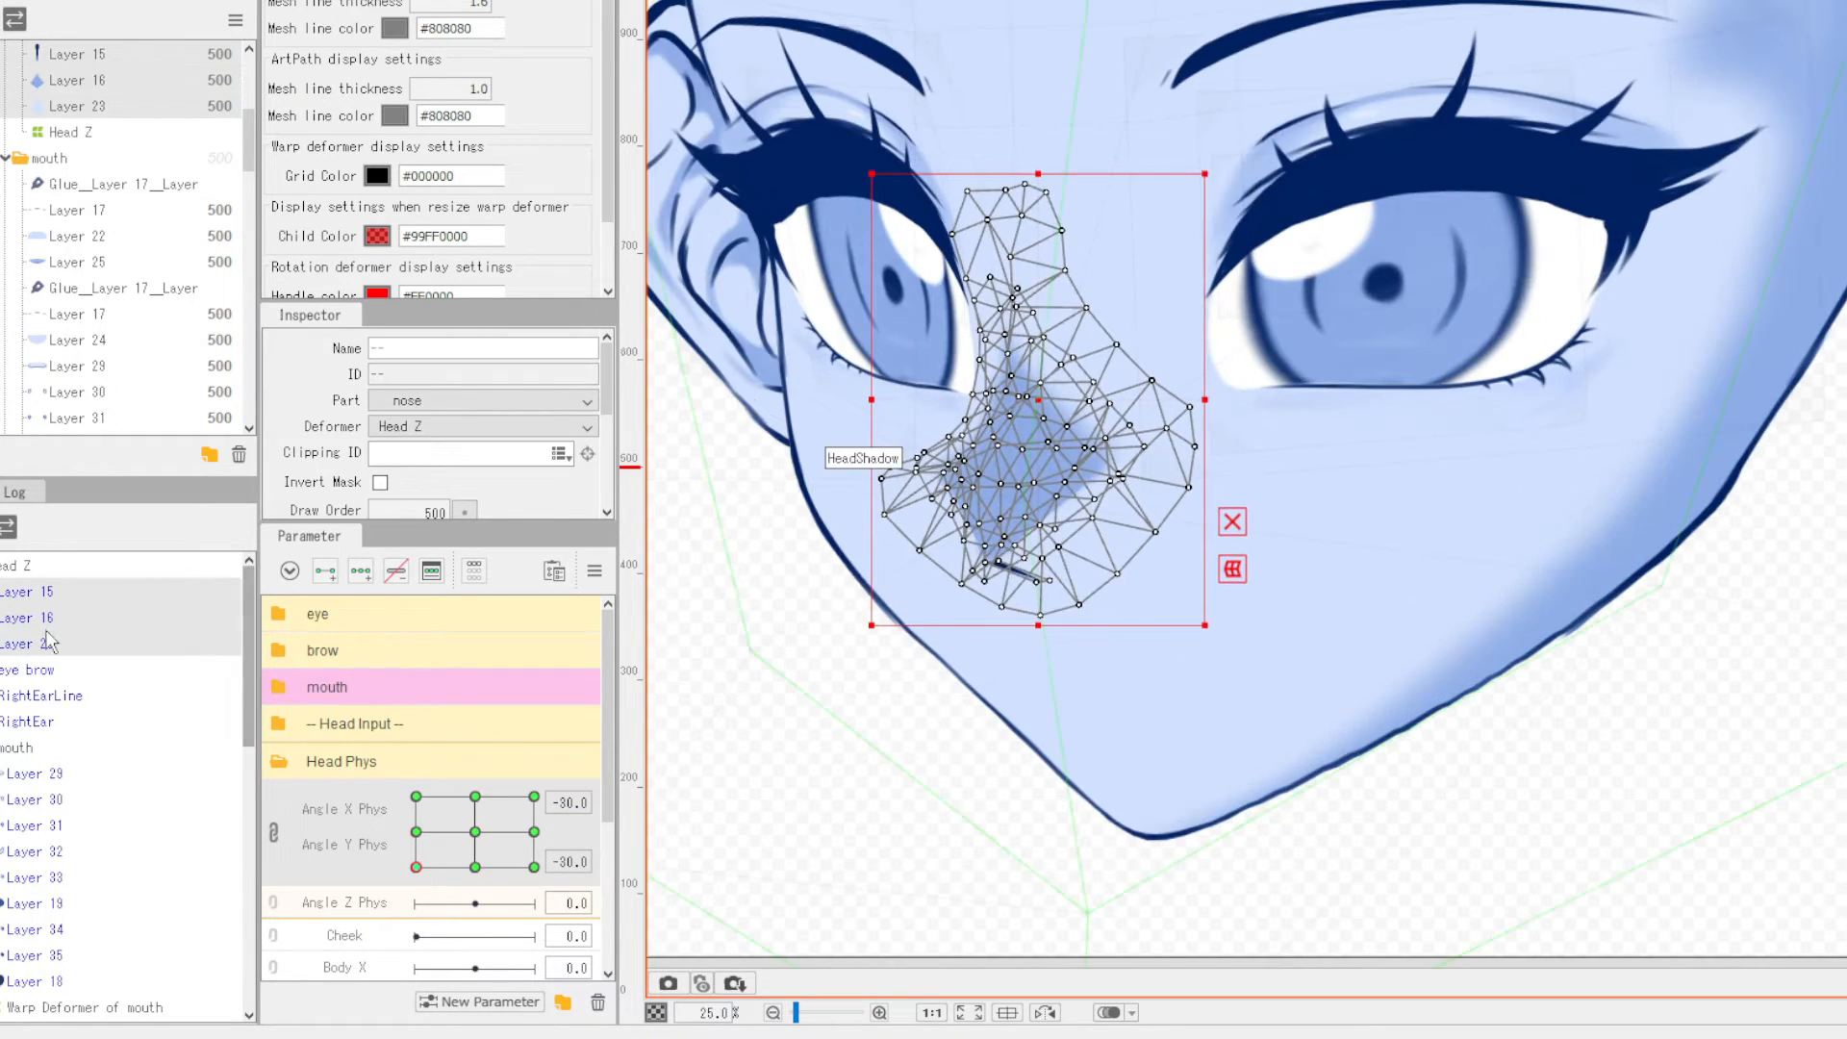
- Refine the nose shading meshes, Layers 16 and 23, with the deform brush at the -30, -30 corner
key("b")
scroll(873, 422, "up", 1)
scroll(857, 395, "down", 1)
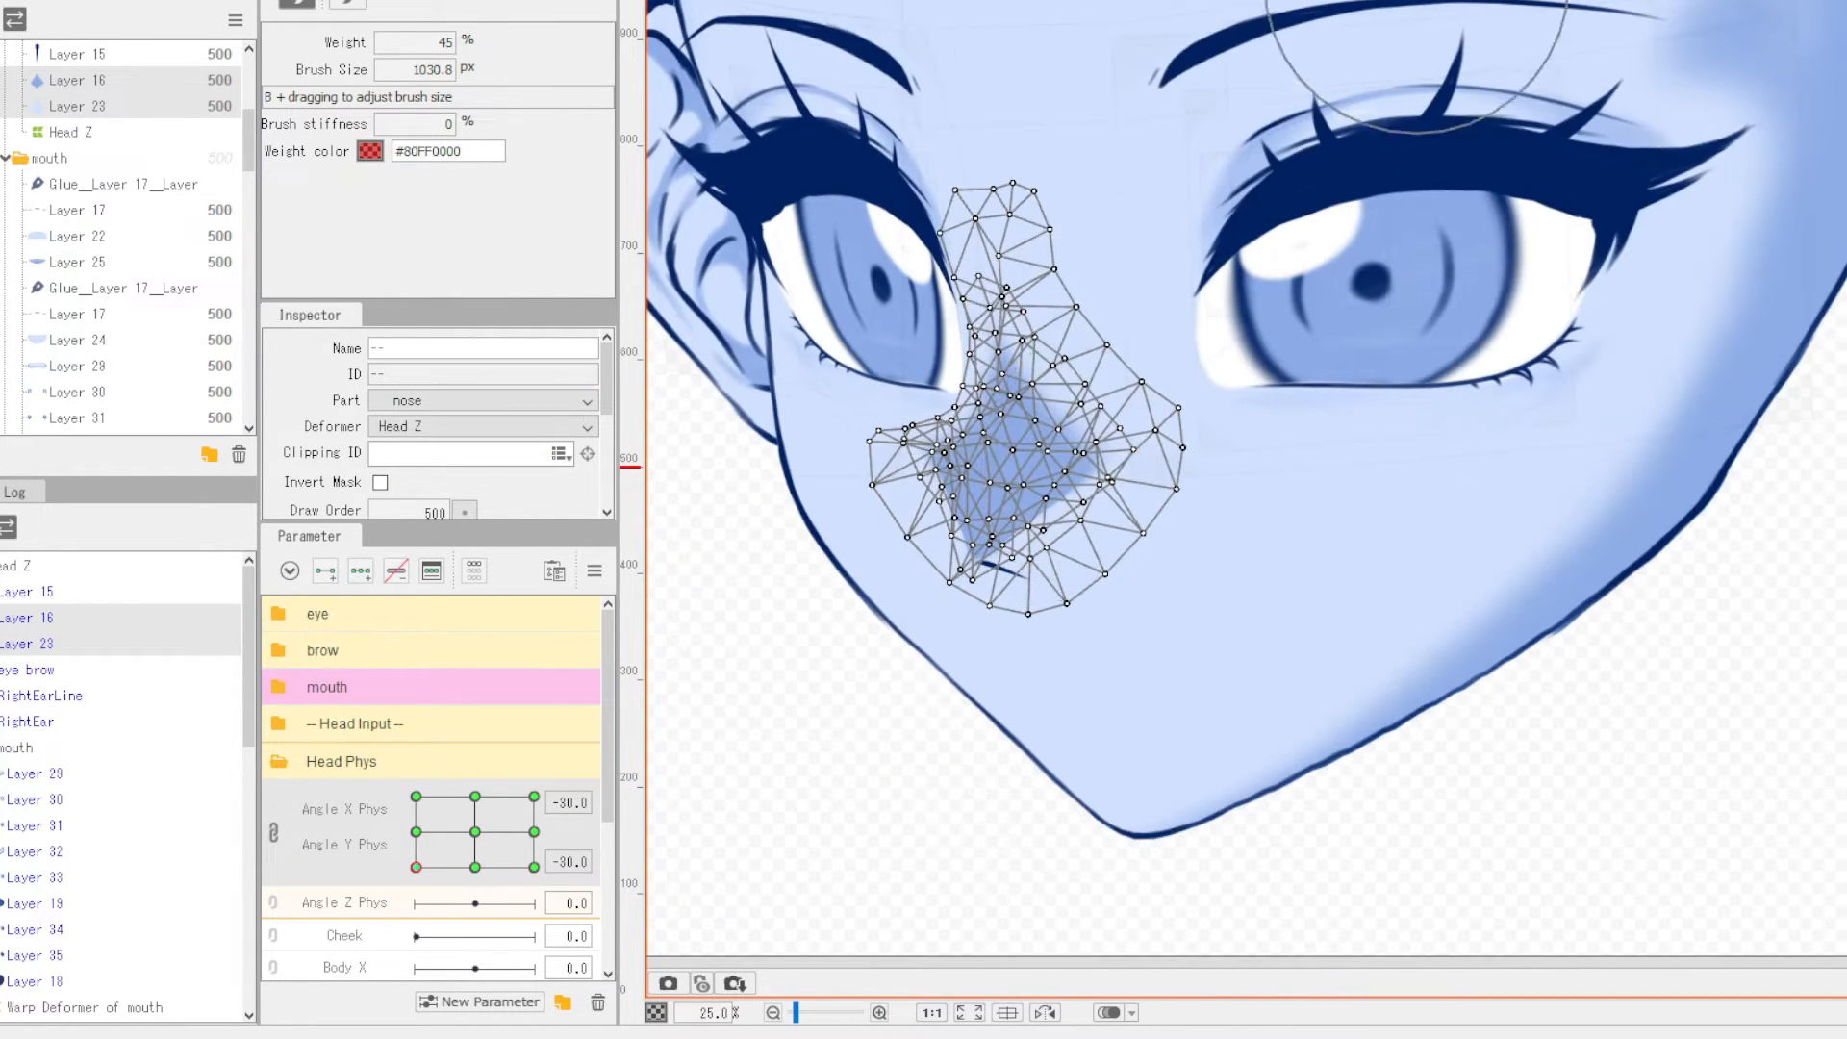
left_click(1418, 2)
scroll(1182, 600, "down", 2)
- Reflect the HeadShadow mesh horizontally about the canvas centre from Angle X Phys -30, and relink Angle X Phys and Angle Y Phys
left_click(1093, 441)
left_click(273, 833)
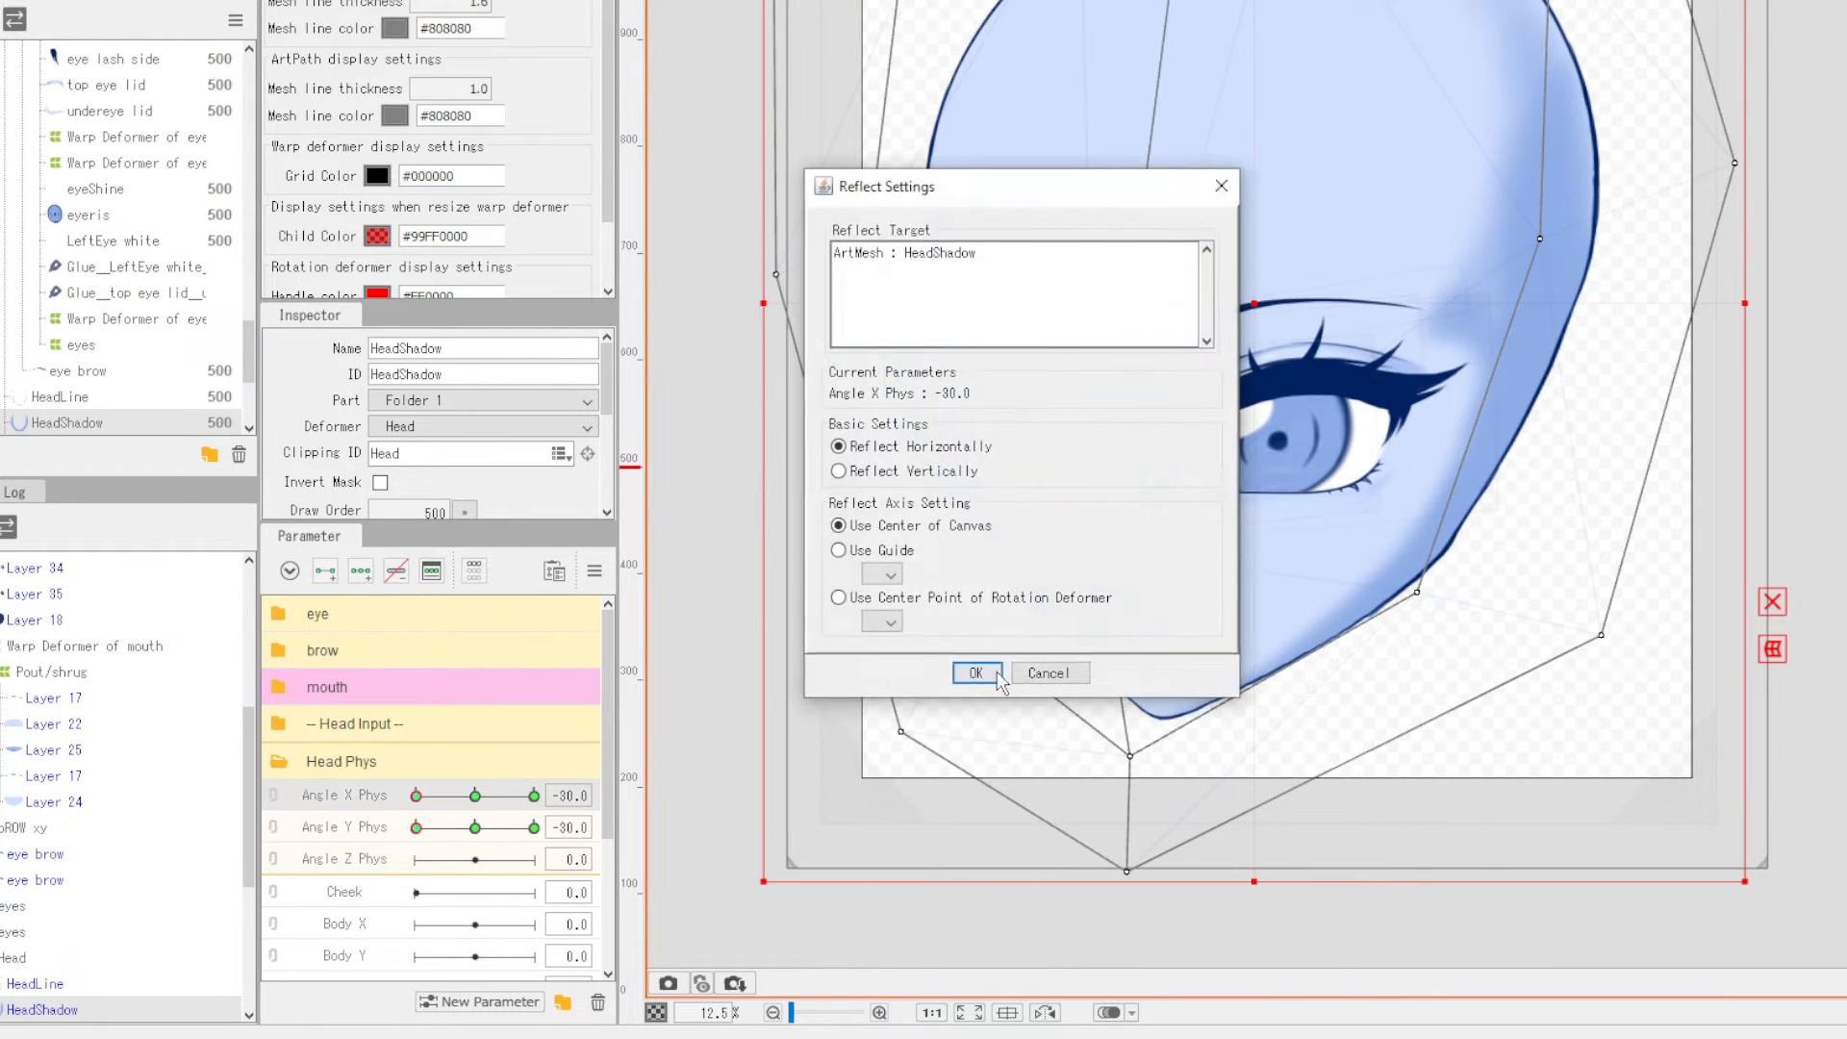
left_click(973, 839)
left_click(273, 795)
- At Angle X Phys 30 and Angle Y Phys -30, raise the nose layers to match the opposite corner
left_click(534, 867)
left_click(1462, 578)
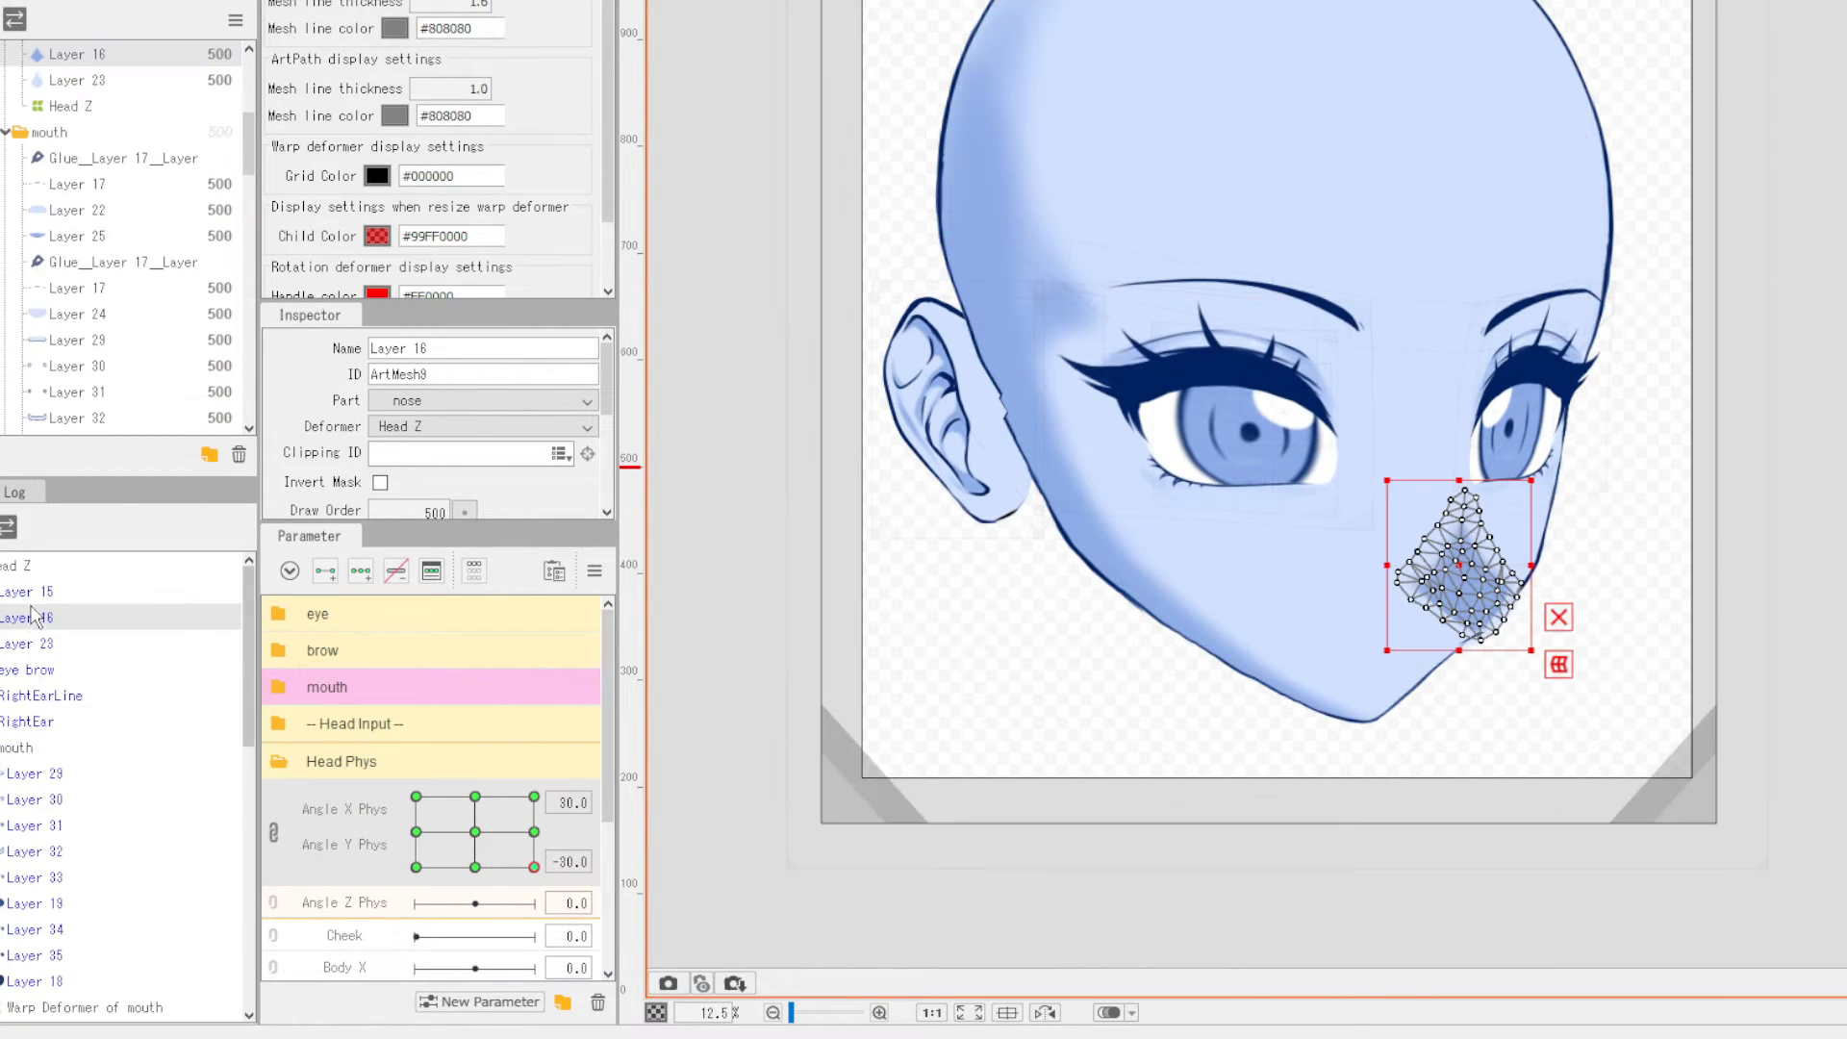
scroll(1462, 577, "up", 2)
left_click(1251, 818)
left_click(1443, 520)
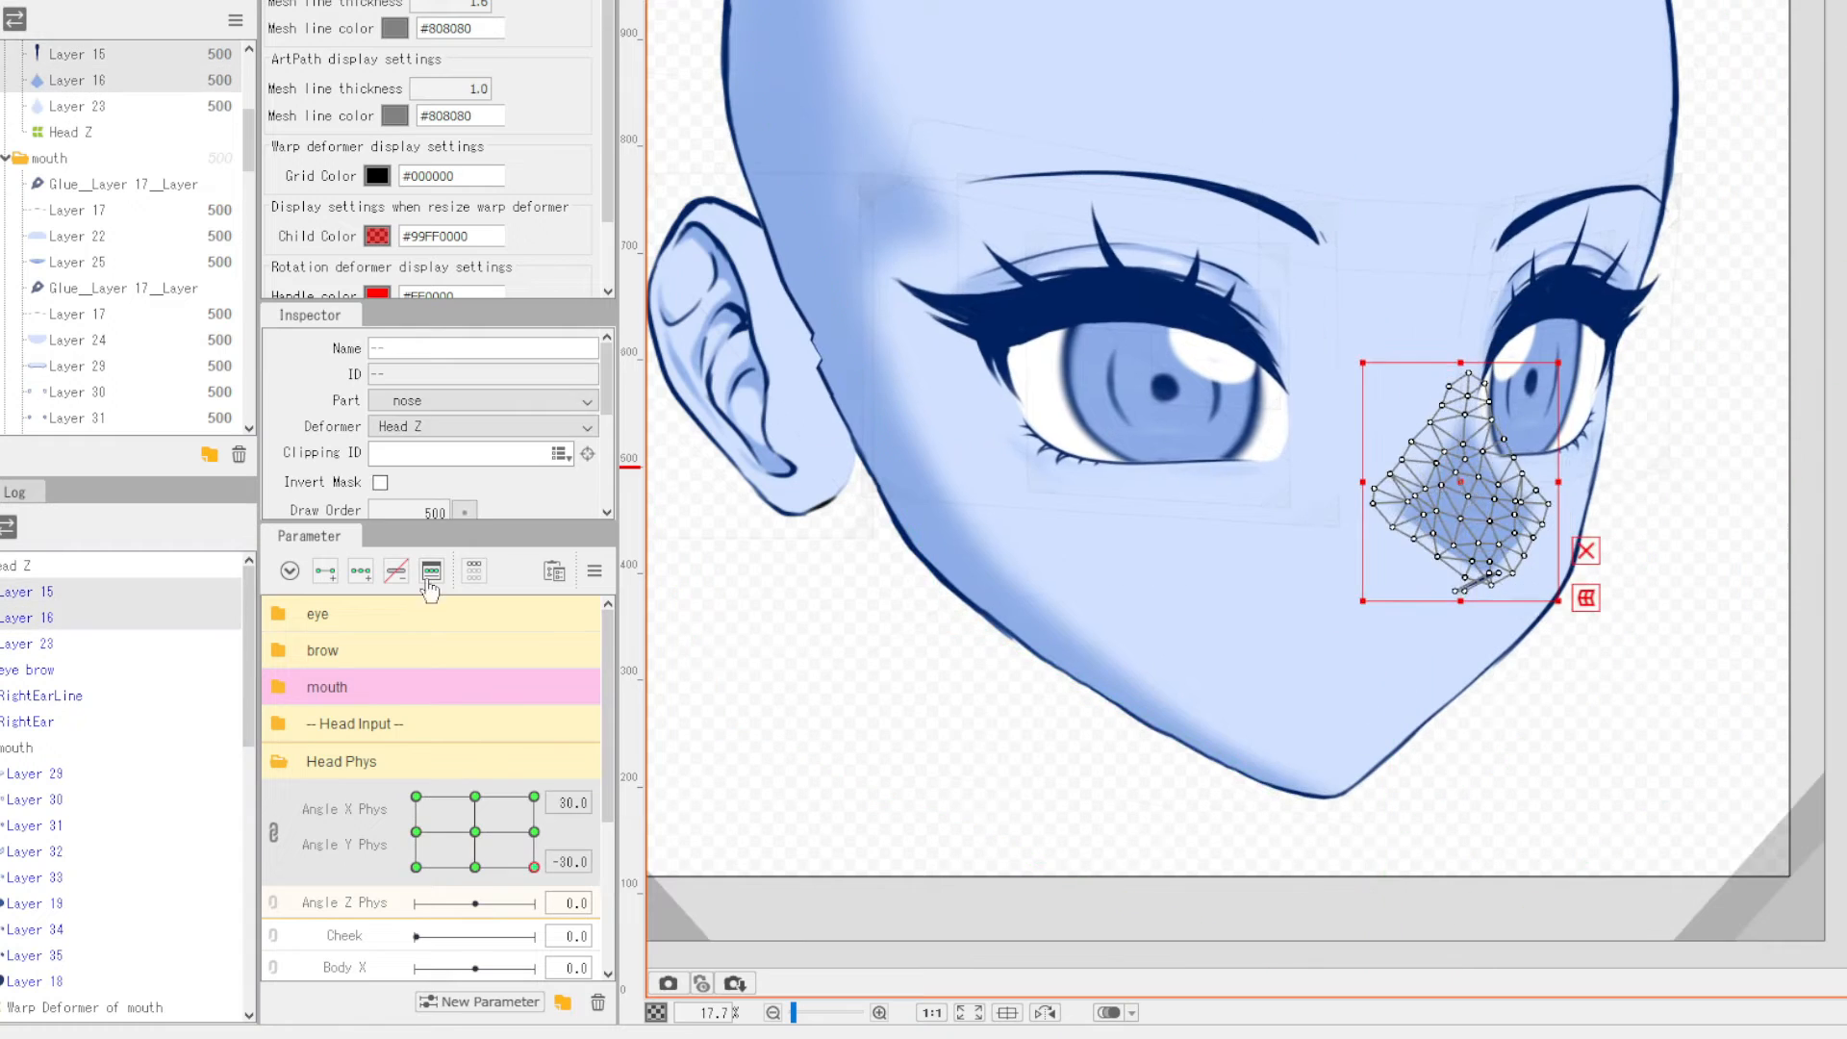
scroll(1444, 520, "down", 2)
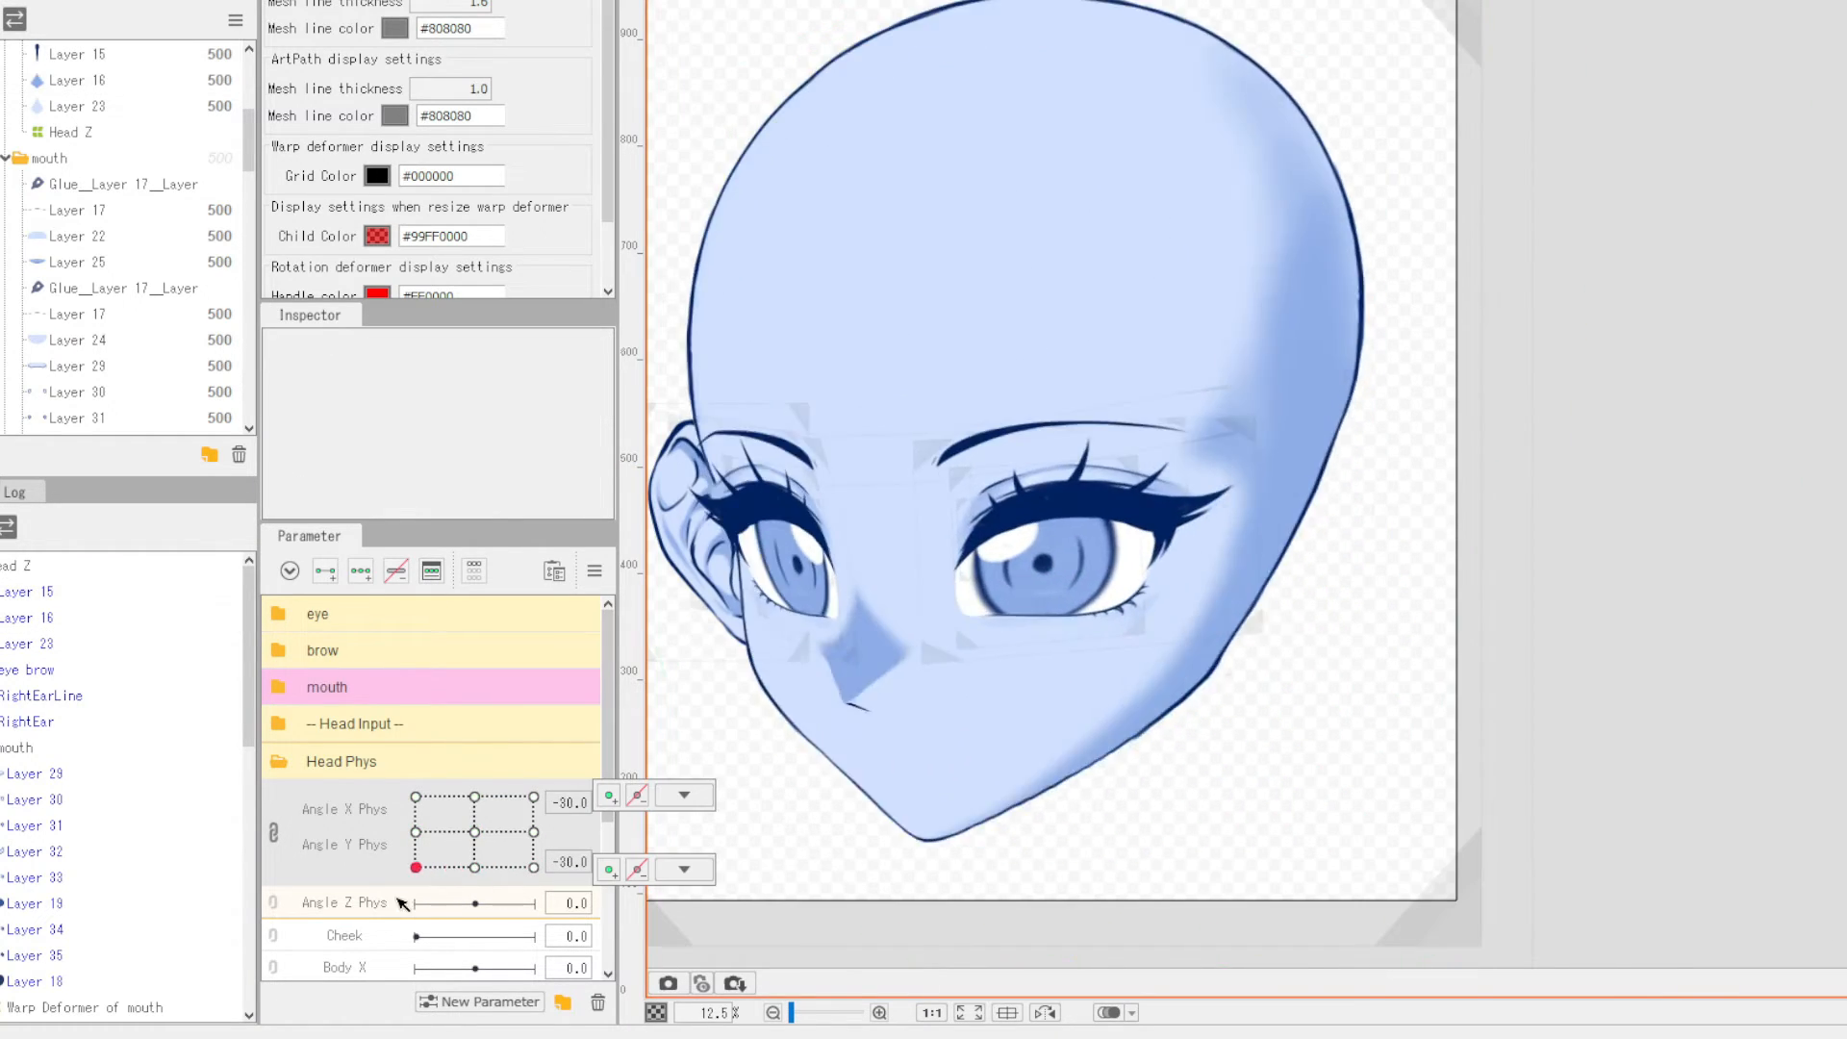
- Reshape the upper part of Layer 16 with the deform brush at Angle X Phys 30 and Angle Y Phys -30
left_click(1193, 616)
scroll(1193, 616, "up", 6)
key("b")
scroll(1190, 669, "down", 6)
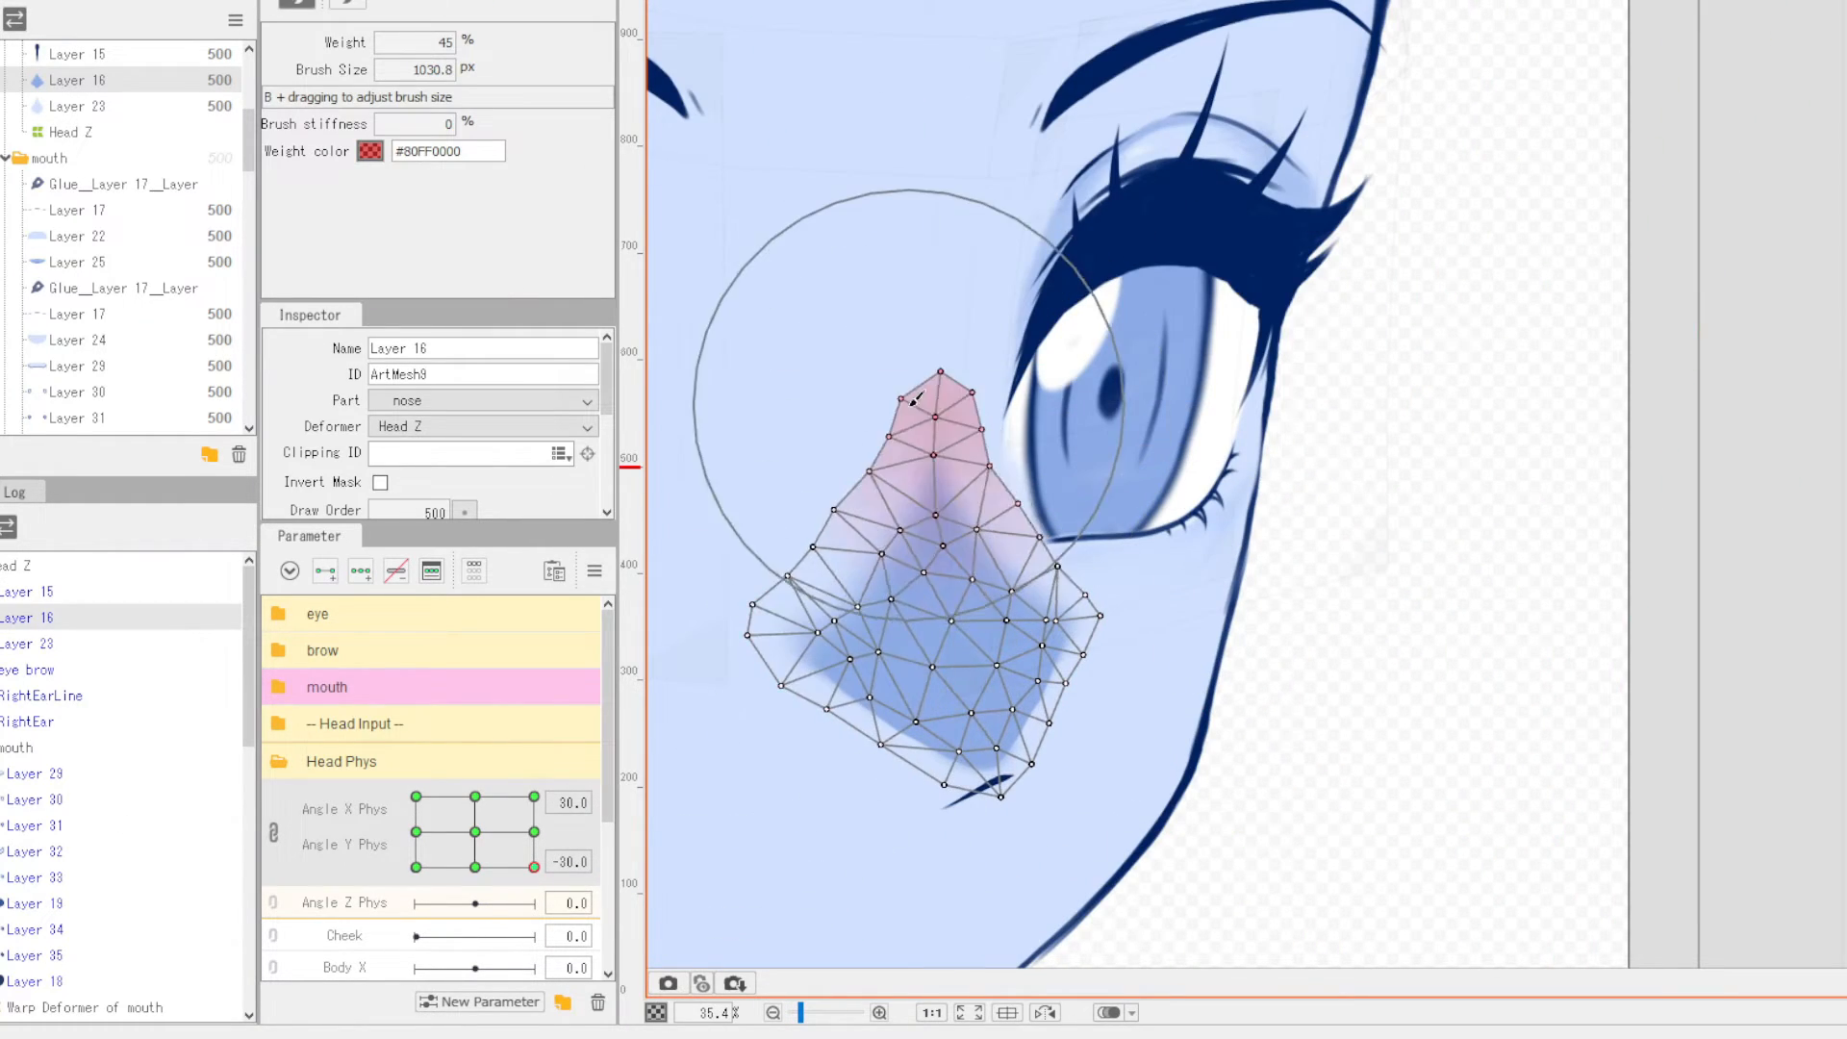
left_click(1608, 247)
- Fine-tune the placement and rotation of the nose layers at the Angle Y Phys 30 corners and the 30, -30 corner
left_click_drag(534, 867, 528, 825)
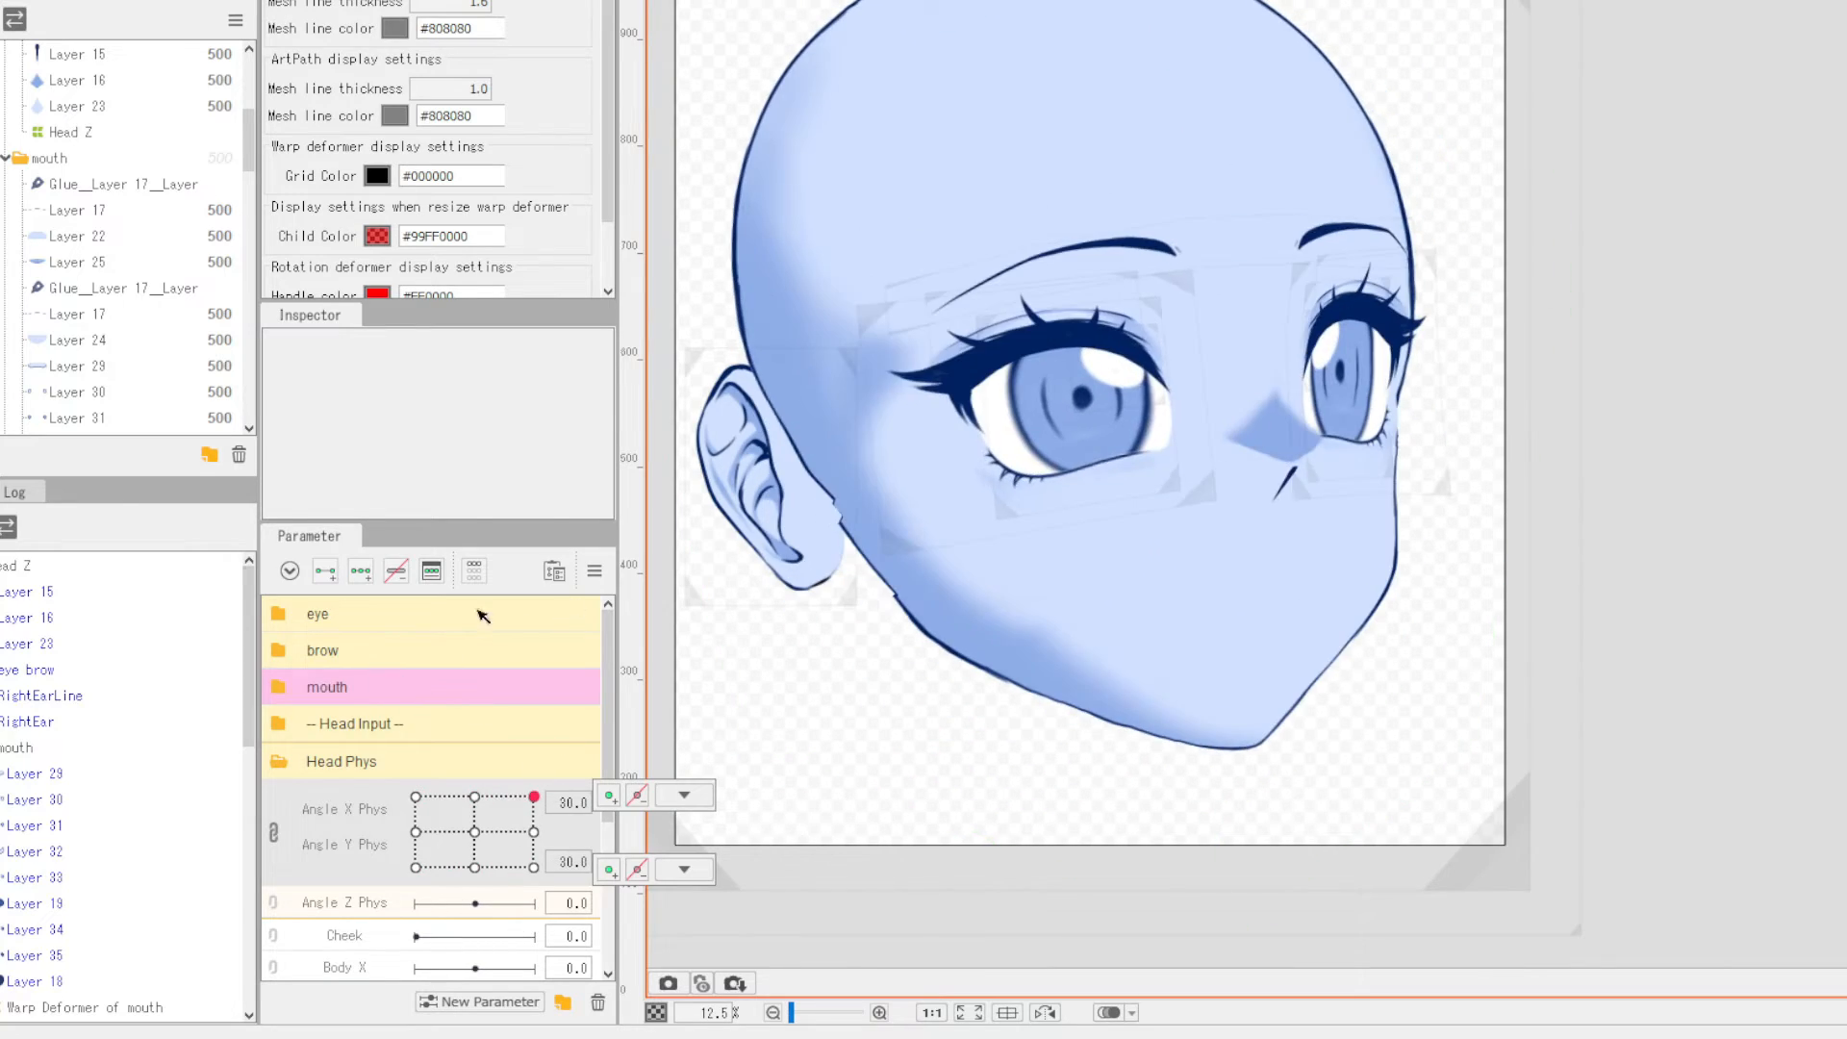
left_click(1241, 529)
scroll(1242, 530, "up", 4)
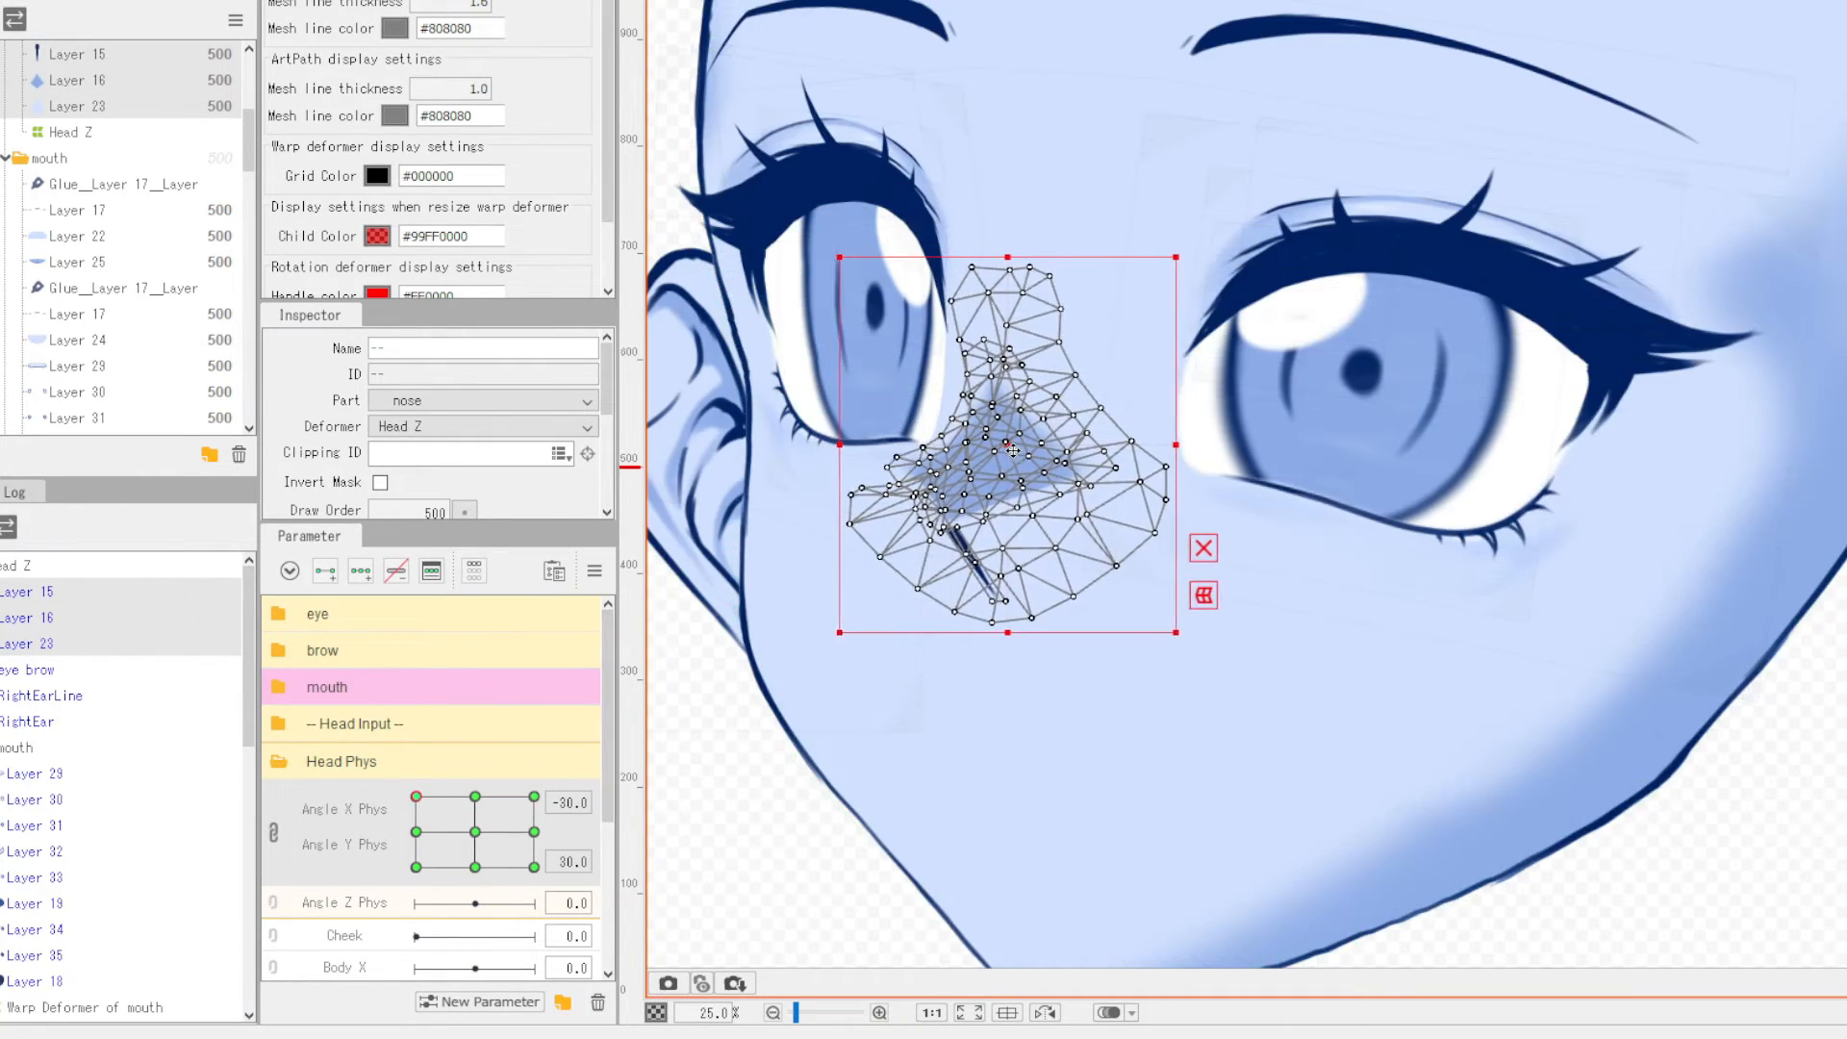
scroll(1597, 608, "down", 4)
scroll(1598, 608, "up", 6)
scroll(1597, 608, "down", 3)
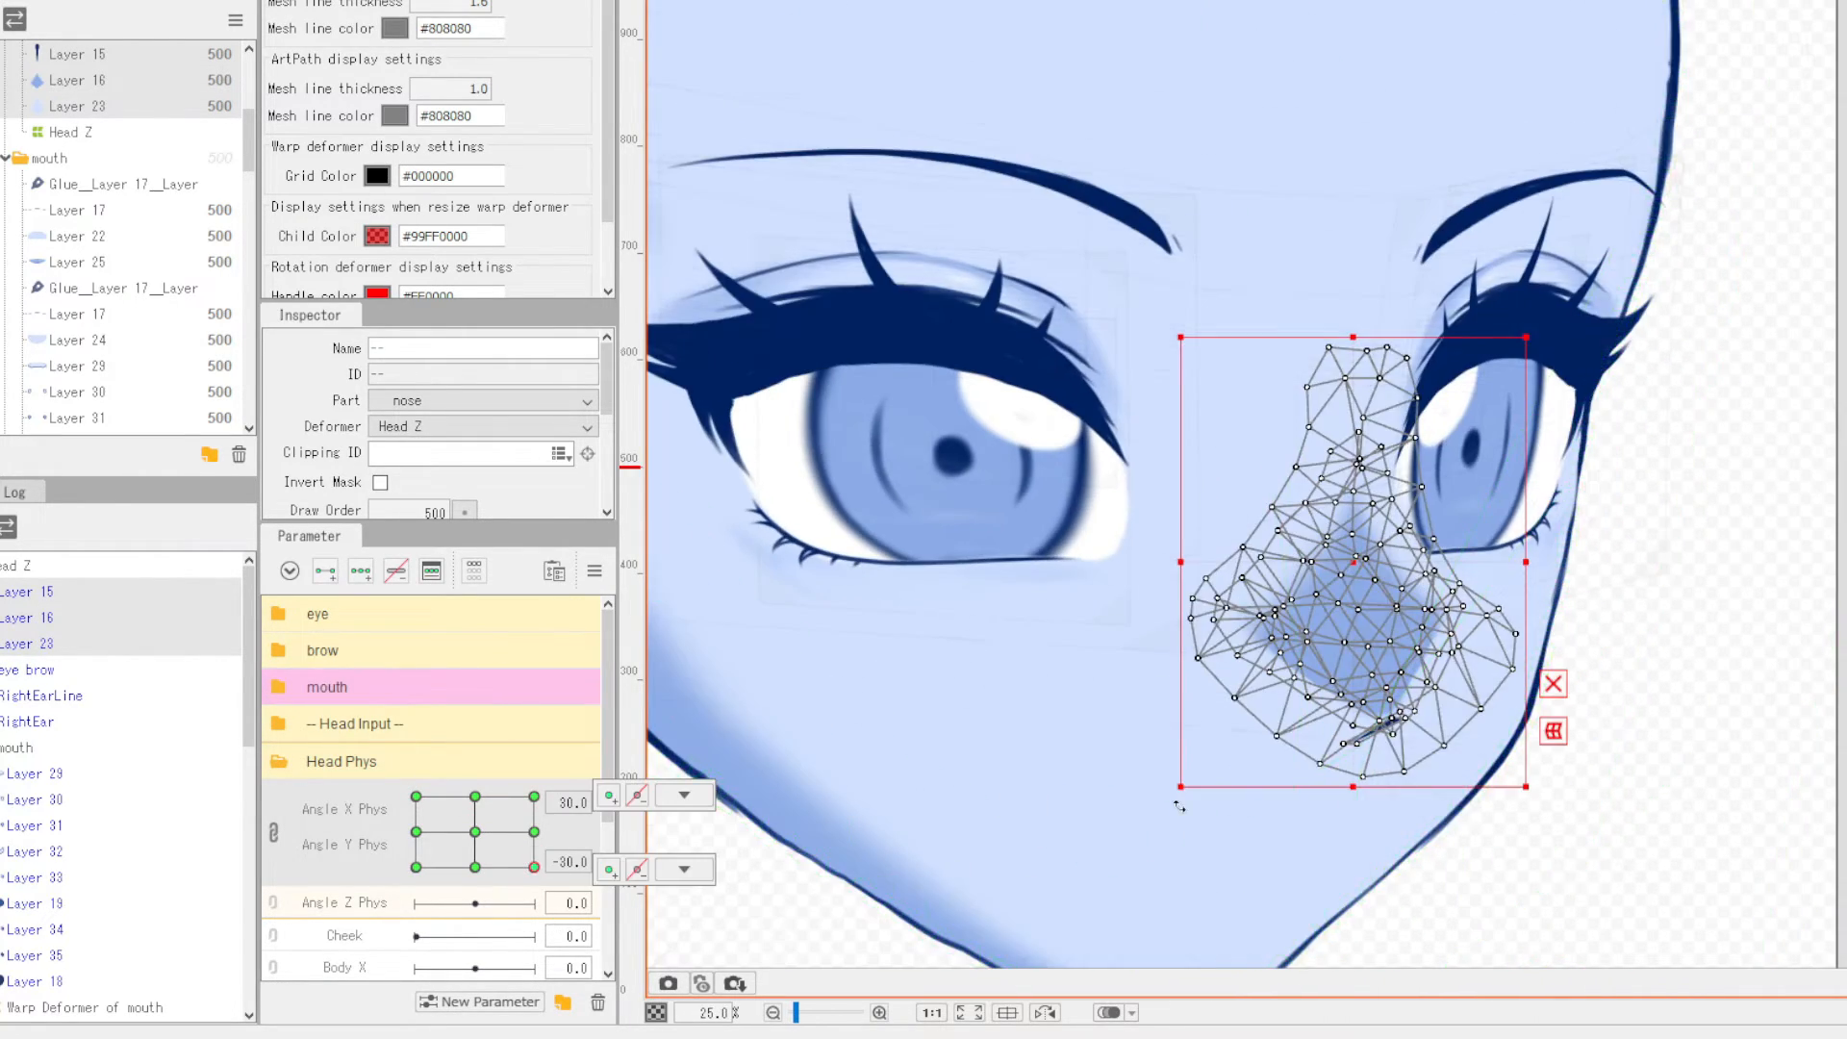
left_click(1179, 809)
scroll(1179, 809, "down", 3)
left_click(1053, 462)
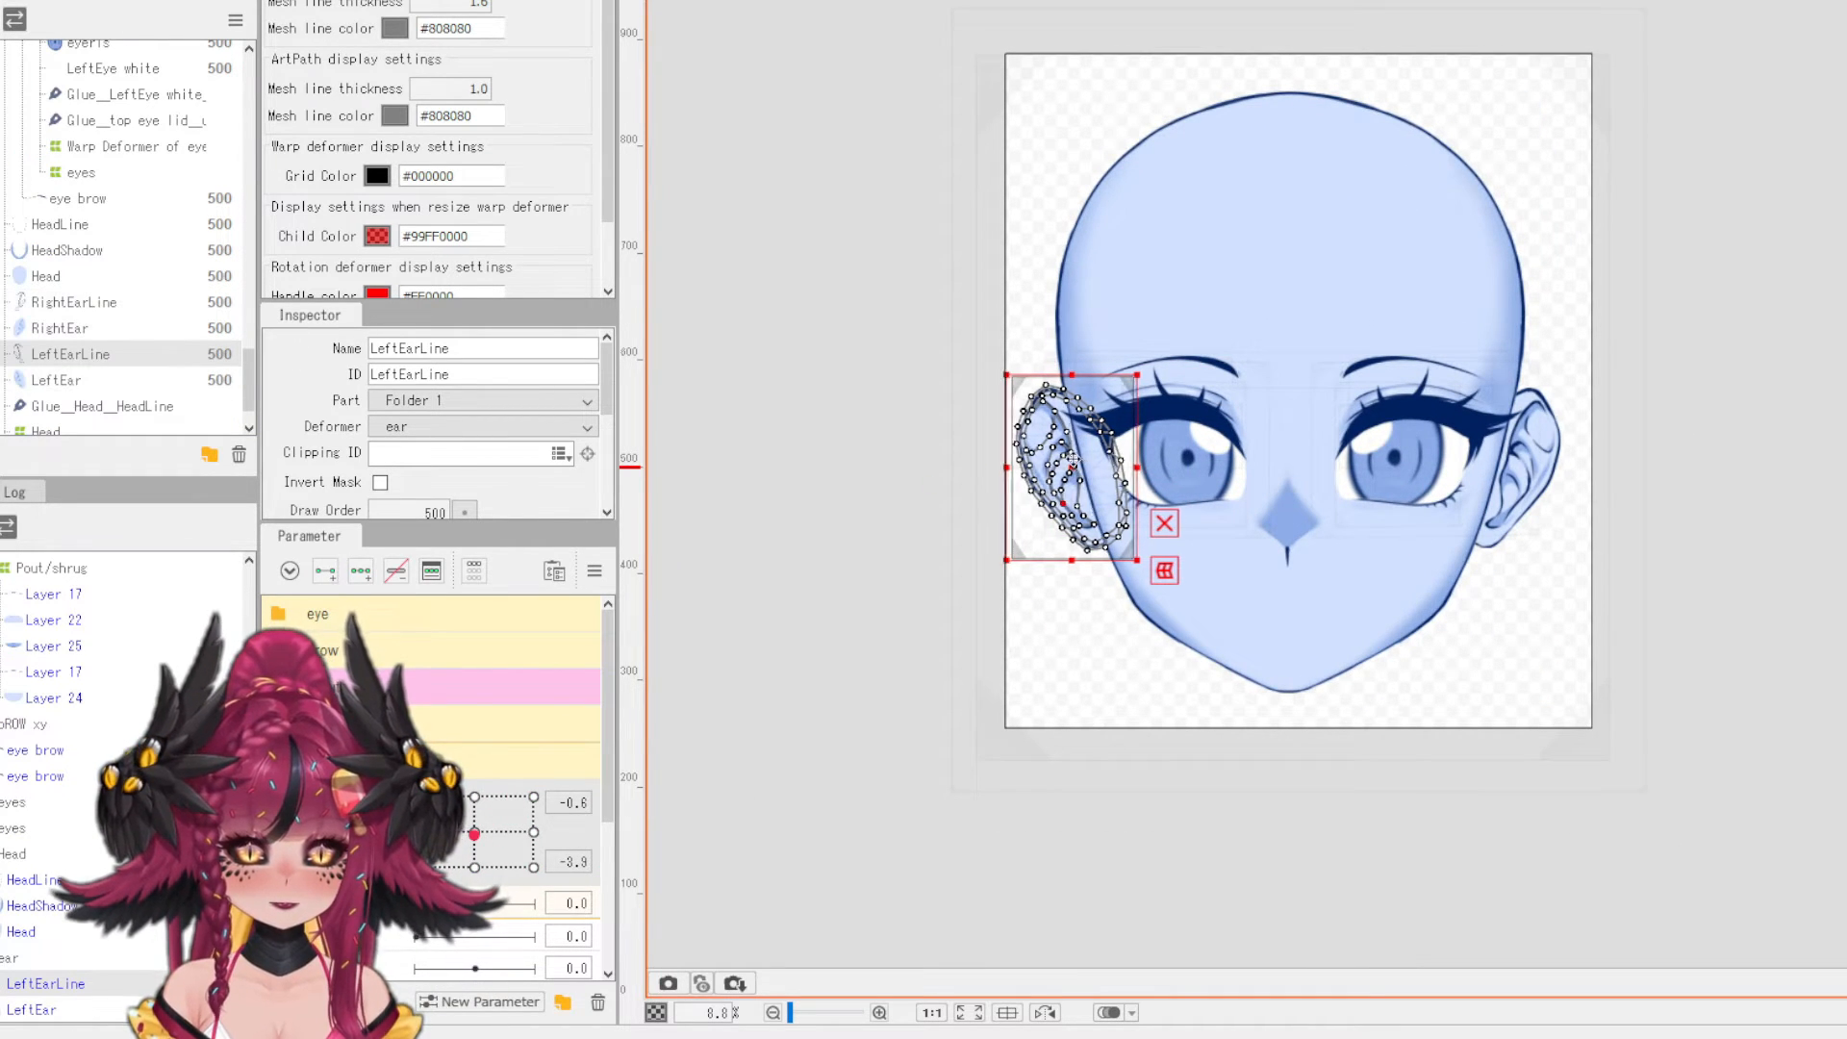
left_click_drag(1079, 502, 904, 472)
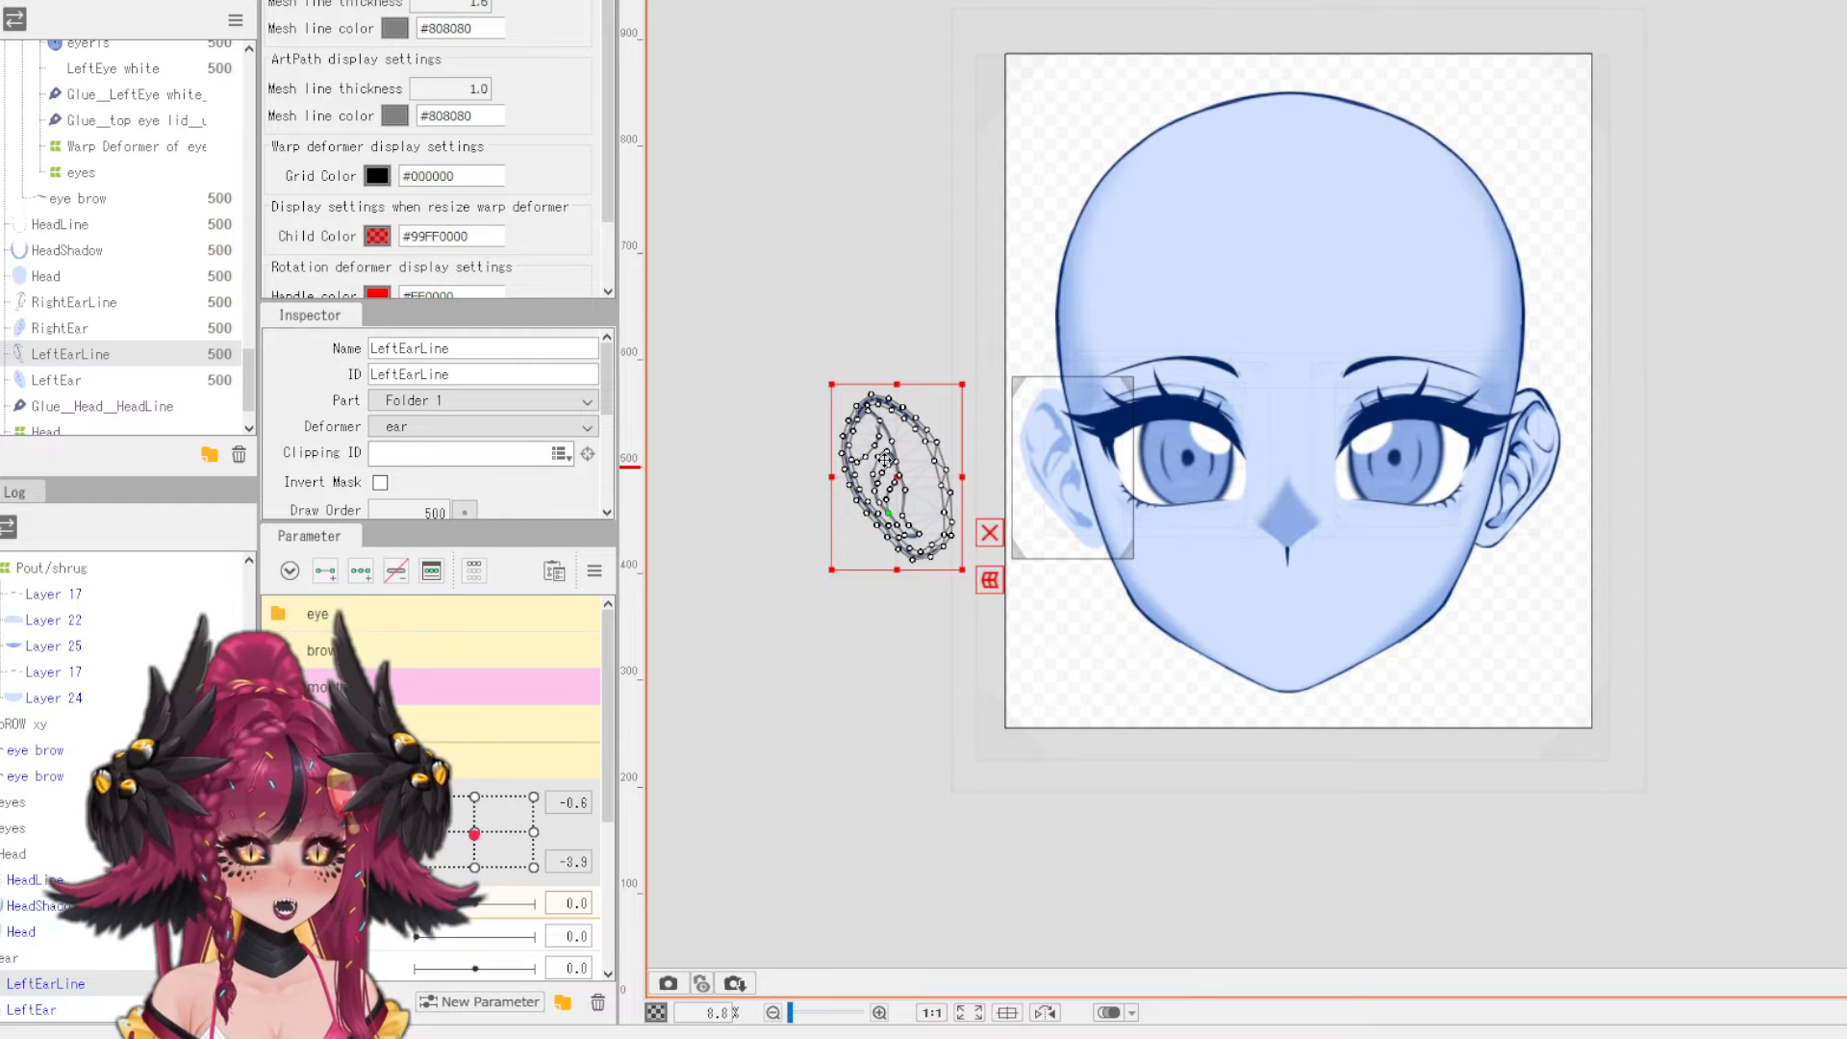
key("ctrl+z")
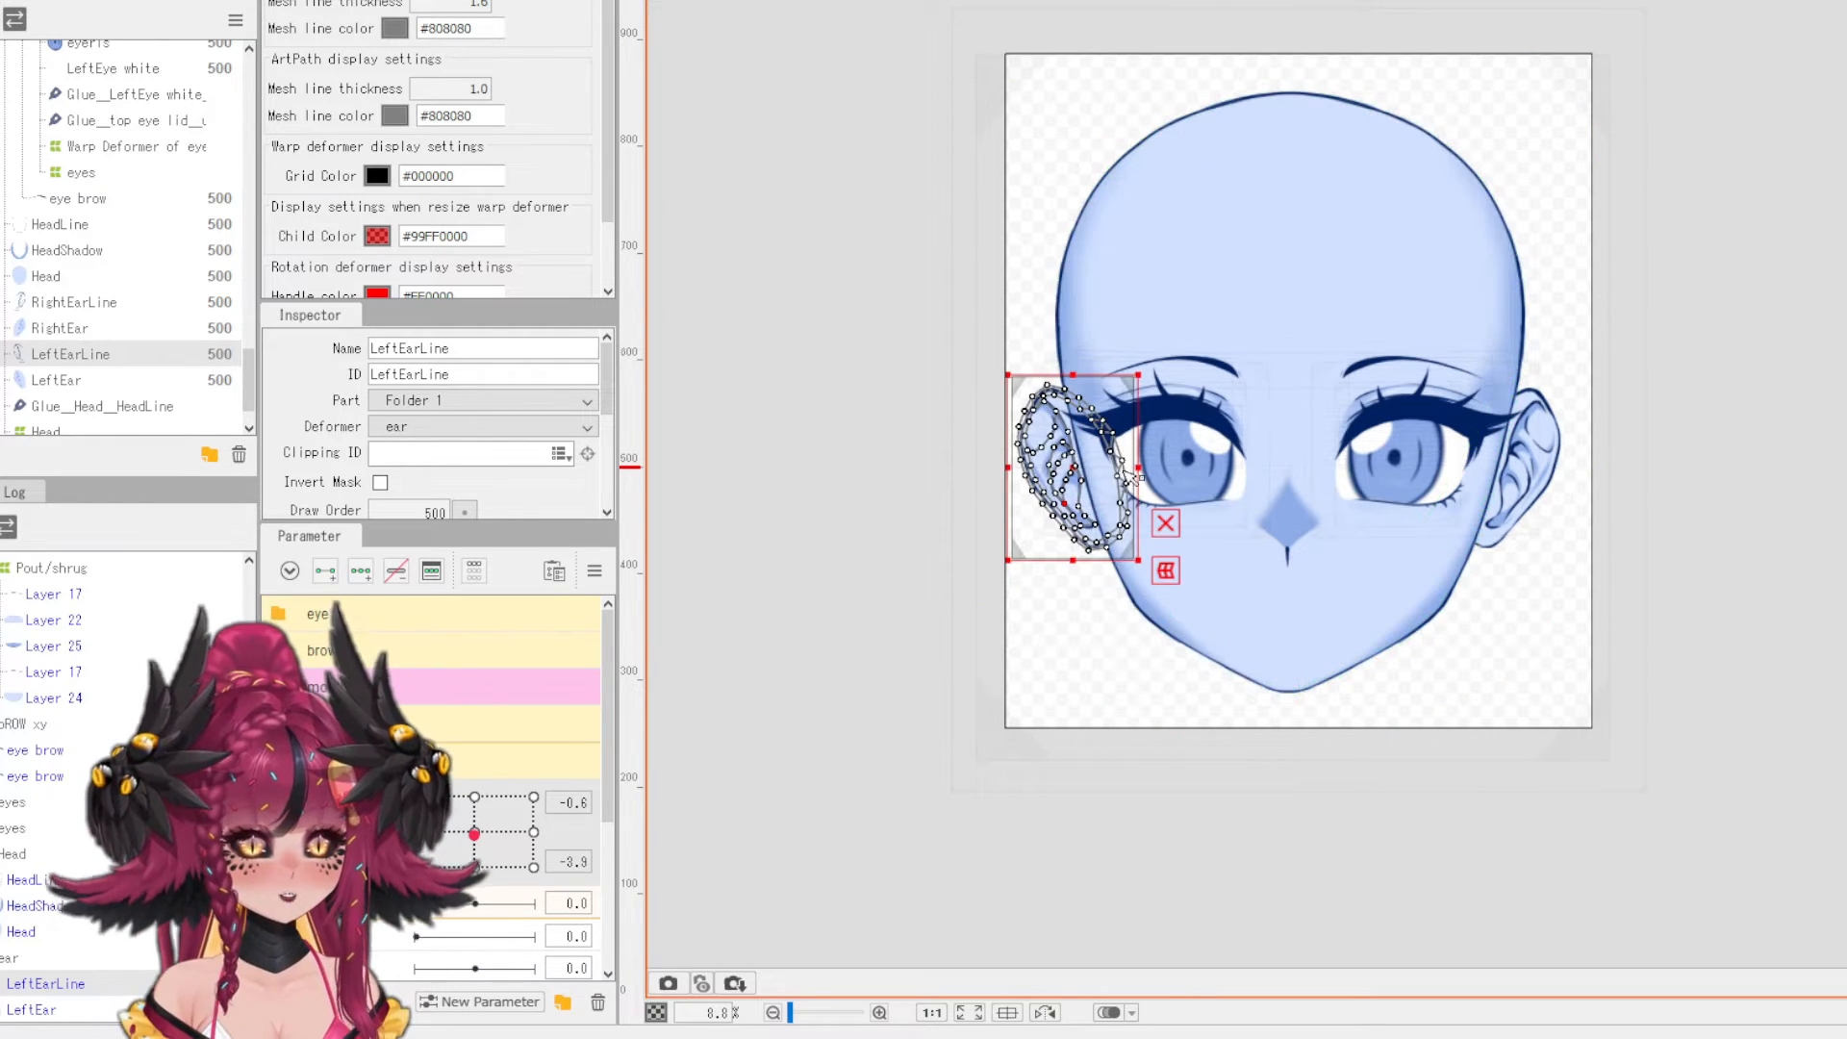
scroll(1124, 473, "up", 2)
scroll(48, 957, "down", 1)
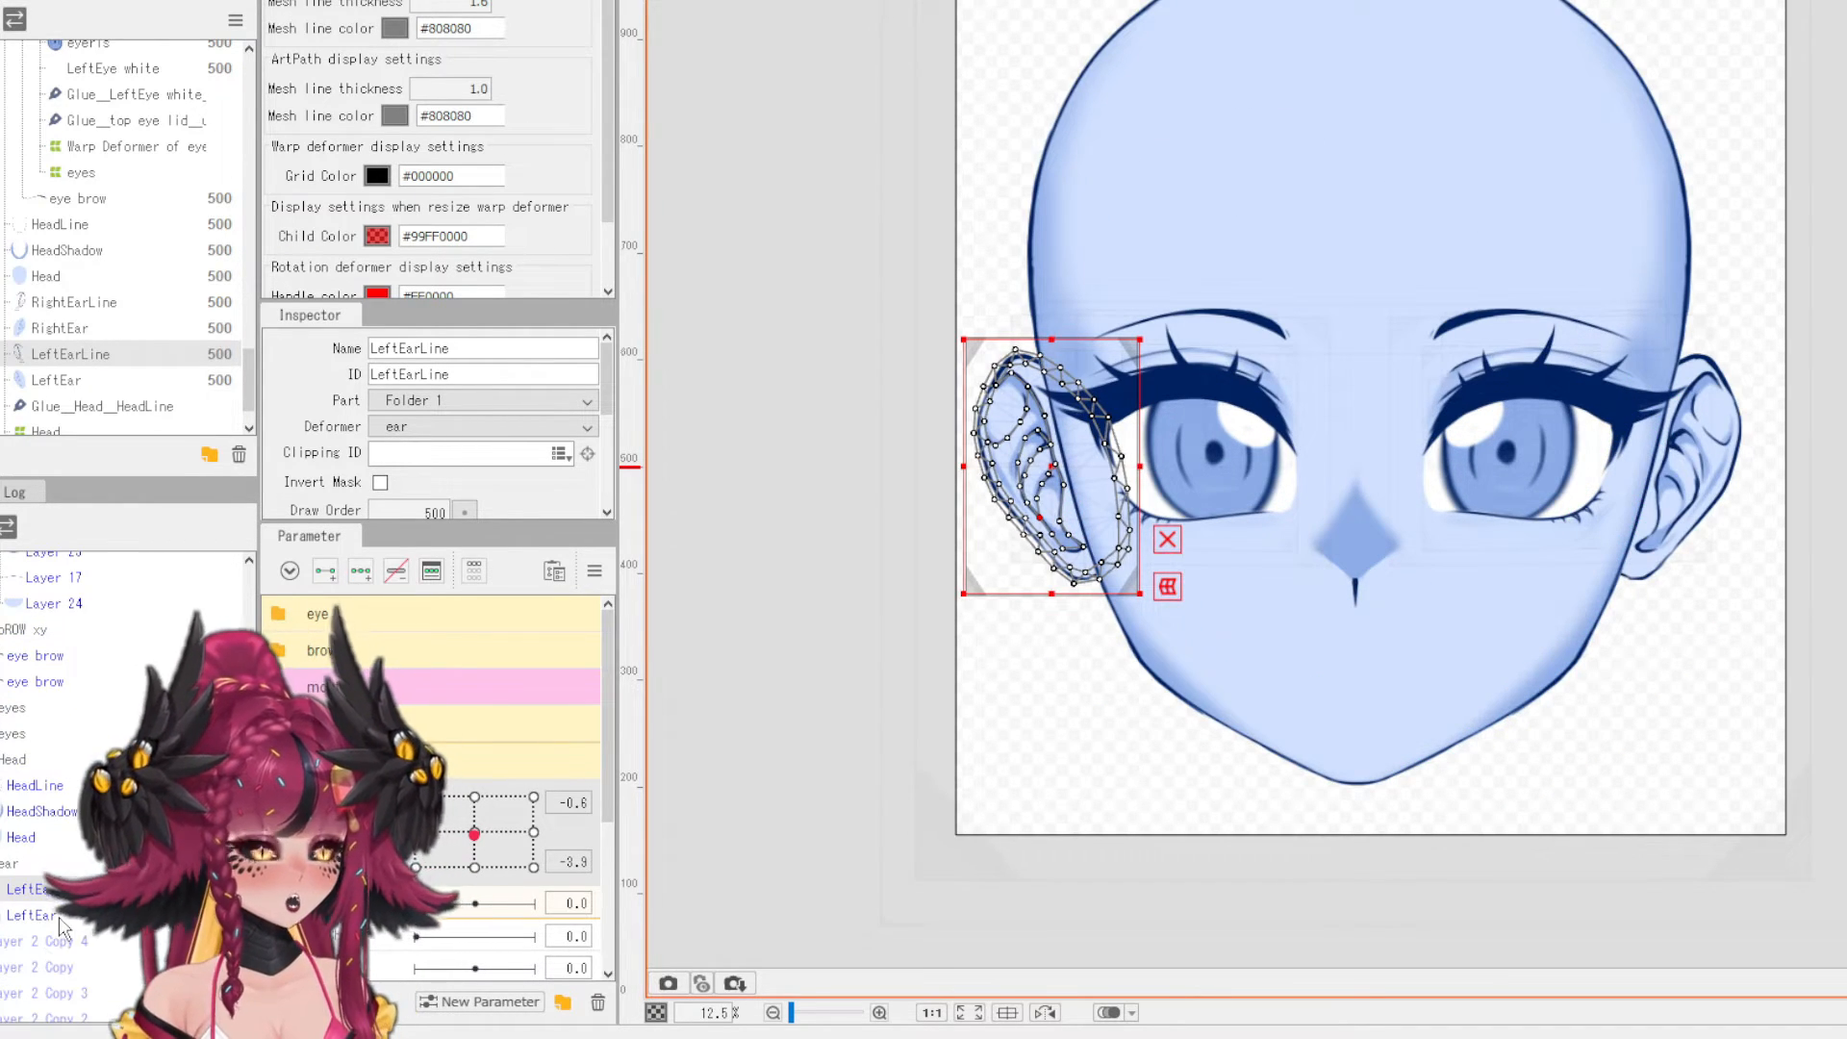
- Try to wrap LeftEarLine and LeftEar in a new parent warp deformer named eAR l xy with 4 × 4 Bezier divisions
left_click(60, 922, "ctrl")
scroll(1290, 289, "up", 2)
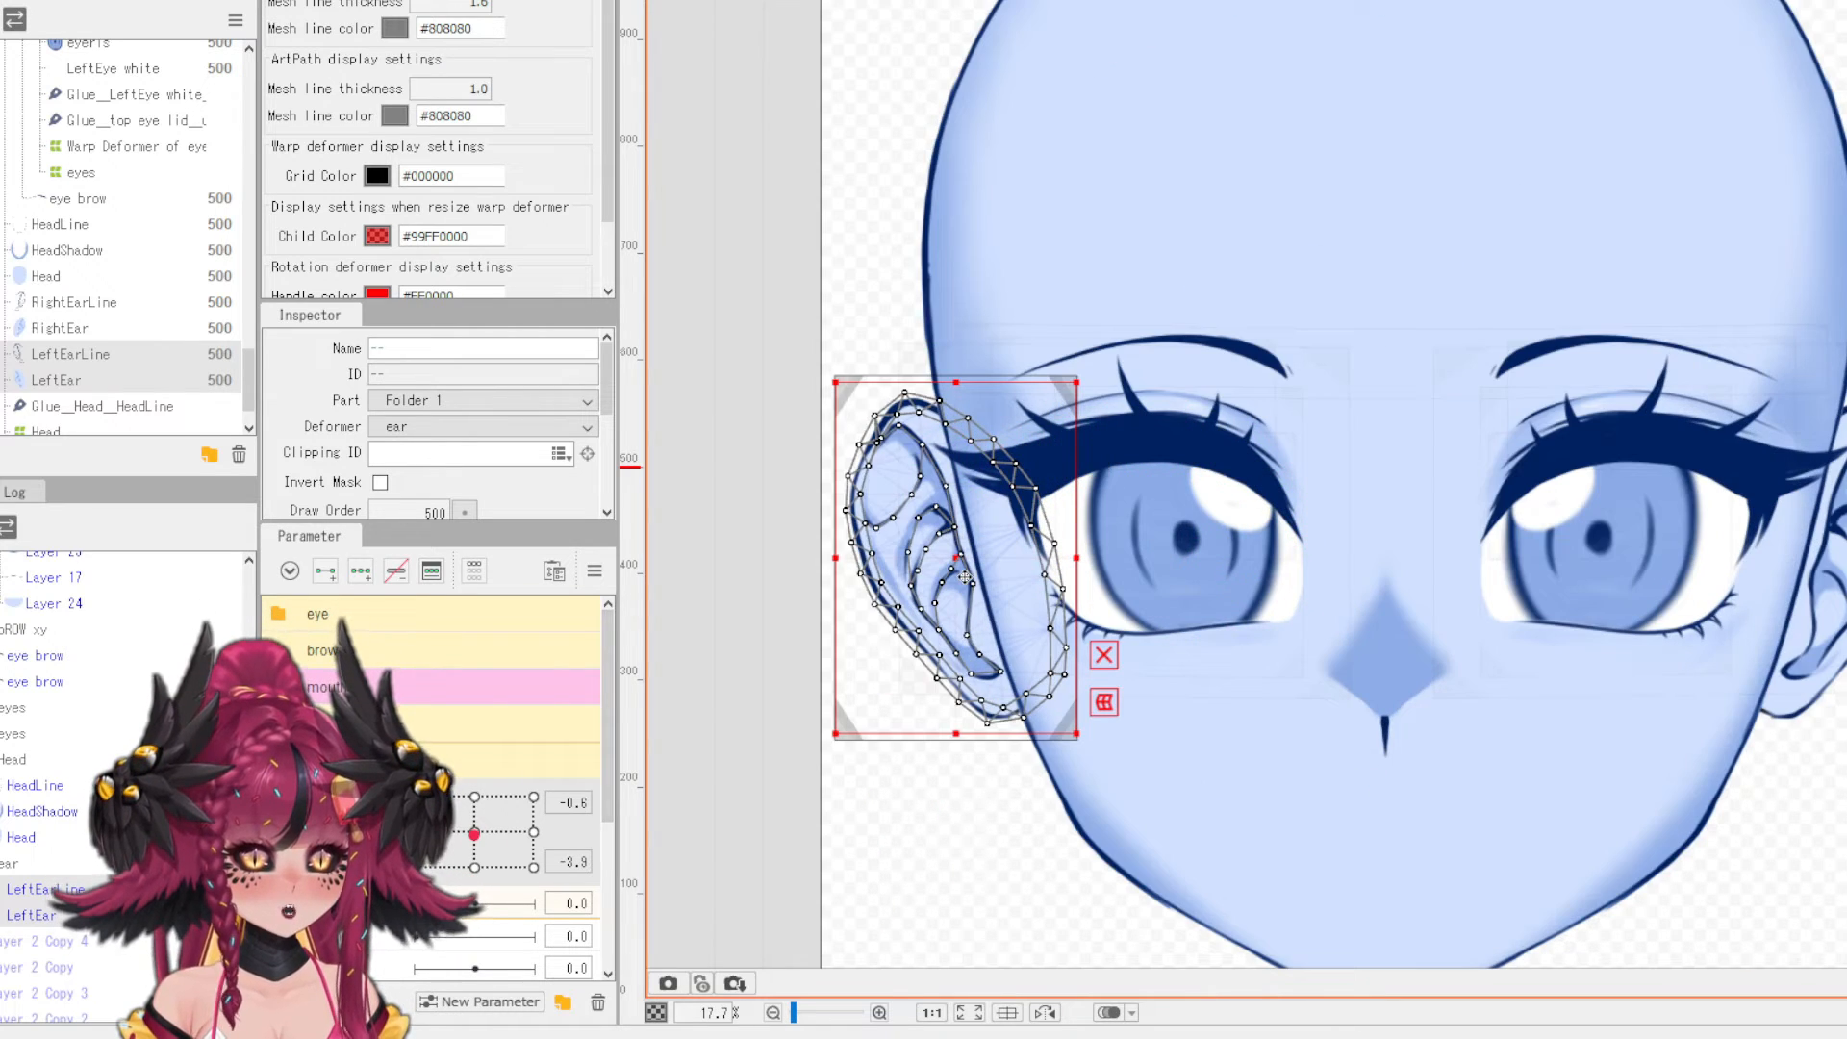
left_click(14, 869)
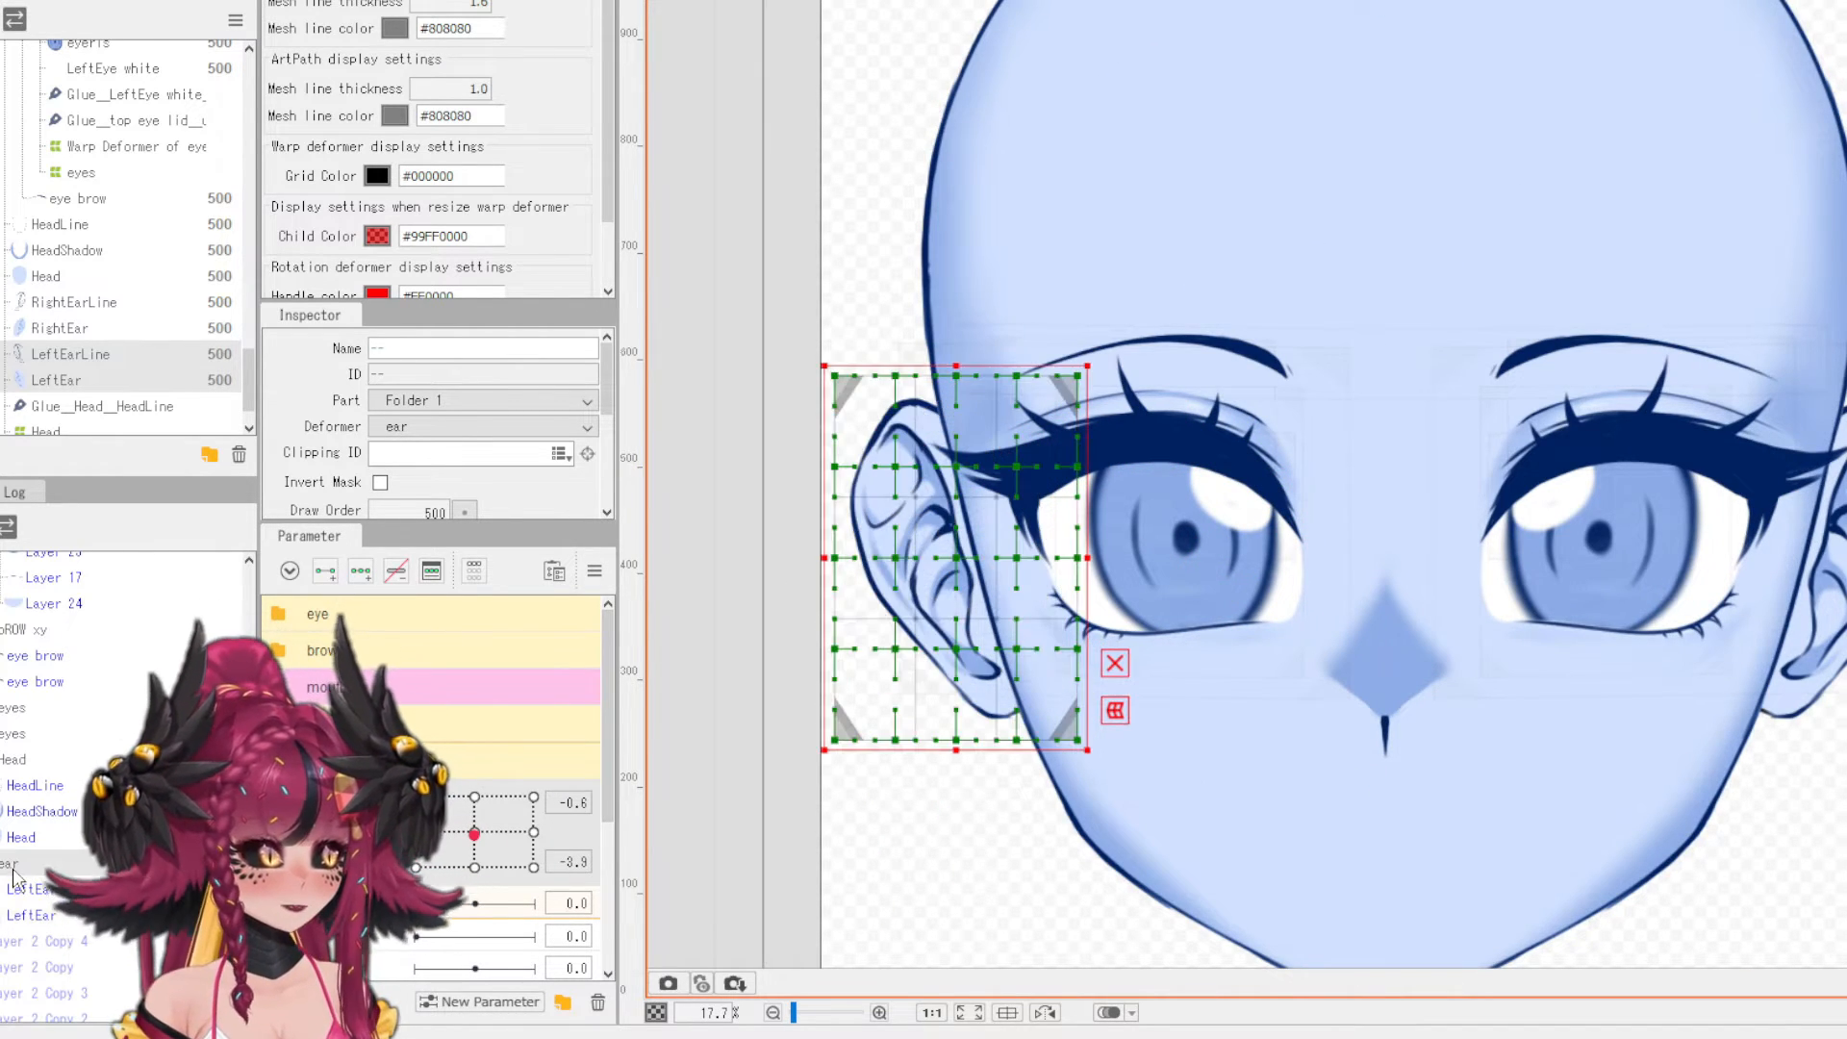
left_click(19, 890)
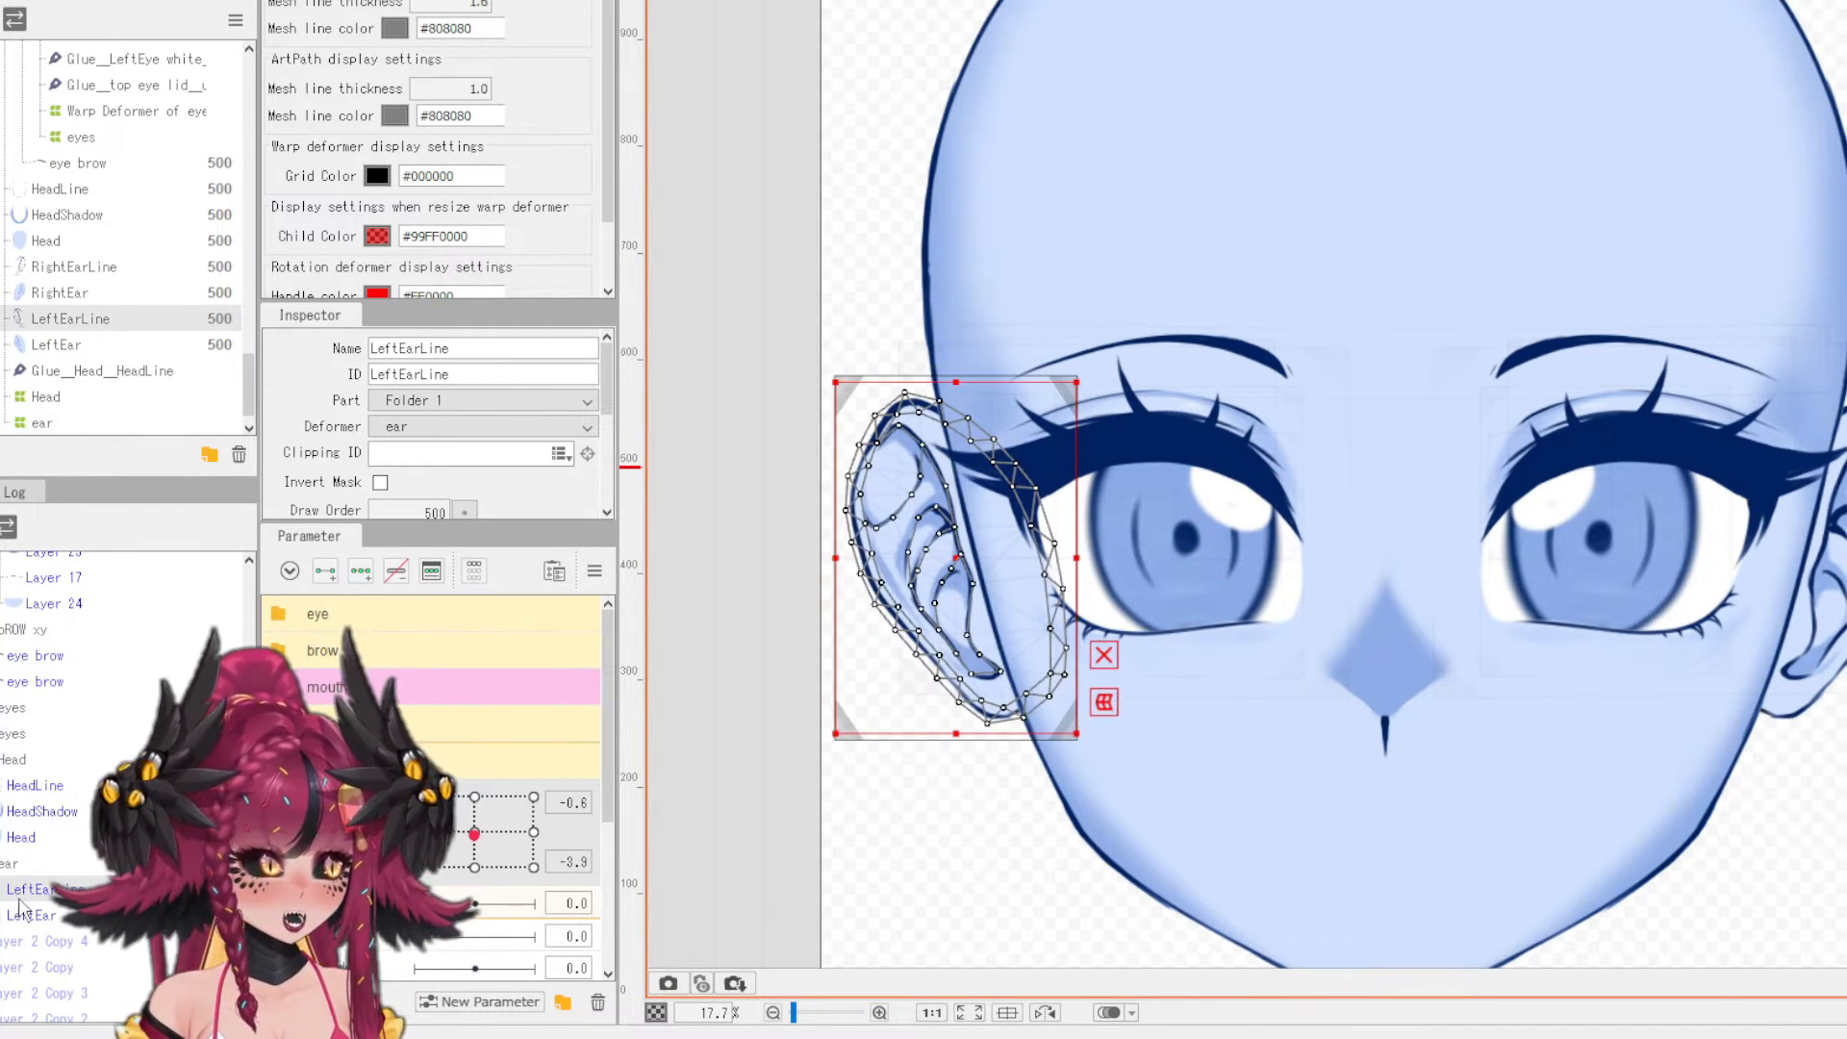
left_click(29, 915, "ctrl")
key("ctrl+shift+w")
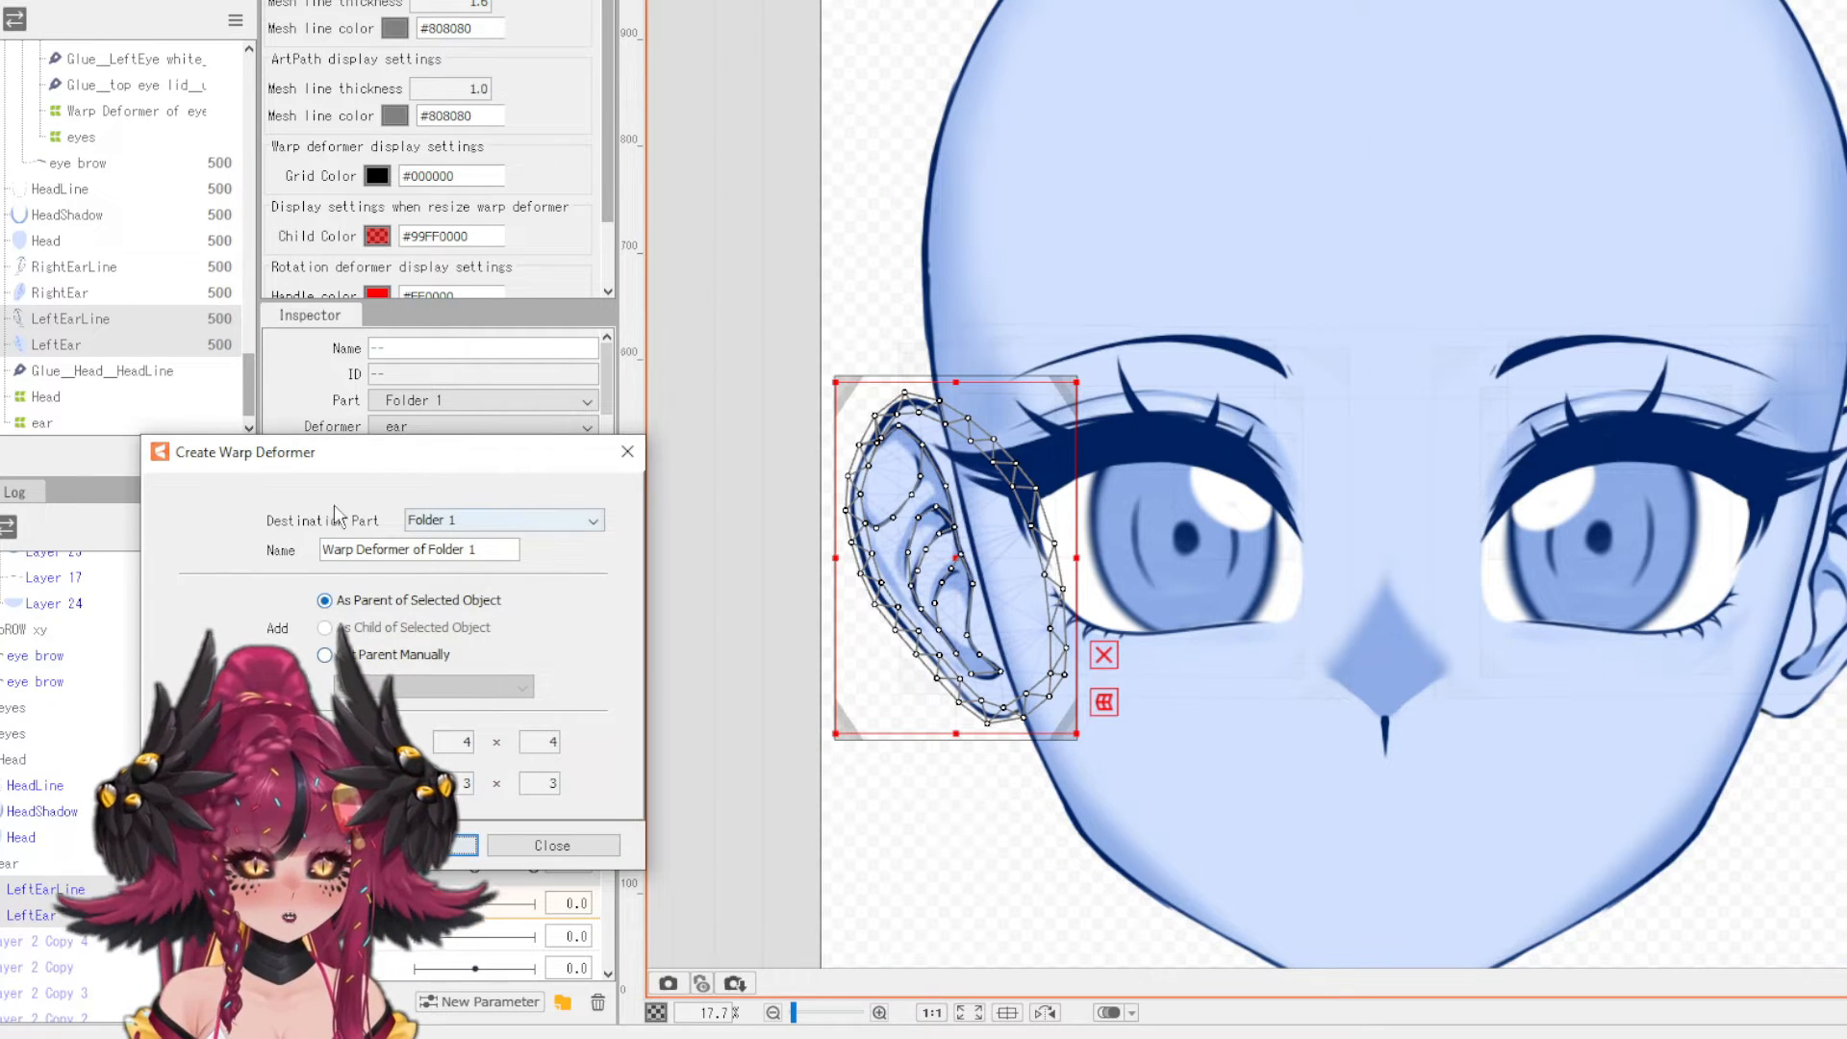
left_click_drag(479, 459, 1093, 309)
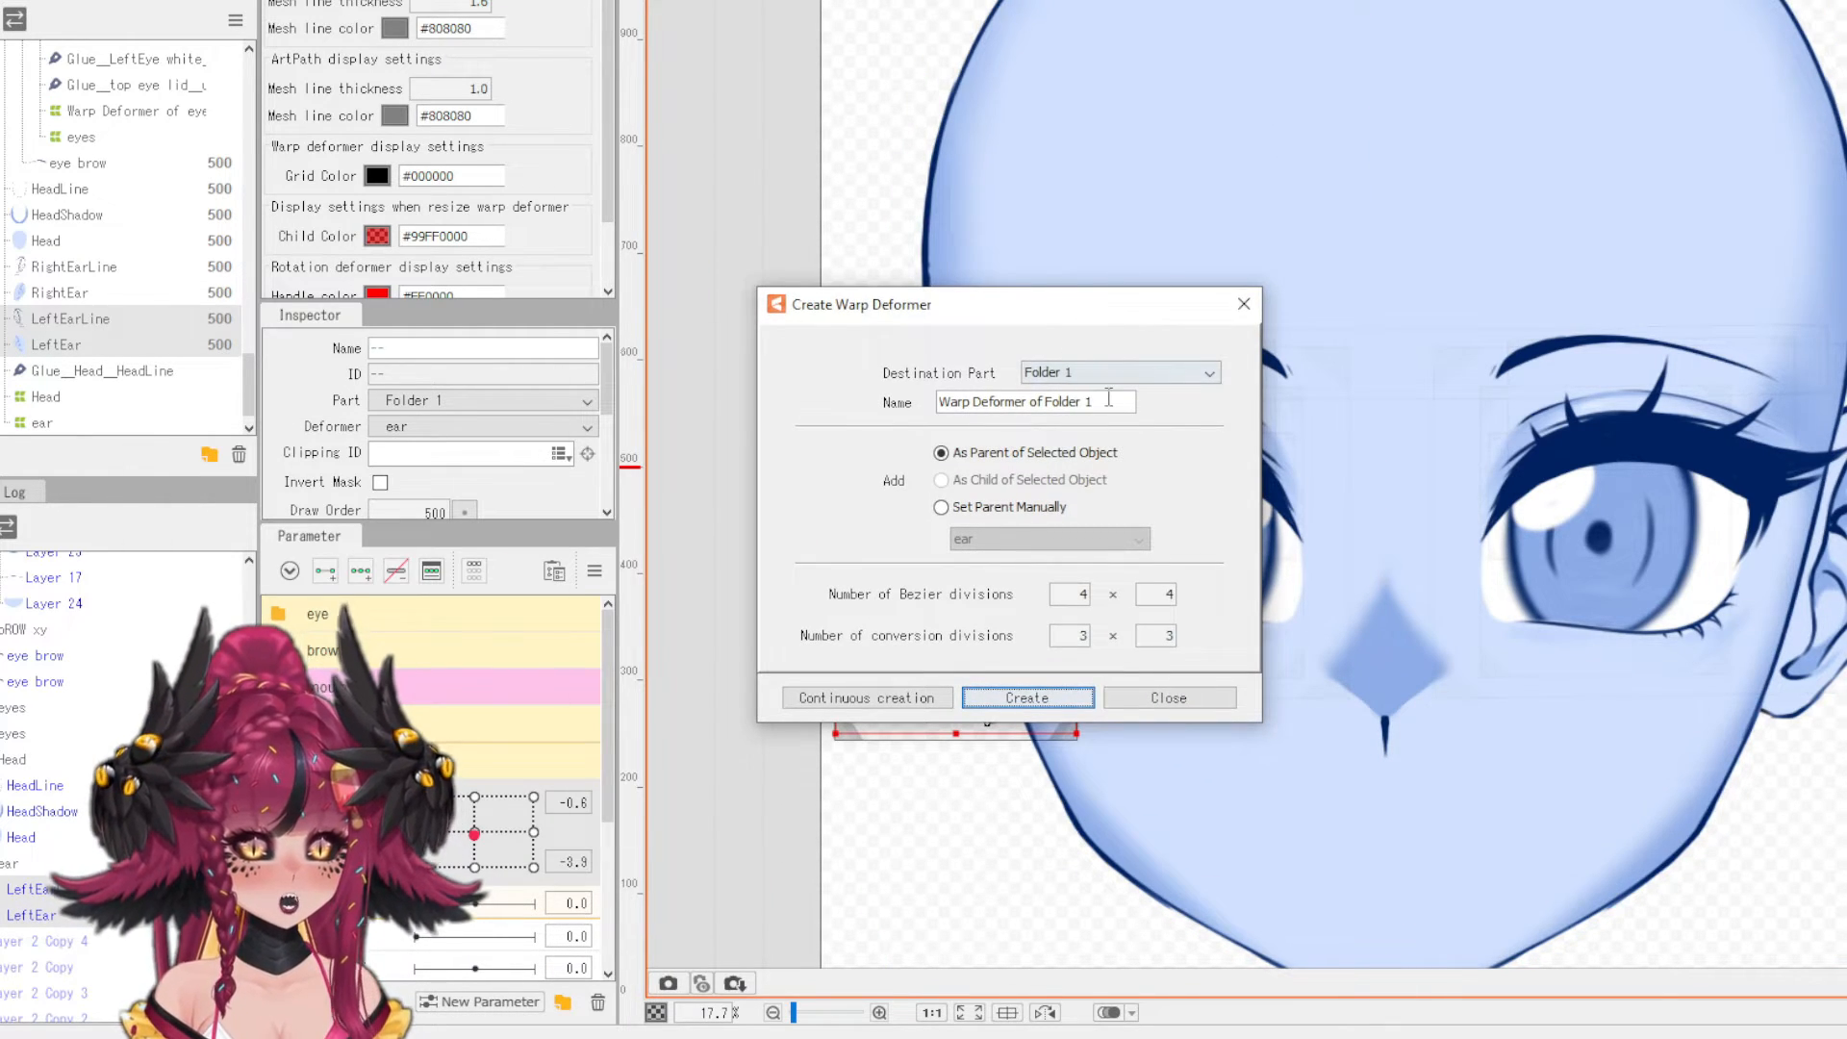
key("Tab")
type("eAR ")
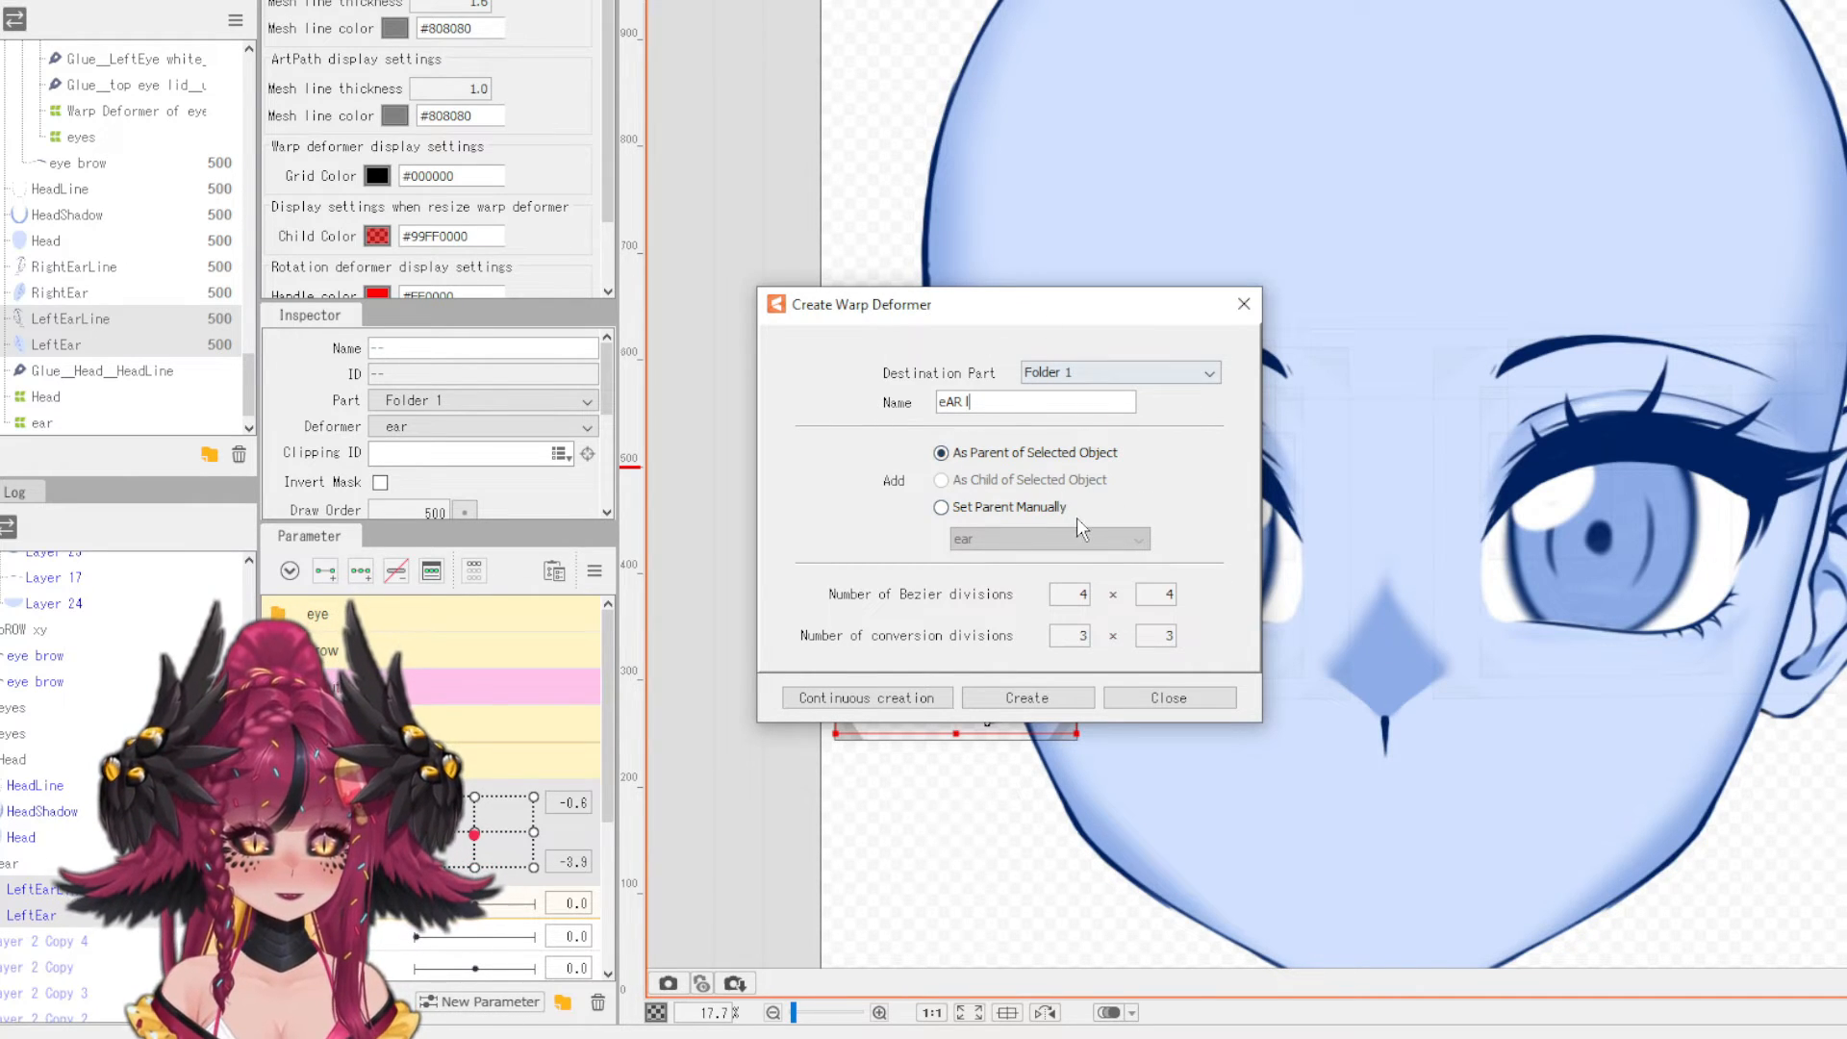
type("l xy")
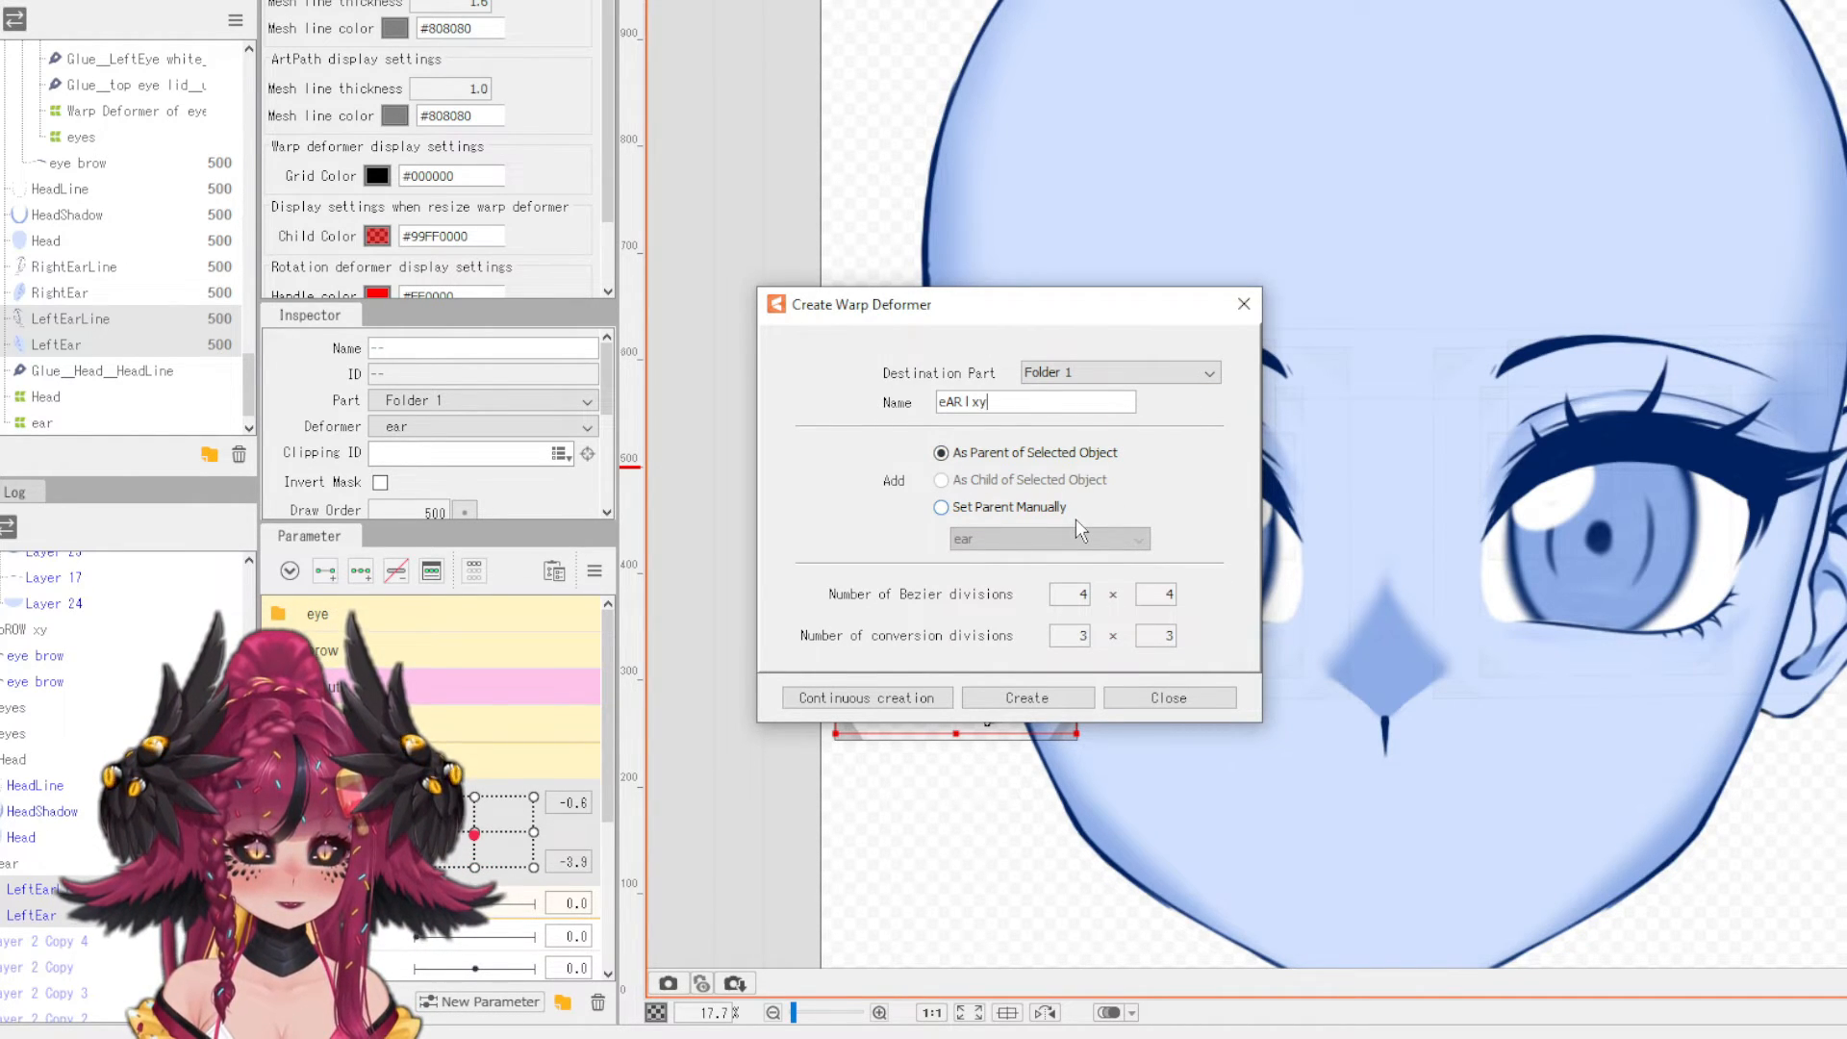
left_click(1027, 699)
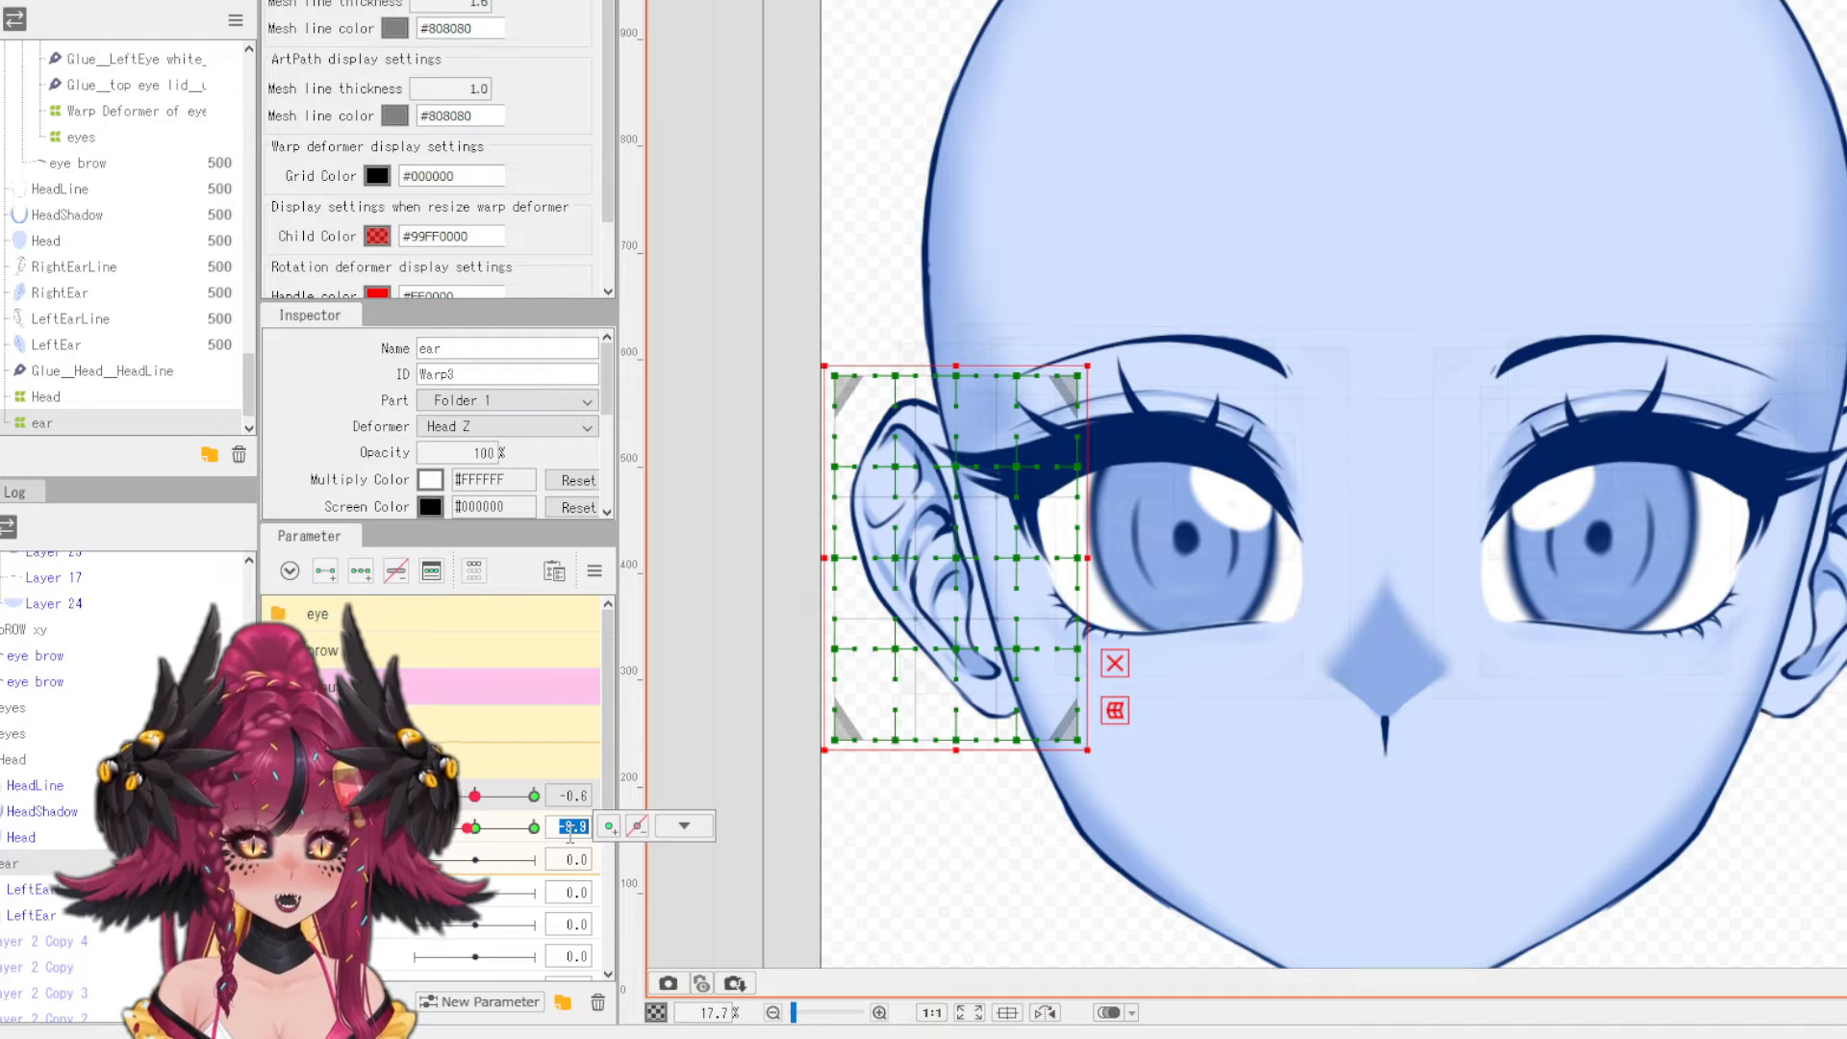
- At Angle X Phys -30 and Angle Y Phys 0, compress the ear warp deformer horizontally to tuck the ear behind the face
left_click(567, 795)
key("Return")
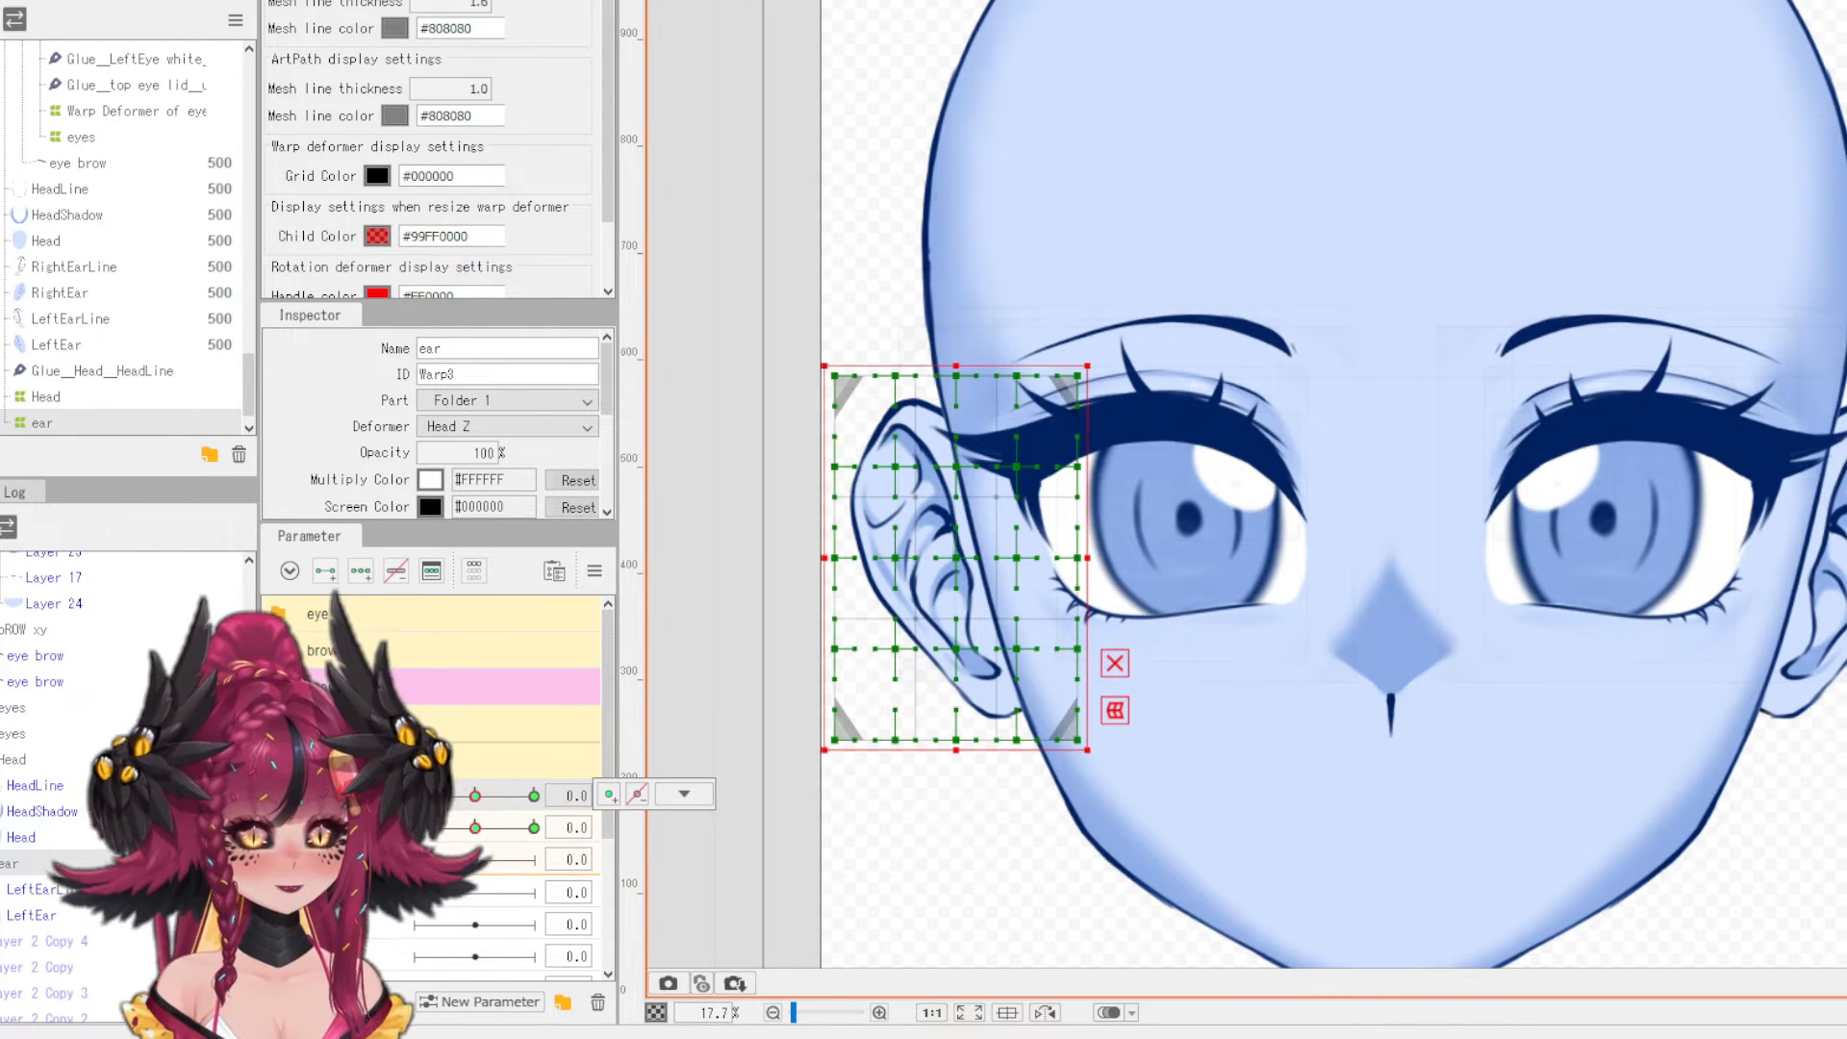
left_click_drag(501, 795, 416, 796)
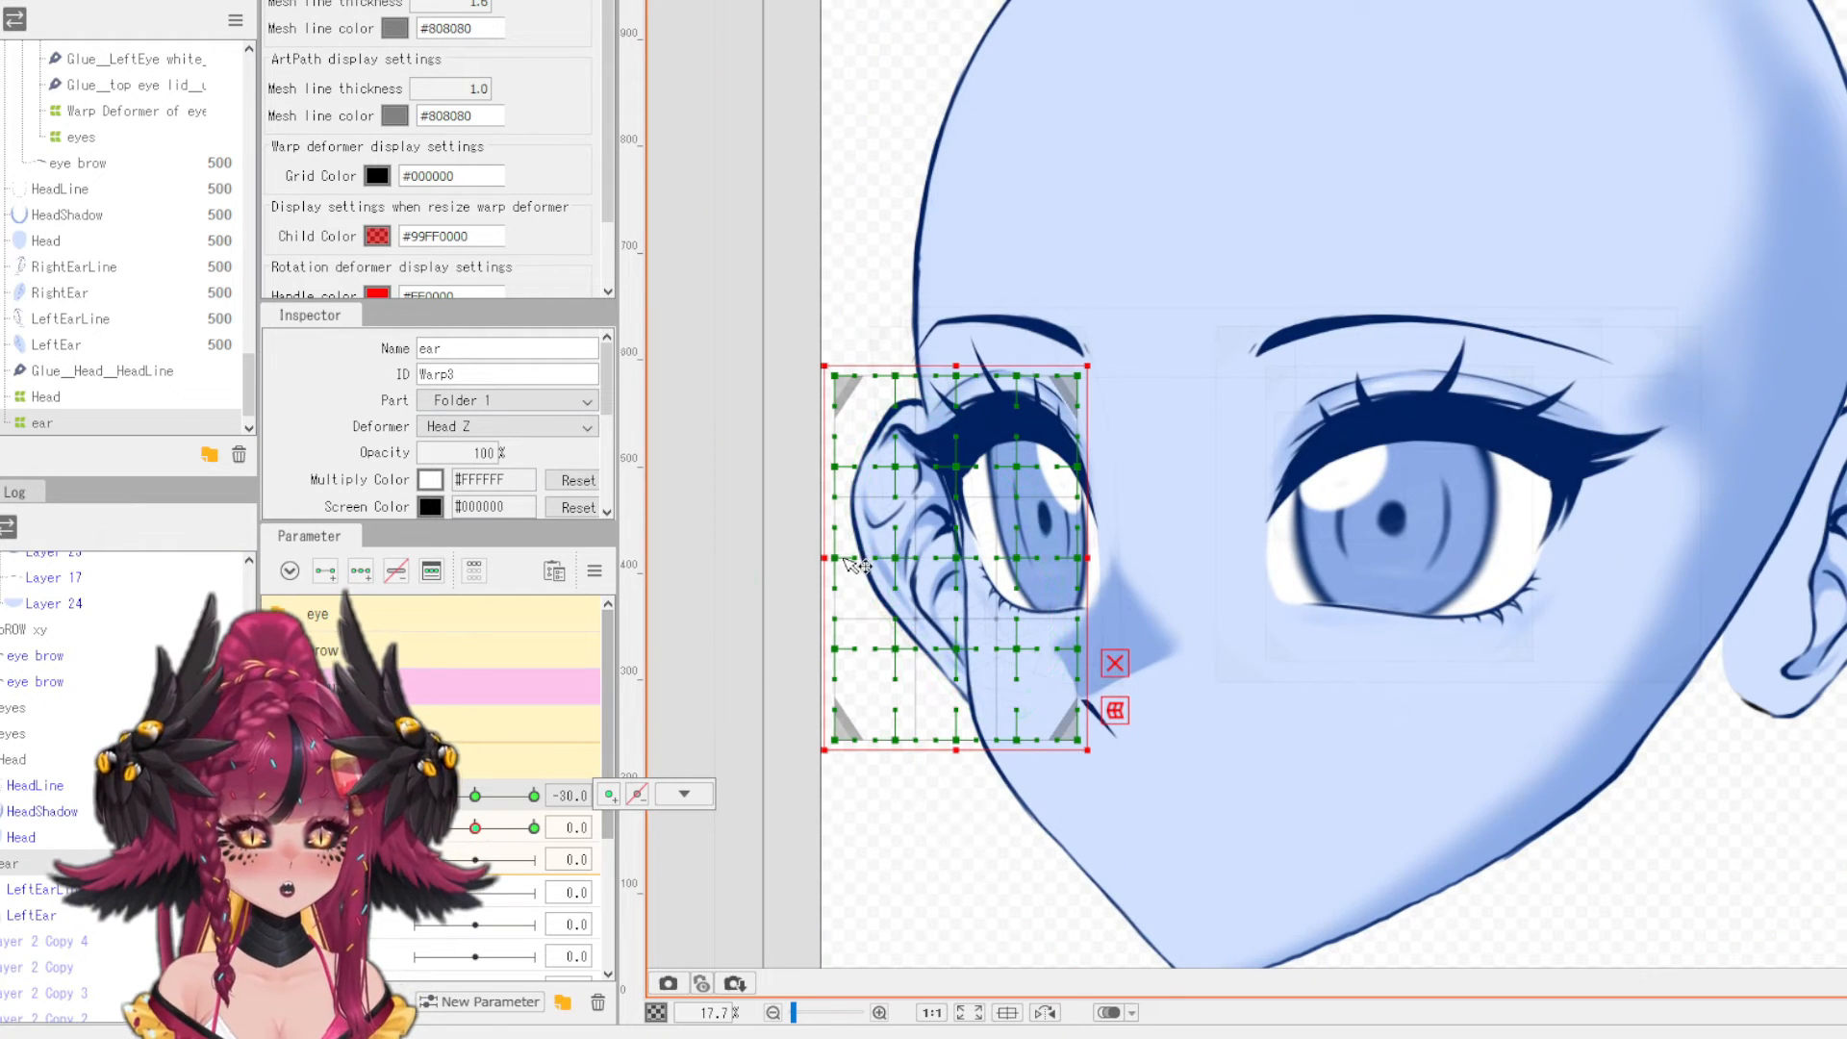
left_click_drag(837, 563, 871, 545)
key("ctrl+z")
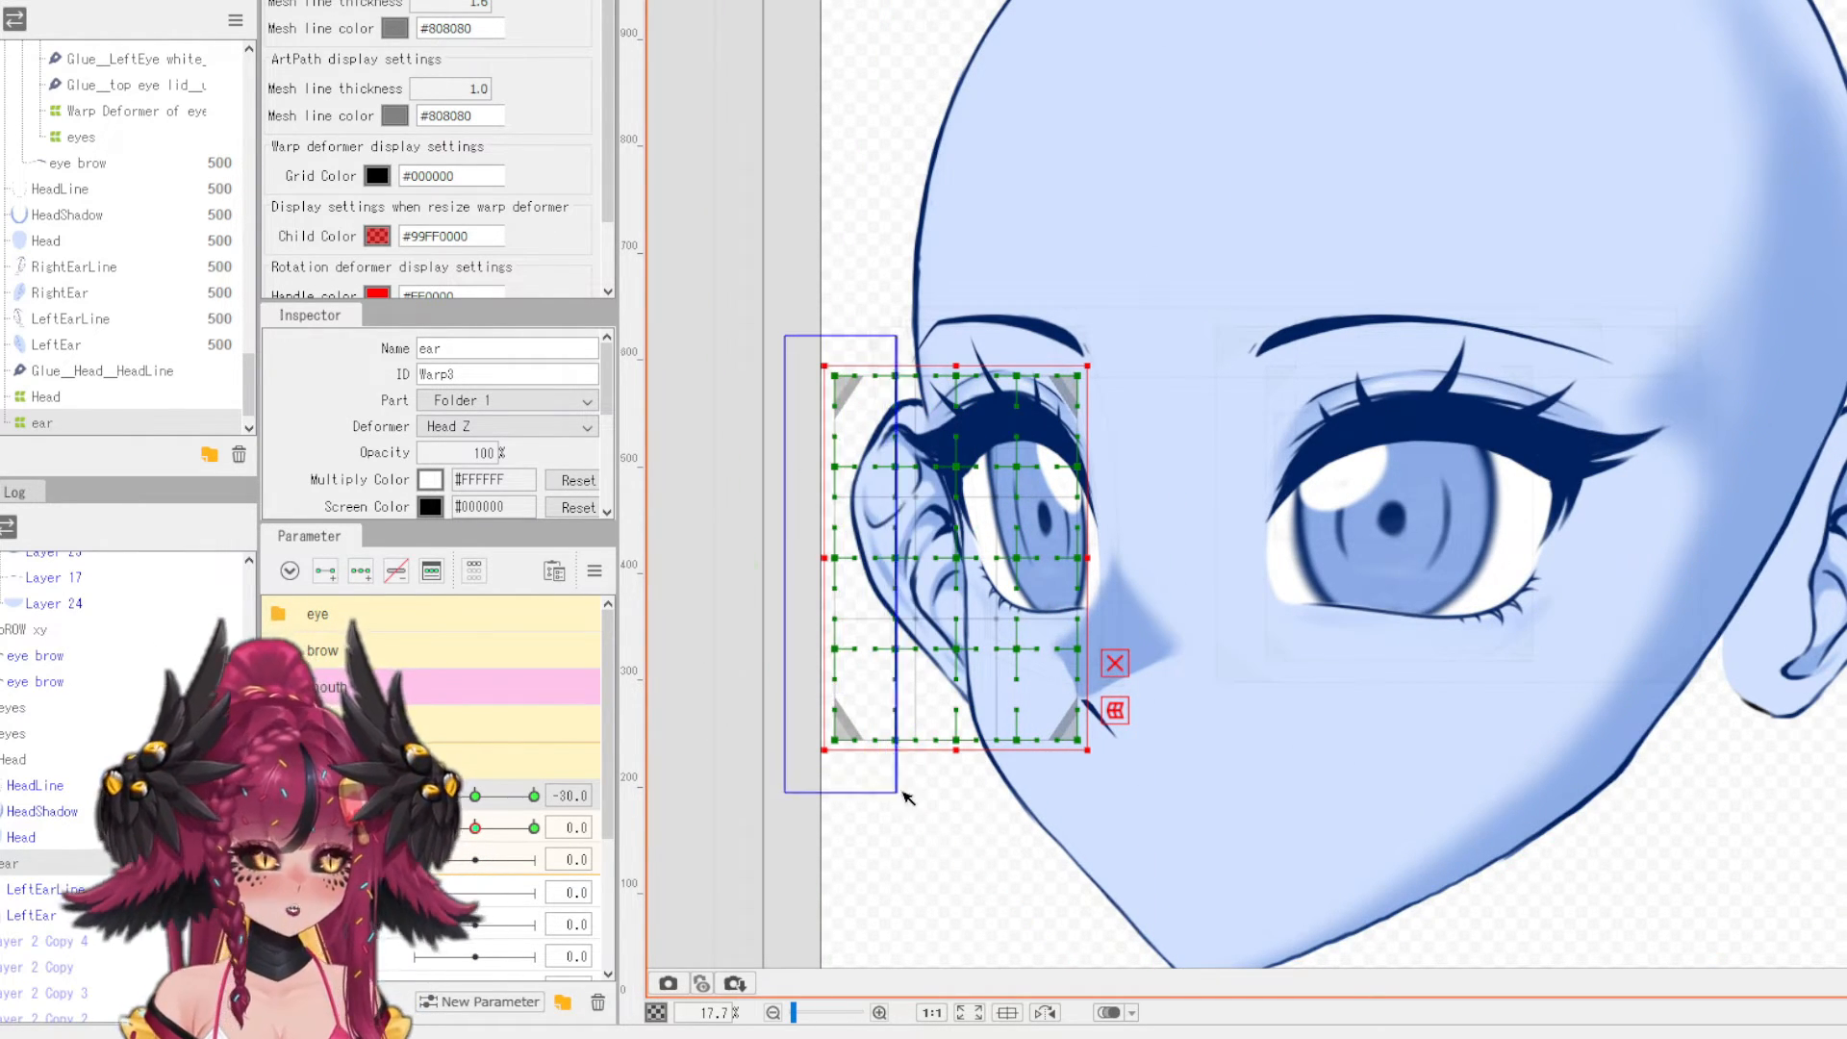
left_click_drag(938, 787, 929, 778)
left_click_drag(826, 566, 874, 563)
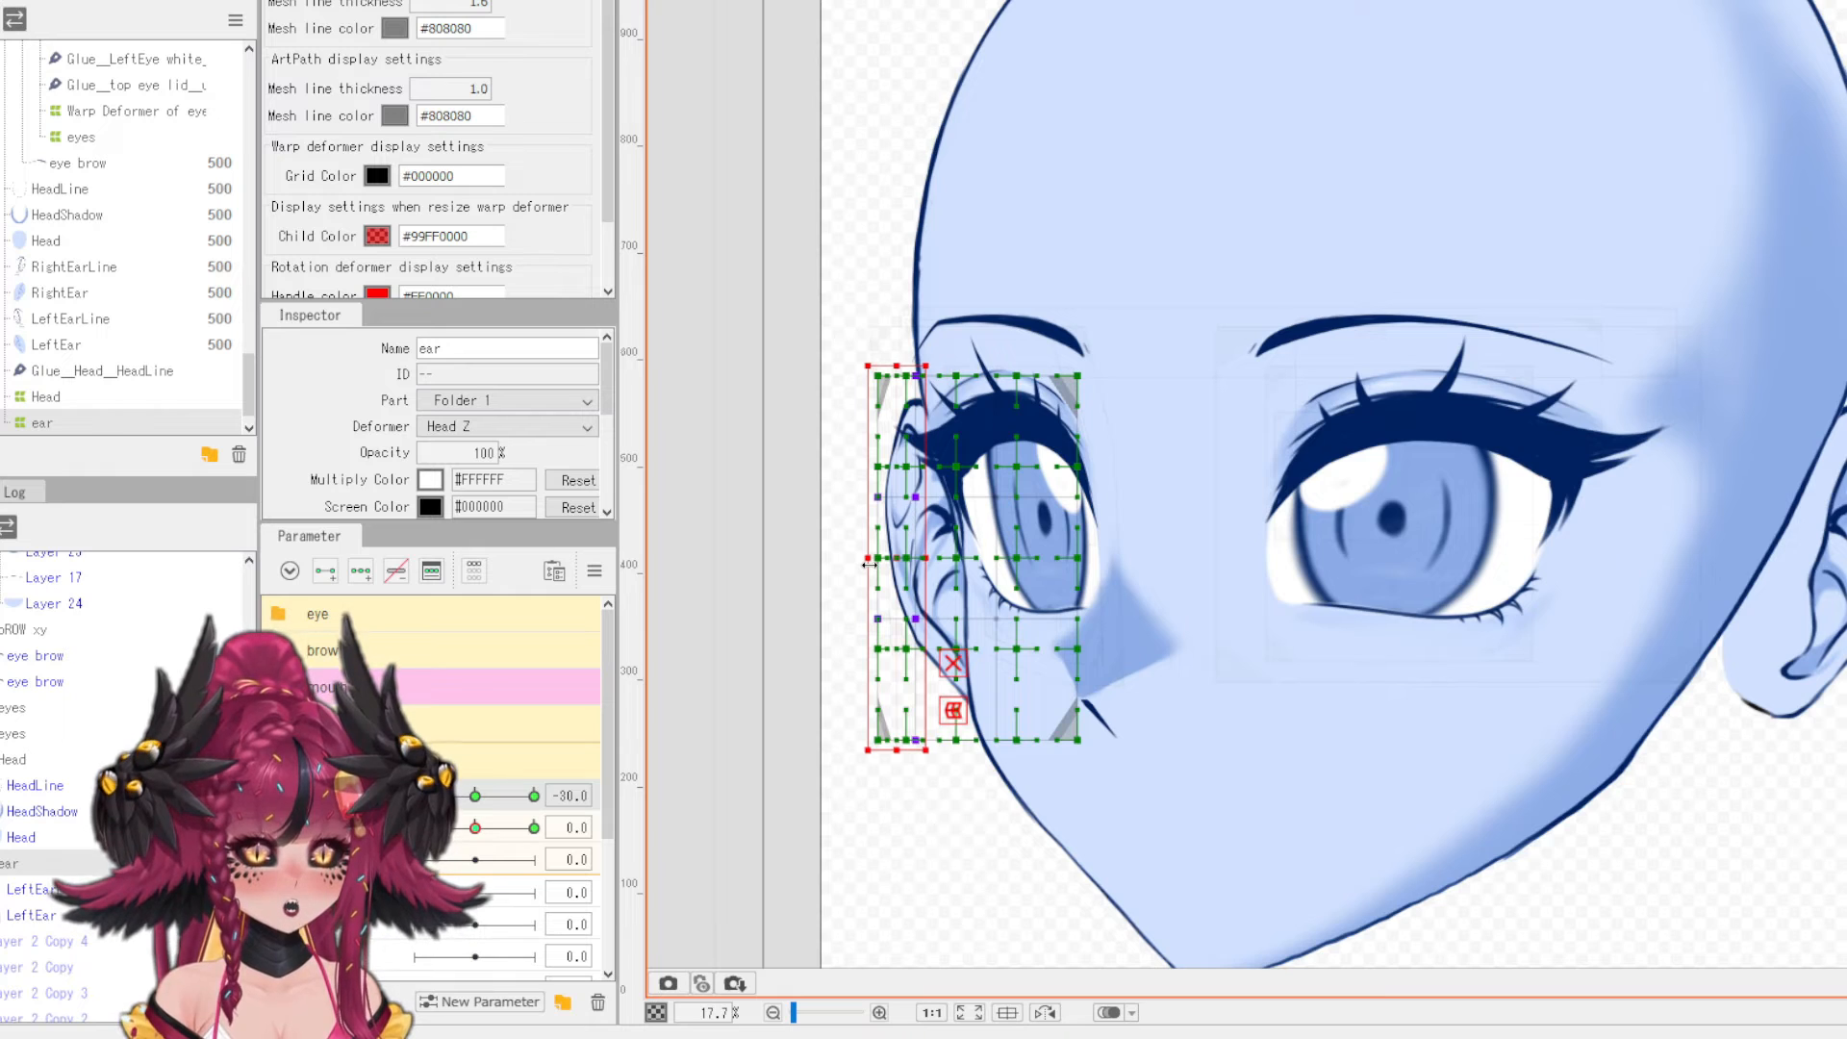
mouse_move(927, 564)
left_mouse_down()
mouse_move(967, 563)
mouse_move(941, 562)
left_mouse_up()
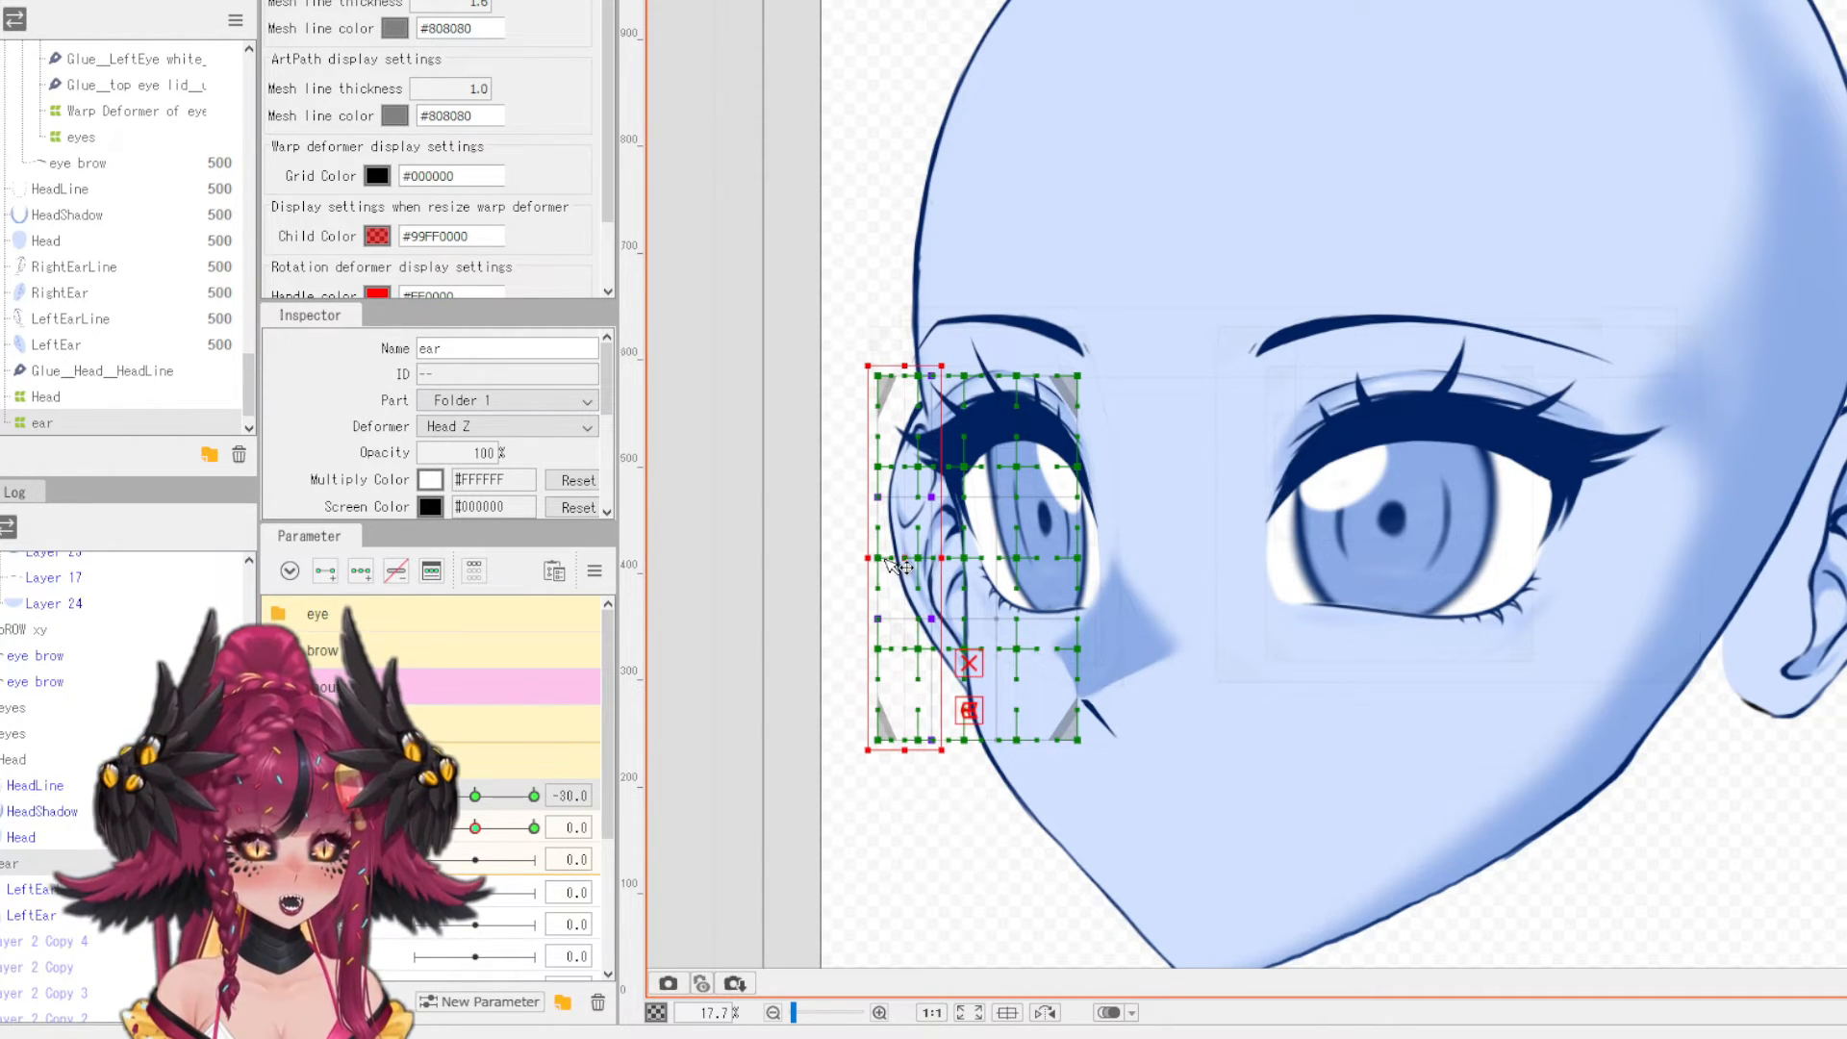
left_click_drag(867, 562, 958, 558)
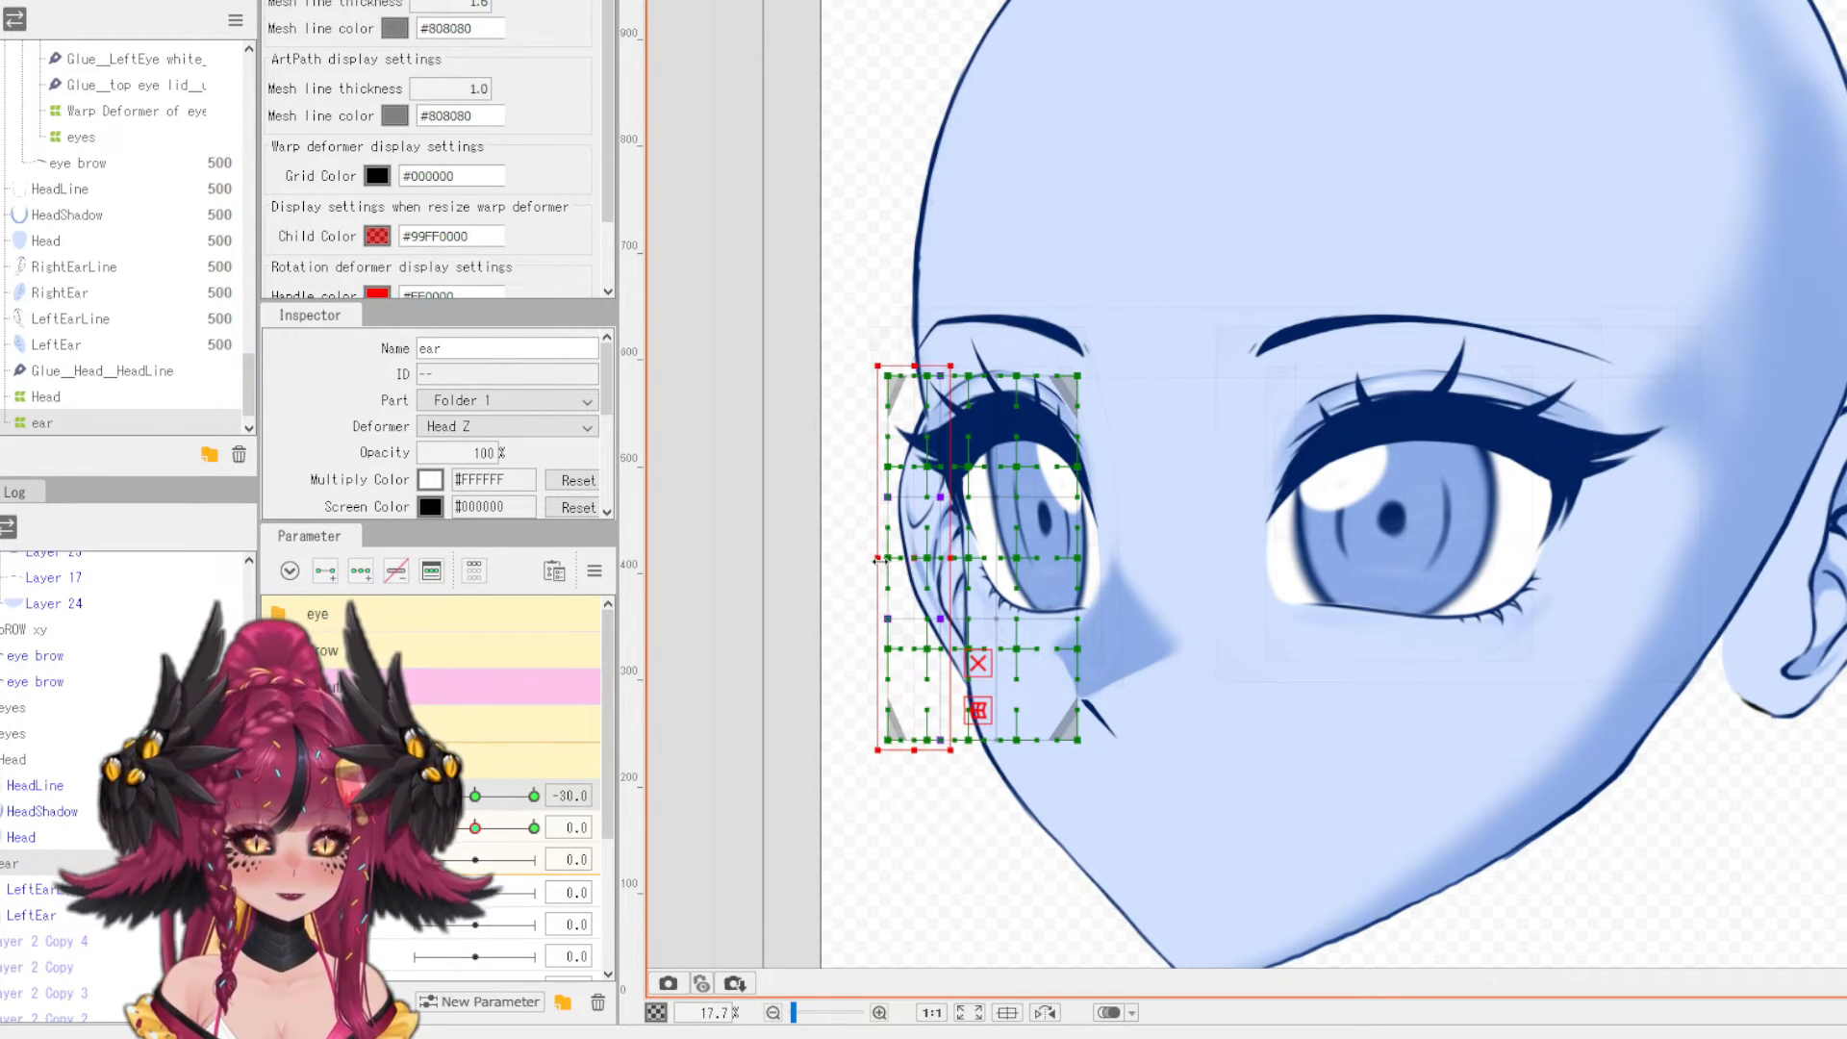
left_click(68, 871)
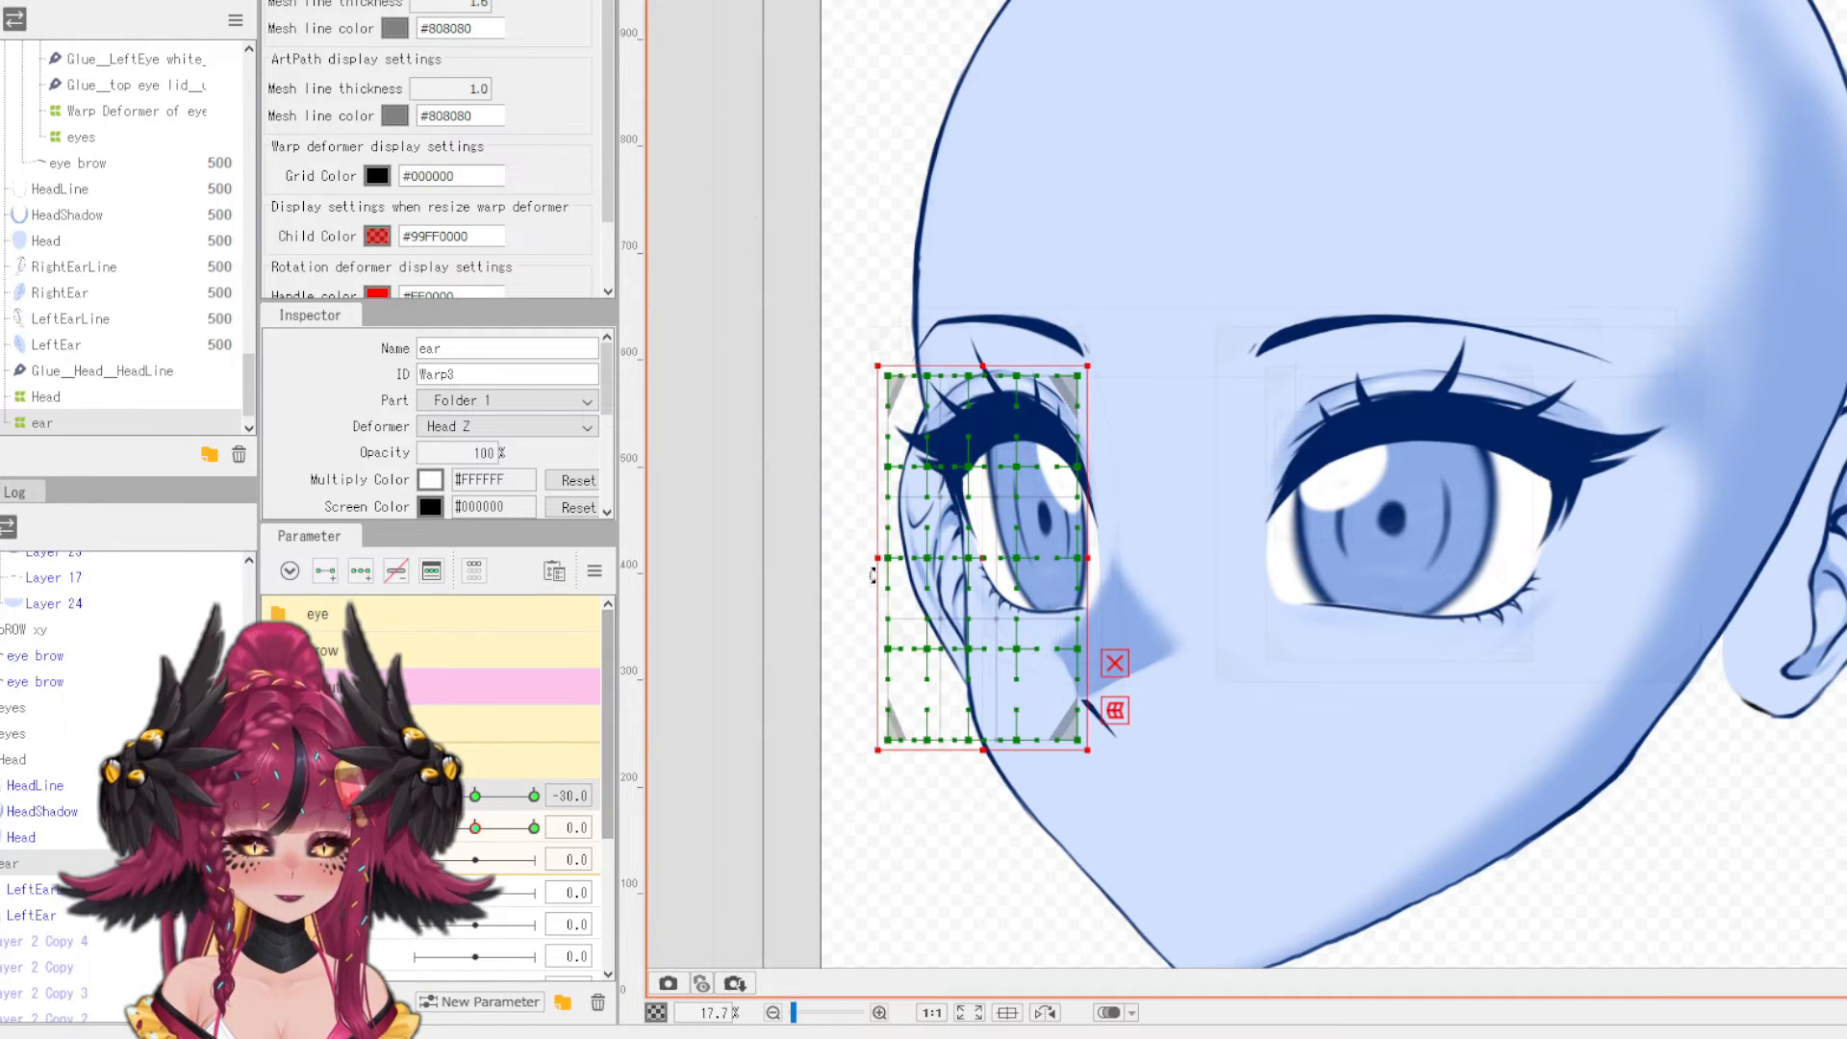
left_click_drag(881, 558, 920, 555)
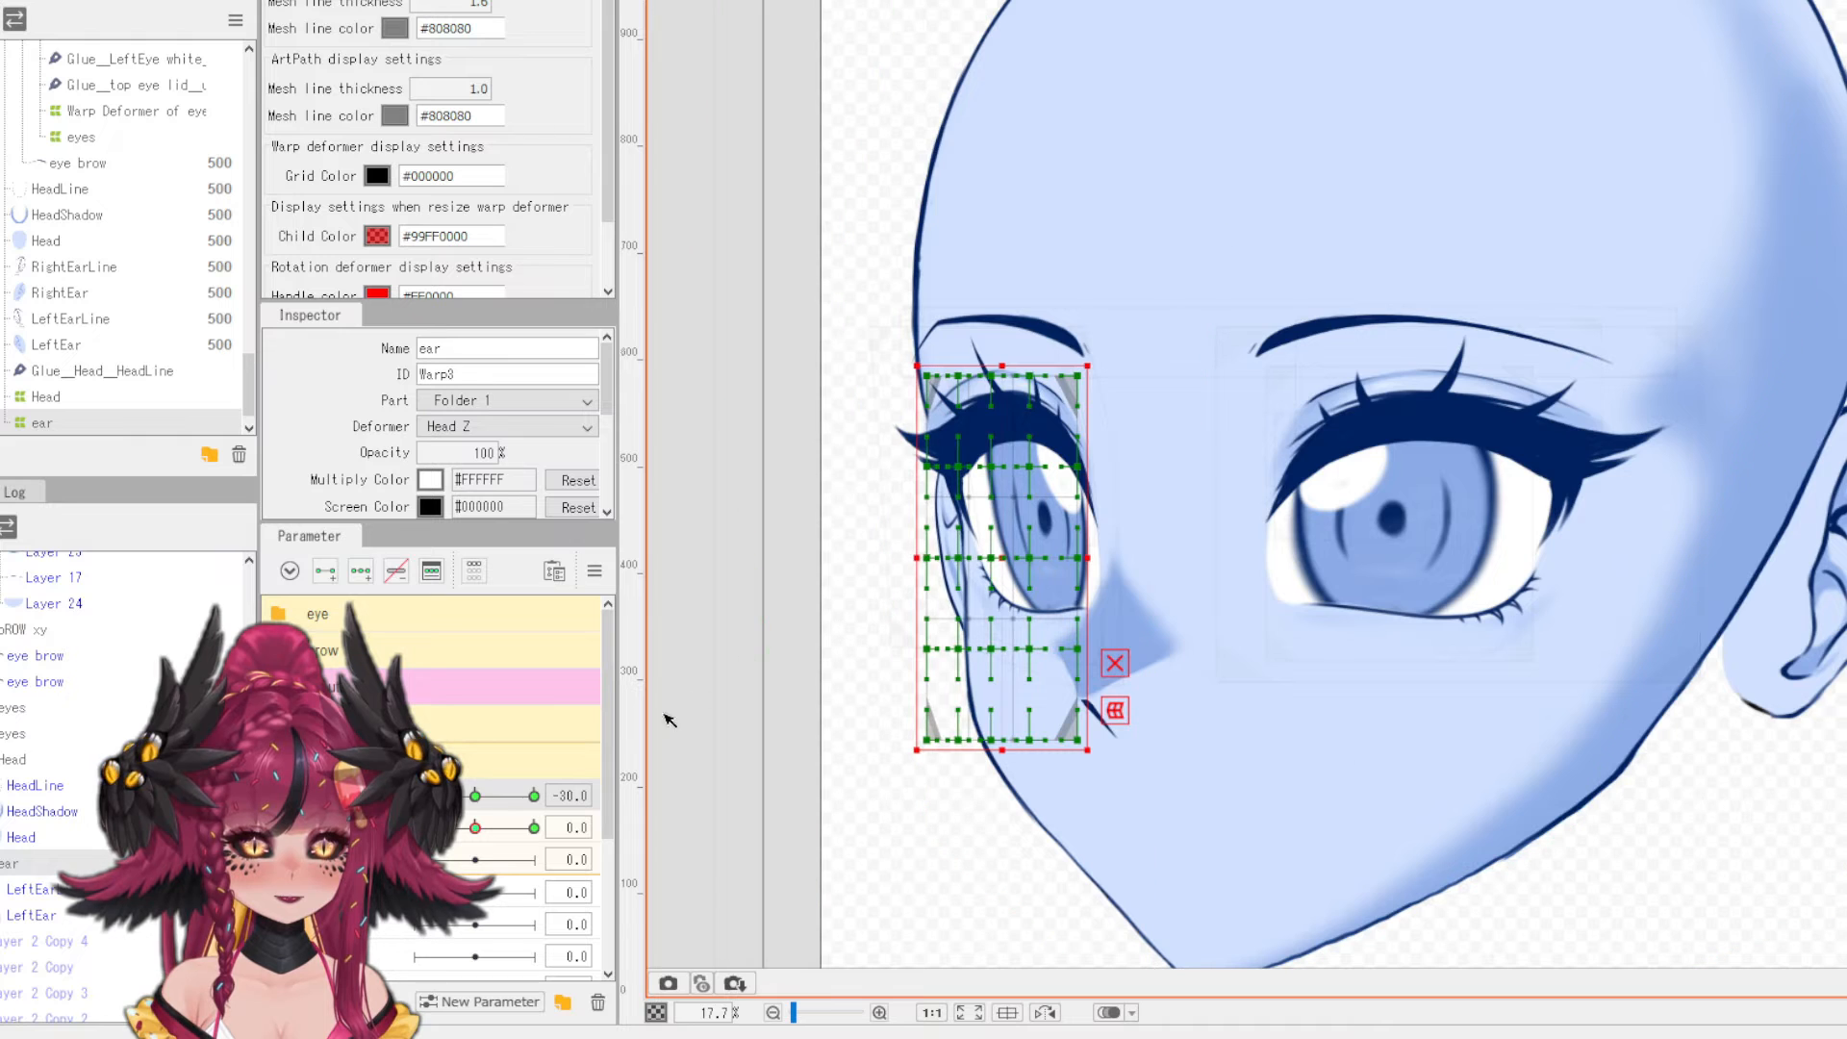
- At Angle X Phys 30, widen the ear warp deformer and shift it toward the face, checking the motion back to 0
left_click_drag(415, 796, 534, 796)
scroll(845, 755, "down", 1)
scroll(1035, 639, "up", 1)
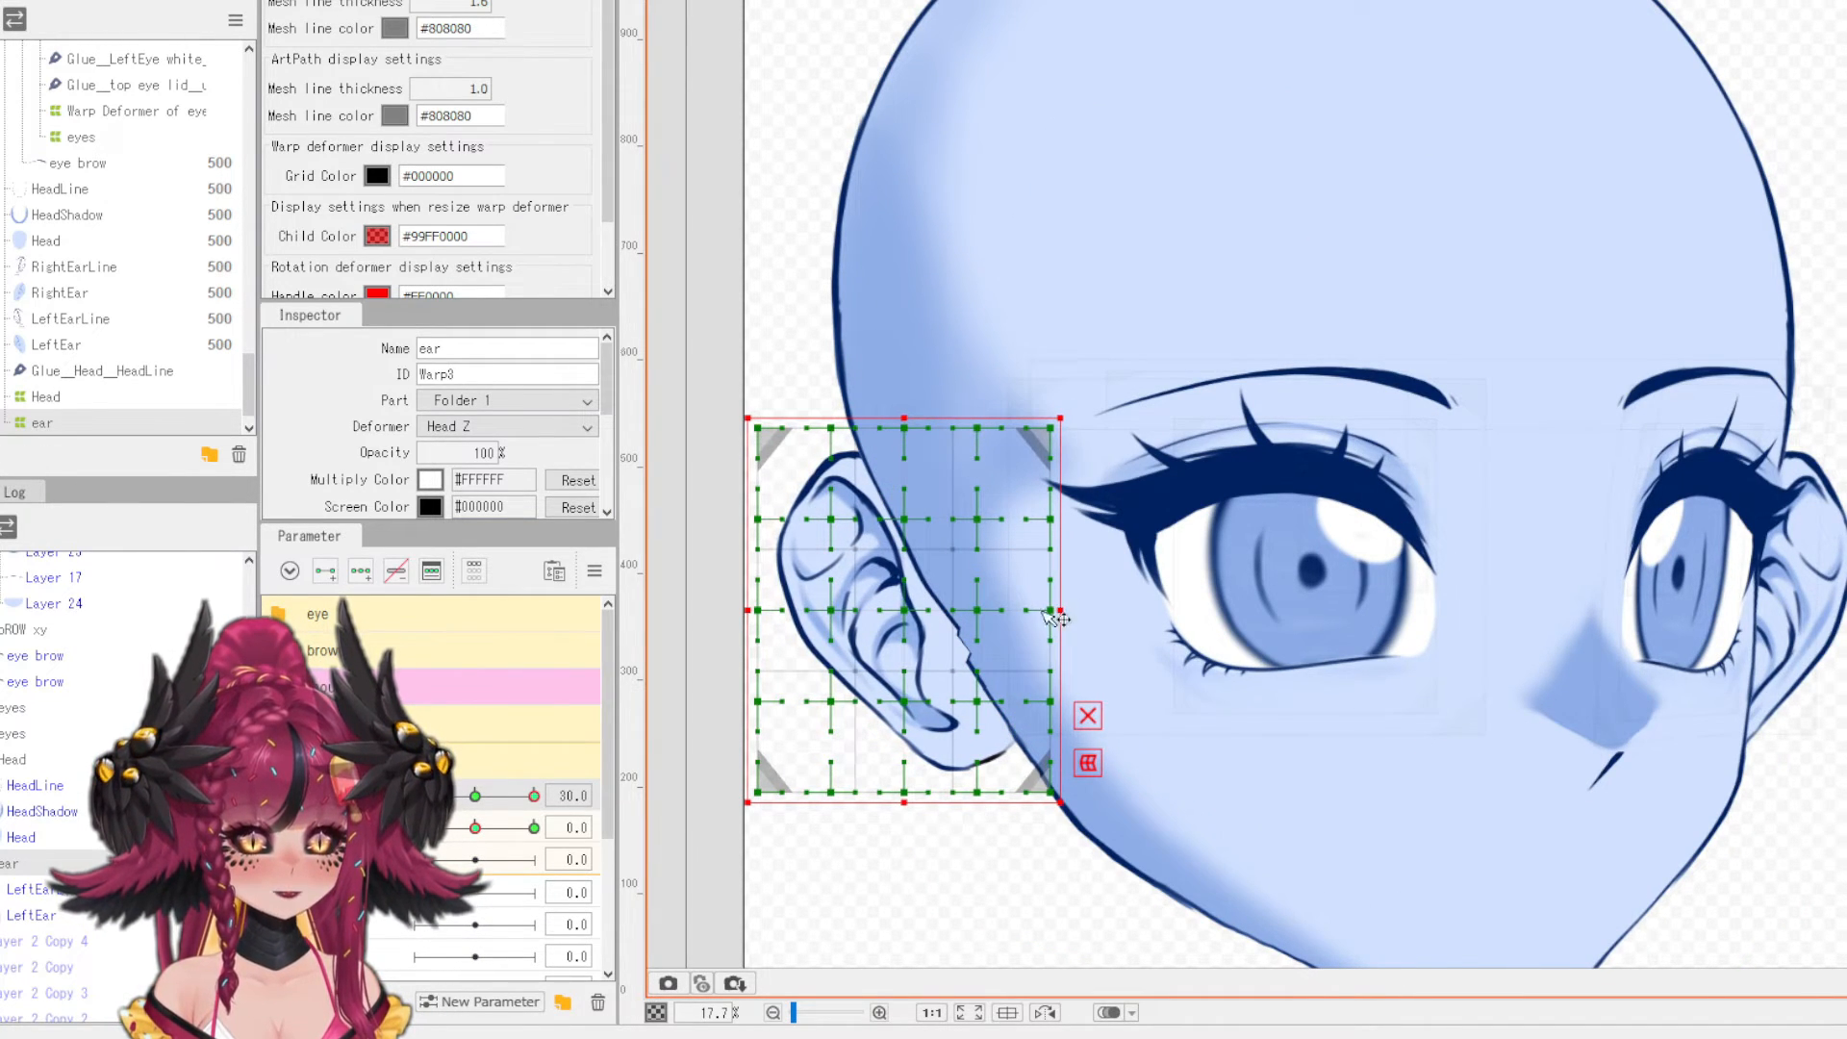
left_click_drag(909, 608, 942, 605)
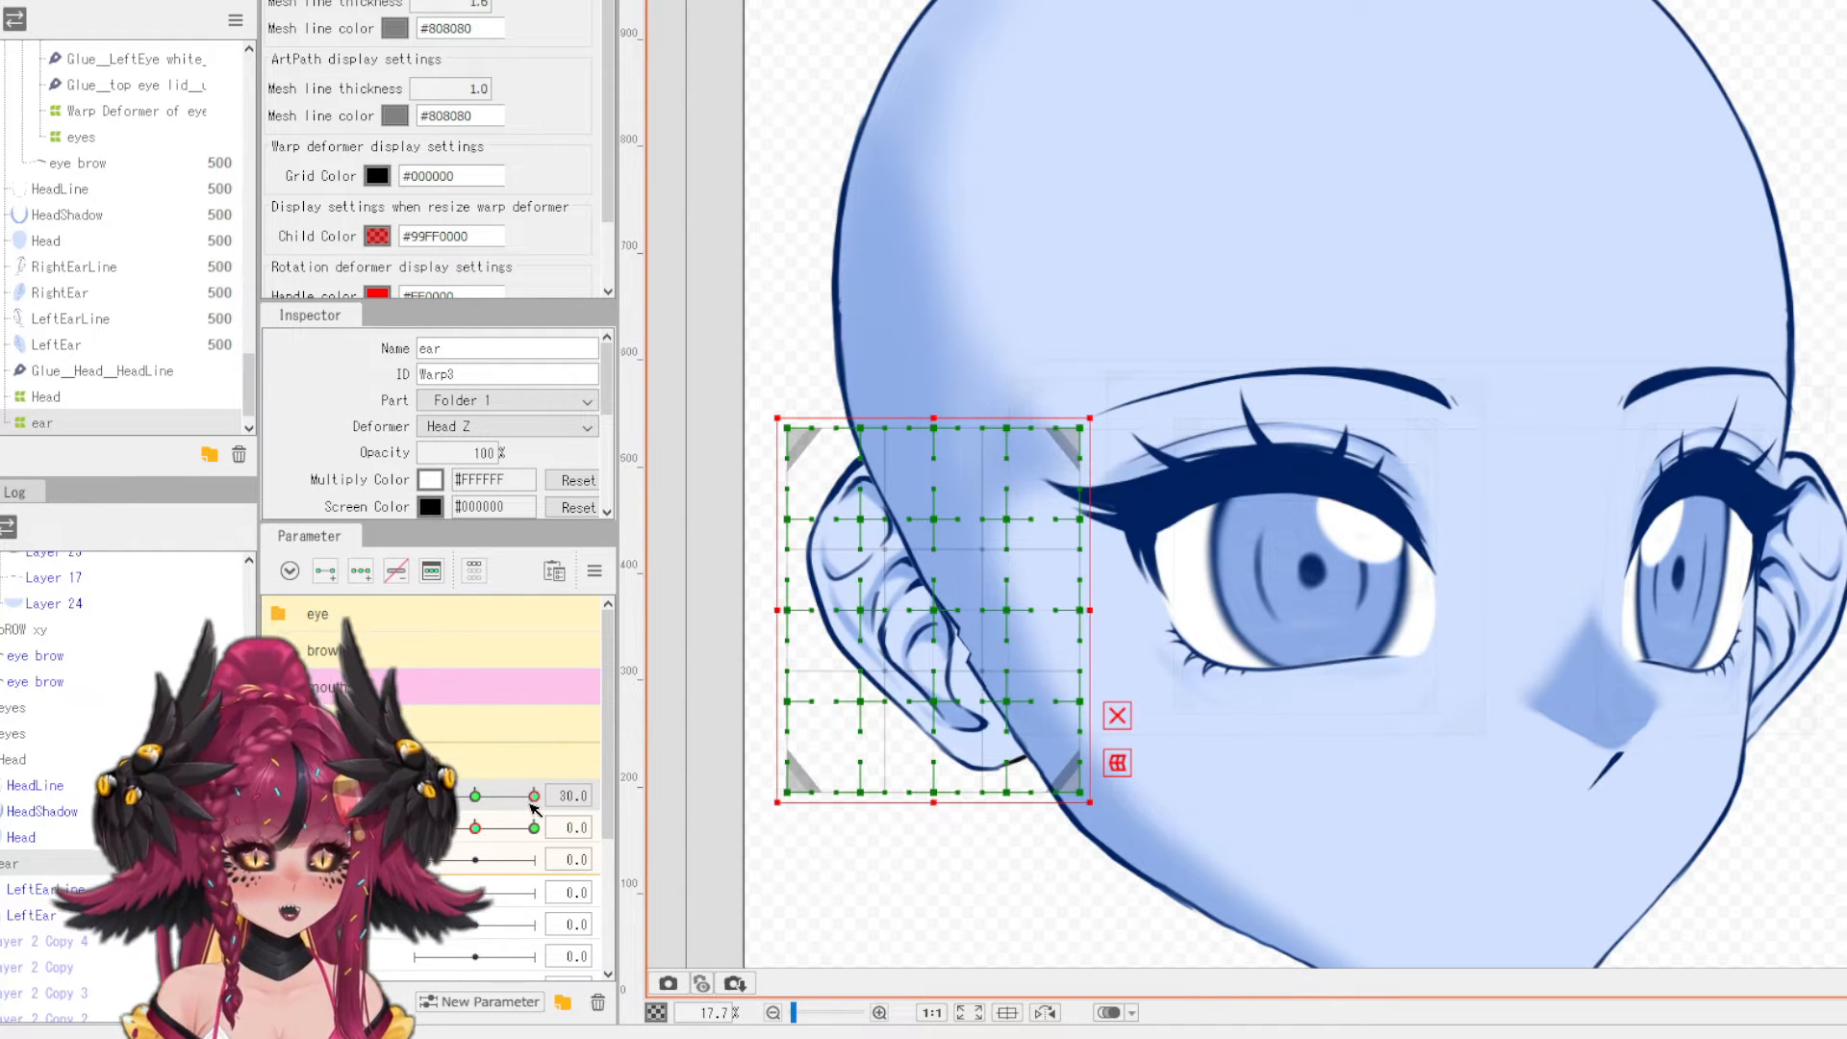
left_click_drag(532, 801, 481, 803)
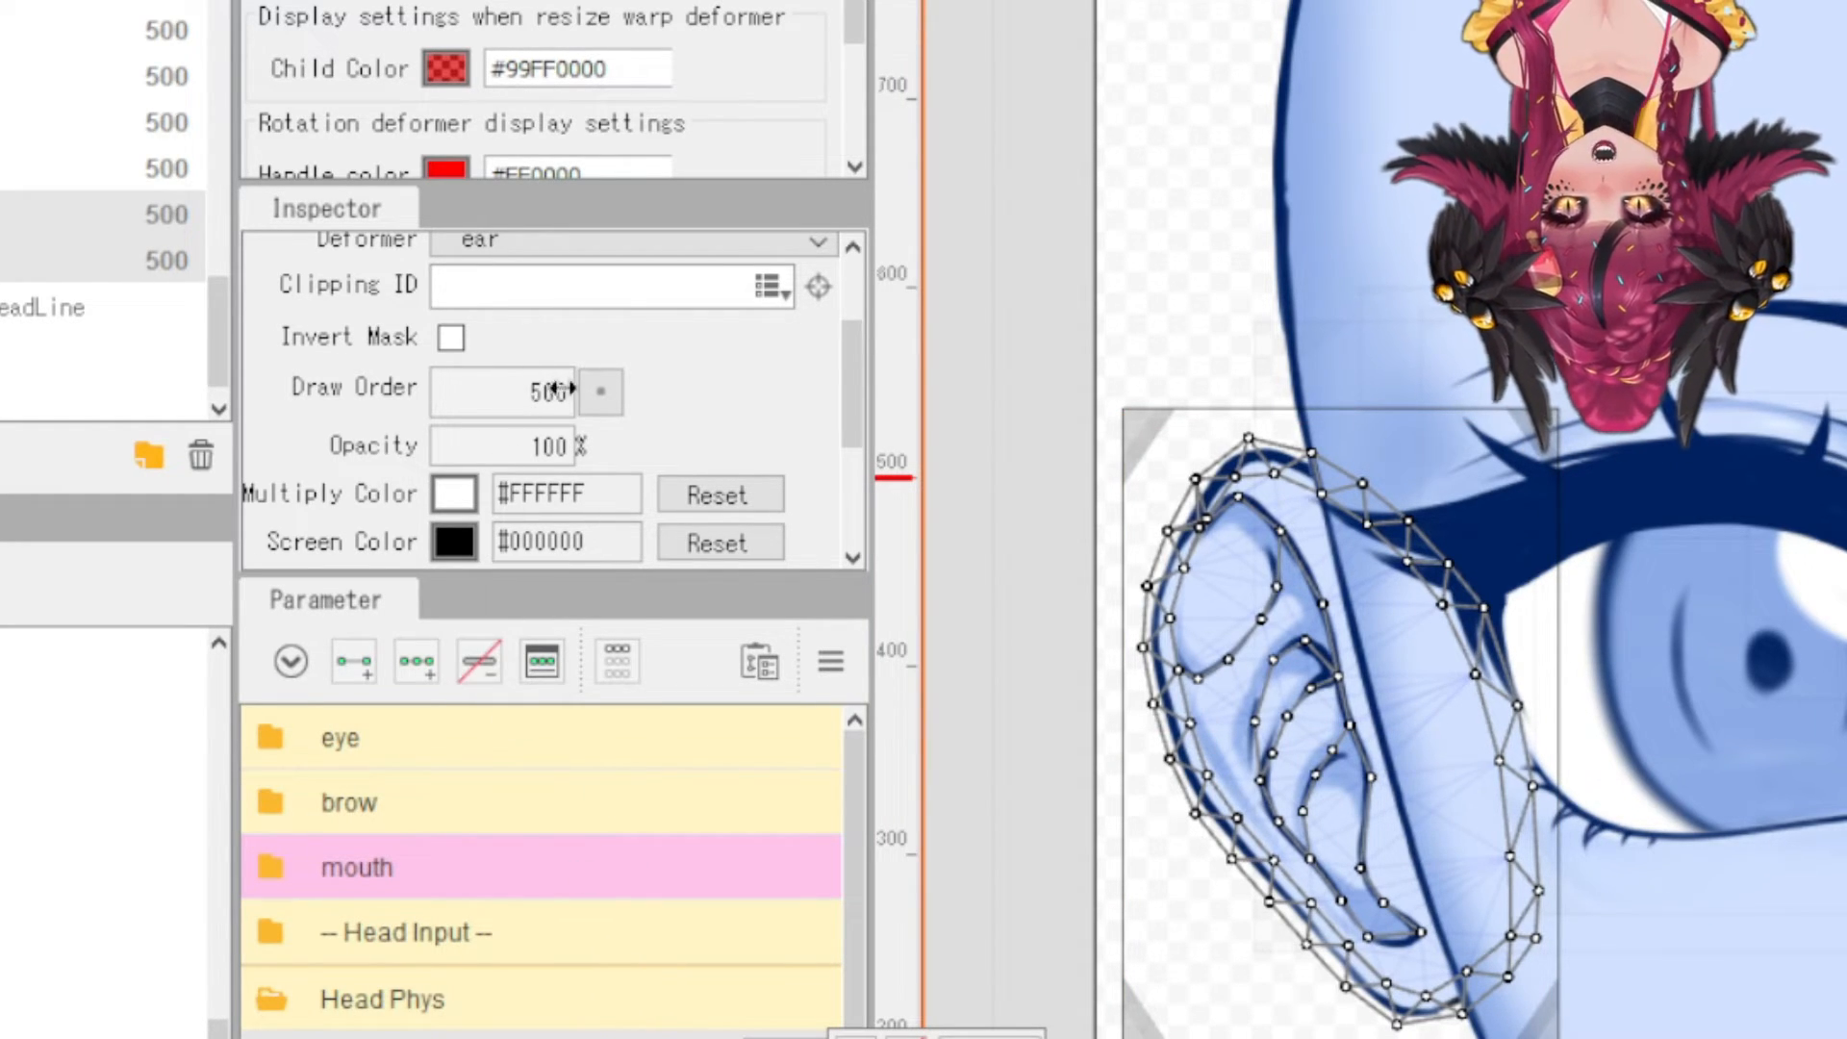
- Raise the draw order of LeftEarLine and LeftEar to 501 at Angle X Phys 30
left_click(622, 395)
left_click(724, 487)
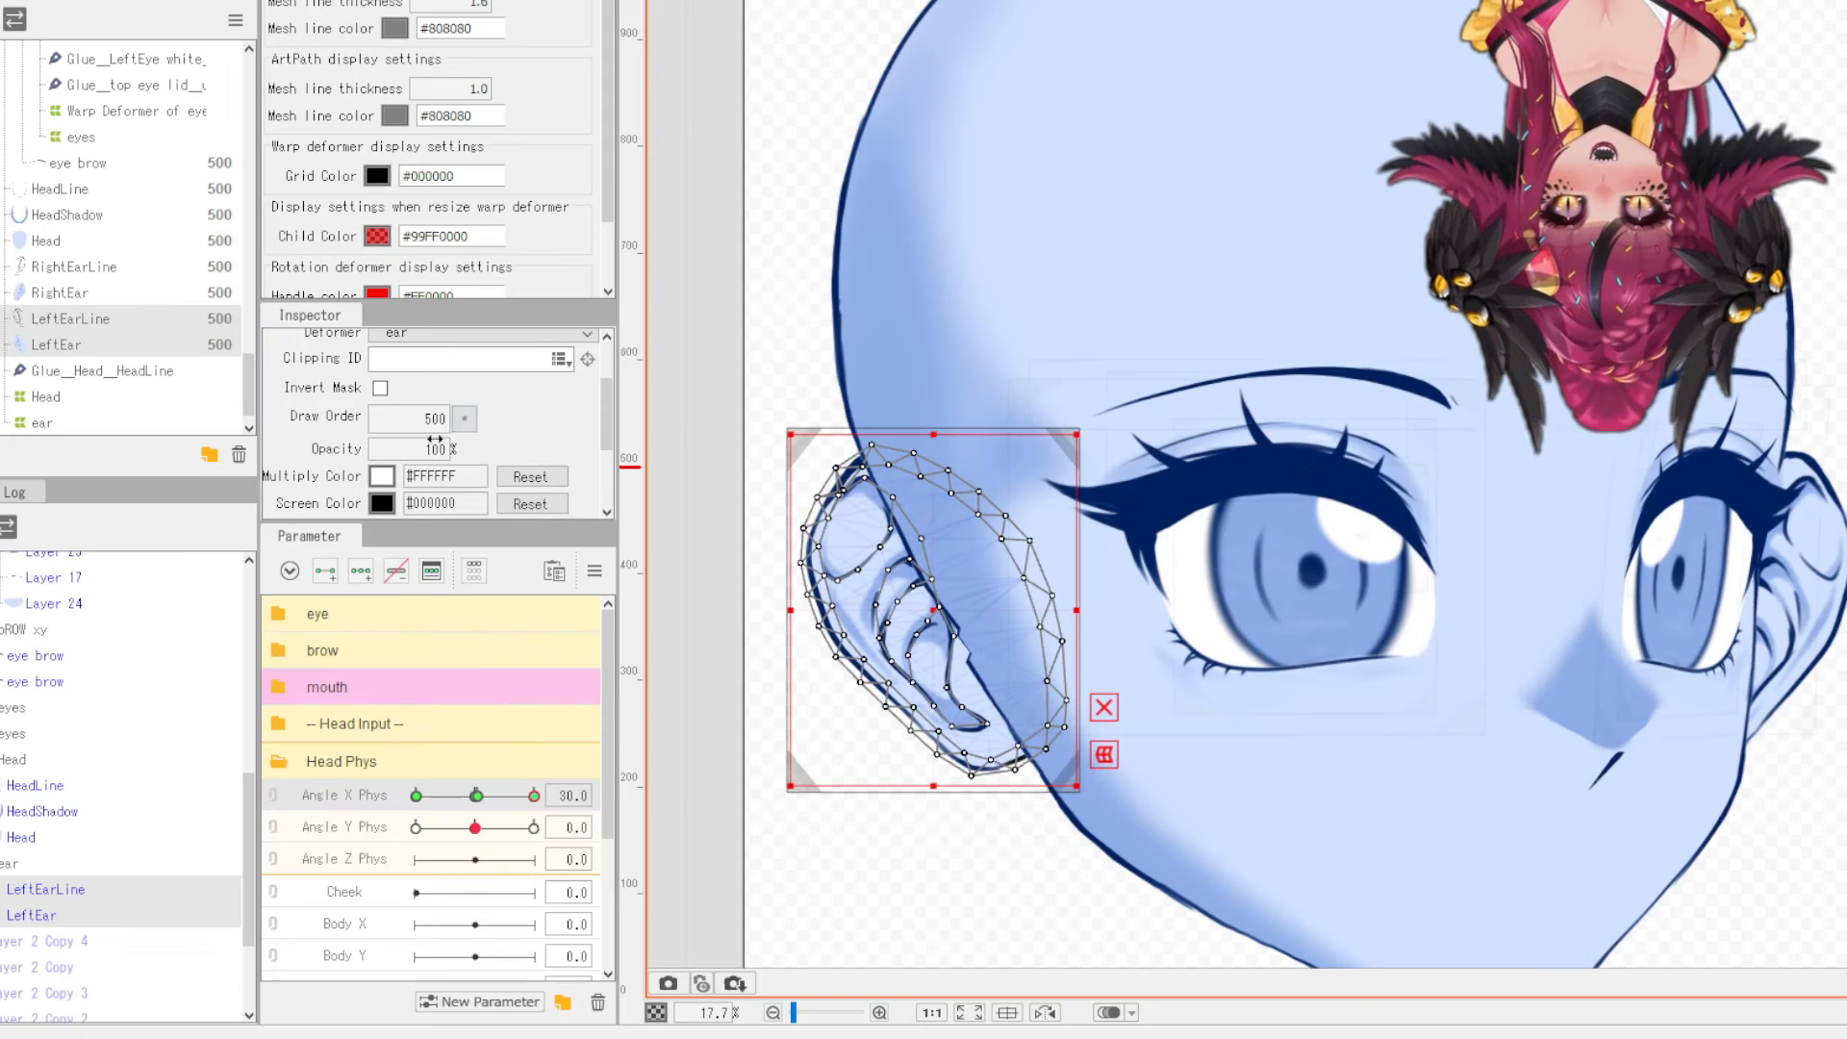
left_click(602, 393)
left_click(727, 488)
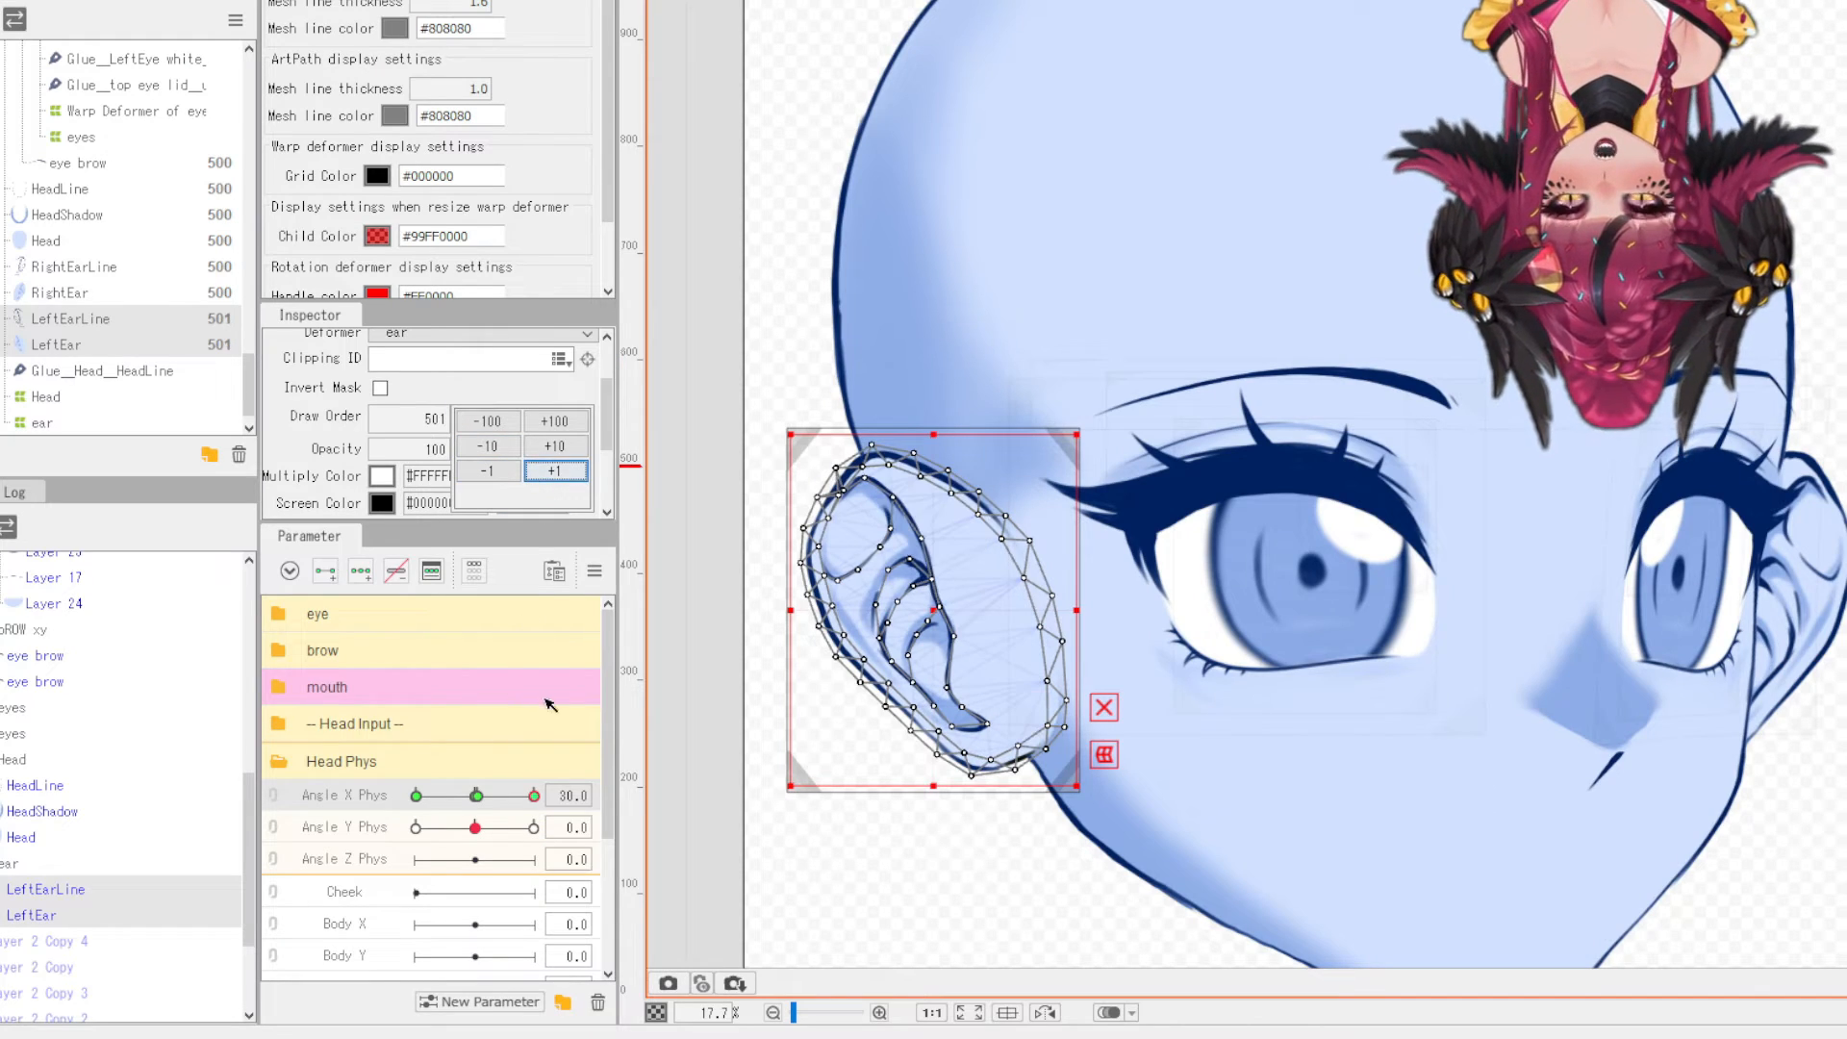
left_click(546, 793)
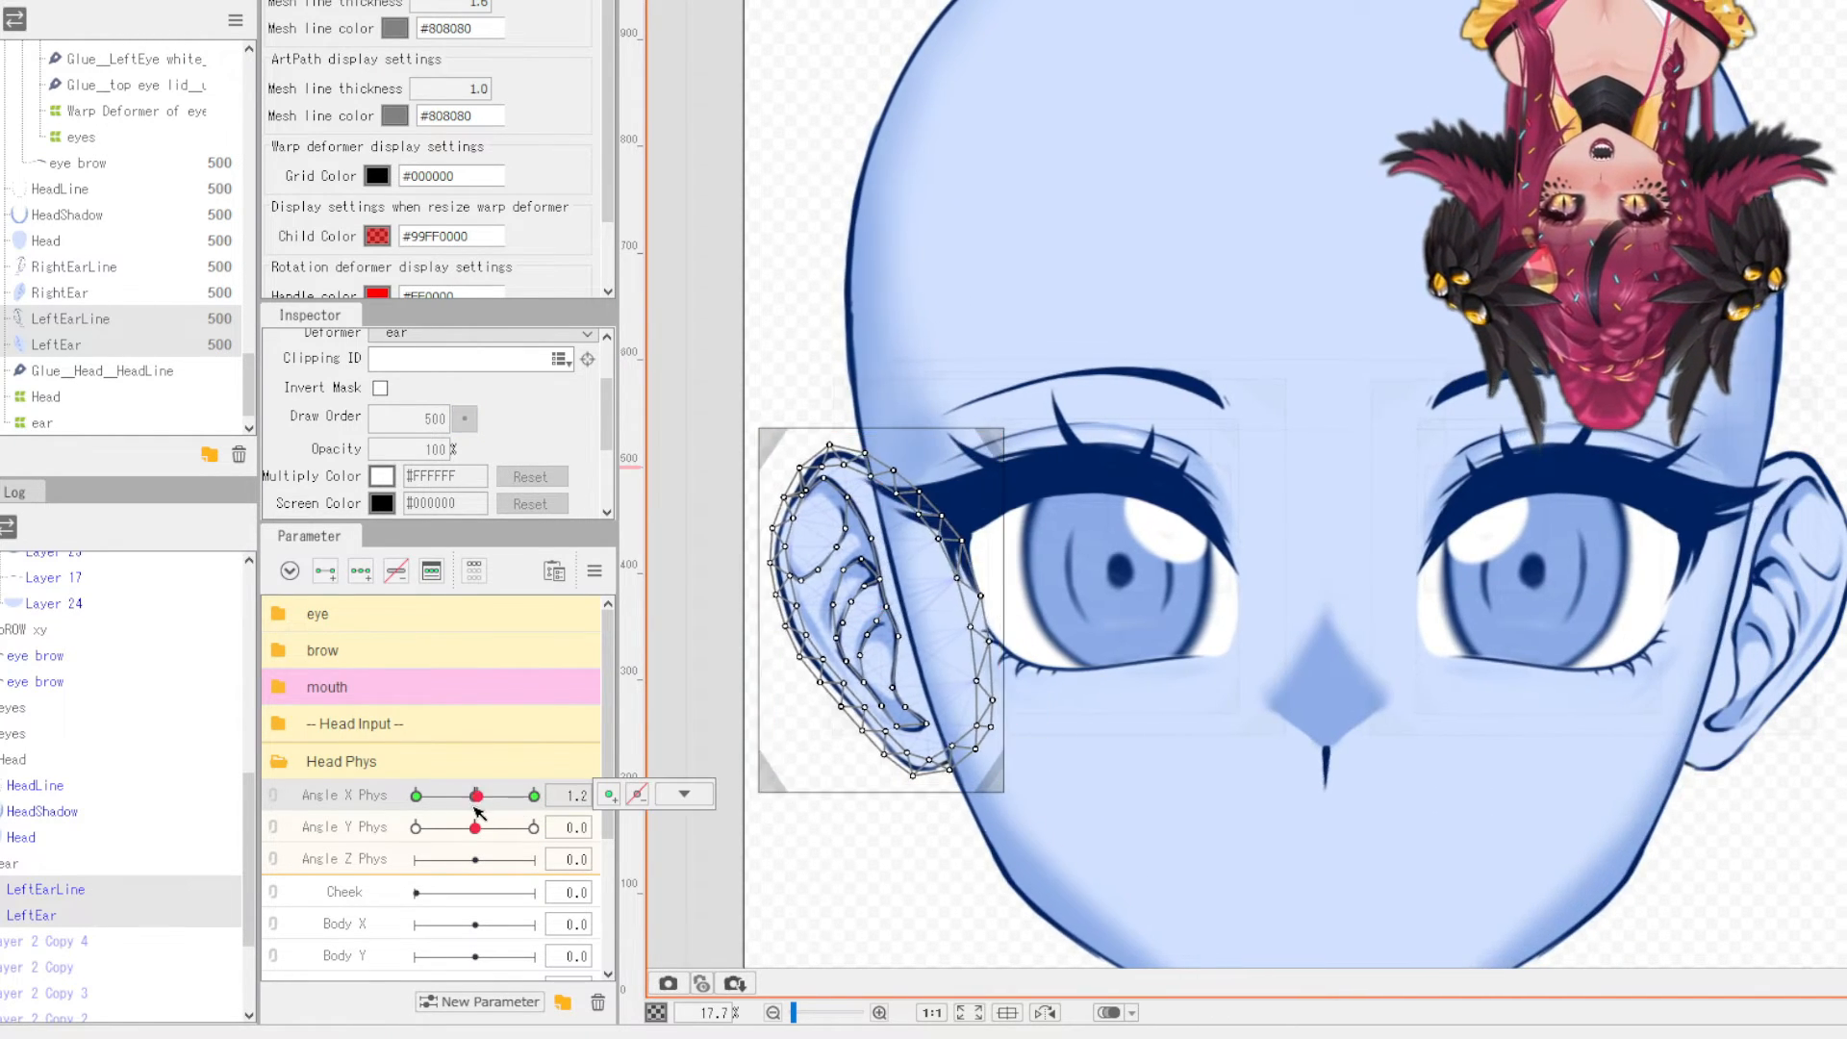
left_click(466, 420)
left_click(555, 471)
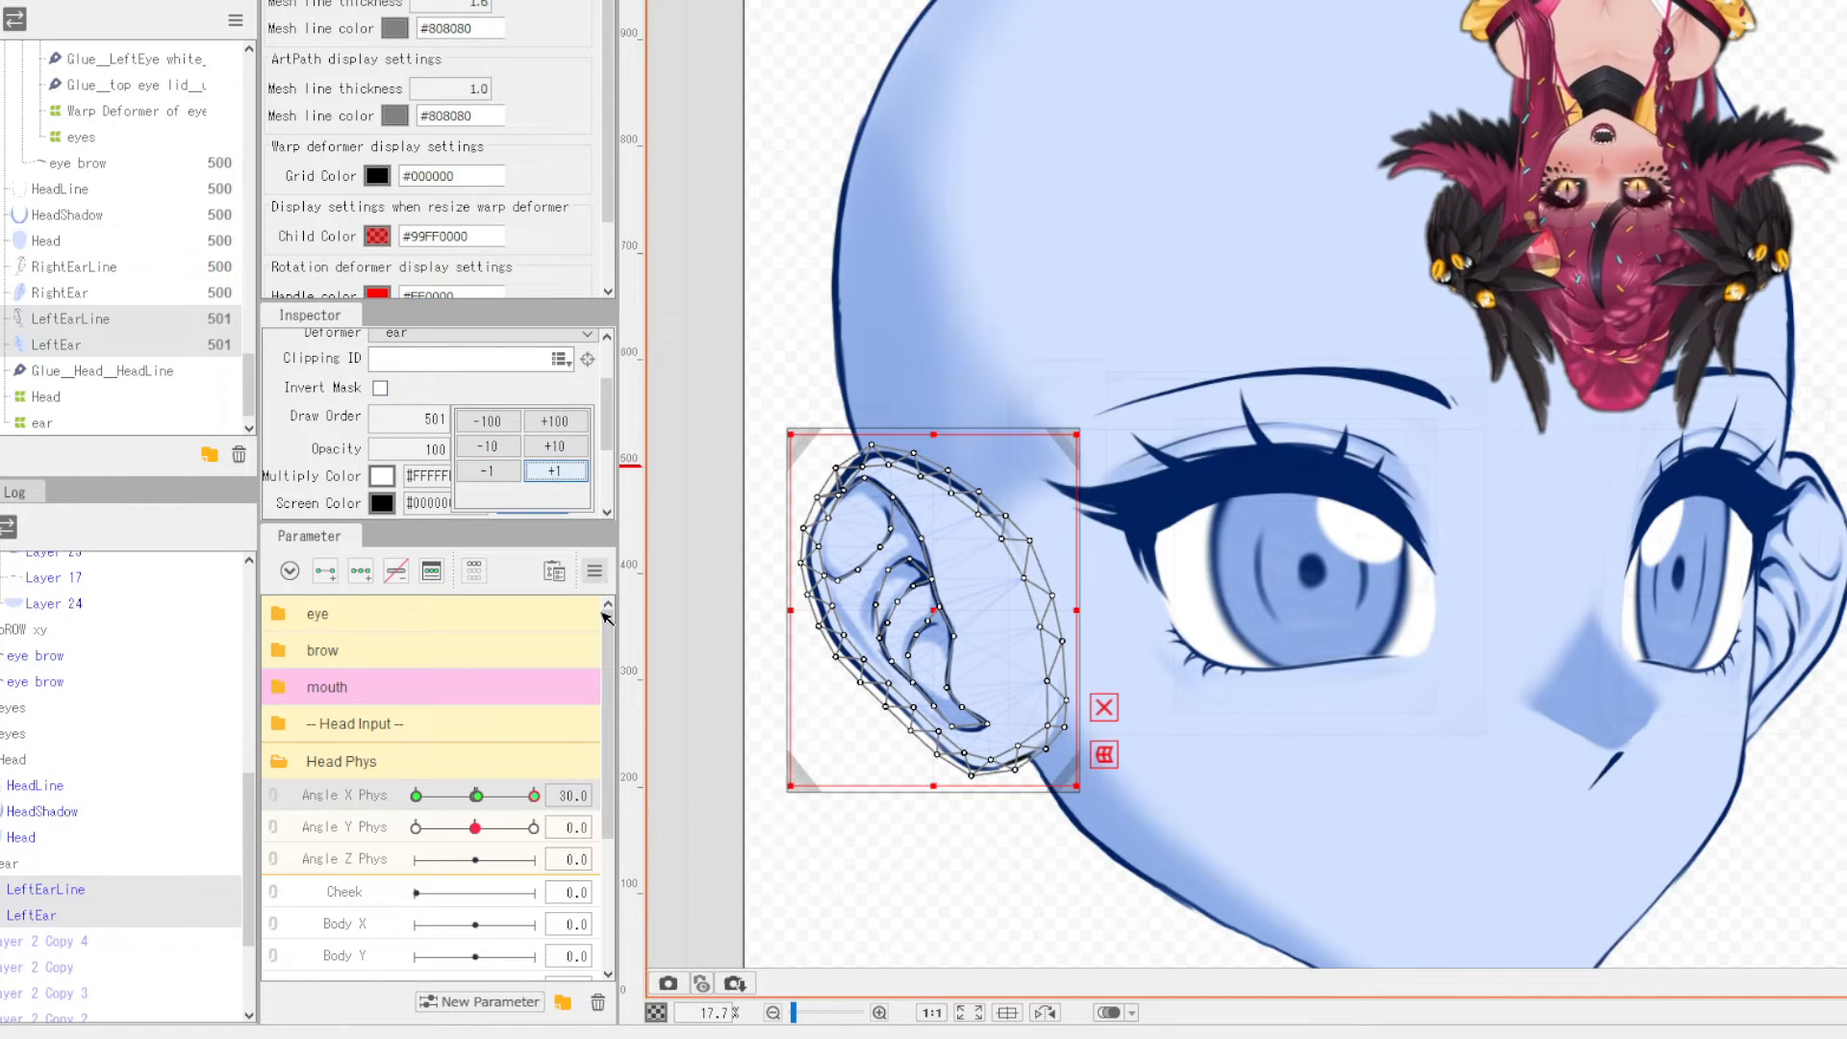
left_click(537, 799)
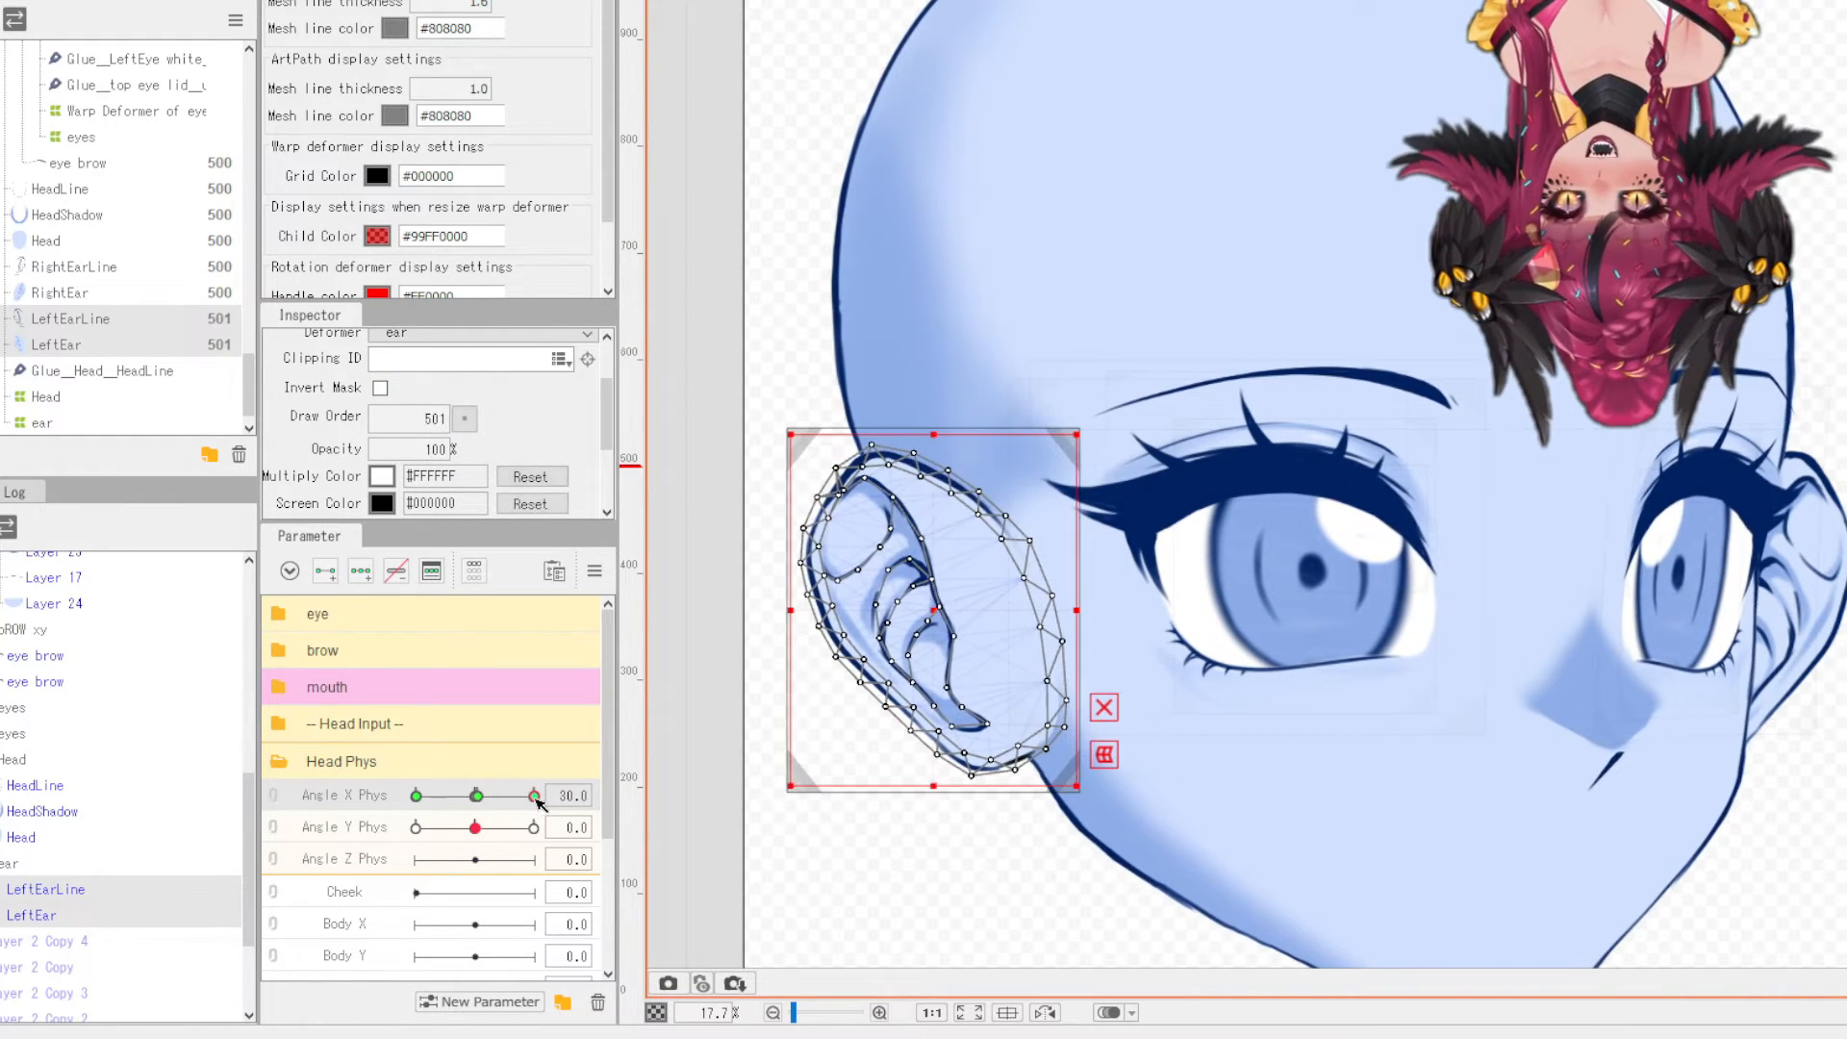
- Add a key at Angle X Phys 15 for LeftEarLine and LeftEar with a draw order of 501
mouse_move(539, 801)
left_mouse_down()
mouse_move(481, 820)
mouse_move(507, 817)
left_mouse_up()
mouse_move(617, 794)
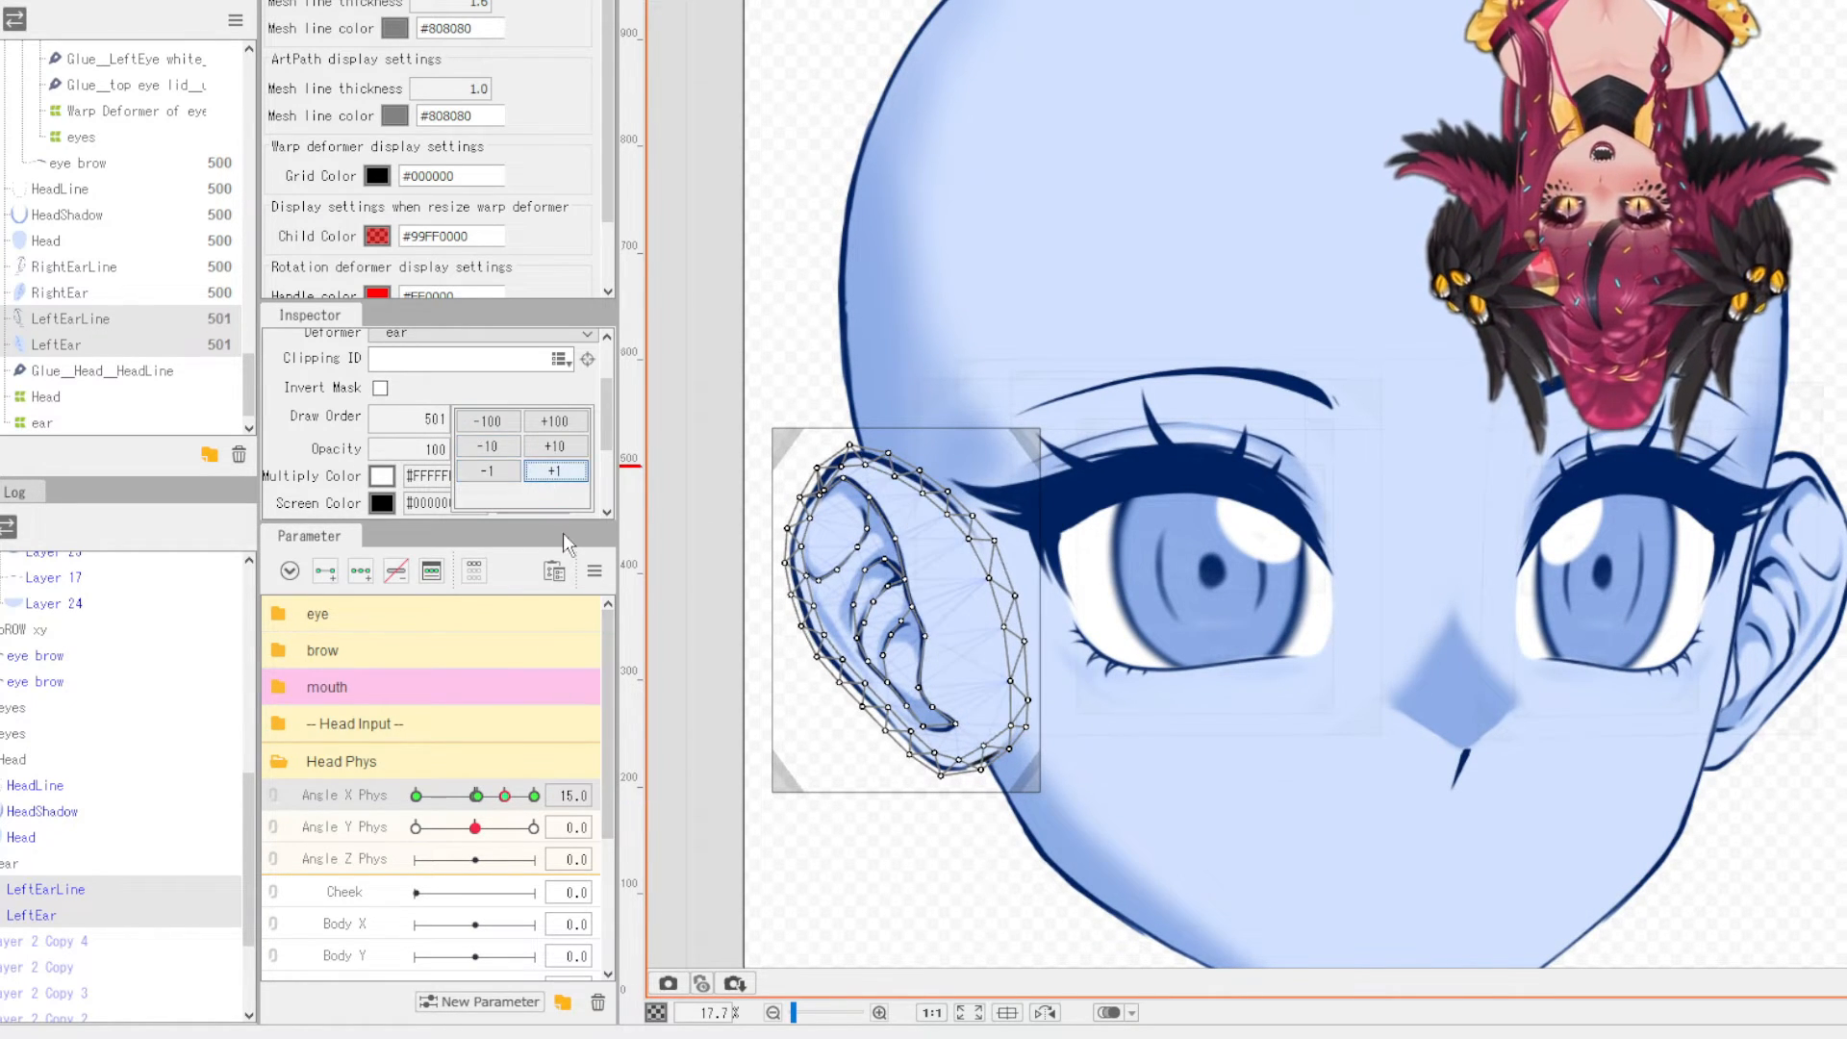
mouse_move(505, 795)
left_mouse_down()
mouse_move(433, 799)
mouse_move(543, 798)
left_mouse_up()
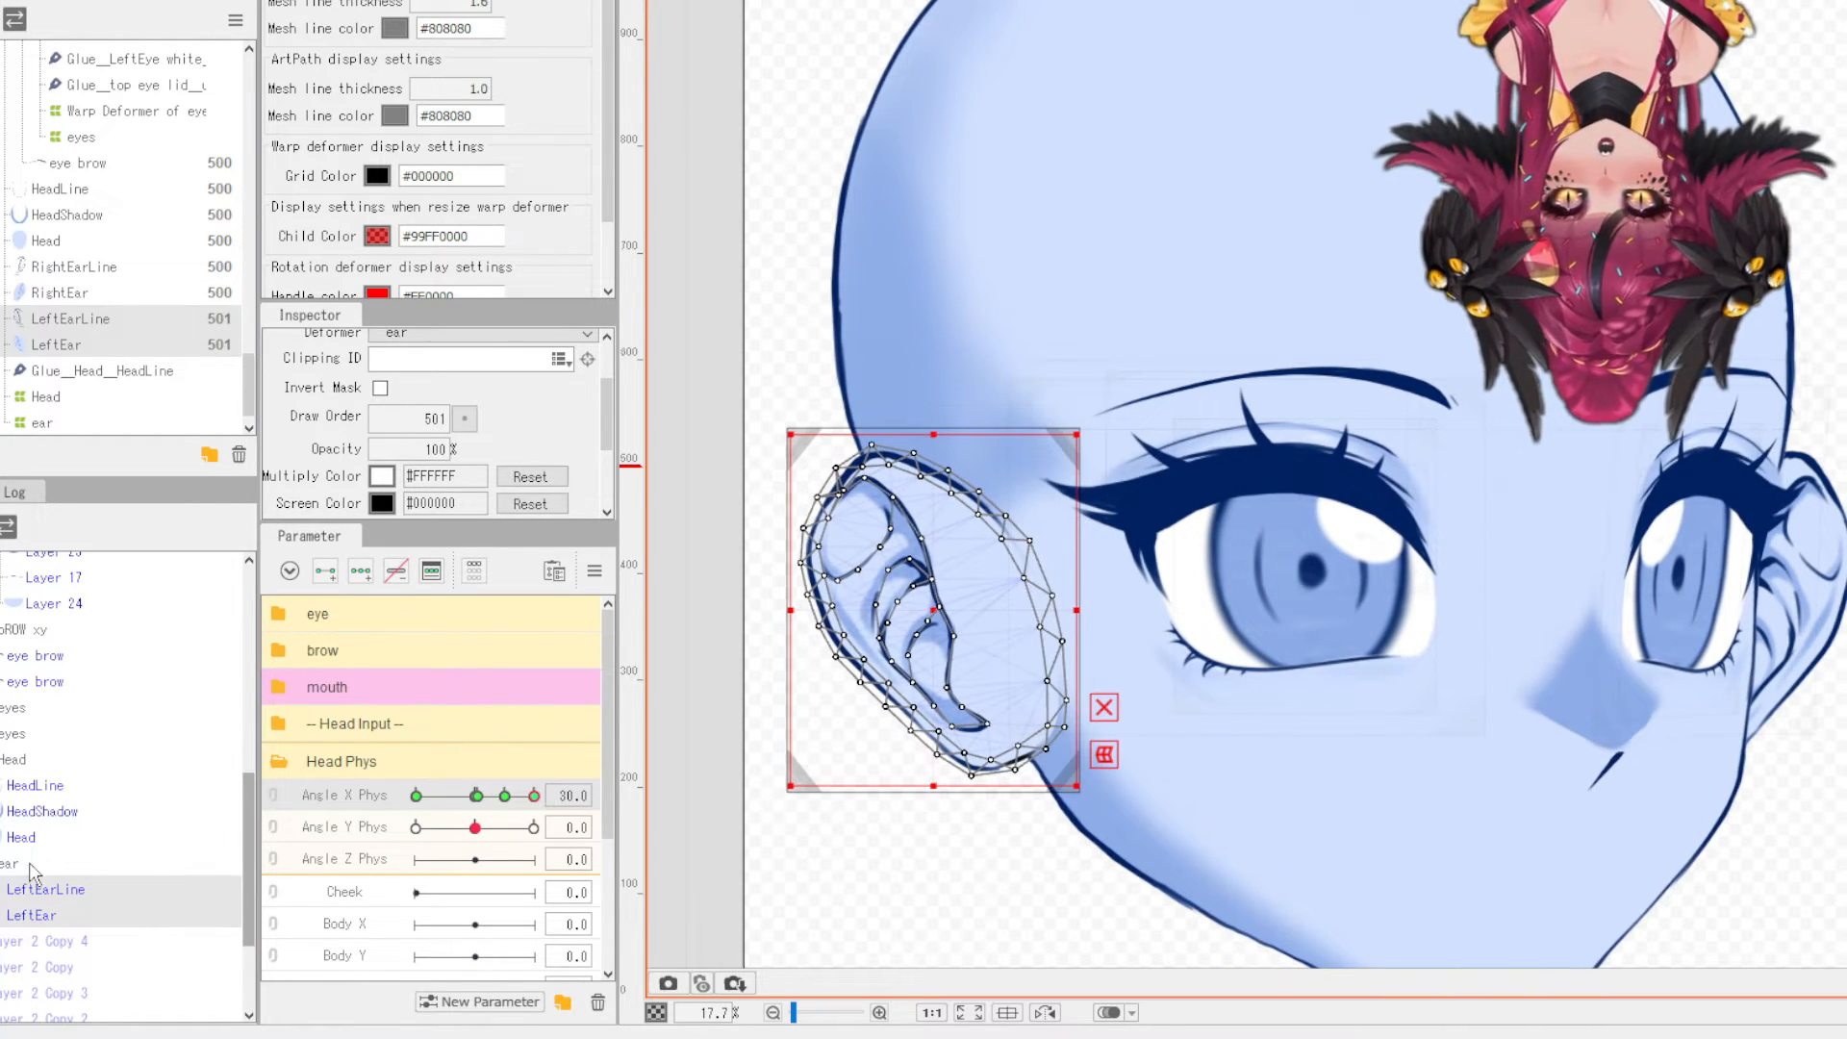
- Delete the stray 1.0 key on Angle X Phys from LeftEarLine and LeftEar, and return Angle X Phys to 0
left_click(33, 871)
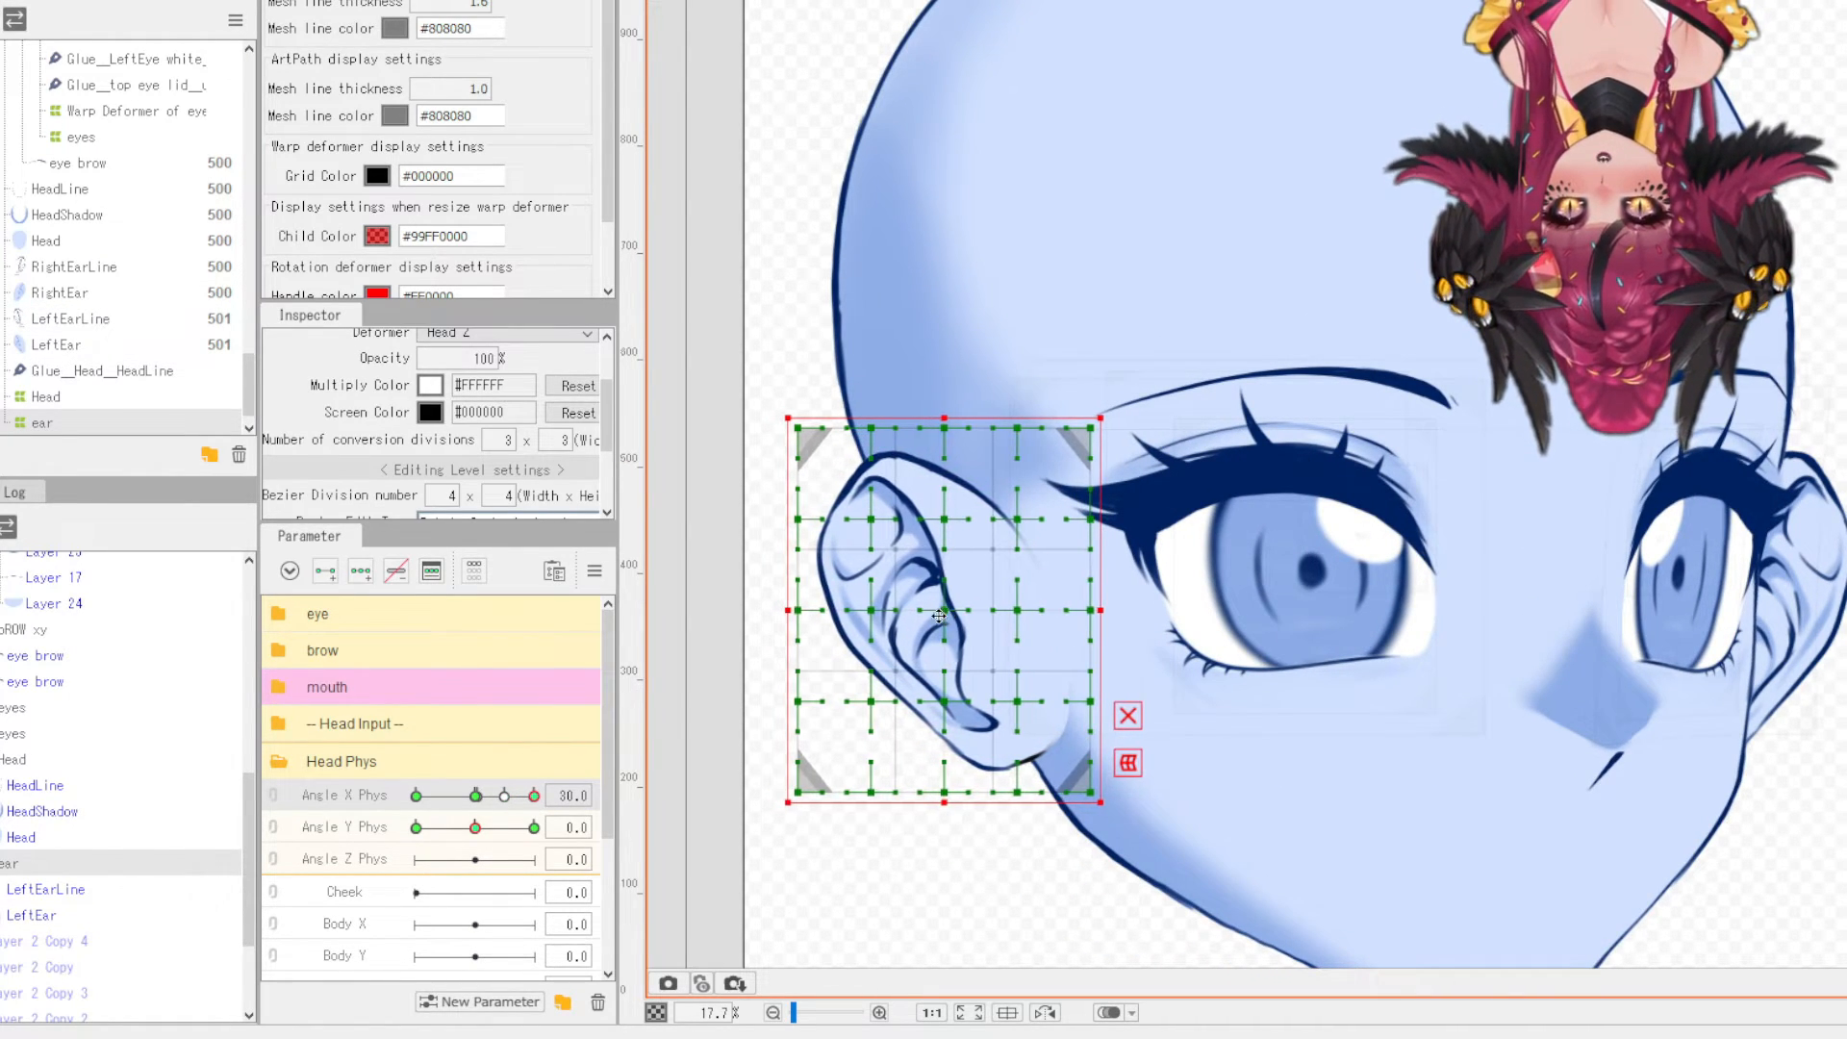
left_click(431, 571)
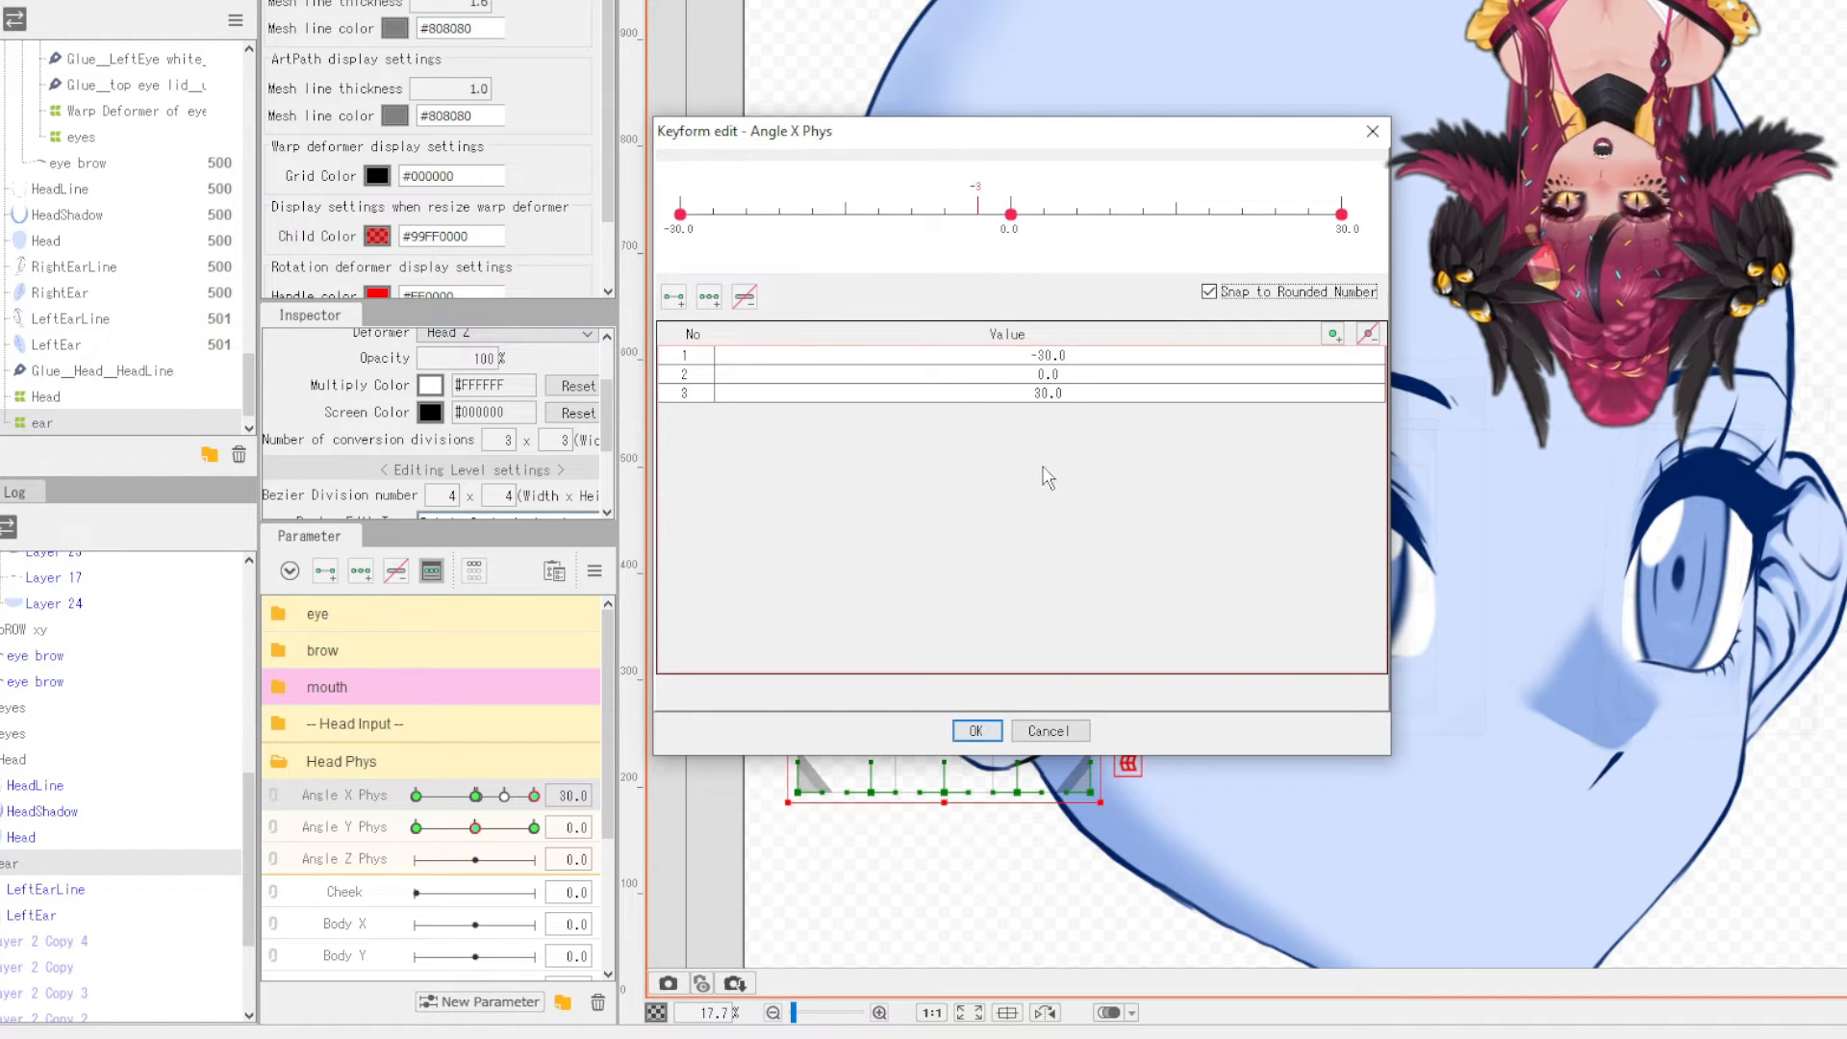
left_click(975, 731)
left_click(45, 889)
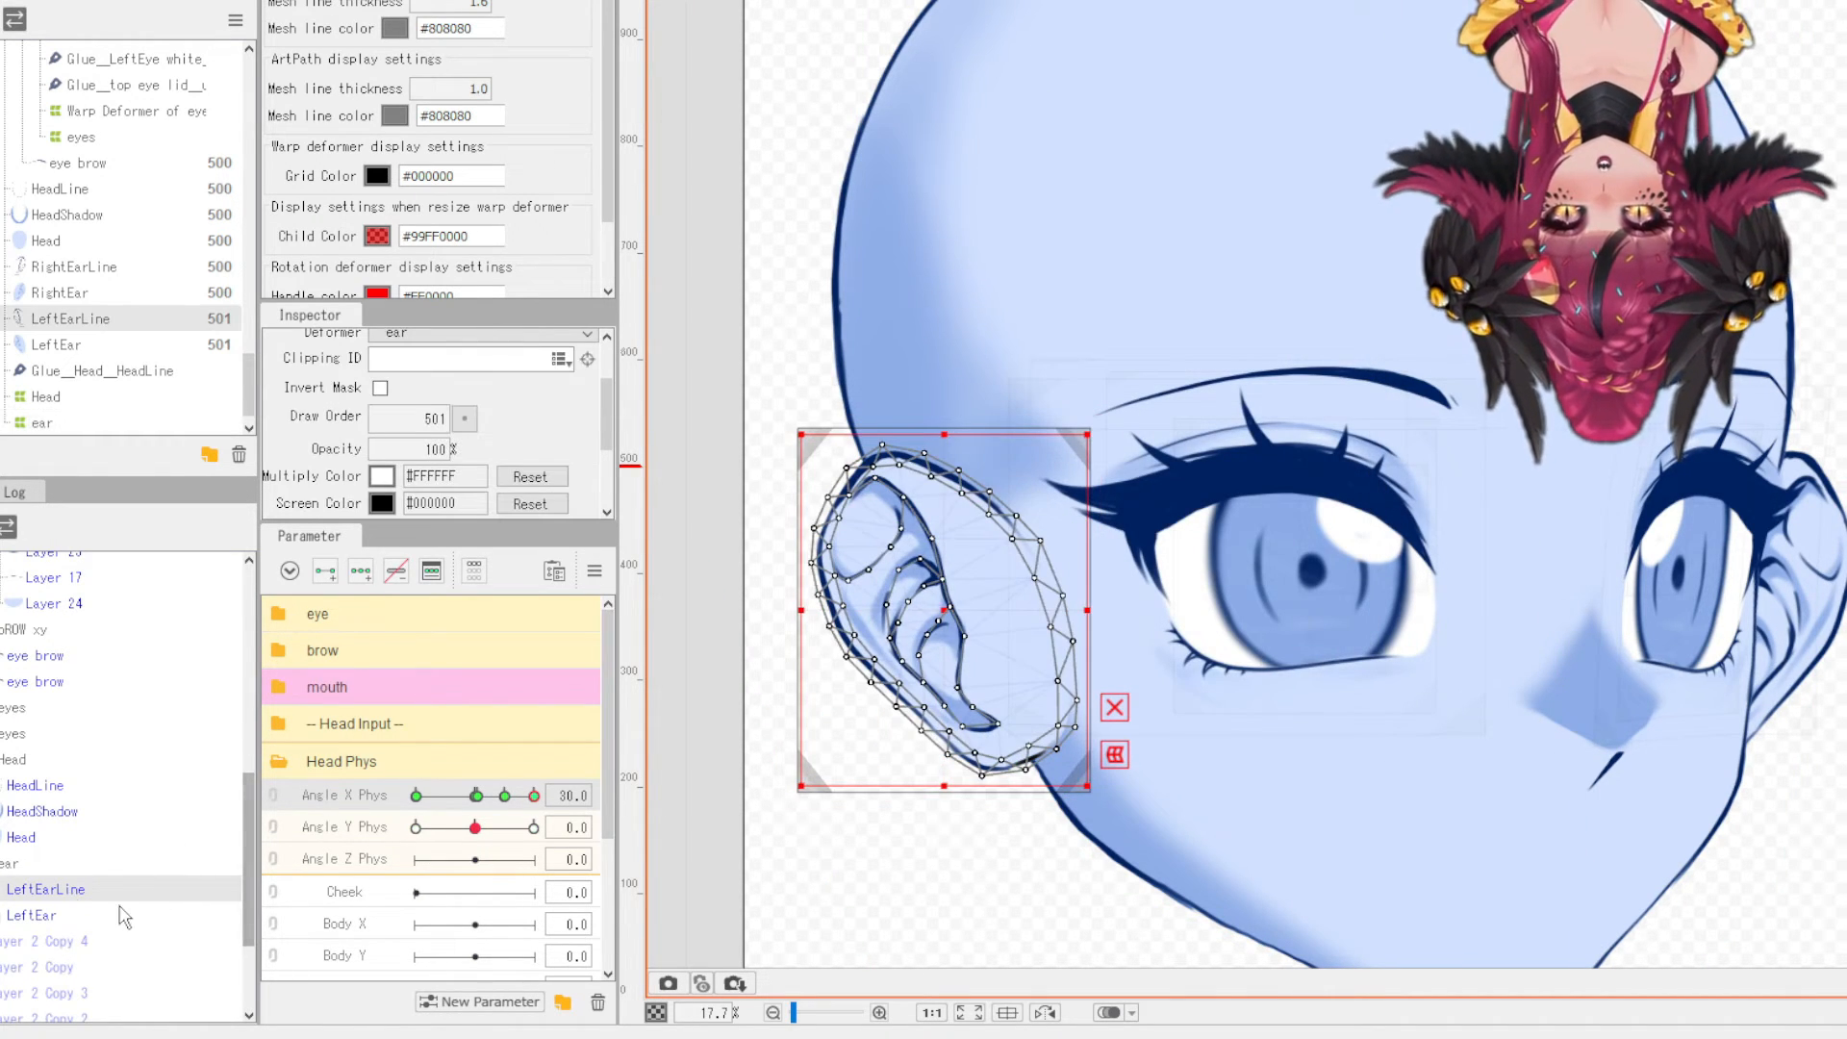
left_click(38, 915, "ctrl")
left_click(431, 571)
left_click(1058, 393)
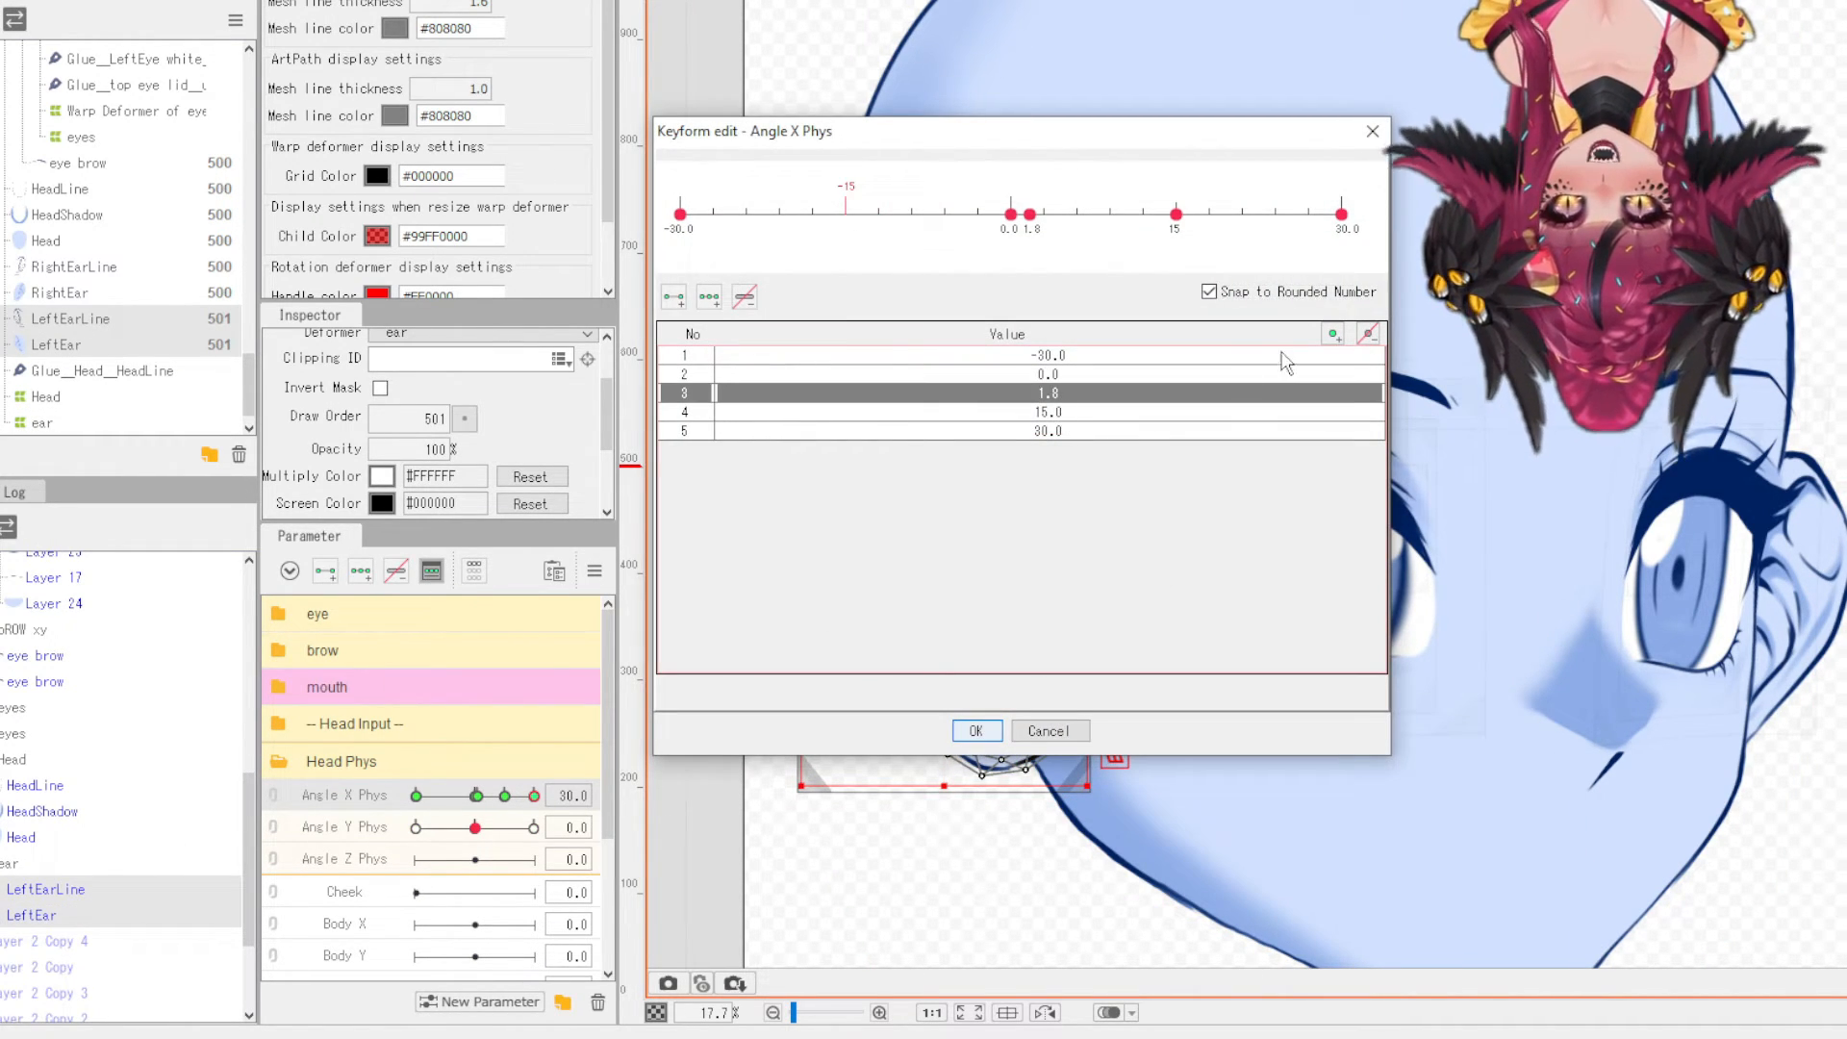
left_click(1368, 334)
left_click(967, 475)
left_click(976, 731)
mouse_move(534, 796)
left_mouse_down()
mouse_move(398, 797)
mouse_move(478, 796)
mouse_move(428, 800)
mouse_move(475, 812)
left_mouse_up()
- Lock the HeadLine, HeadShadow and Head layers, and delete RightEar and RightEarLine
left_click(1812, 622)
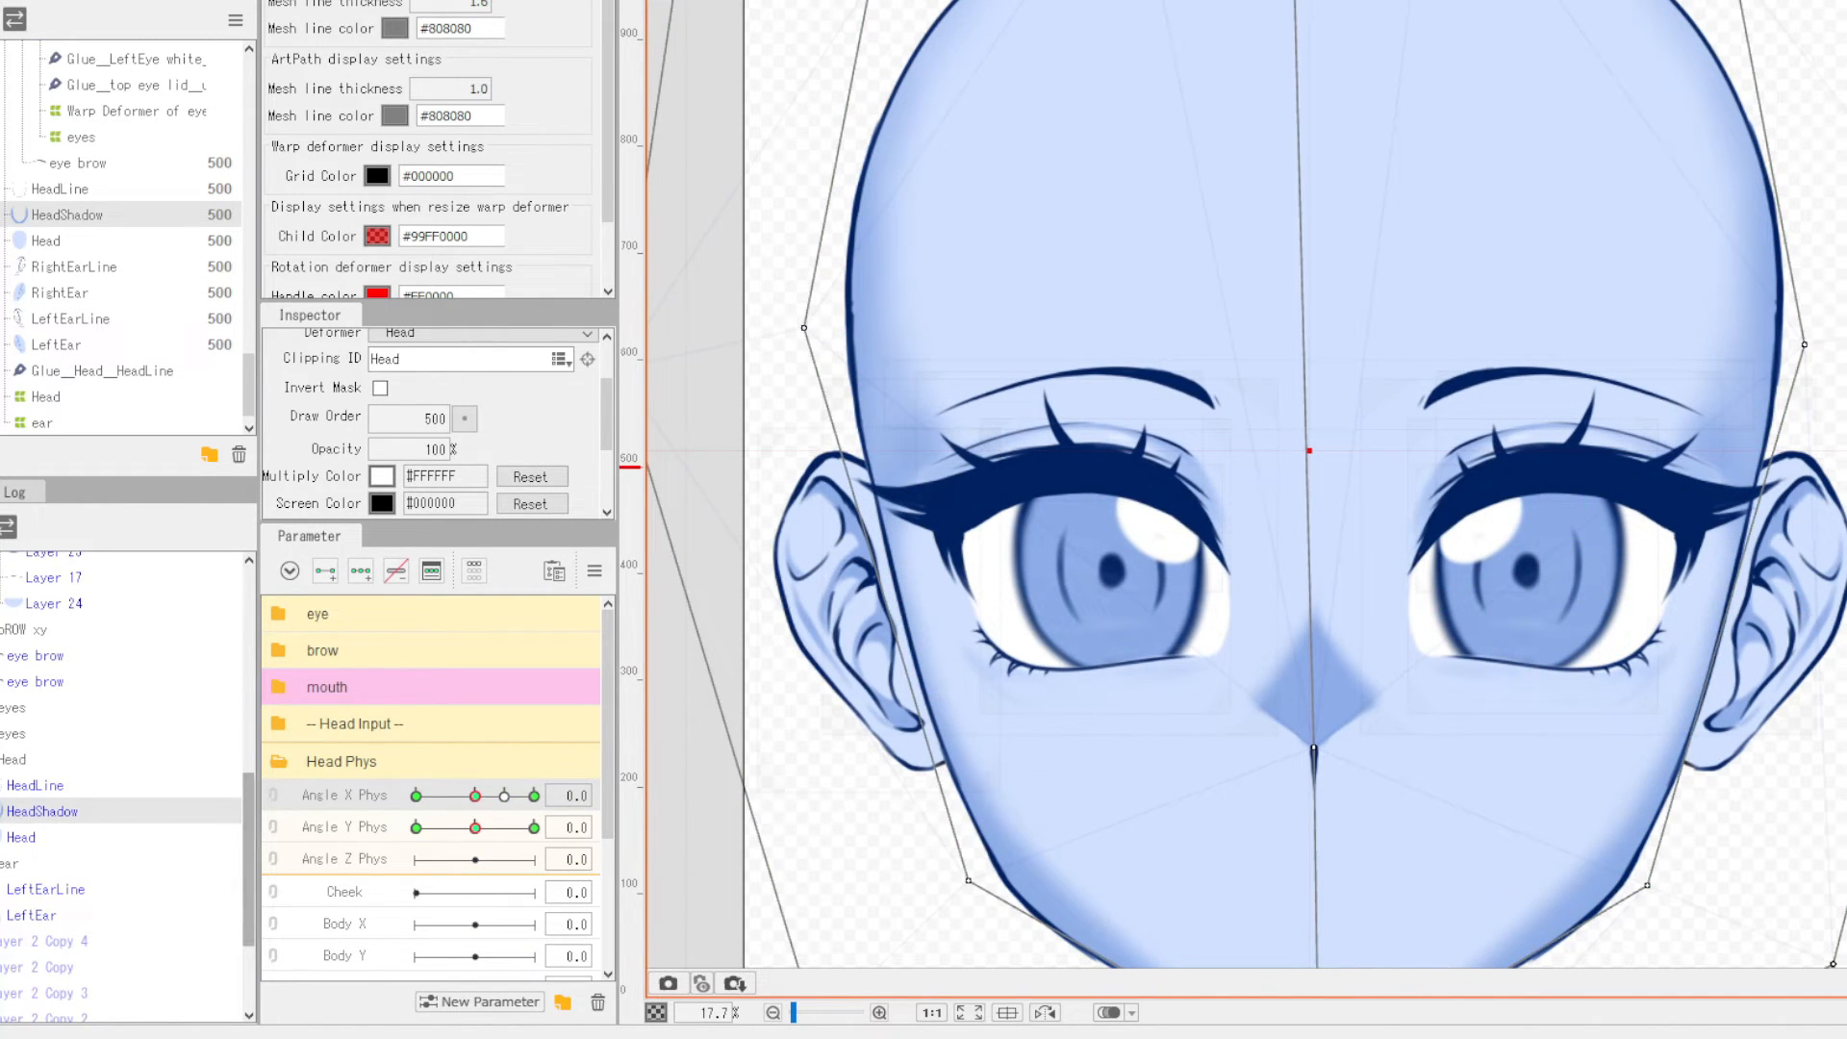
key("Escape")
left_click(1736, 610)
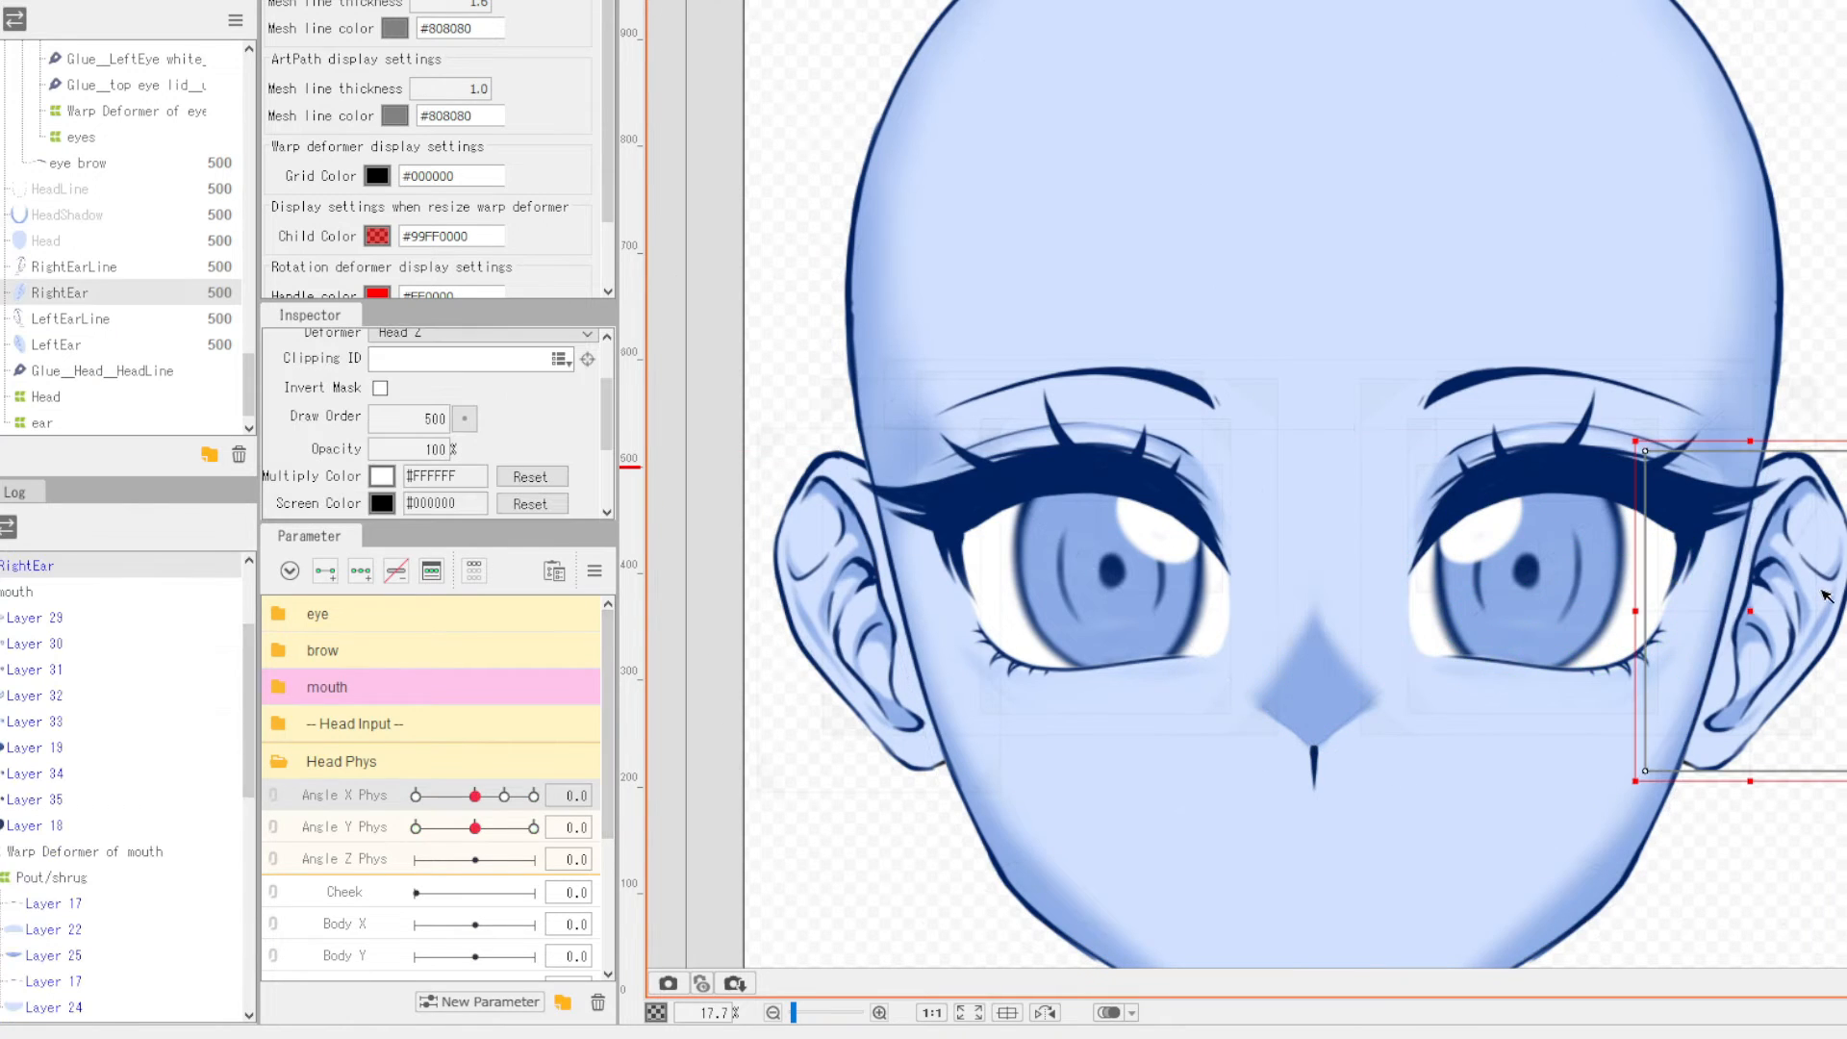
scroll(67, 712, "up", 2)
left_click(63, 701, "ctrl")
key("Escape")
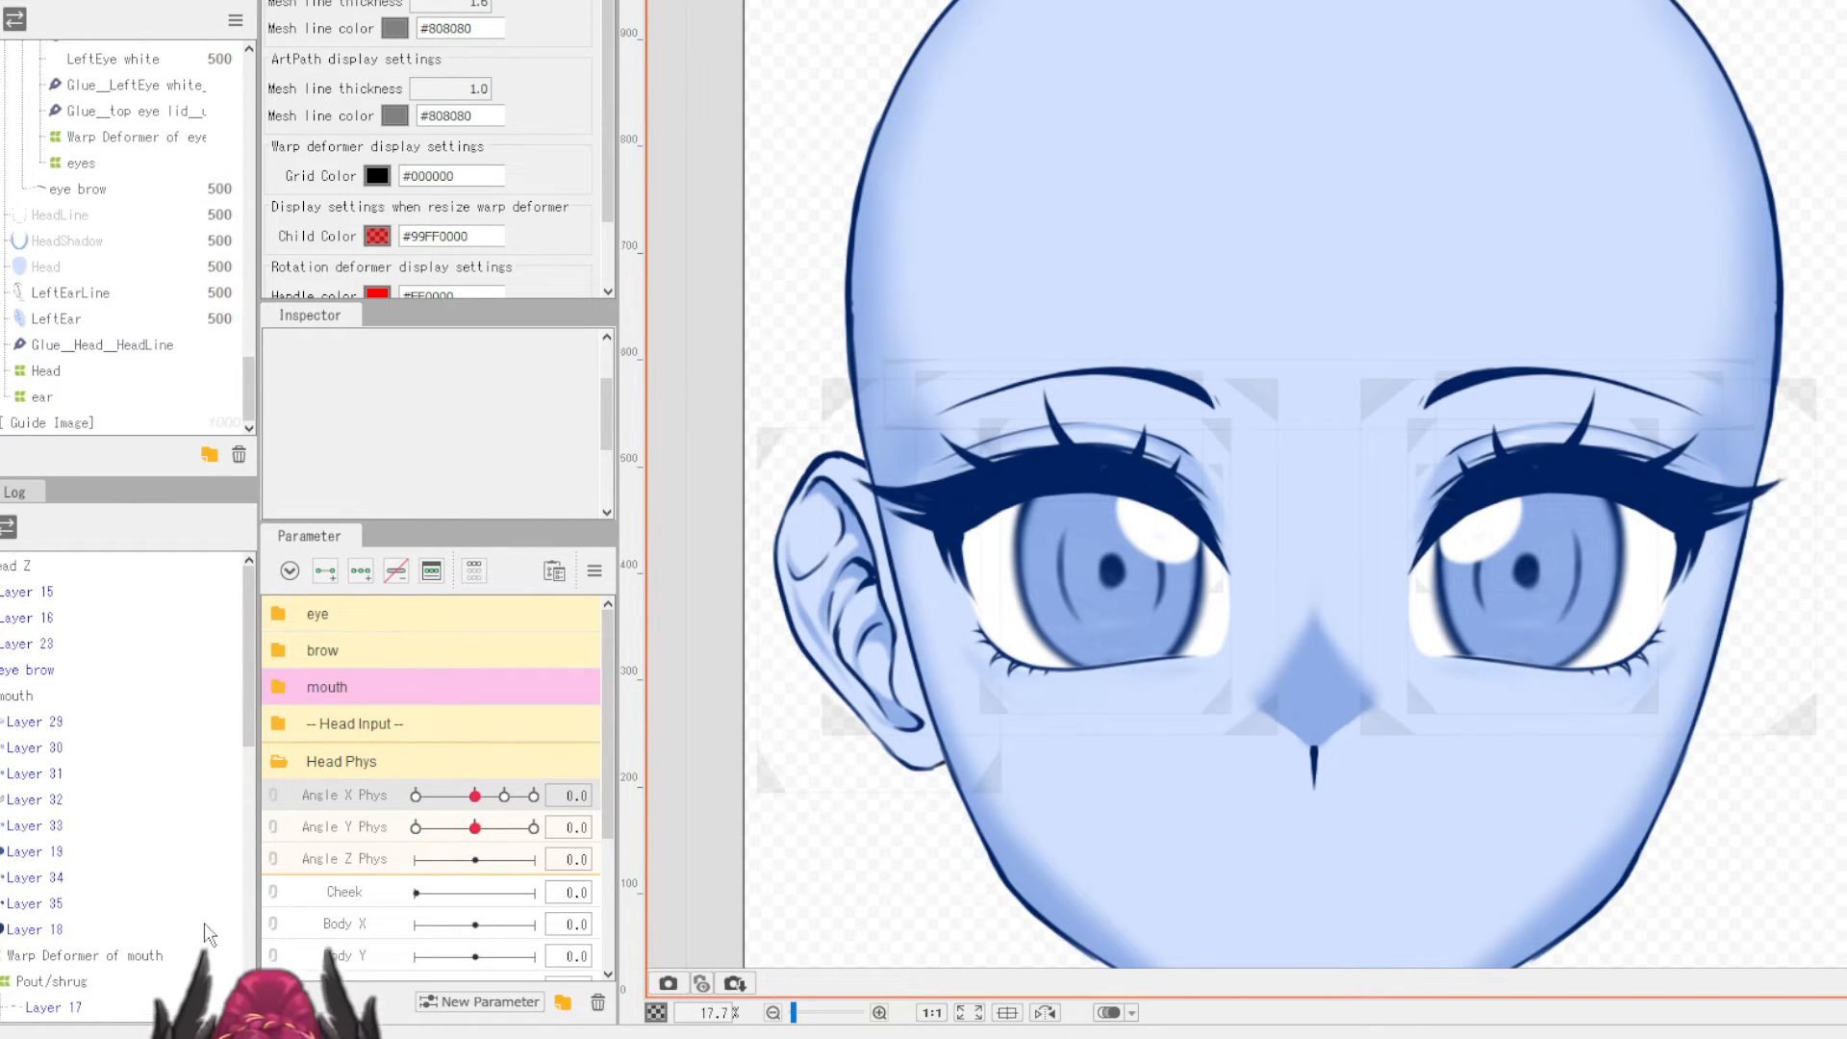
- Duplicate the ear warp deformer together with its LeftEarLine and LeftEar meshes
left_click(847, 616)
left_click(32, 866, "ctrl")
left_click_drag(34, 873, 37, 863)
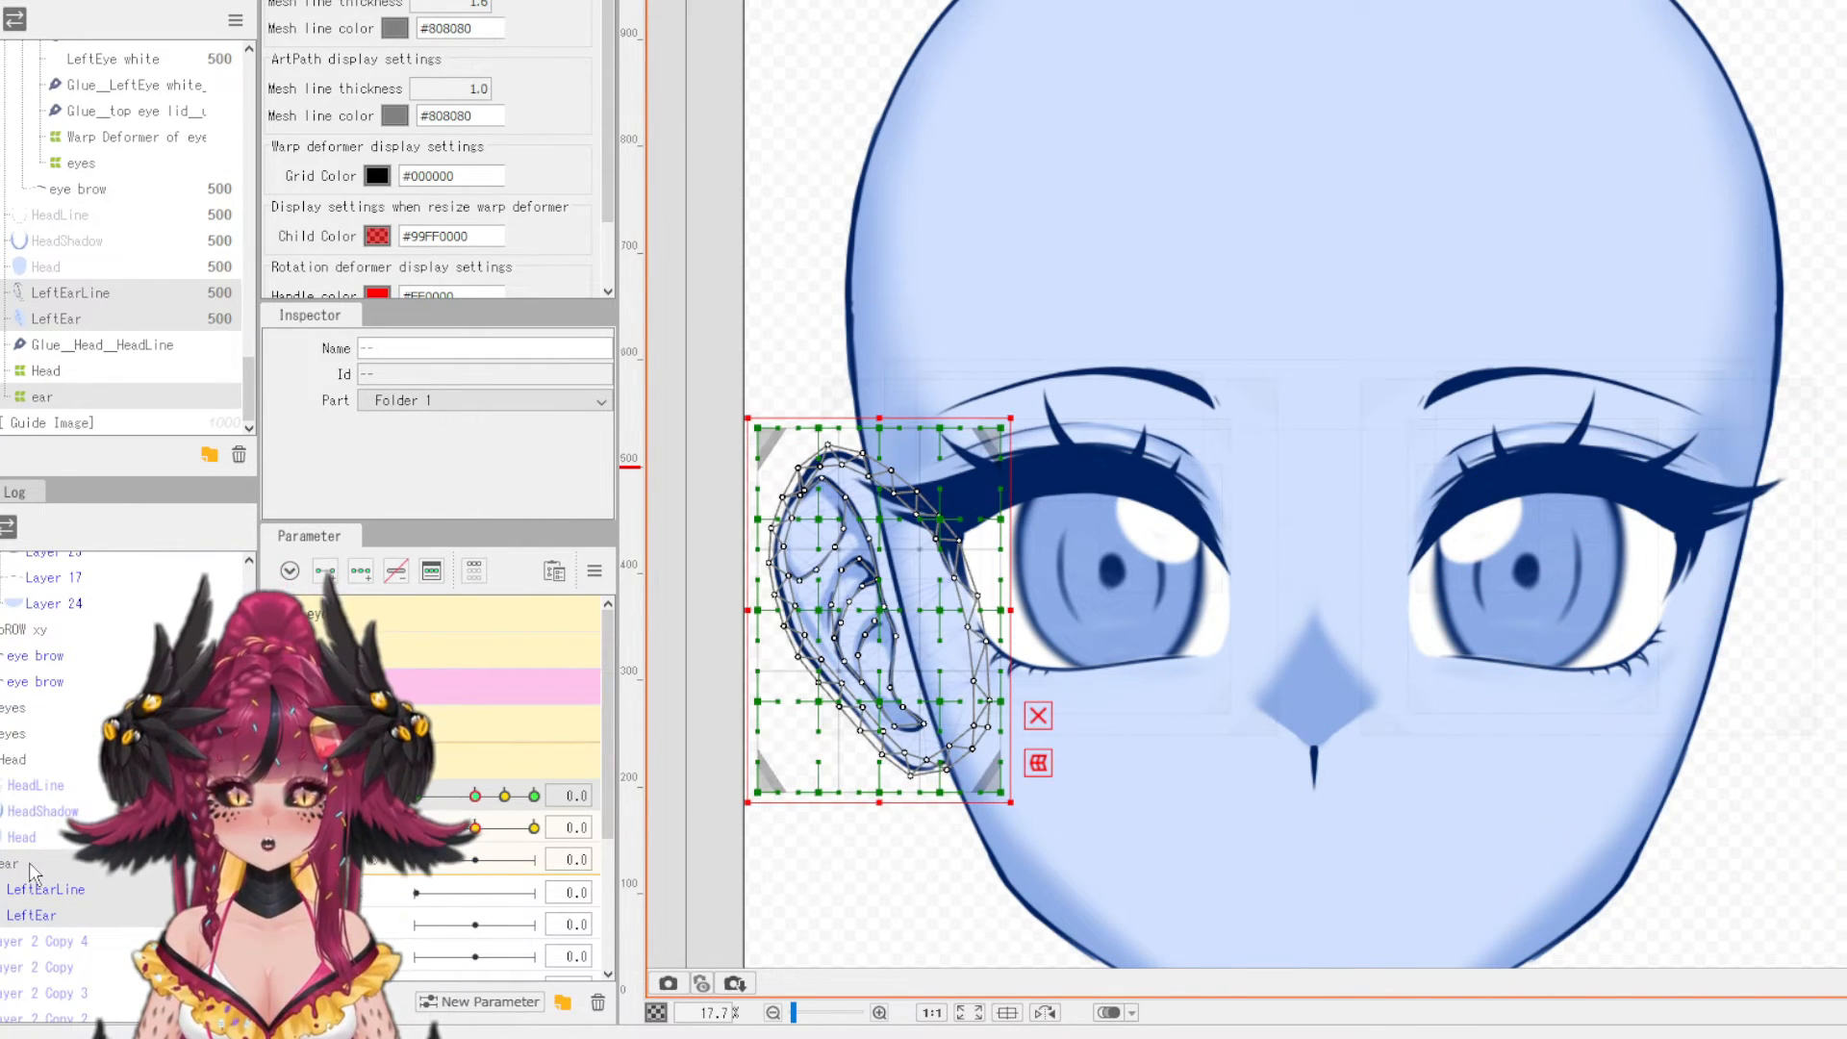
- Reflect the duplicated ear horizontally with Angle X Phys included in the reflection, and test it by moving Angle X Phys
right_click(1652, 238)
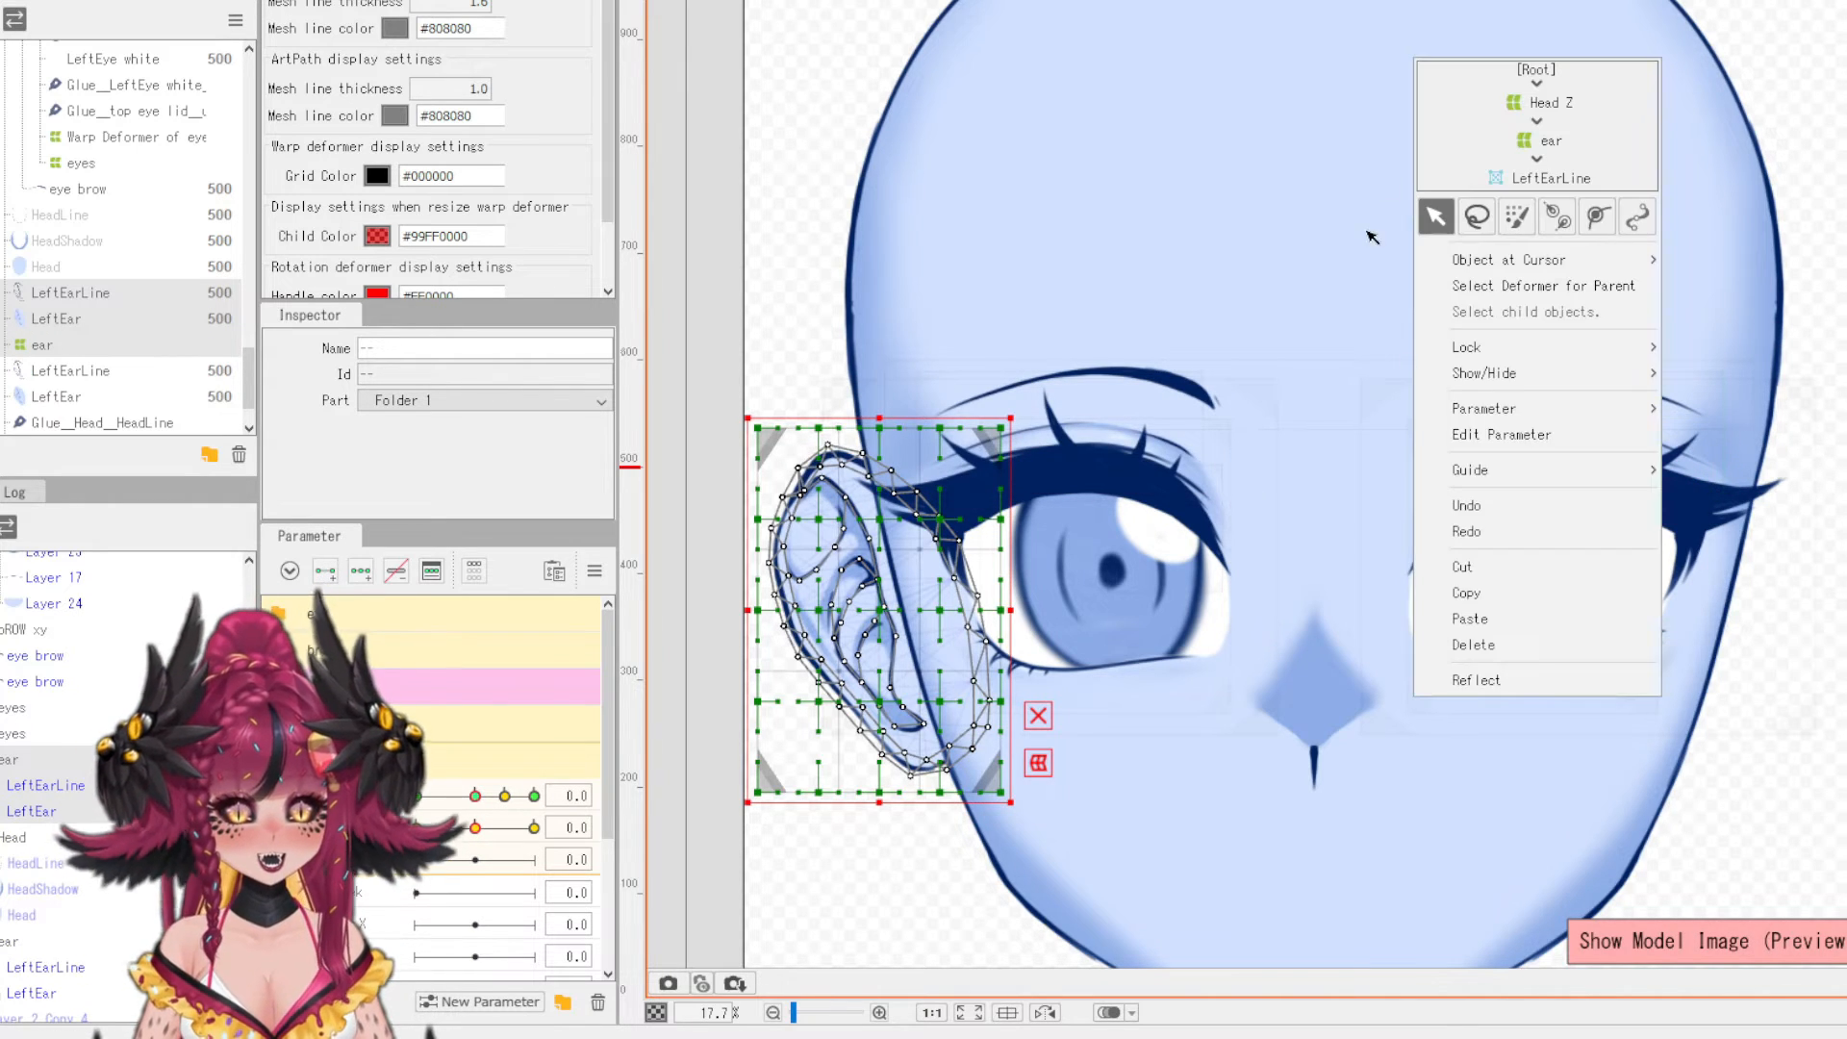
left_click(1453, 681)
left_click(895, 362)
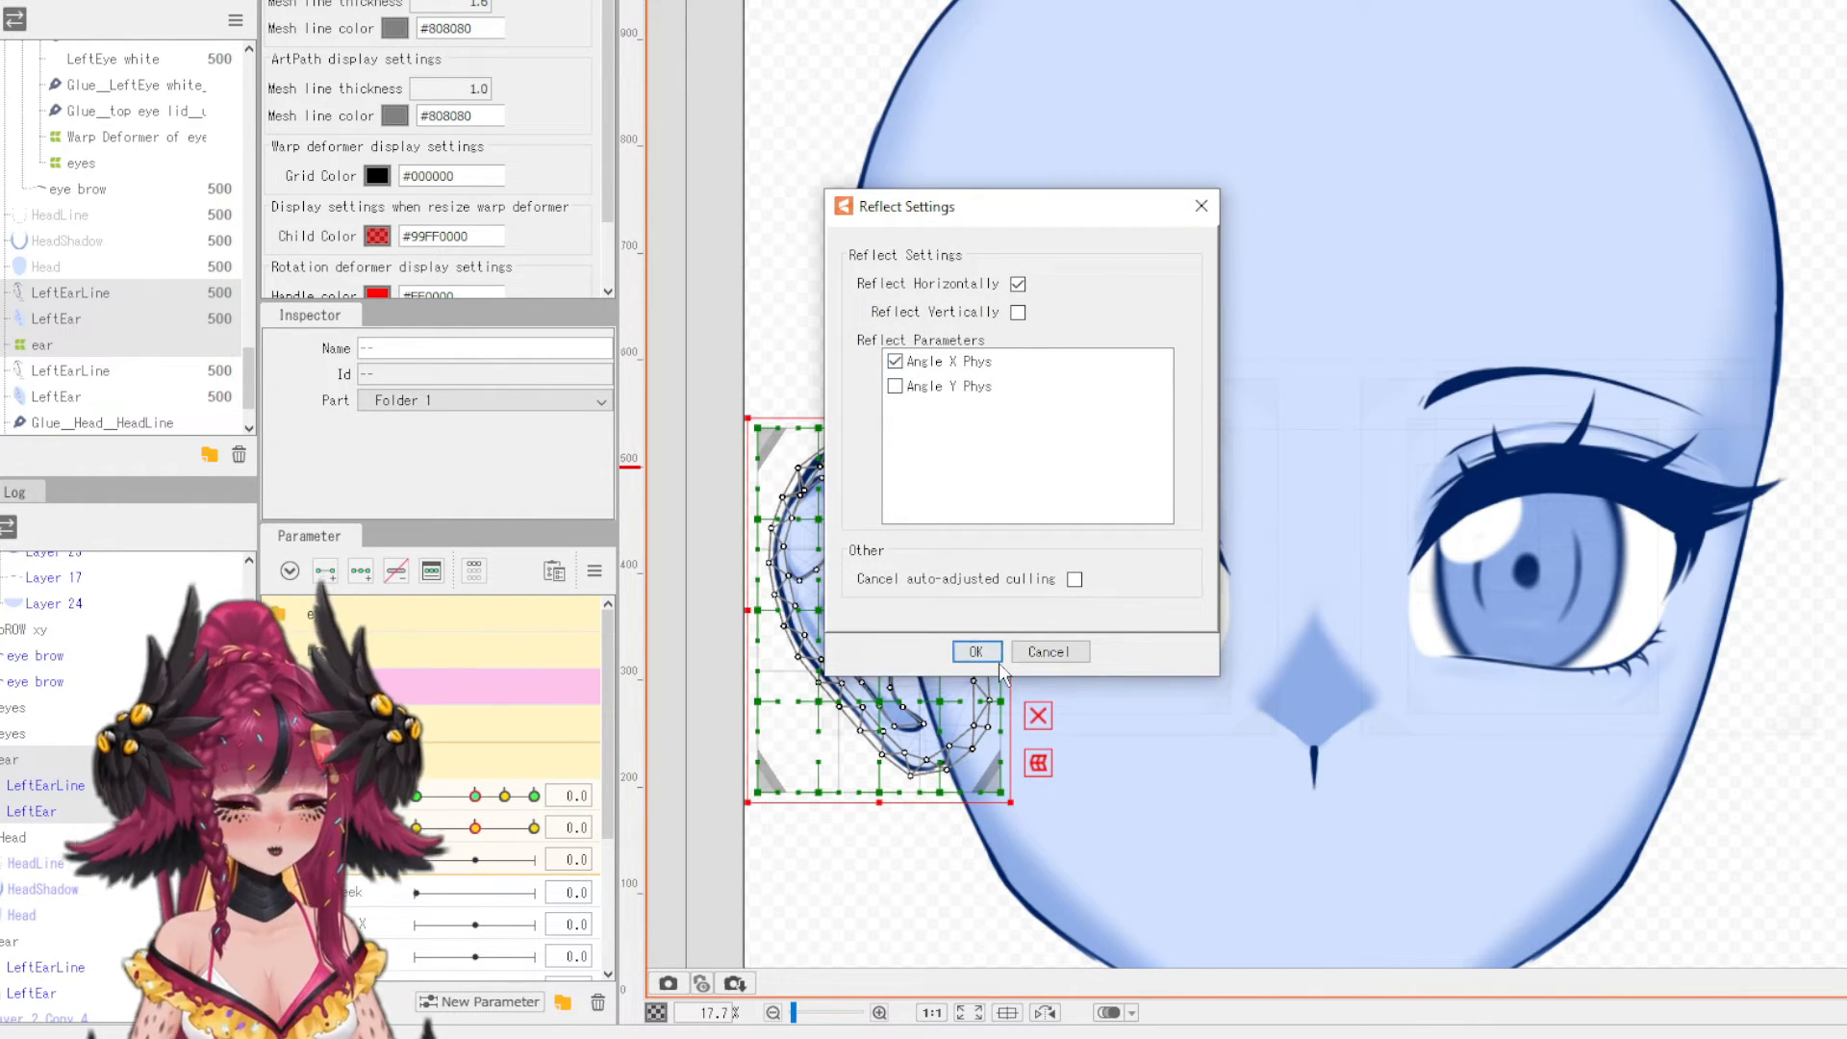
left_click(976, 651)
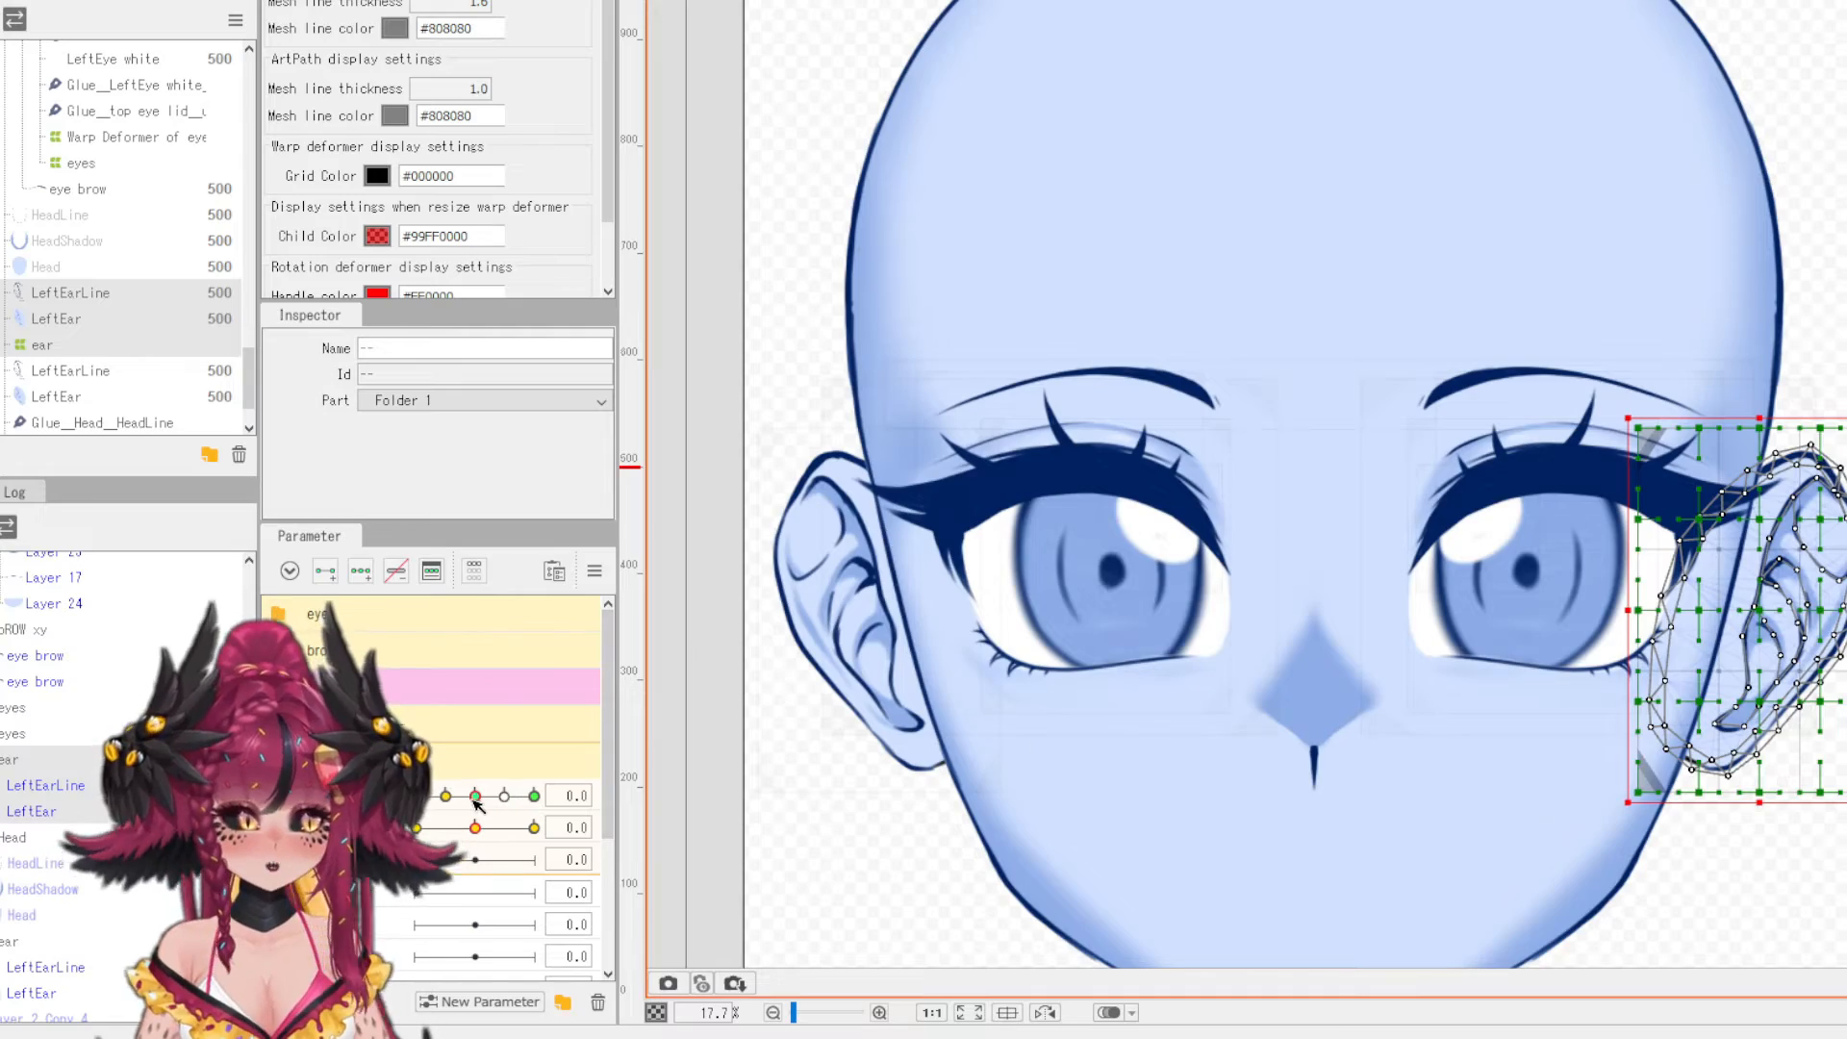
mouse_move(477, 800)
left_mouse_down()
mouse_move(438, 801)
mouse_move(524, 800)
mouse_move(424, 806)
mouse_move(475, 803)
left_mouse_up()
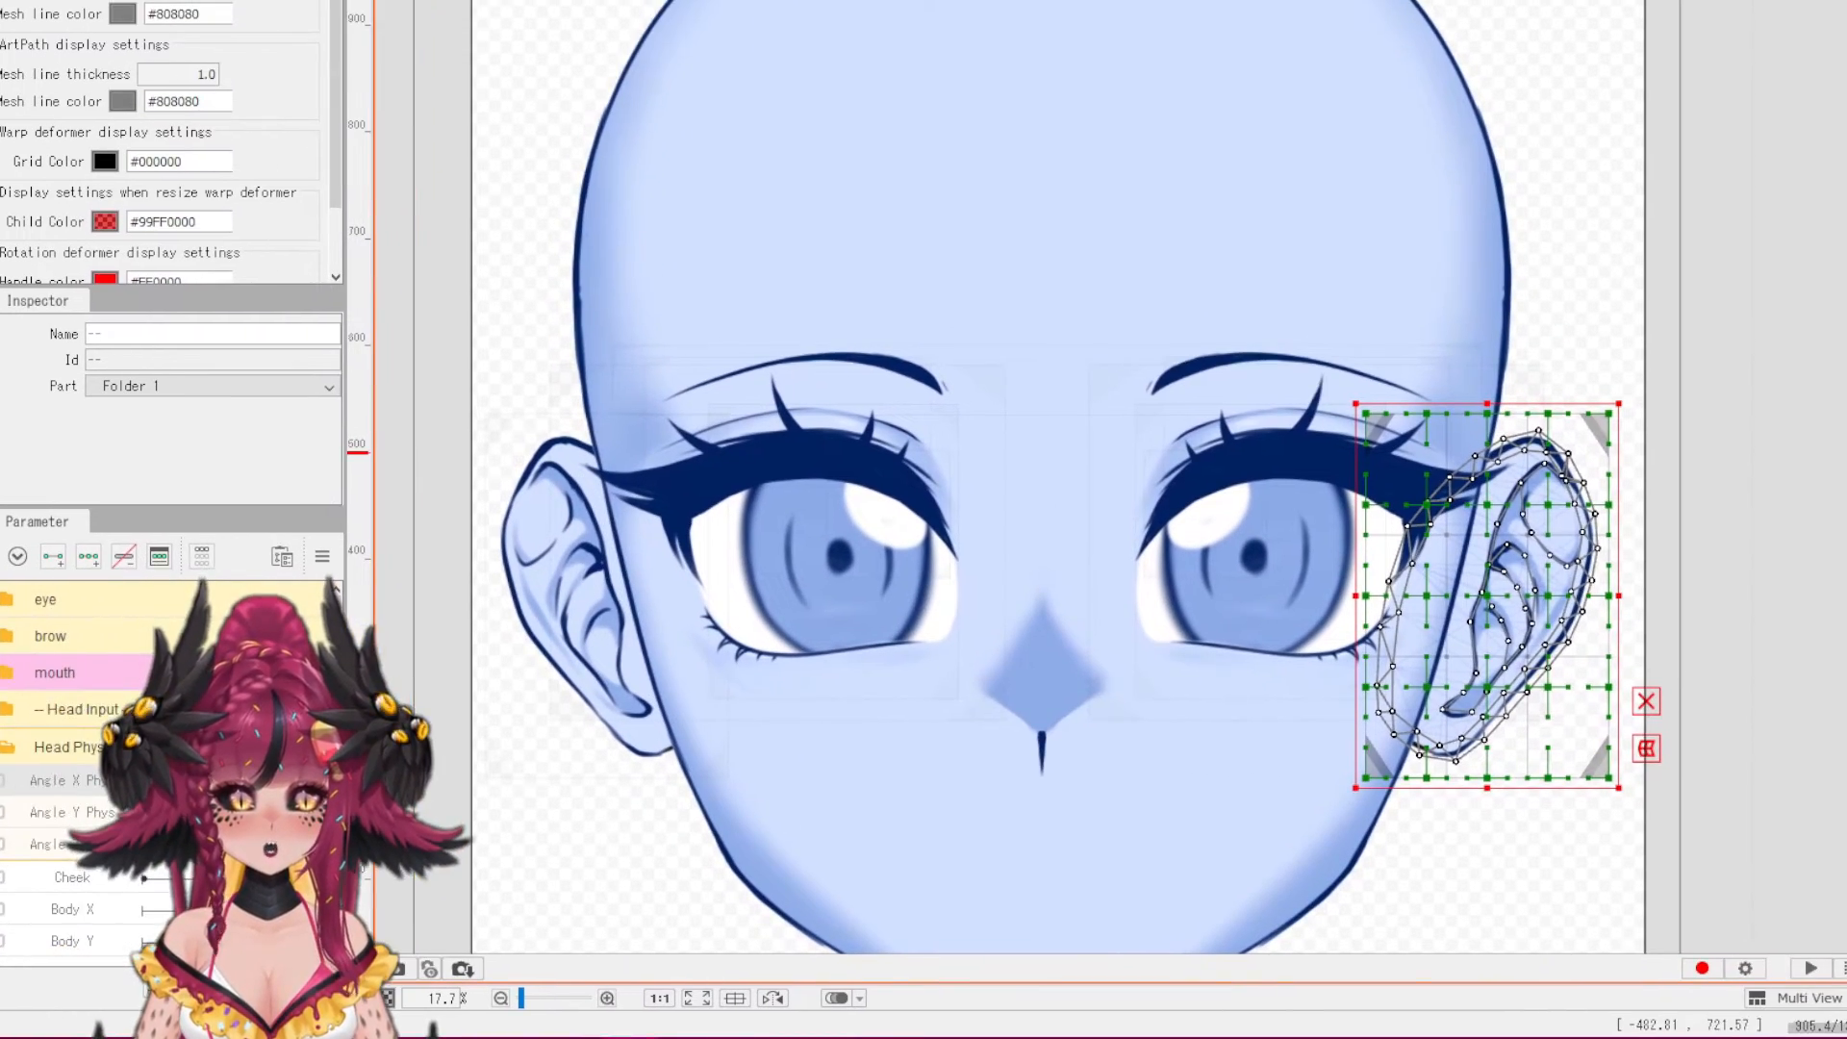
mouse_move(204, 780)
left_mouse_down()
mouse_move(150, 781)
mouse_move(254, 780)
mouse_move(198, 780)
left_mouse_up()
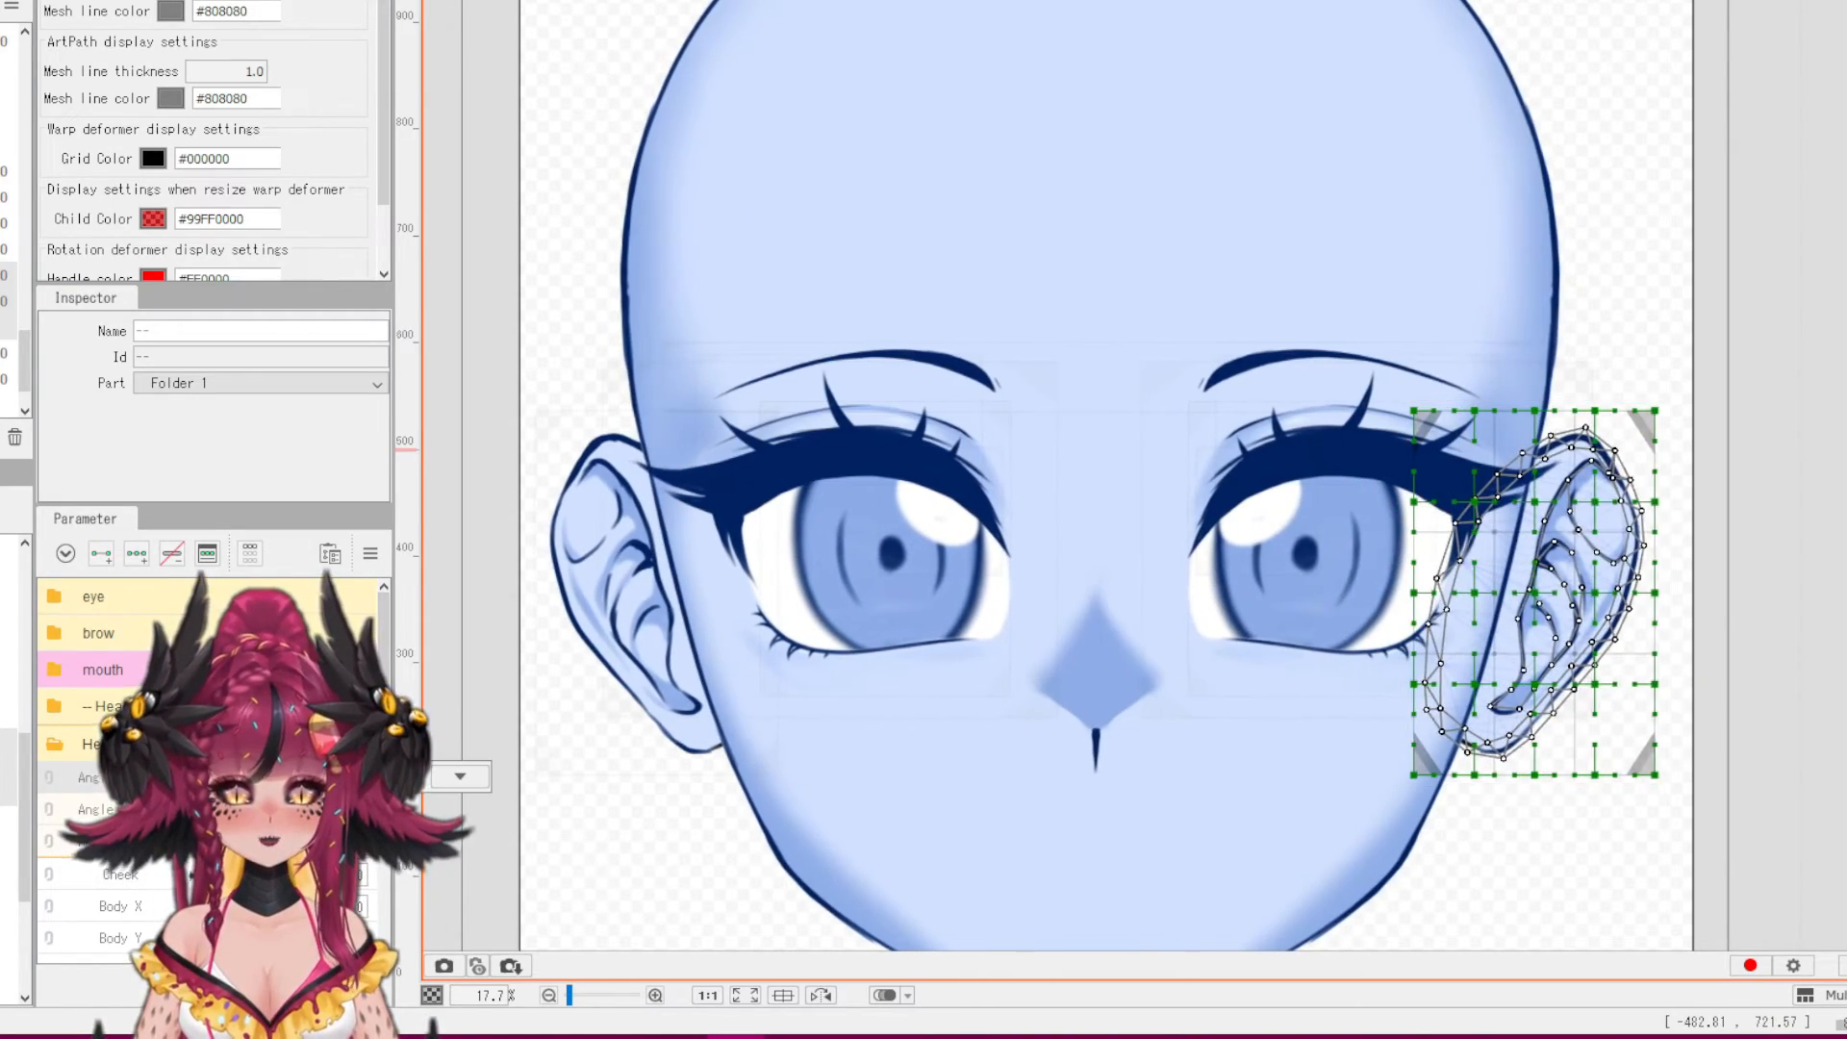
- Raise both ear deformers at Angle Y Phys 30 and bend their shared centre upward with the Temporary deform tool
left_click(14, 921)
left_click(14, 741, "ctrl")
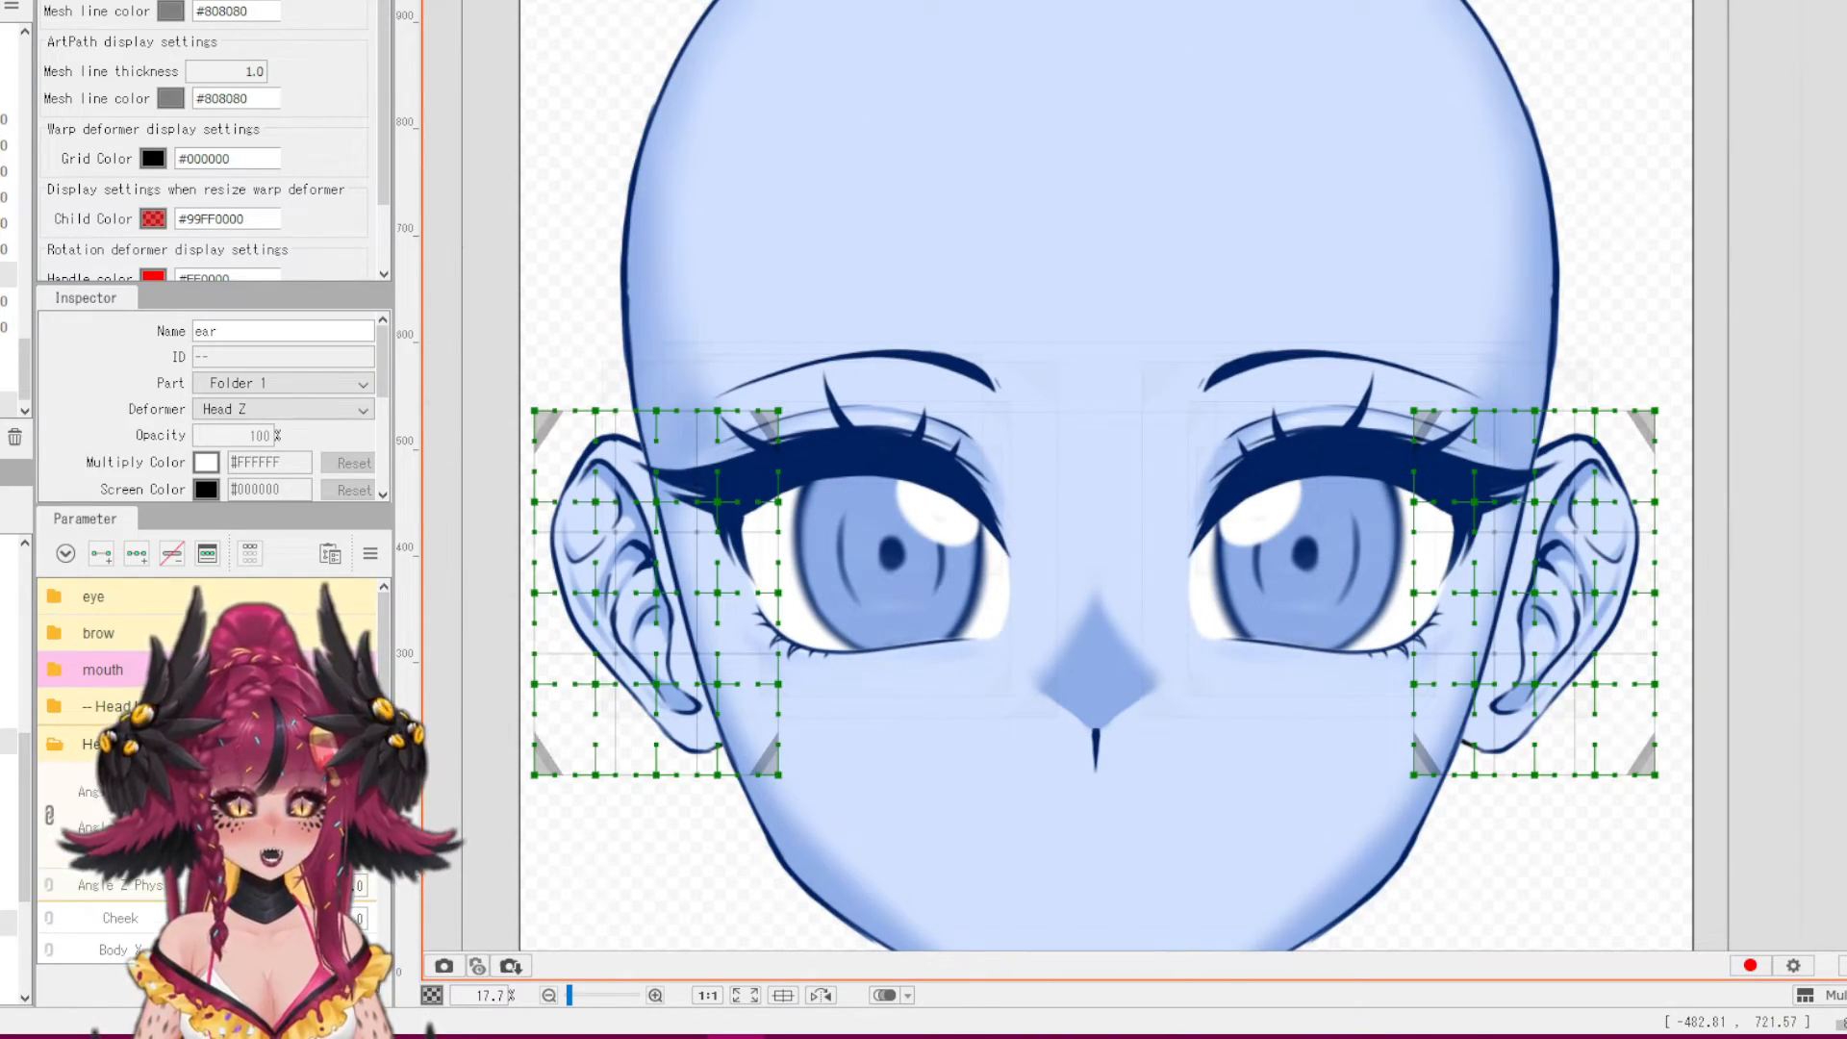
left_click(254, 810)
left_click_drag(1078, 593, 1095, 463)
left_click(1684, 671)
left_click_drag(1095, 335, 1095, 324)
left_click_drag(1095, 700, 1095, 649)
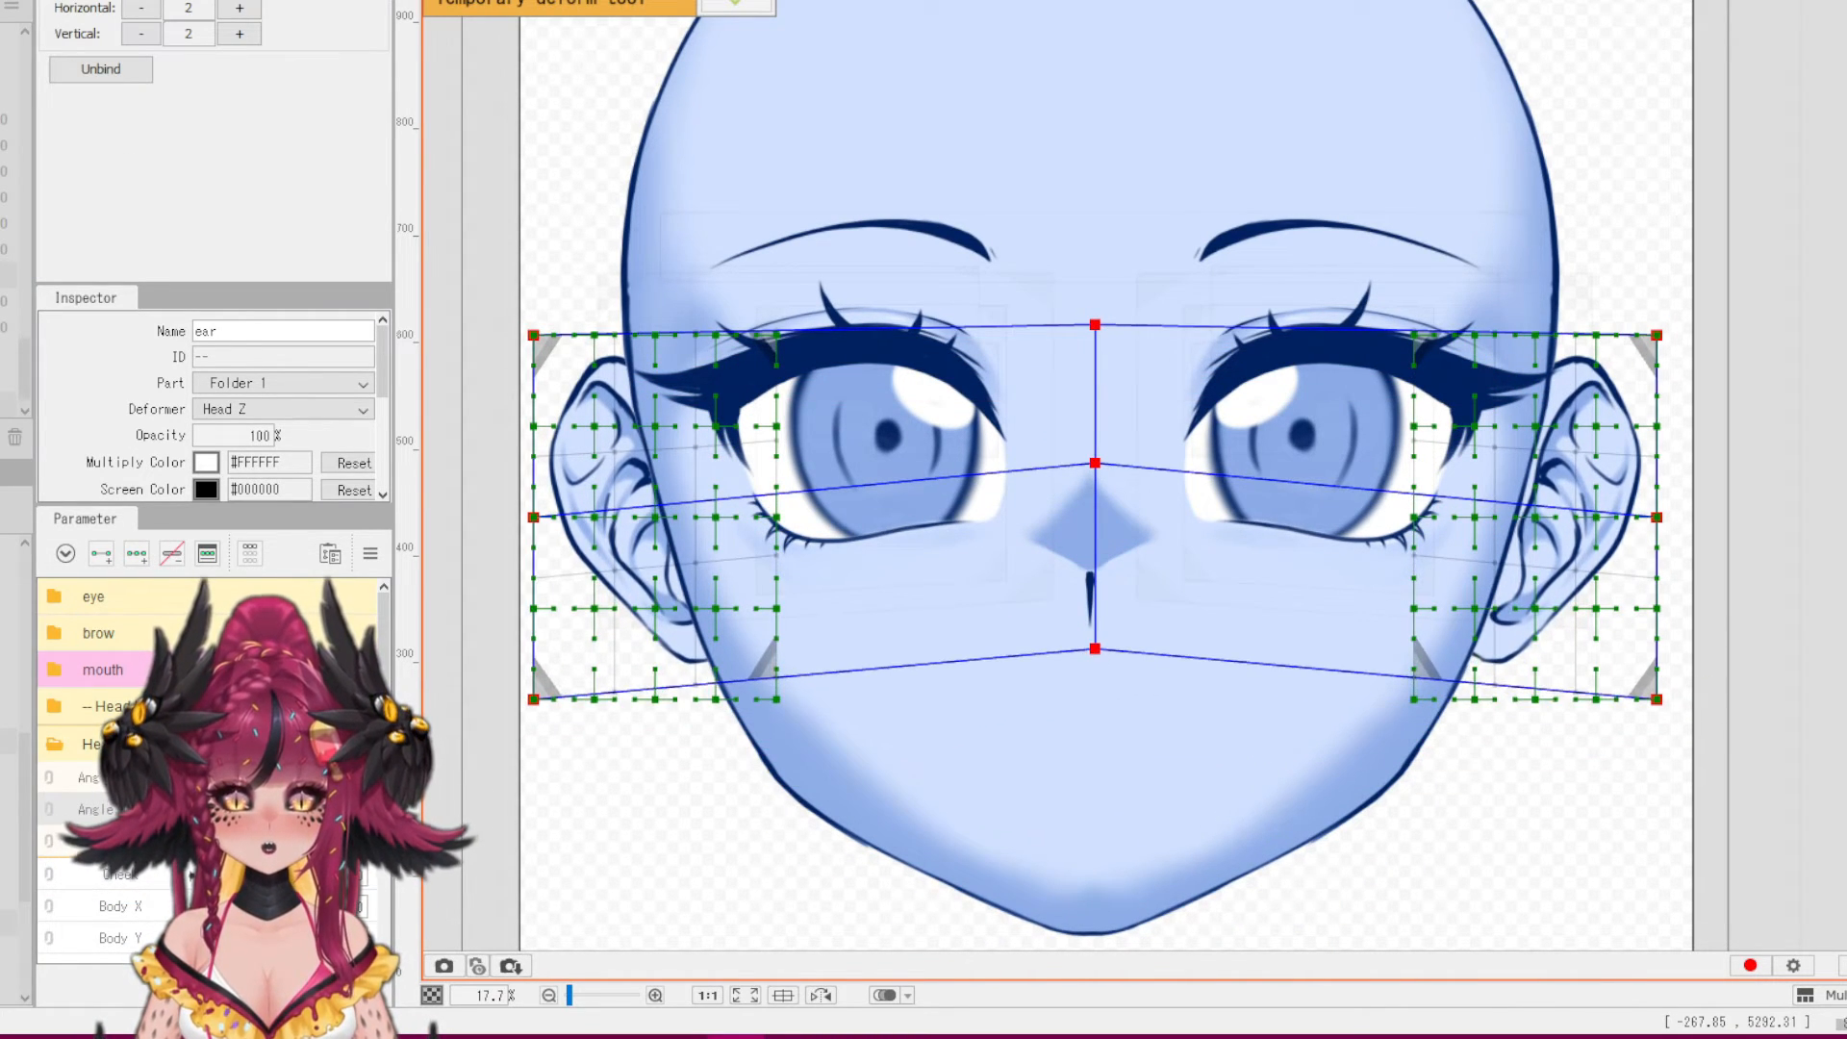
- Bulge the outer middle and upper edges of both ears outward at Angle Y Phys 30 and apply the deformation
left_click_drag(534, 517, 515, 517)
left_click_drag(534, 334, 526, 334)
left_click_drag(1657, 517, 1672, 517)
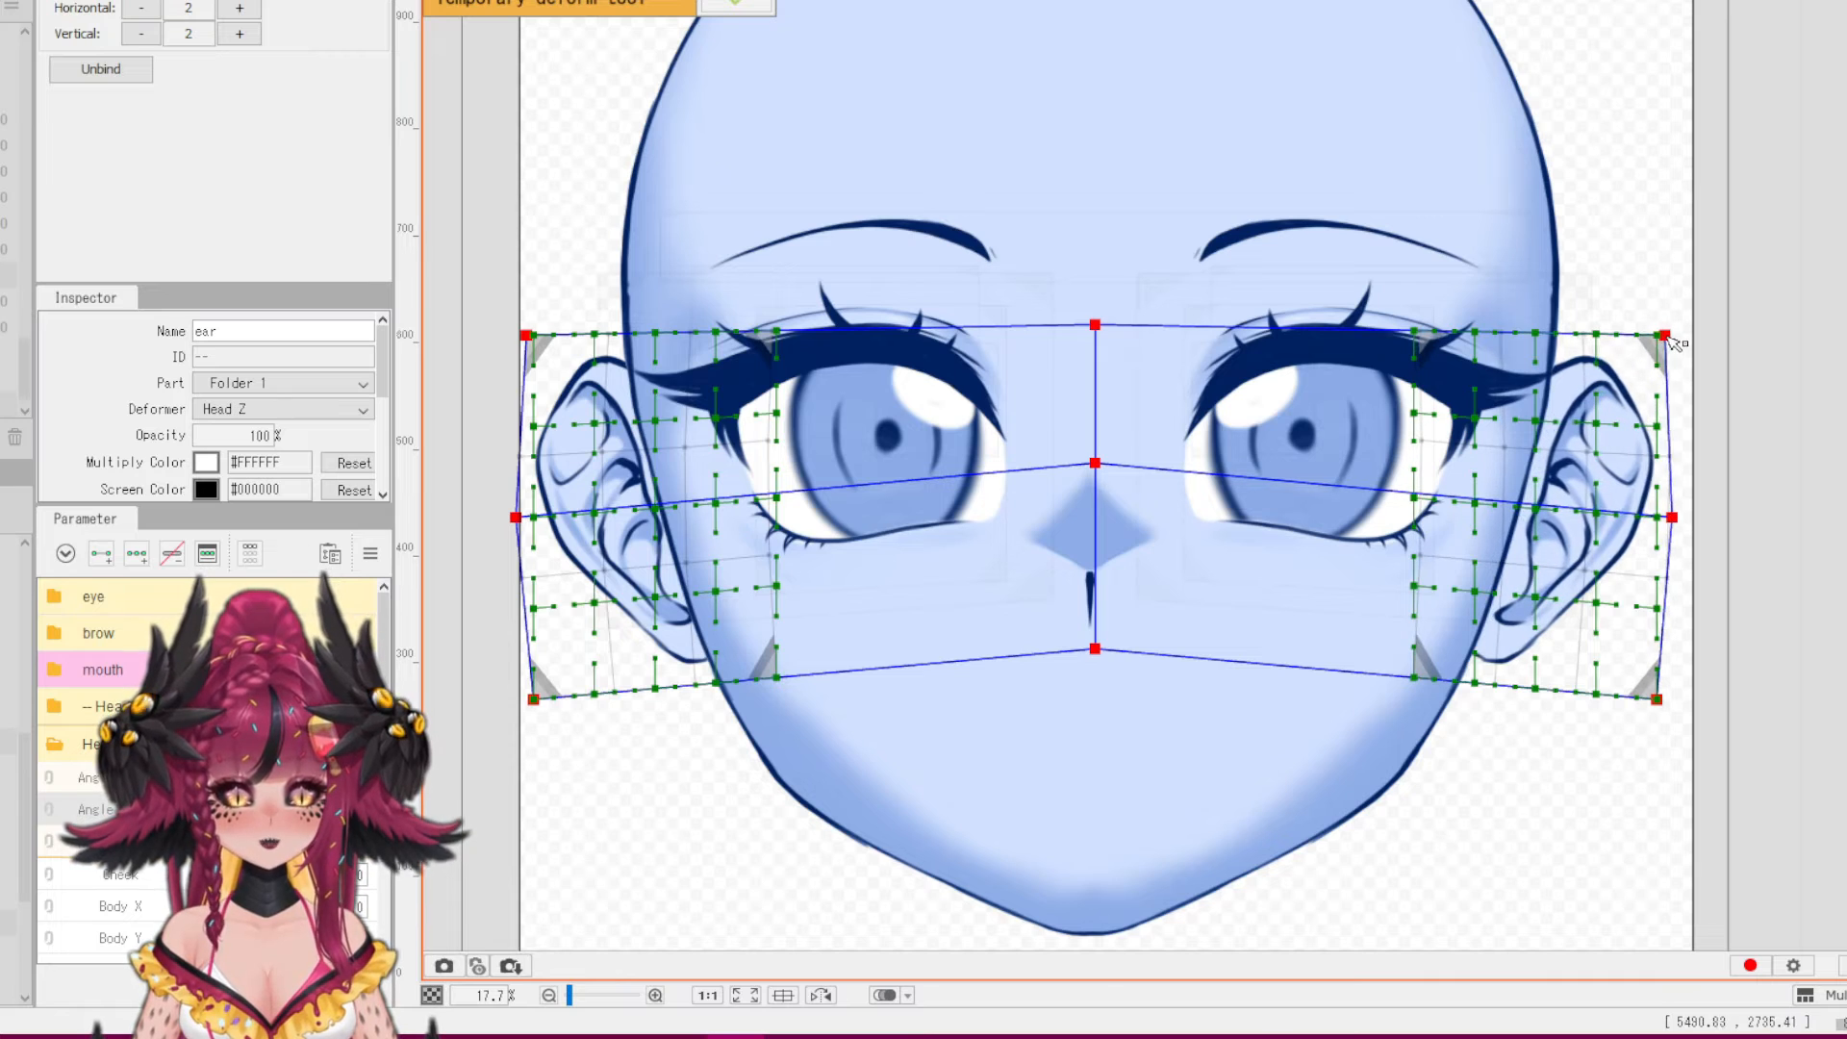
left_click_drag(1657, 335, 1667, 335)
left_click_drag(318, 809, 193, 810)
left_click(735, 4)
- Shorten both ears at Angle Y Phys -30 by raising their lower edge with the Temporary deform tool
left_click(20, 1)
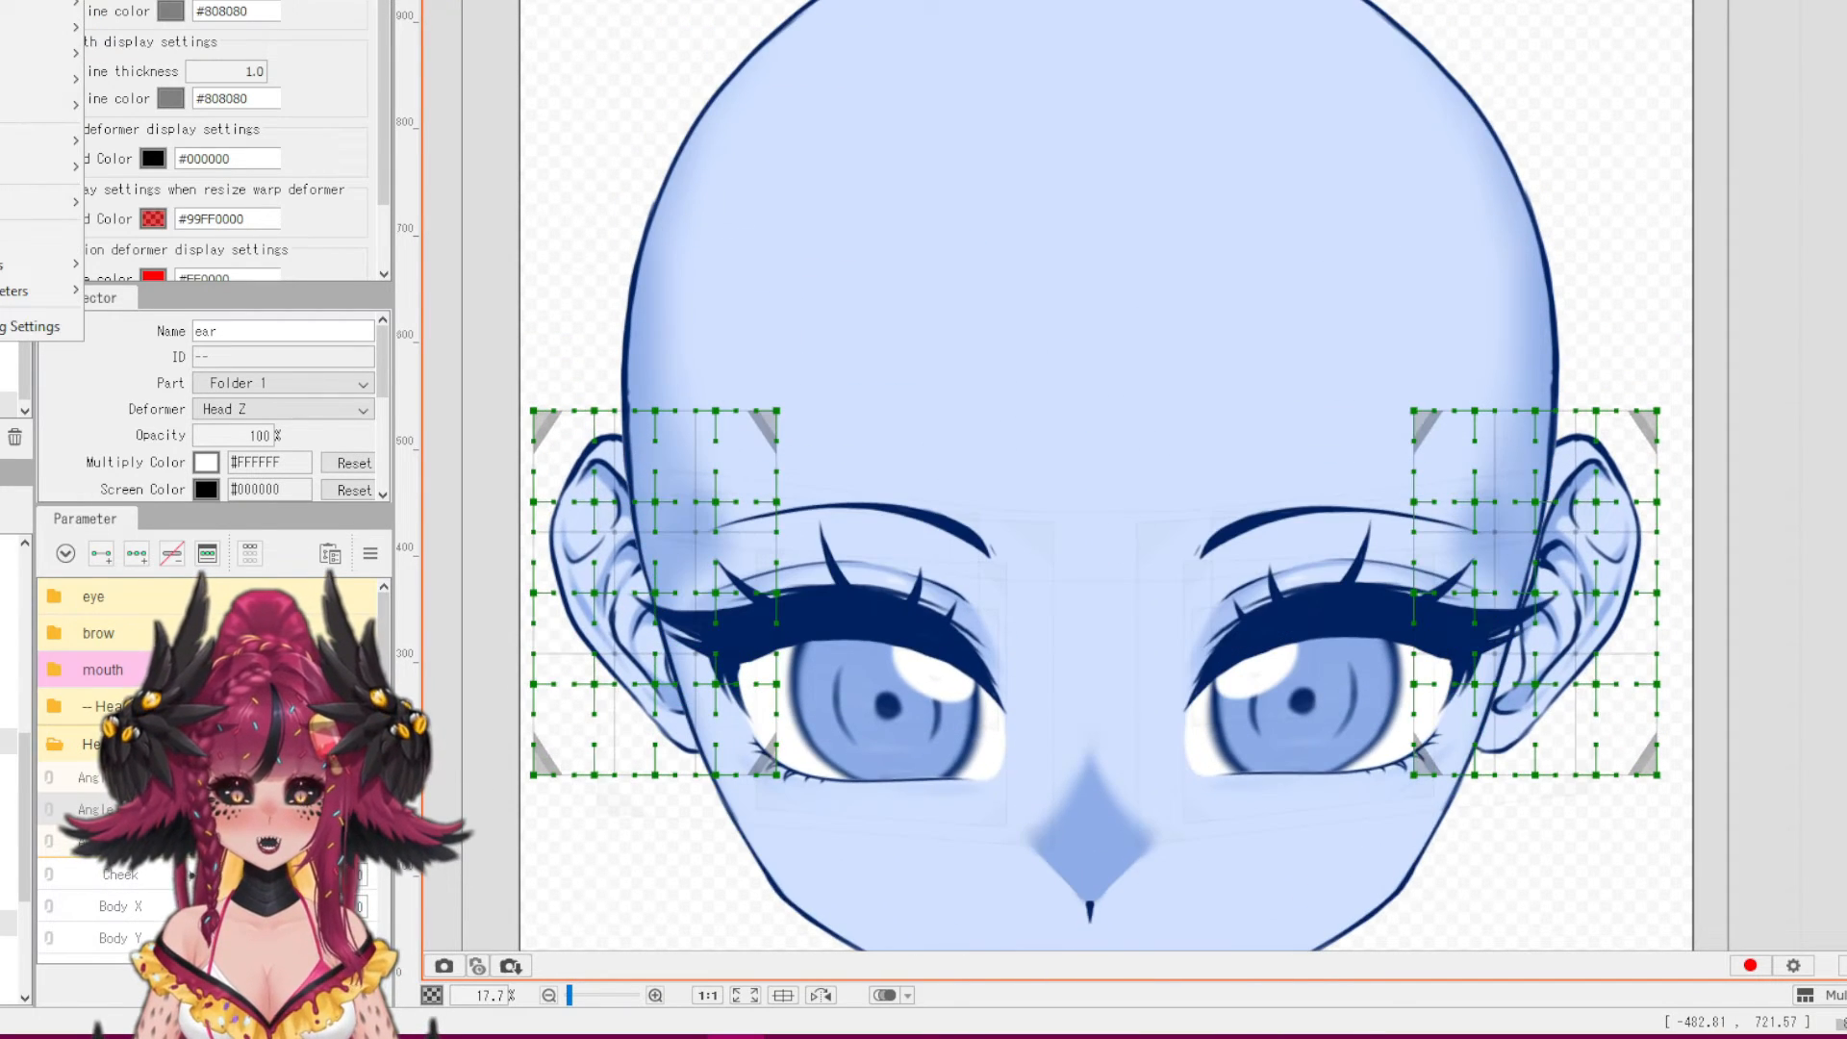
mouse_move(39, 2)
mouse_move(48, 78)
left_click(159, 222)
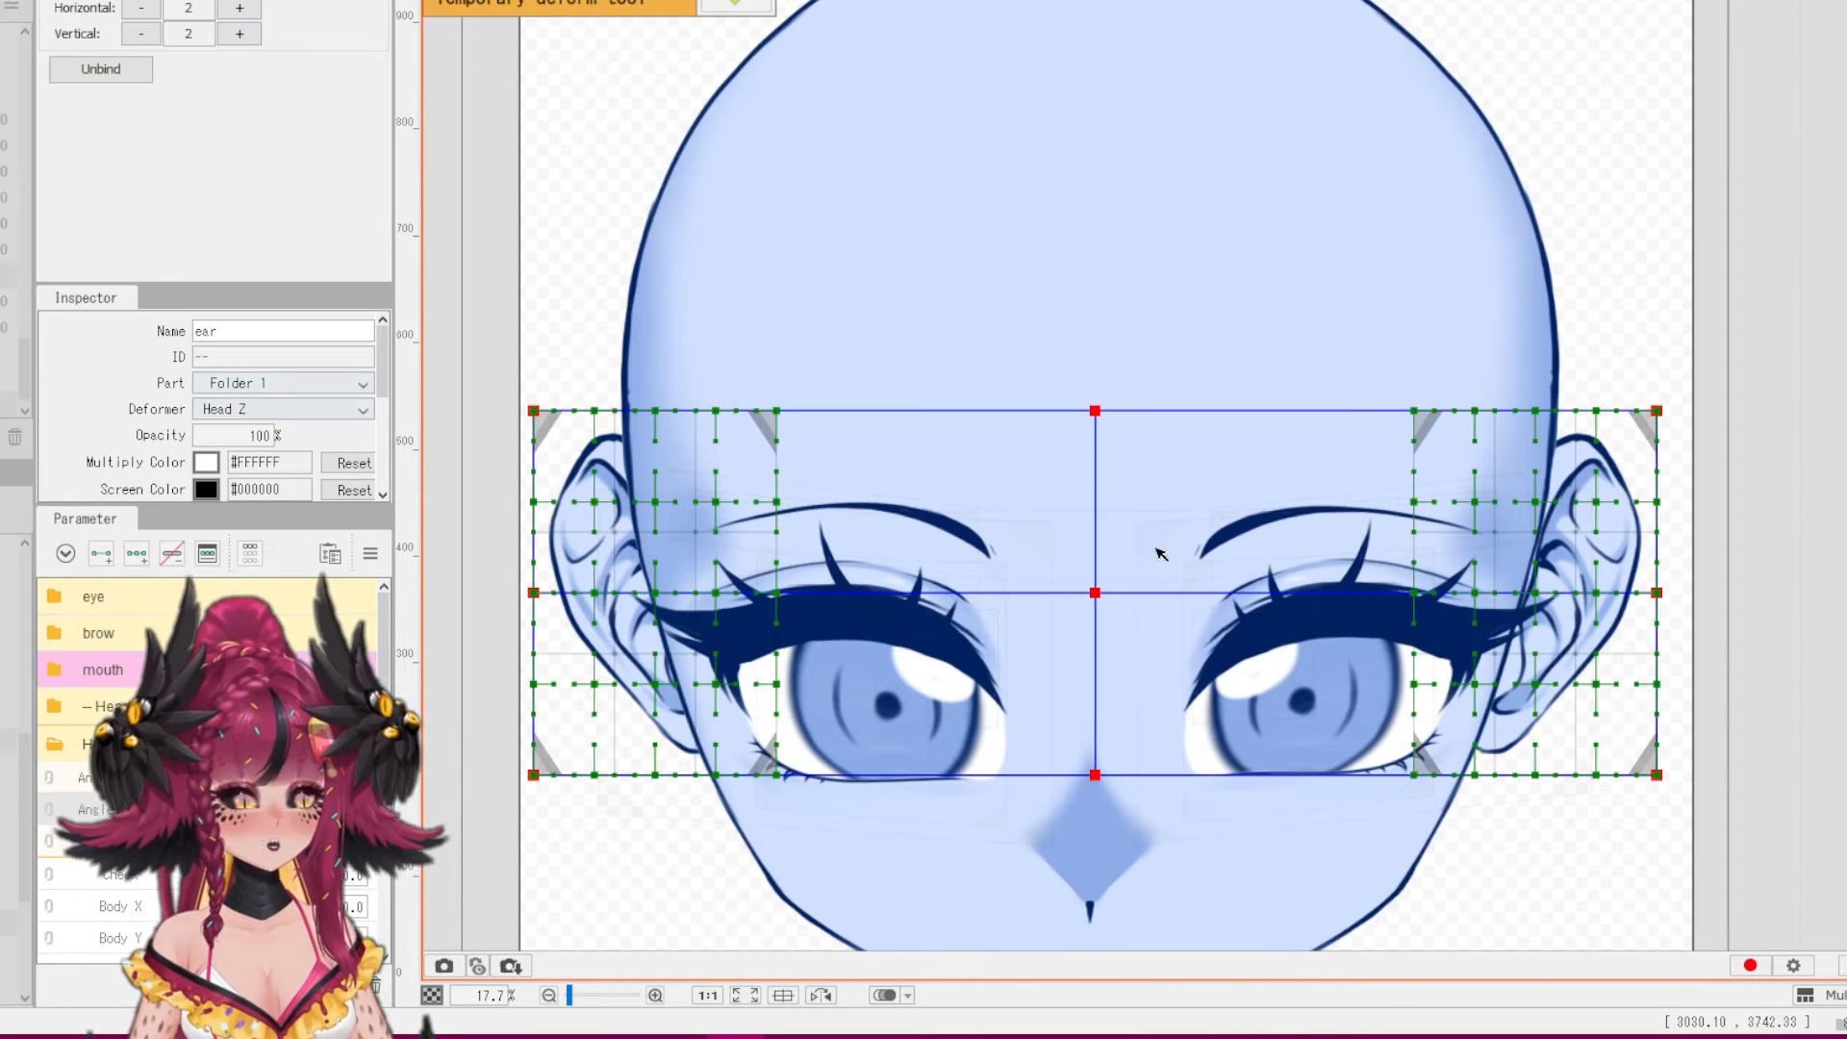
left_click_drag(1095, 774, 1095, 720)
left_click_drag(533, 775, 533, 735)
left_click_drag(1657, 774, 1657, 741)
left_click_drag(1095, 720, 1095, 740)
- Curve the middle and upper centre downward, push both ears' outer edges outward at Angle Y Phys -30, and apply the deformation
left_click_drag(1095, 593, 1095, 633)
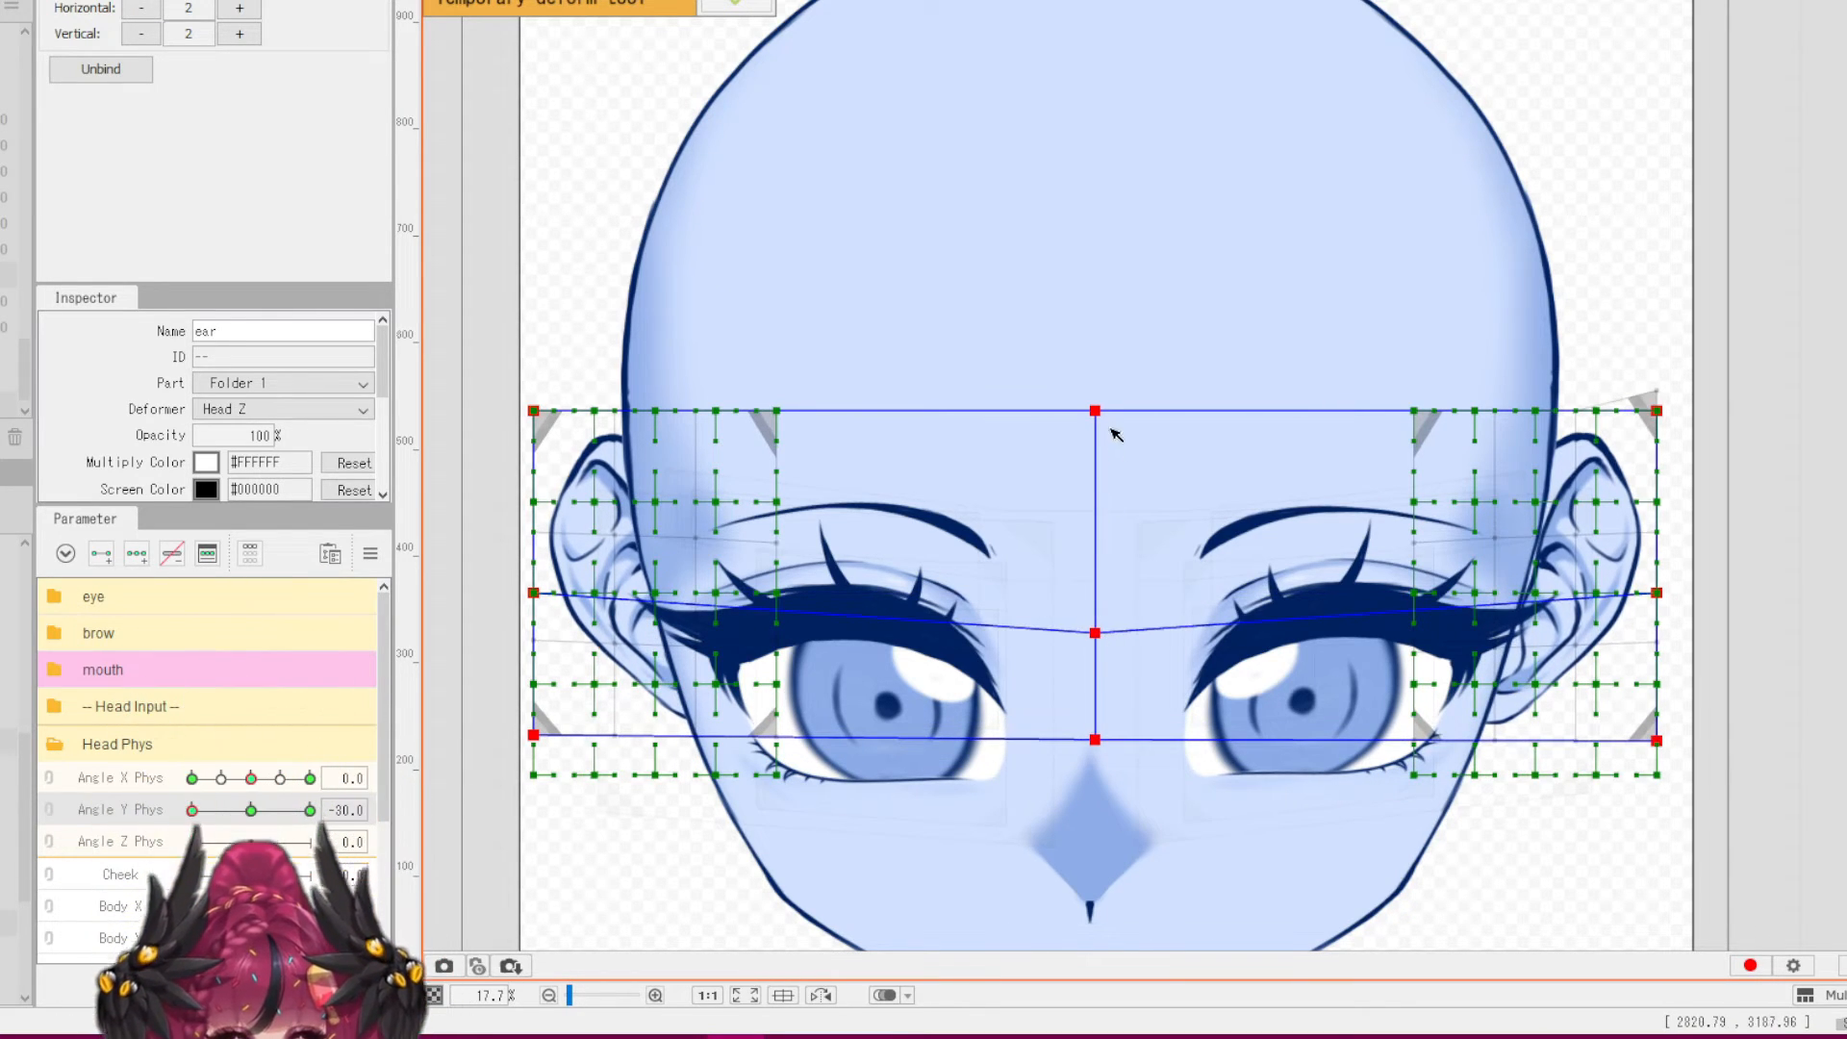
left_click_drag(1095, 411, 1095, 441)
left_click_drag(533, 593, 517, 593)
left_click_drag(1656, 593, 1668, 593)
left_click_drag(1657, 411, 1663, 407)
left_click(735, 4)
- Move both ear deformers down at Angle Y Phys -30 and bring Angle Y Phys back near 0
left_click(12, 741)
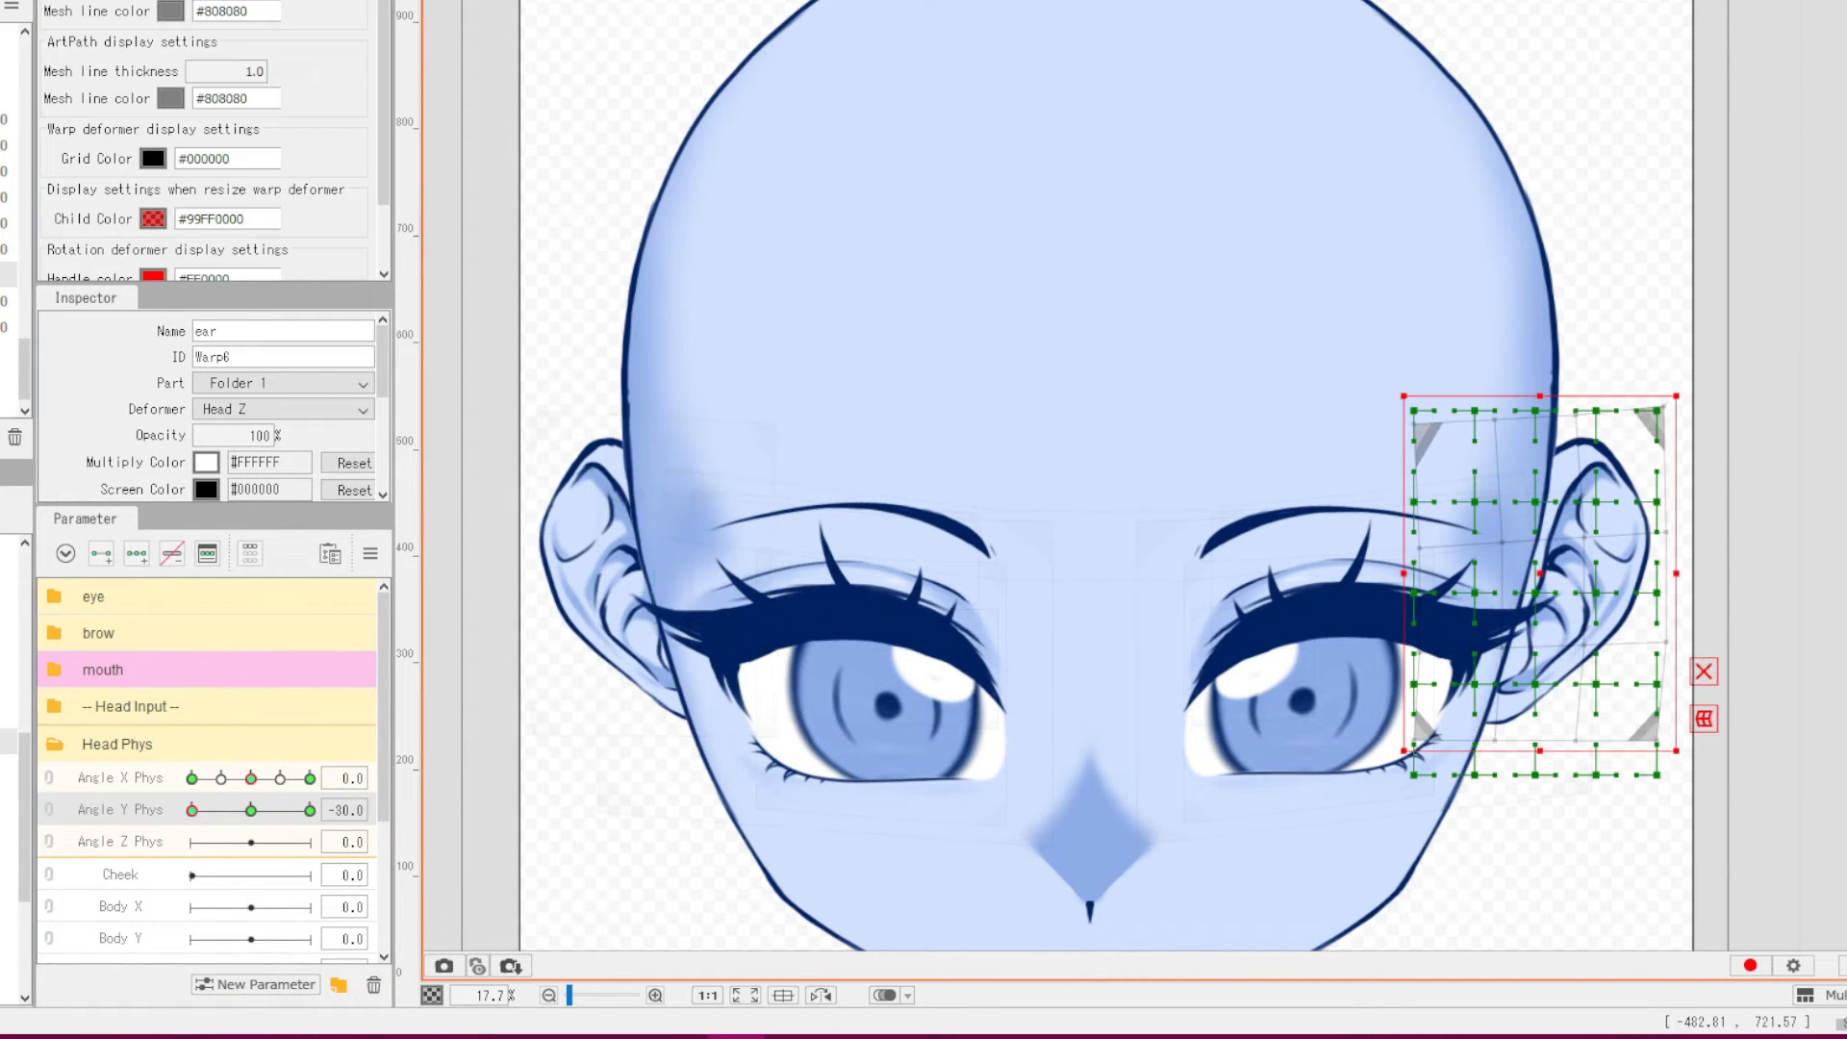
left_click(12, 921, "ctrl")
left_click_drag(1095, 573, 1095, 659)
left_click_drag(191, 810, 246, 770)
- Combine Angle X Phys with Angle Y Phys and synthesize the corners for both ear deformers
left_click(48, 777)
left_click(370, 553)
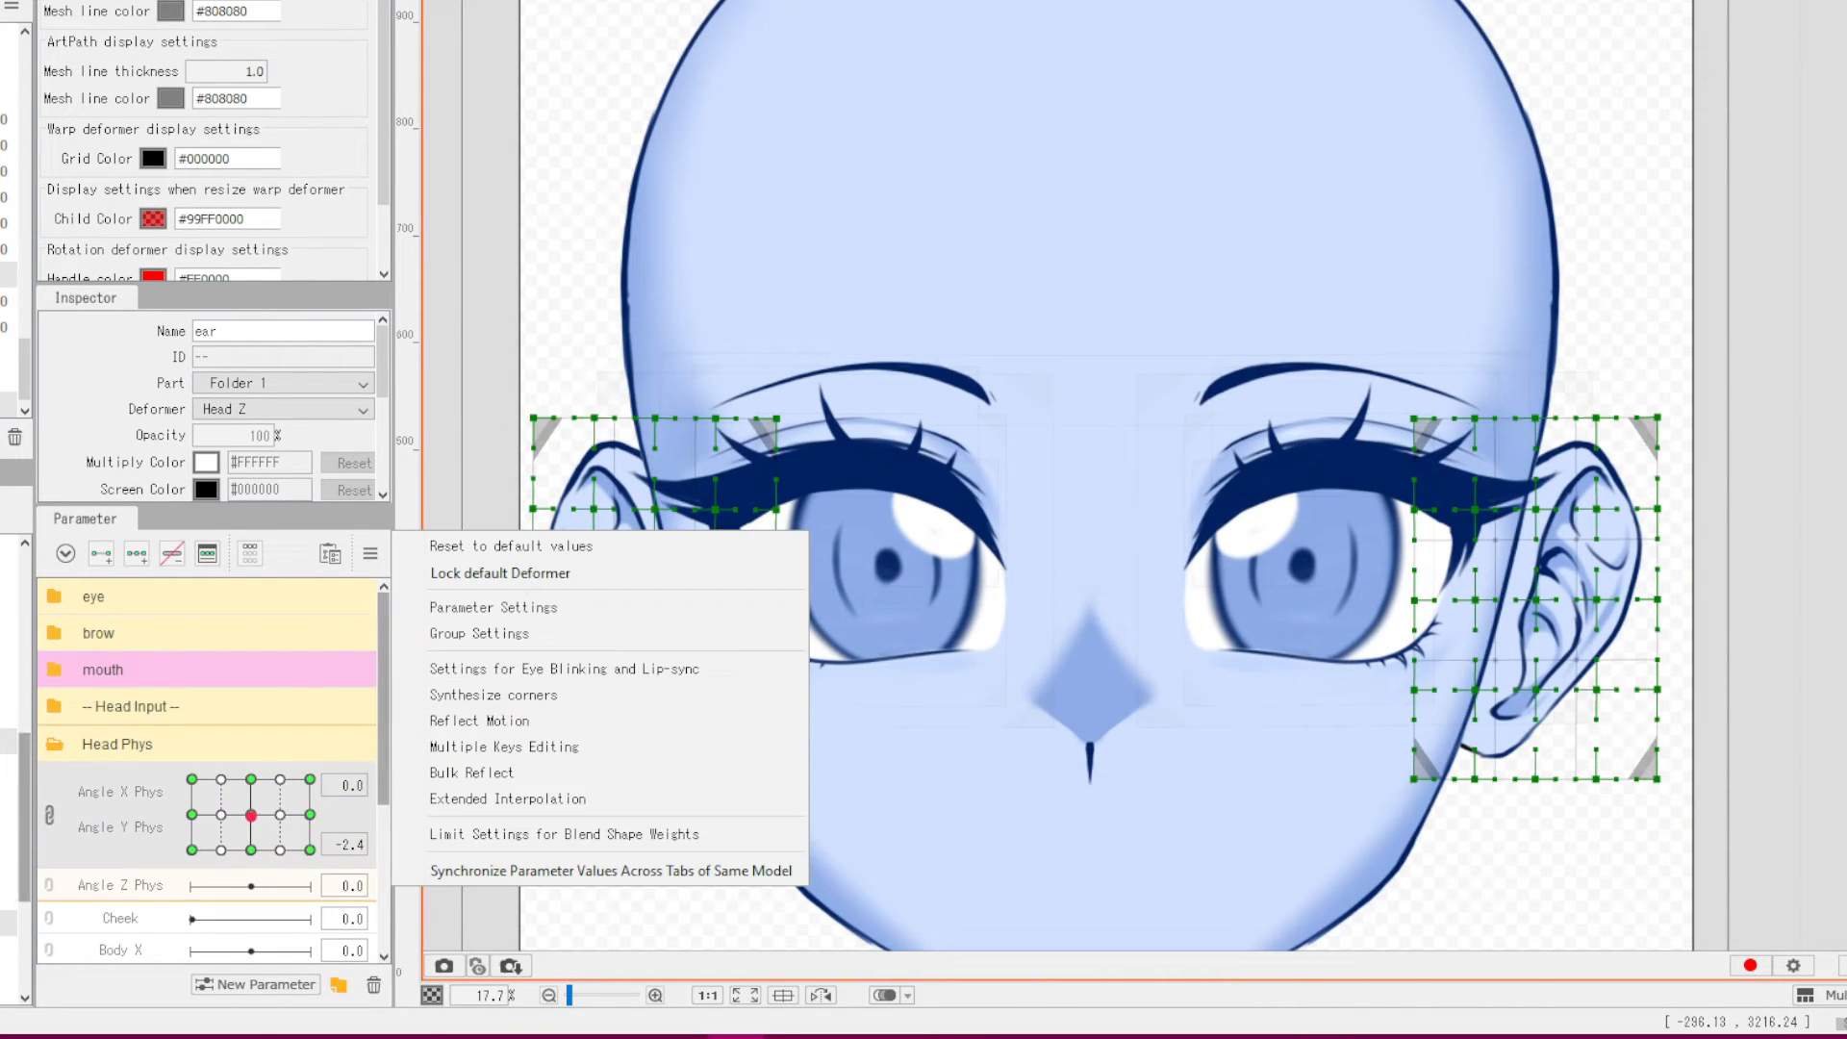
left_click(1539, 449)
left_click(12, 920, "ctrl")
left_click(370, 553)
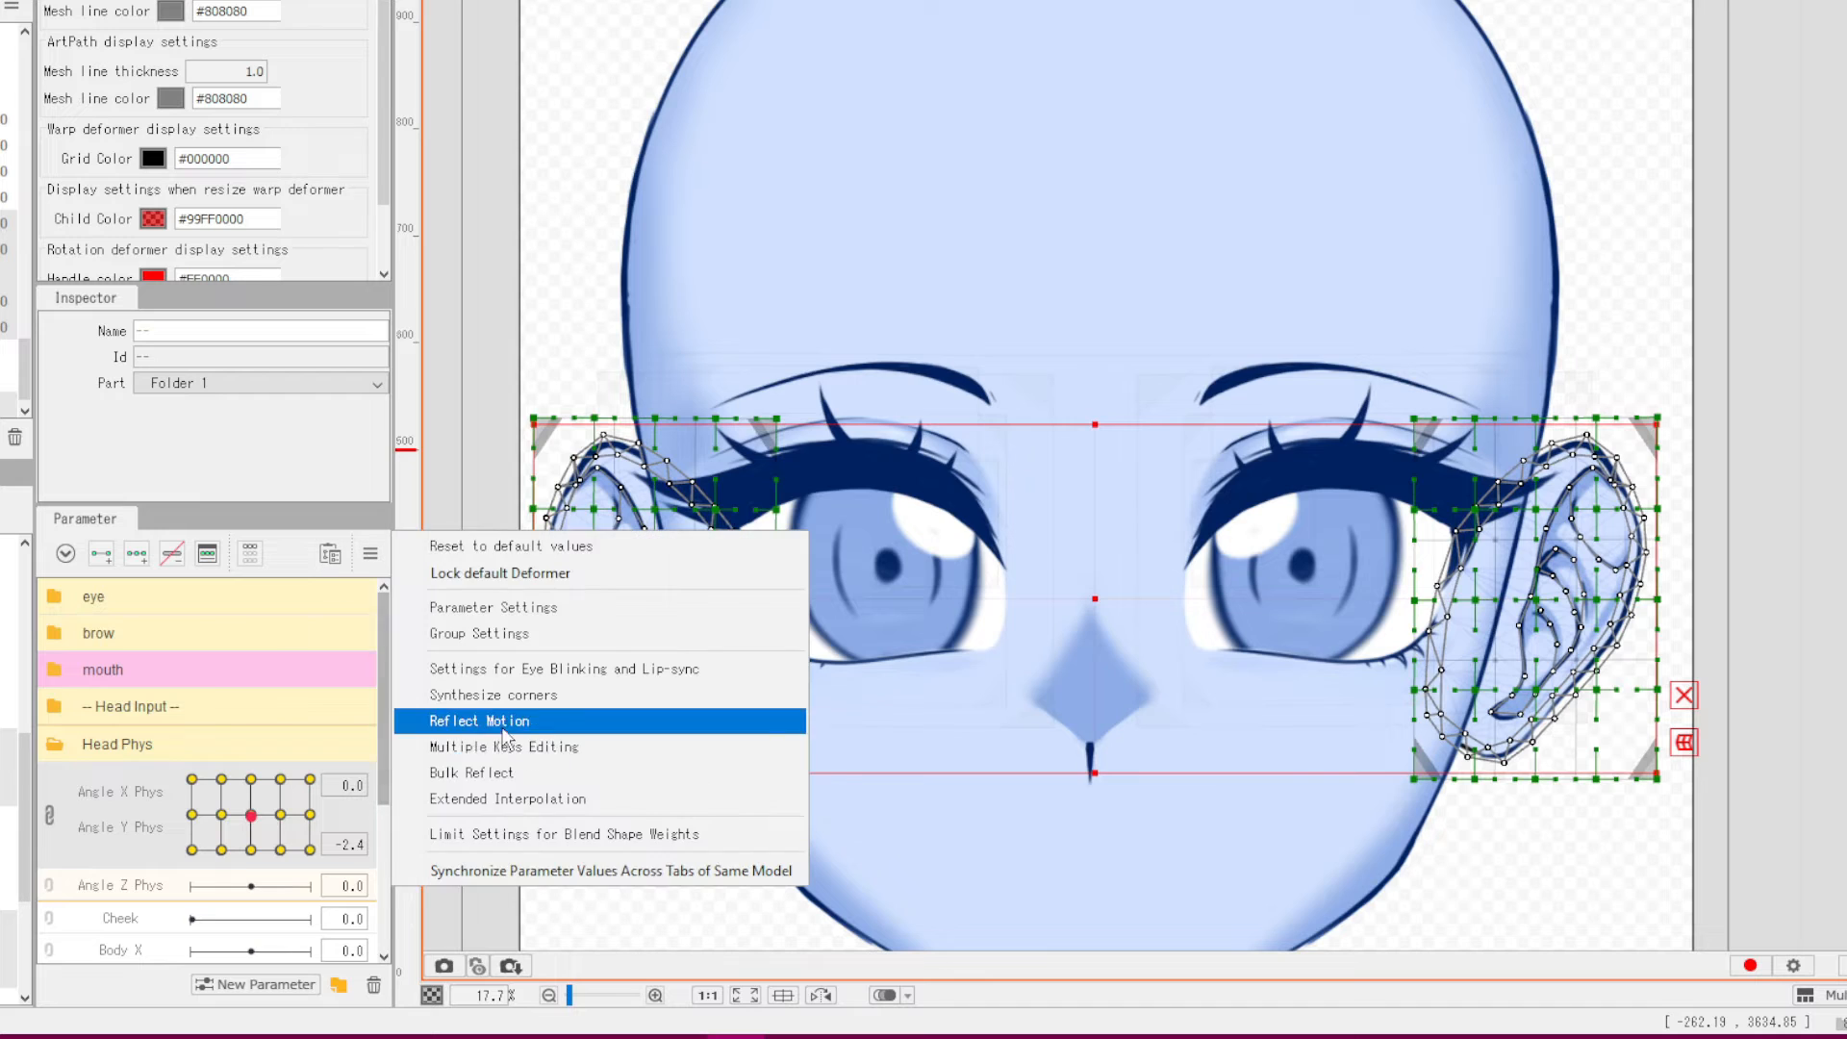
left_click(491, 721)
left_click(761, 478)
left_click(369, 553)
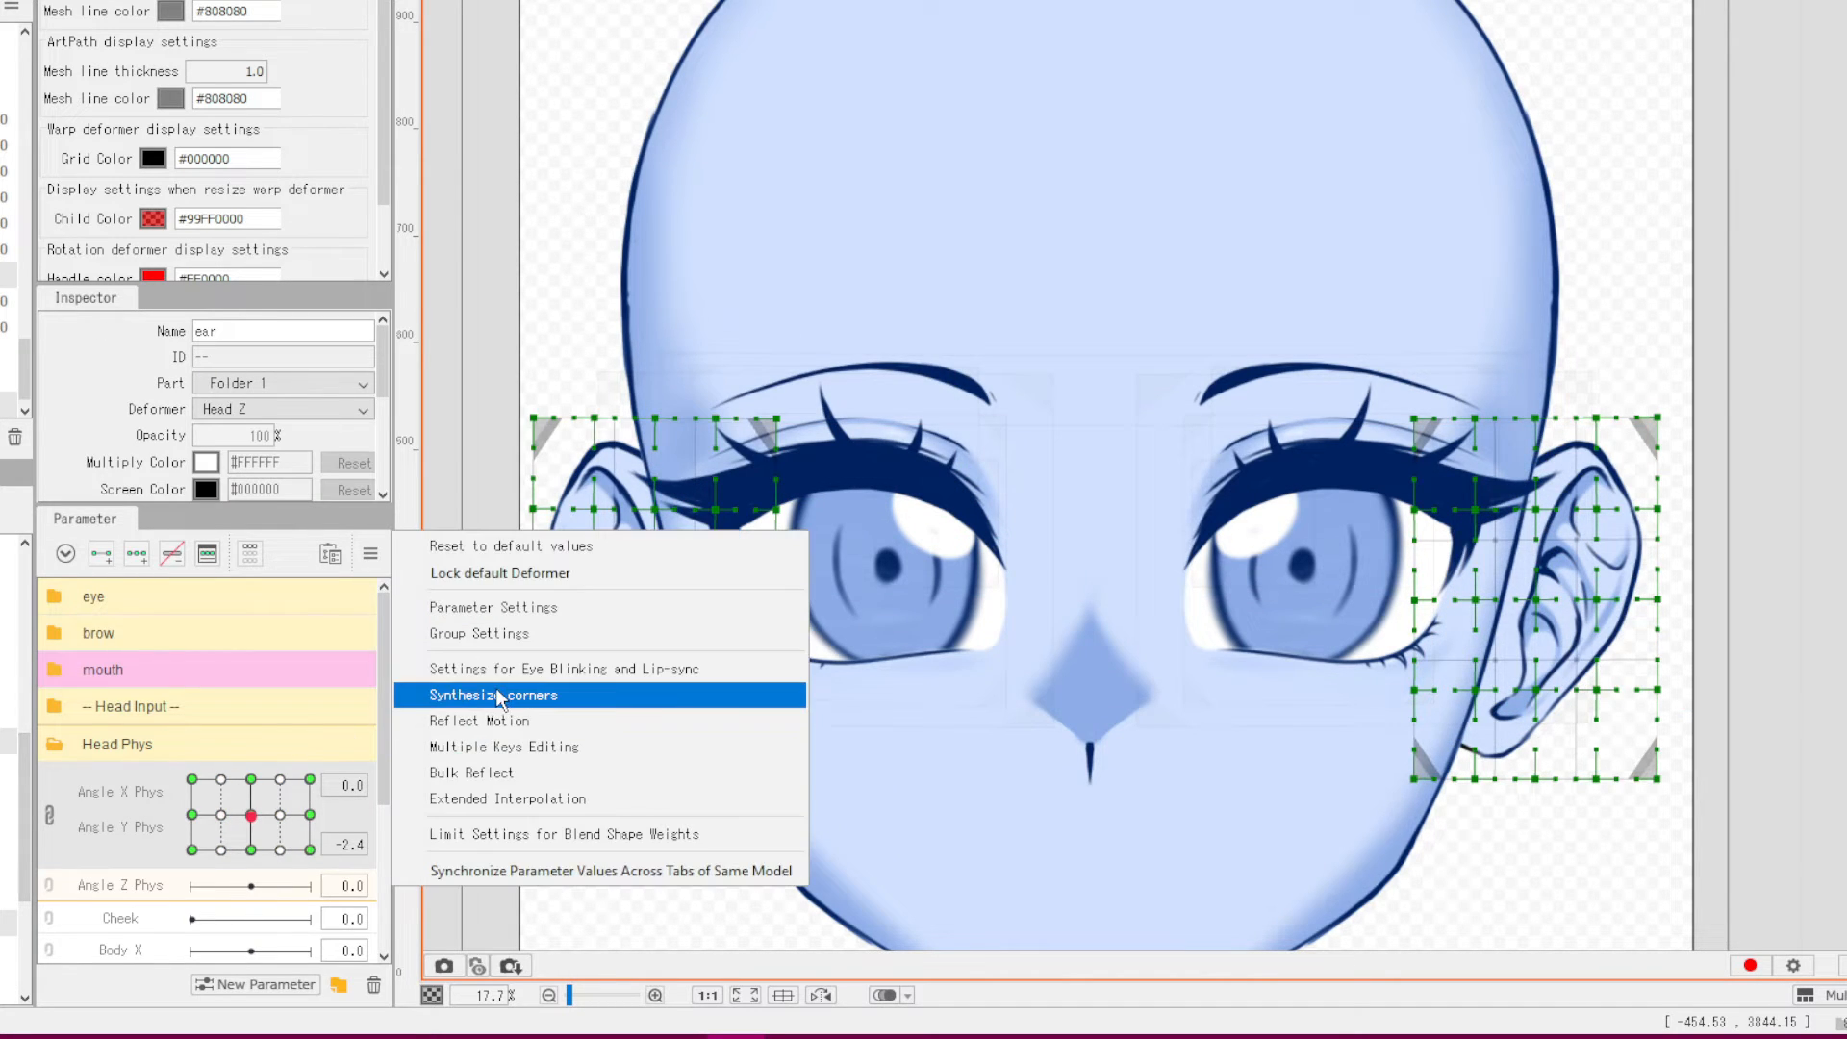
left_click(500, 695)
left_click(753, 645)
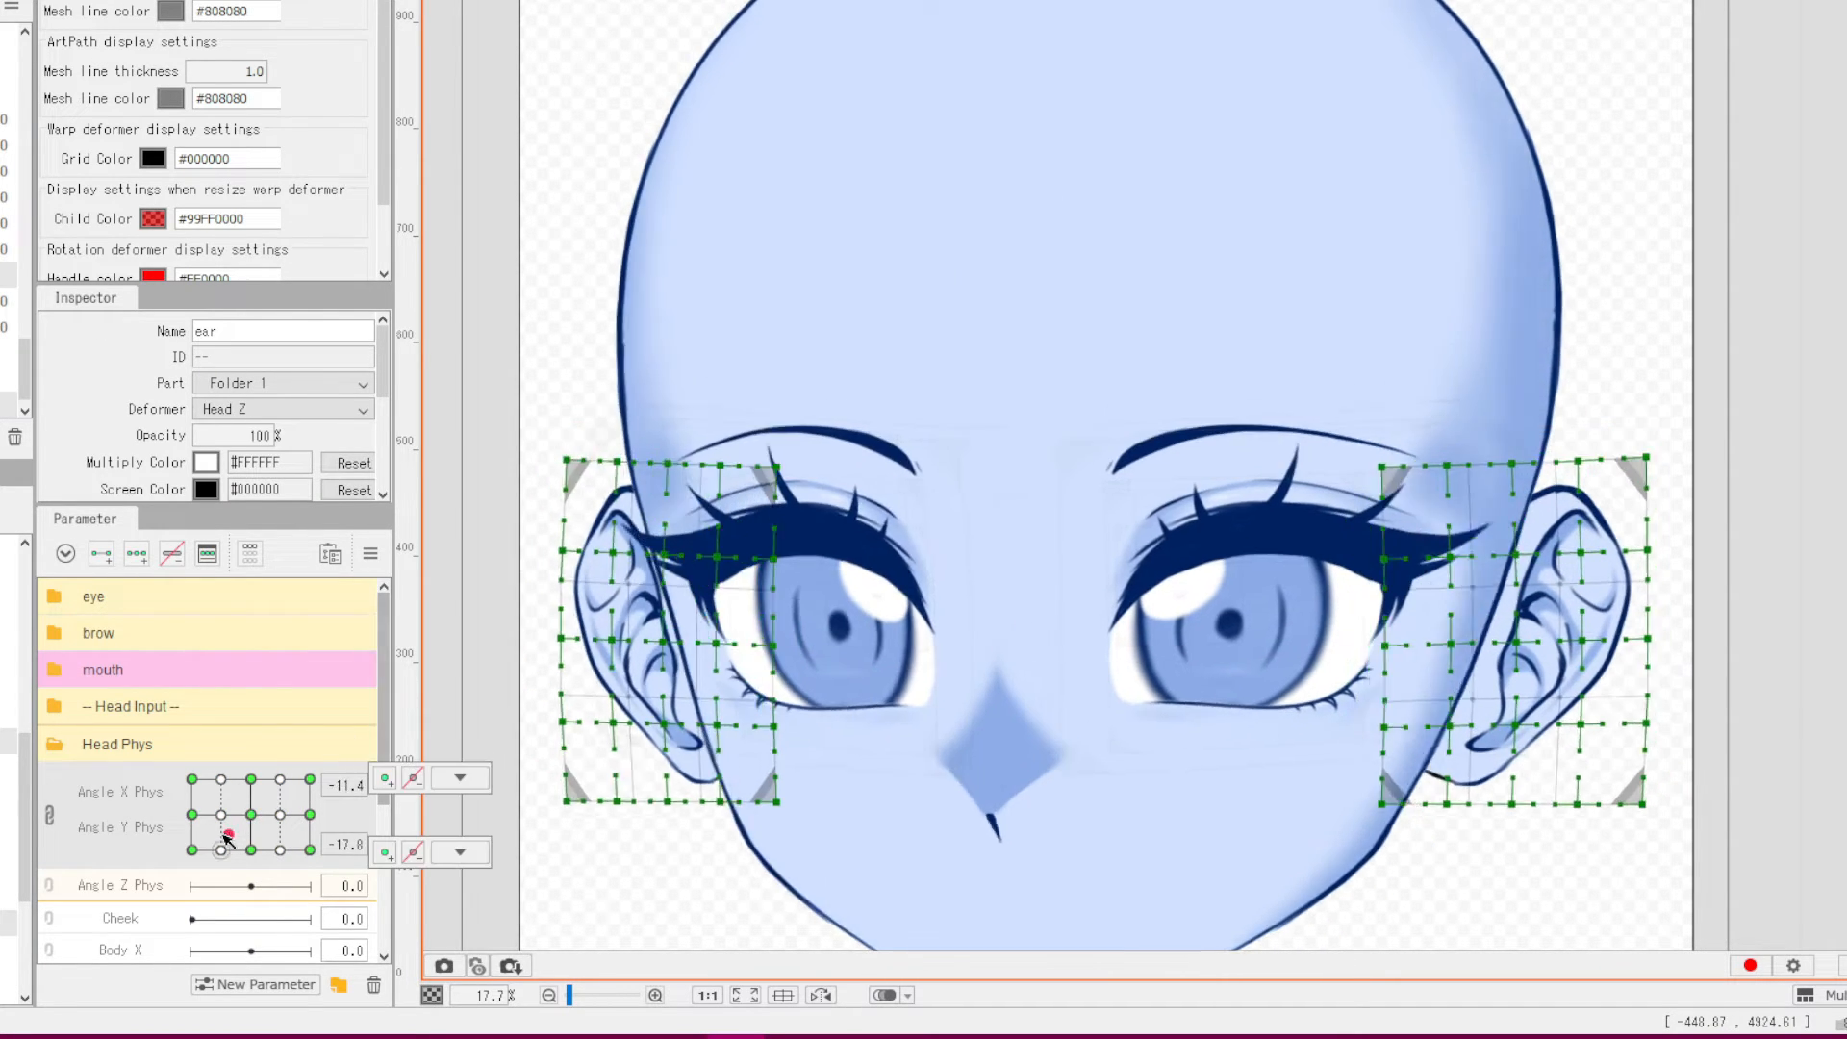
- Raise and realign both ears at the corner where Angle X Phys and Angle Y Phys are both -30
left_click_drag(1629, 492, 1626, 452)
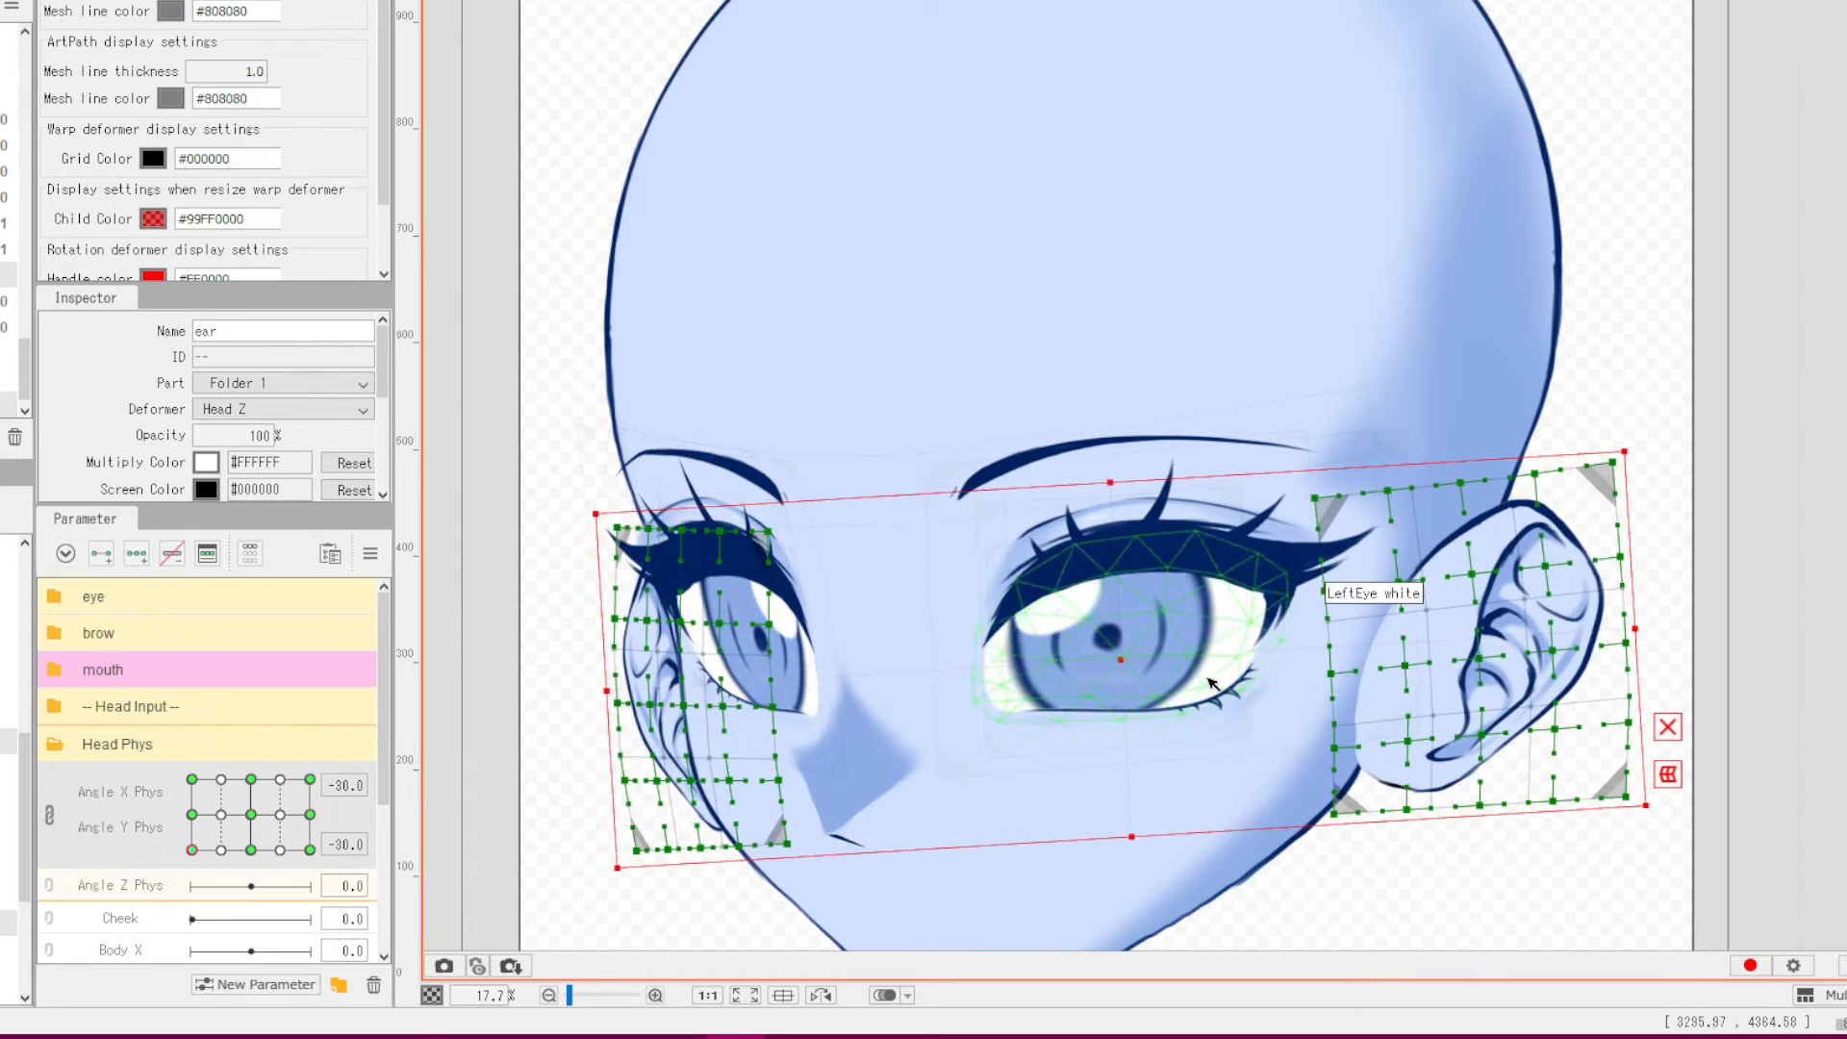
left_click_drag(1095, 662, 1095, 583)
mouse_move(1635, 553)
left_mouse_down()
mouse_move(1594, 558)
mouse_move(1618, 539)
left_mouse_up()
left_click(251, 851)
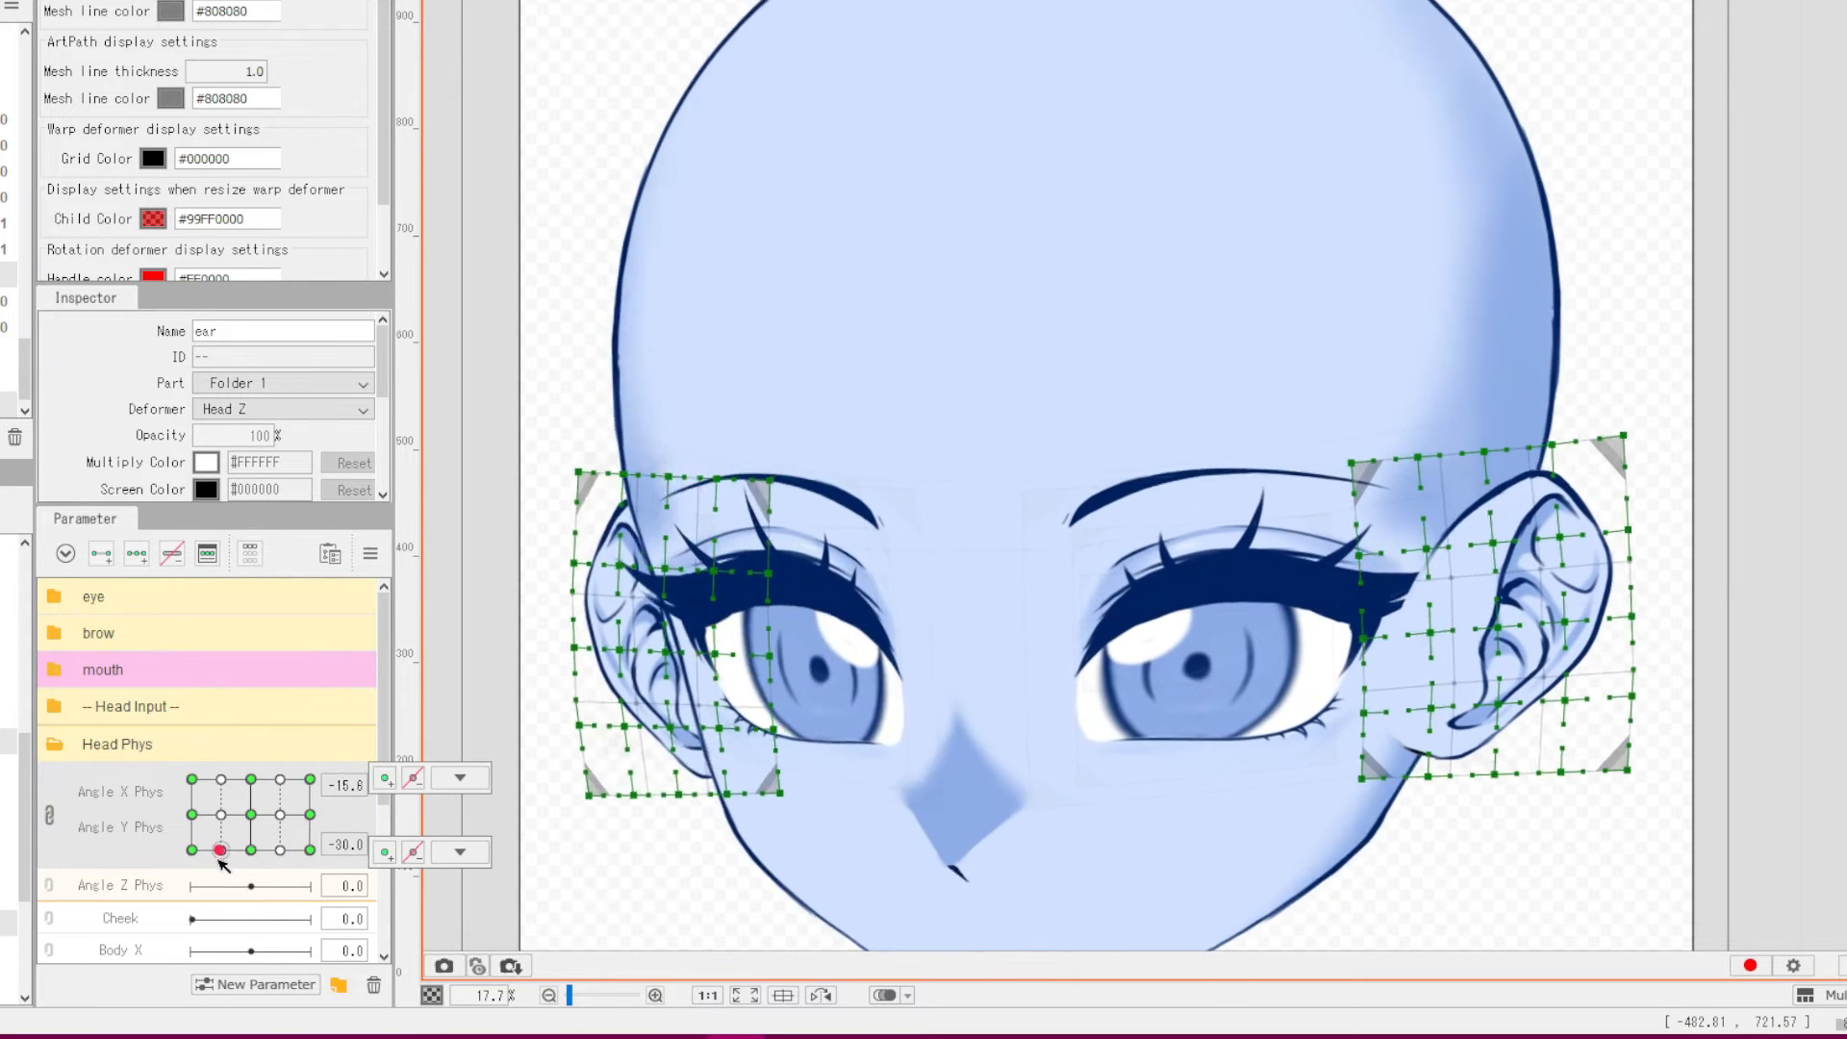
left_click(192, 851)
left_click(781, 761)
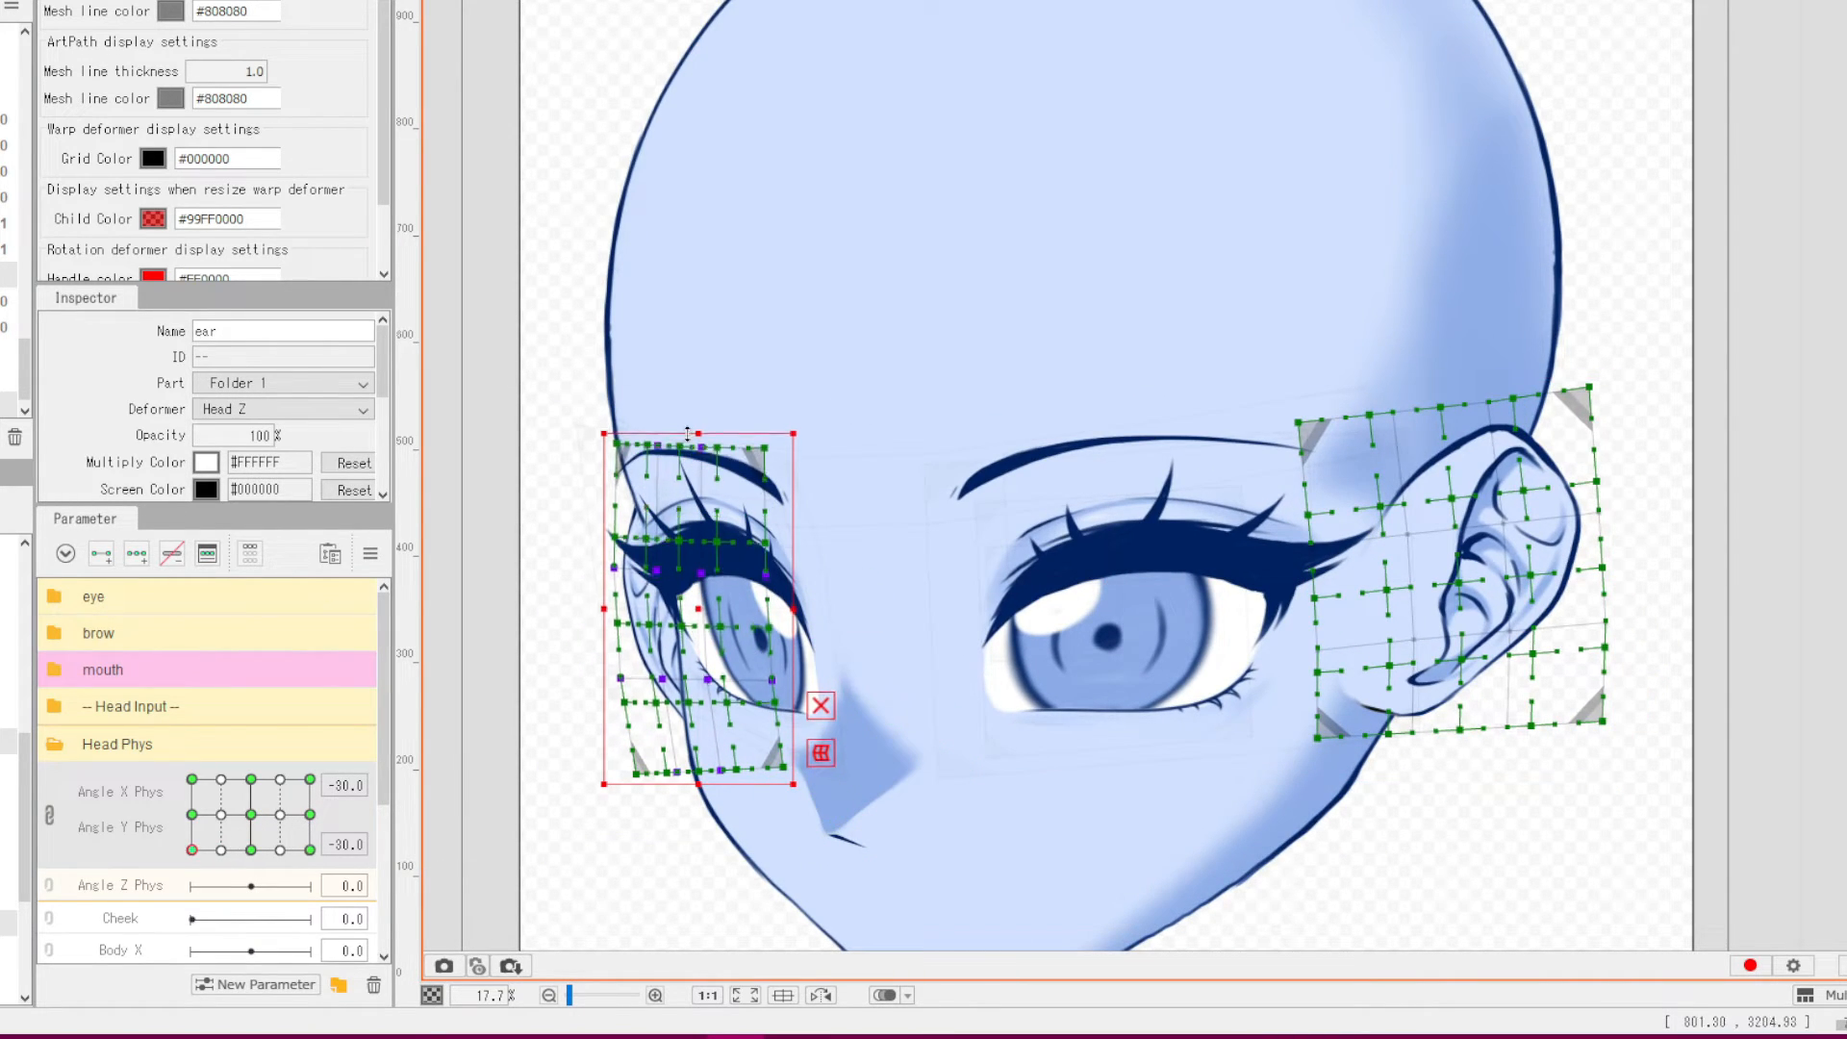
- Raise and realign both ears at the corner Angle X Phys 30, Angle Y Phys -30
left_click_drag(191, 851, 310, 851)
left_click(460, 853)
left_click(474, 855)
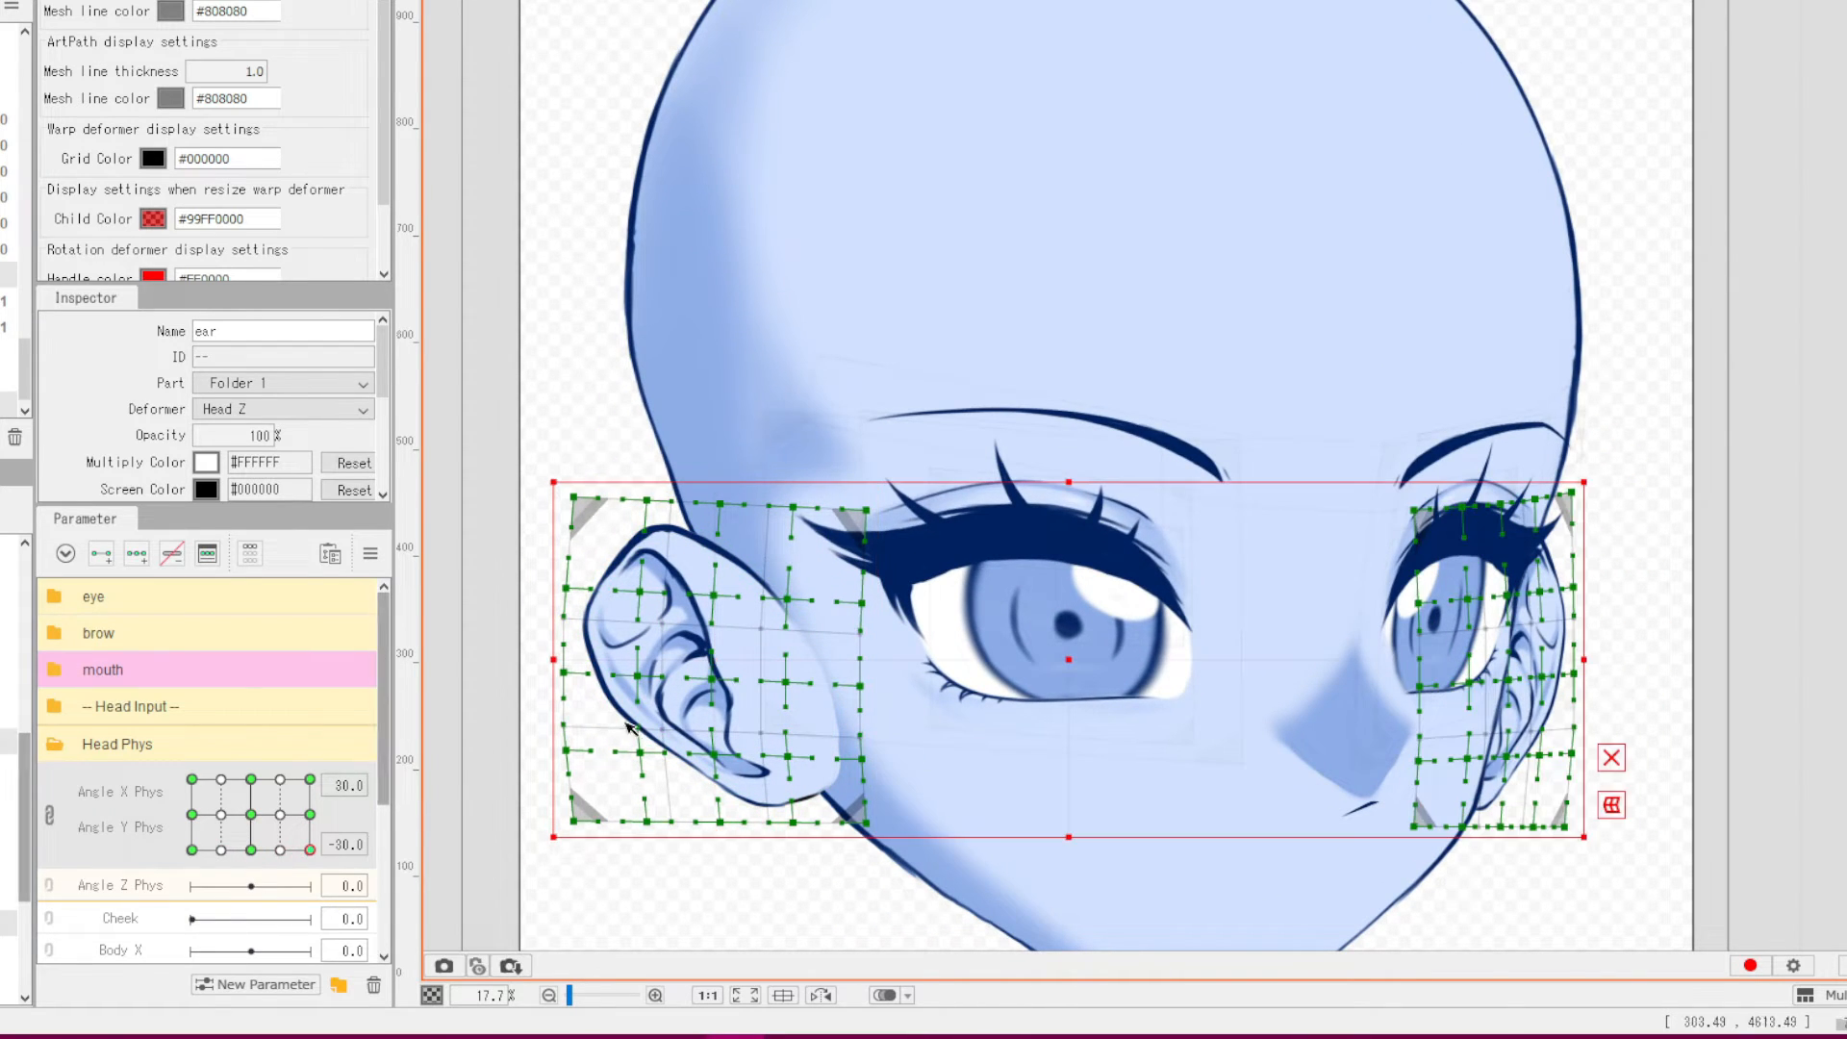
left_click_drag(556, 662, 576, 584)
left_click_drag(1360, 400, 1604, 845)
left_click(306, 851)
- Adjust the ears at the Angle Y Phys 30 corners and bring the head back near its centre pose
left_click_drag(306, 850, 191, 779)
left_click_drag(589, 306, 1620, 765)
left_click(608, 616)
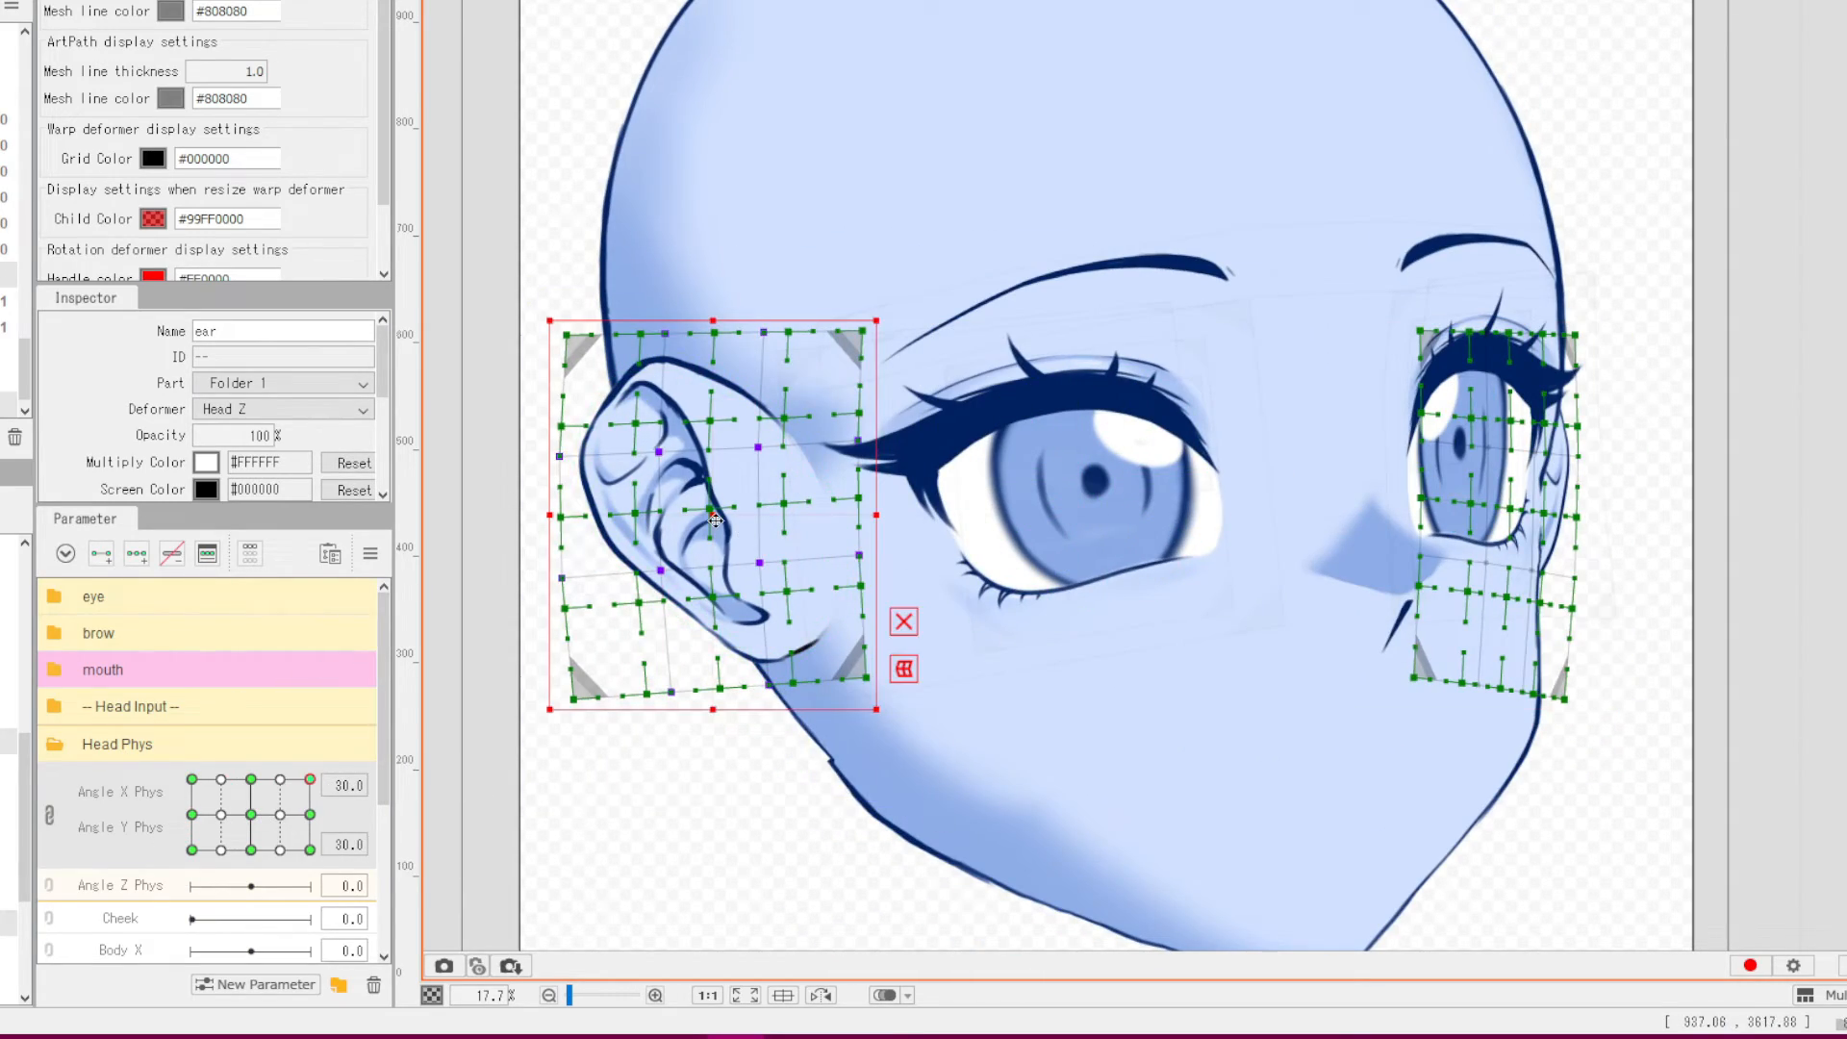
mouse_move(310, 784)
left_mouse_down()
mouse_move(281, 783)
mouse_move(253, 818)
left_mouse_up()
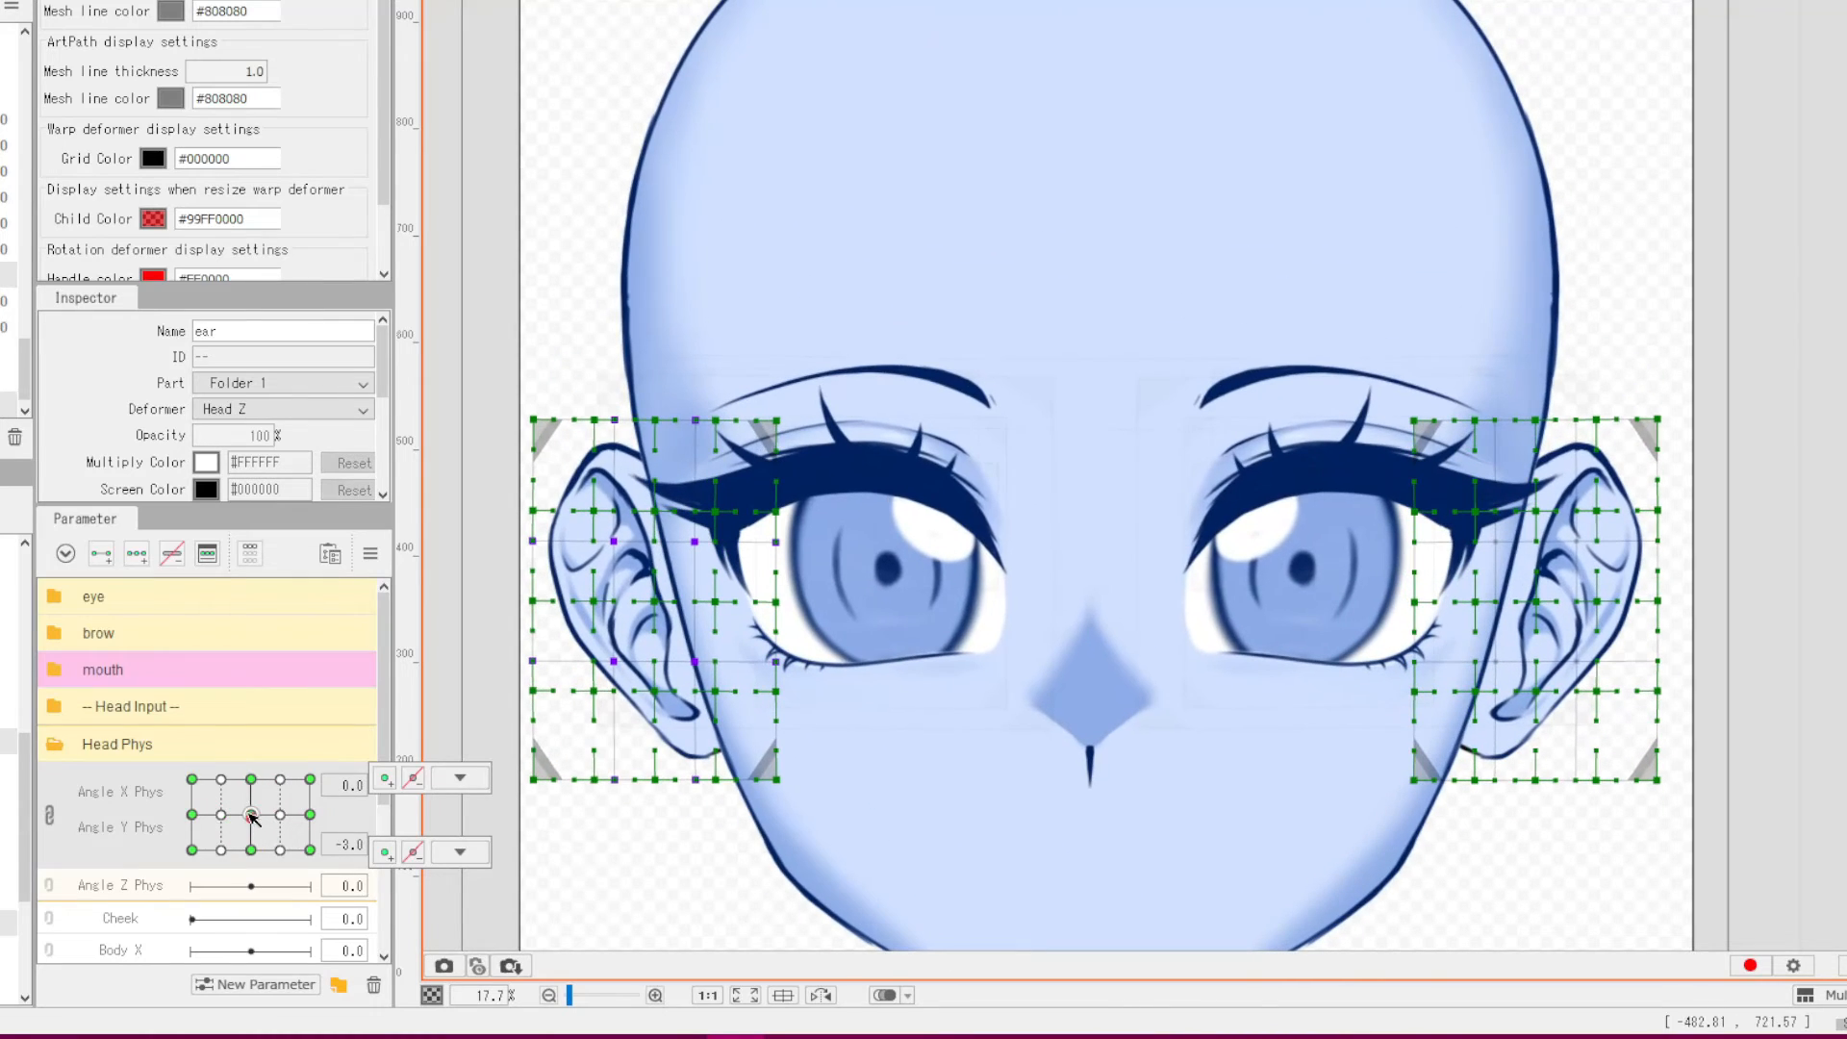
scroll(670, 255, "down", 1)
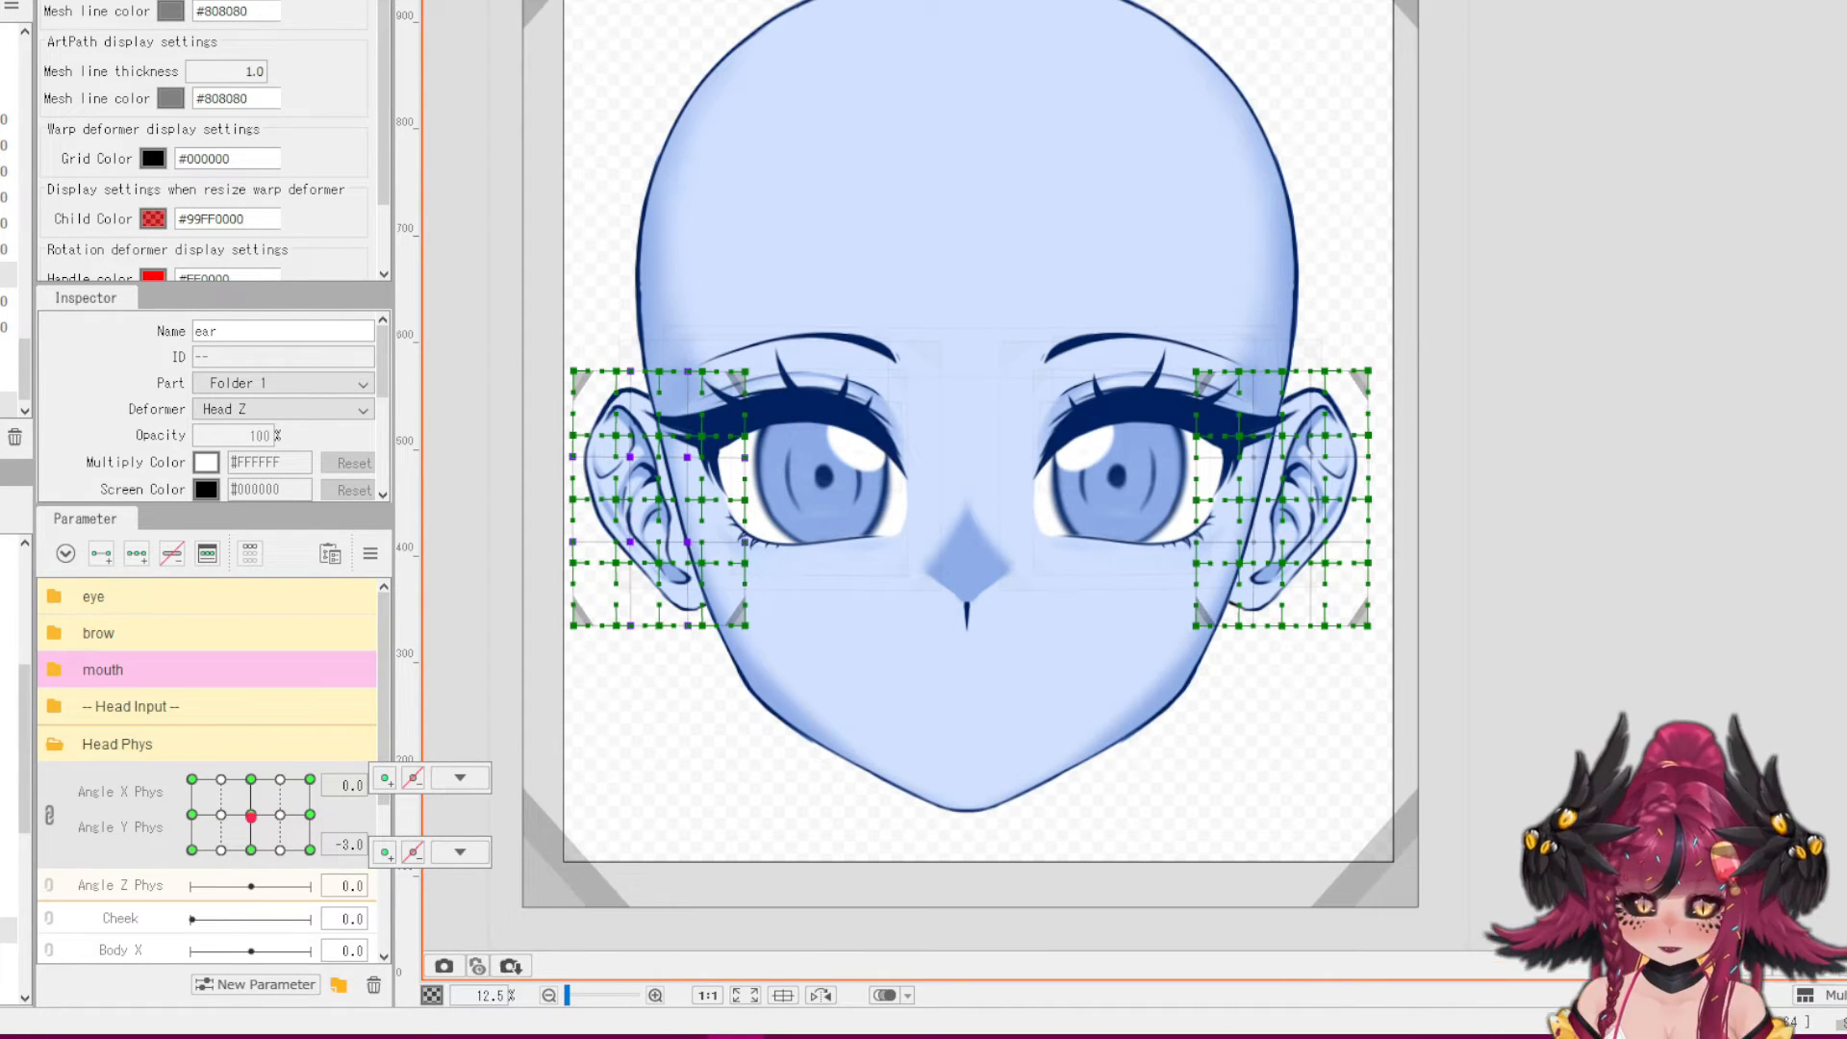
- Open the Physics/Scene Blending settings and add a physics group named Aug Head Phys with the Head Input preset
left_click(252, 20)
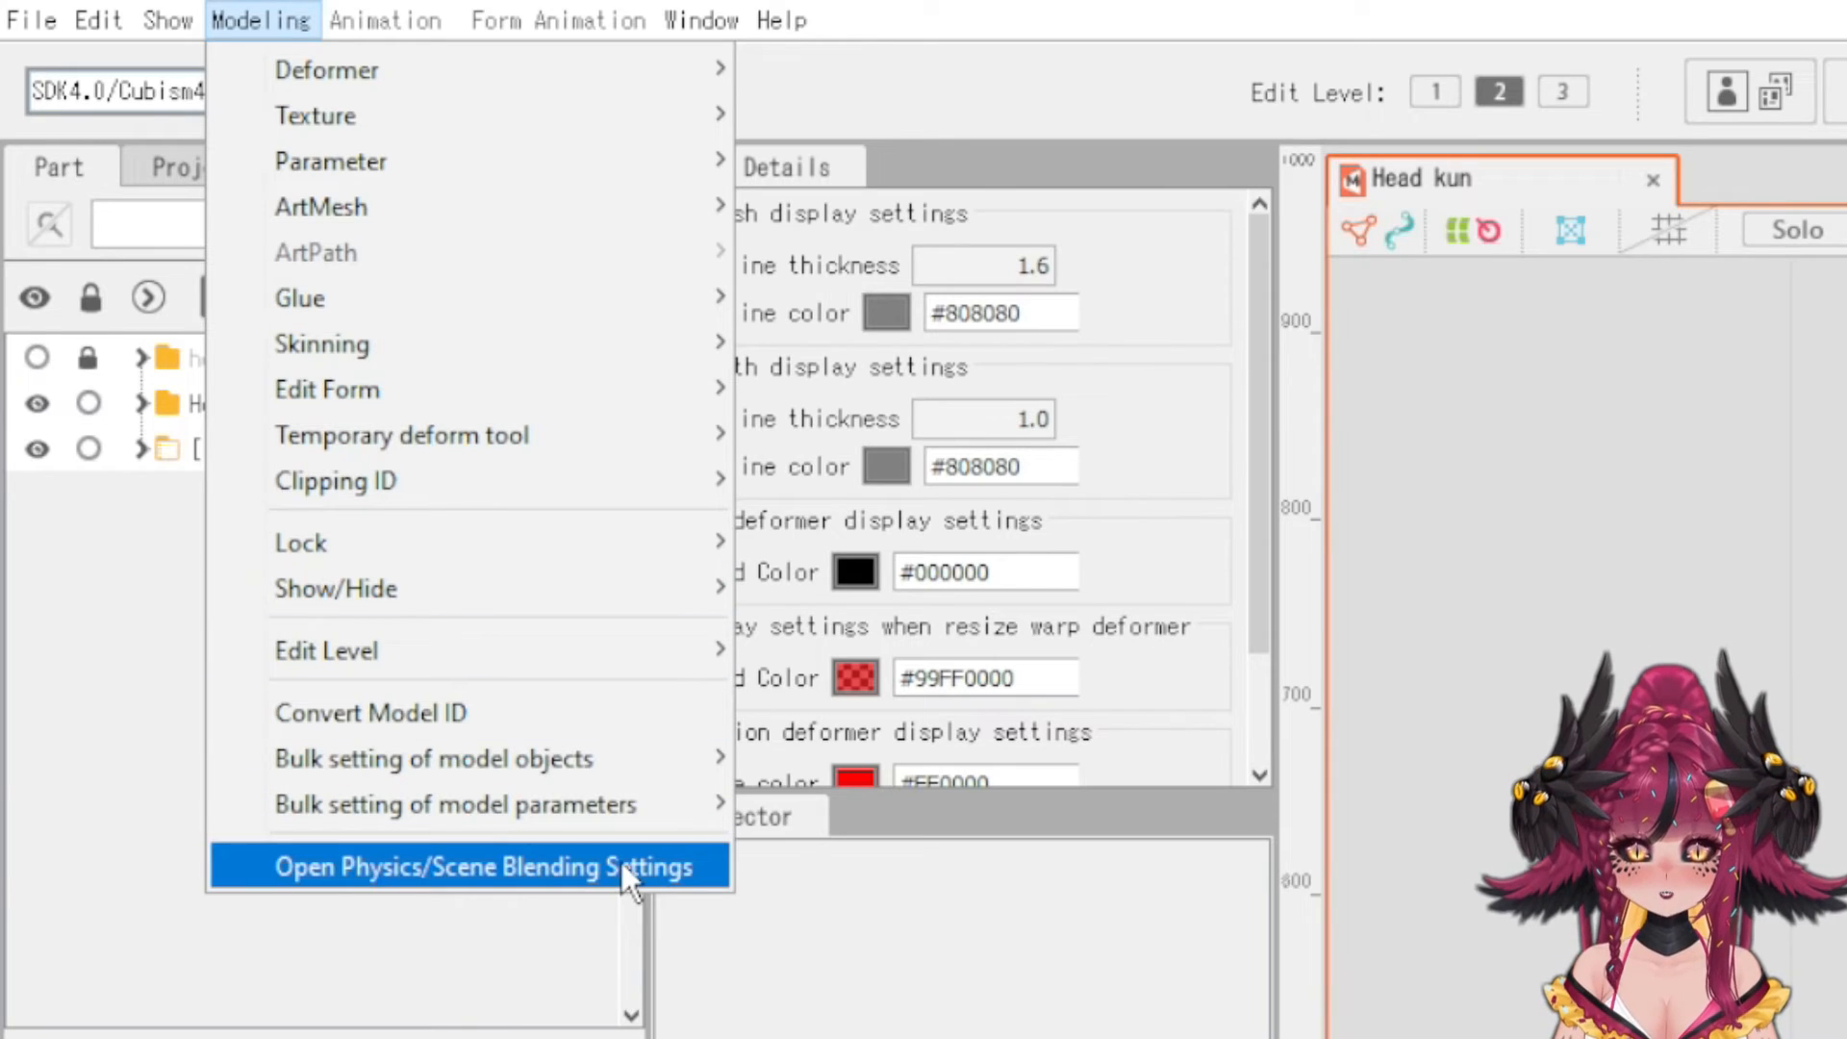
left_click(621, 862)
left_click(305, 164)
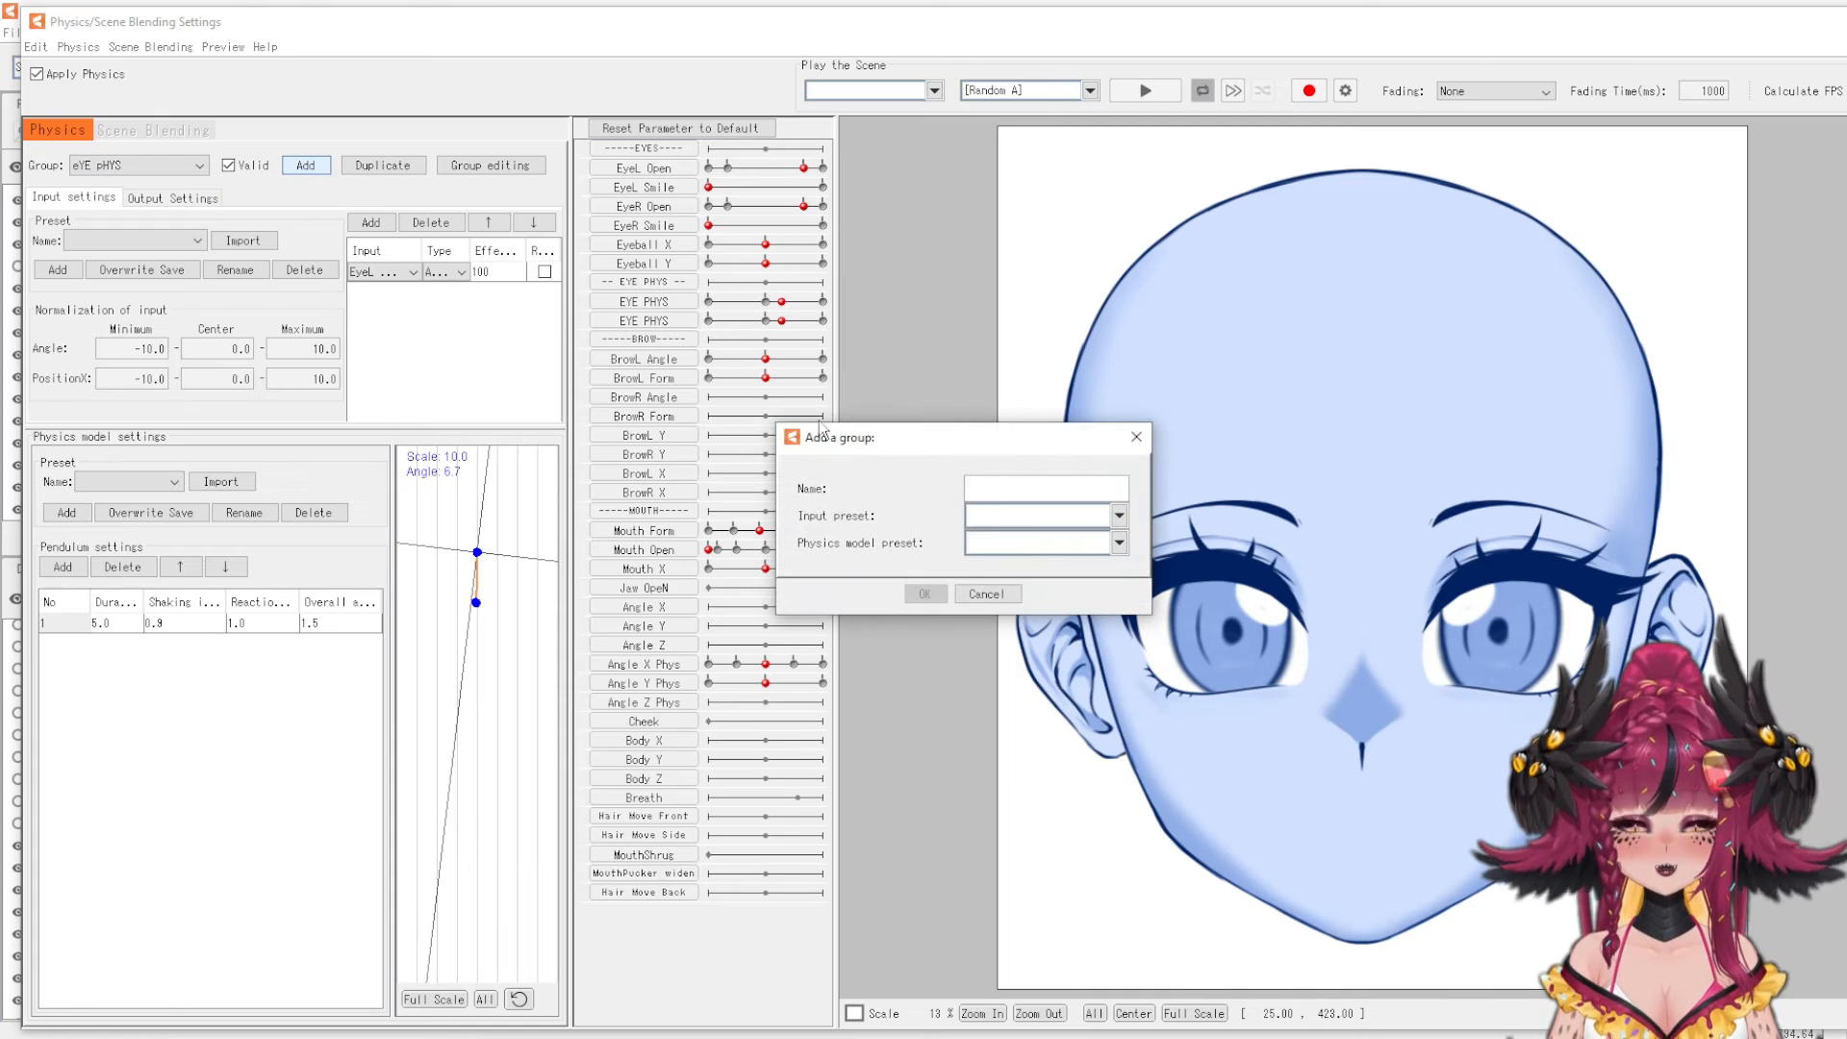
type("aUG")
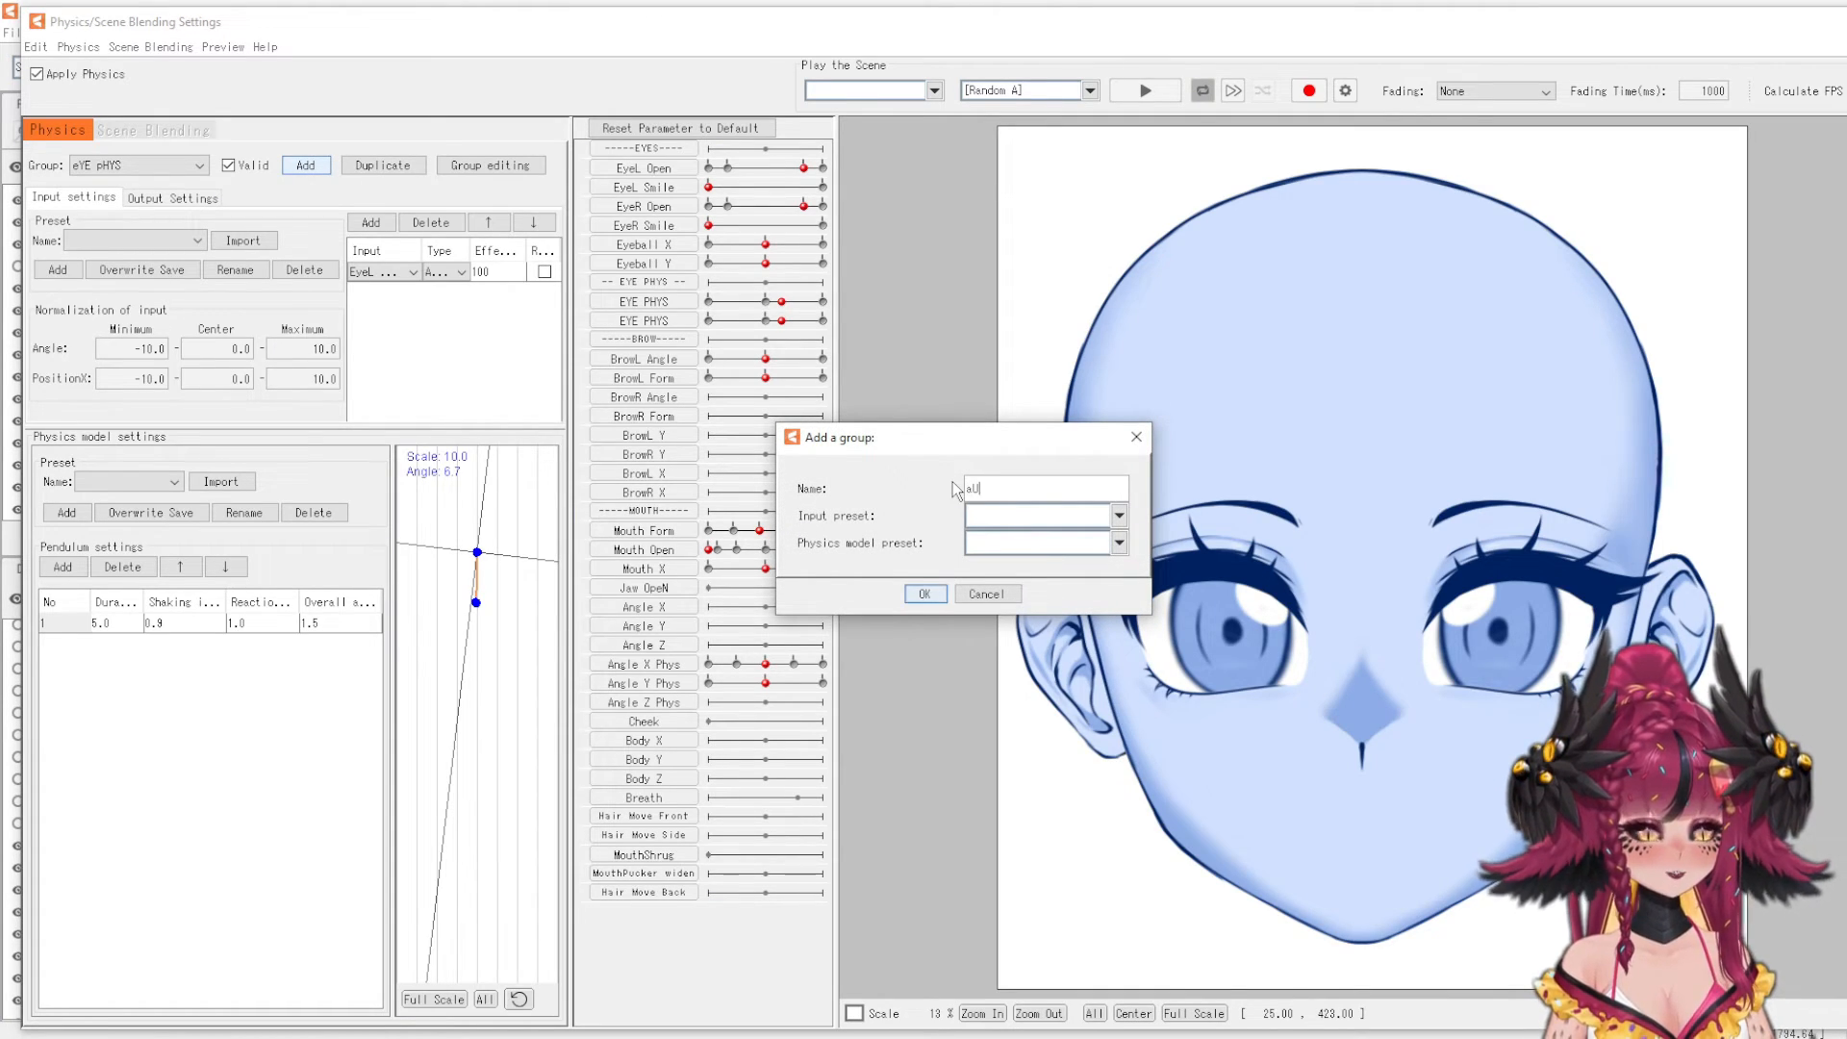
key("BackSpace")
key("BackSpace")
key("BackSpace")
key("BackSpace")
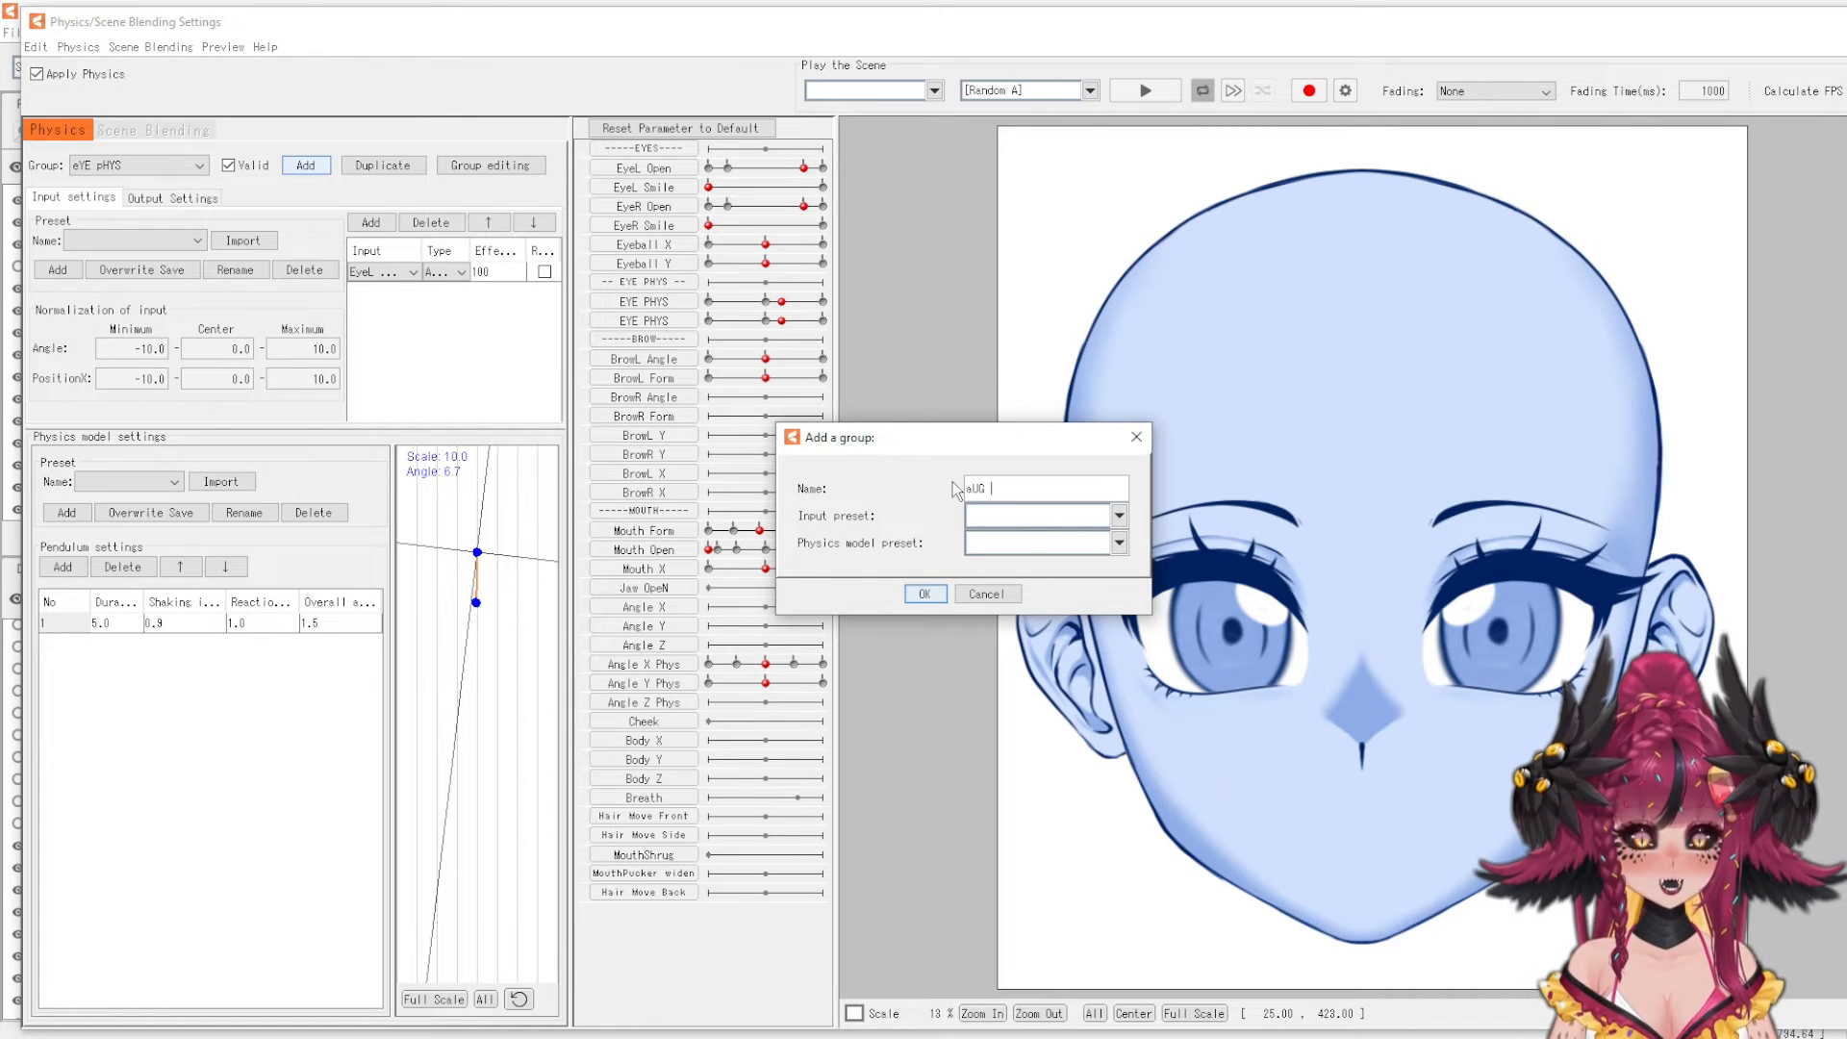
type("Au")
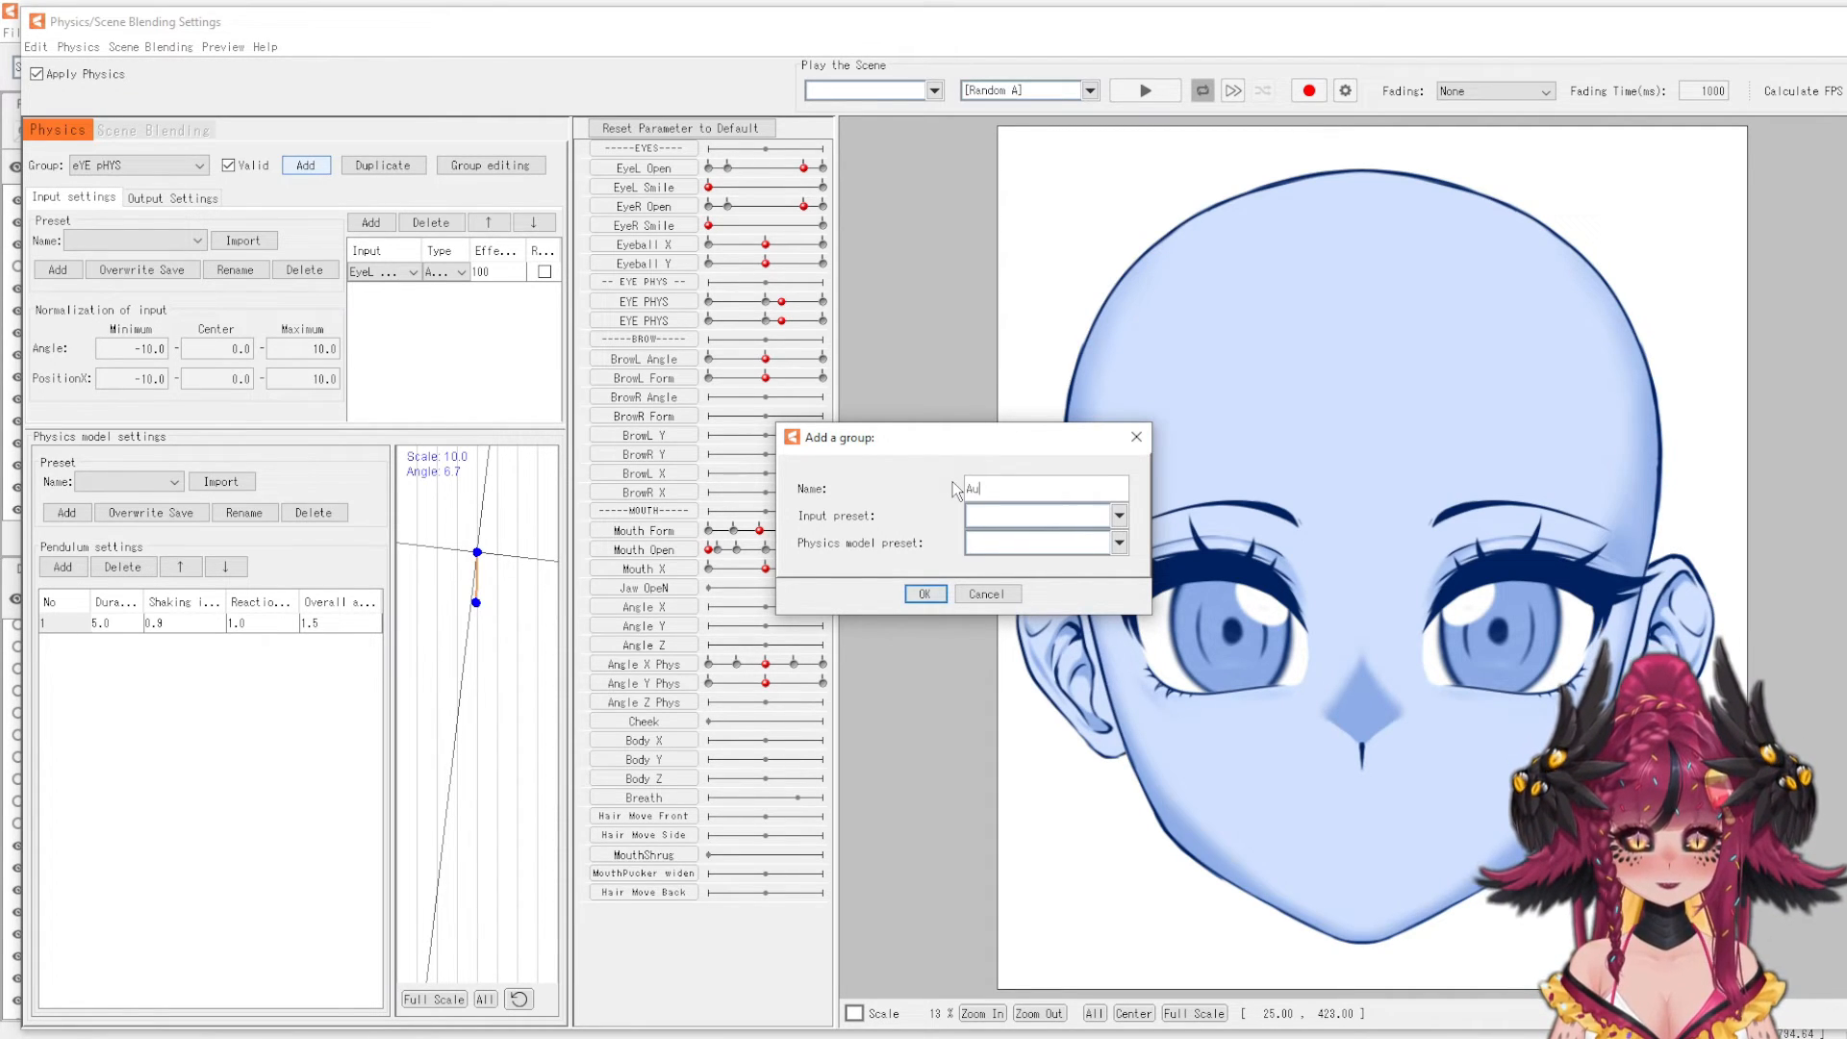
type("g Head Phys")
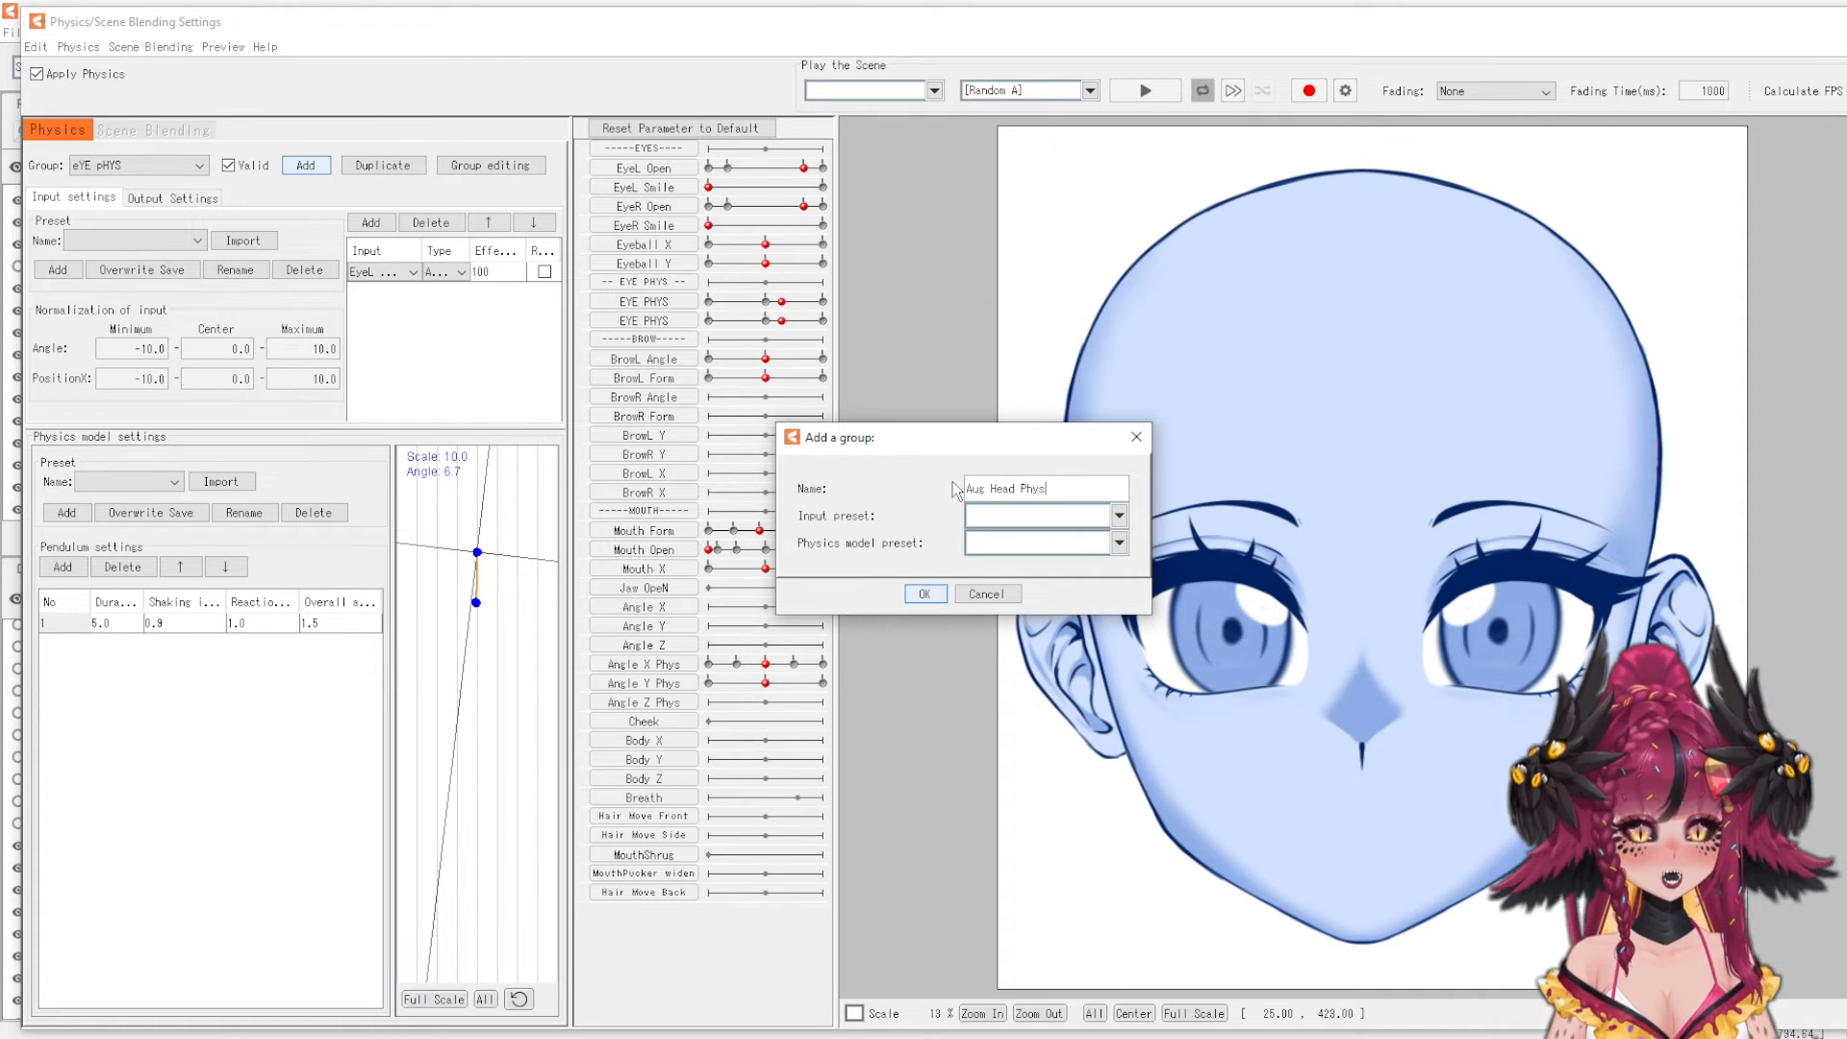
key("Return")
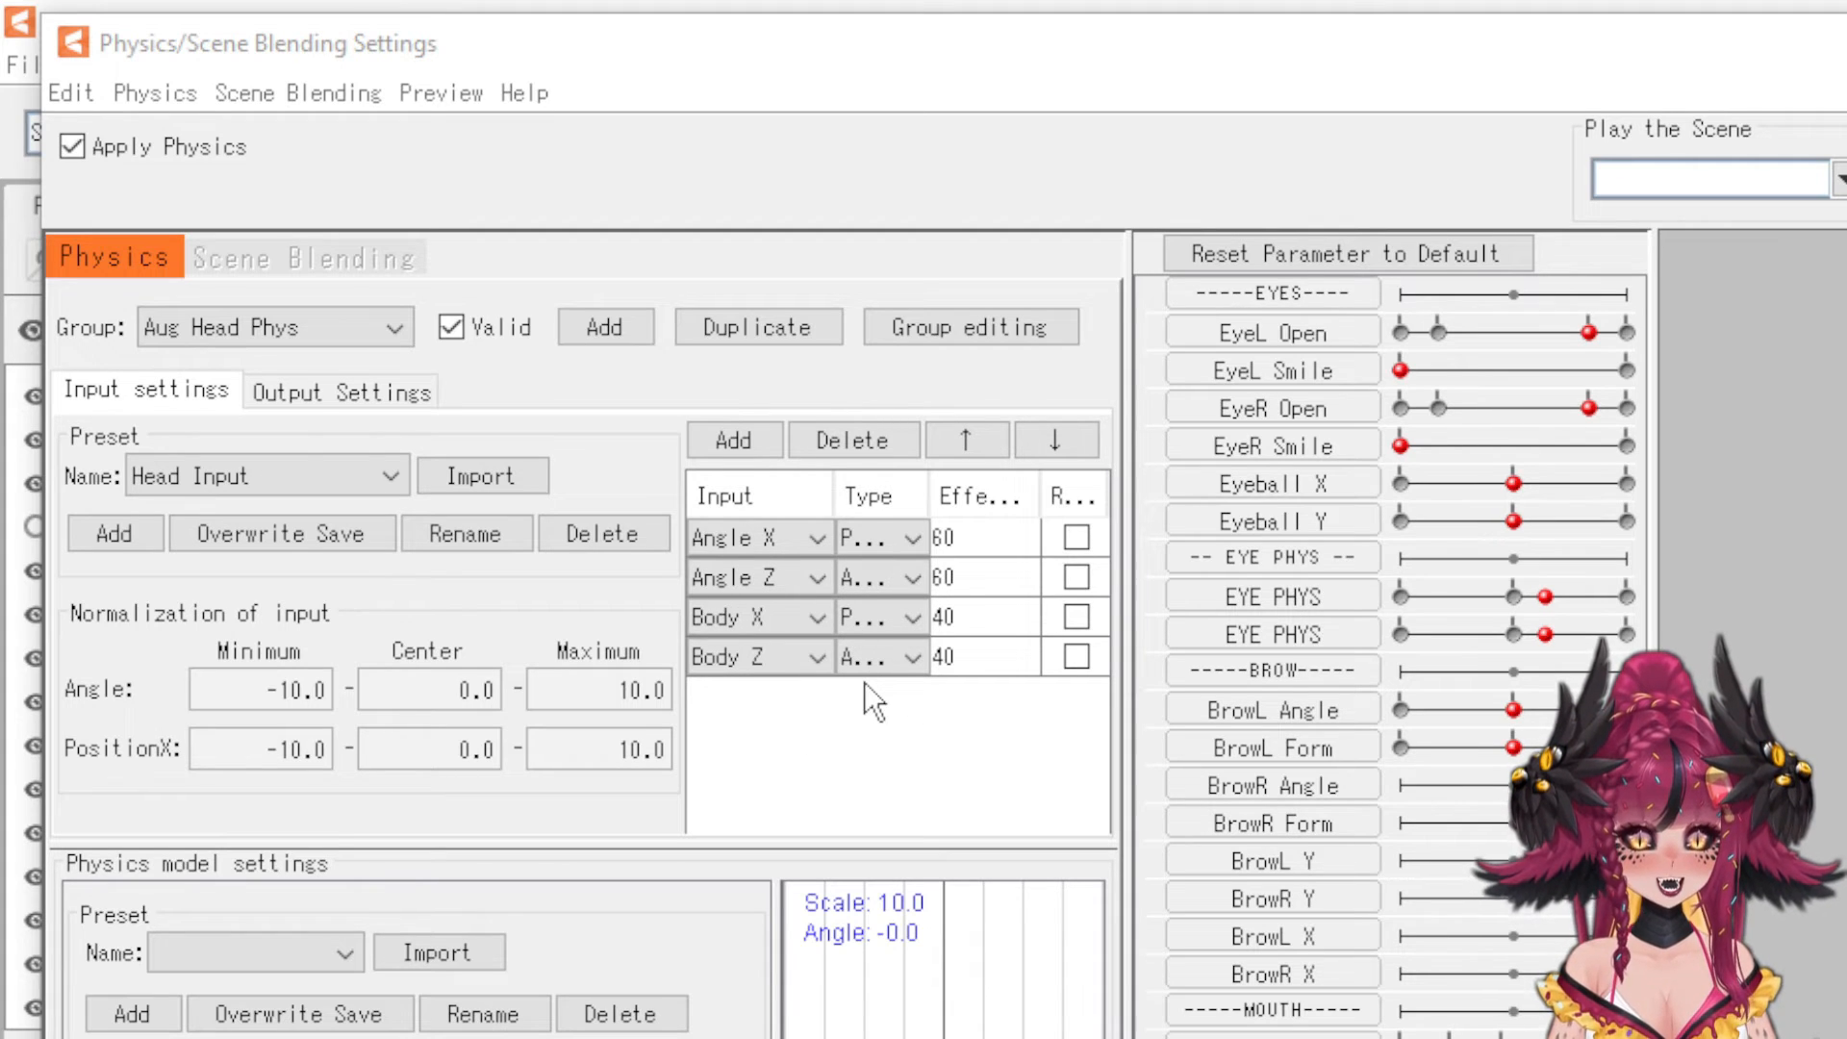
- Delete the Angle Z, Body X and Body Z inputs from the Aug Head Phys group, keeping only Angle X
left_click_drag(984, 657, 984, 537)
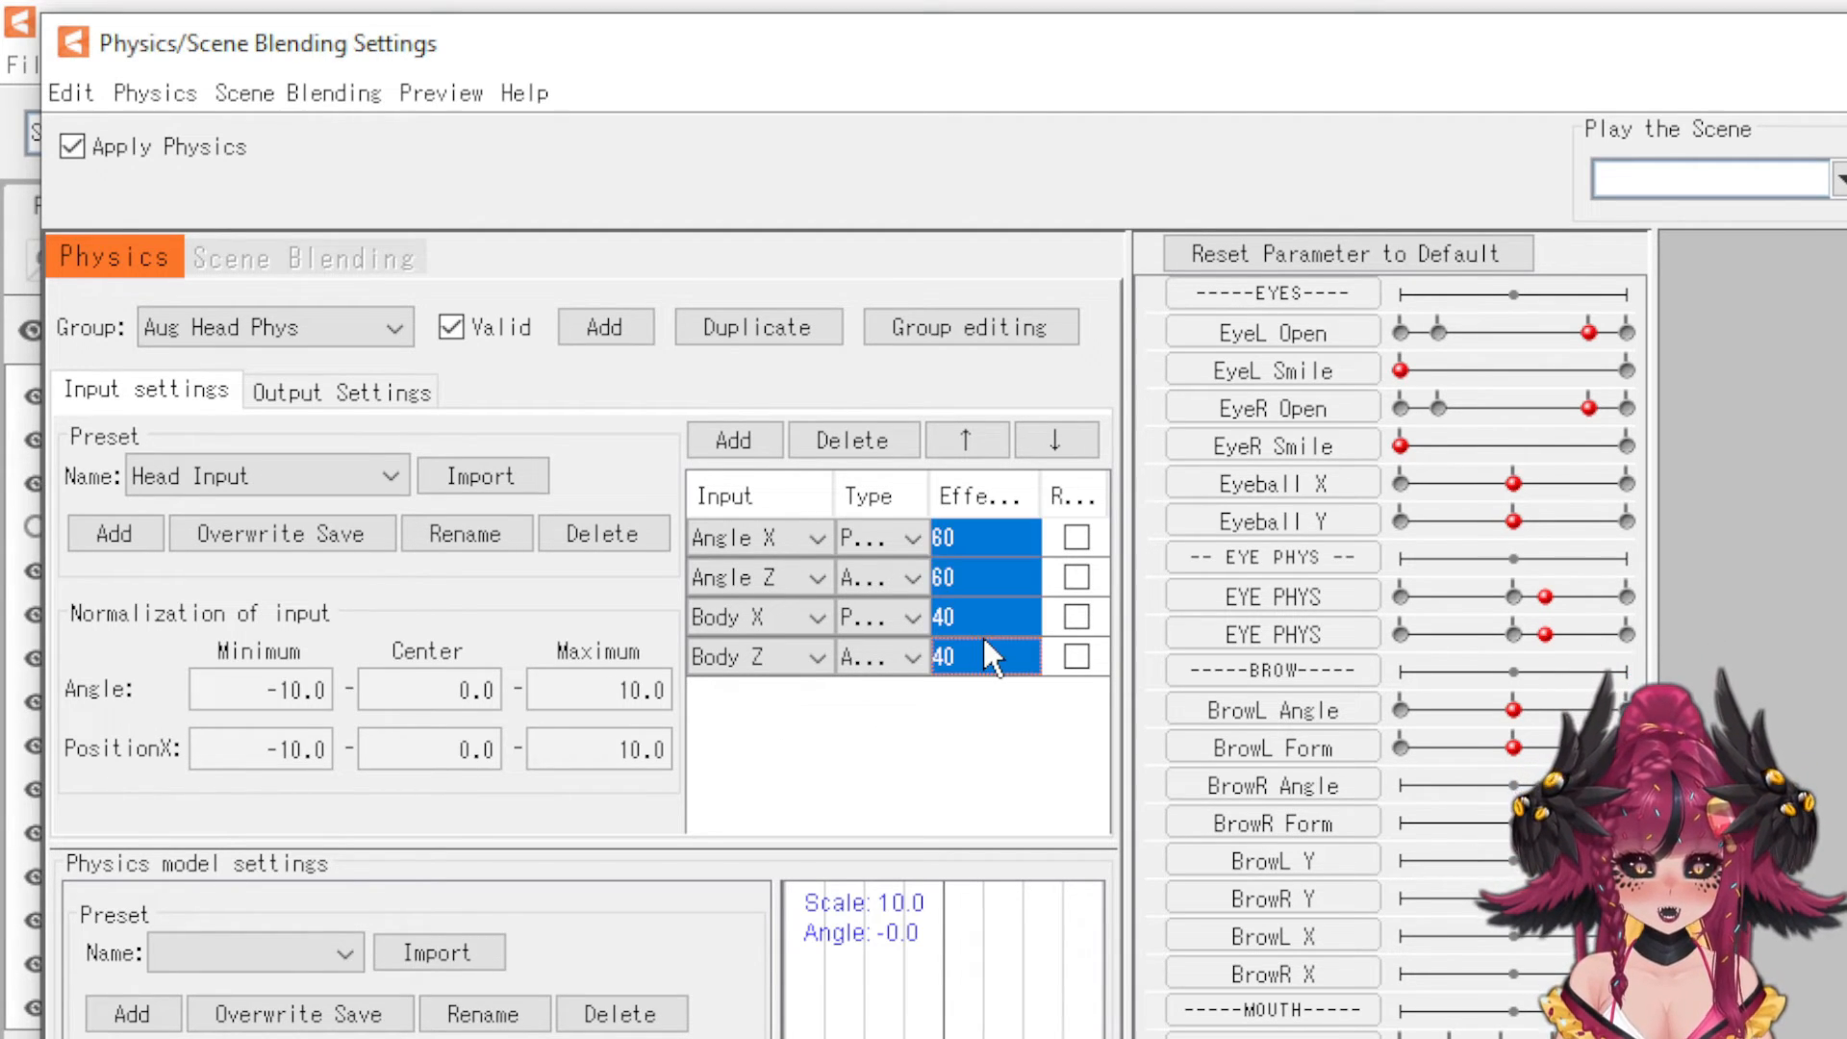
left_click(726, 581)
left_click(855, 442)
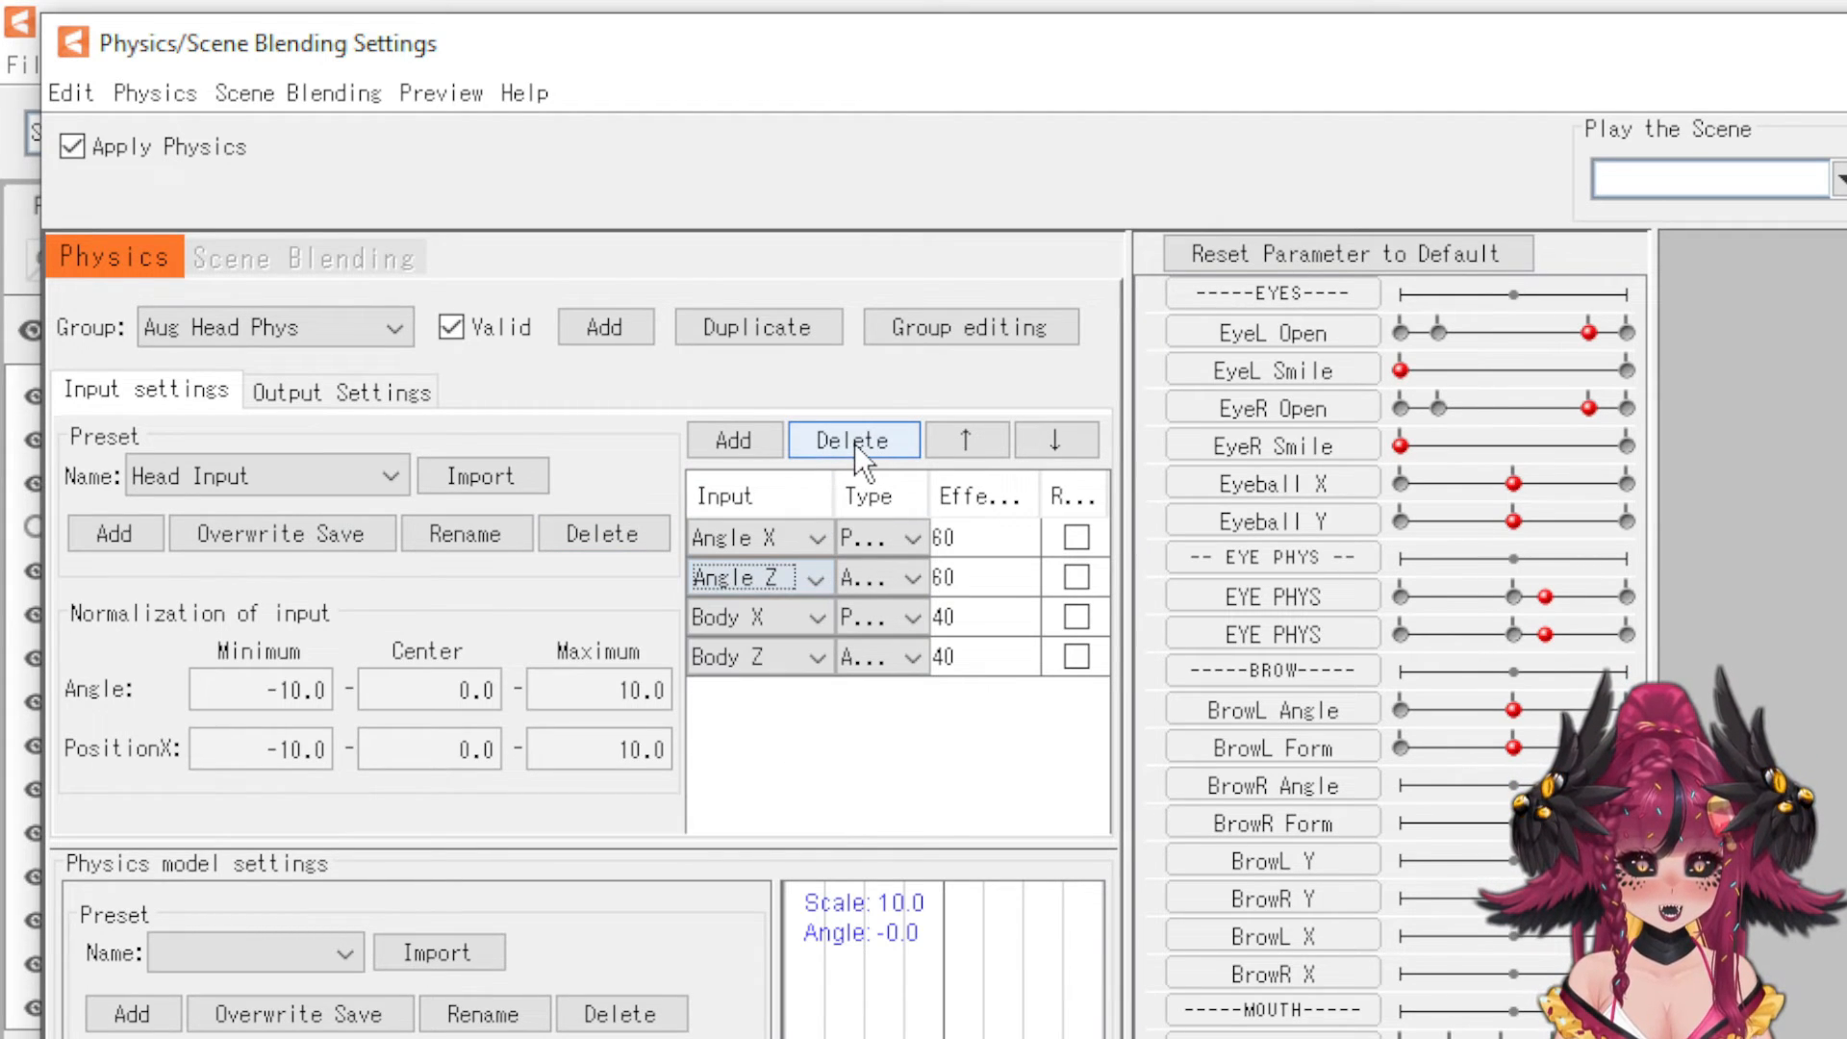
left_click(854, 443)
left_click(753, 580)
left_click(852, 438)
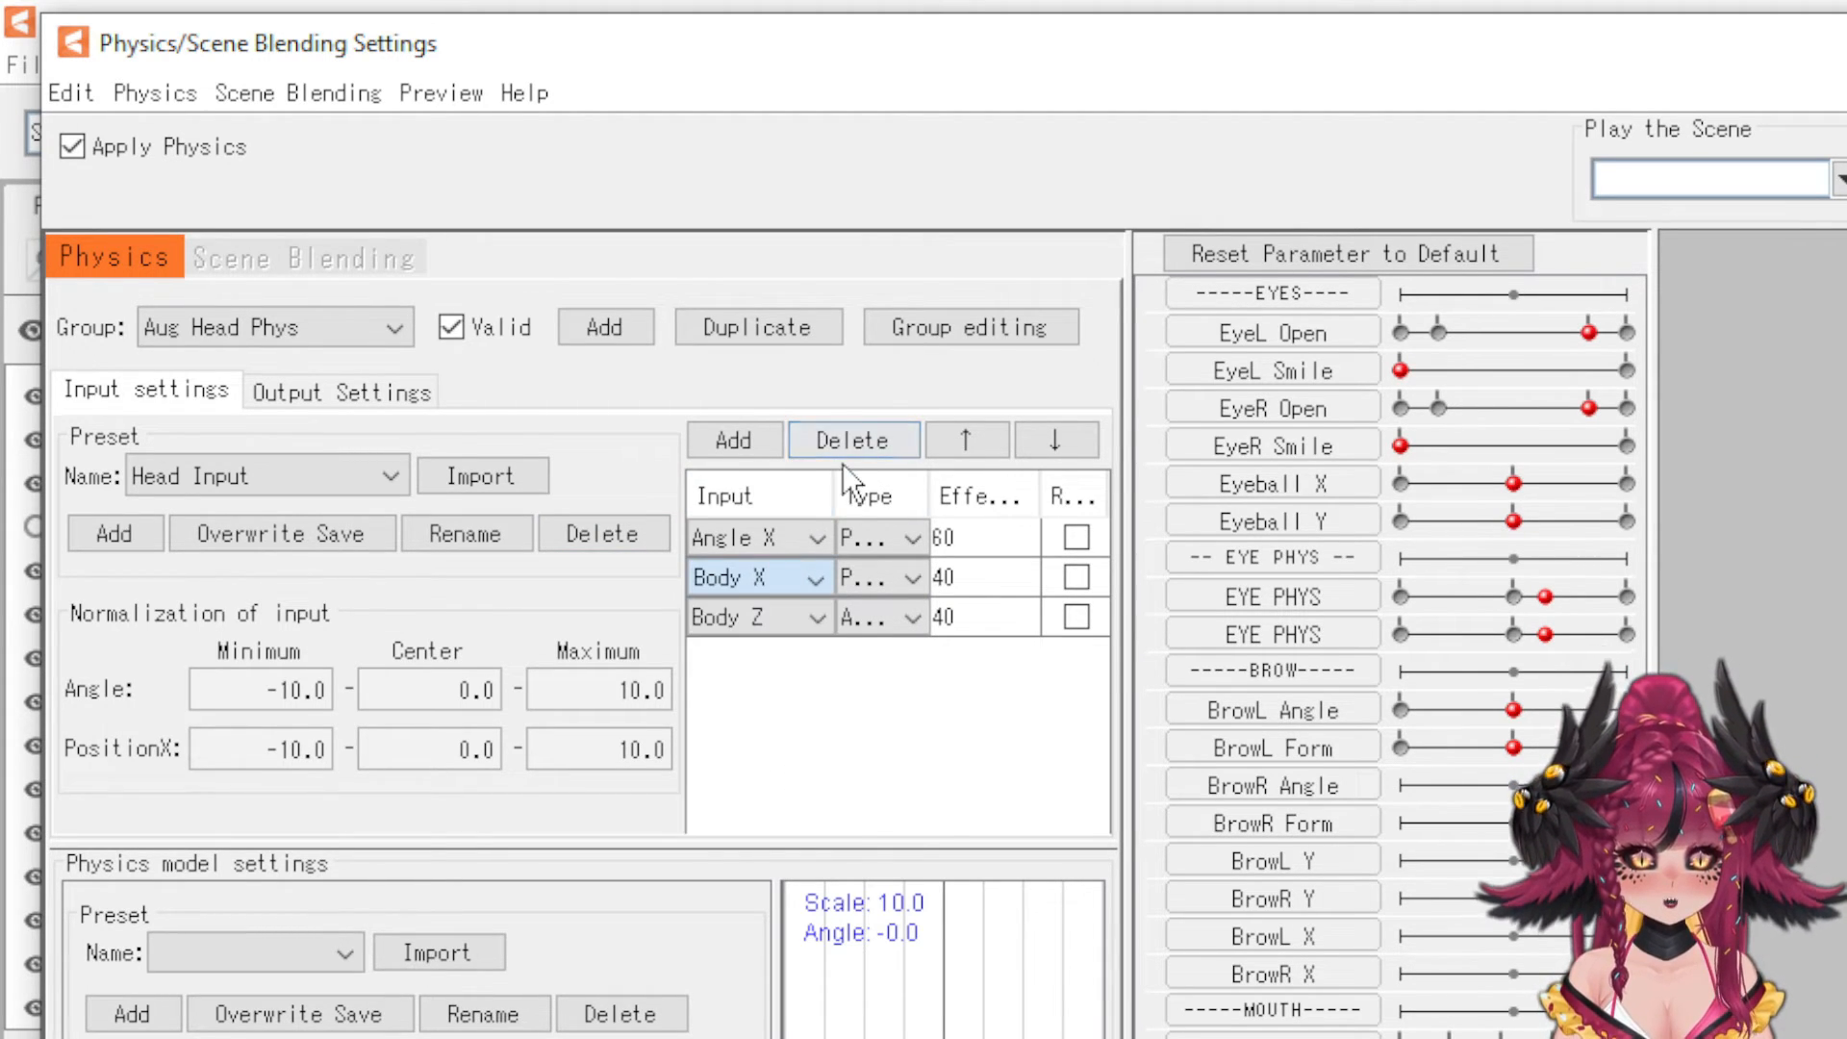
left_click(849, 441)
left_click(783, 587)
left_click(862, 449)
left_click(862, 446)
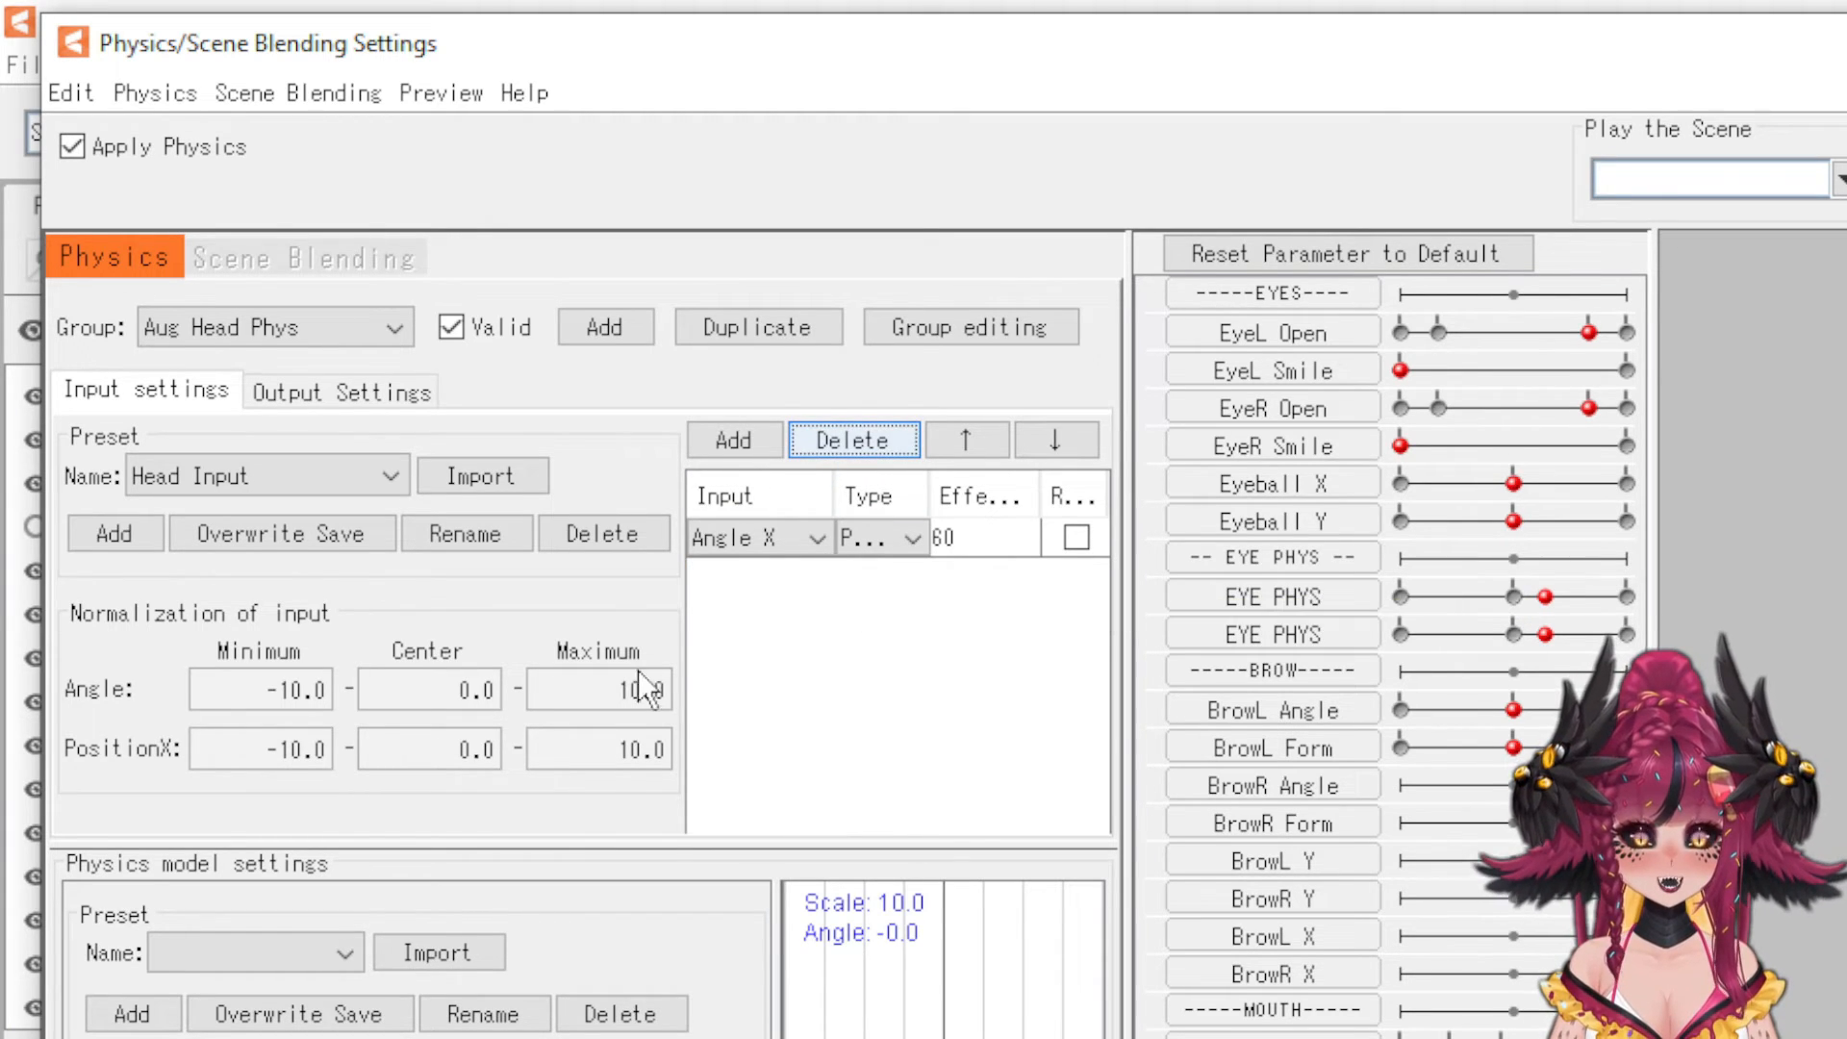
- Set the Angle X input type to Angle and import the HEAD X Phys physics model preset into the Aug Head Phys group
left_click(887, 539)
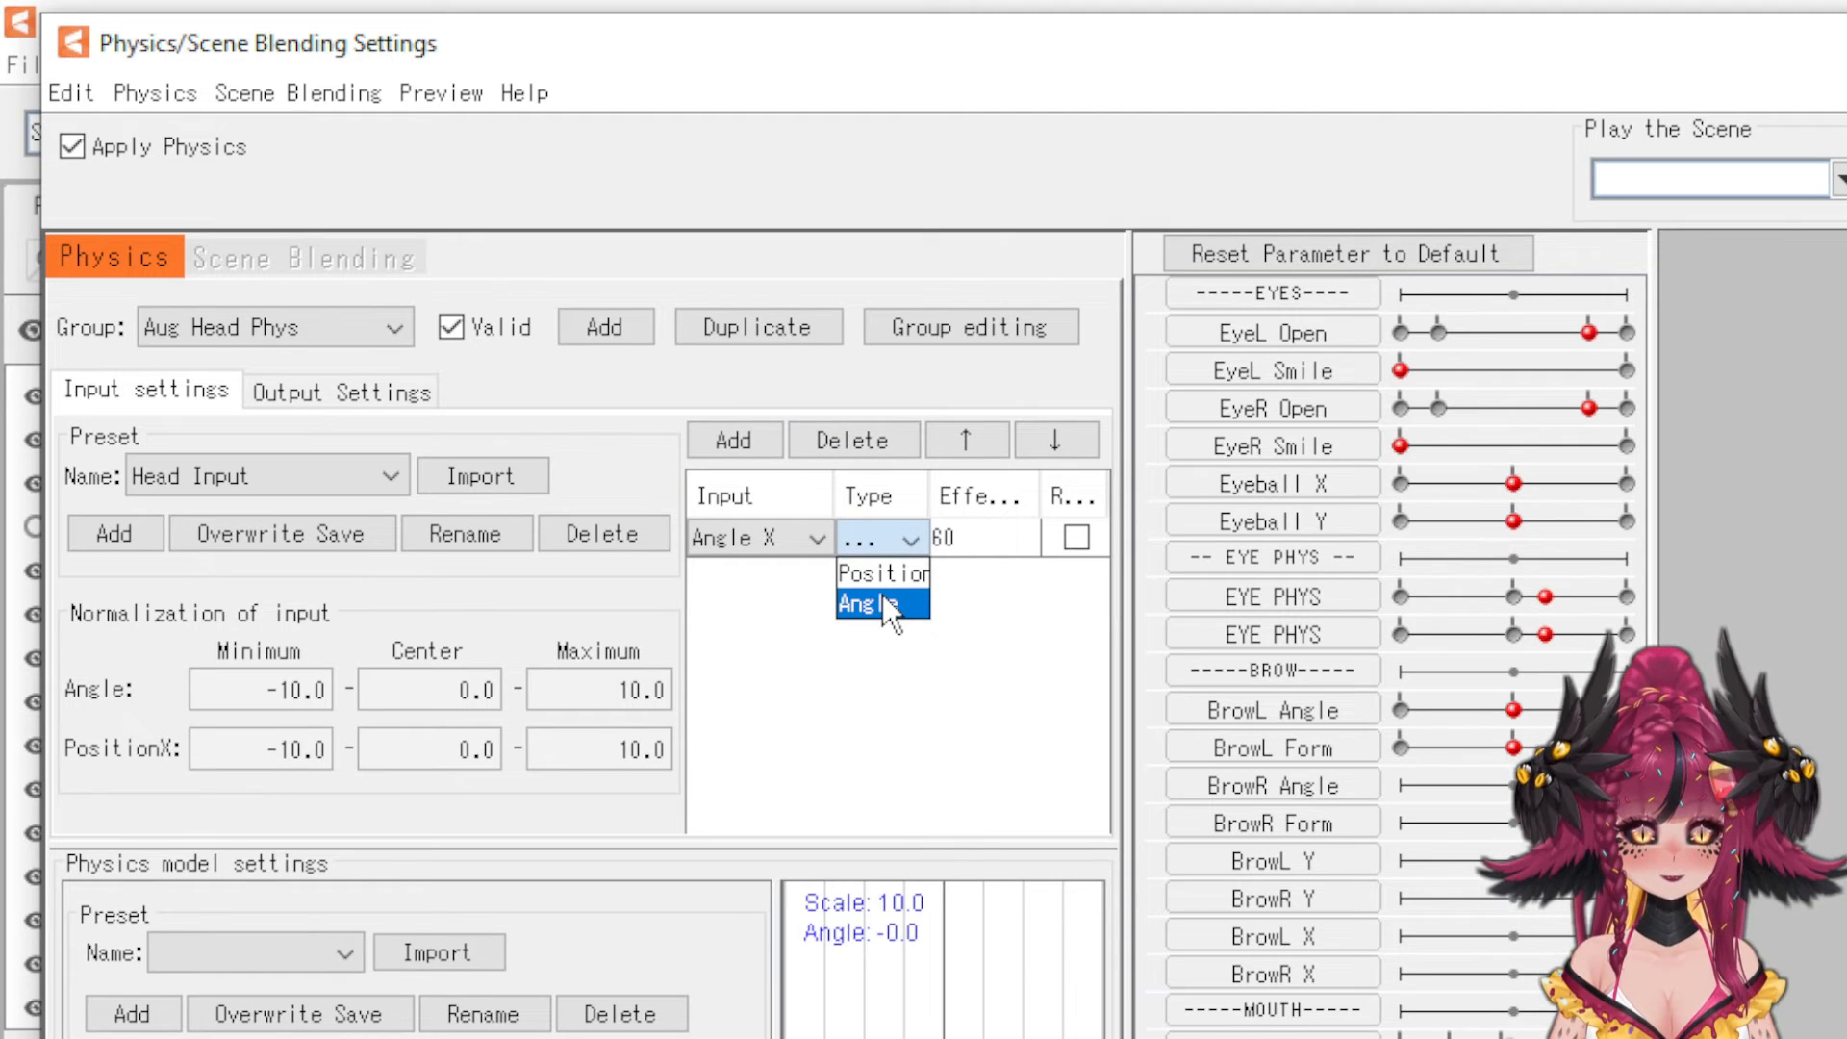
left_click(881, 594)
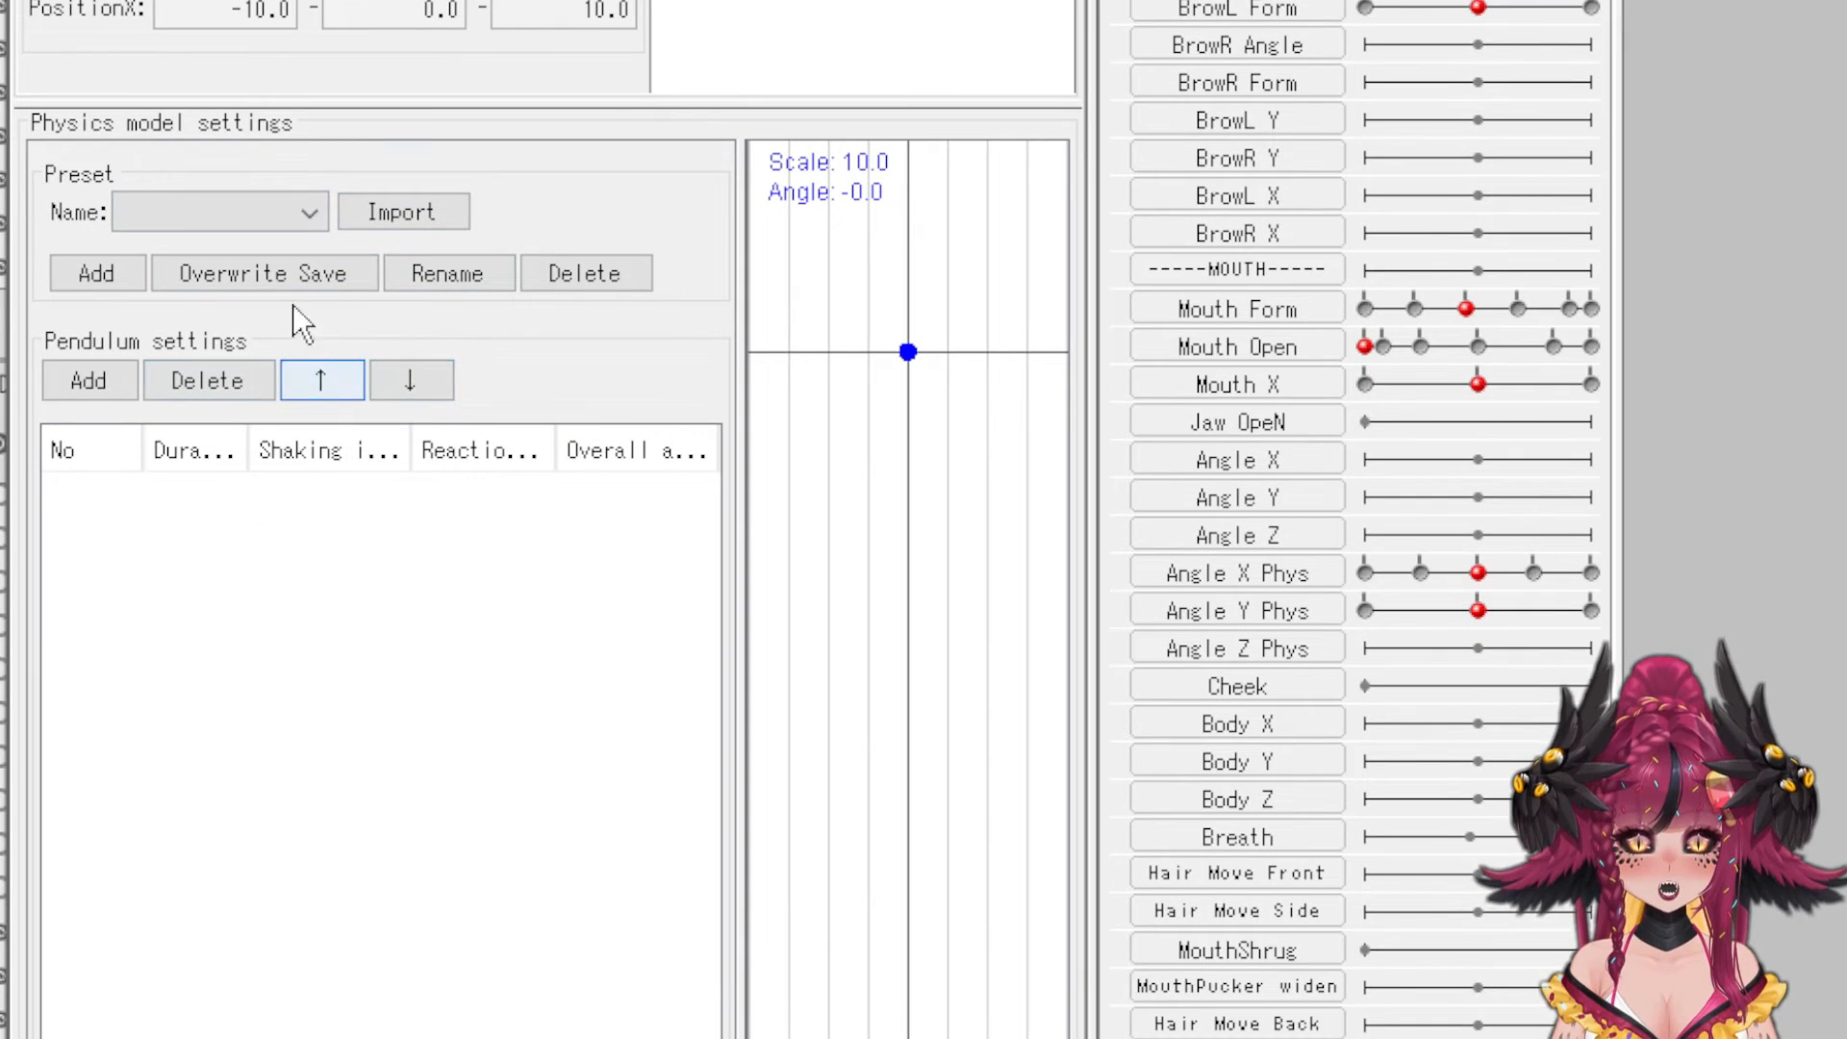
left_click(277, 253)
scroll(221, 395, "down", 8)
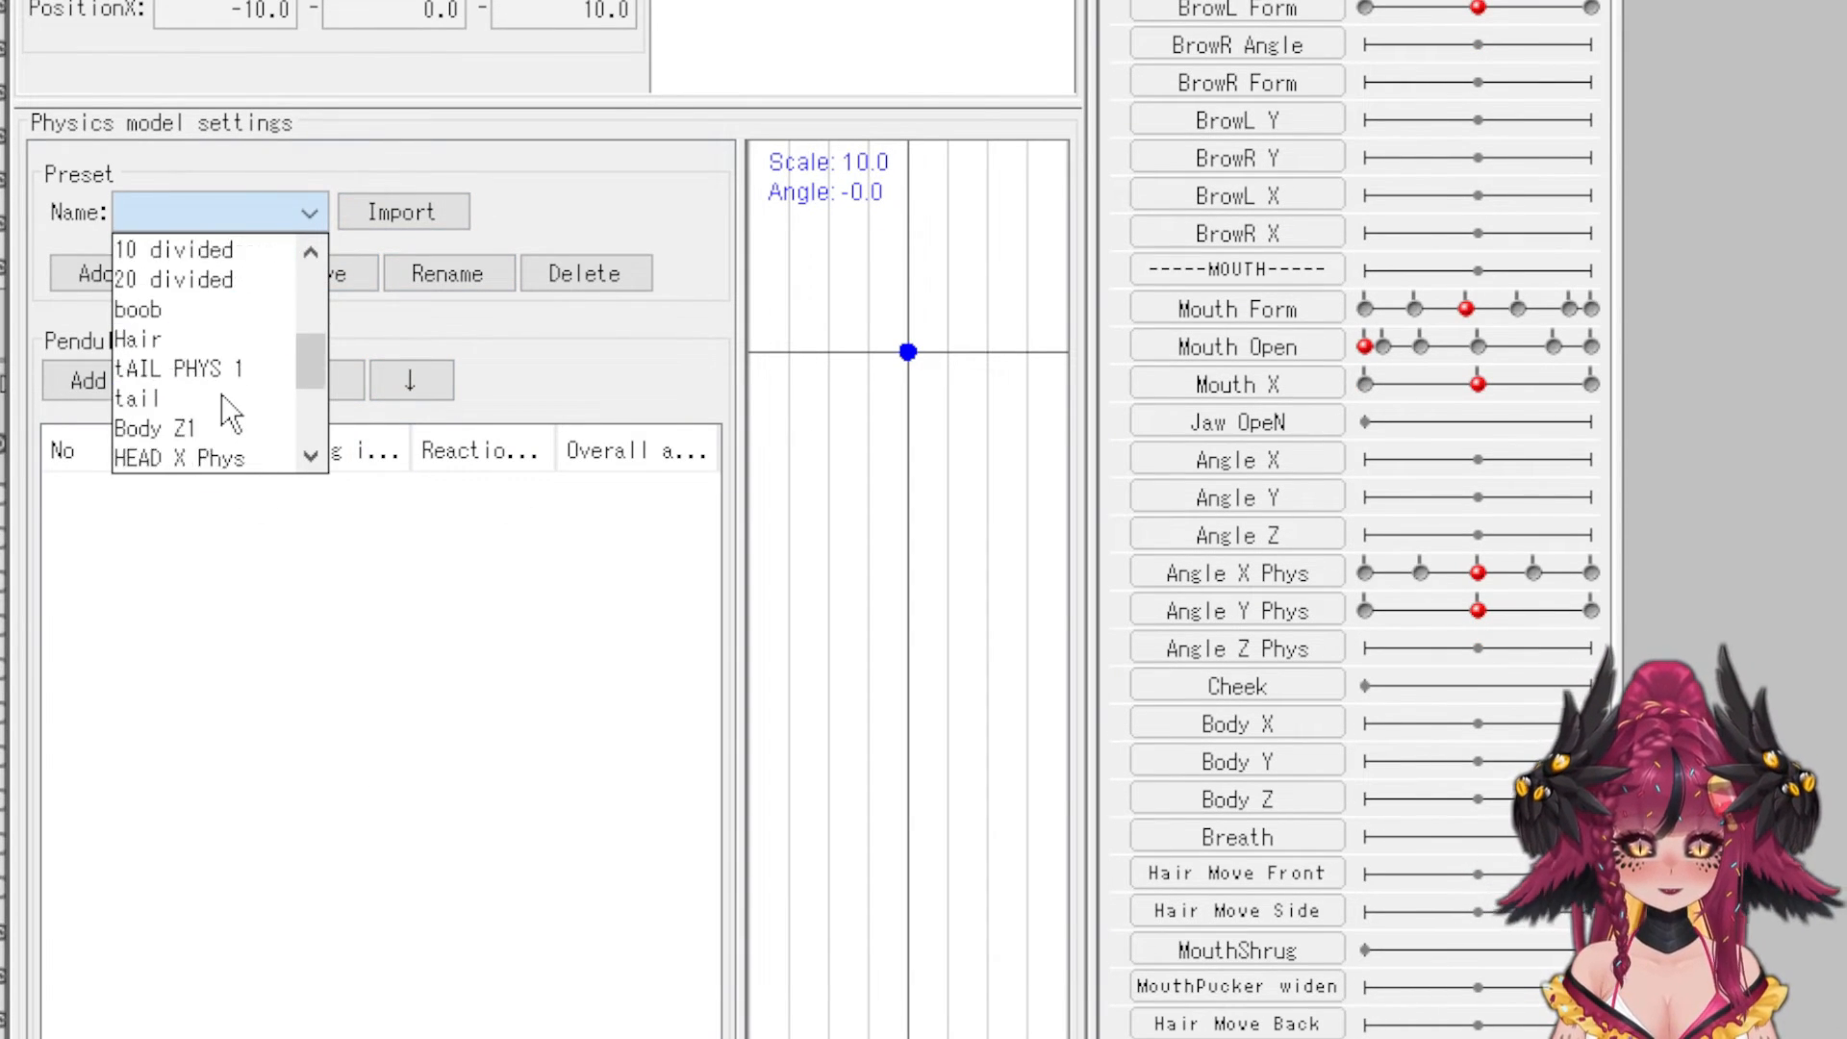
scroll(221, 394, "down", 2)
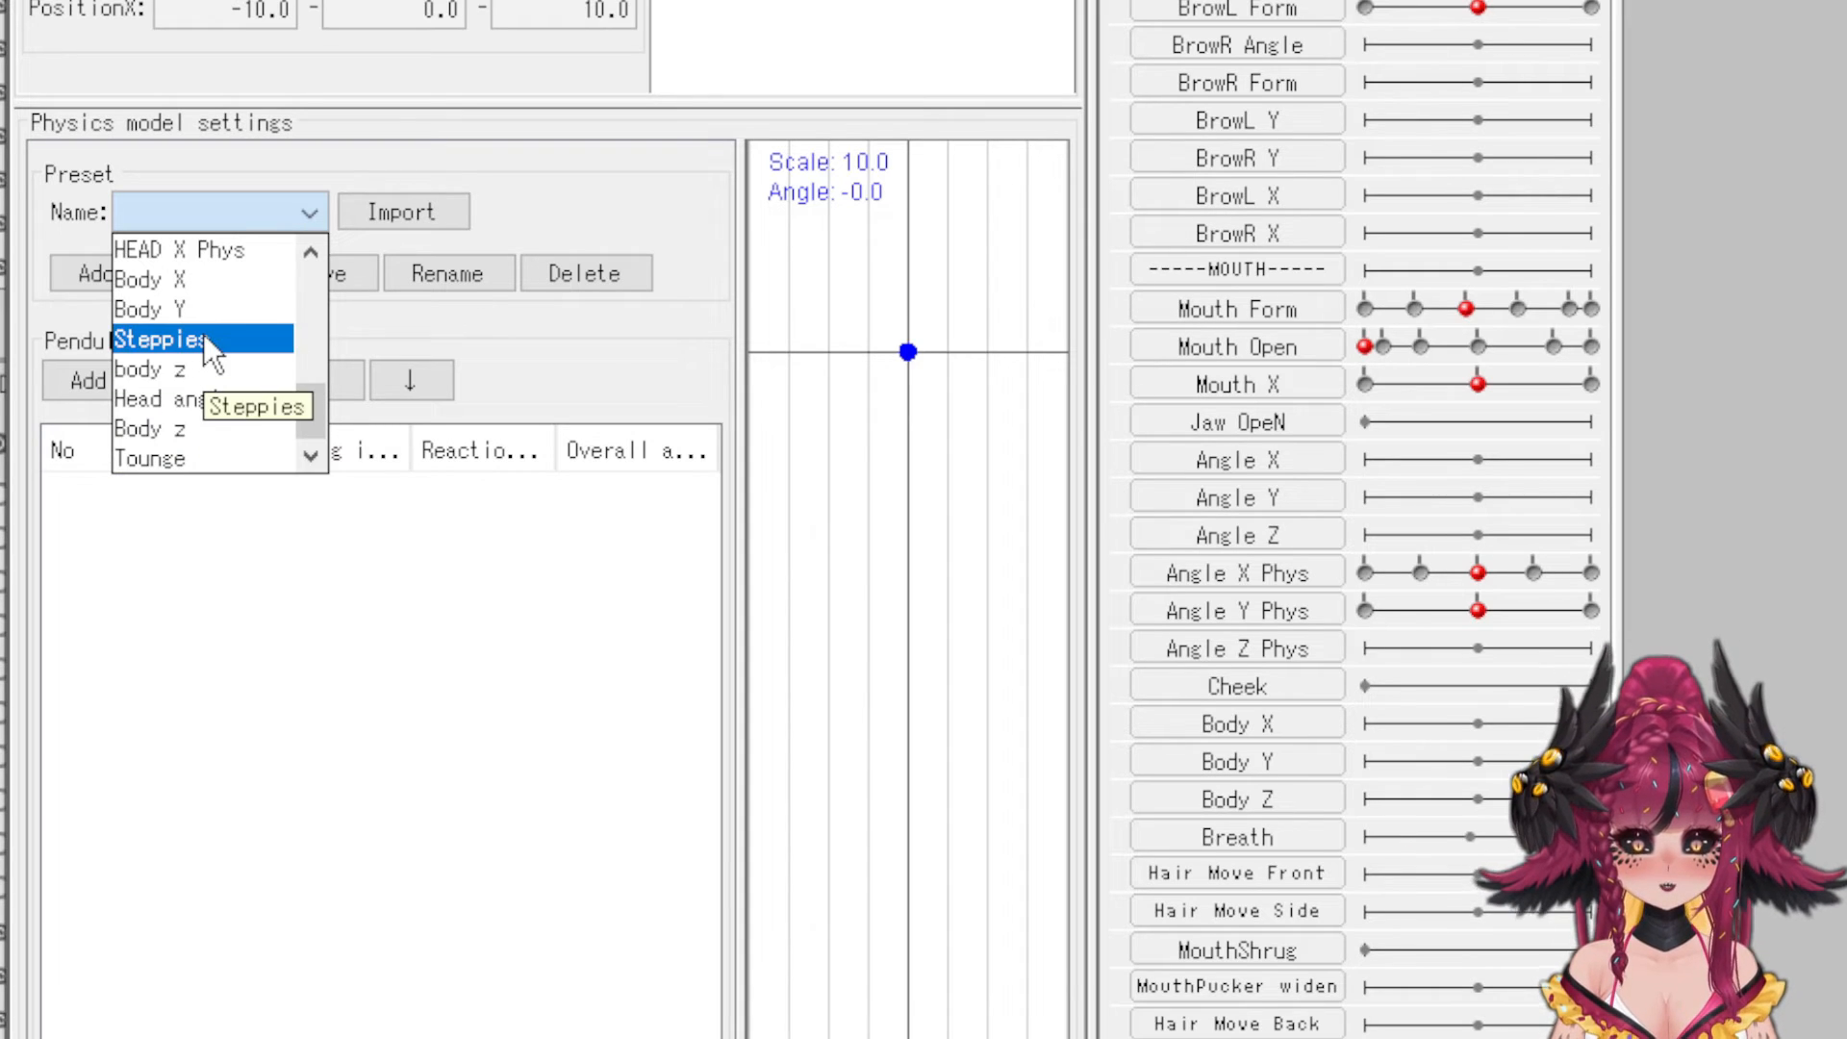
scroll(200, 321, "up", 1)
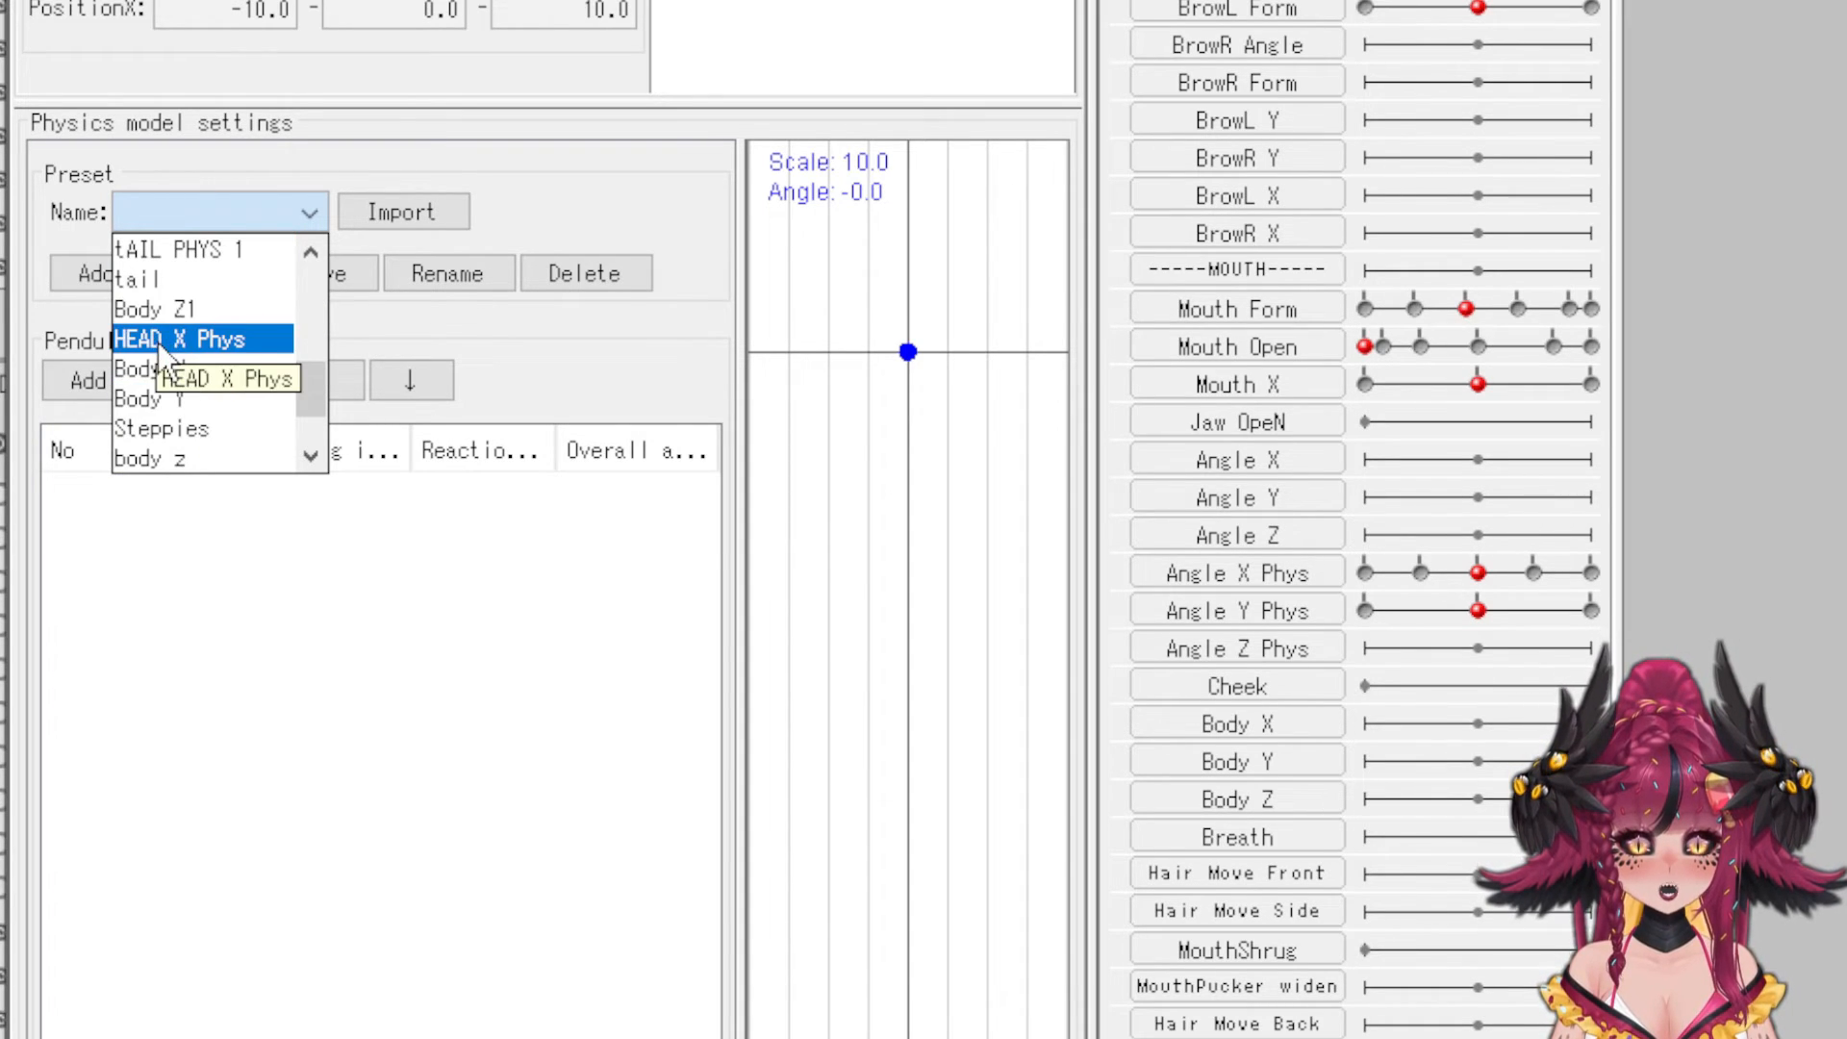
left_click(185, 337)
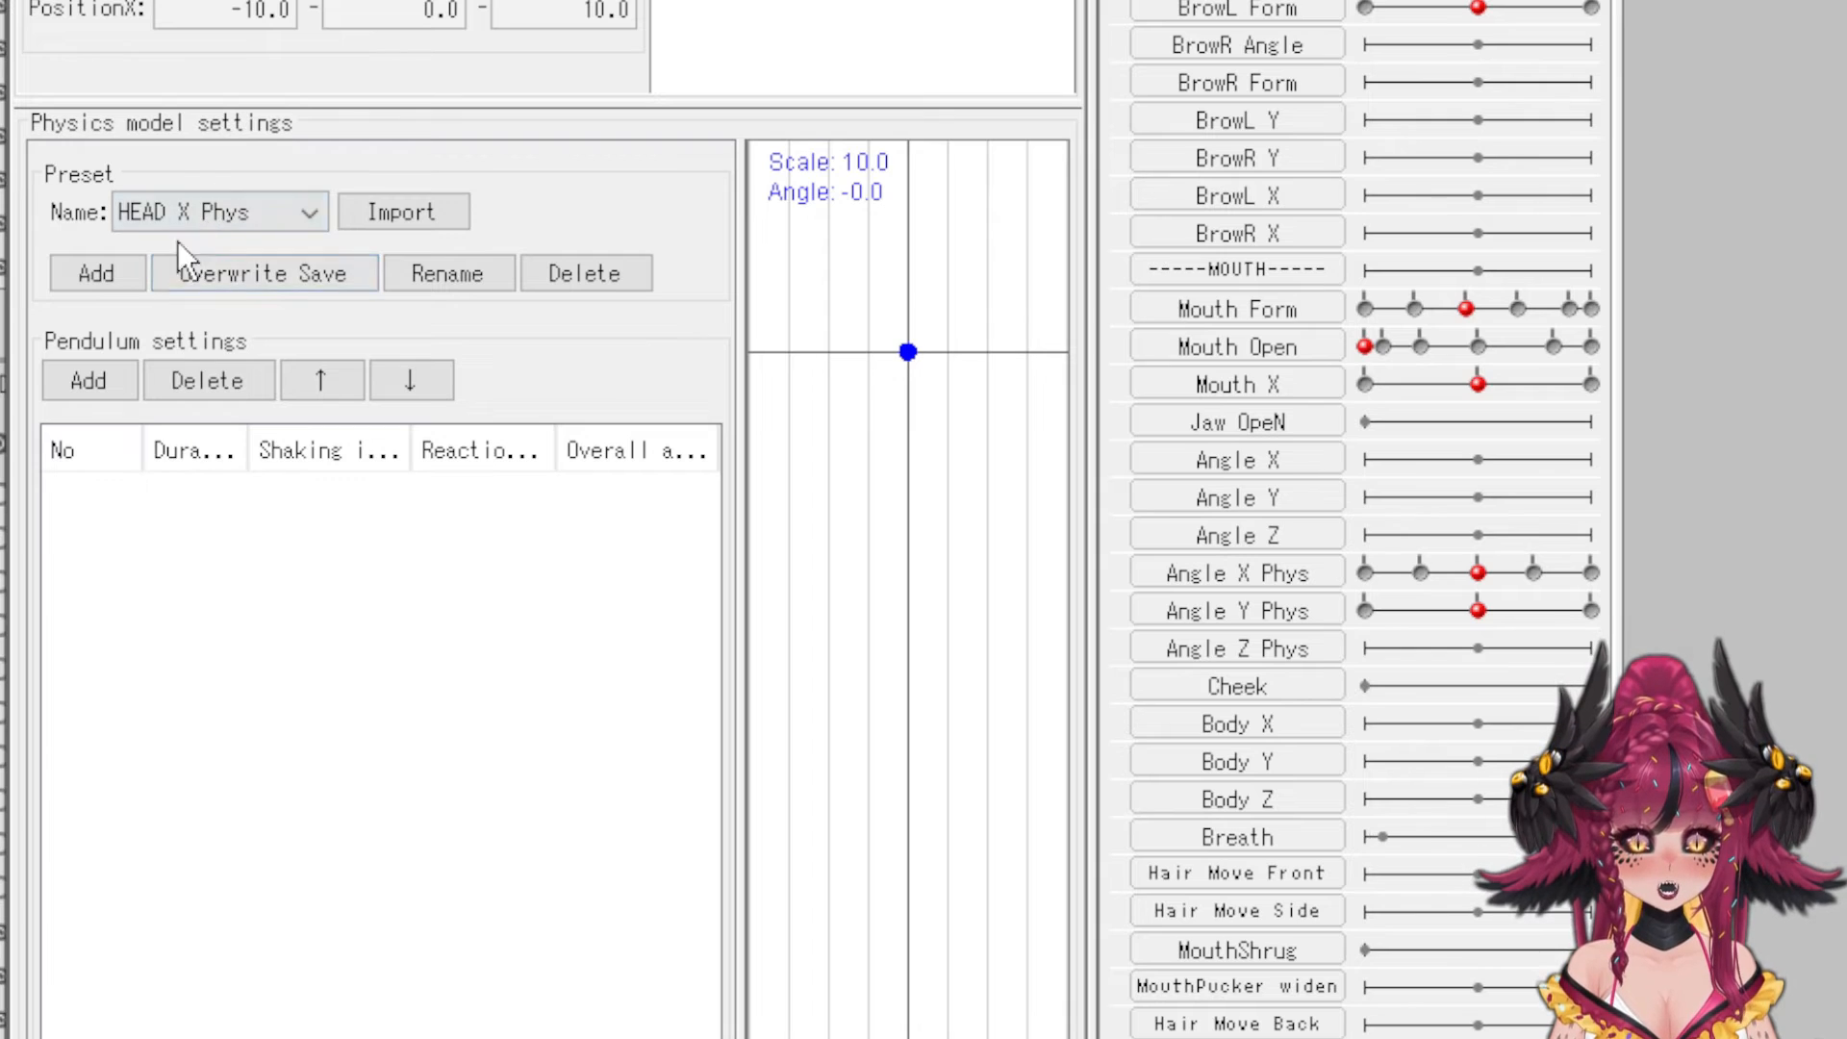
left_click(453, 213)
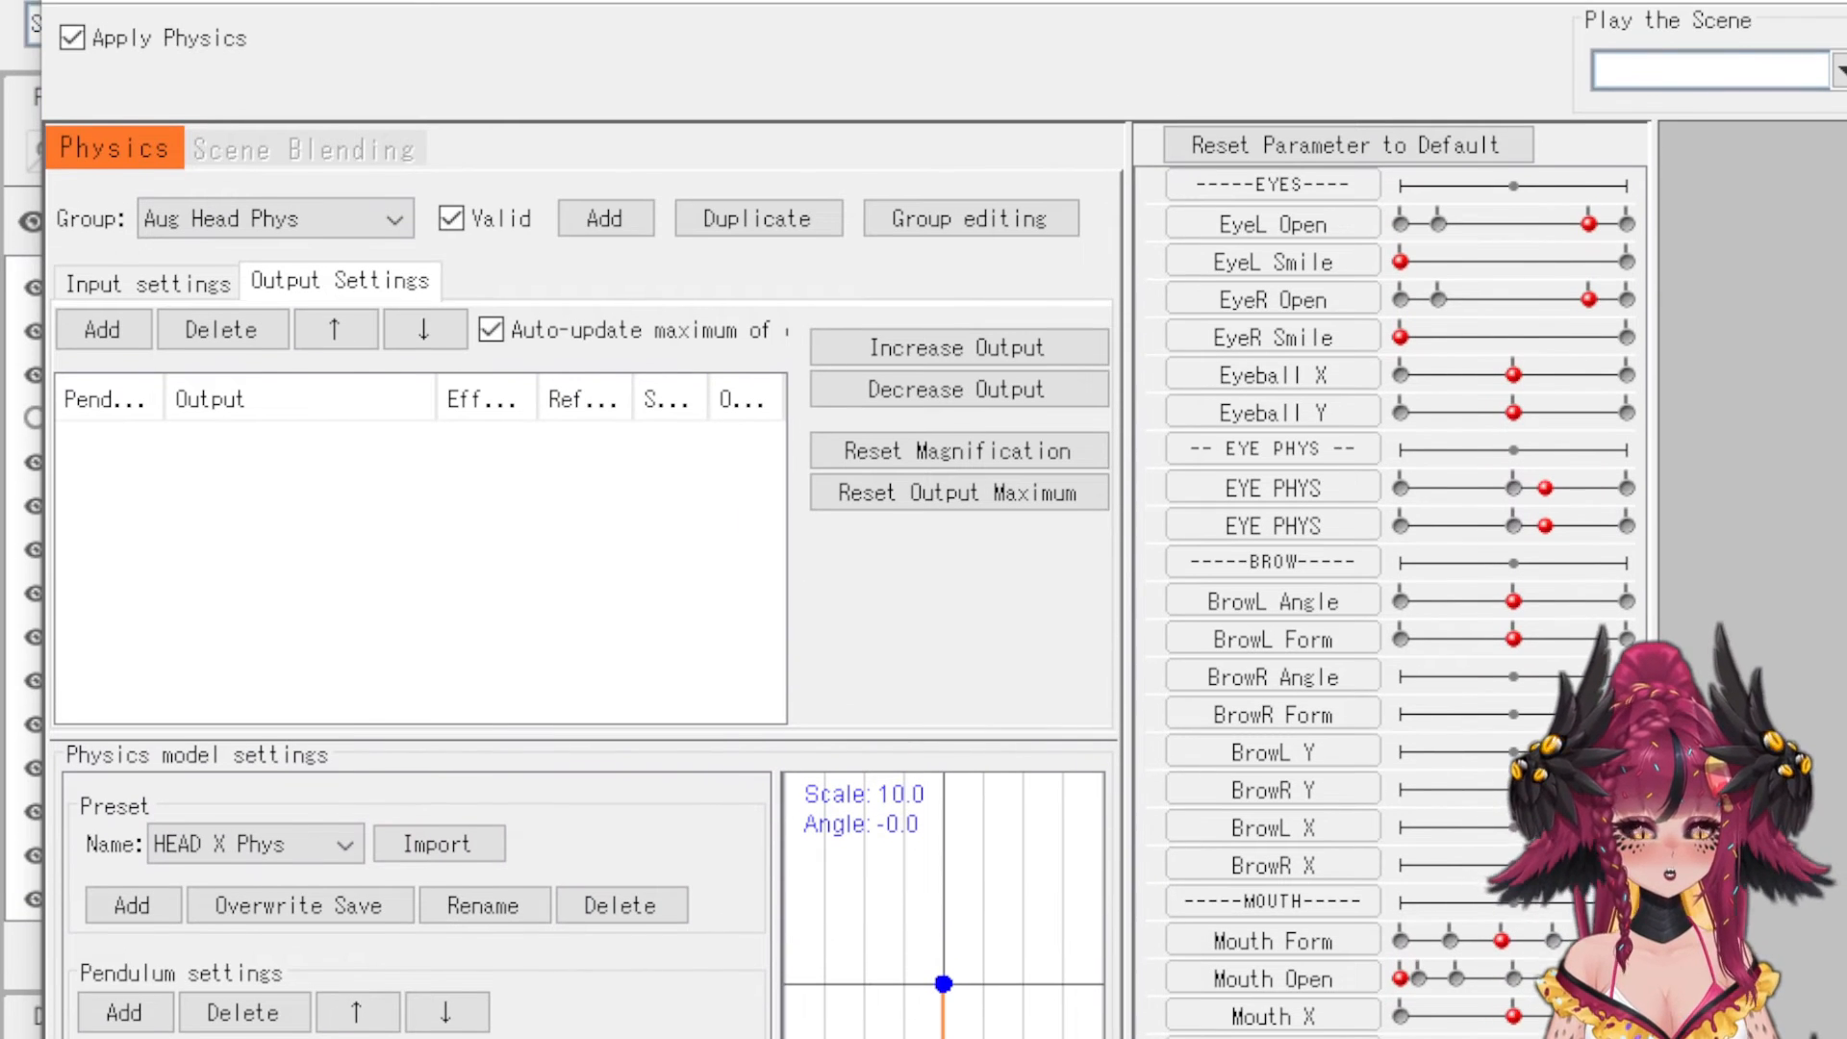
- Add Angle X Phys as the output of Aug Head Phys and increase its magnification to fit the parameter range
left_click(149, 283)
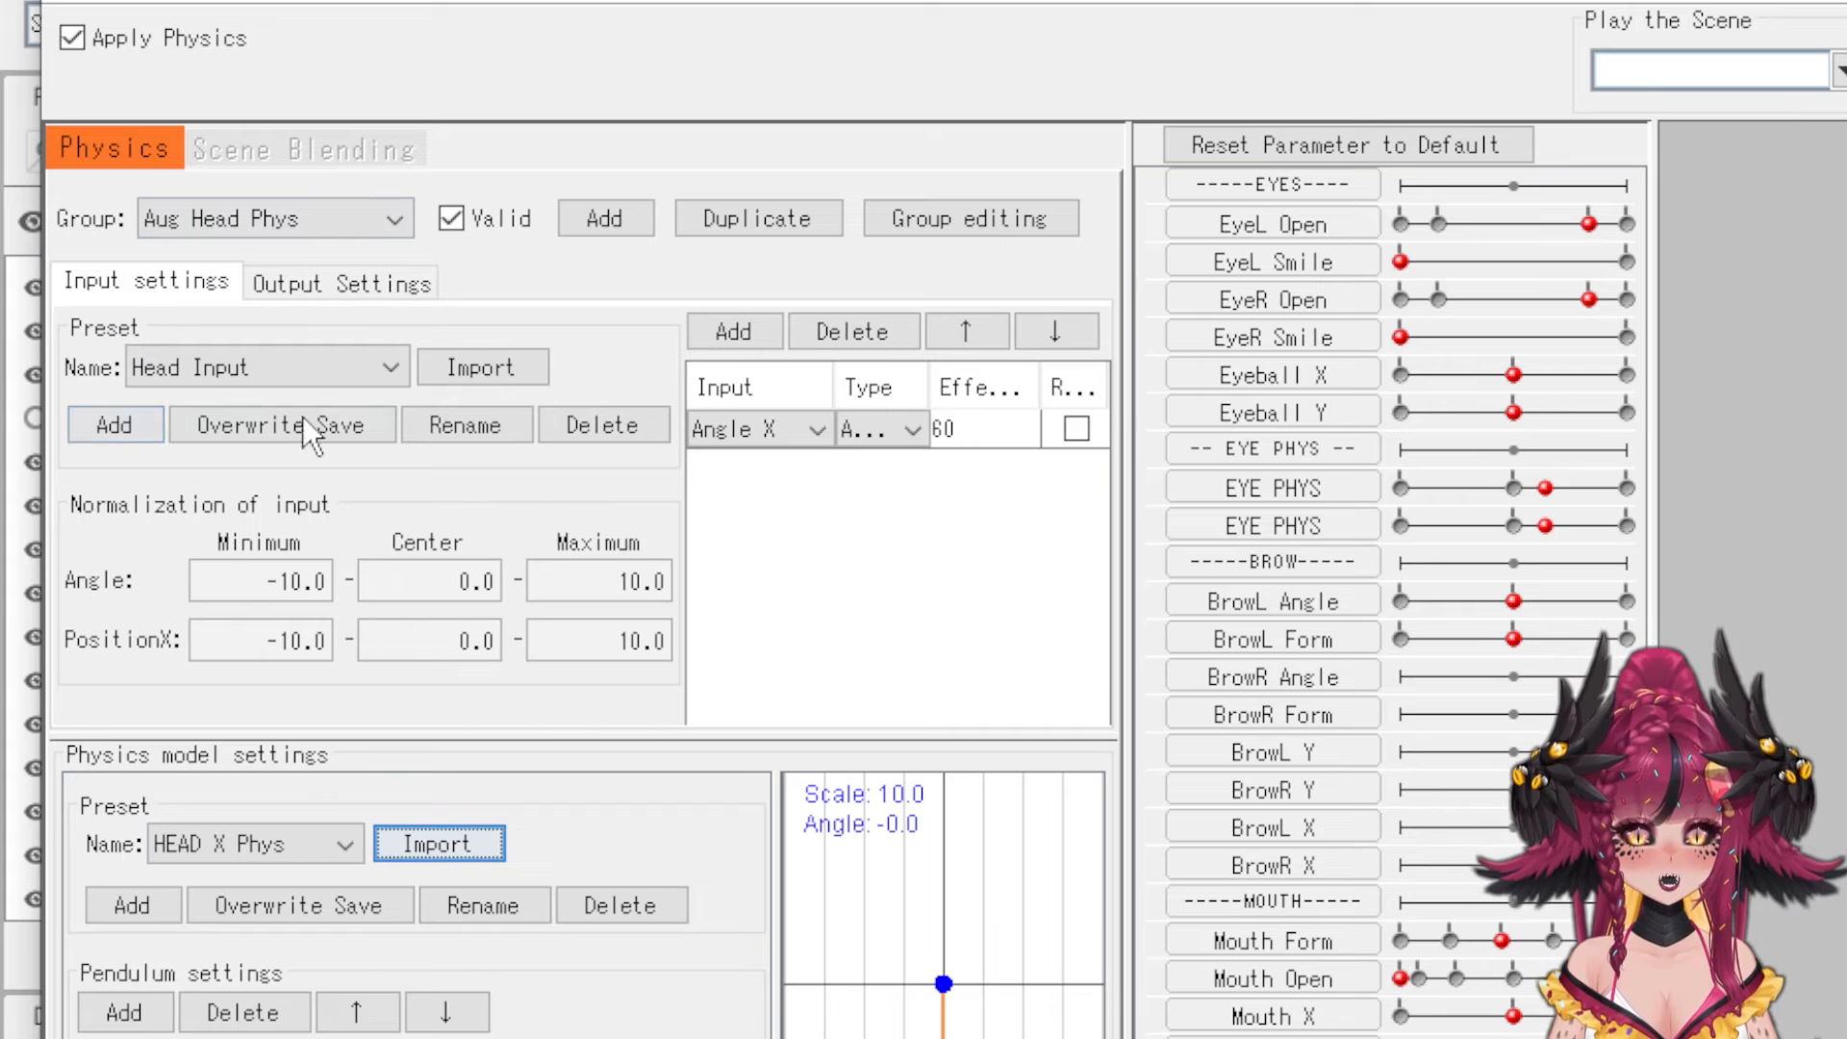
left_click(352, 297)
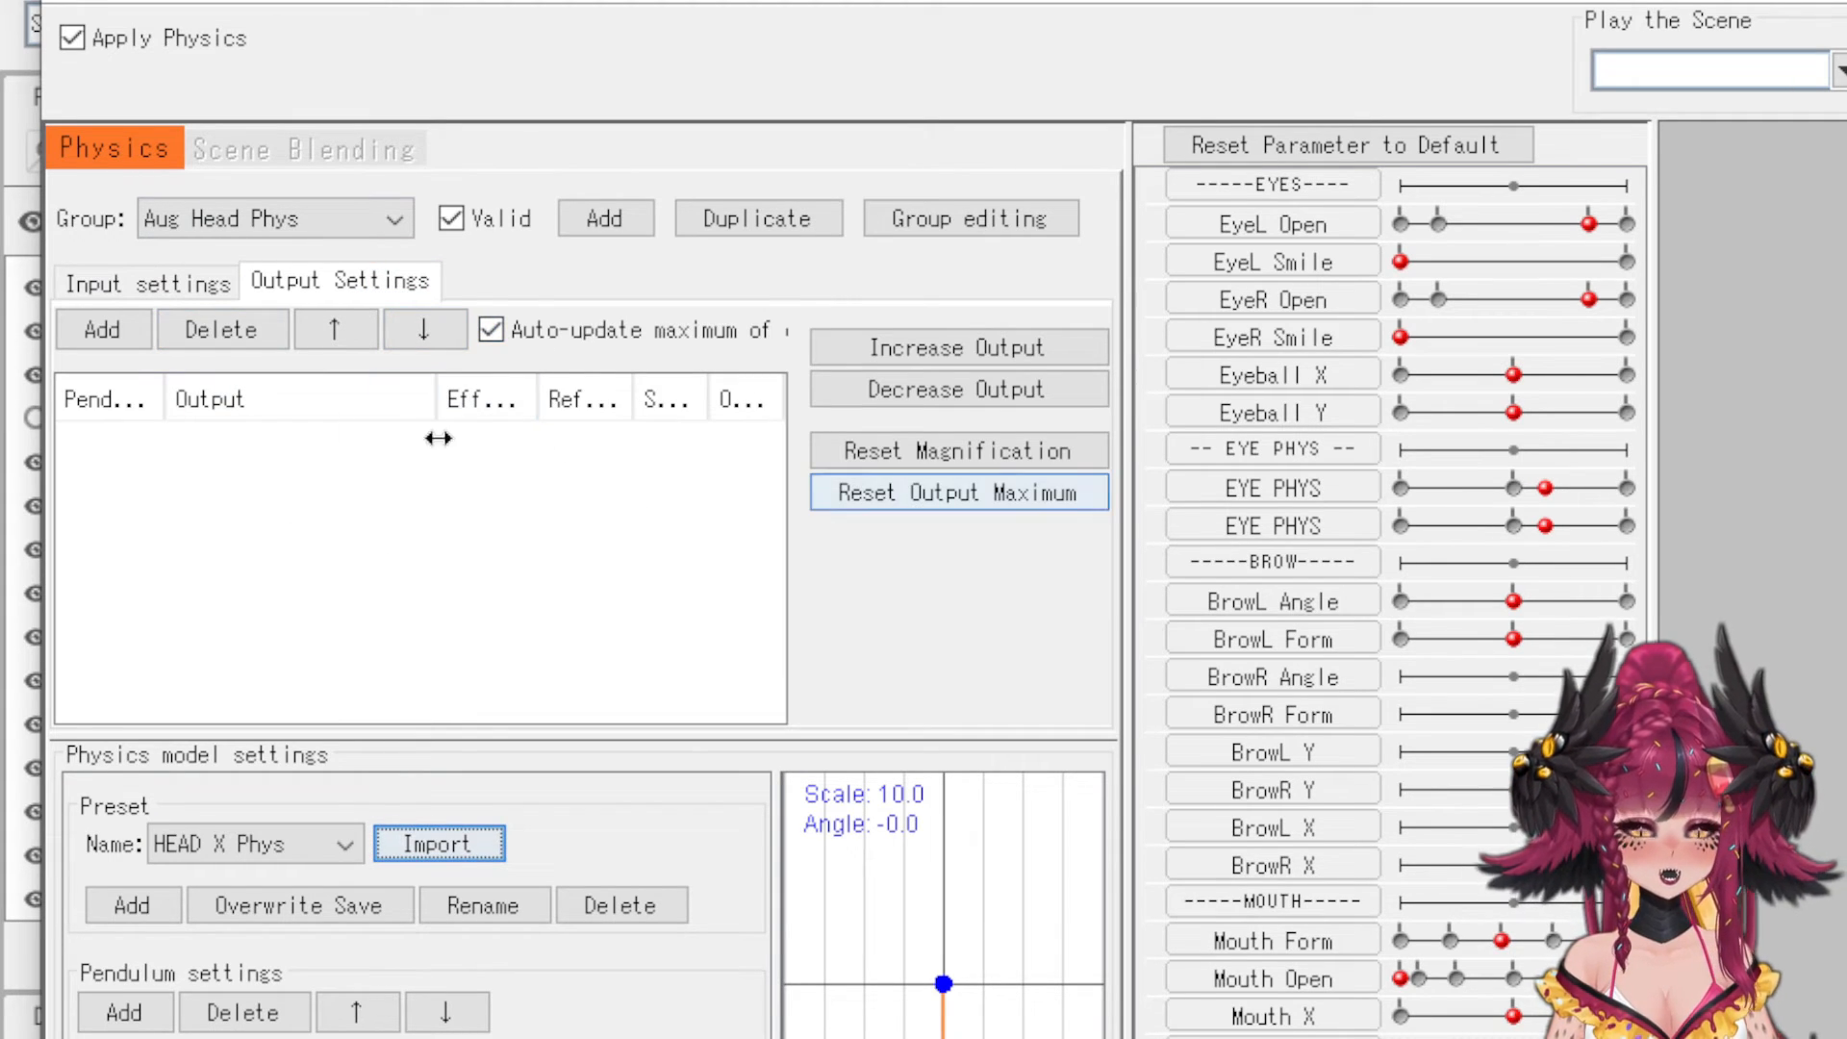
left_click(102, 330)
left_click_drag(752, 66, 713, 40)
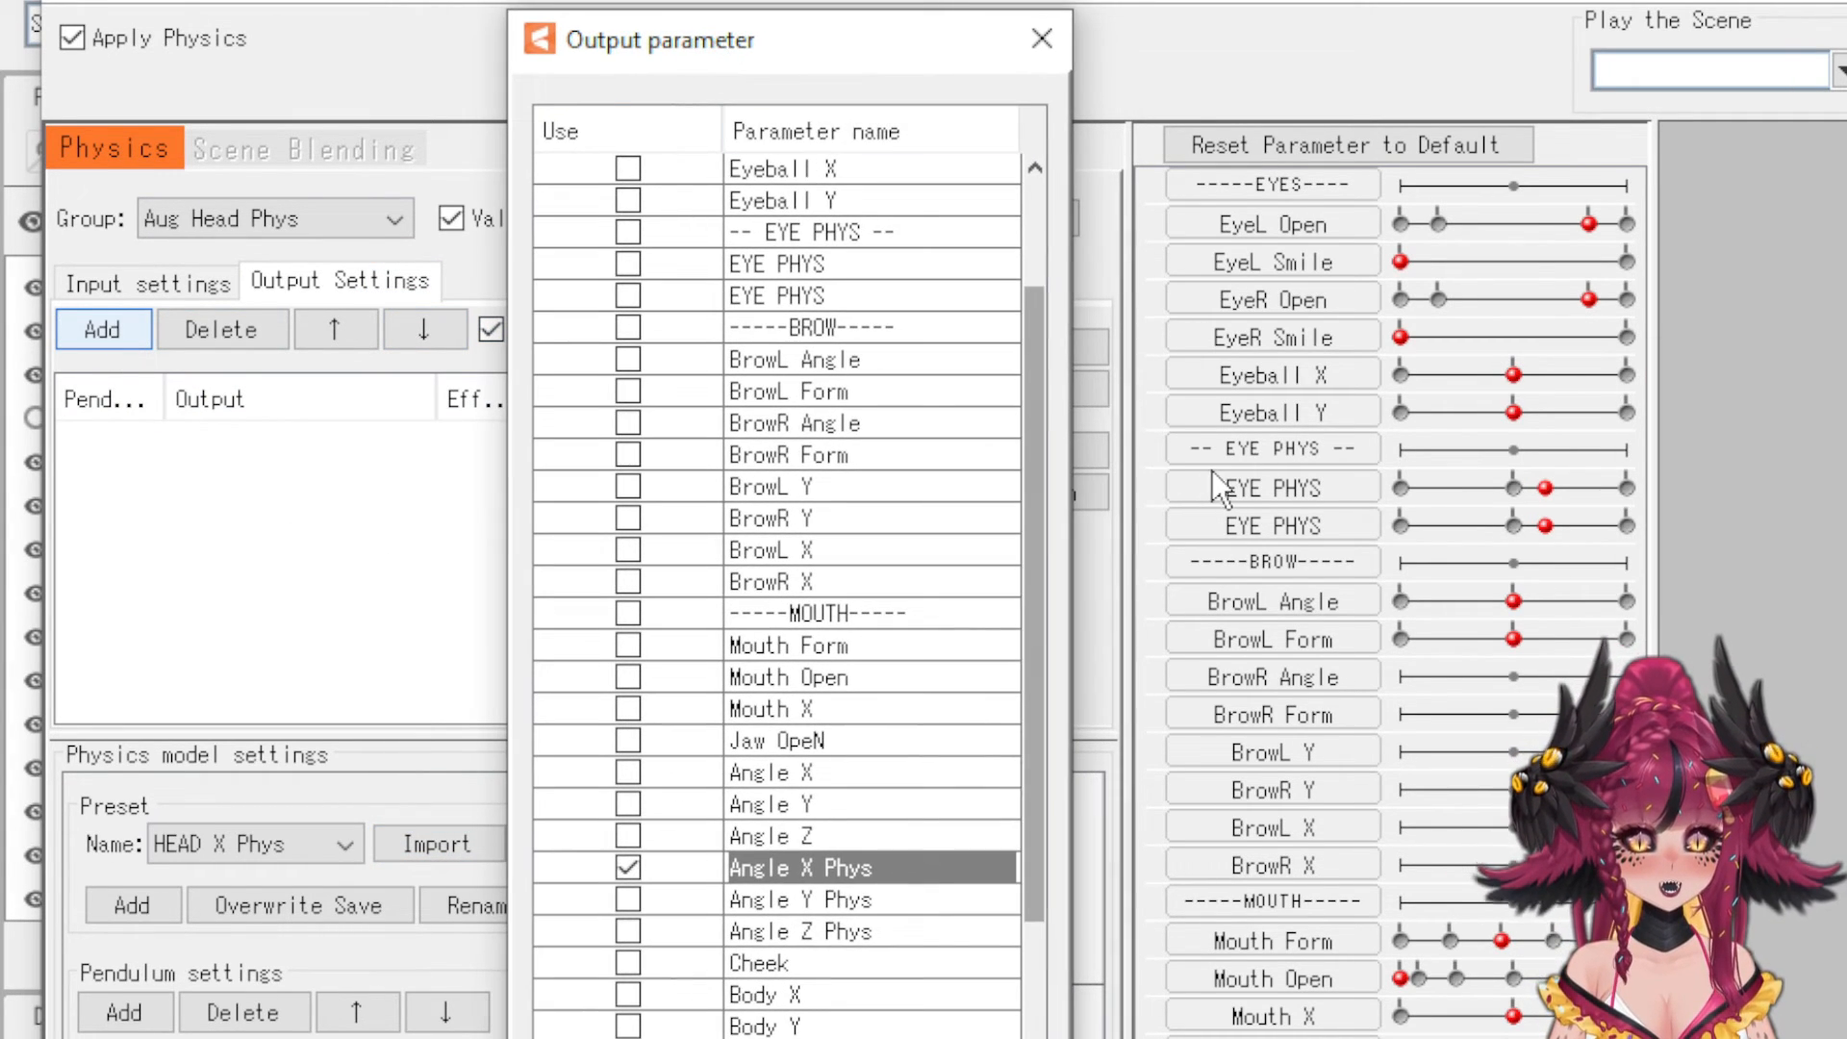
scroll(1049, 385, "down", 2)
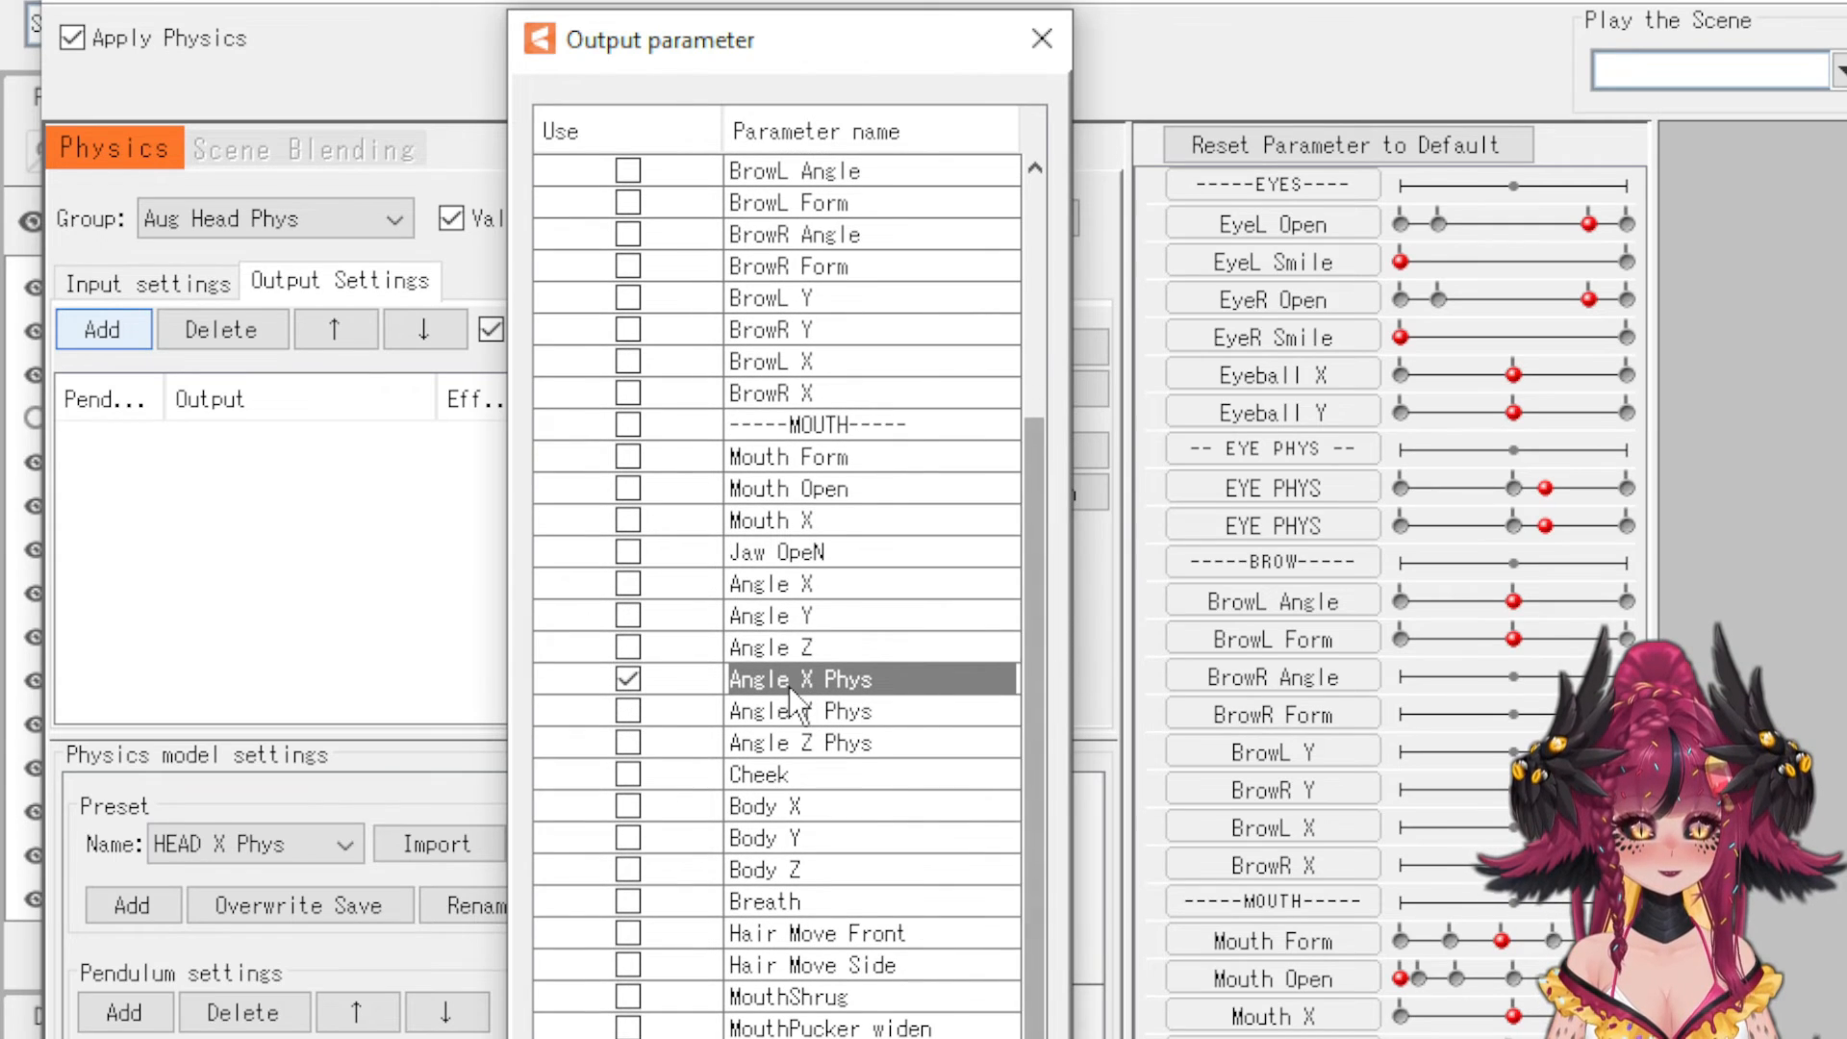
left_click(789, 685)
left_click(953, 348)
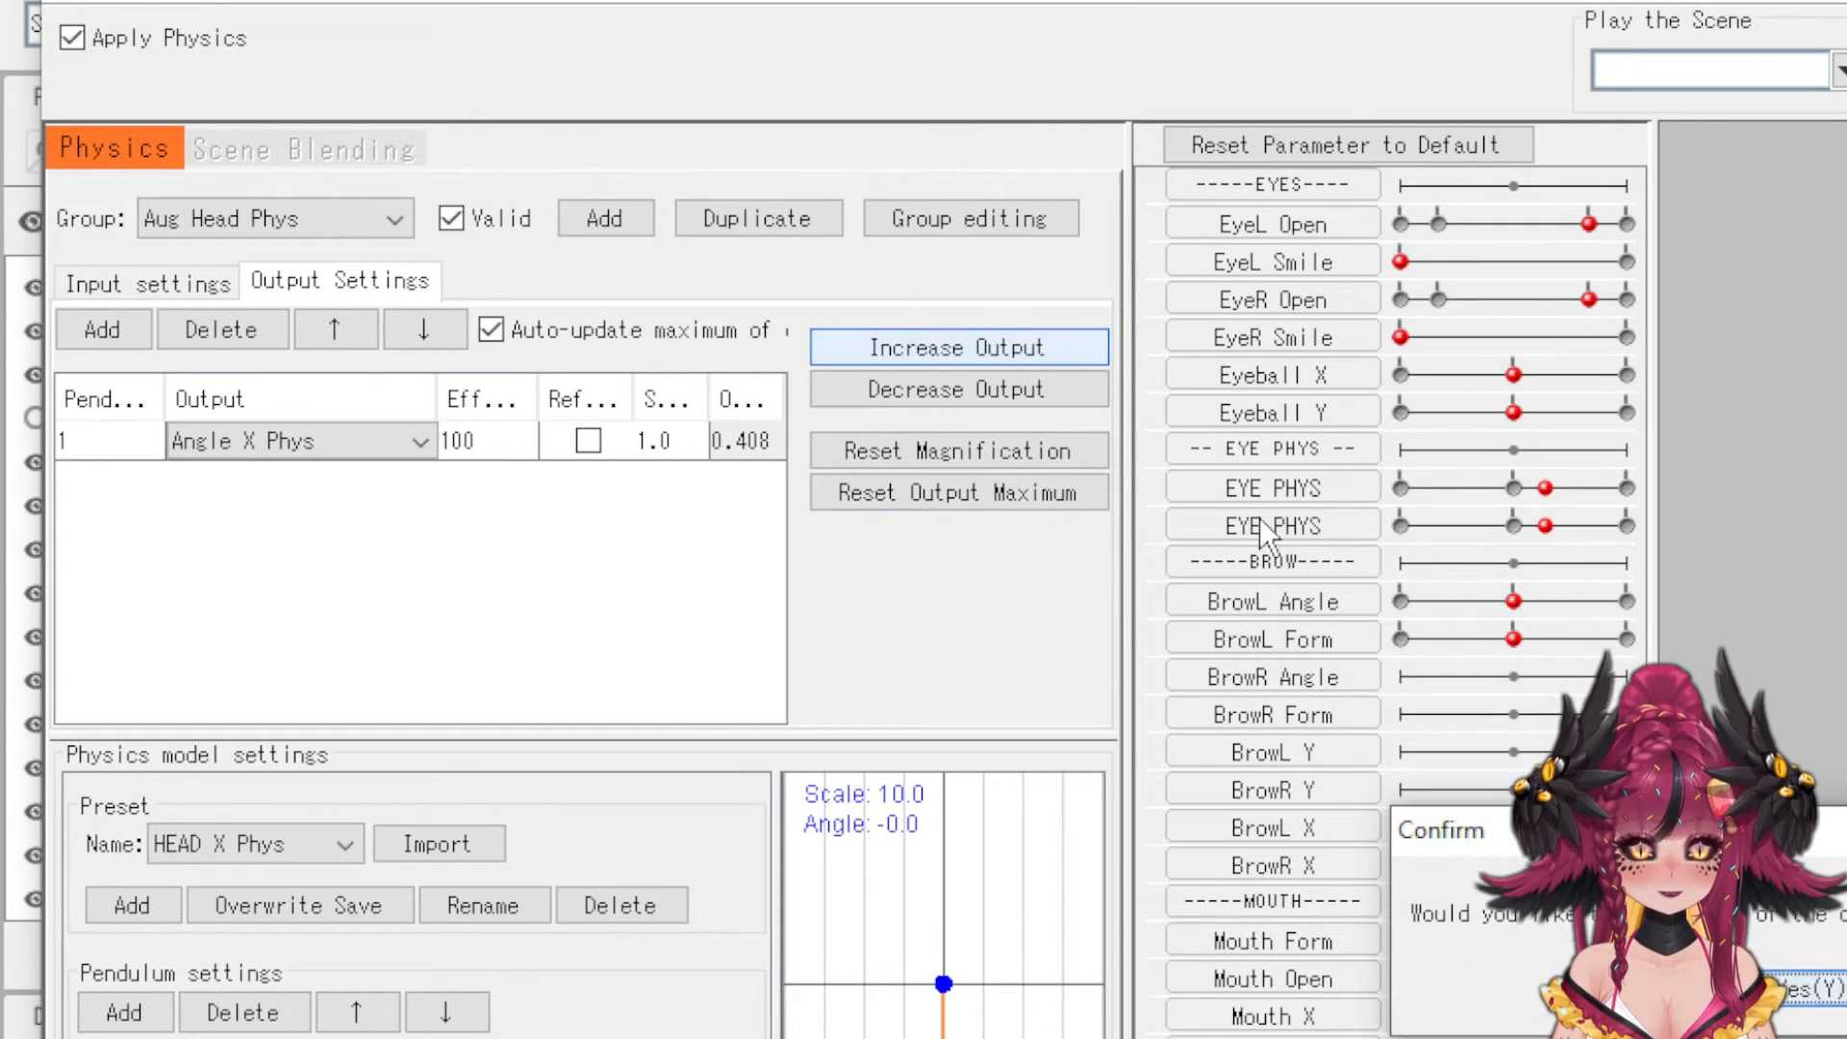
left_click(1790, 993)
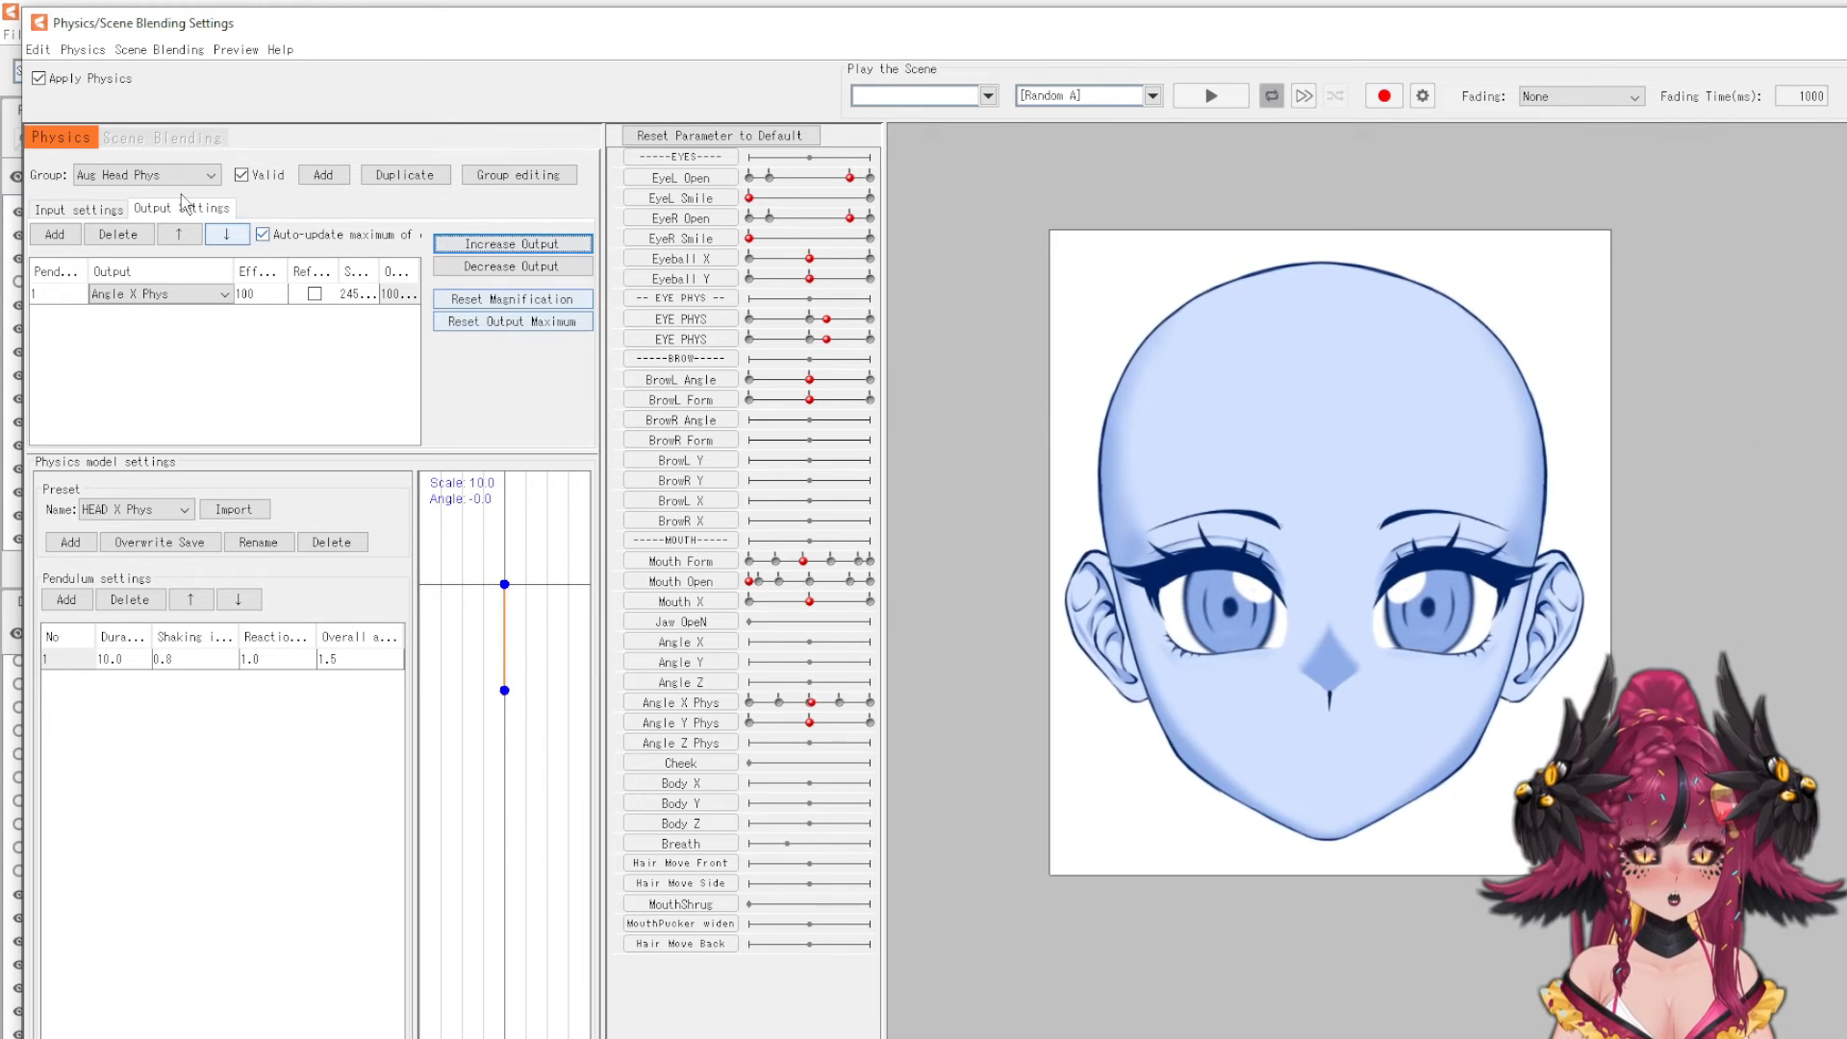
- Increase the Angle Y Phys output magnification to fit the parameter range in Aug Head Phys Y and preview the head motion
left_click(511, 299)
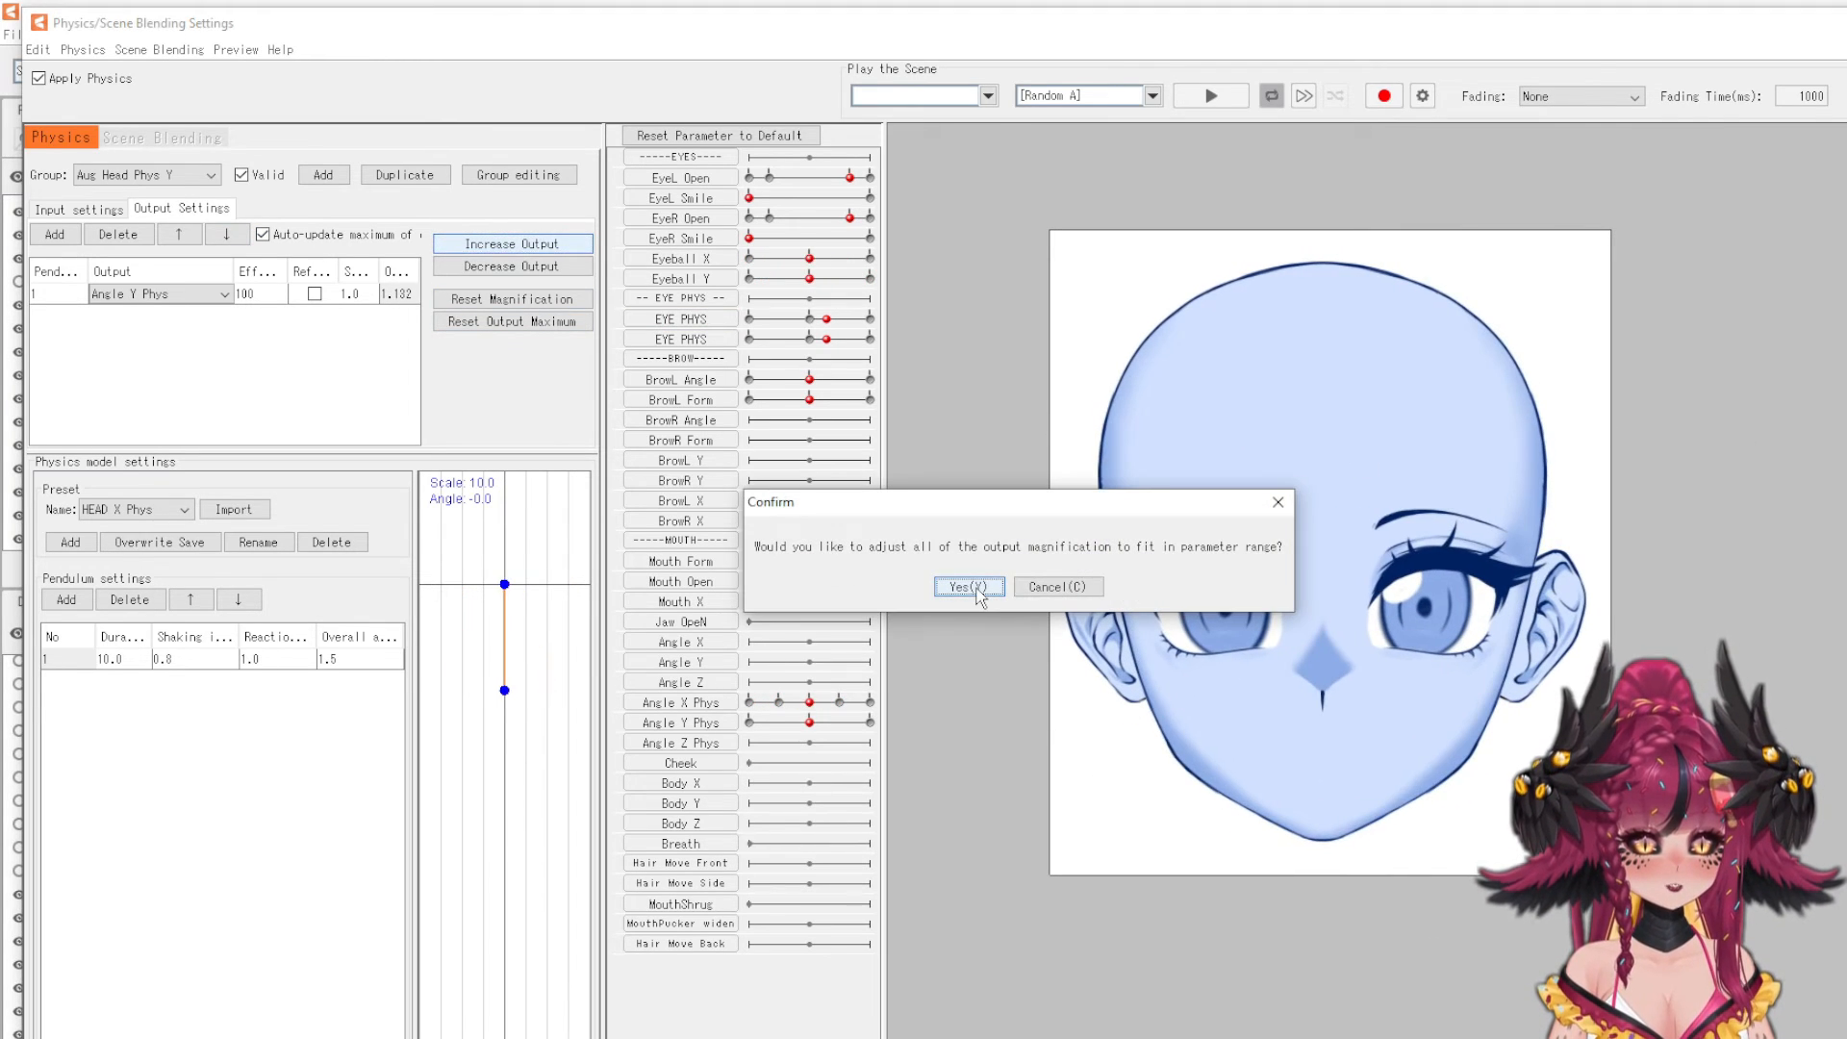
left_click(967, 587)
left_click_drag(966, 598, 973, 1029)
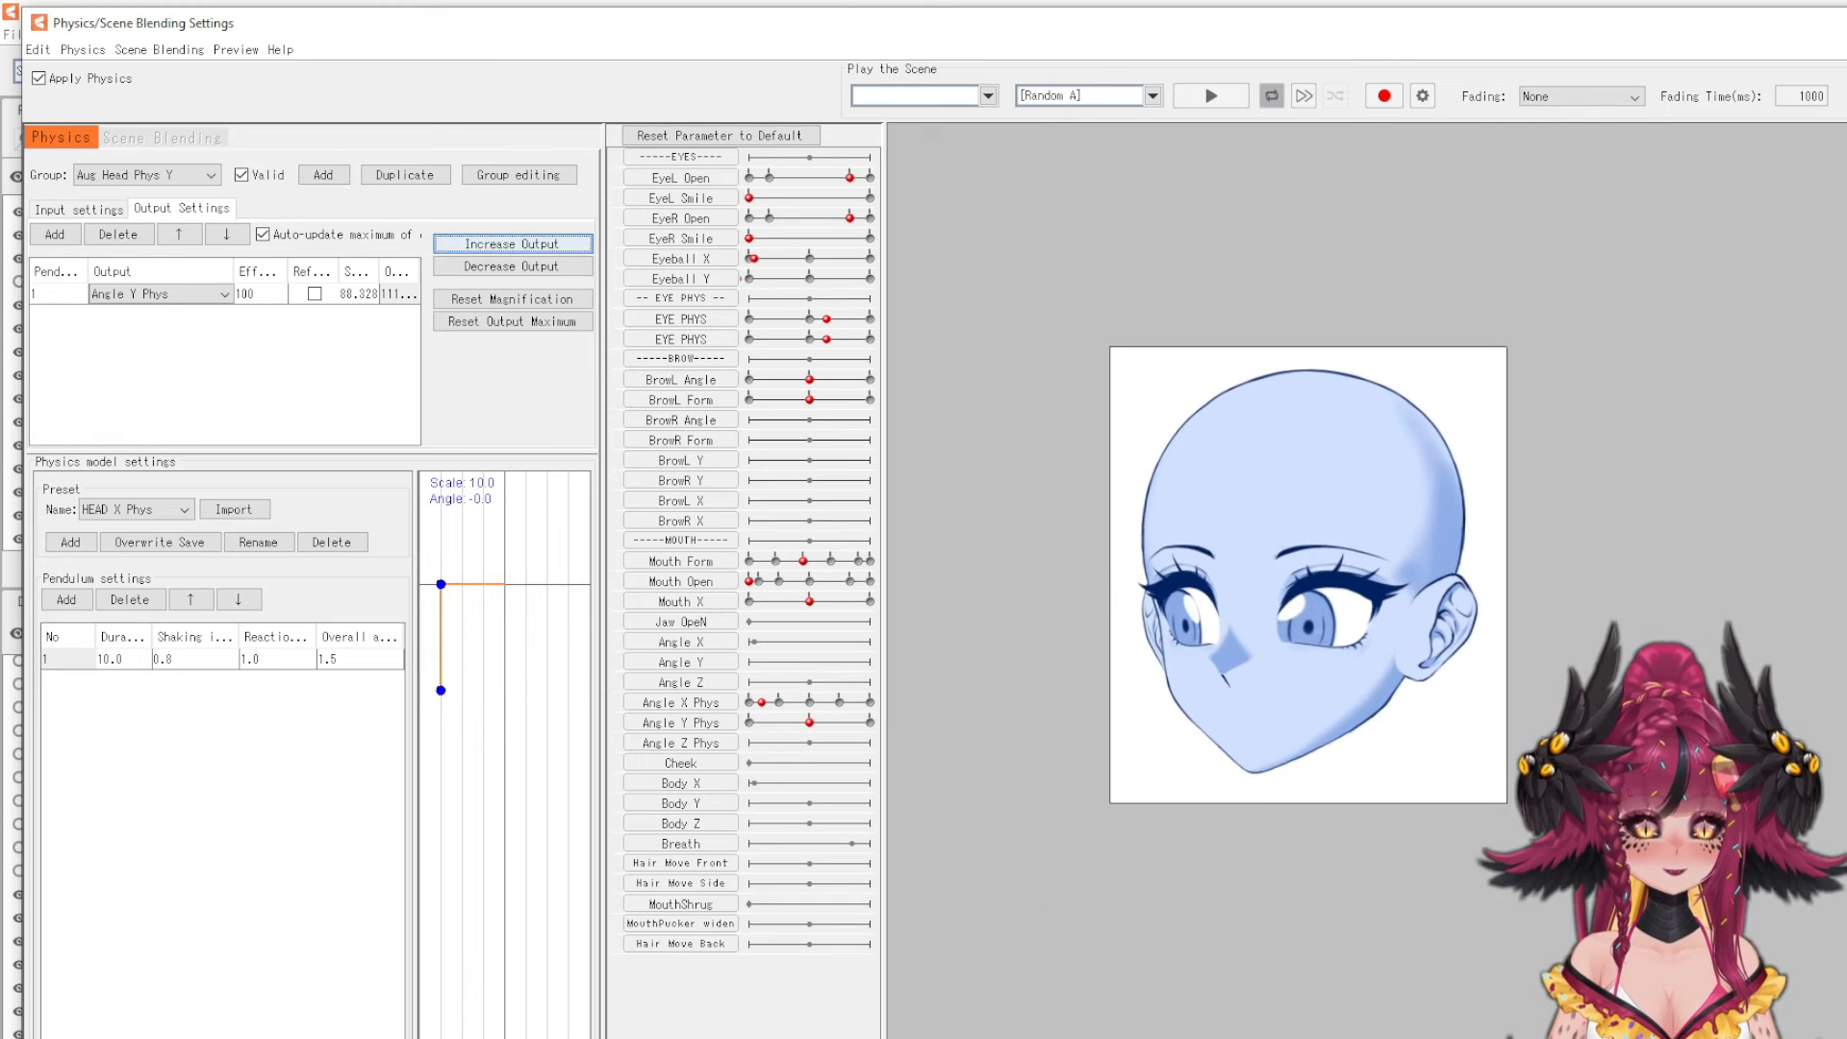
- Set the Angle Y input type to Angle, test the head motion, and refit the Angle Y Phys output magnification to its range
left_click(78, 209)
left_click(471, 287)
left_click(467, 323)
left_click_drag(1014, 429, 1816, 969)
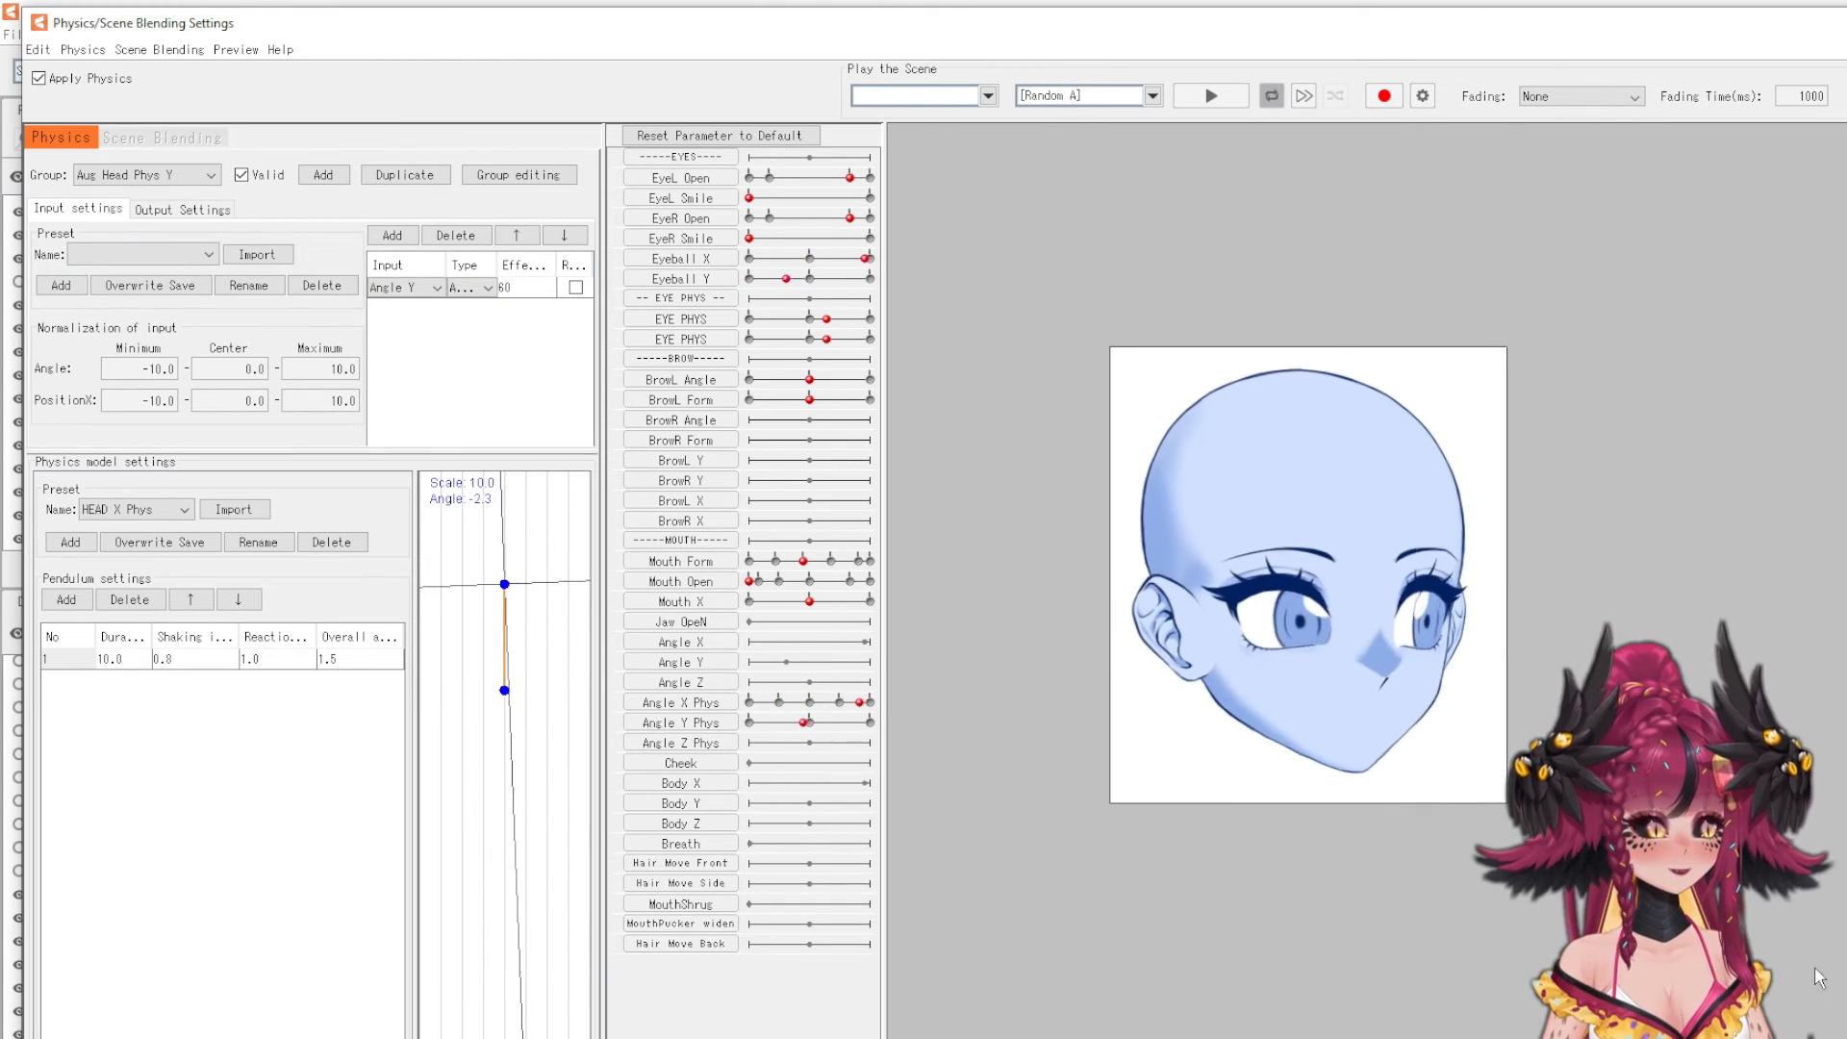
left_click(182, 208)
left_click(512, 243)
left_click(973, 585)
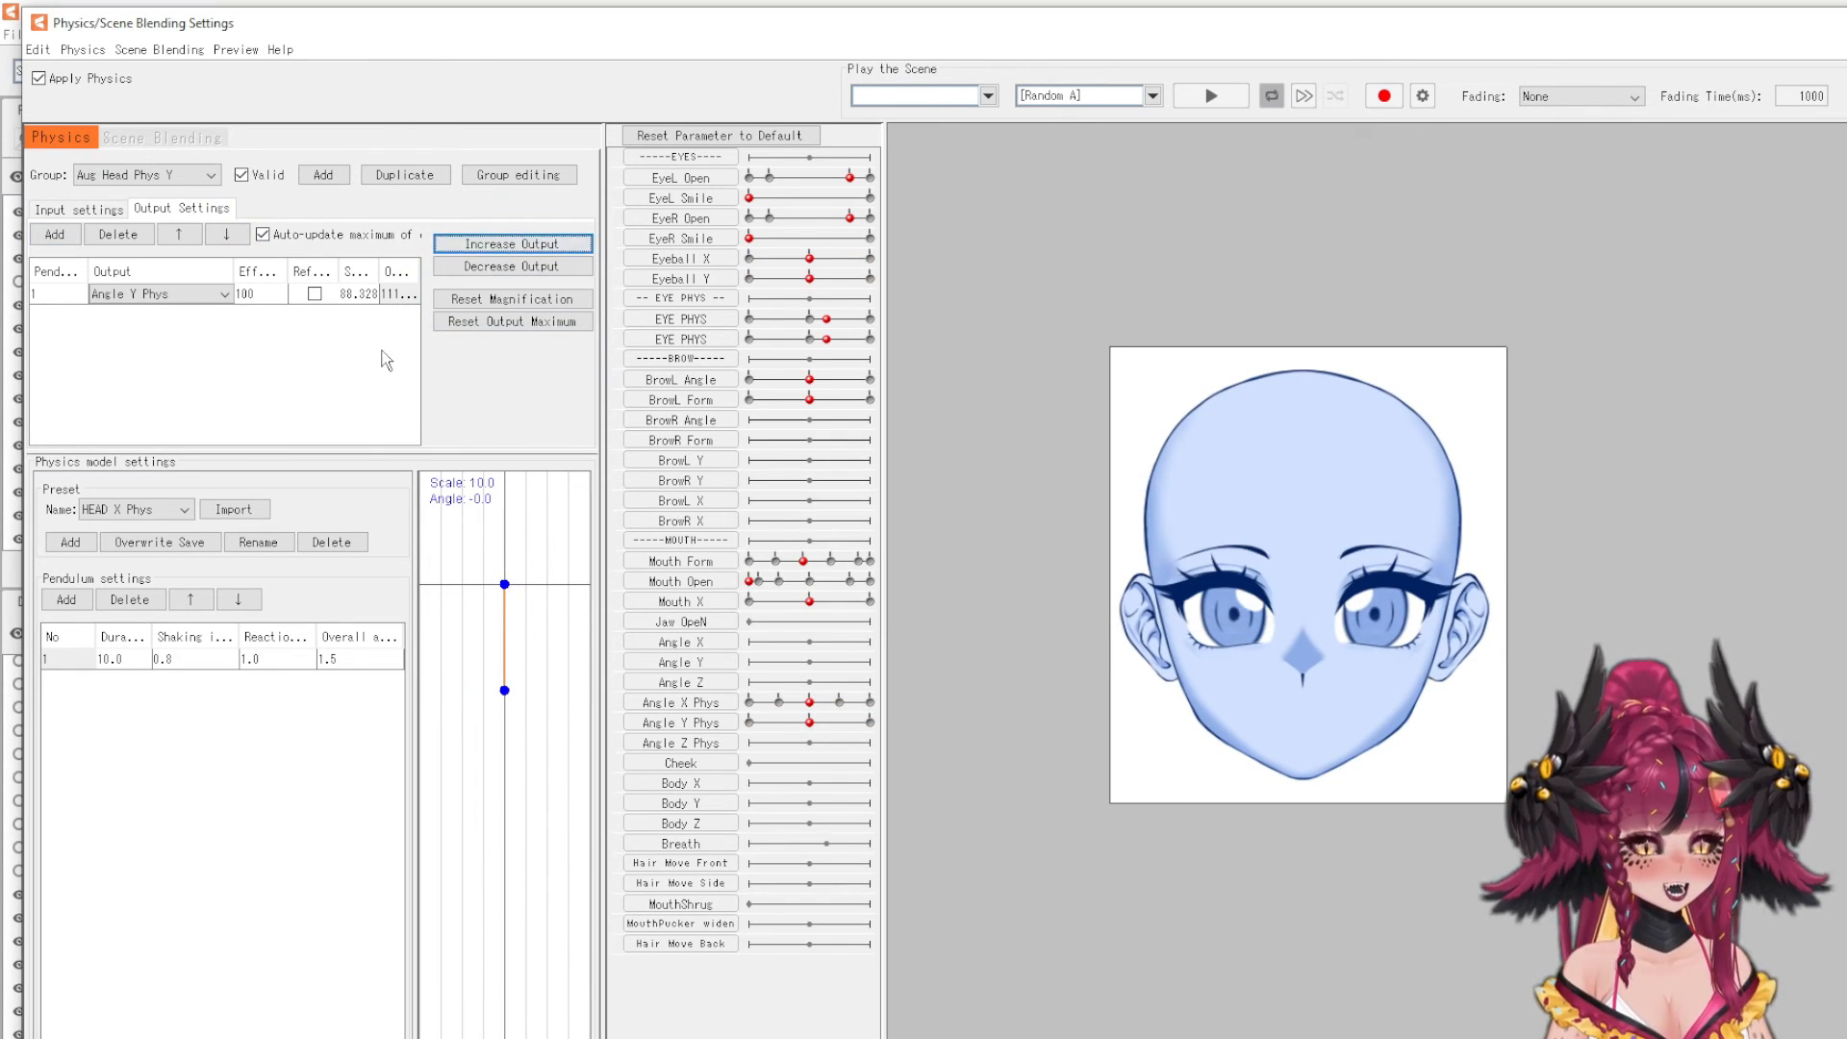
- Try an output scale of 100 for Angle Y Phys and raise it to 200
double_click(352, 297)
type("100")
key("Return")
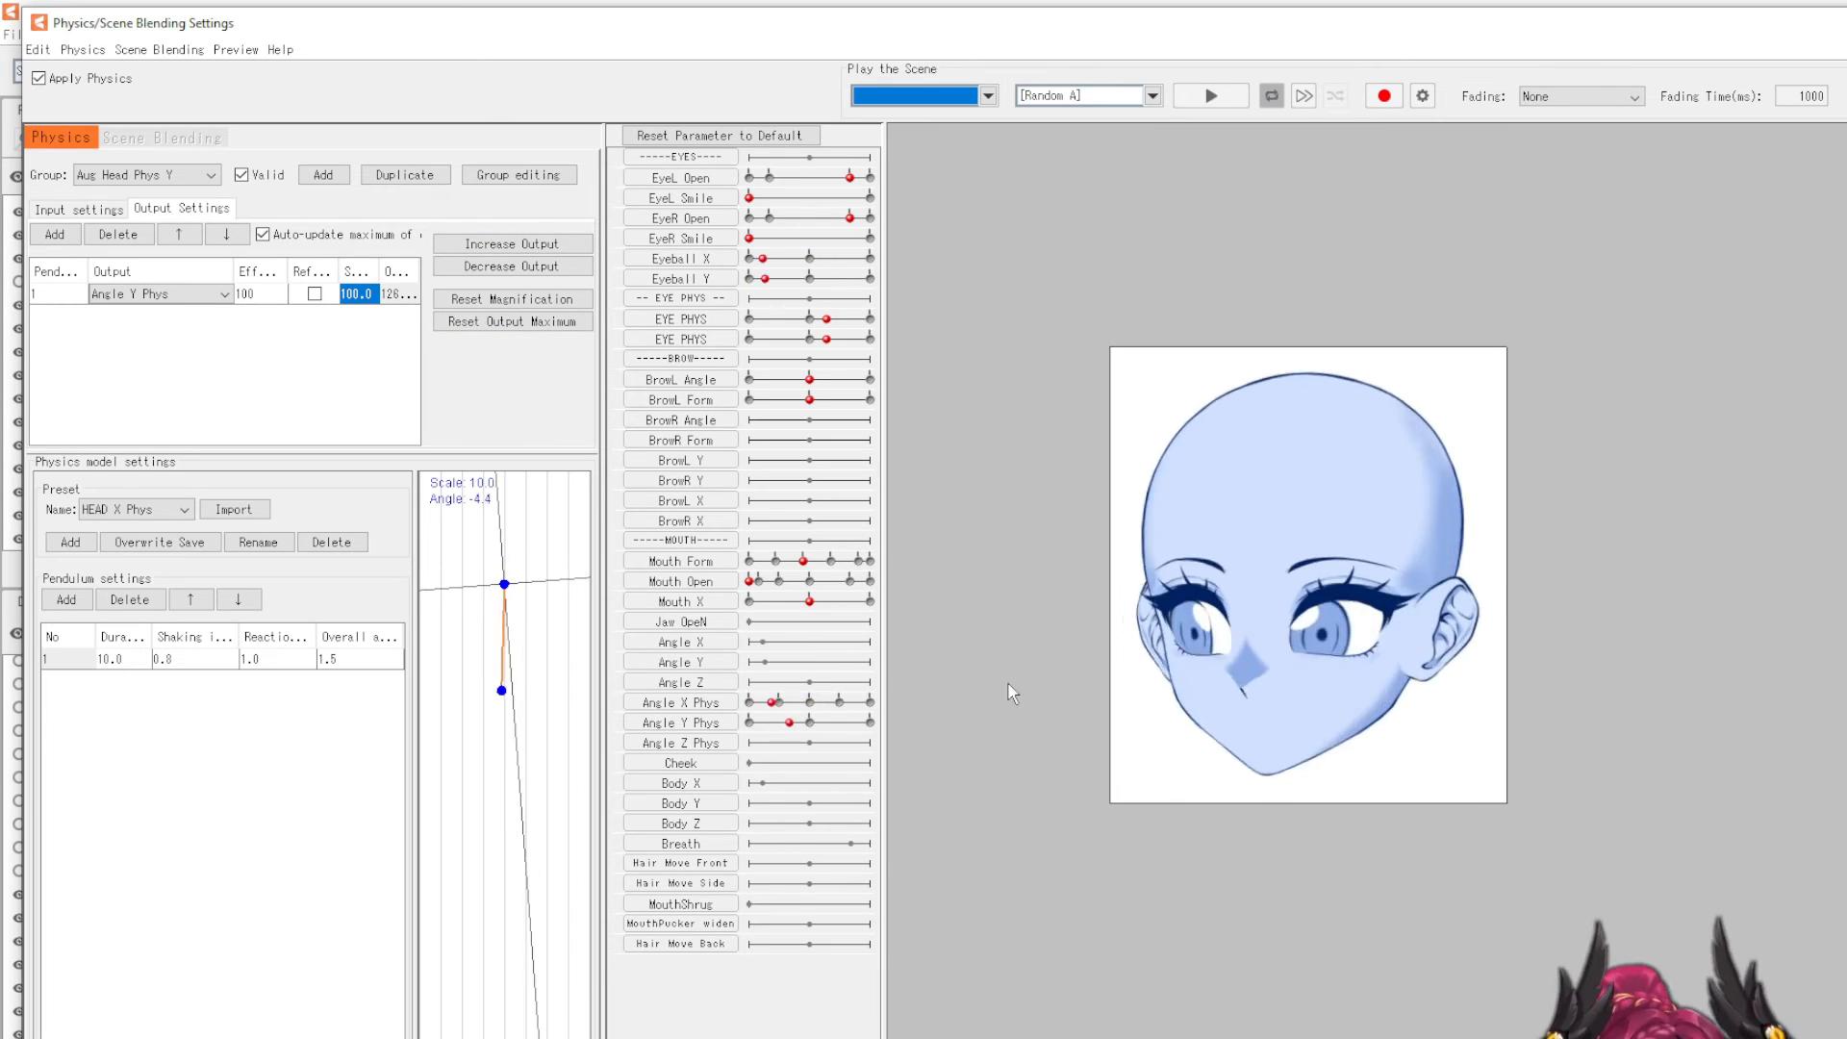
scroll(1193, 549, "up", 3)
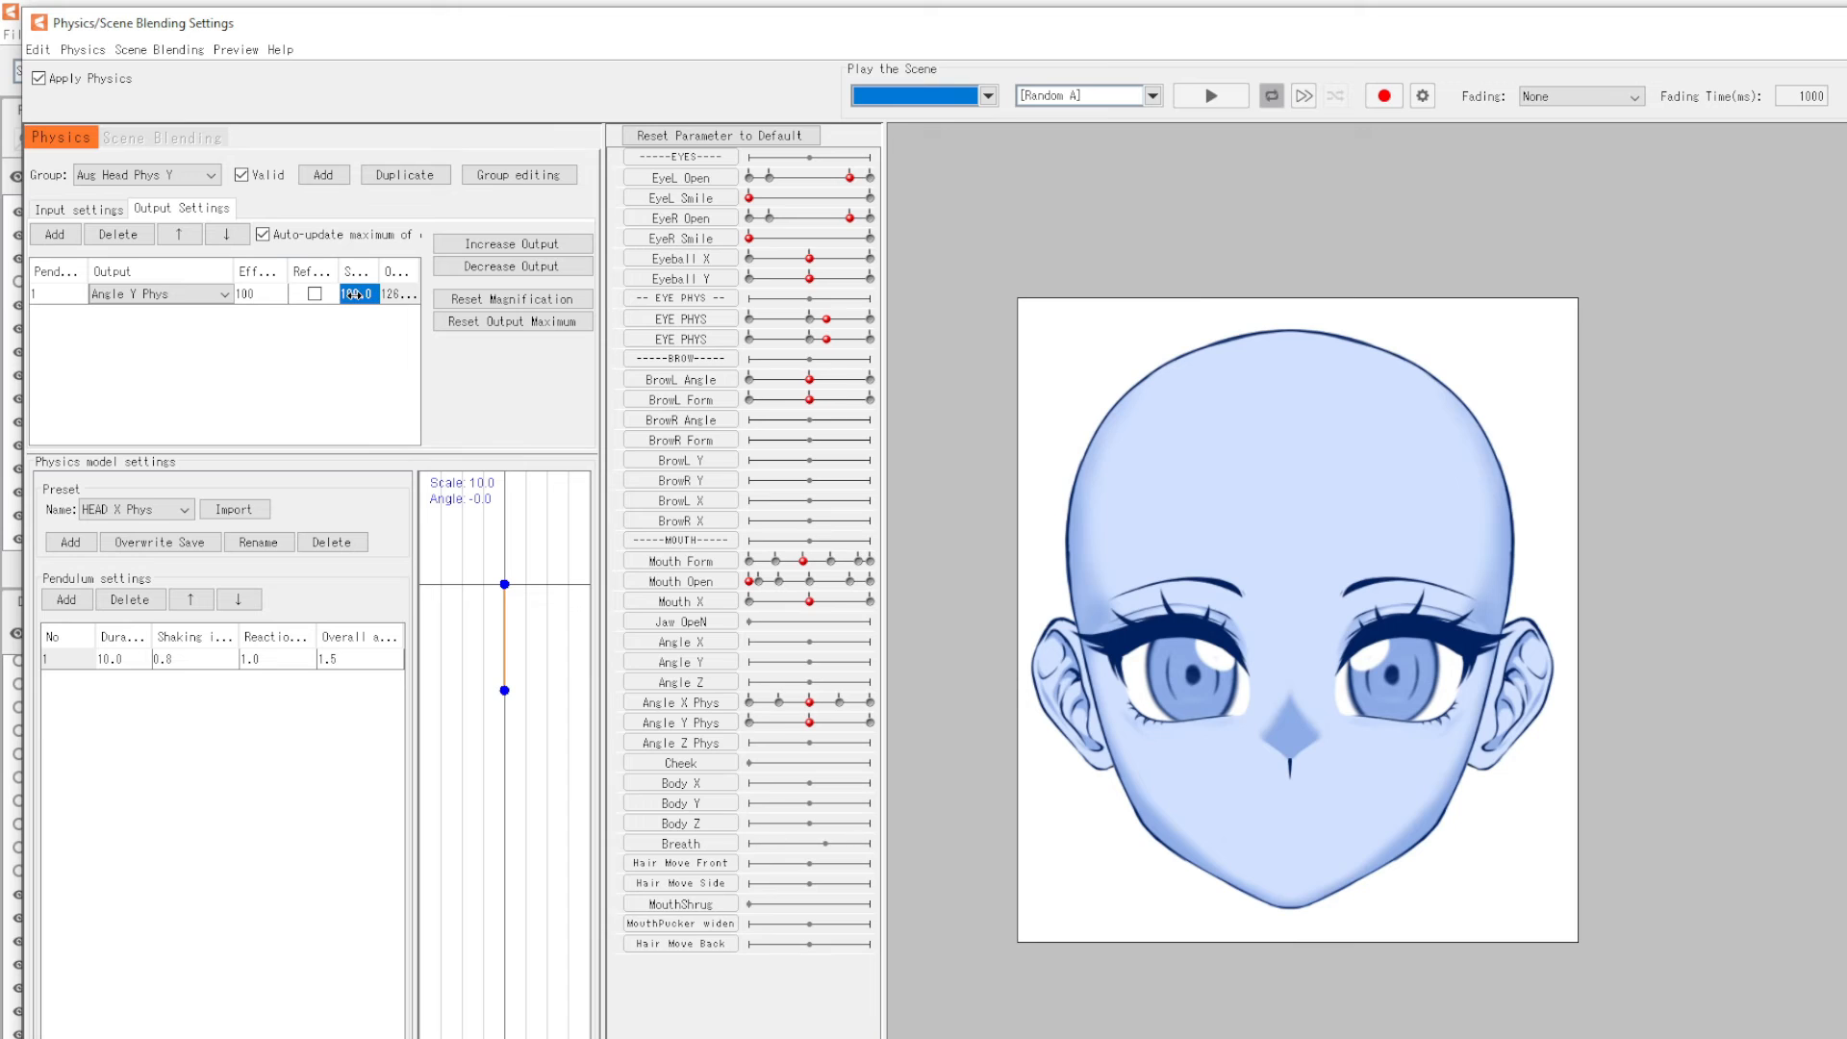
type("200")
key("Return")
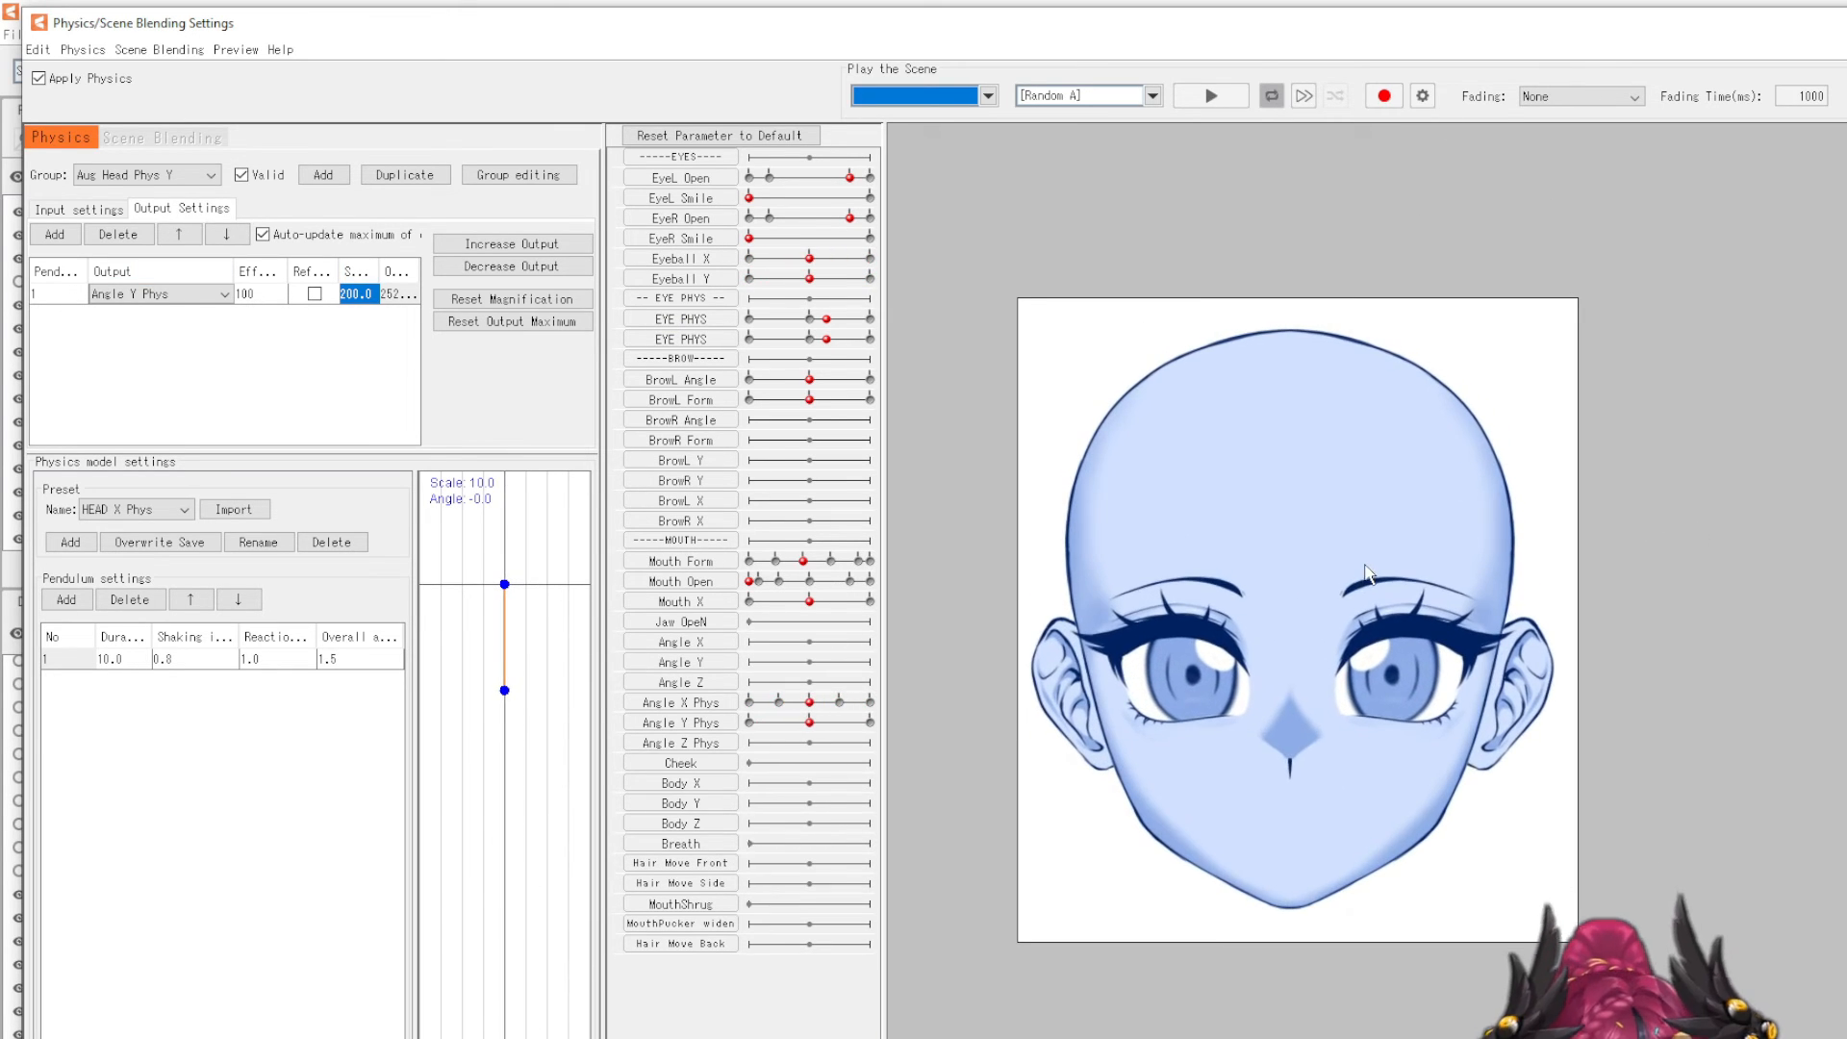
left_click(1151, 96)
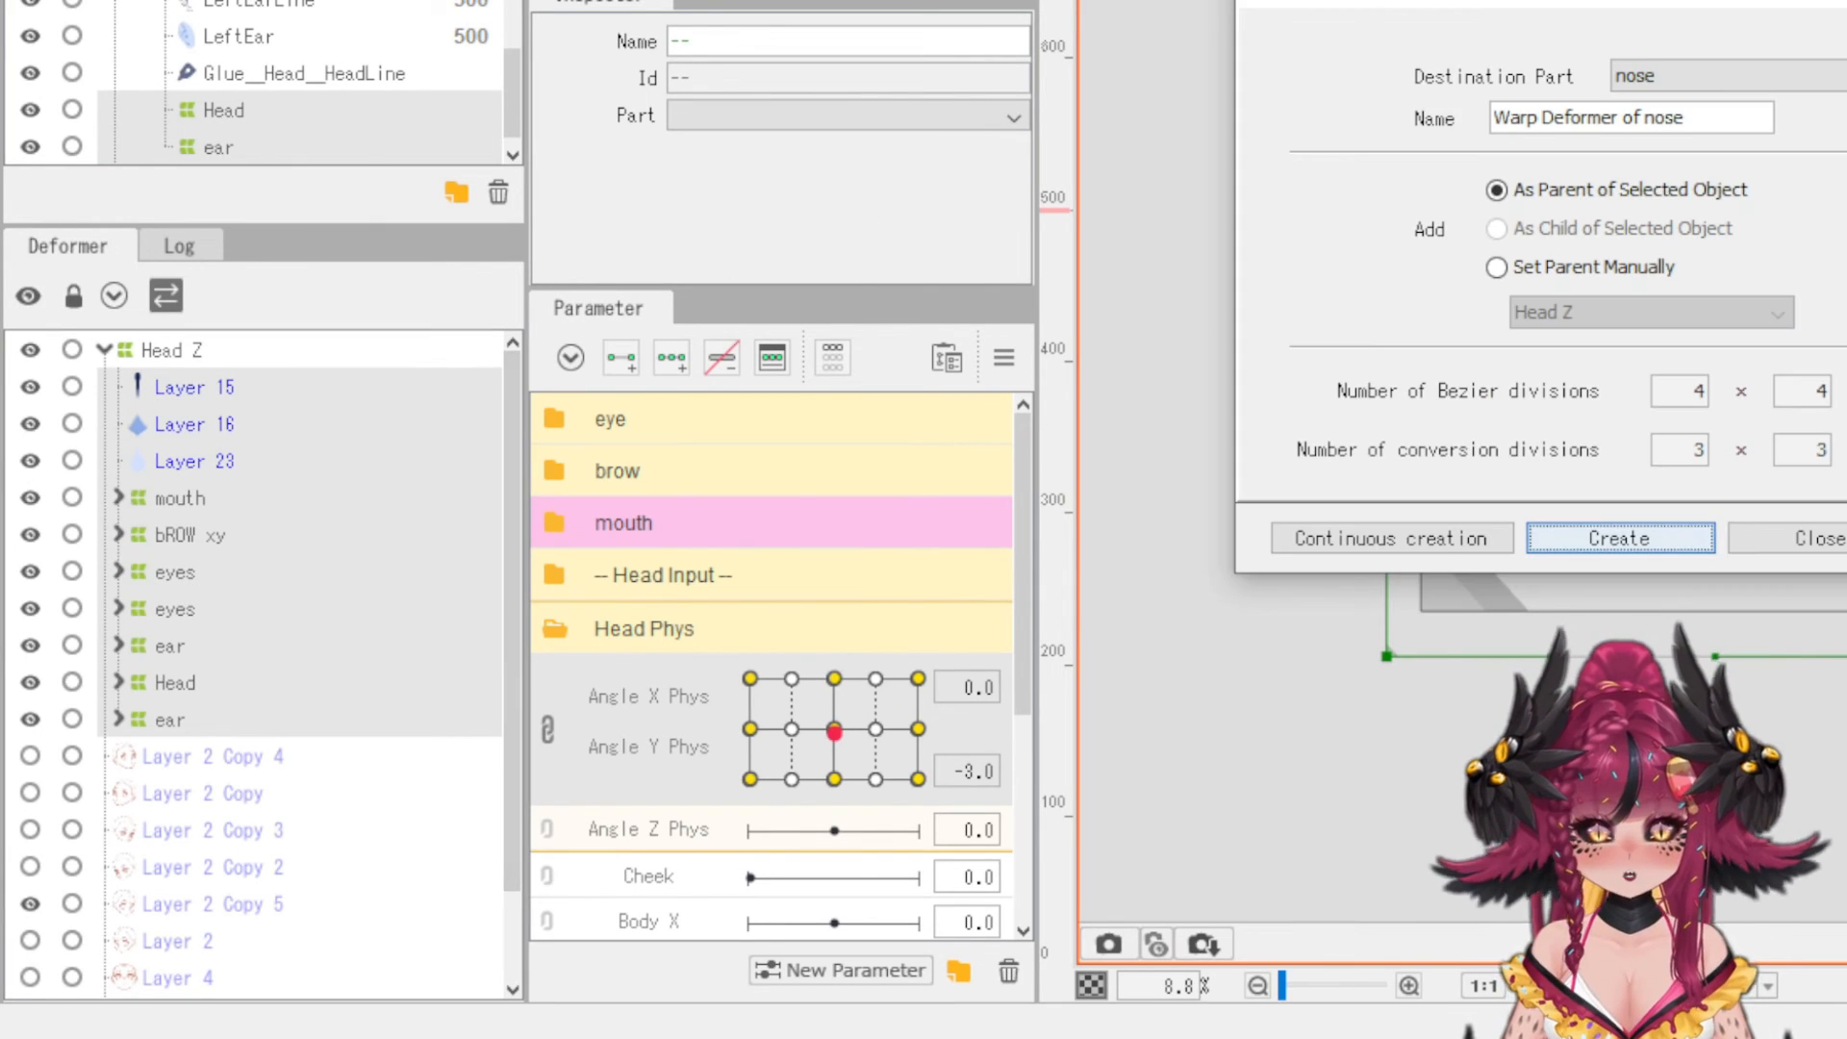
- Create a warp deformer named Head z in the nose part as the parent of the selected head objects
left_click_drag(1528, 2, 775, 214)
triple_click(989, 336)
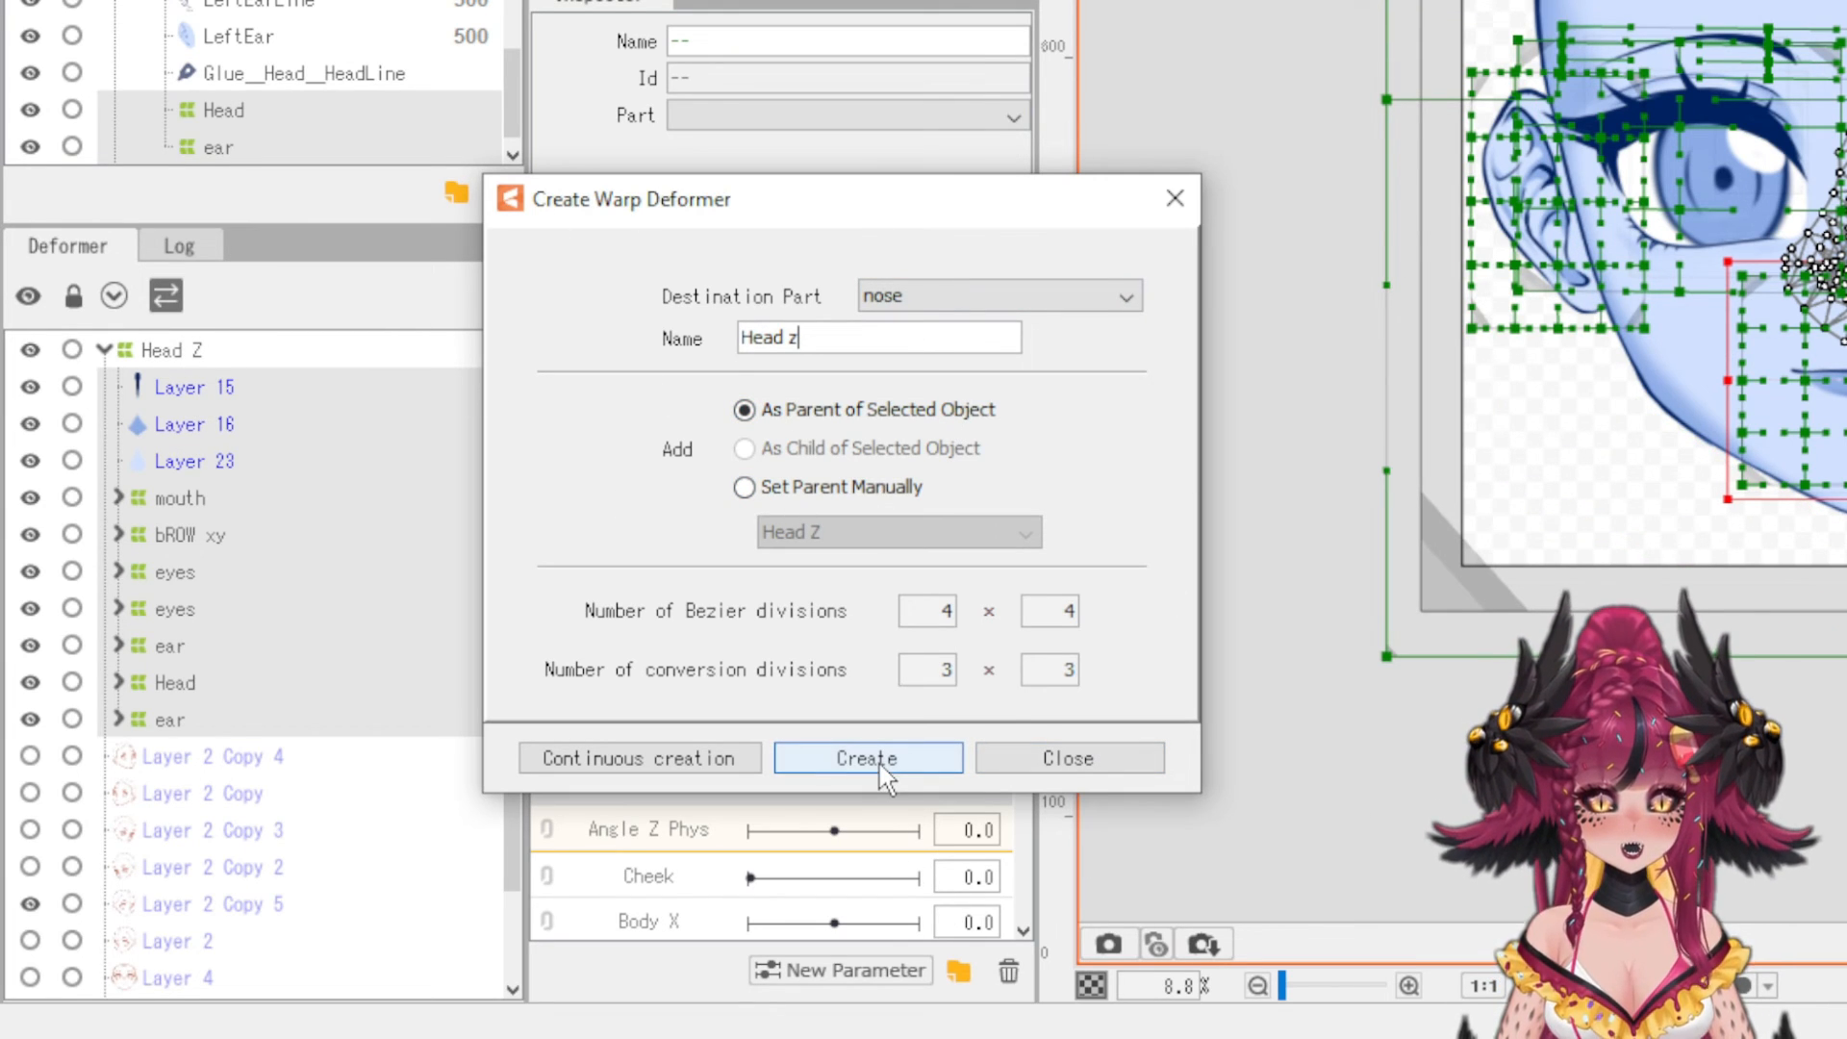
left_click(911, 766)
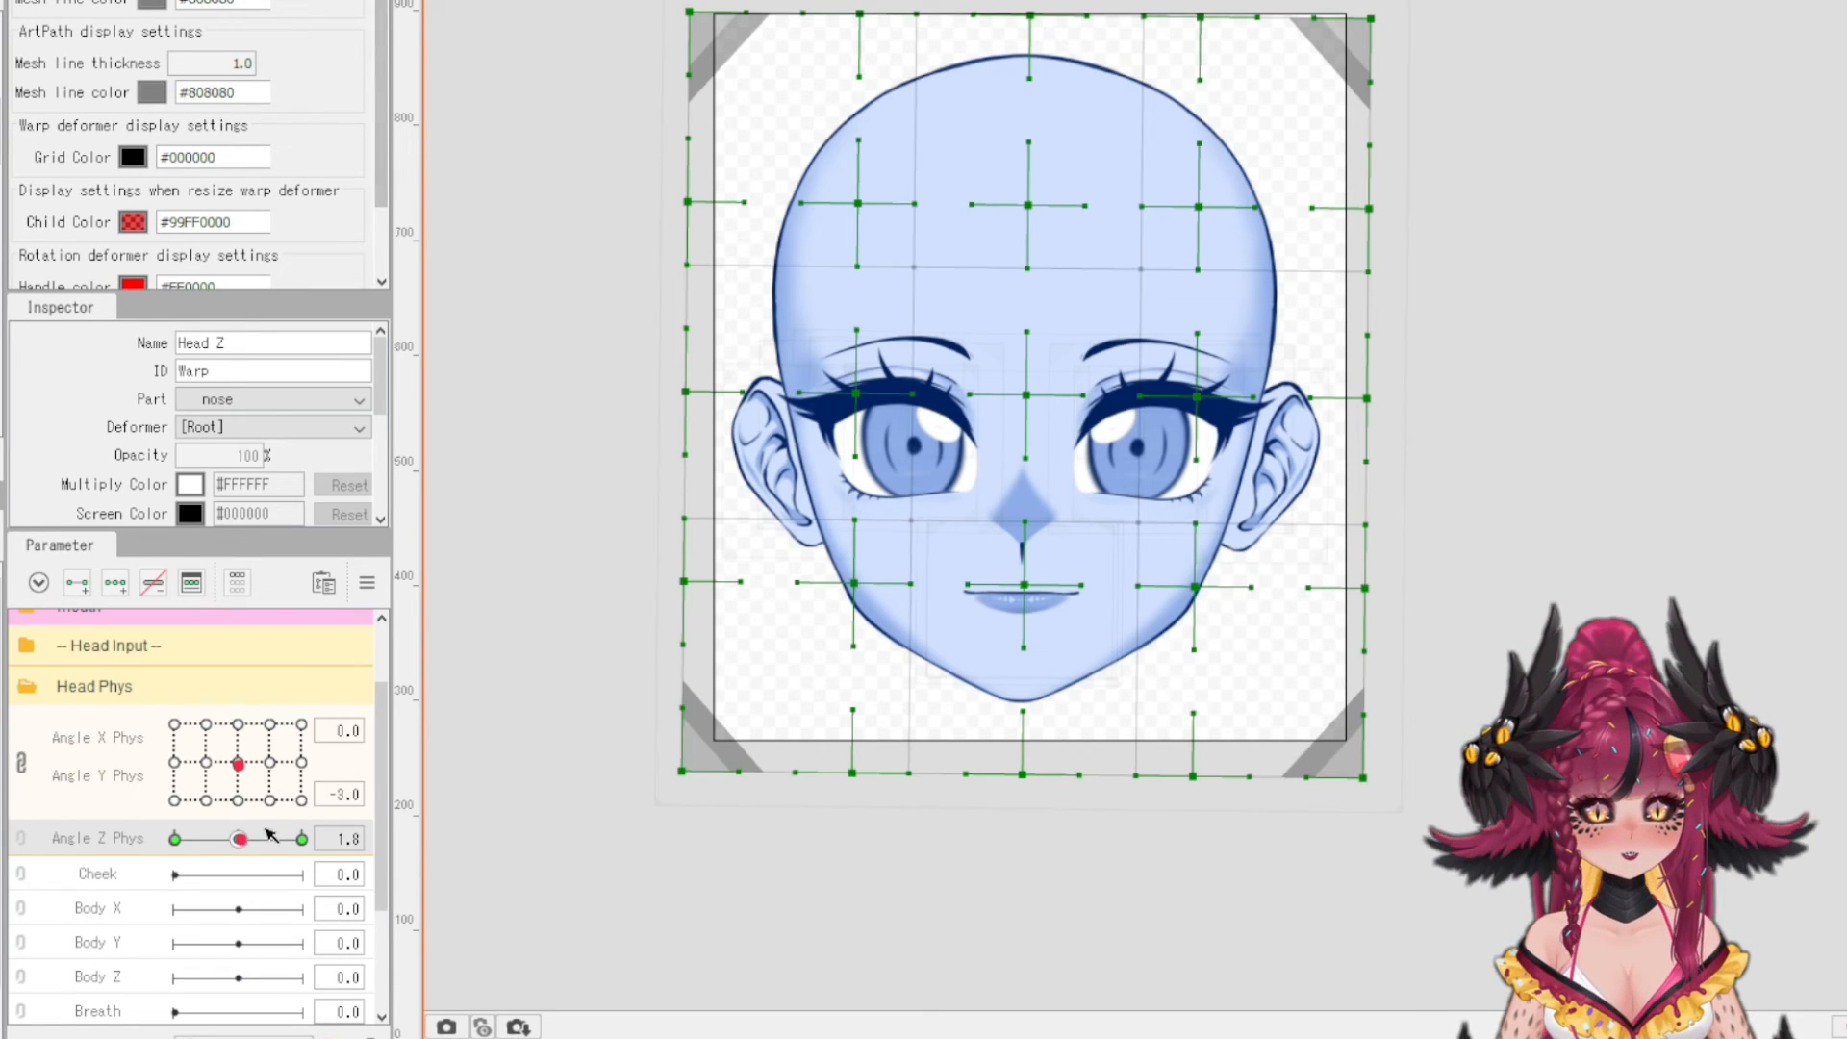
- Test the head tilt with Angle Z Phys, reopen the Physics/Scene Blending settings, and add a group named Aug Head Phys Z
left_click_drag(271, 836, 237, 819)
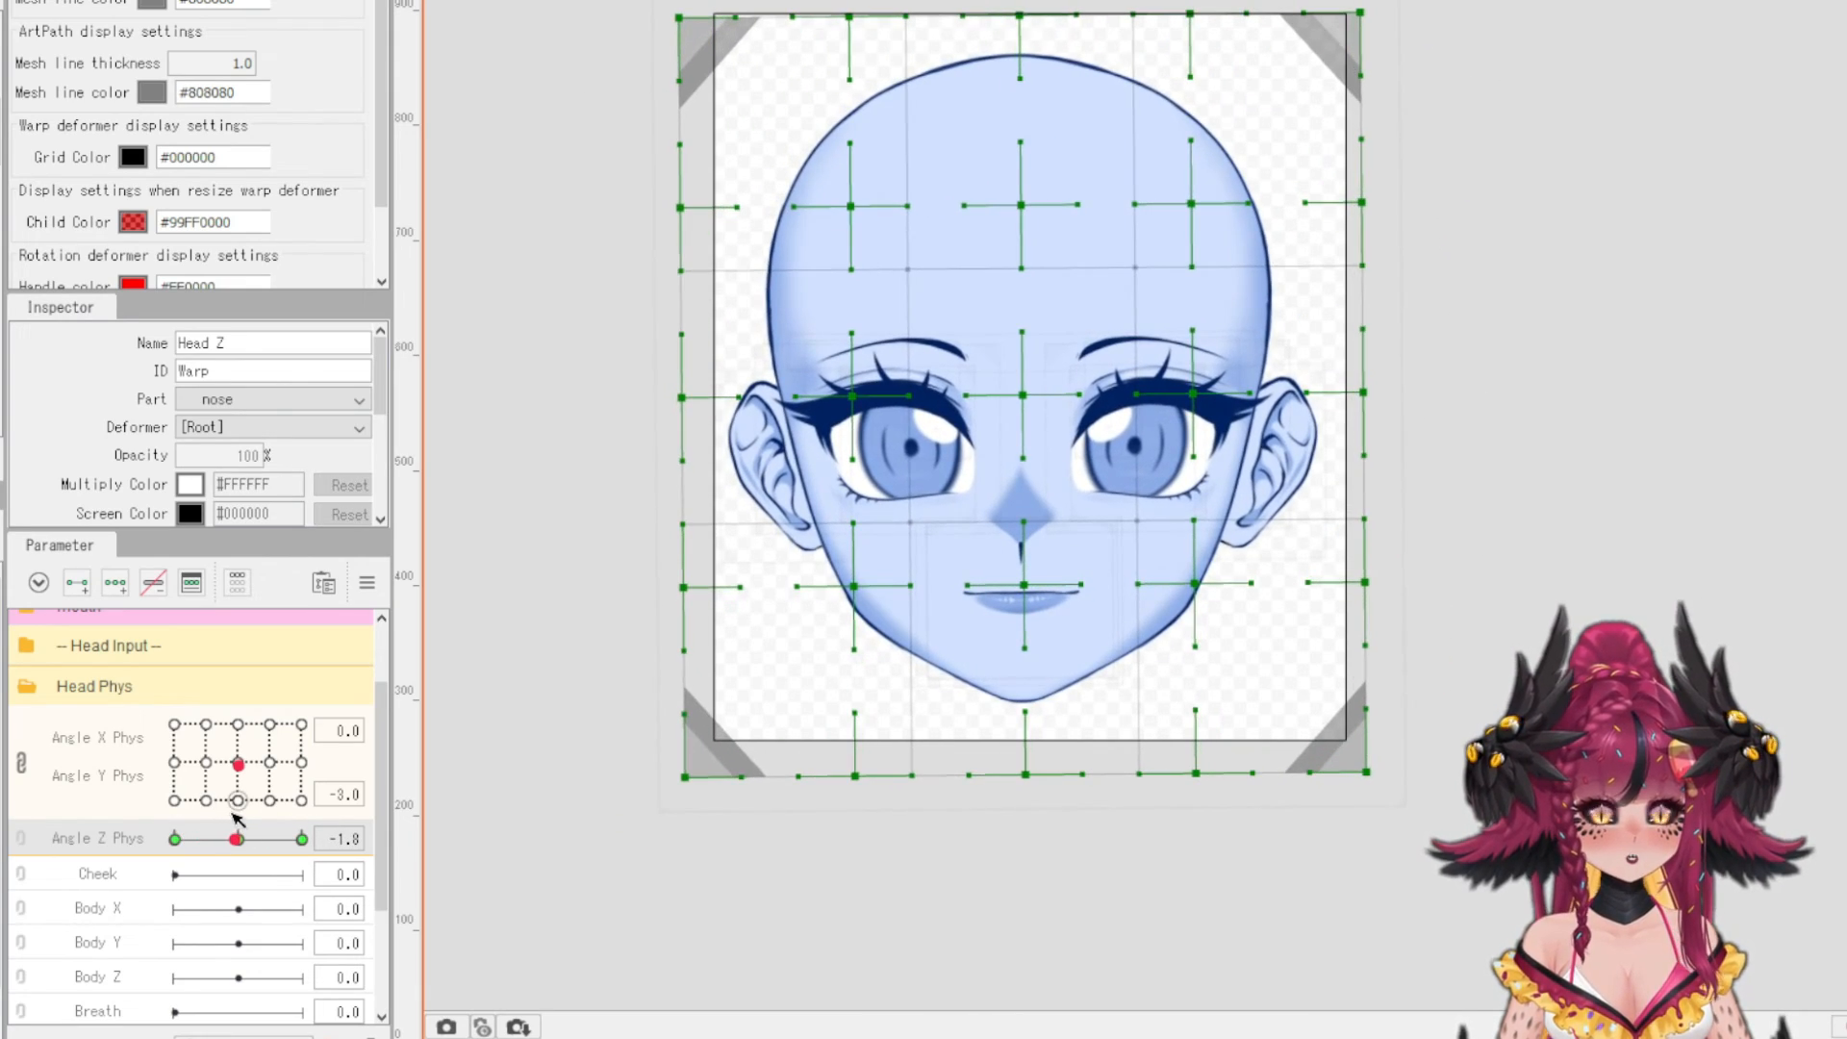
left_click(182, 33)
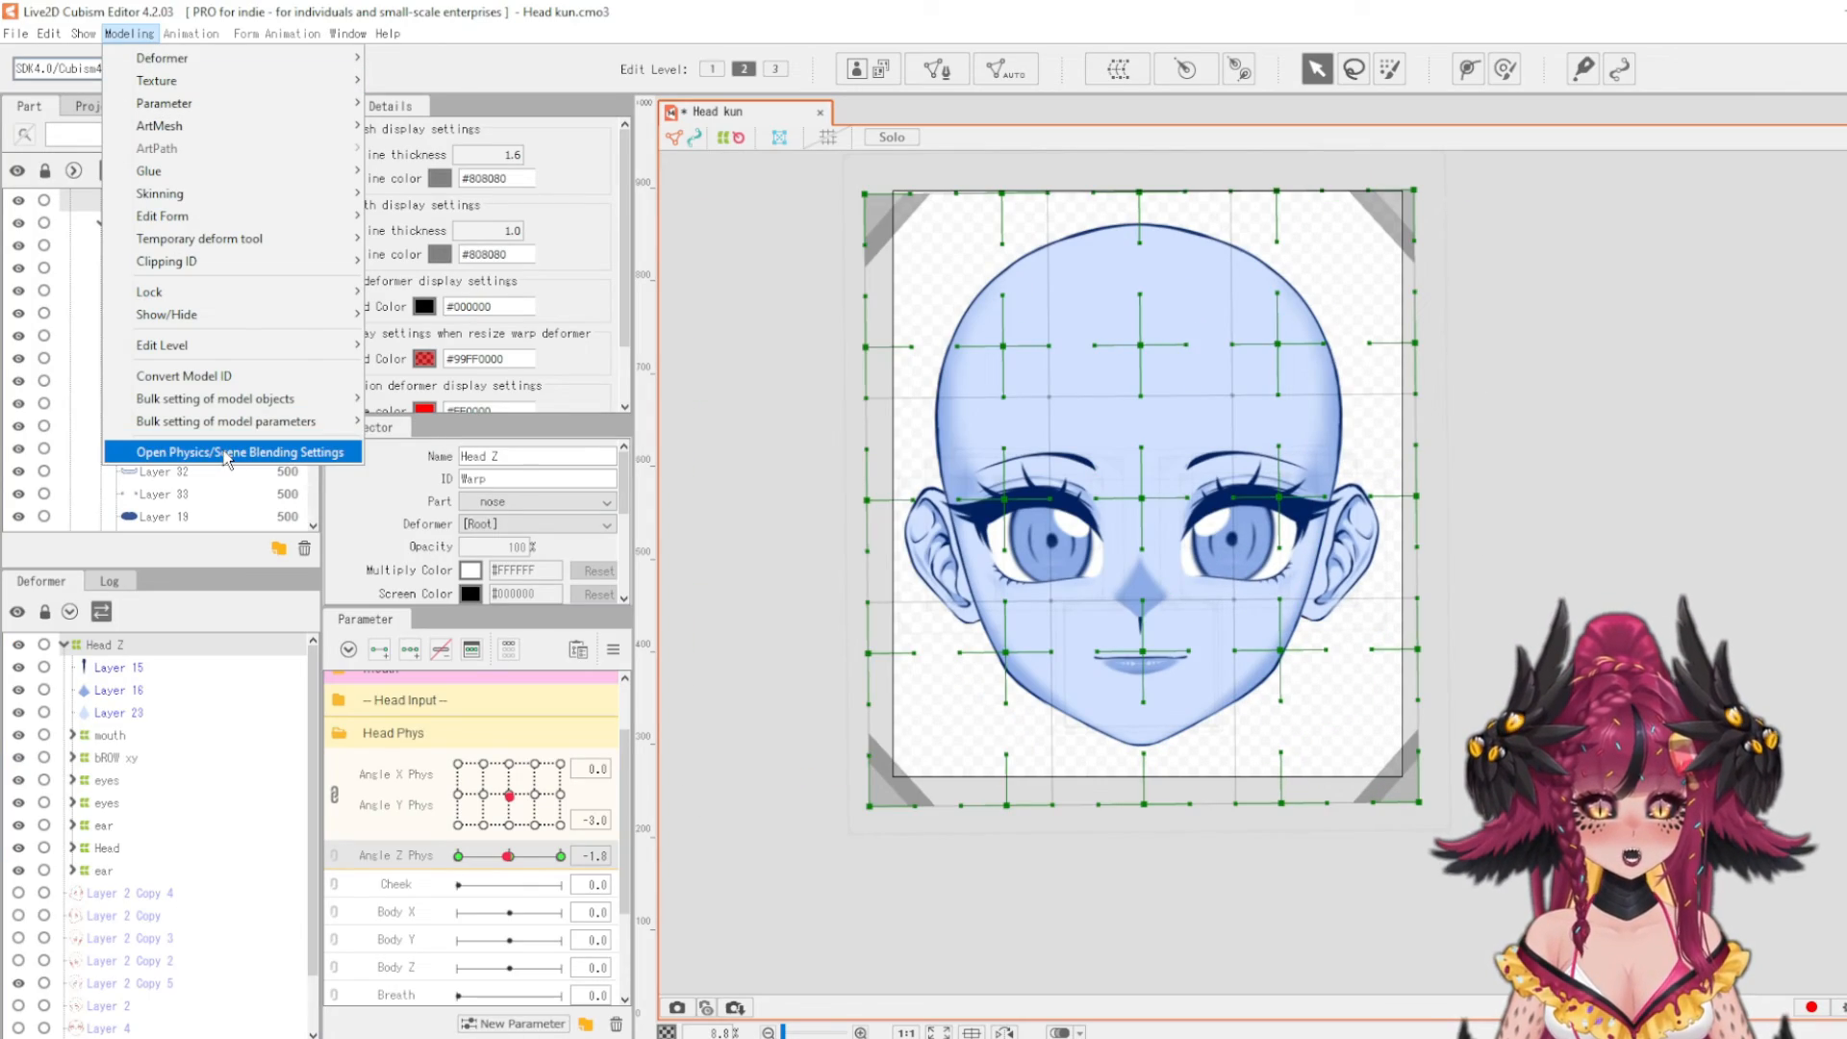
left_click(225, 448)
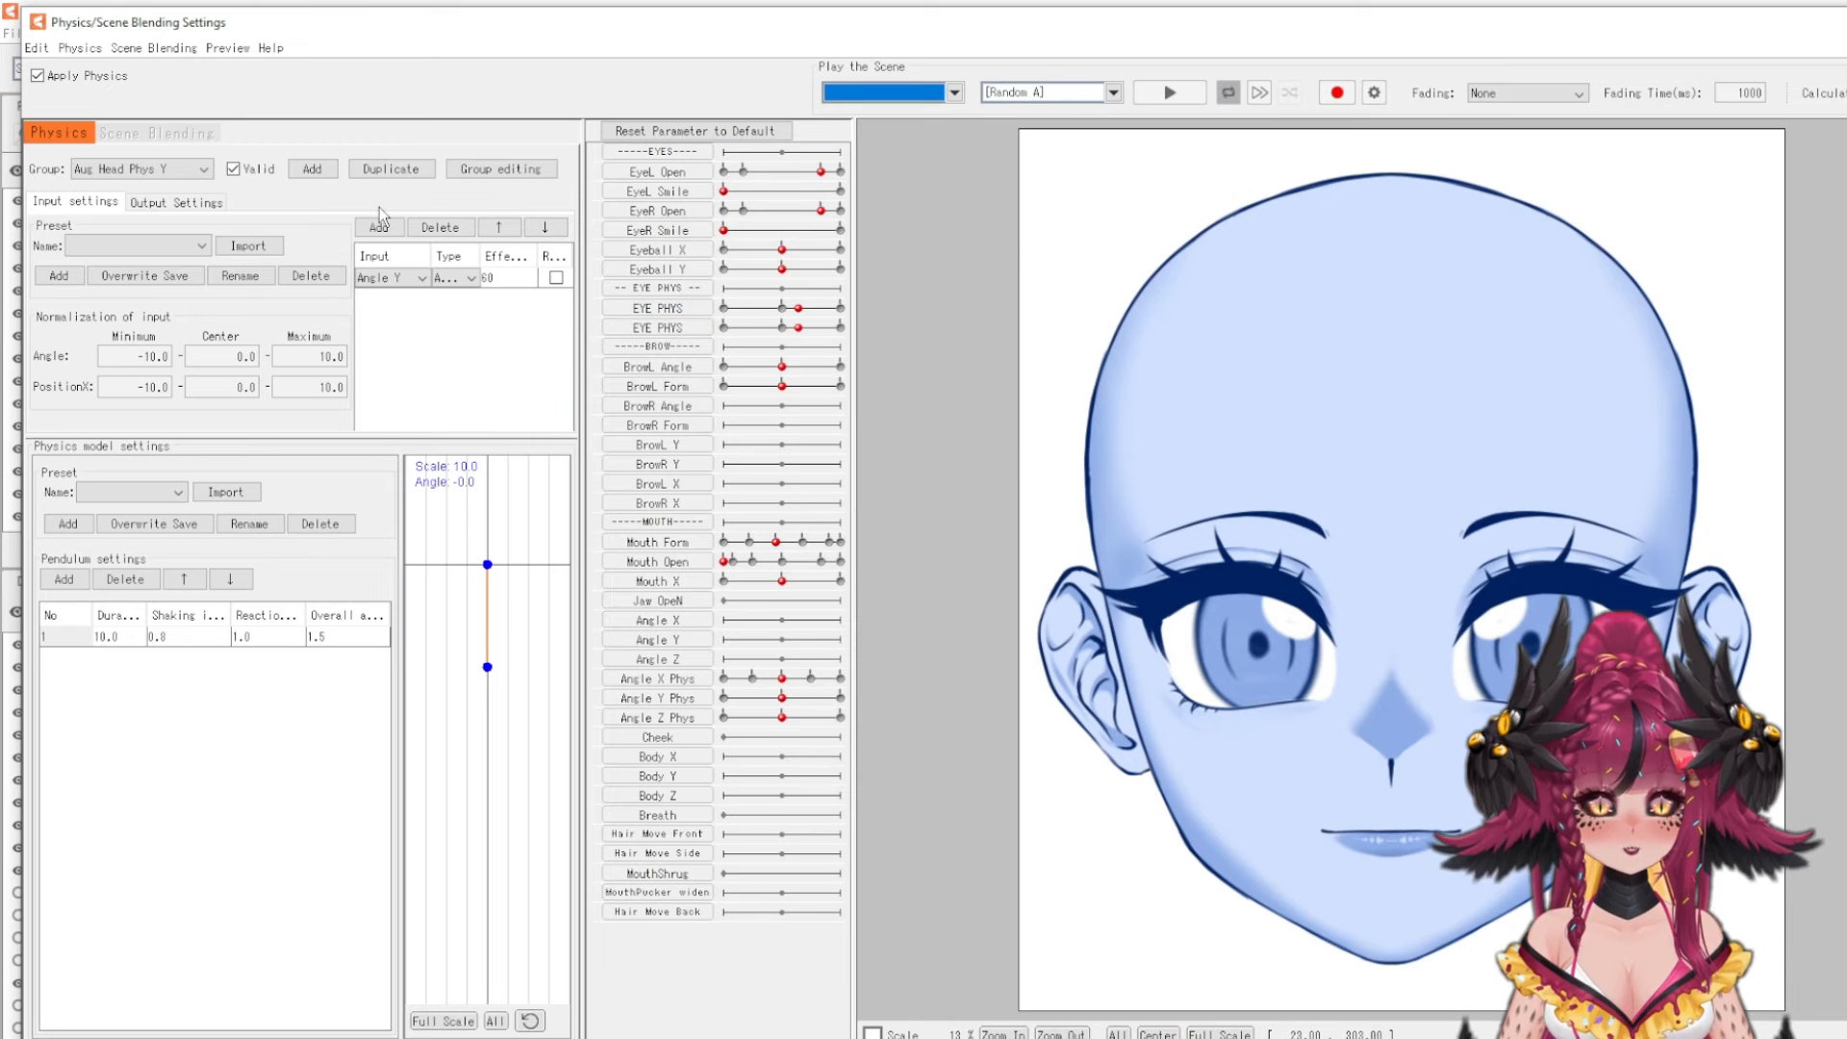
left_click(312, 169)
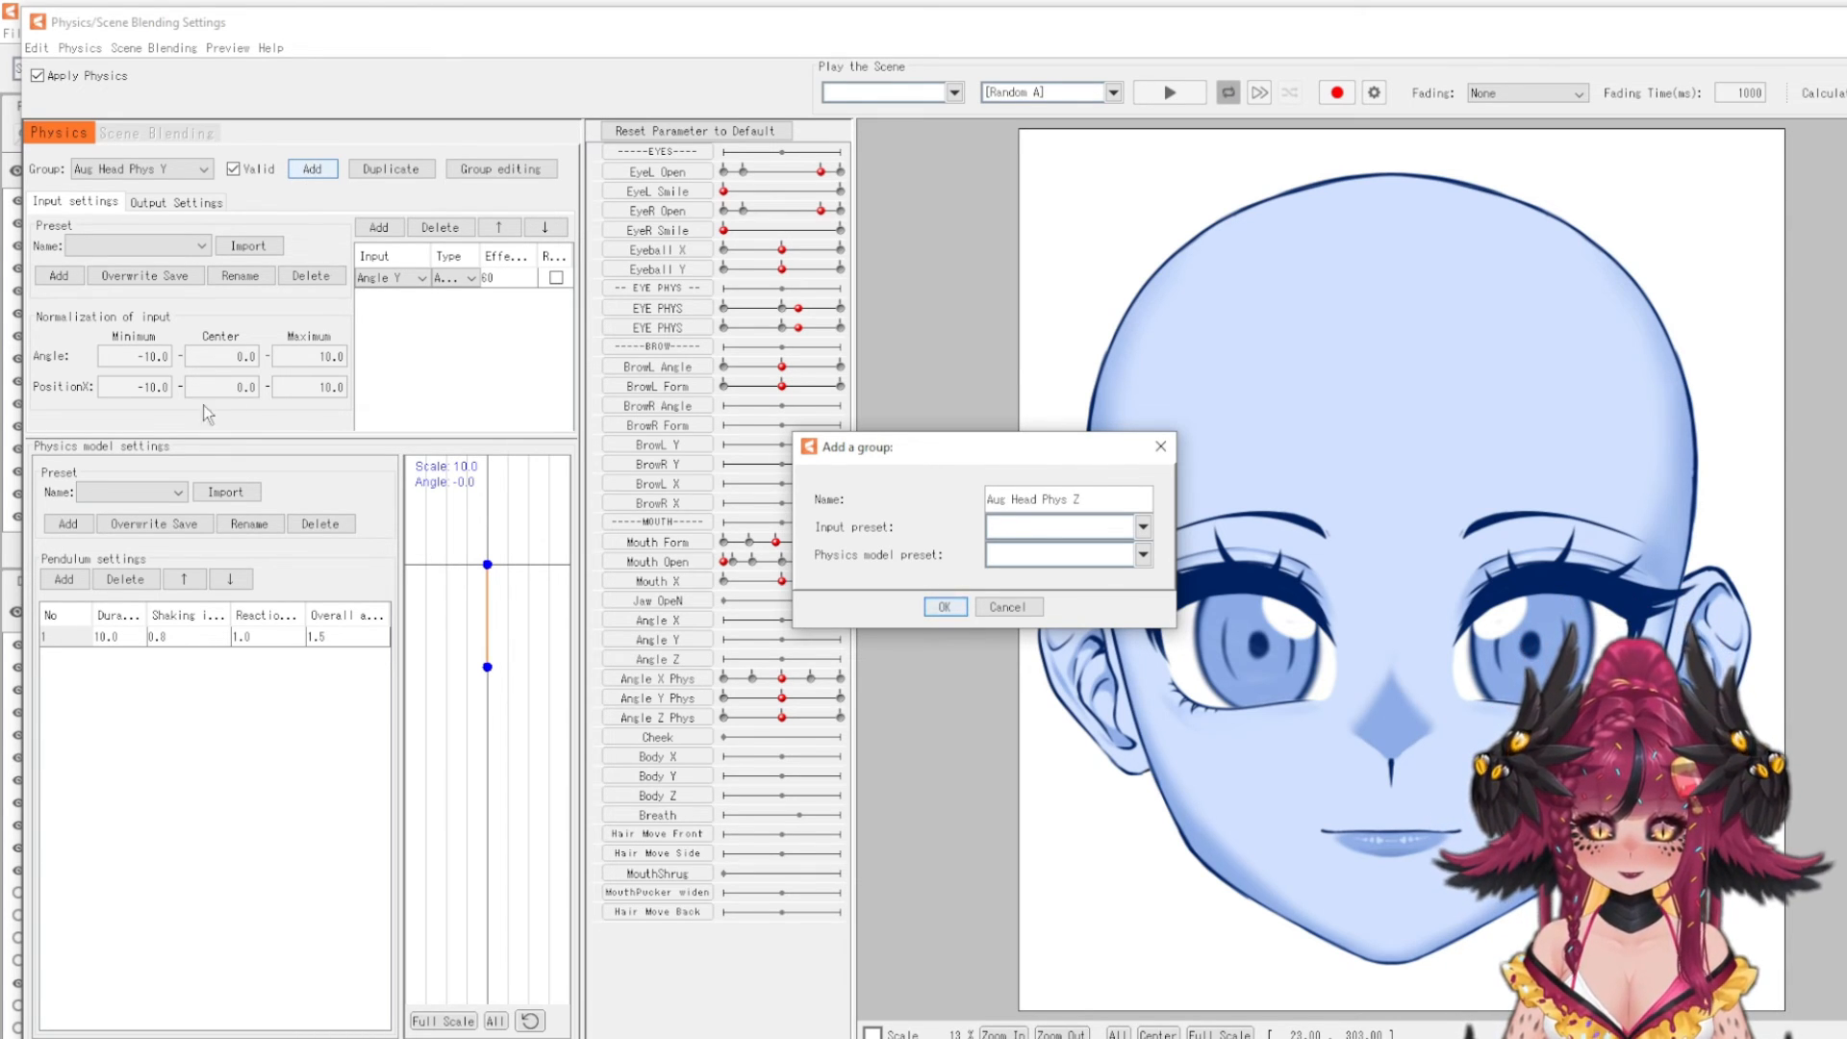
left_click(942, 607)
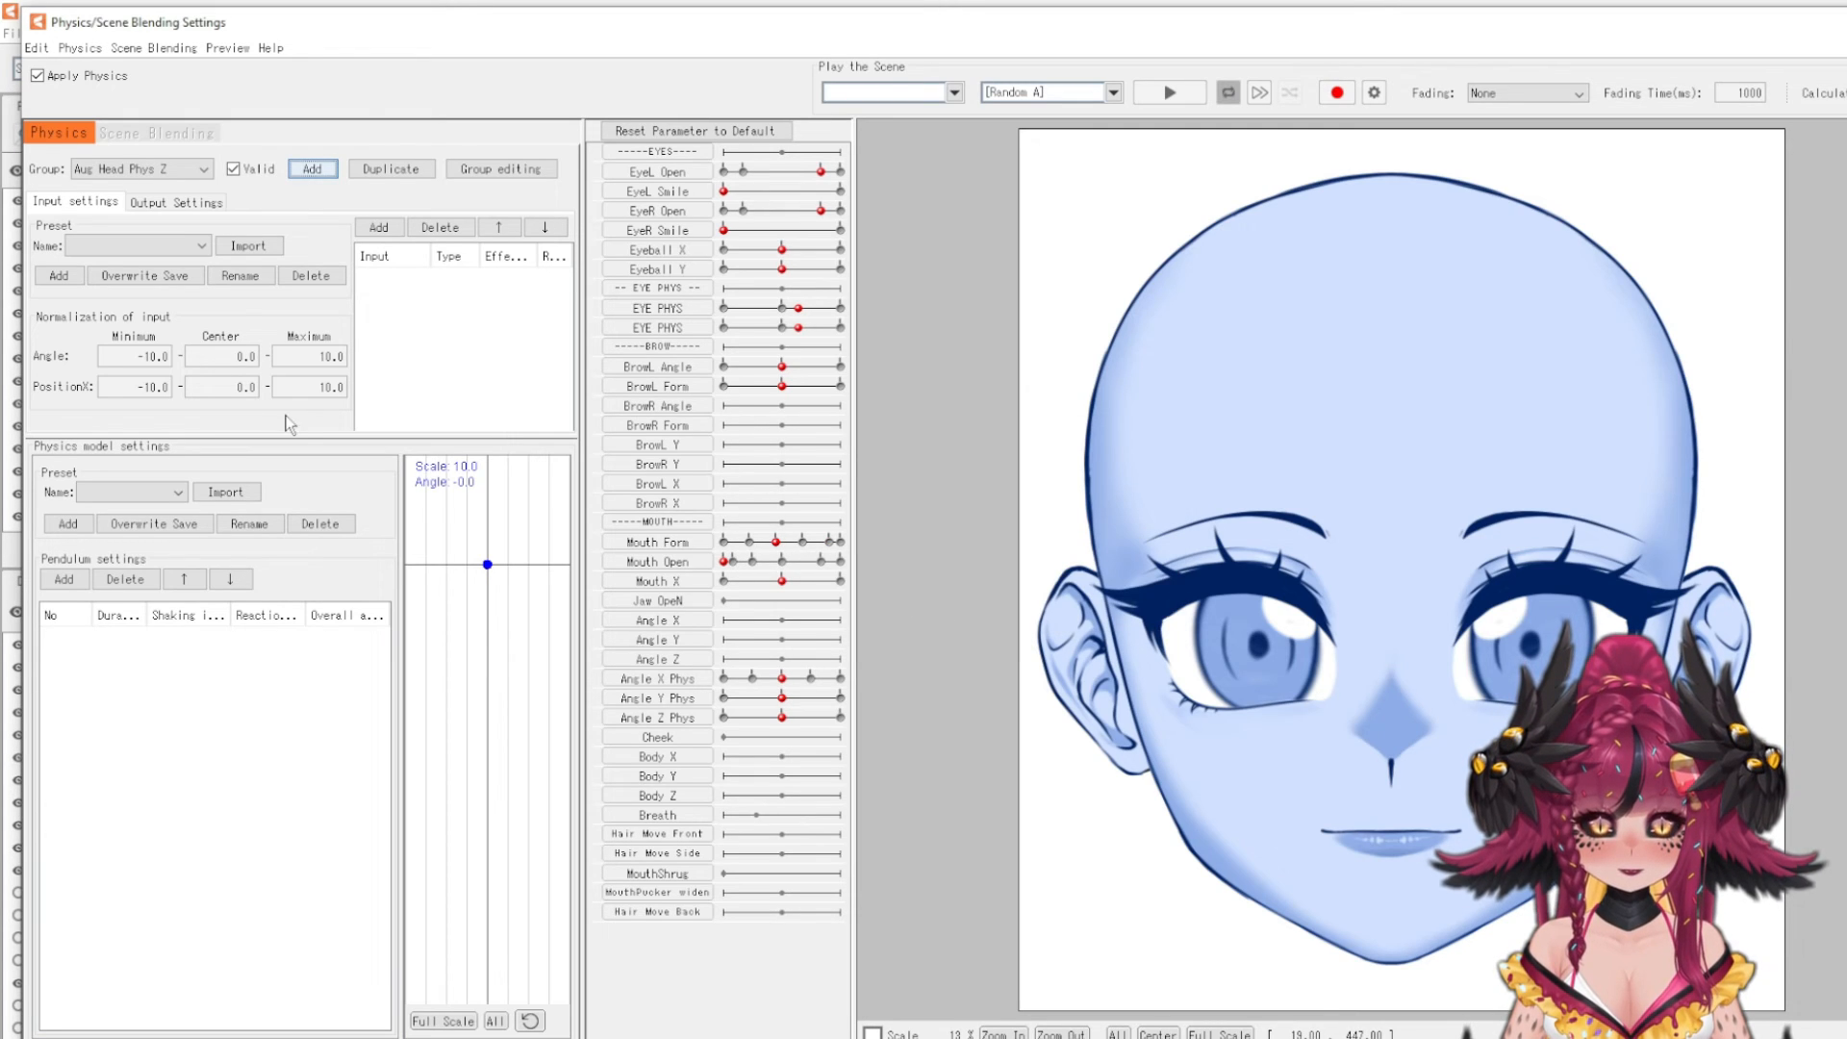
- Import the Head Angle Z input preset into Aug Head Phys Z and choose the Head angle z physics model preset
left_click(157, 245)
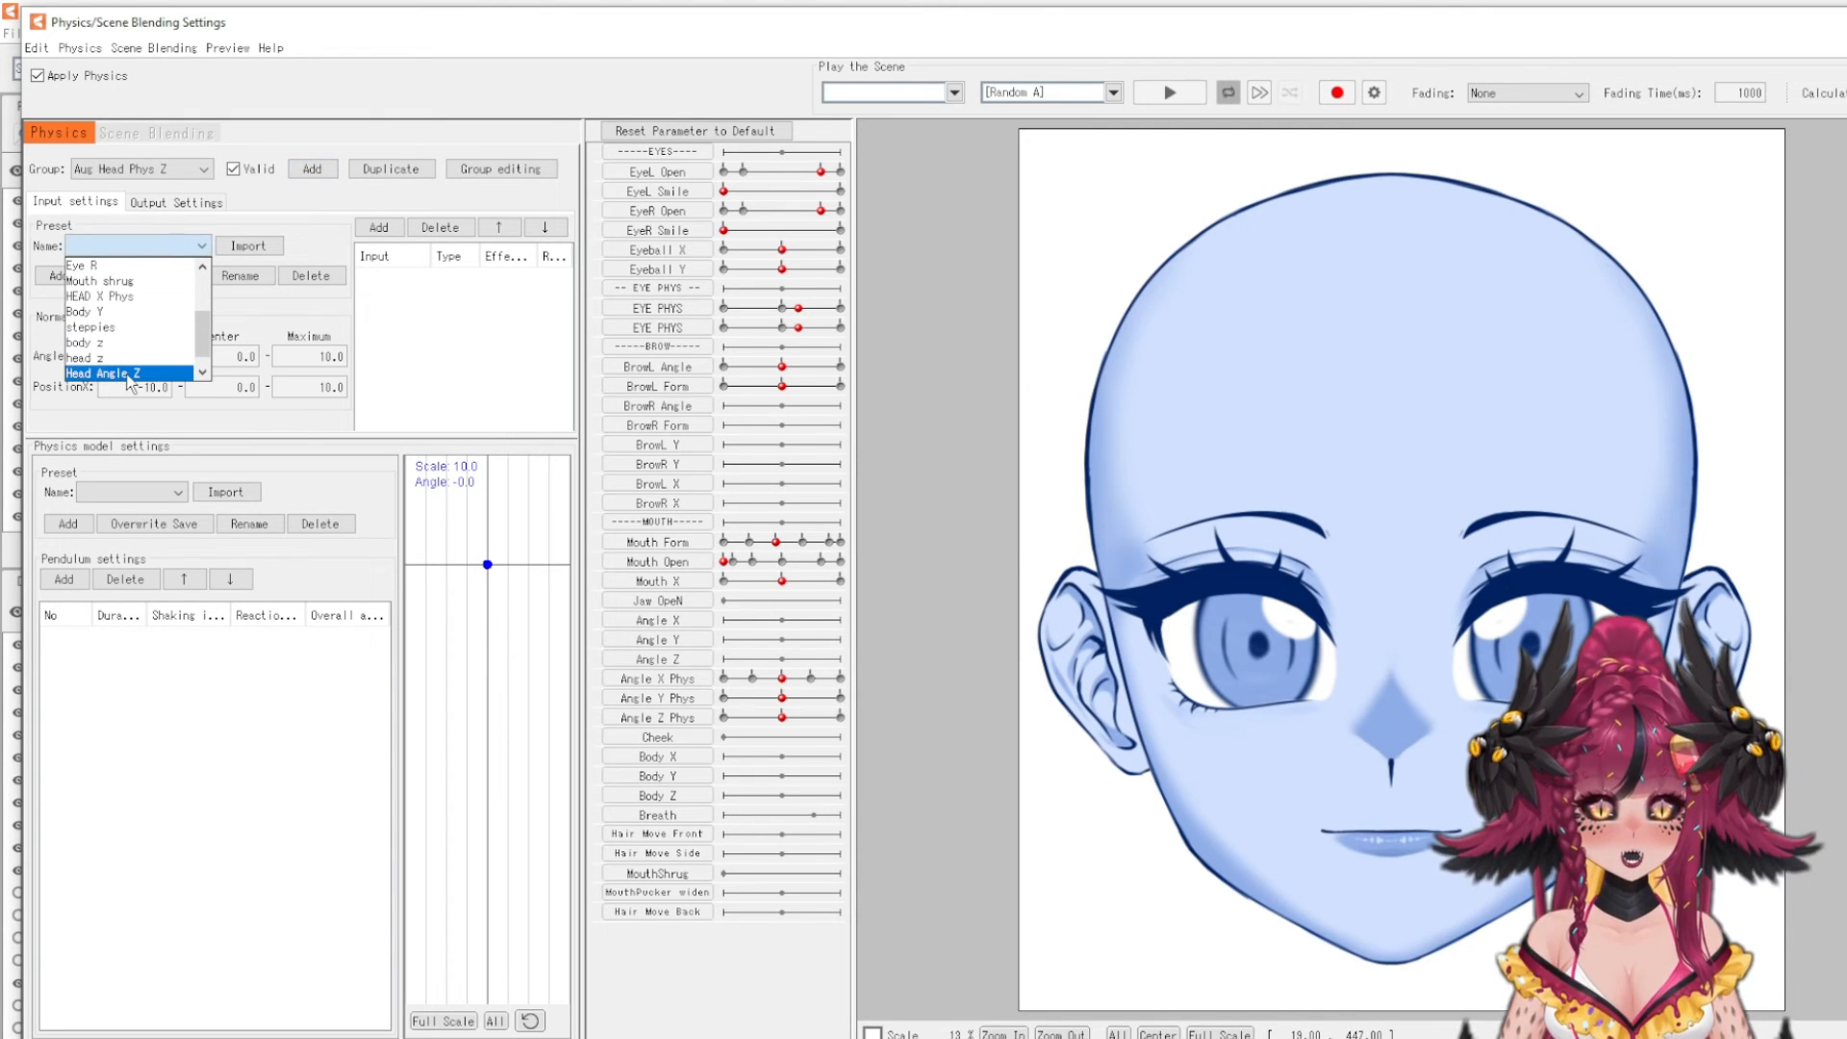
left_click(129, 373)
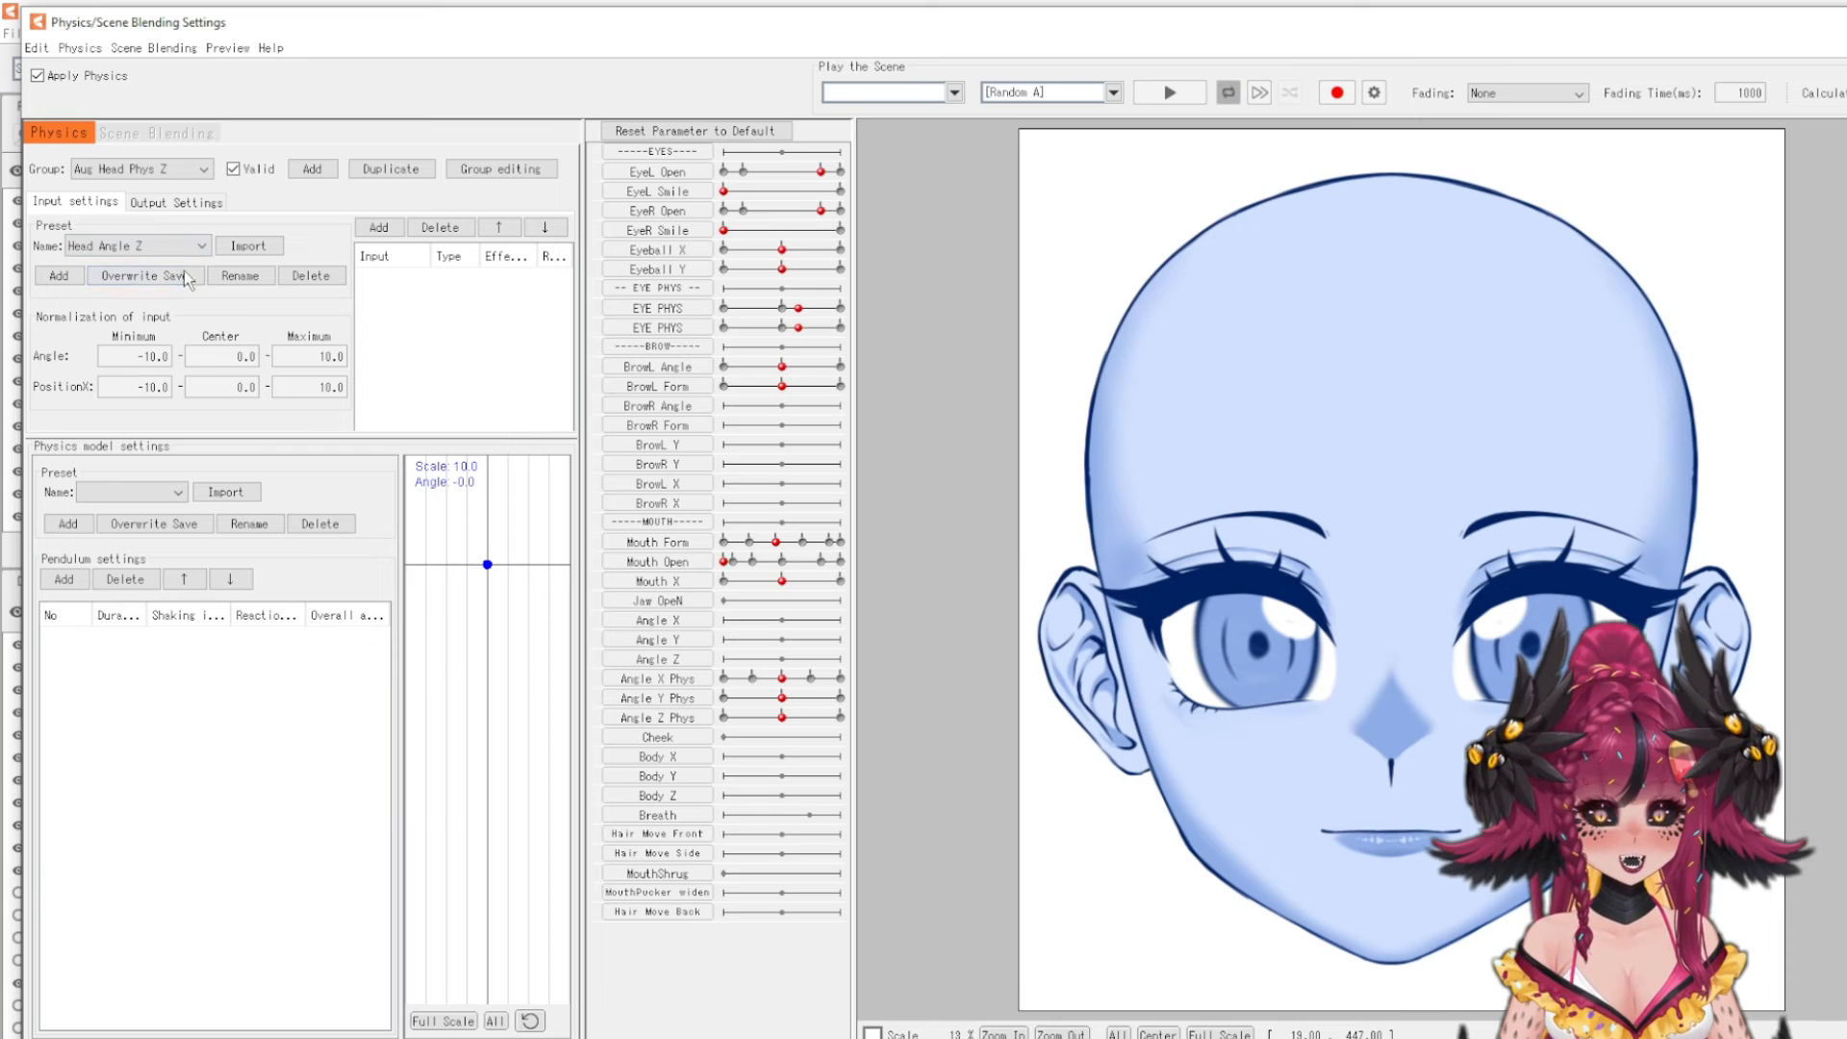
left_click(252, 248)
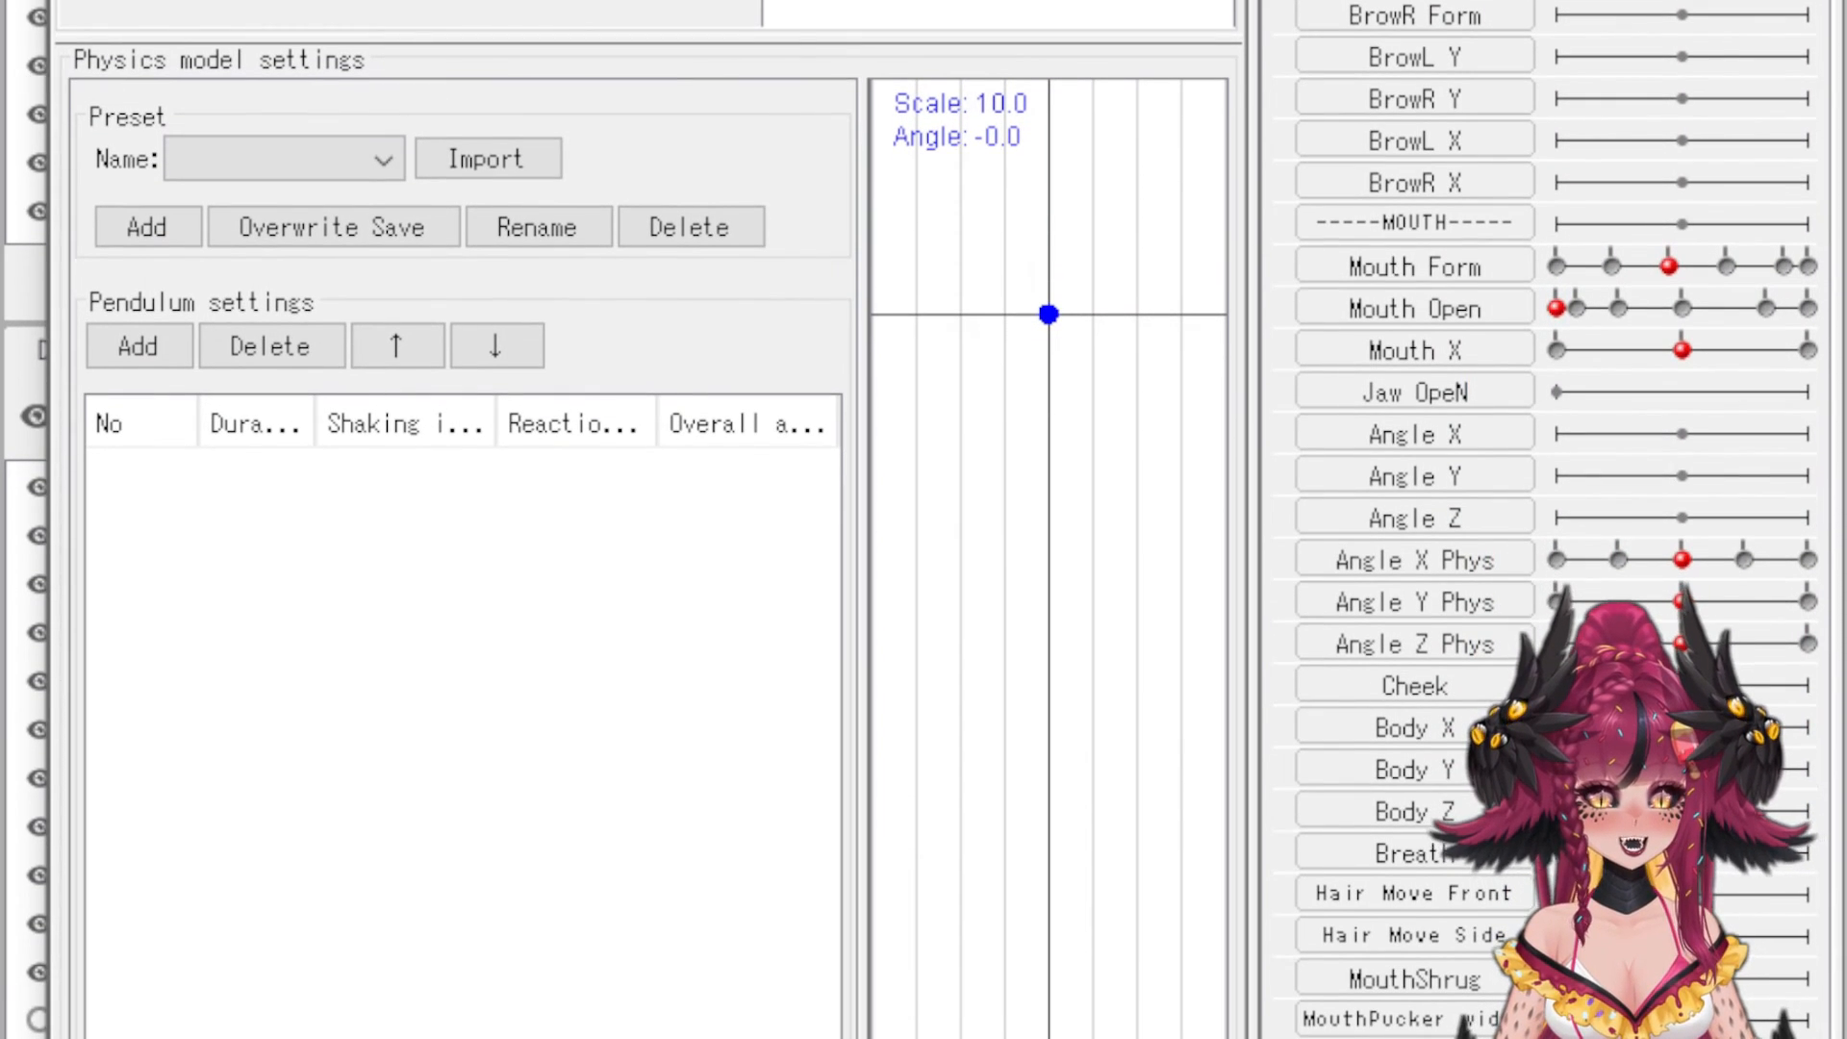
left_click(298, 160)
scroll(269, 356, "down", 5)
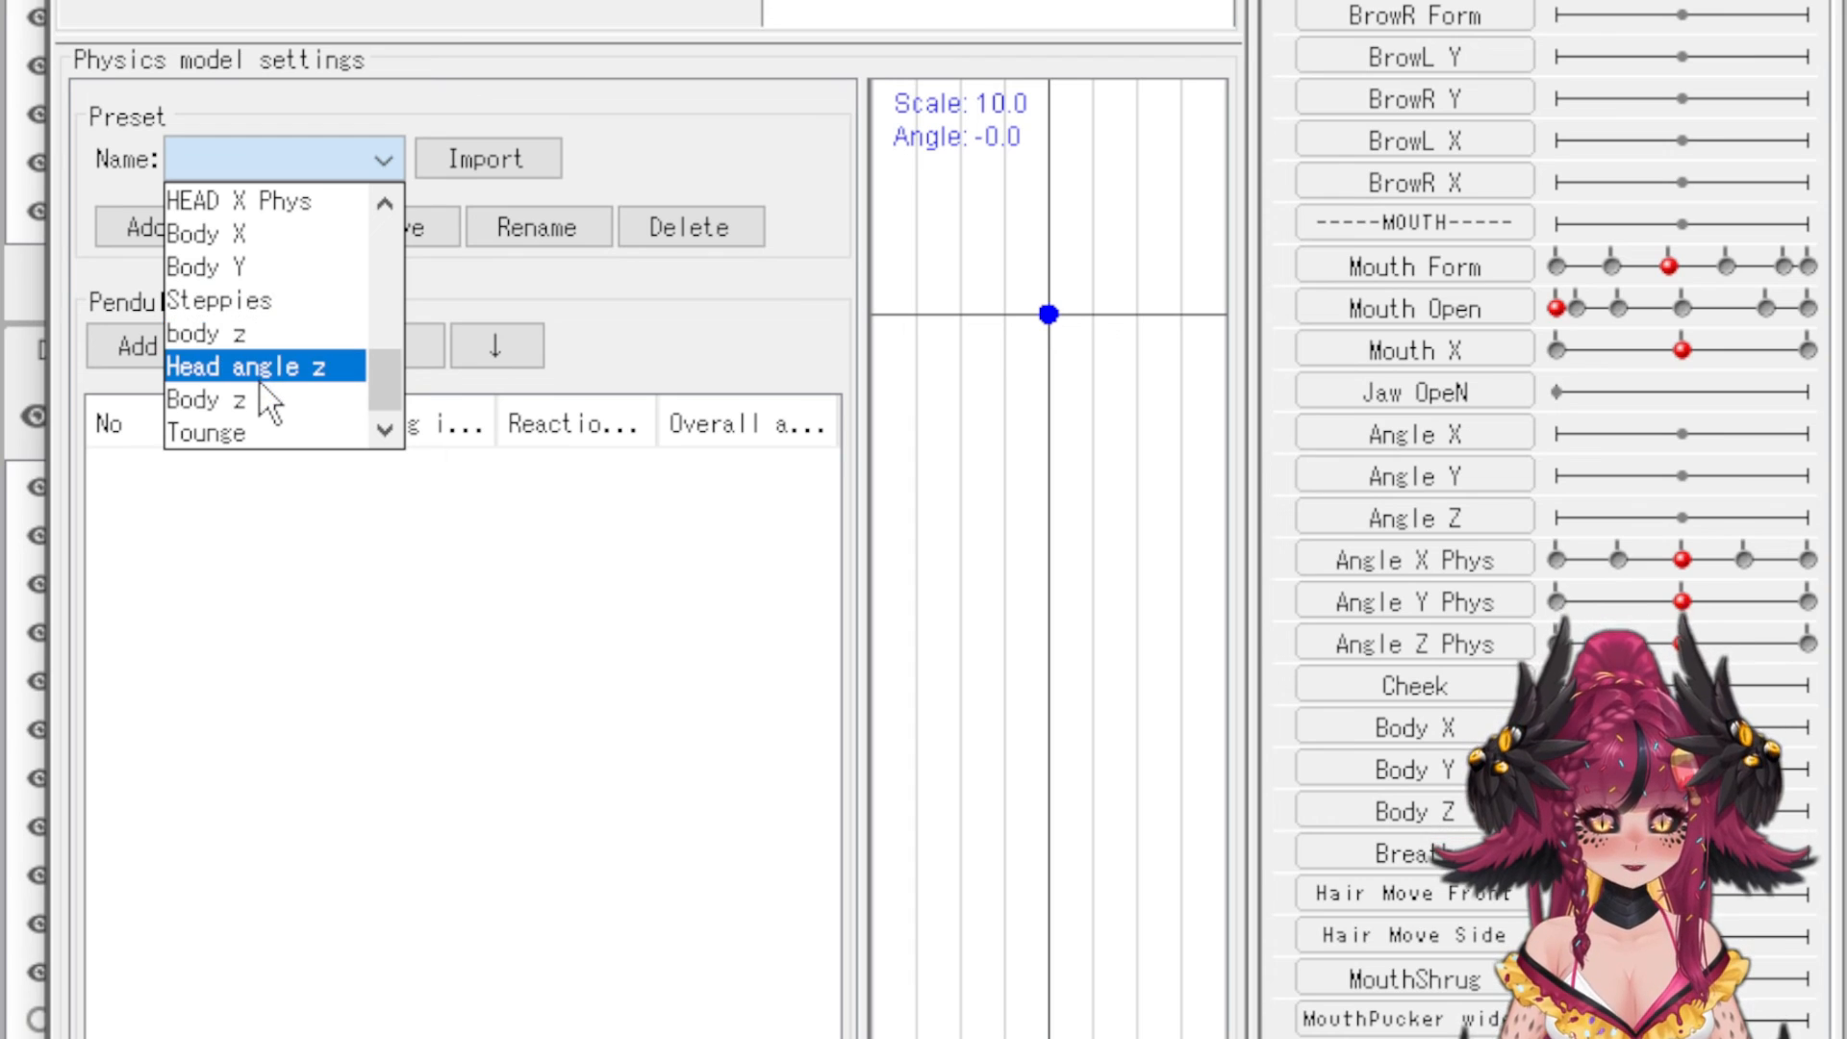
left_click(259, 374)
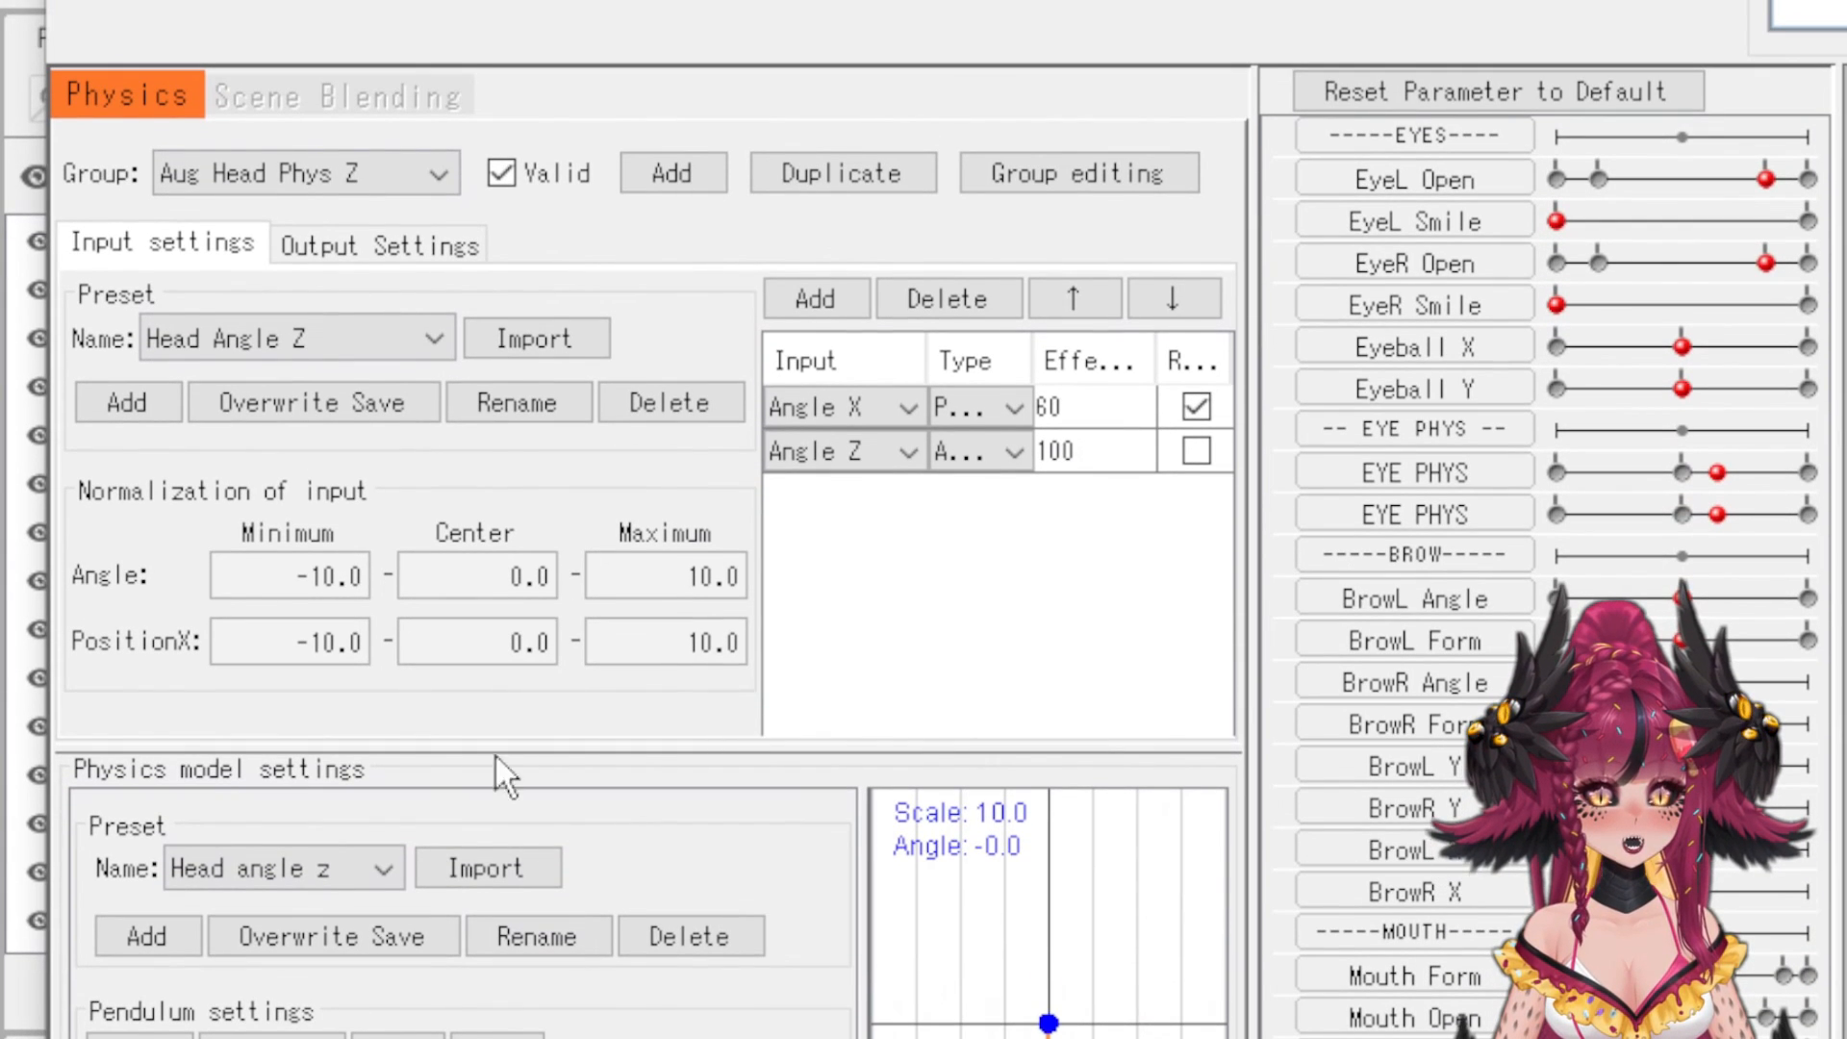
- Add Angle Z Phys as the output of Aug Head Phys Z and preview the head movement
left_click(452, 248)
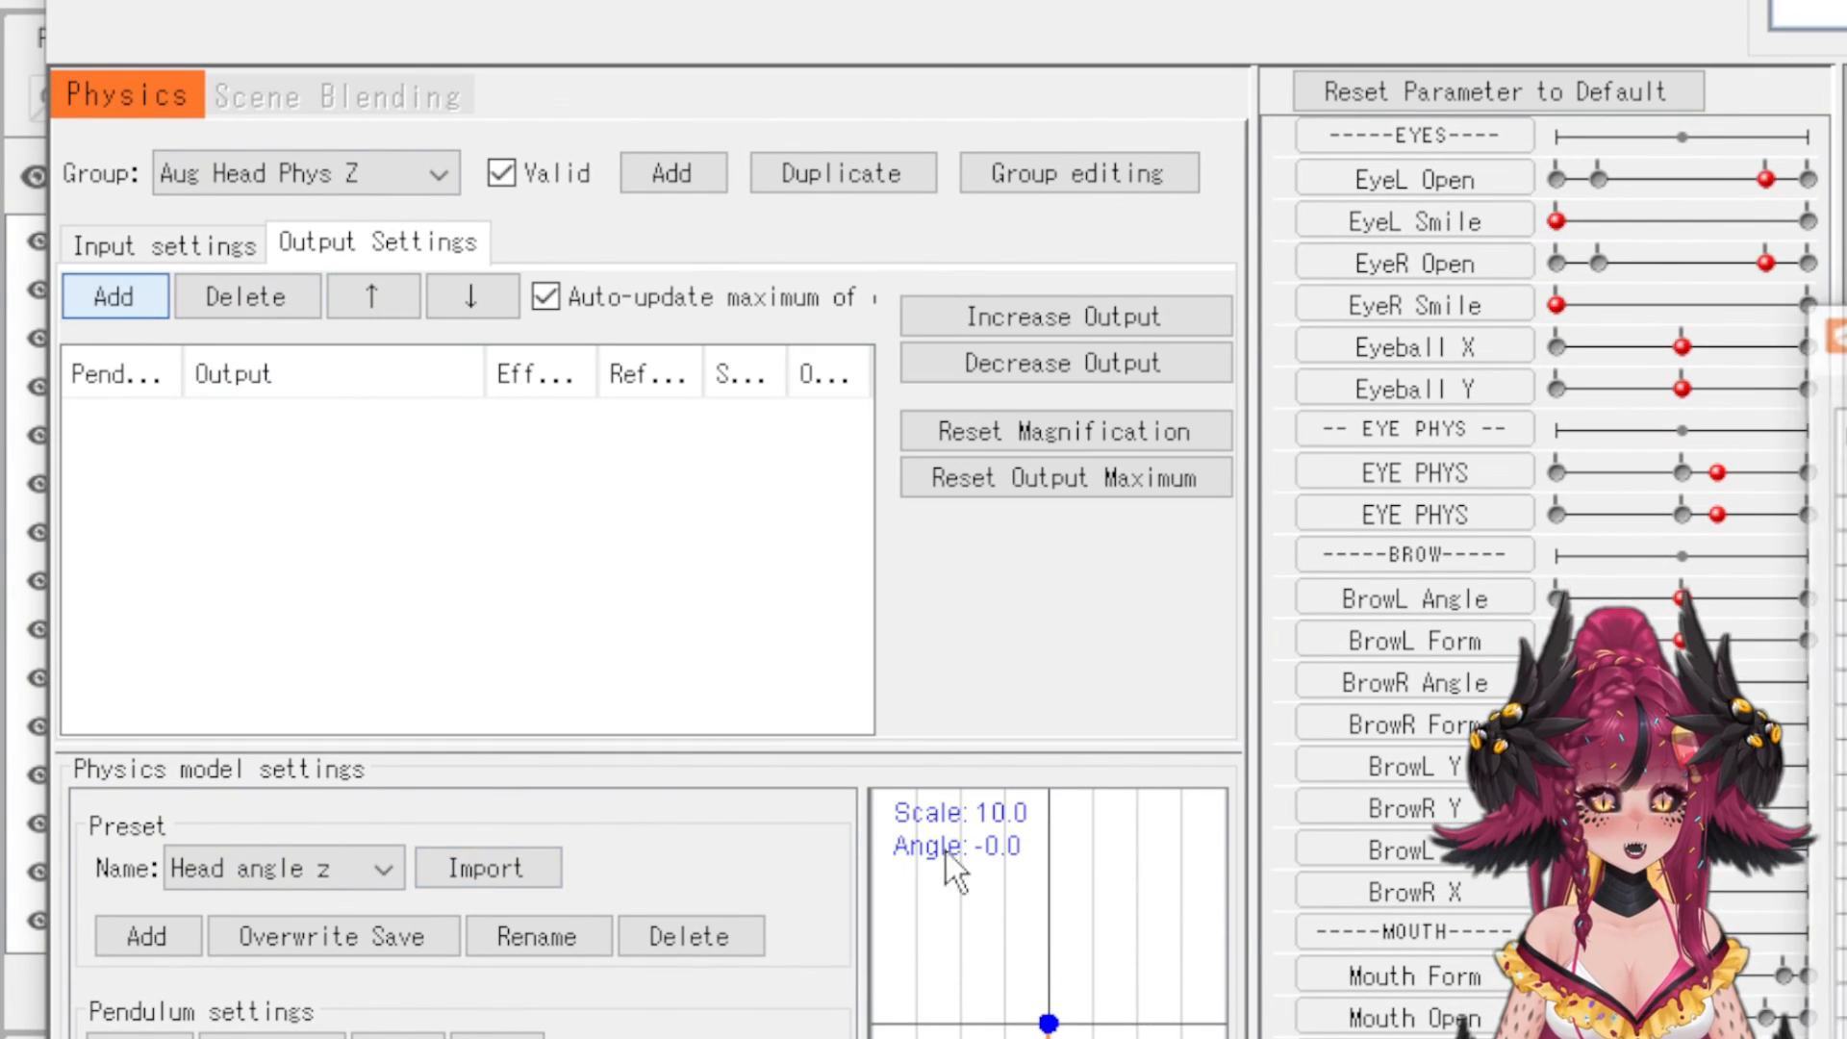
left_click_drag(1842, 328, 907, 25)
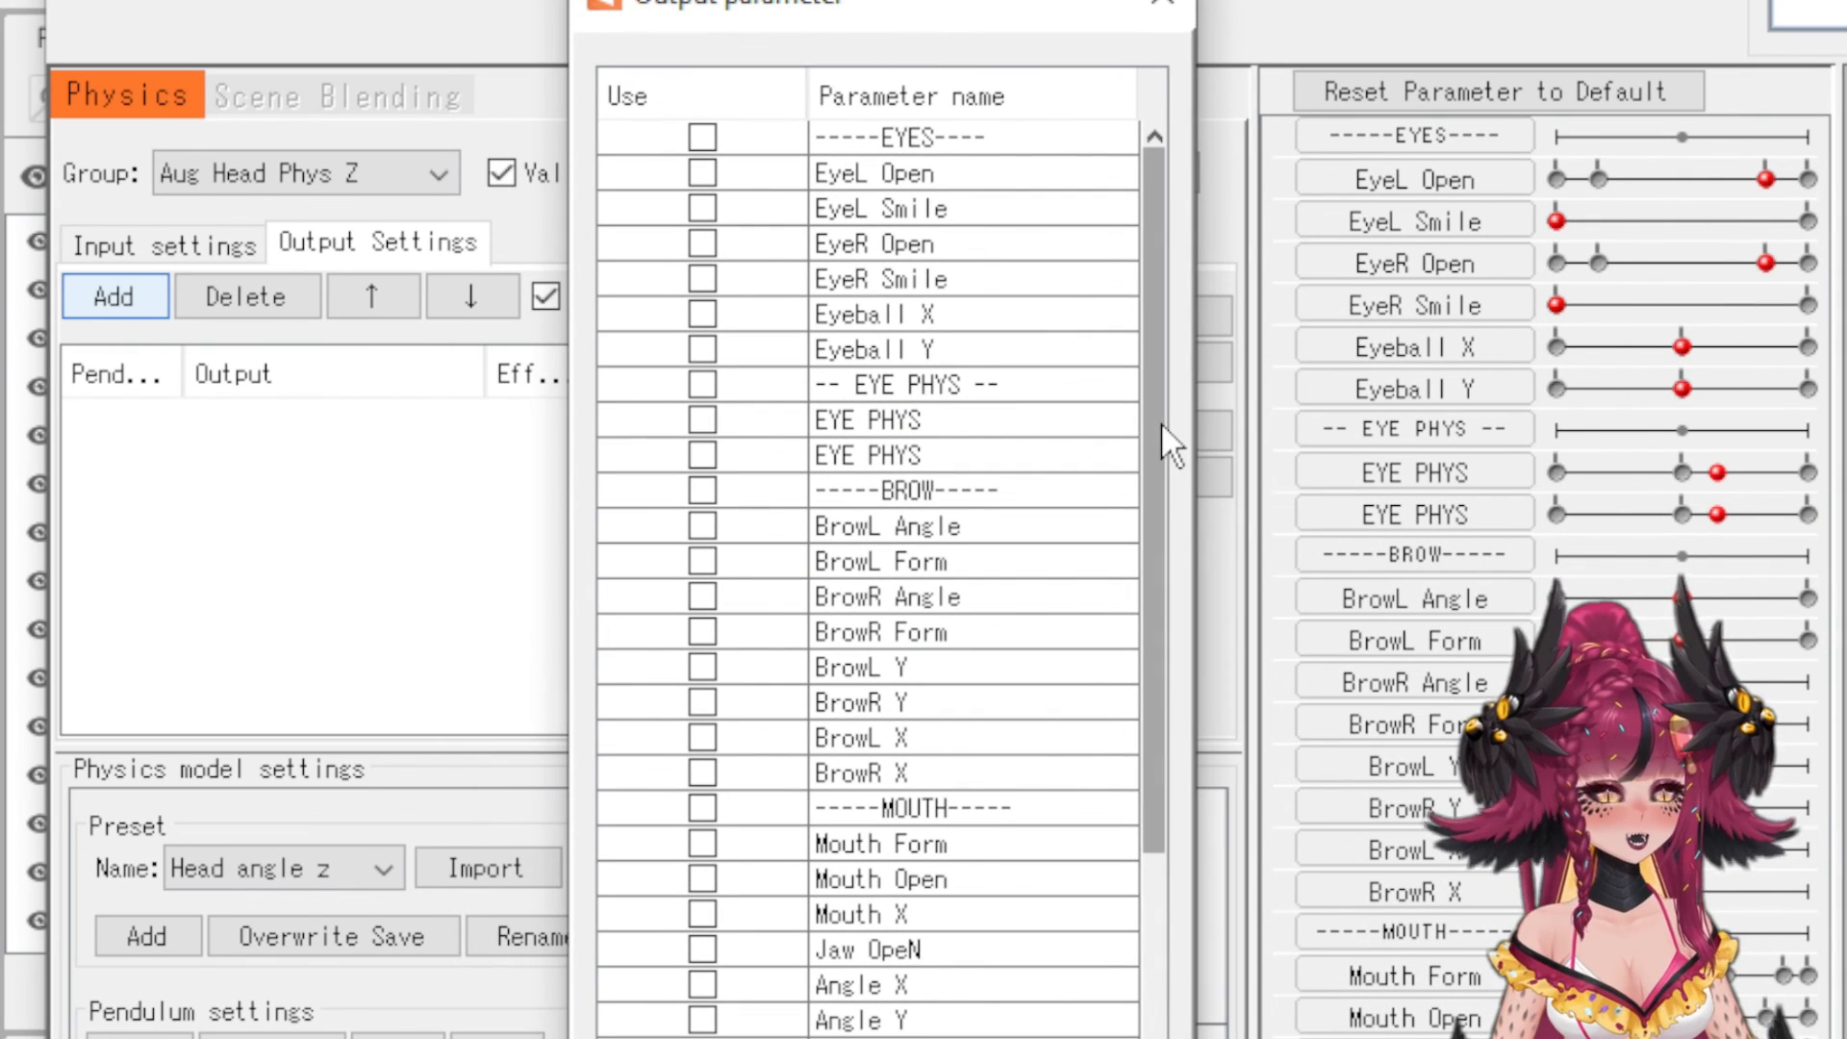
scroll(1126, 615, "down", 4)
left_click(849, 776)
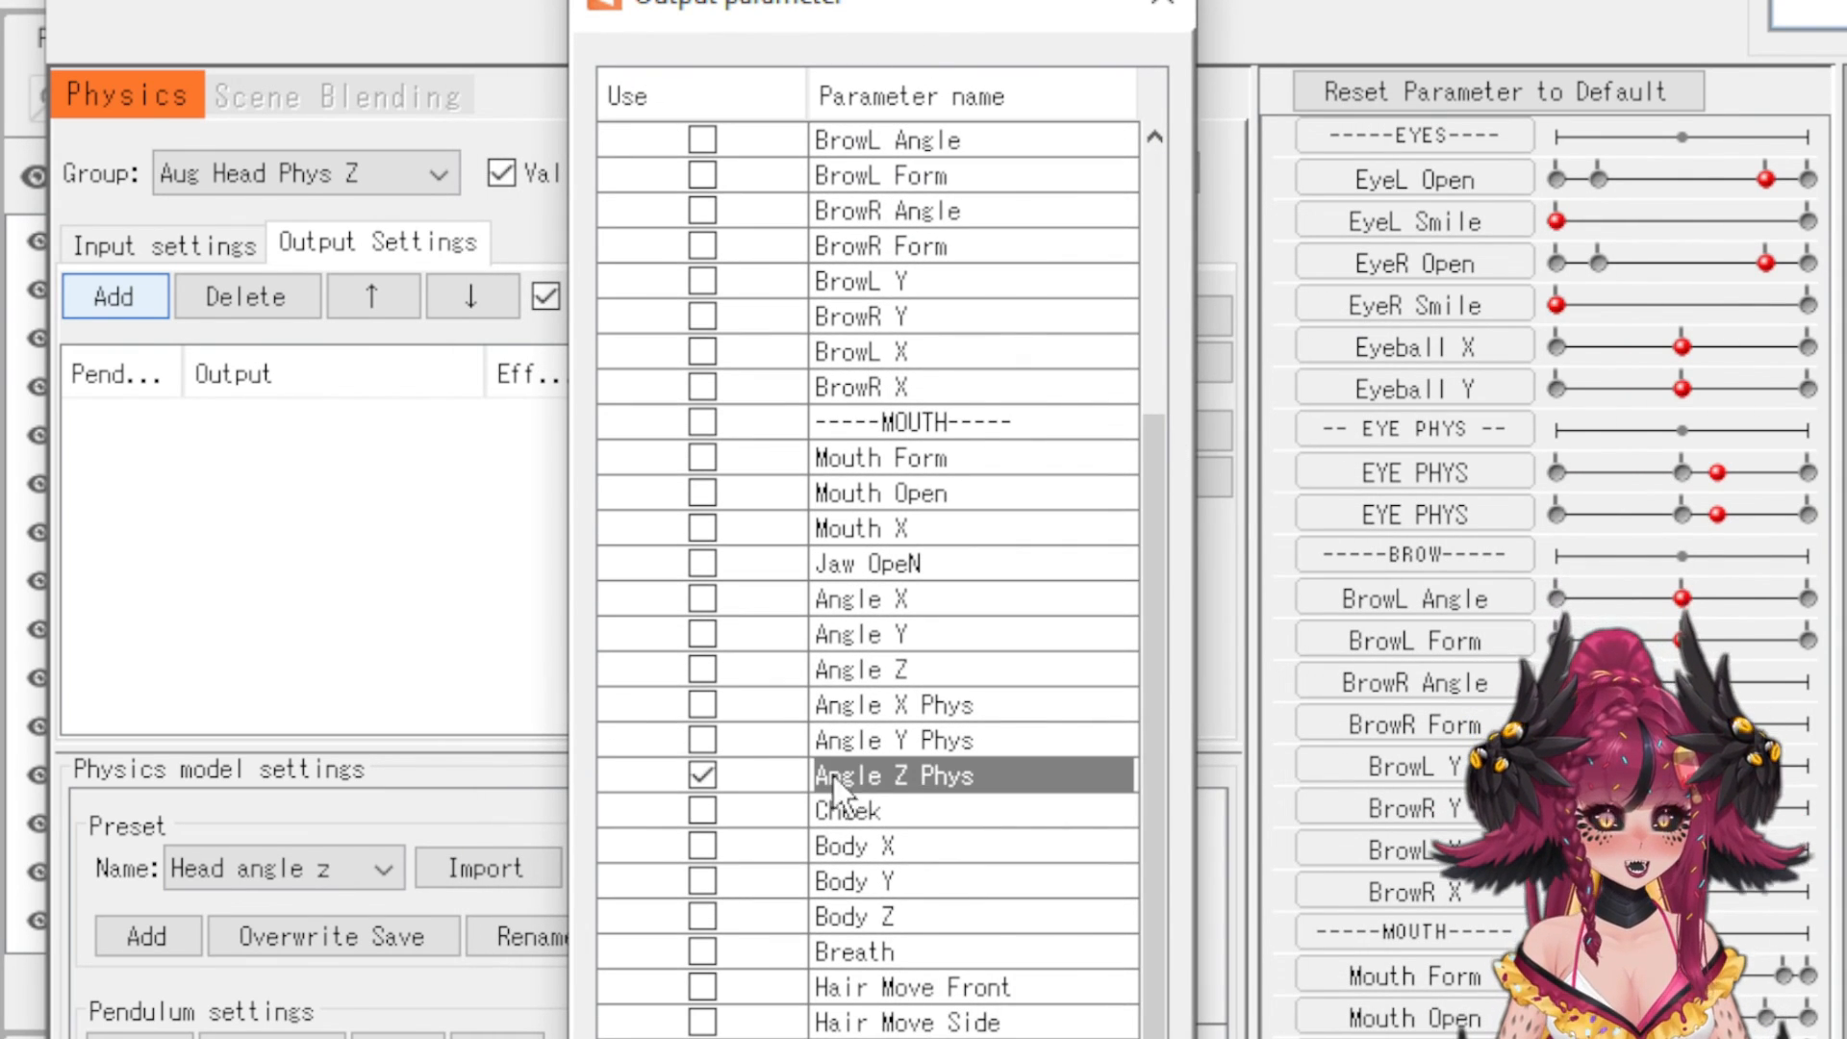
key("Return")
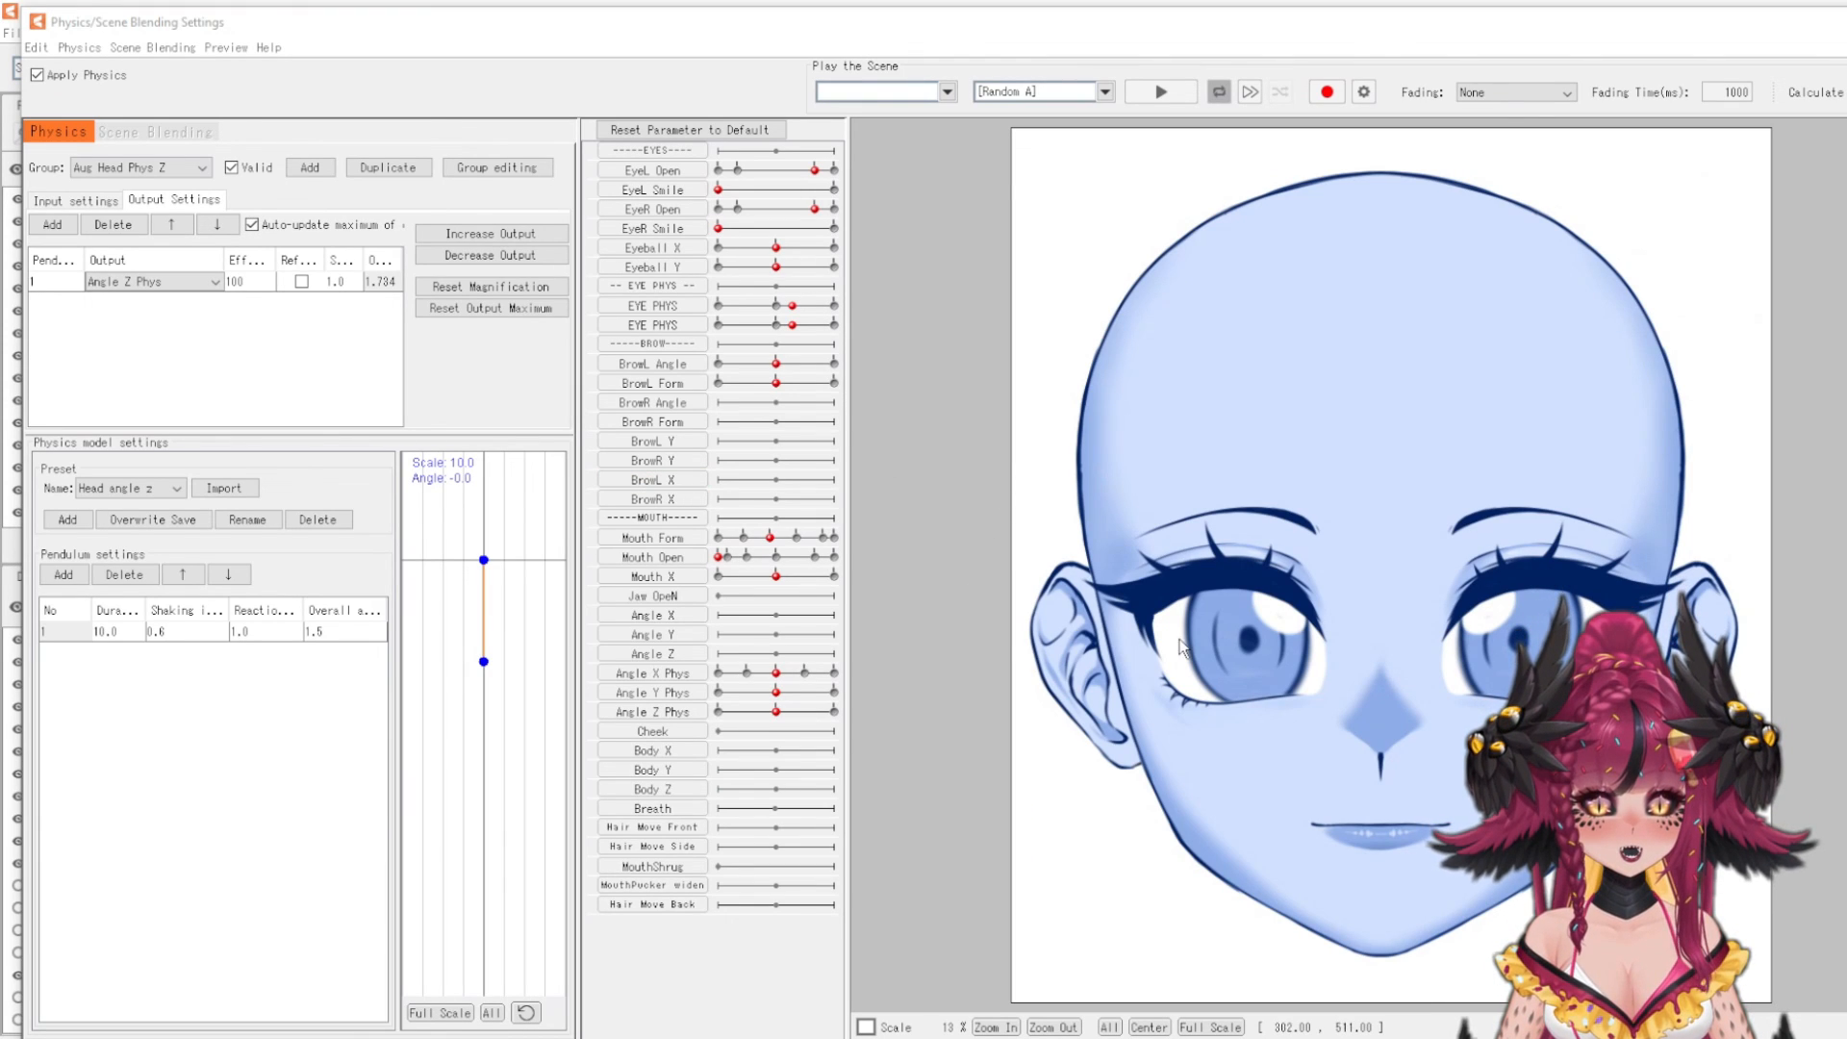
left_click_drag(1182, 646, 1170, 423)
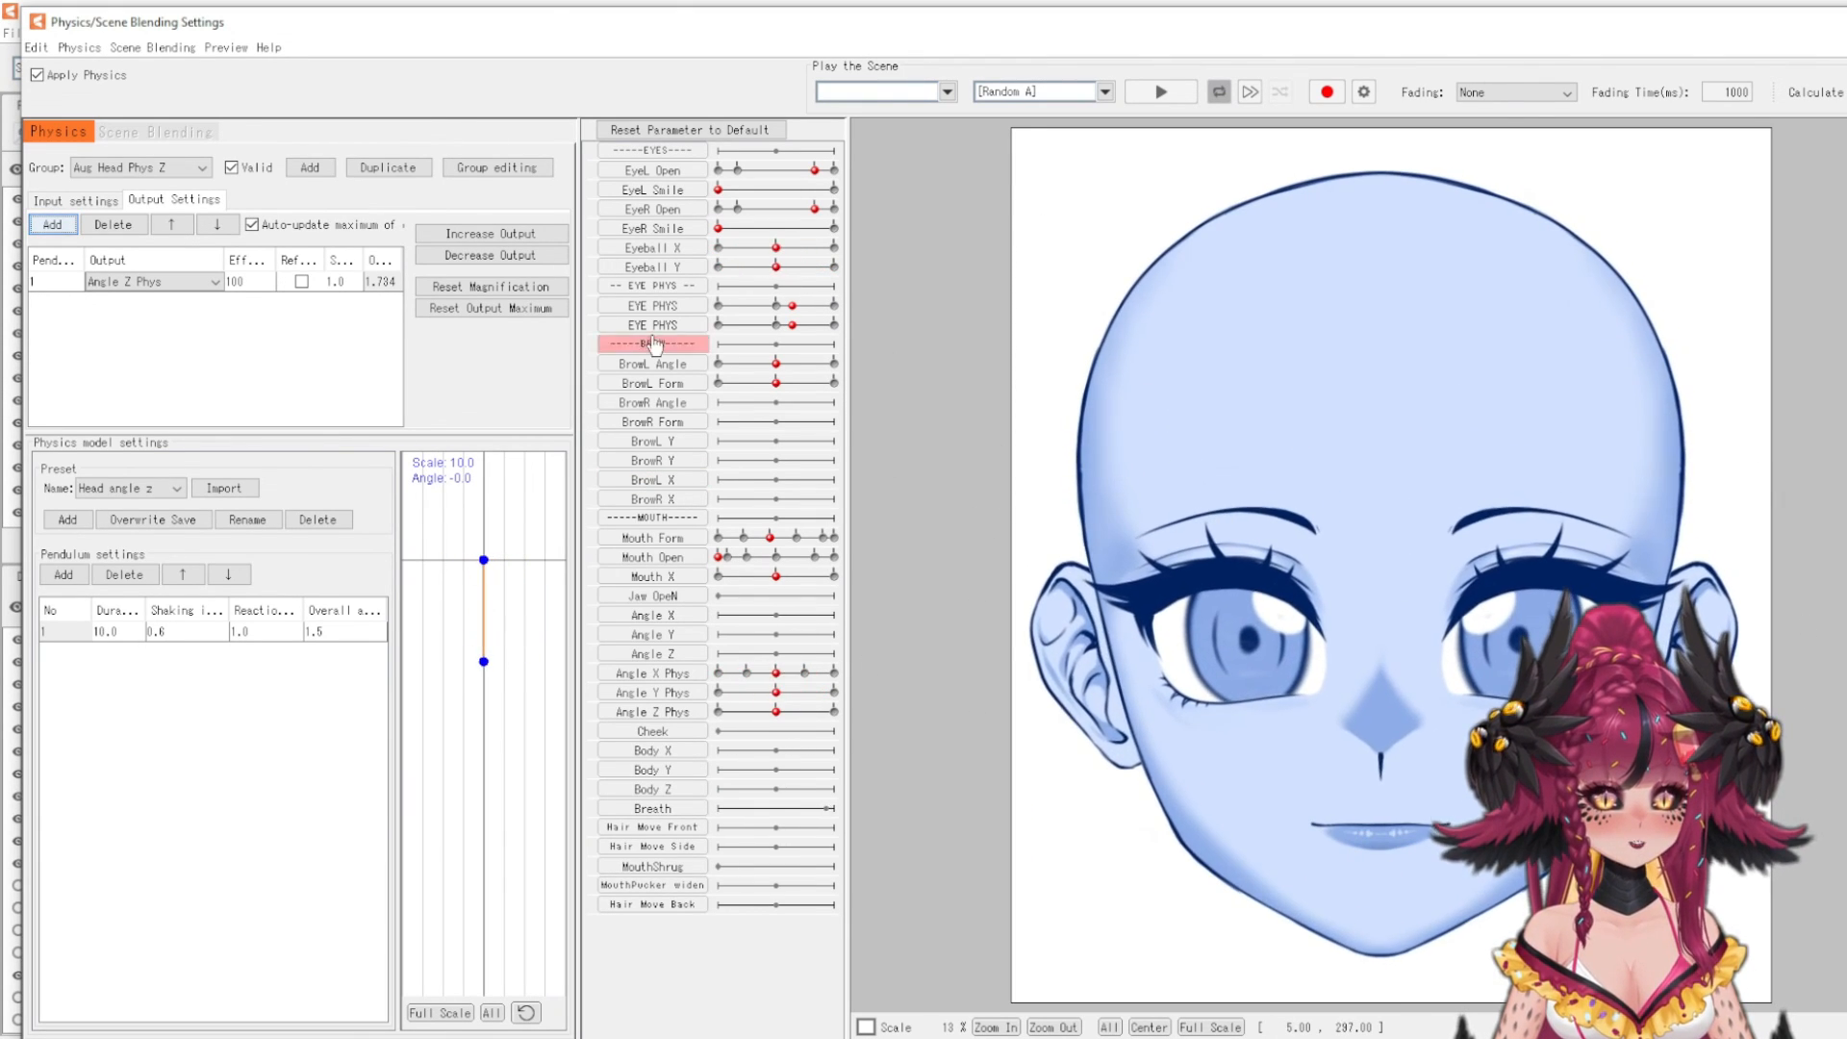
- Increase the Angle Z Phys output magnification to fit the parameter range and test the head tilt in the preview
left_click(473, 236)
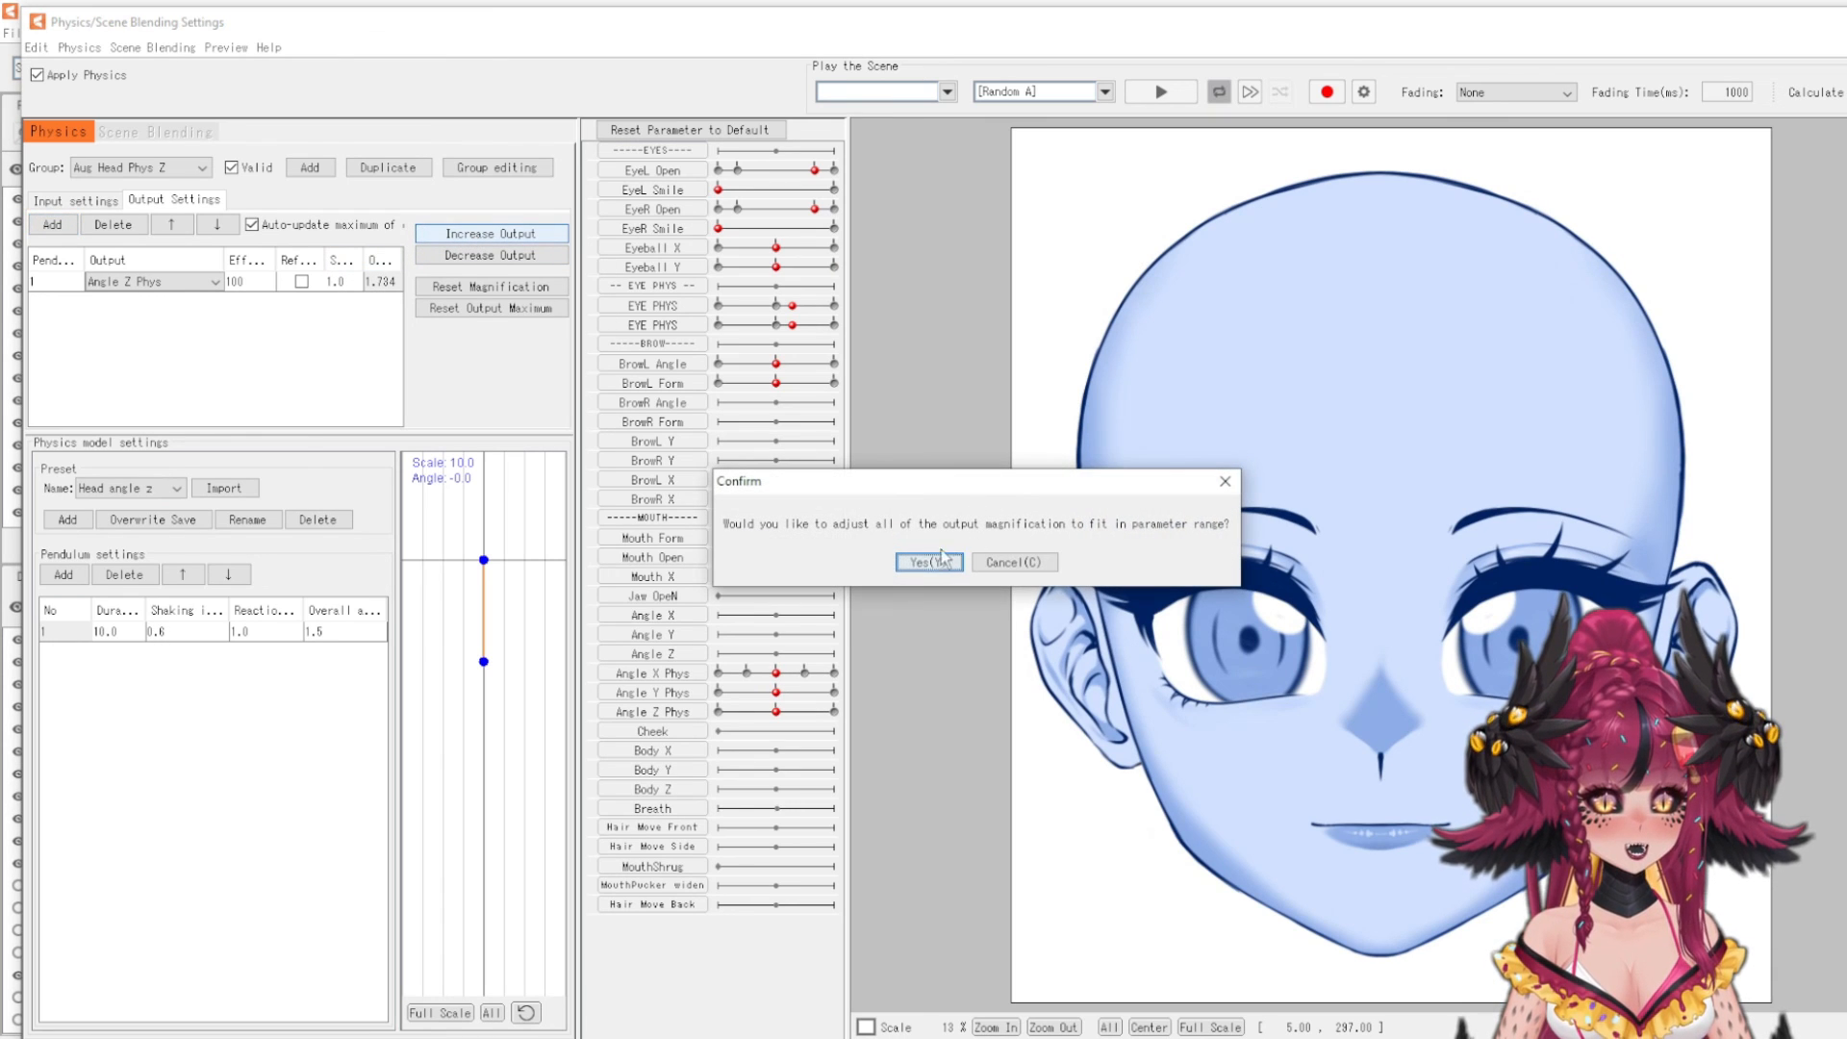
left_click(922, 560)
left_click_drag(925, 556, 1338, 592)
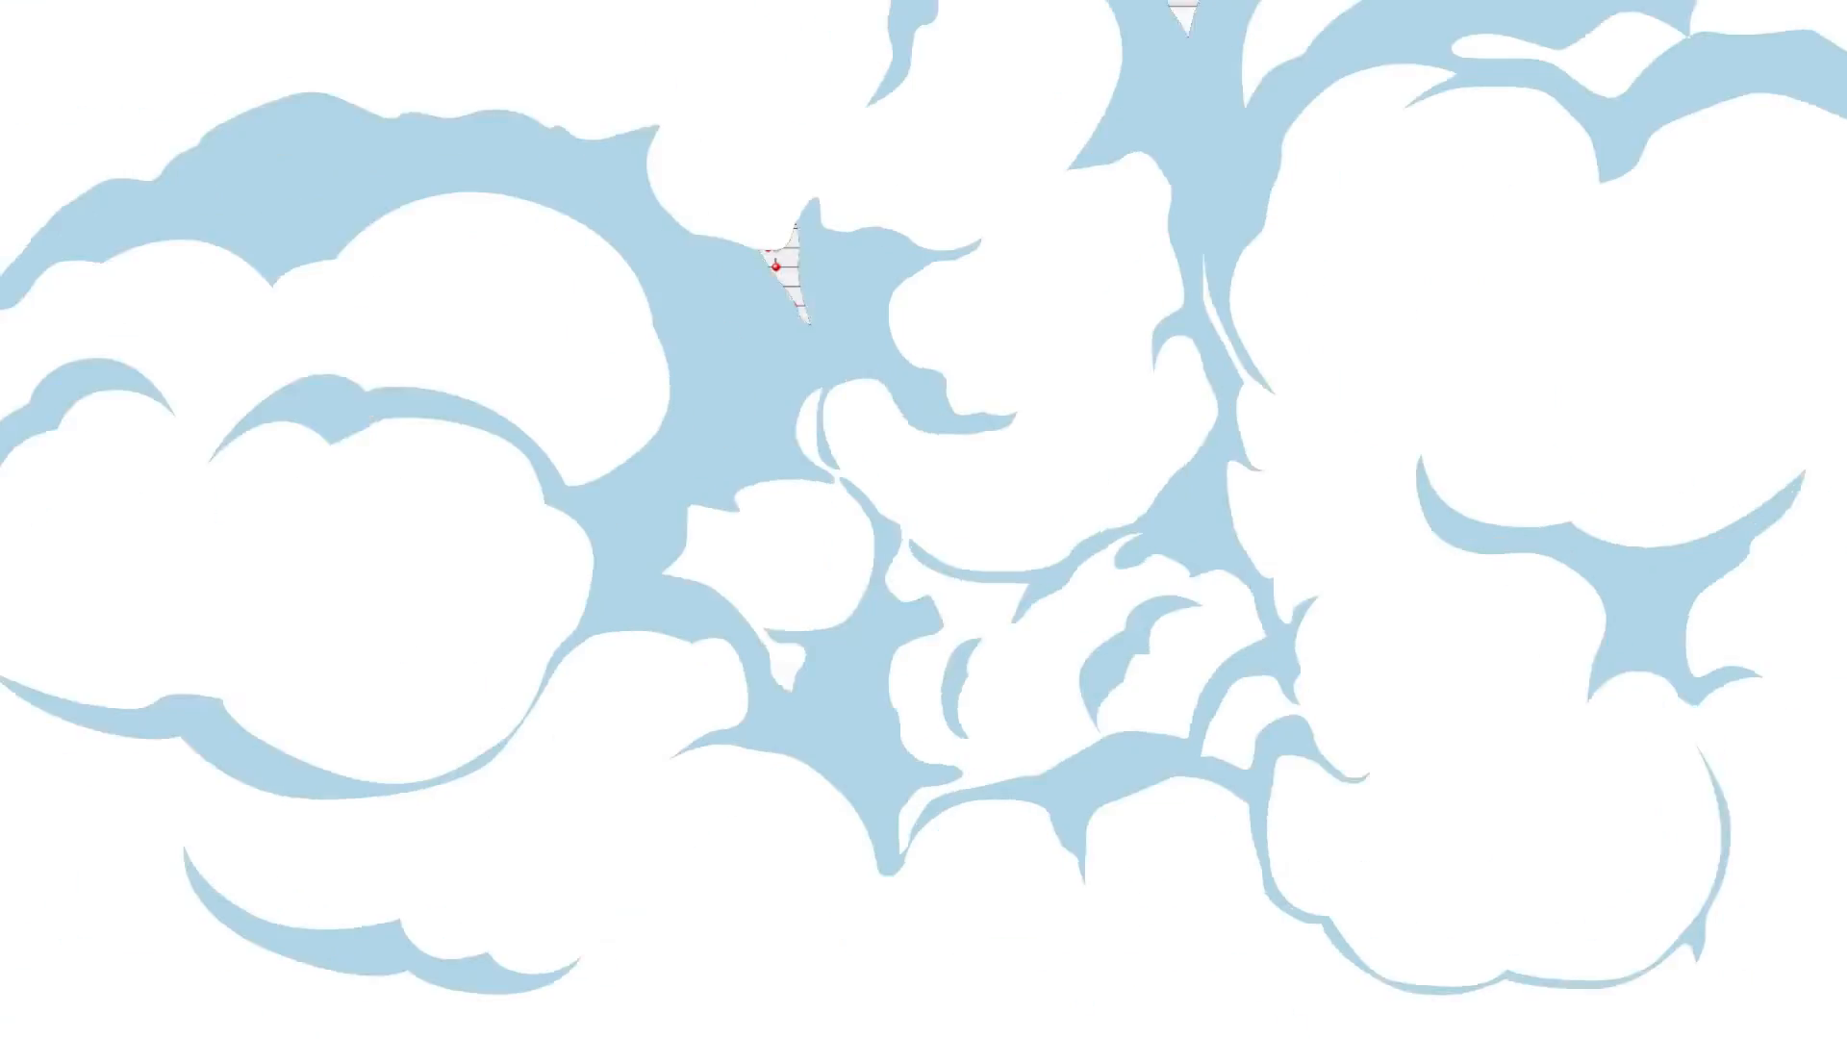